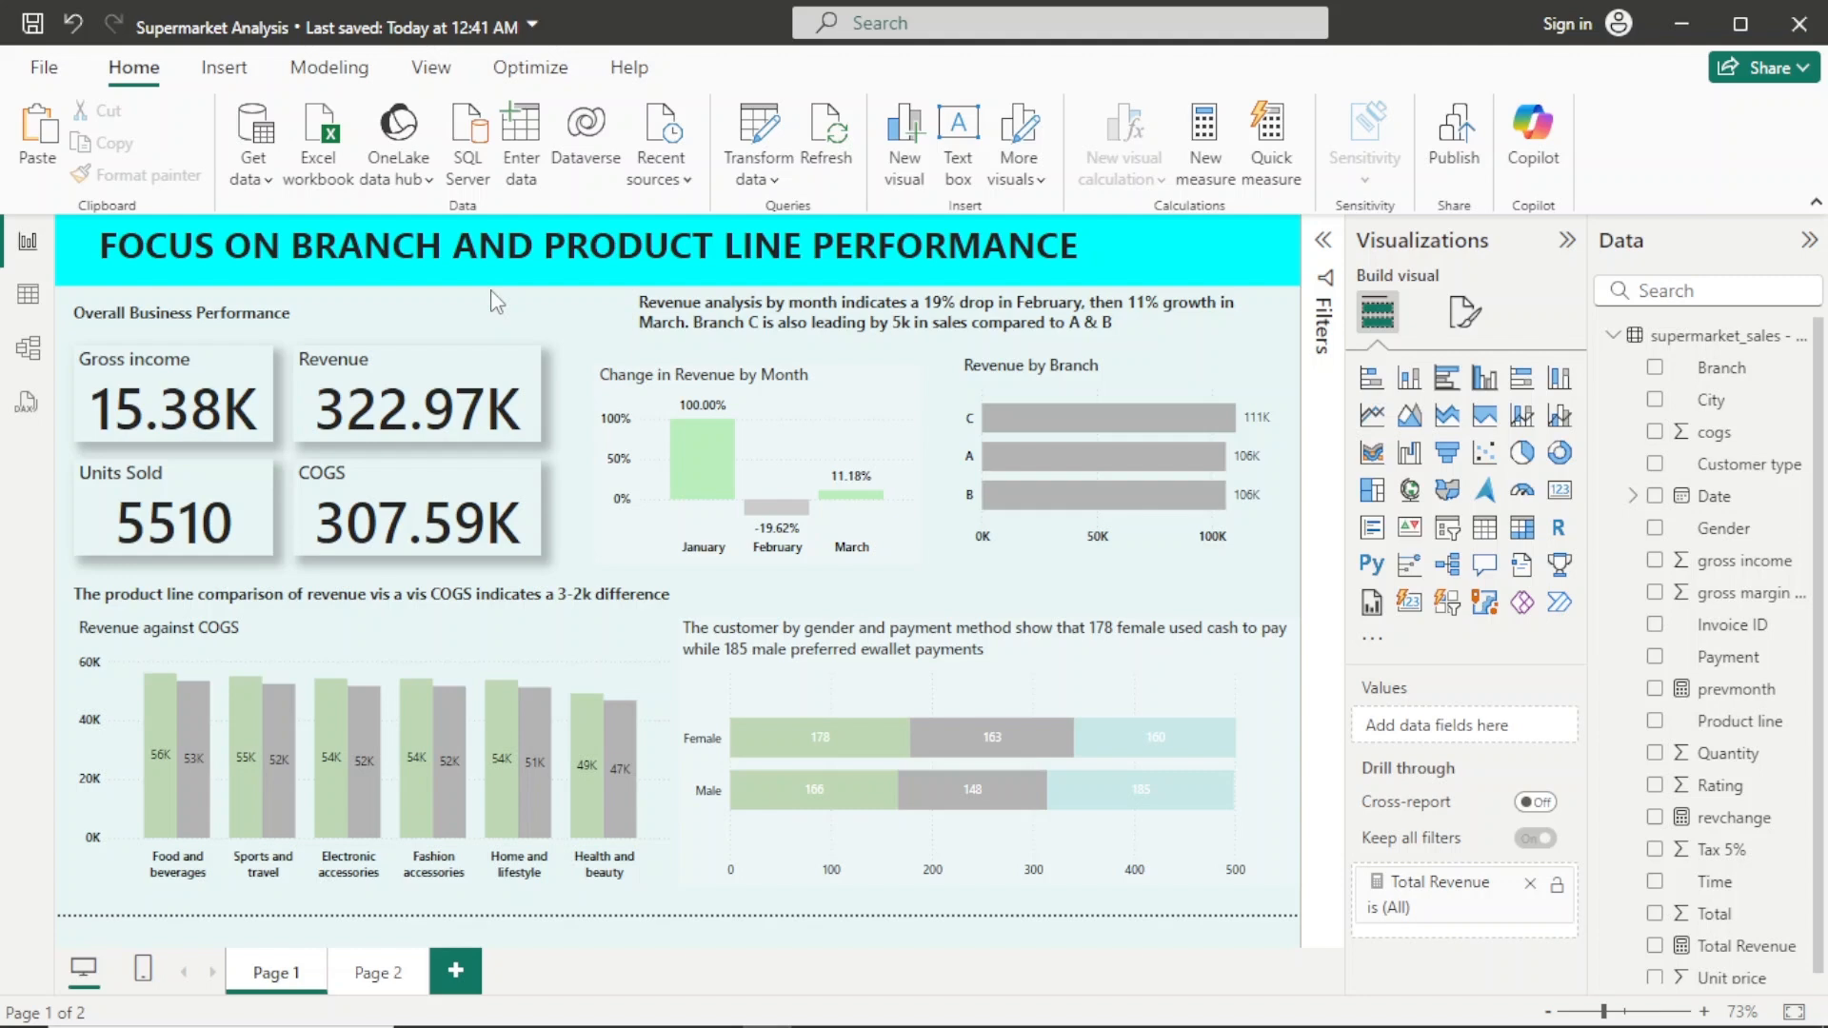
Step: Review the business requirements, functional requirements and metrics on Page 2, and return to Page 1
{"action": "left_click", "coordinate": [371, 981]}
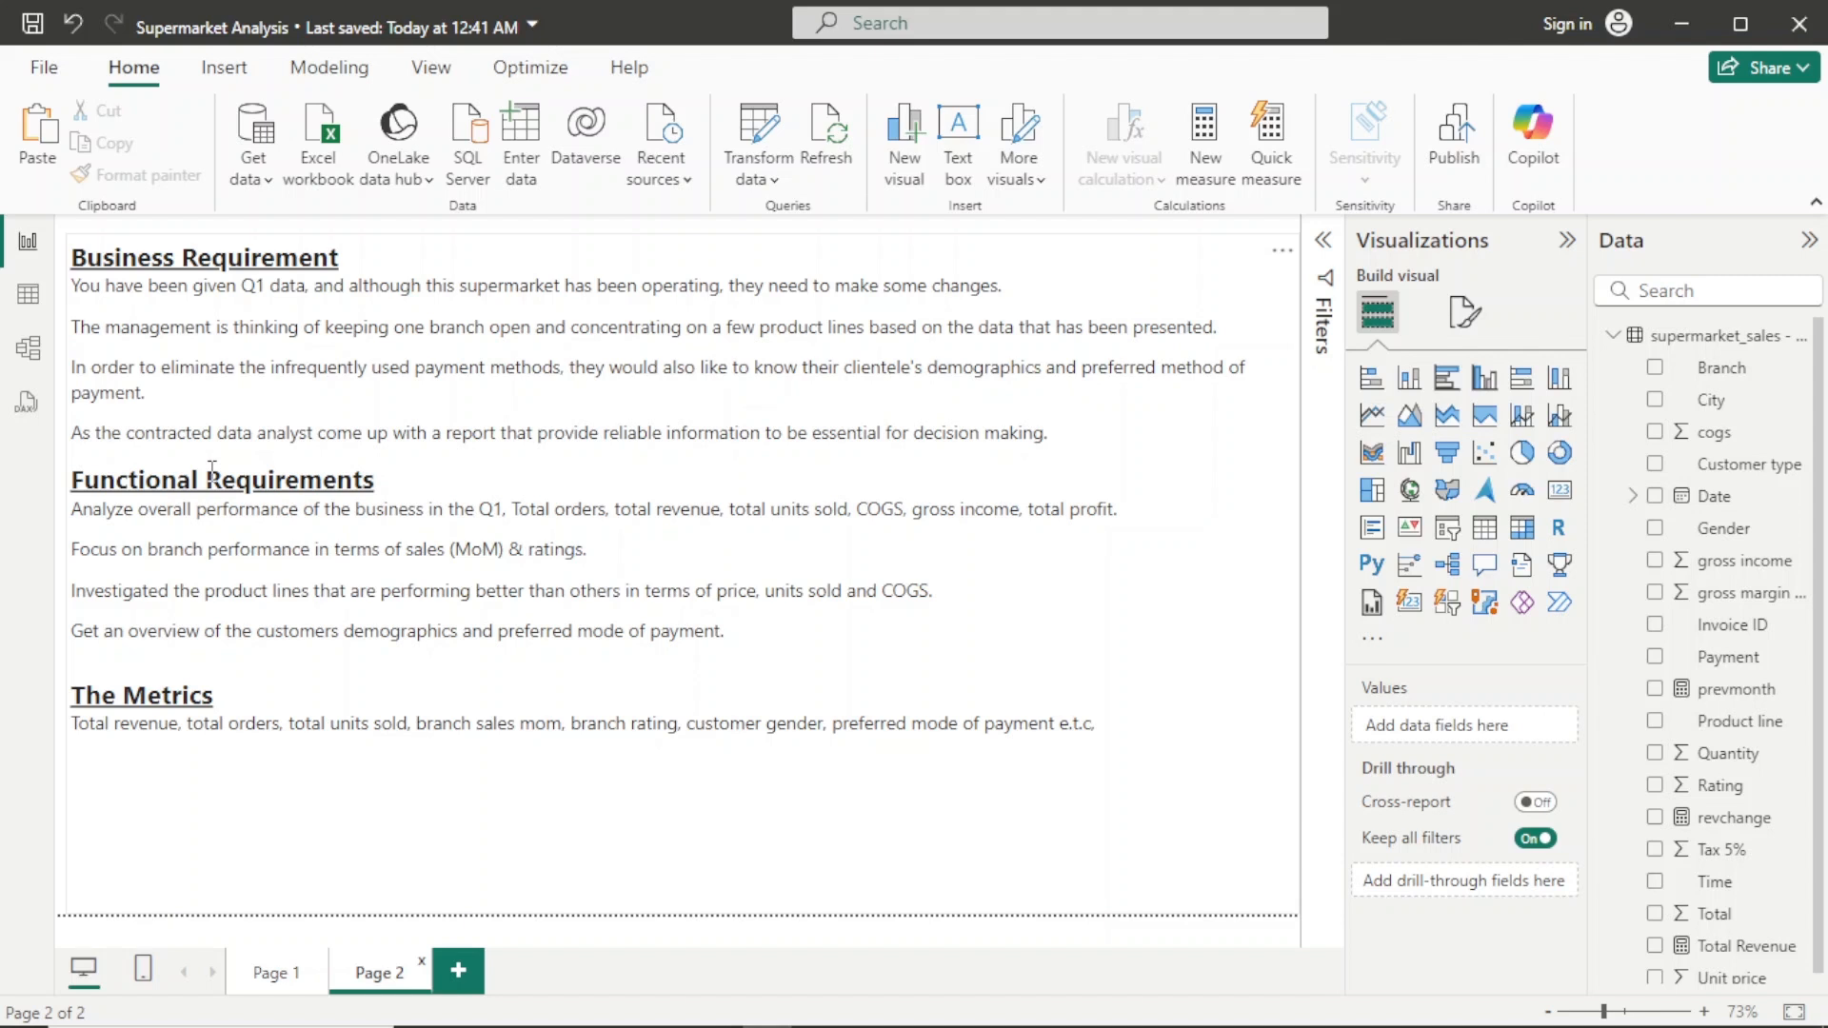
{"action": "left_click", "coordinate": [275, 981]}
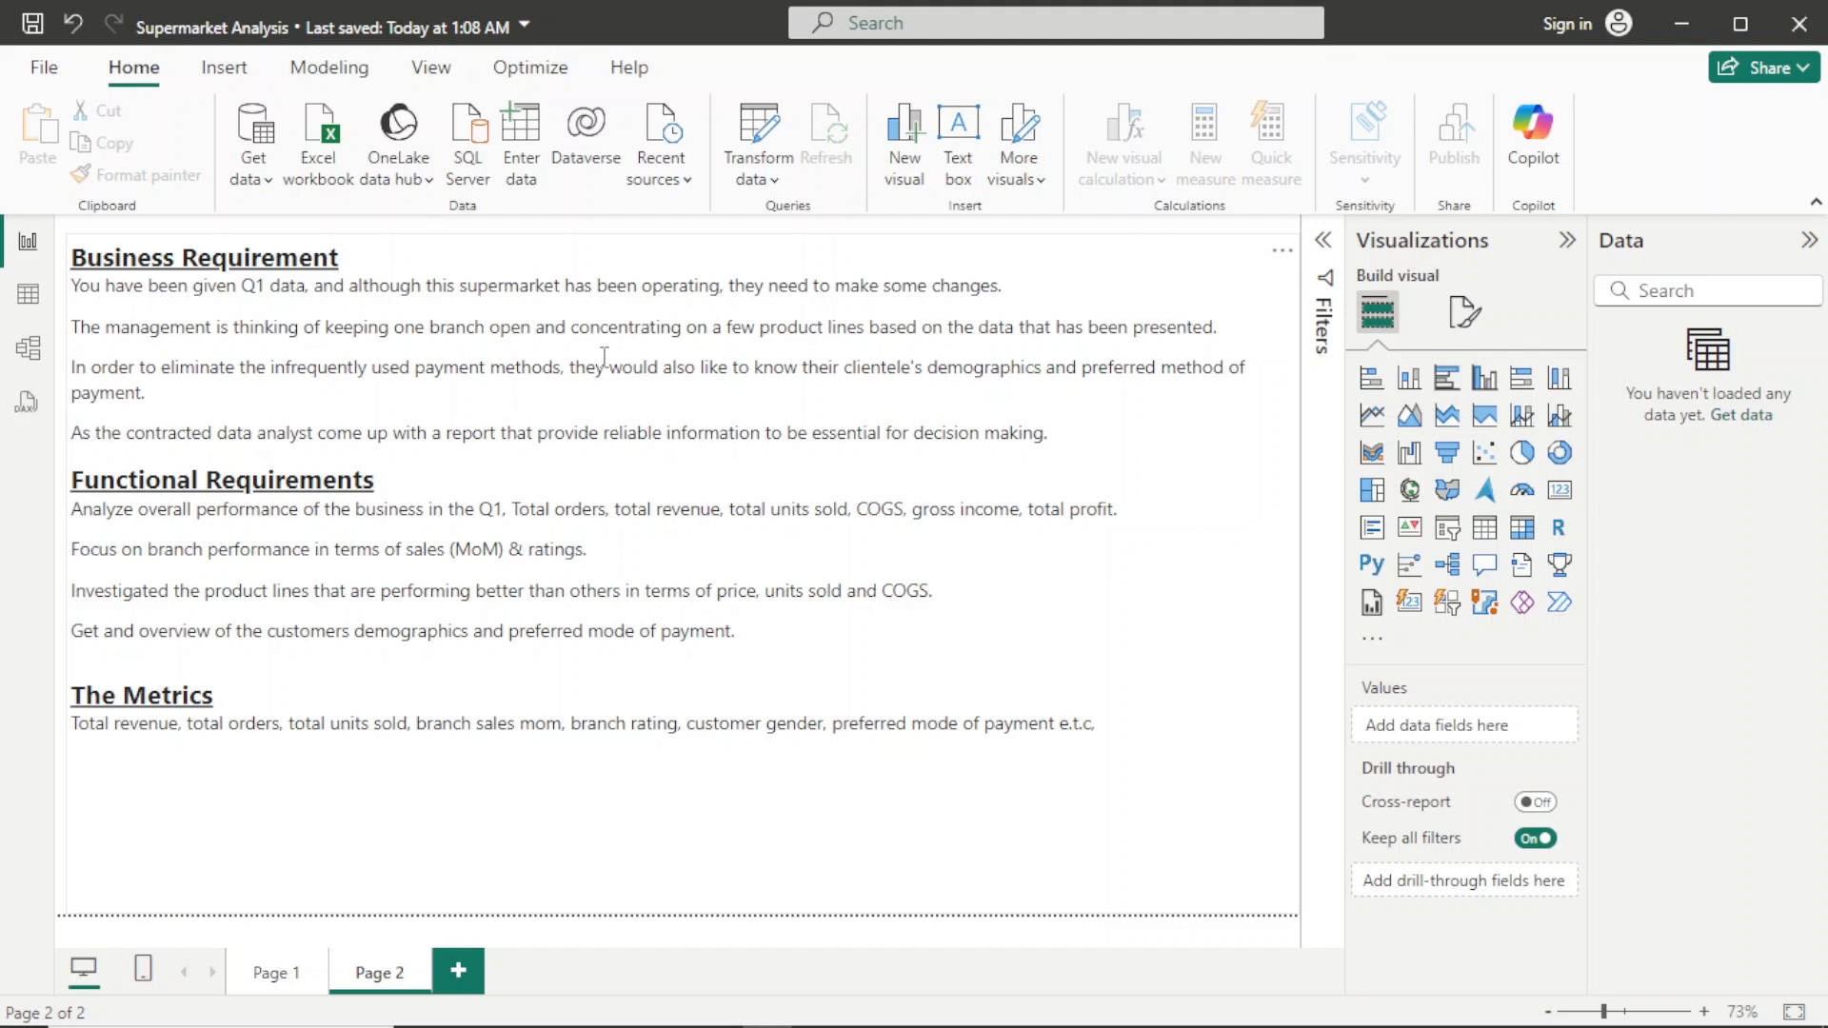
Step: Correct "Get and overview" to "Get an overview" in the last Functional Requirements line on Page 2
{"action": "left_click", "coordinate": [135, 631]}
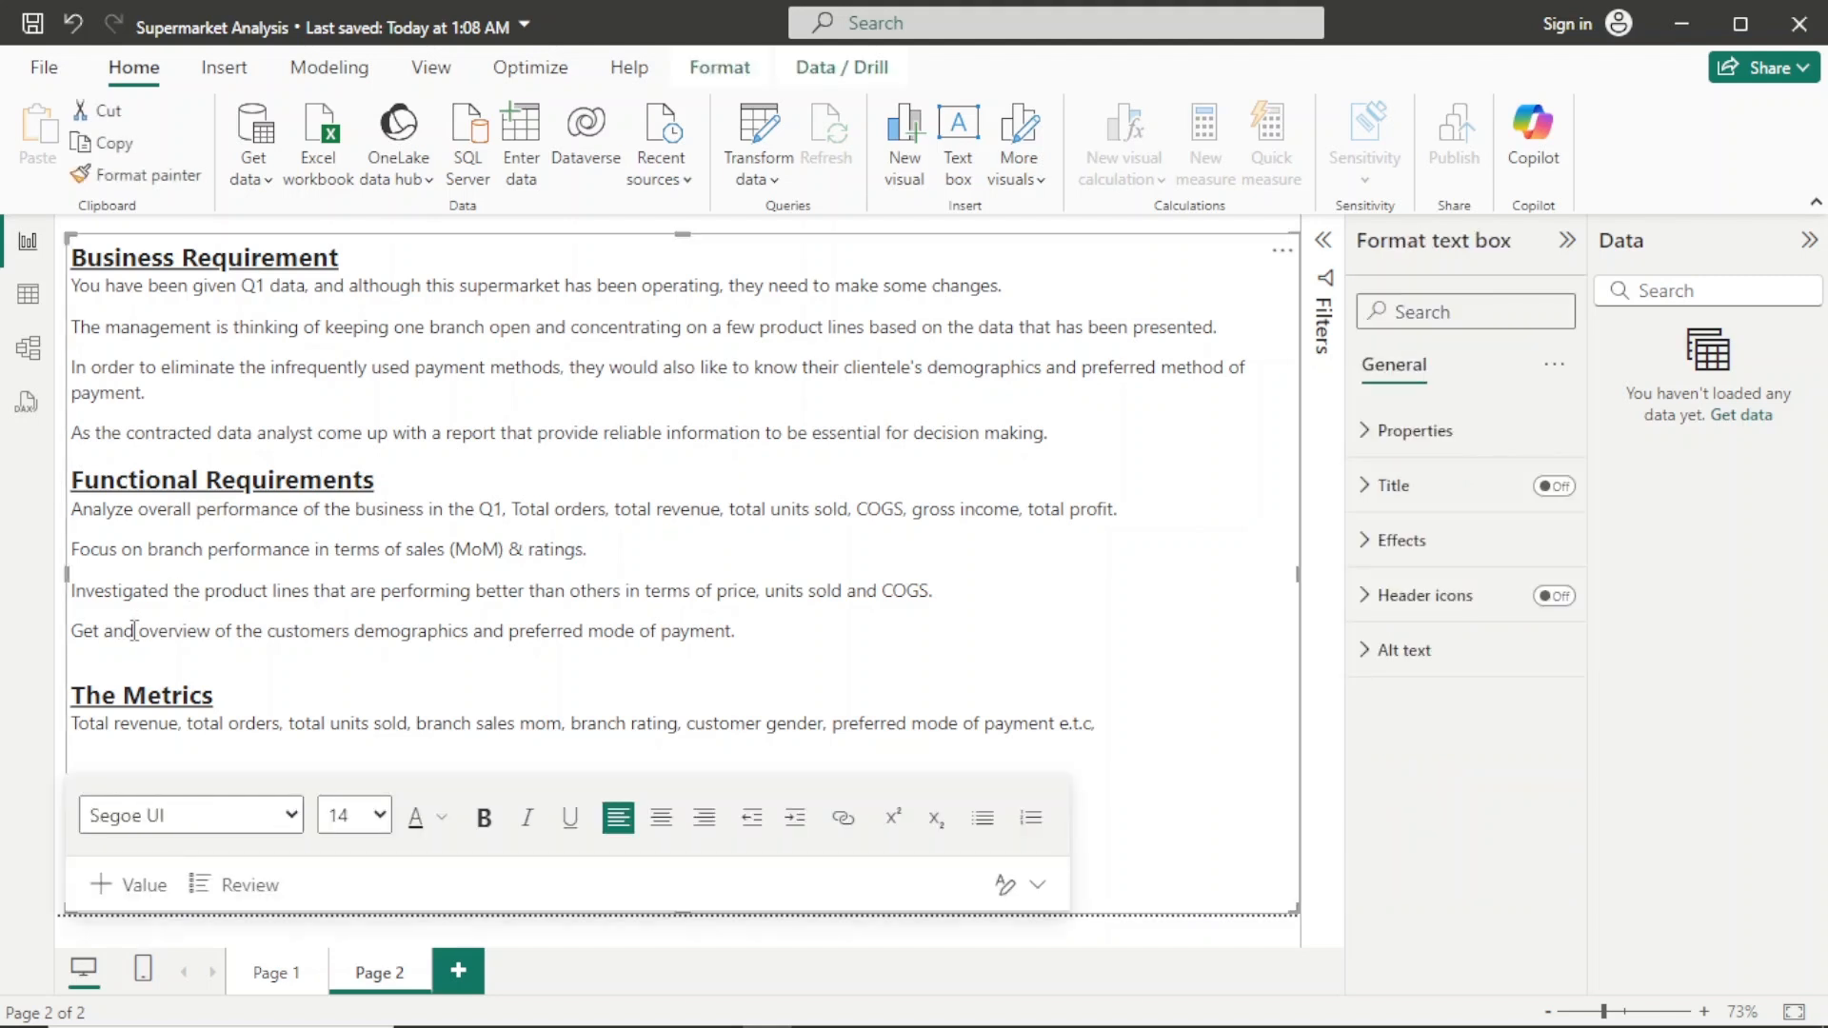
{"action": "key", "text": "BackSpace"}
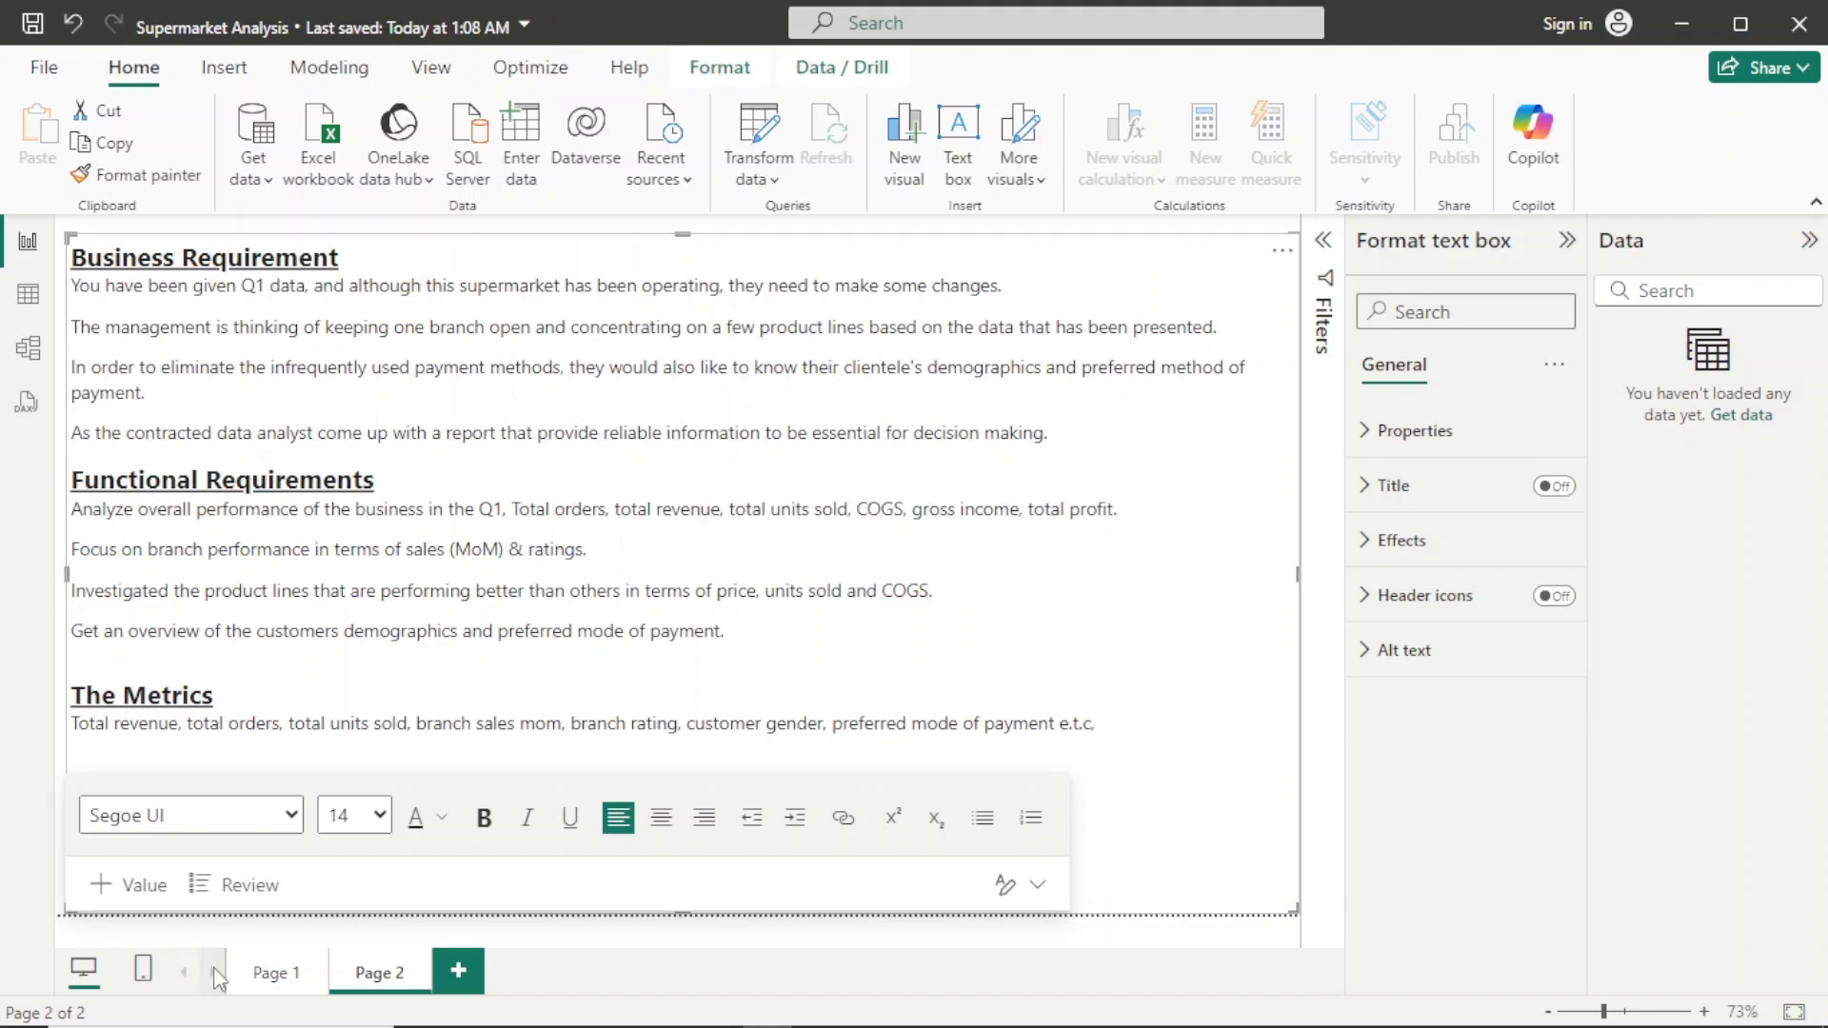
Step: On Page 1, import the CSV file "supermarket_sales - Sheet1" and load its data into the report
{"action": "left_click", "coordinate": [271, 972]}
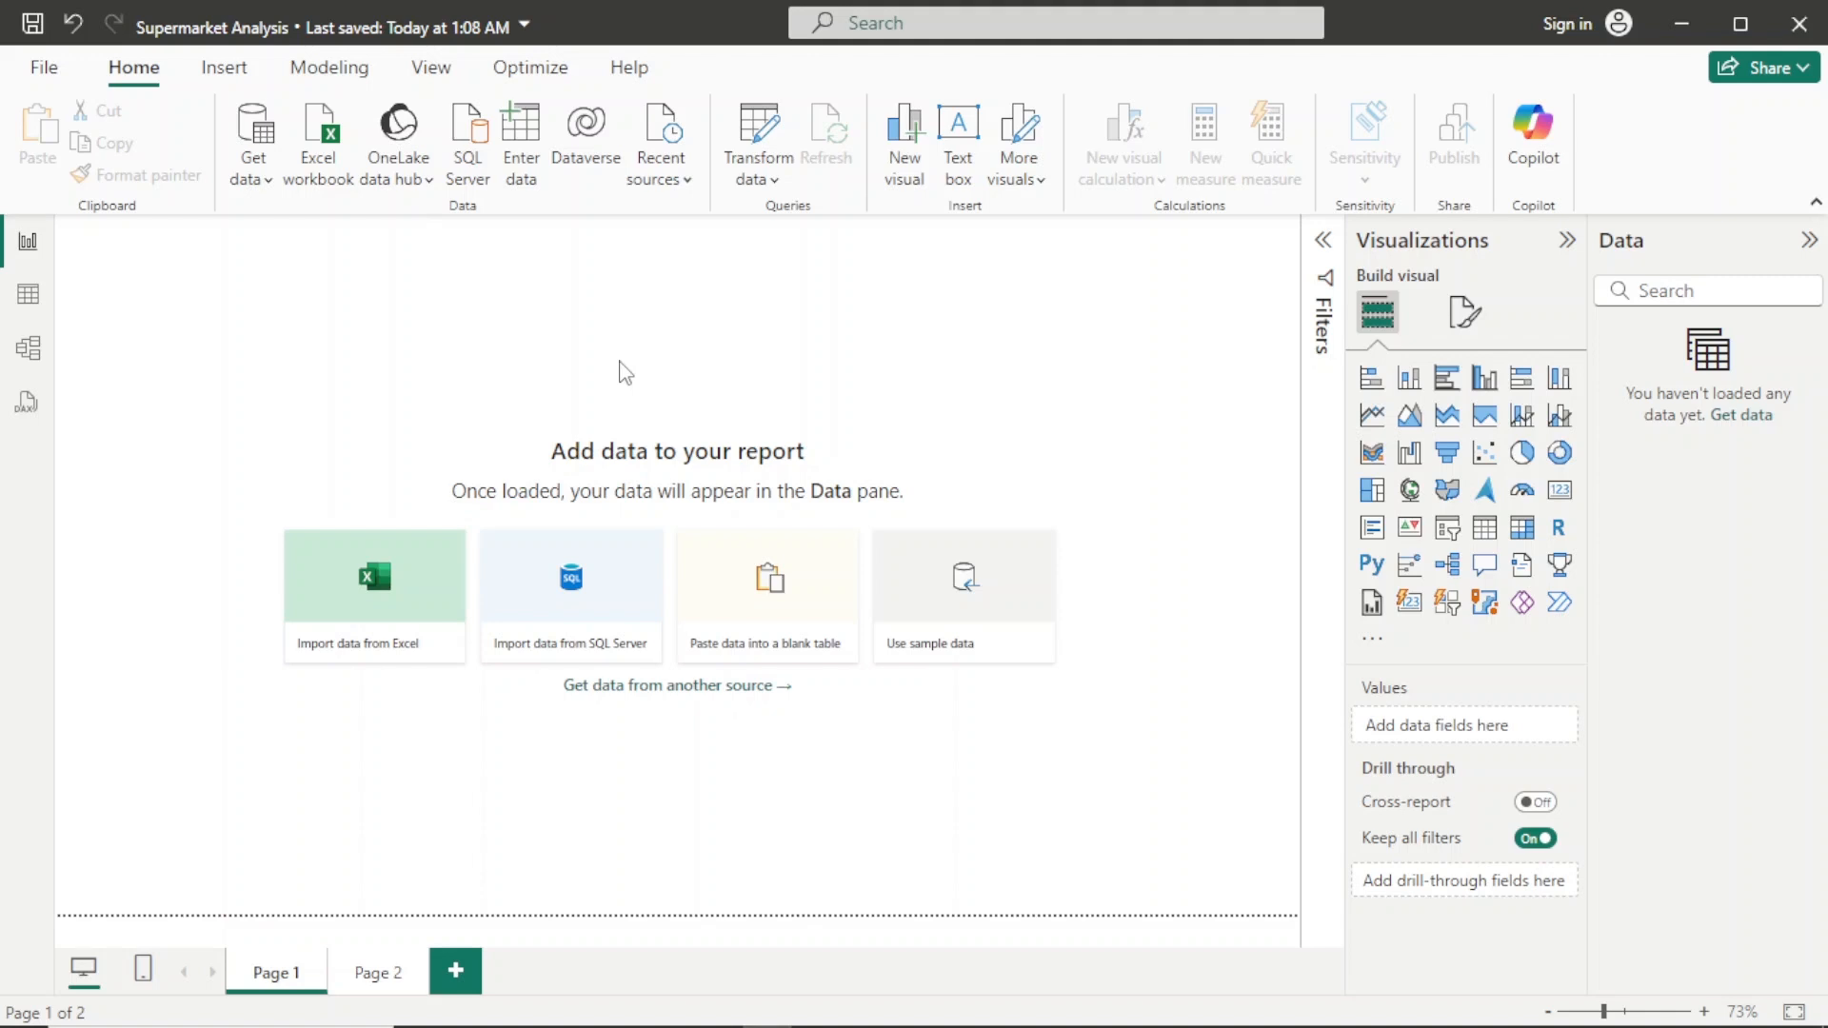
{"action": "left_click", "coordinate": [253, 171]}
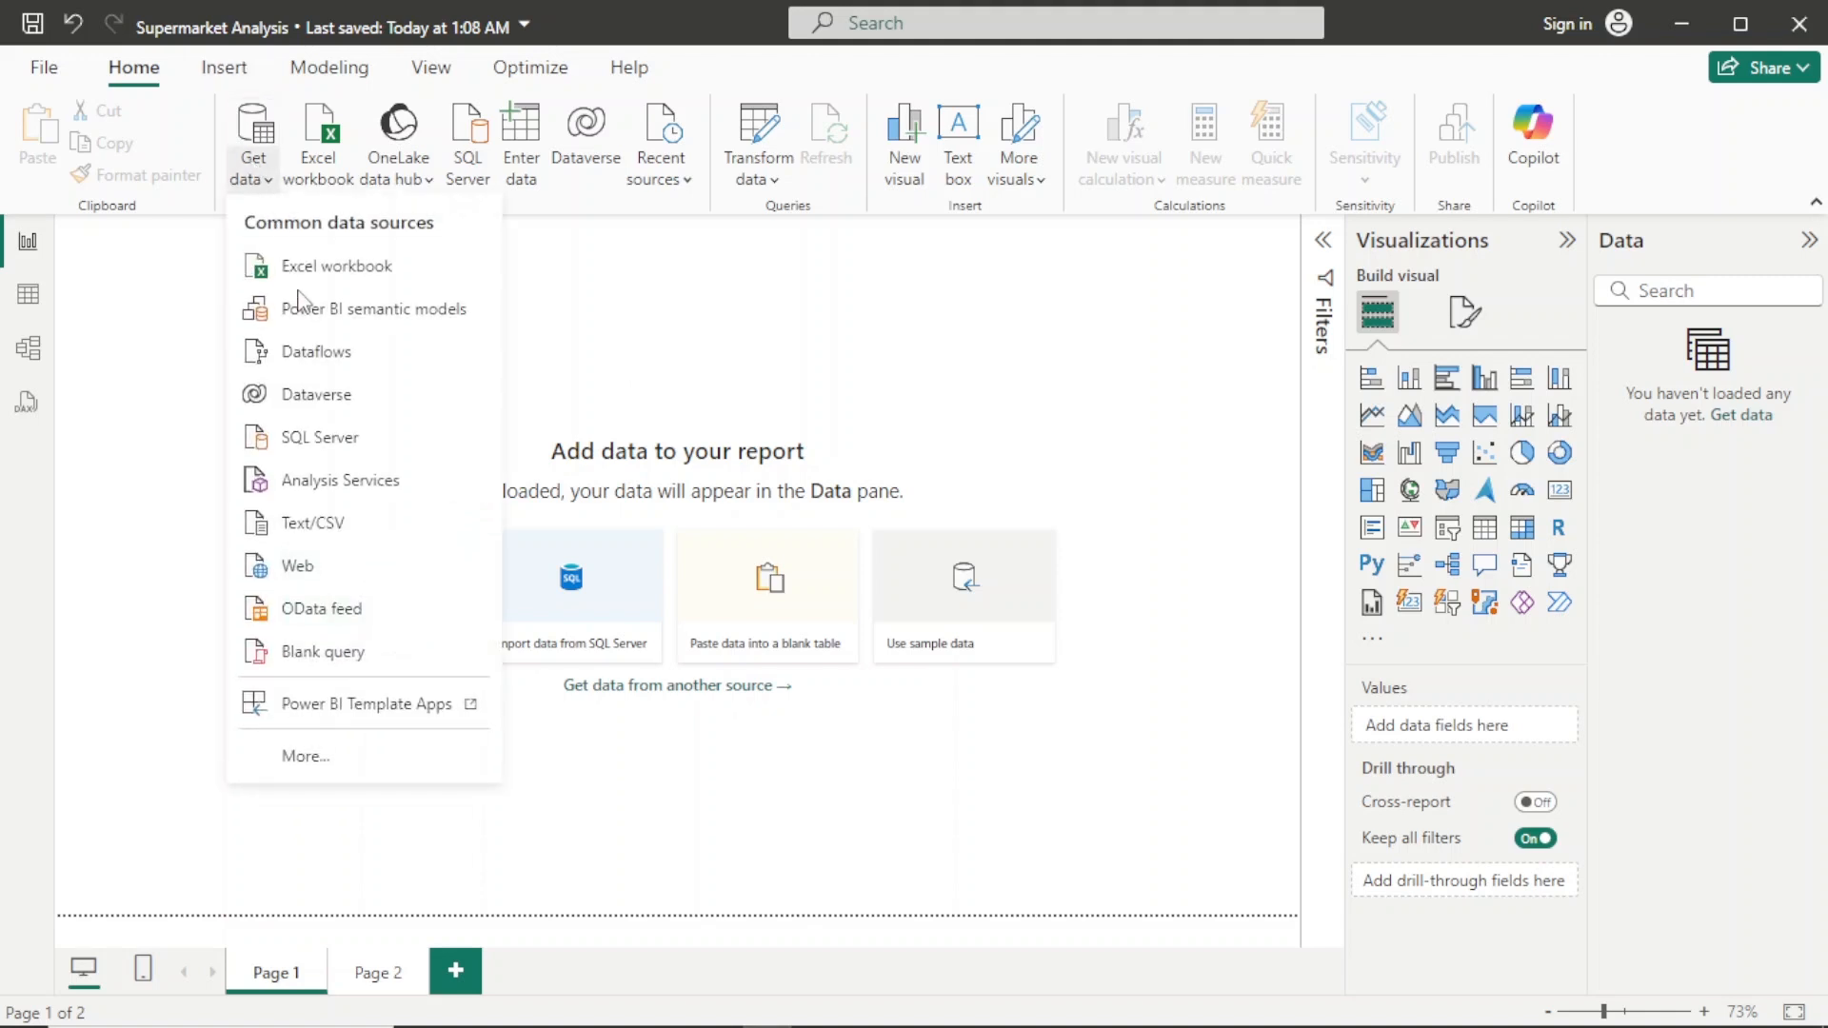
{"action": "left_click", "coordinate": [345, 525]}
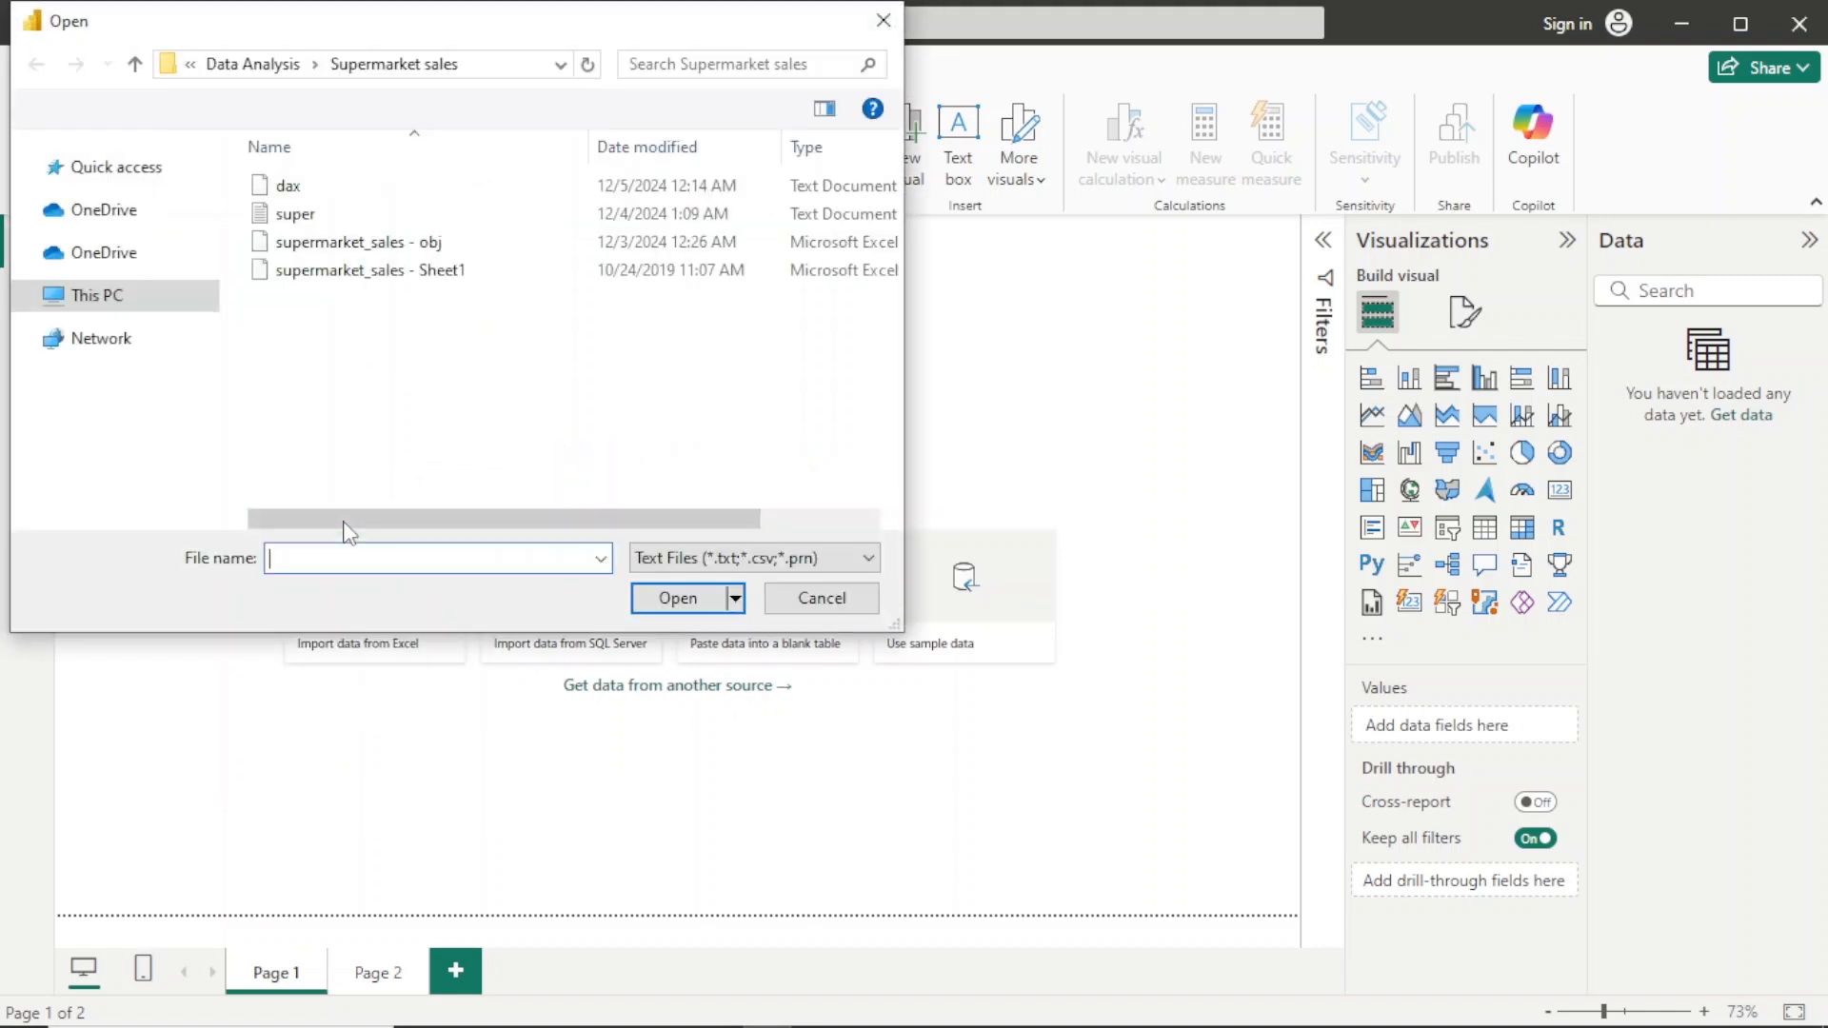
{"action": "left_click", "coordinate": [426, 276]}
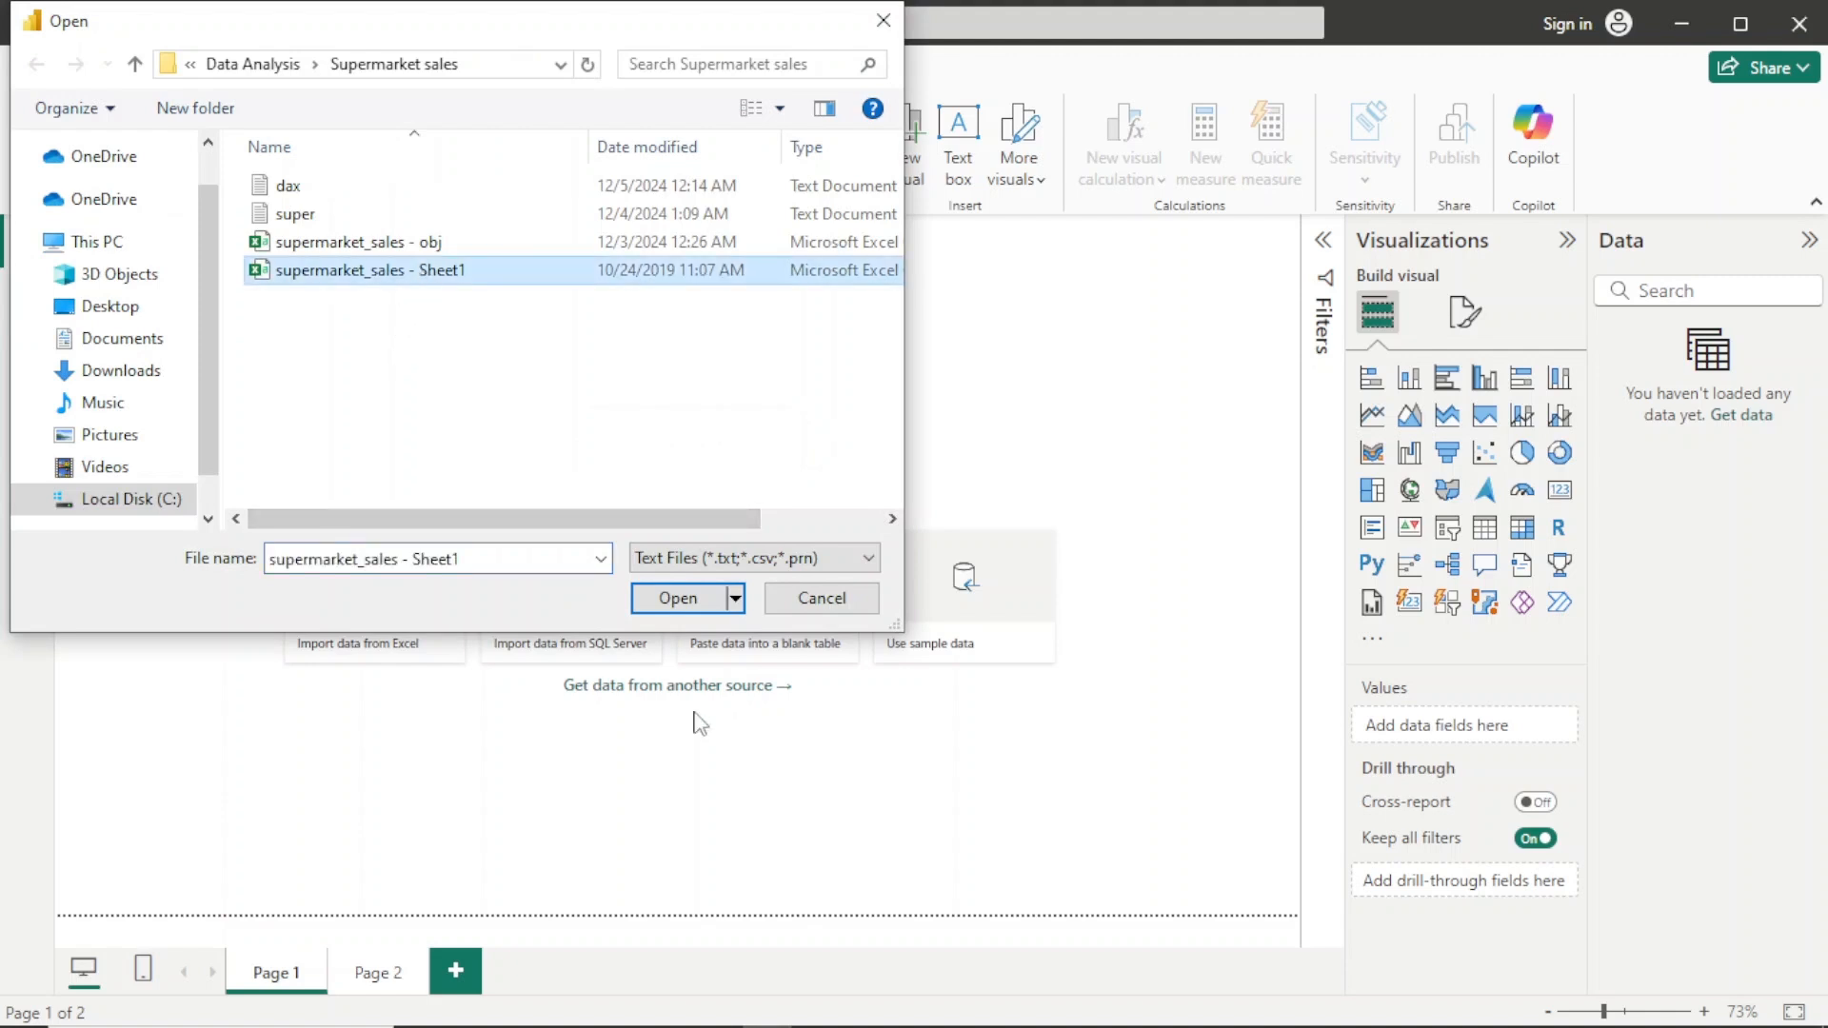
{"action": "left_click", "coordinate": [672, 608]}
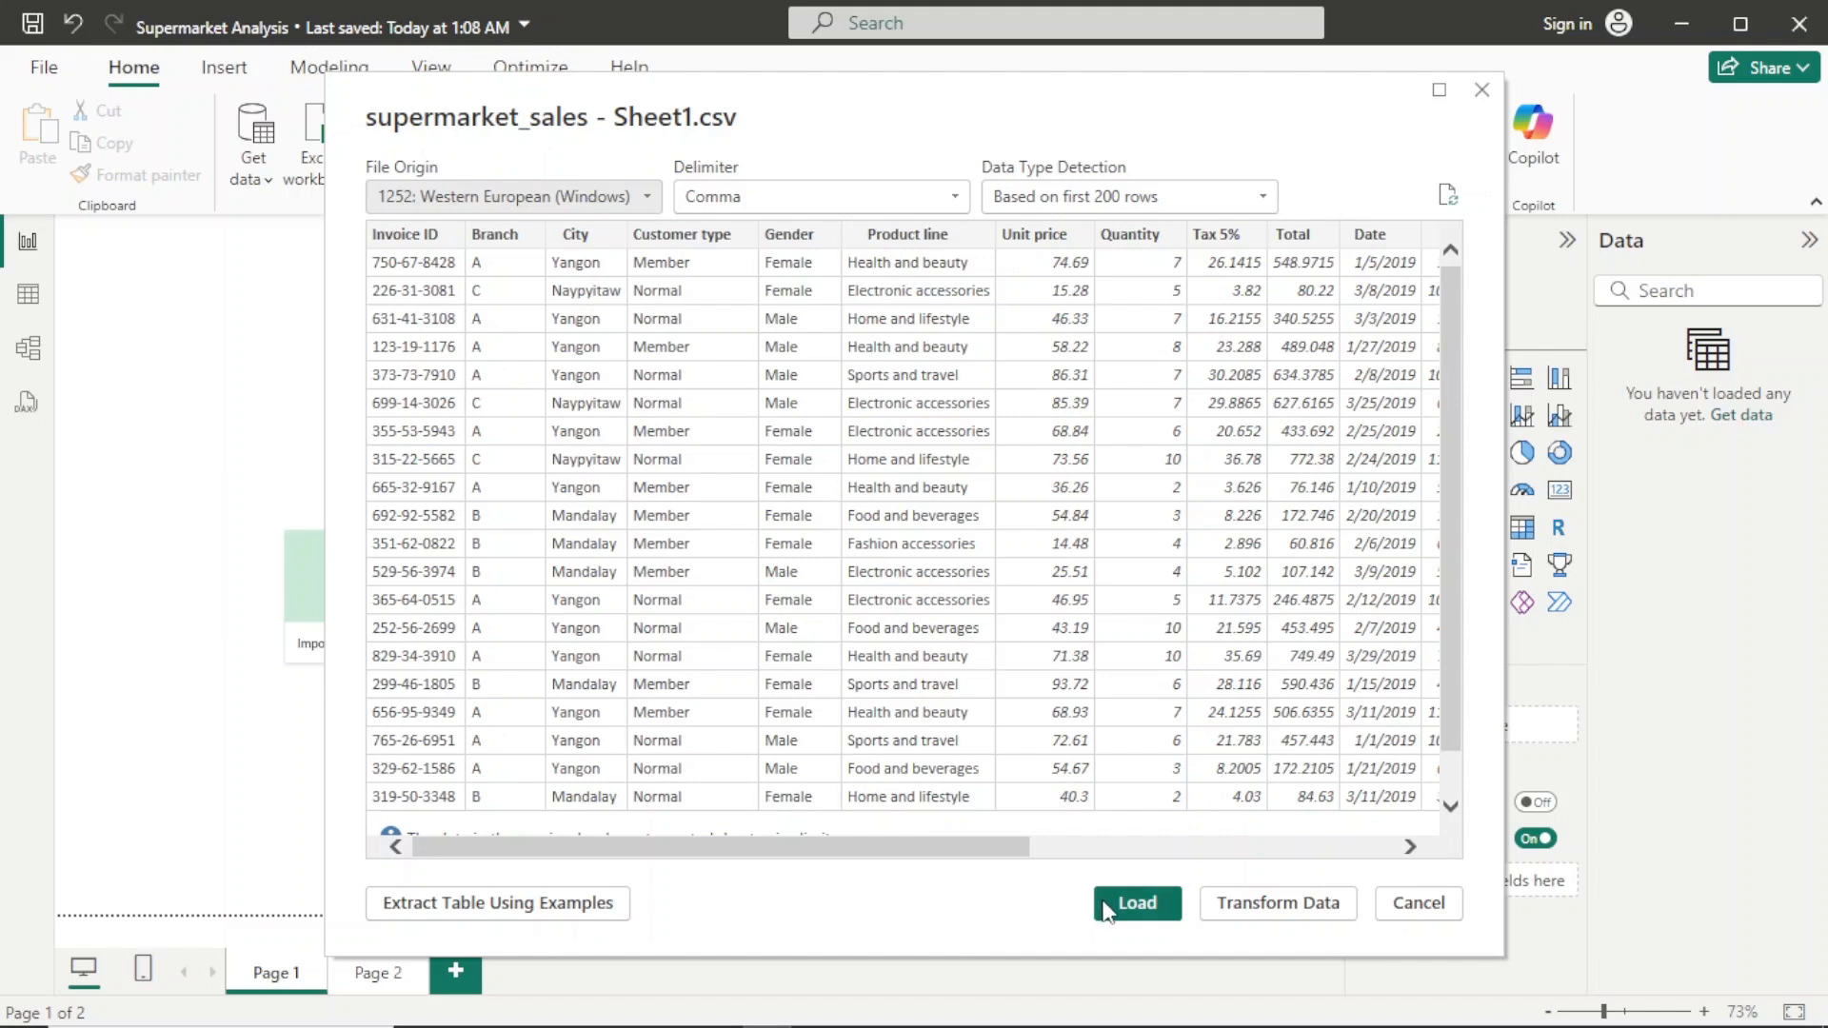
{"action": "left_click", "coordinate": [1134, 905]}
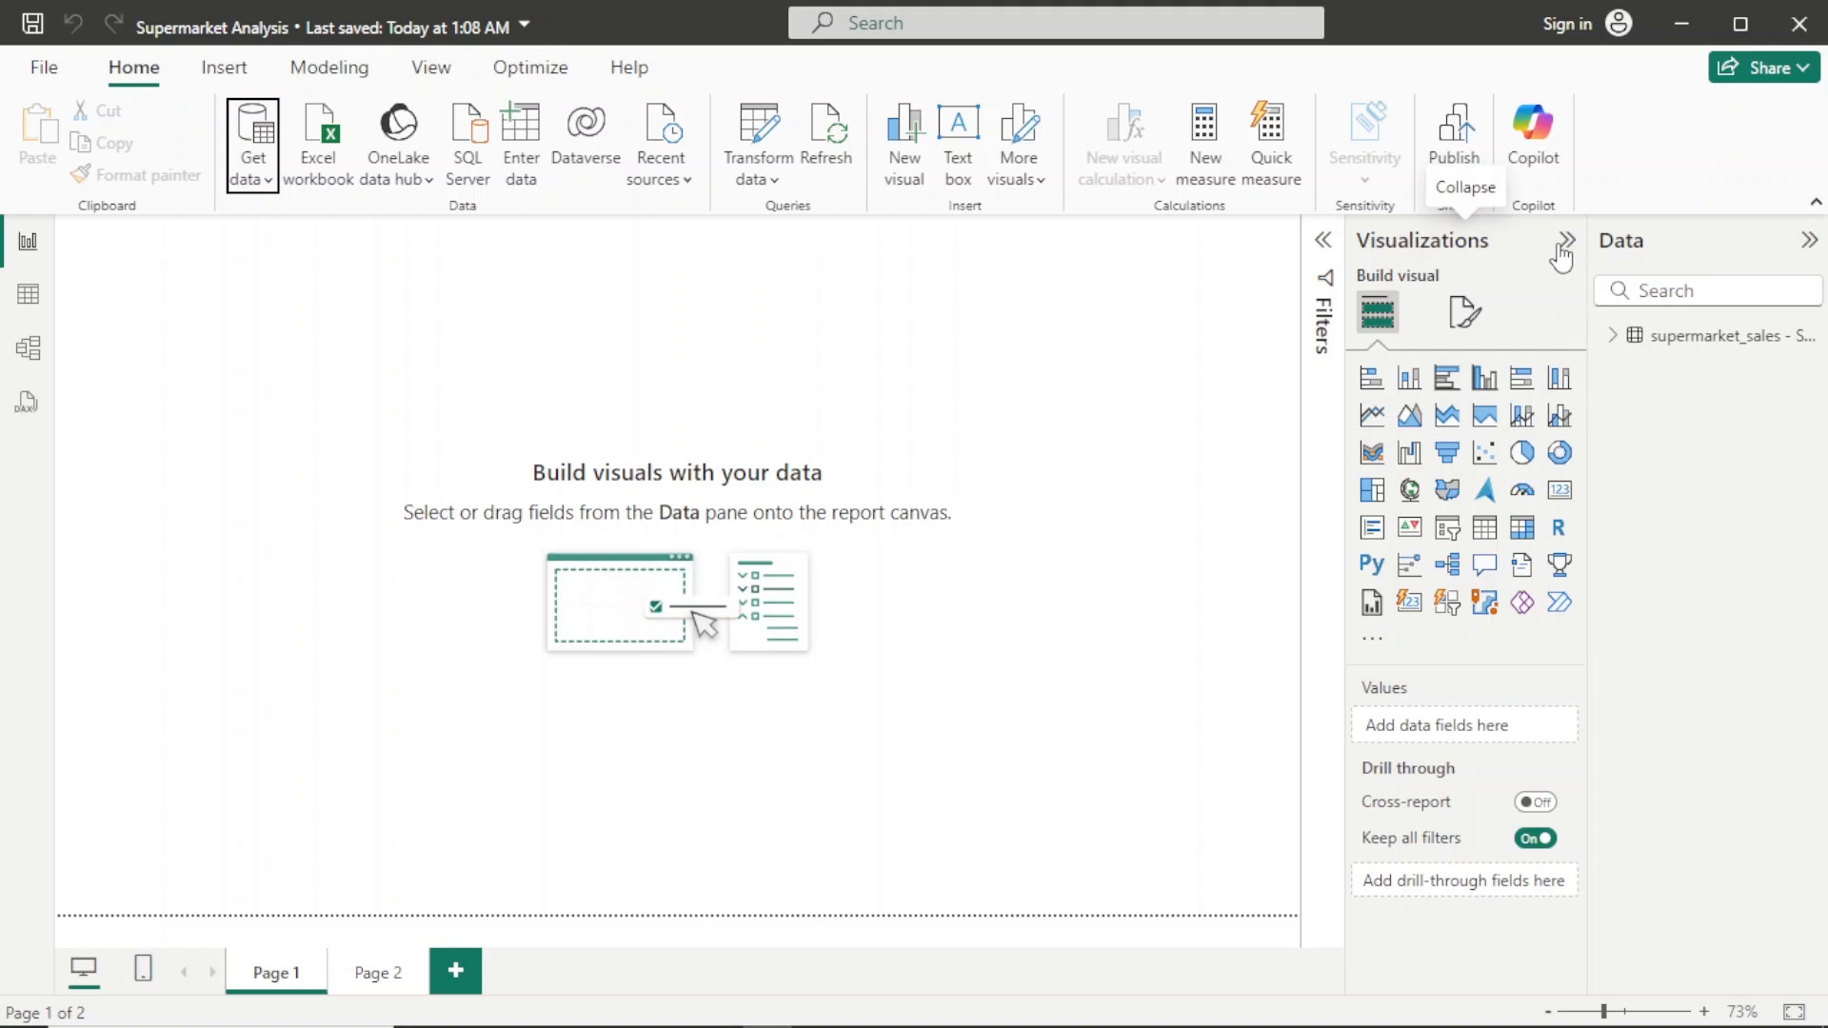
Step: Set the wallpaper colour of Page 1 to the hex value #00FFFF
{"action": "left_click", "coordinate": [1464, 312]}
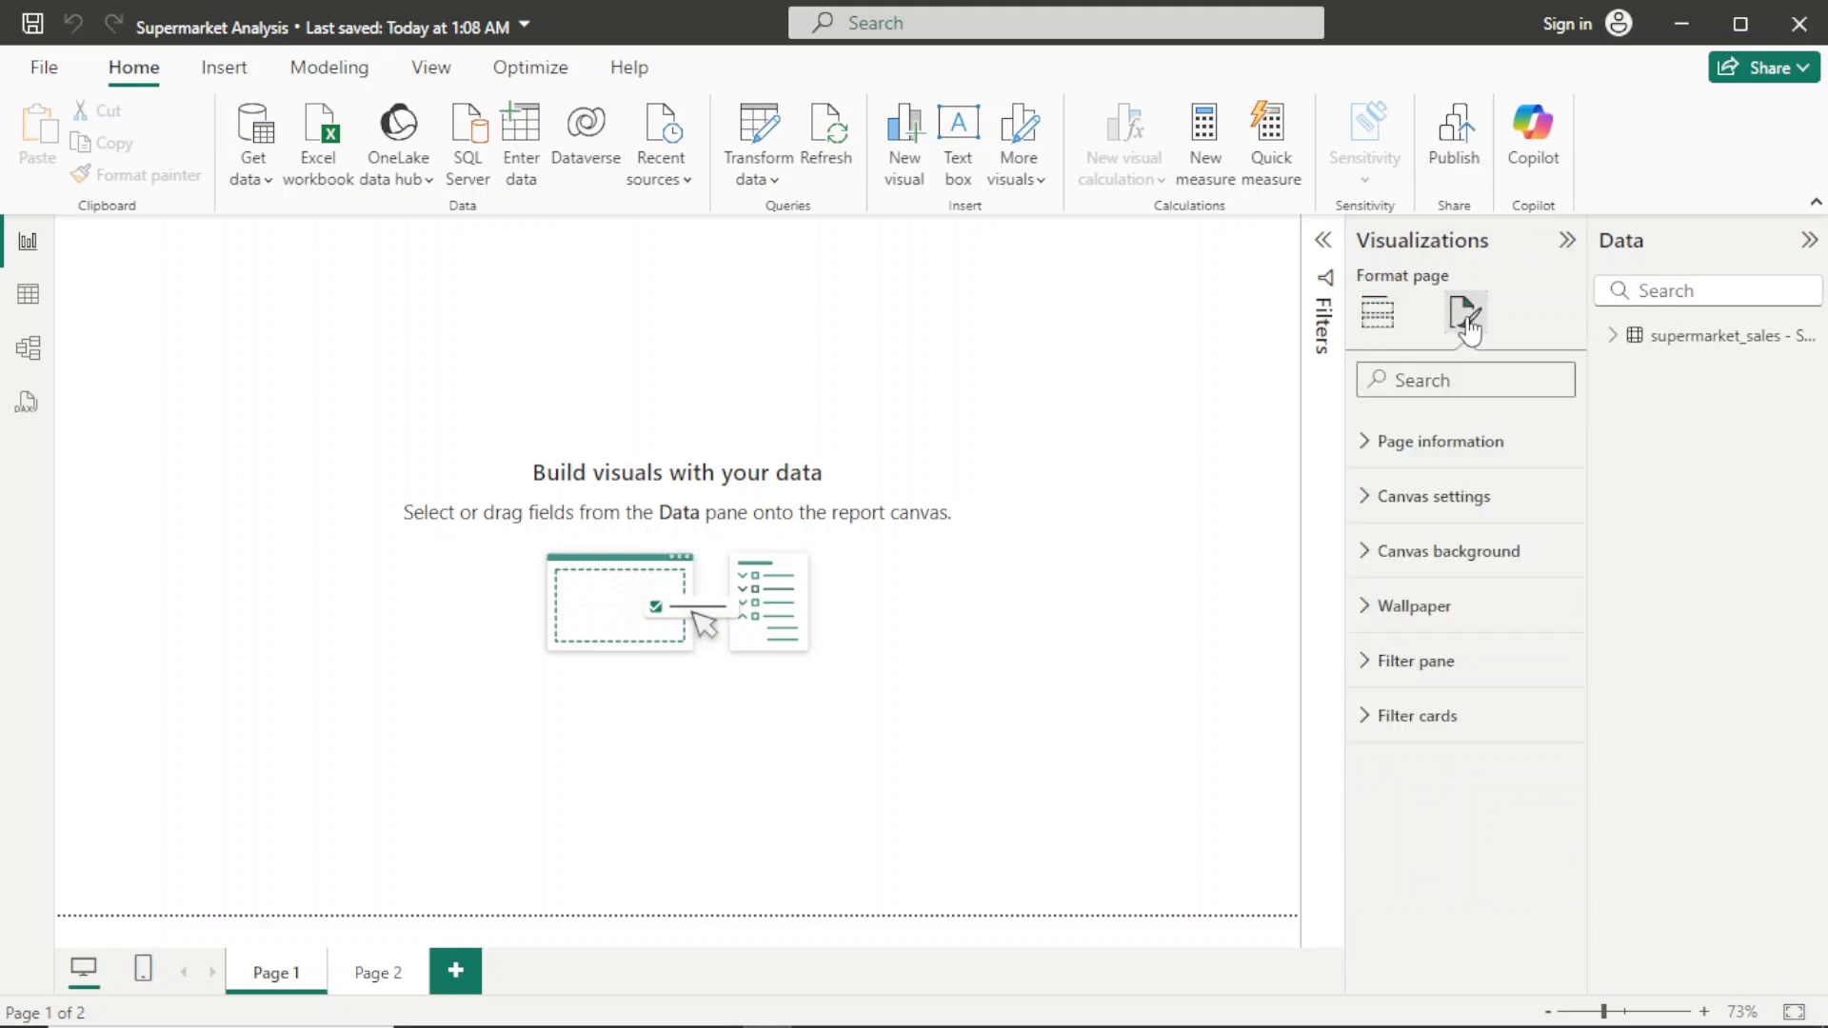
{"action": "left_click", "coordinate": [1433, 607]}
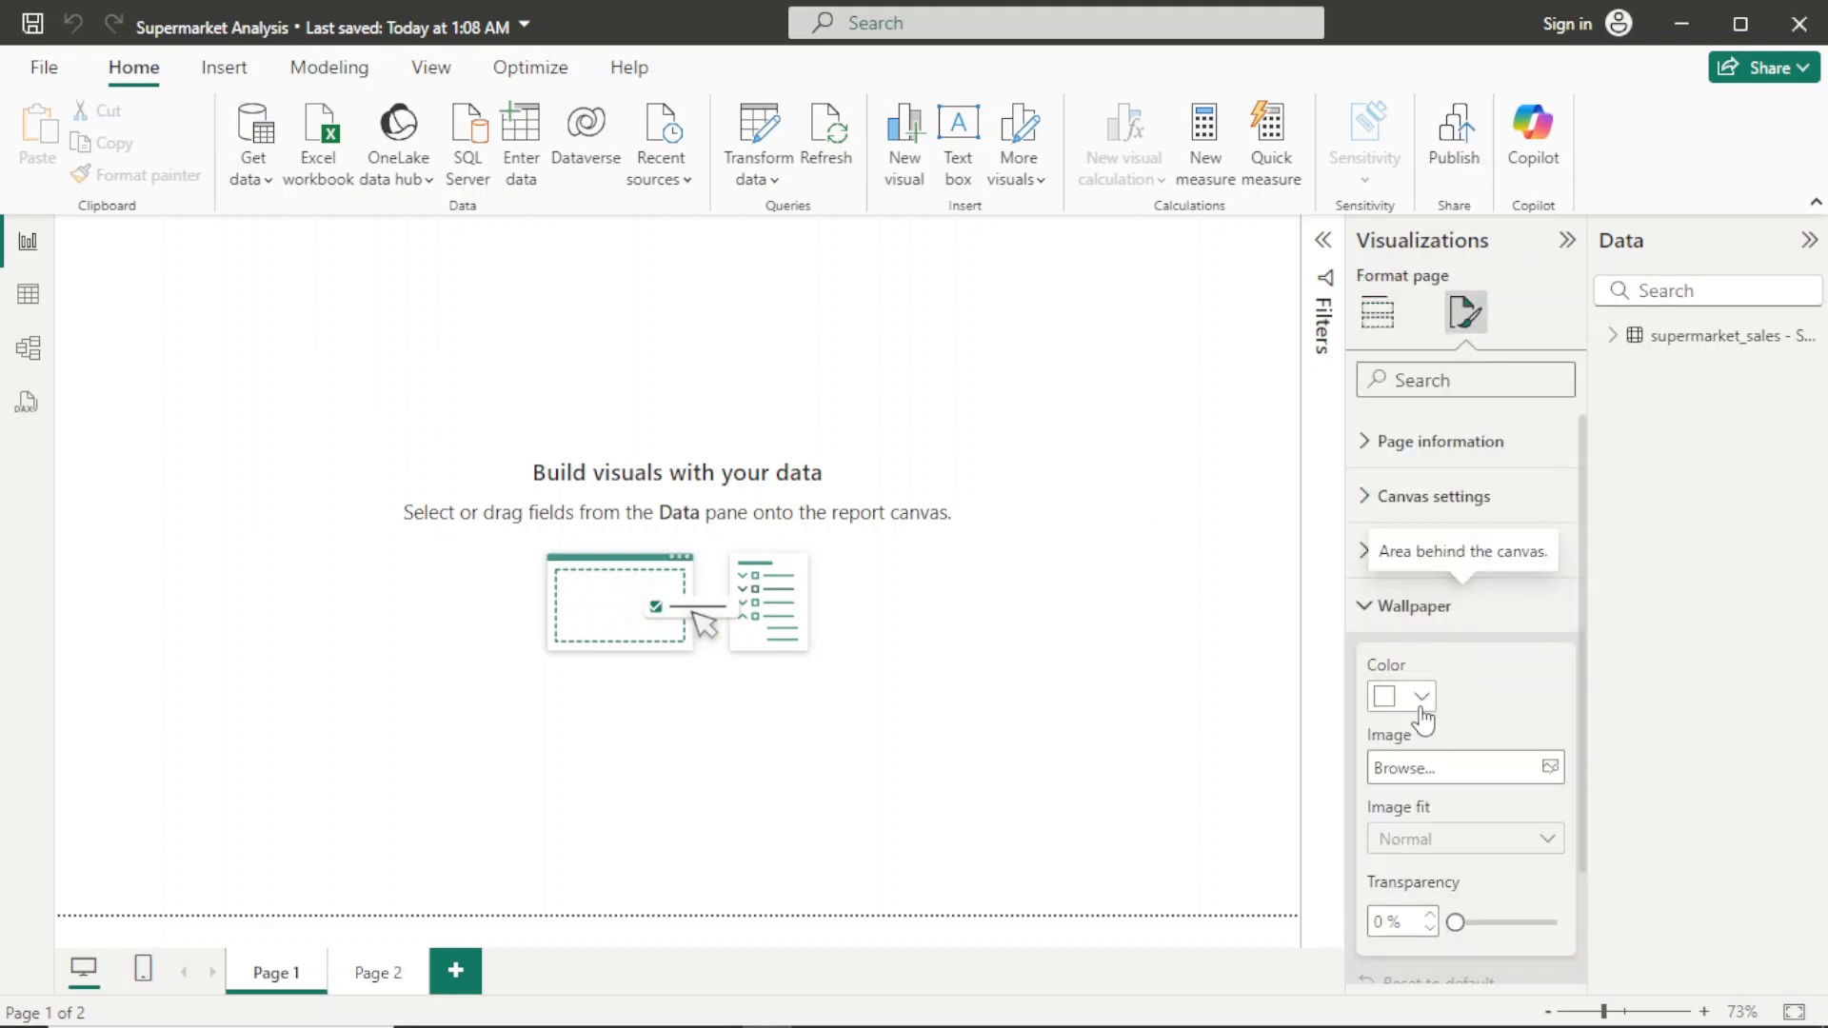
{"action": "left_click", "coordinate": [1420, 704]}
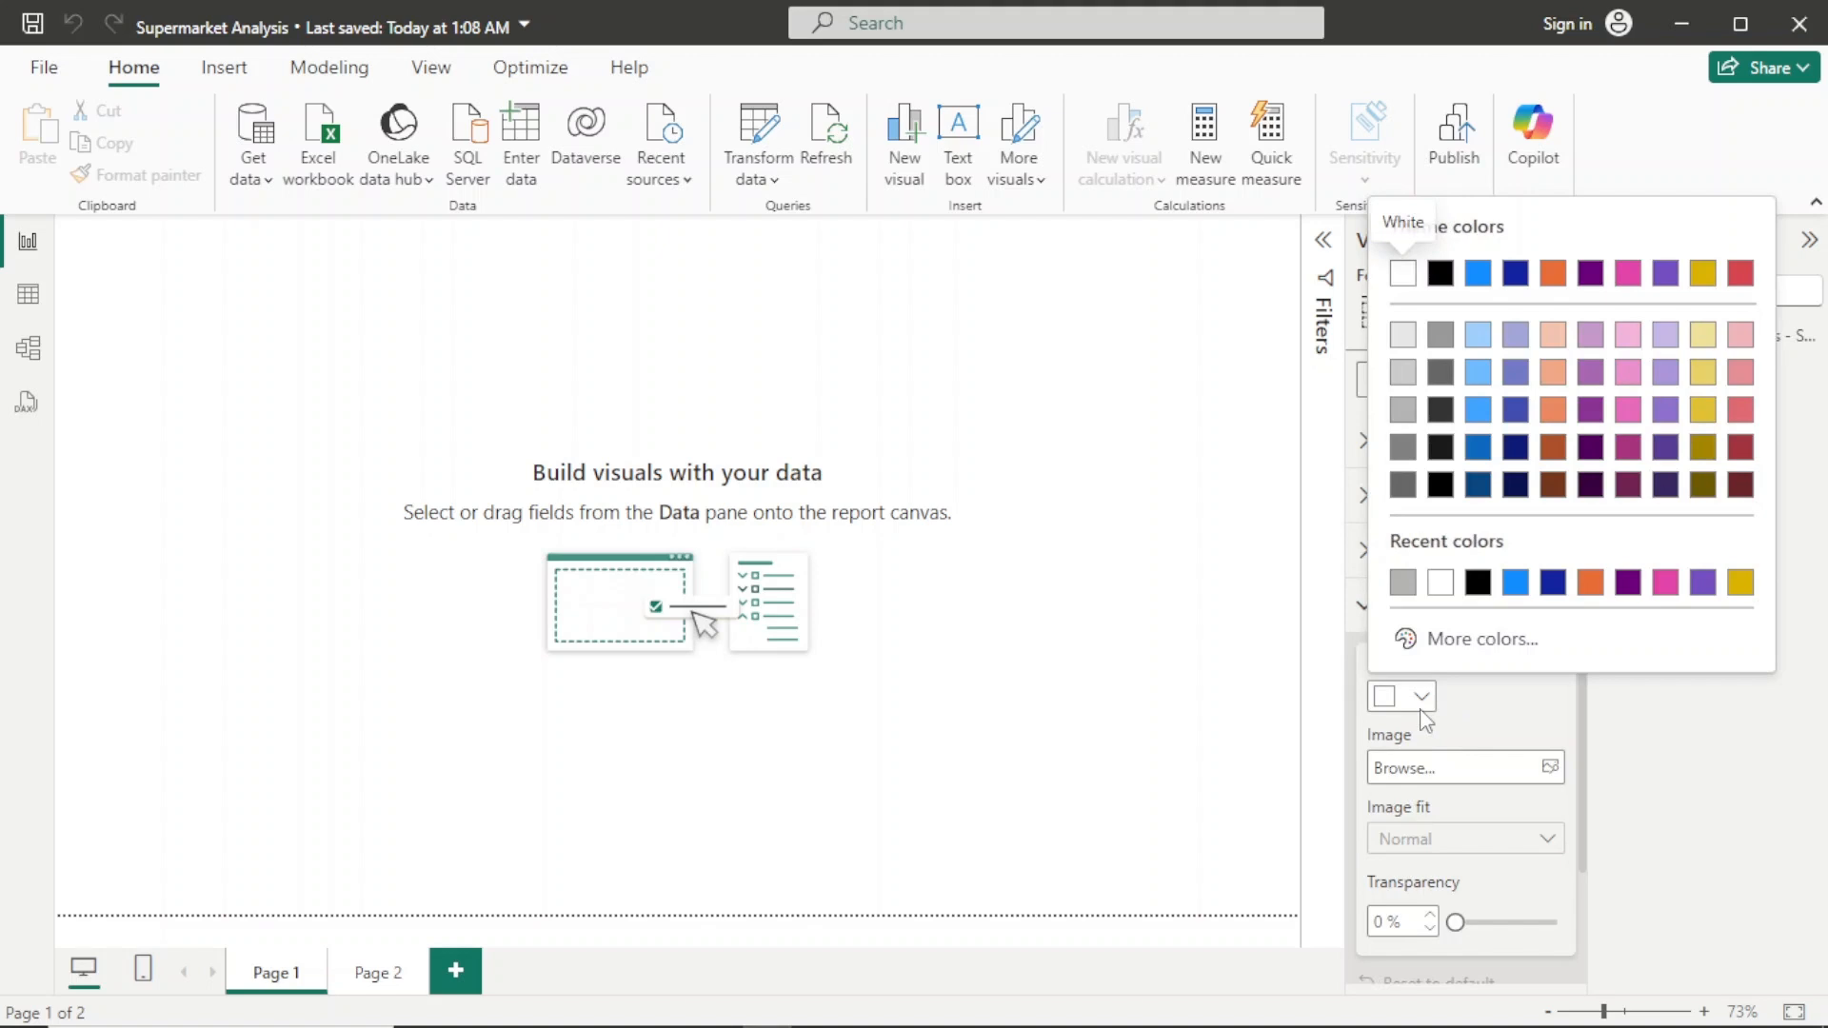
{"action": "left_click", "coordinate": [1433, 638]}
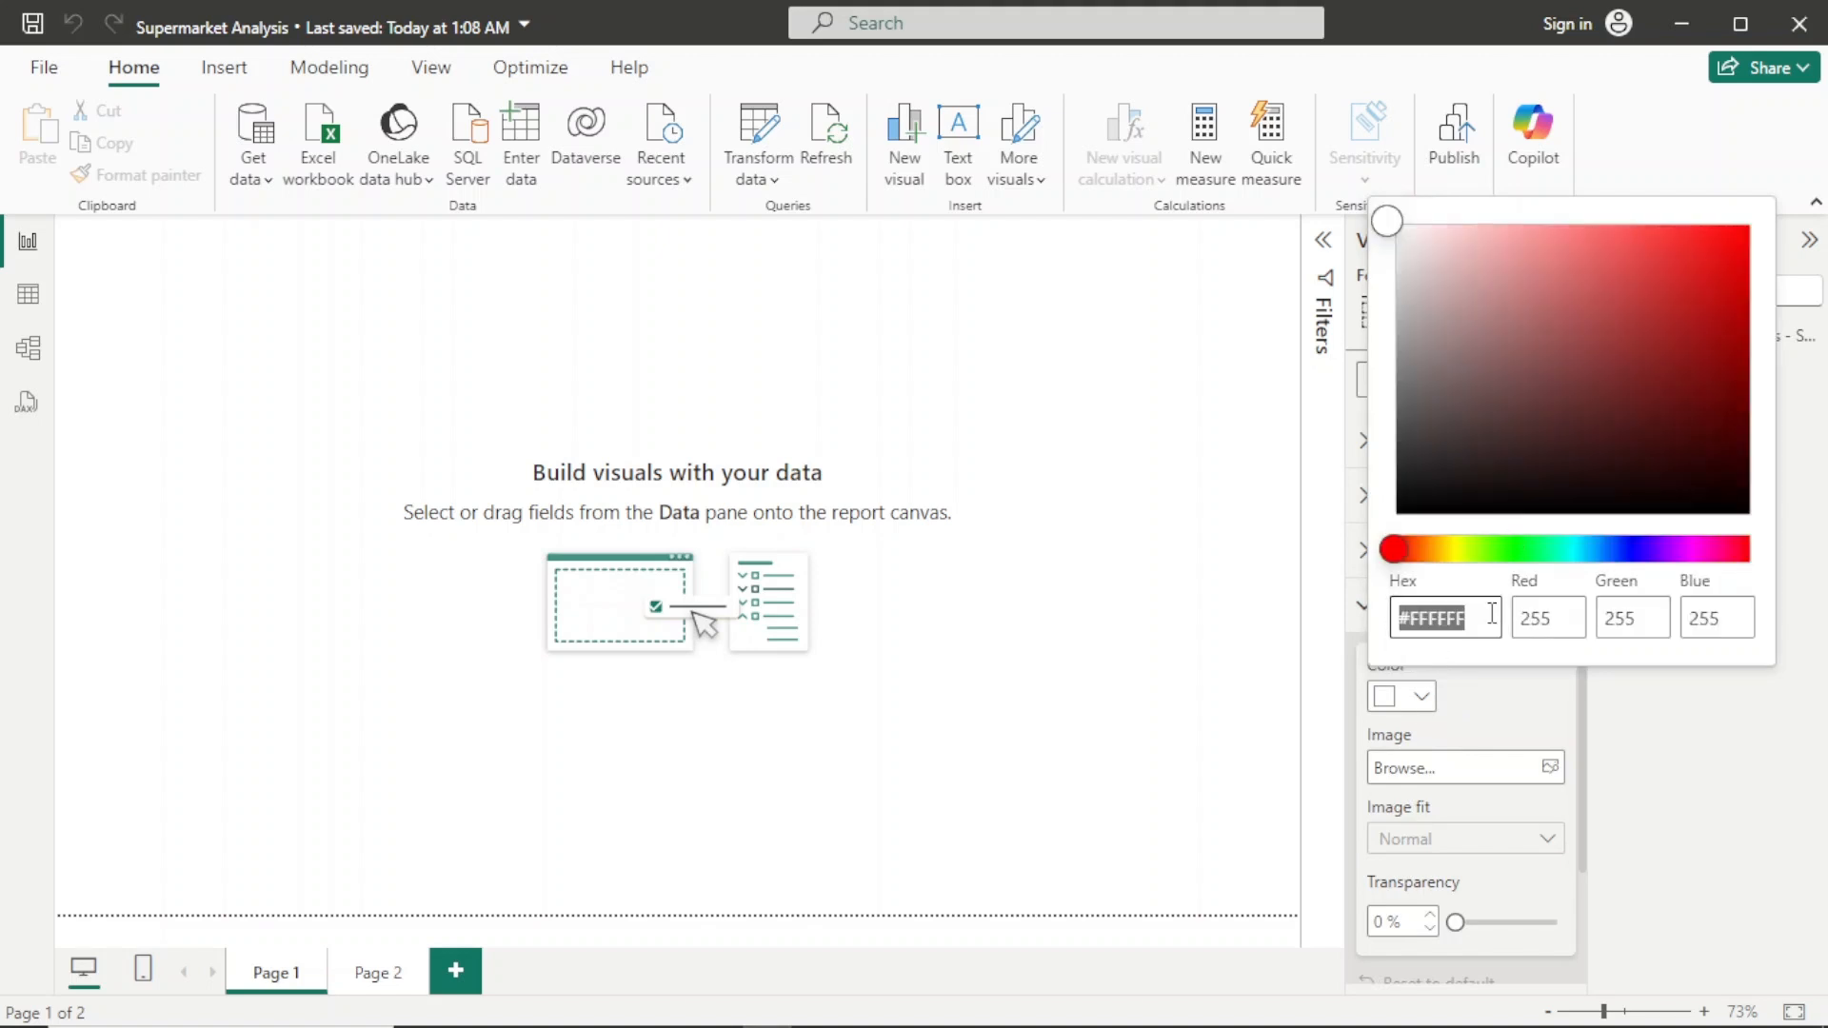
{"action": "left_click", "coordinate": [1431, 619]}
{"action": "key", "text": "BackSpace"}
{"action": "key", "text": "BackSpace"}
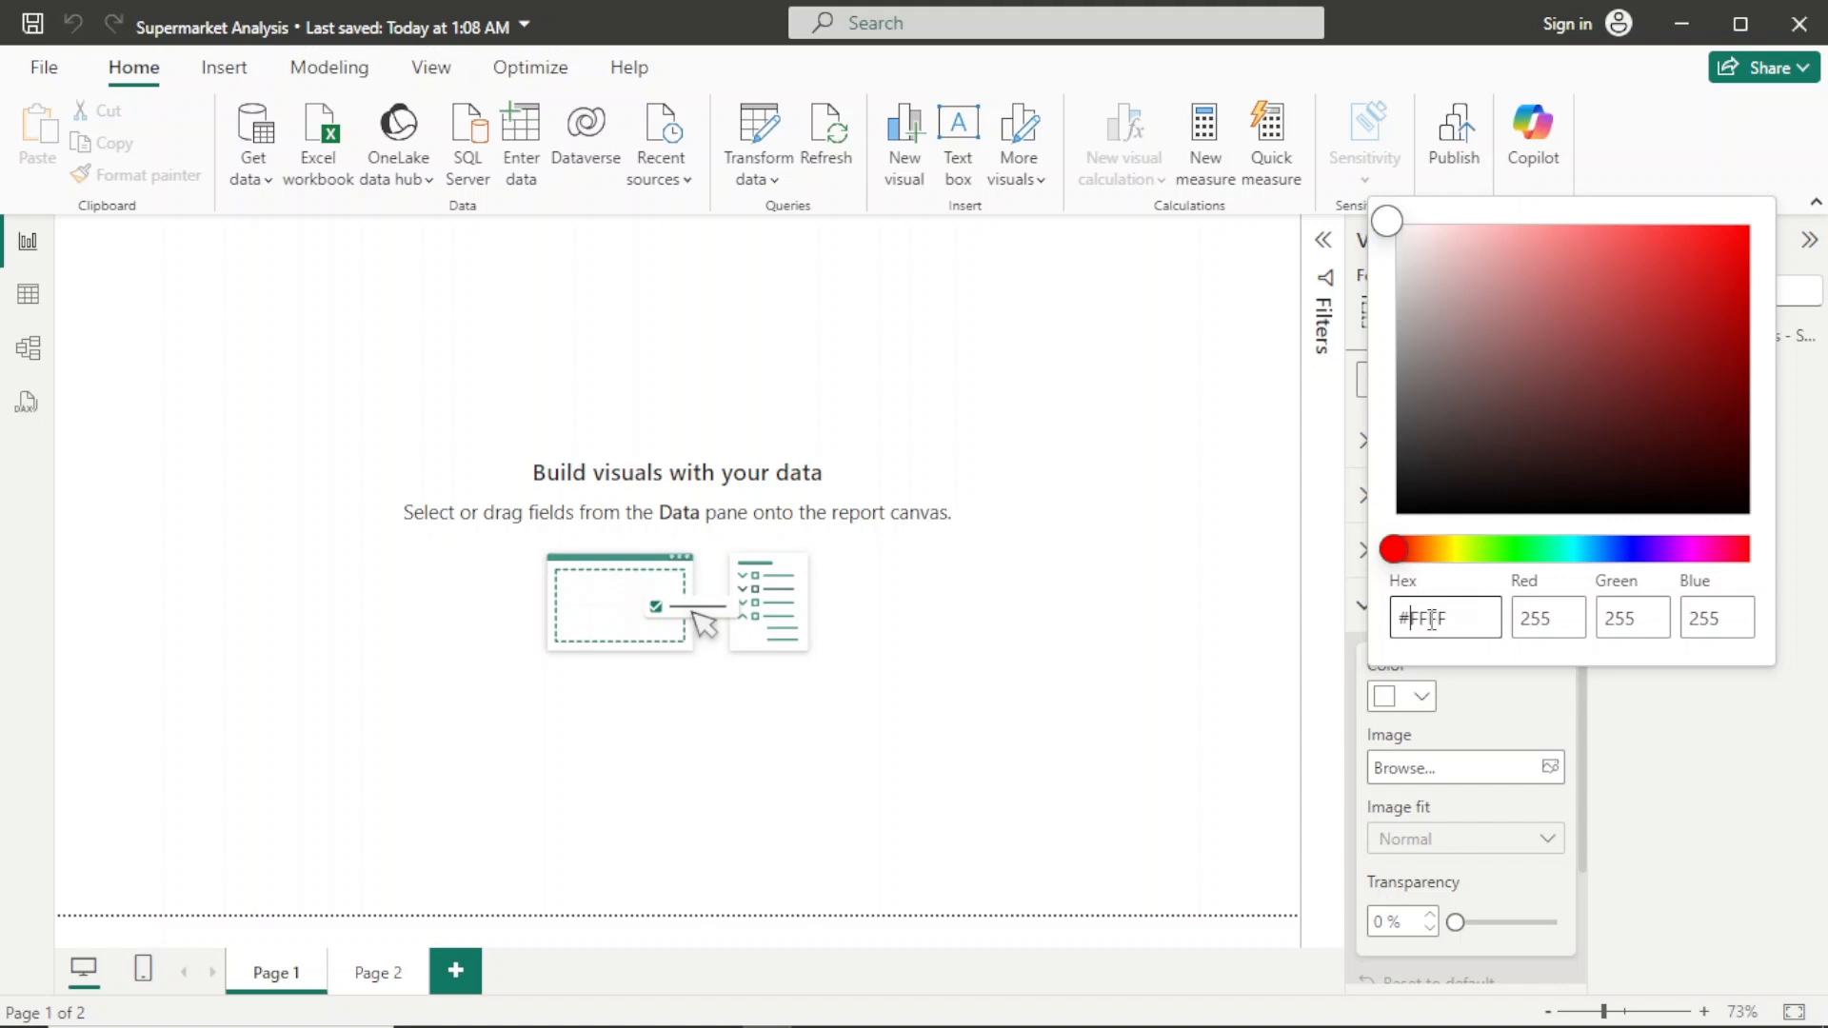
{"action": "type", "text": "00"}
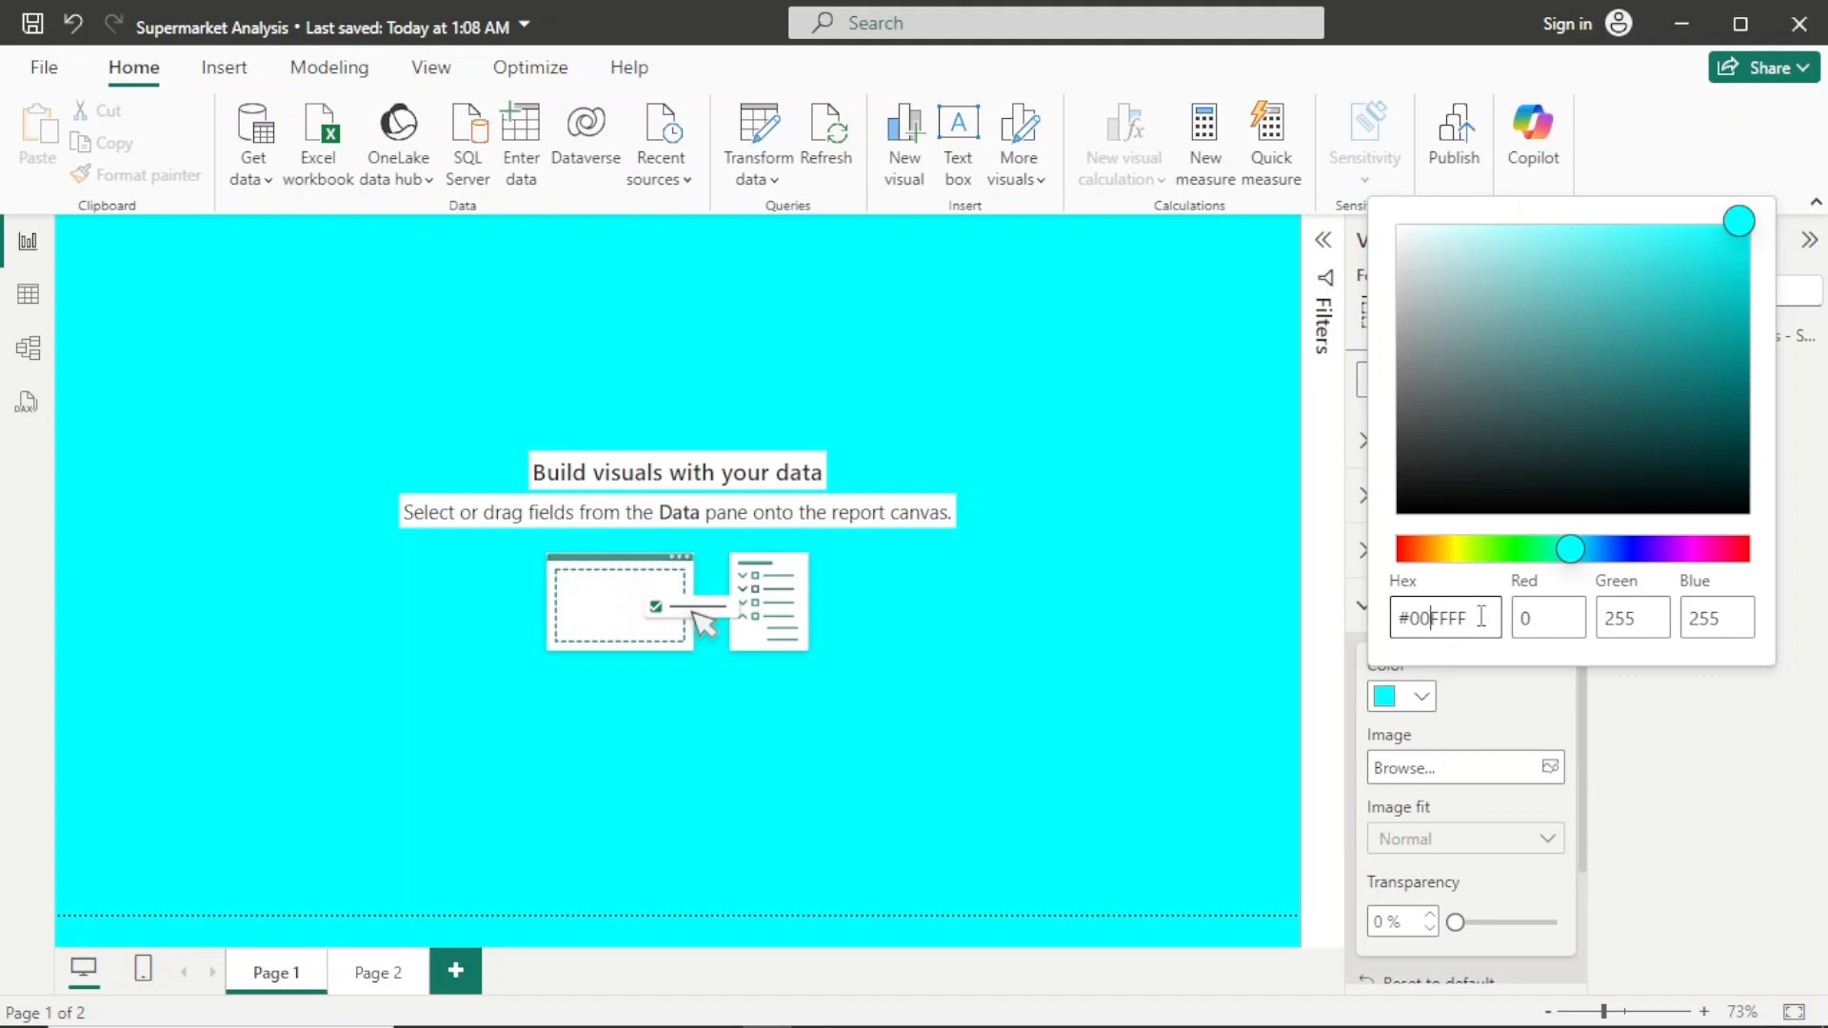
Step: Set the page's wallpaper colour to the hex value #C8E9E9
{"action": "left_click_drag", "start_coordinate": [1483, 616], "coordinate": [1395, 605]}
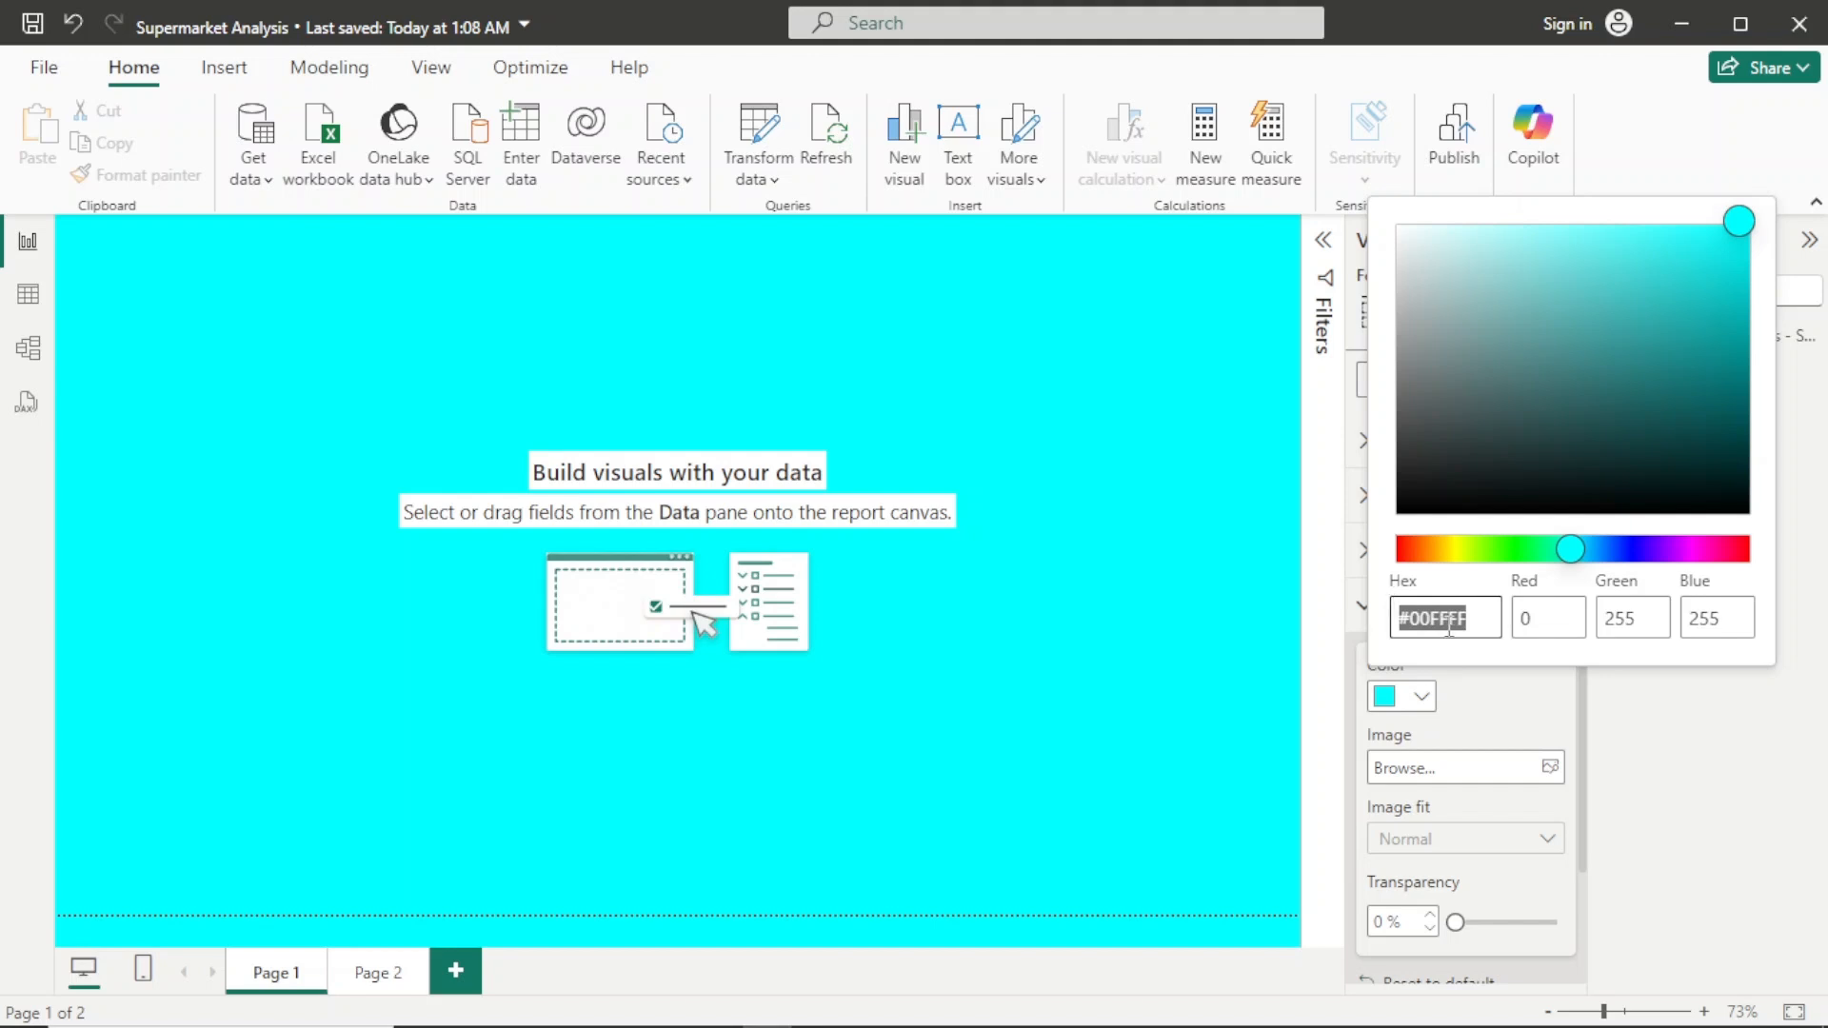
{"action": "left_click", "coordinate": [1475, 608]}
{"action": "key", "text": "BackSpace"}
{"action": "key", "text": "BackSpace"}
{"action": "key", "text": "BackSpace"}
{"action": "key", "text": "BackSpace"}
{"action": "key", "text": "BackSpace"}
{"action": "key", "text": "BackSpace"}
{"action": "key", "text": "BackSpace"}
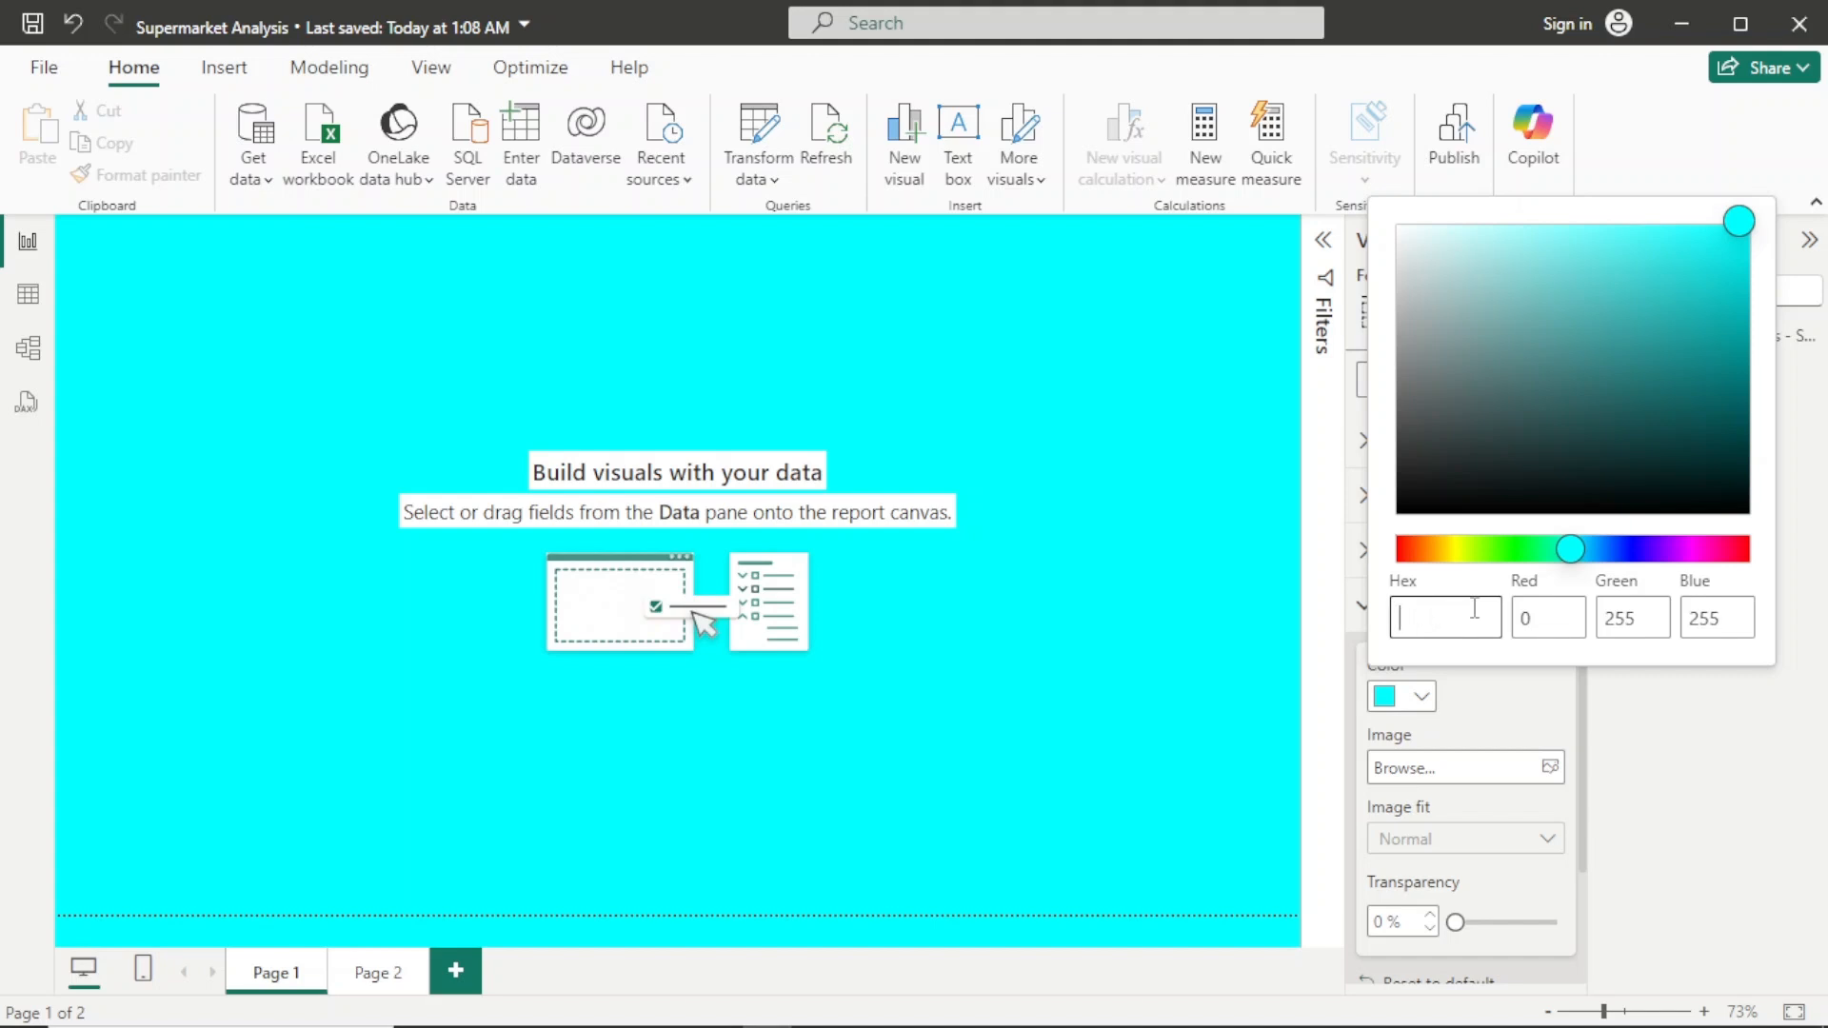
{"action": "type", "text": "#c8e9e9"}
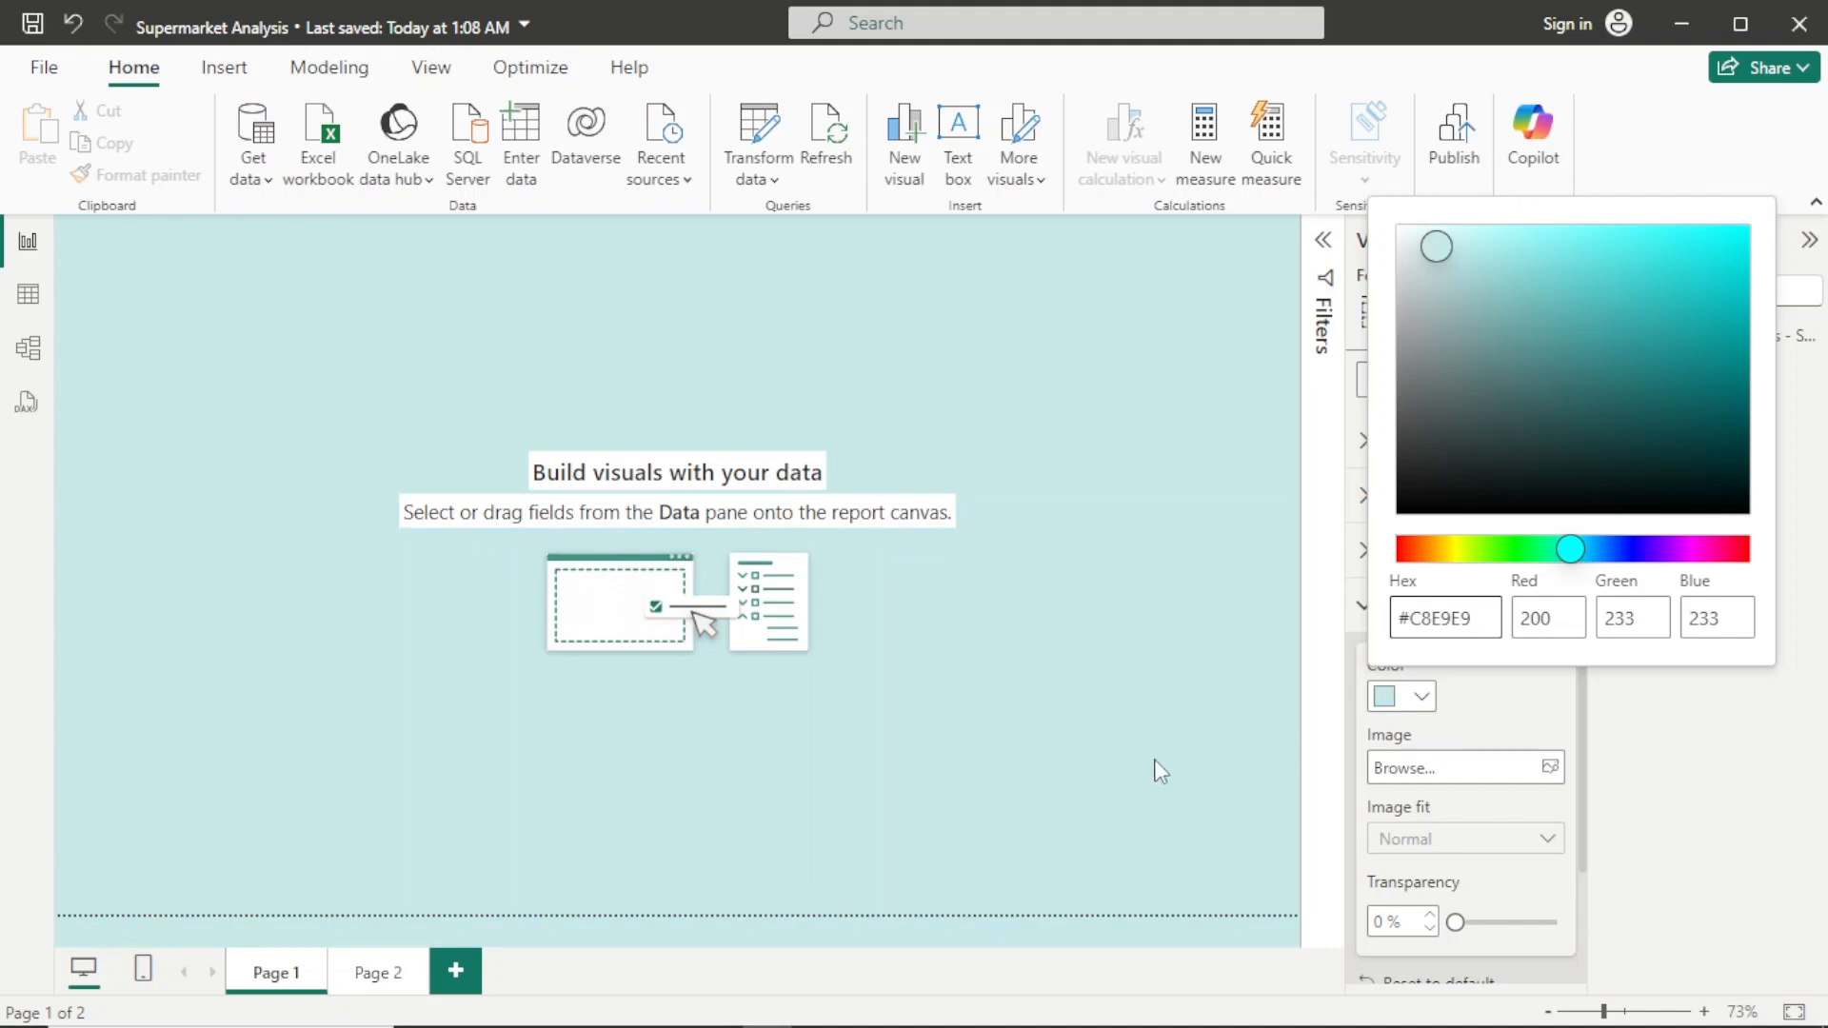
{"action": "left_click", "coordinate": [1159, 771]}
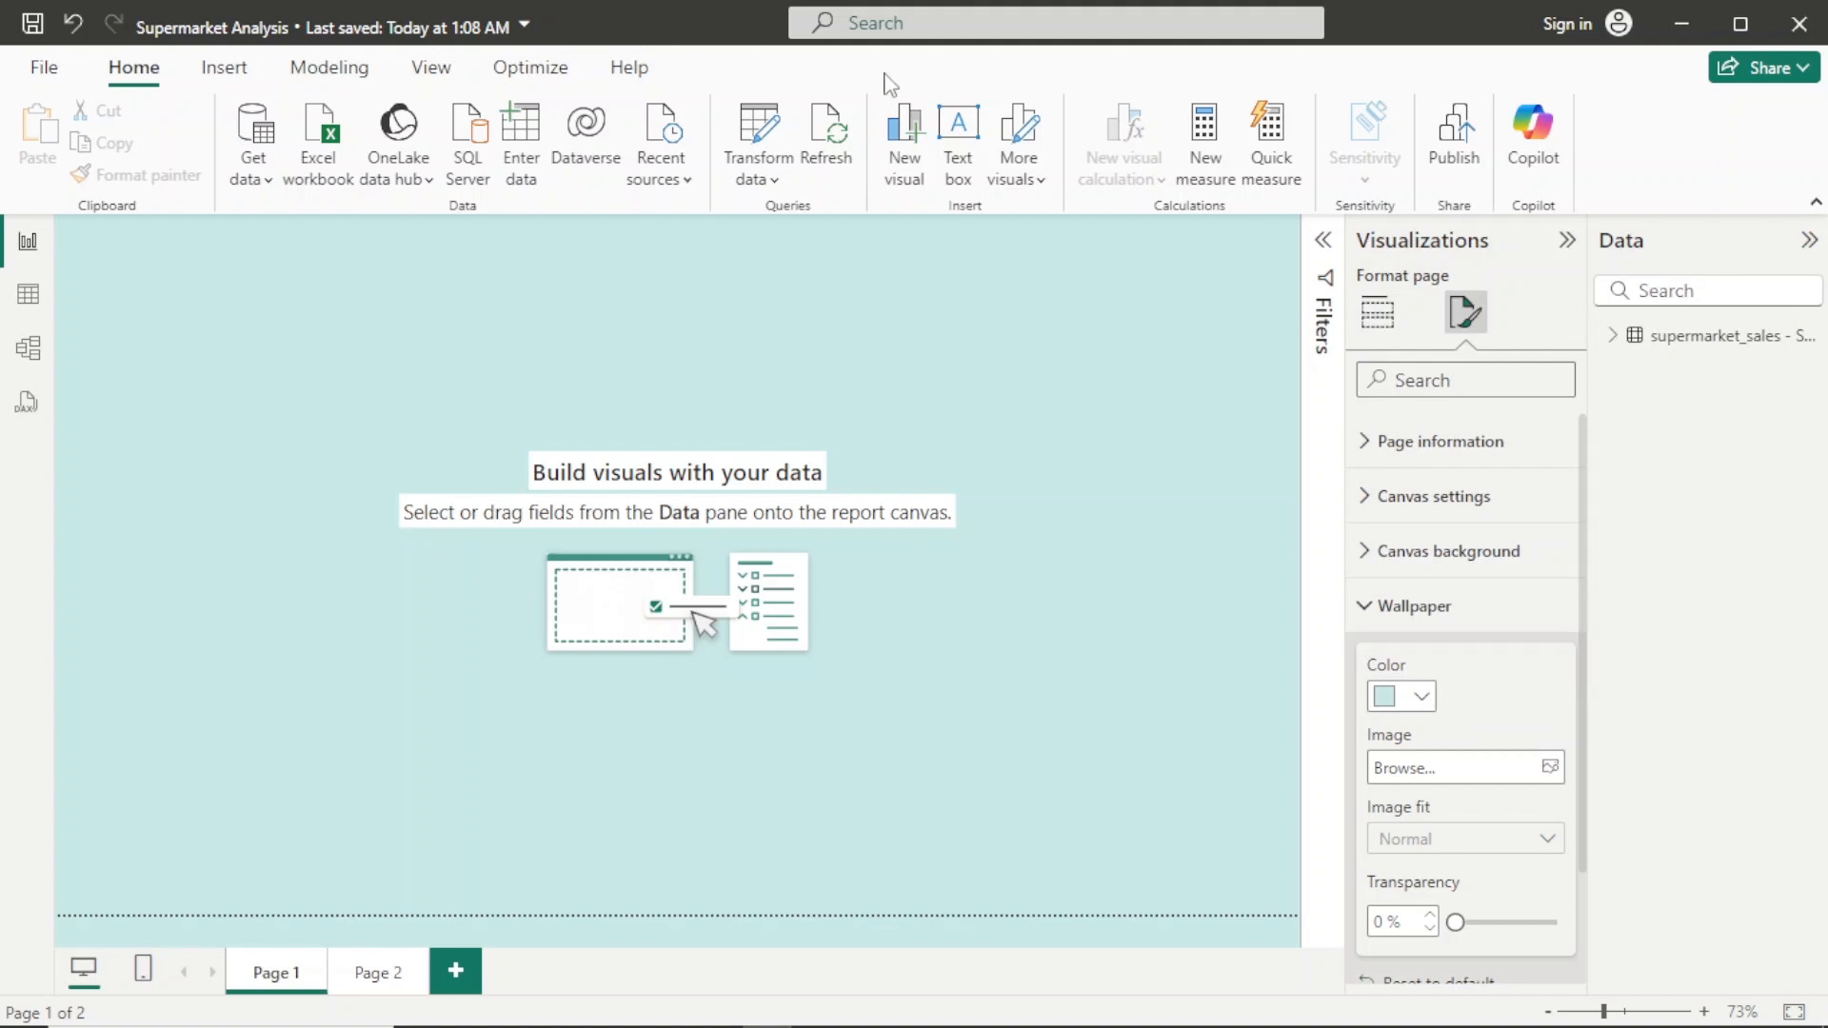
Step: Insert a text box and resize it into a narrow banner spanning the full width at the top of the page
{"action": "left_click", "coordinate": [958, 133]}
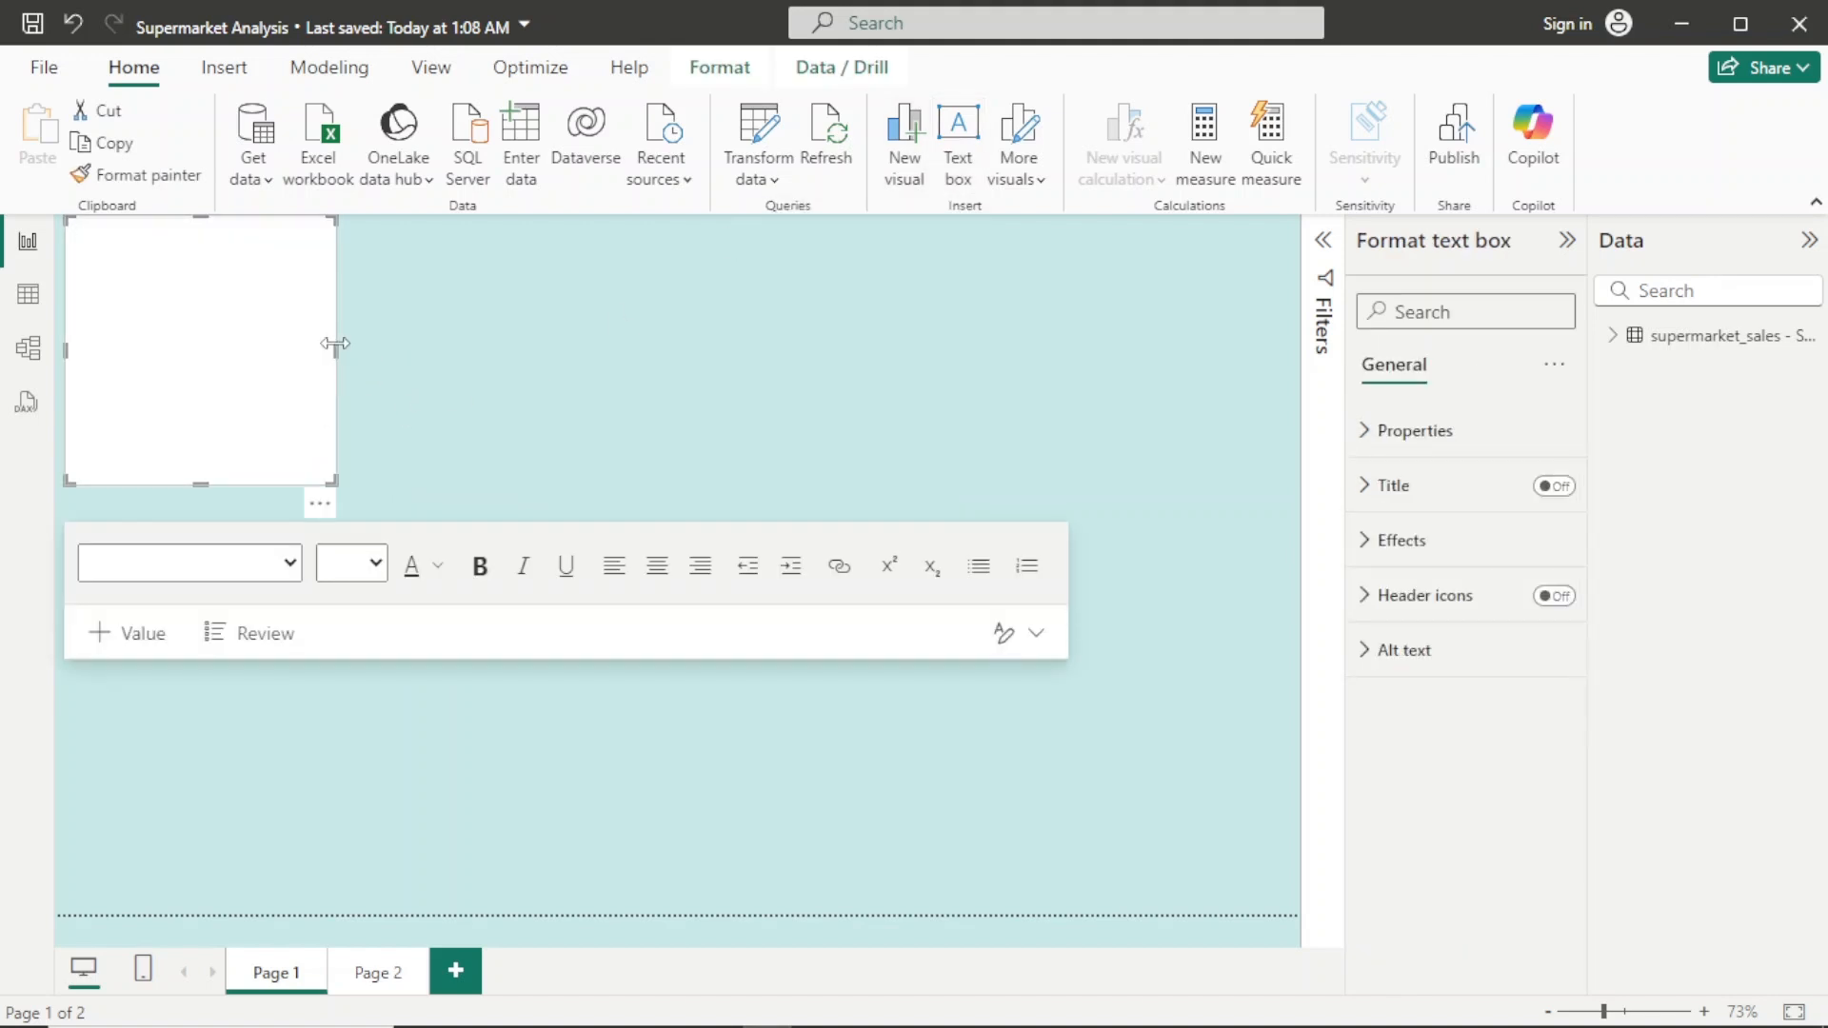
{"action": "left_click_drag", "start_coordinate": [335, 352], "coordinate": [1299, 323]}
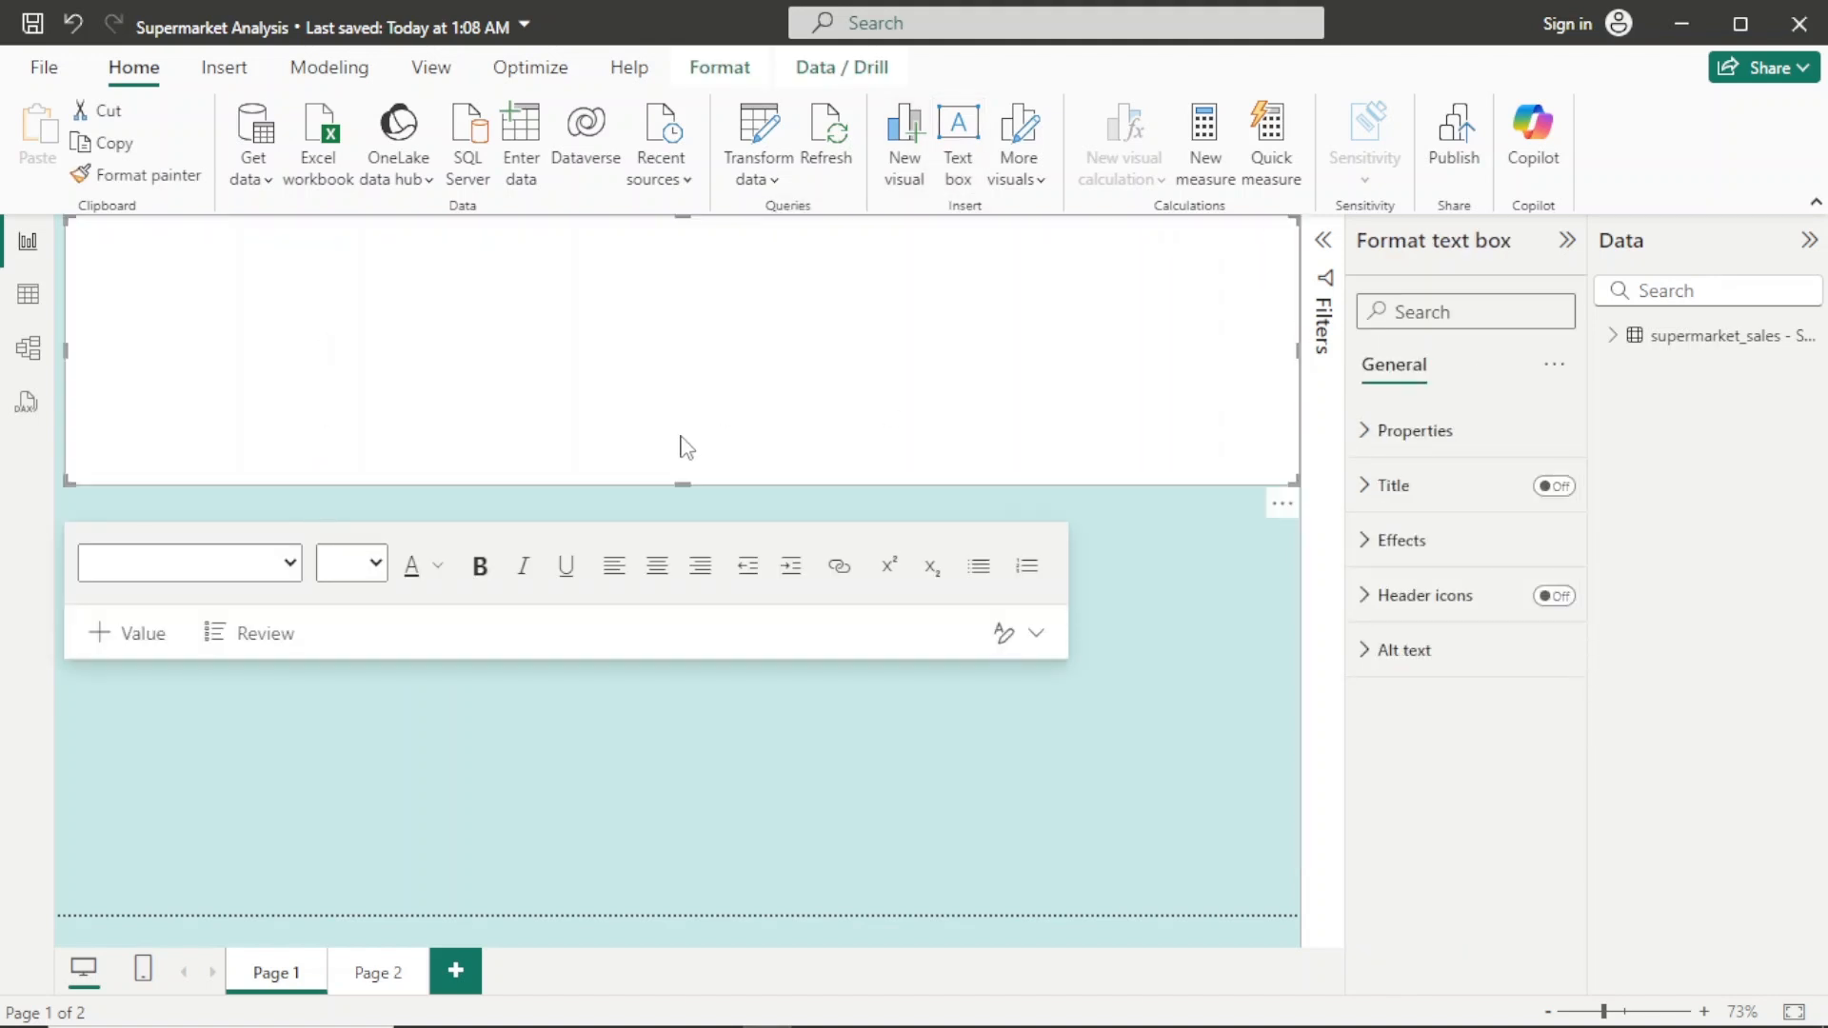
{"action": "left_click_drag", "start_coordinate": [683, 478], "coordinate": [655, 312]}
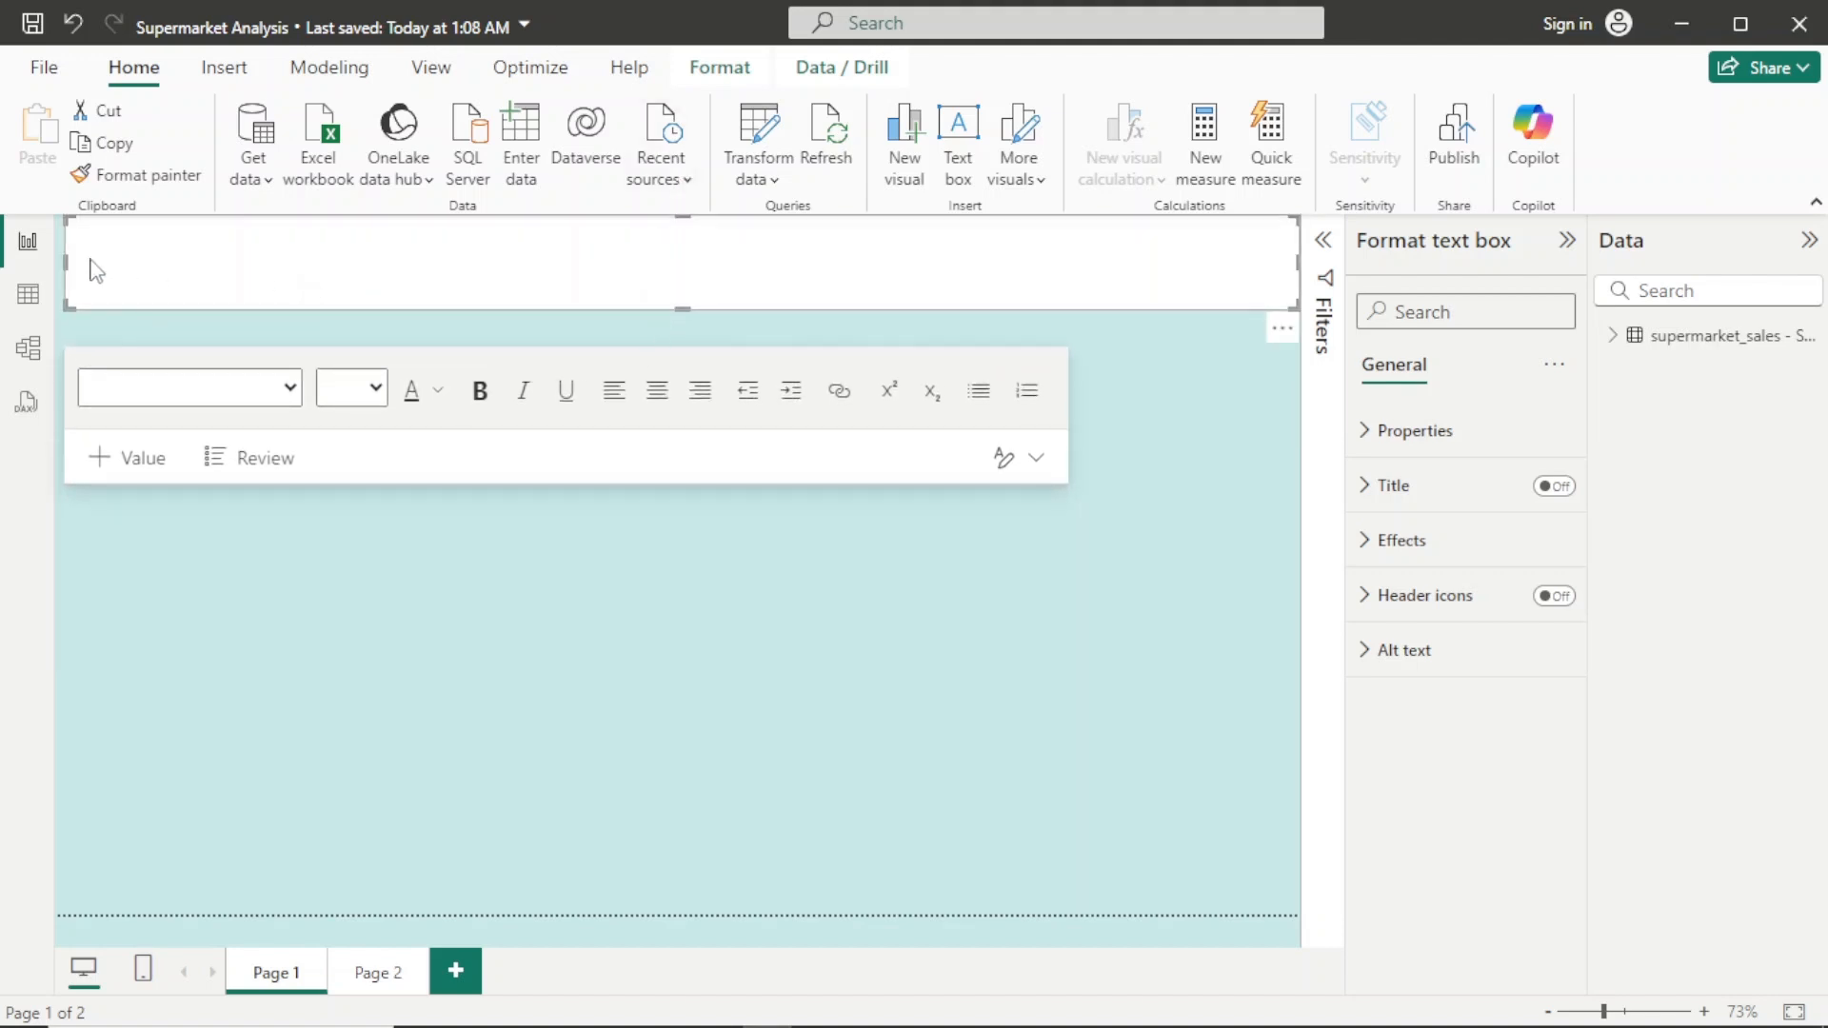
{"action": "left_click_drag", "start_coordinate": [55, 257], "coordinate": [46, 258]}
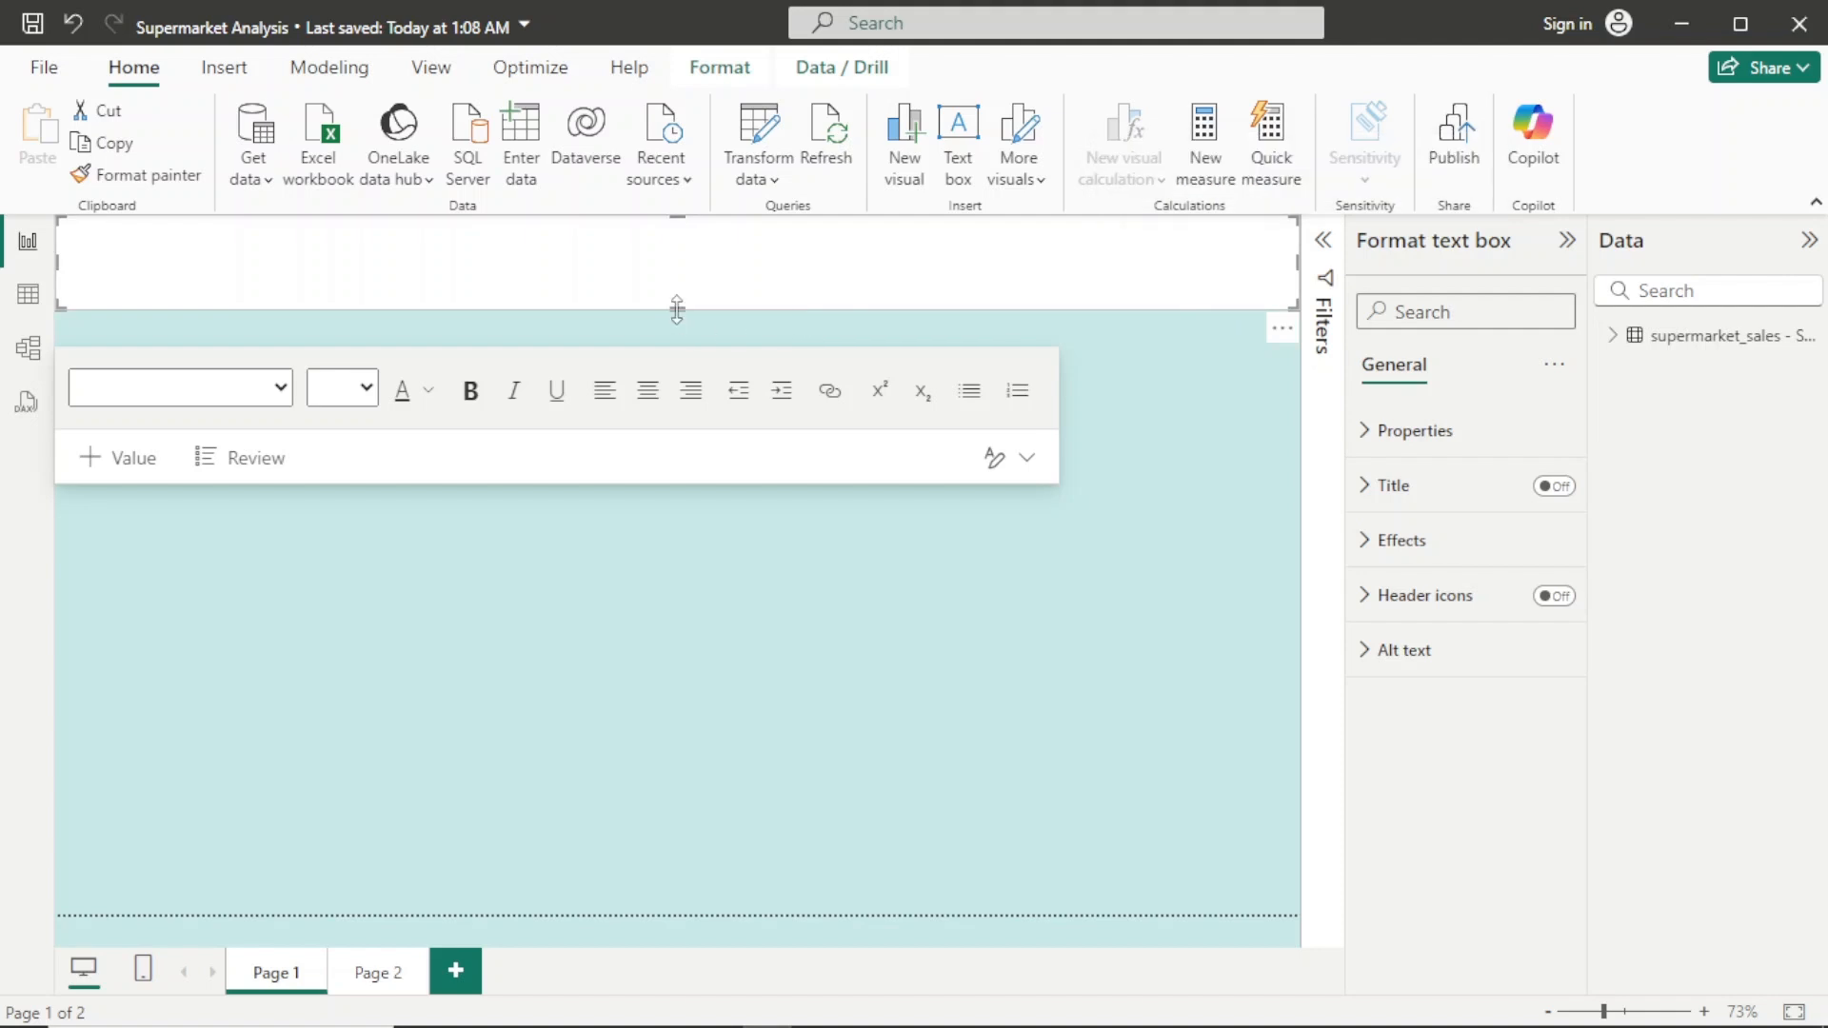
{"action": "left_click_drag", "start_coordinate": [683, 307], "coordinate": [673, 297]}
Step: Enter the title "FOCUS ON BRANCH AND PROUCT LINE PERFORMANCE" in the banner text box and set its font size to 24
{"action": "left_click", "coordinate": [560, 250]}
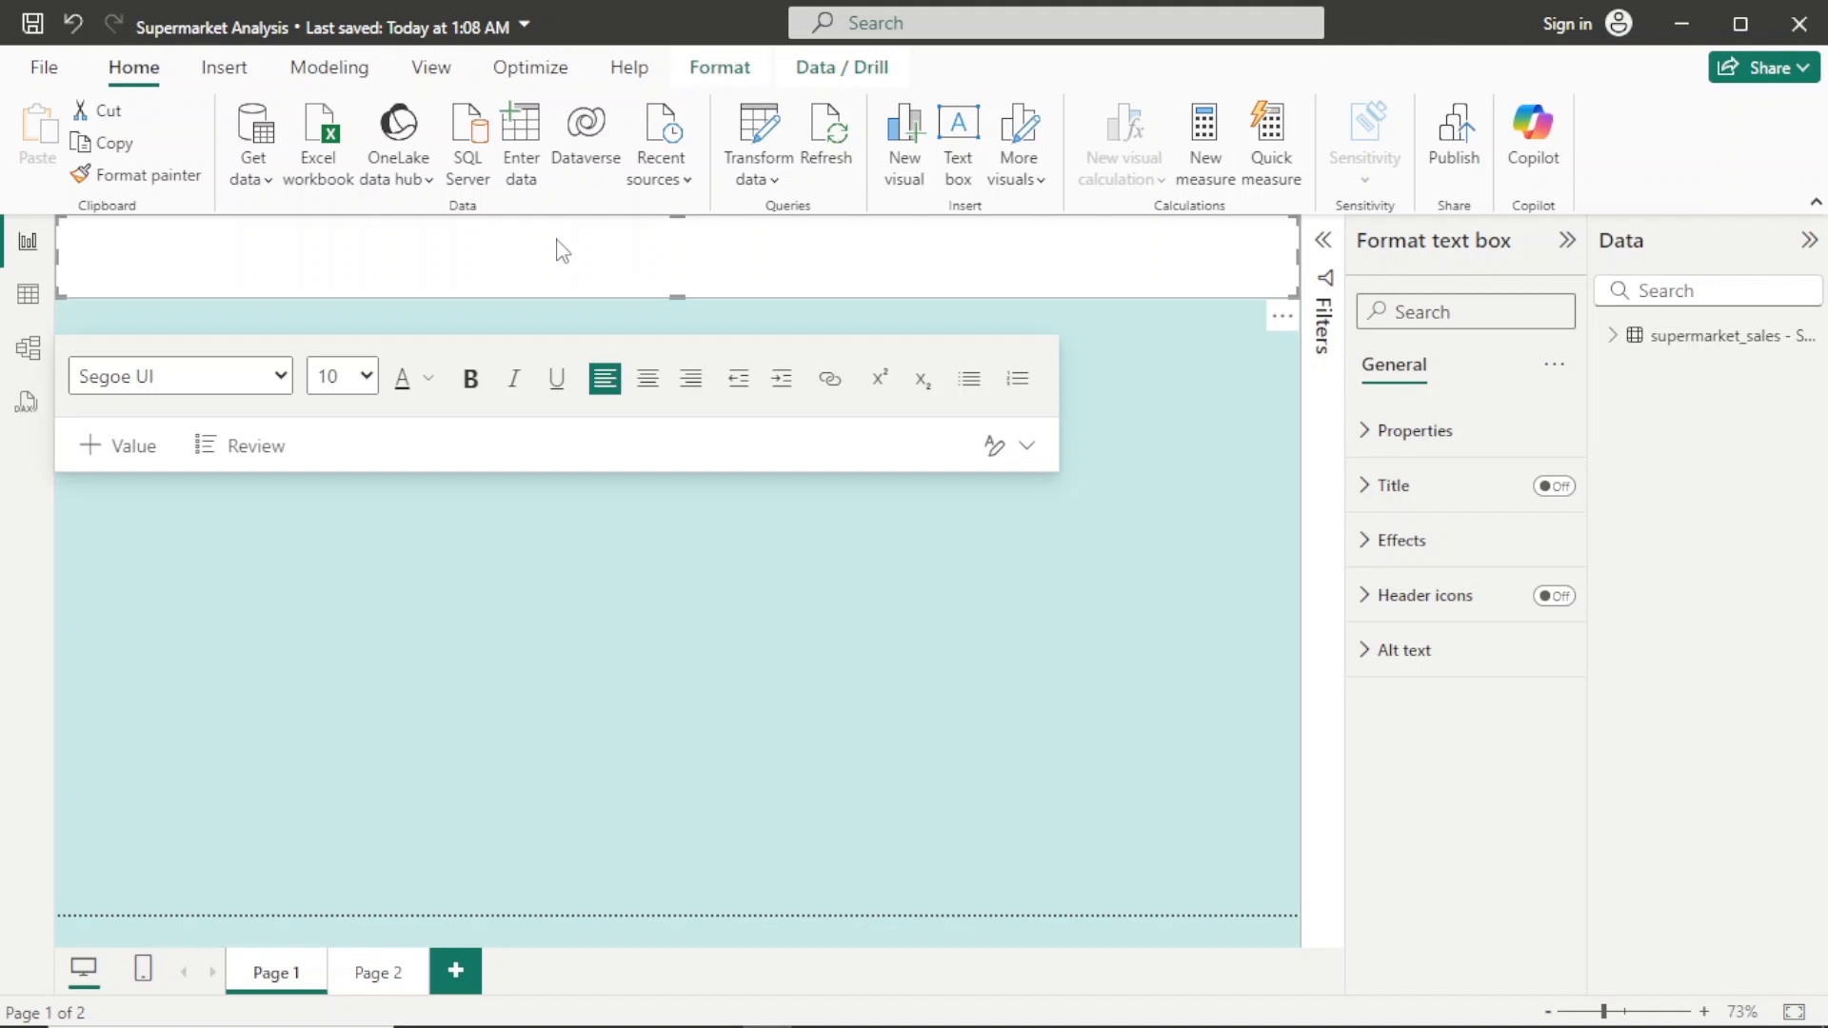
{"action": "type", "text": "FOCUS ON BRANCH AND PROUCT"}
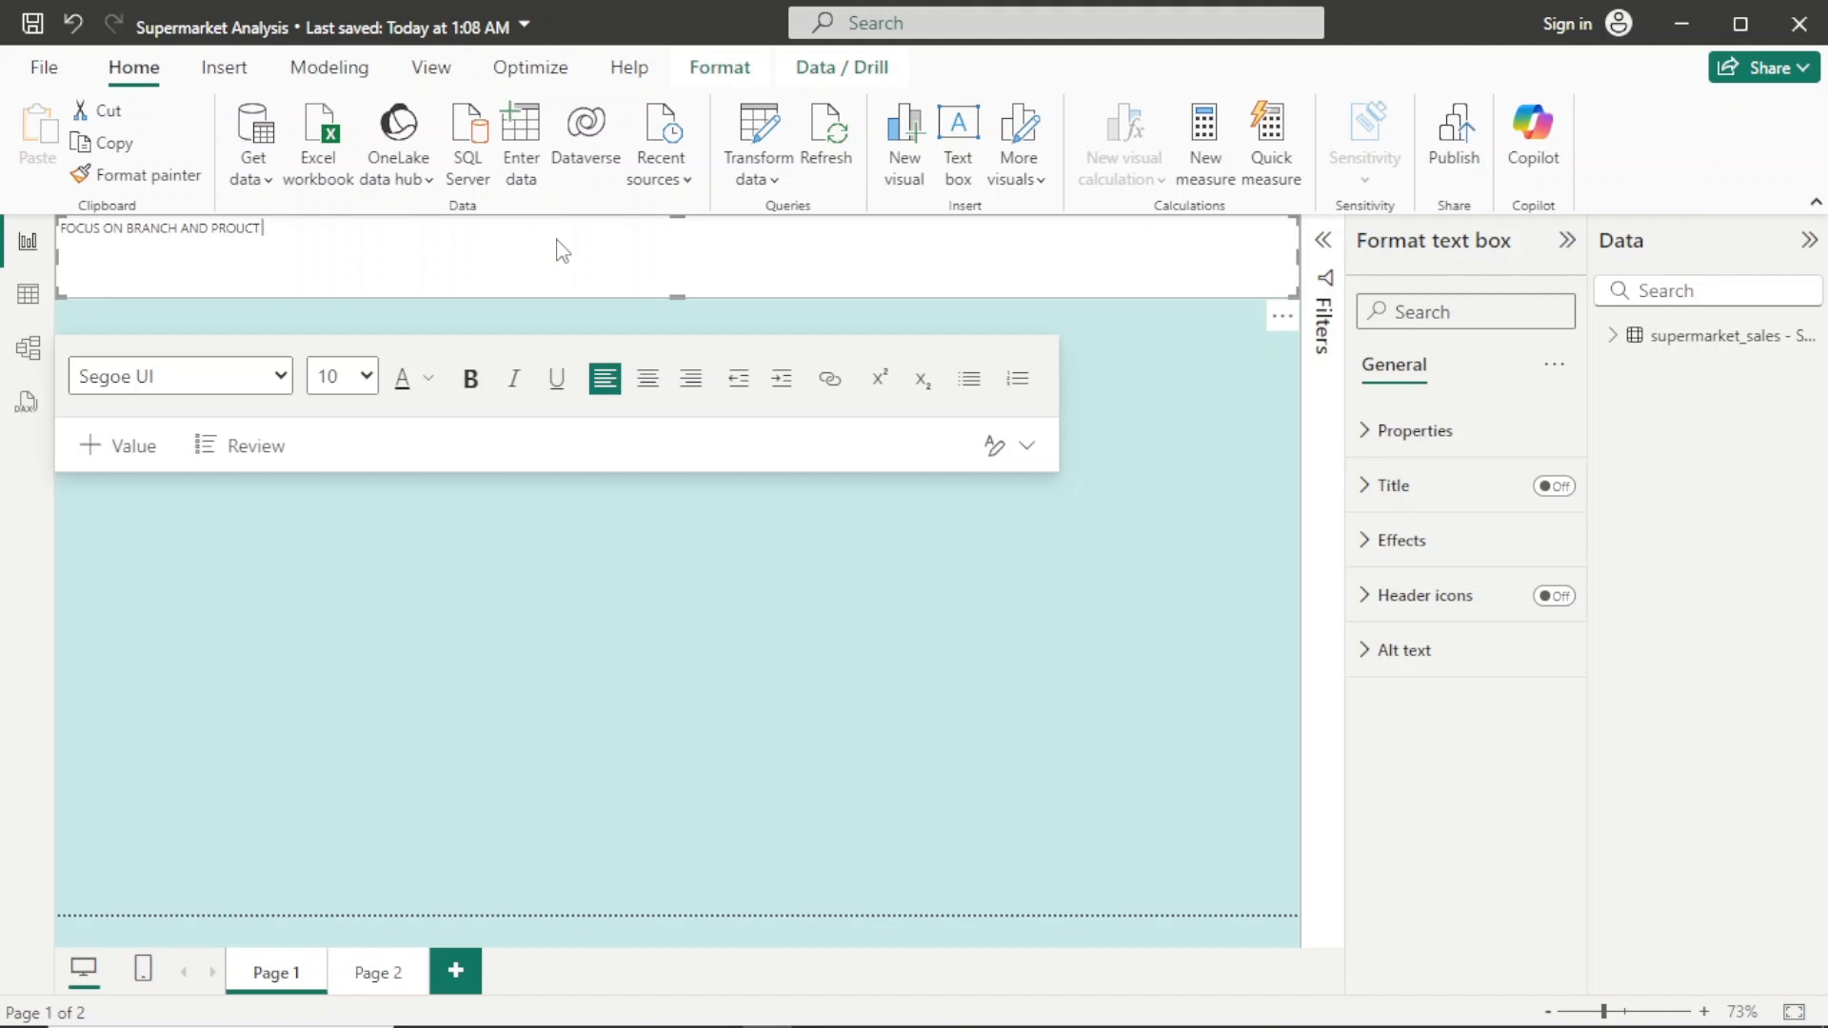
{"action": "type", "text": " LINE PERFORMANCE"}
{"action": "left_click_drag", "start_coordinate": [392, 226], "coordinate": [59, 229]}
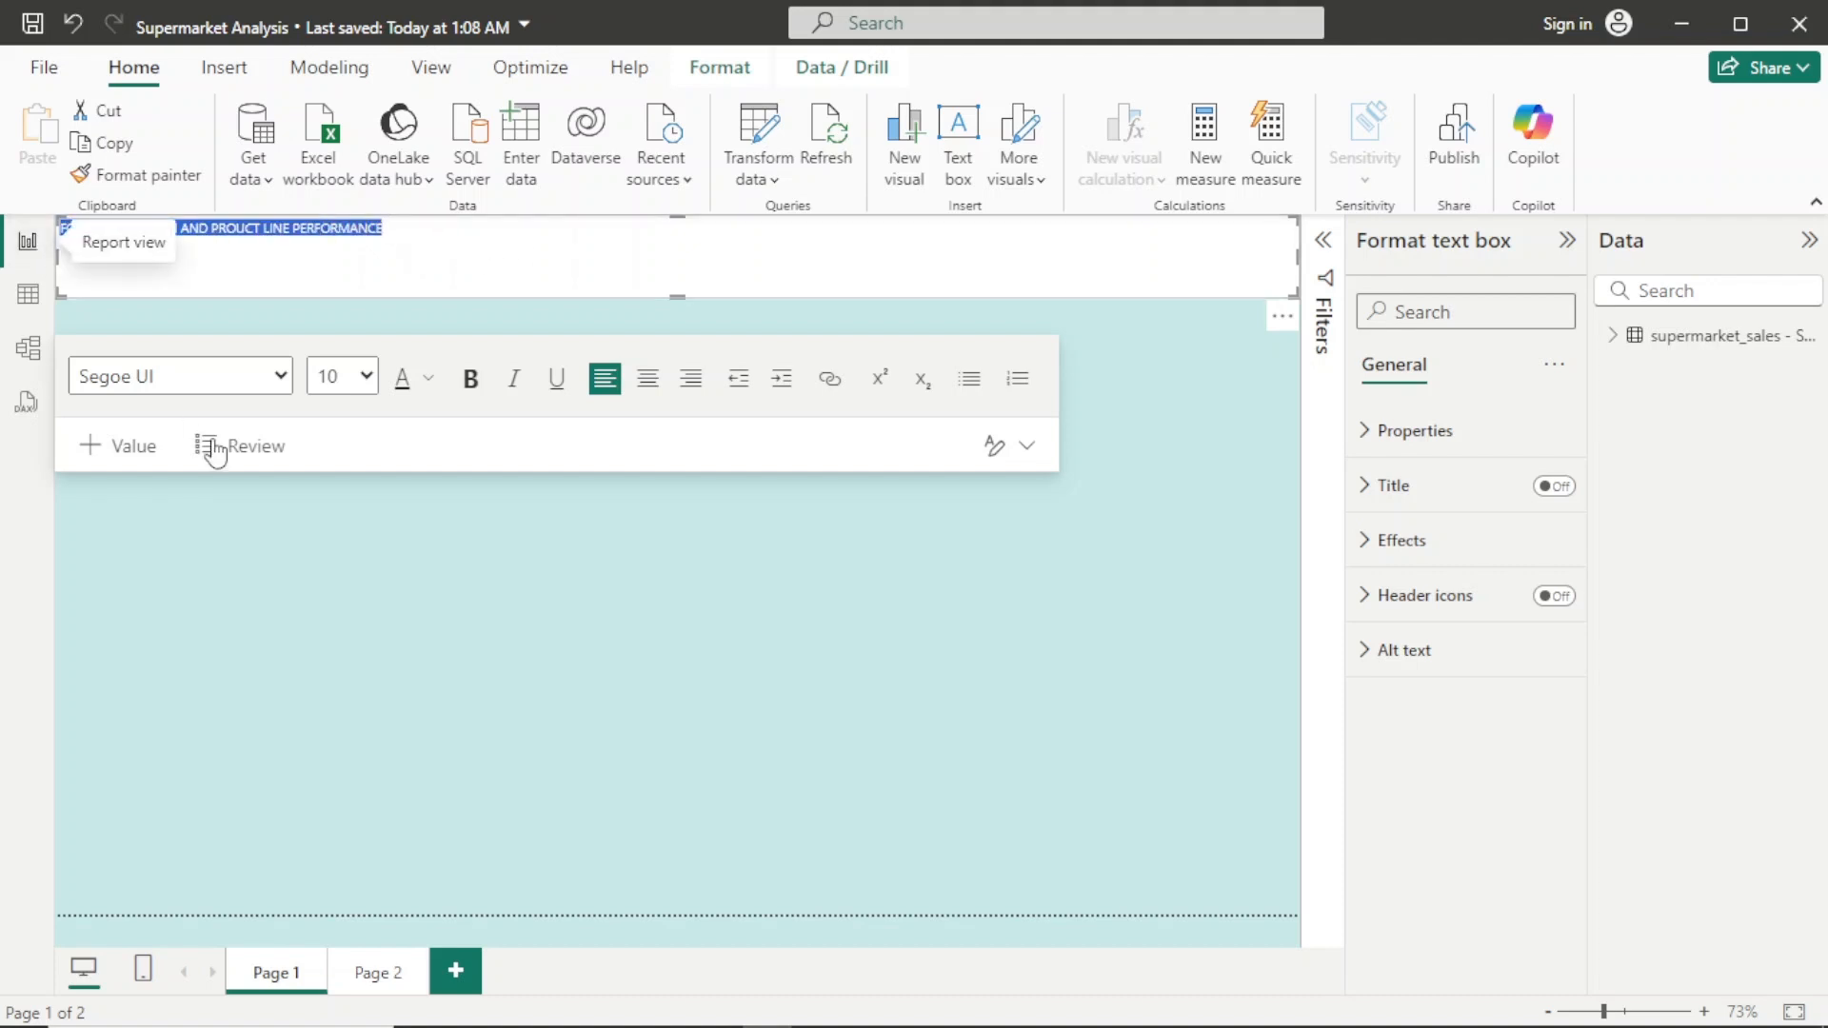
{"action": "left_click", "coordinate": [364, 376]}
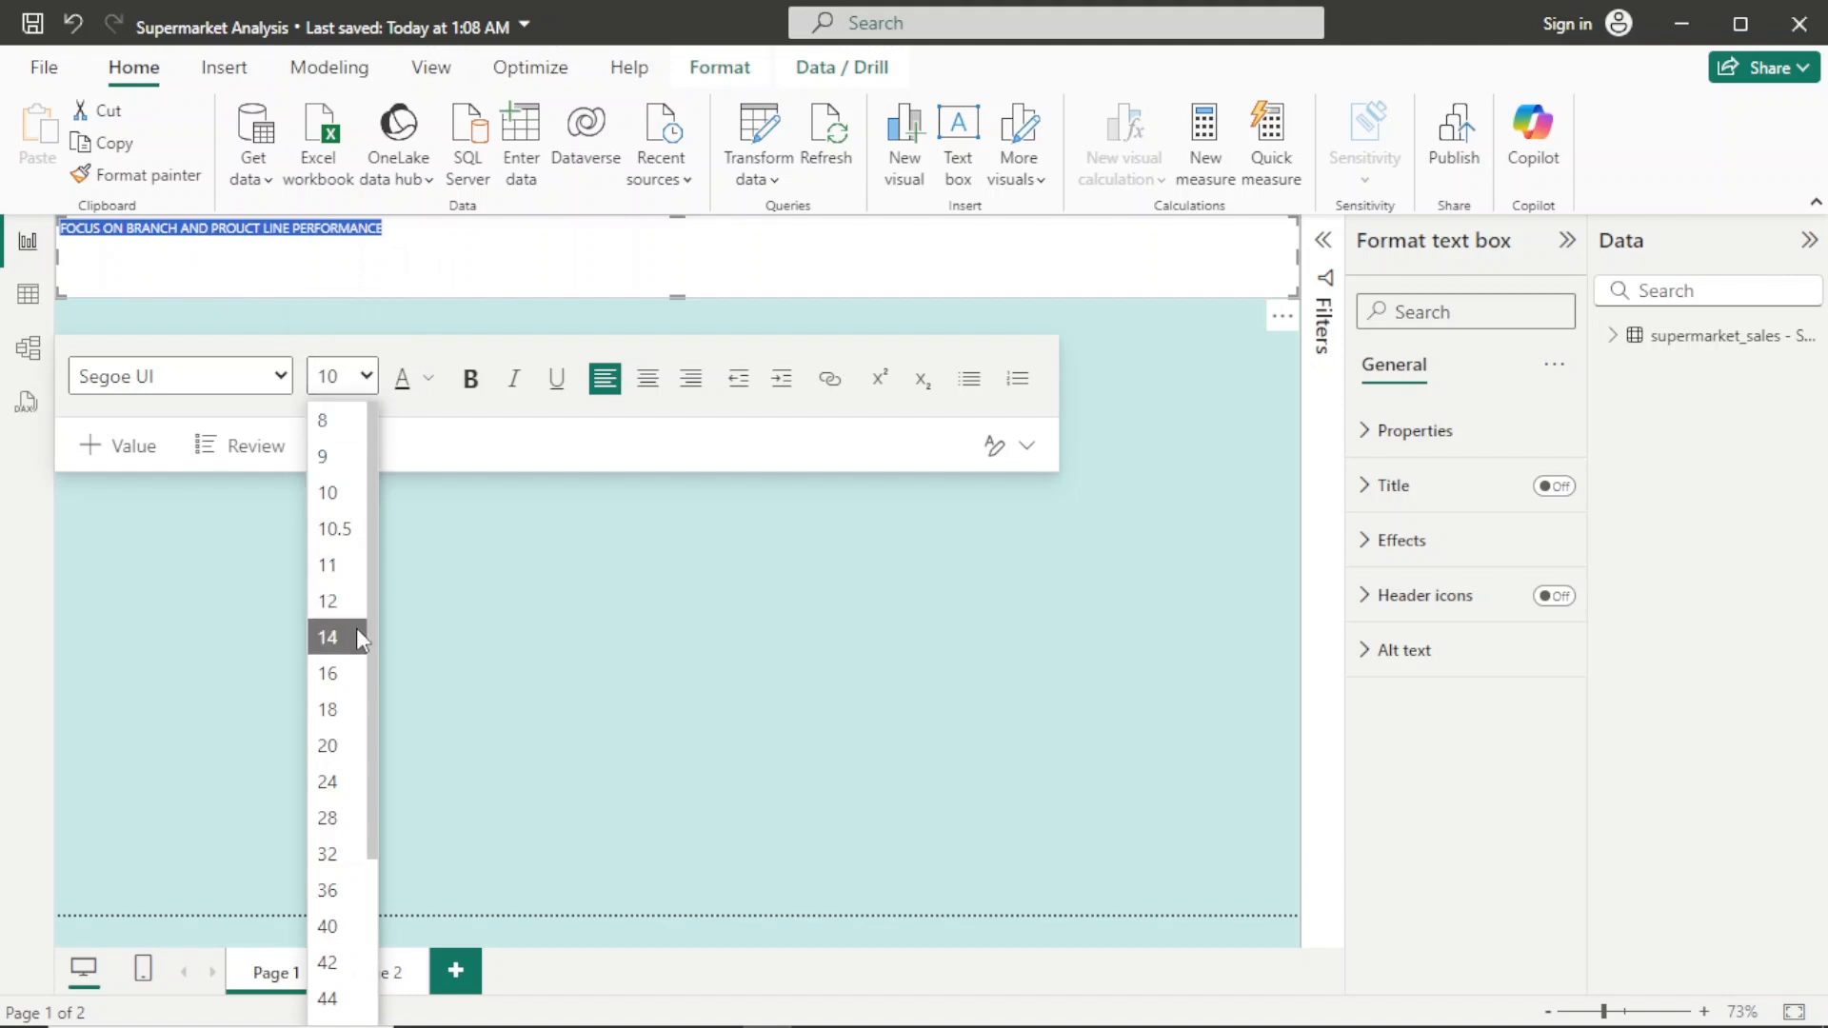
{"action": "left_click", "coordinate": [326, 782]}
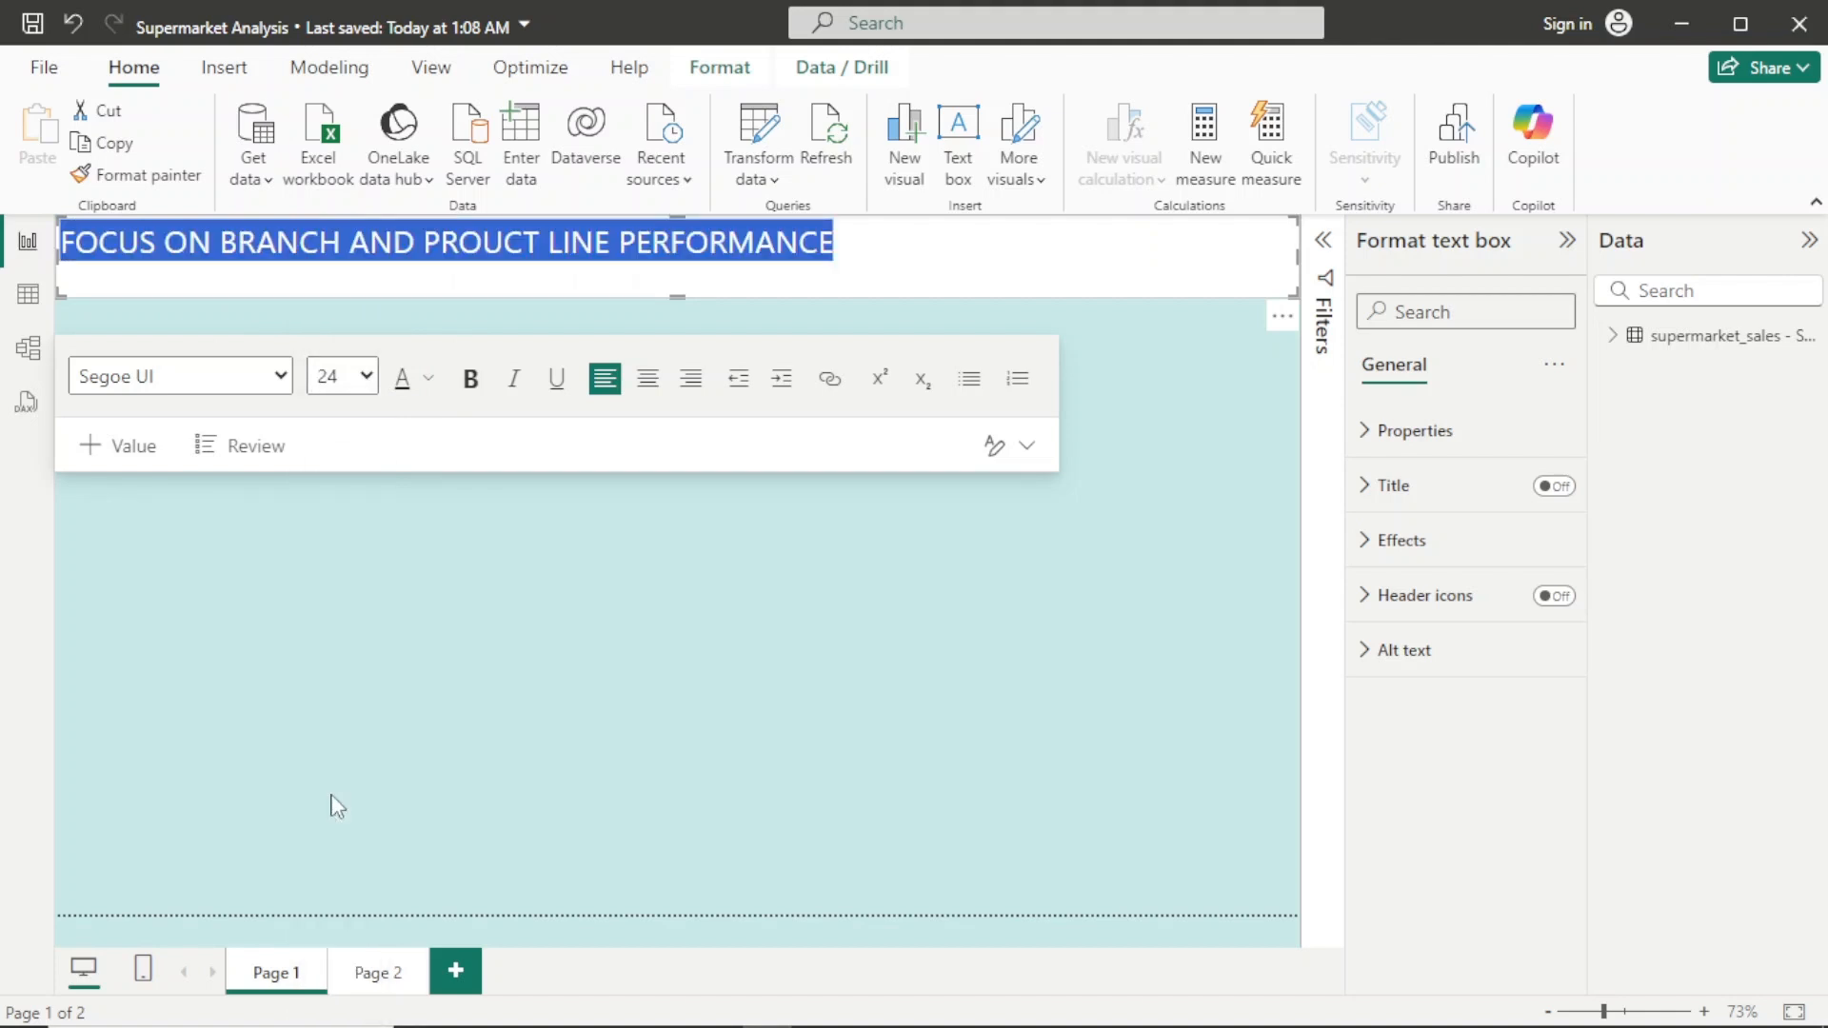
Step: Change the font of the banner title to Segoe UI Light
{"action": "left_click", "coordinate": [282, 379]}
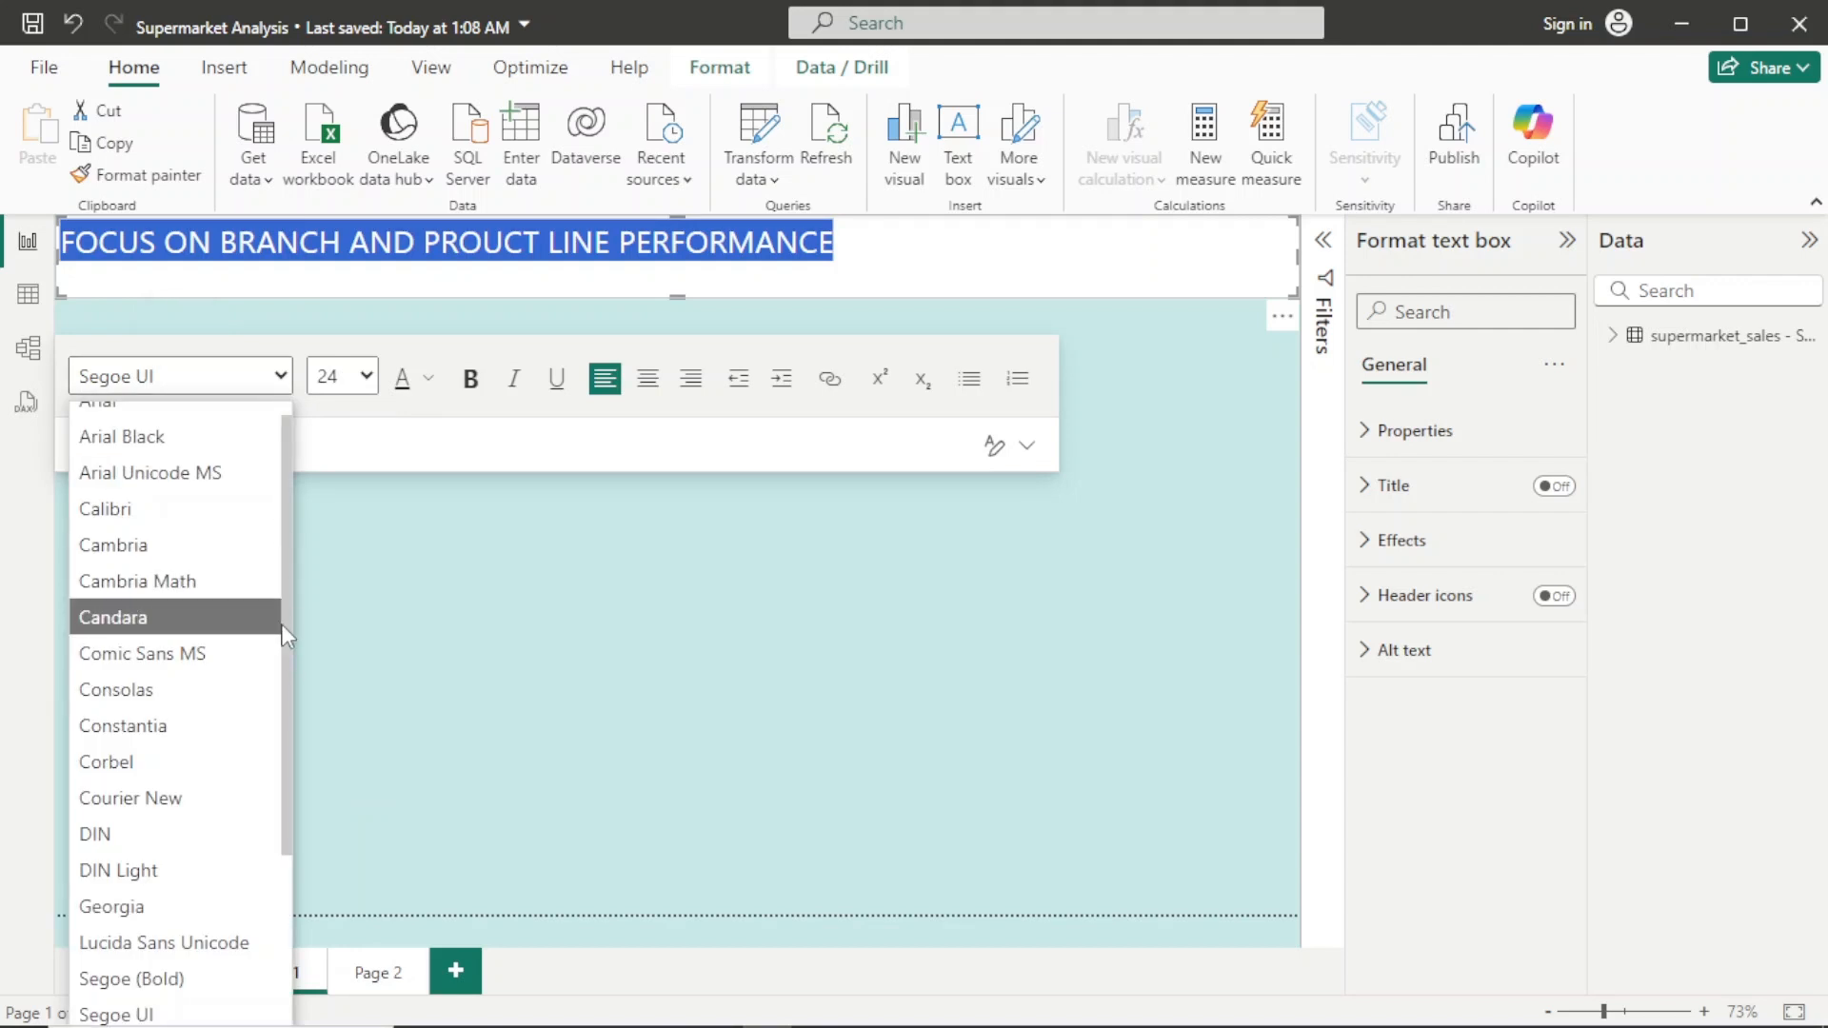
{"action": "left_click_drag", "start_coordinate": [288, 636], "coordinate": [294, 771]}
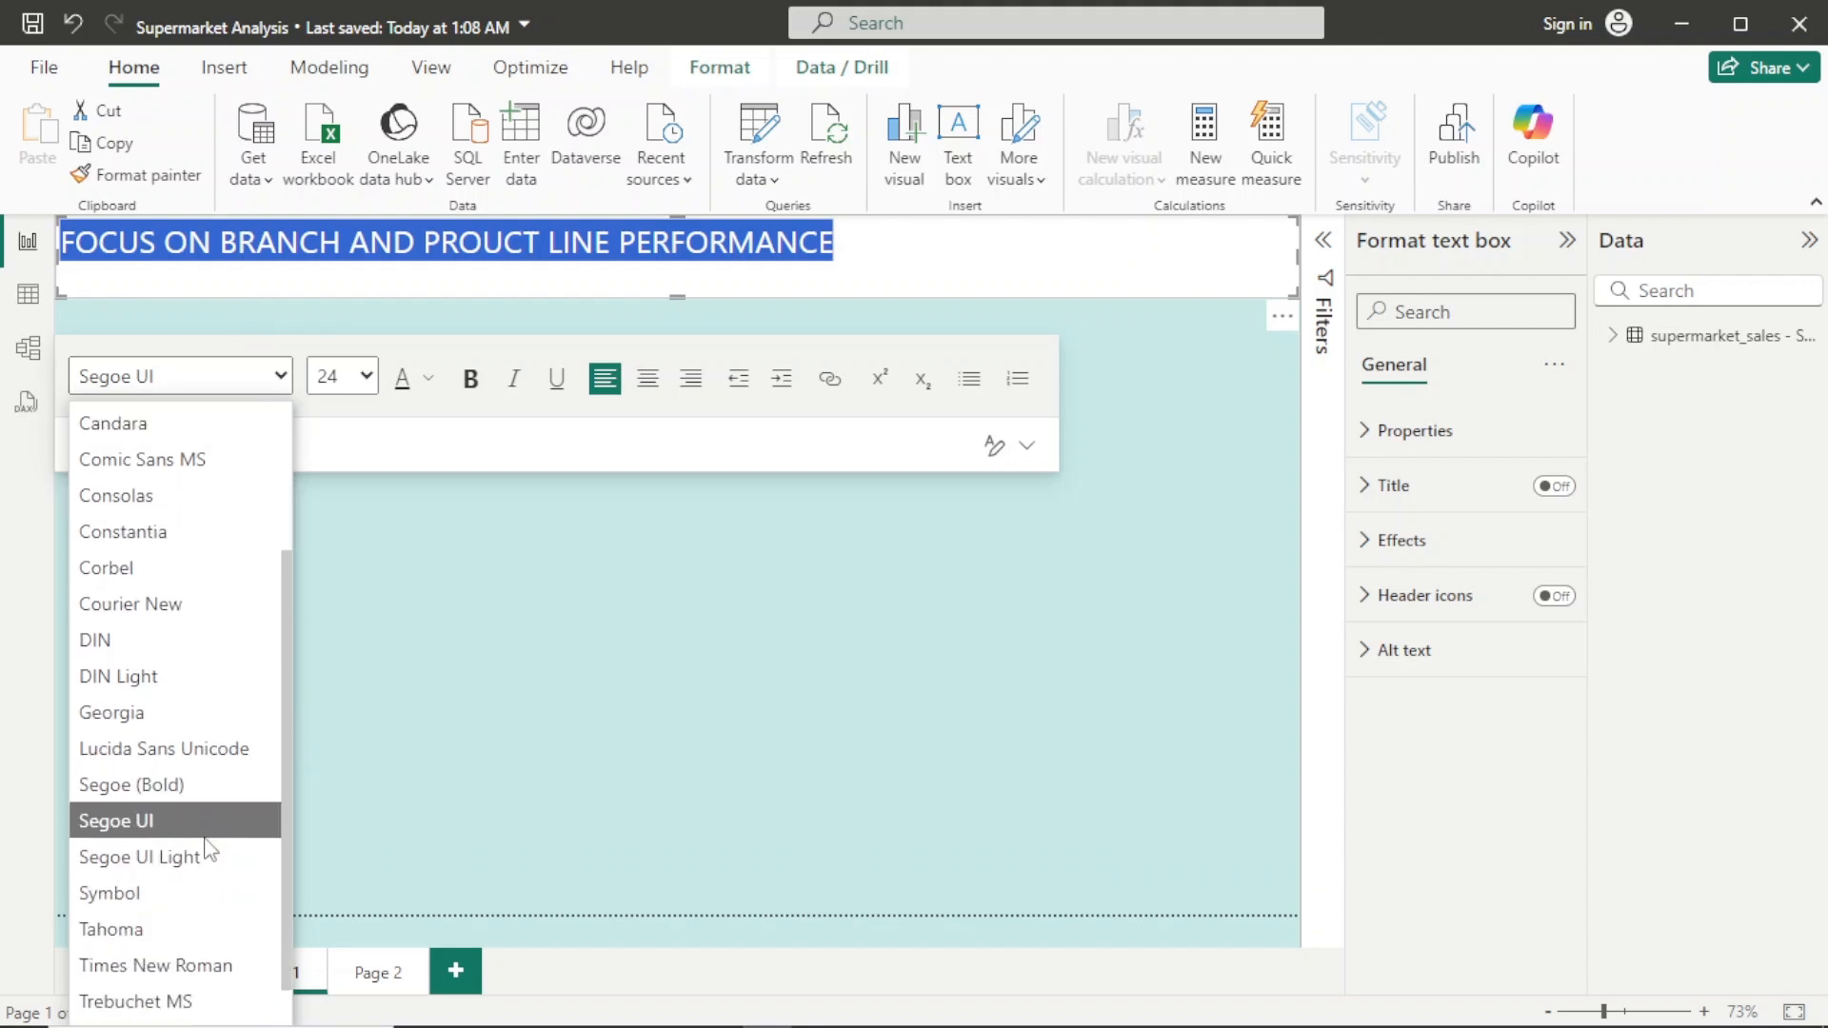
{"action": "left_click", "coordinate": [203, 831]}
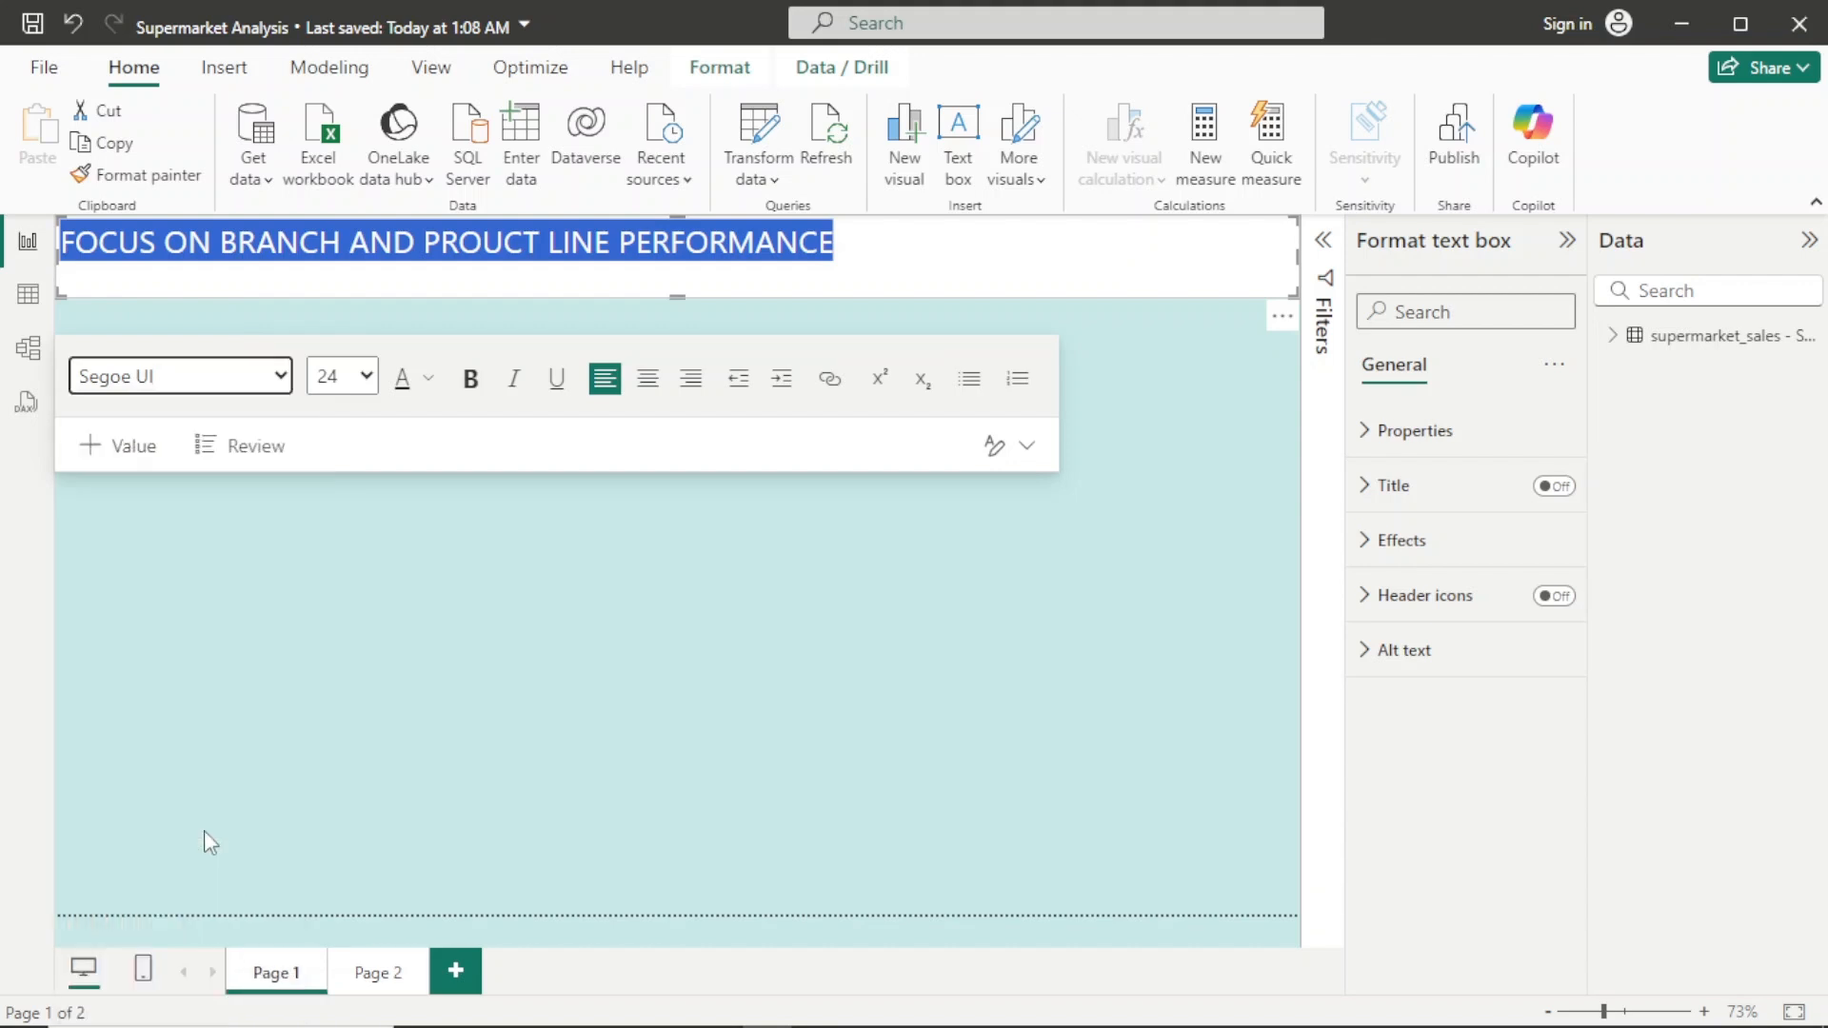
{"action": "left_click", "coordinate": [281, 379]}
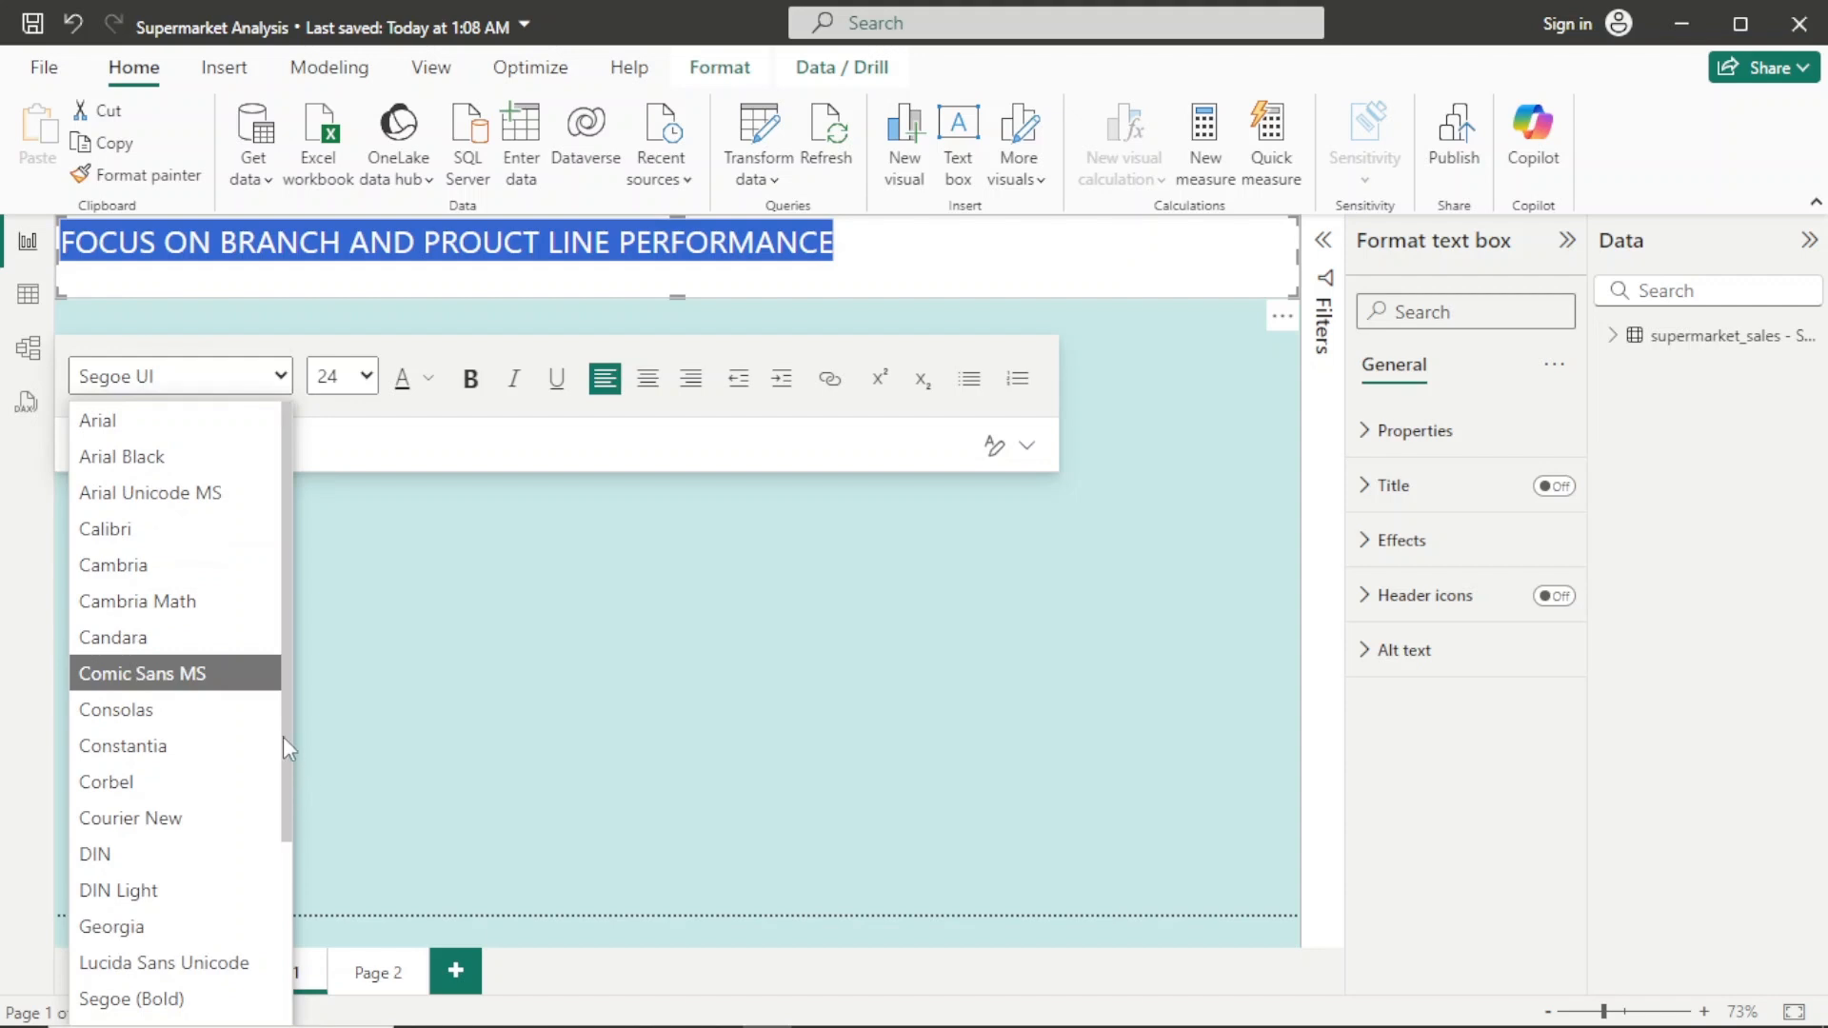
{"action": "left_click_drag", "start_coordinate": [283, 730], "coordinate": [286, 880]}
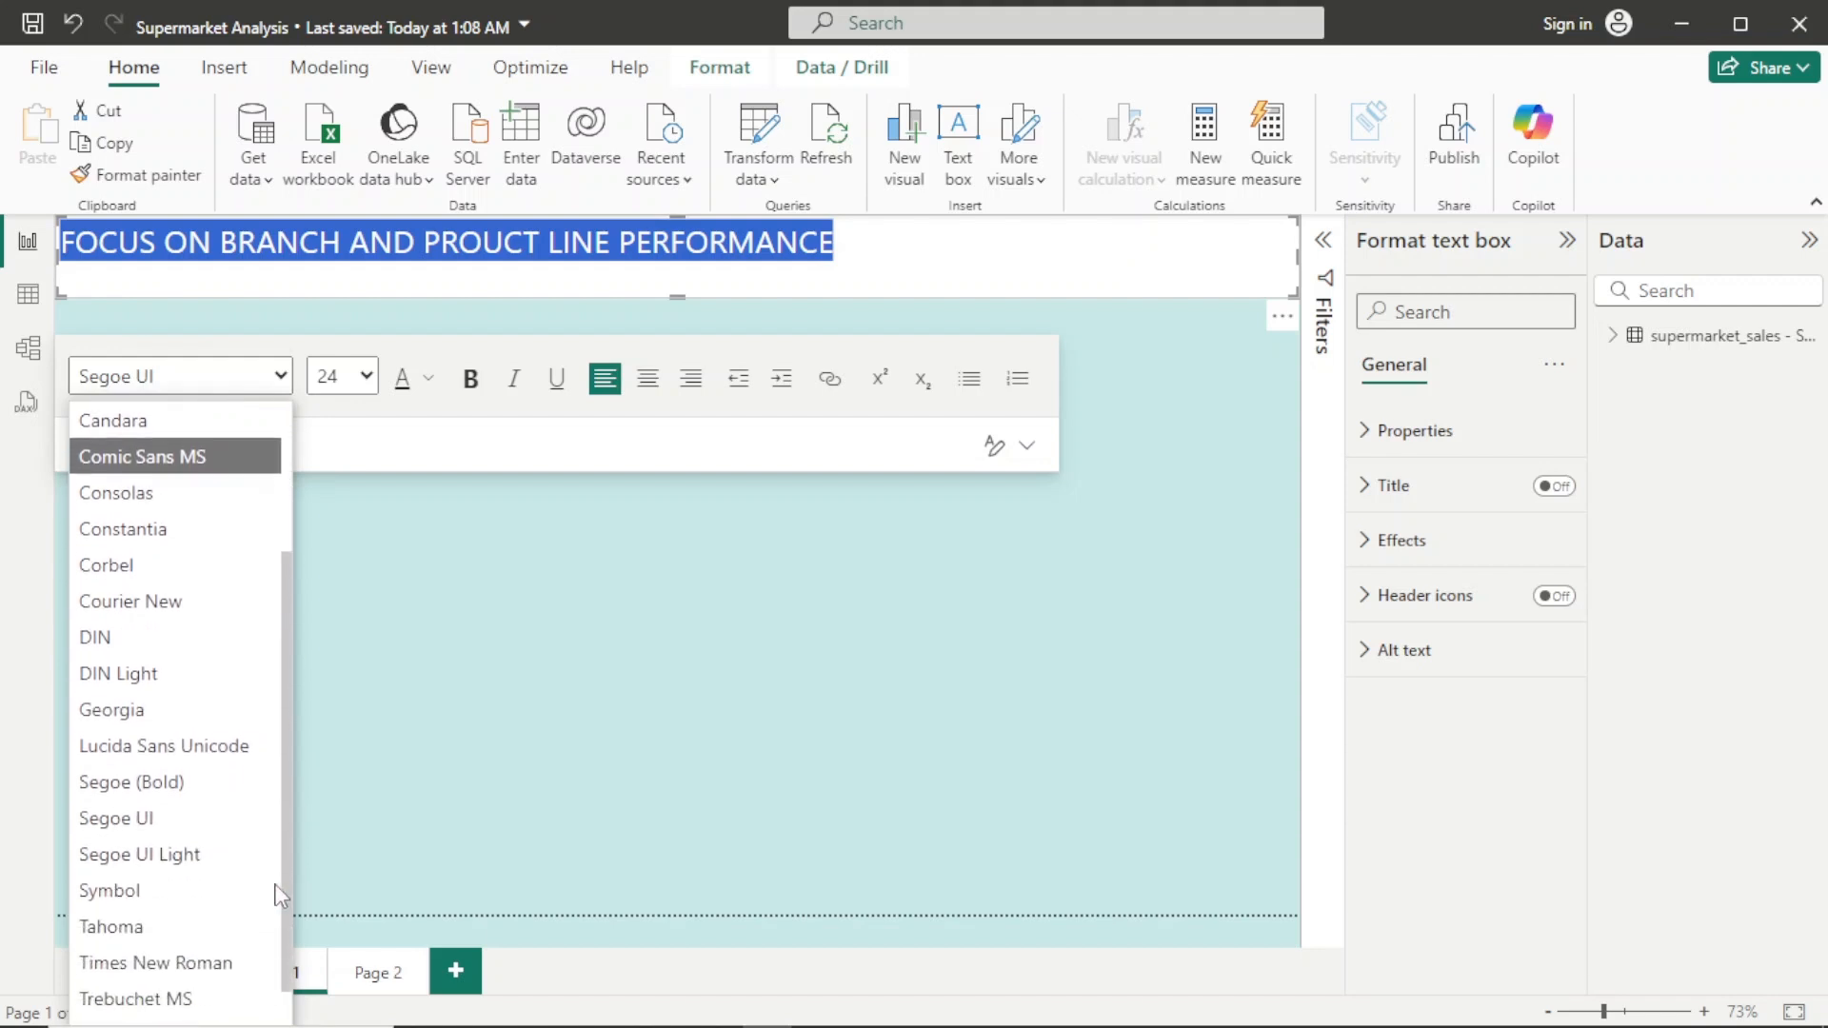
{"action": "left_click", "coordinate": [211, 845]}
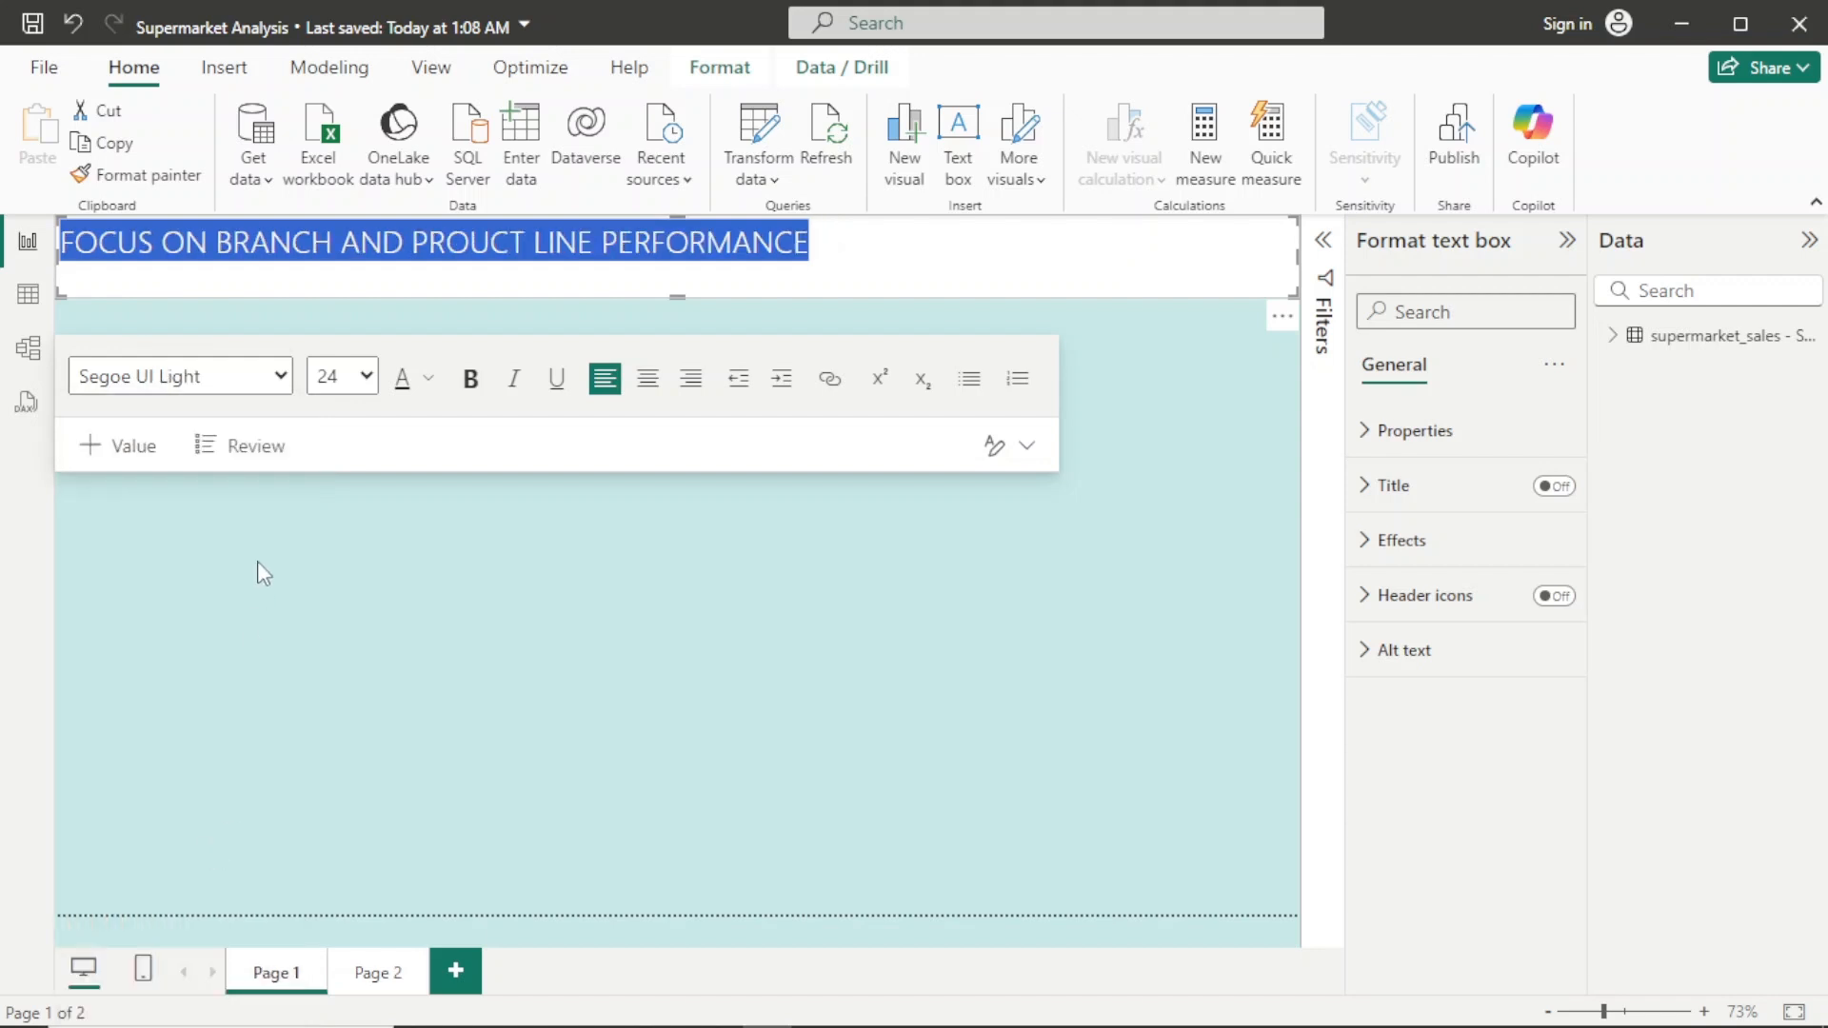
Step: Format the banner title in bold Segoe (Bold) at size 28 and slightly reduce the banner's height
{"action": "left_click", "coordinate": [283, 377]}
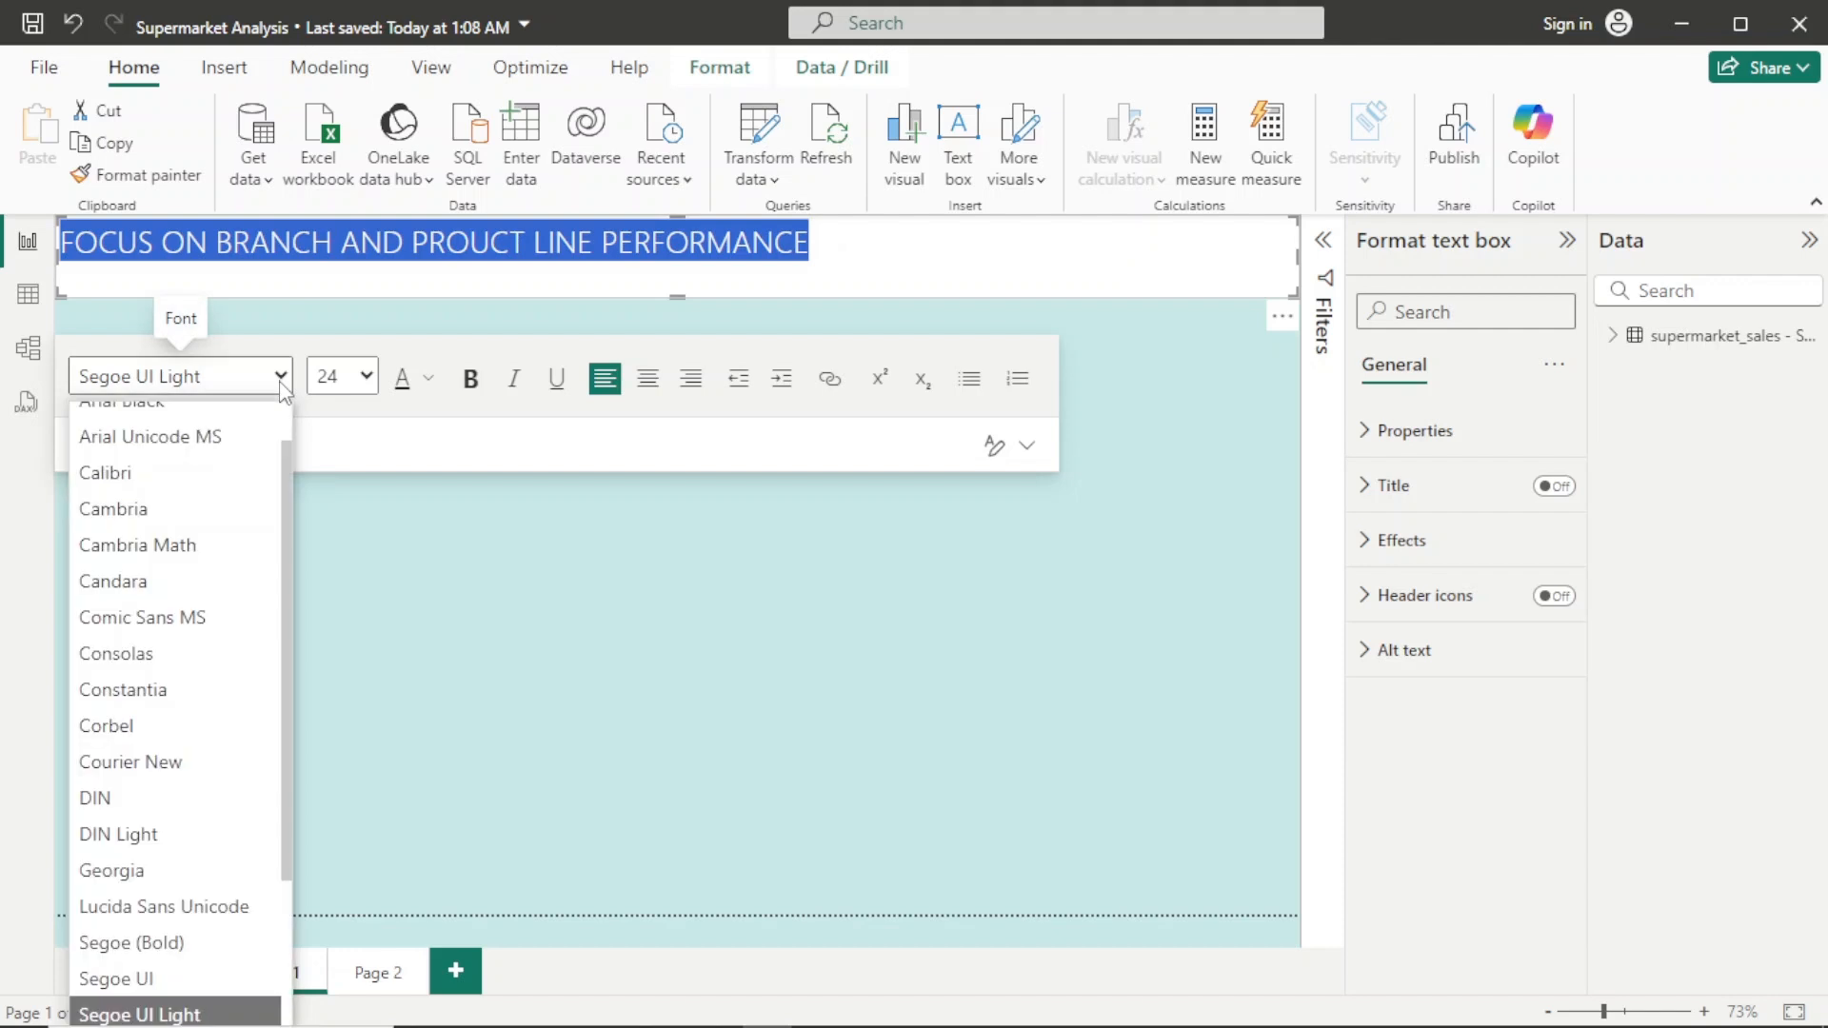
{"action": "left_click", "coordinate": [232, 961]}
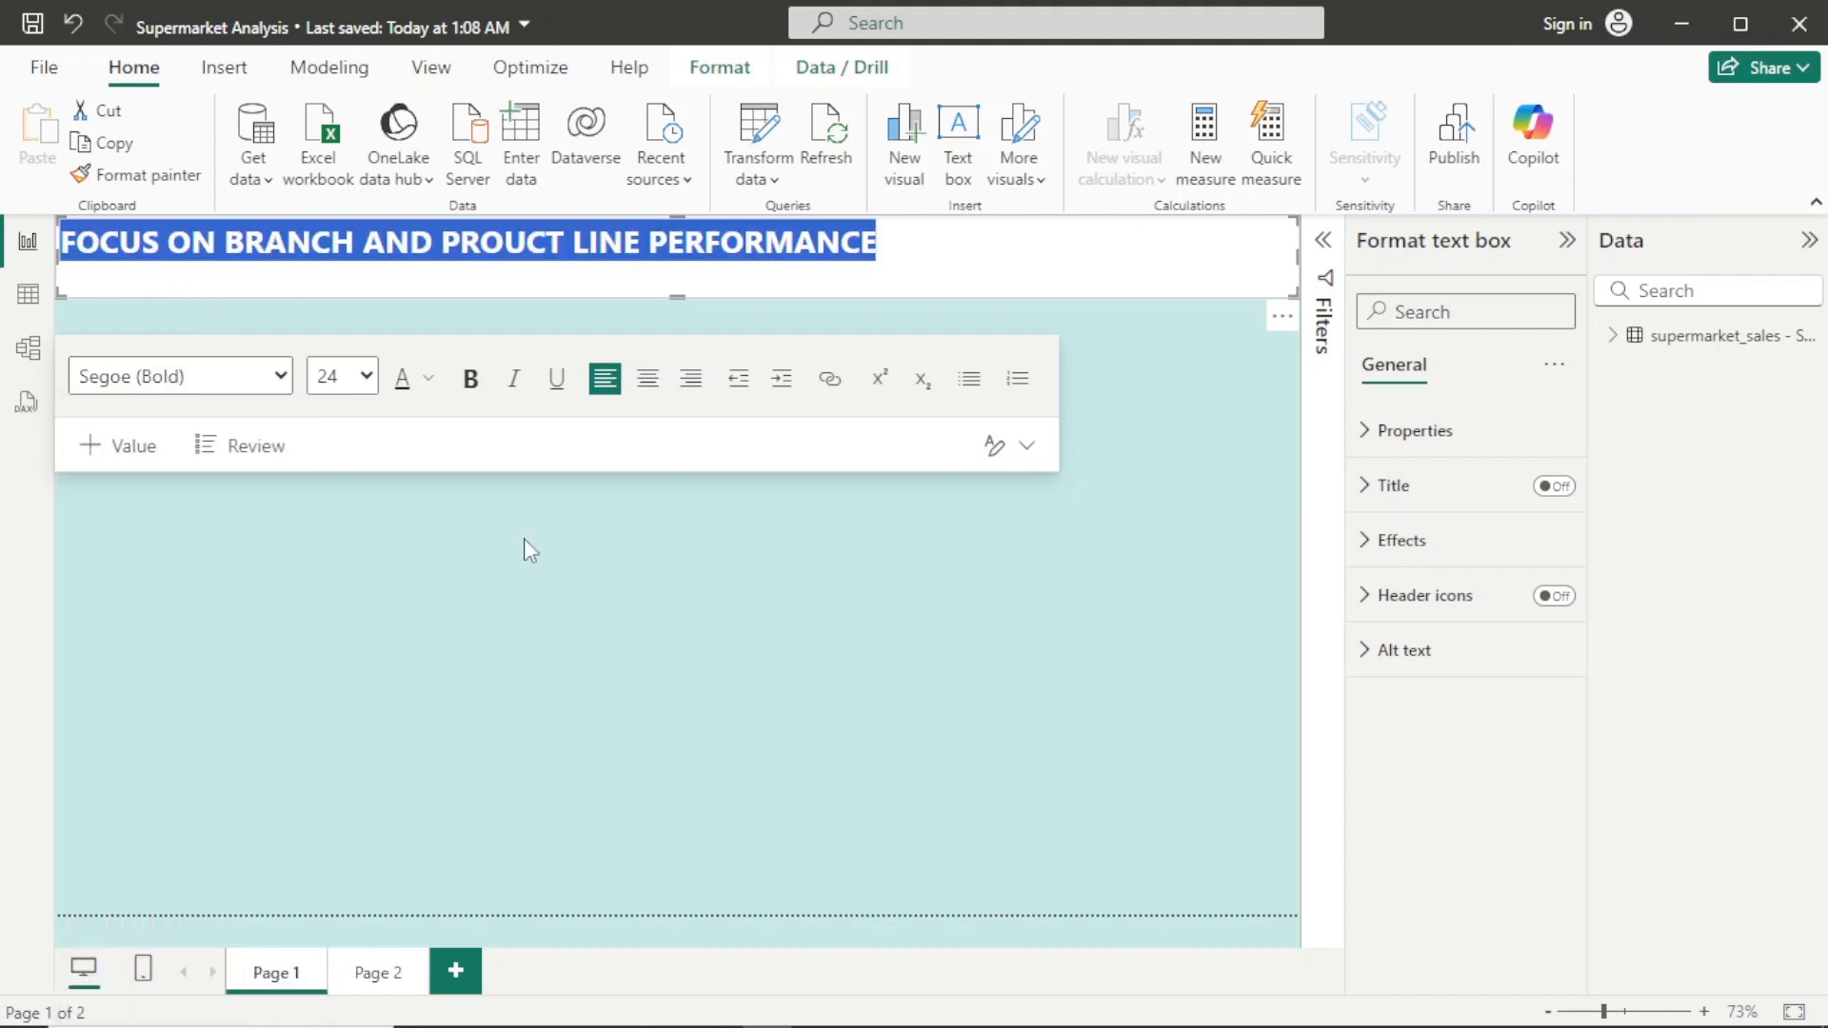
{"action": "left_click", "coordinate": [486, 386]}
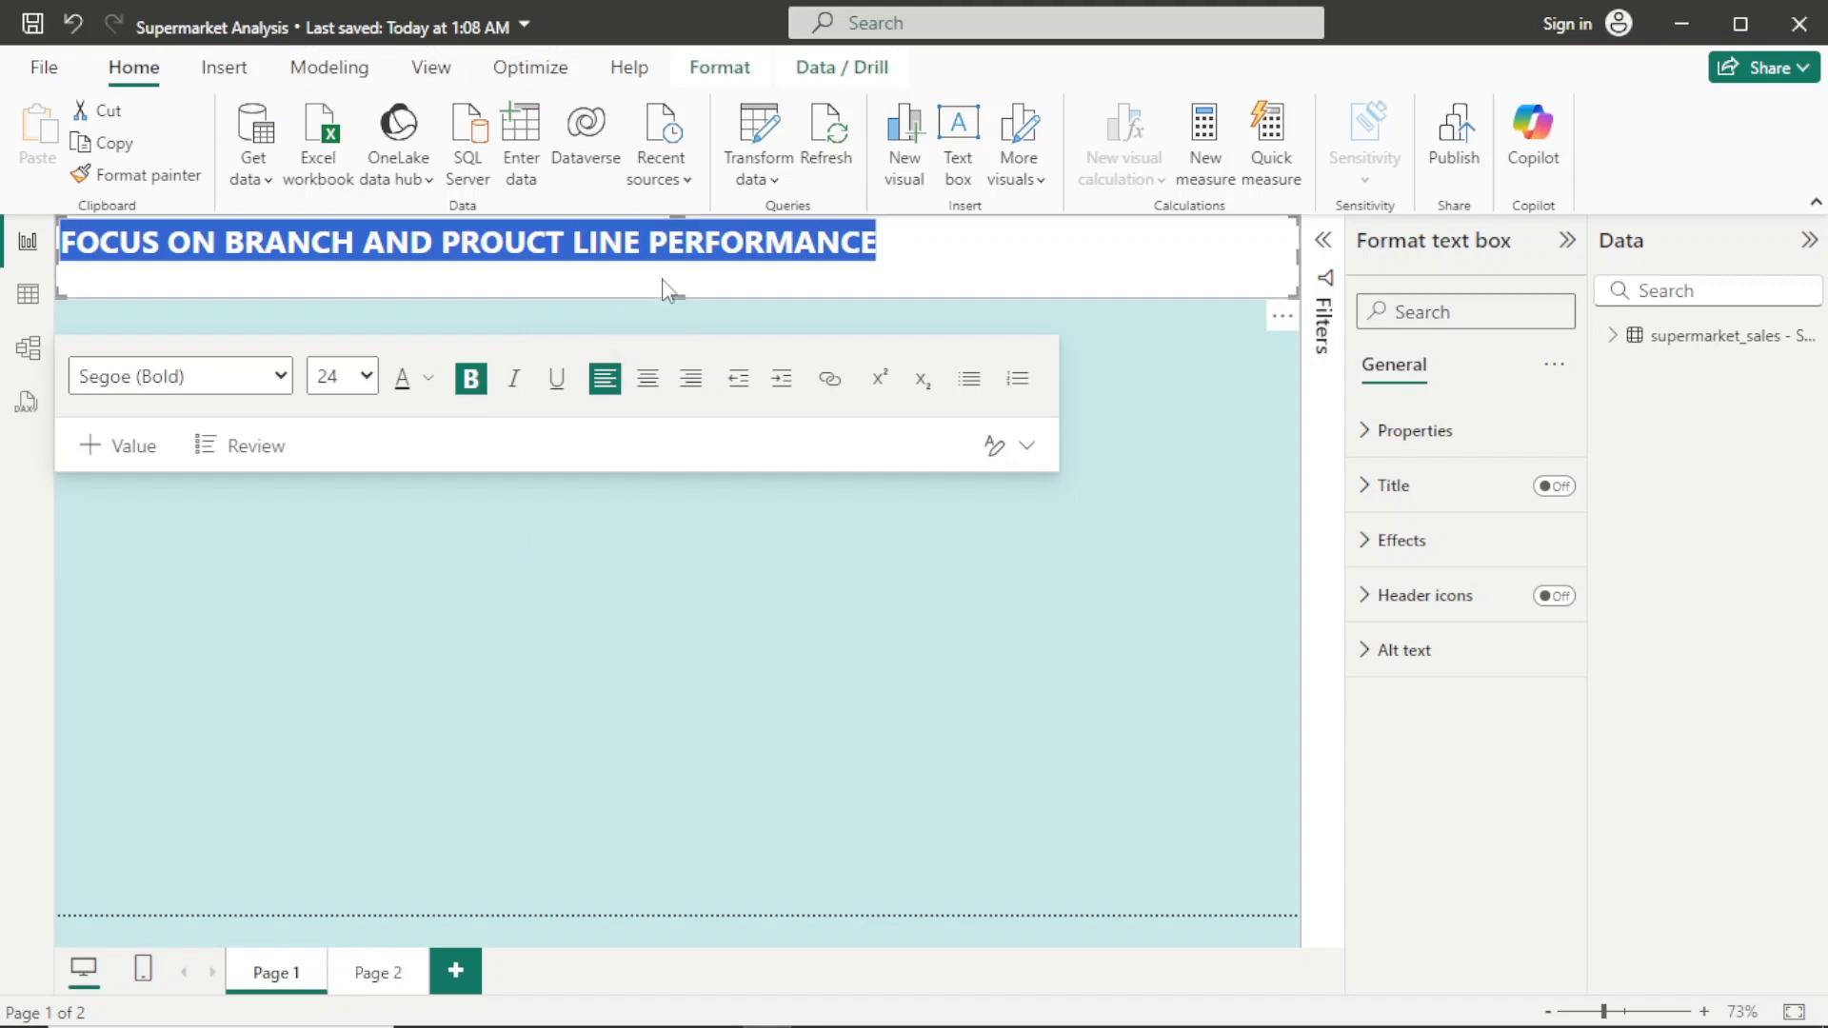
{"action": "left_click", "coordinate": [367, 379]}
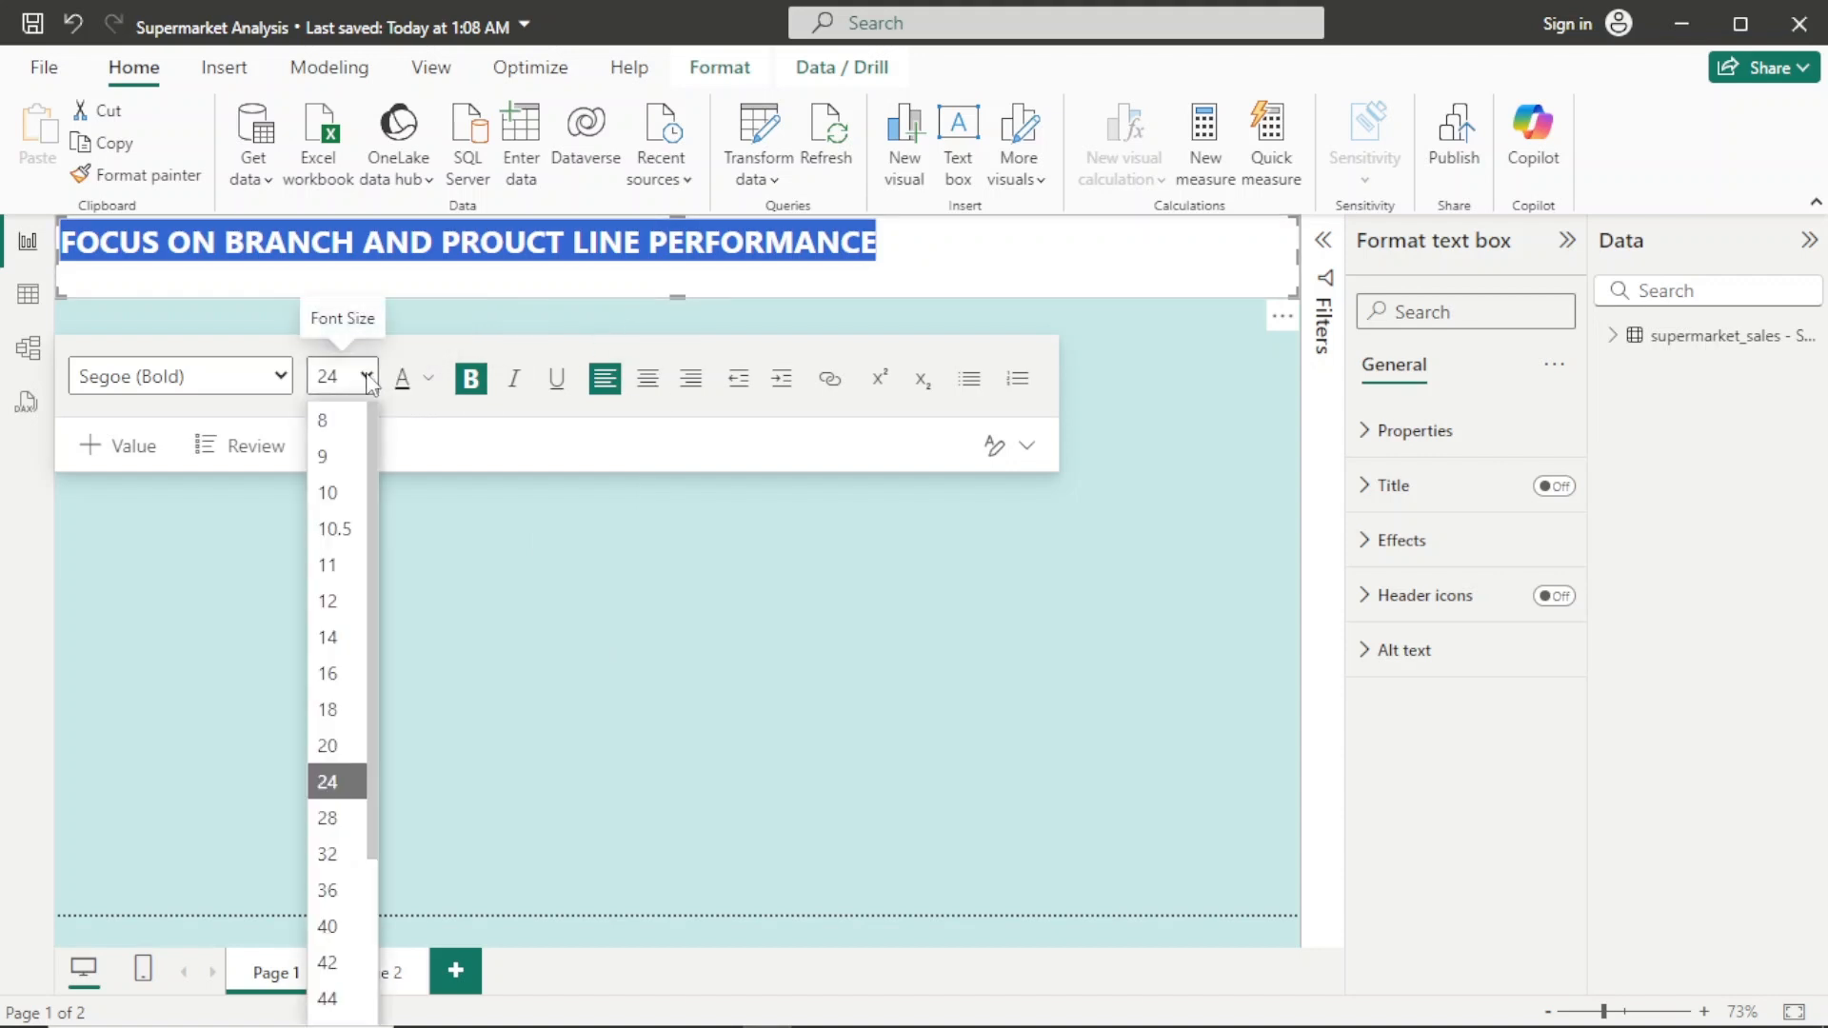
{"action": "left_click", "coordinate": [324, 816]}
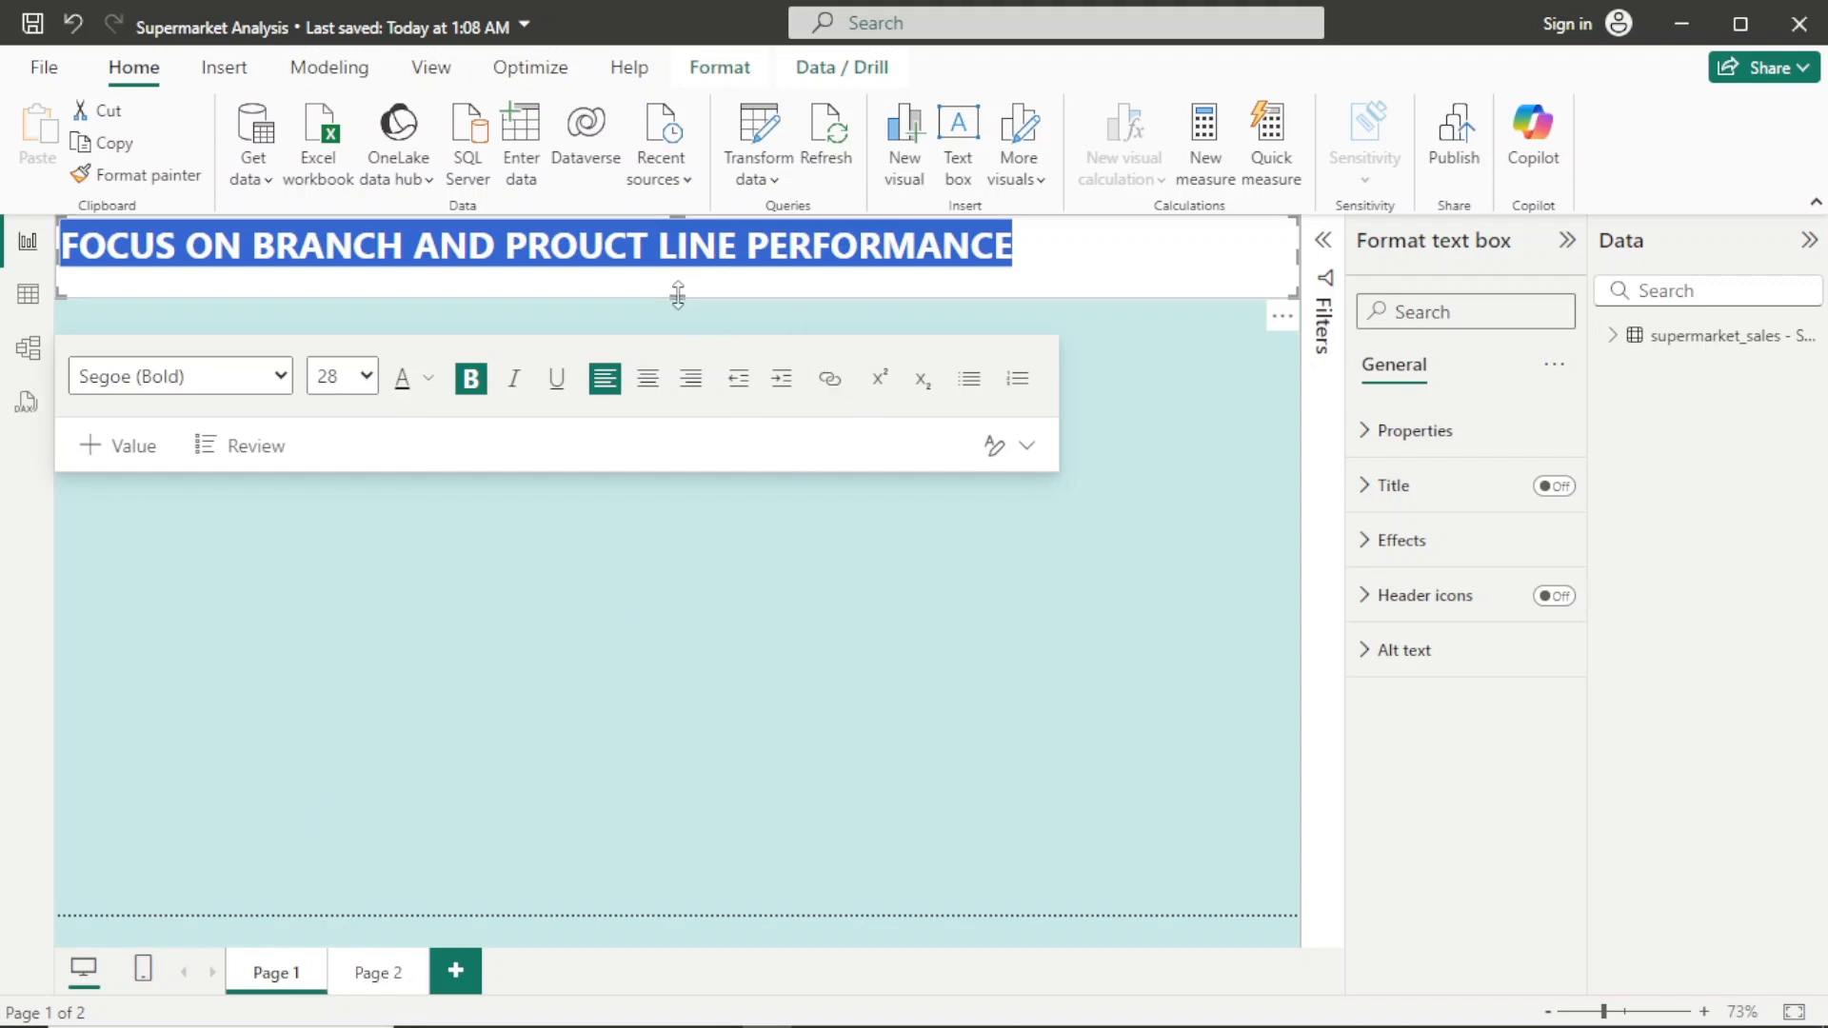
{"action": "left_click_drag", "start_coordinate": [678, 285], "coordinate": [678, 291]}
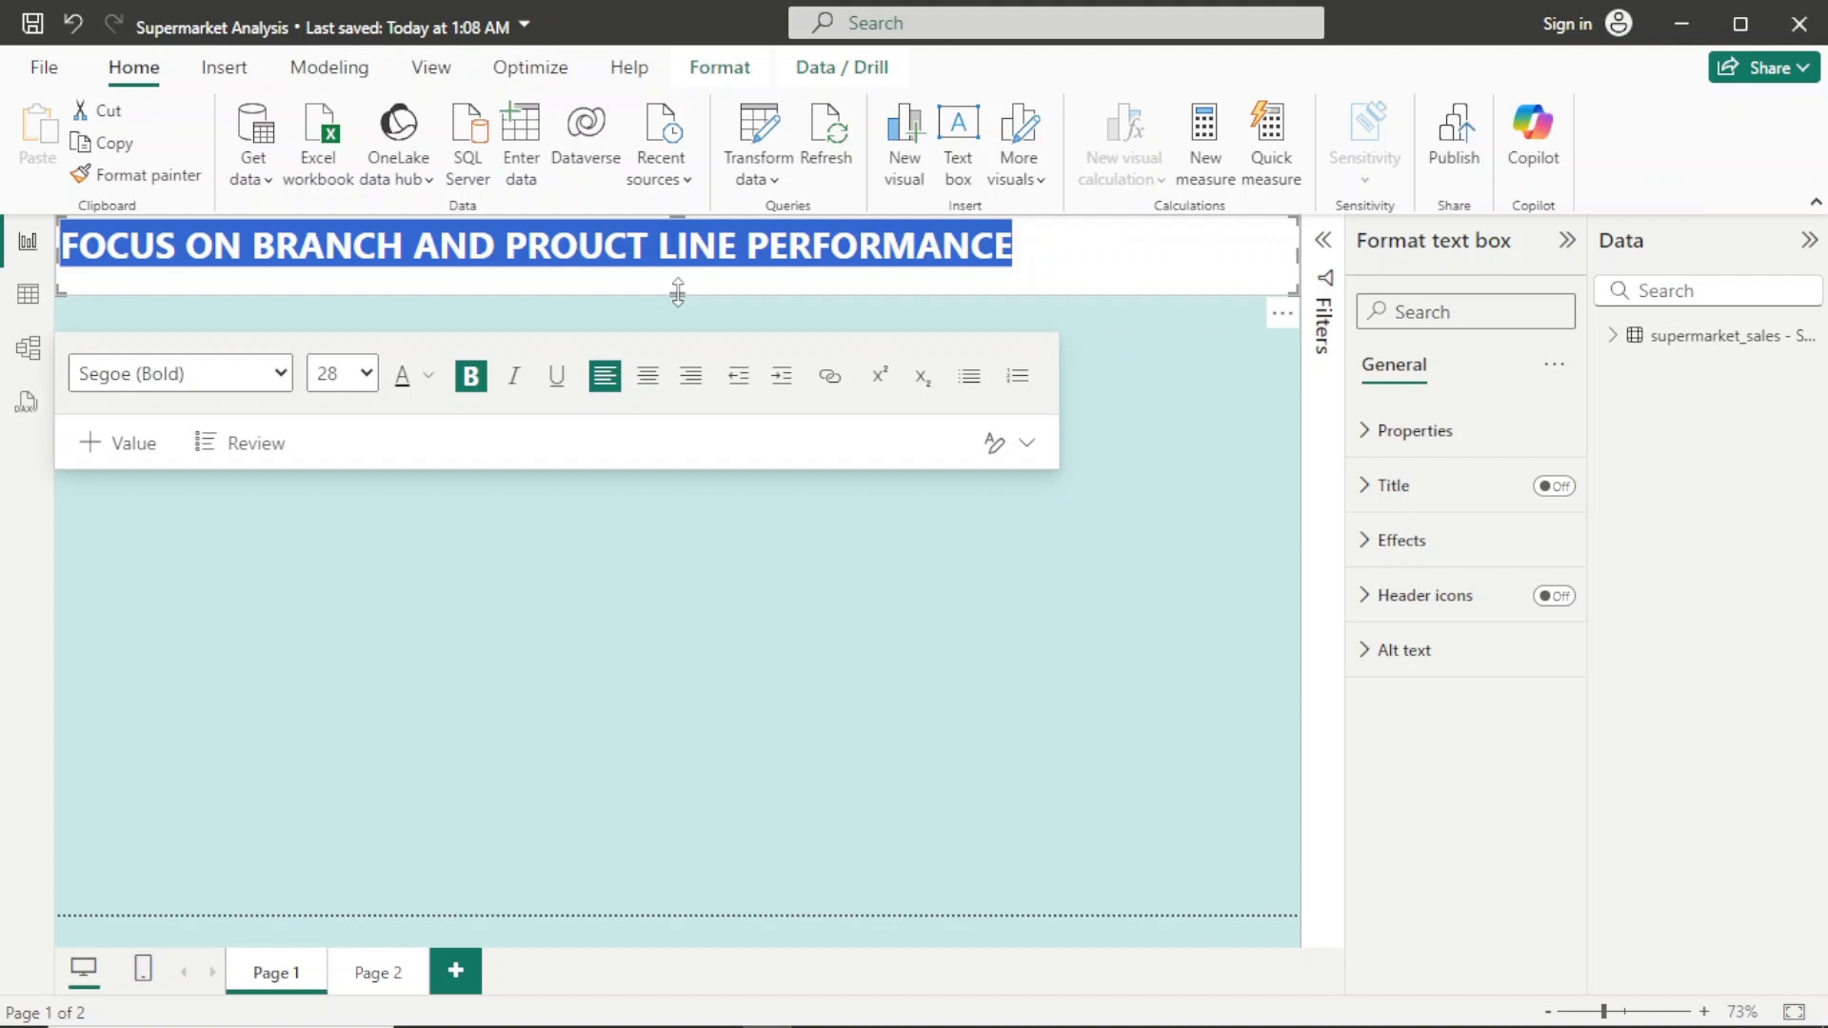
Step: Set the banner text box's background colour to the hex value #00FFFF
{"action": "left_click", "coordinate": [1074, 279]}
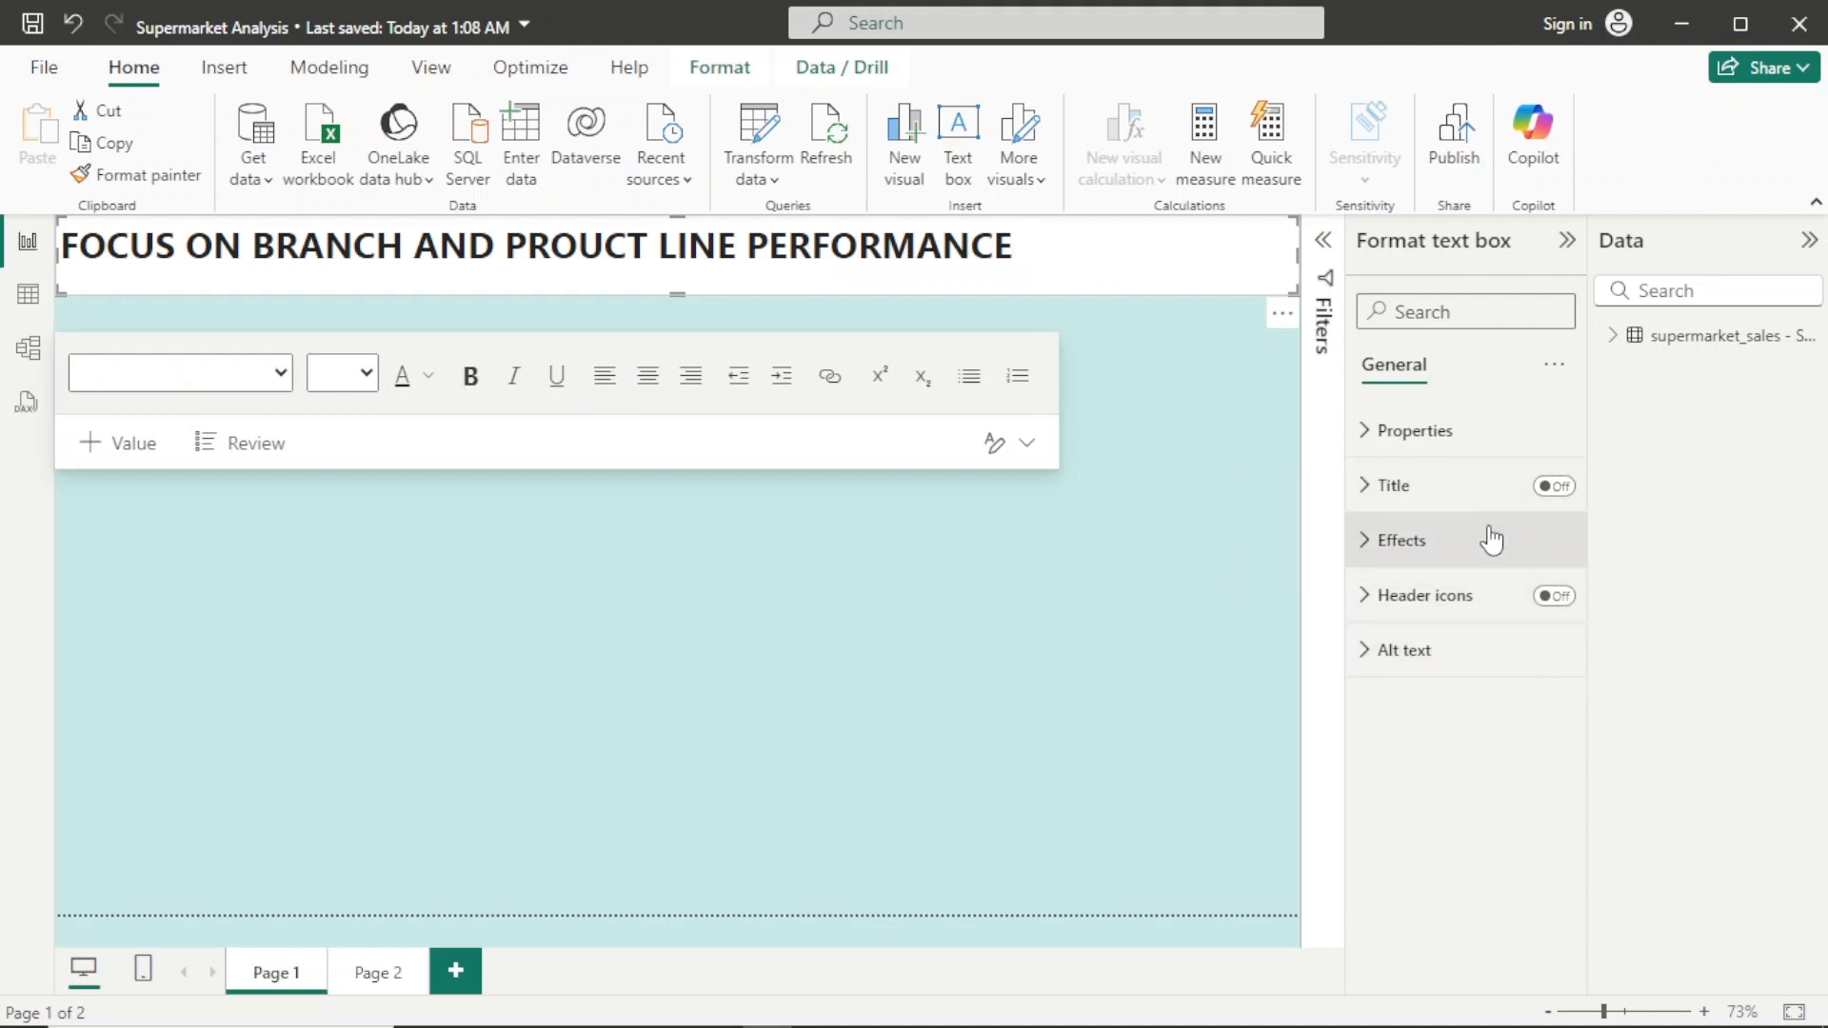
{"action": "left_click", "coordinate": [1491, 540]}
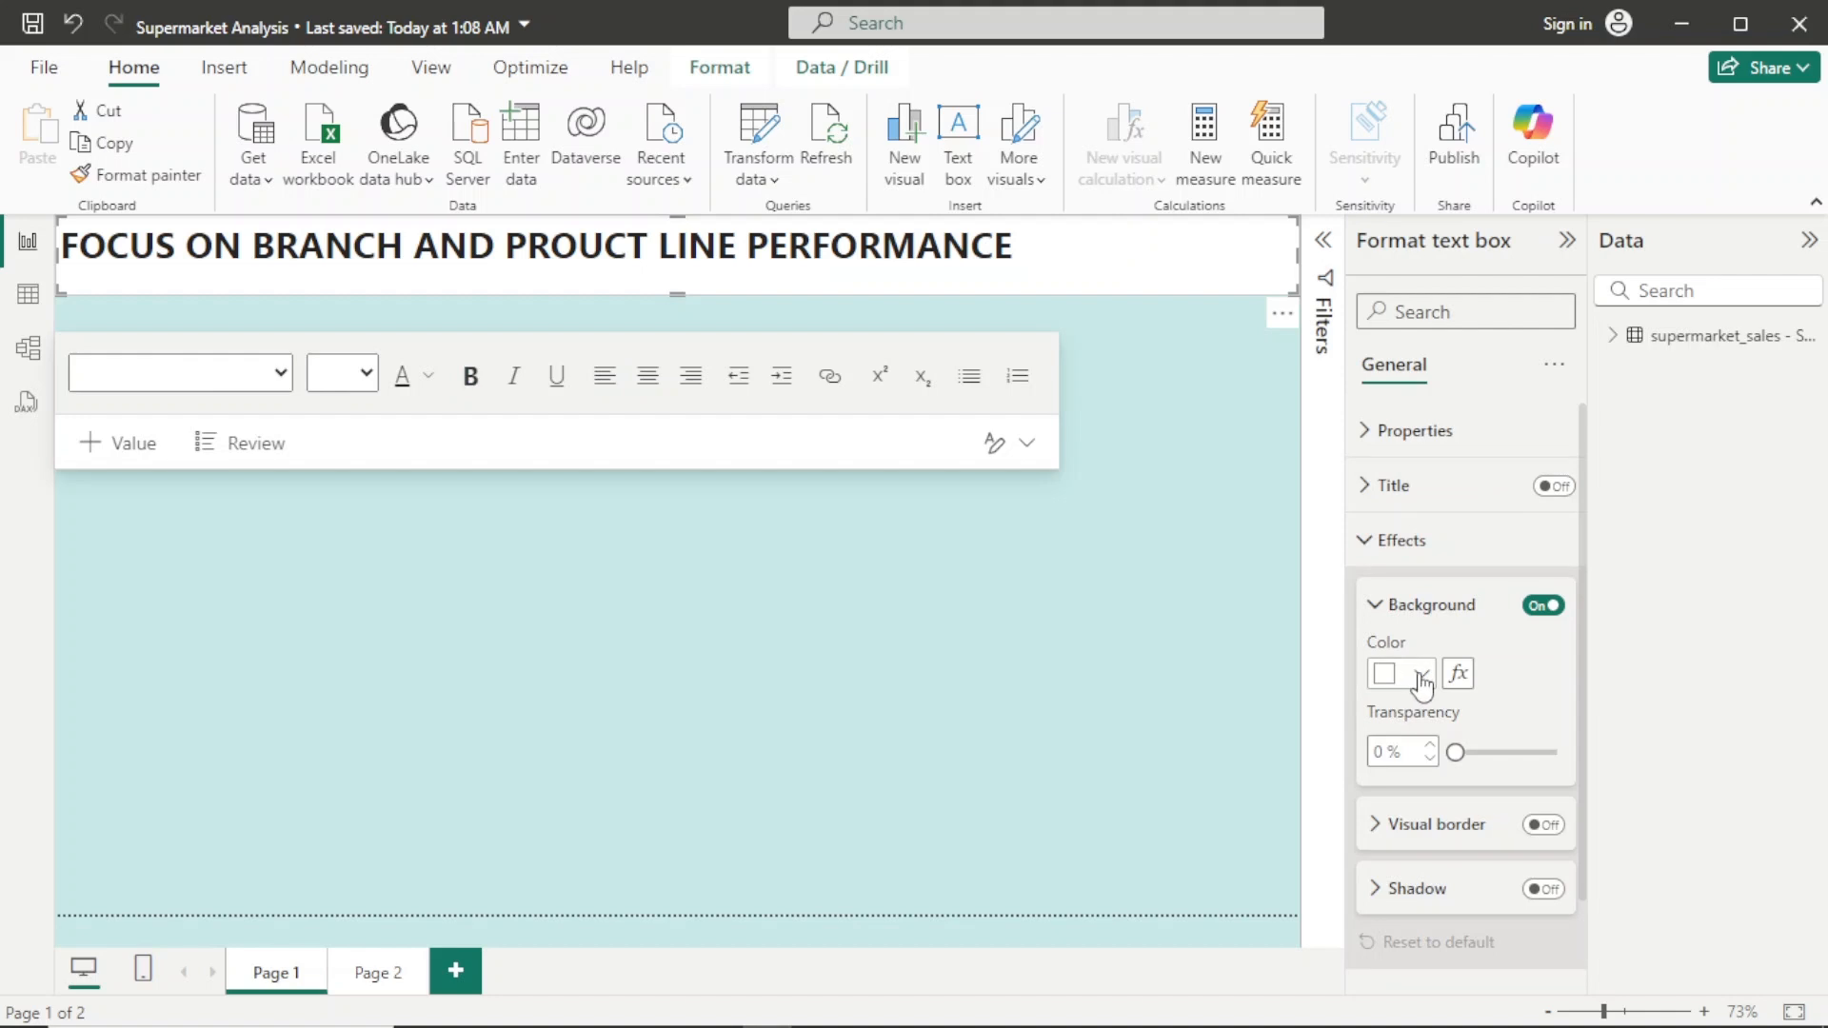
{"action": "left_click", "coordinate": [1423, 676]}
{"action": "left_click", "coordinate": [1408, 612]}
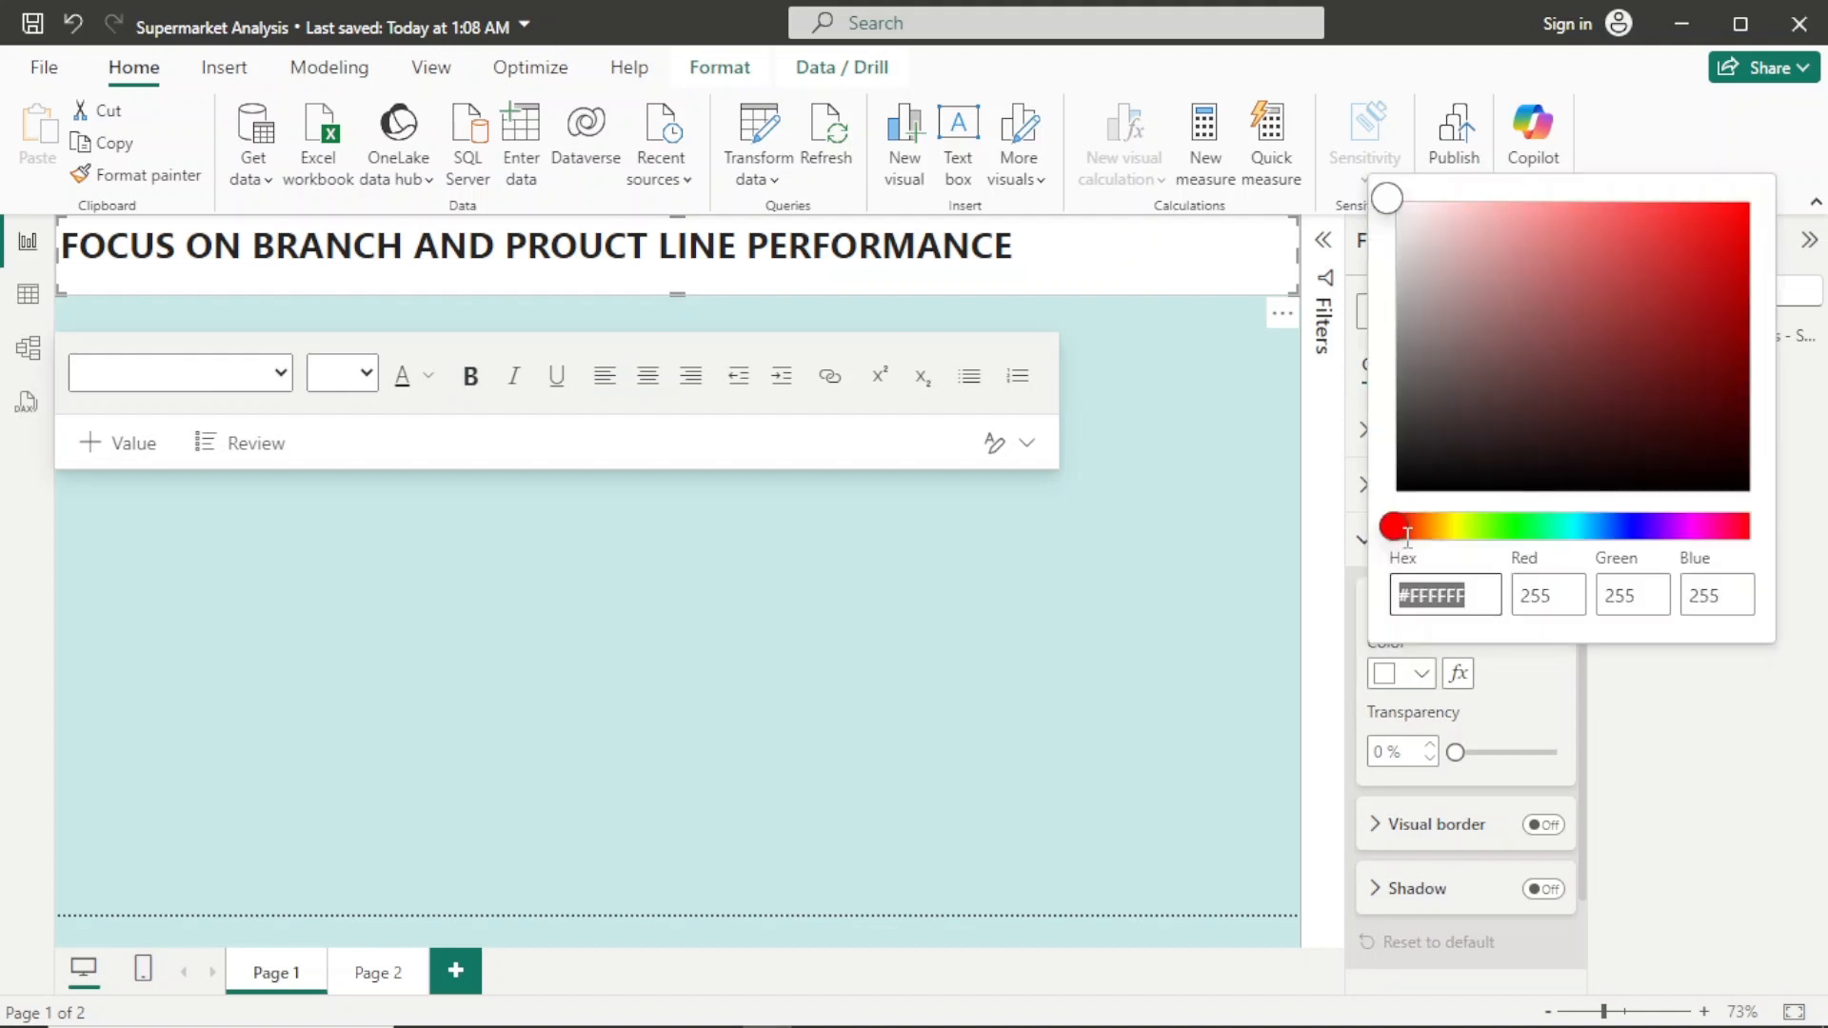
{"action": "left_click", "coordinate": [1427, 598]}
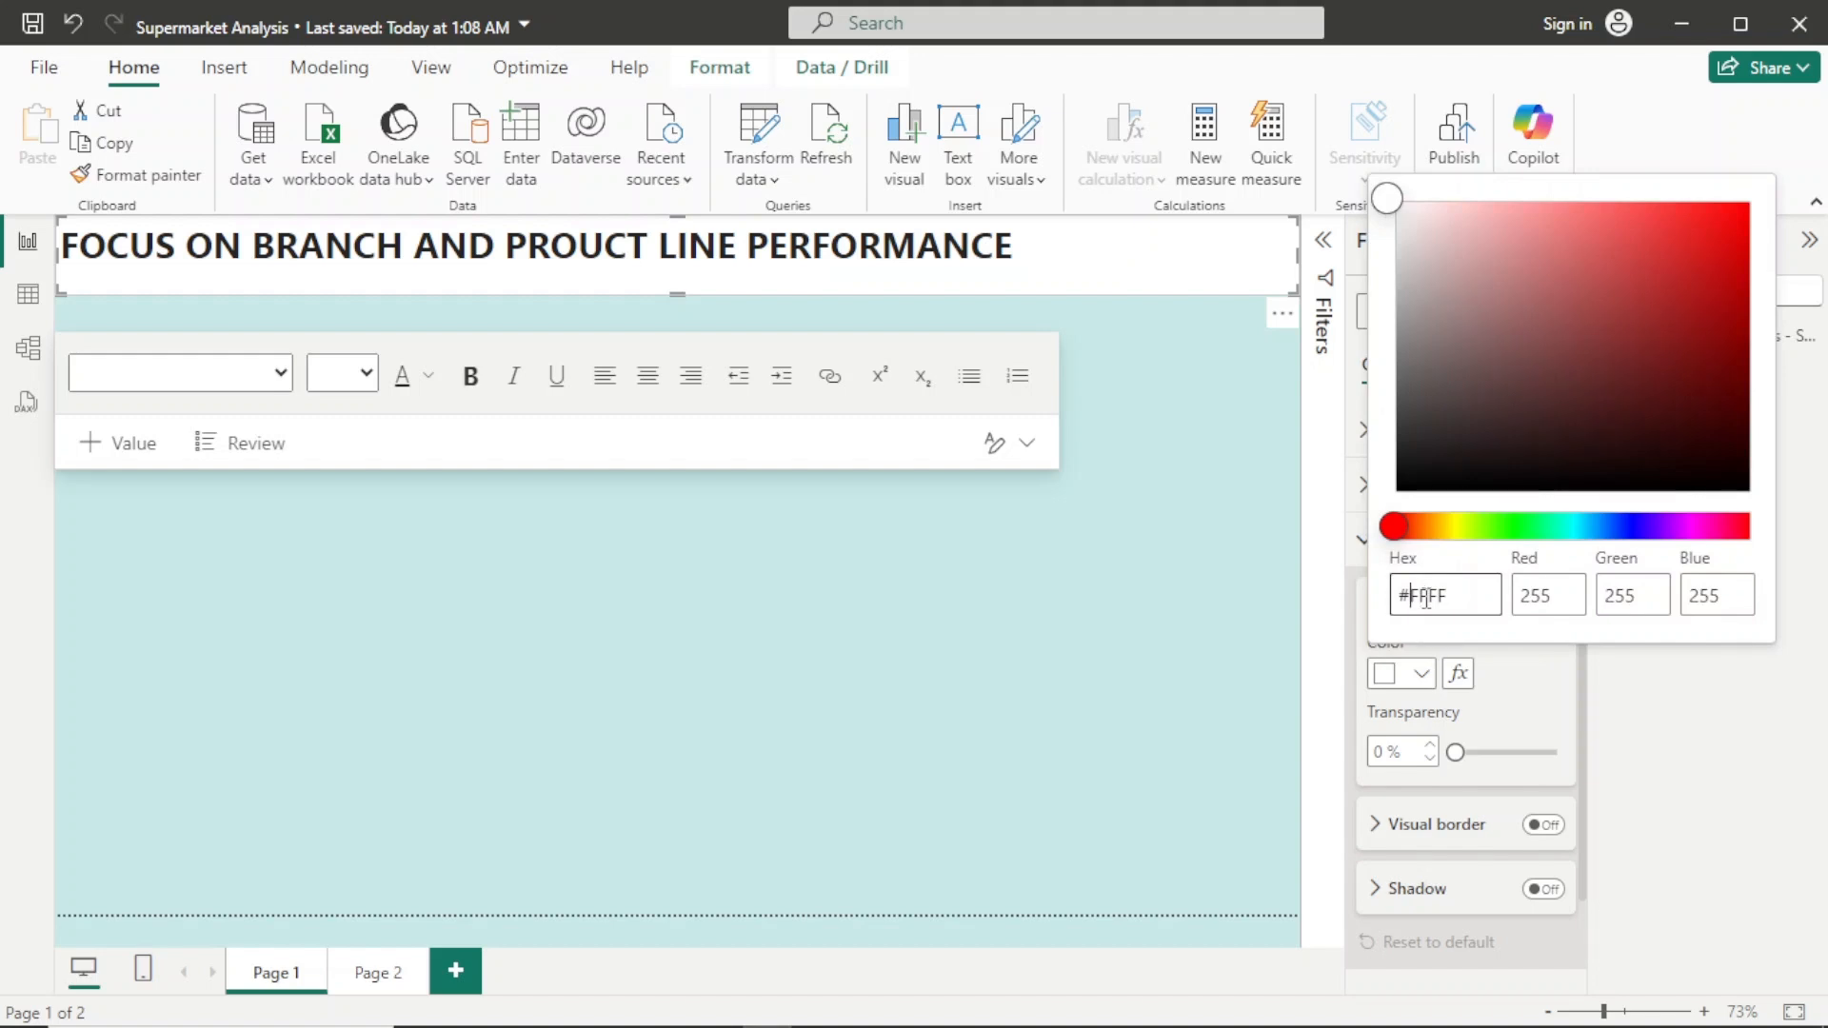
{"action": "key", "text": "BackSpace"}
{"action": "key", "text": "BackSpace"}
{"action": "type", "text": "00"}
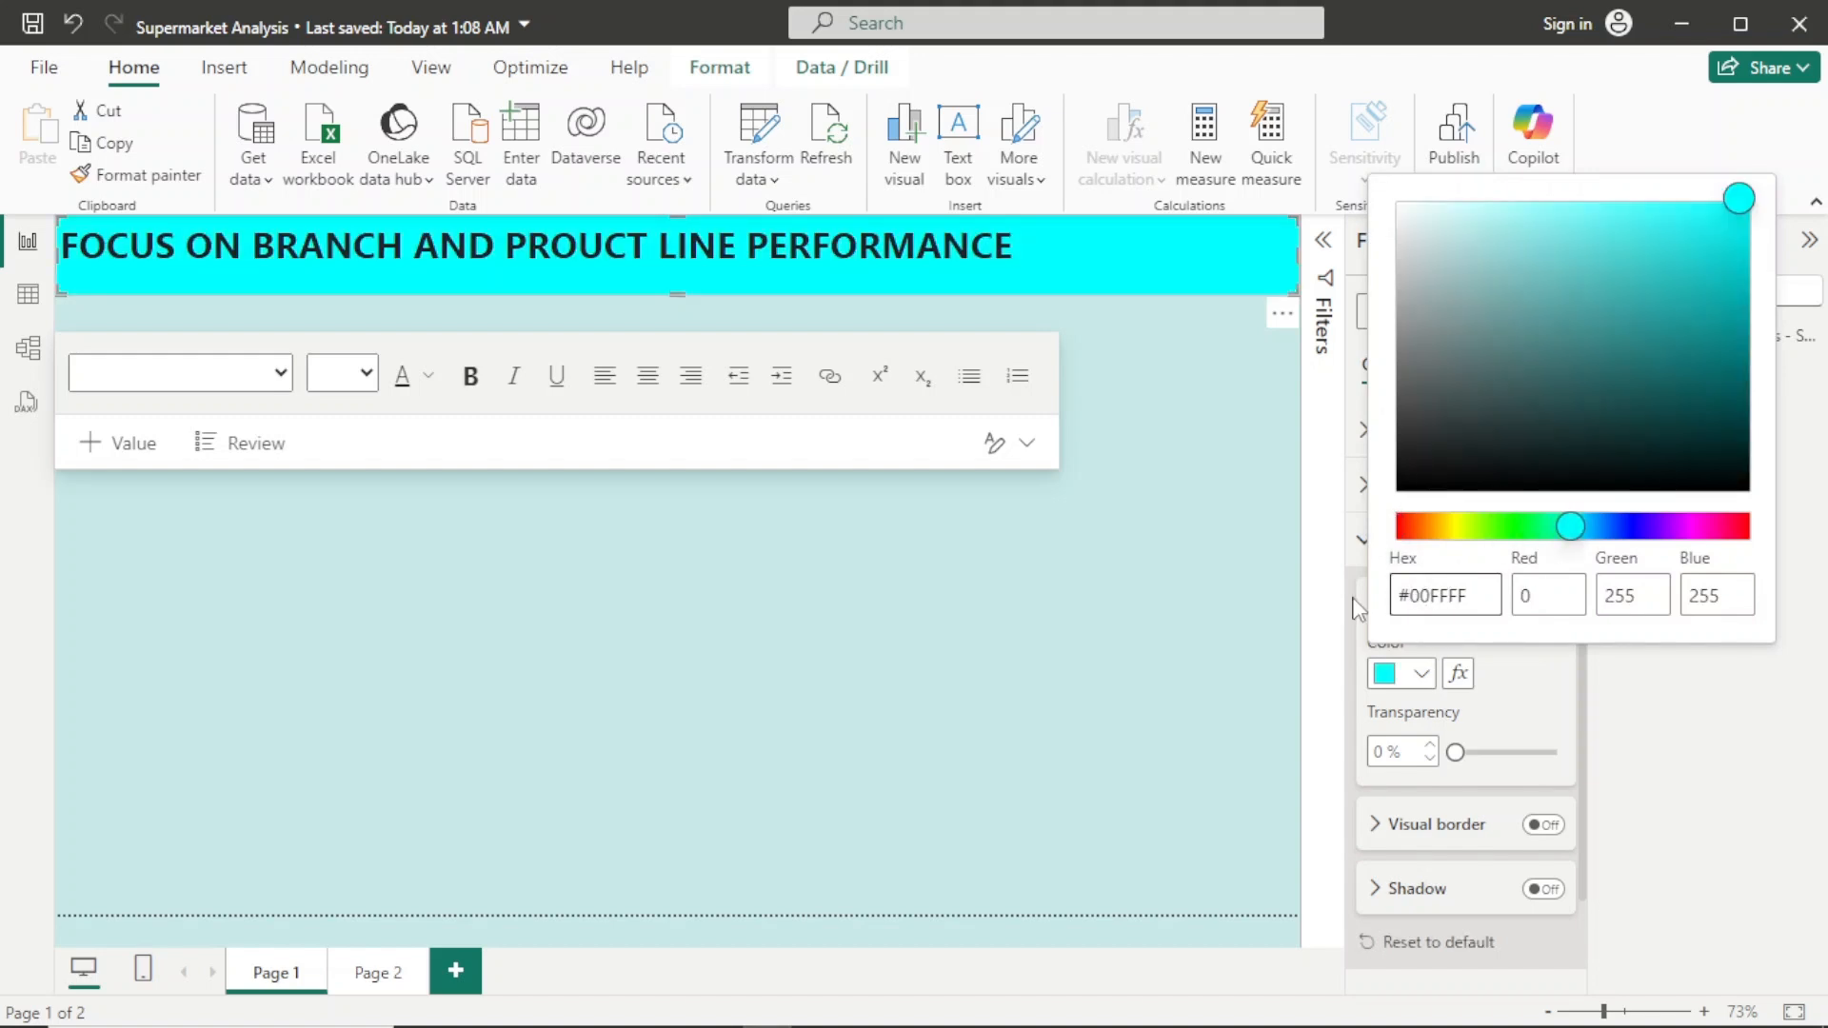
{"action": "left_click", "coordinate": [1278, 605]}
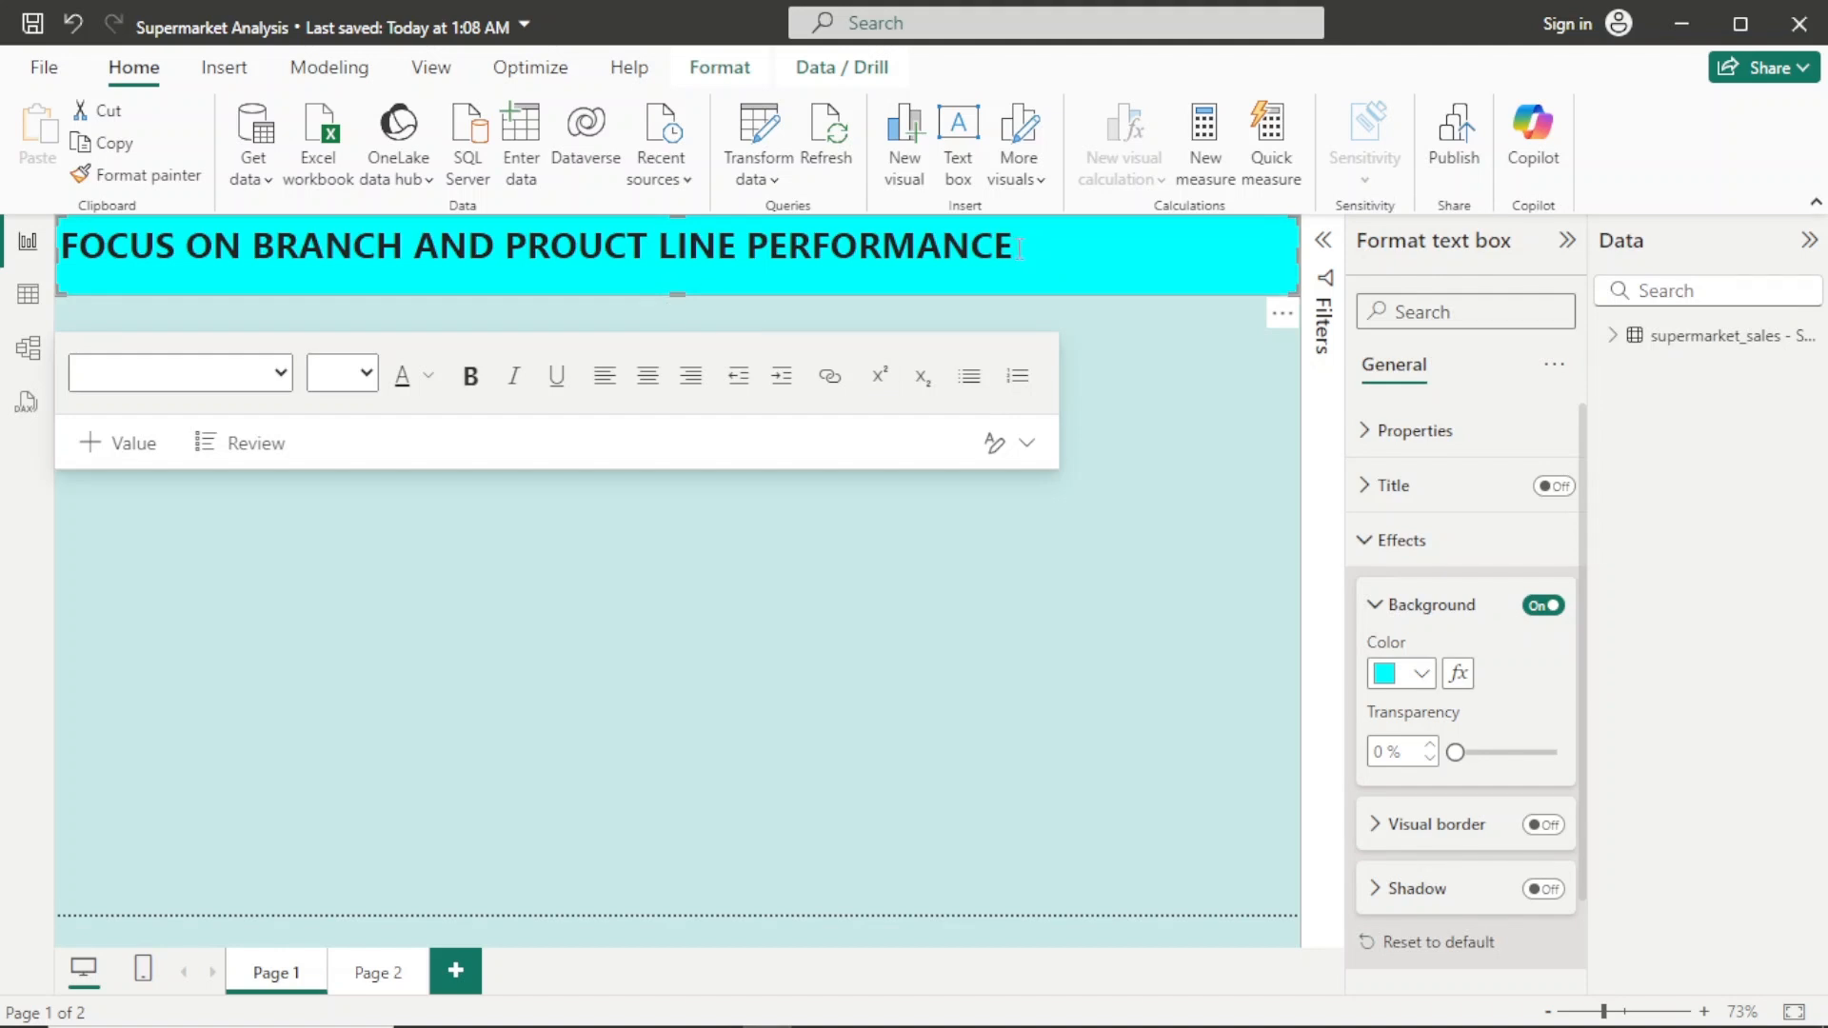
Step: Try centring the banner title, return it to left alignment, and indent it by one level
{"action": "left_click_drag", "start_coordinate": [1018, 248], "coordinate": [43, 262]}
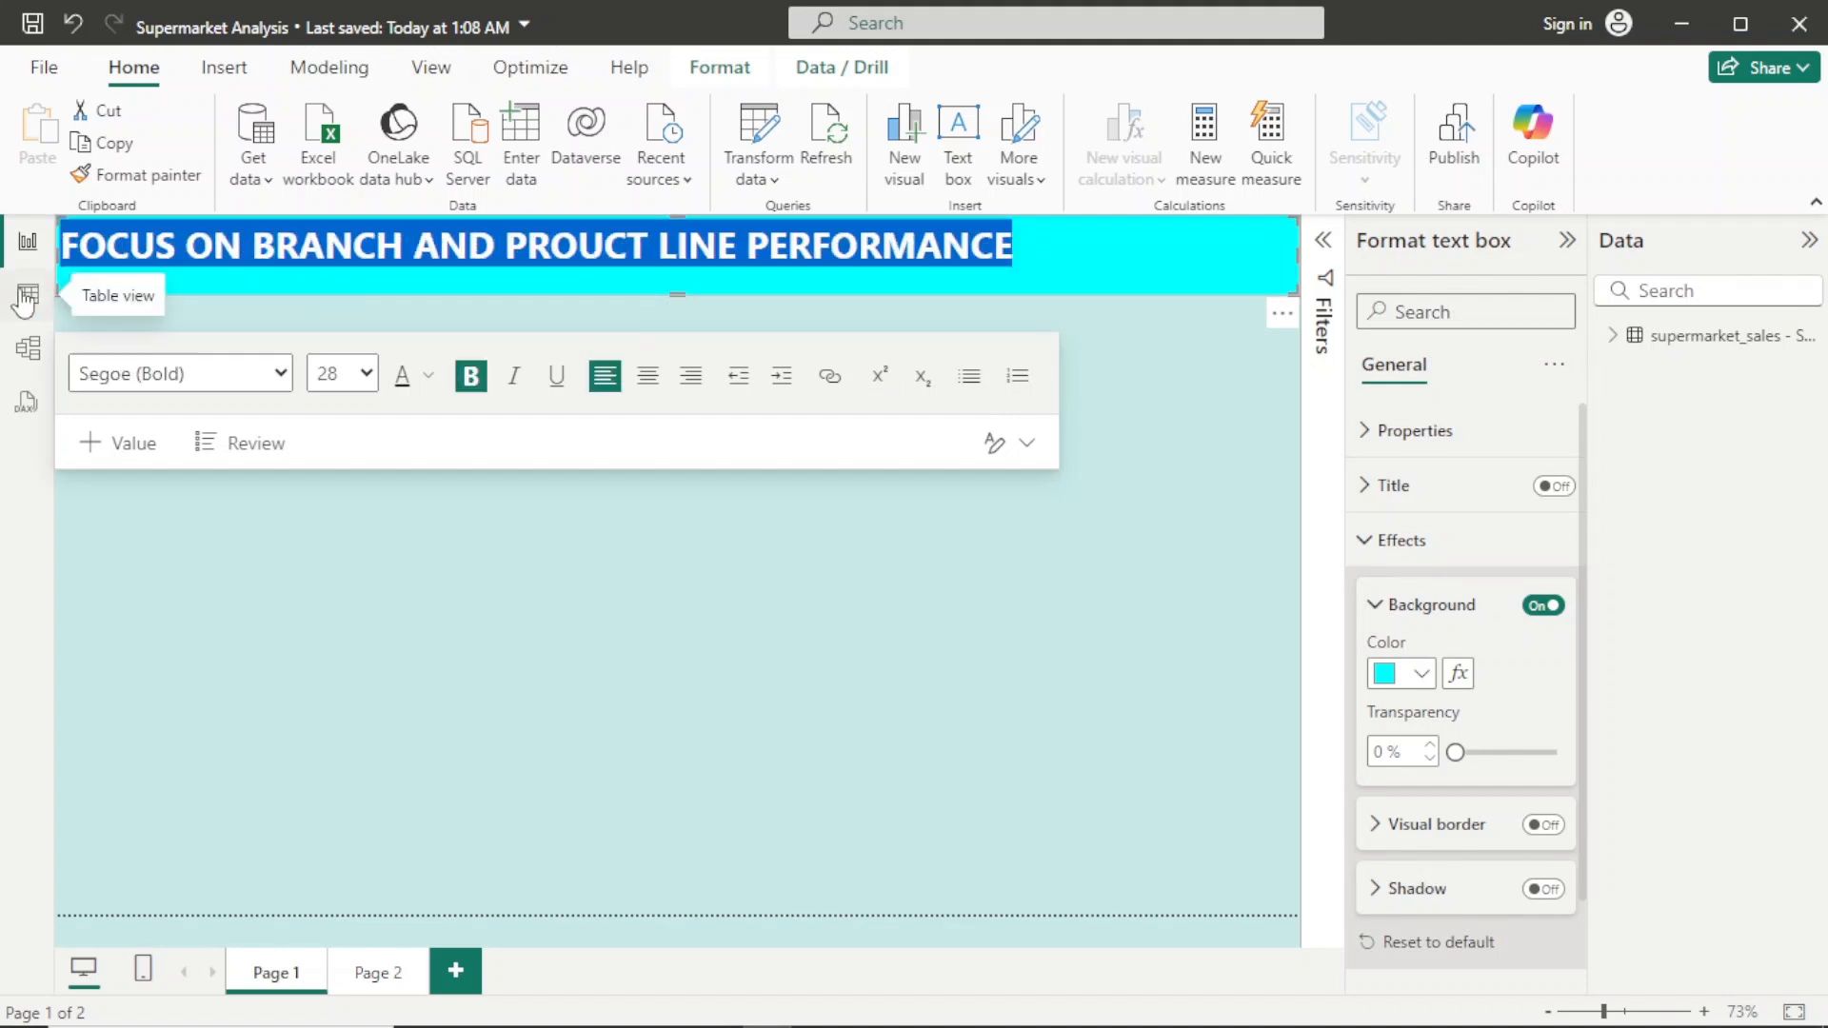
{"action": "left_click", "coordinate": [645, 383]}
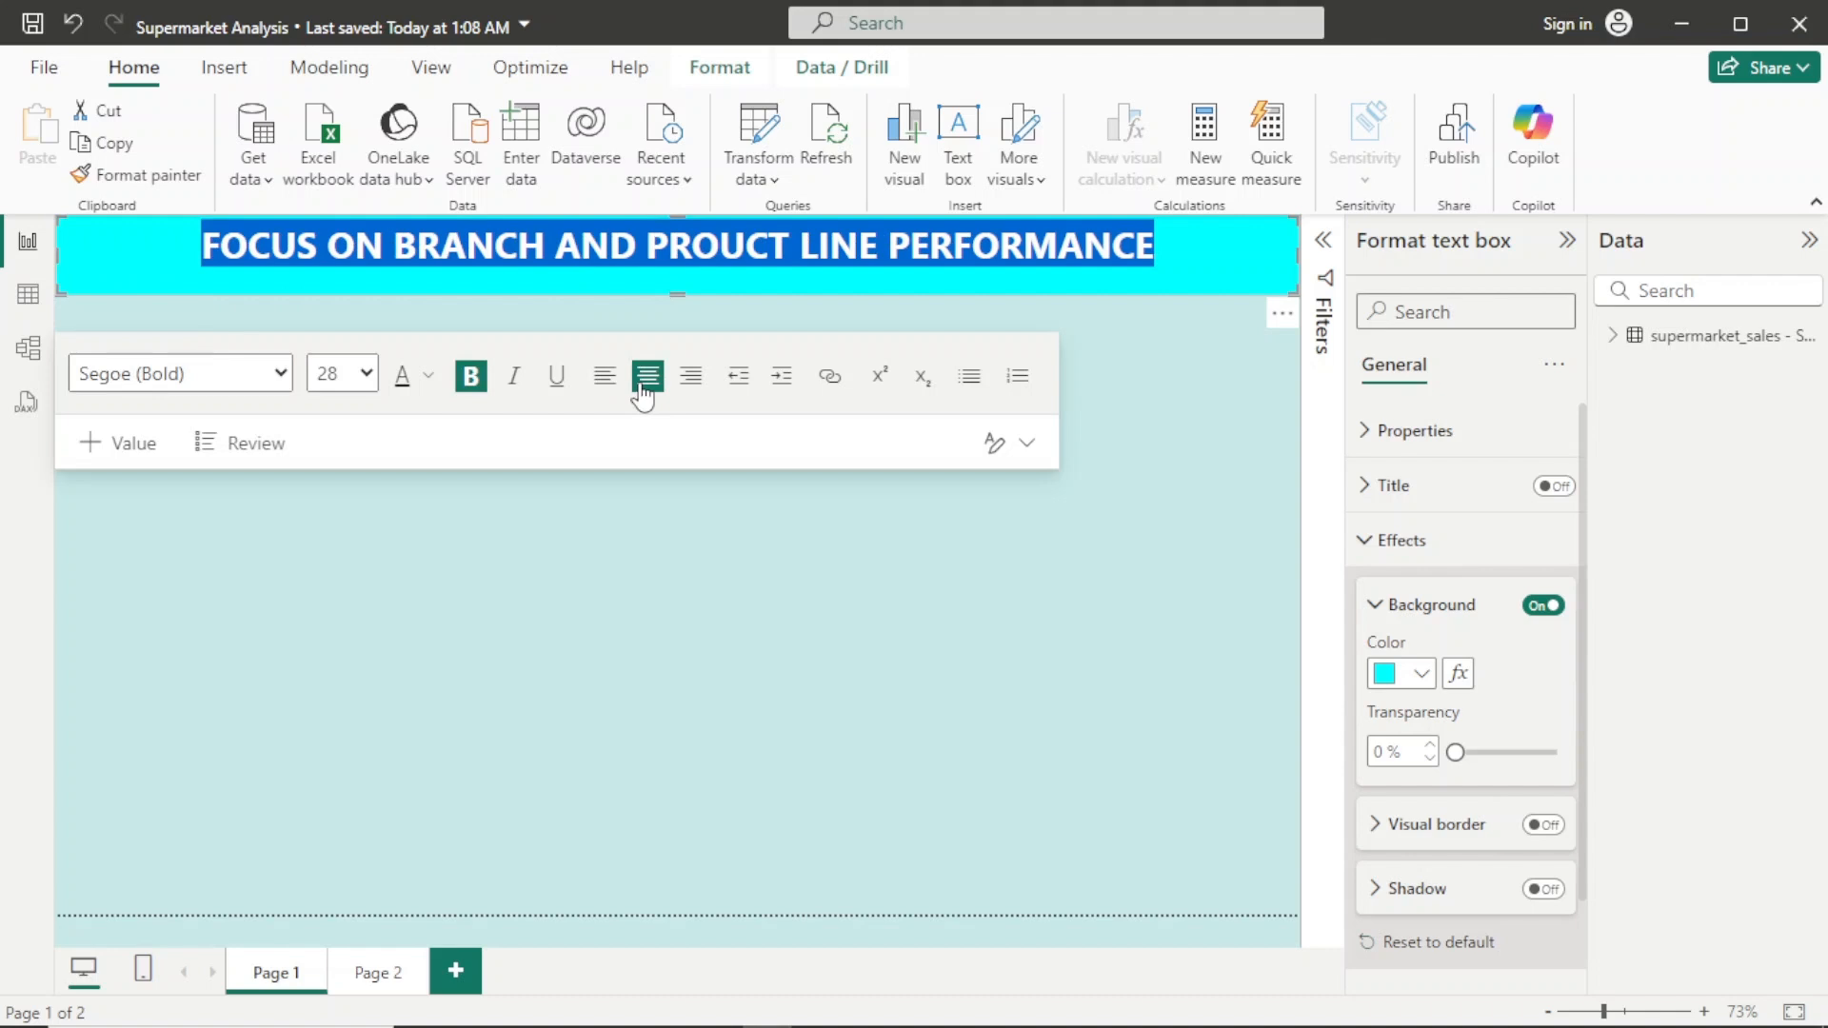
{"action": "left_click", "coordinate": [603, 389]}
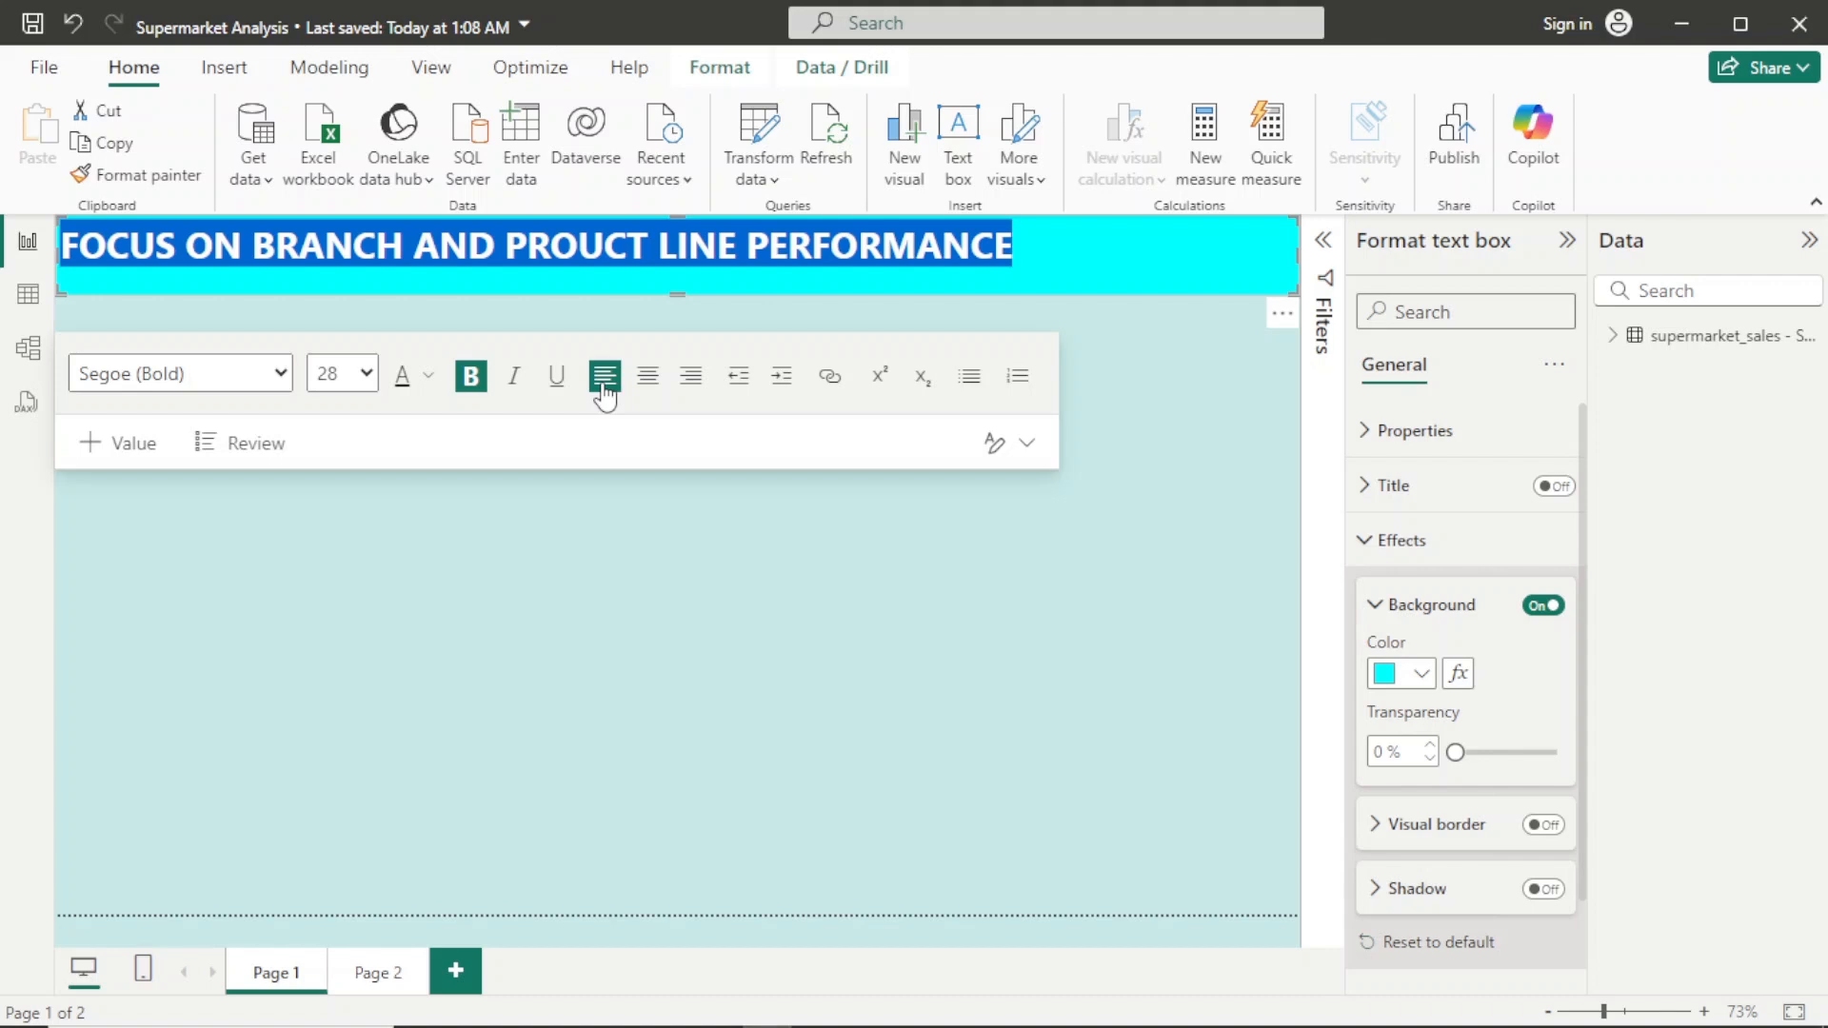
{"action": "left_click", "coordinate": [744, 388]}
{"action": "left_click", "coordinate": [771, 386]}
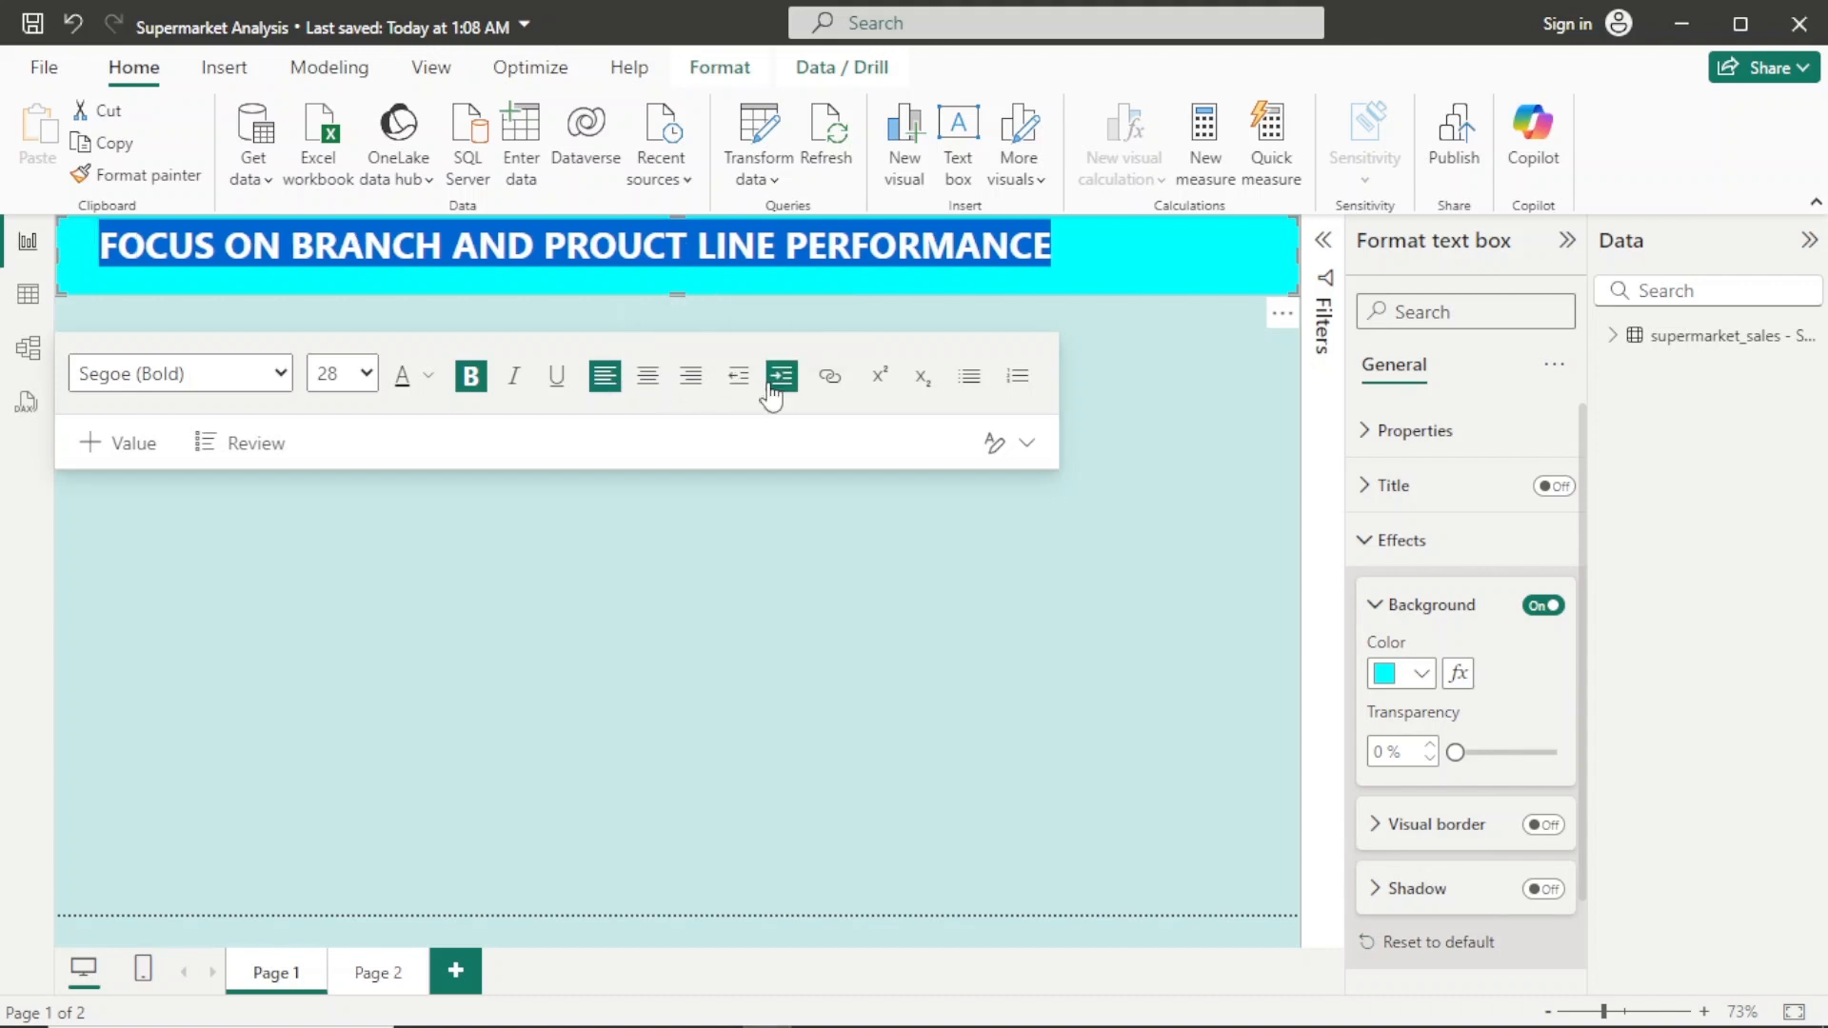
{"action": "left_click", "coordinate": [241, 329]}
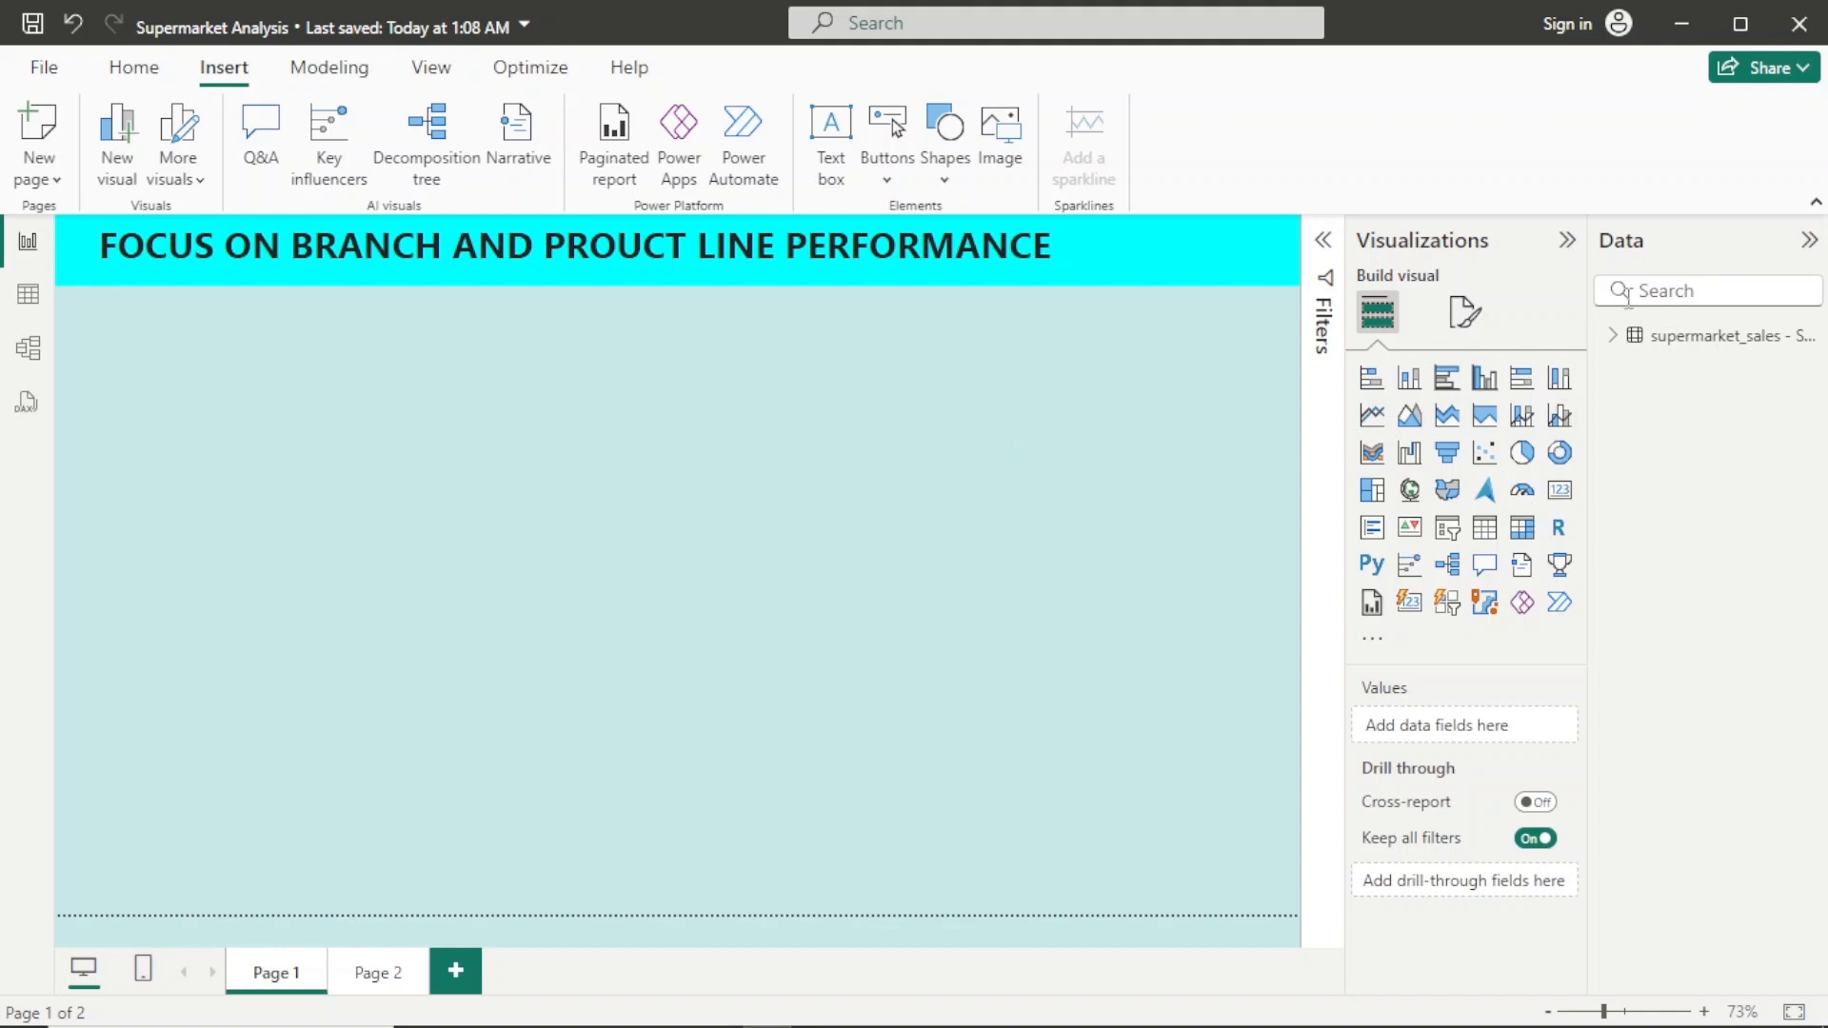
Step: Add a card visual showing the sum of gross income and shrink it to a small tile below the banner's left end
{"action": "left_click", "coordinate": [1614, 338]}
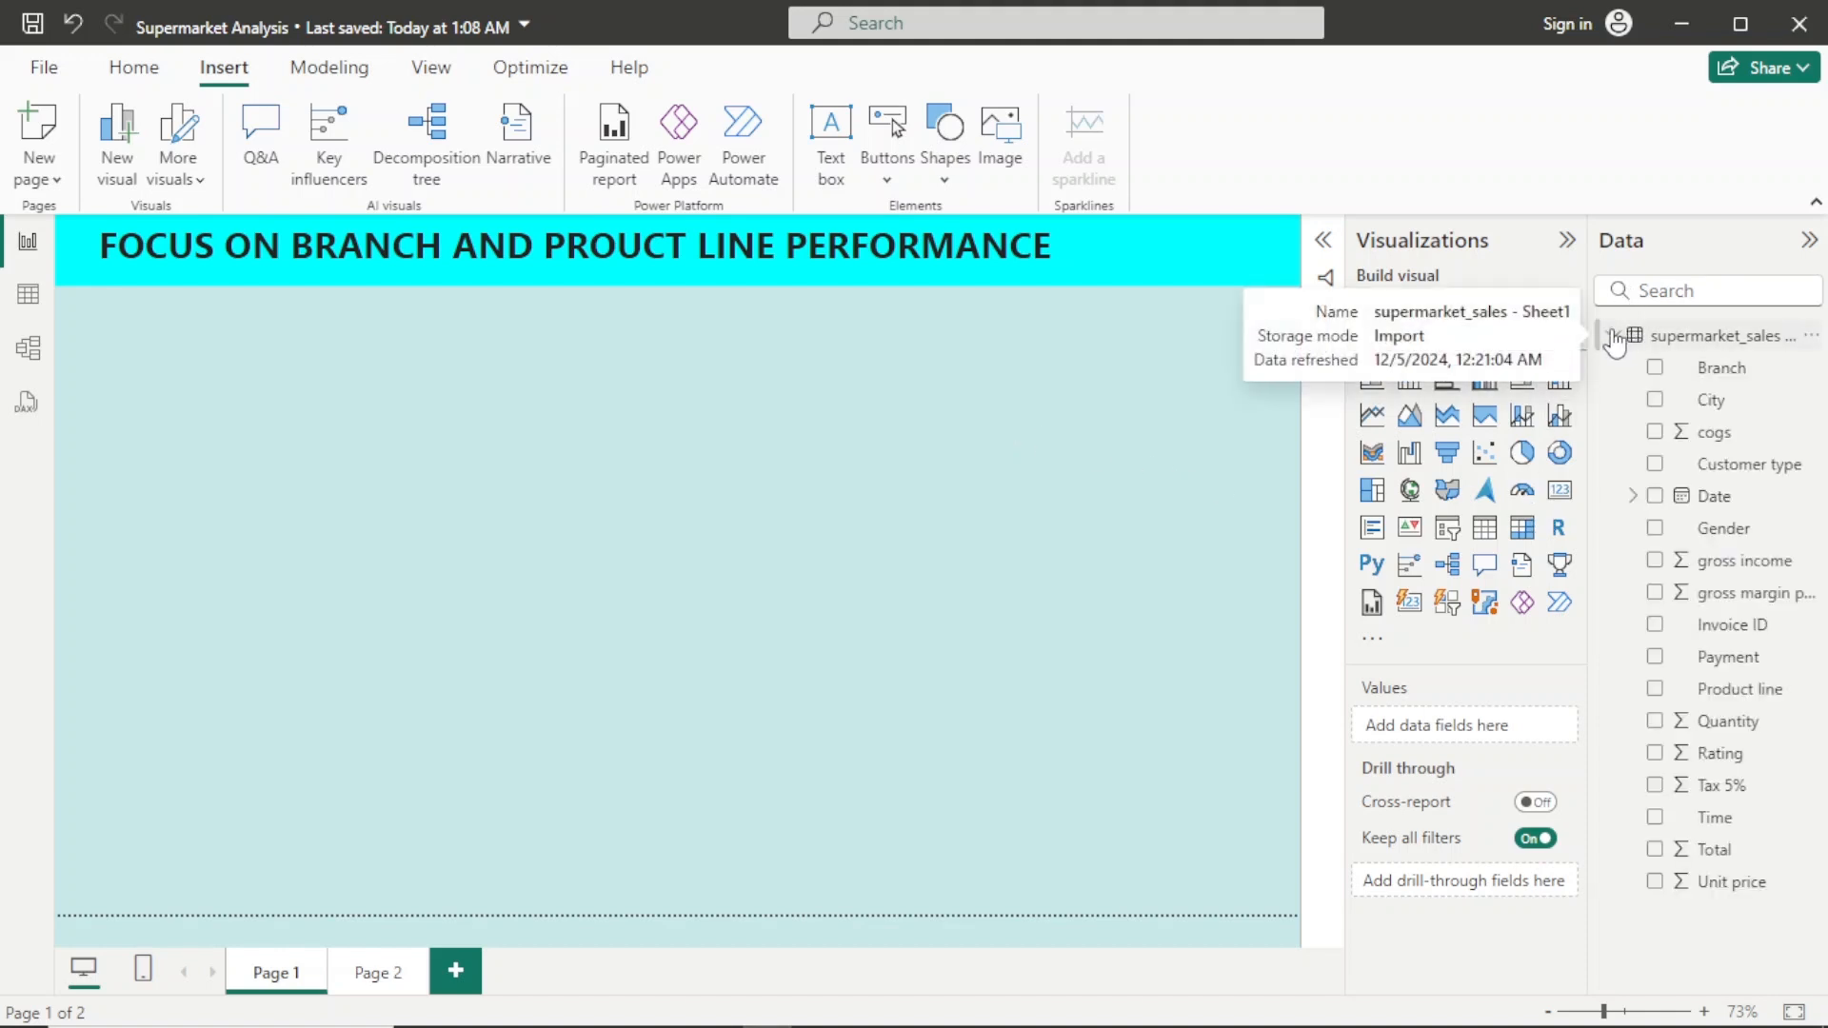
{"action": "left_click", "coordinate": [1562, 503]}
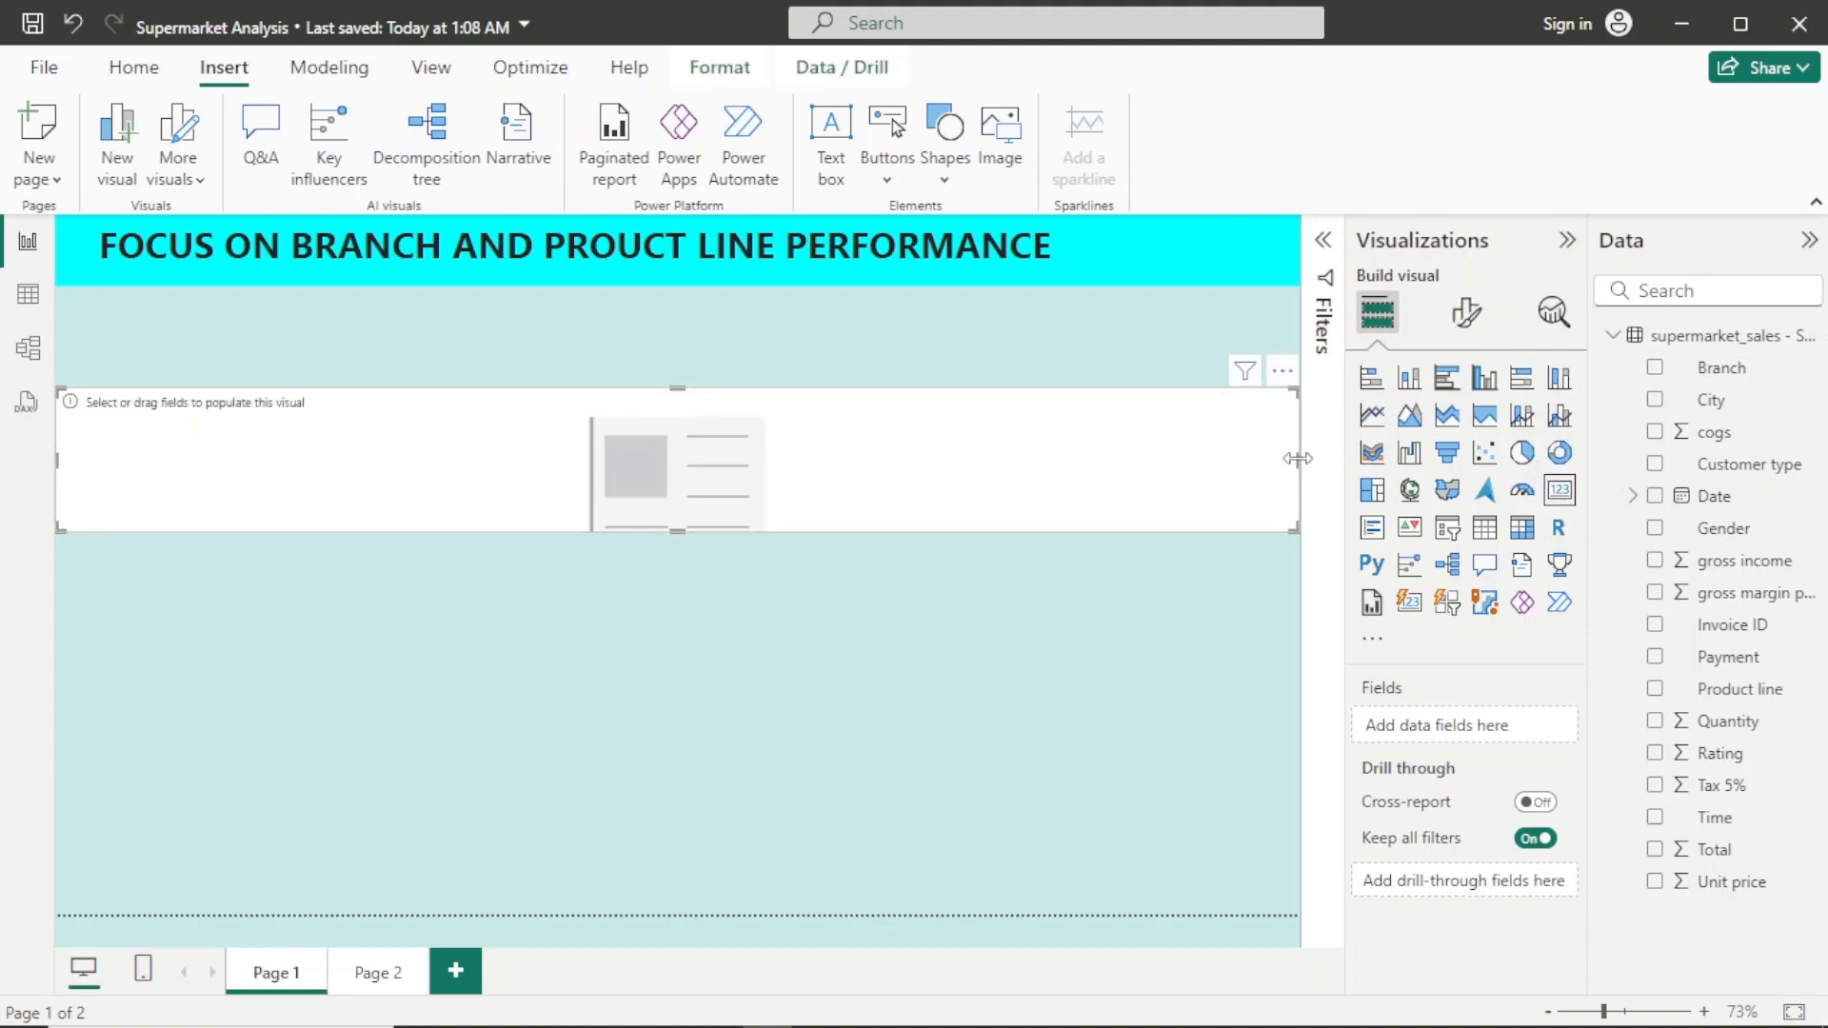
{"action": "left_click_drag", "start_coordinate": [1297, 461], "coordinate": [385, 400]}
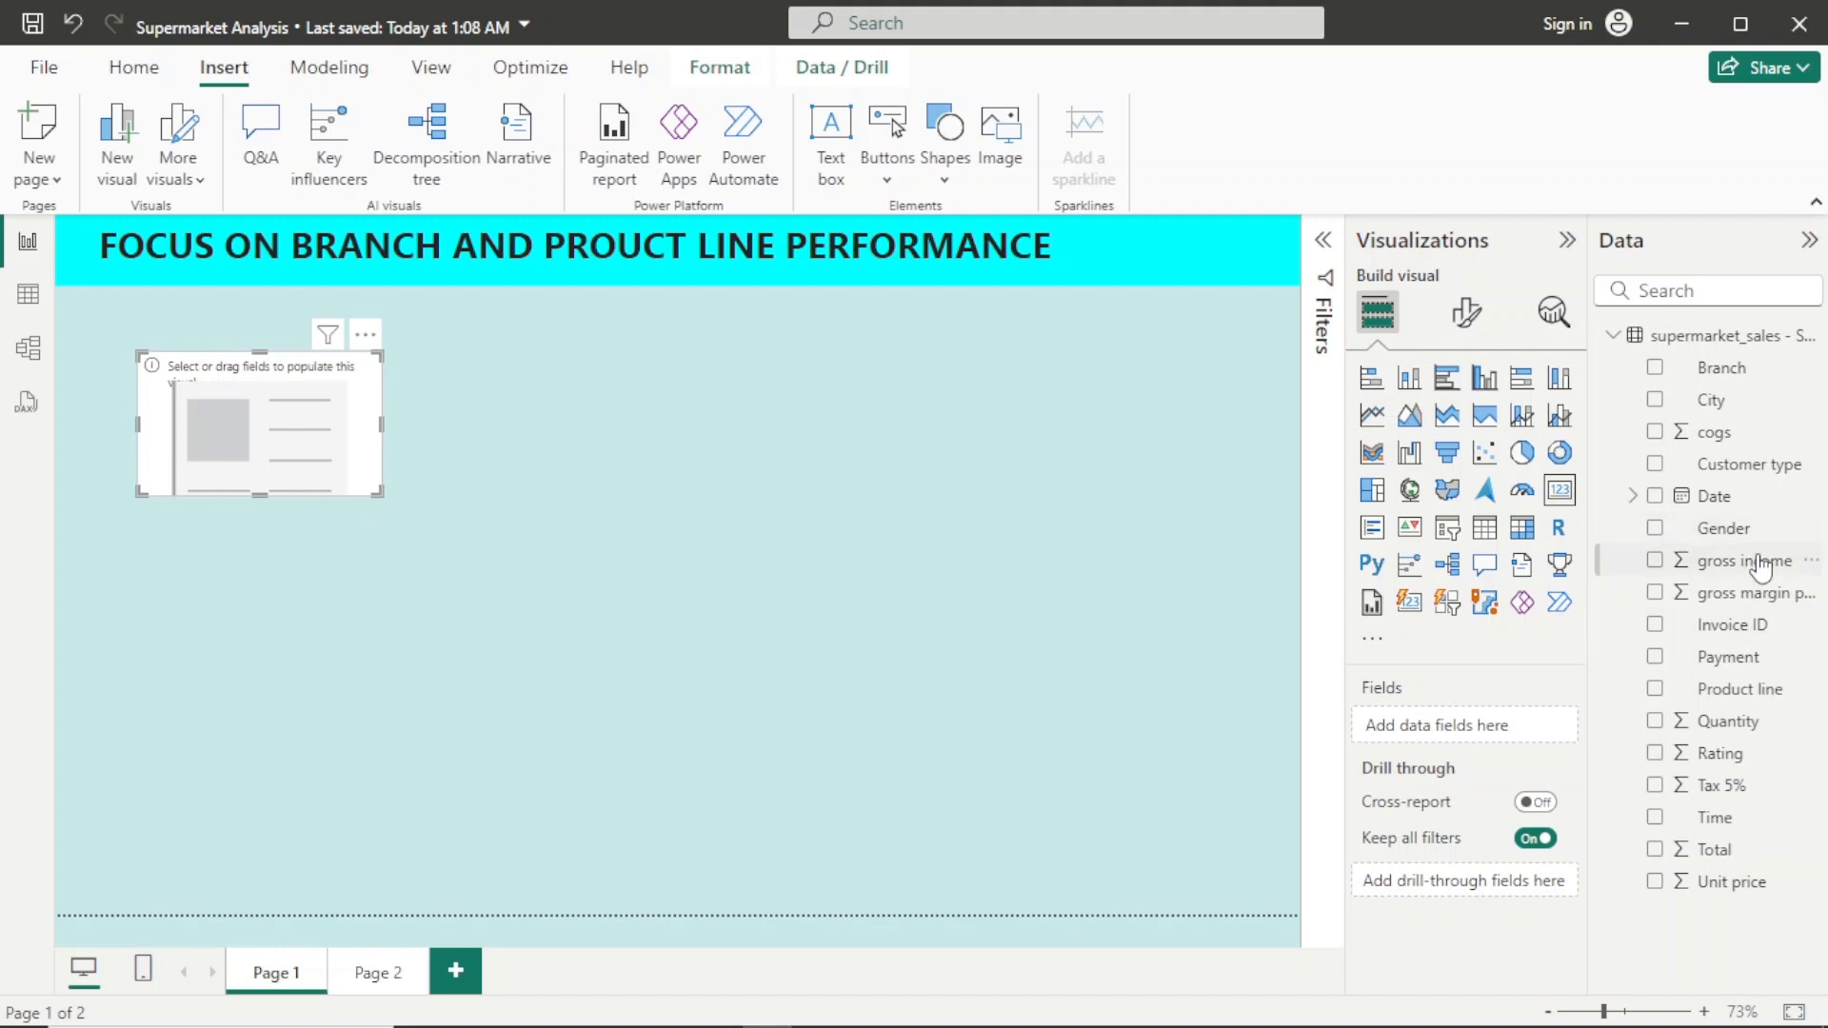
{"action": "left_click_drag", "start_coordinate": [1760, 569], "coordinate": [1480, 728]}
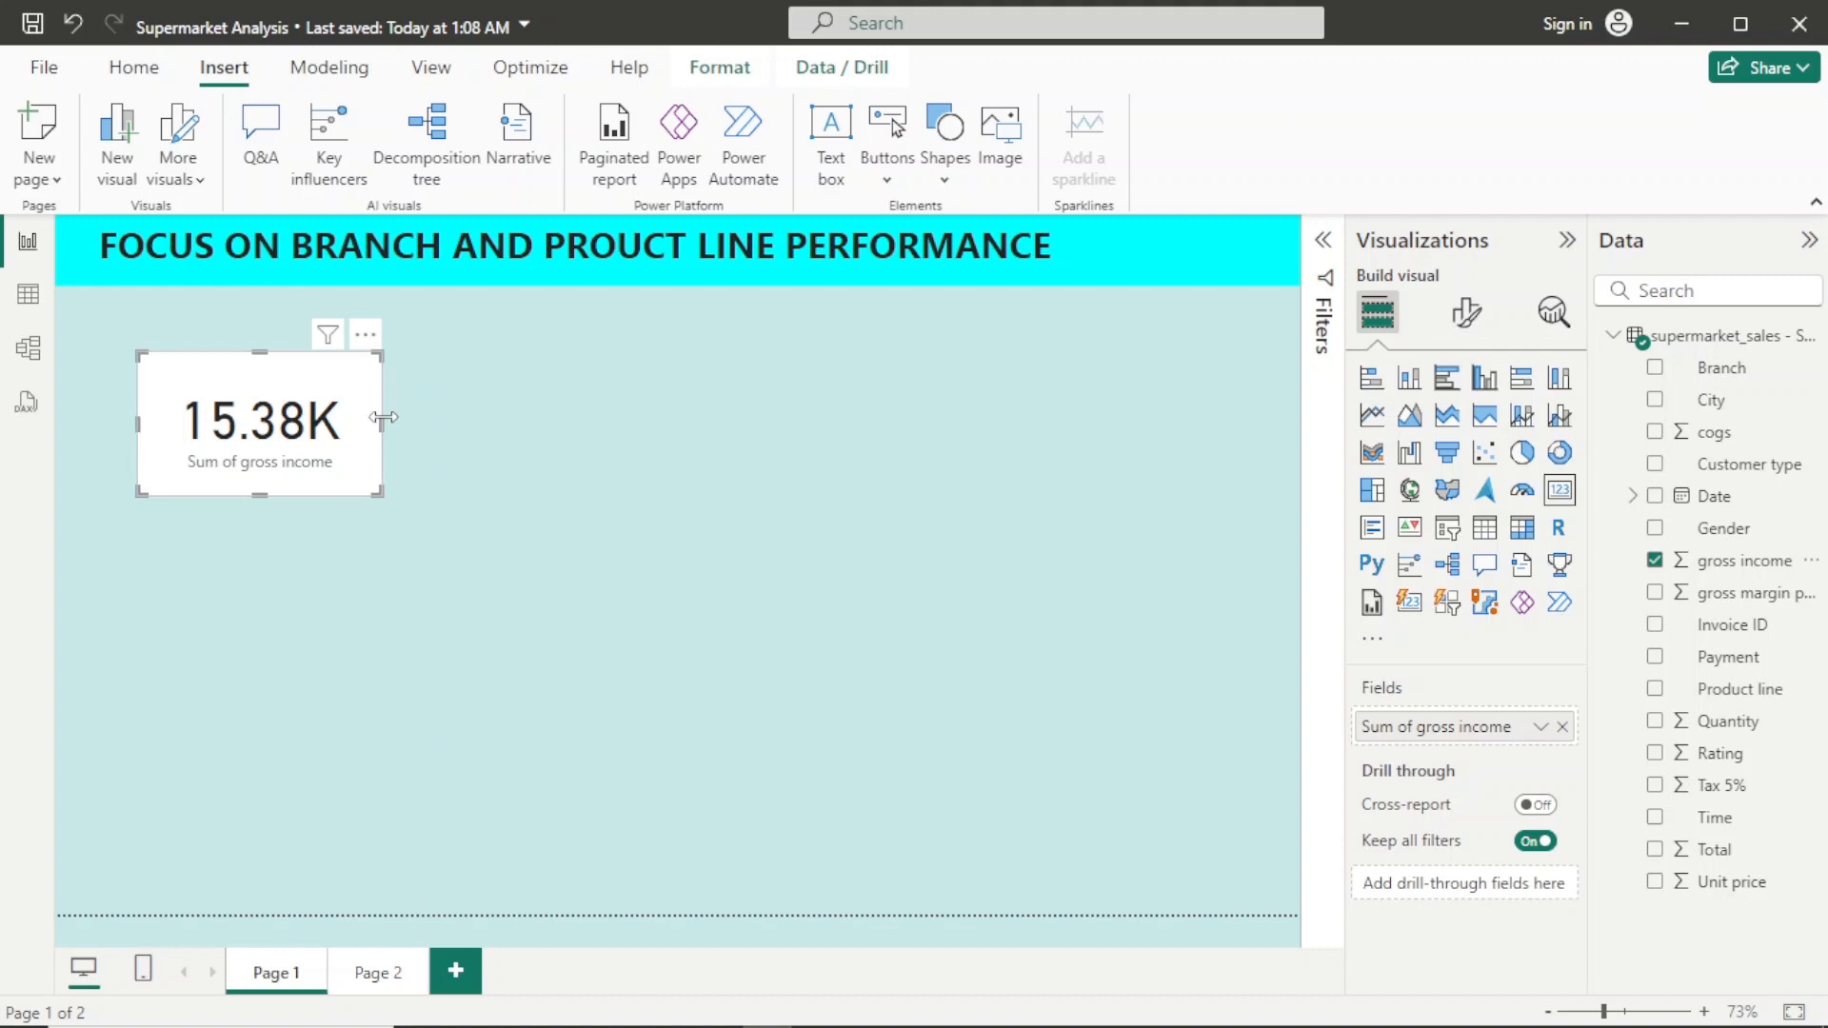
{"action": "left_click_drag", "start_coordinate": [384, 417], "coordinate": [356, 415]}
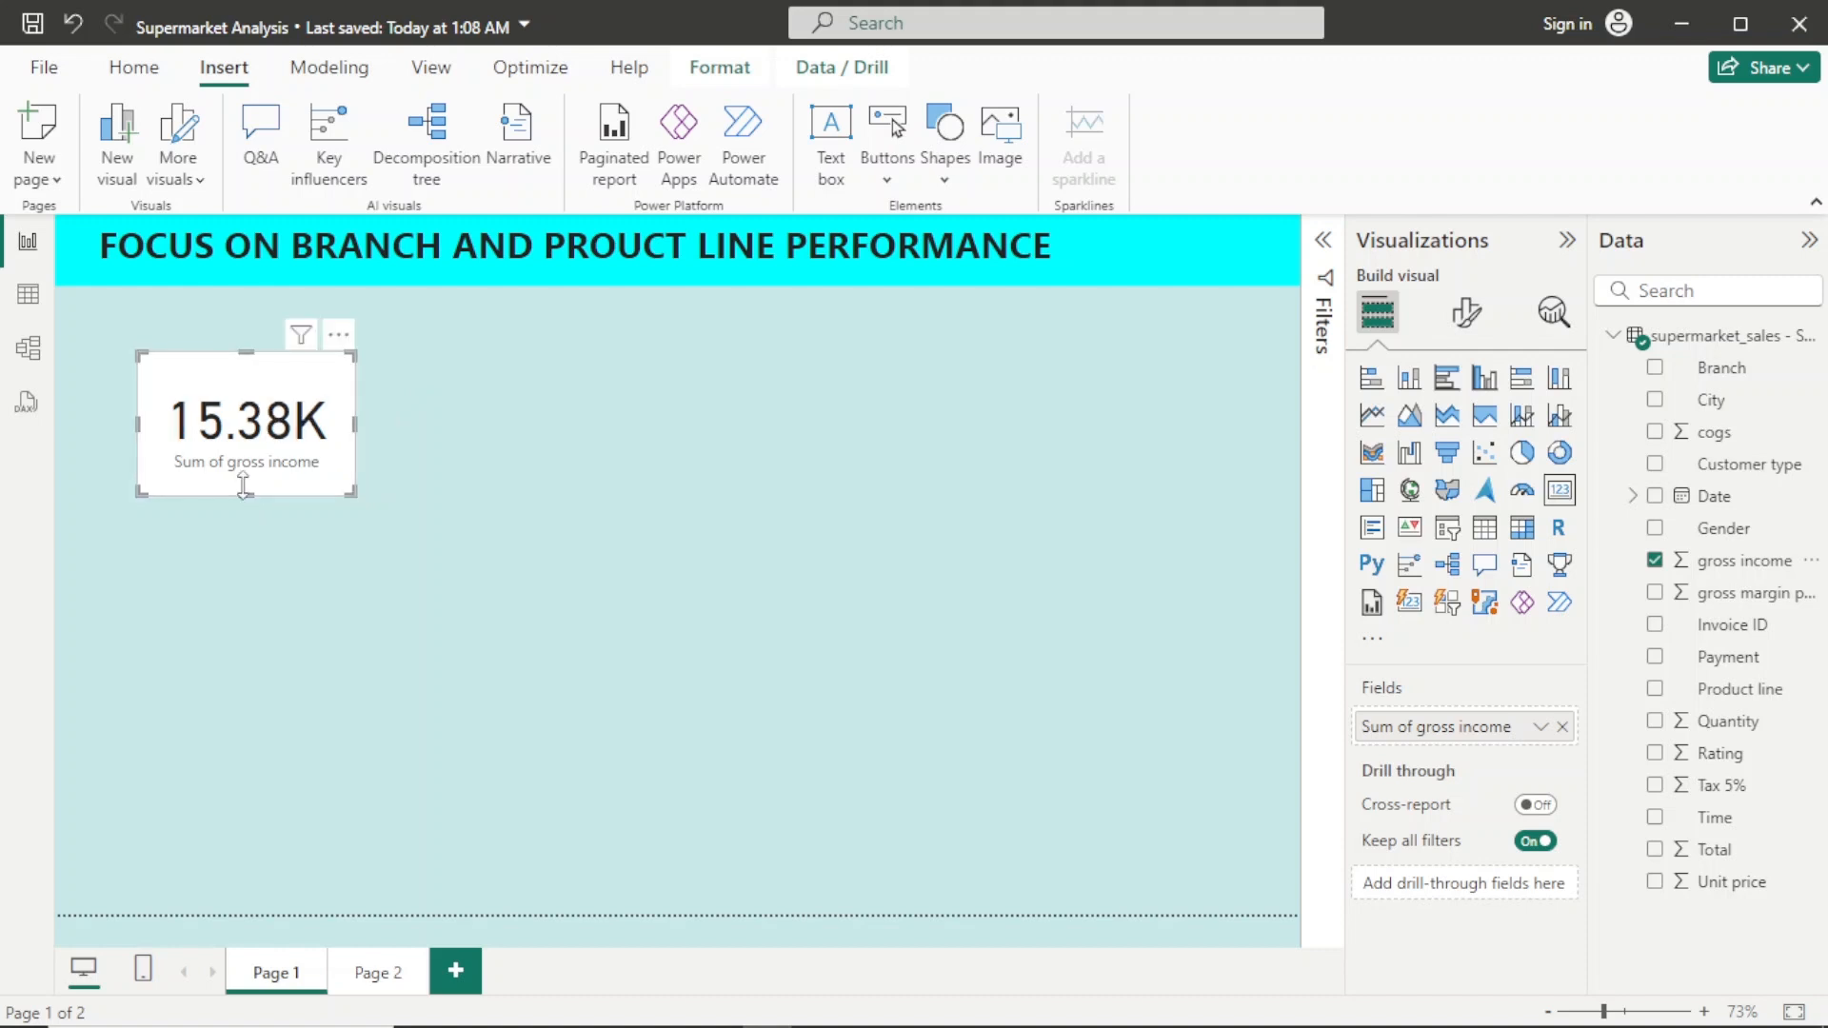
{"action": "mouse_move", "coordinate": [244, 489]}
{"action": "left_mouse_down"}
{"action": "mouse_move", "coordinate": [242, 438]}
{"action": "mouse_move", "coordinate": [243, 454]}
{"action": "left_mouse_up"}
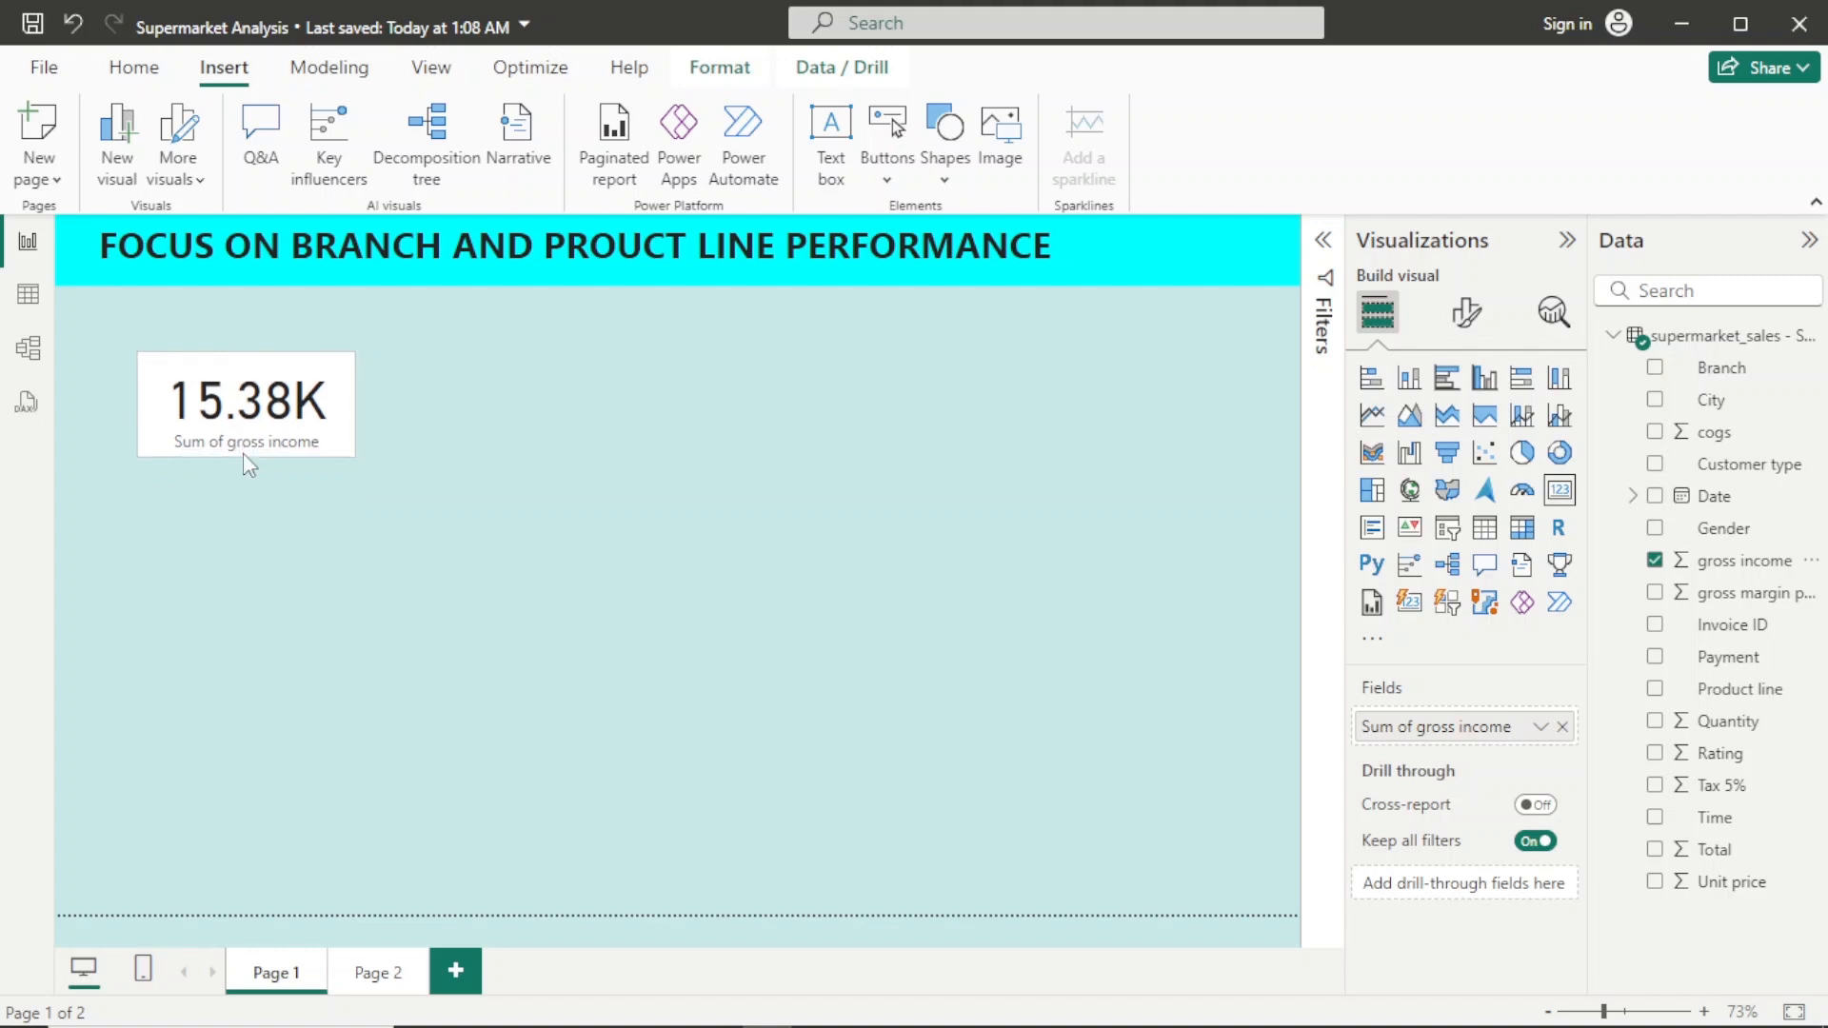
Step: Turn off the category label on the gross income card
{"action": "left_click", "coordinate": [1462, 323]}
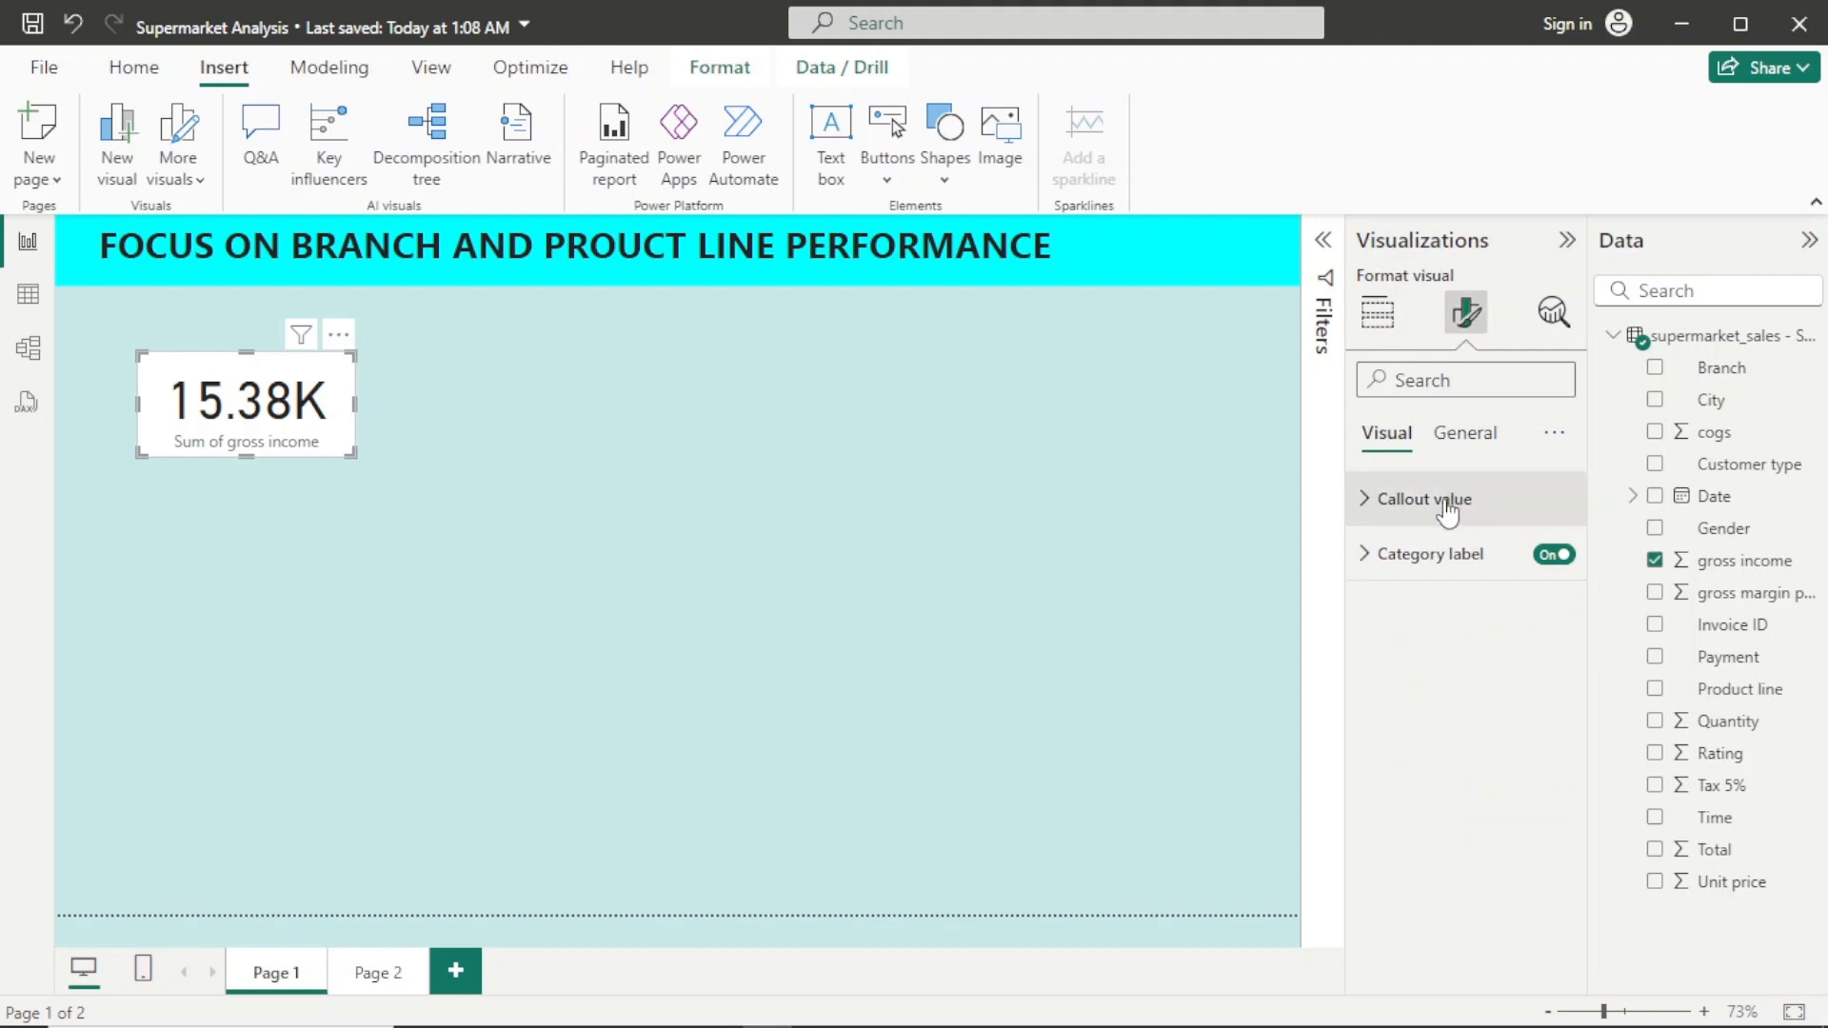
{"action": "left_click", "coordinate": [1546, 560]}
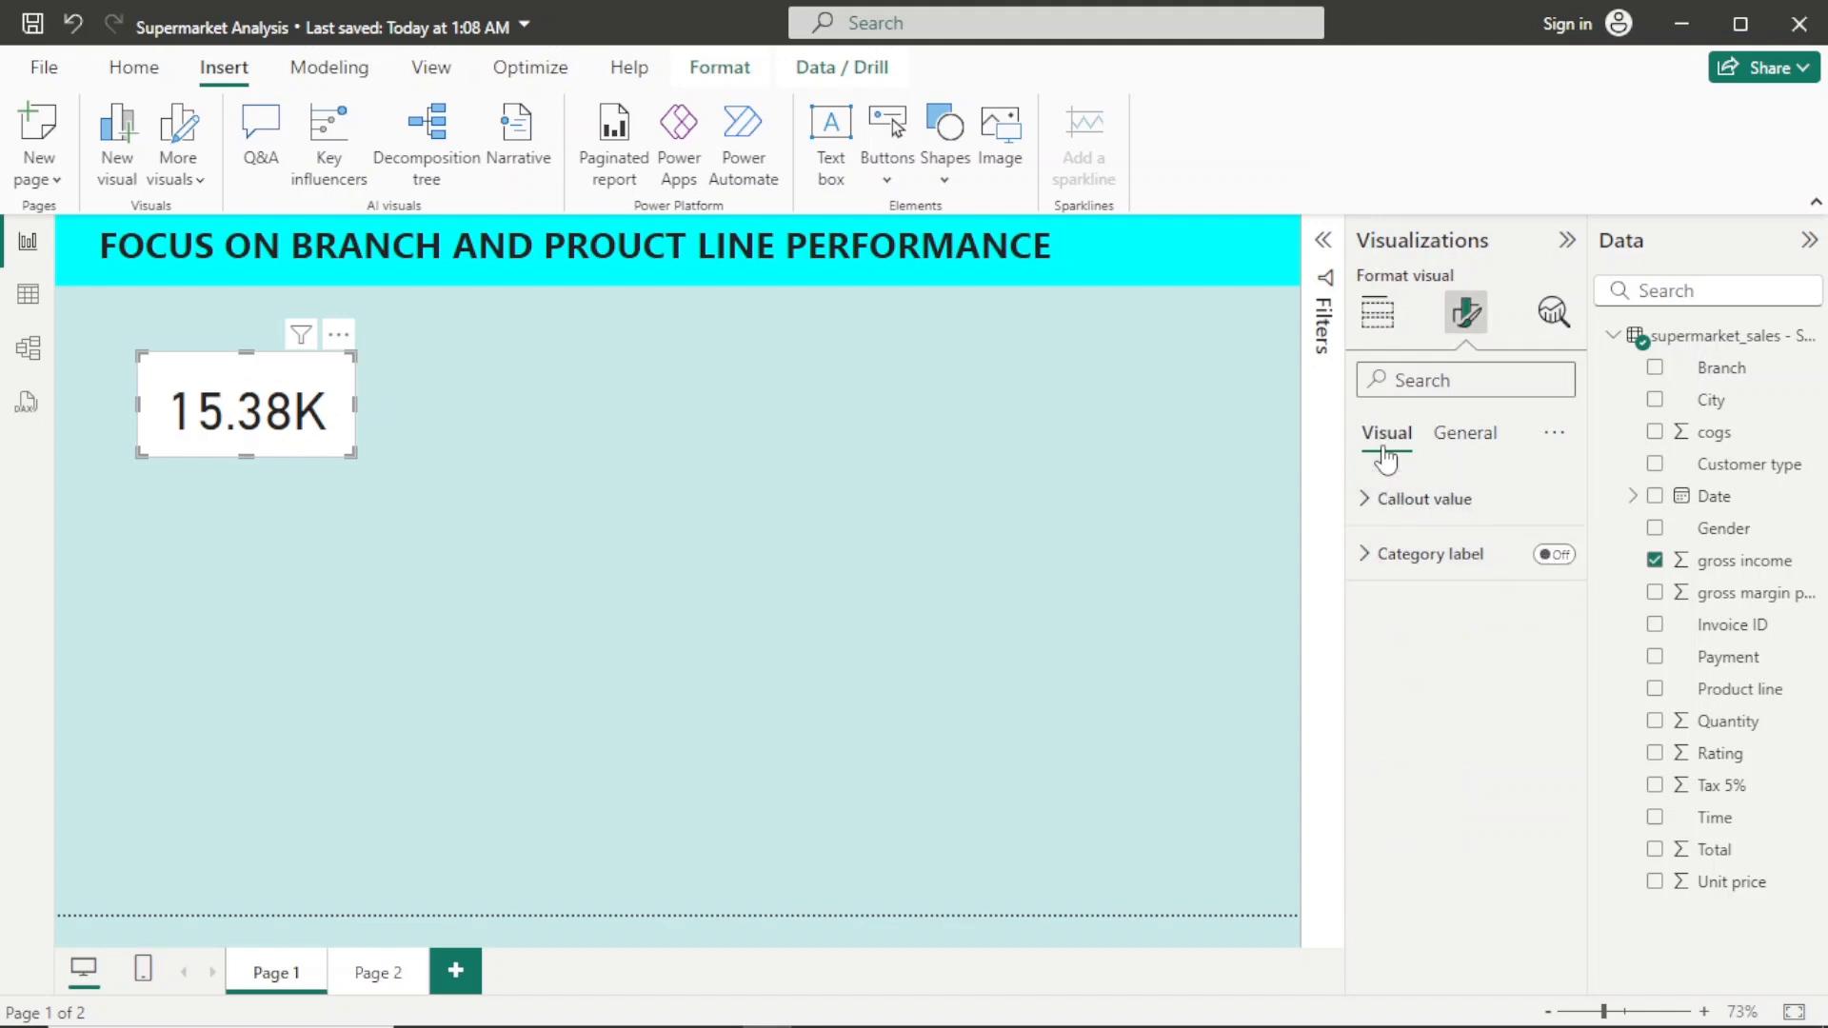
{"action": "left_click", "coordinate": [1430, 560]}
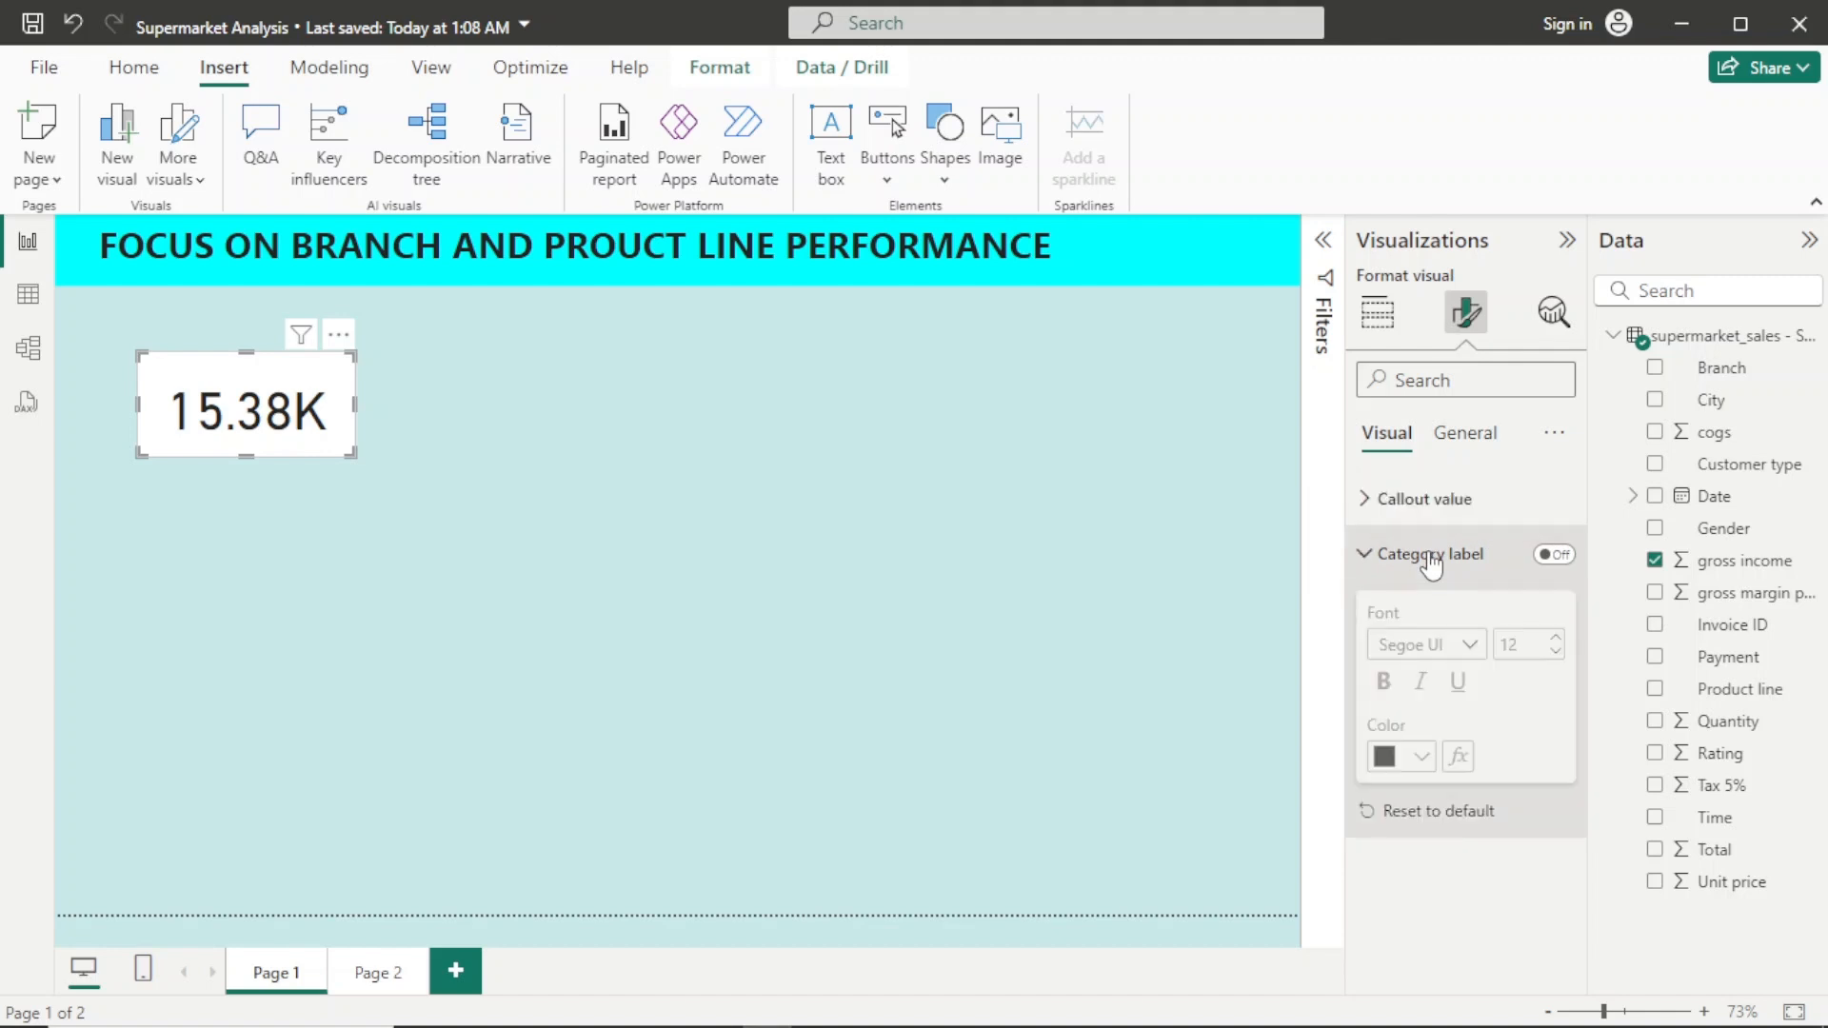
{"action": "left_click", "coordinate": [1430, 560]}
{"action": "left_click", "coordinate": [1430, 559]}
Step: Set the gross income card's callout value font to Segoe UI Semibold at size 44
{"action": "left_click", "coordinate": [1438, 502]}
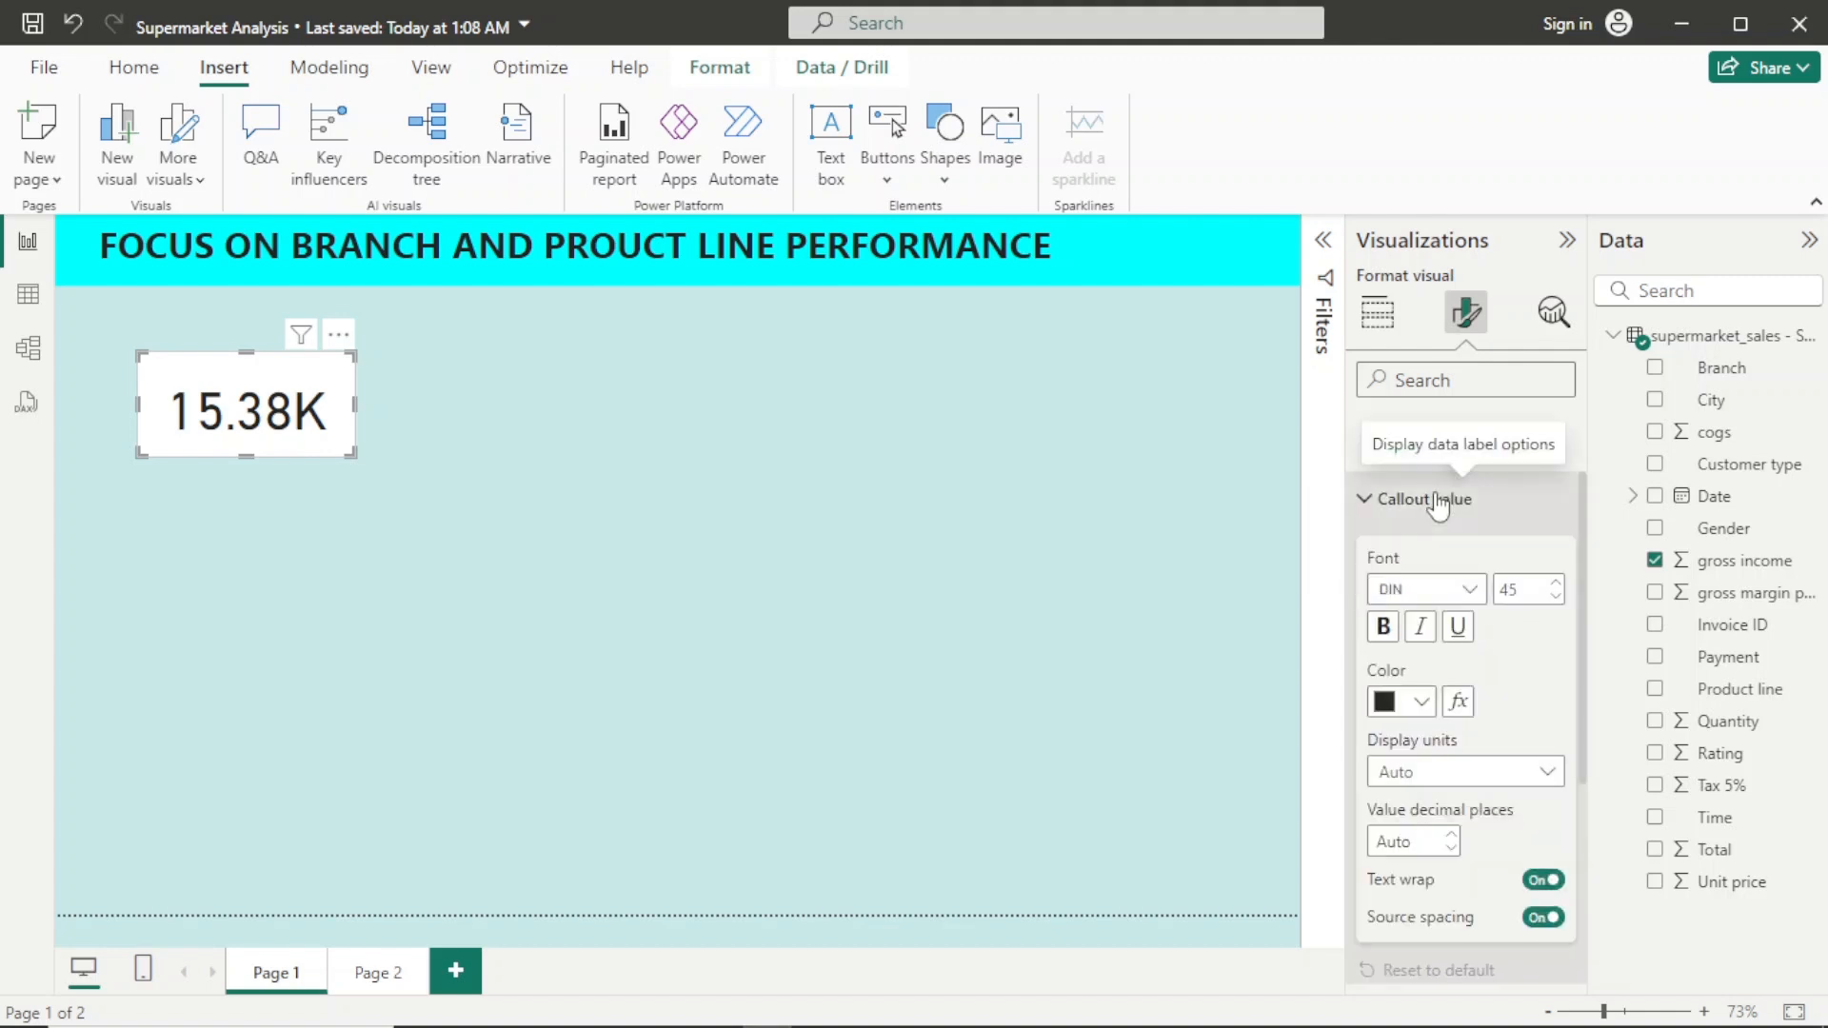
{"action": "left_click", "coordinate": [1471, 597]}
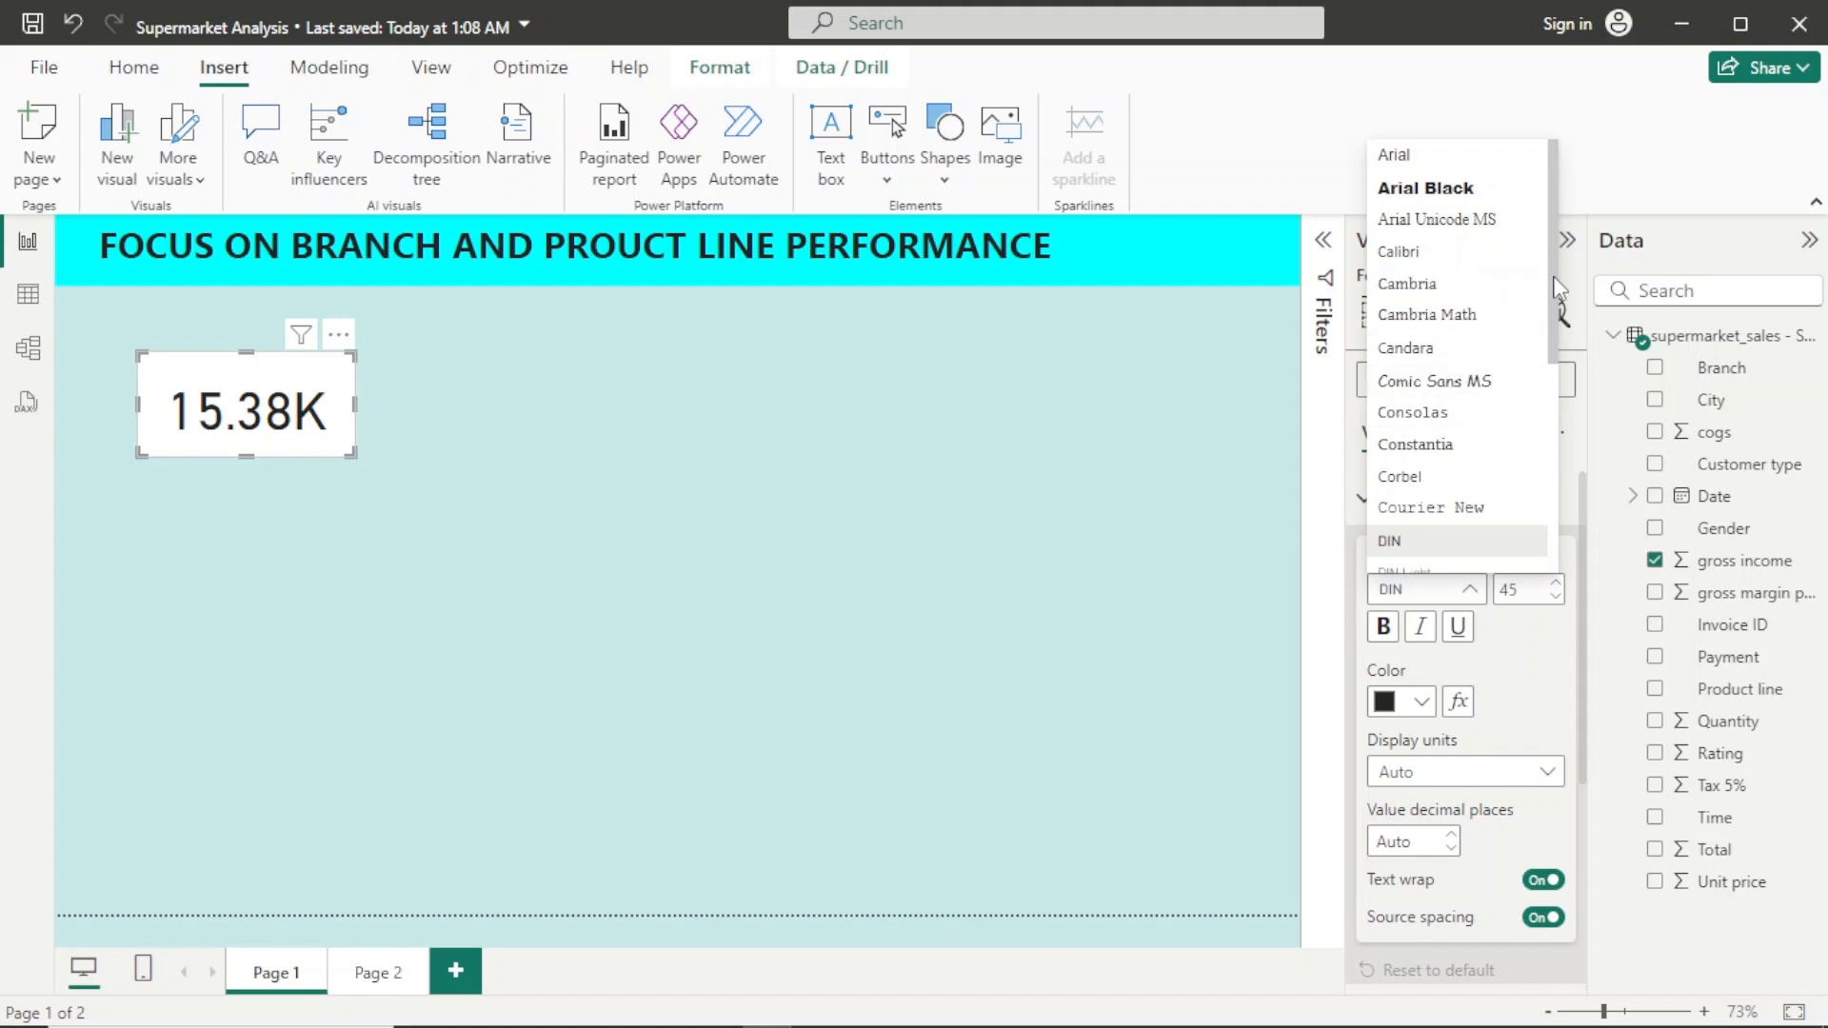
{"action": "left_click_drag", "start_coordinate": [1557, 289], "coordinate": [1559, 462]}
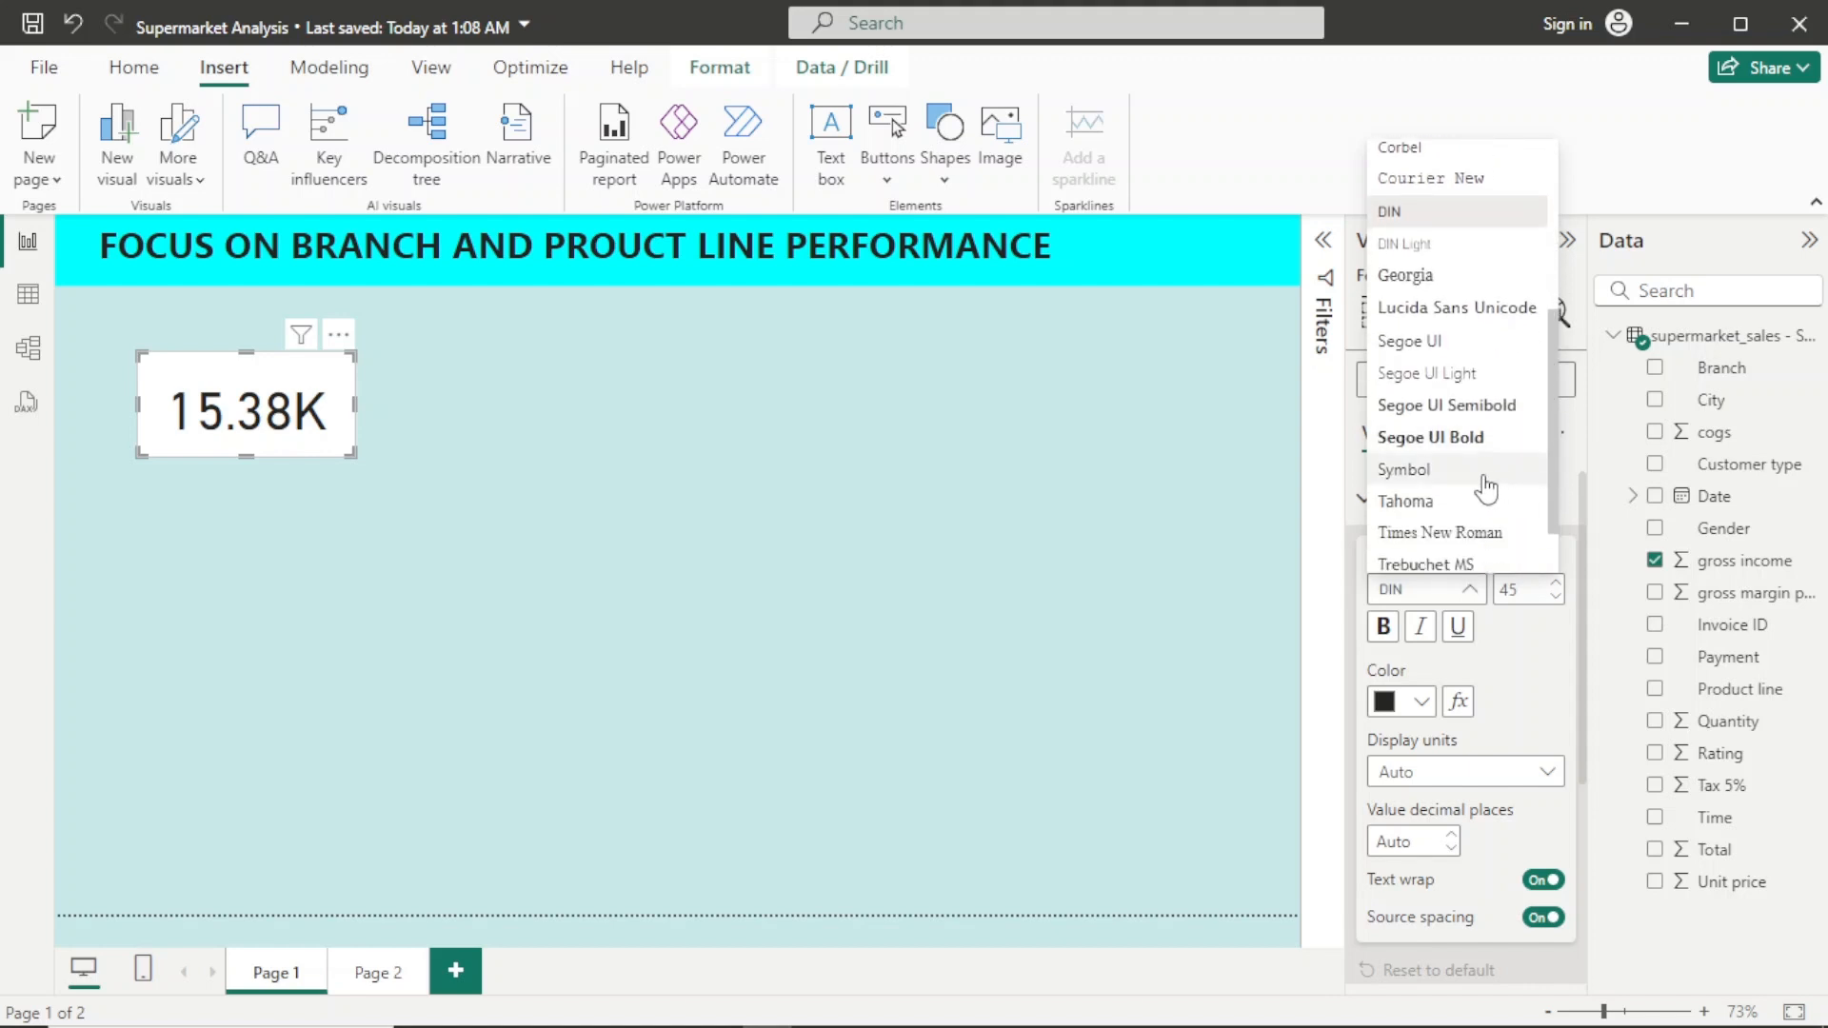
{"action": "left_click", "coordinate": [1481, 409]}
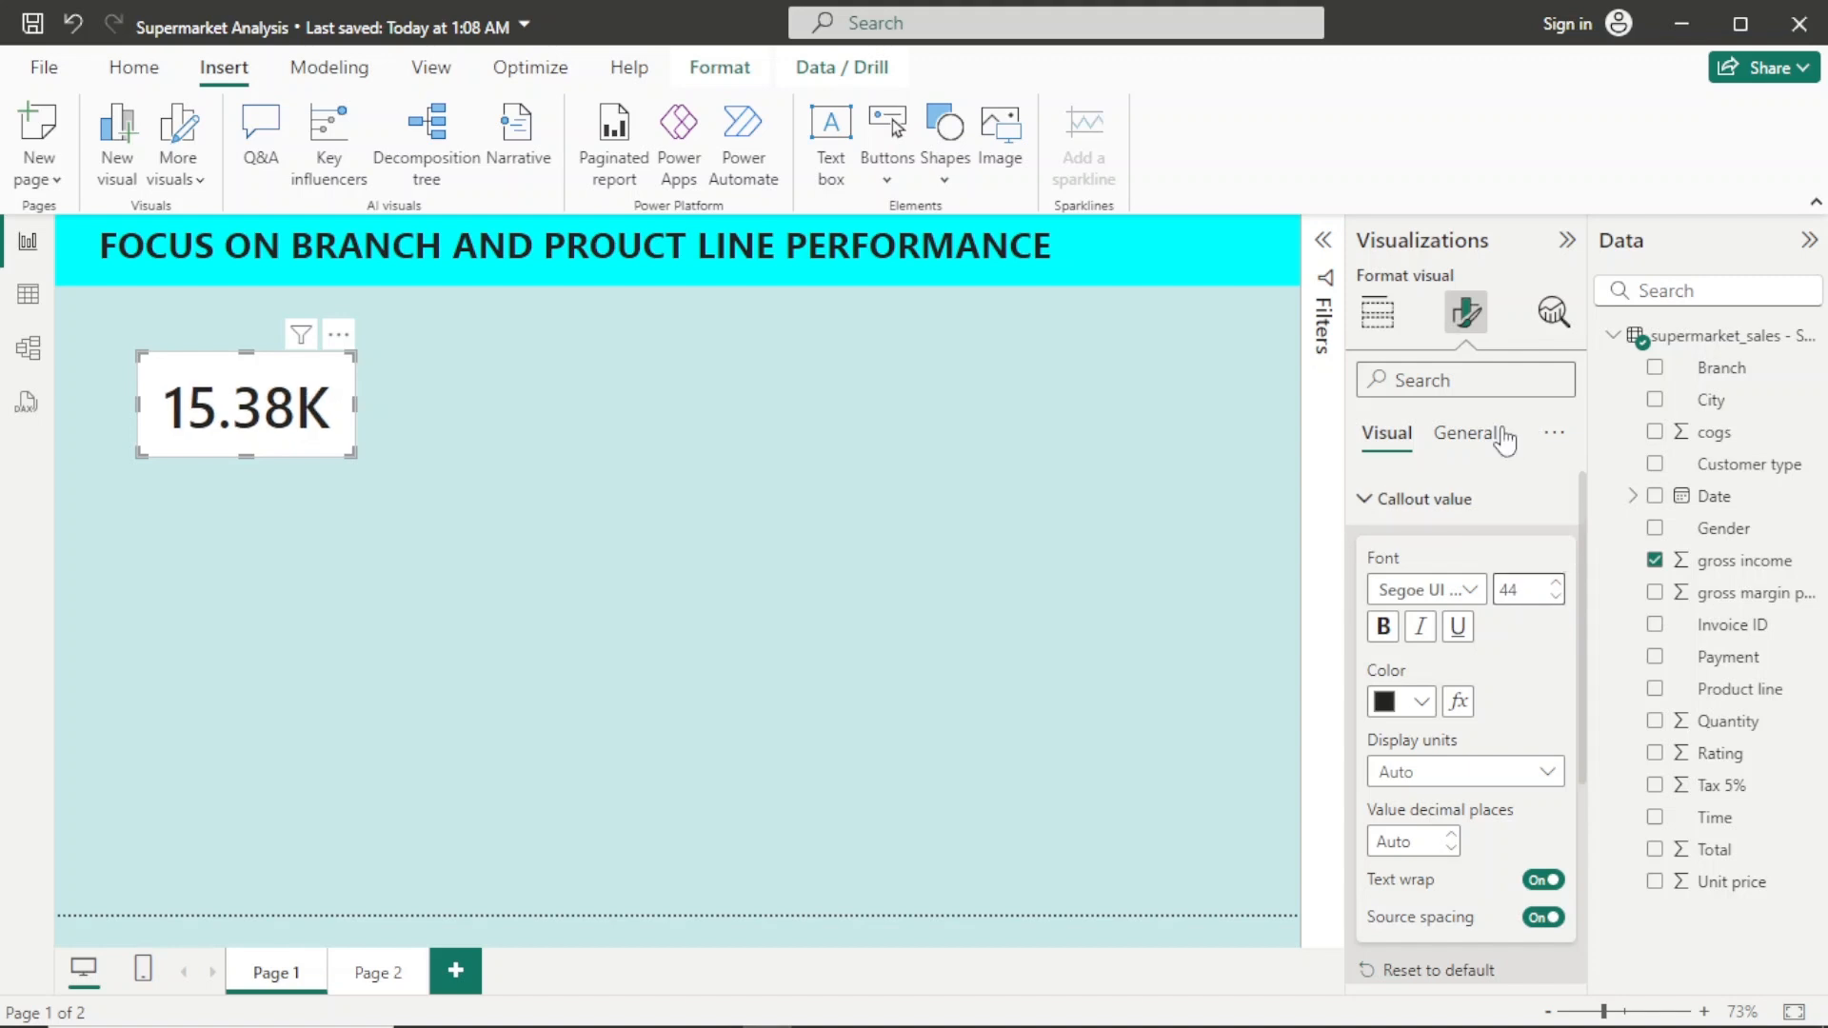
Step: Turn on the title for the gross income card and set its text to "Gross income"
{"action": "left_click", "coordinate": [1471, 433]}
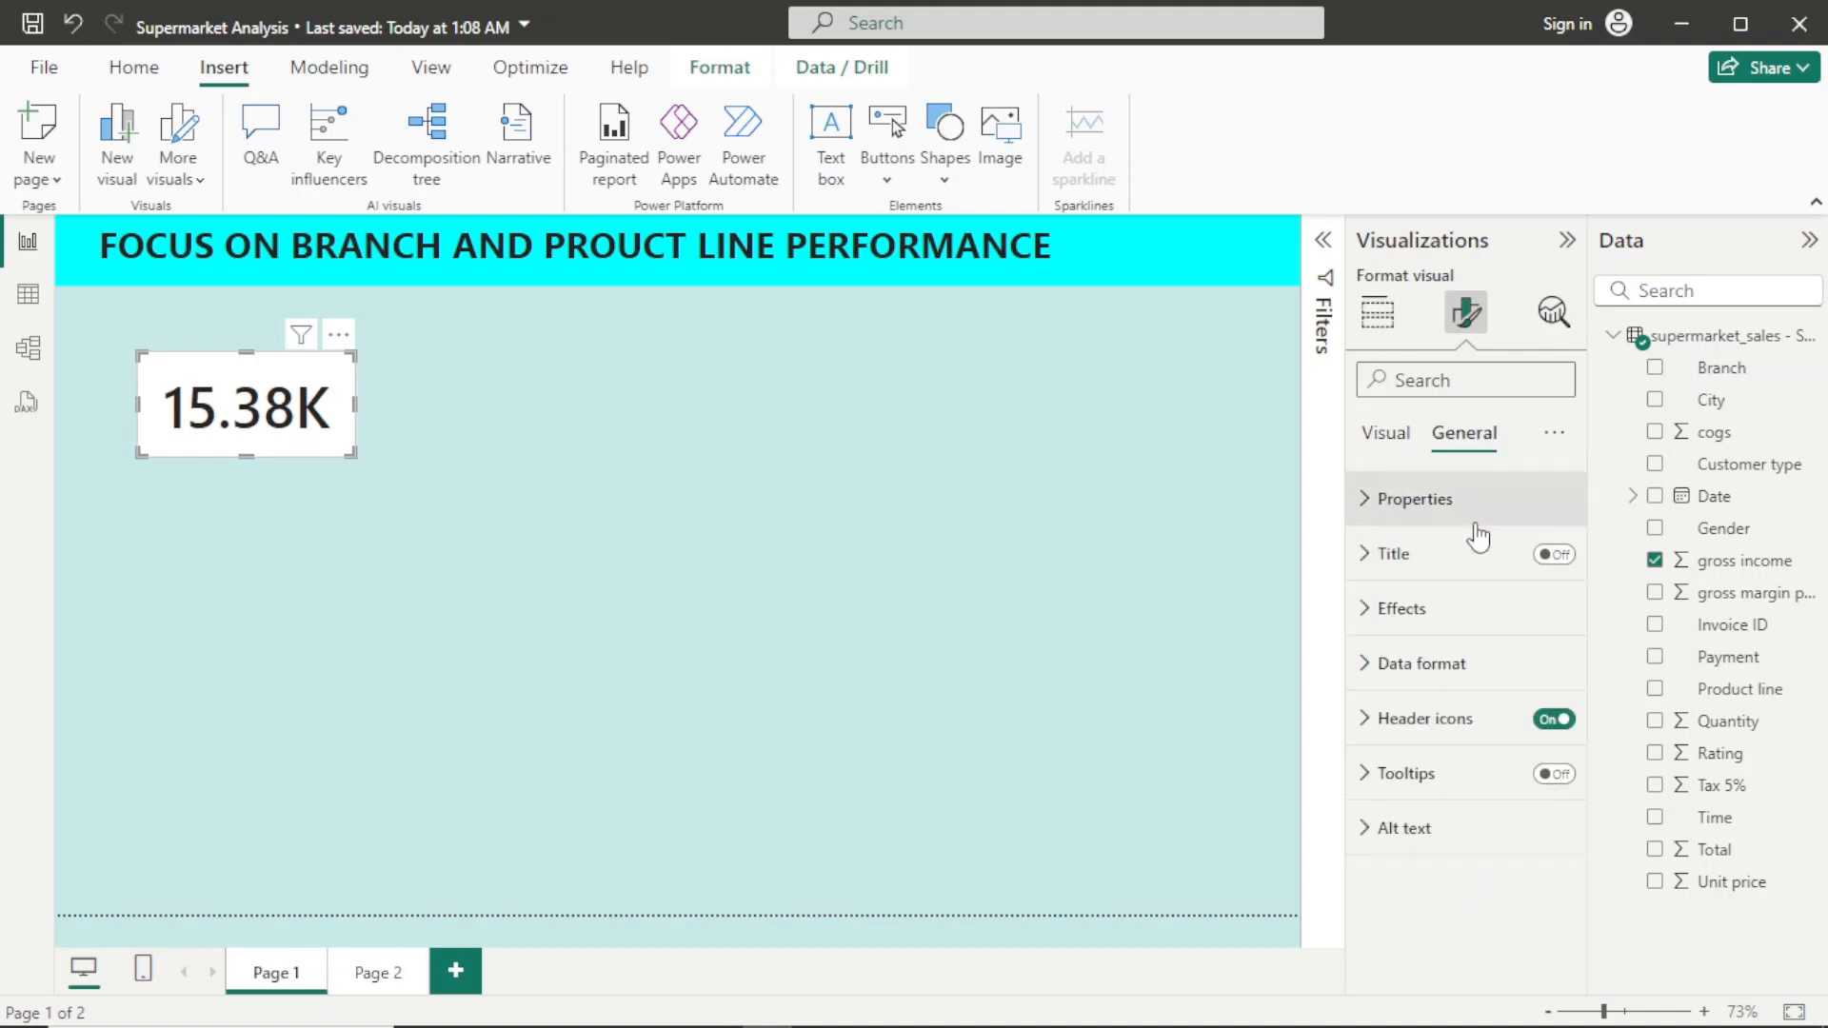
{"action": "left_click", "coordinate": [1461, 556]}
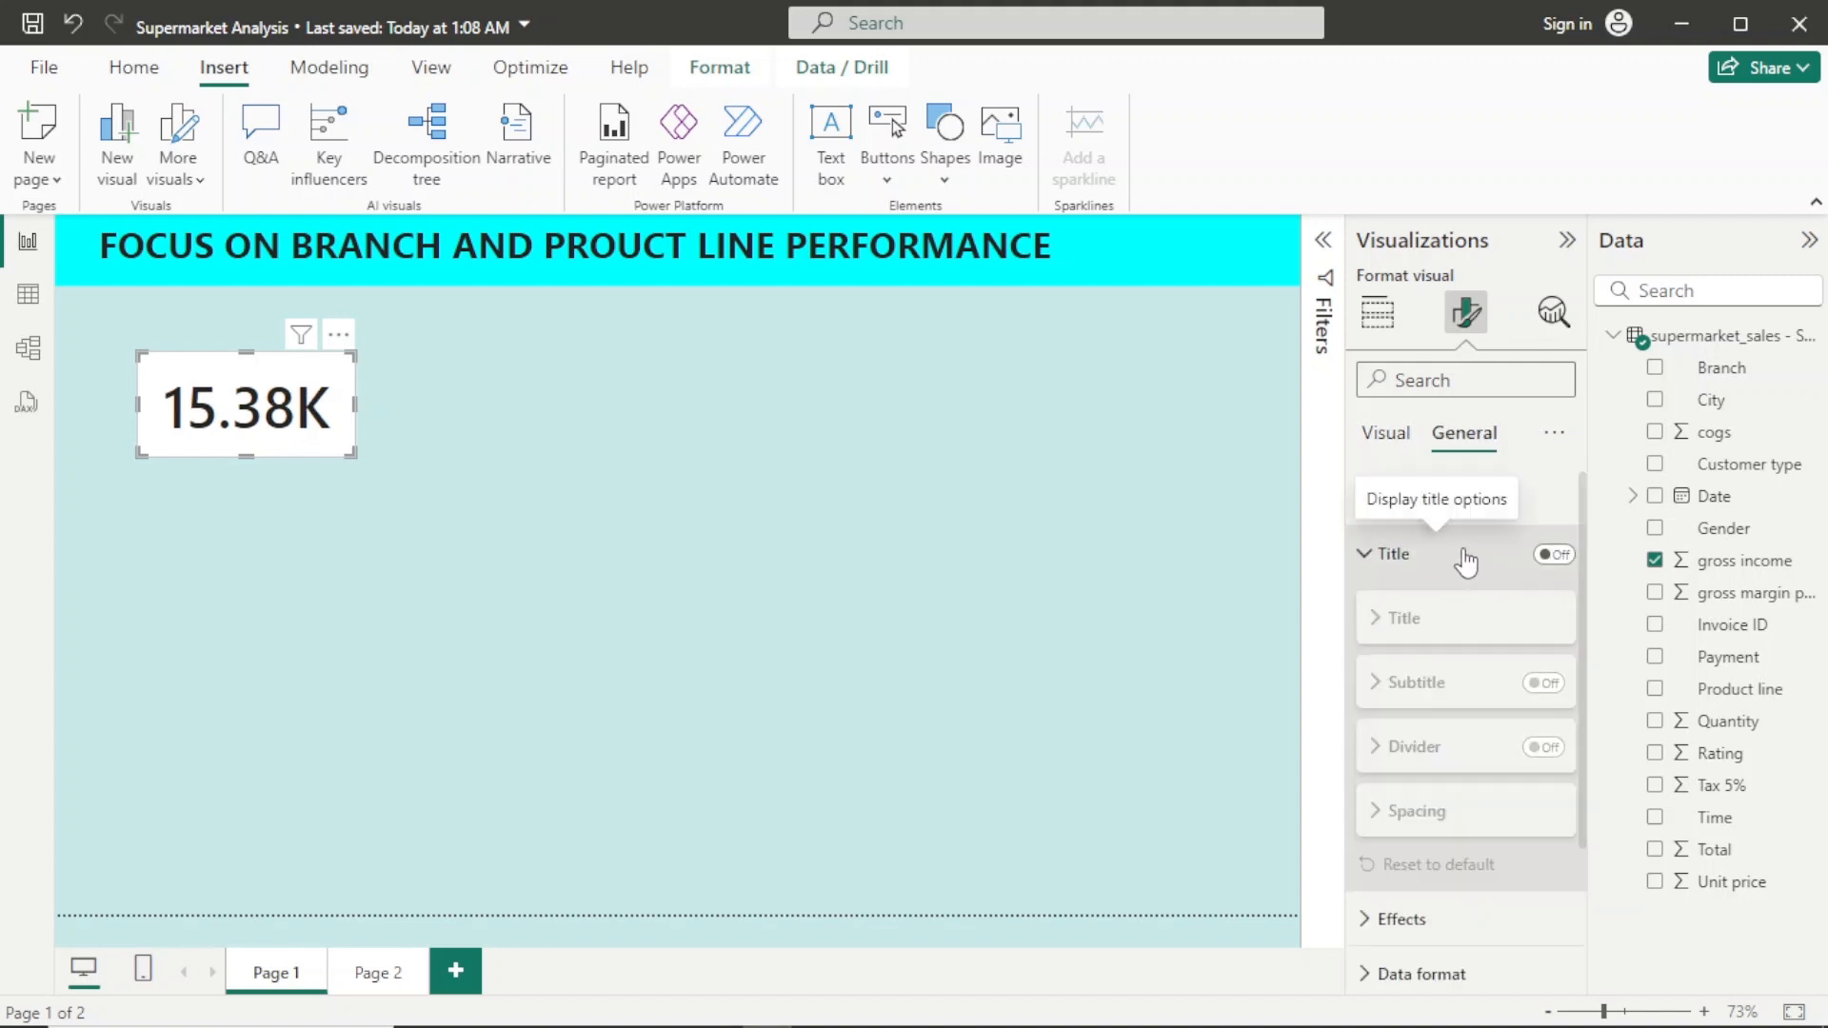
{"action": "left_click", "coordinate": [1555, 555]}
{"action": "left_click", "coordinate": [1440, 690]}
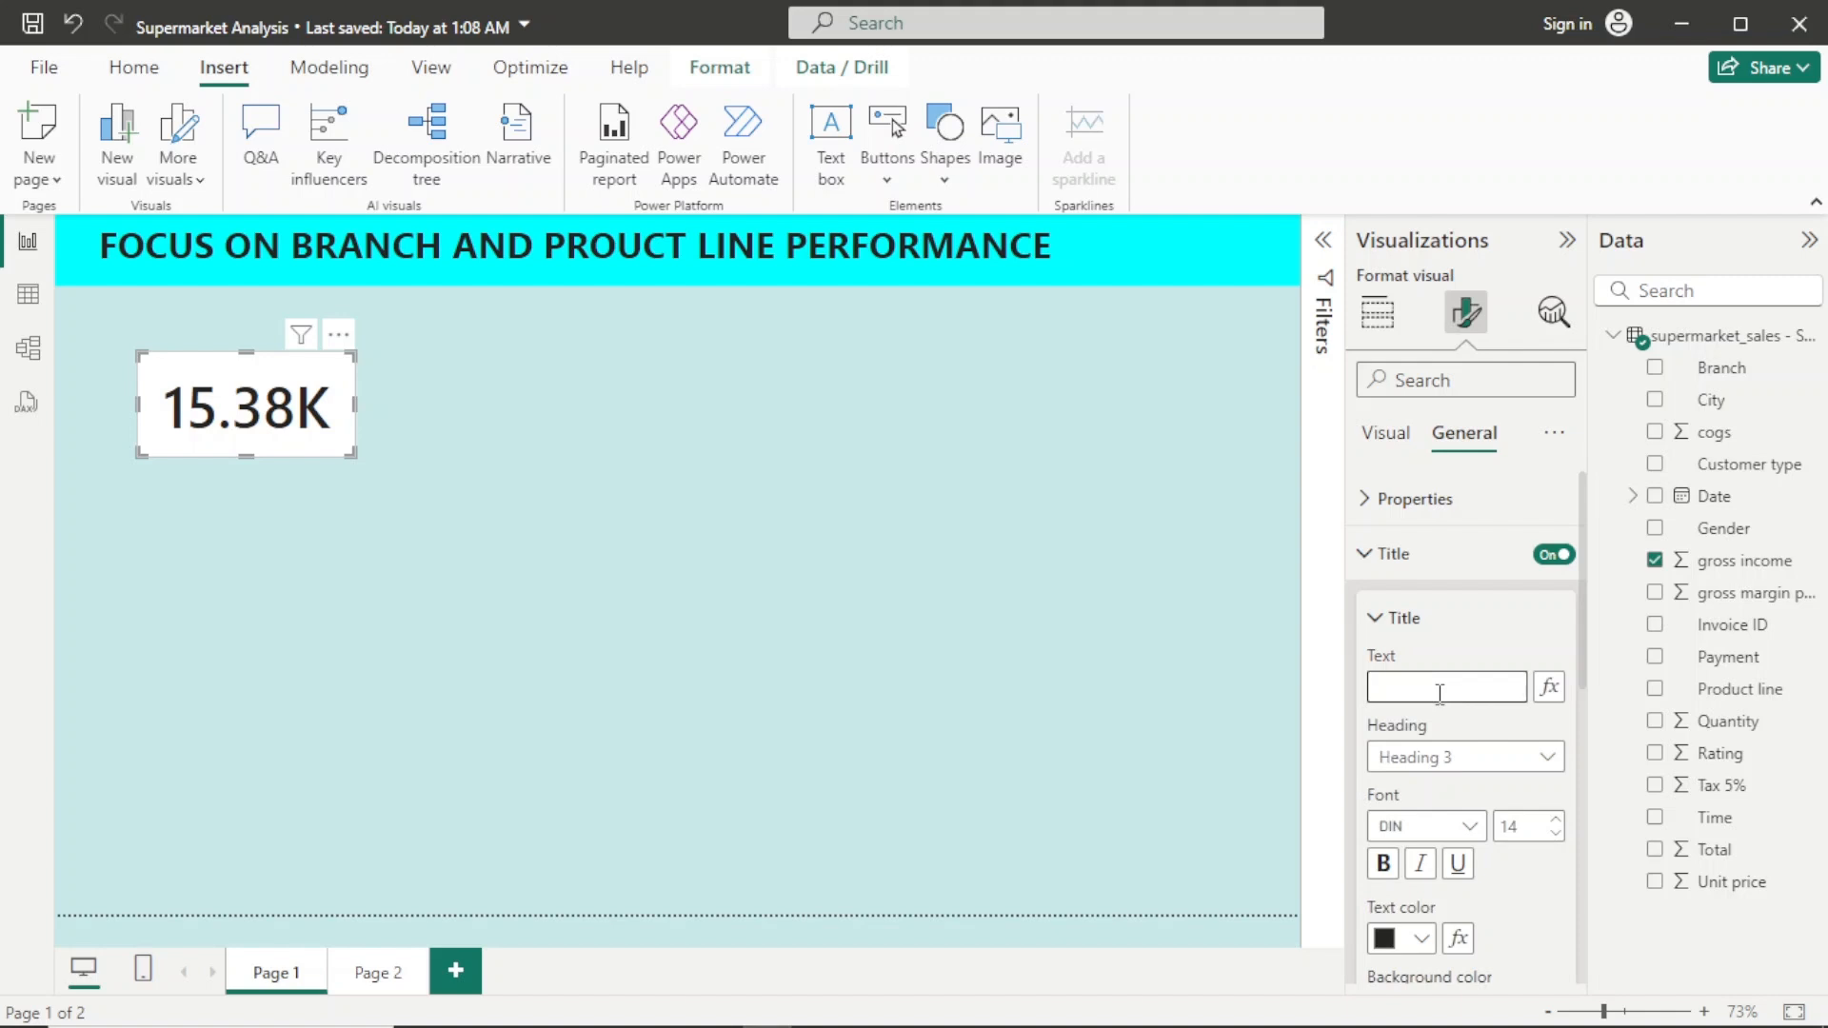
{"action": "type", "text": "g"}
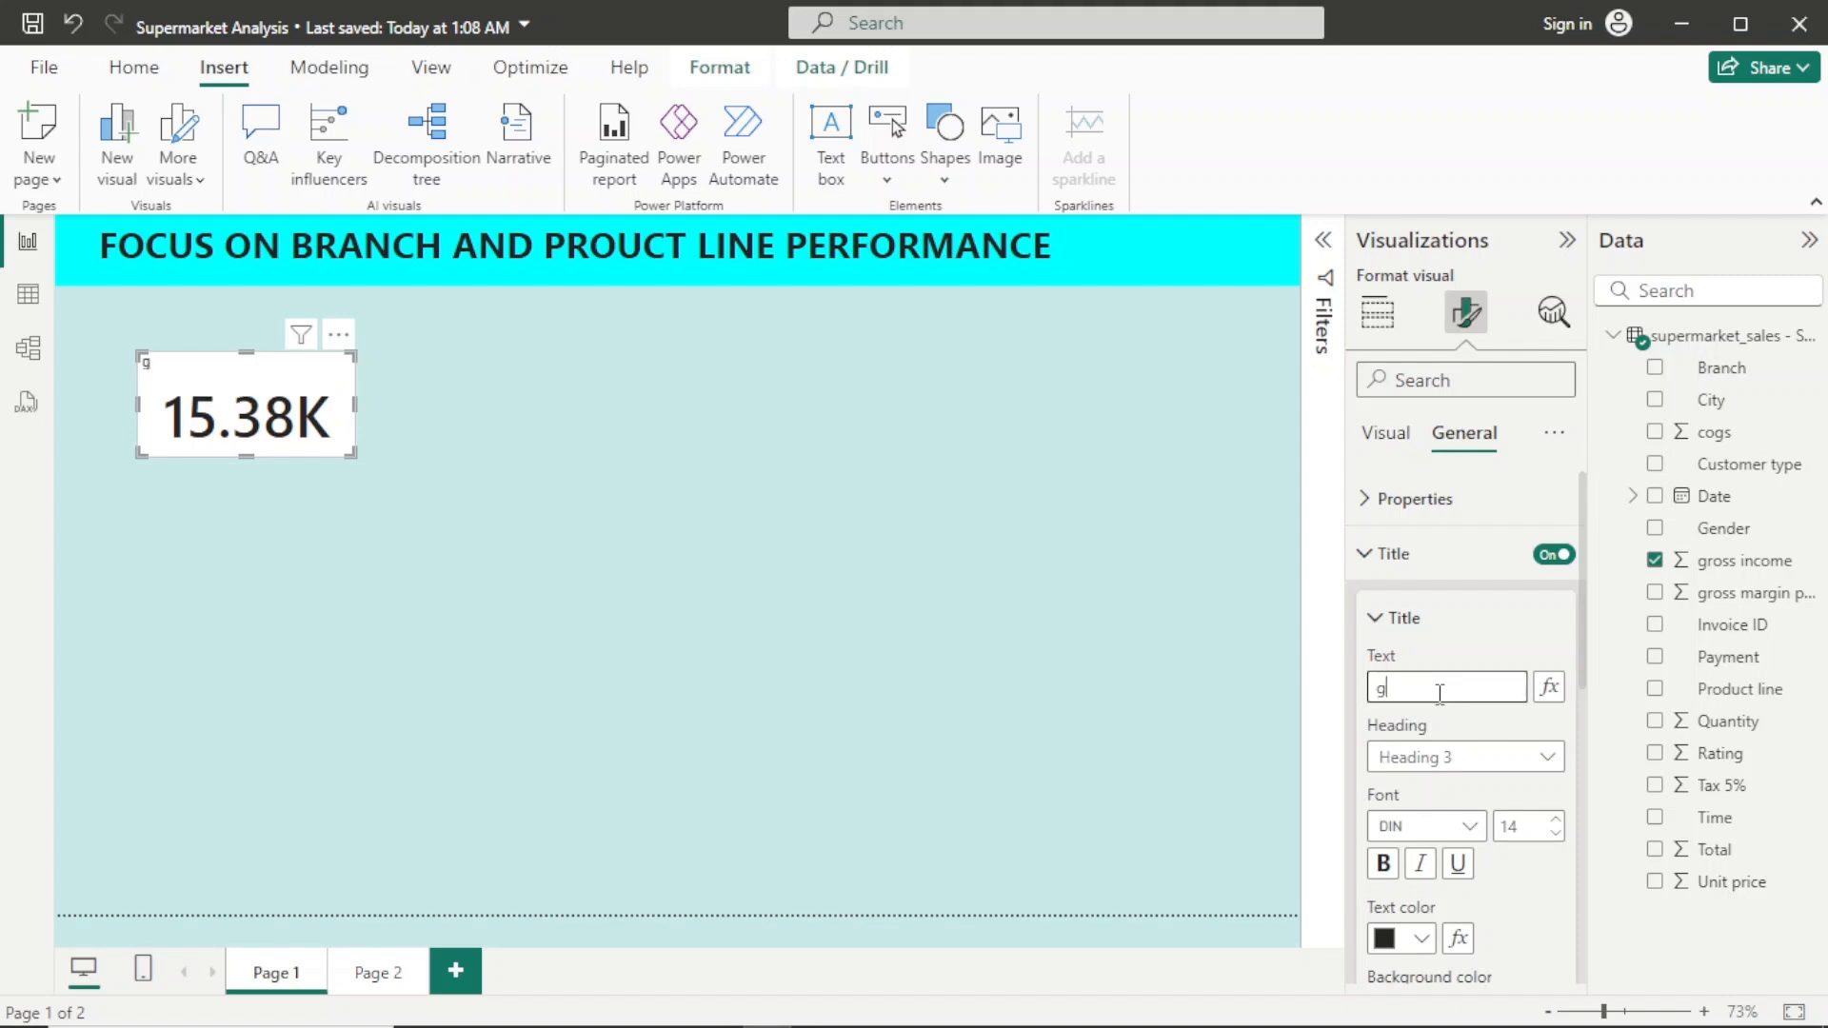
{"action": "key", "text": "BackSpace"}
{"action": "type", "text": "Gross income"}
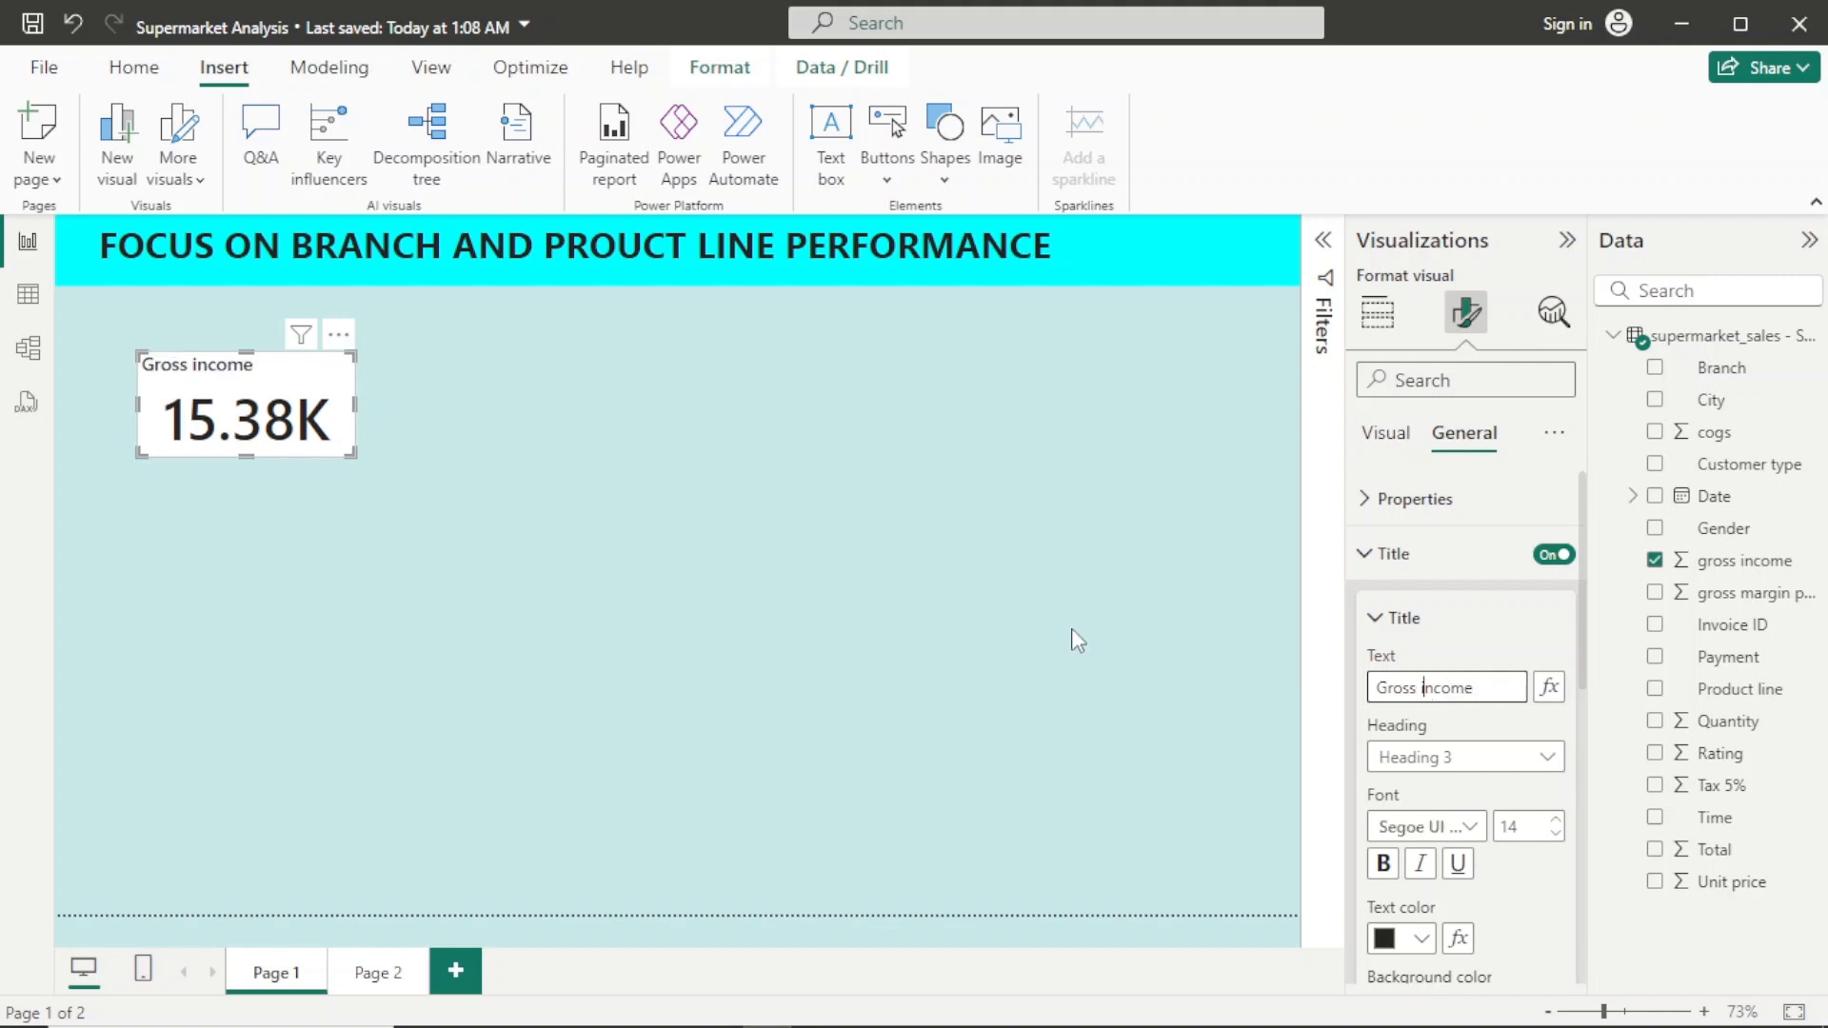
Step: Set the gross income card's background transparency to 100%
{"action": "left_click", "coordinate": [1053, 491]}
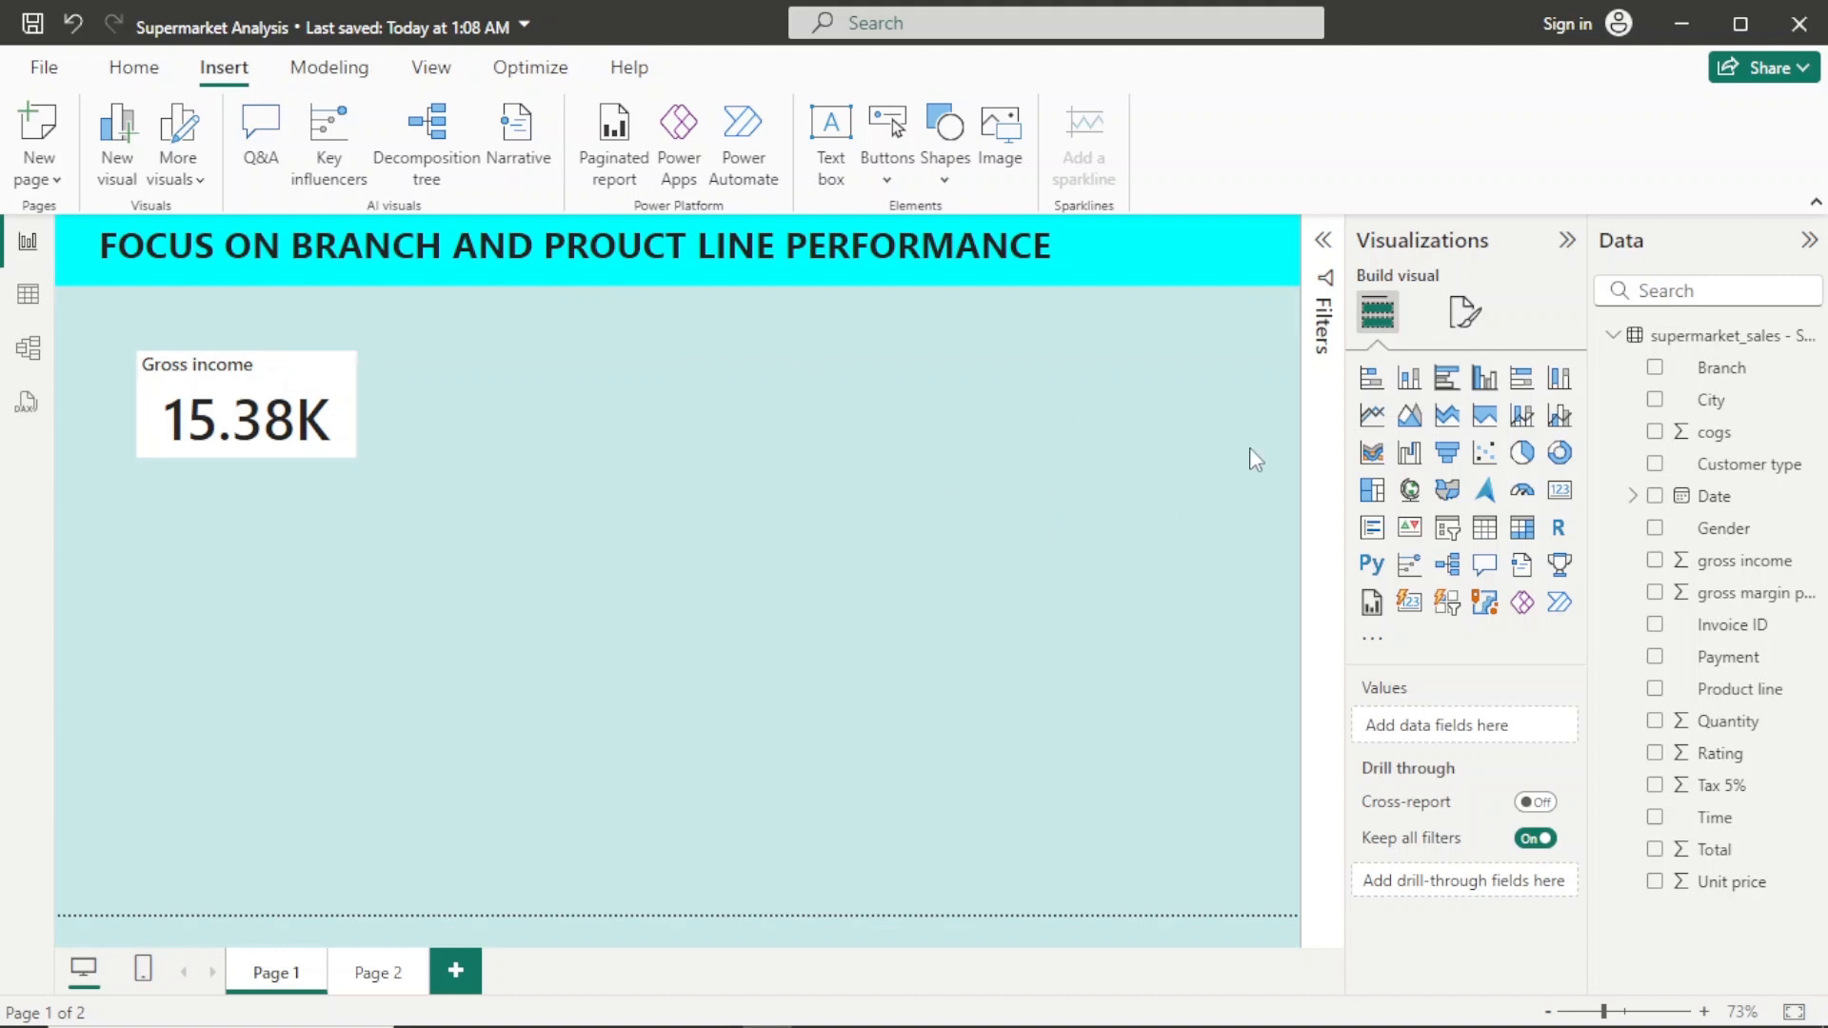
{"action": "left_click", "coordinate": [339, 443]}
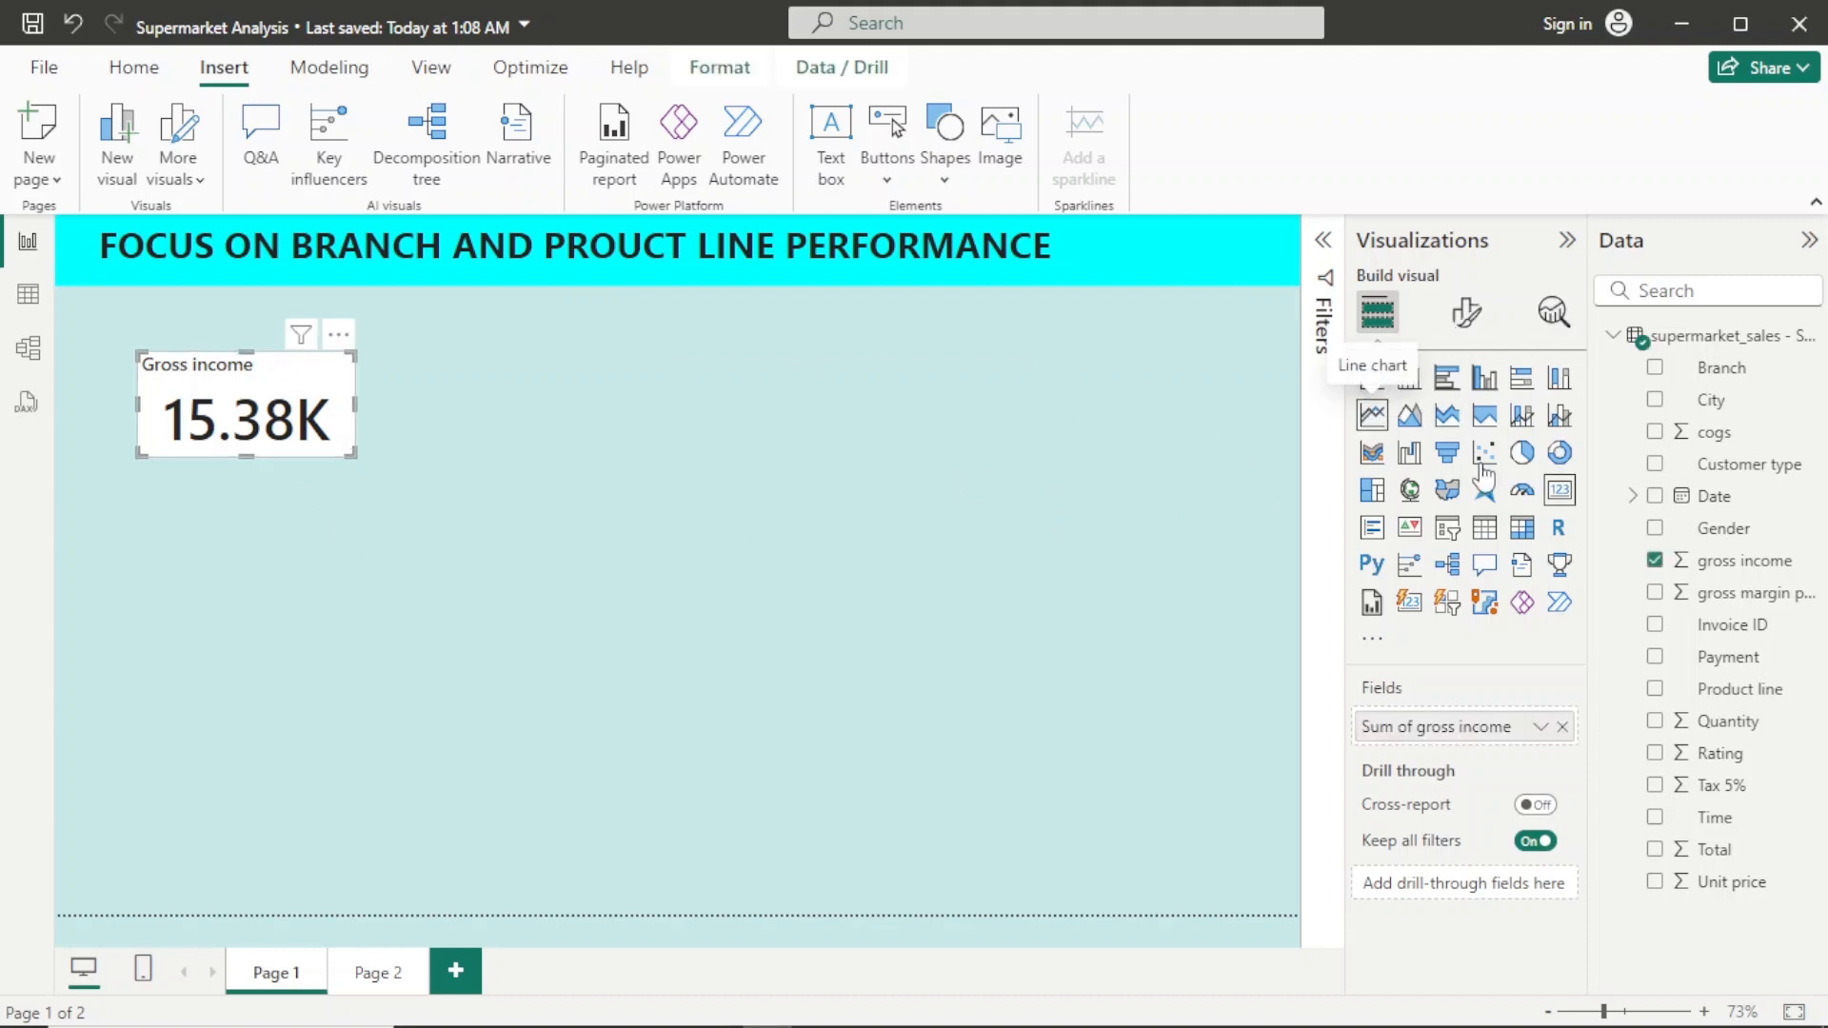
{"action": "left_click", "coordinate": [1465, 329]}
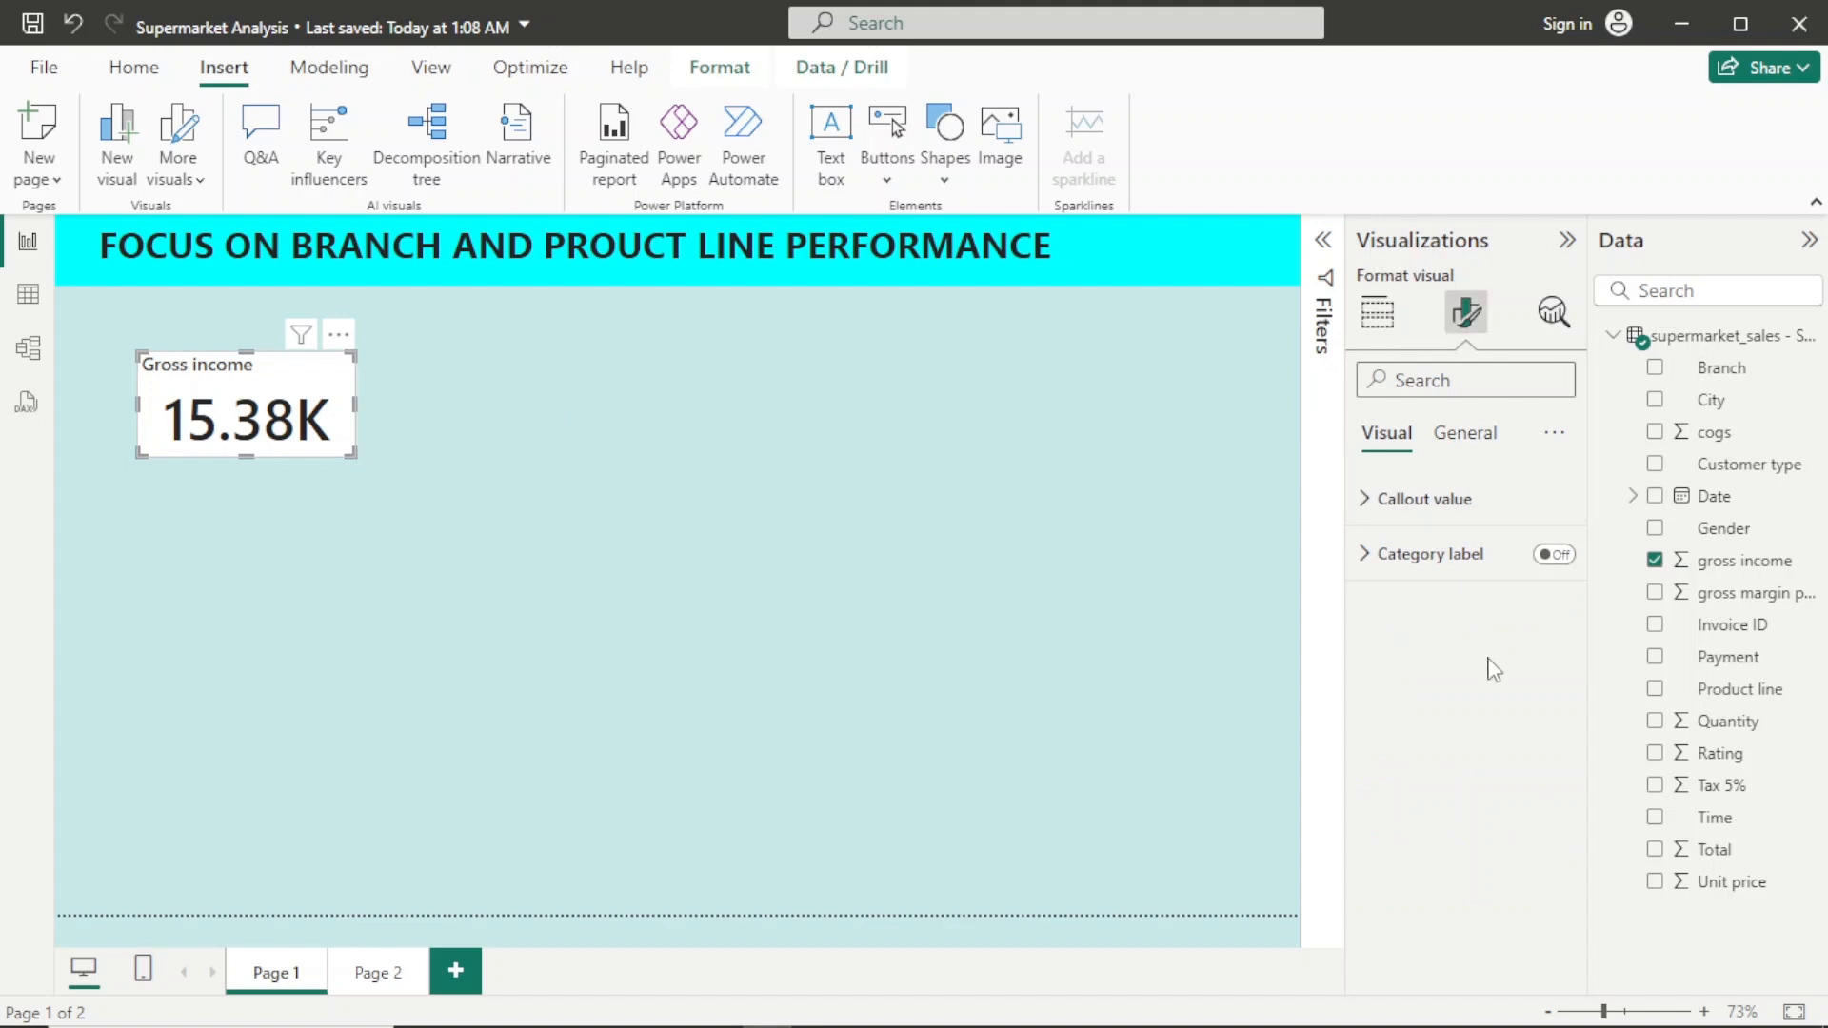
{"action": "left_click", "coordinate": [1469, 433]}
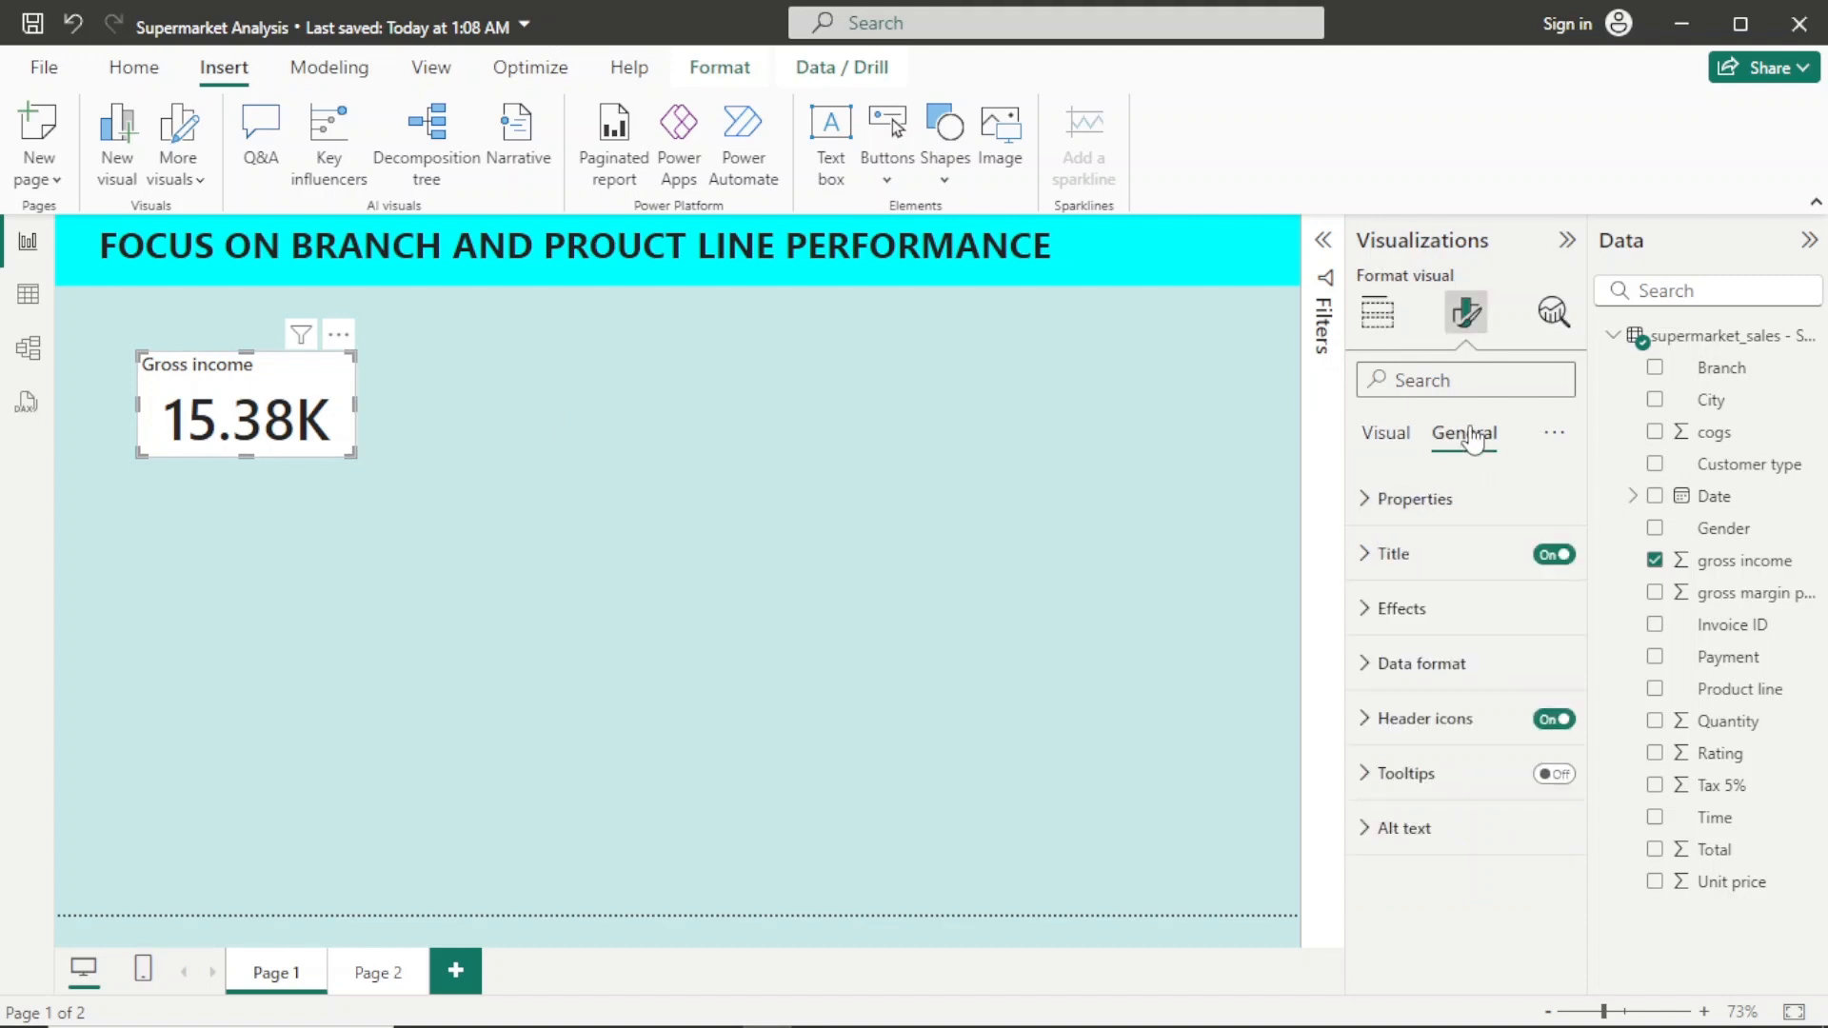
{"action": "left_click", "coordinate": [1423, 630]}
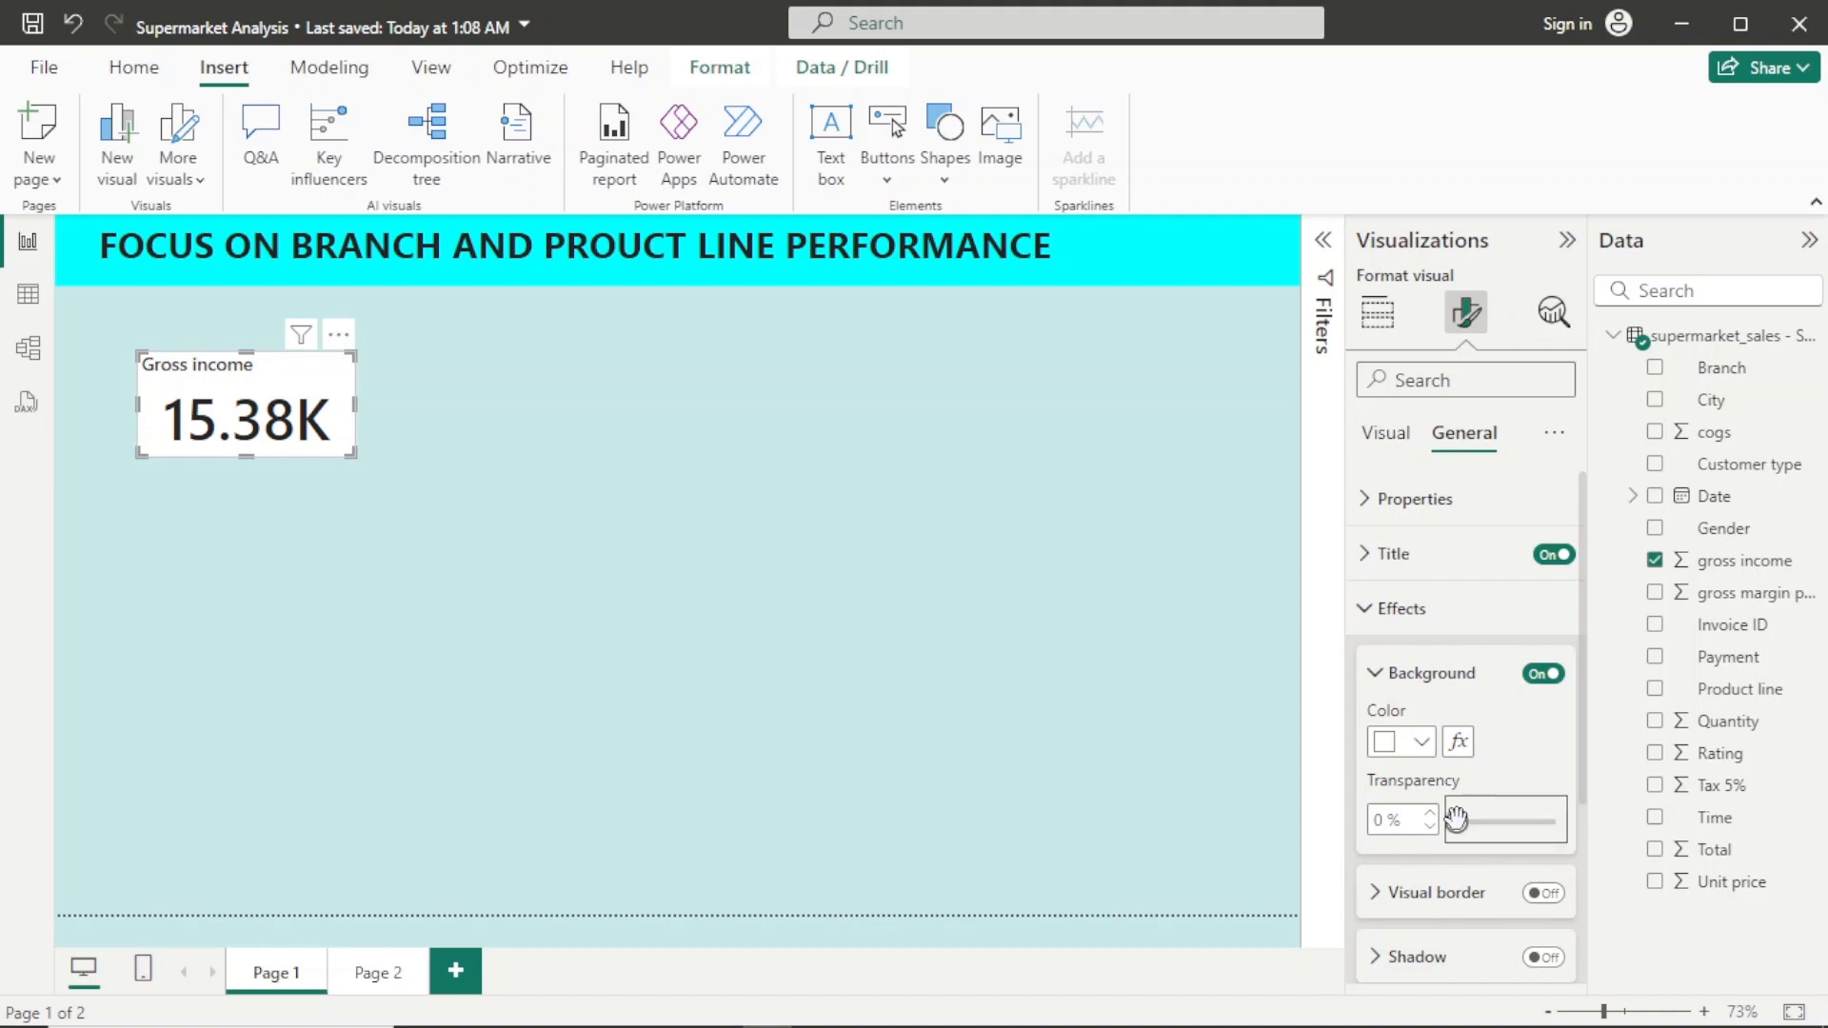
{"action": "left_click_drag", "start_coordinate": [1456, 819], "coordinate": [1558, 821]}
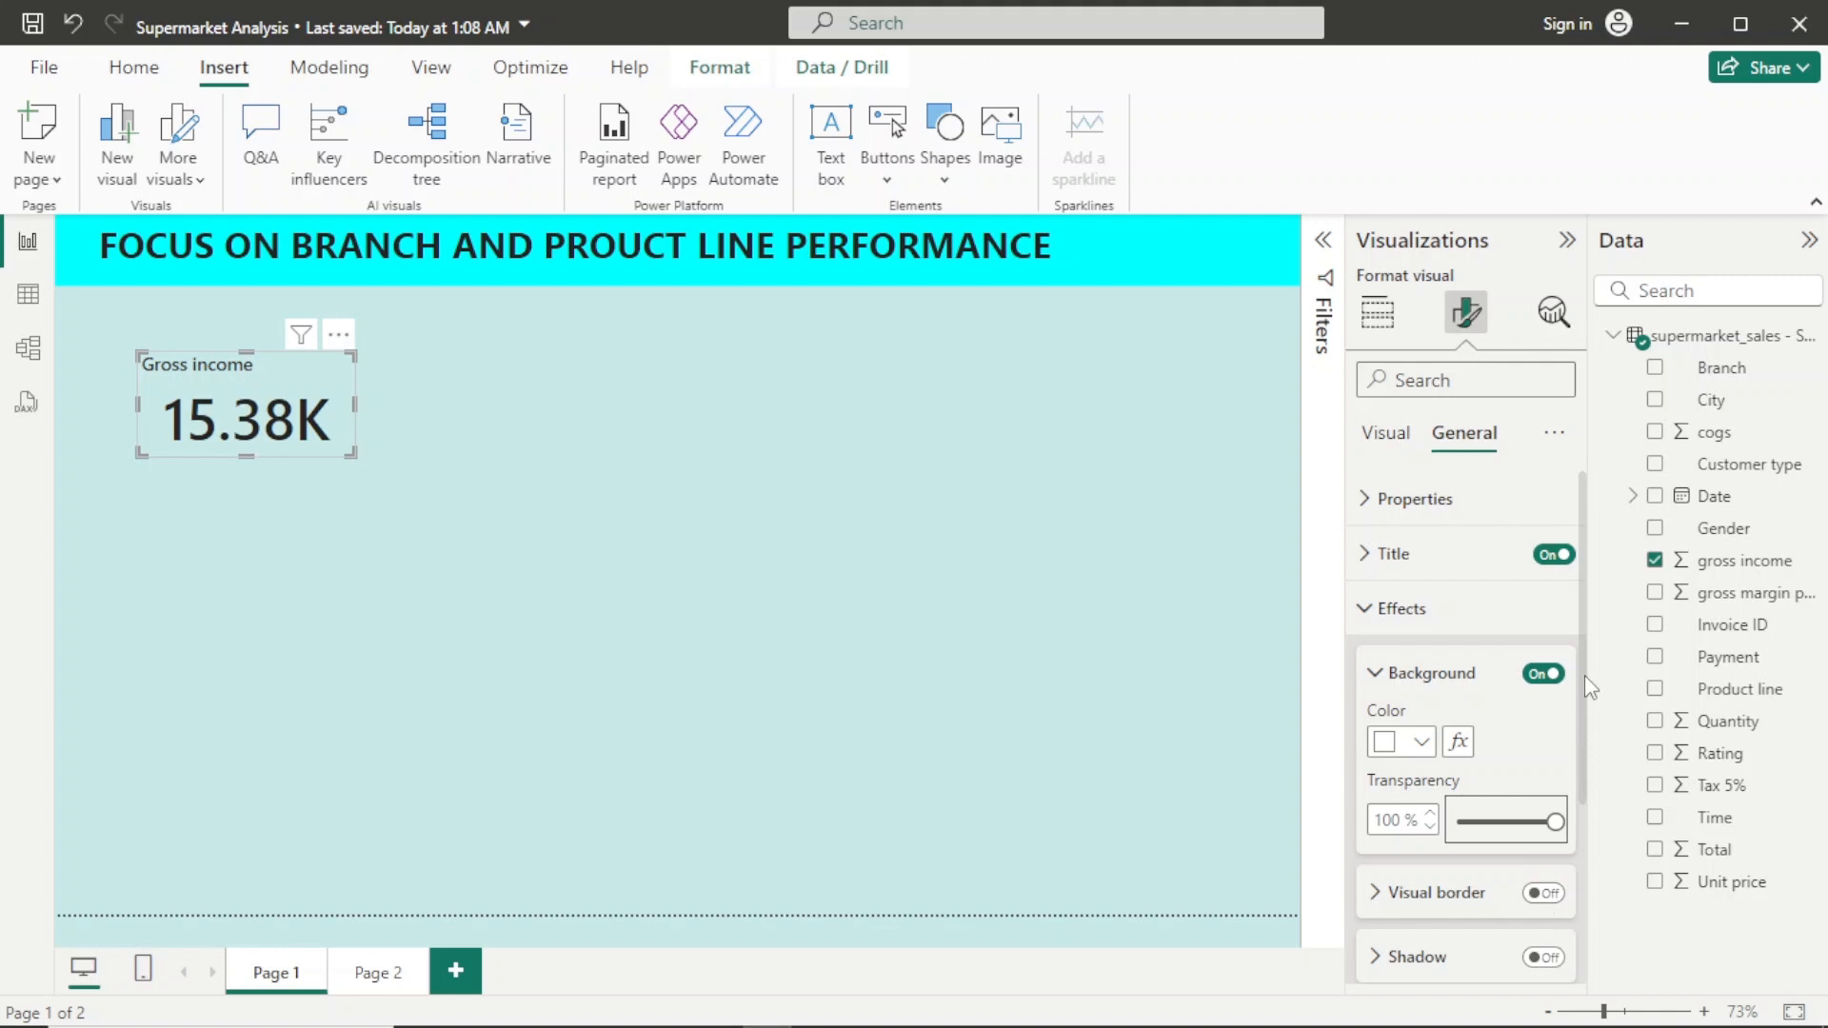
Step: Turn on the shadow effect for the gross income card
{"action": "scroll", "coordinate": [1584, 676], "scroll_direction": "down", "scroll_amount": 3}
{"action": "left_click", "coordinate": [1528, 737]}
{"action": "left_click", "coordinate": [1528, 737]}
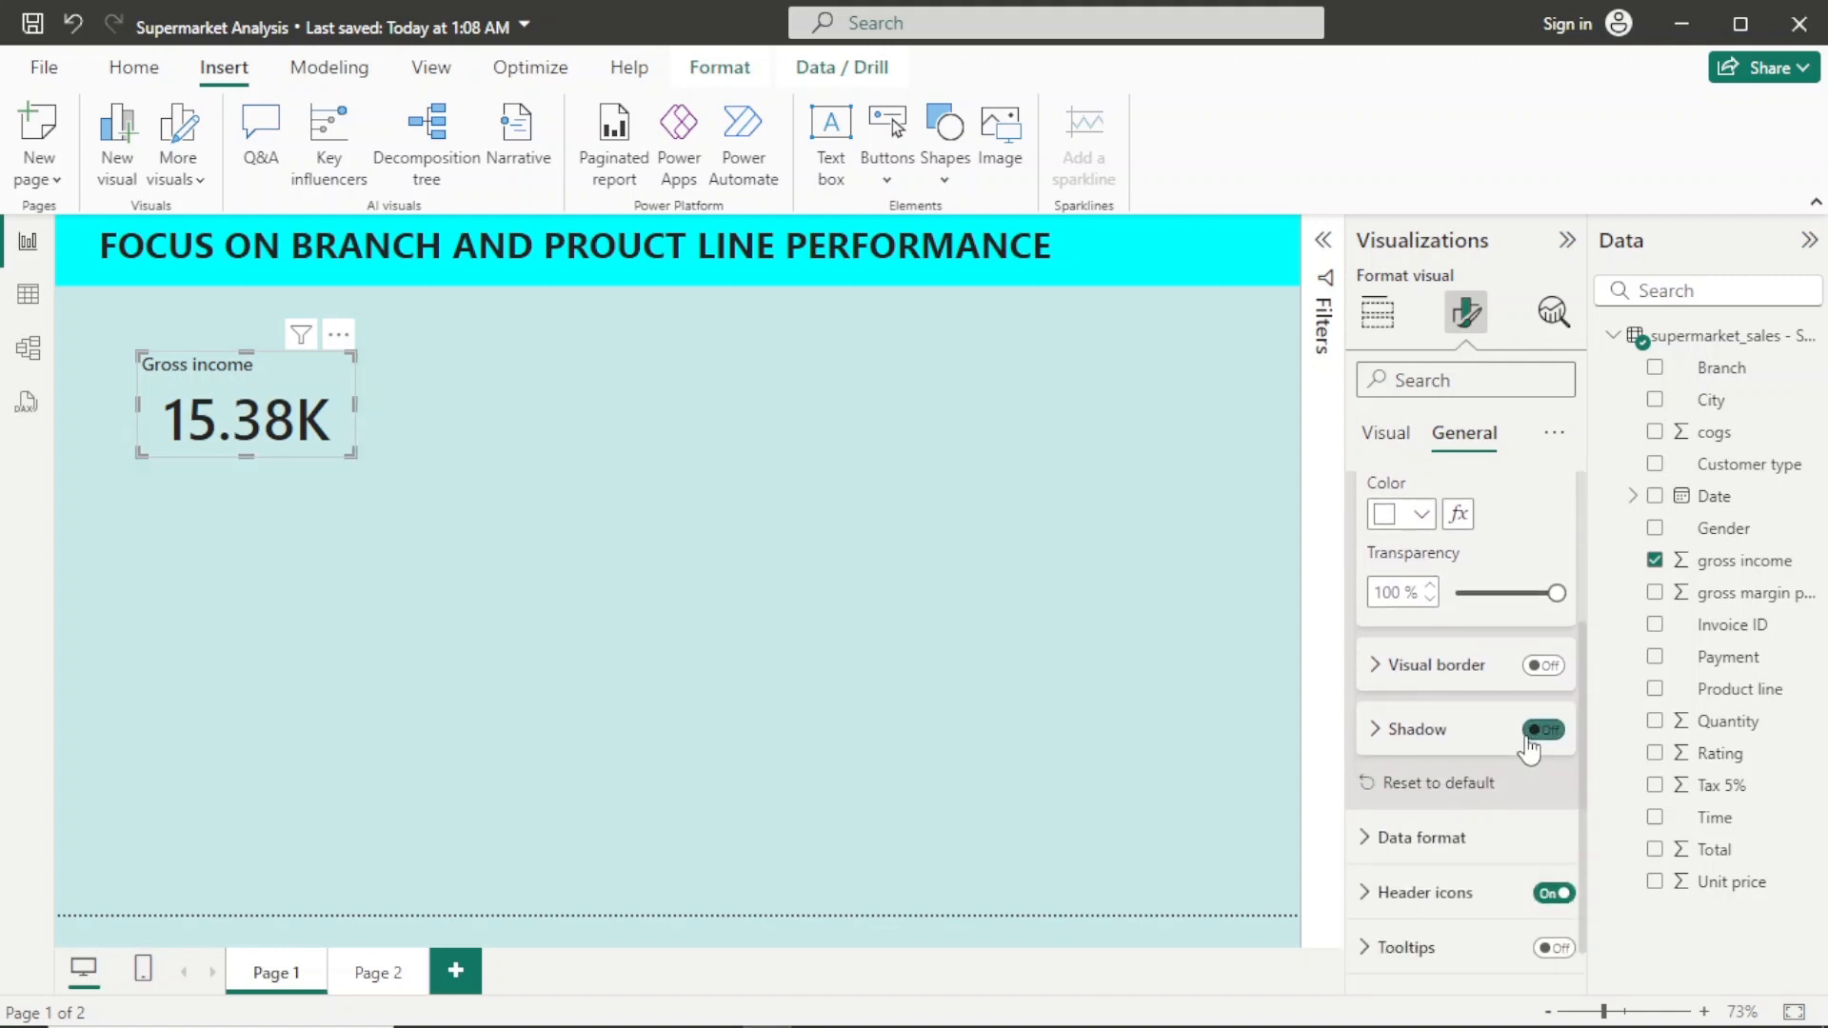
{"action": "left_click", "coordinate": [1533, 735]}
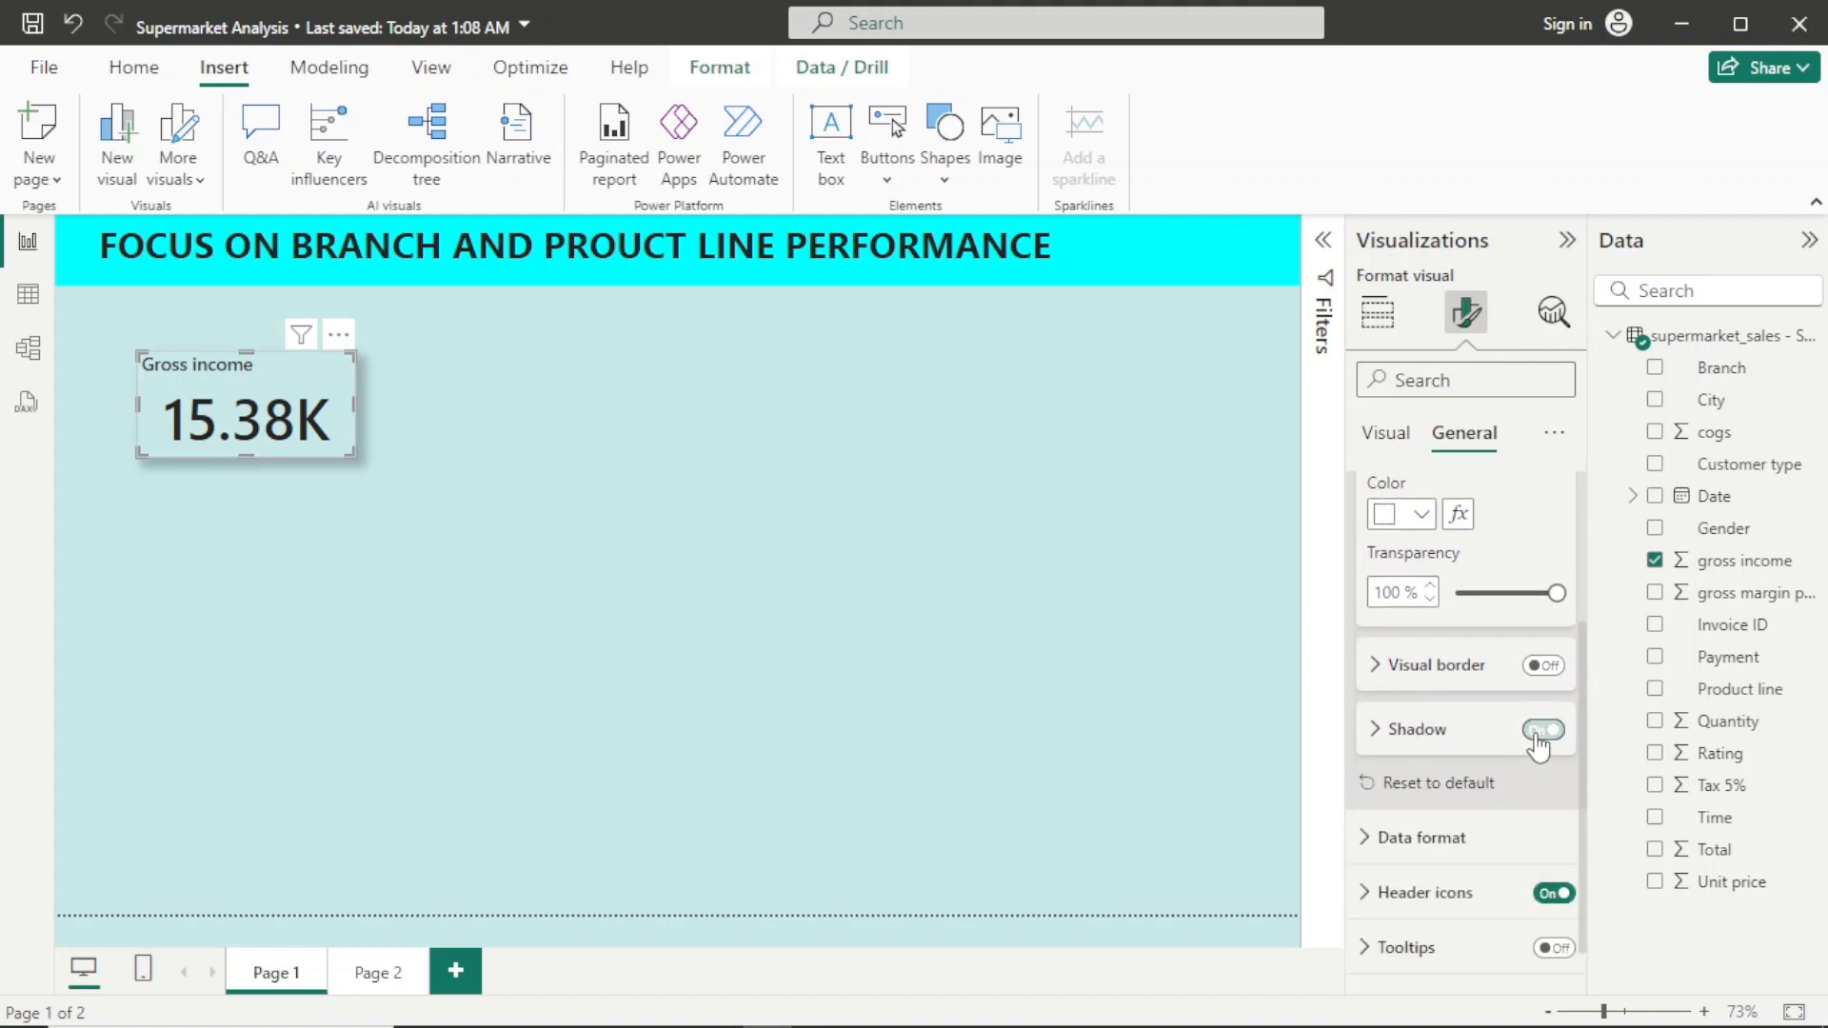
Step: Try the Inside shadow offset on the gross income card and set it back to Outside
{"action": "left_click", "coordinate": [1484, 755]}
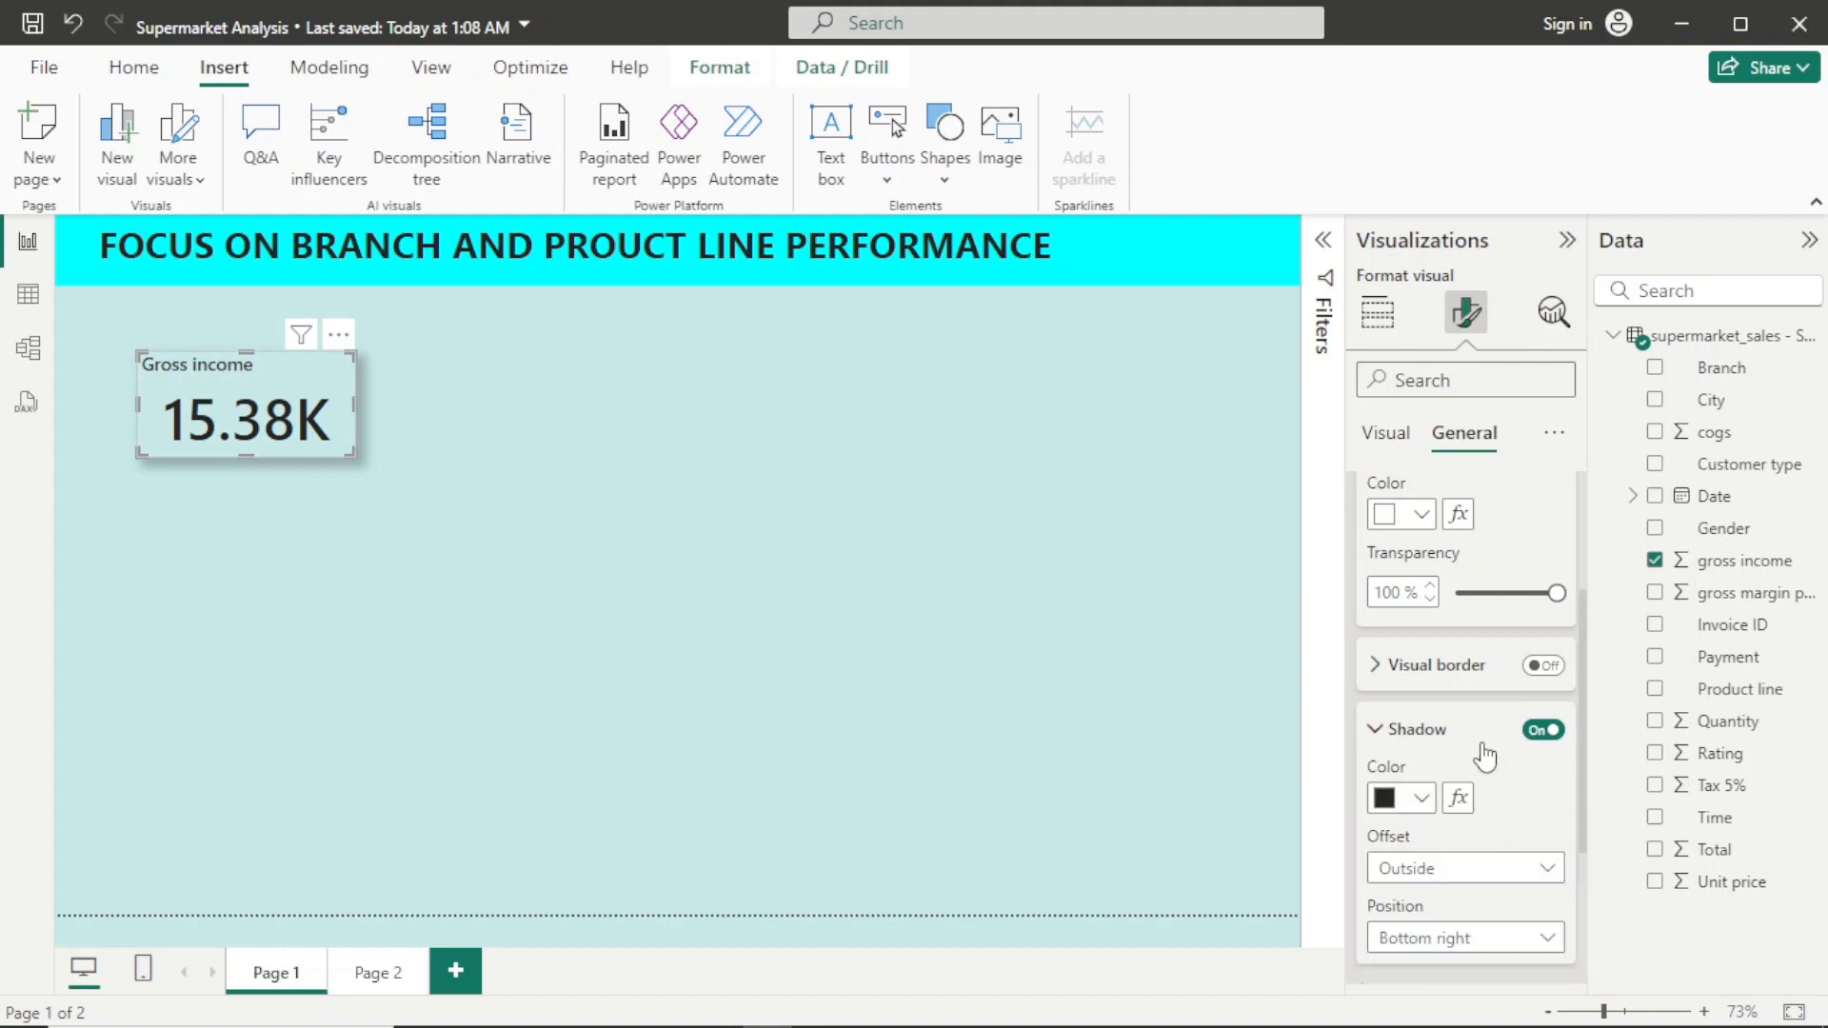
{"action": "left_click_drag", "start_coordinate": [1585, 636], "coordinate": [1582, 758]}
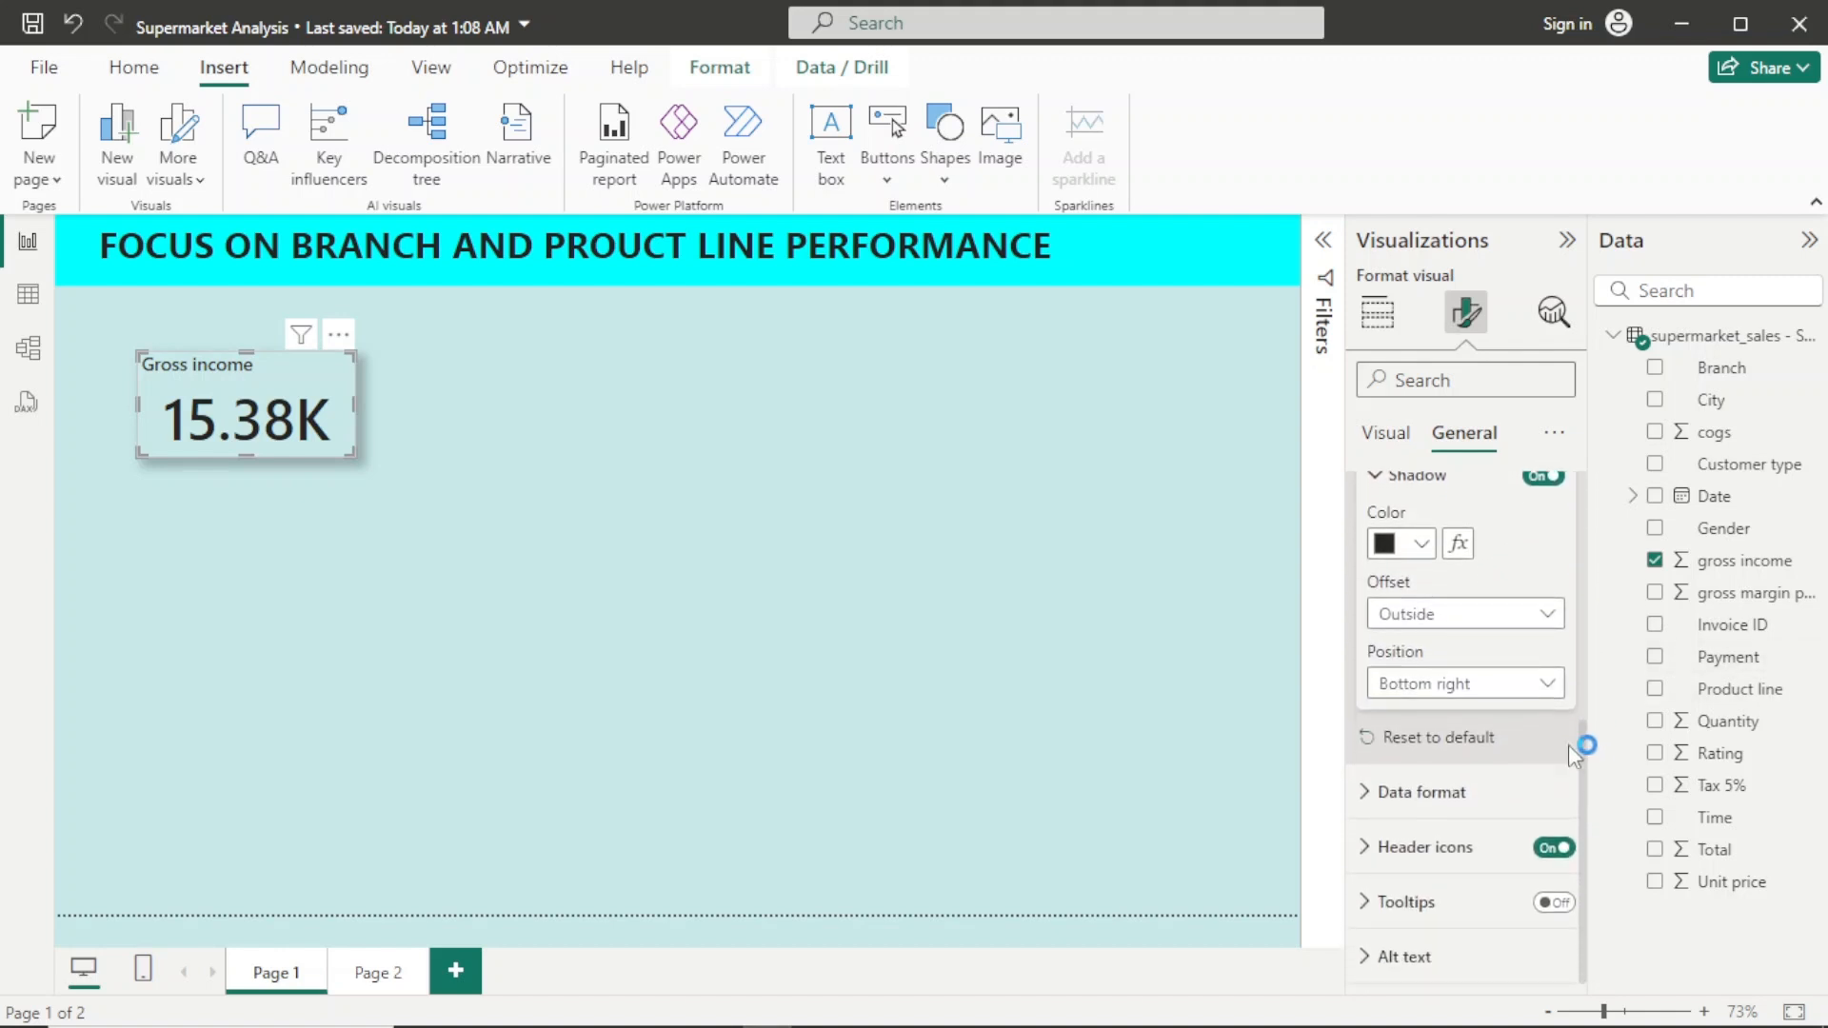
{"action": "left_click", "coordinate": [1544, 618]}
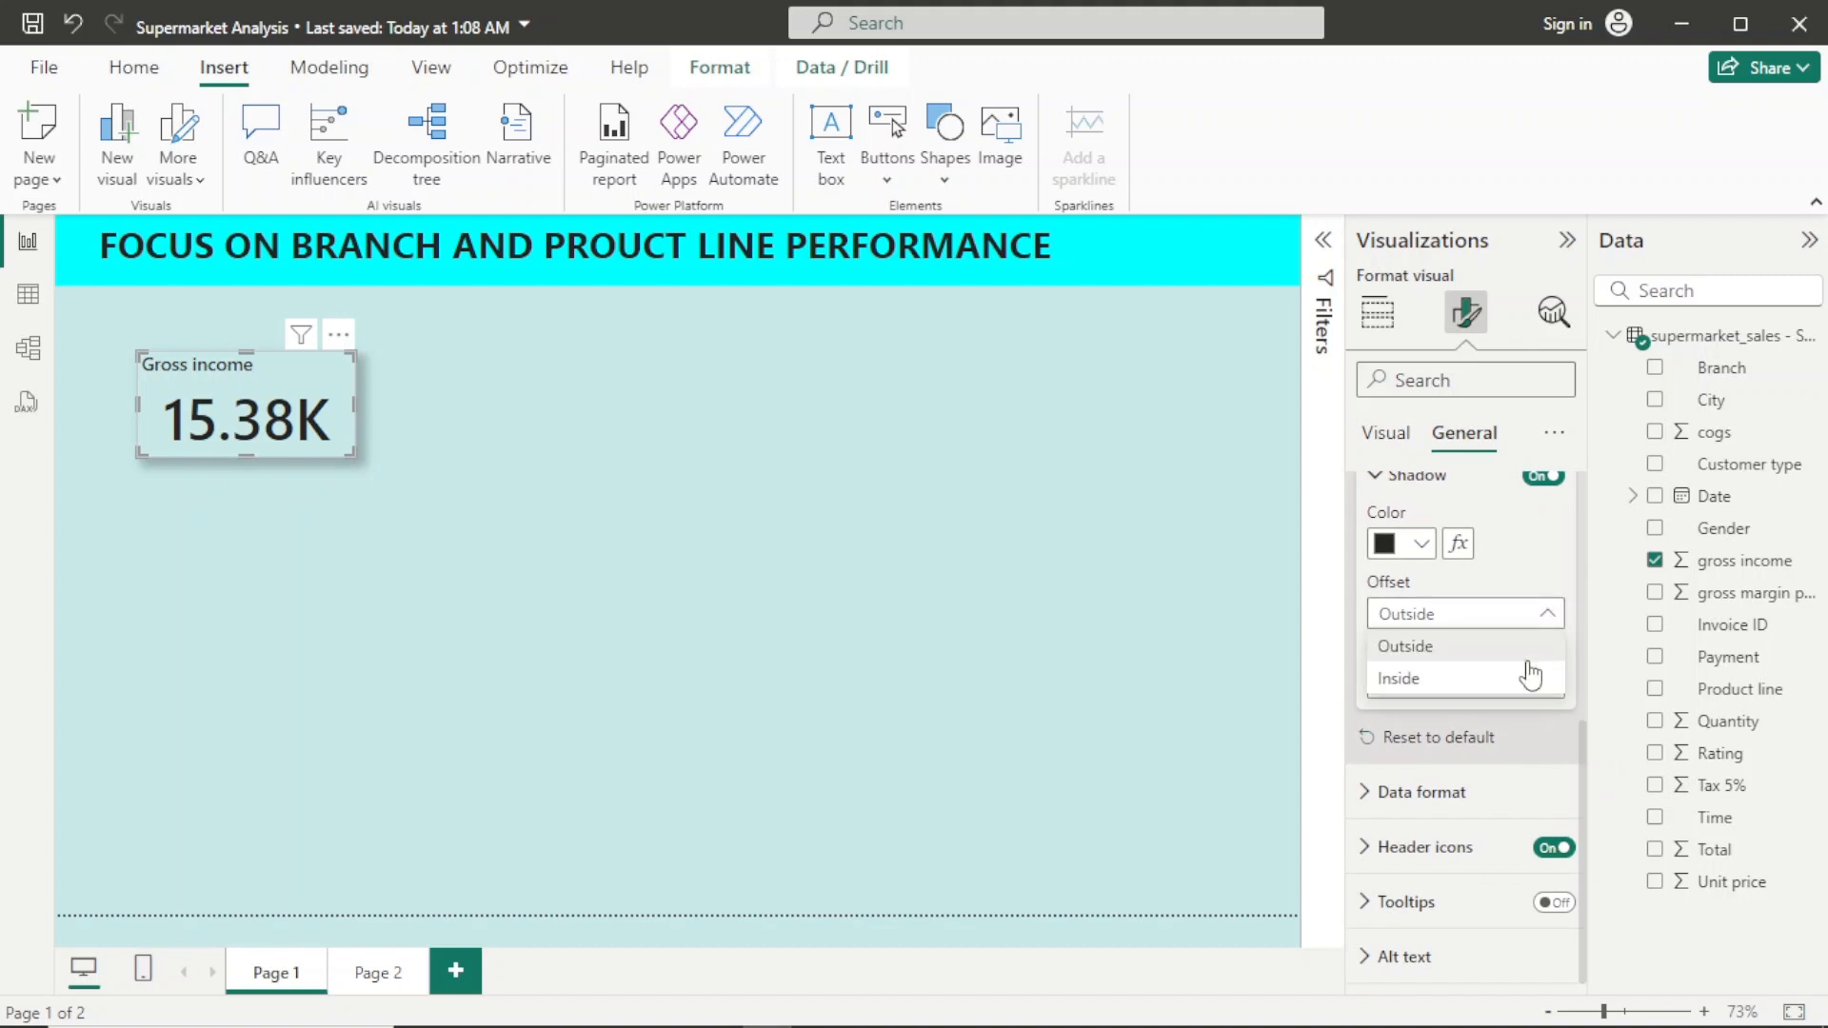
{"action": "left_click", "coordinate": [1491, 691]}
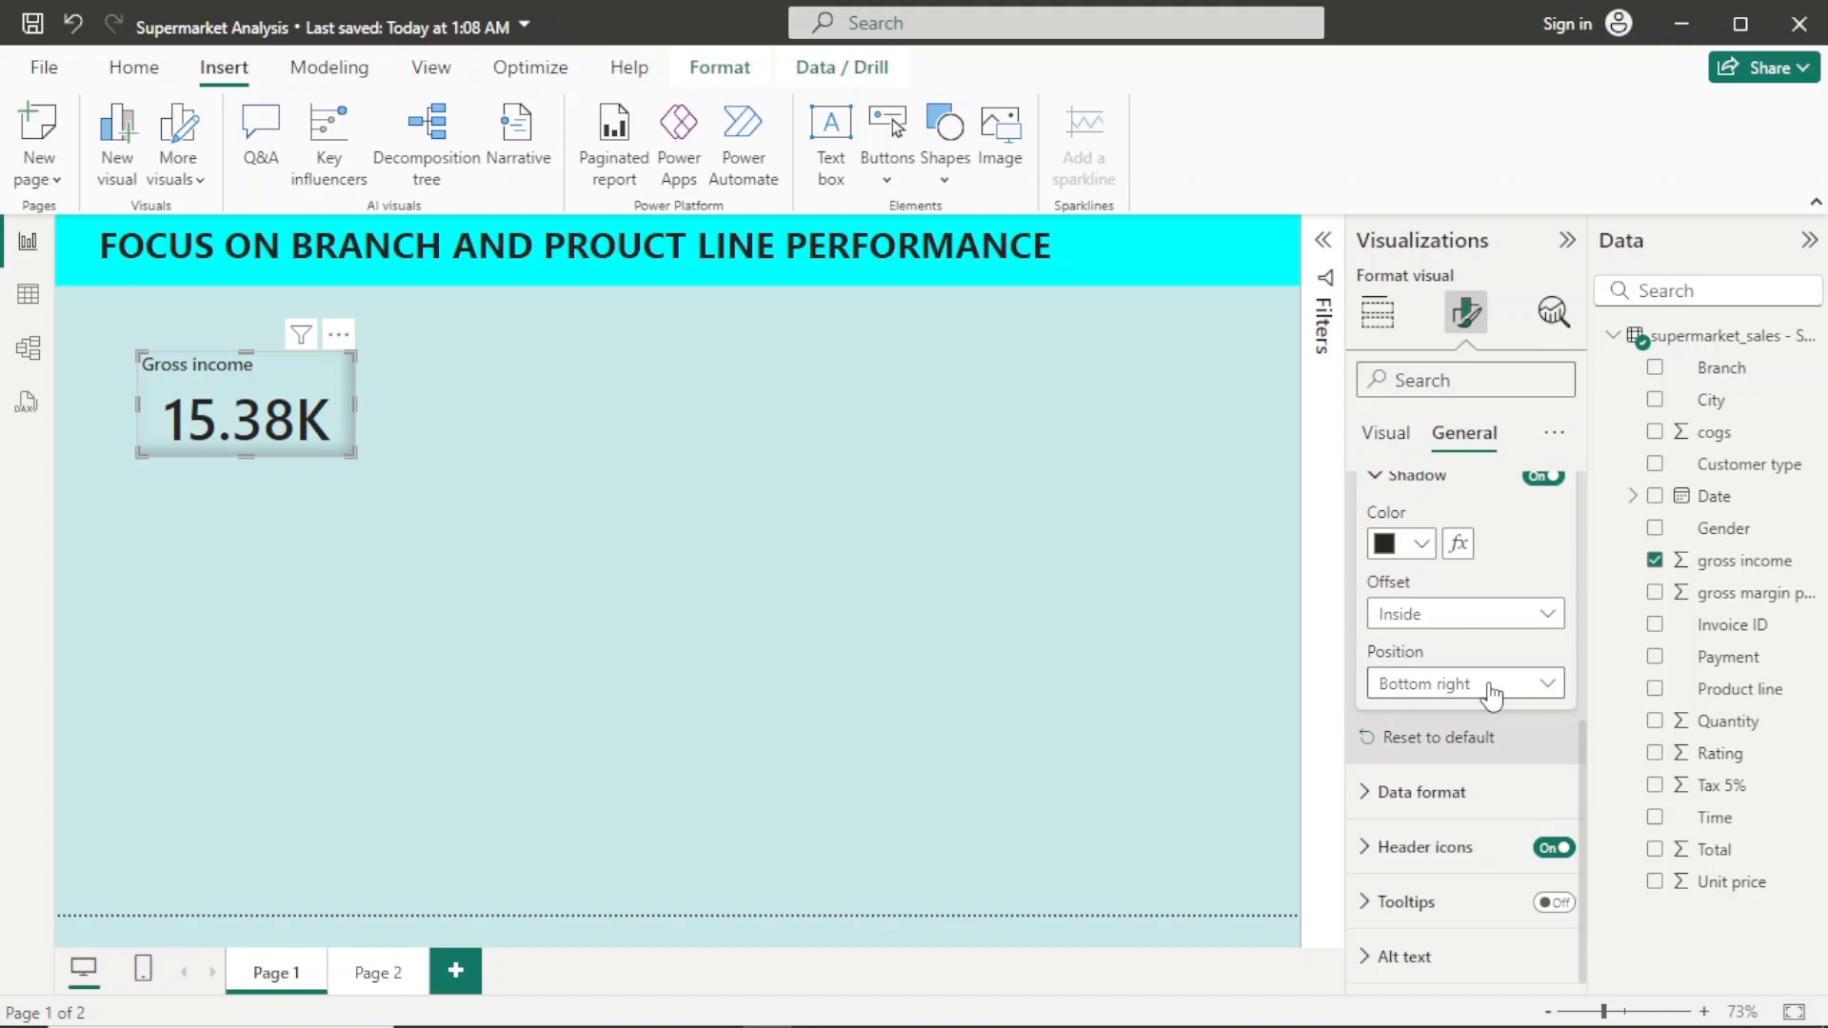
{"action": "left_click", "coordinate": [1547, 624]}
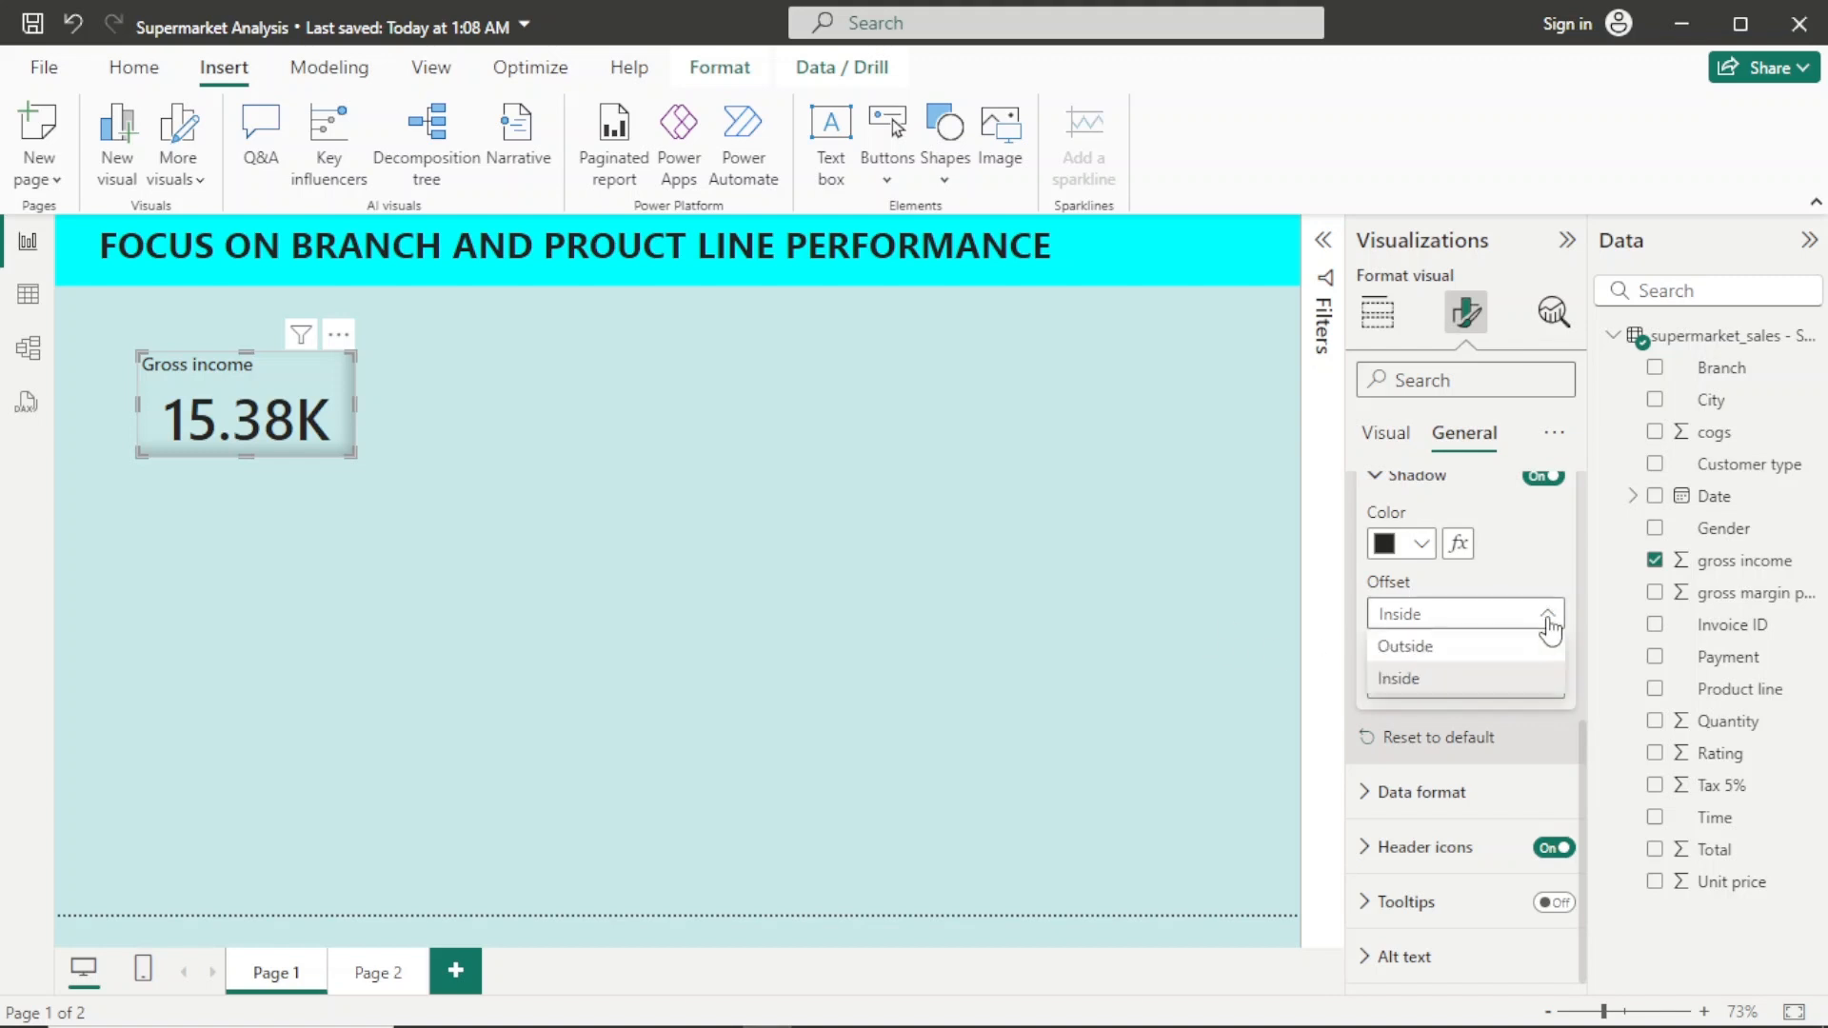
{"action": "left_click", "coordinate": [1518, 655]}
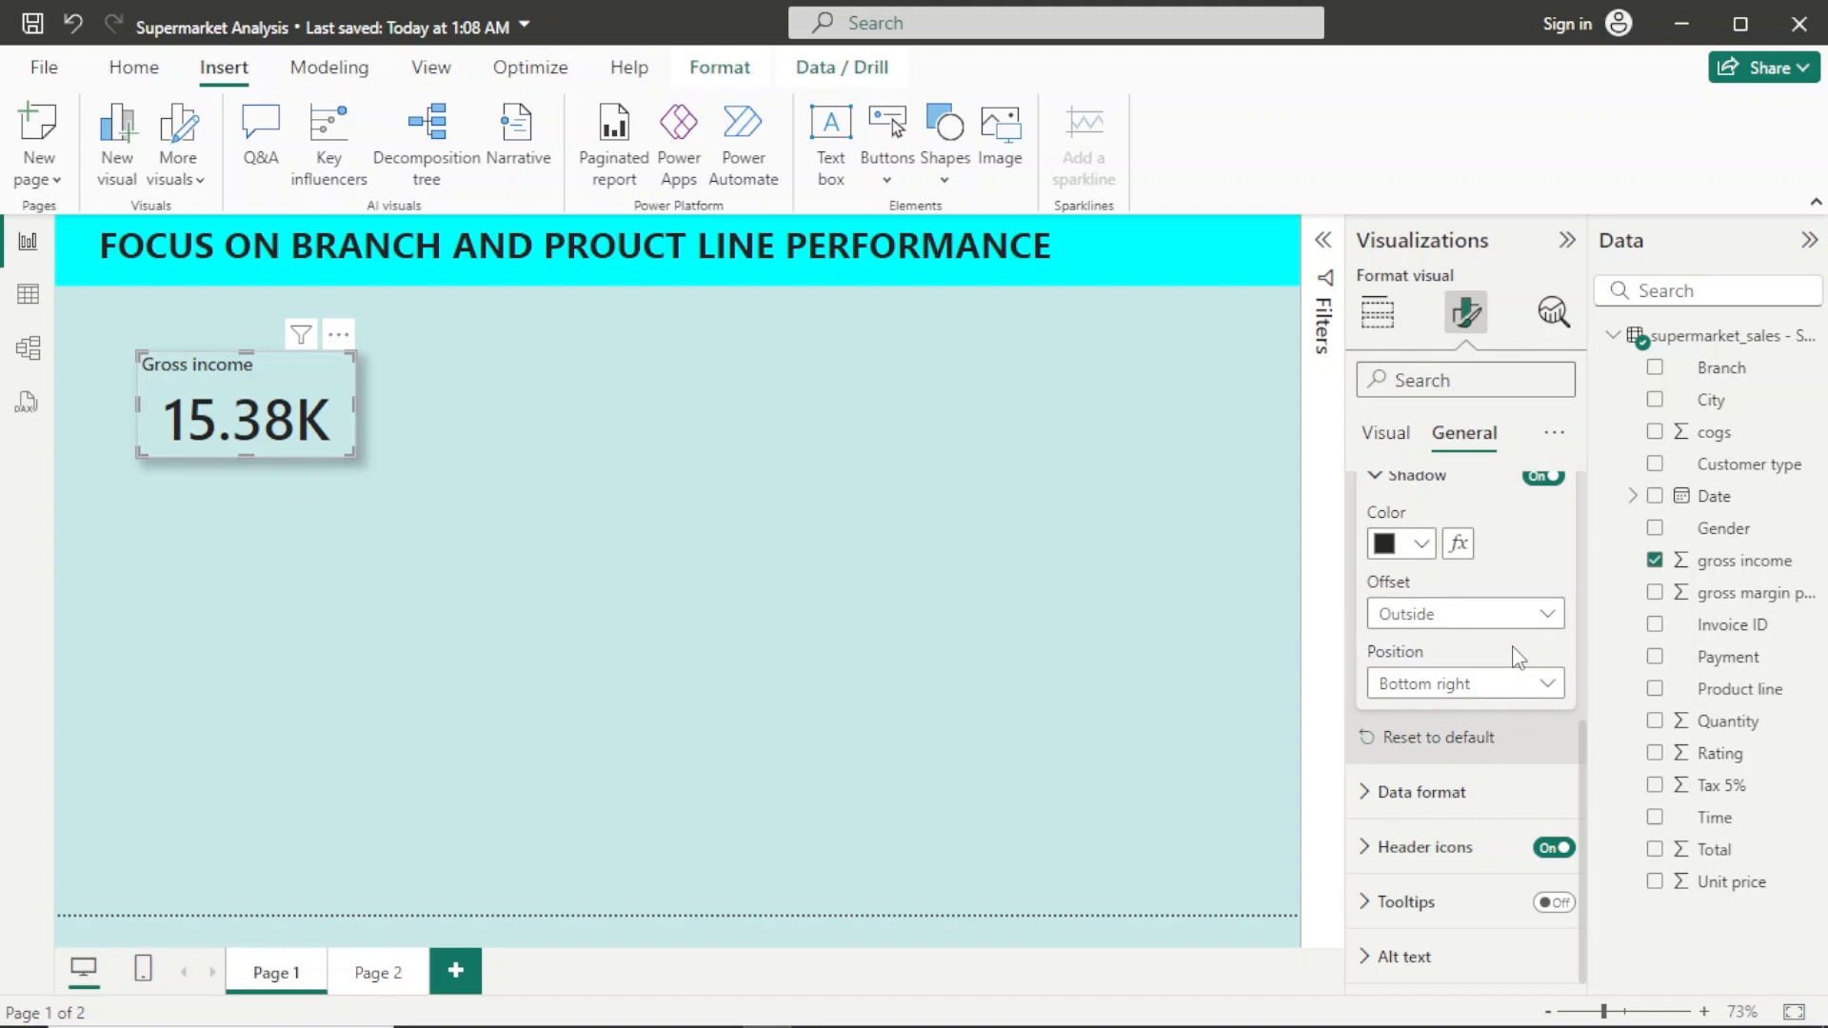
{"action": "left_click", "coordinate": [751, 676]}
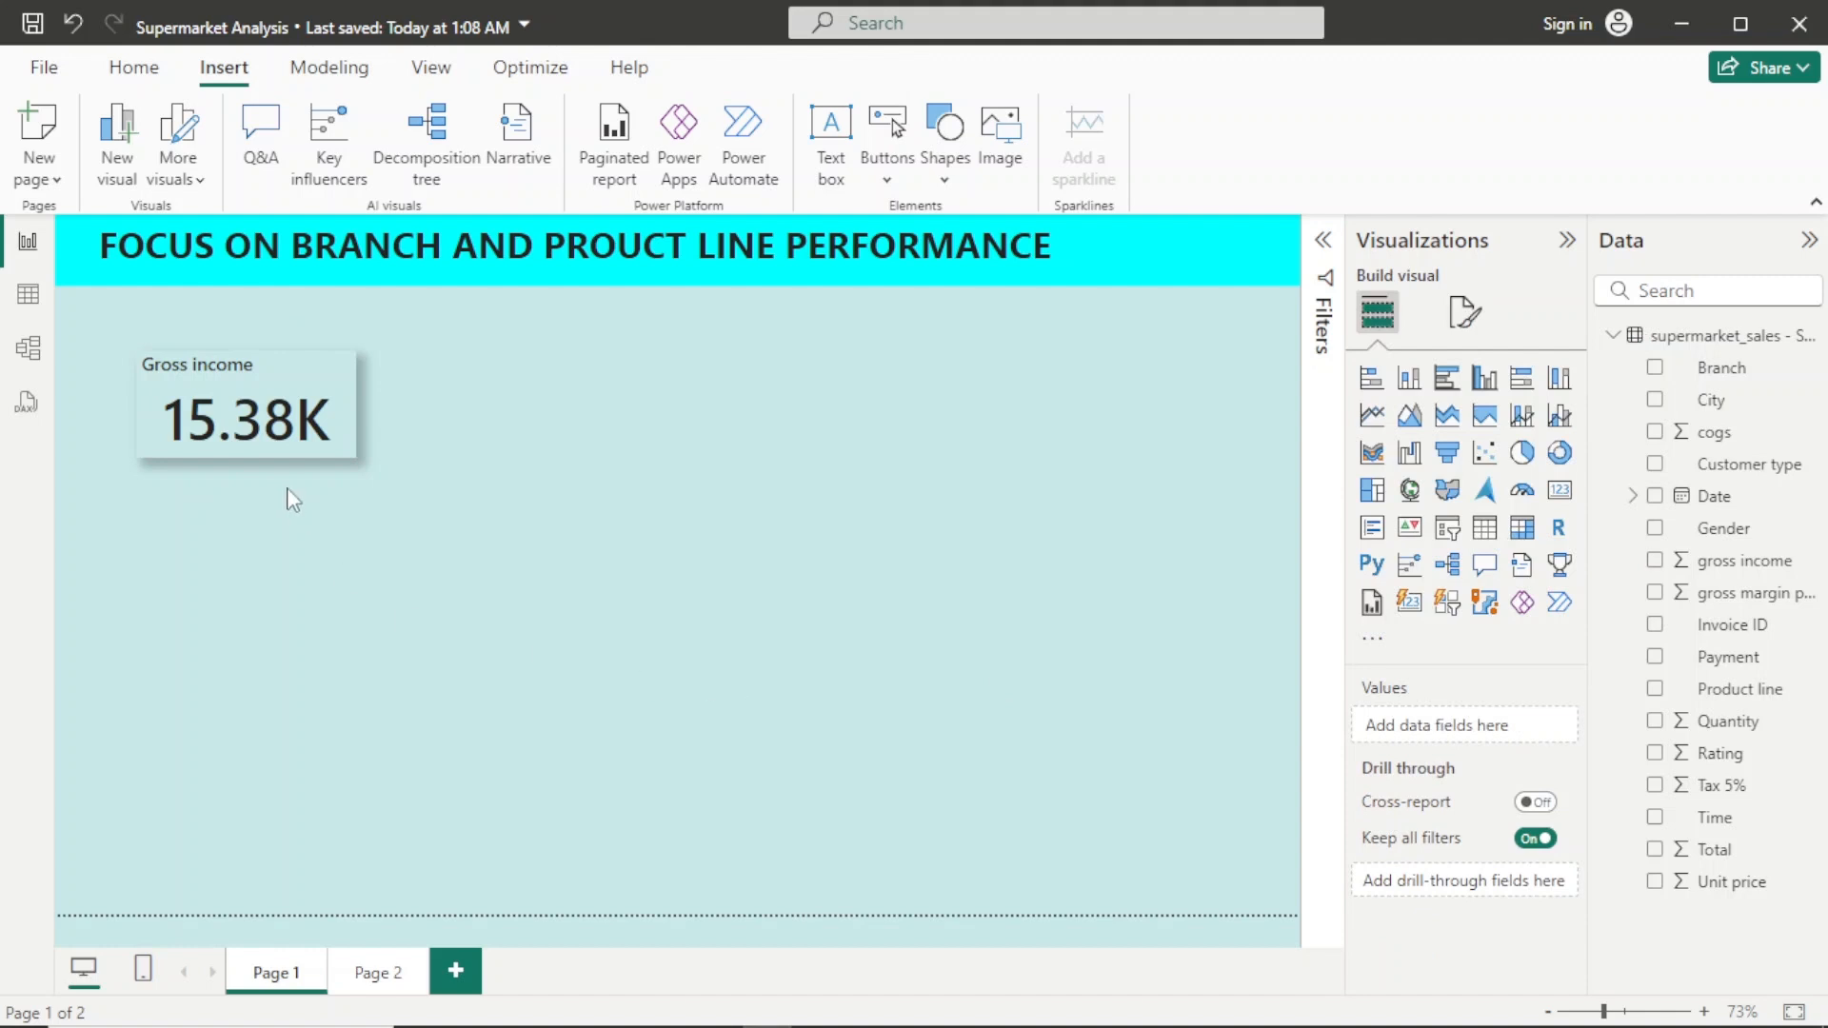
Step: Move the gross income card closer to the page's left edge and set its background colour to the recently used light teal
{"action": "left_click_drag", "start_coordinate": [323, 417], "coordinate": [262, 411]}
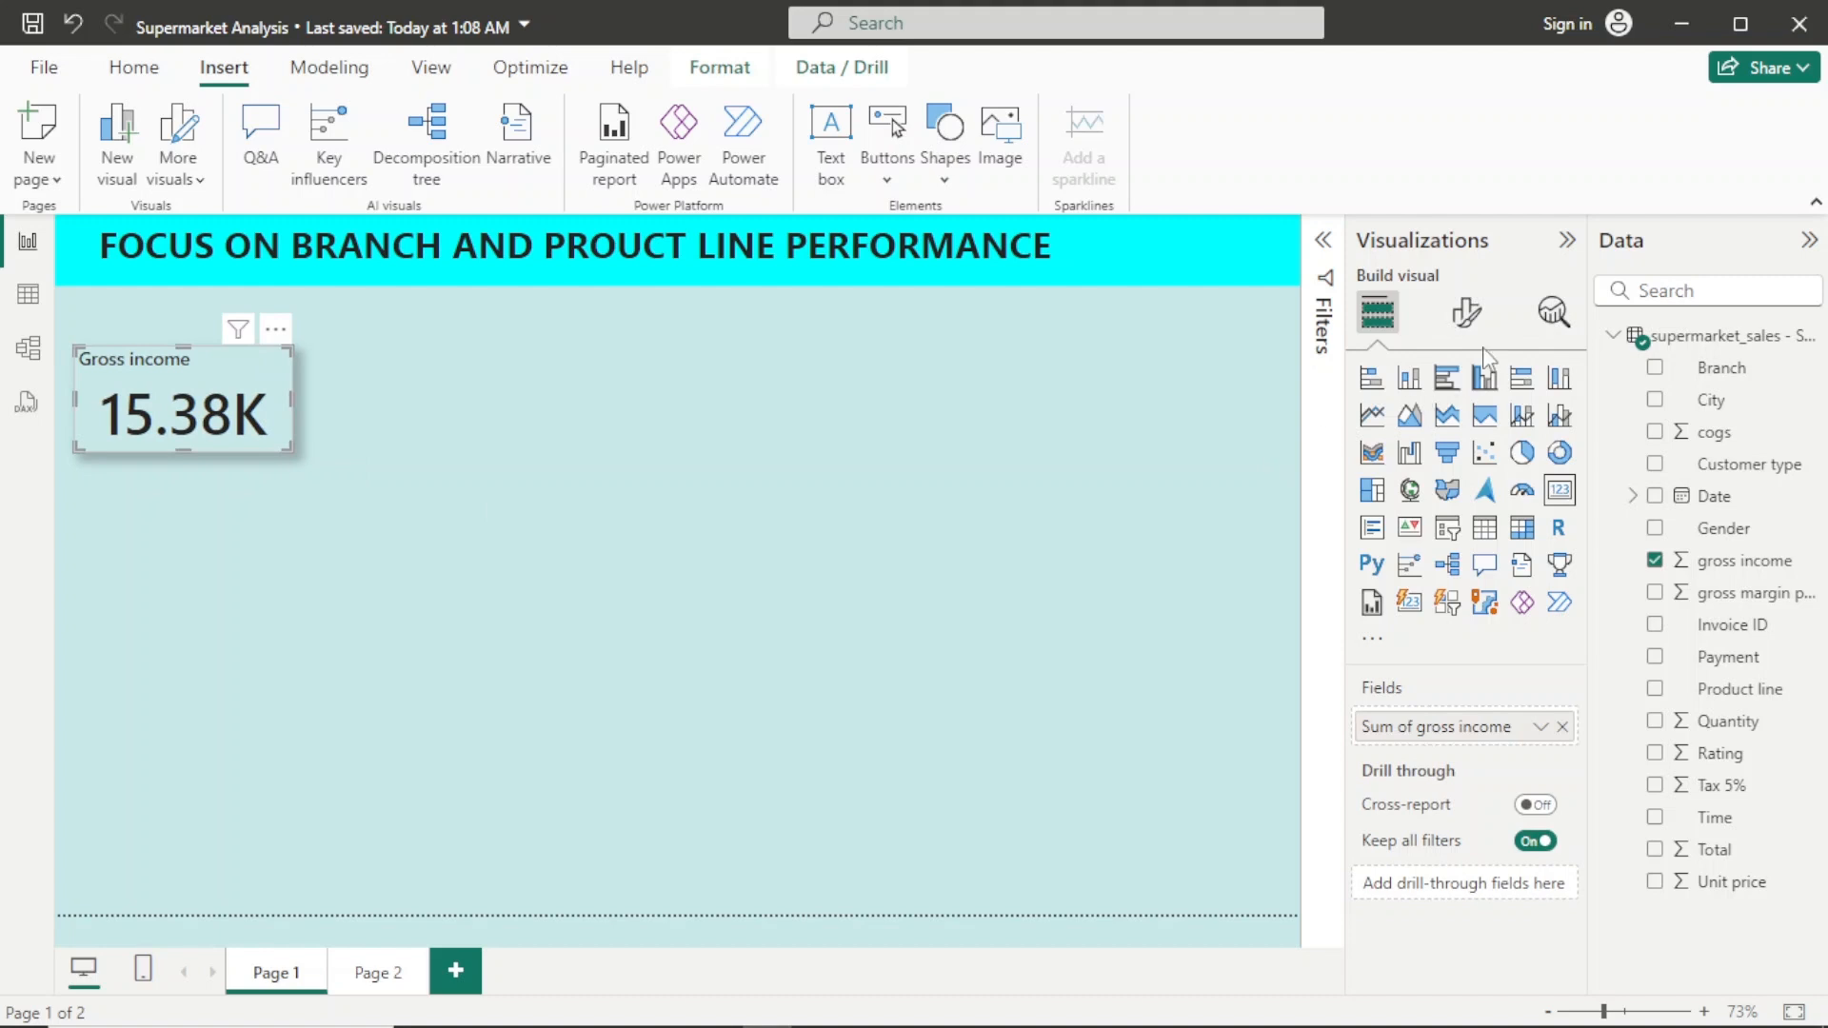
{"action": "left_click", "coordinate": [1466, 312]}
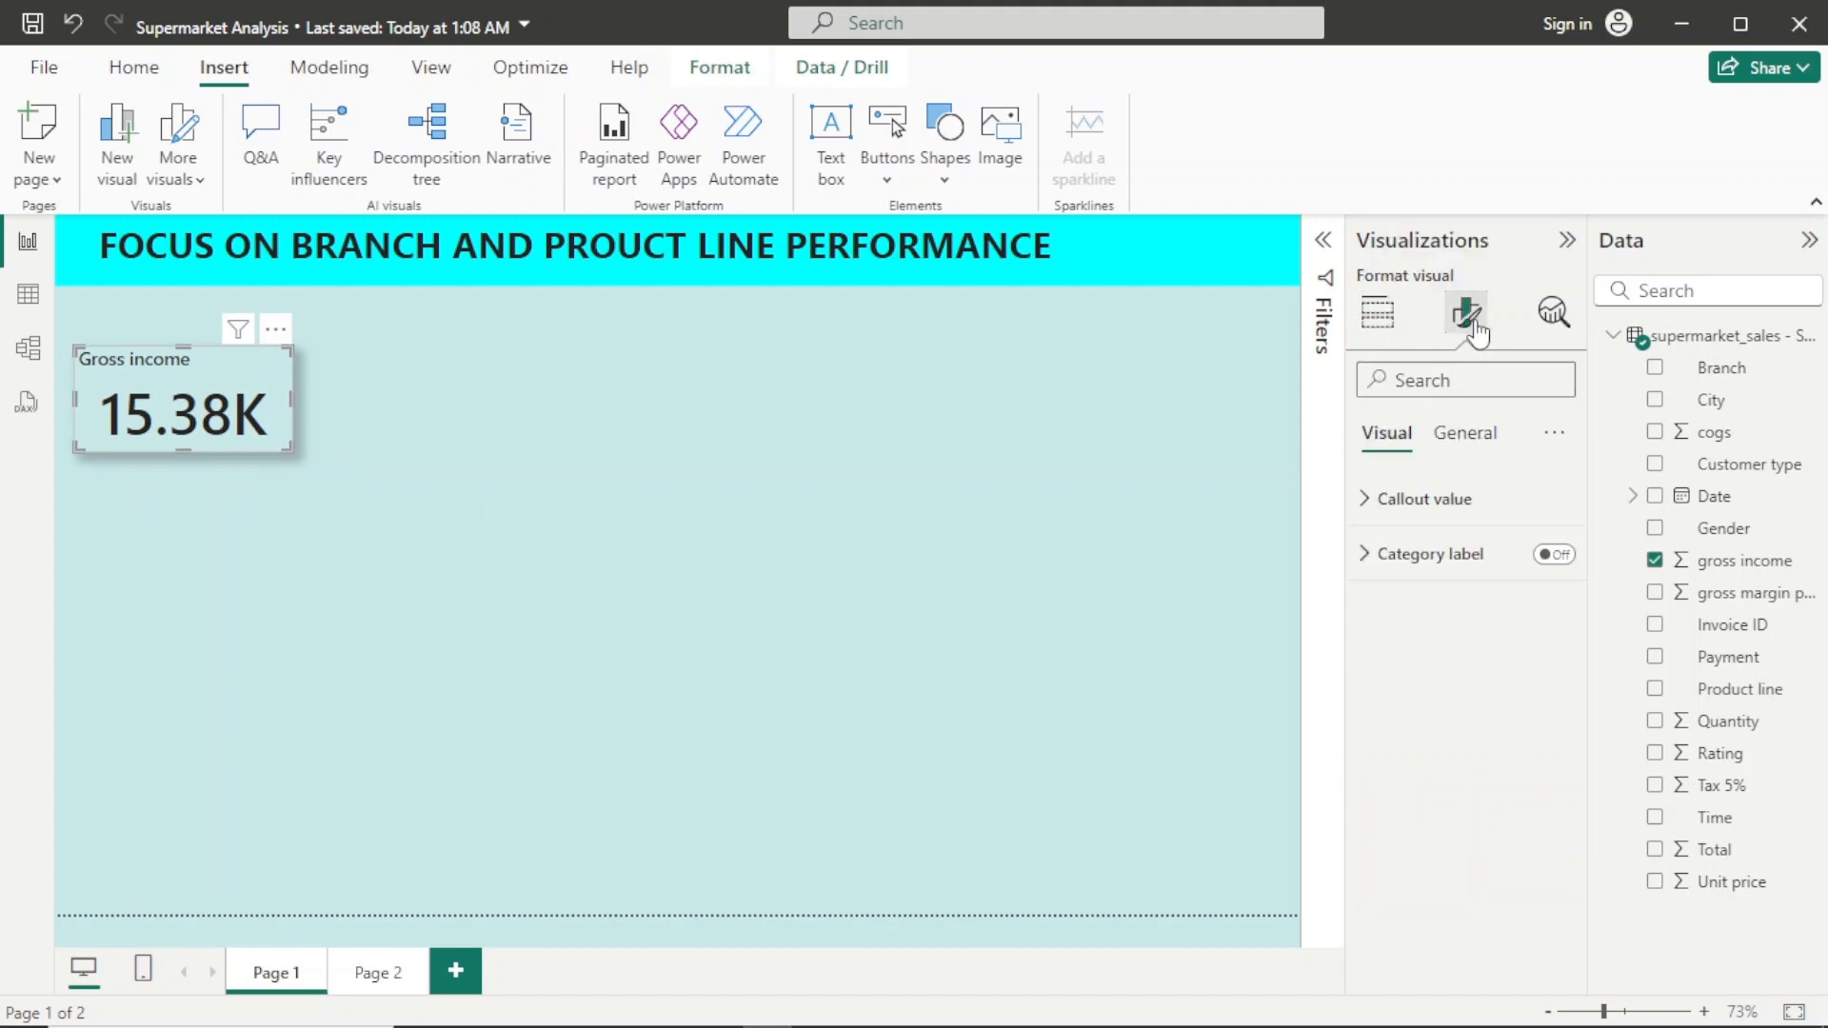
{"action": "left_click", "coordinate": [1463, 434]}
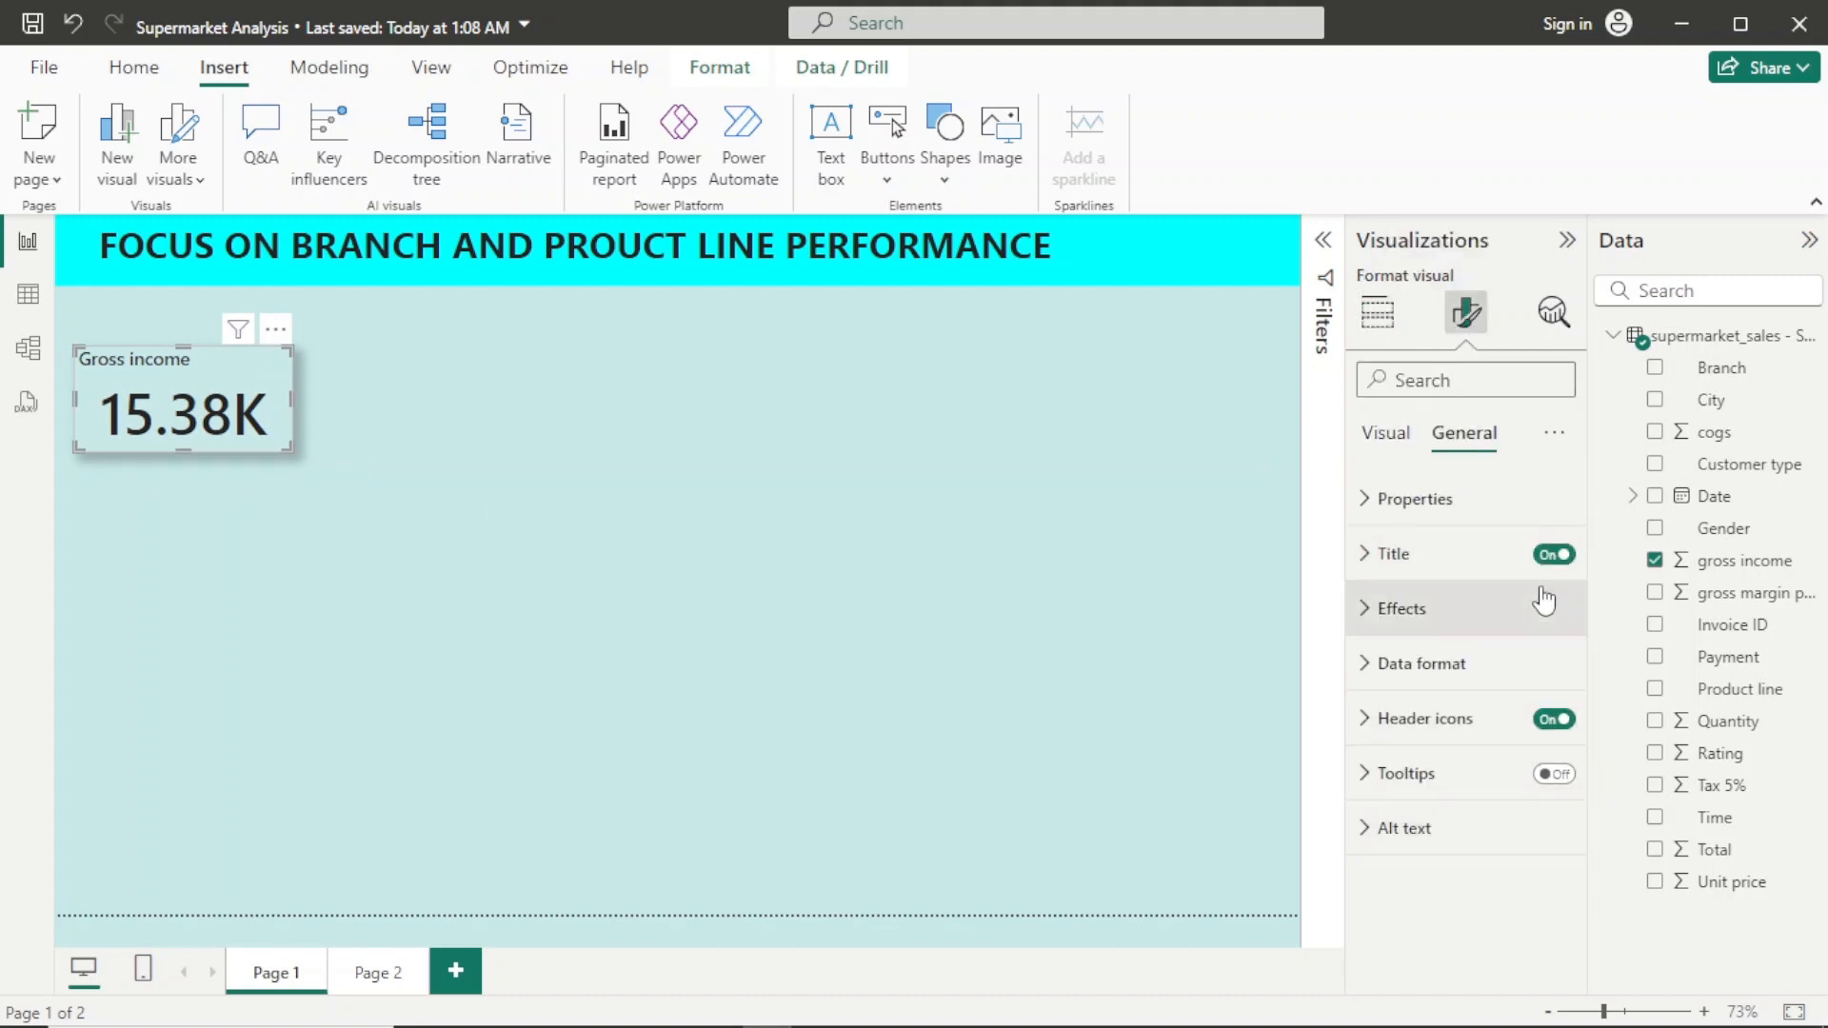
{"action": "left_click", "coordinate": [1471, 624]}
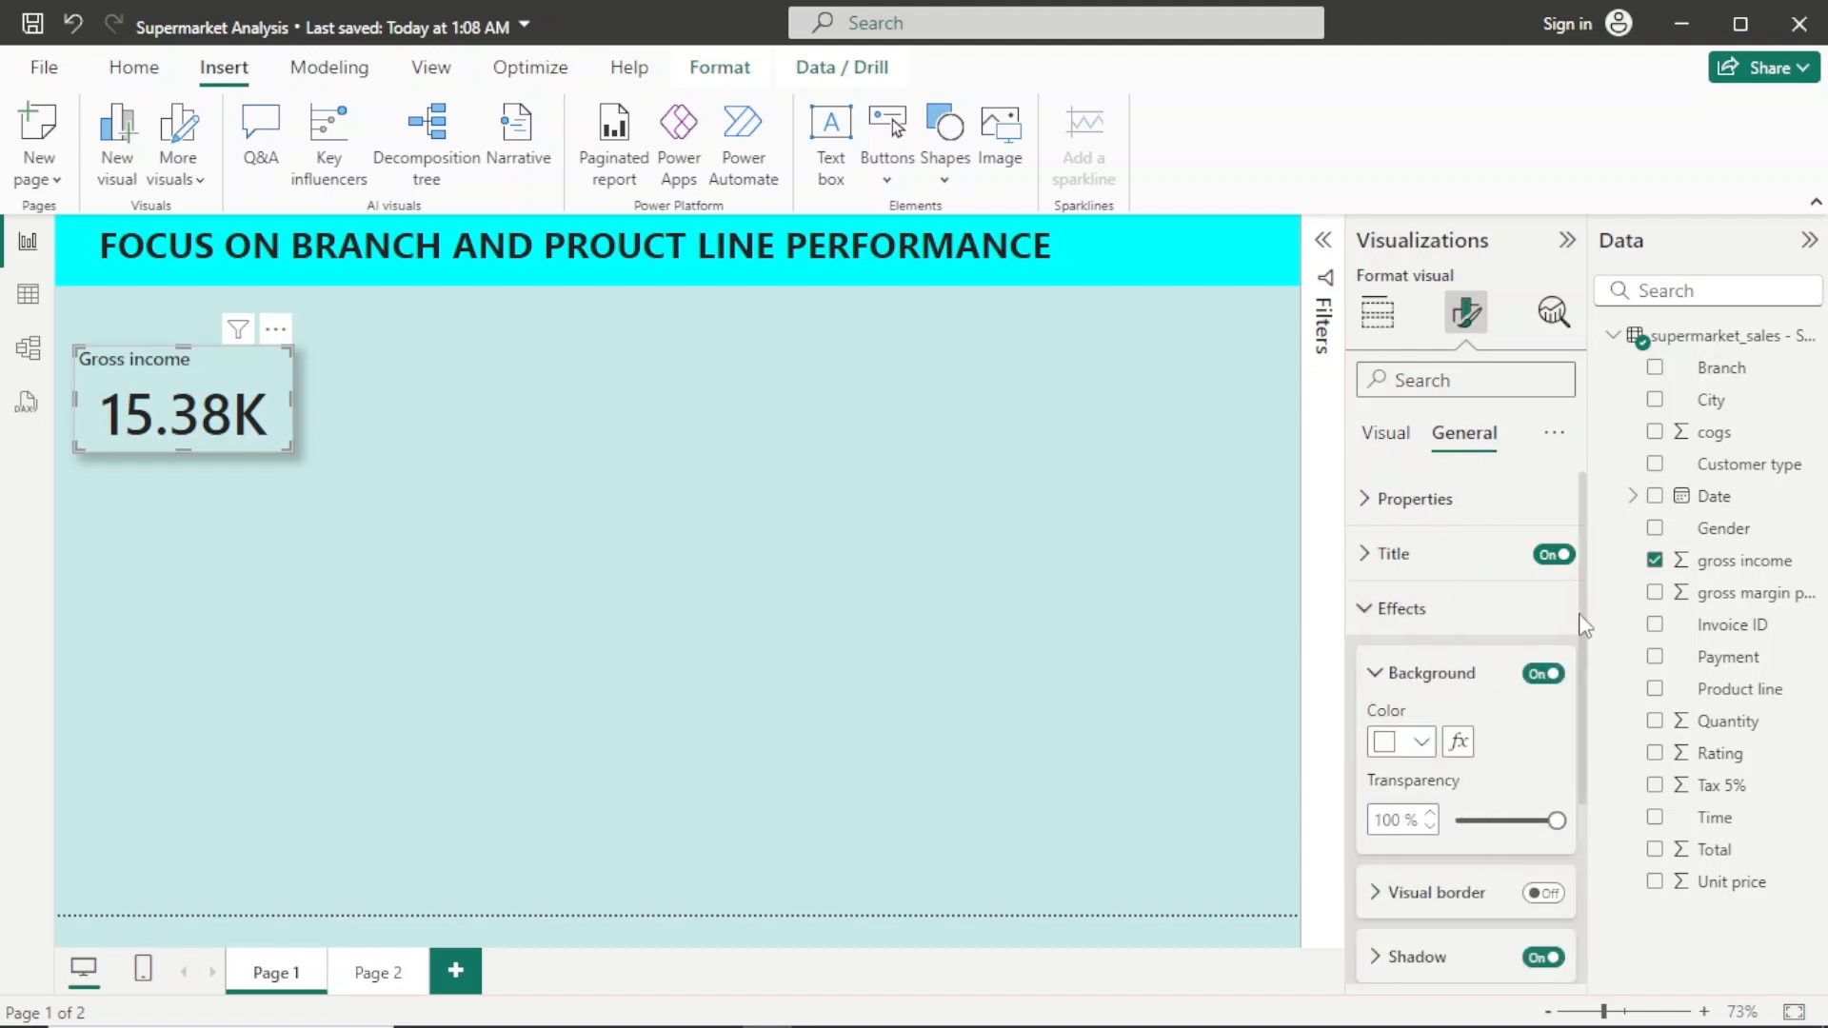
{"action": "scroll", "coordinate": [1582, 752], "scroll_direction": "down", "scroll_amount": 2}
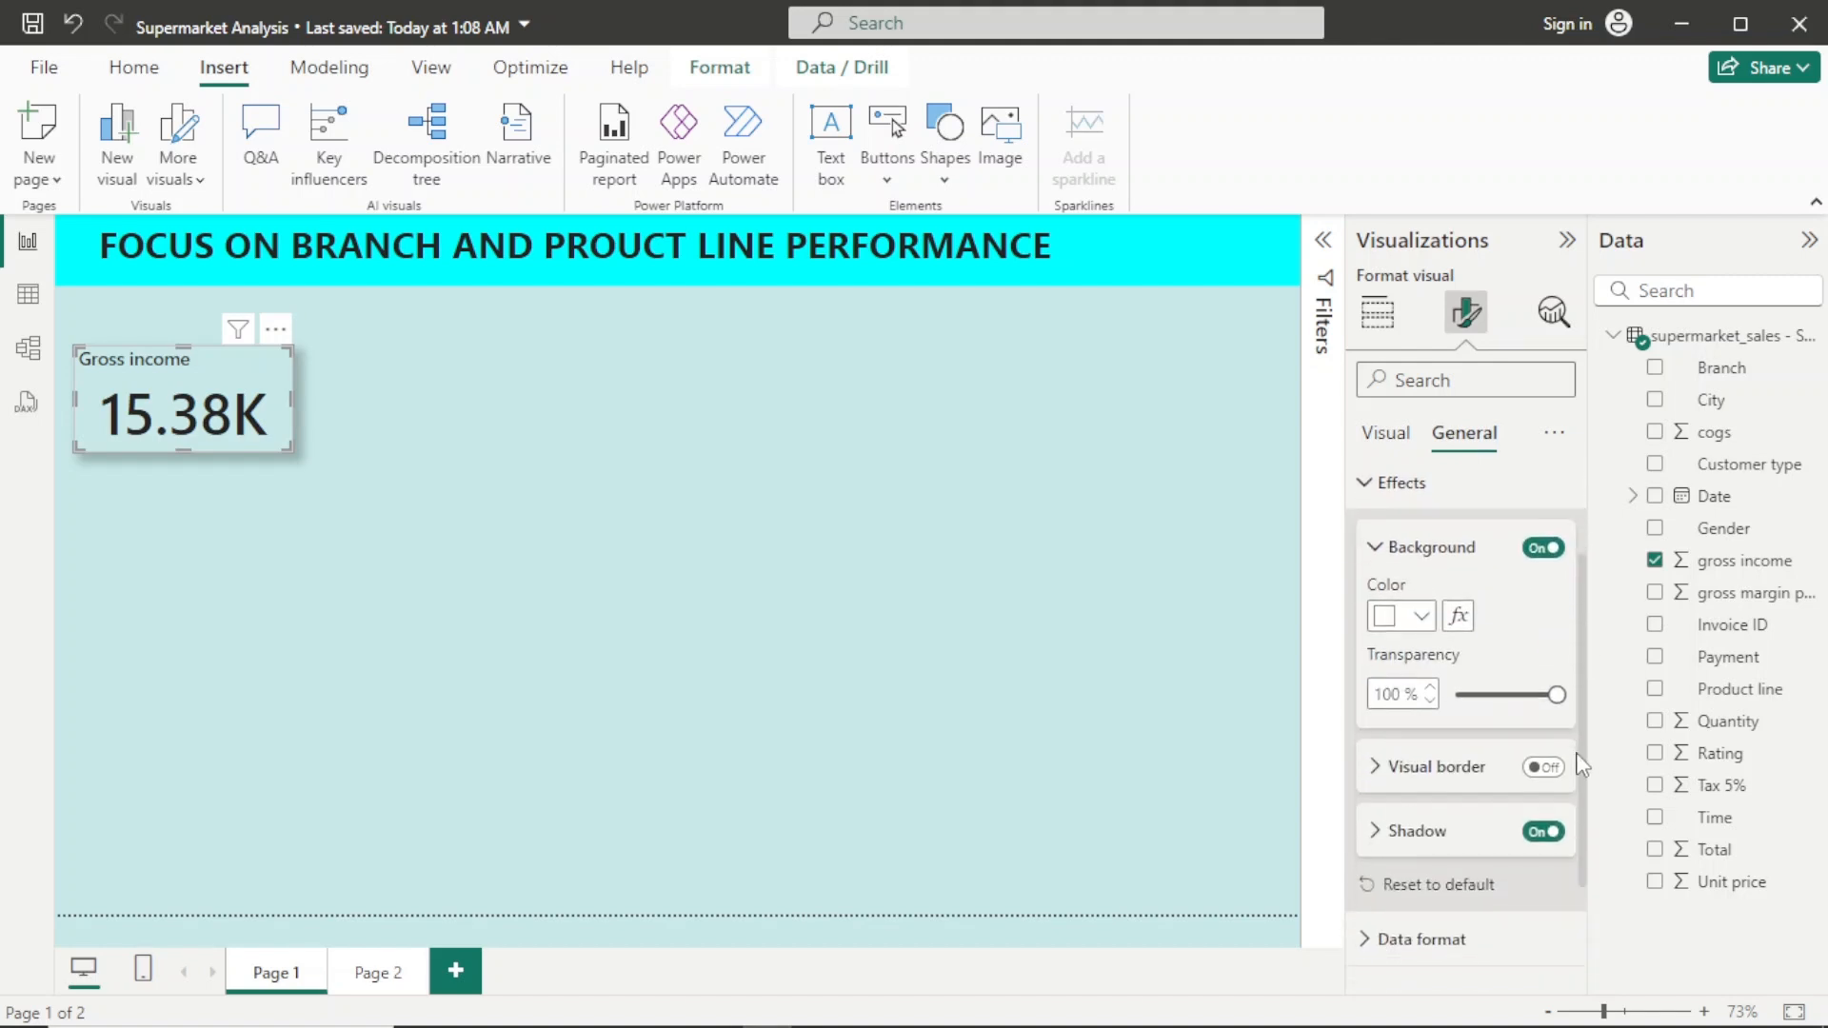
{"action": "left_click", "coordinate": [1420, 617]}
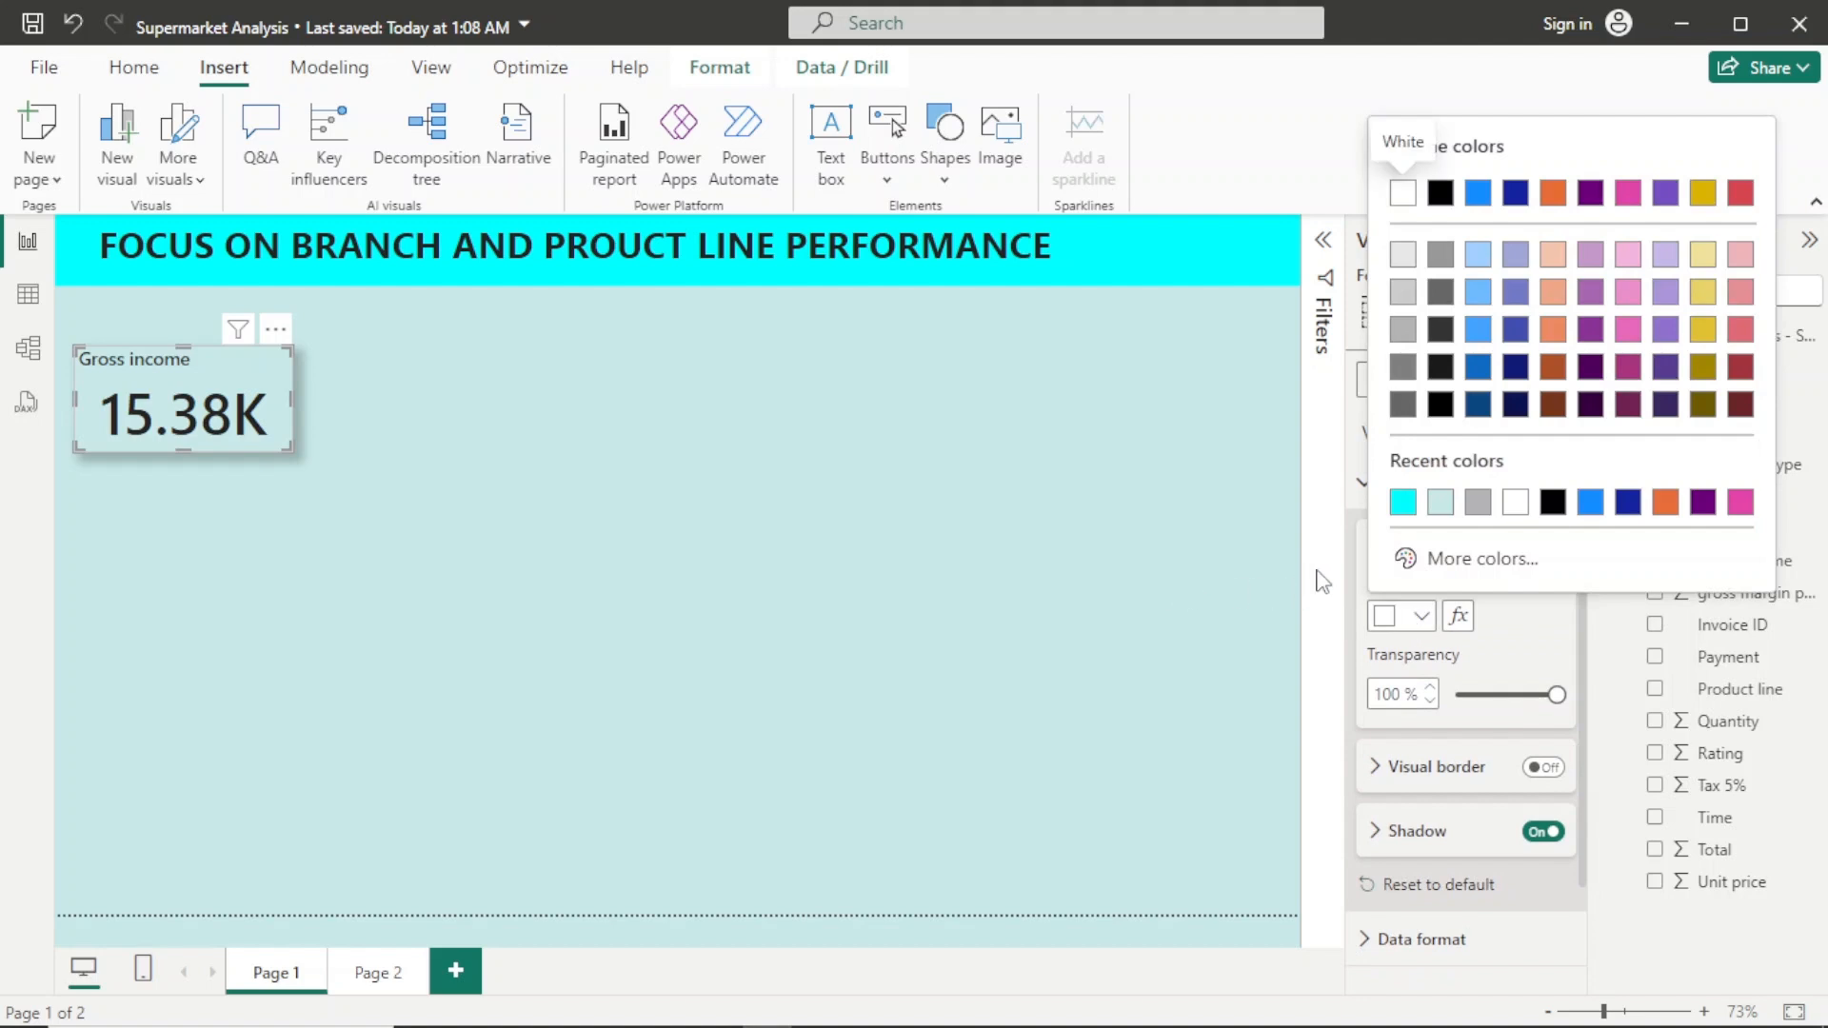
{"action": "left_click", "coordinate": [1441, 503]}
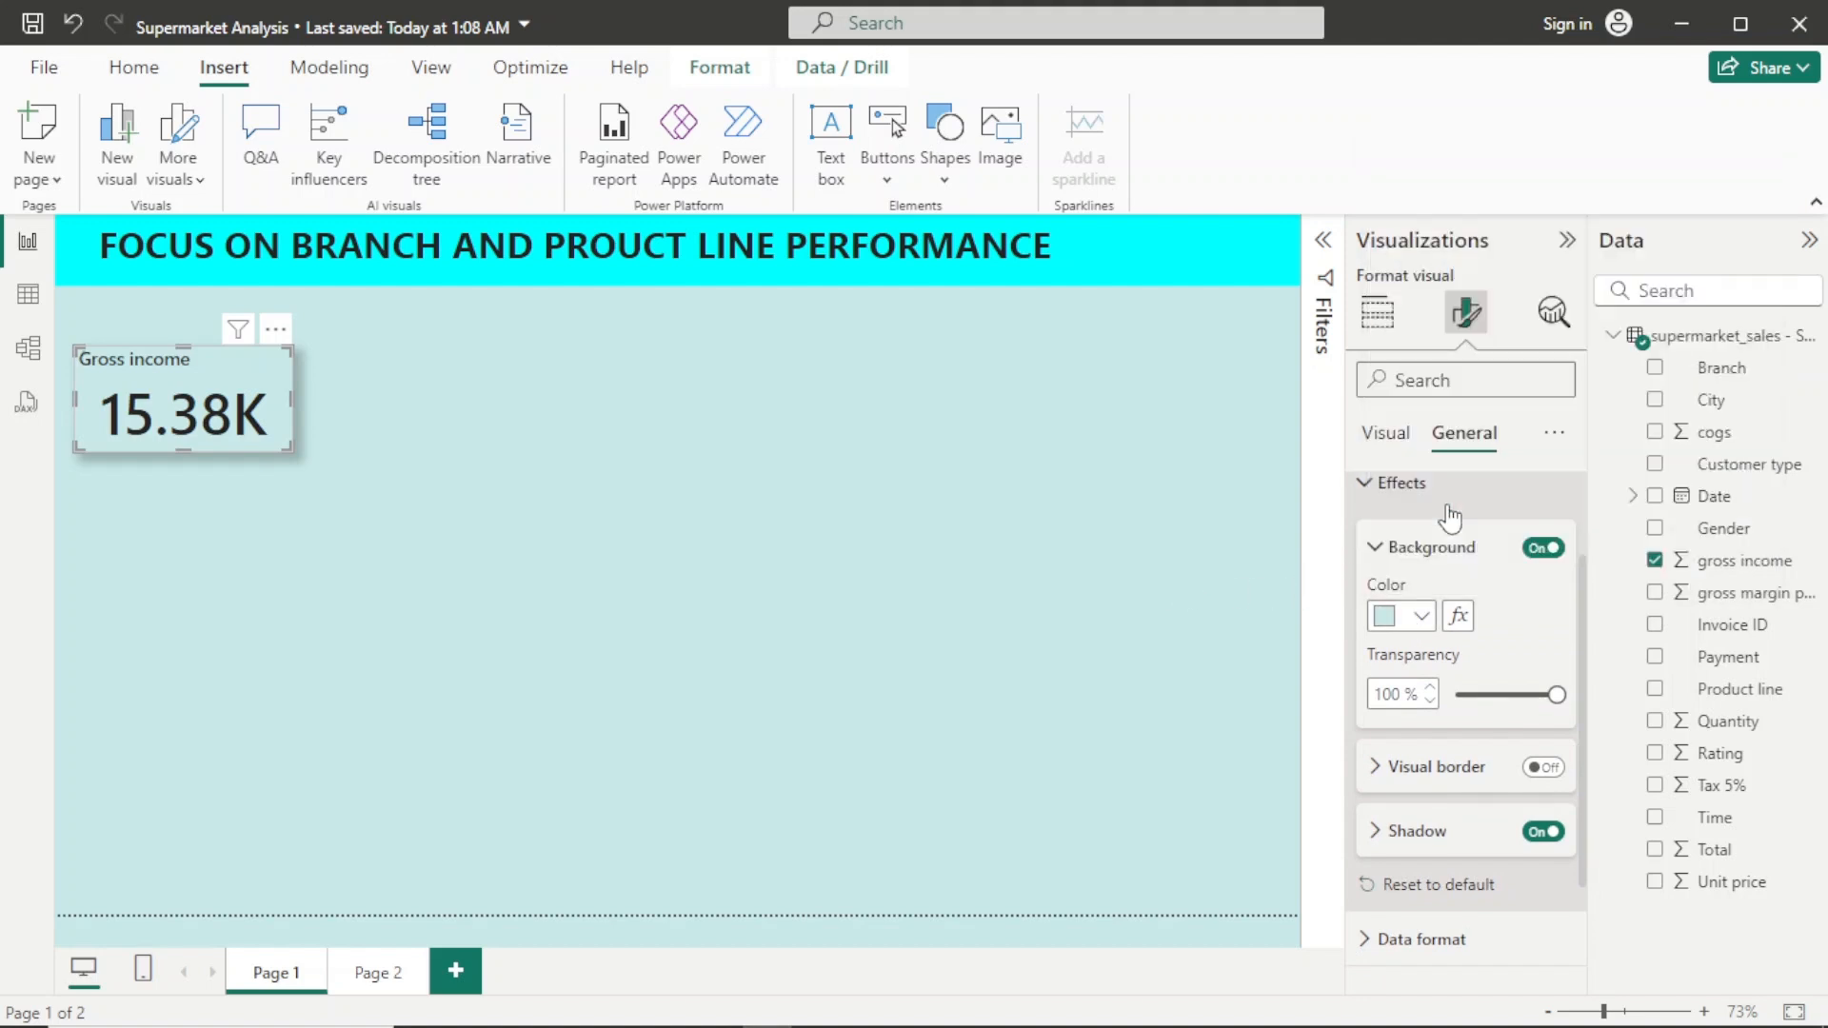
{"action": "left_click", "coordinate": [751, 530]}
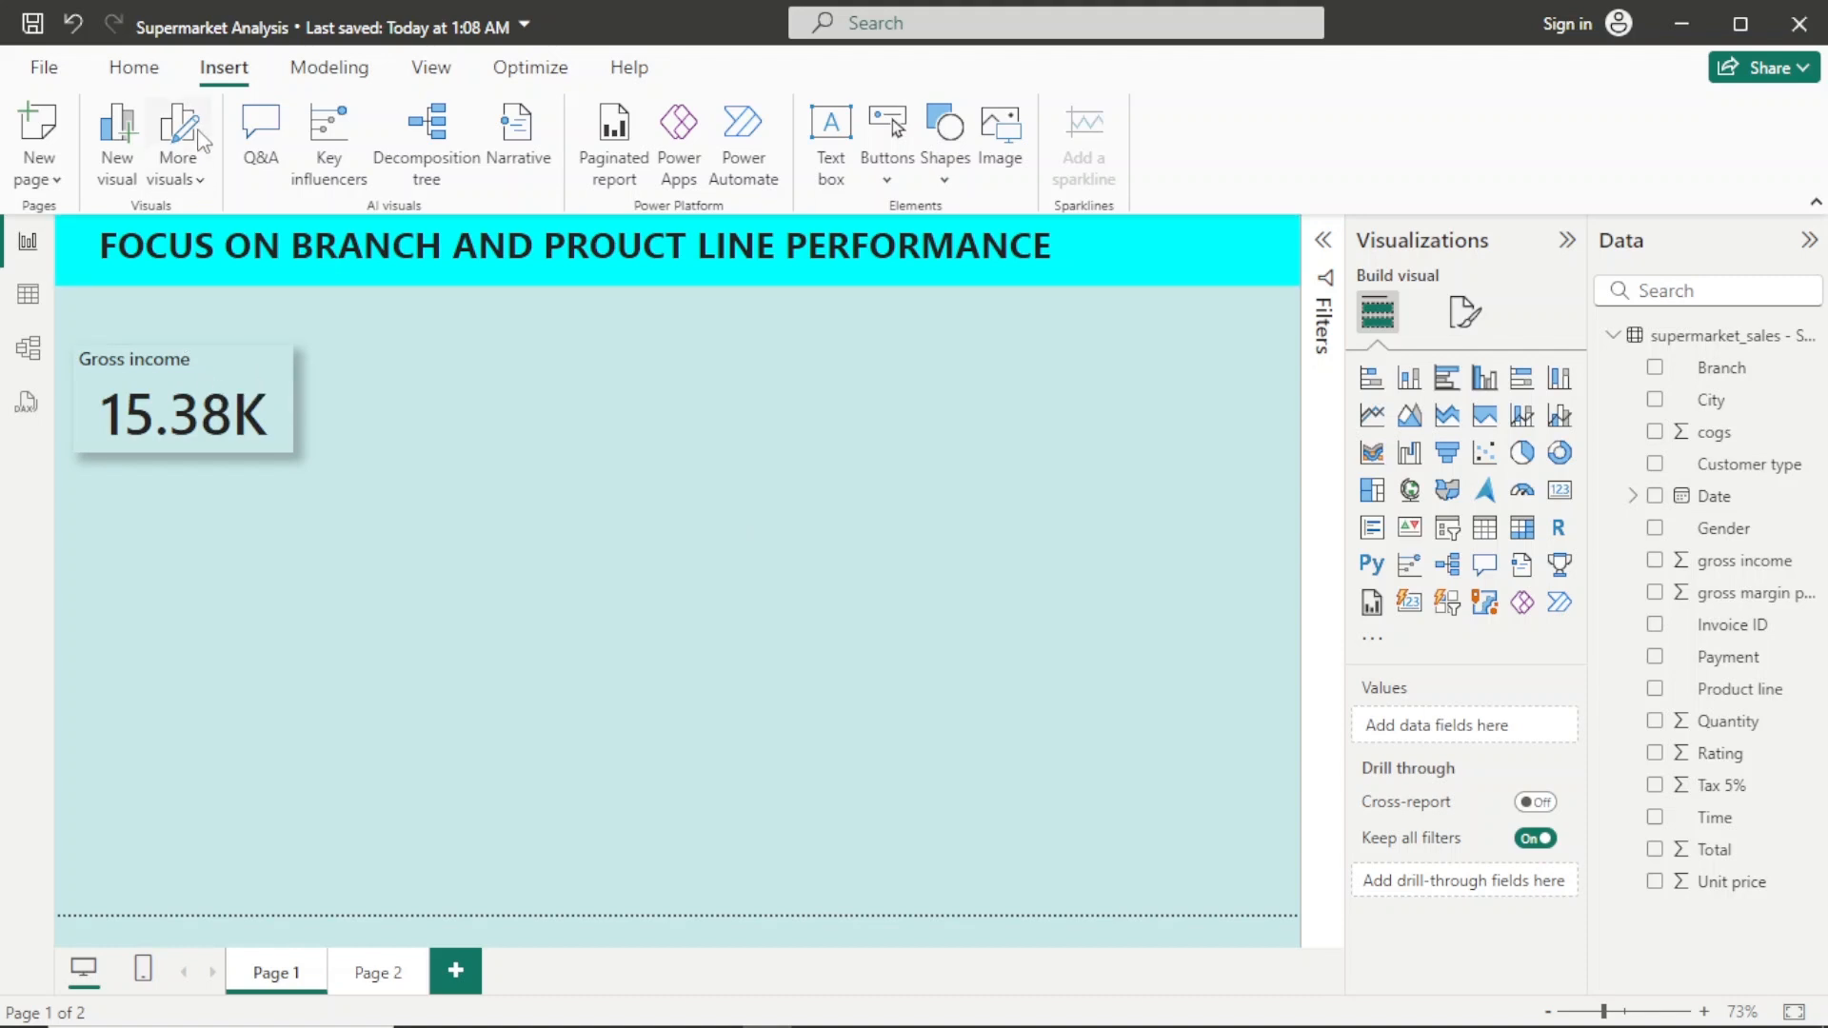
Step: Insert a text box below the gross income card, widen it and enter "Overall Business Performance"
{"action": "left_click", "coordinate": [135, 68]}
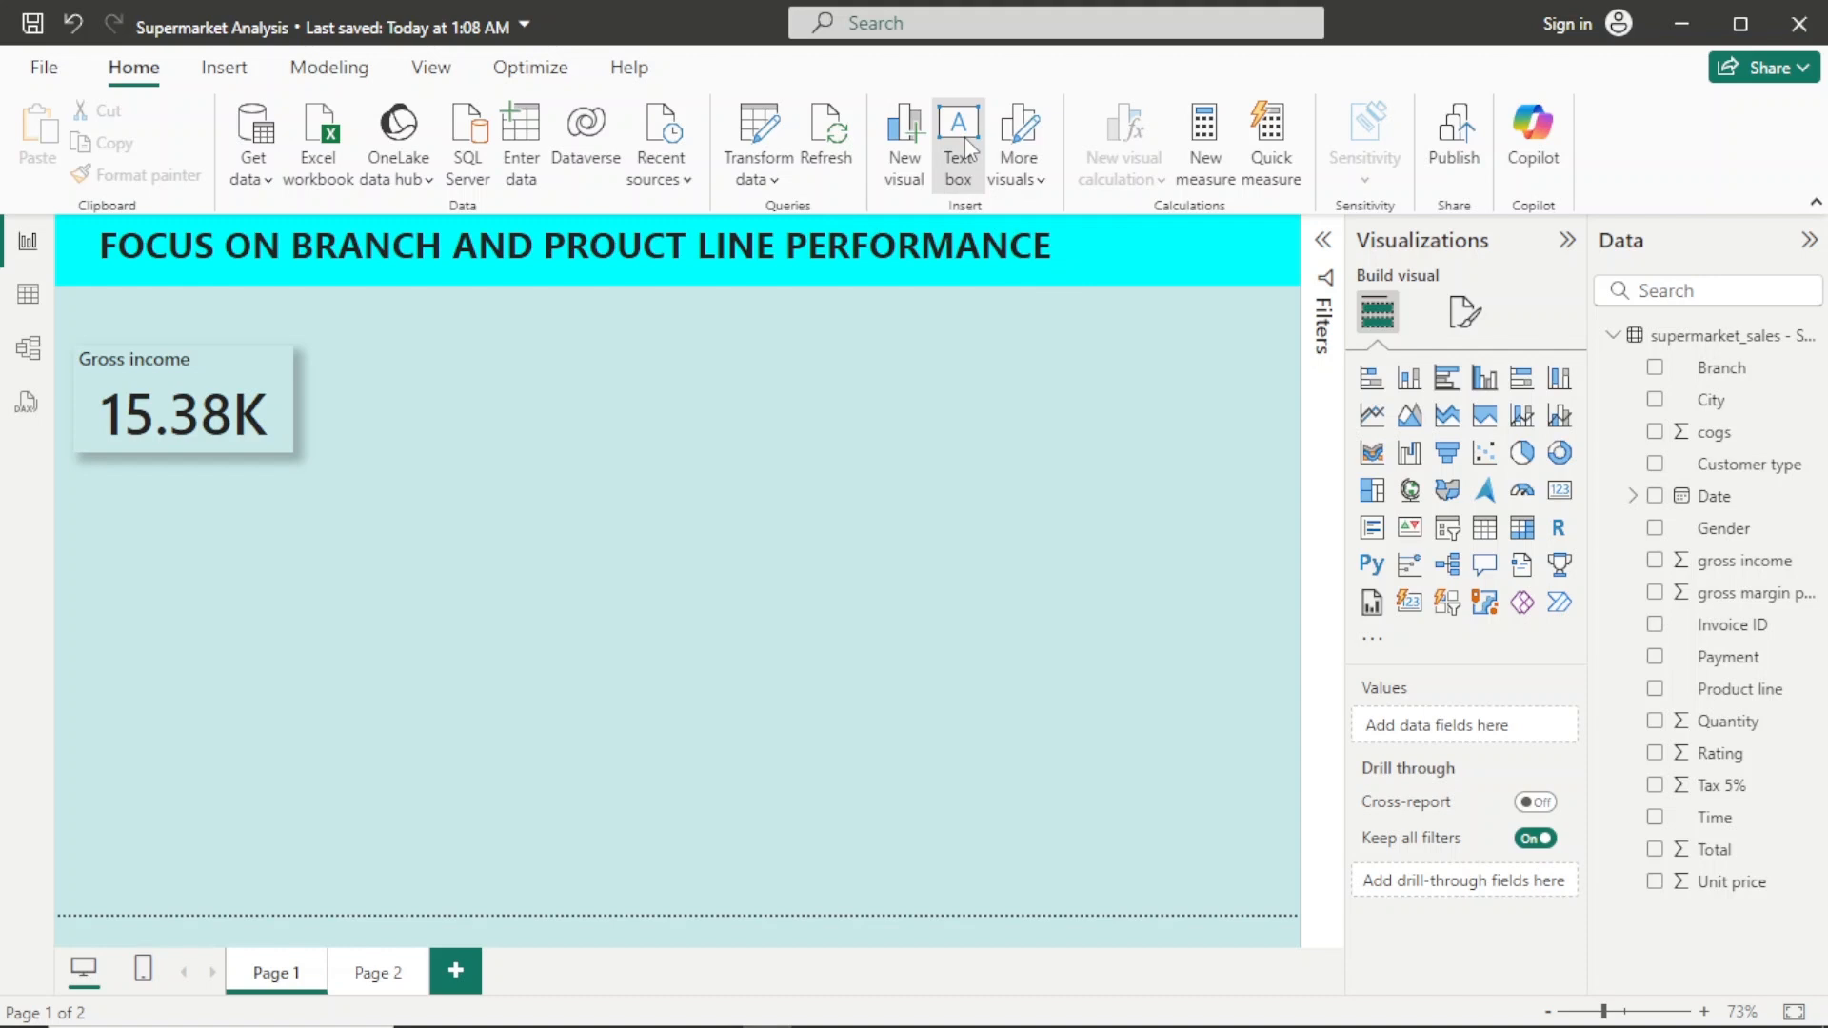
{"action": "left_click", "coordinate": [959, 146]}
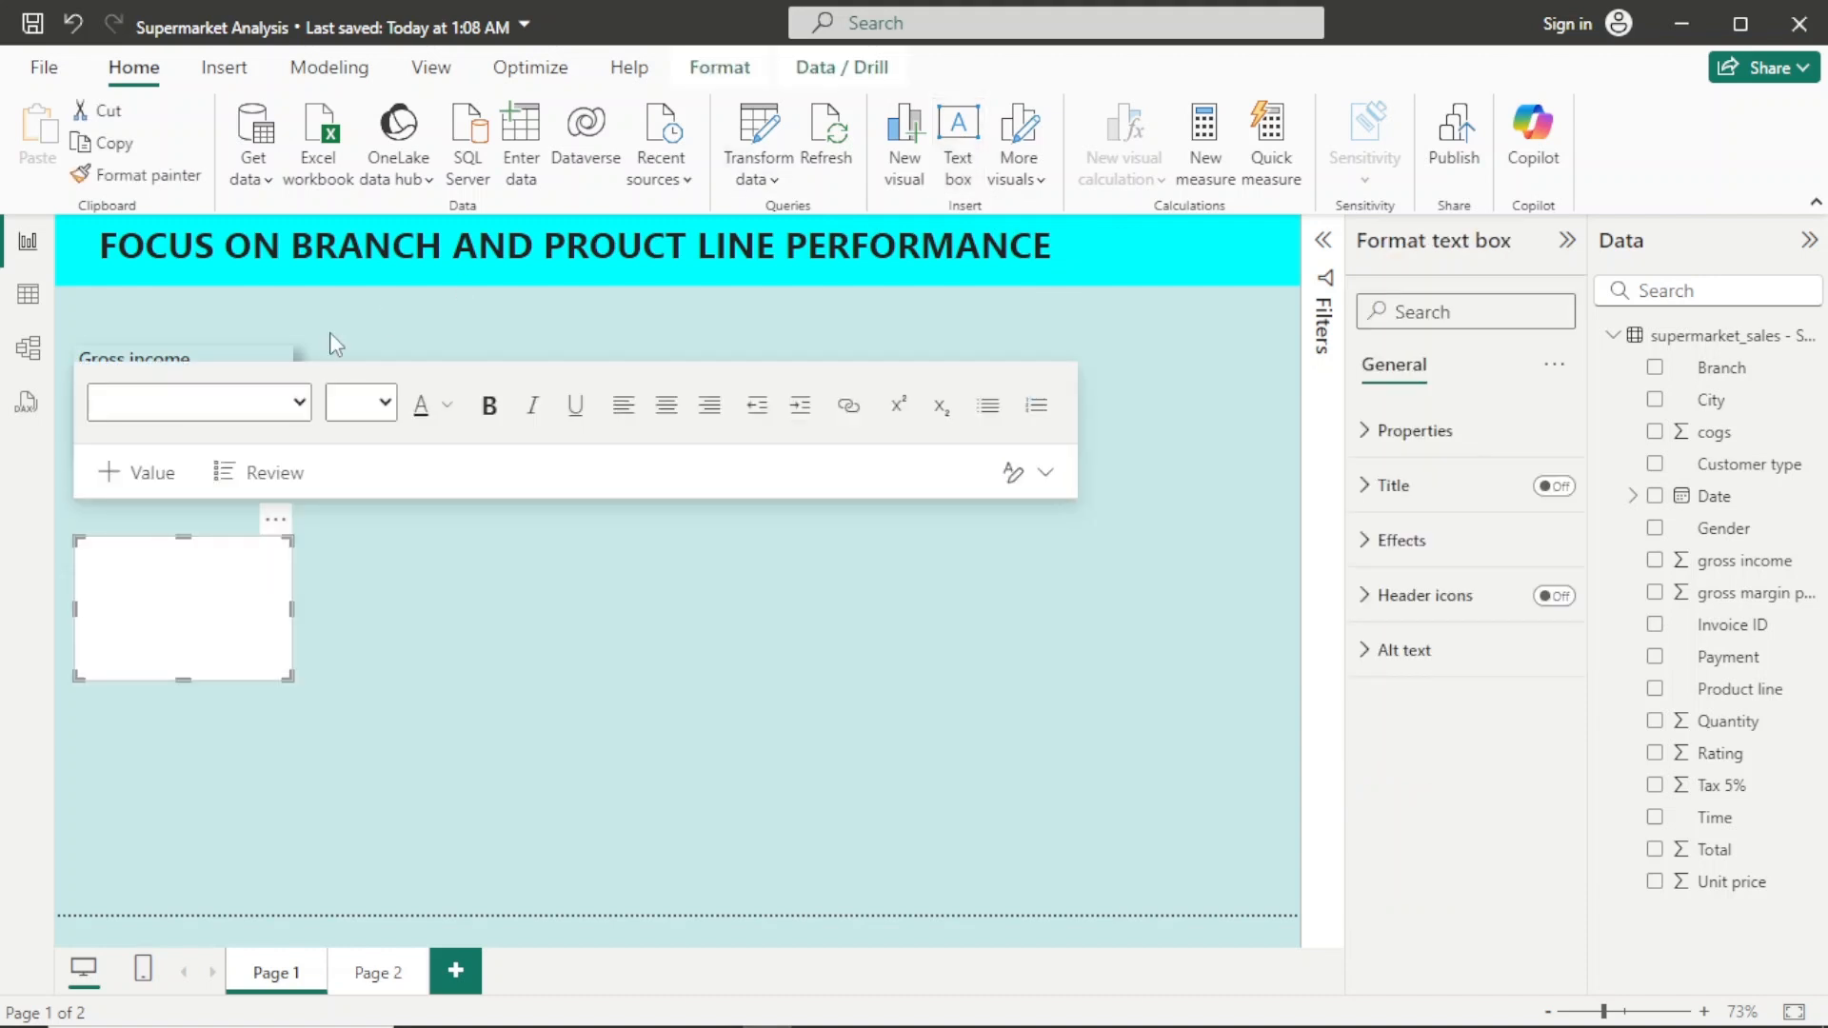
{"action": "left_click_drag", "start_coordinate": [294, 610], "coordinate": [579, 610]}
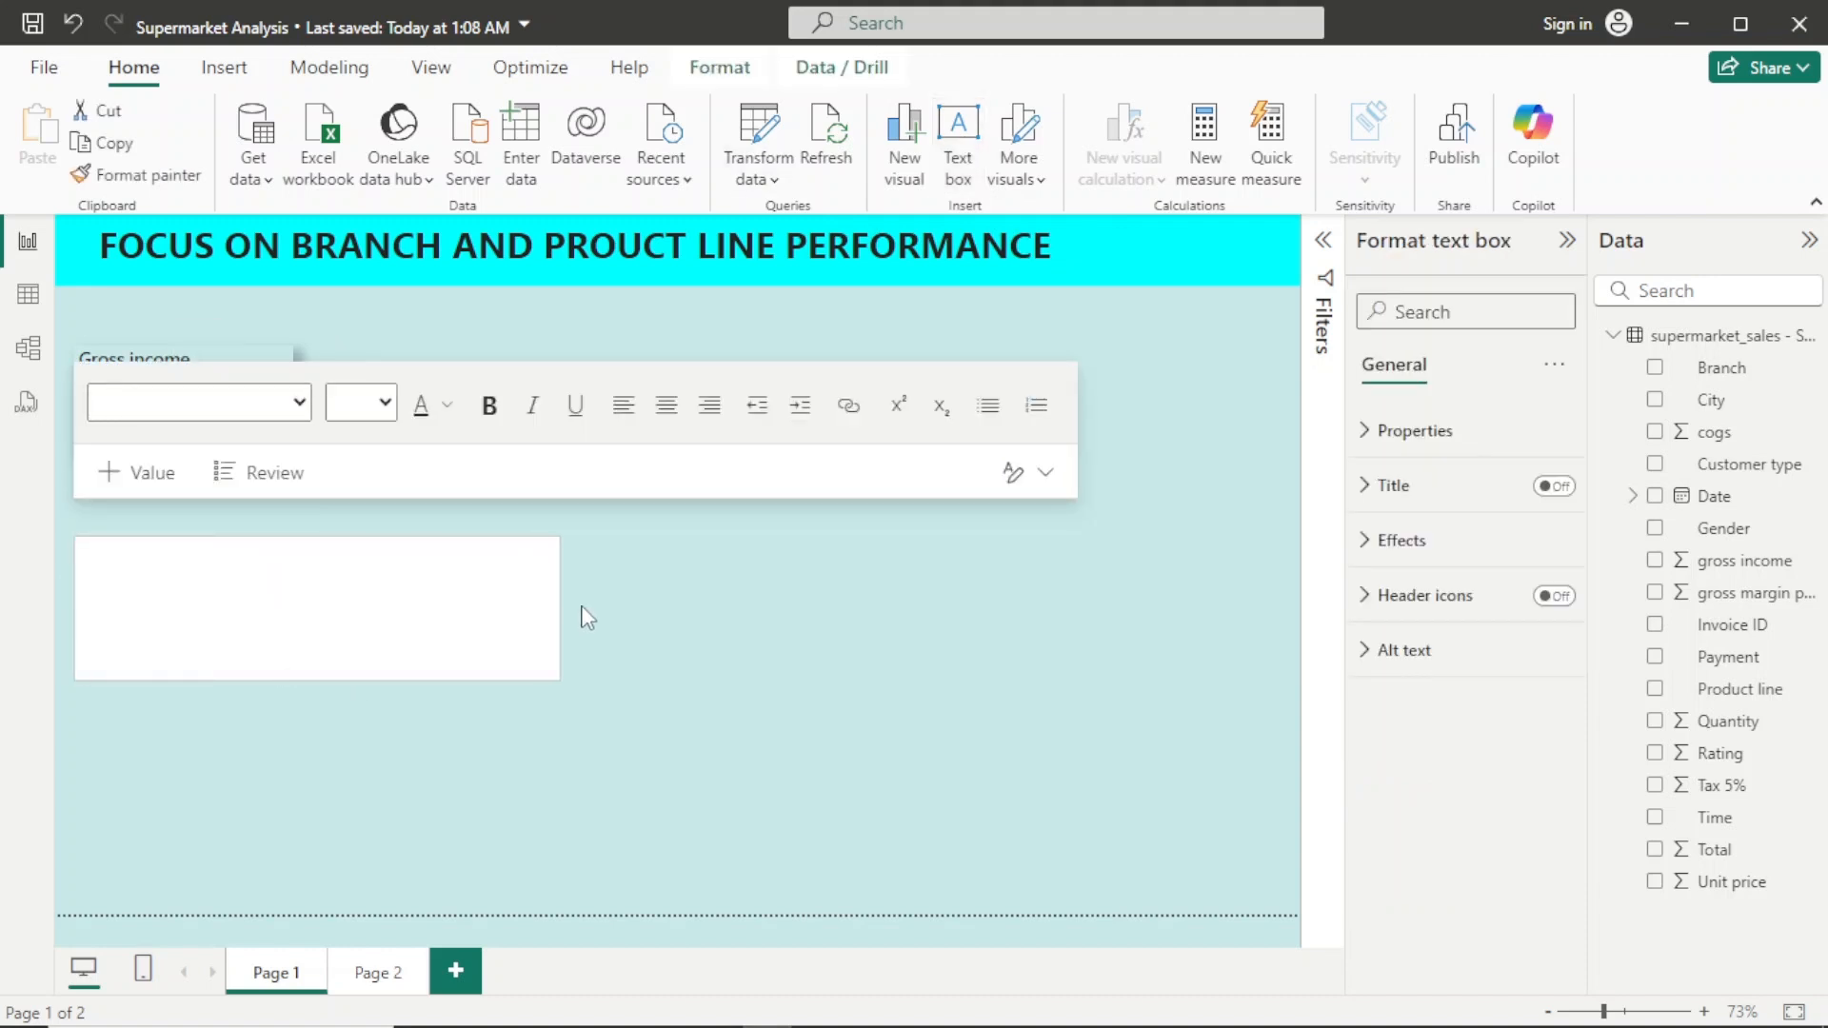
{"action": "left_click", "coordinate": [329, 687]}
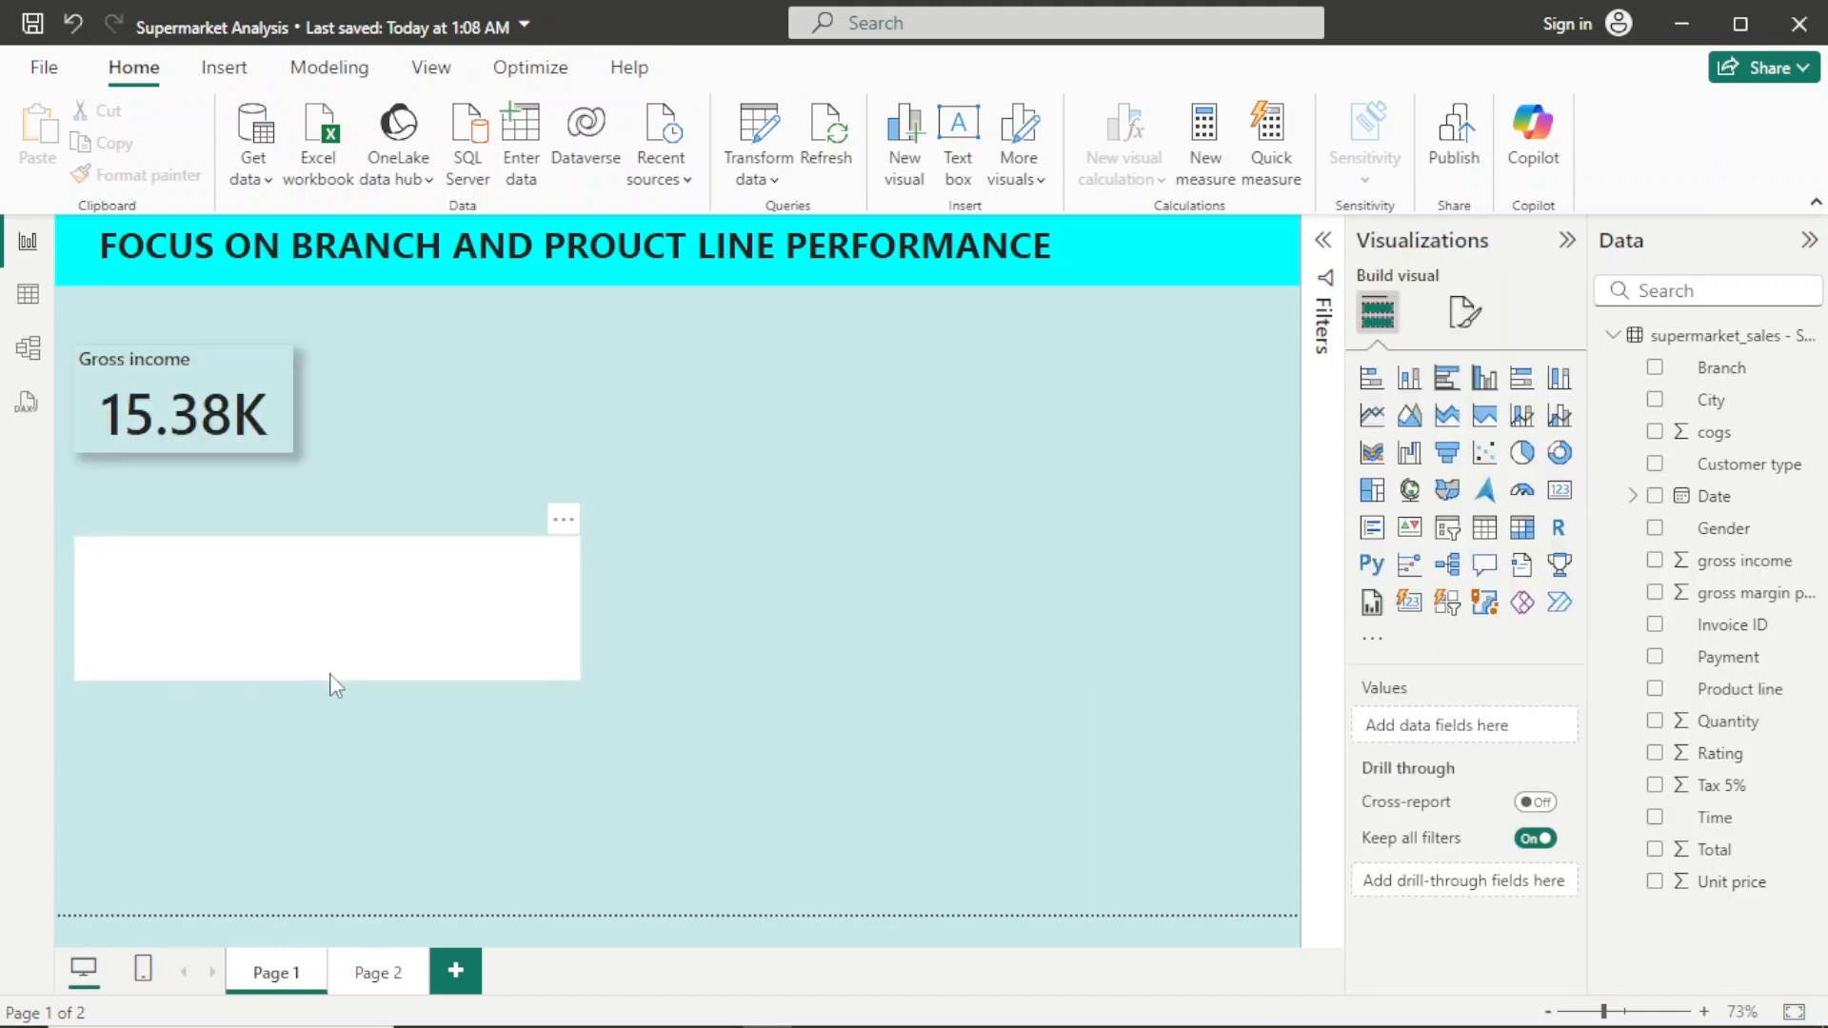
{"action": "left_click", "coordinate": [409, 632]}
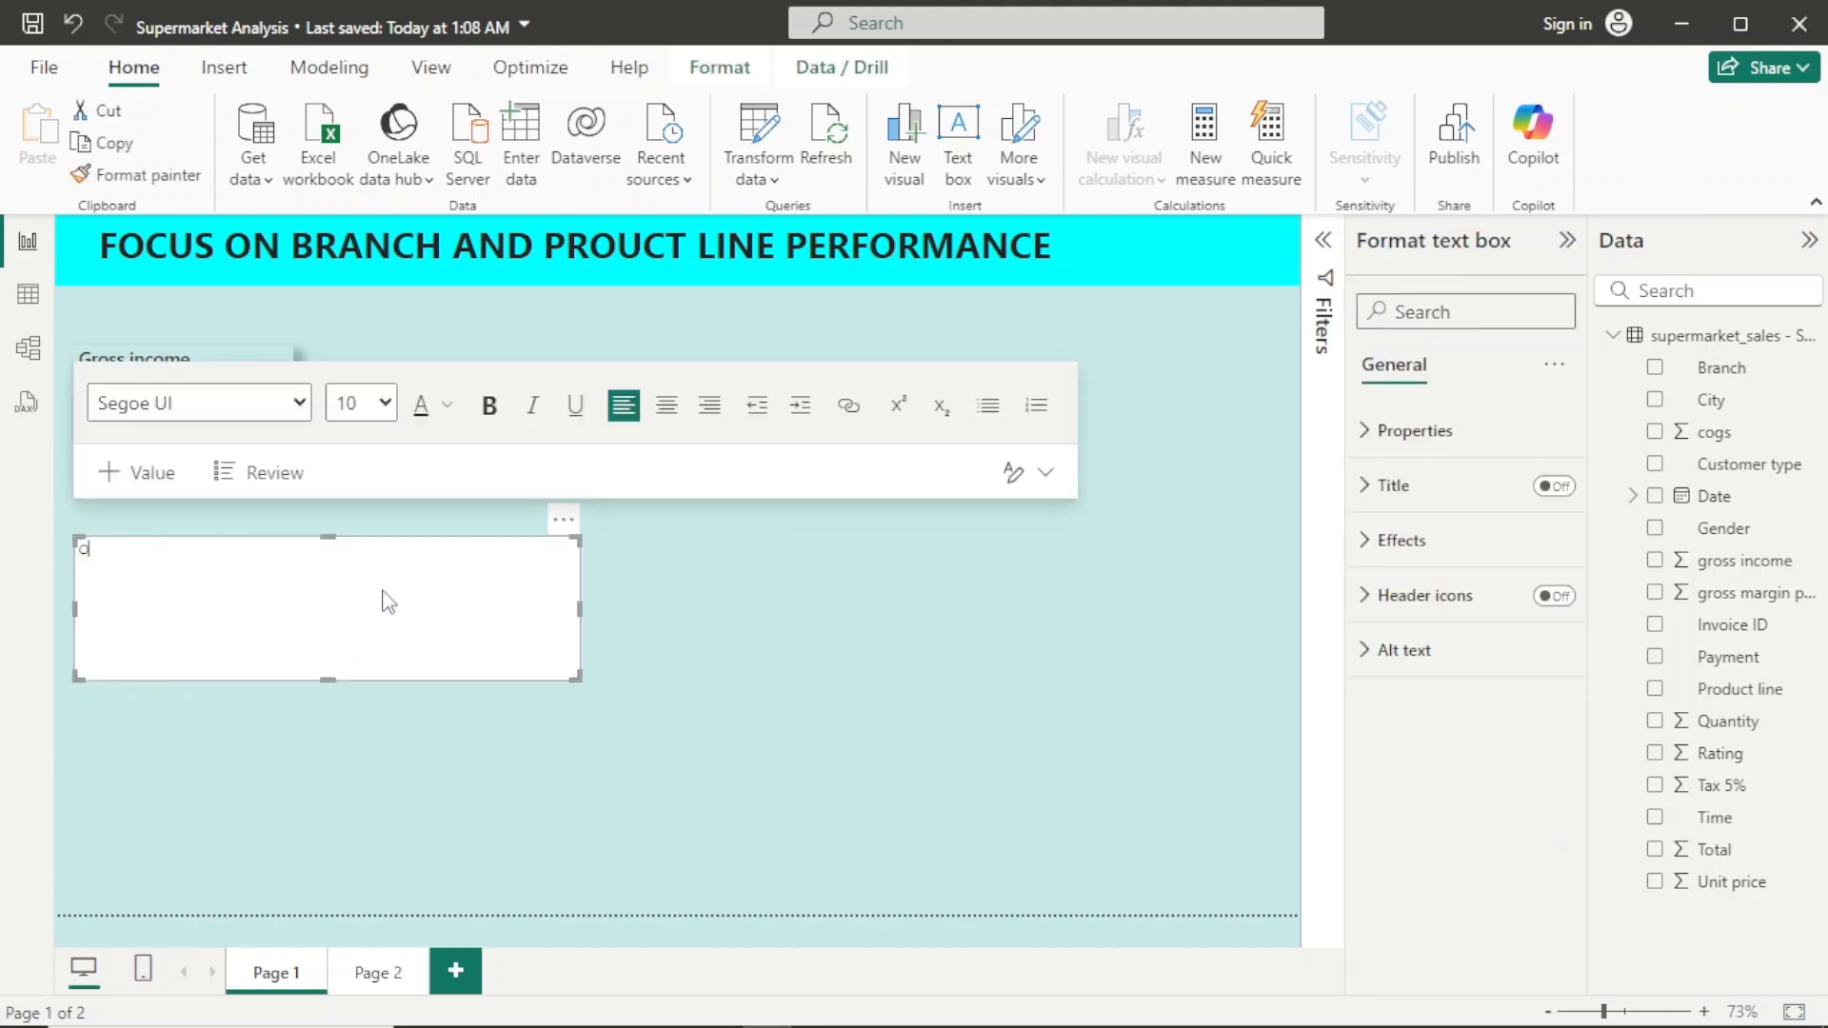
{"action": "type", "text": "Overall Business Performance"}
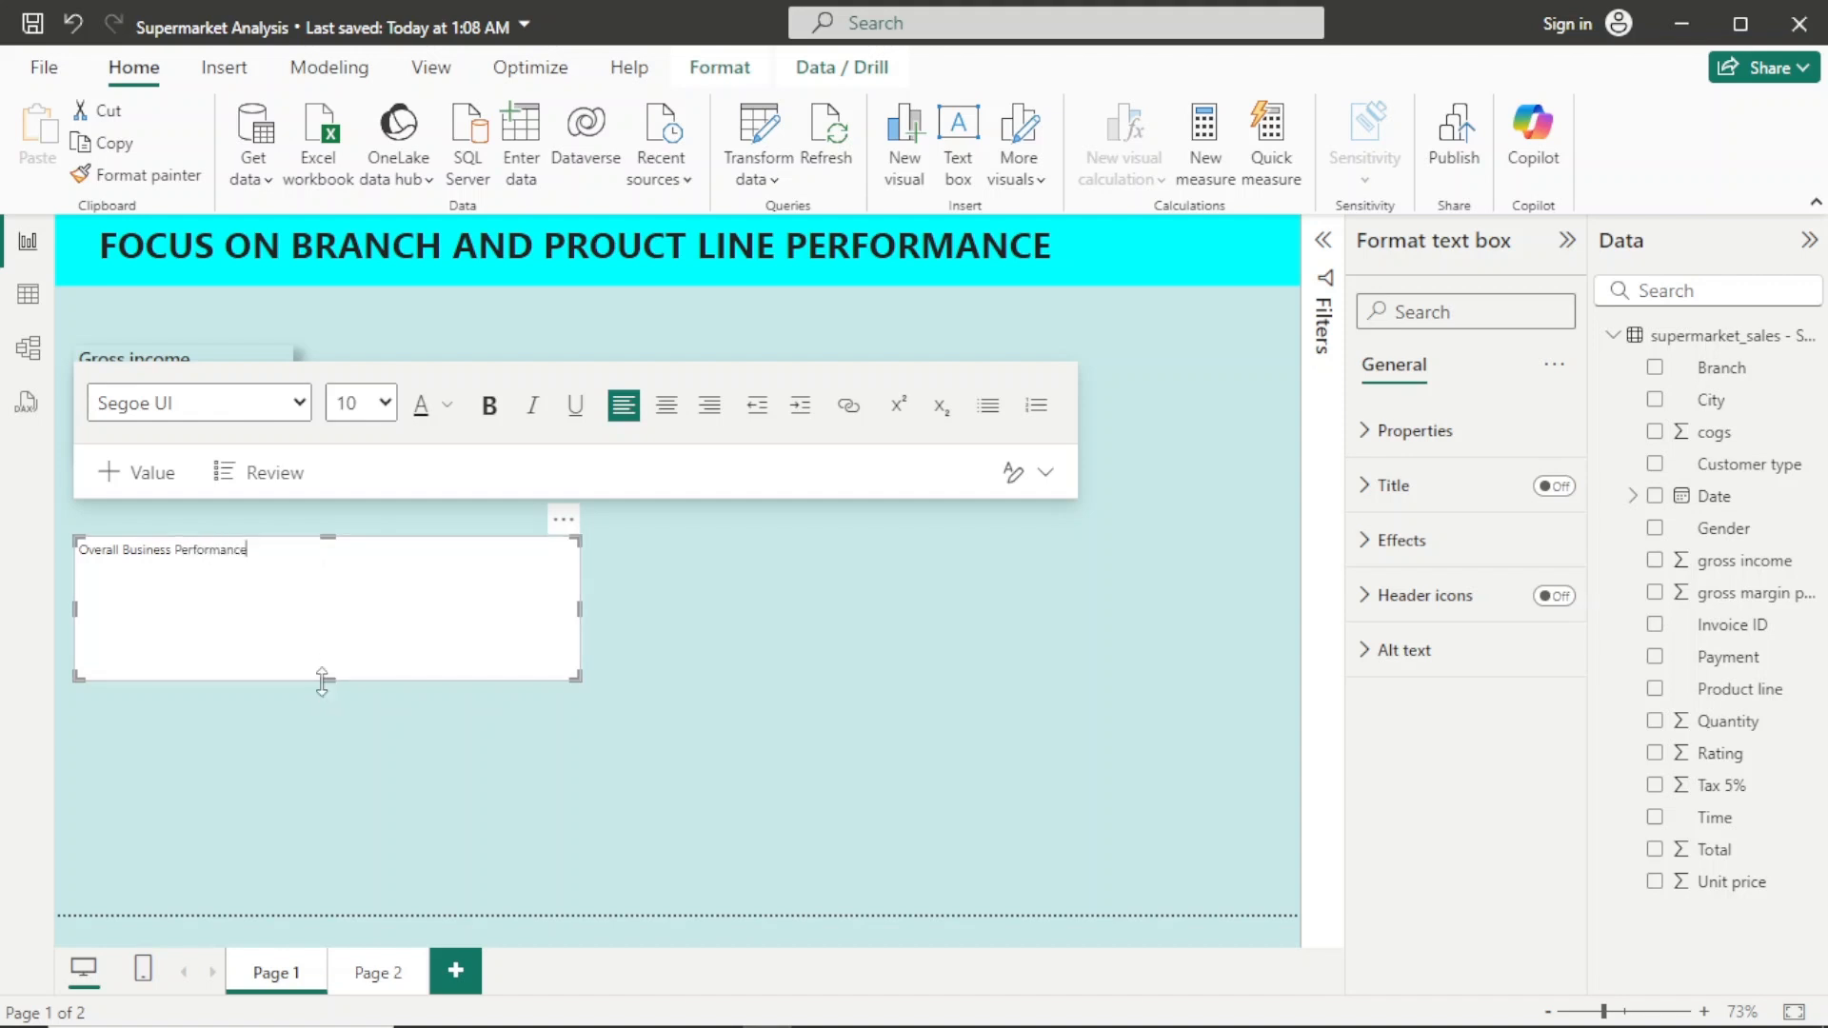
Step: Shrink the "Overall Business Performance" text box to about the card's width and place it between the banner and the gross income card
{"action": "left_click_drag", "start_coordinate": [322, 680], "coordinate": [326, 594]}
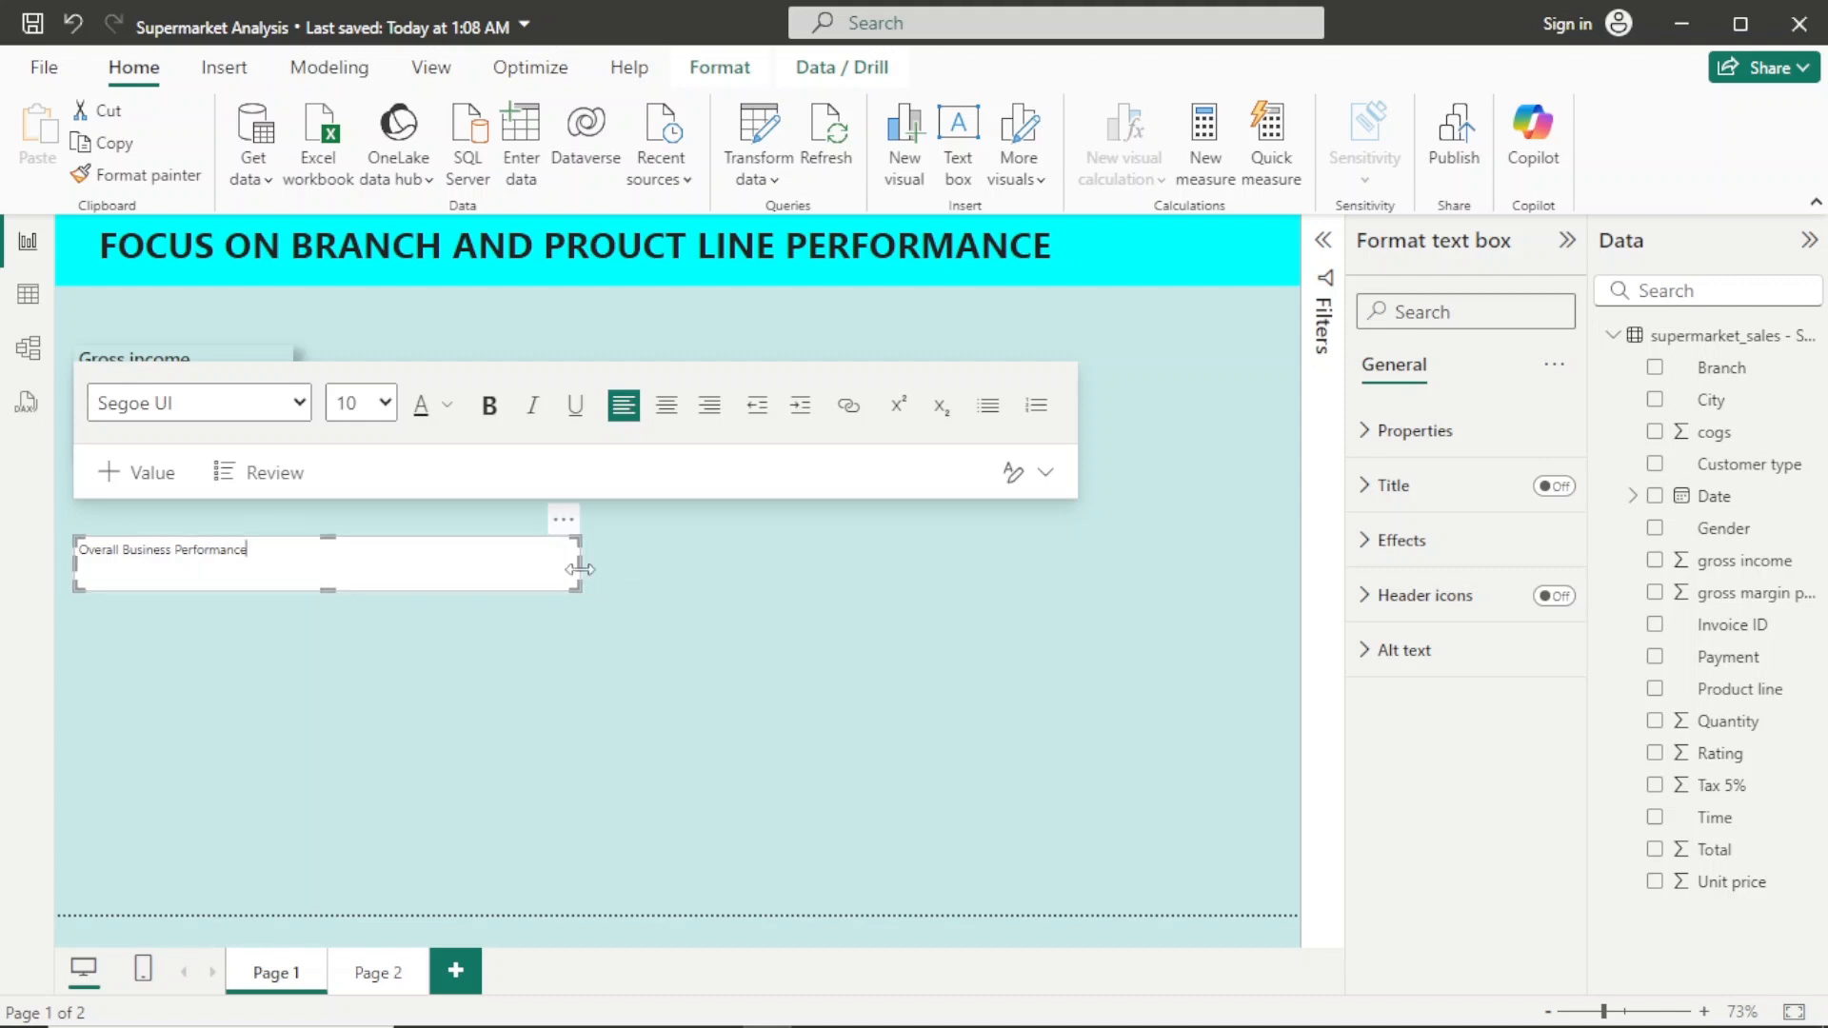
{"action": "left_click_drag", "start_coordinate": [579, 569], "coordinate": [278, 286]}
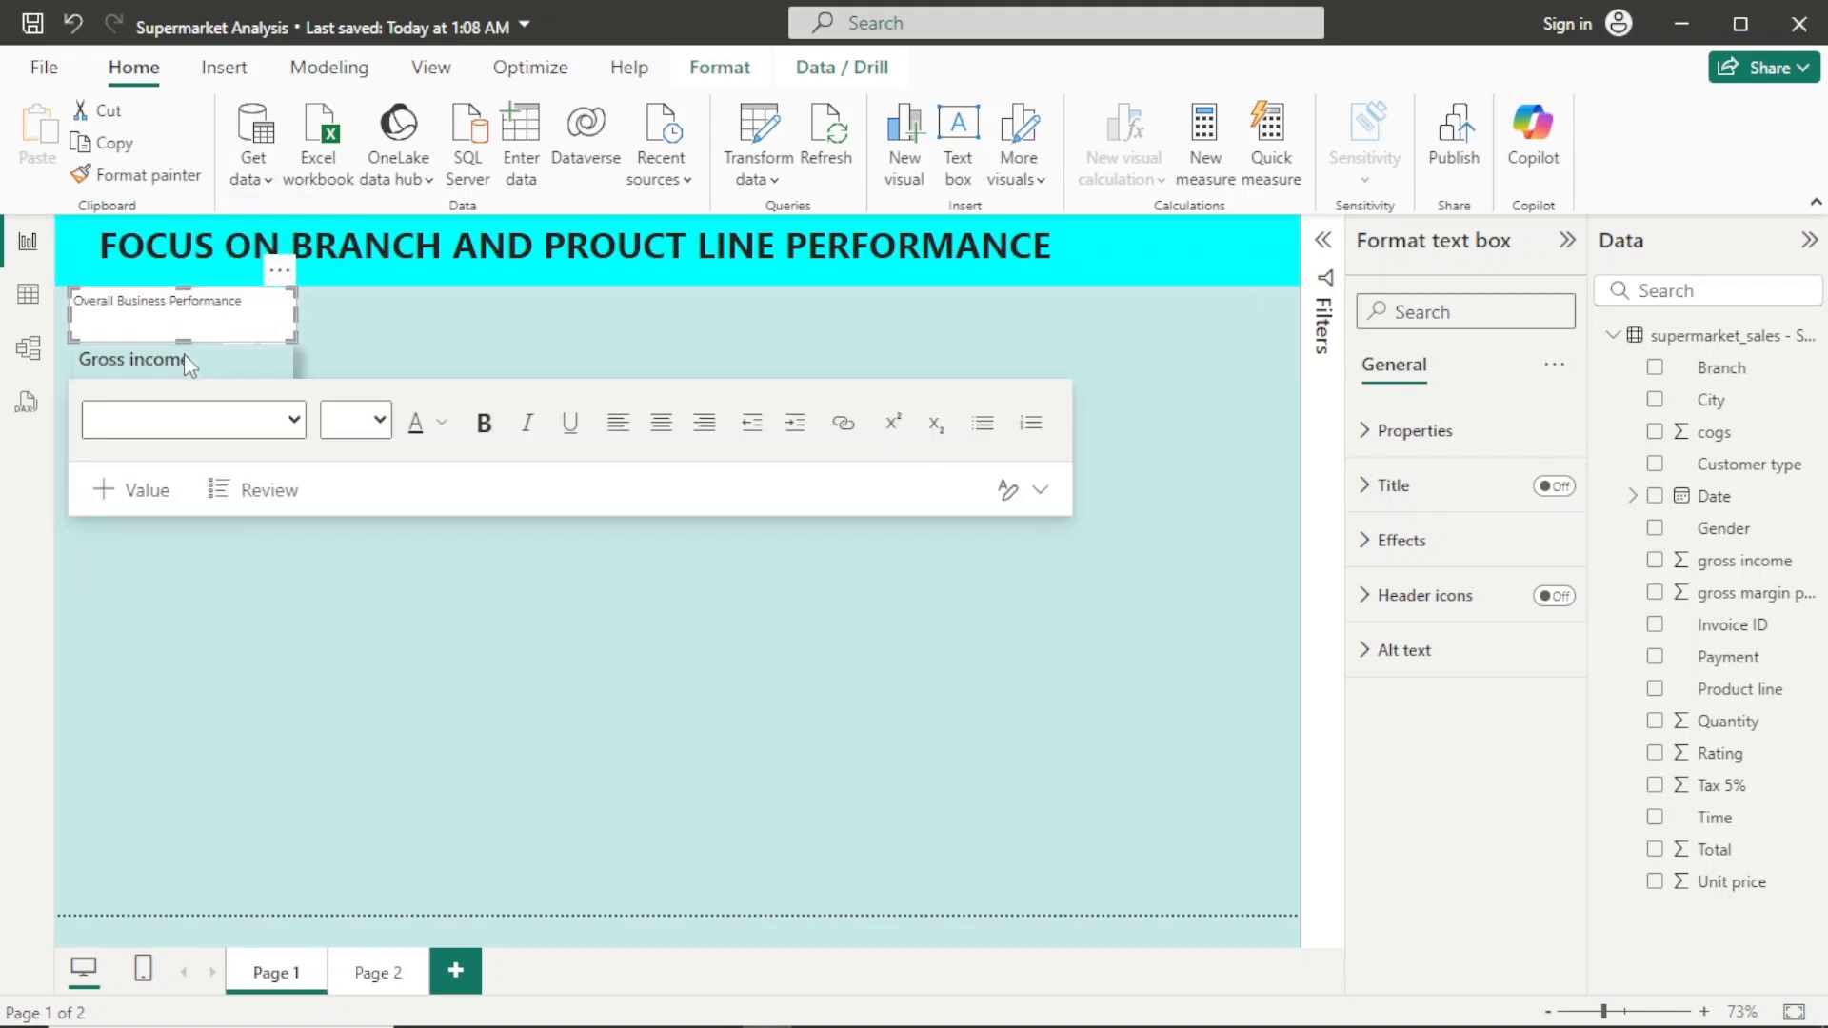
{"action": "left_click_drag", "start_coordinate": [184, 335], "coordinate": [185, 321]}
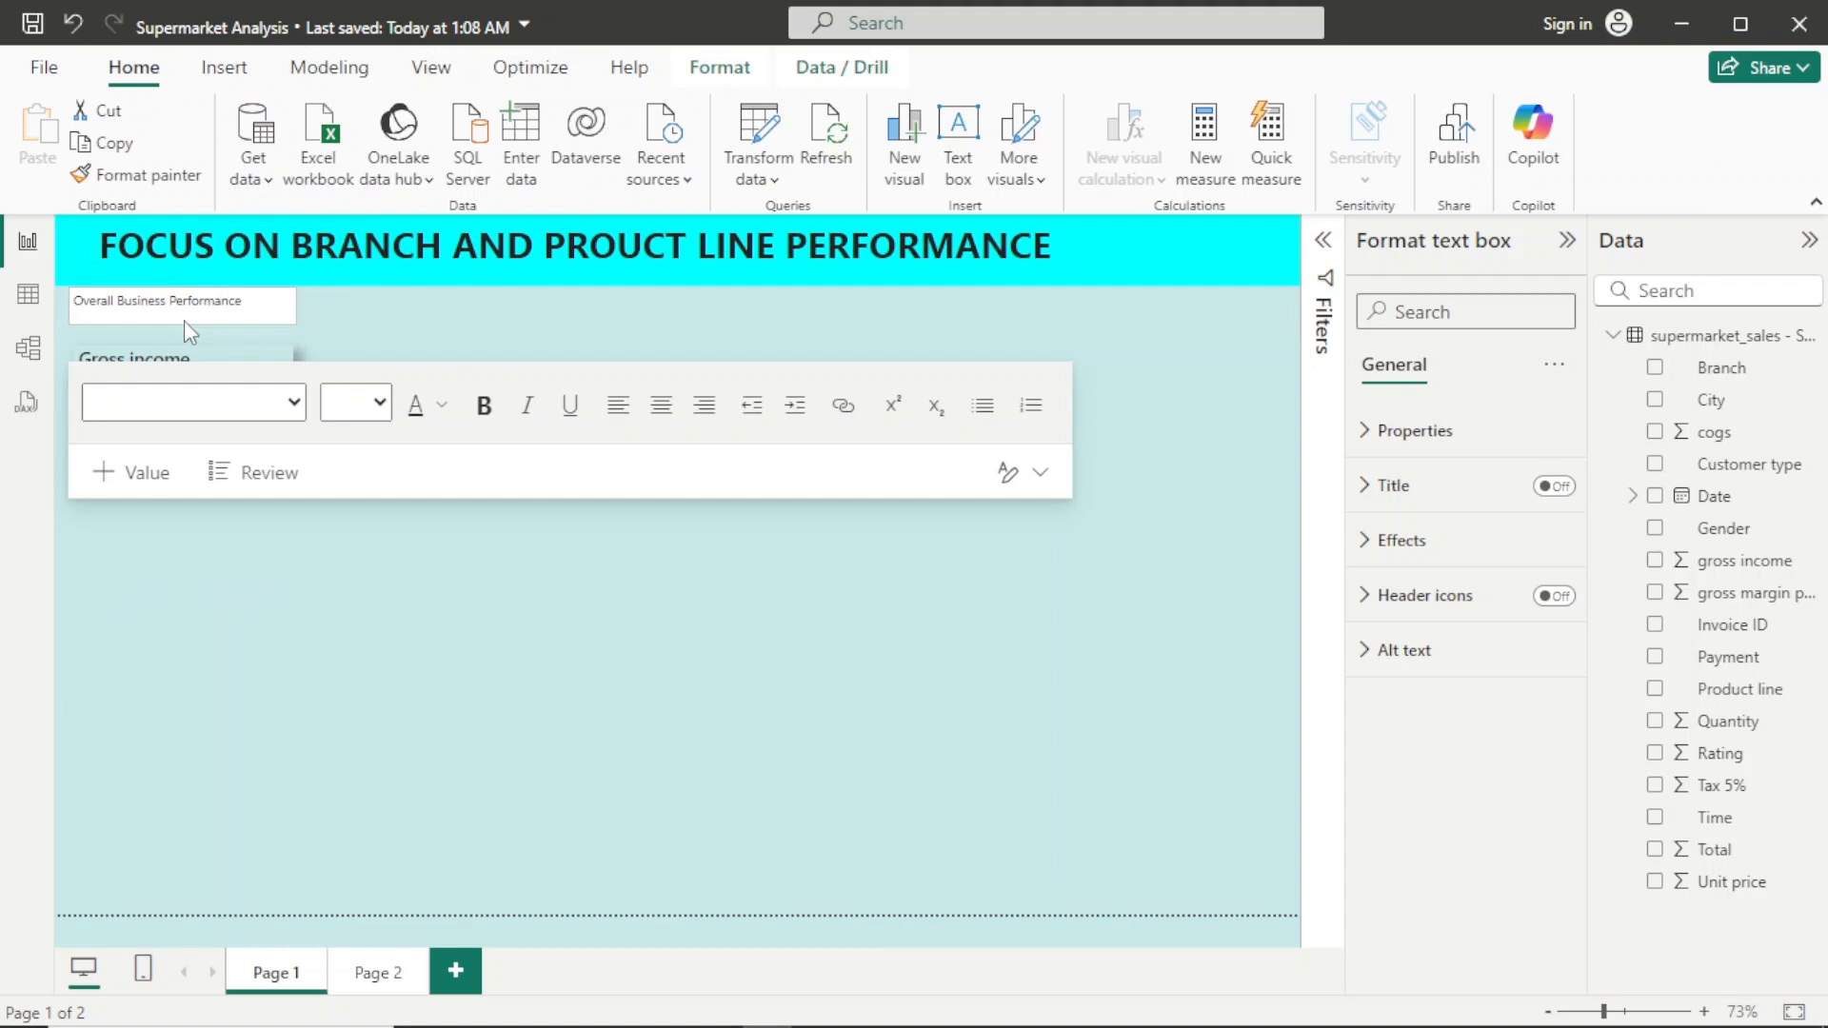
Step: Format the "Overall Business Performance" text as bold 12-point Segoe UI Light and widen its text box beyond the gross income card
{"action": "left_click_drag", "start_coordinate": [283, 278], "coordinate": [76, 318]}
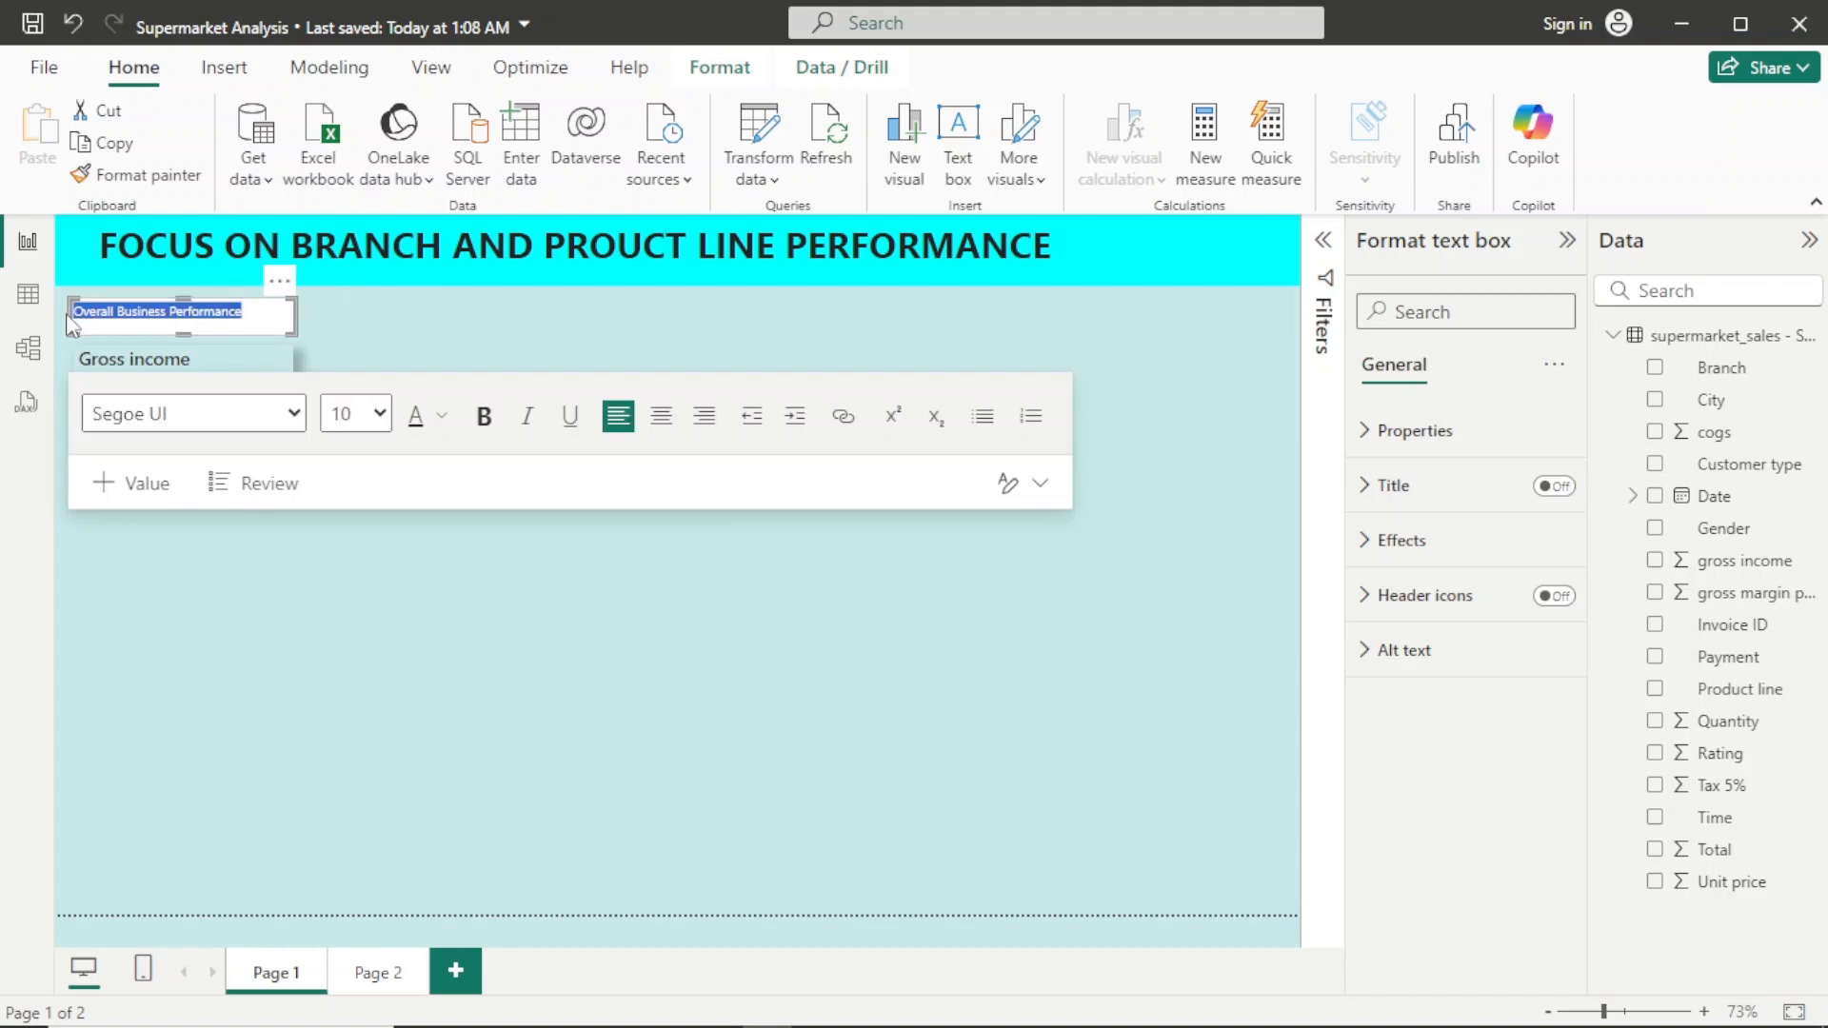
{"action": "left_click", "coordinate": [294, 413]}
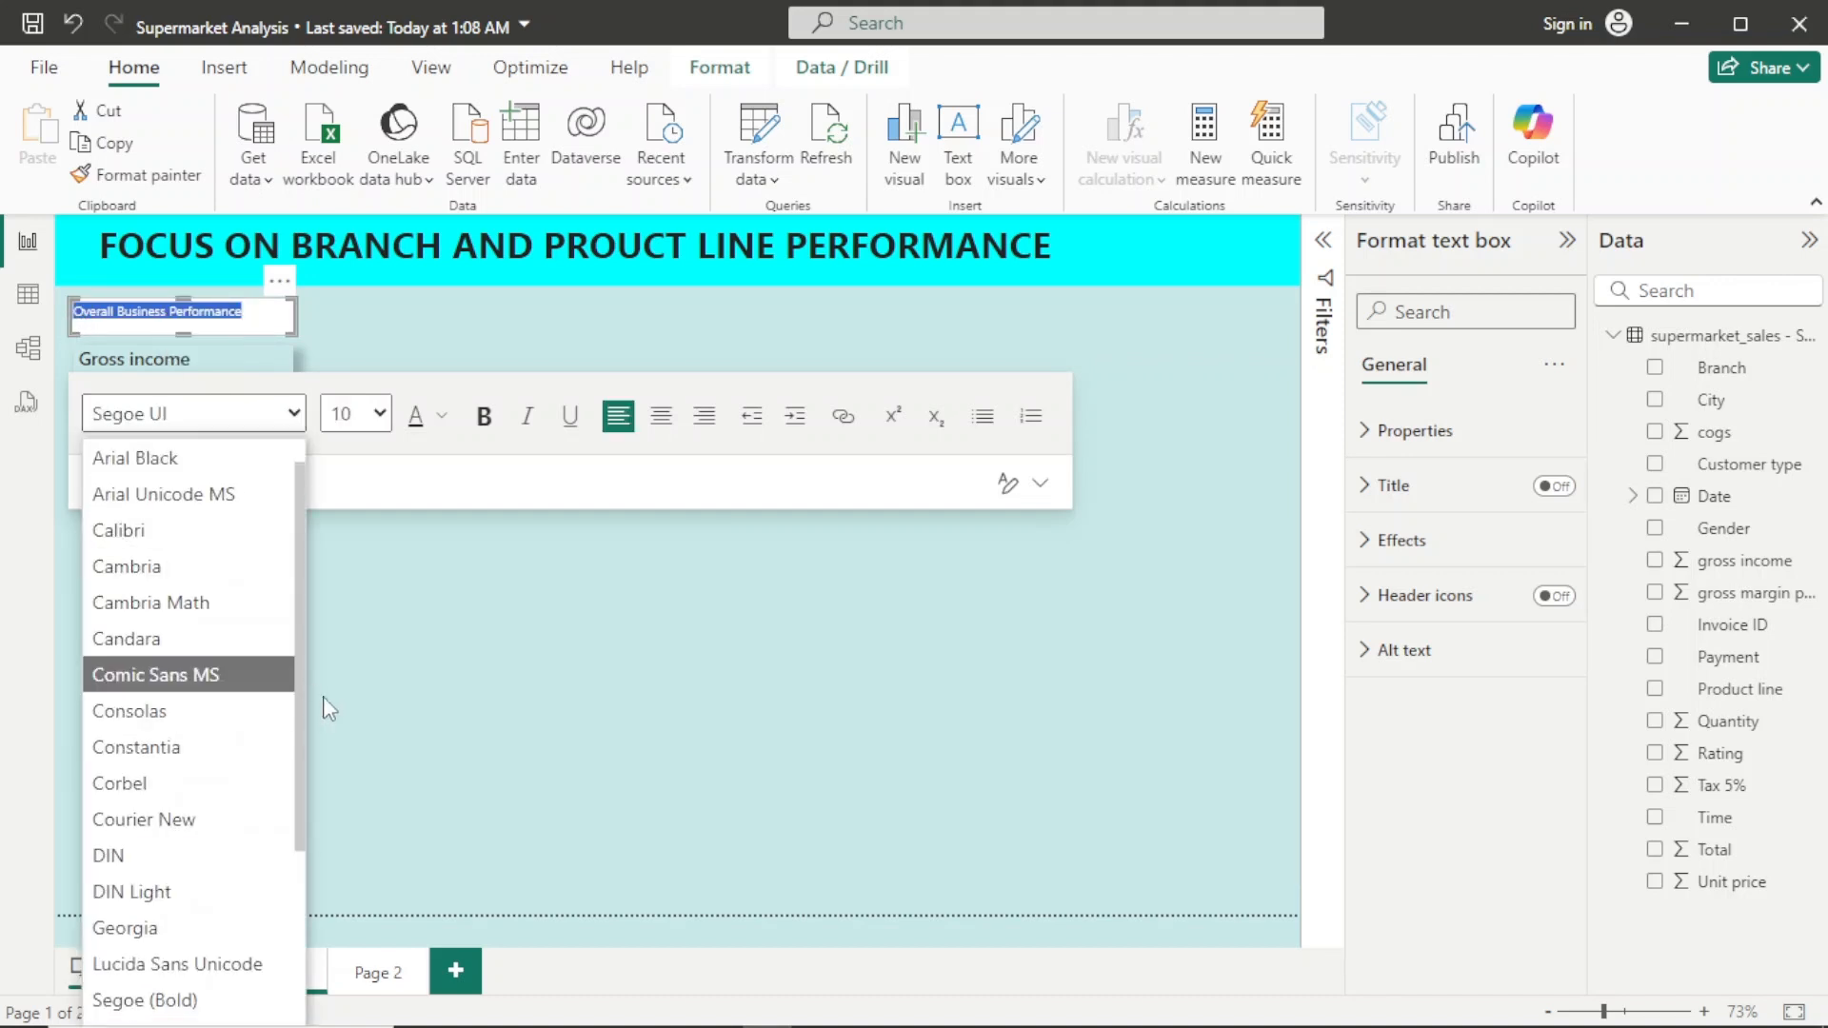
{"action": "left_click_drag", "start_coordinate": [300, 699], "coordinate": [273, 874]}
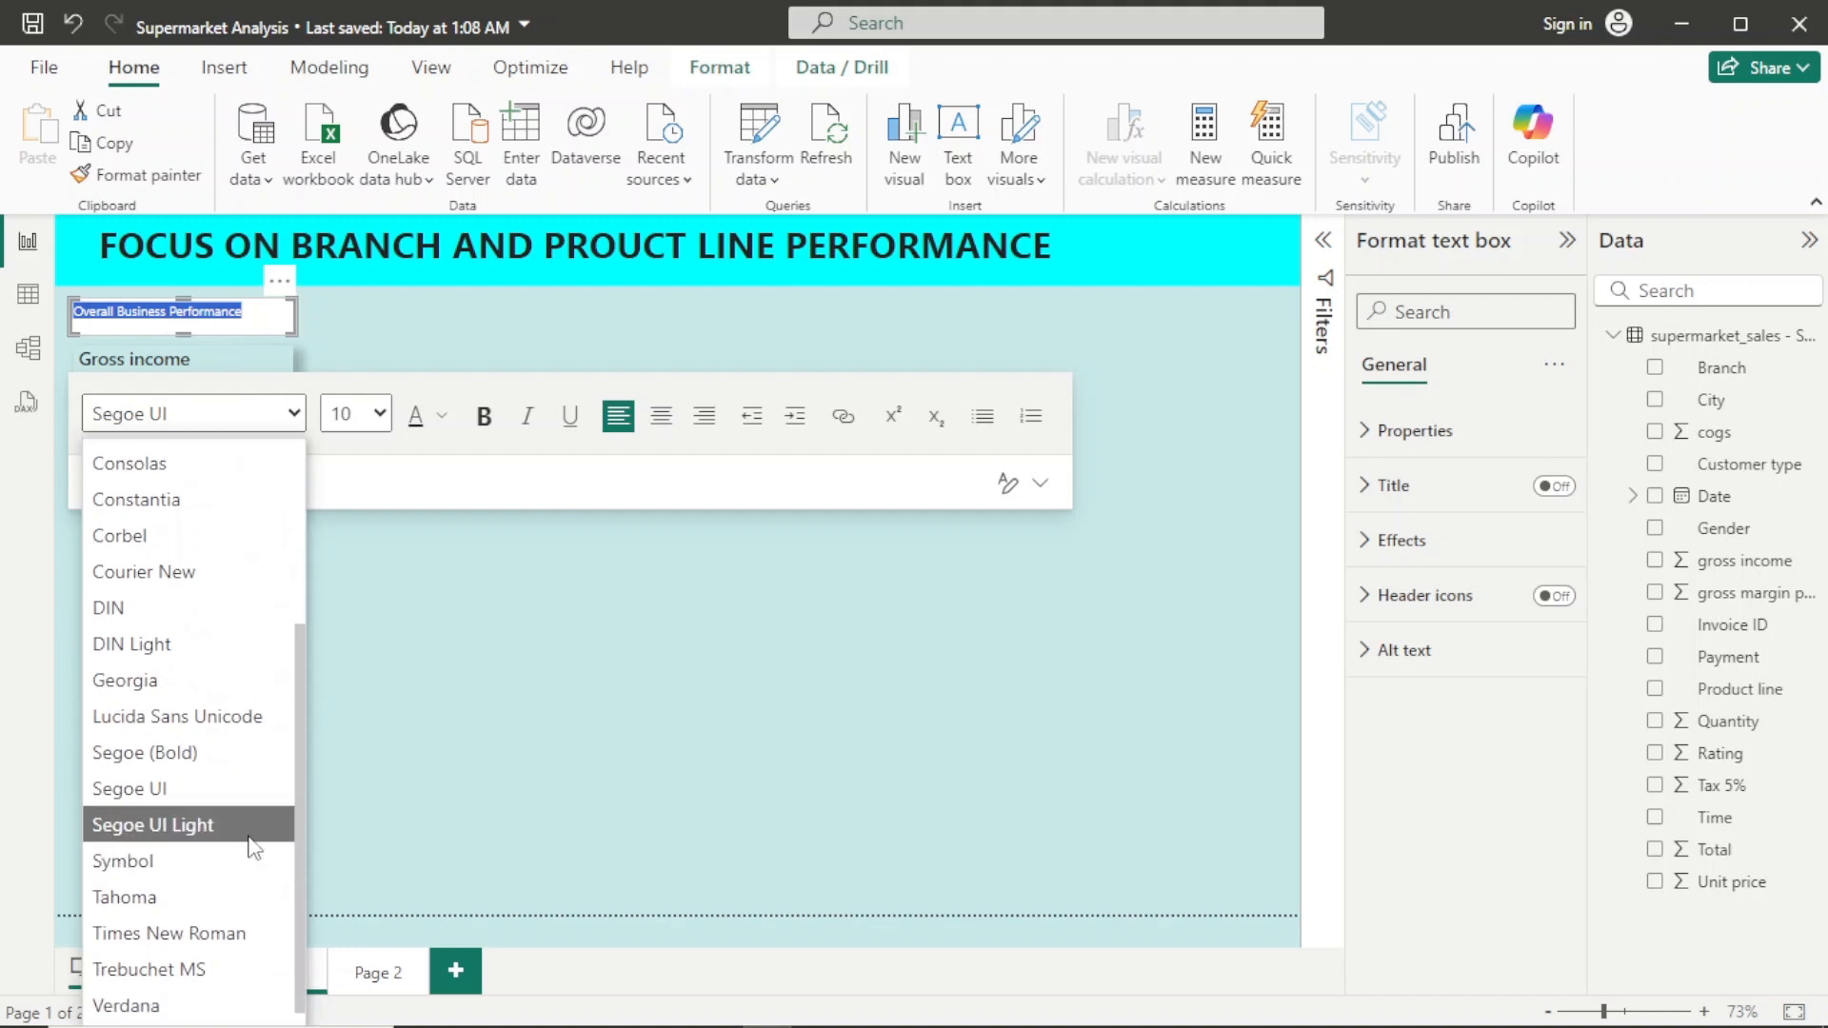
{"action": "left_click", "coordinate": [248, 836]}
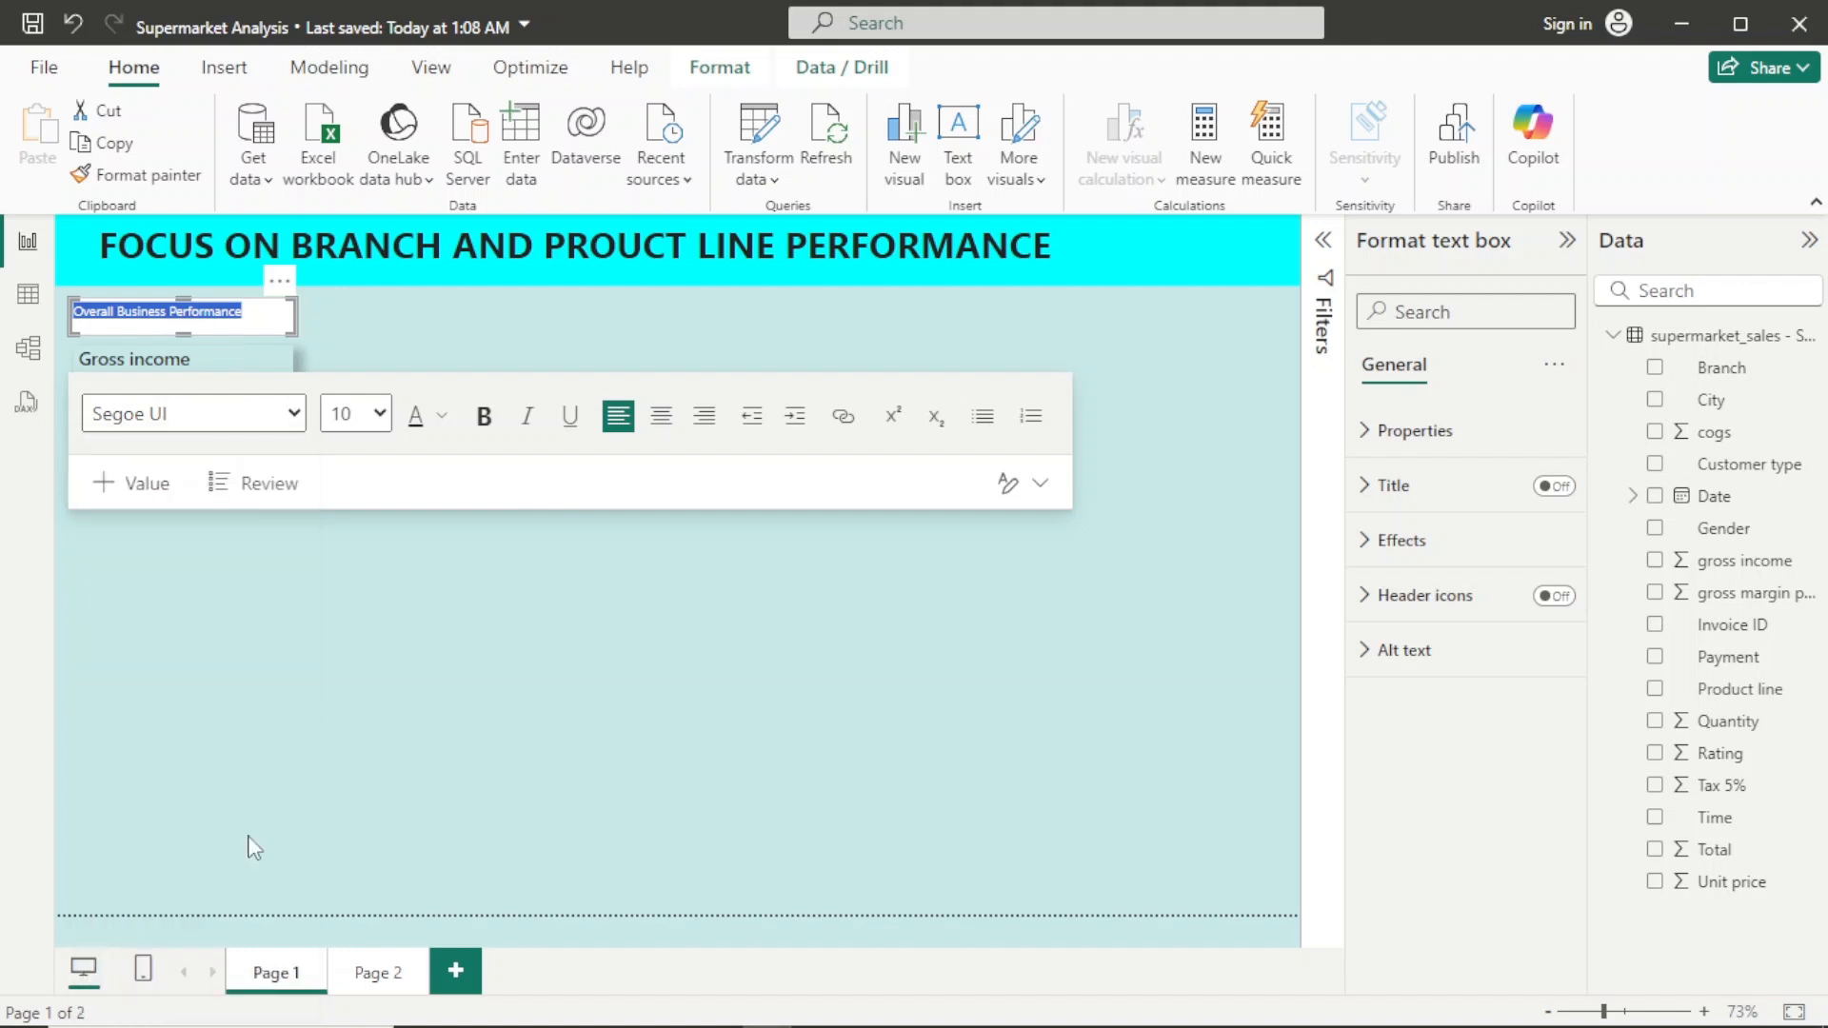
{"action": "left_click", "coordinate": [483, 431]}
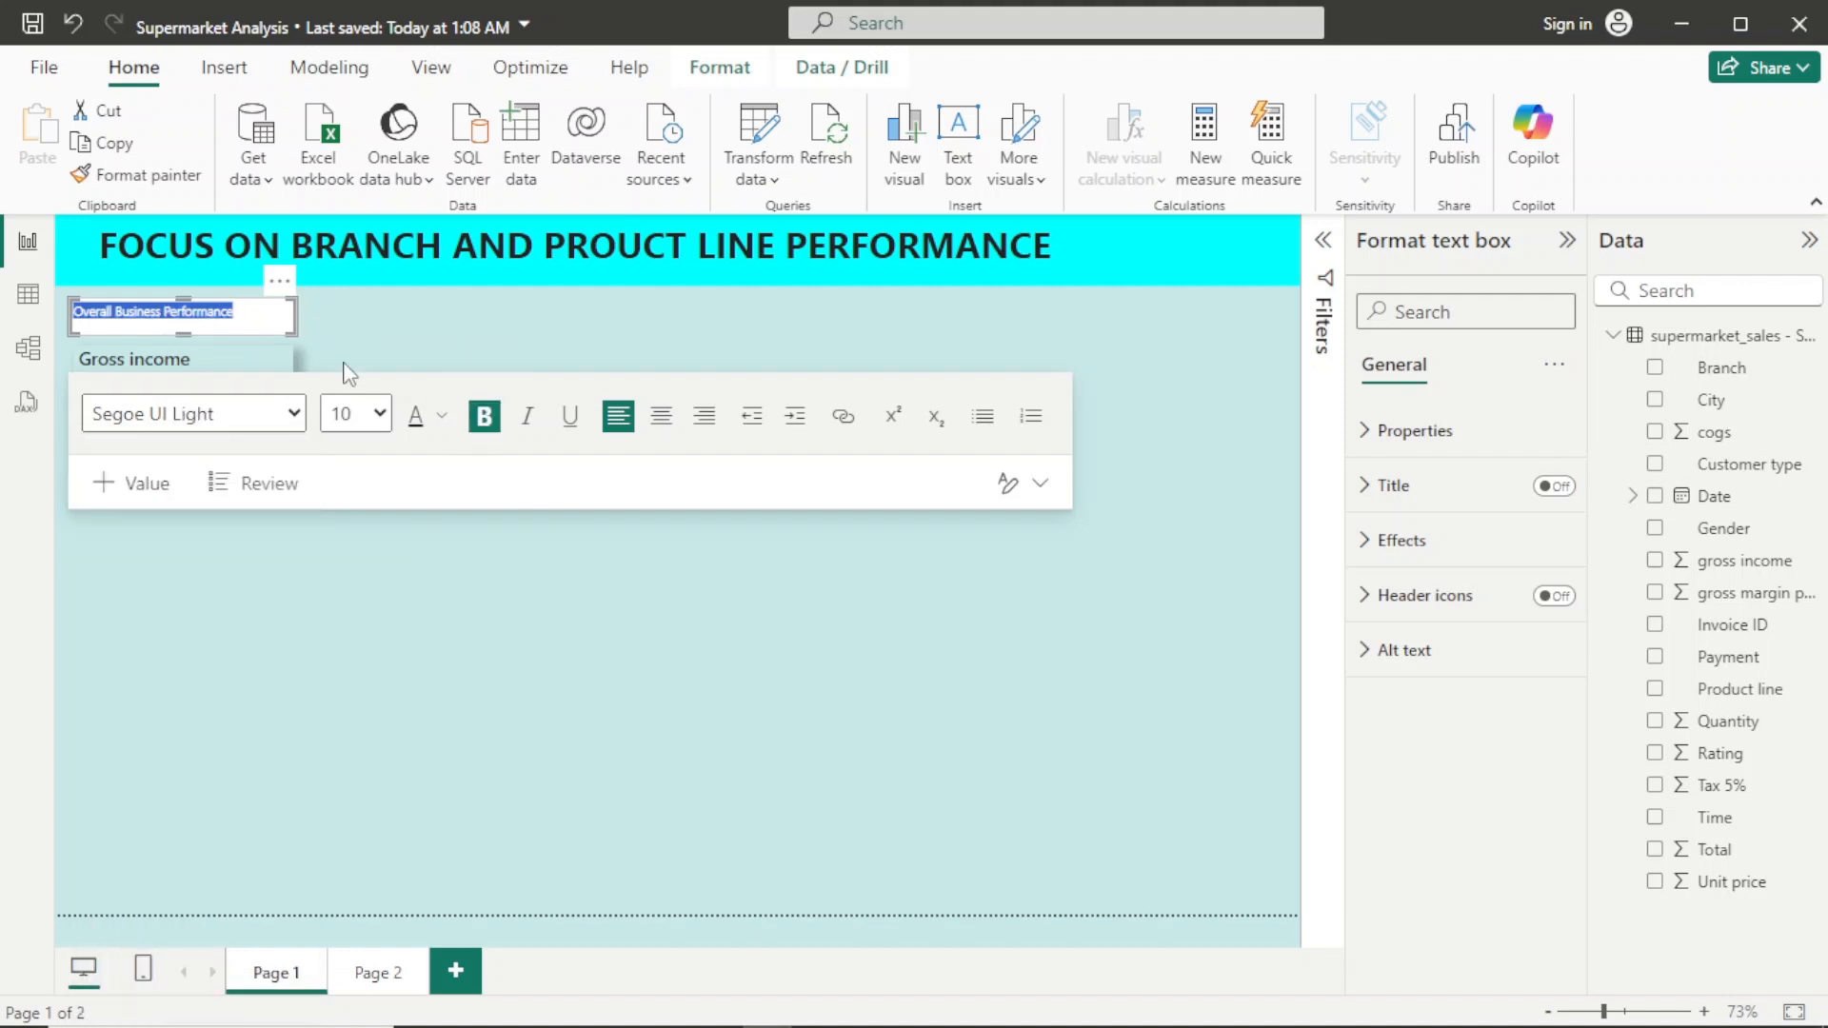
{"action": "left_click", "coordinate": [380, 415]}
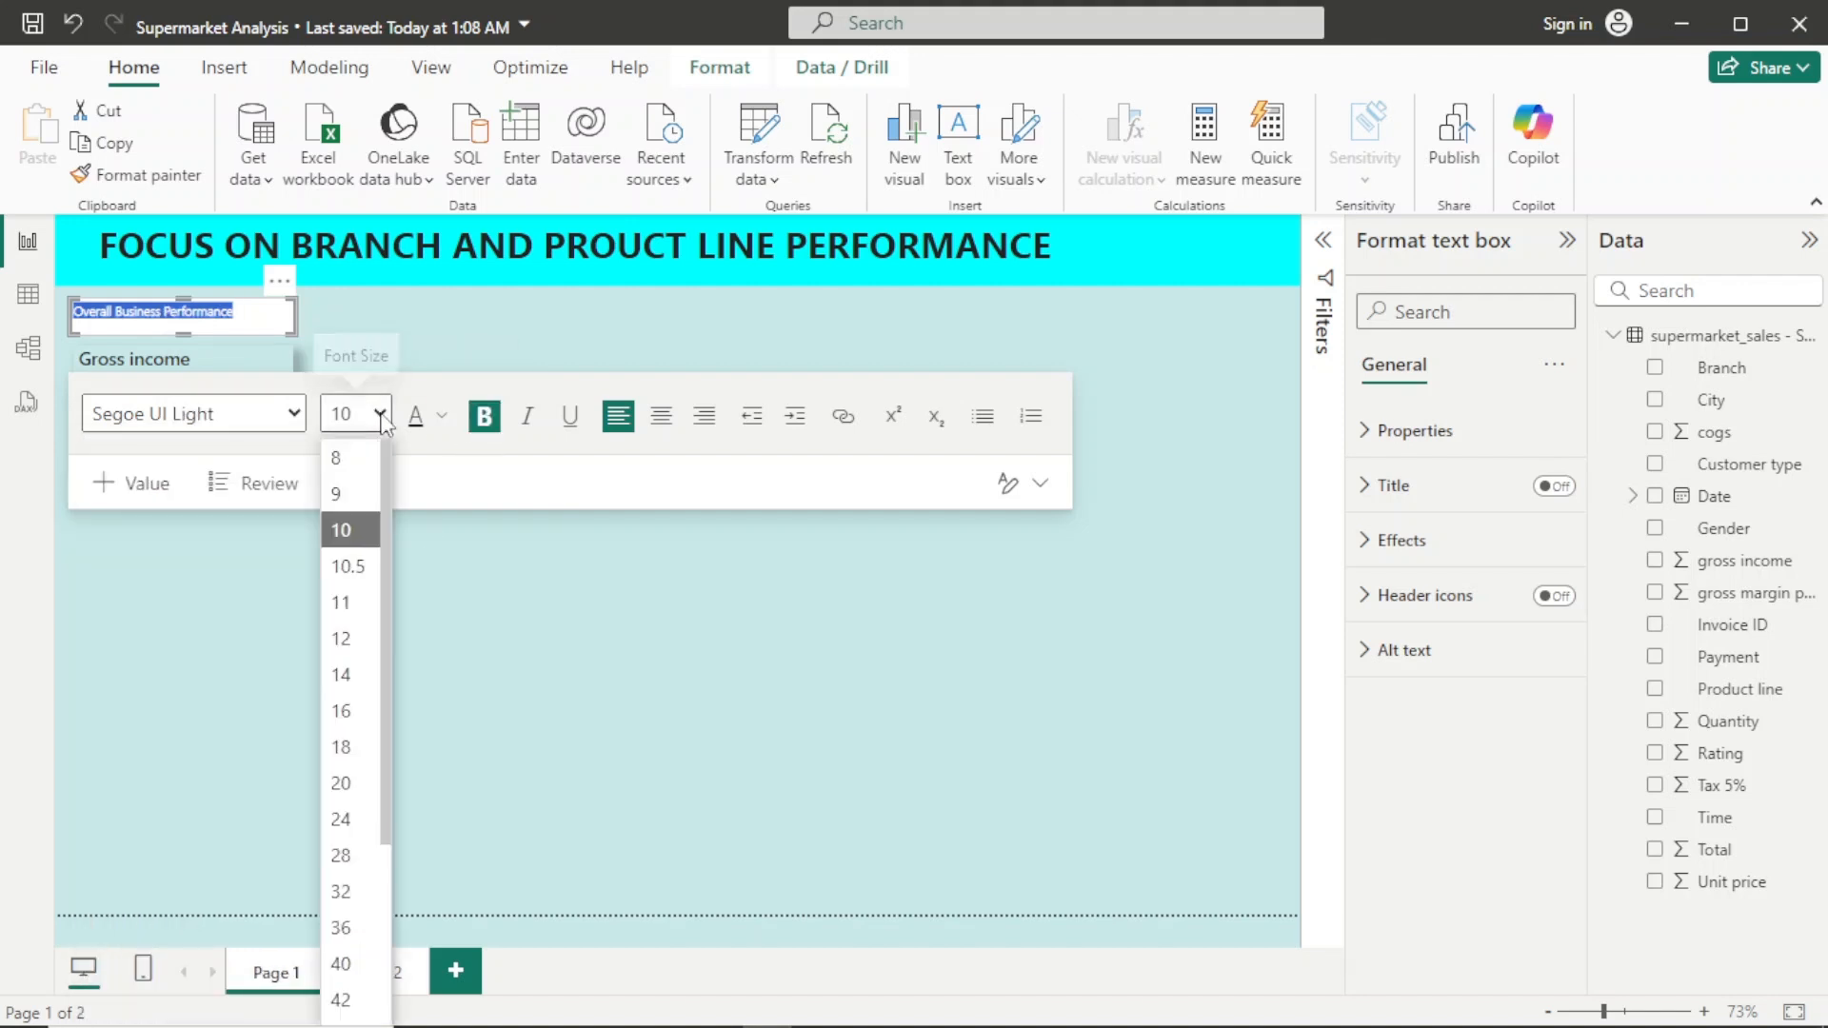
{"action": "left_click", "coordinate": [345, 639]}
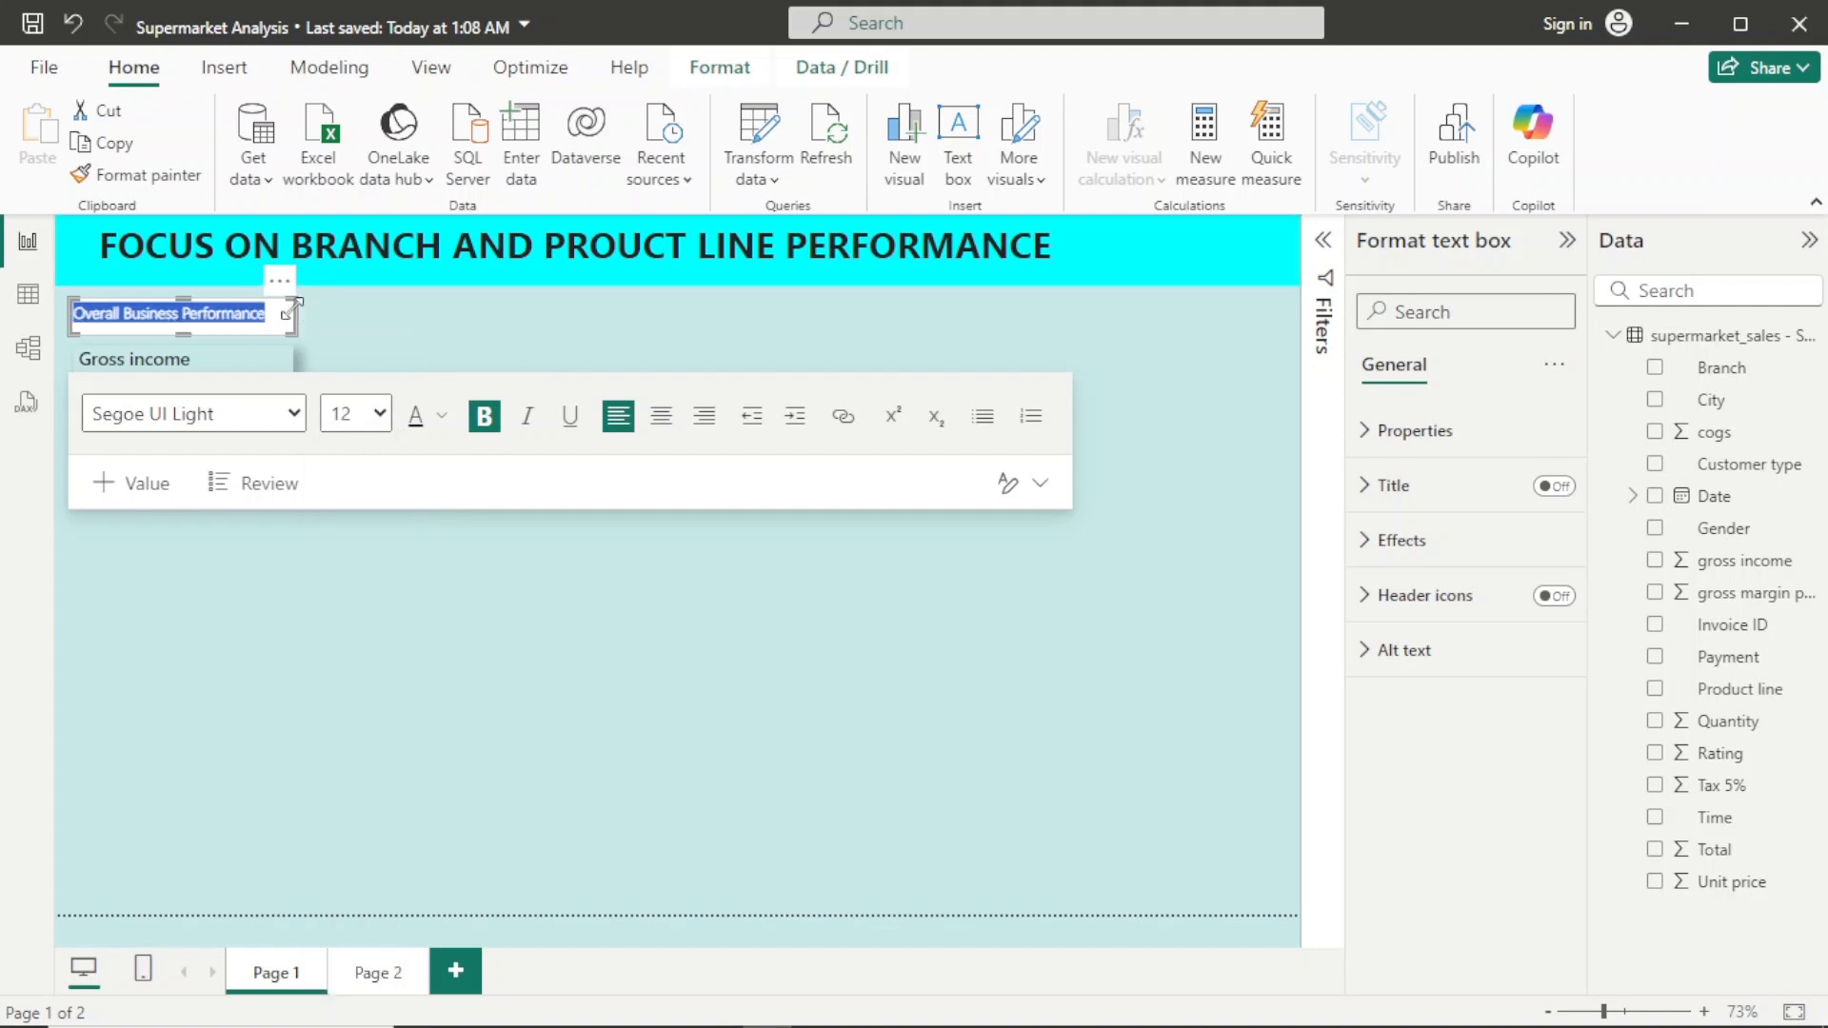
{"action": "left_click_drag", "start_coordinate": [296, 316], "coordinate": [392, 317]}
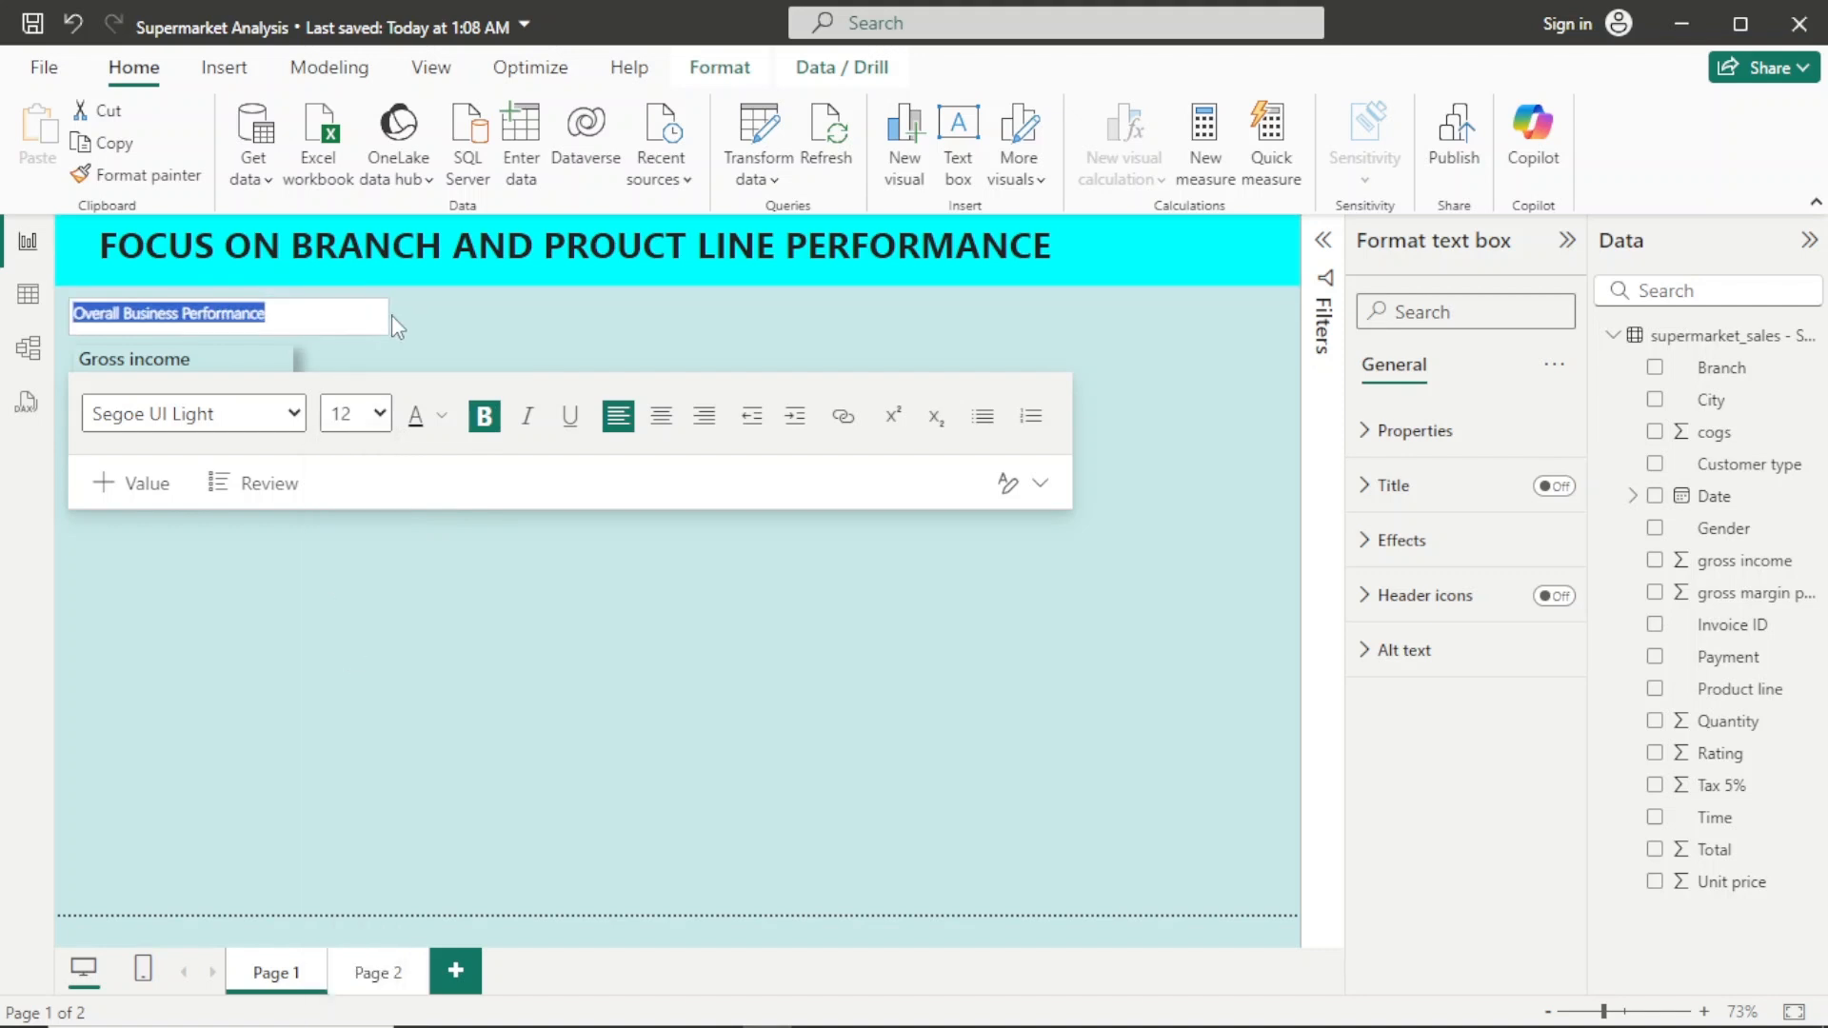
Step: Change the font of the "Overall Business Performance" heading to Segoe (Bold)
{"action": "left_click", "coordinate": [294, 415]}
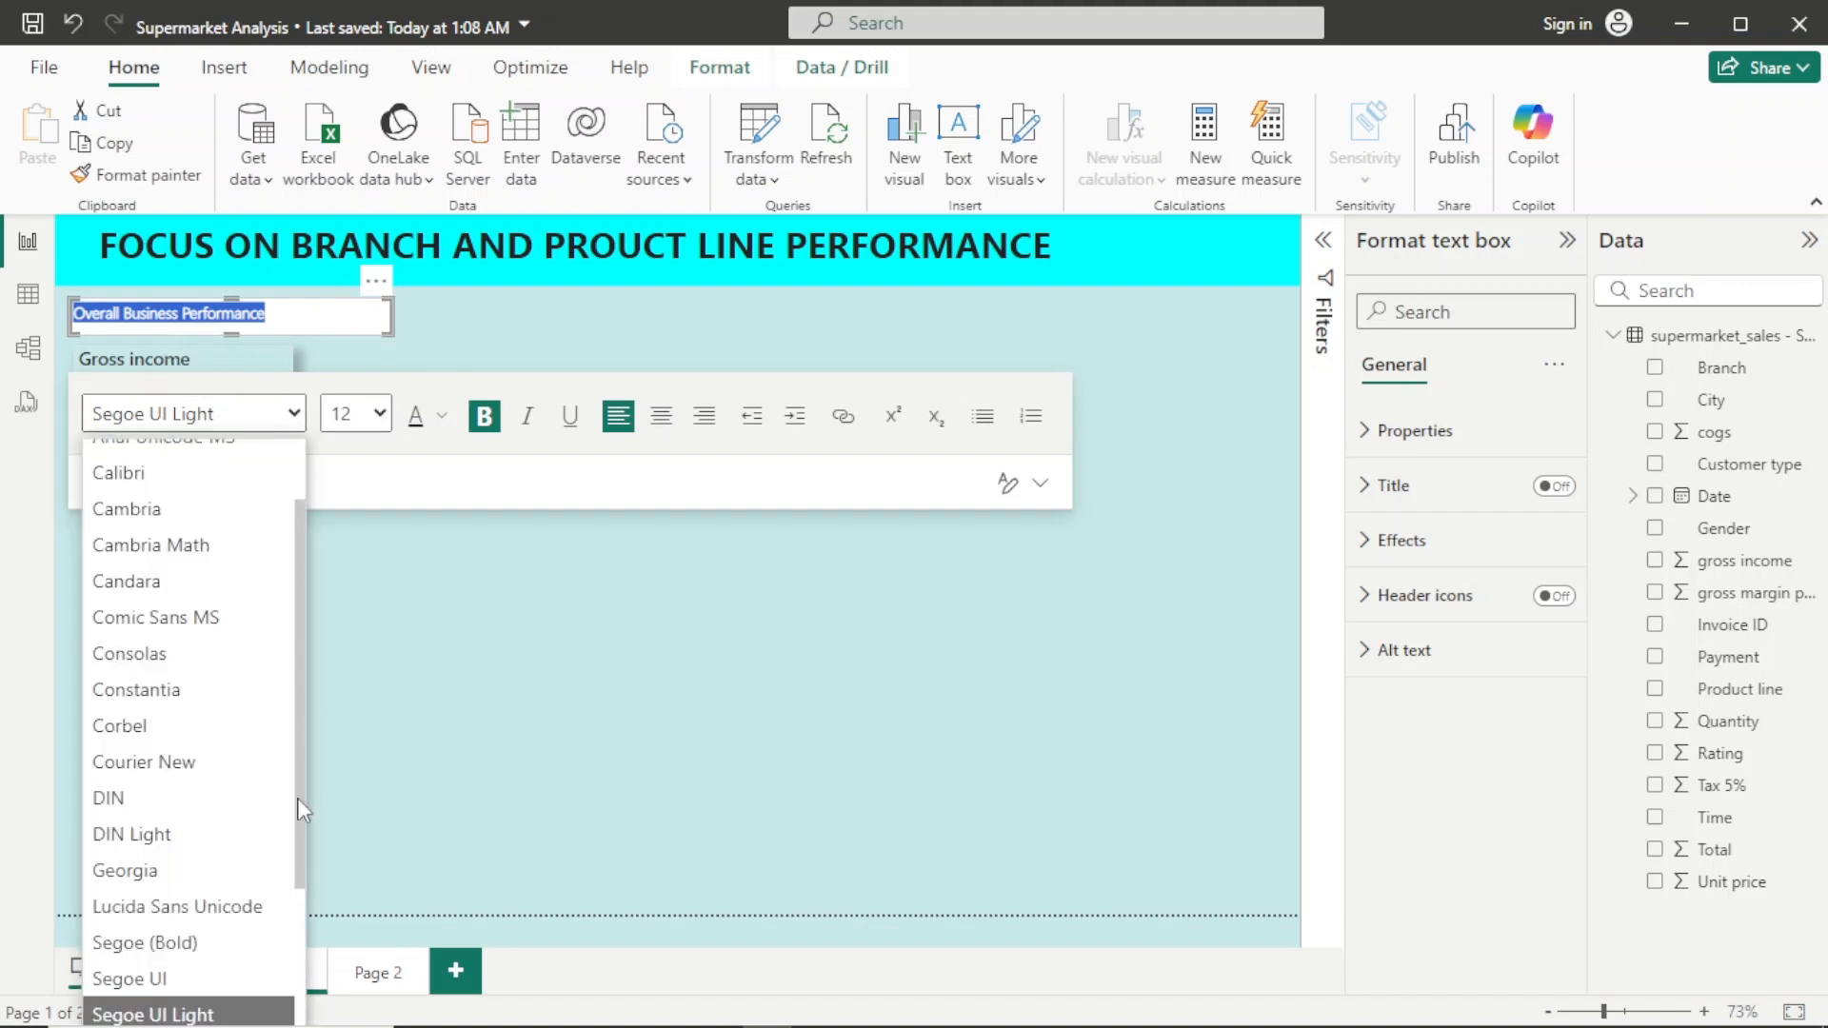
{"action": "scroll", "coordinate": [298, 792], "scroll_direction": "down", "scroll_amount": 2}
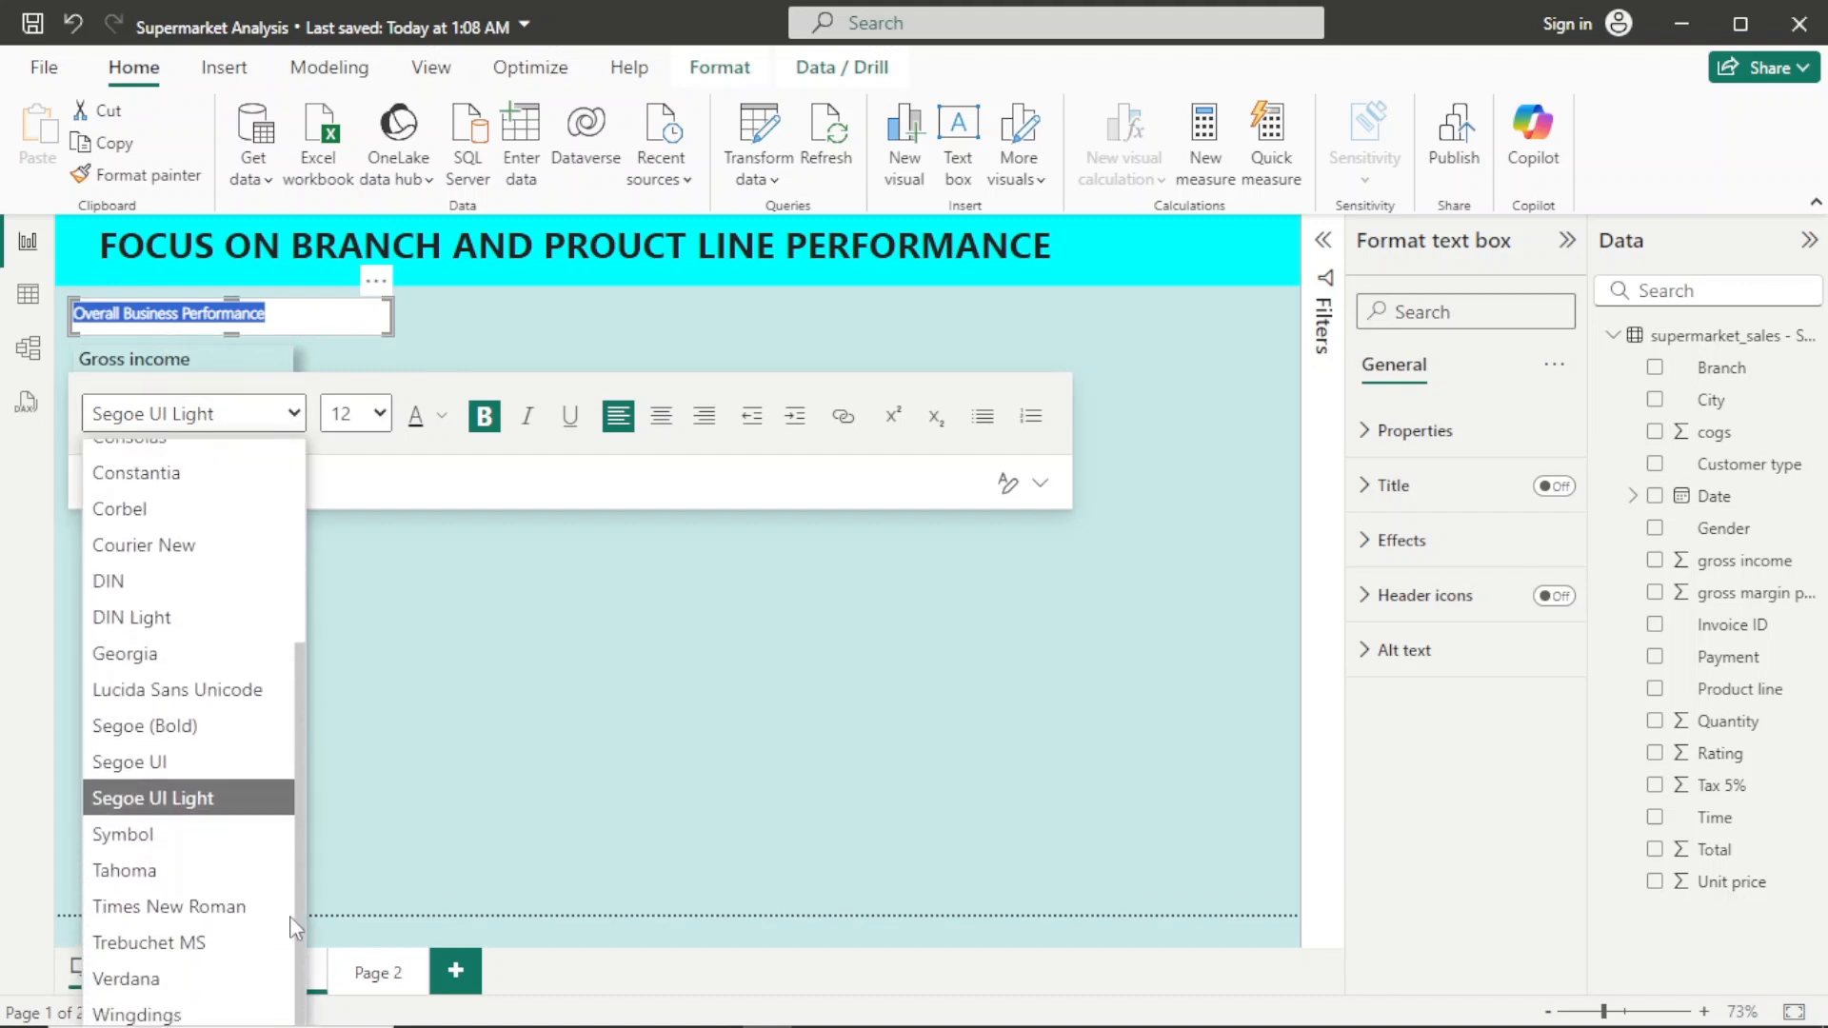
{"action": "left_click", "coordinate": [247, 731]}
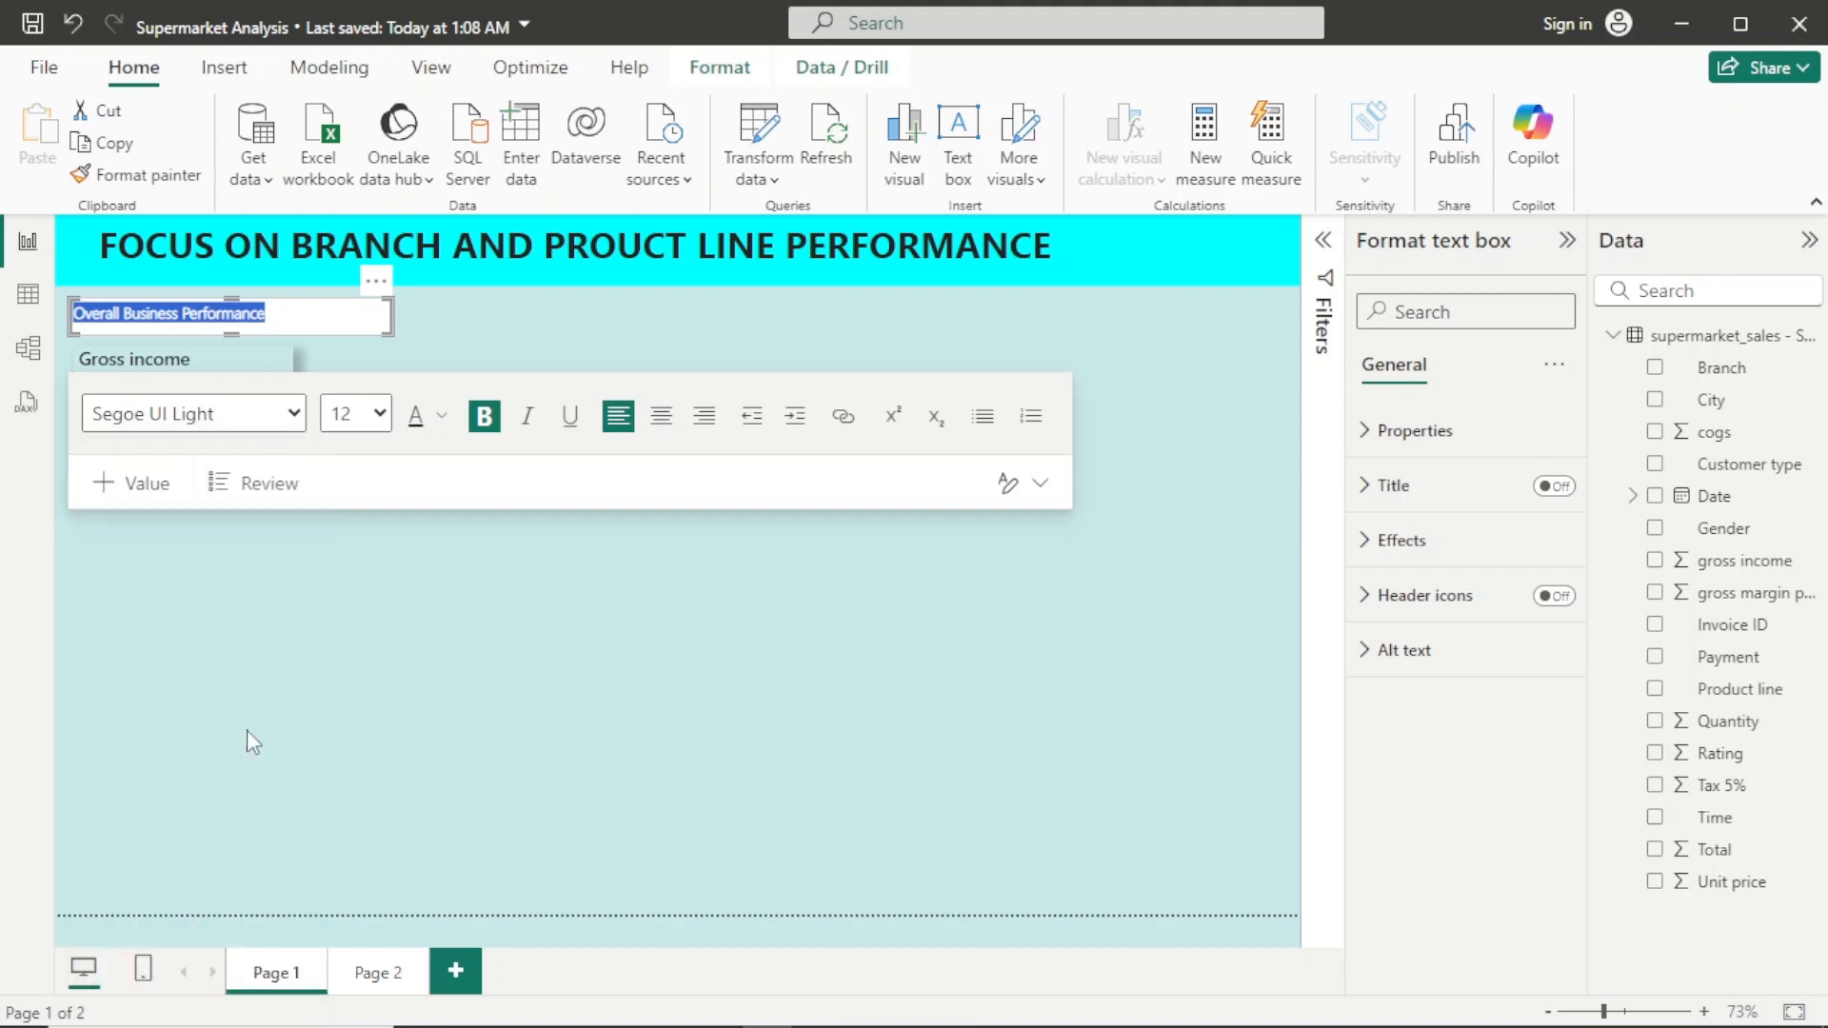
{"action": "left_click", "coordinate": [437, 641]}
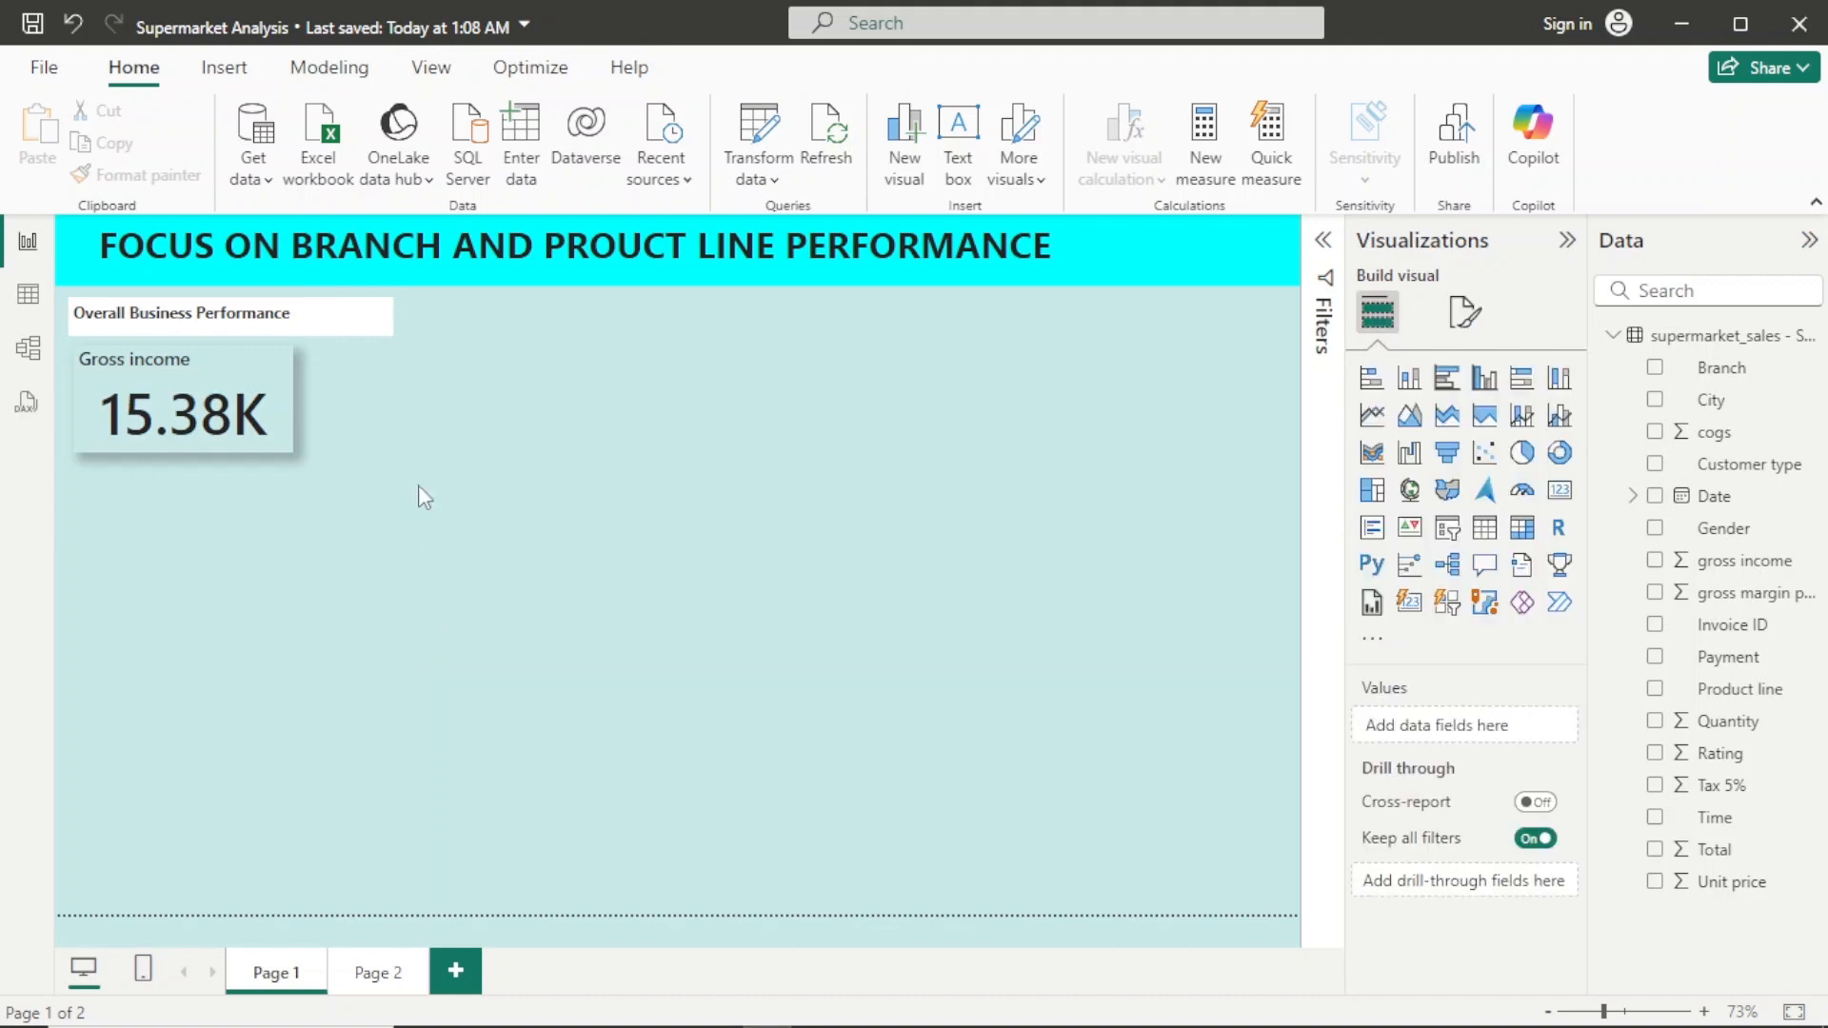
Step: Set the "Overall Business Performance" text box background to 100% transparency and the recently used light teal colour
{"action": "left_click", "coordinate": [379, 316]}
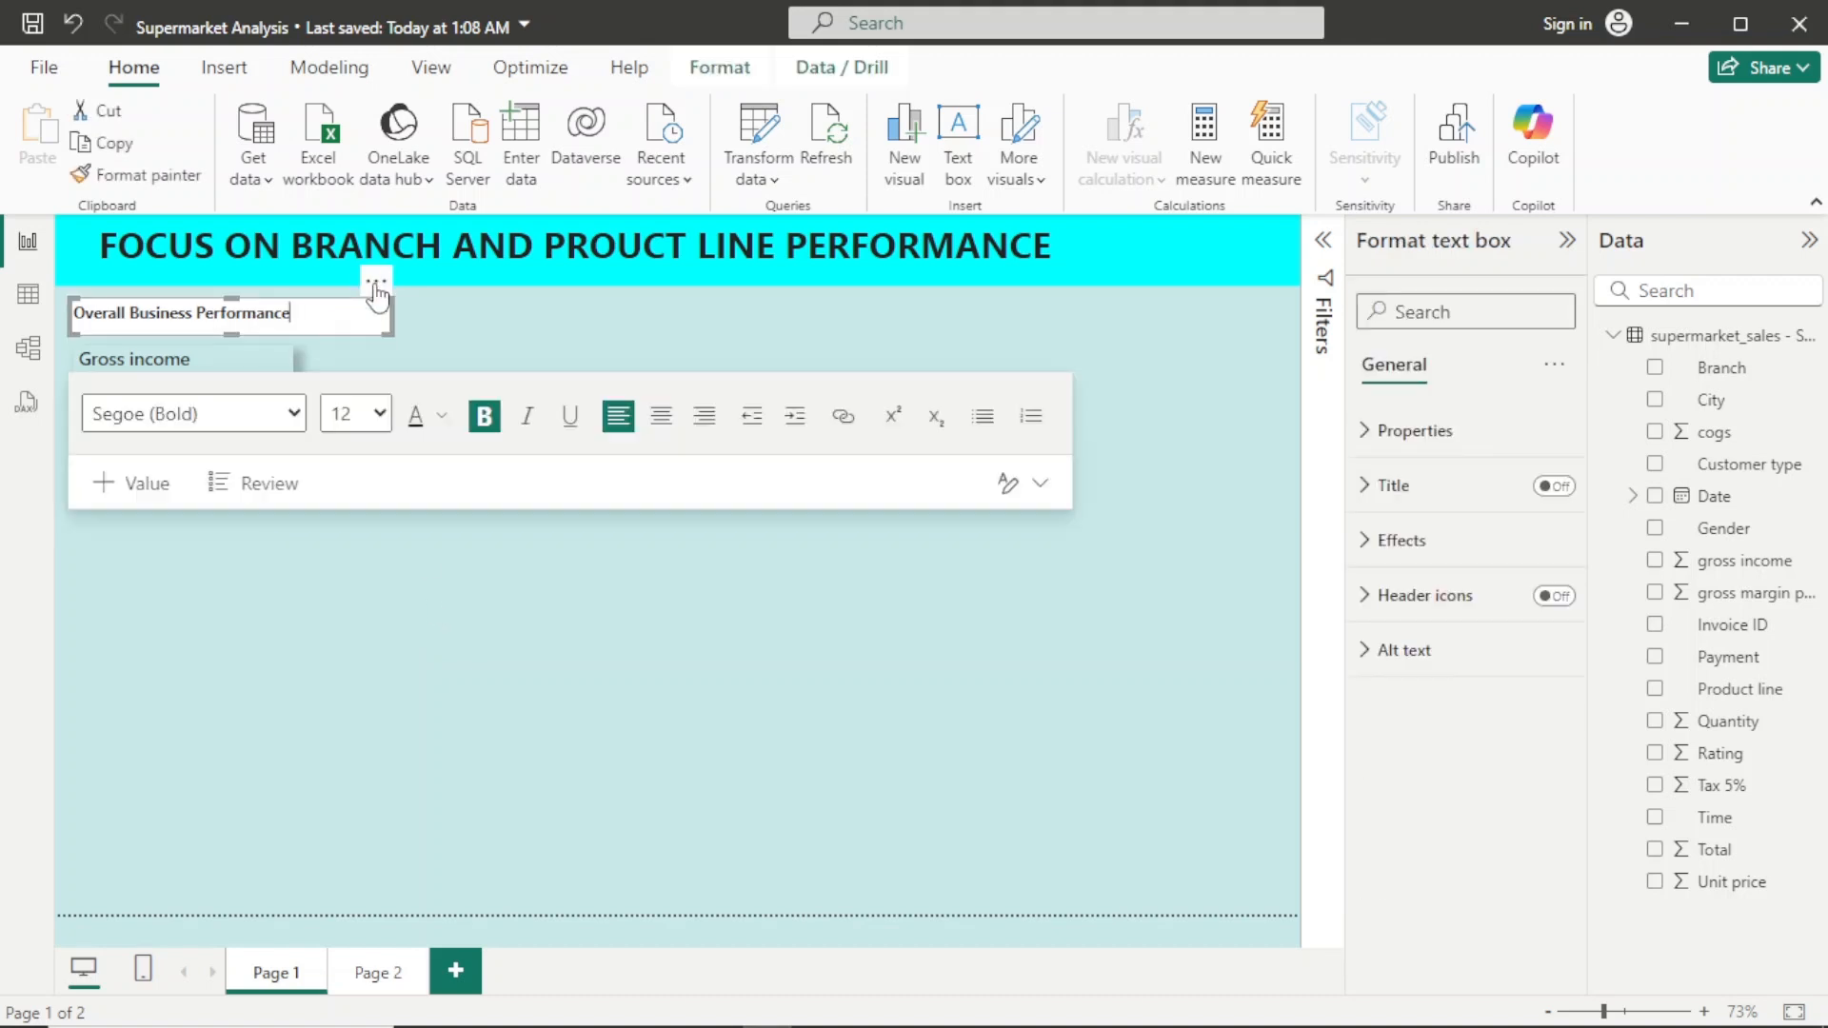
{"action": "left_click", "coordinate": [1396, 541]}
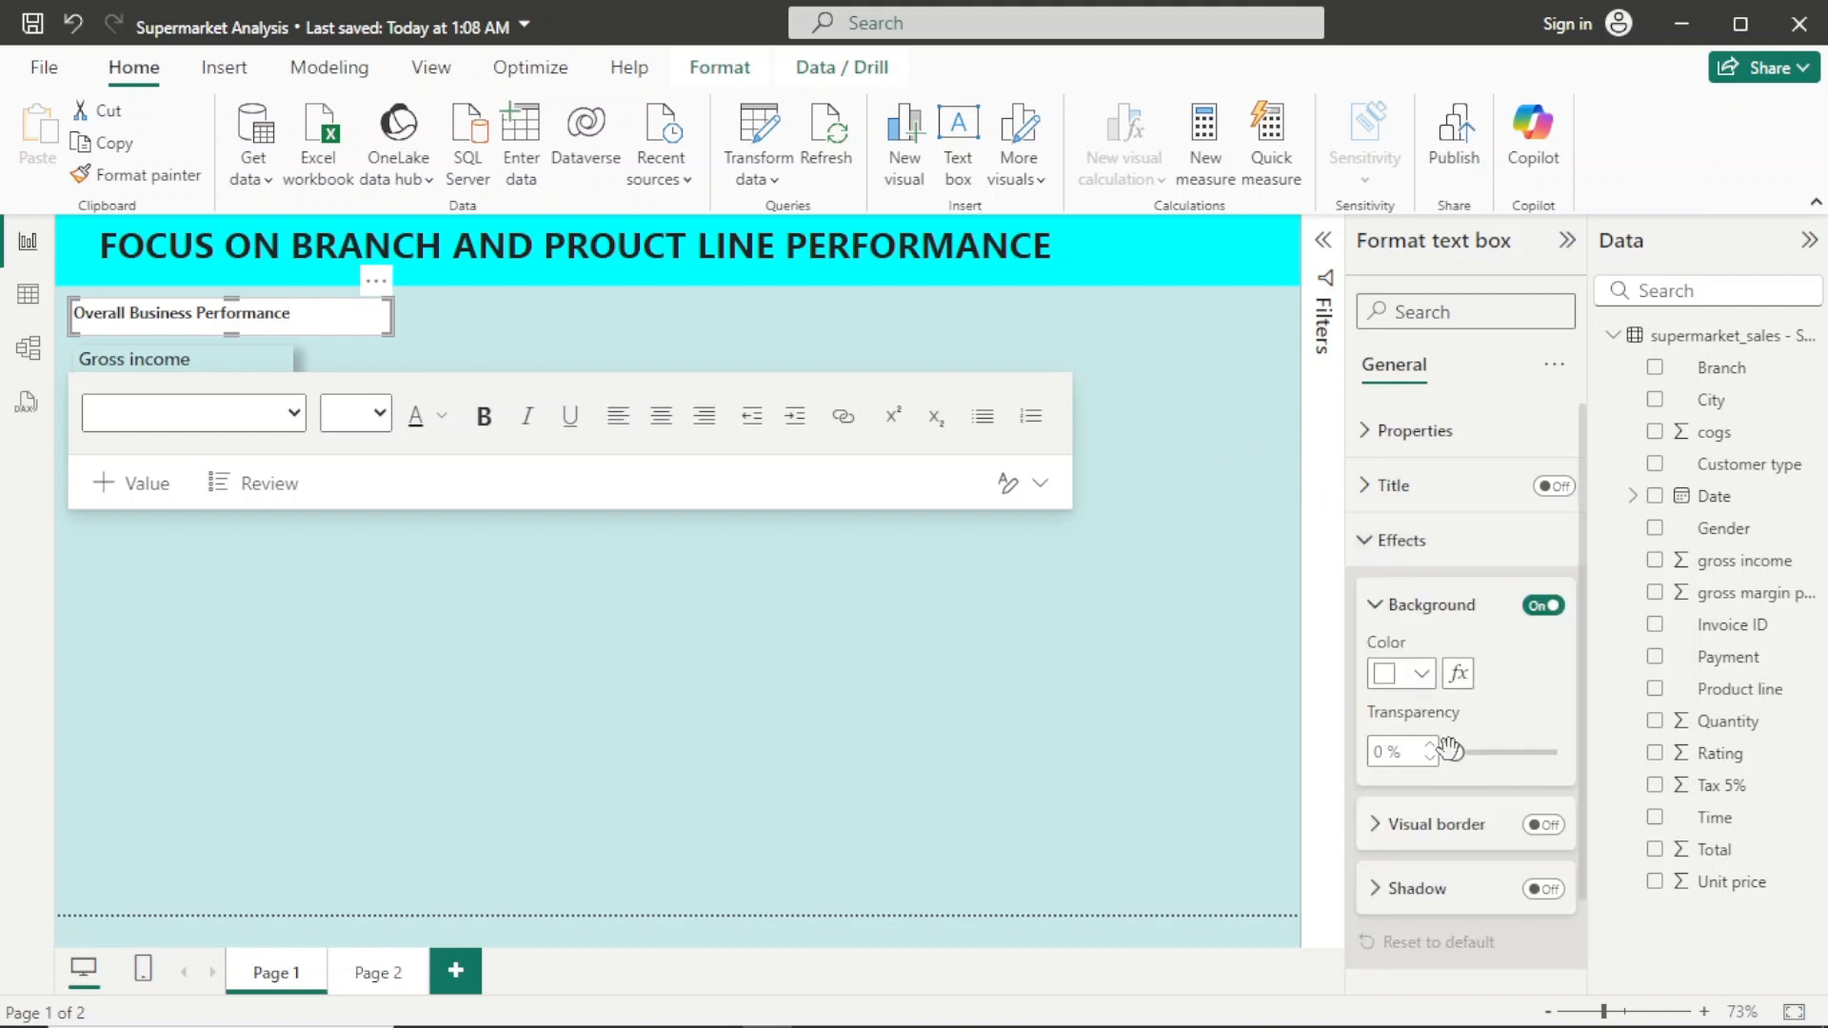
{"action": "left_click_drag", "start_coordinate": [1455, 752], "coordinate": [1569, 757]}
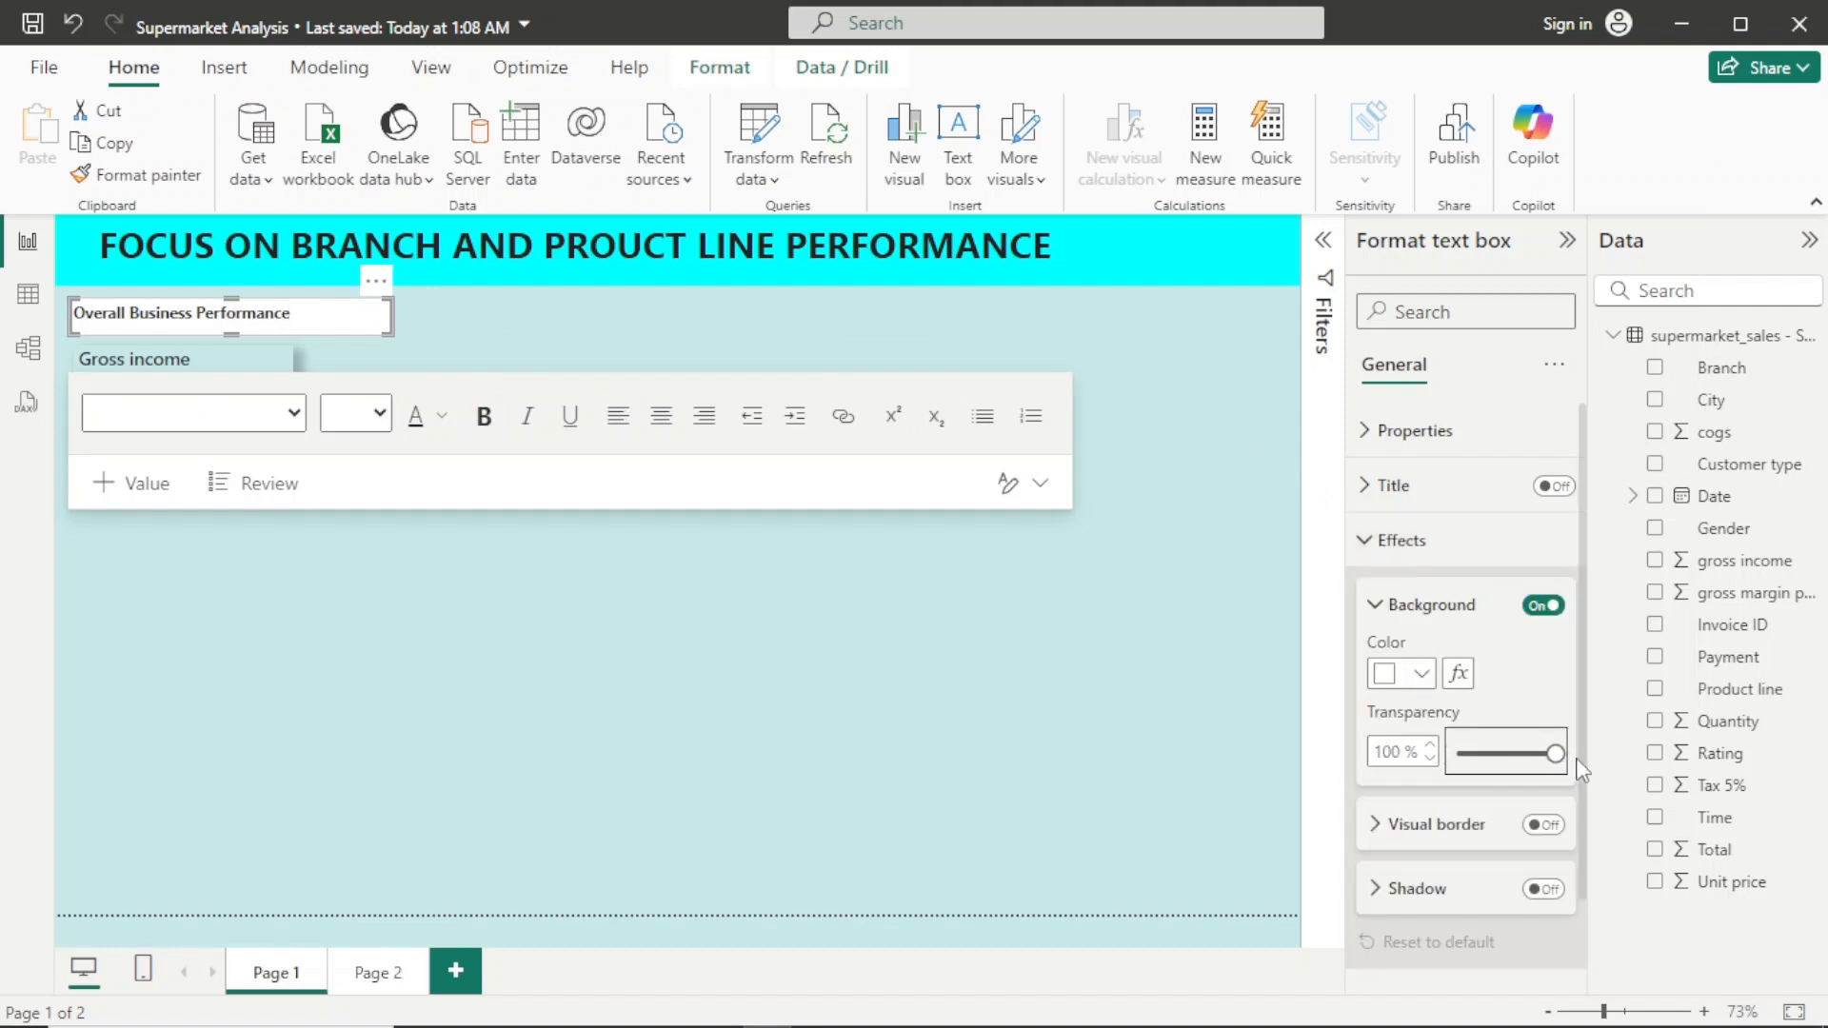
{"action": "left_click", "coordinate": [1421, 674]}
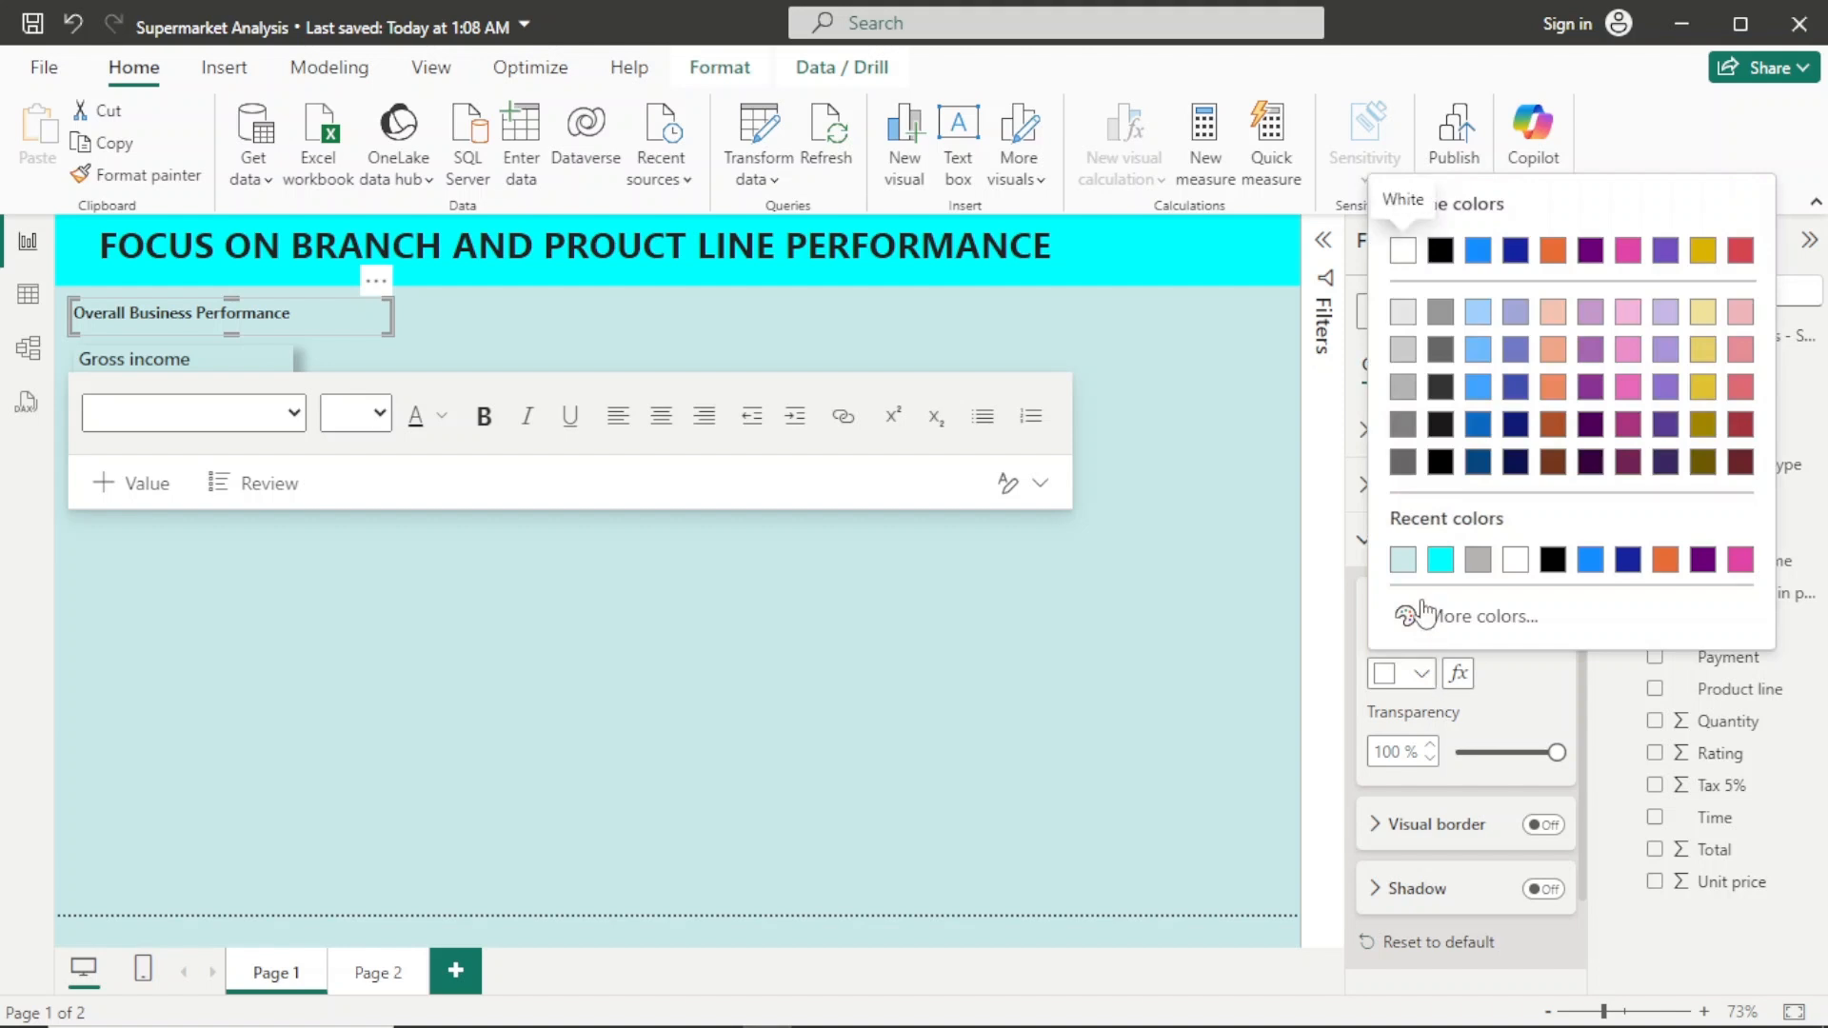
{"action": "left_click", "coordinate": [1402, 562]}
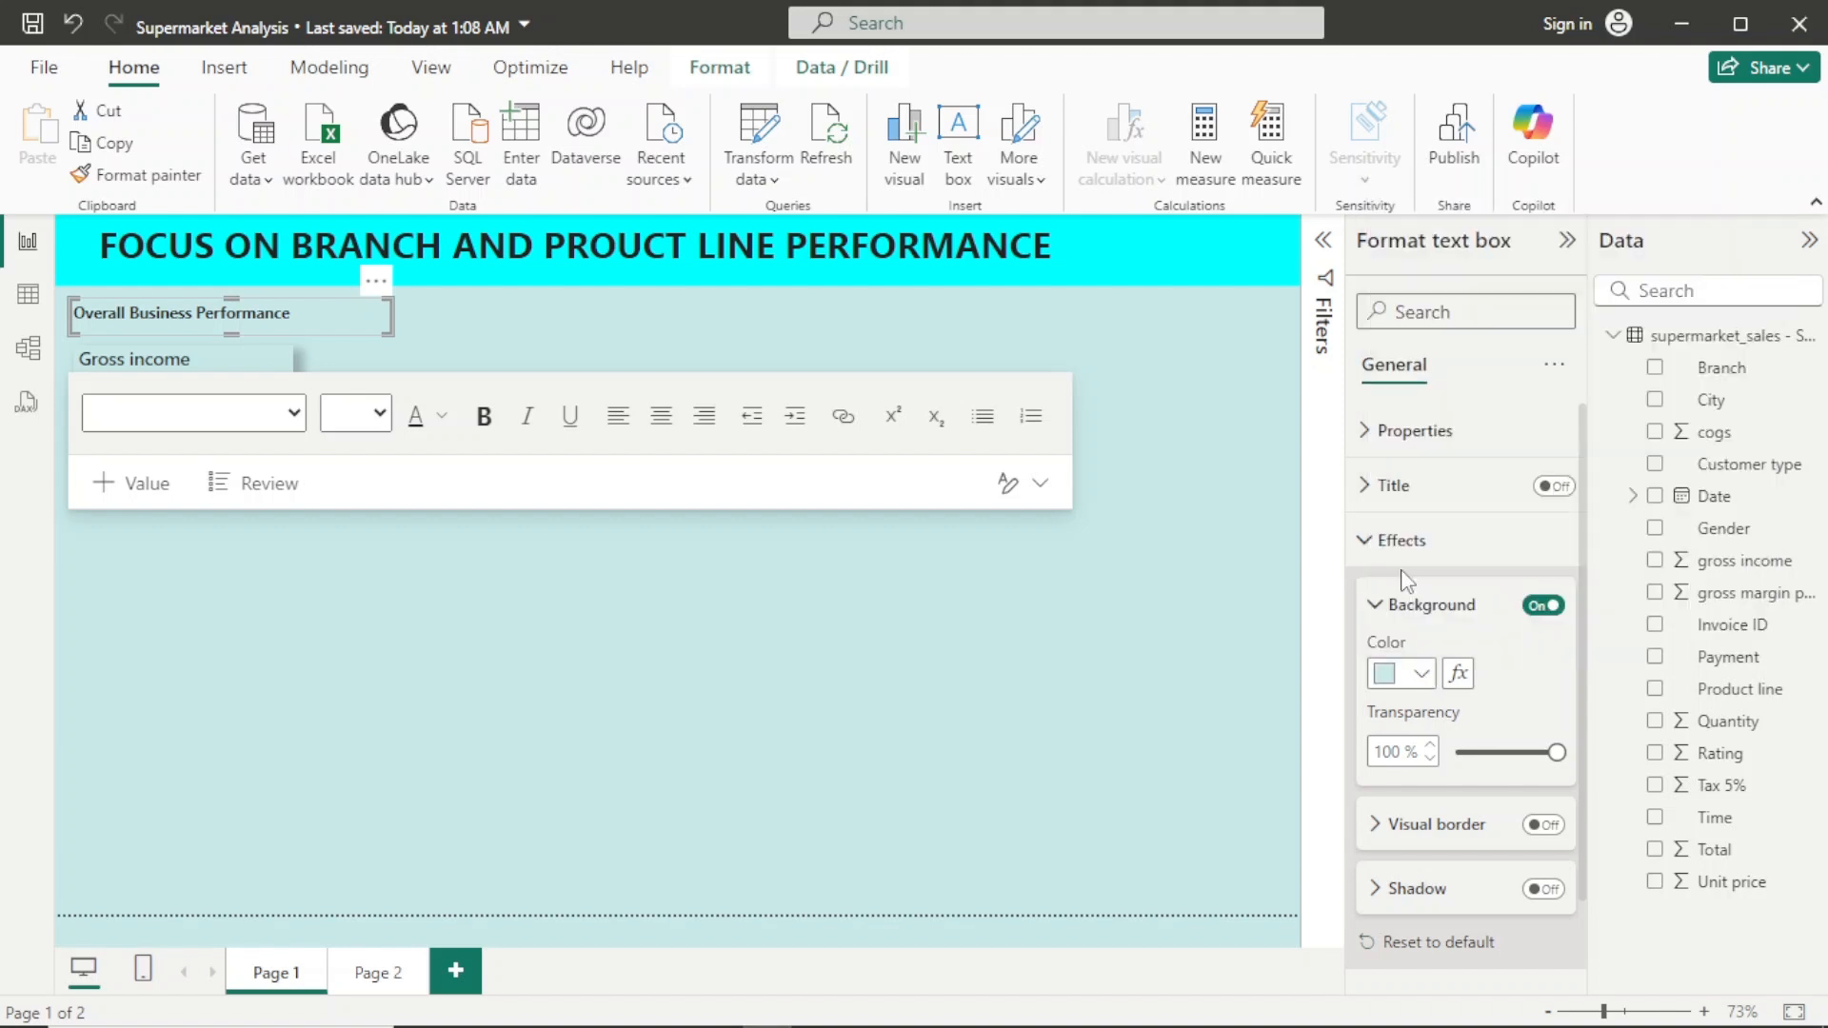
{"action": "left_click", "coordinate": [893, 588]}
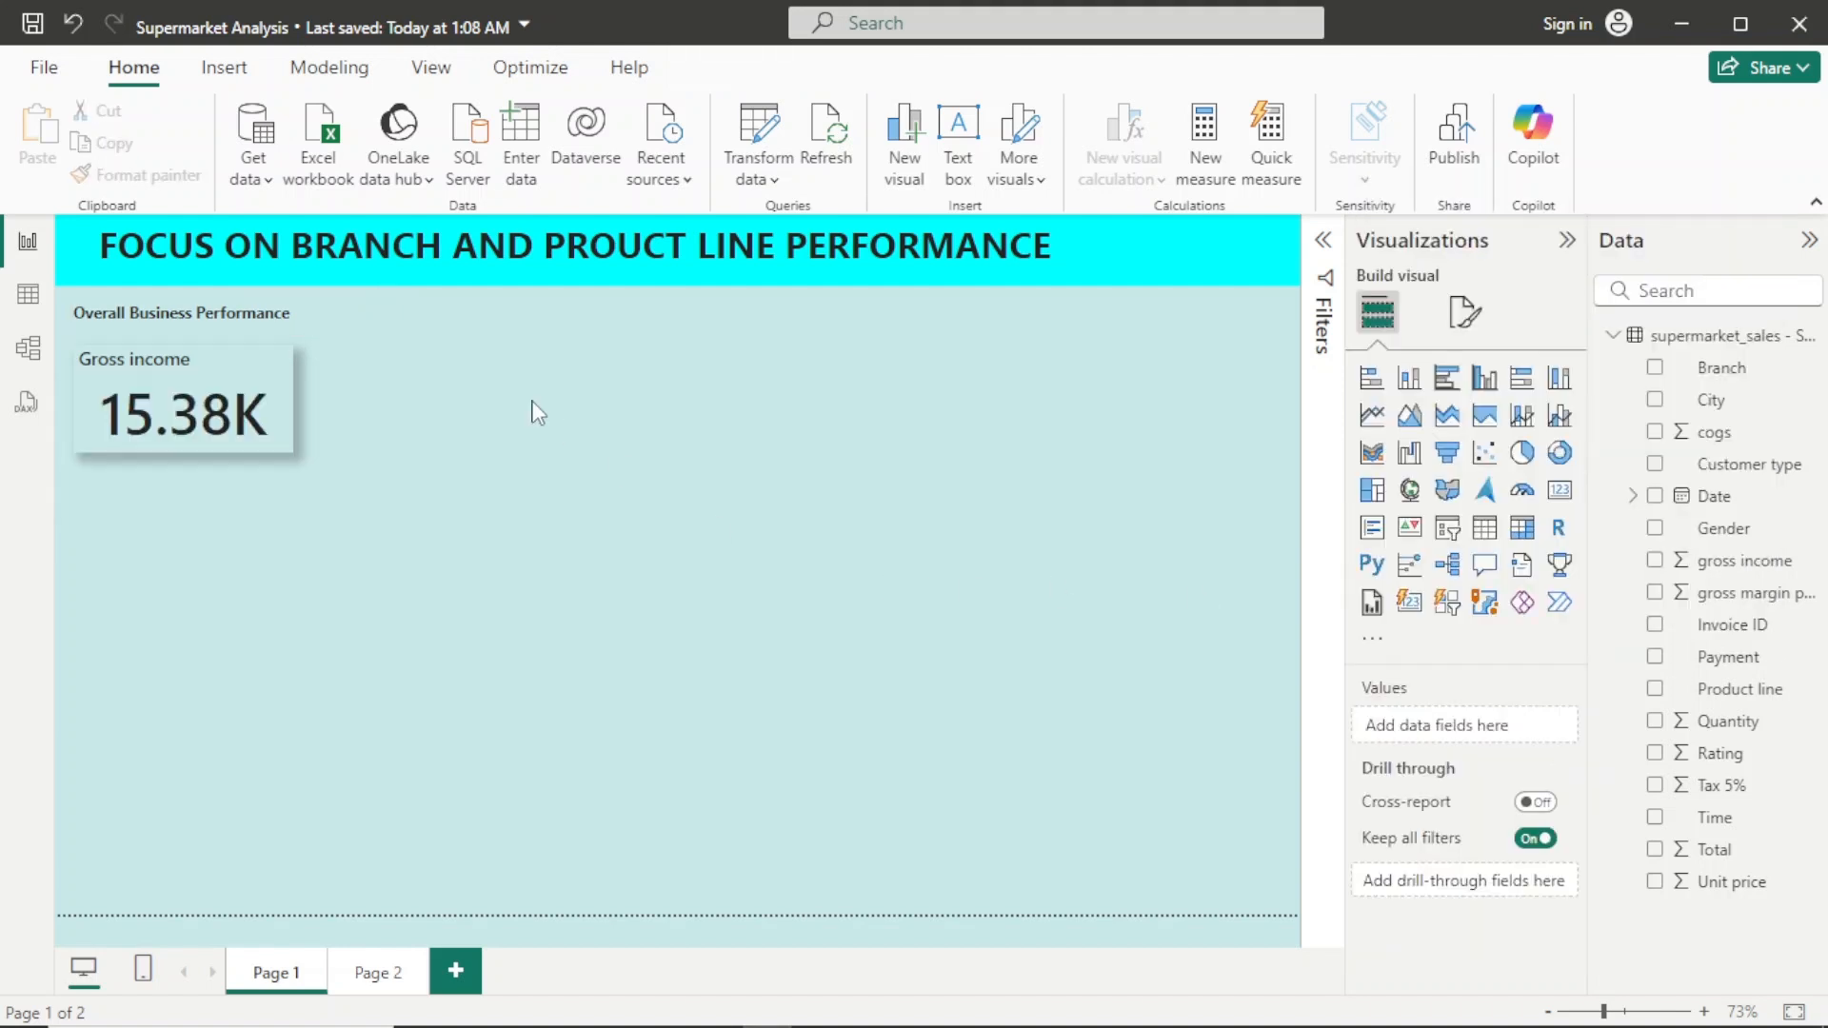
{"action": "left_click", "coordinate": [295, 314]}
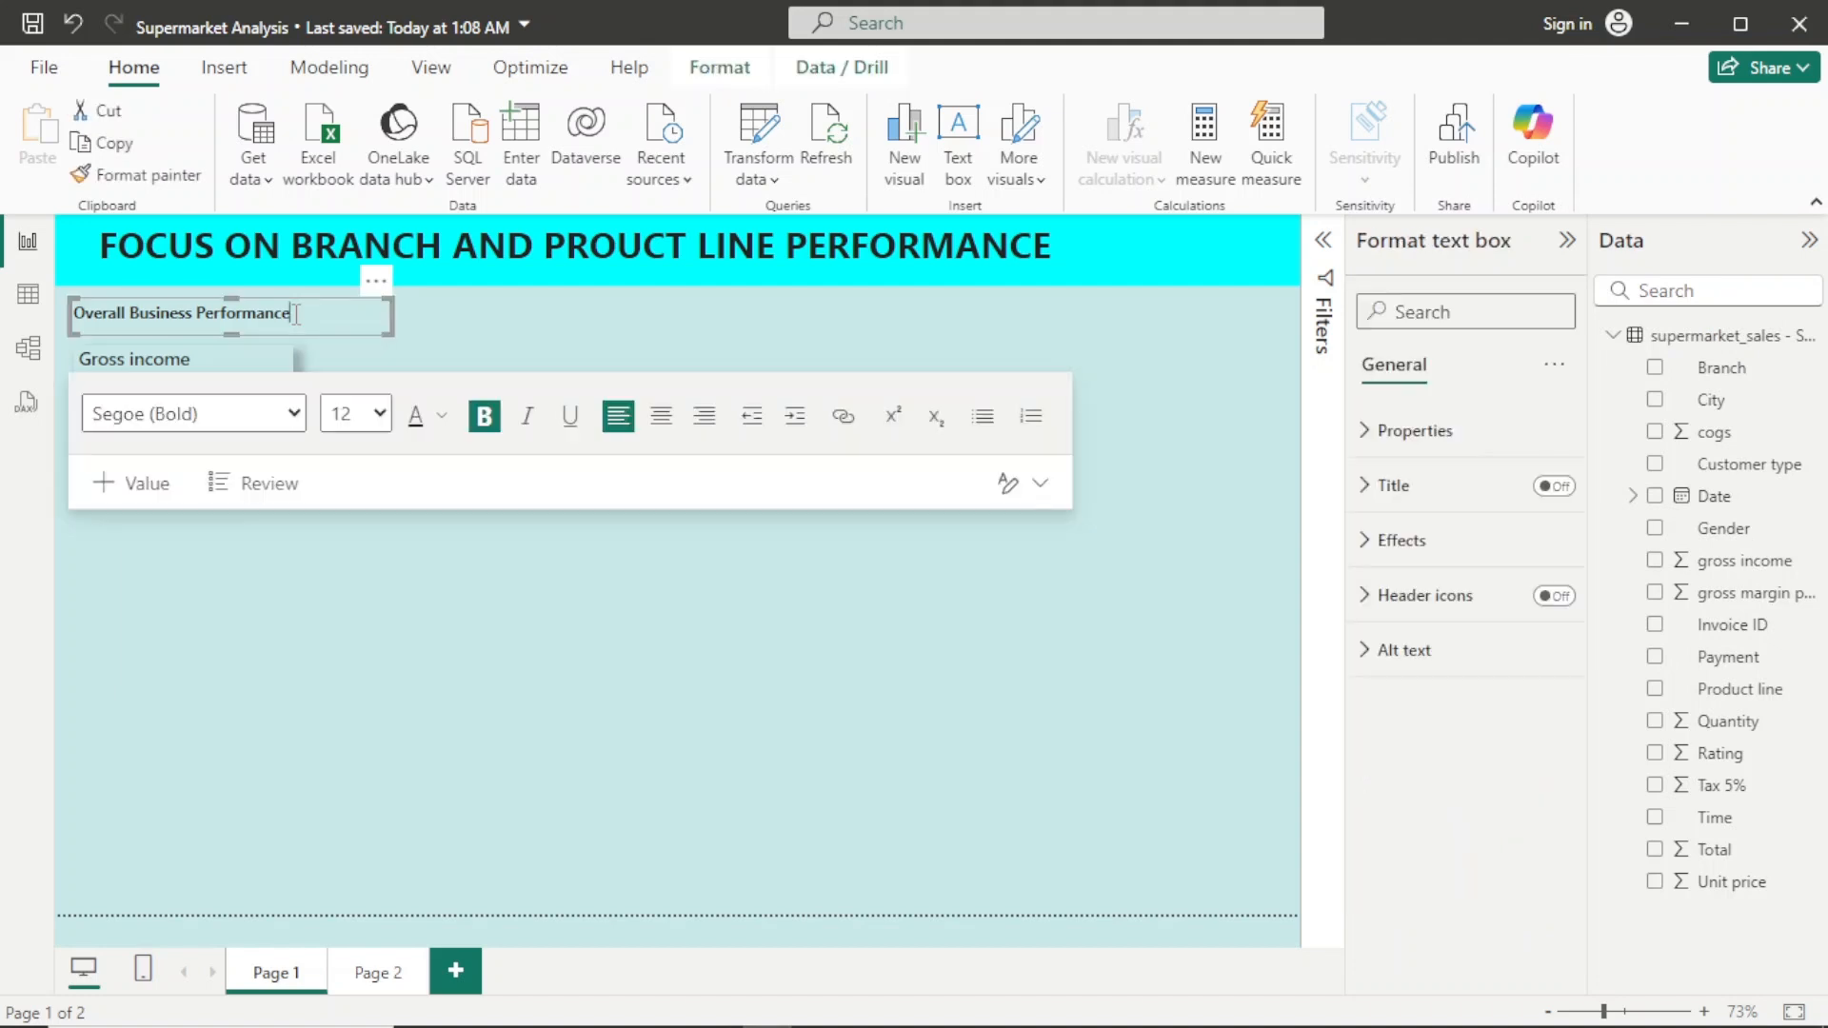
{"action": "left_click", "coordinate": [323, 616]}
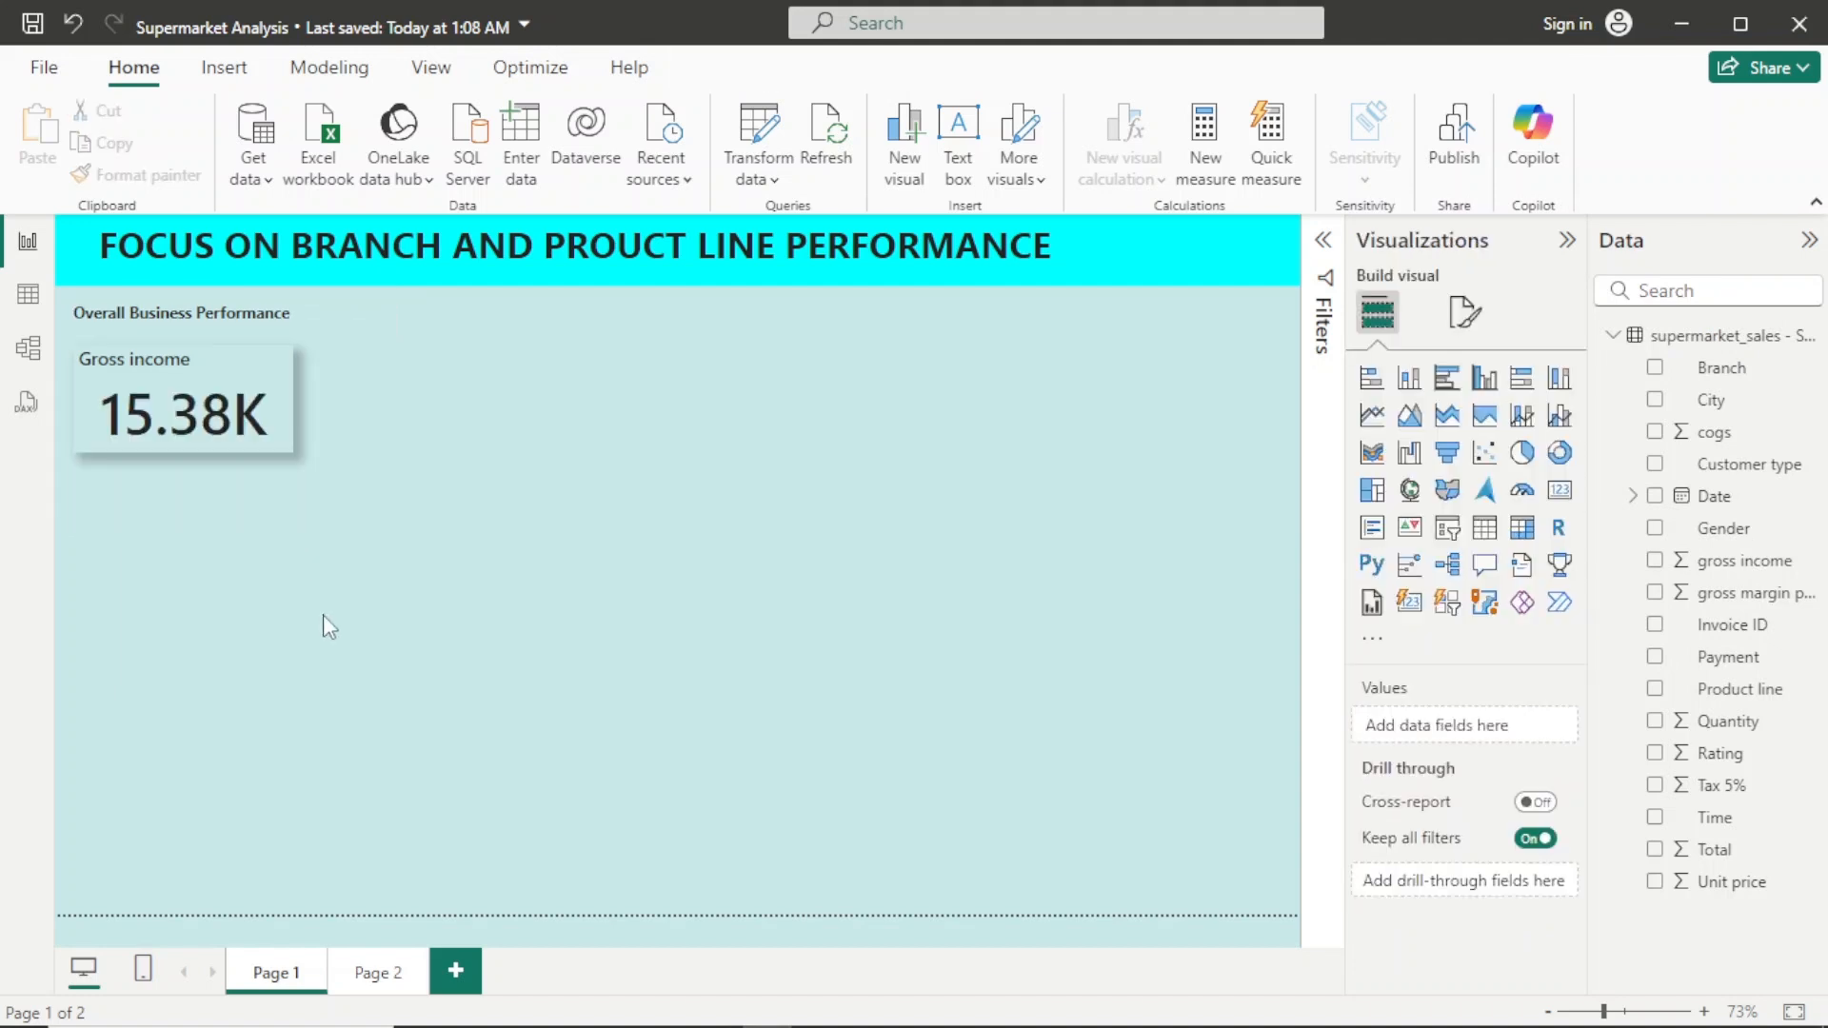
Step: Make the gross income card slightly narrower and shorter, keeping its upper-left corner in place
{"action": "left_click", "coordinate": [285, 381]}
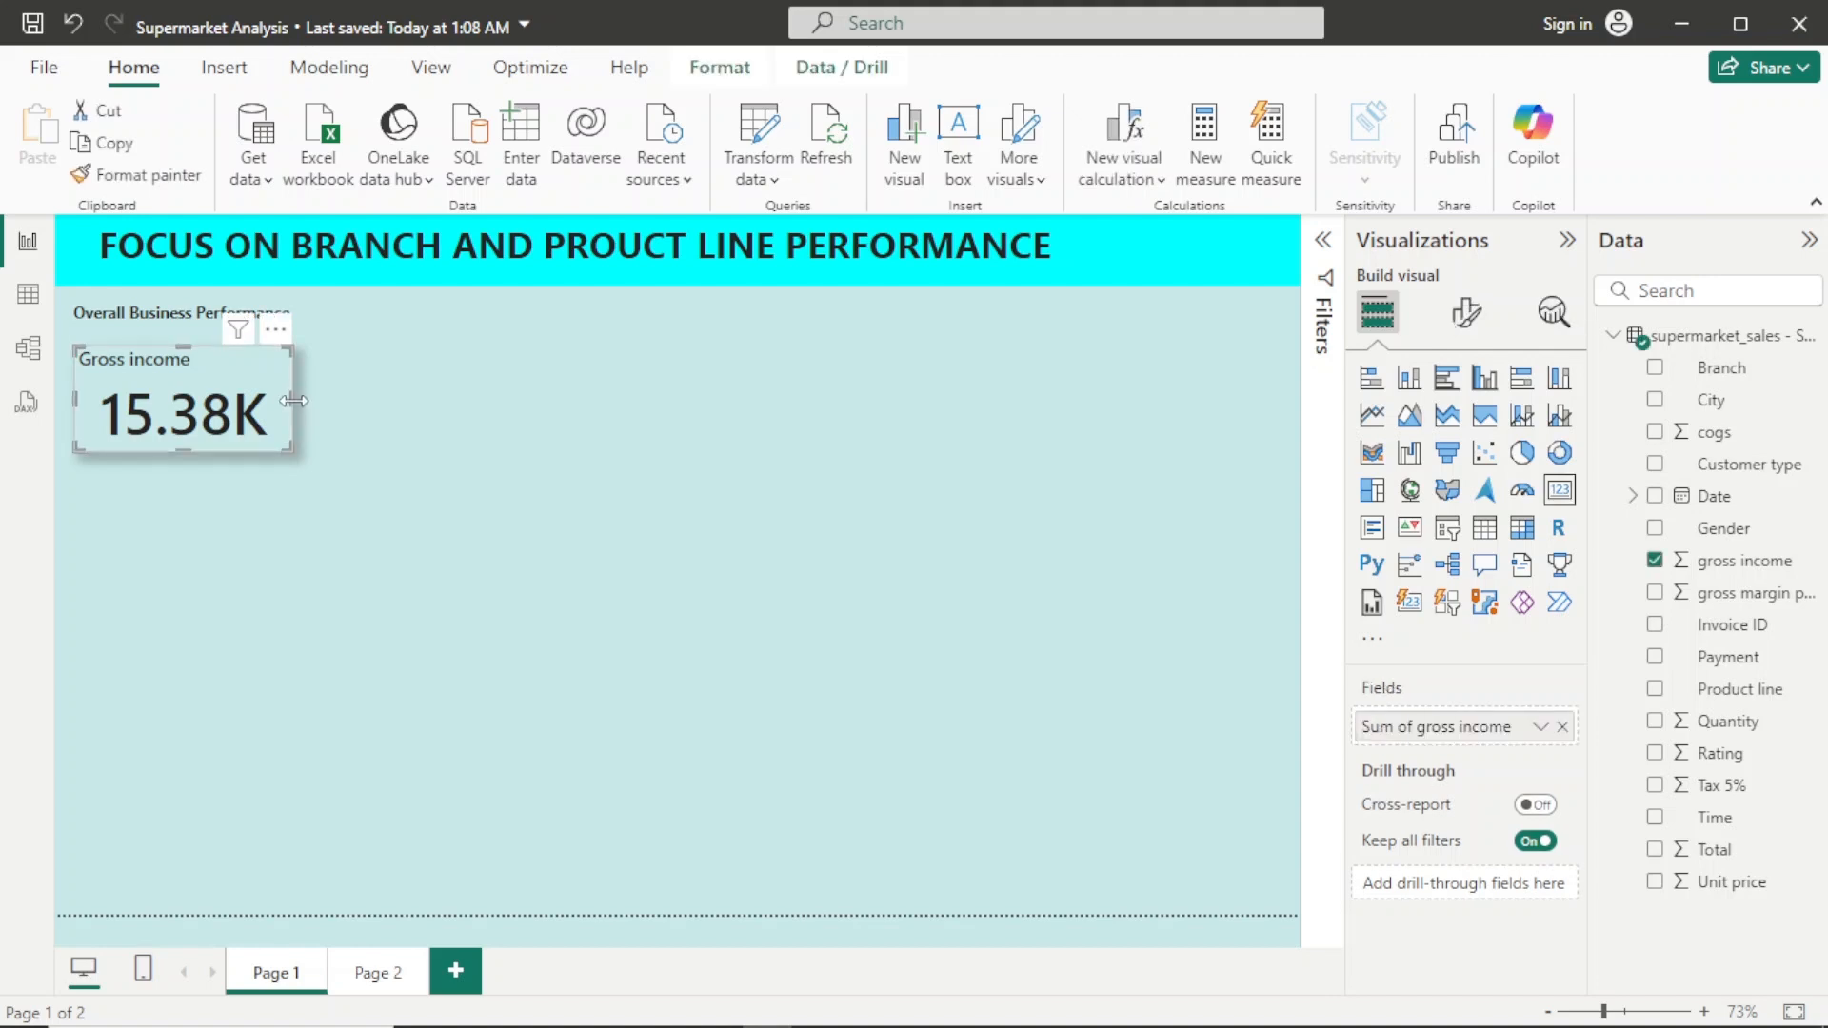
{"action": "left_click_drag", "start_coordinate": [294, 401], "coordinate": [273, 398]}
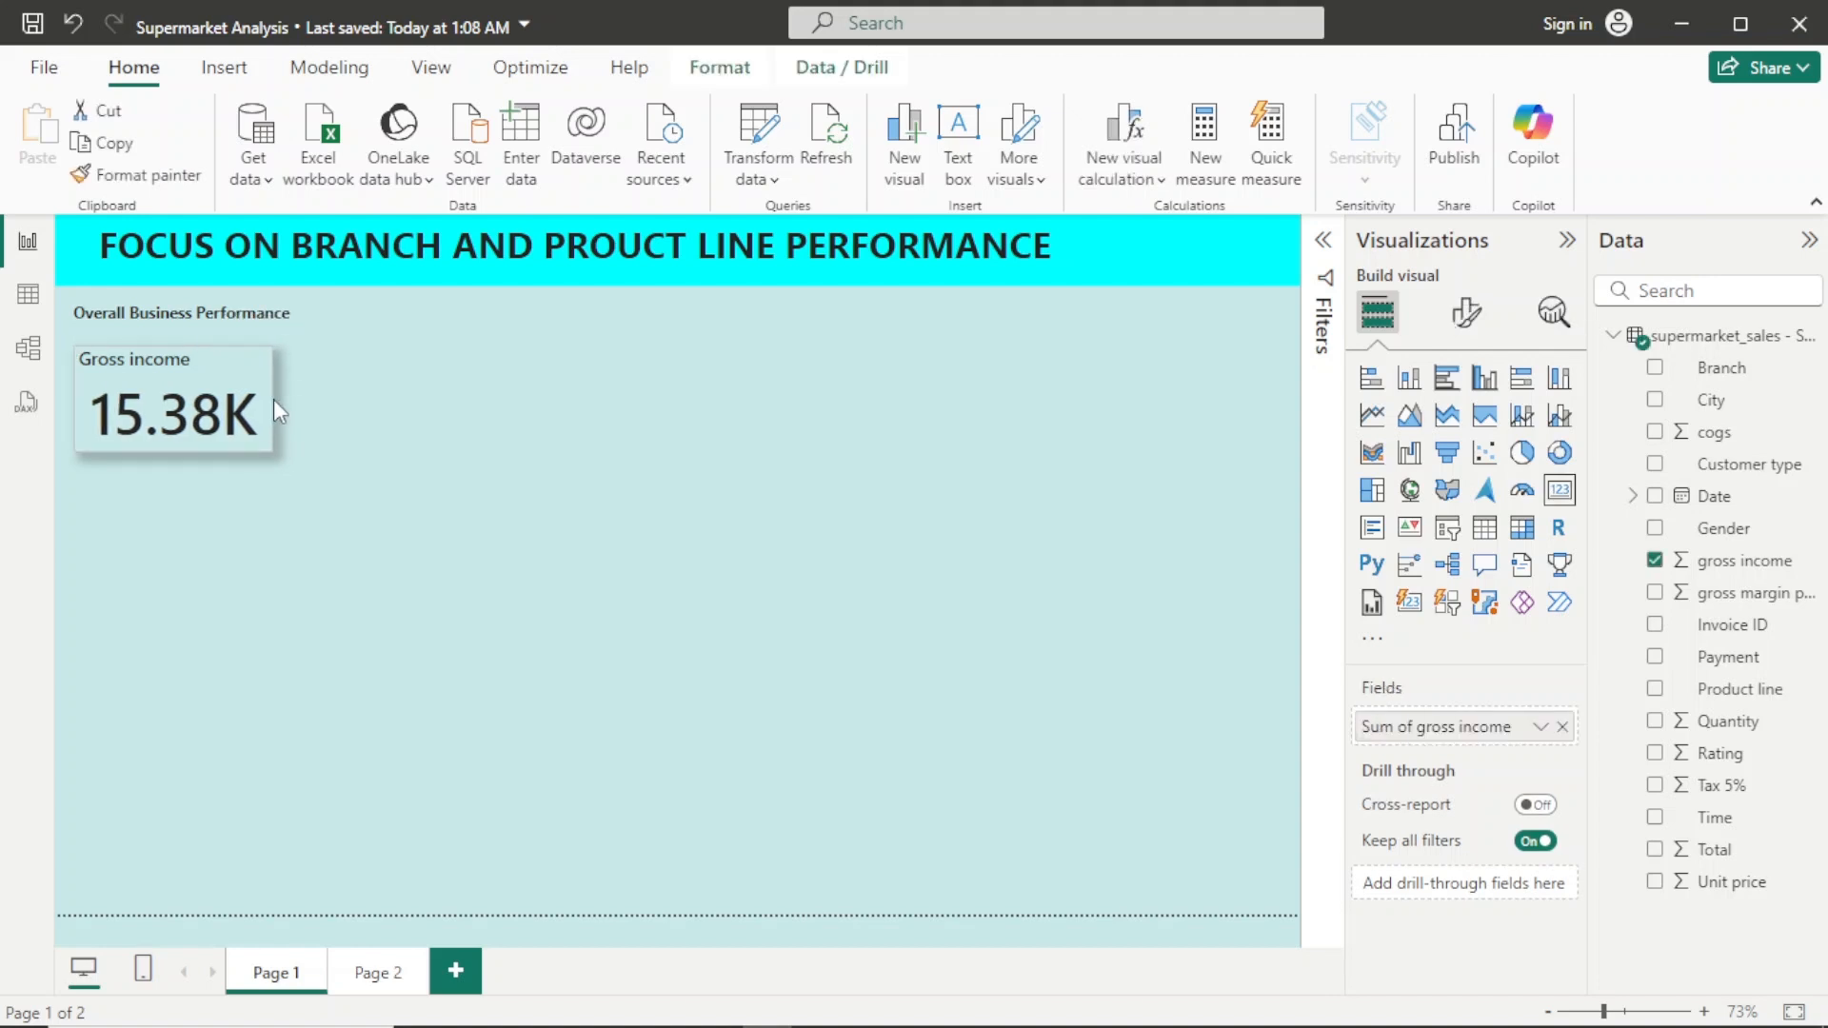
{"action": "left_click_drag", "start_coordinate": [171, 449], "coordinate": [168, 436]}
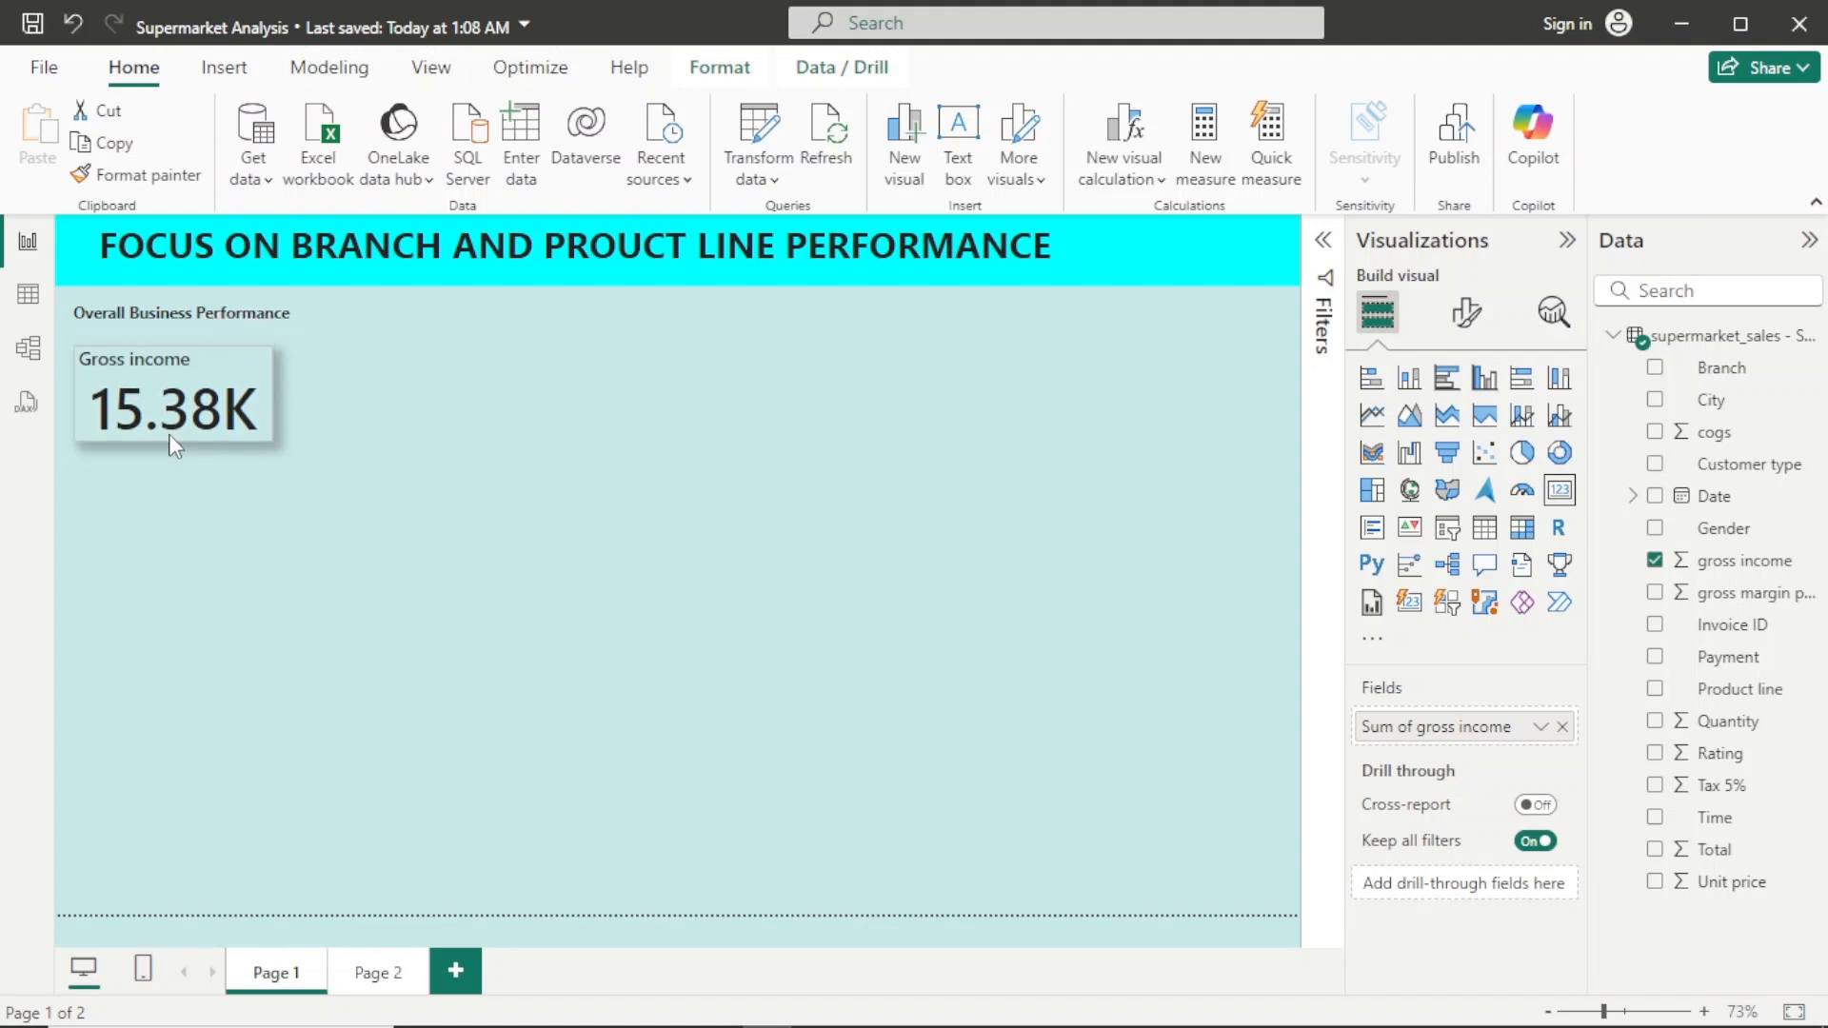
{"action": "left_click", "coordinate": [169, 436]}
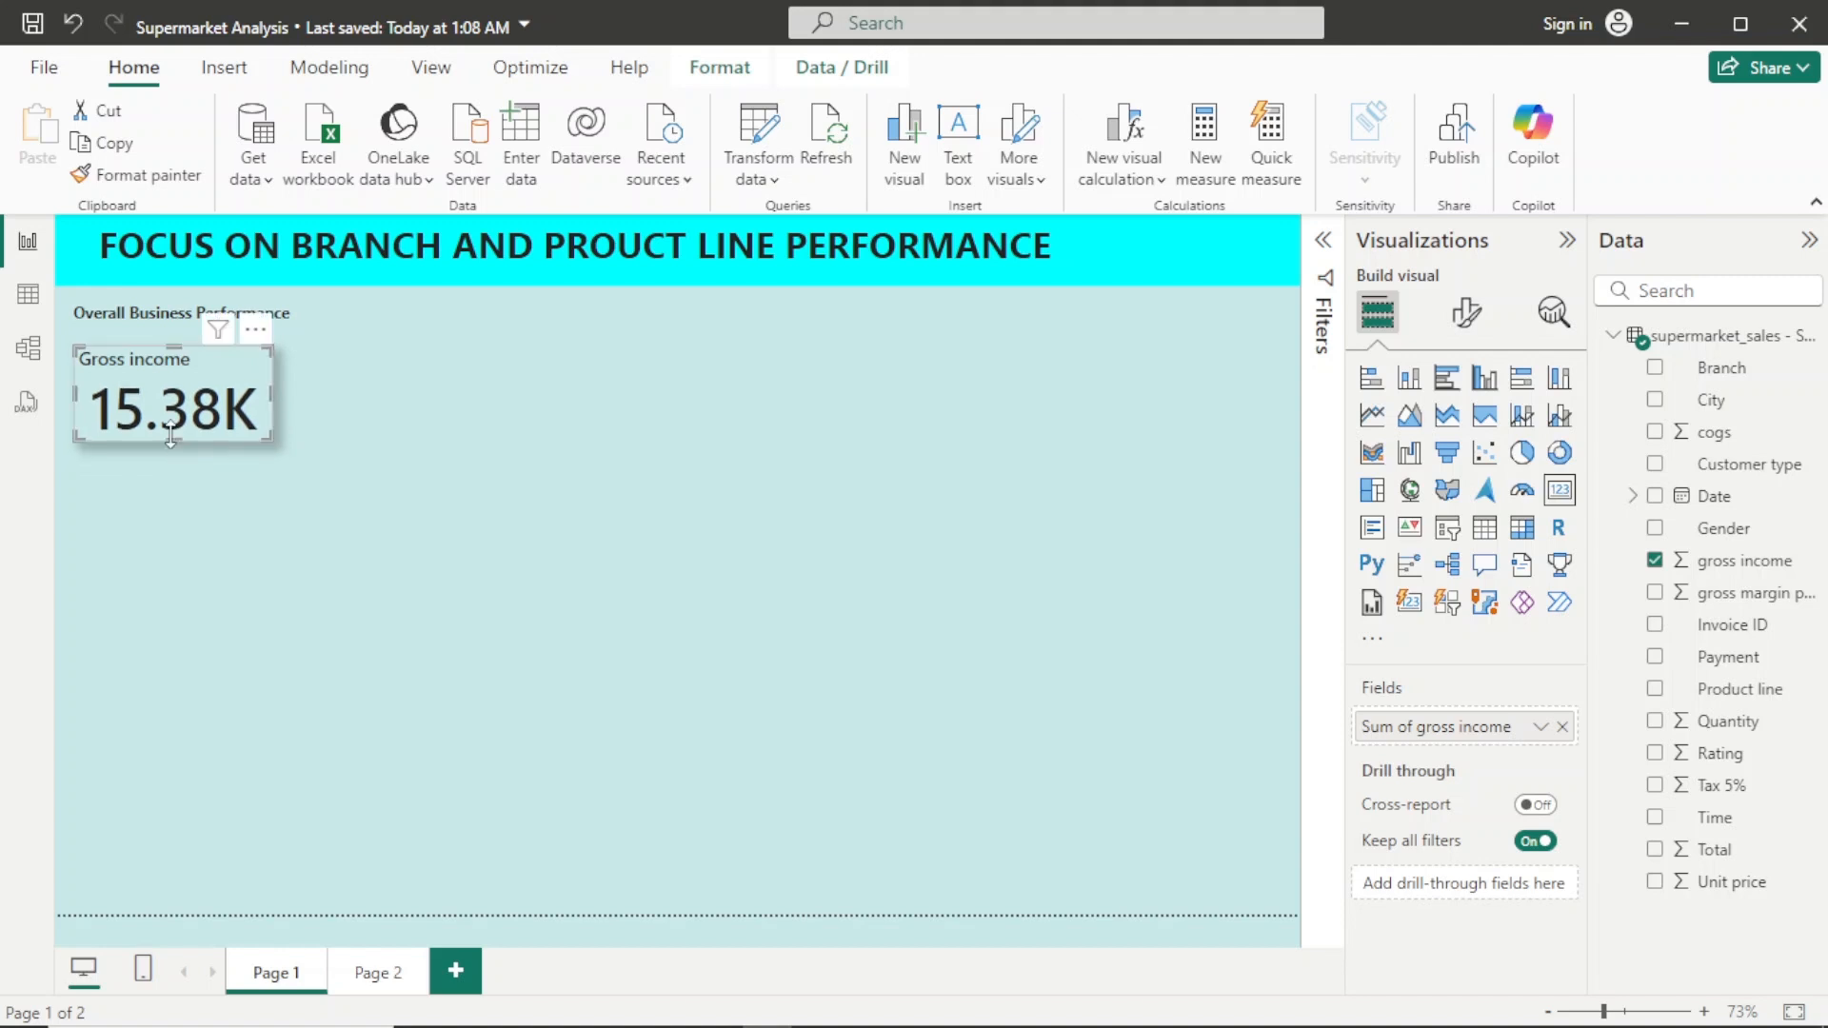
{"action": "left_click", "coordinate": [339, 459]}
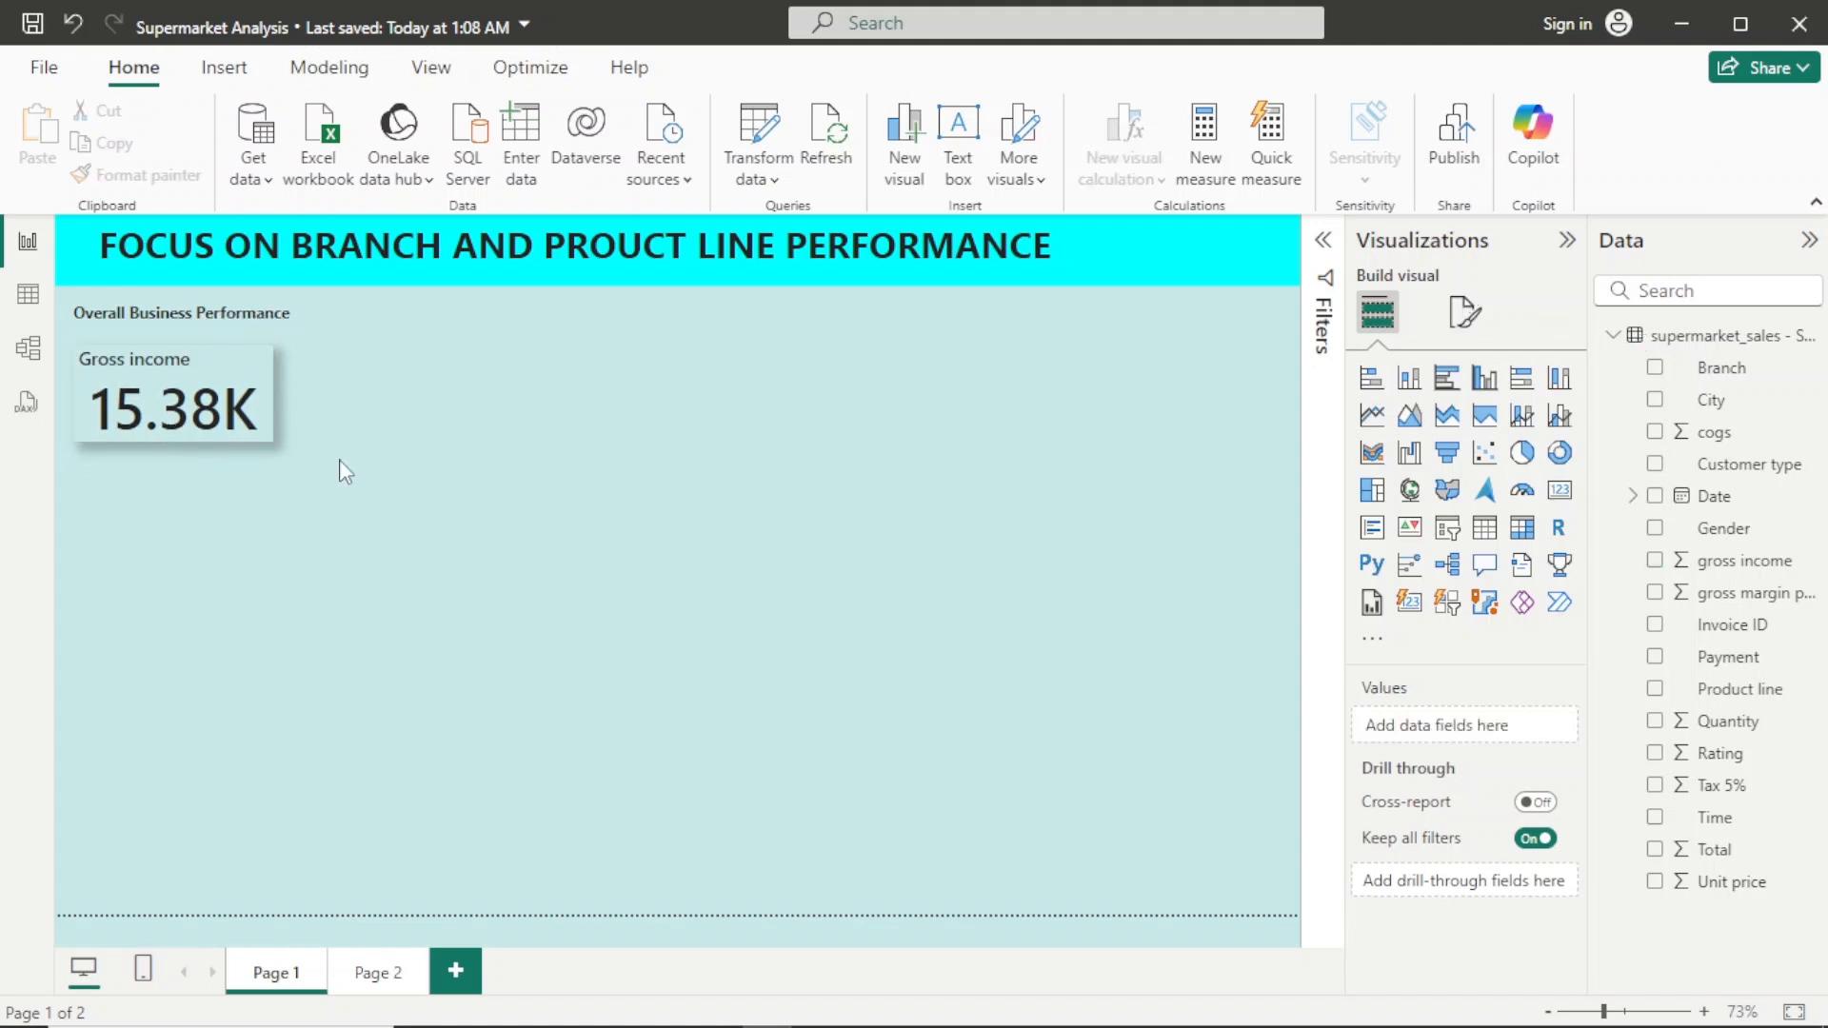
Step: Duplicate the gross income card and place the copy directly beside the original, aligned at the same height
{"action": "left_click", "coordinate": [258, 362]}
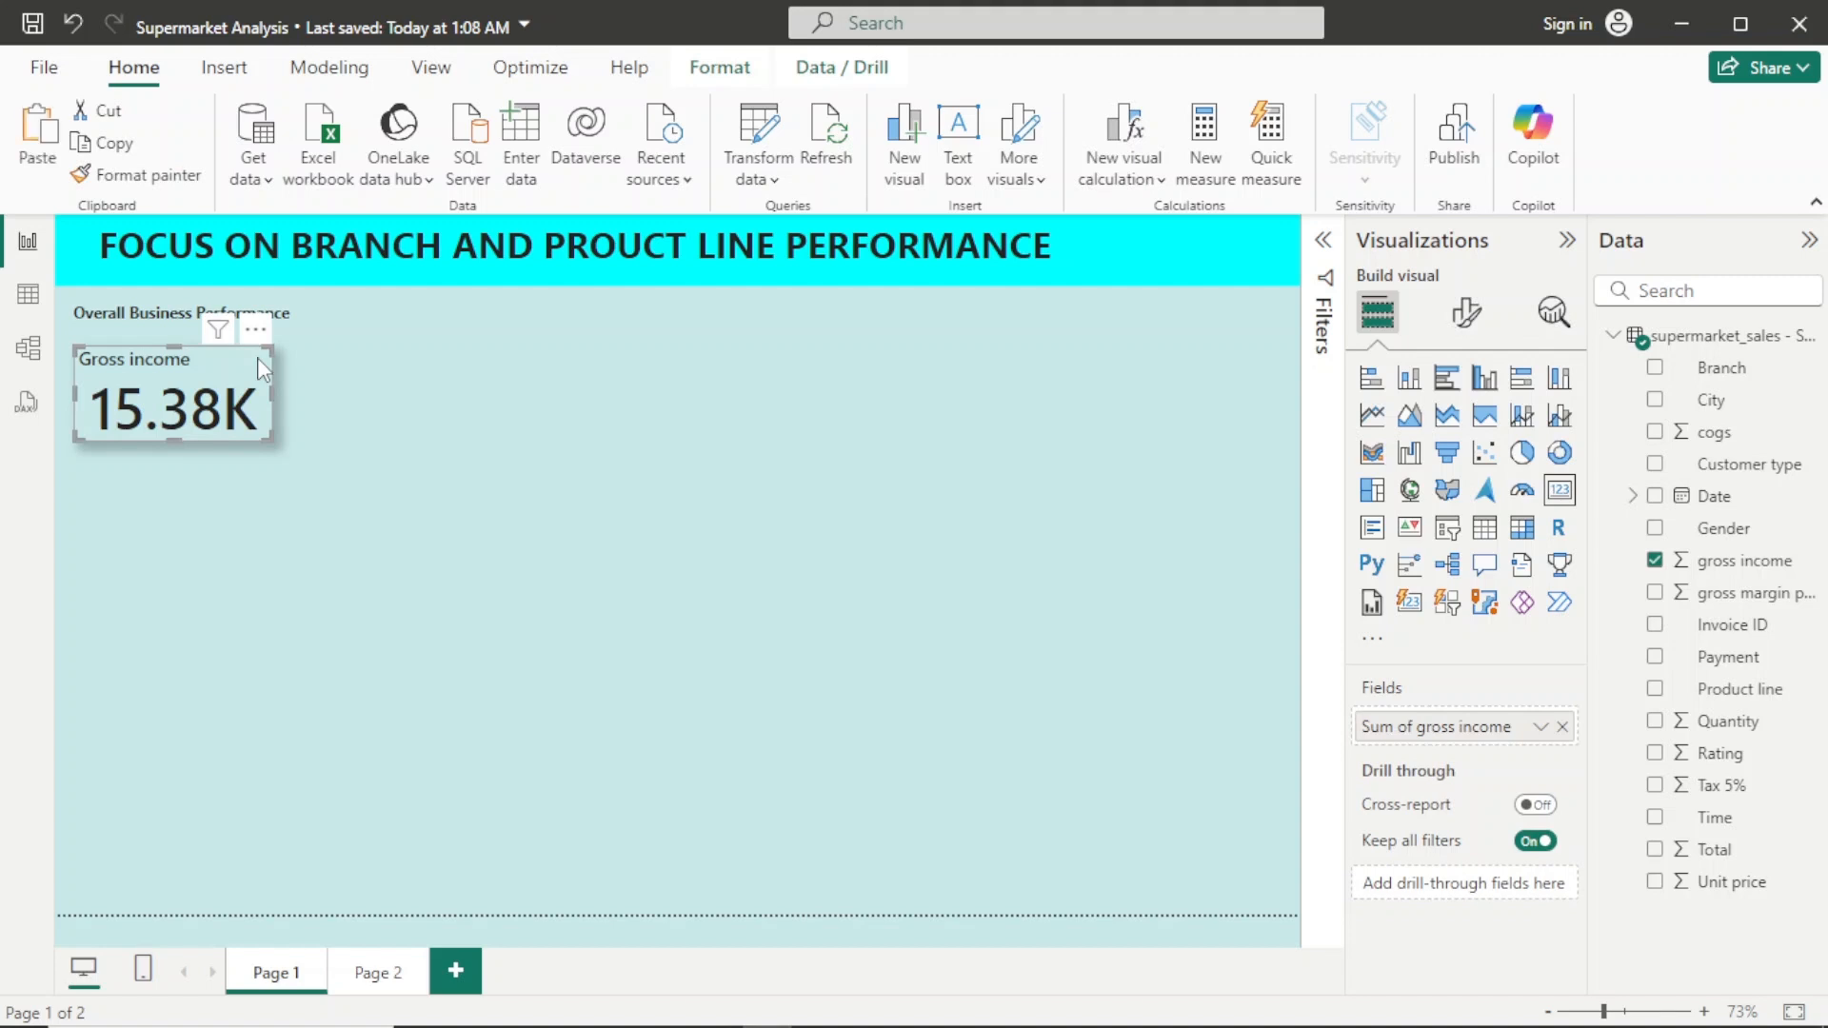
{"action": "left_click", "coordinate": [320, 447]}
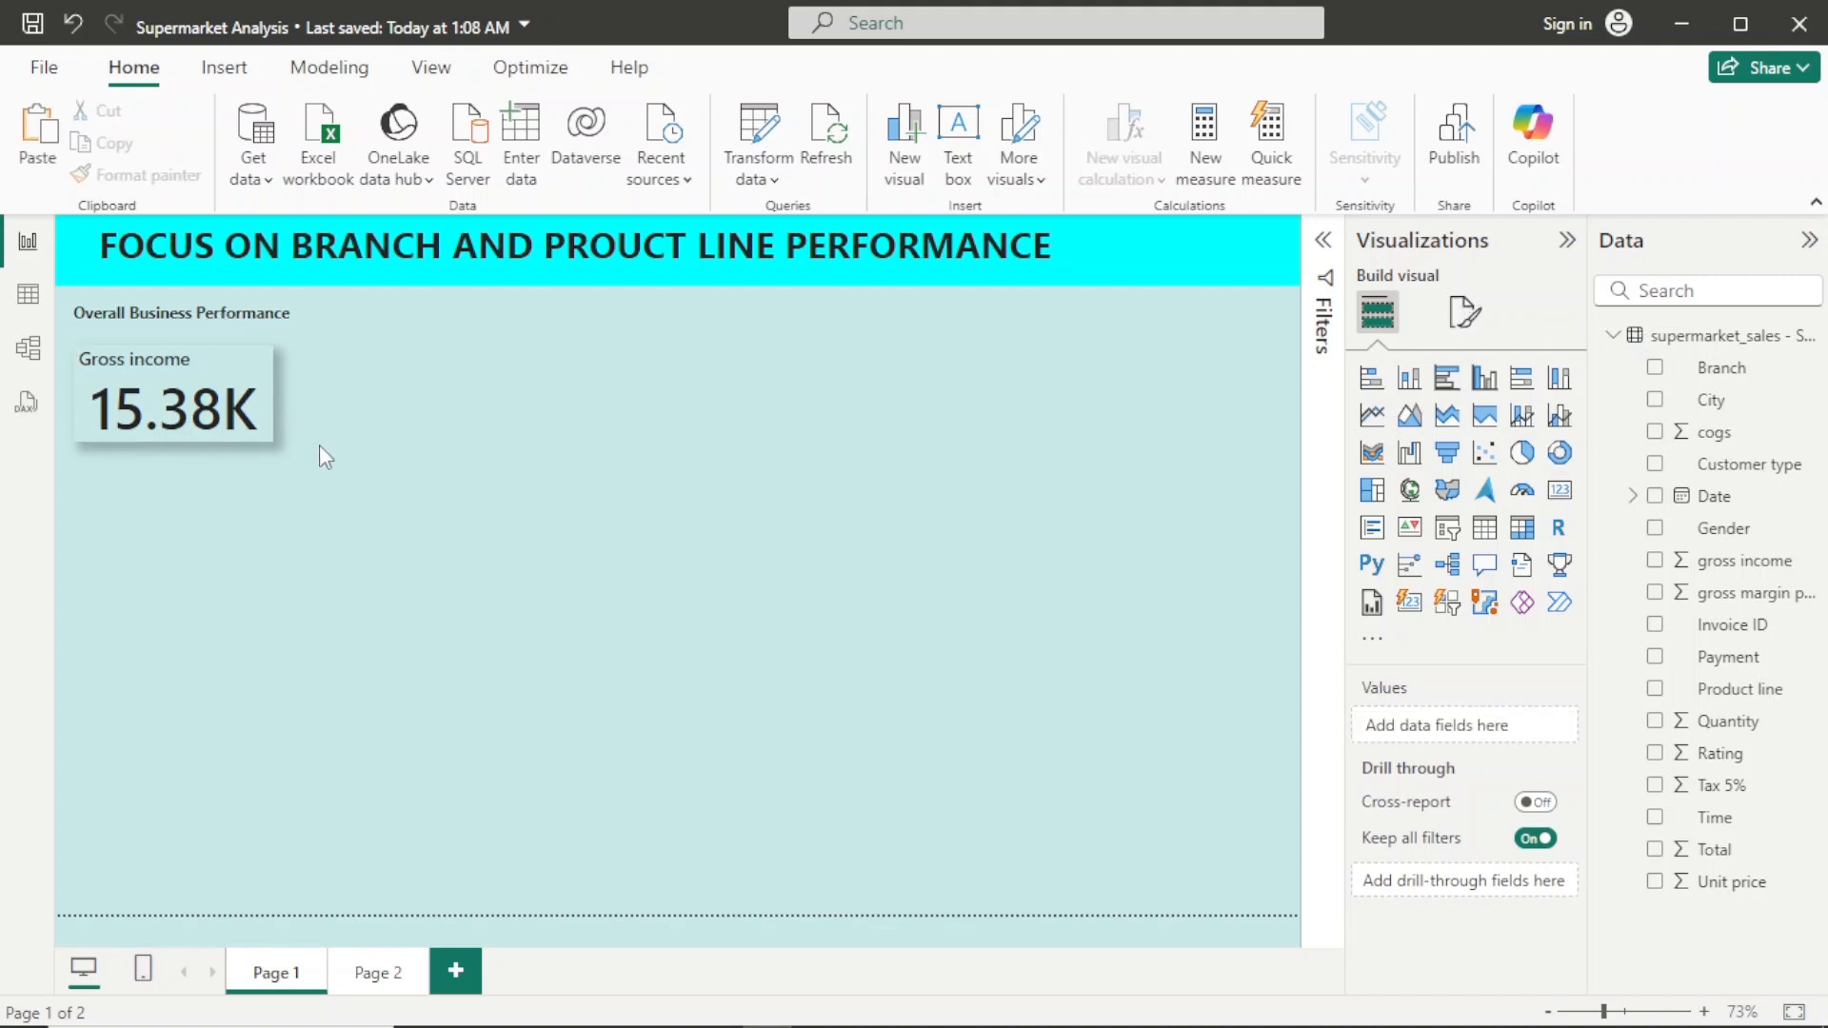
{"action": "key", "text": "ctrl+v"}
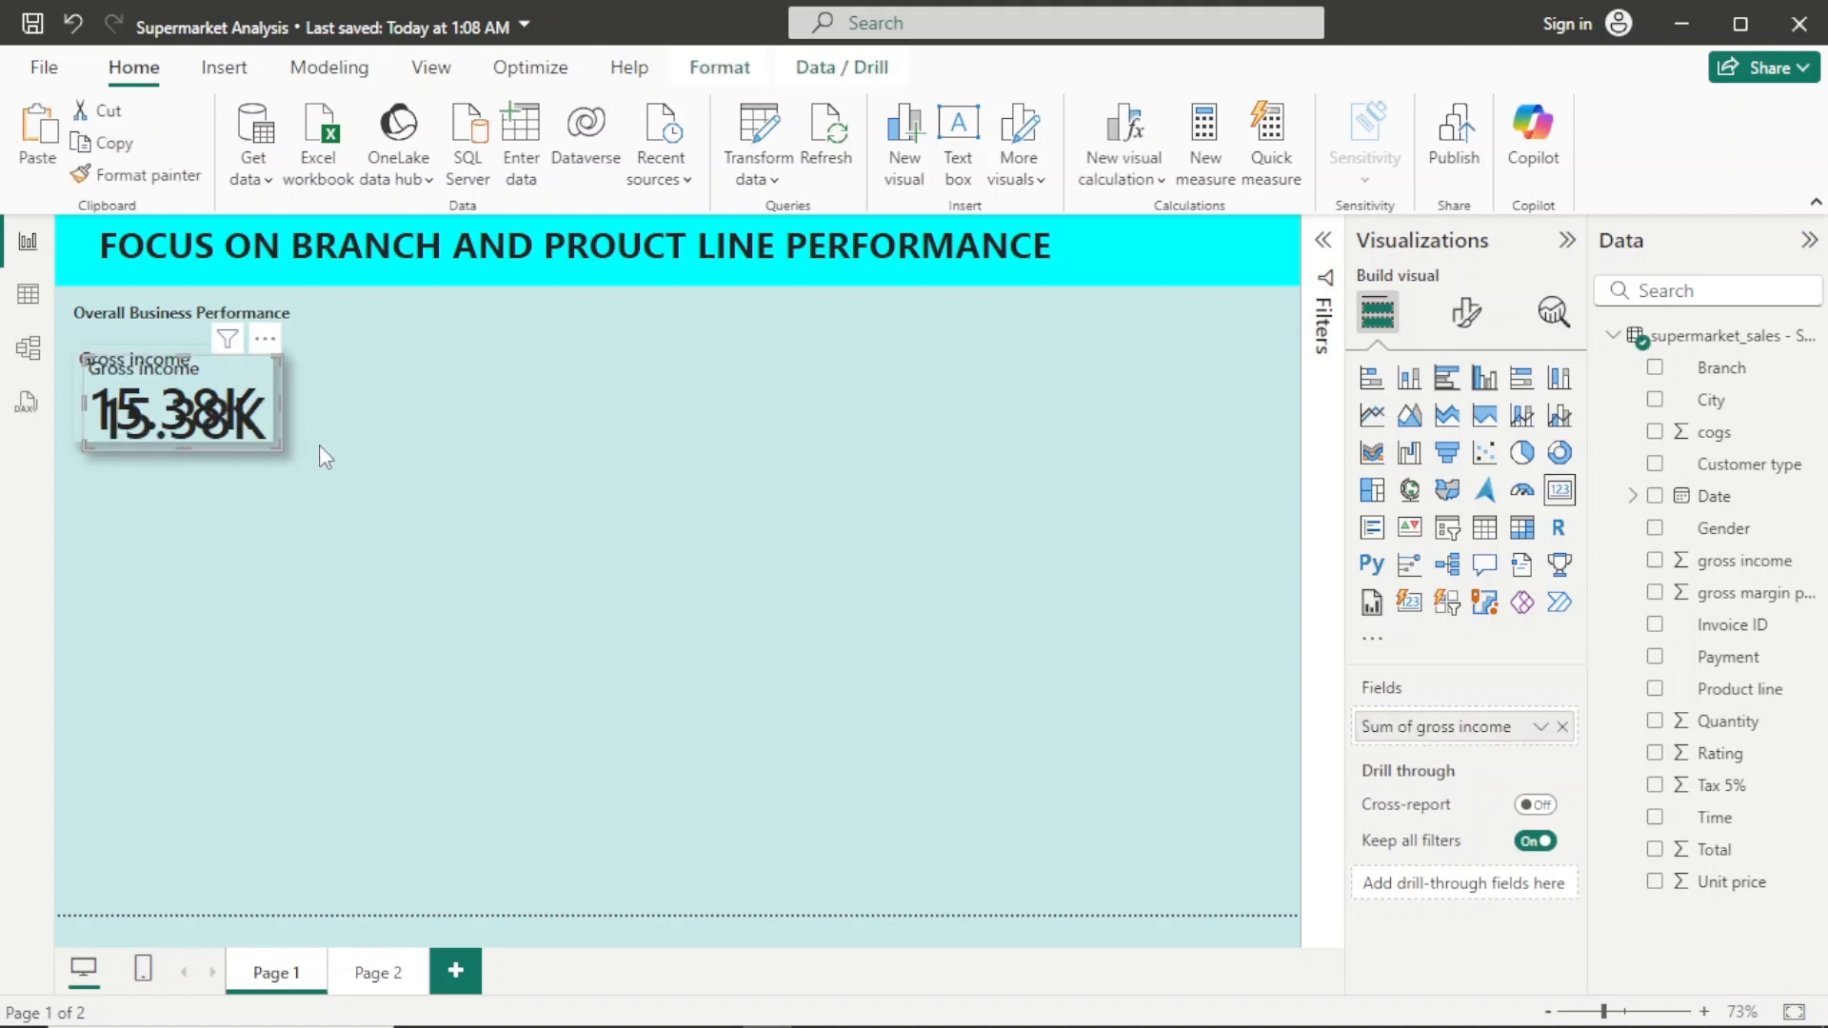
{"action": "left_click_drag", "start_coordinate": [268, 355], "coordinate": [476, 348]}
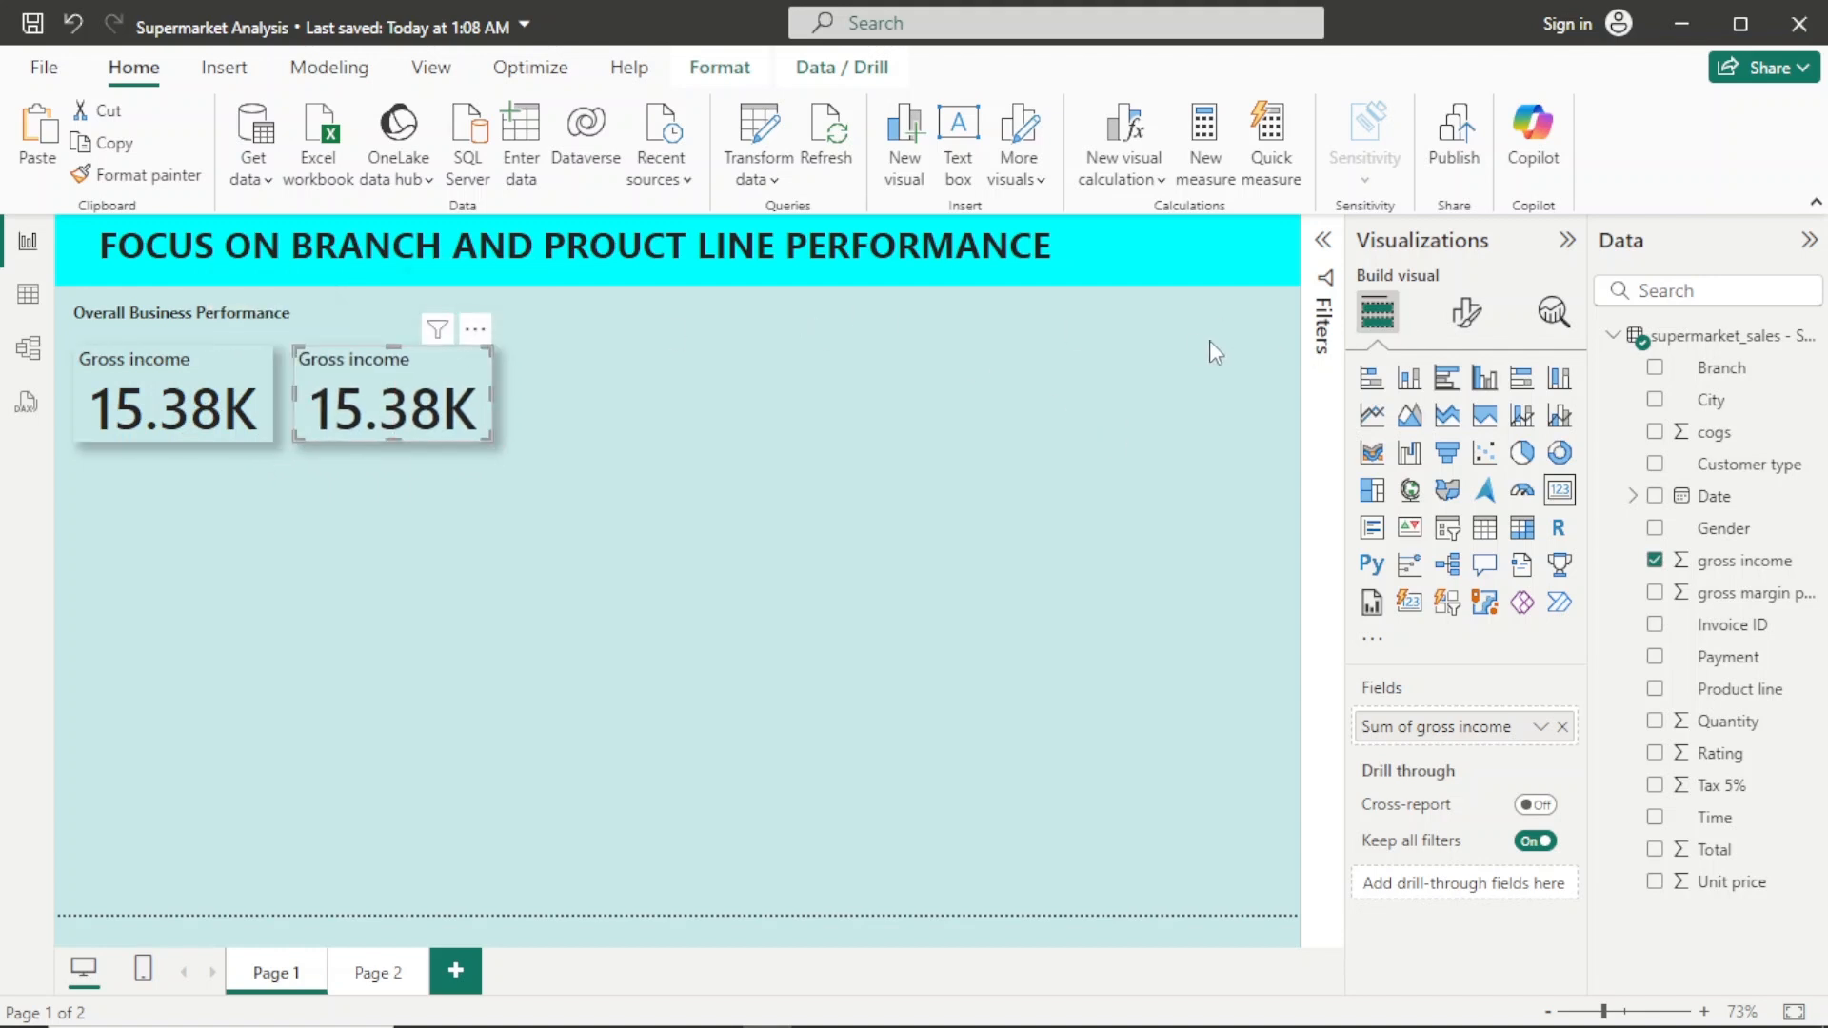
Step: Change the title of the duplicated gross income card to "Revenue"
{"action": "left_click", "coordinate": [1471, 319]}
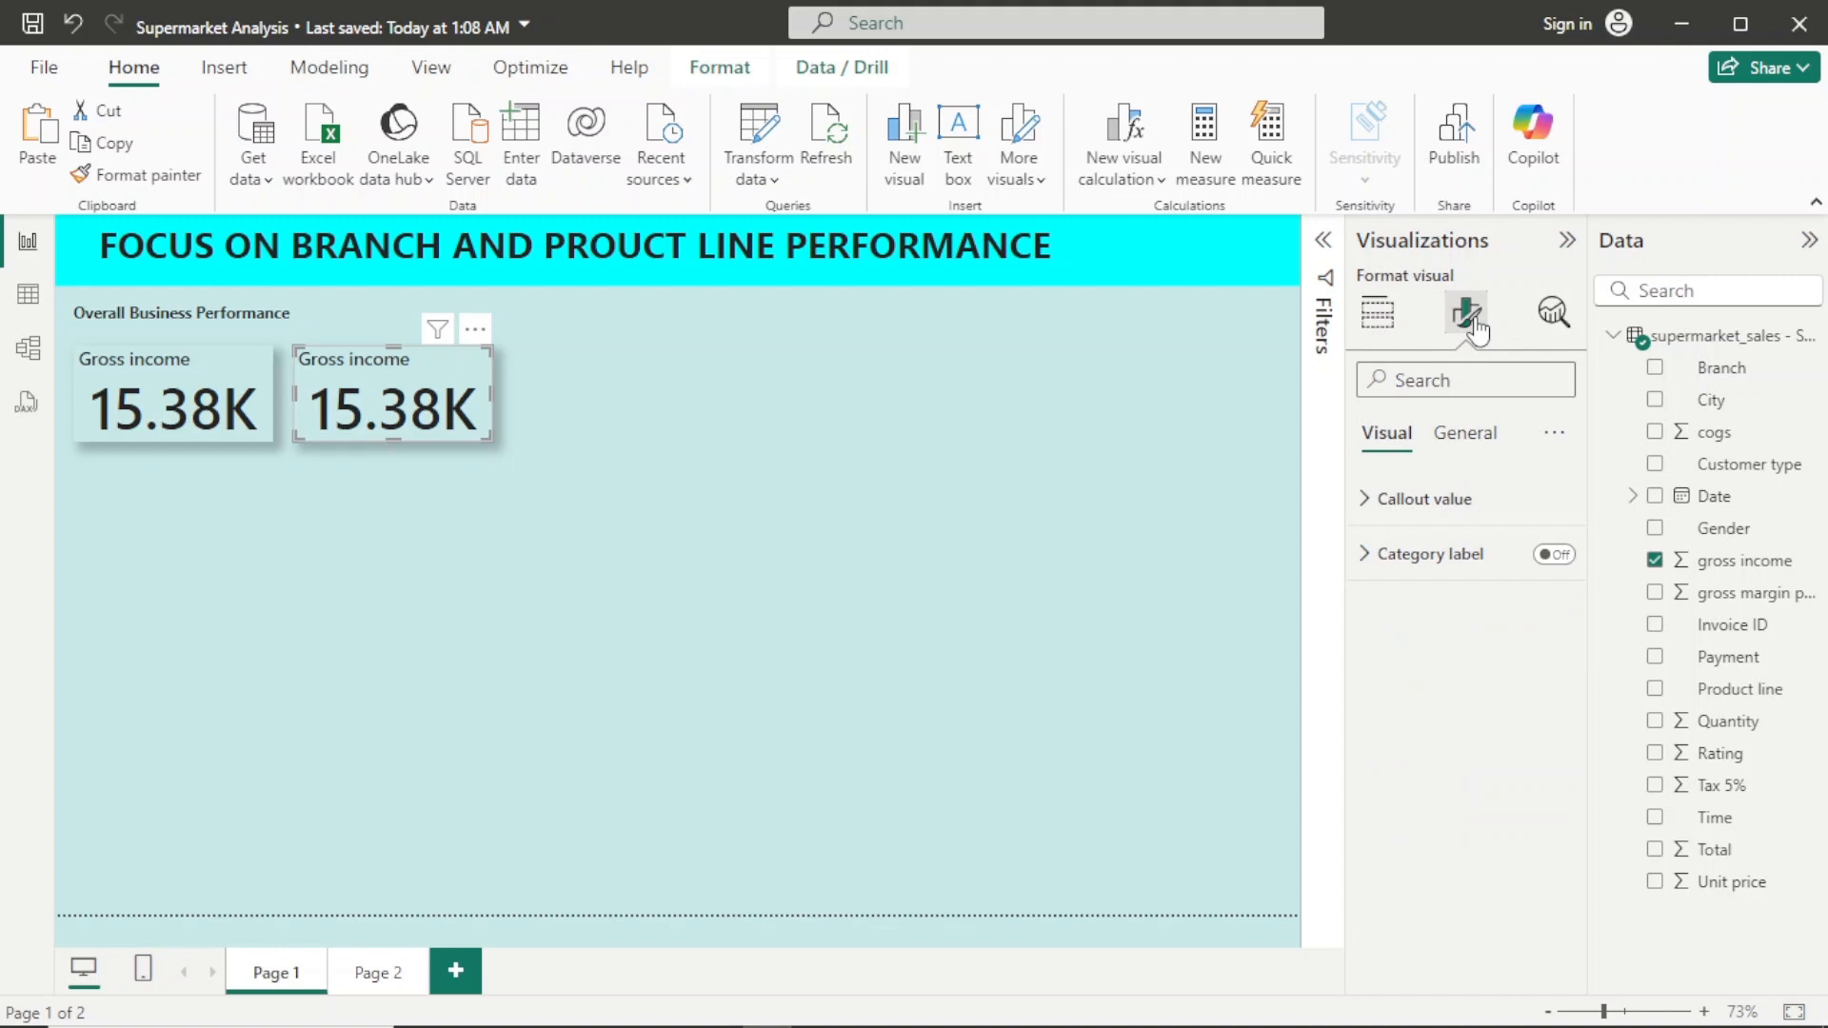
{"action": "left_click", "coordinate": [1467, 439]}
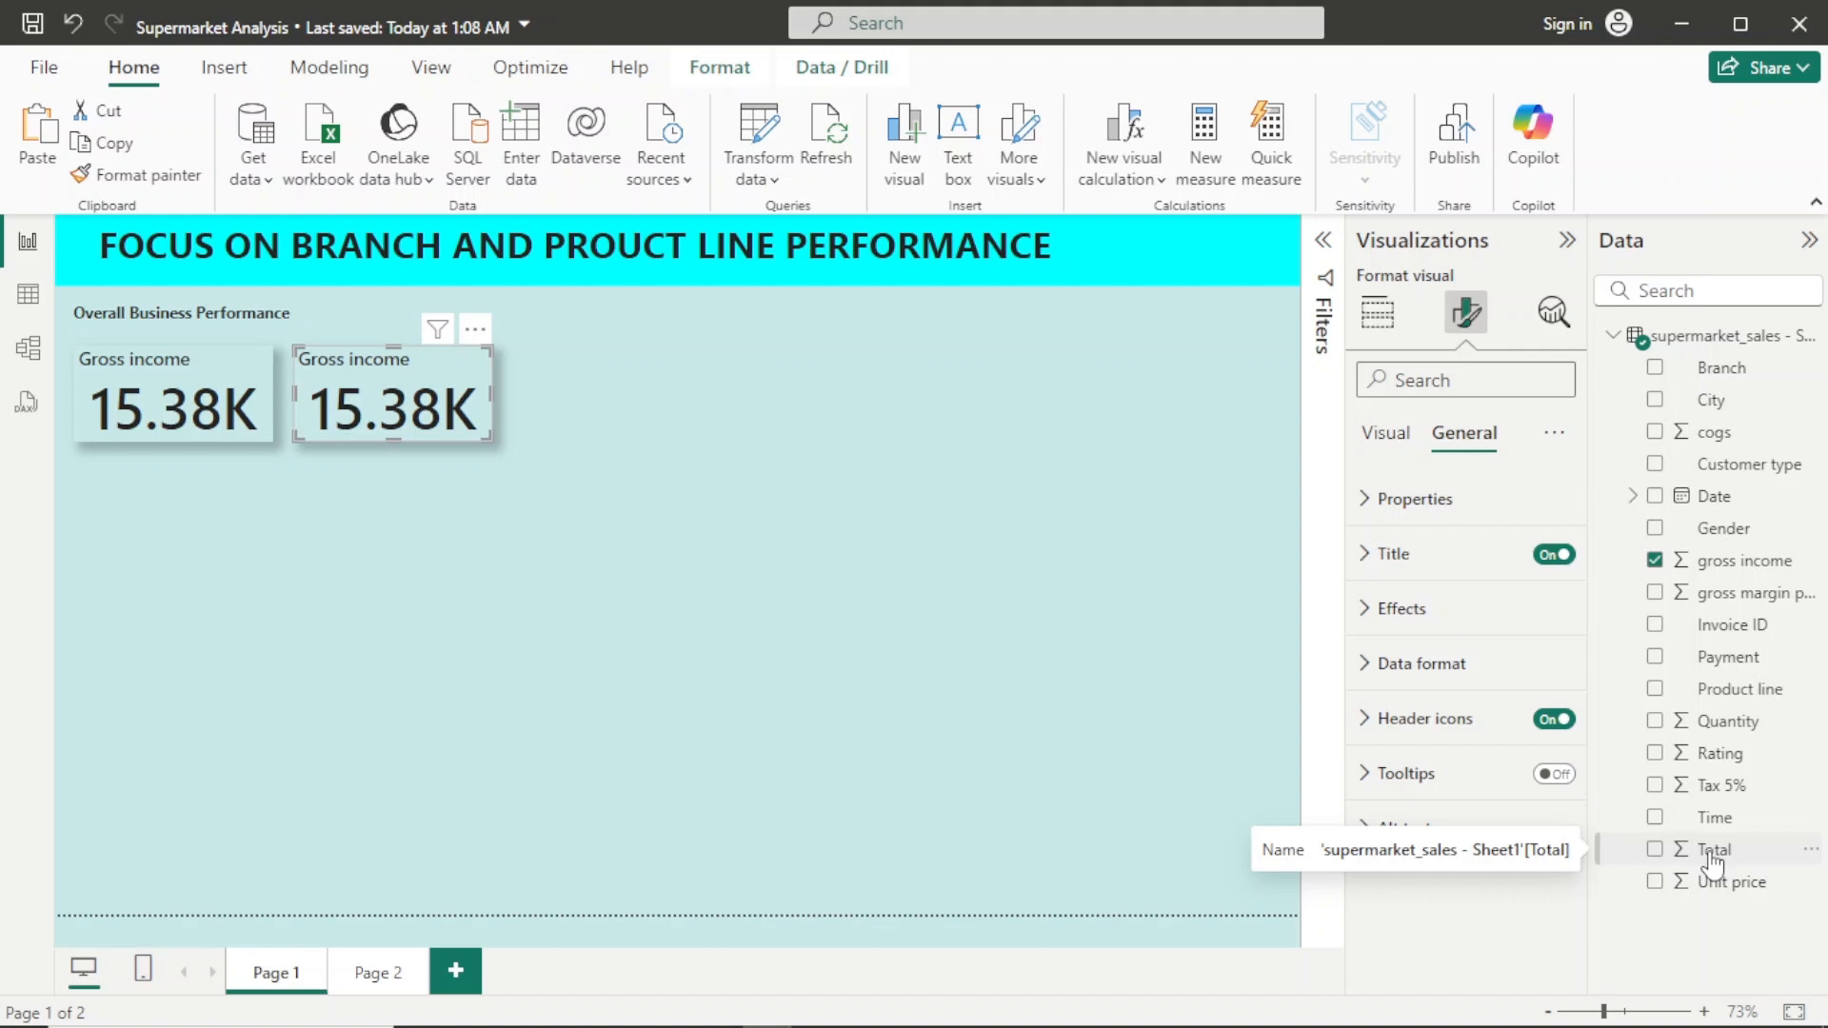
{"action": "left_click", "coordinate": [27, 294]}
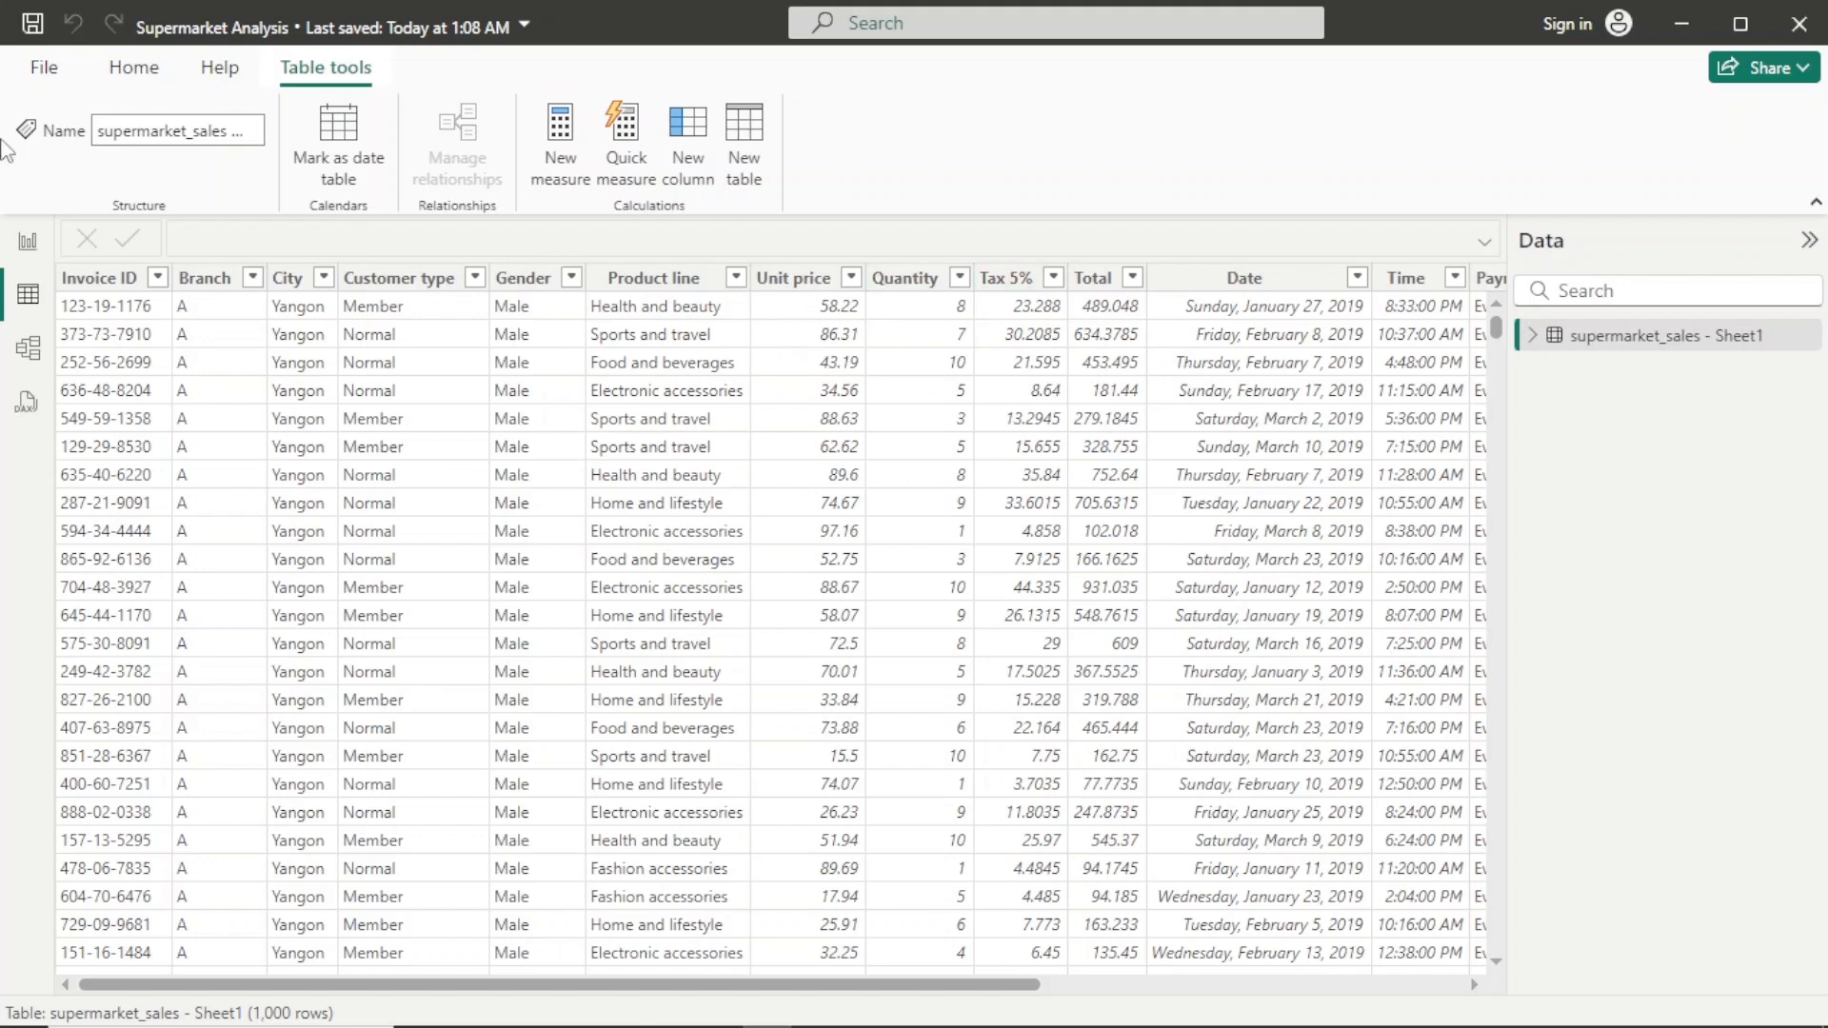
{"action": "left_click", "coordinate": [27, 241]}
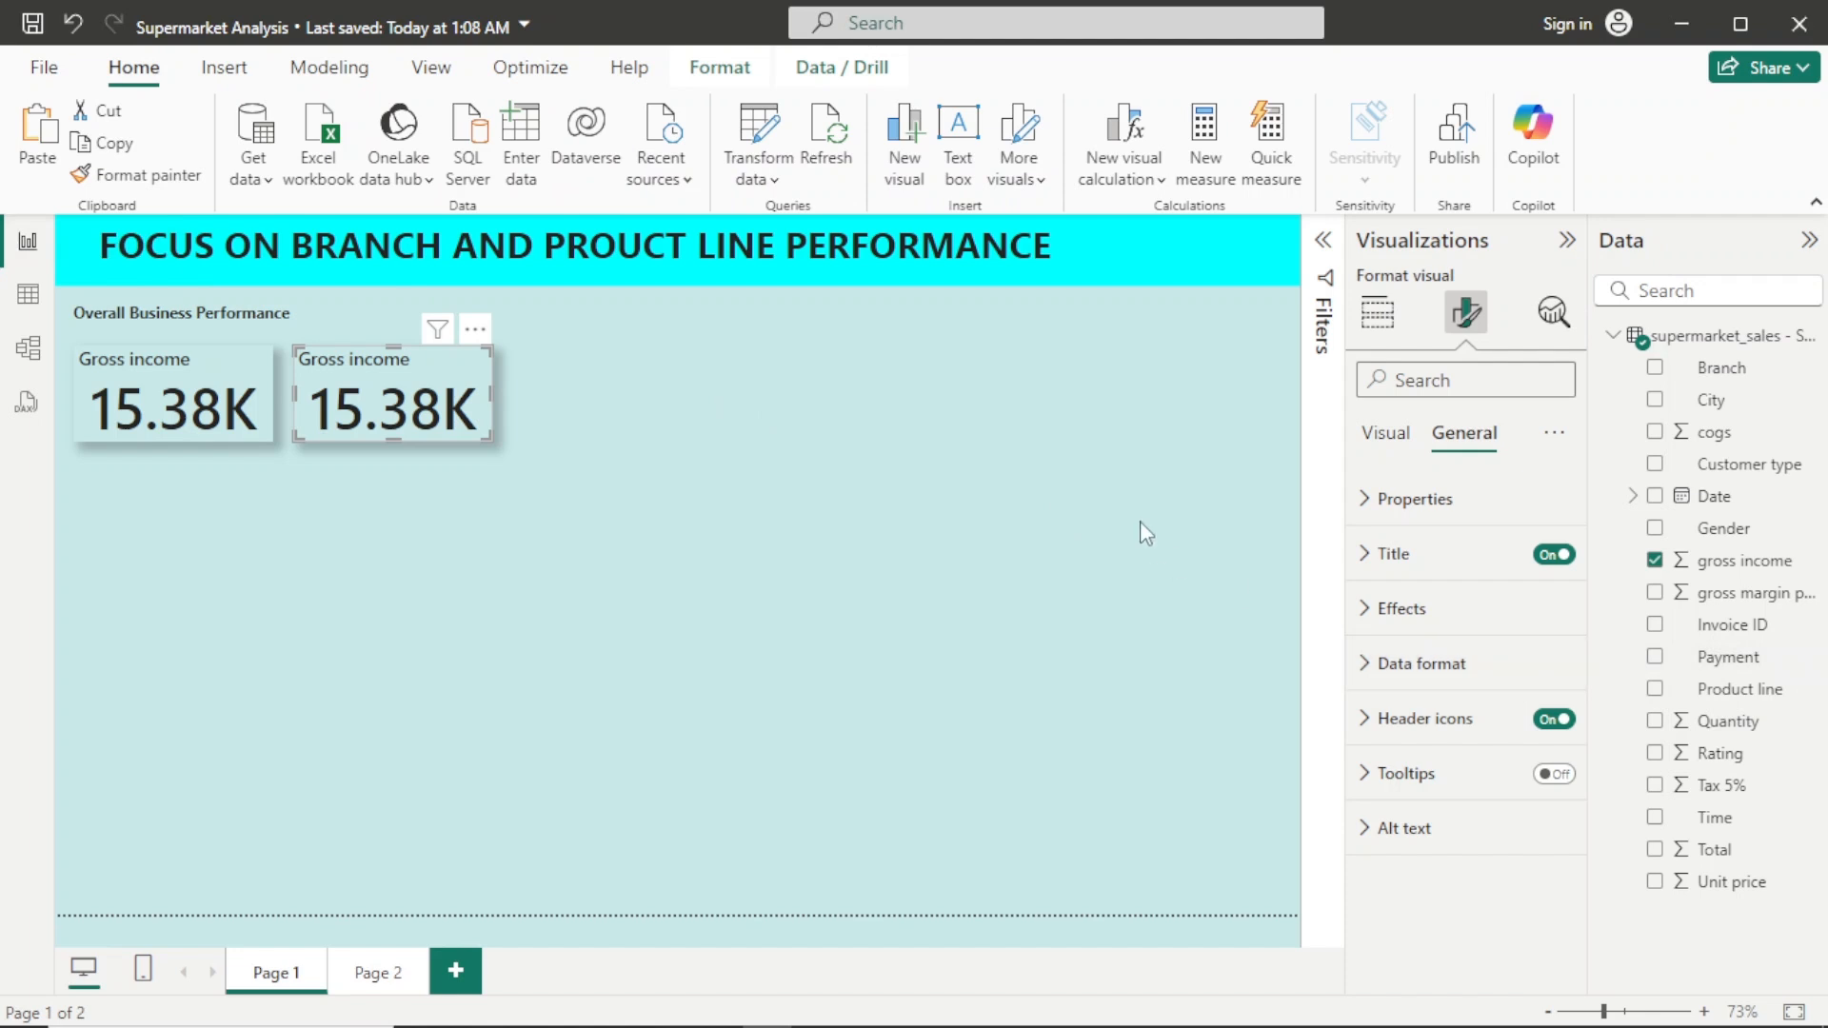
{"action": "left_click", "coordinate": [1467, 566]}
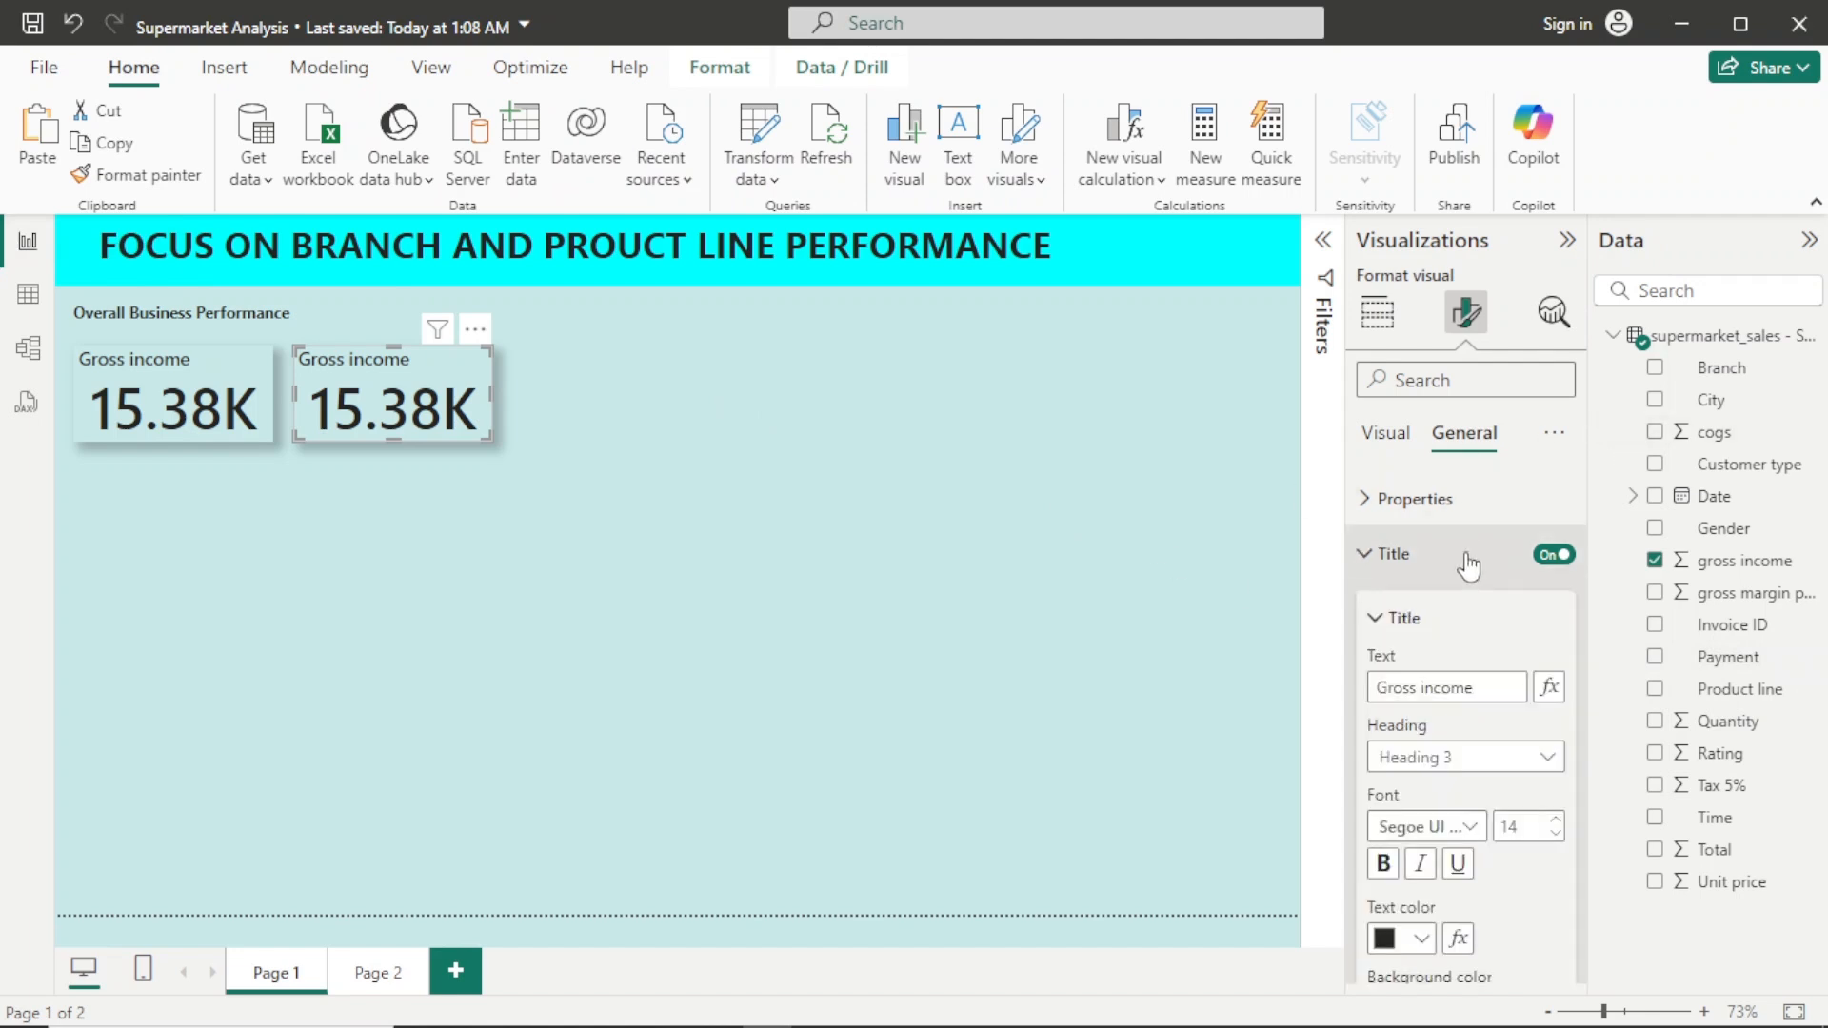
{"action": "left_click_drag", "start_coordinate": [1490, 688], "coordinate": [1202, 678]}
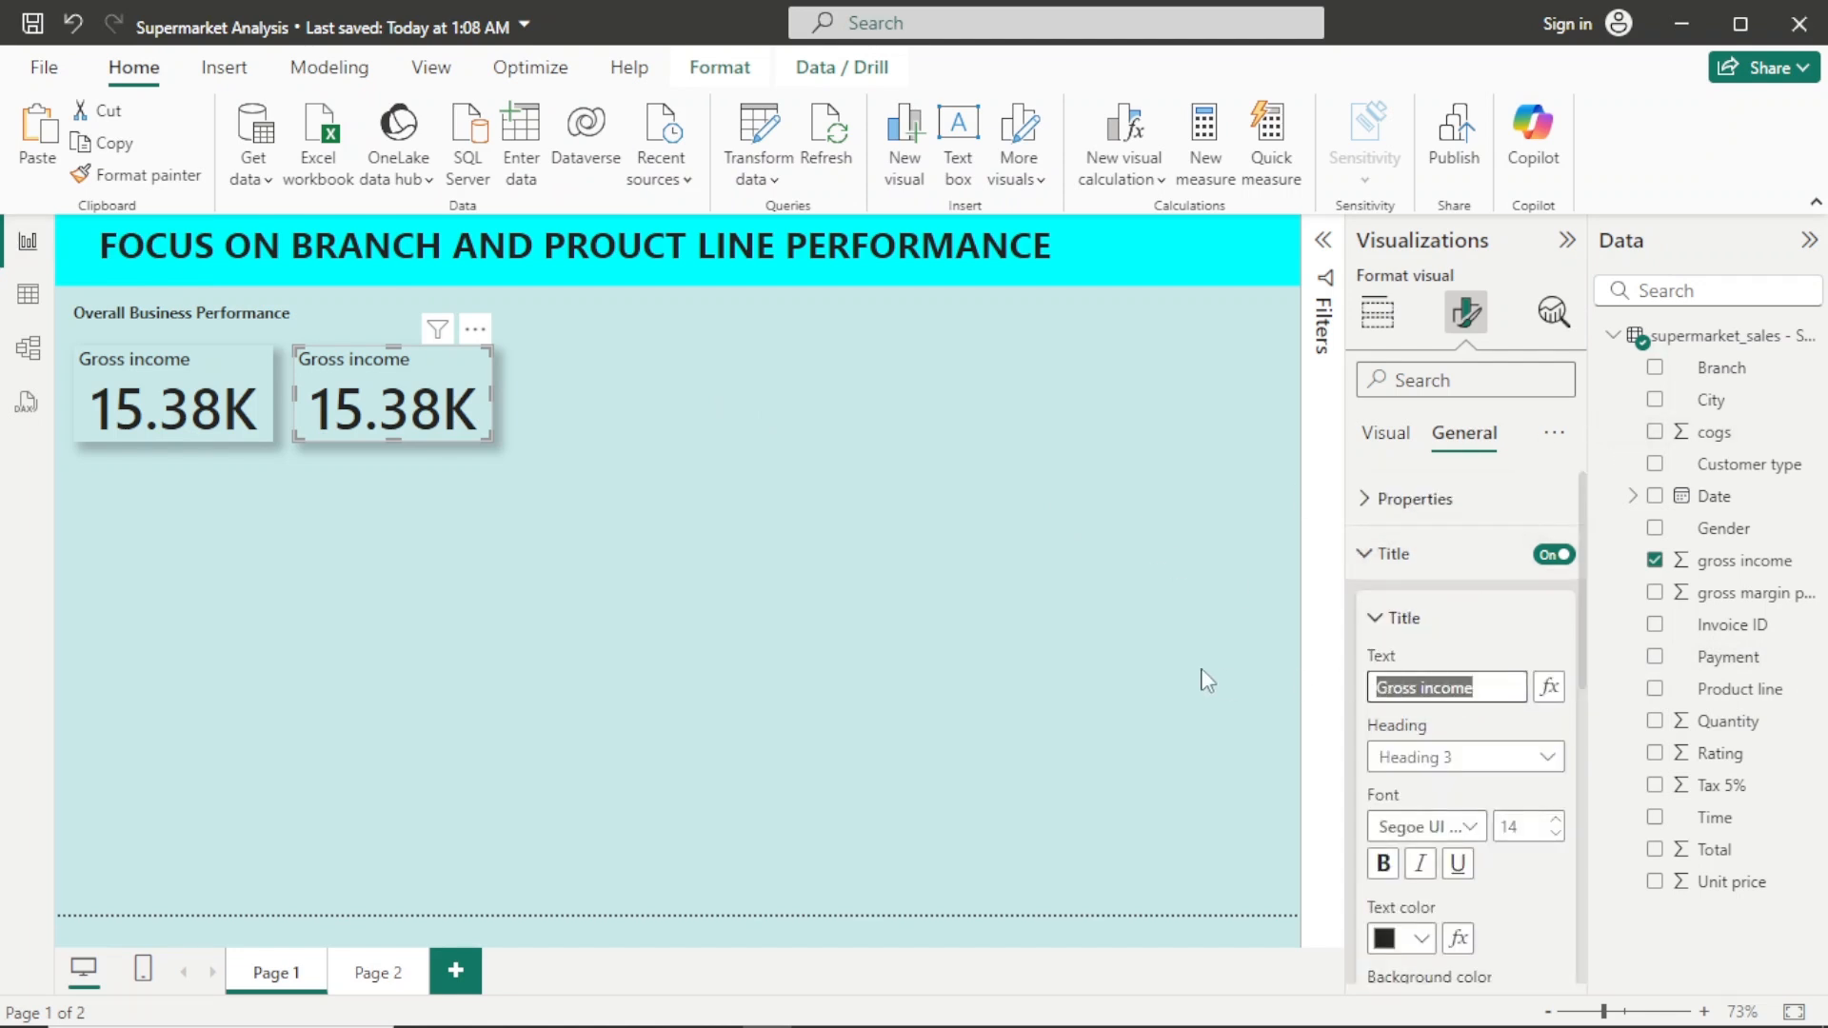
{"action": "type", "text": "Reve"}
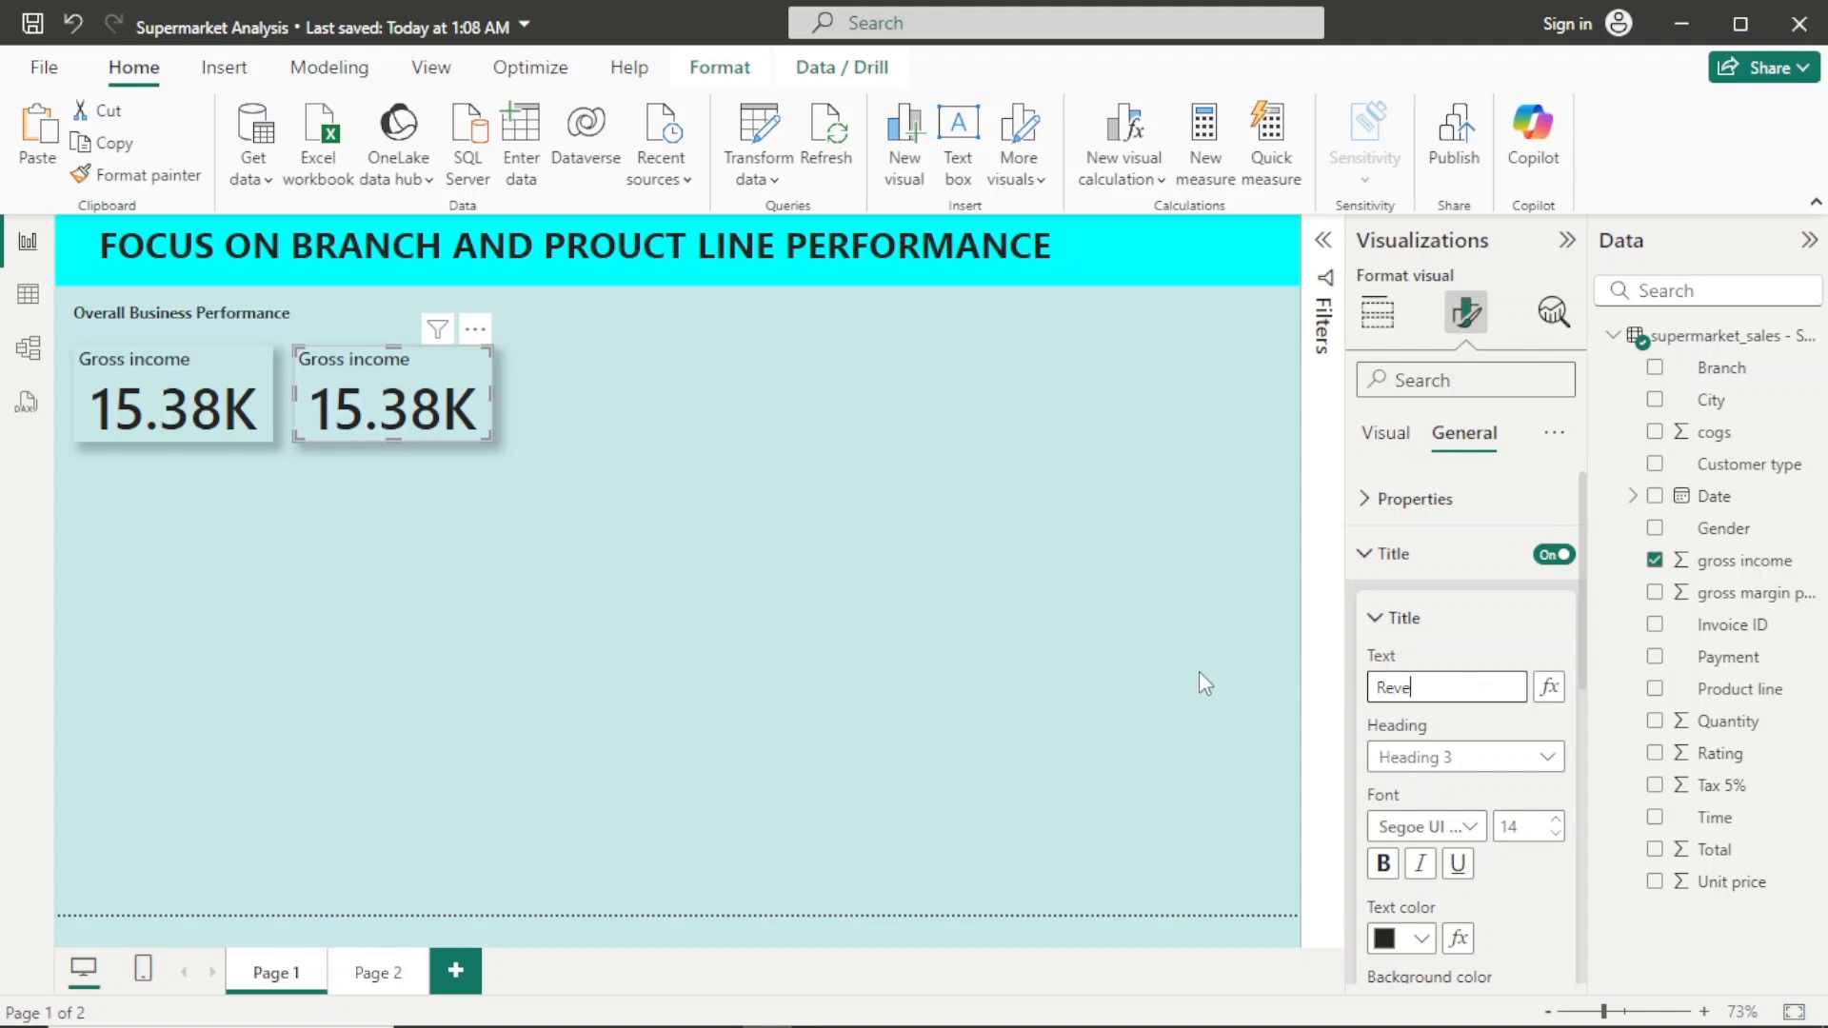
{"action": "type", "text": "nue"}
Step: Replace the gross income field in the Revenue card with the Total field
{"action": "left_click", "coordinate": [1385, 448]}
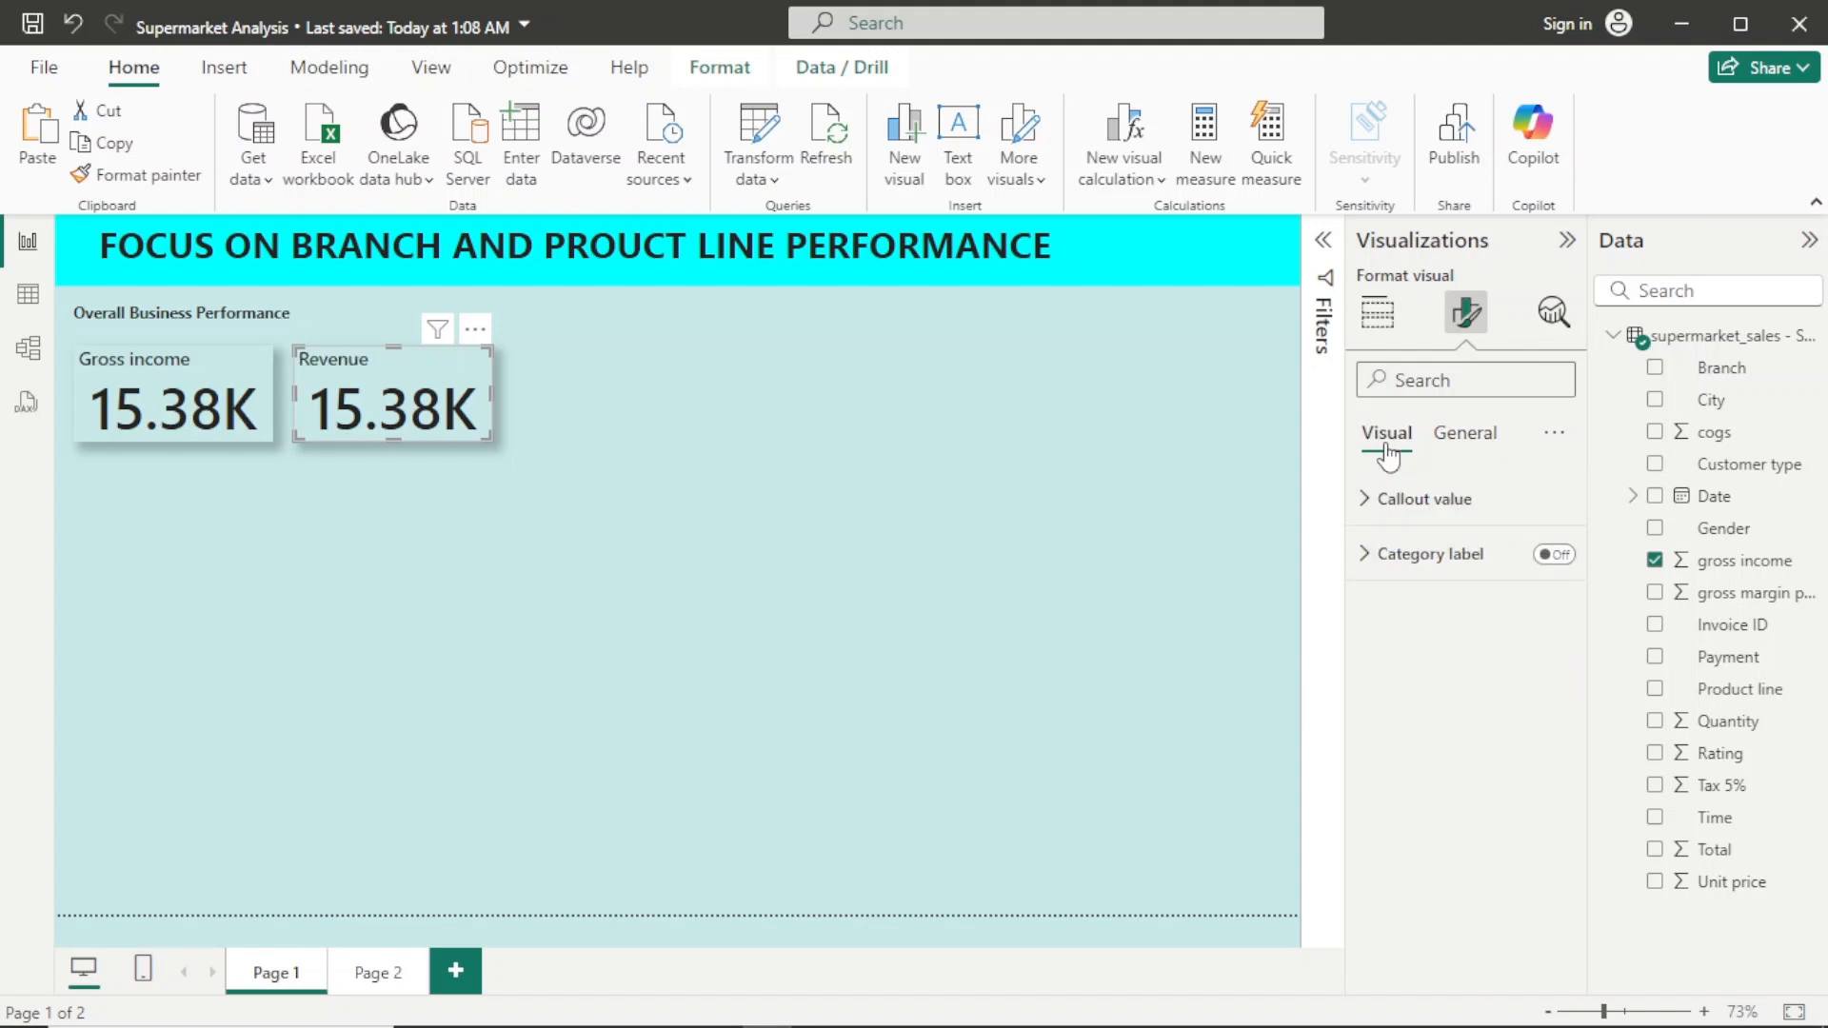
{"action": "left_click", "coordinate": [1380, 333]}
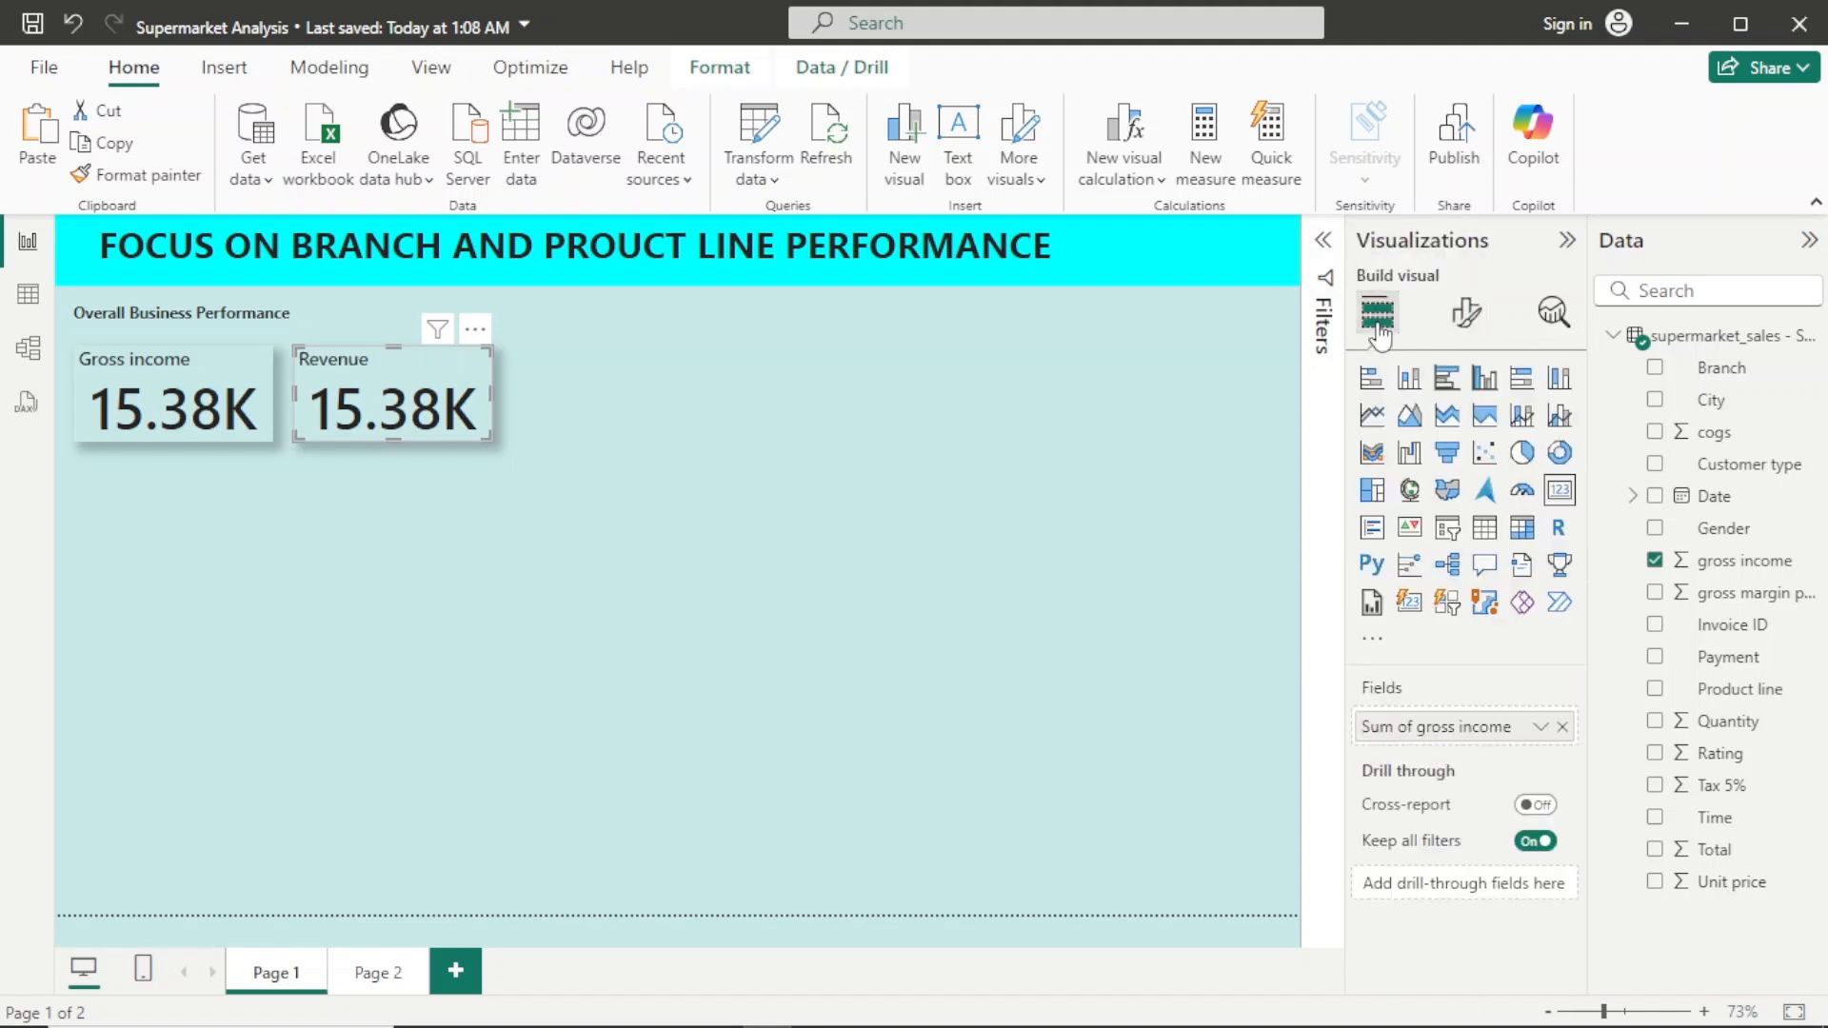
{"action": "left_click", "coordinate": [1564, 728]}
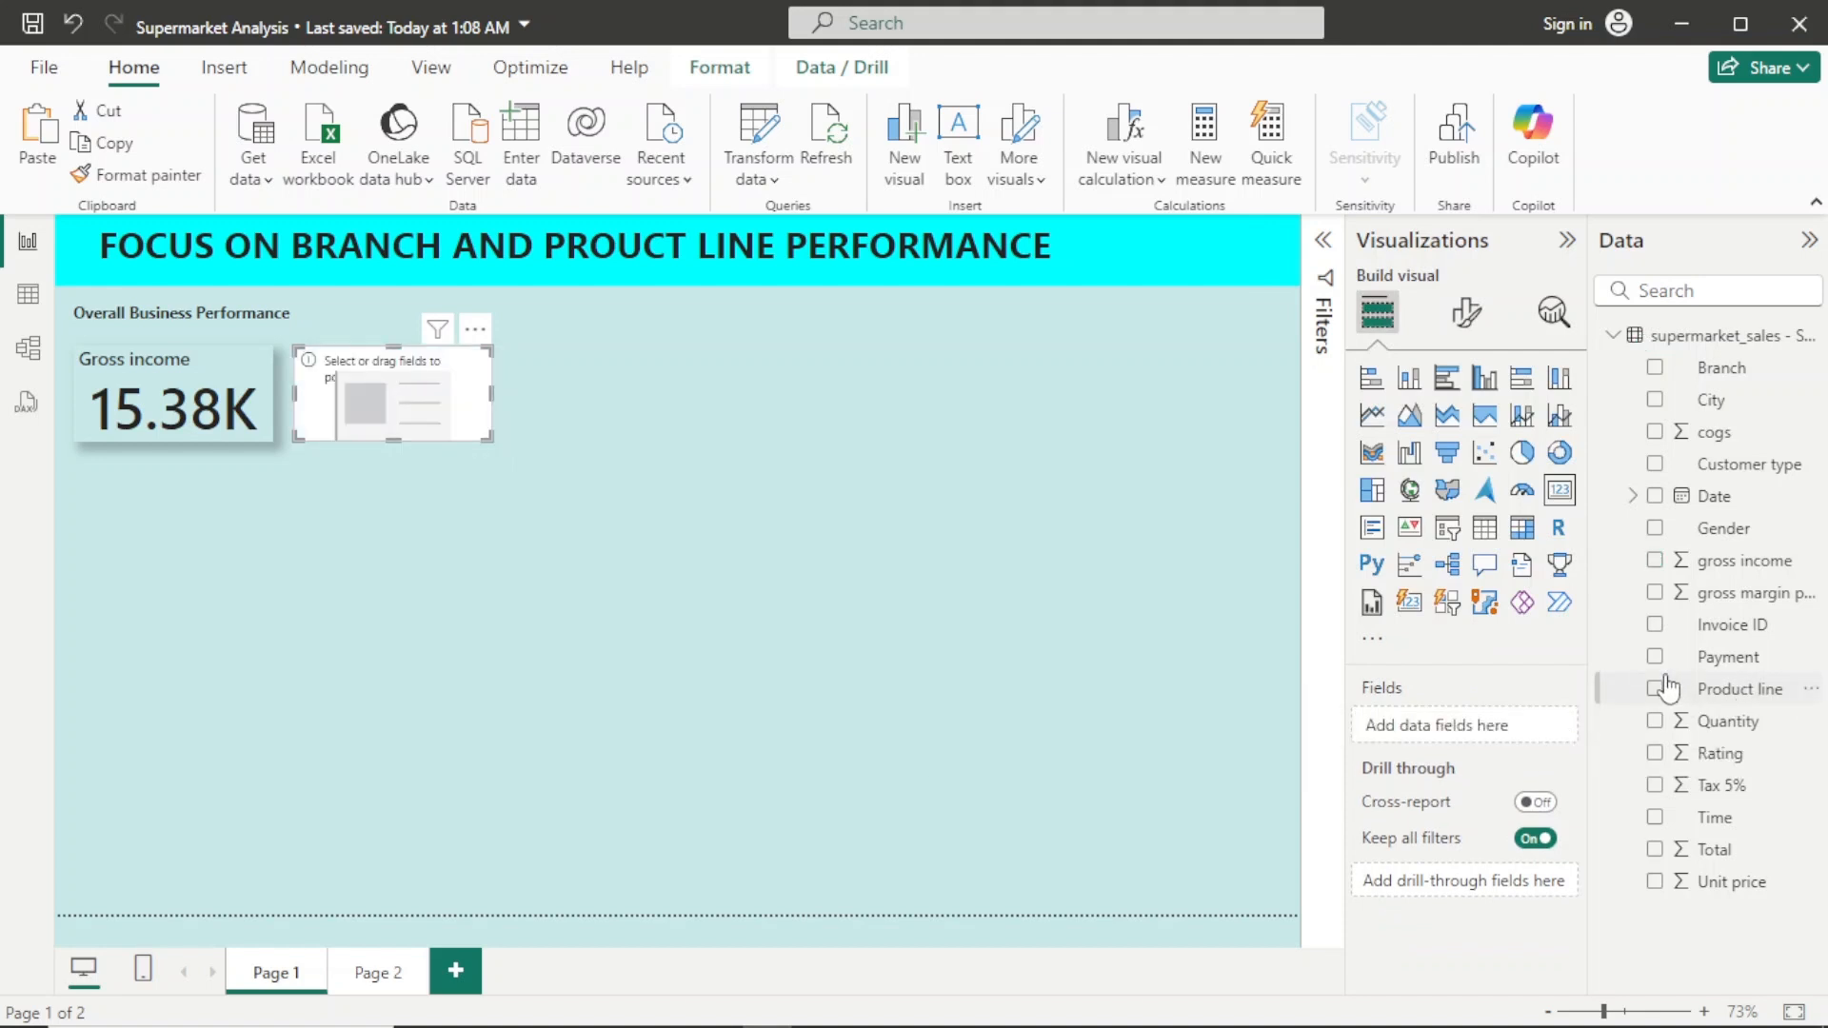
{"action": "left_click_drag", "start_coordinate": [1714, 851], "coordinate": [1510, 728]}
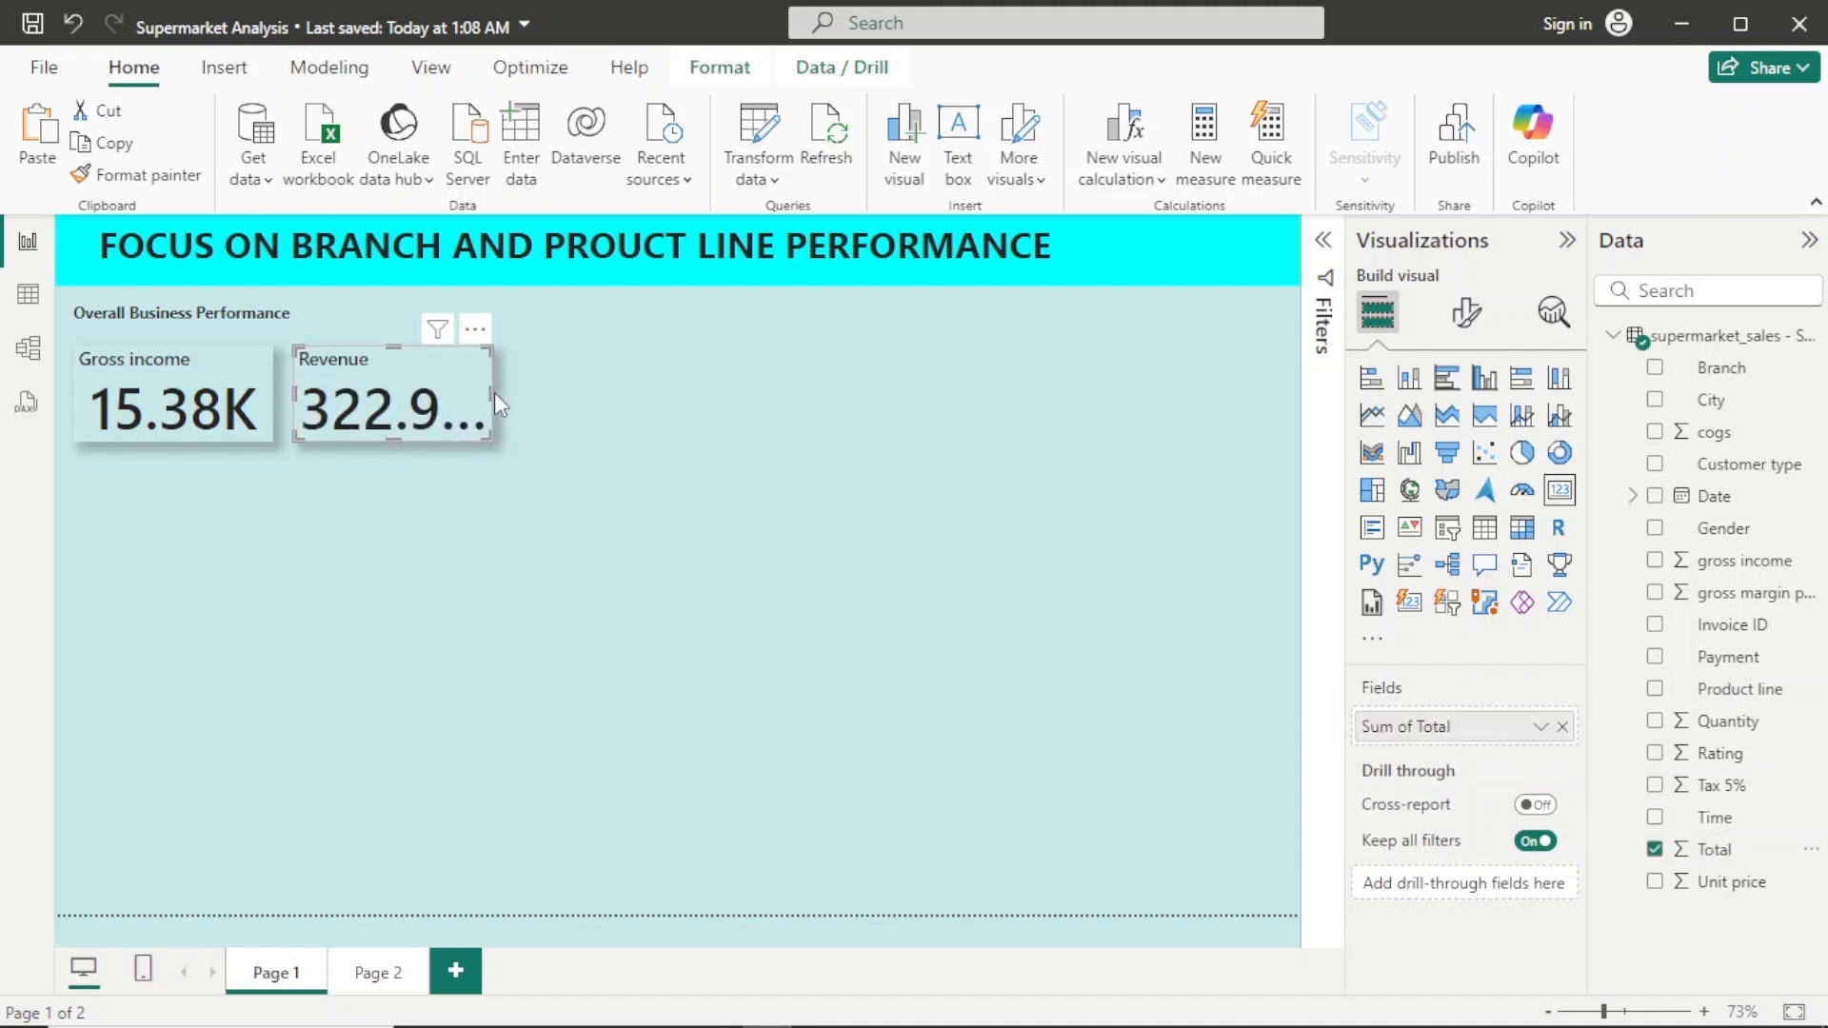
Step: Widen the Revenue card just enough for its full value to fit, keeping its left edge in place
{"action": "left_click_drag", "start_coordinate": [494, 392], "coordinate": [554, 392]}
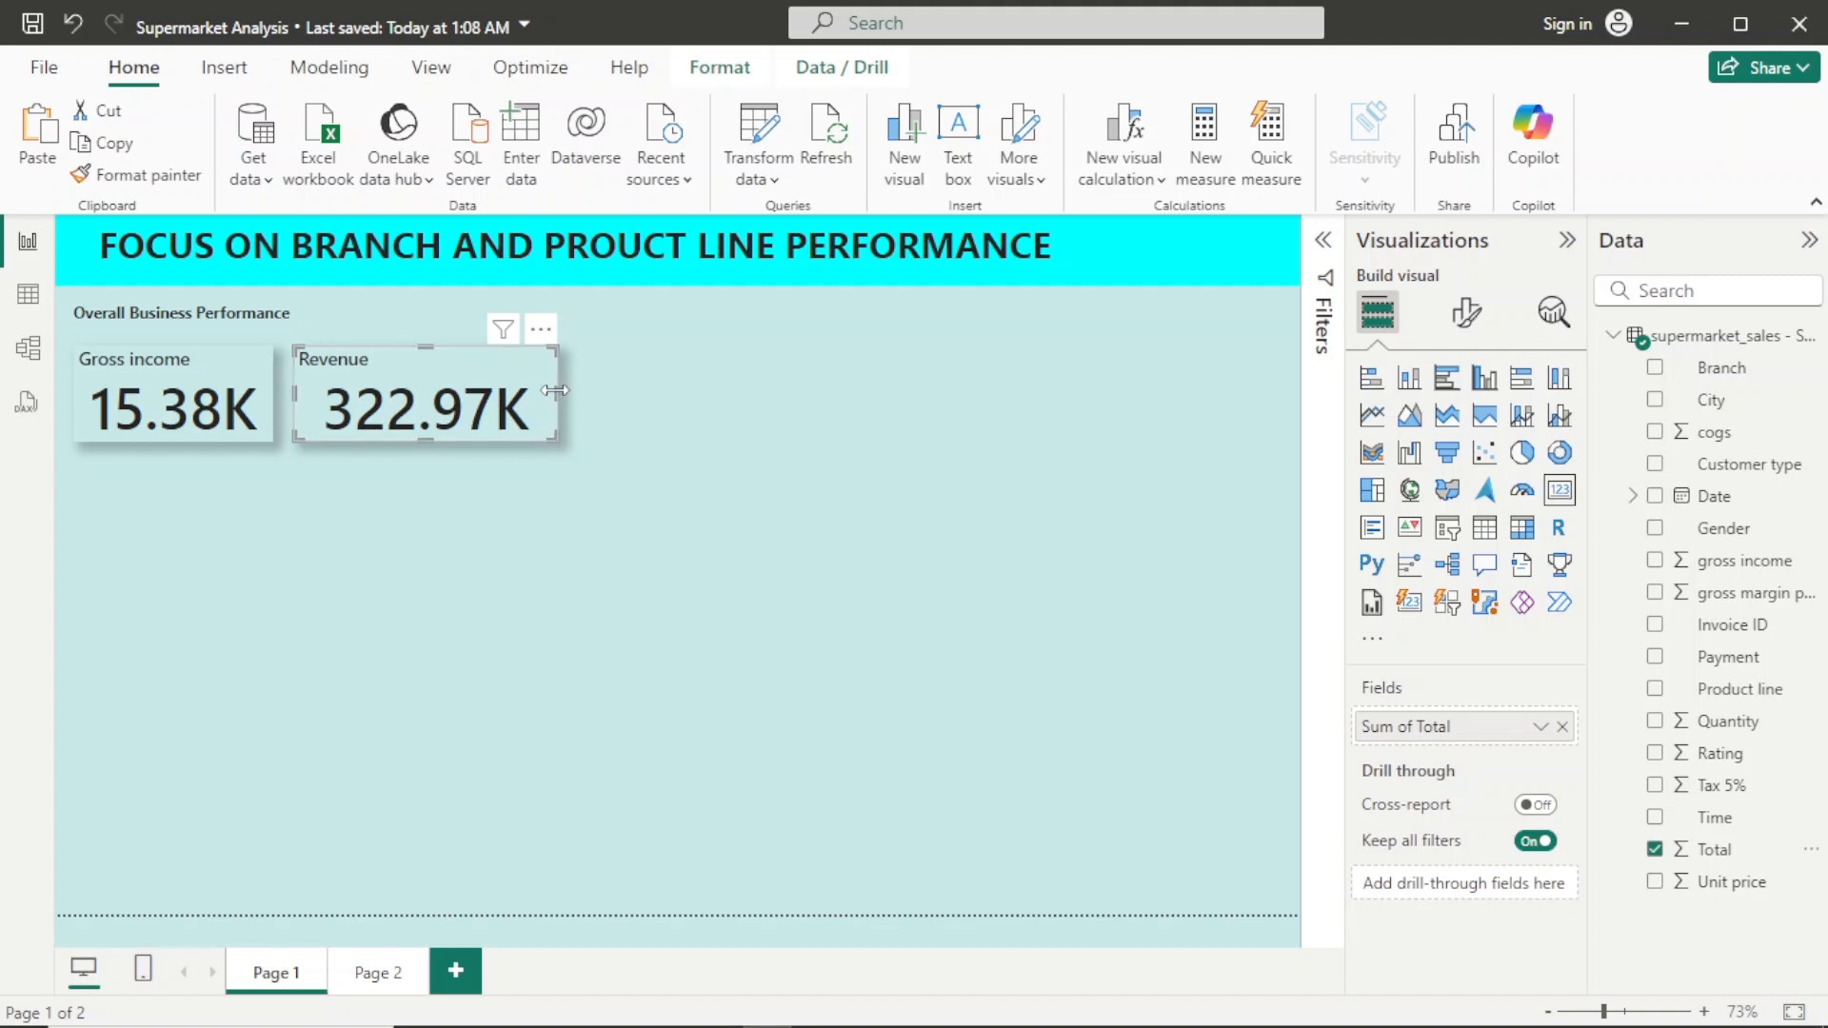
{"action": "left_click_drag", "start_coordinate": [553, 391], "coordinate": [537, 390]}
{"action": "left_click", "coordinate": [487, 526]}
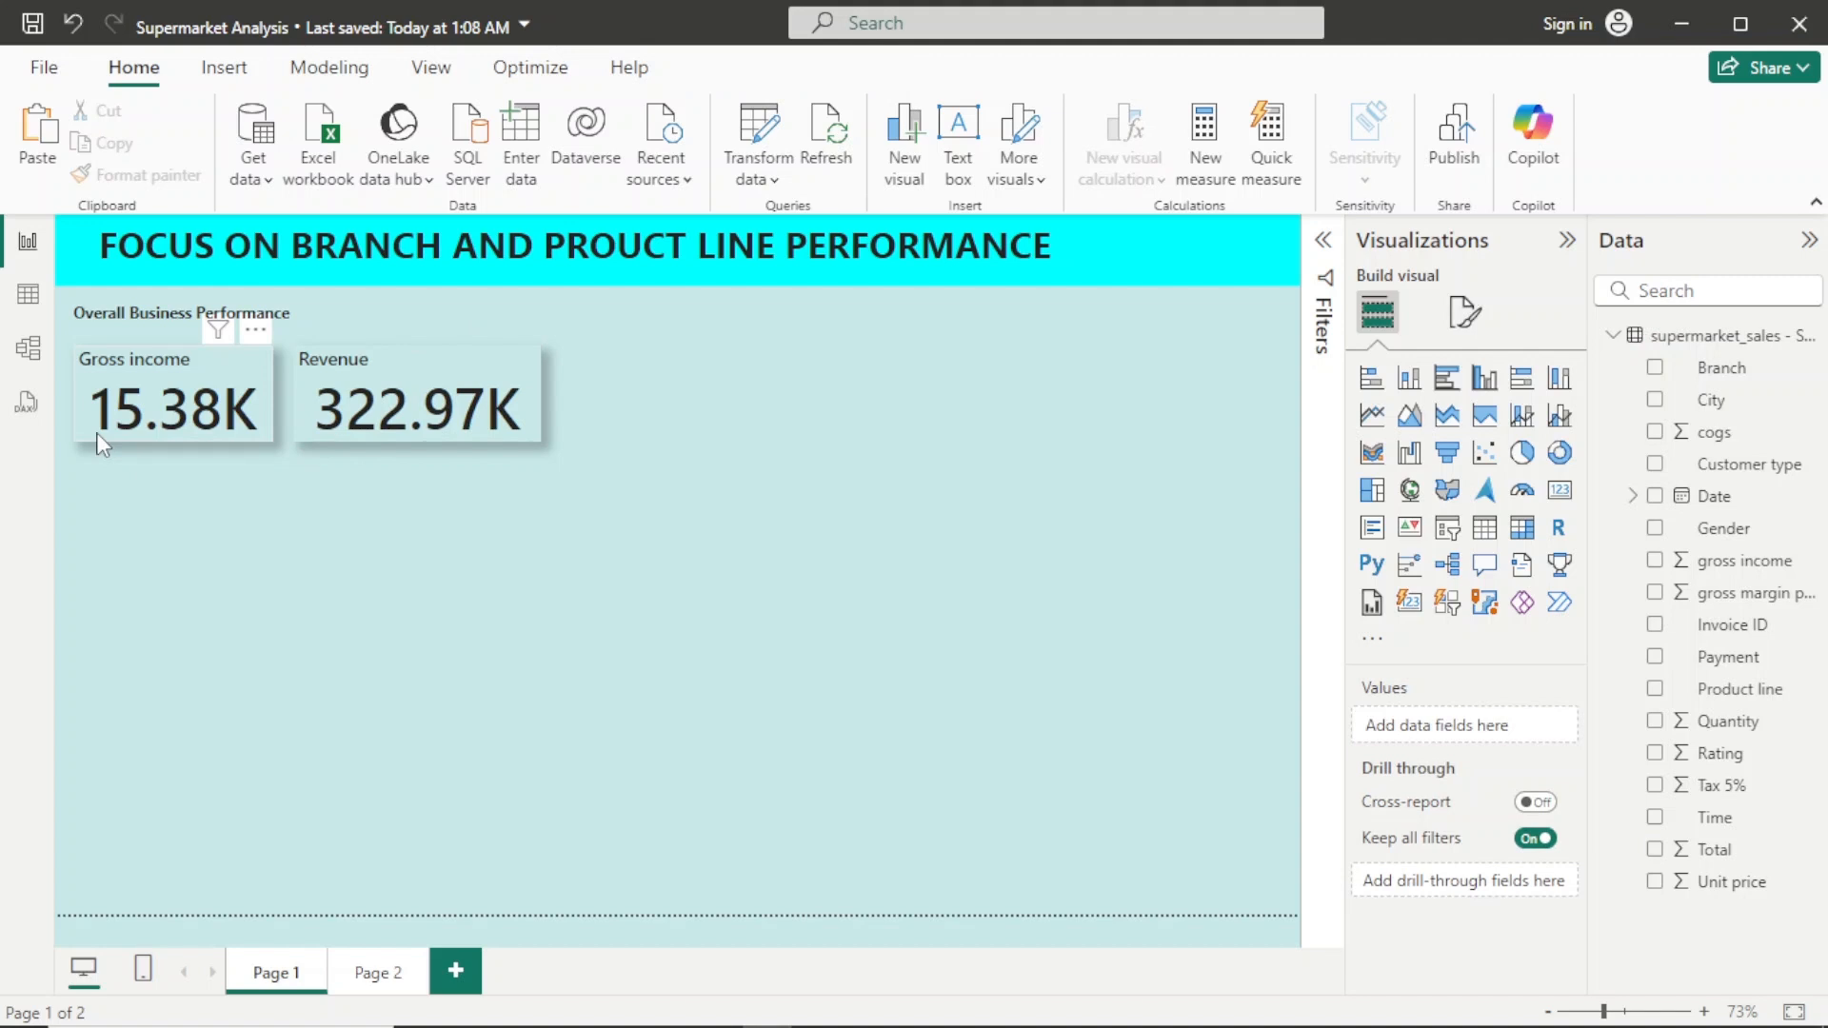
Step: Duplicate the gross income card and place the copy directly beneath the original
{"action": "left_click", "coordinate": [250, 372]}
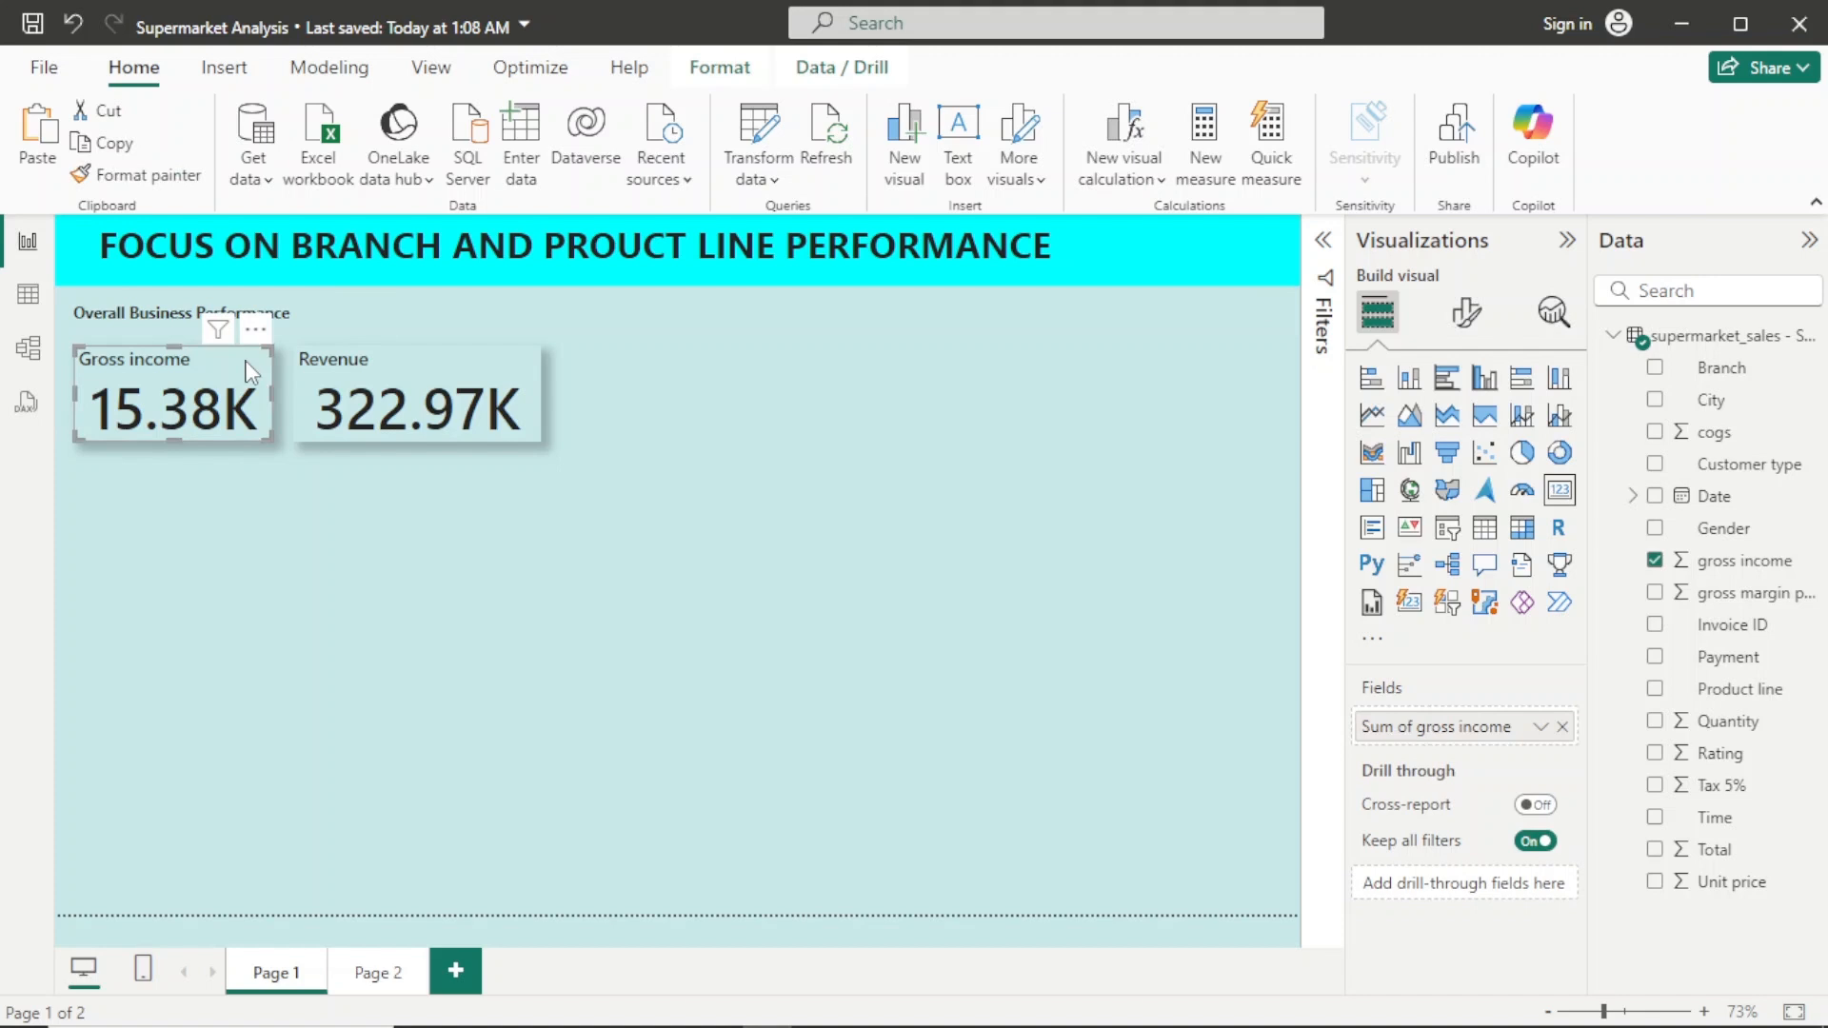
{"action": "key", "text": "ctrl+c"}
{"action": "key", "text": "ctrl+v"}
{"action": "left_click_drag", "start_coordinate": [257, 354], "coordinate": [257, 444]}
{"action": "left_click", "coordinate": [381, 561]}
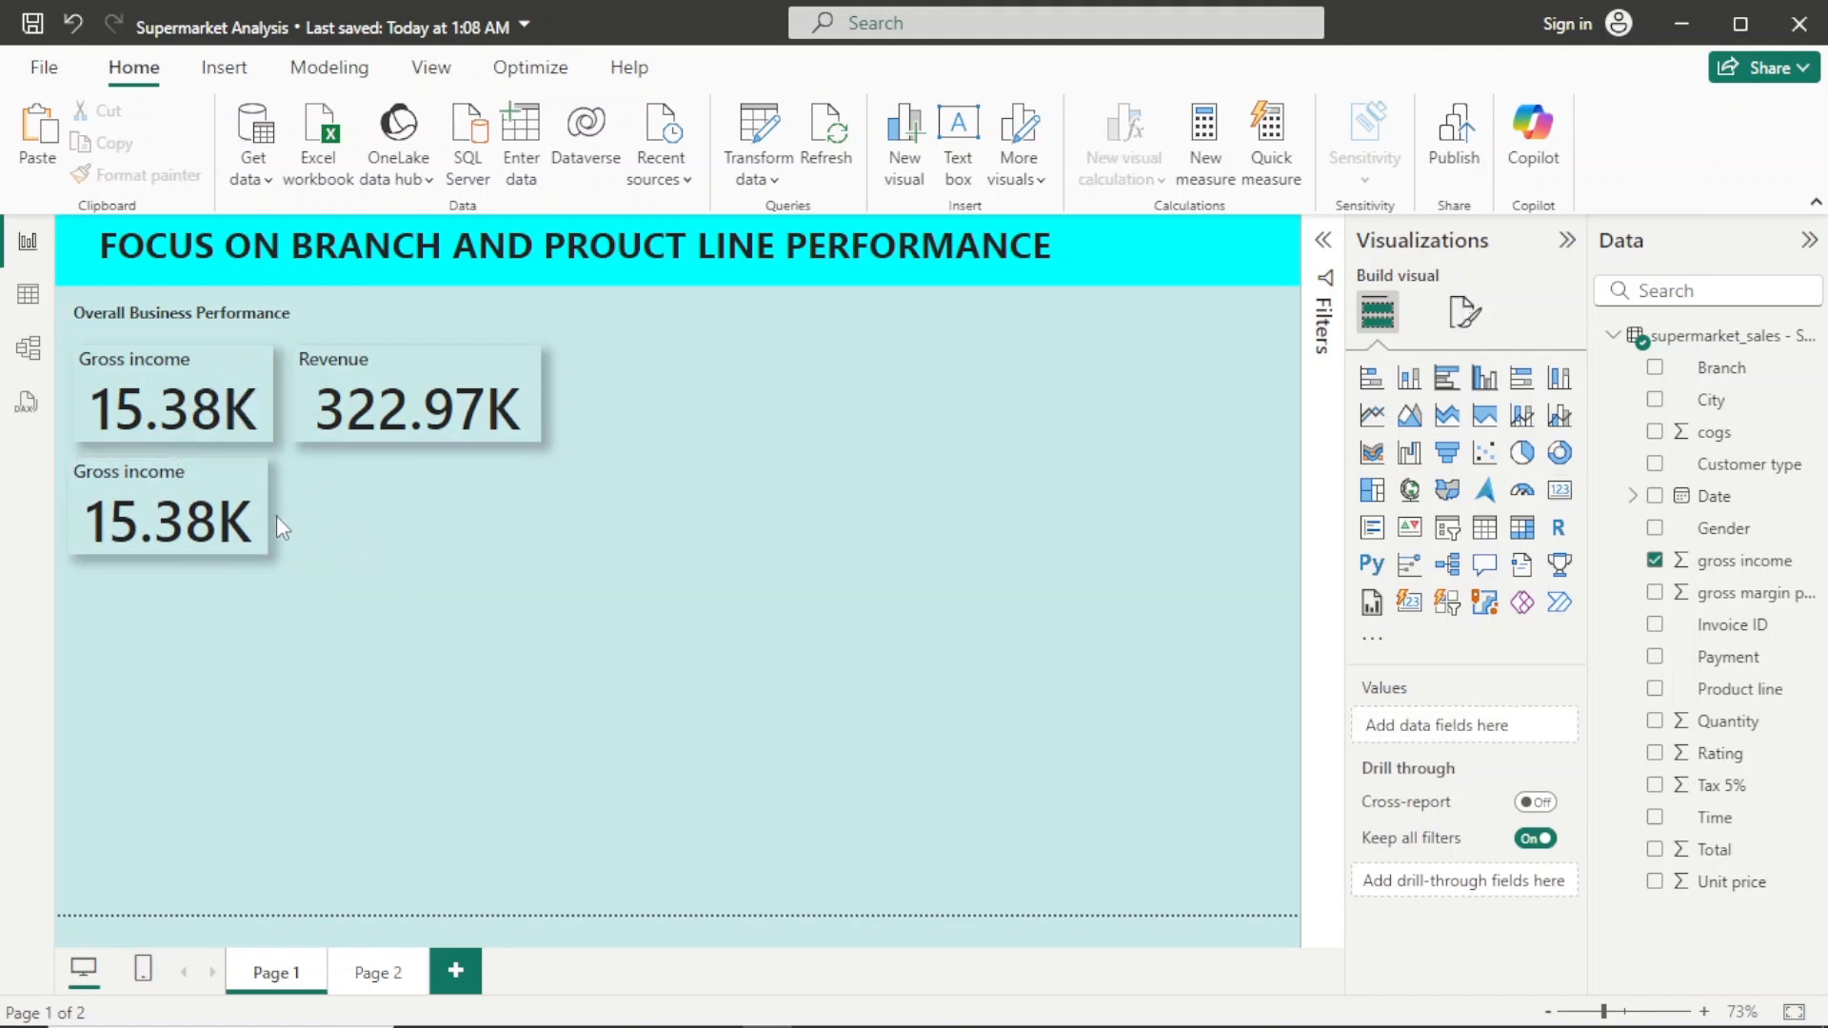
Step: Replace the gross income field in the lower card with the Quantity field
{"action": "left_click", "coordinate": [247, 494]}
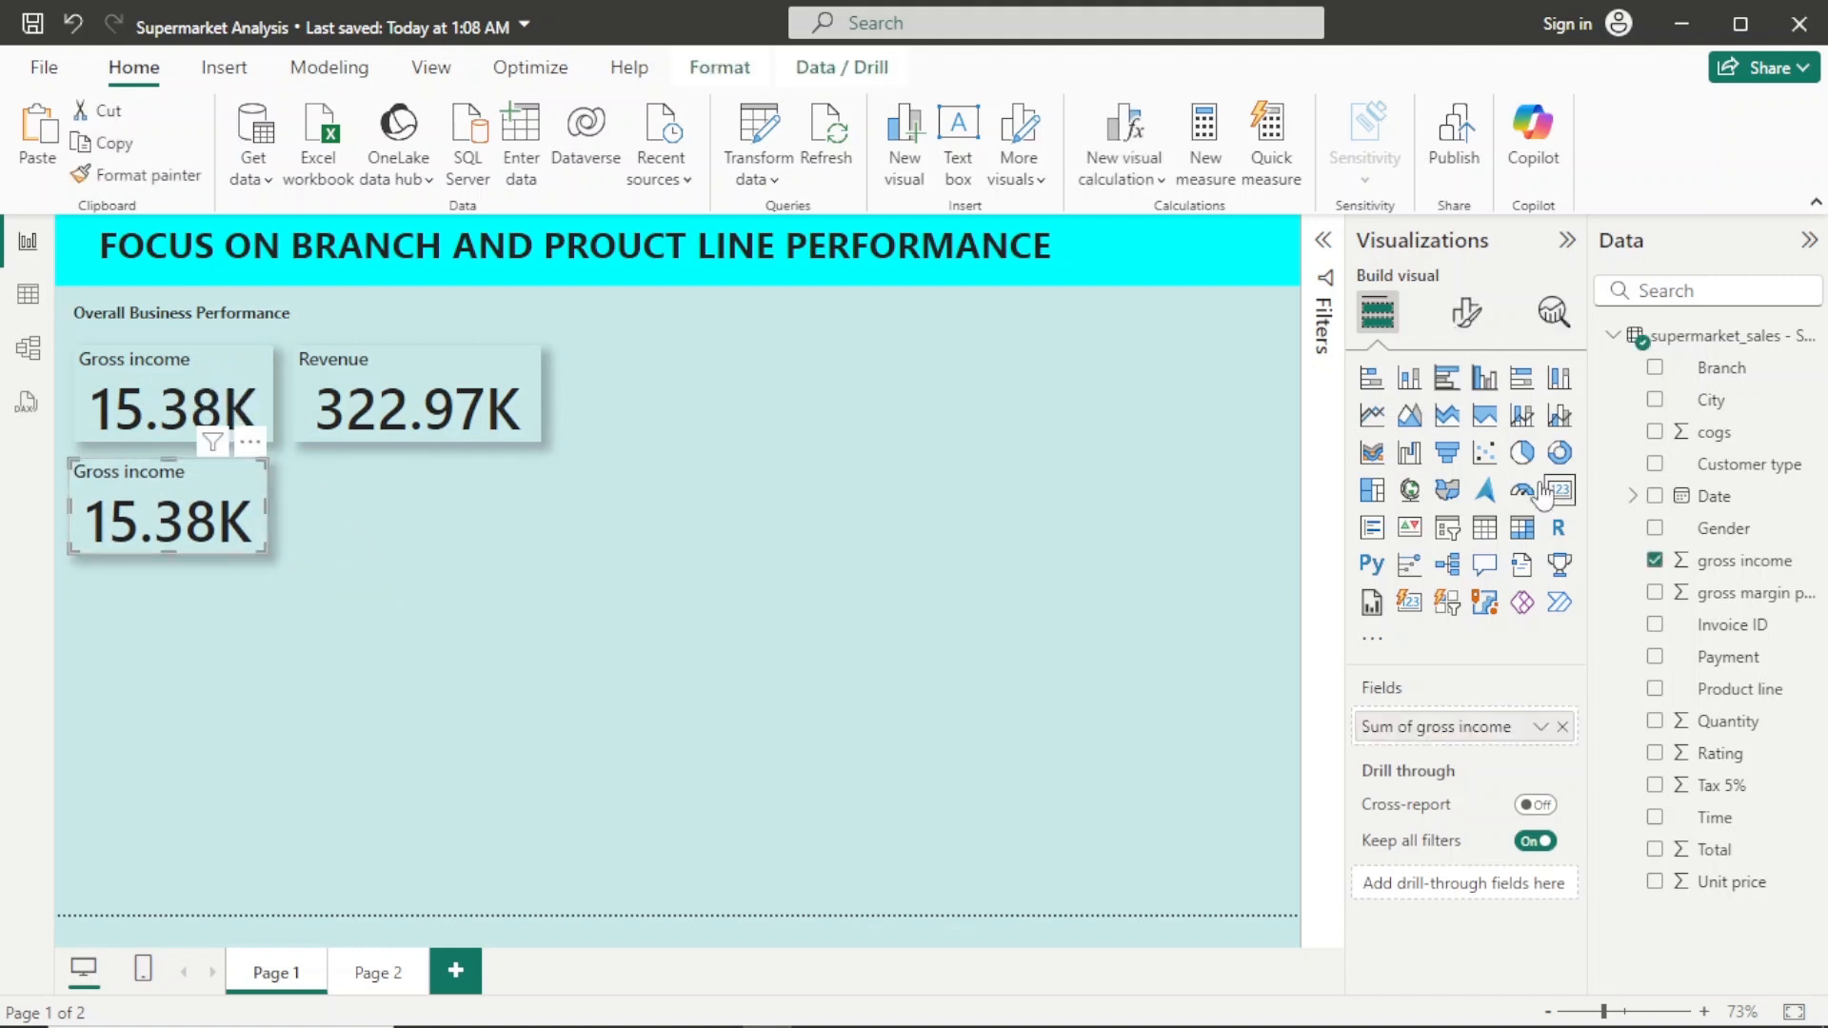
{"action": "left_click", "coordinate": [1563, 726]}
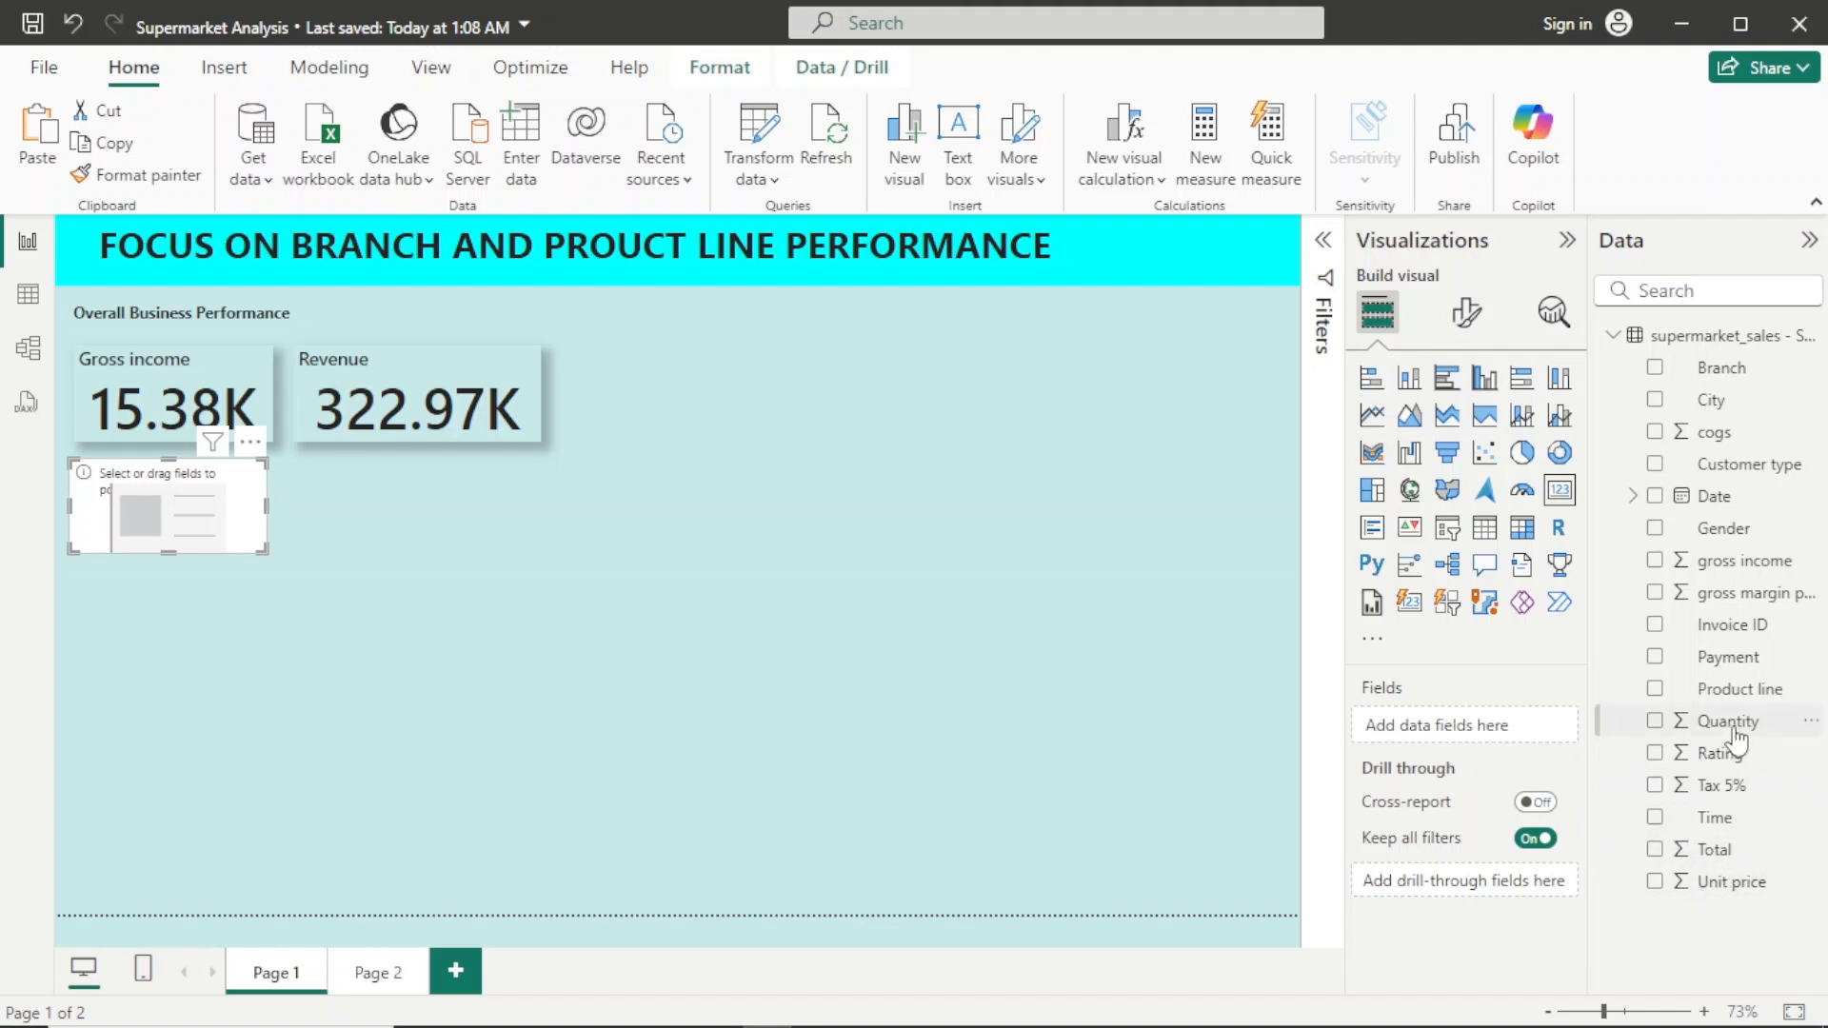
{"action": "left_click_drag", "start_coordinate": [1735, 731], "coordinate": [1499, 738]}
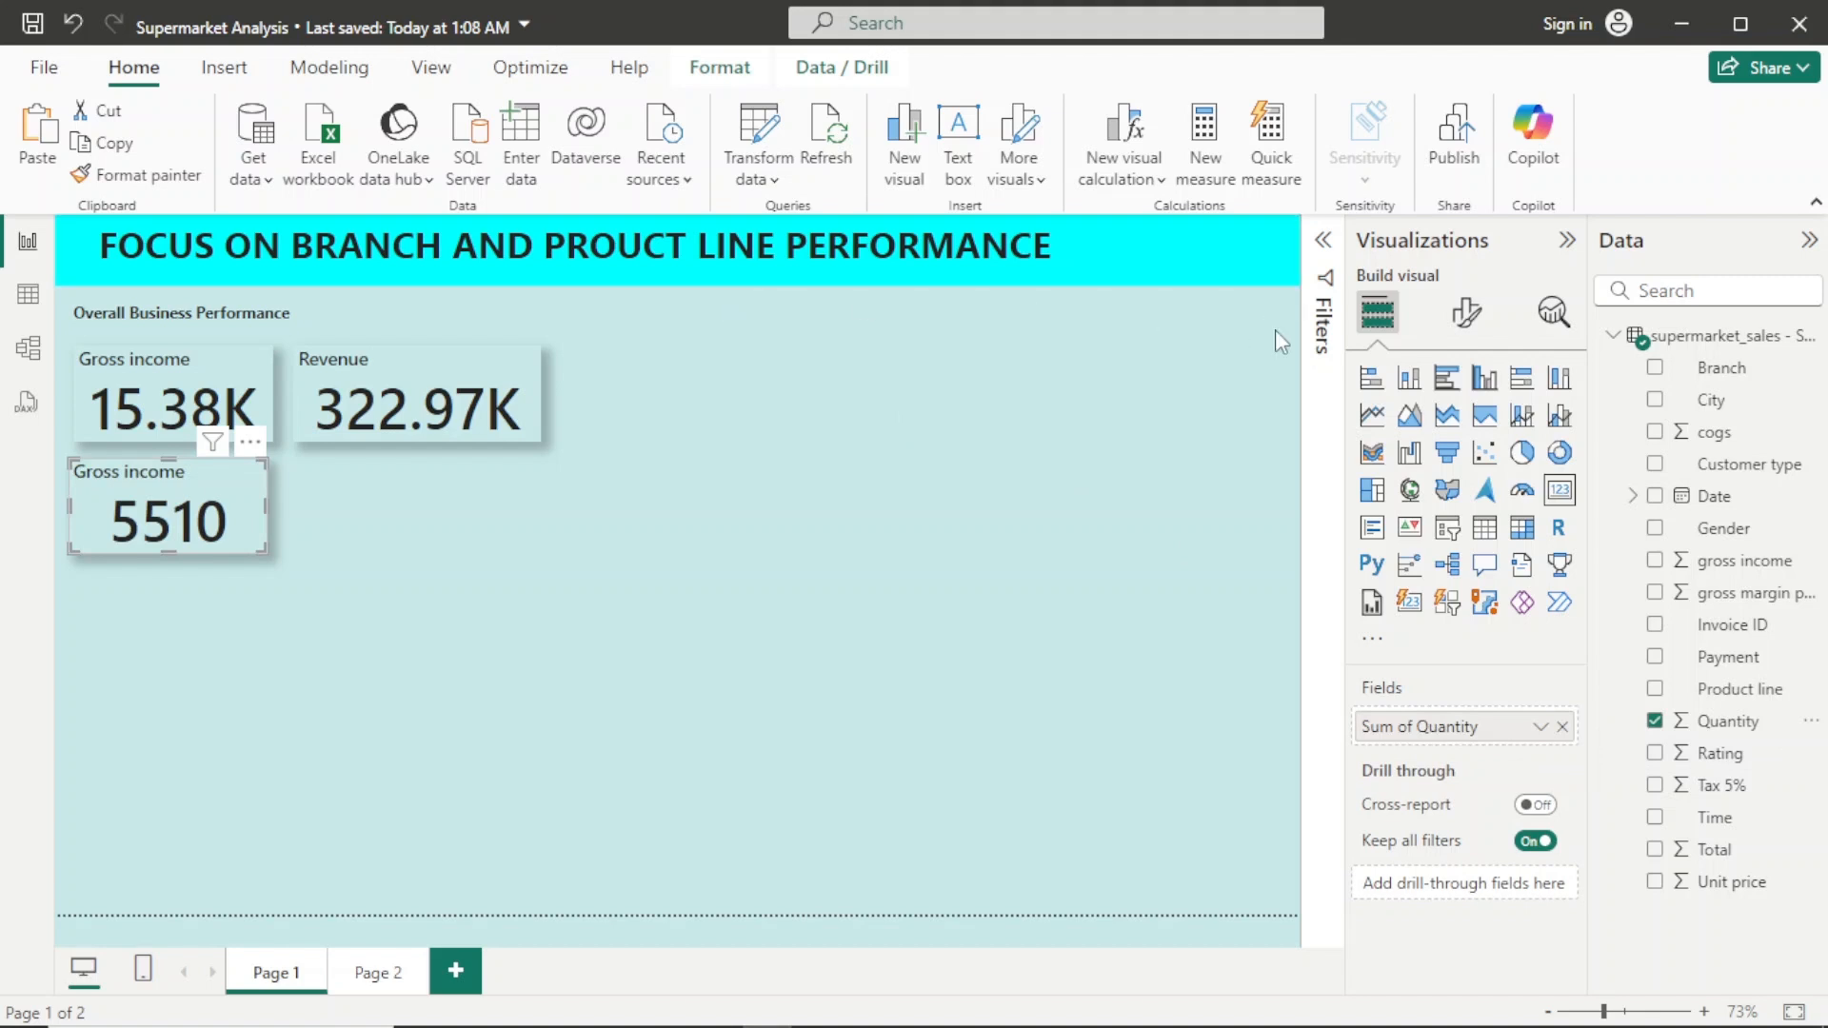
Step: Change the title of the quantity card to "Units Sold"
{"action": "left_click", "coordinate": [1467, 312]}
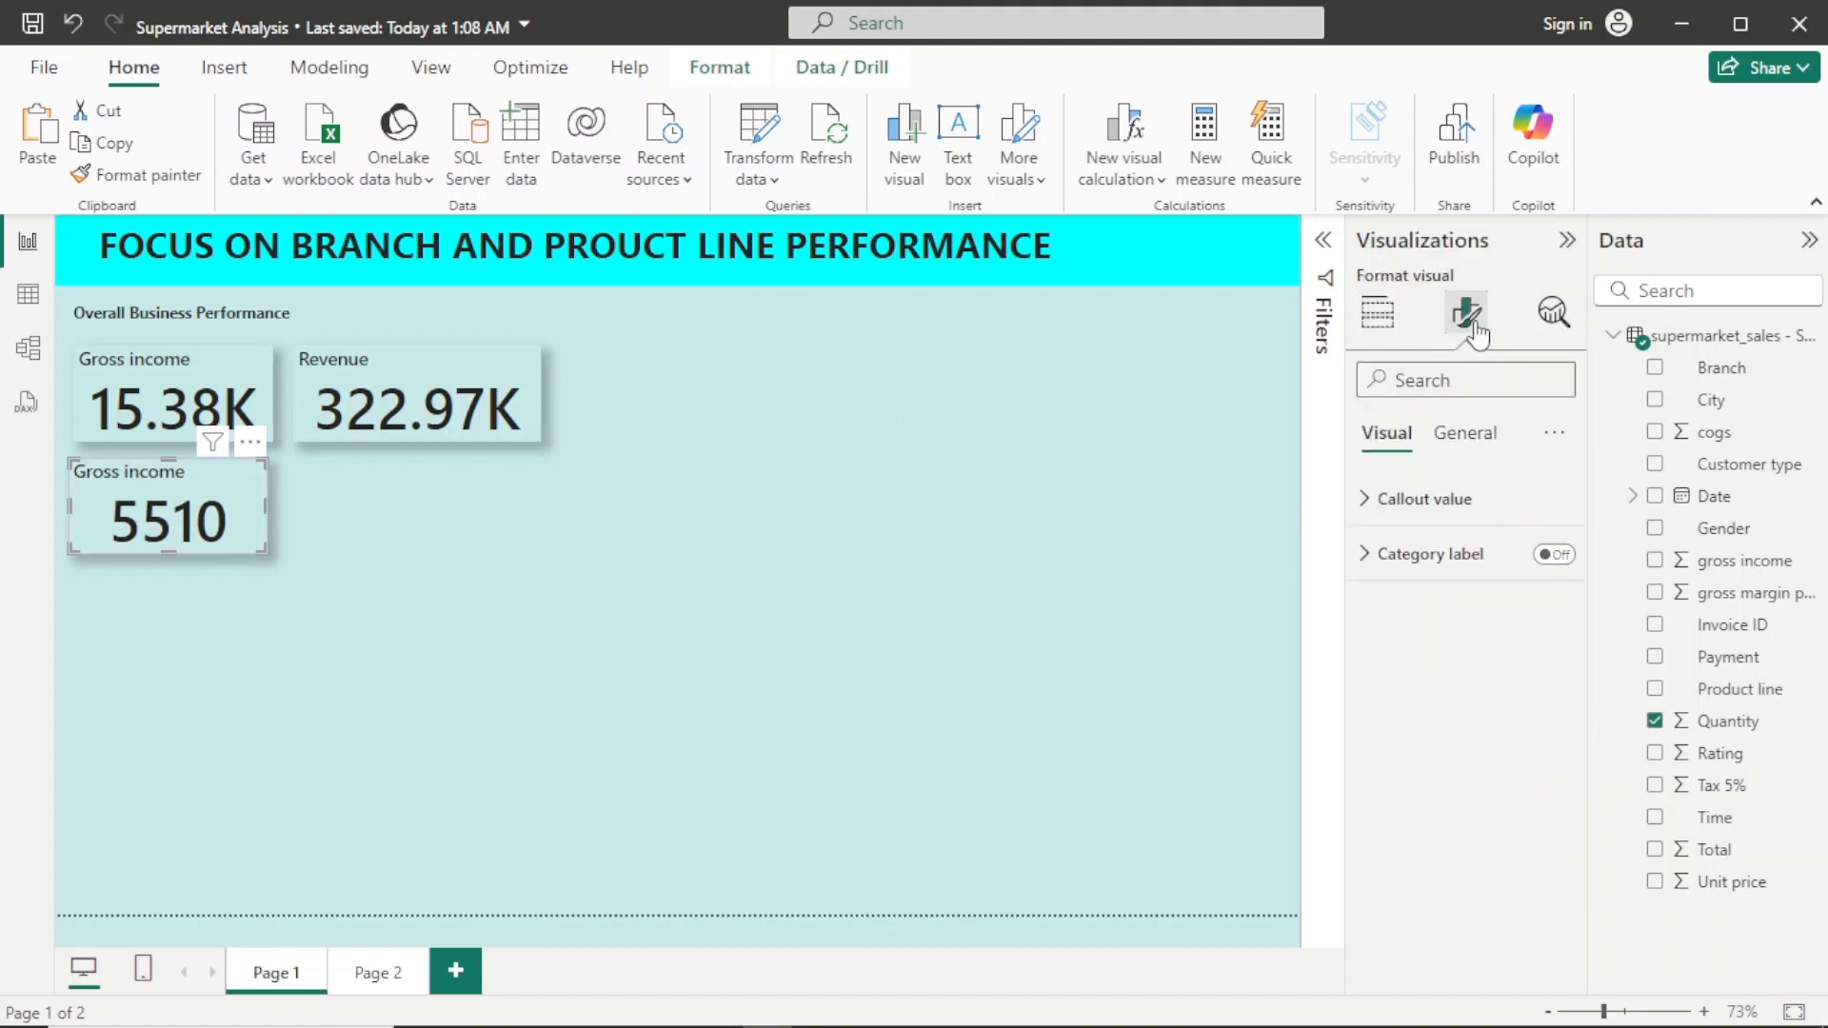
{"action": "left_click", "coordinate": [1478, 451]}
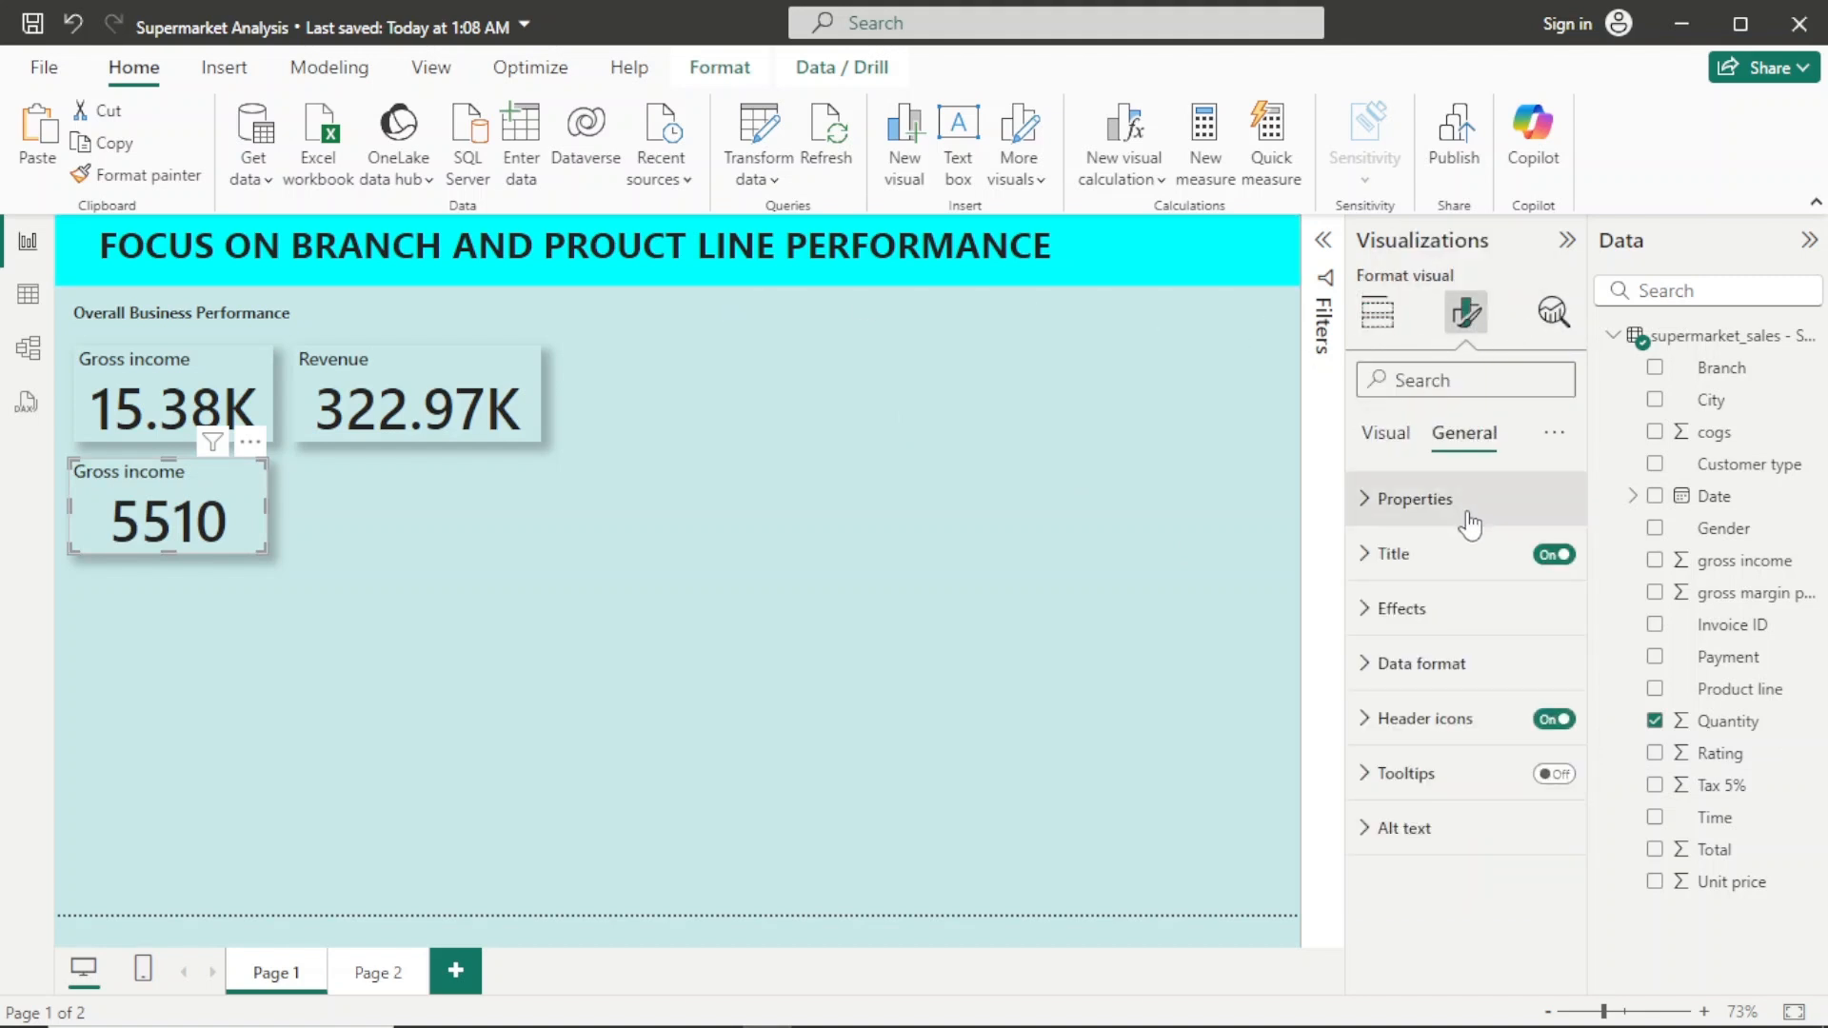
{"action": "left_click", "coordinate": [1462, 556]}
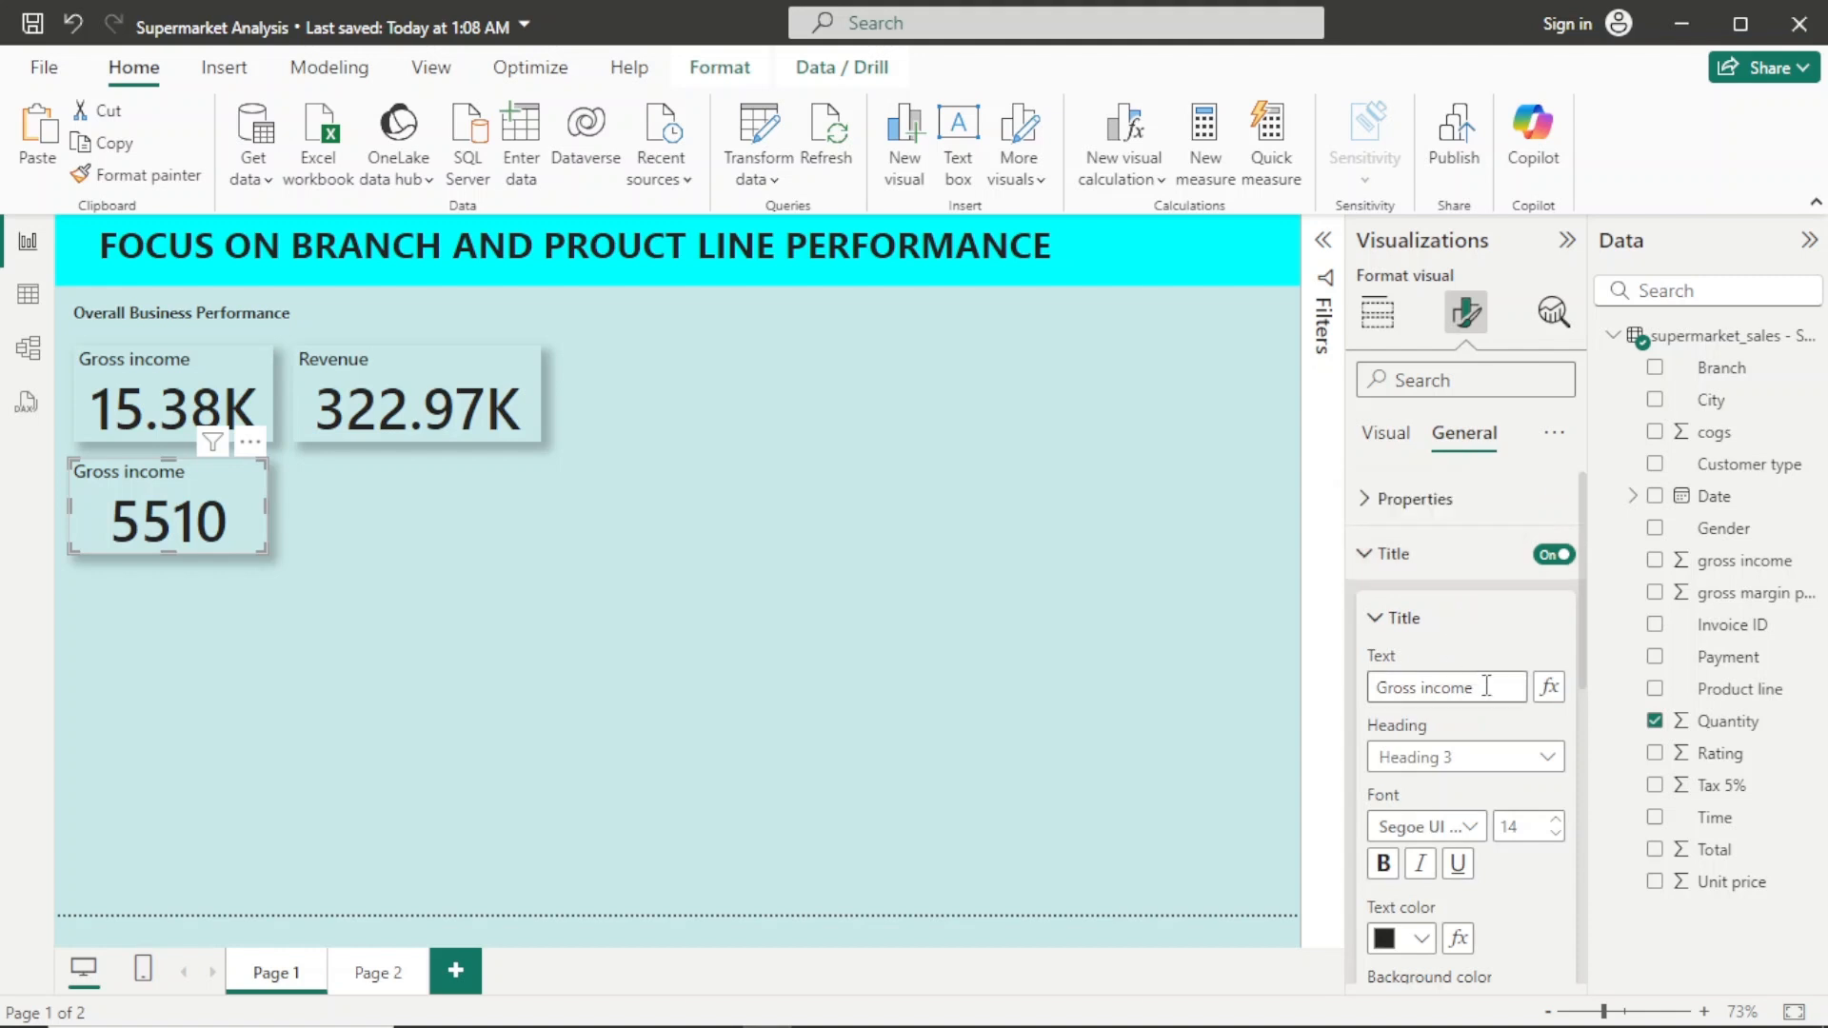
{"action": "left_click", "coordinate": [1389, 684]}
{"action": "key", "text": "ctrl+a"}
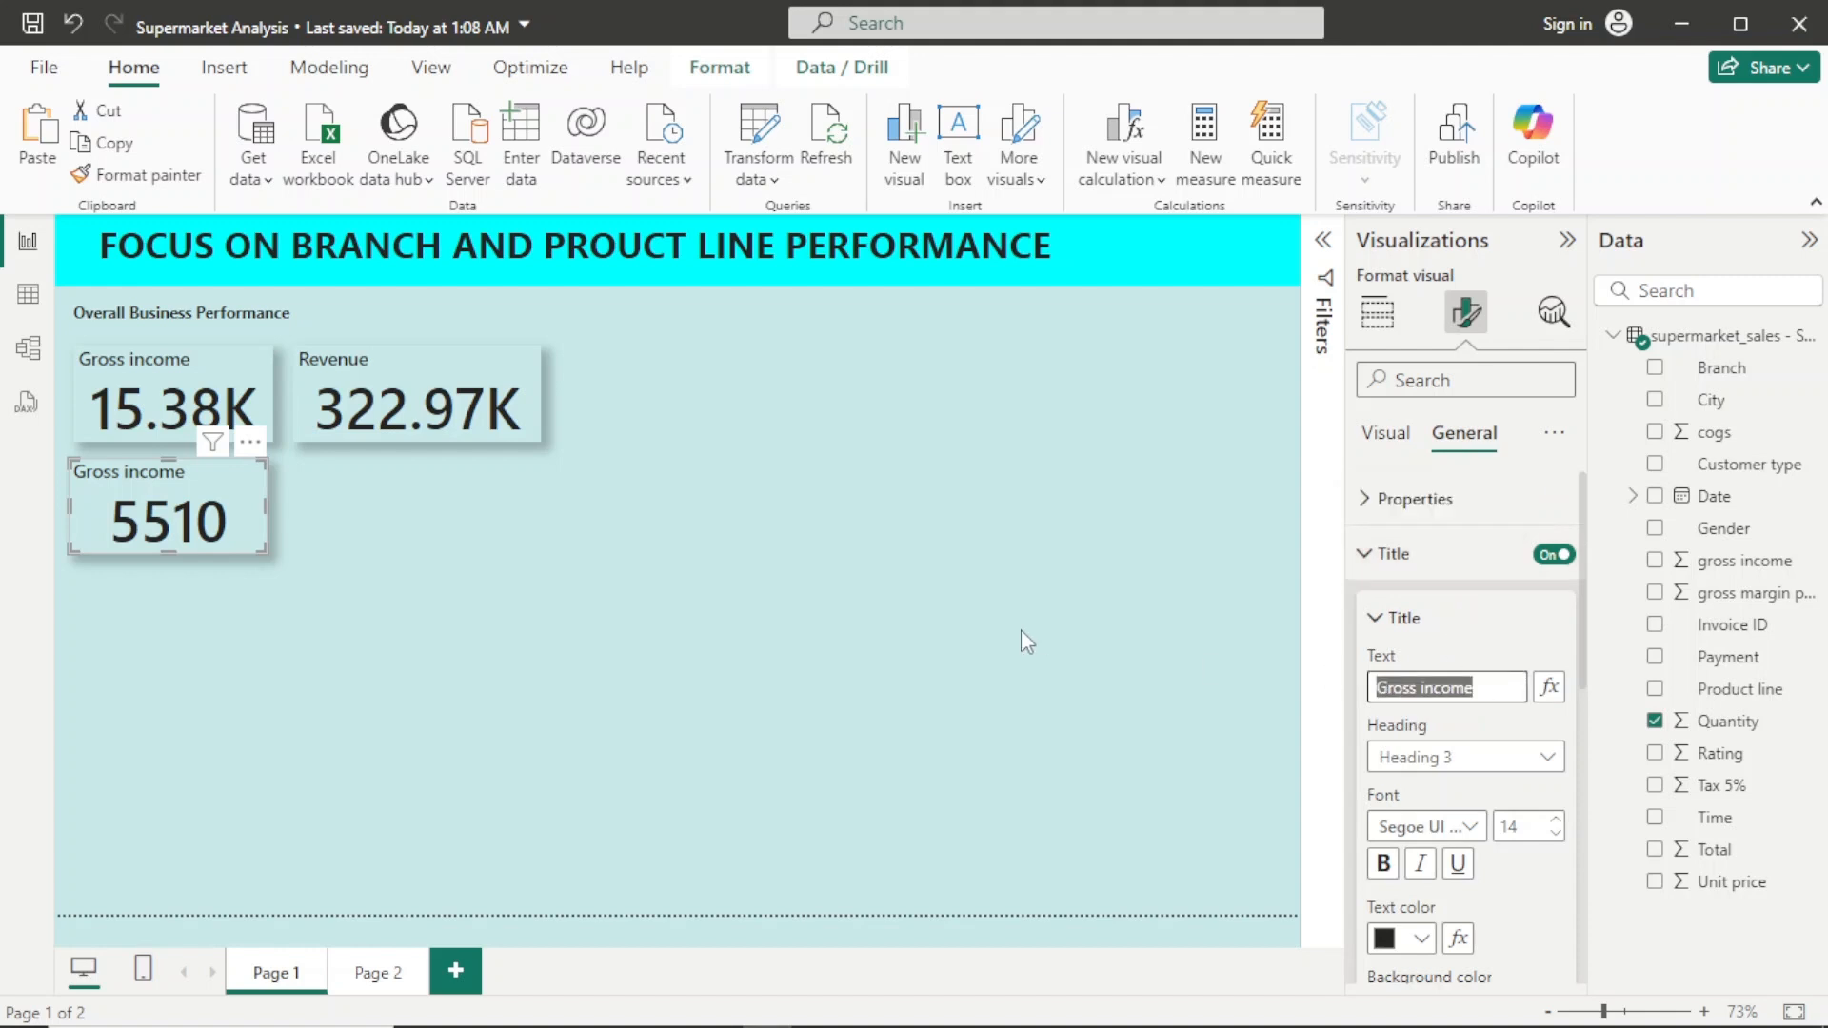
{"action": "type", "text": "Units"}
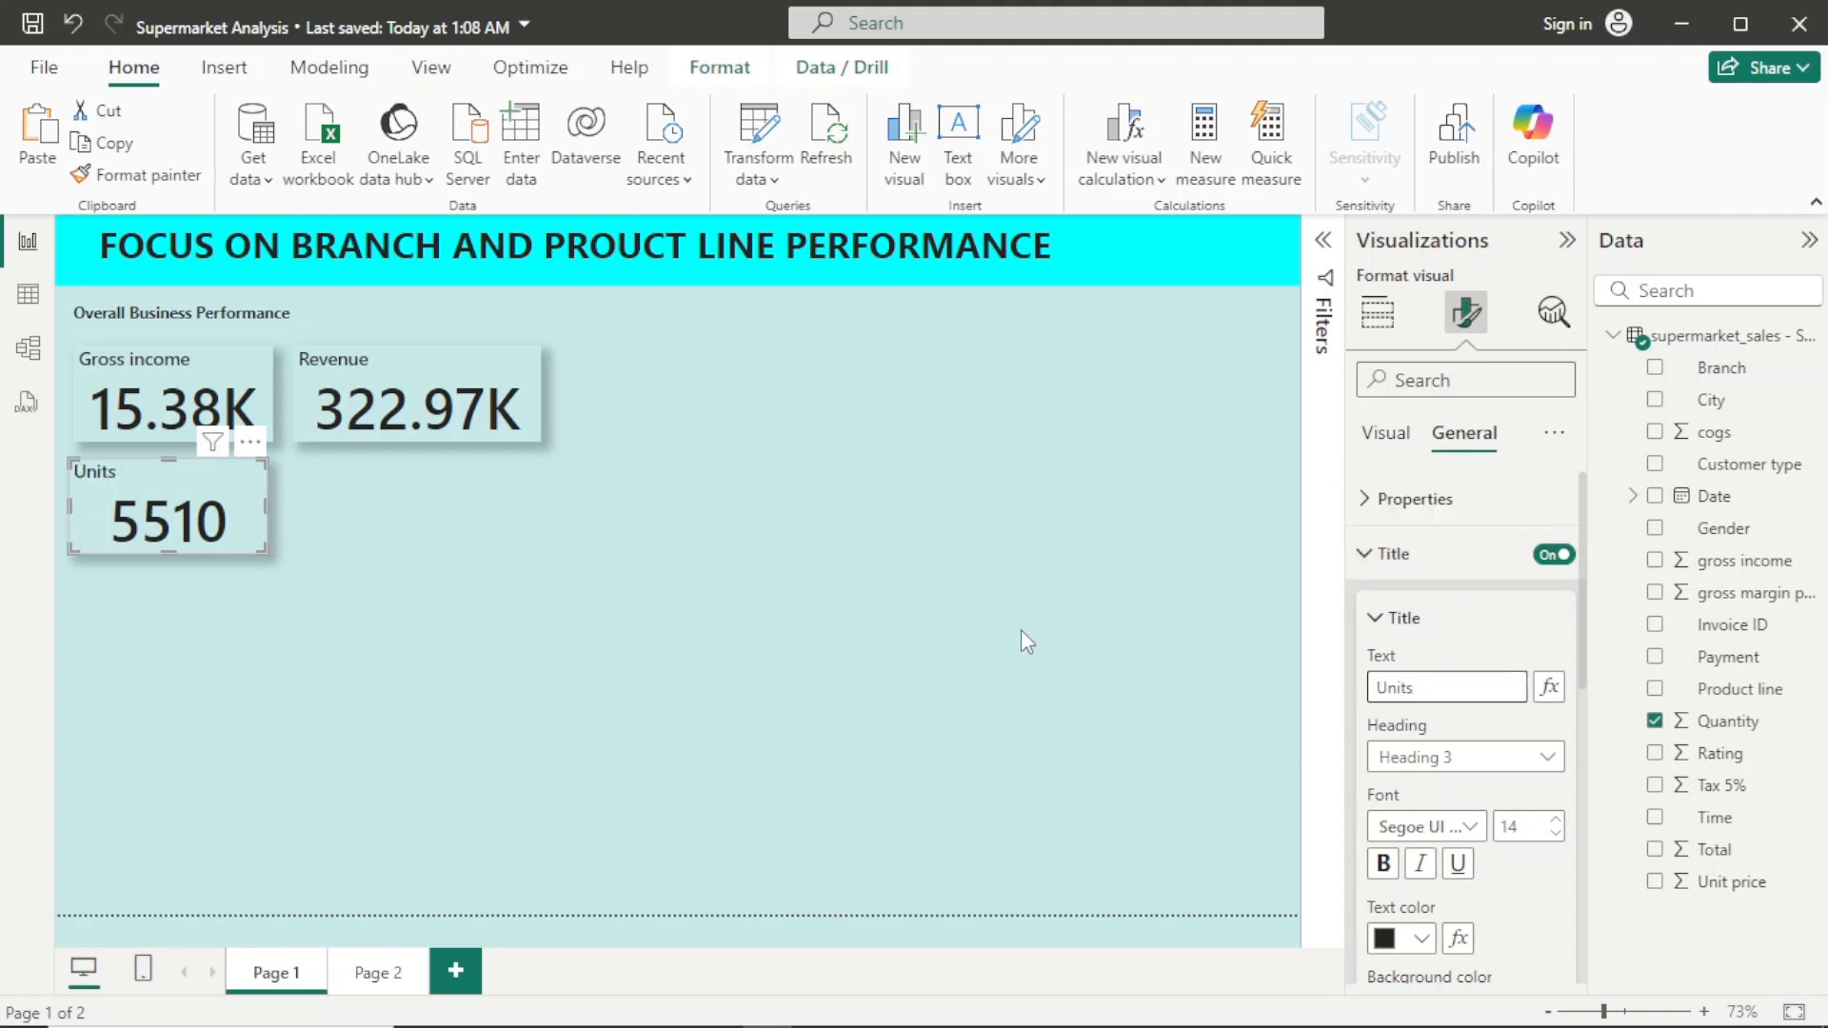
{"action": "type", "text": " Sold"}
{"action": "left_click", "coordinate": [767, 638]}
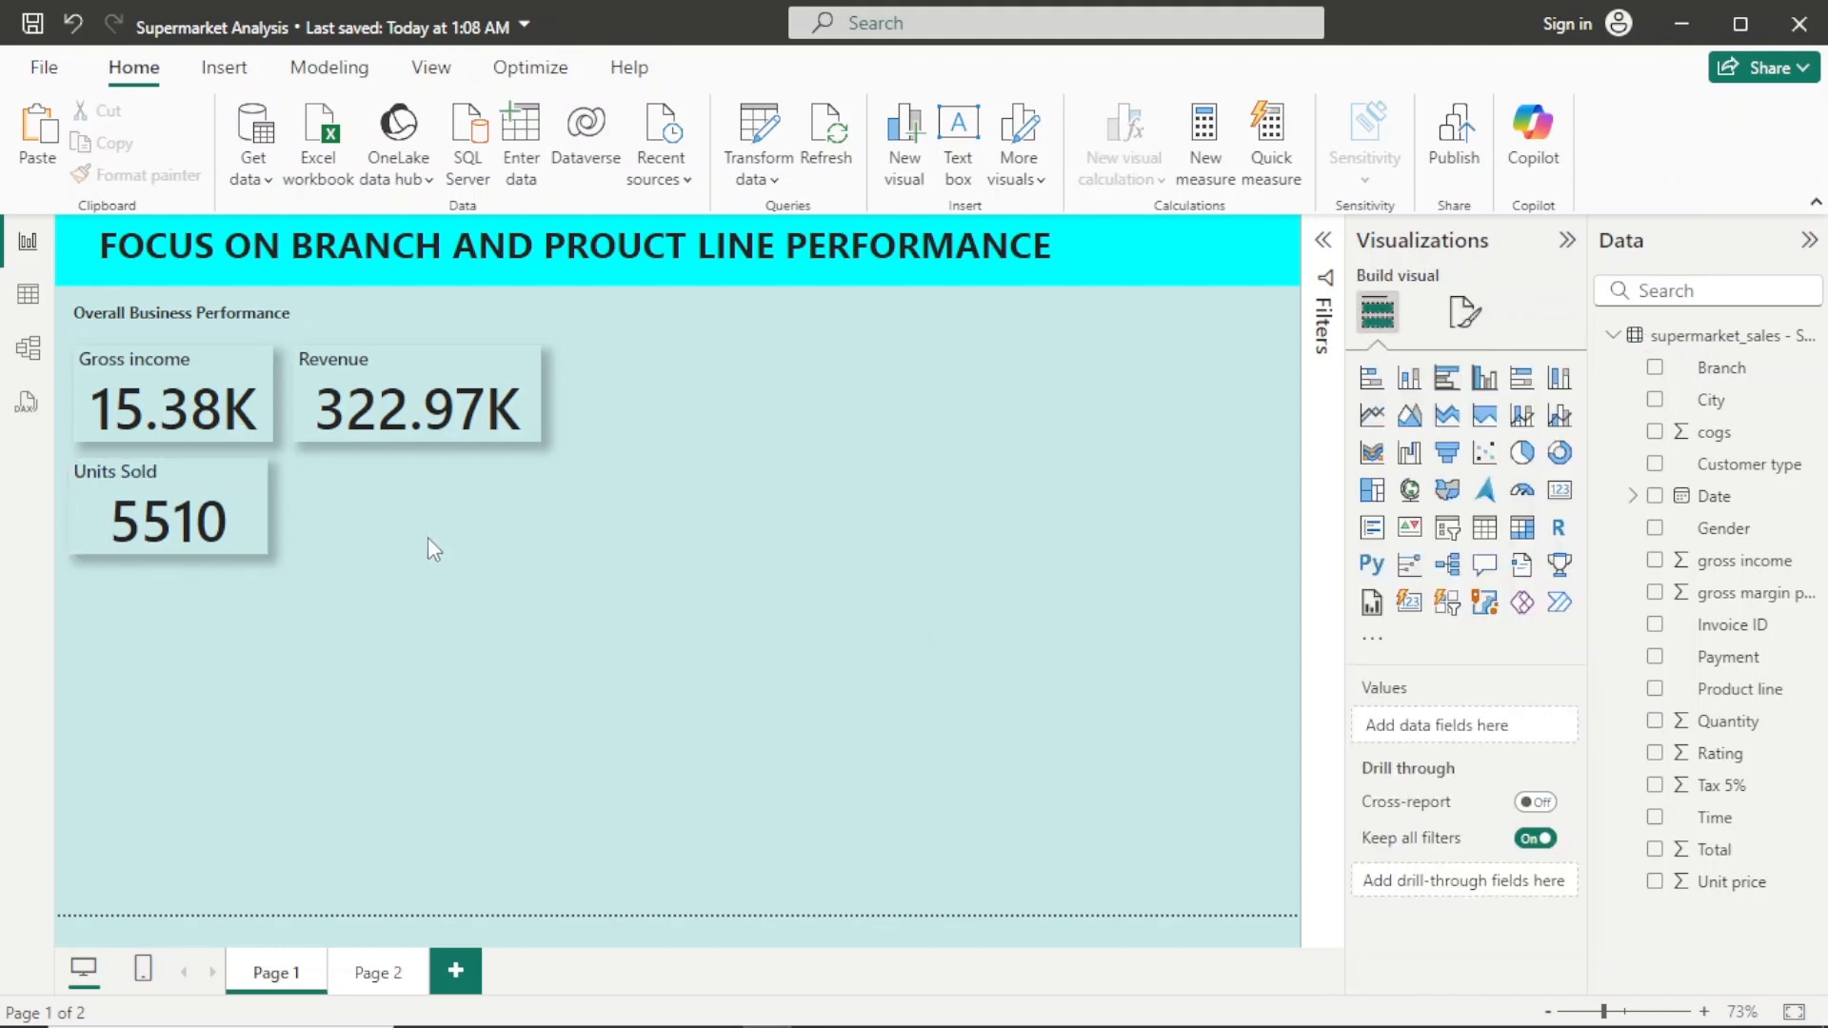
Step: Align the Units Sold card with the side edges of the gross income card, leaving a small gap between them
{"action": "mouse_move", "coordinate": [226, 474]}
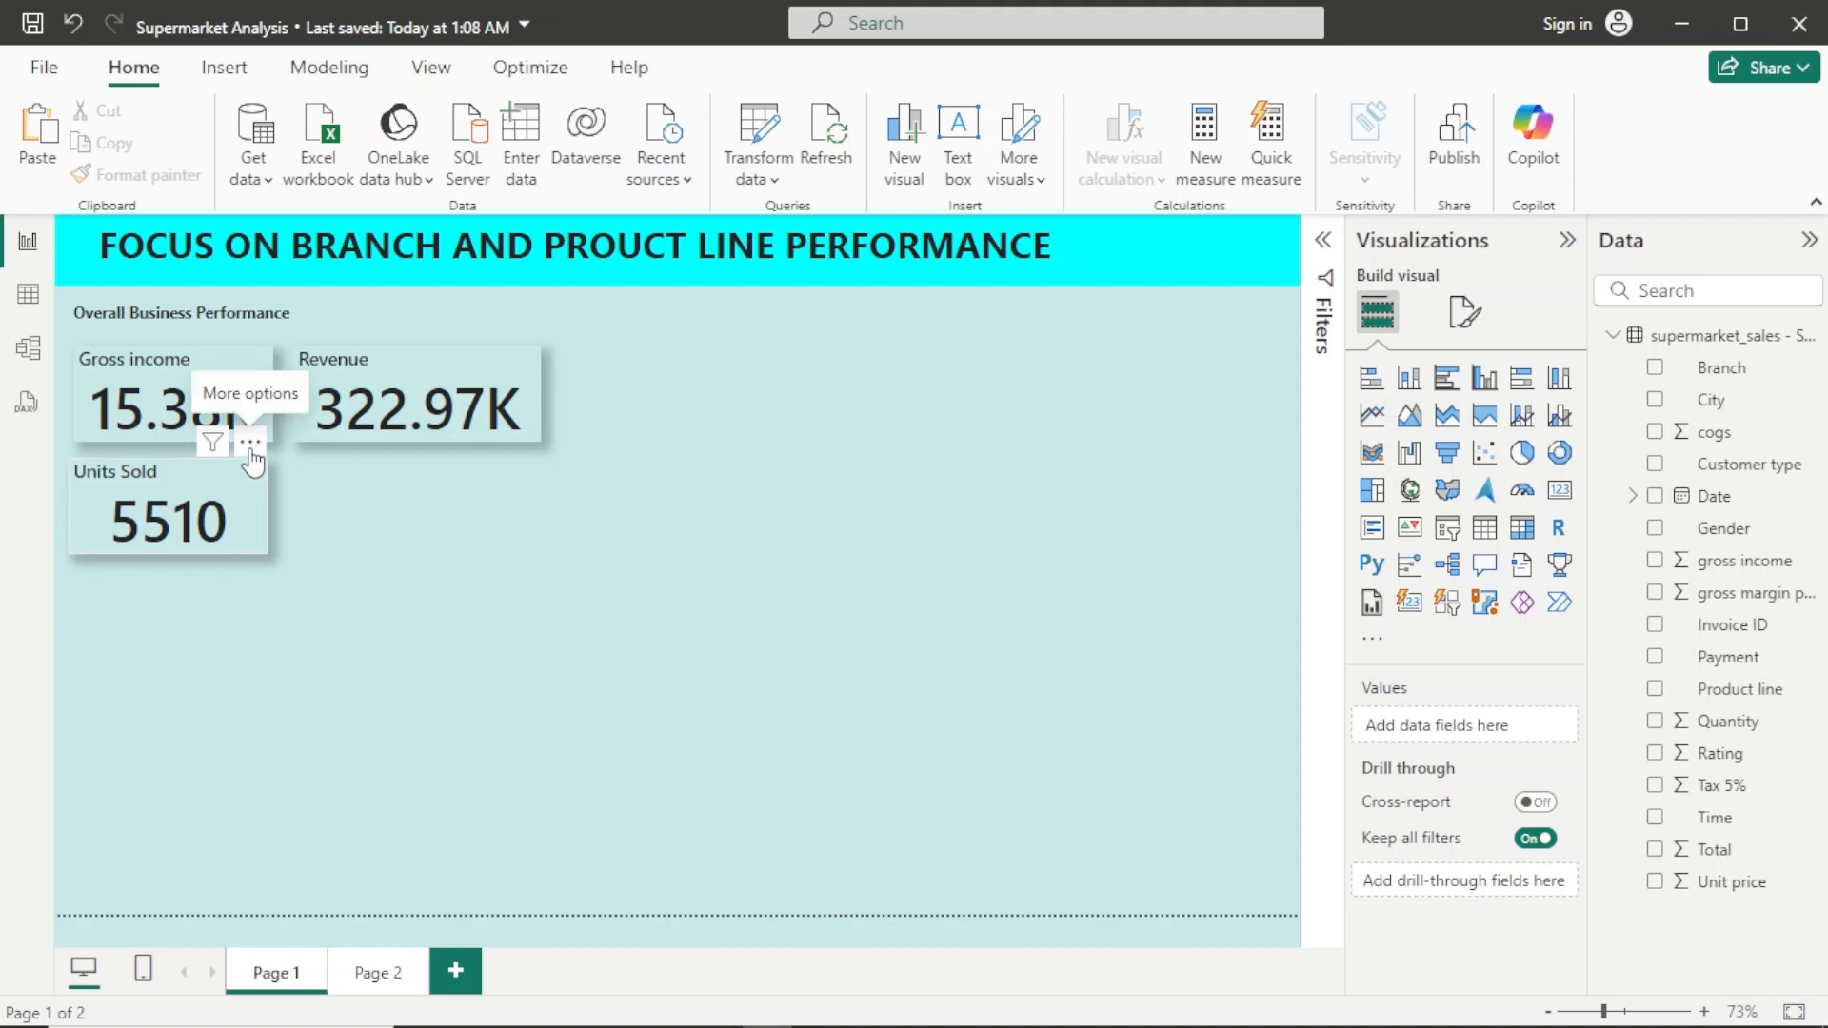
{"action": "left_click", "coordinate": [265, 464]}
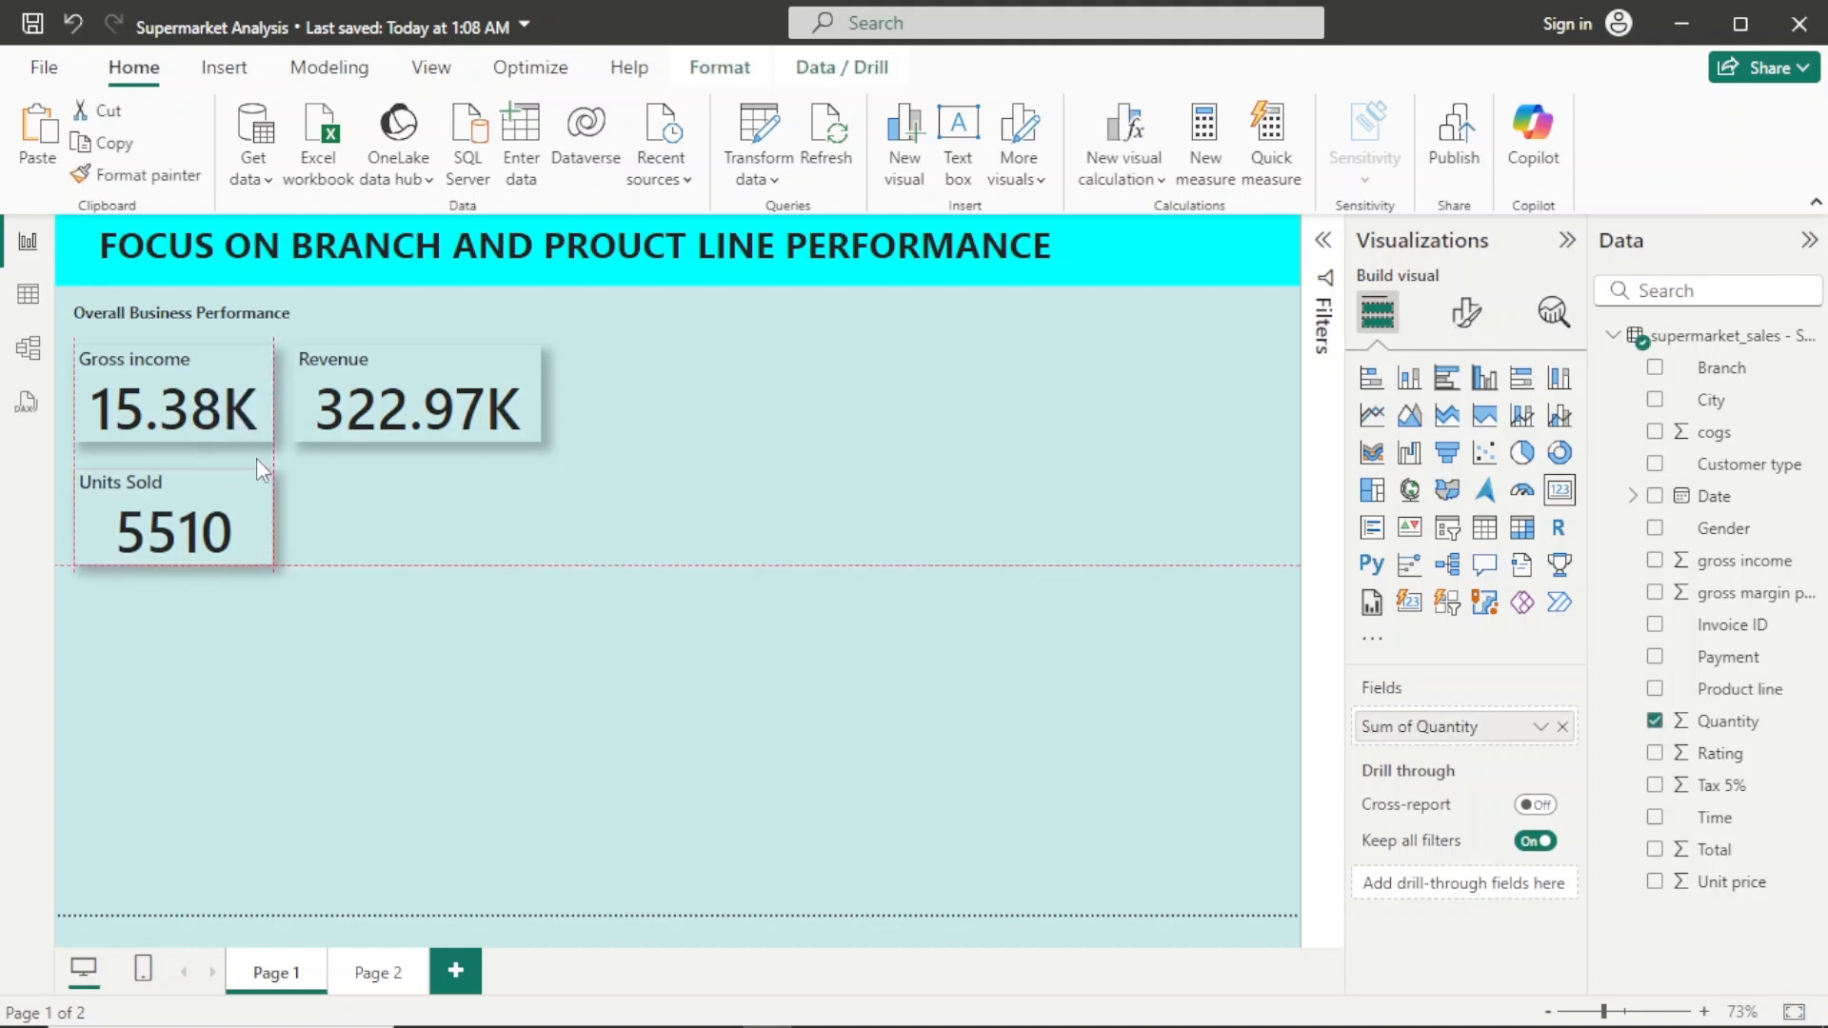
{"action": "left_click_drag", "start_coordinate": [255, 459], "coordinate": [255, 448]}
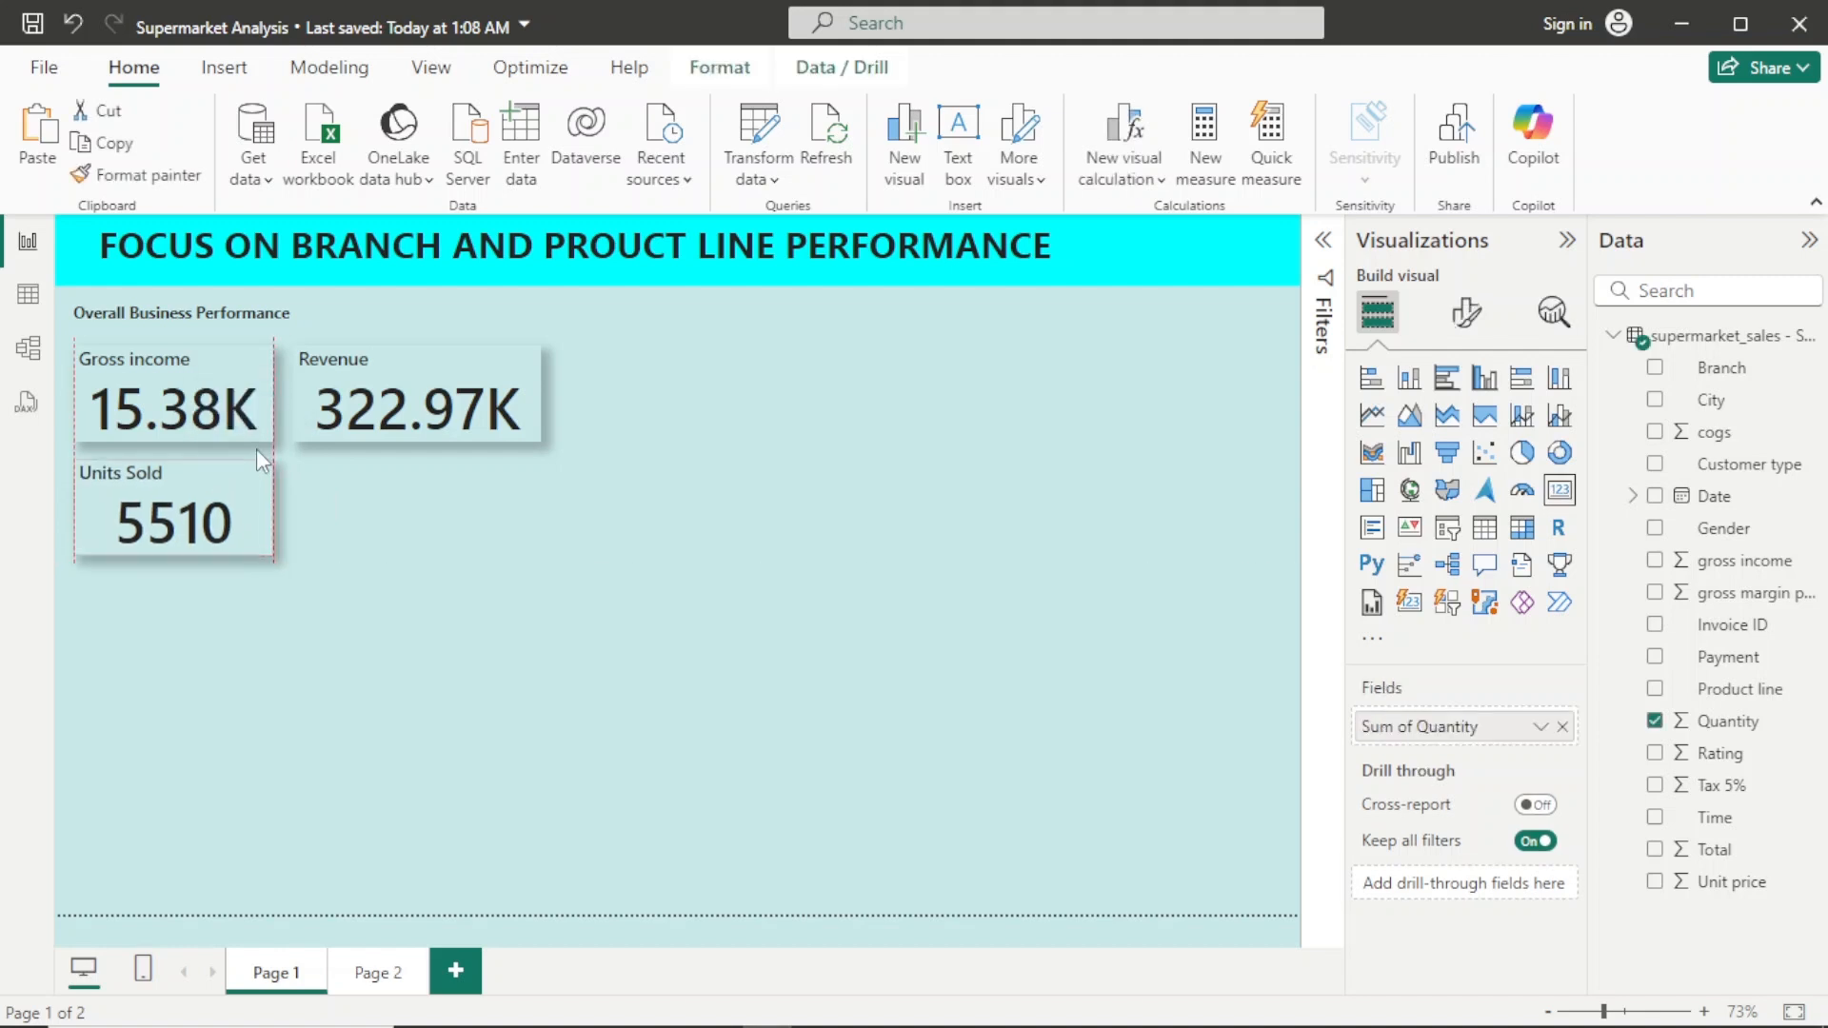
{"action": "left_click", "coordinate": [369, 534]}
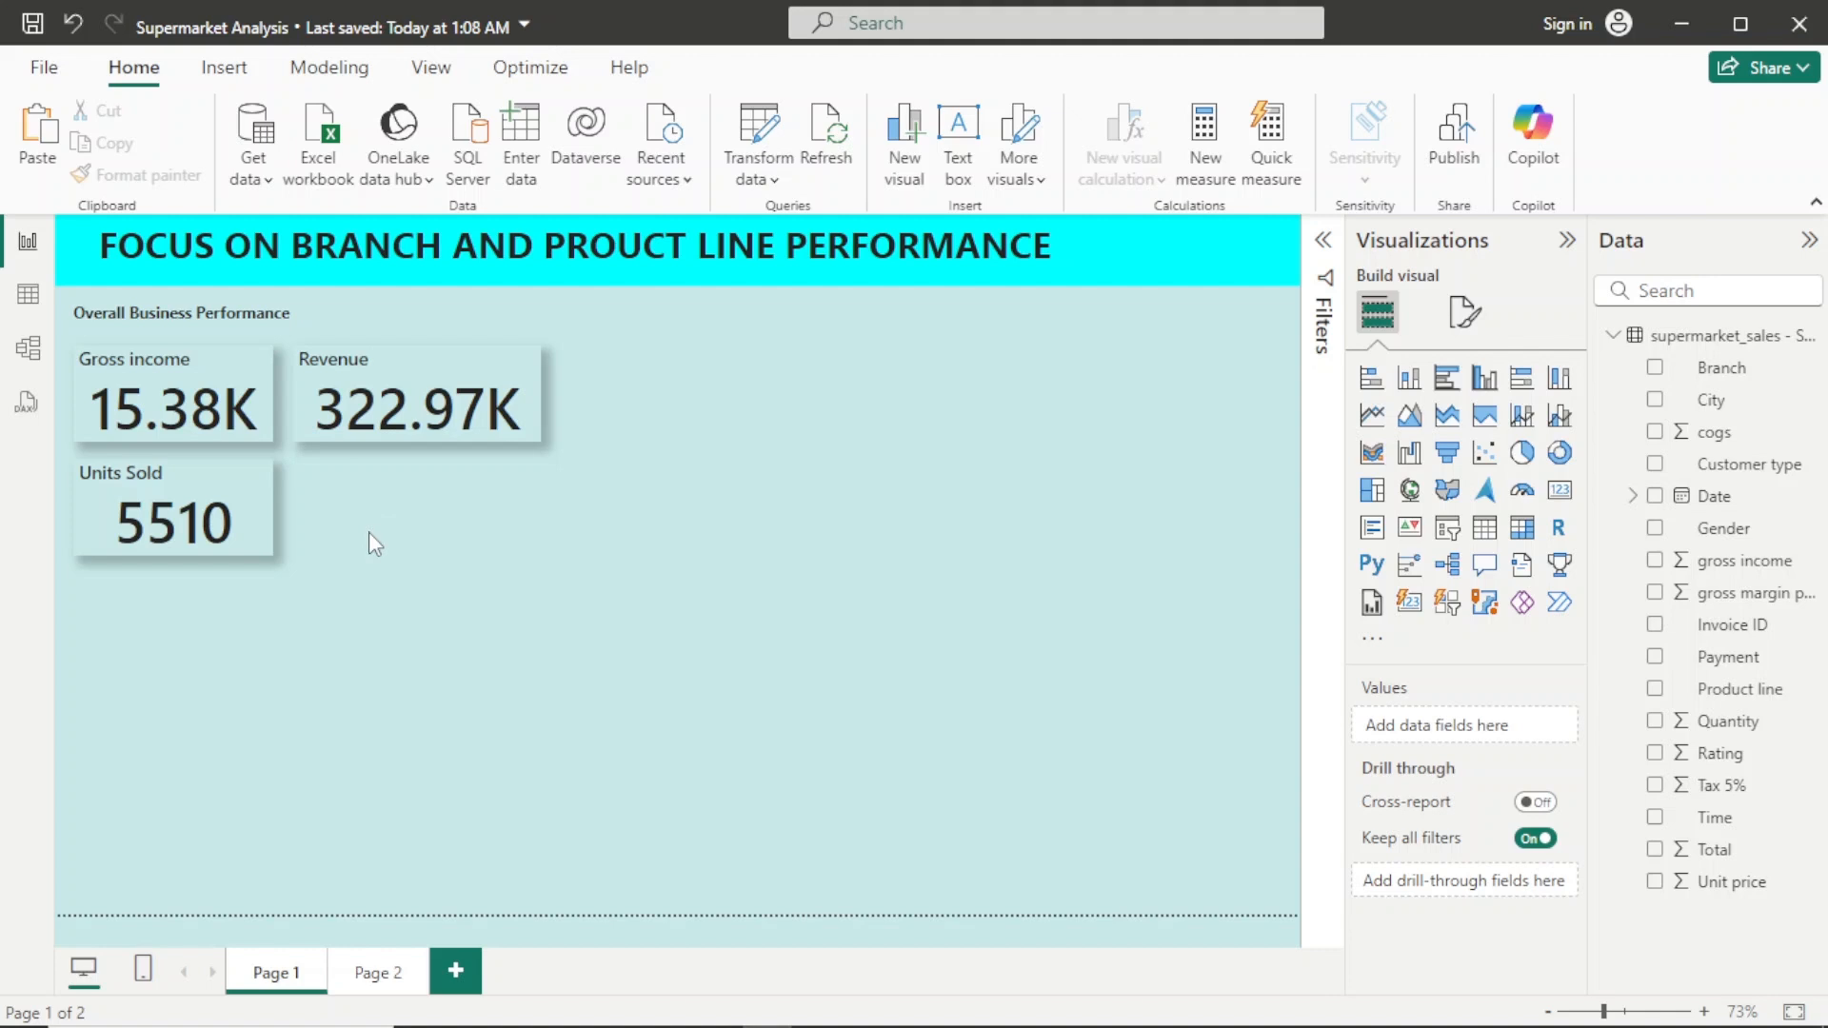
Step: Paste another gross income card beneath the Revenue card, match its width, and replace its field with cogs
{"action": "key", "text": "ctrl+v"}
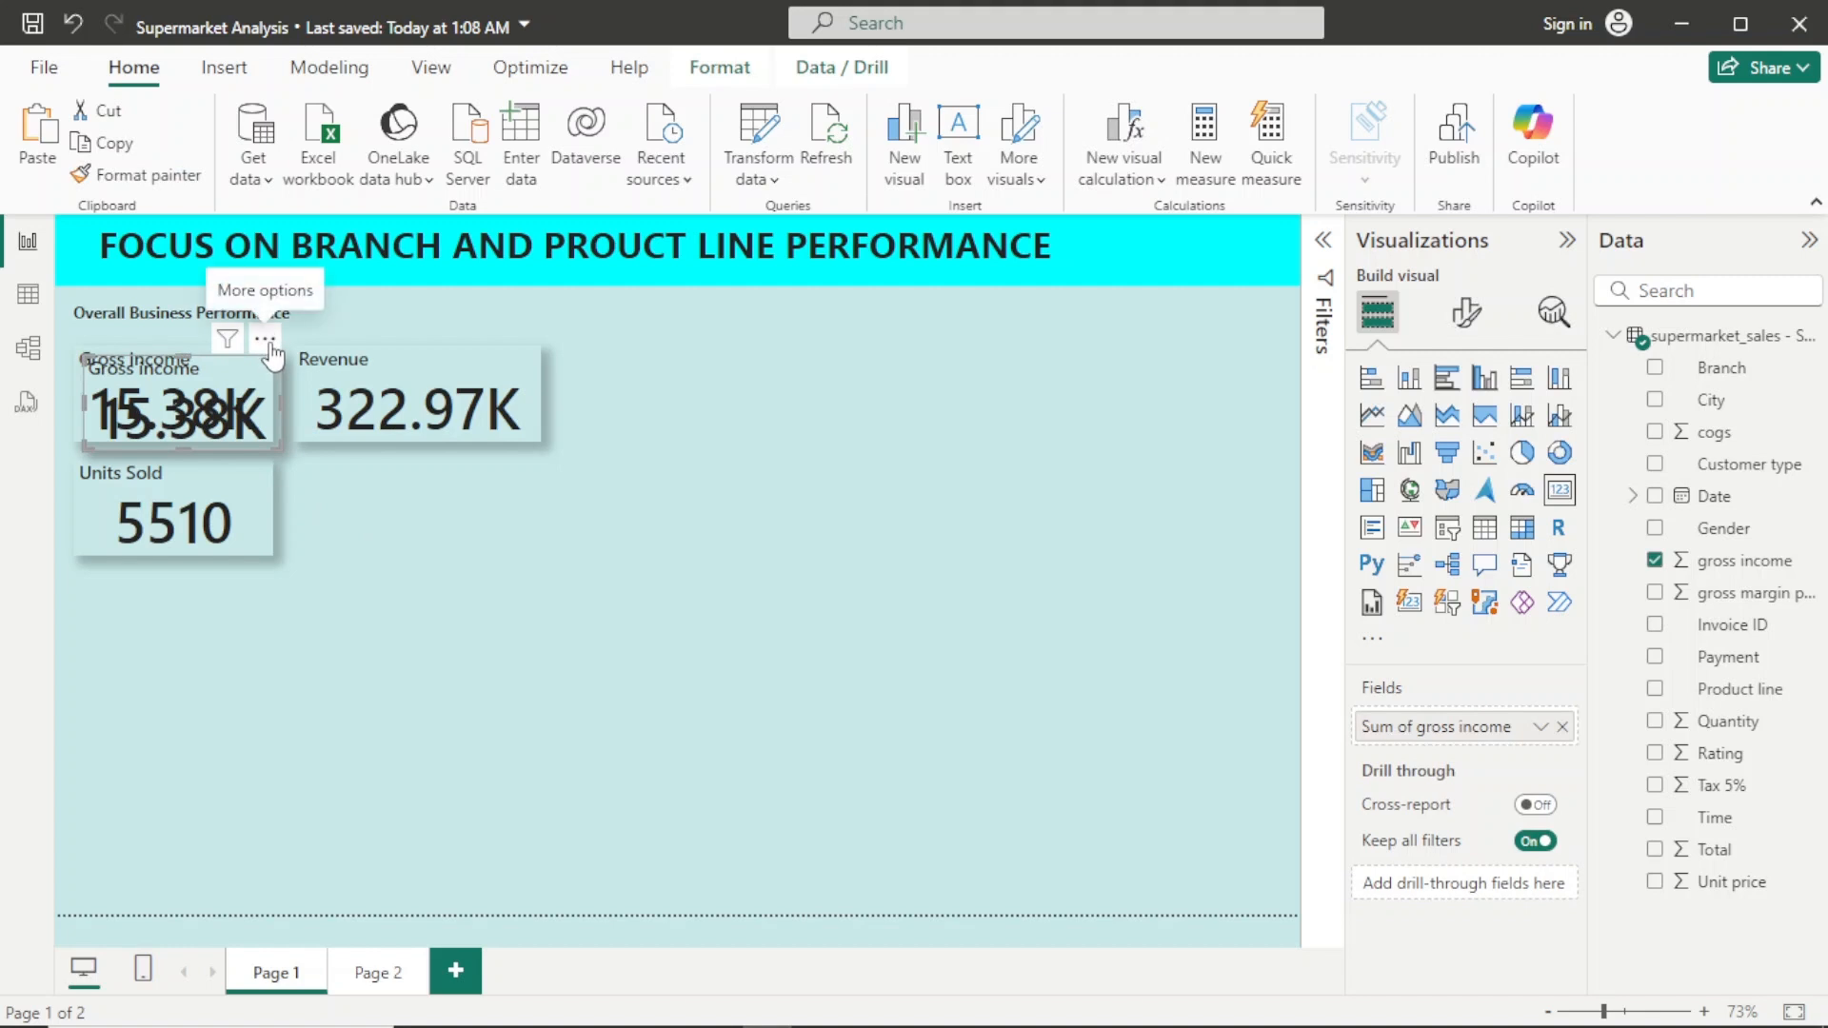
{"action": "left_click_drag", "start_coordinate": [274, 354], "coordinate": [540, 514]}
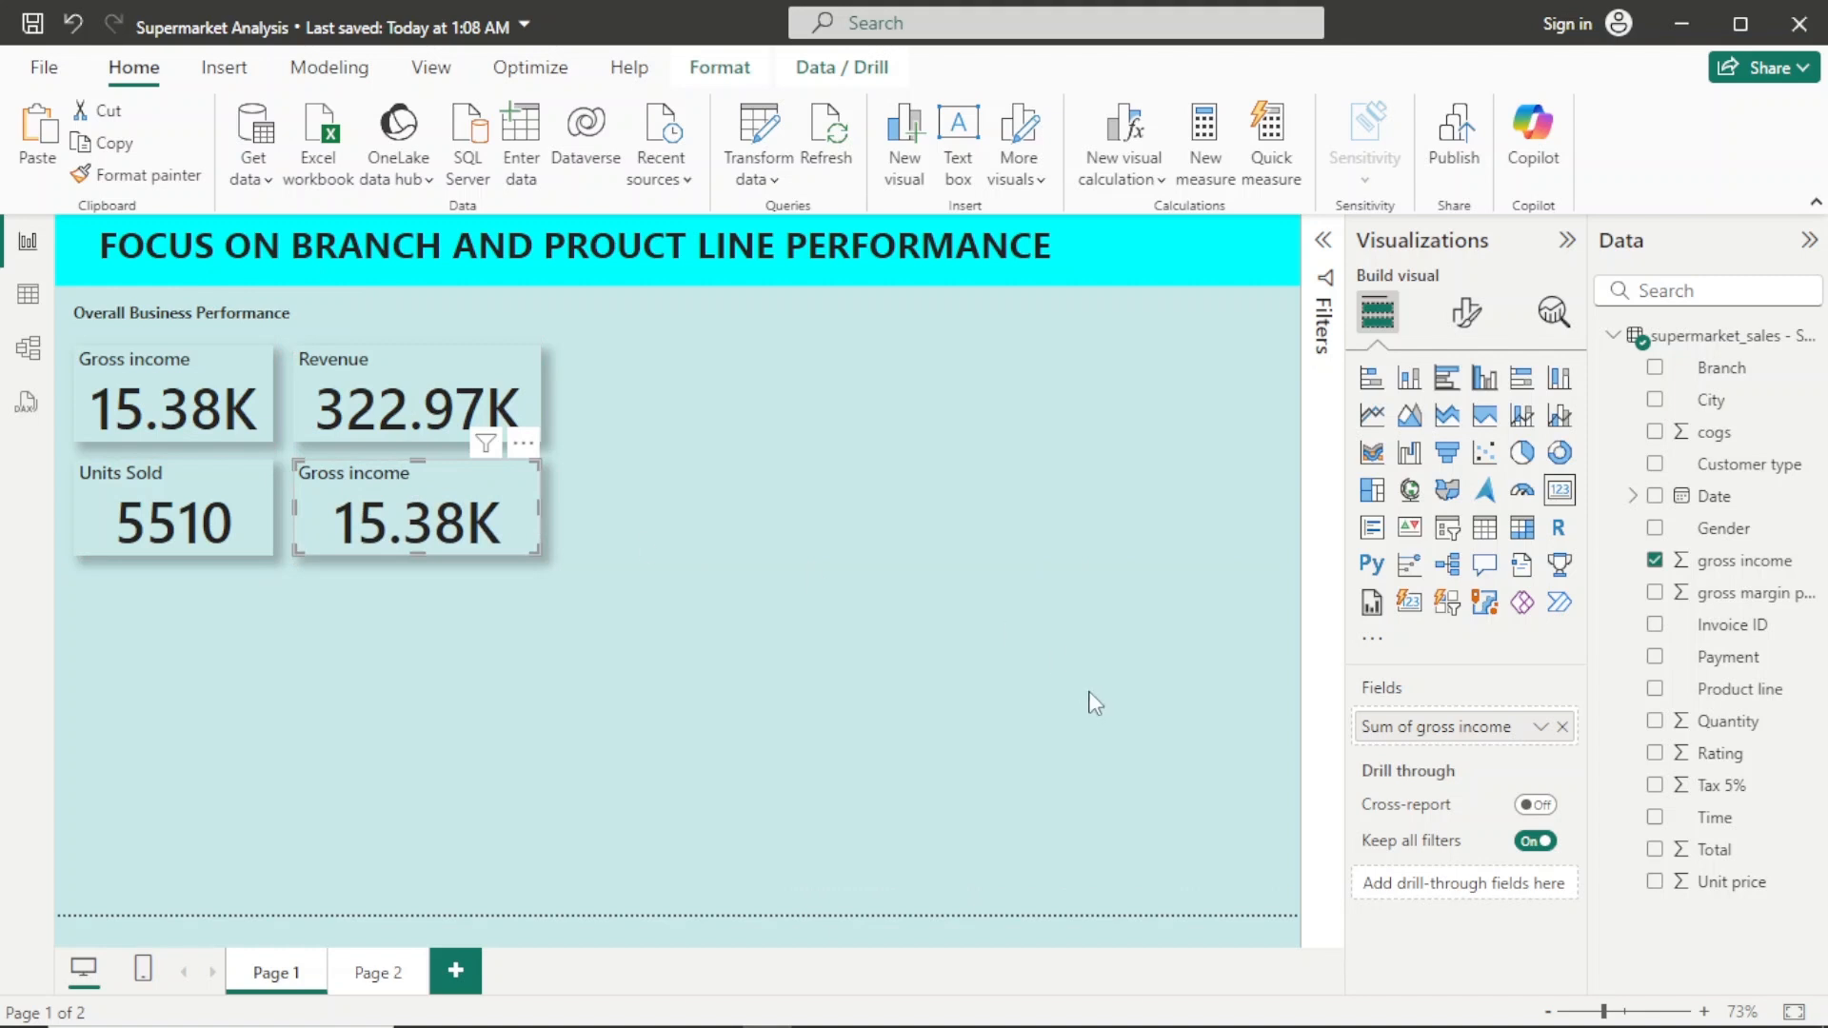
{"action": "left_click", "coordinate": [1561, 727]}
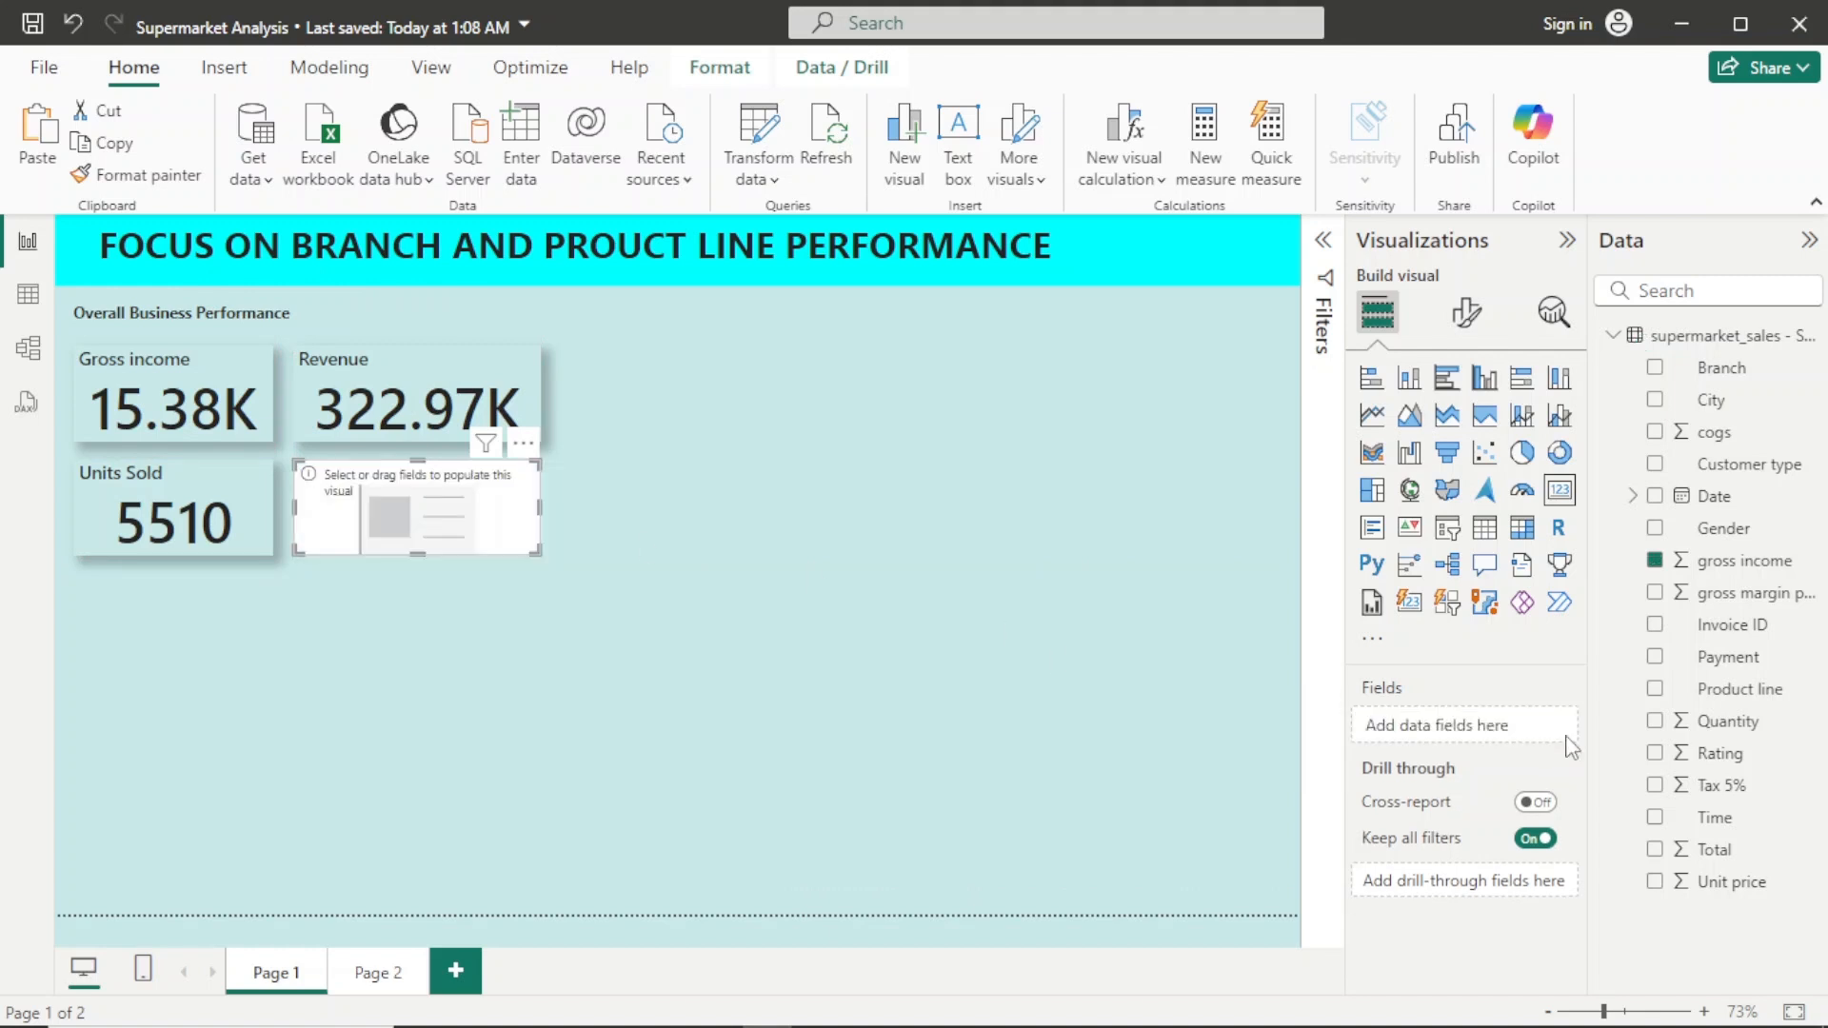
{"action": "left_click_drag", "start_coordinate": [1713, 434], "coordinate": [1510, 749]}
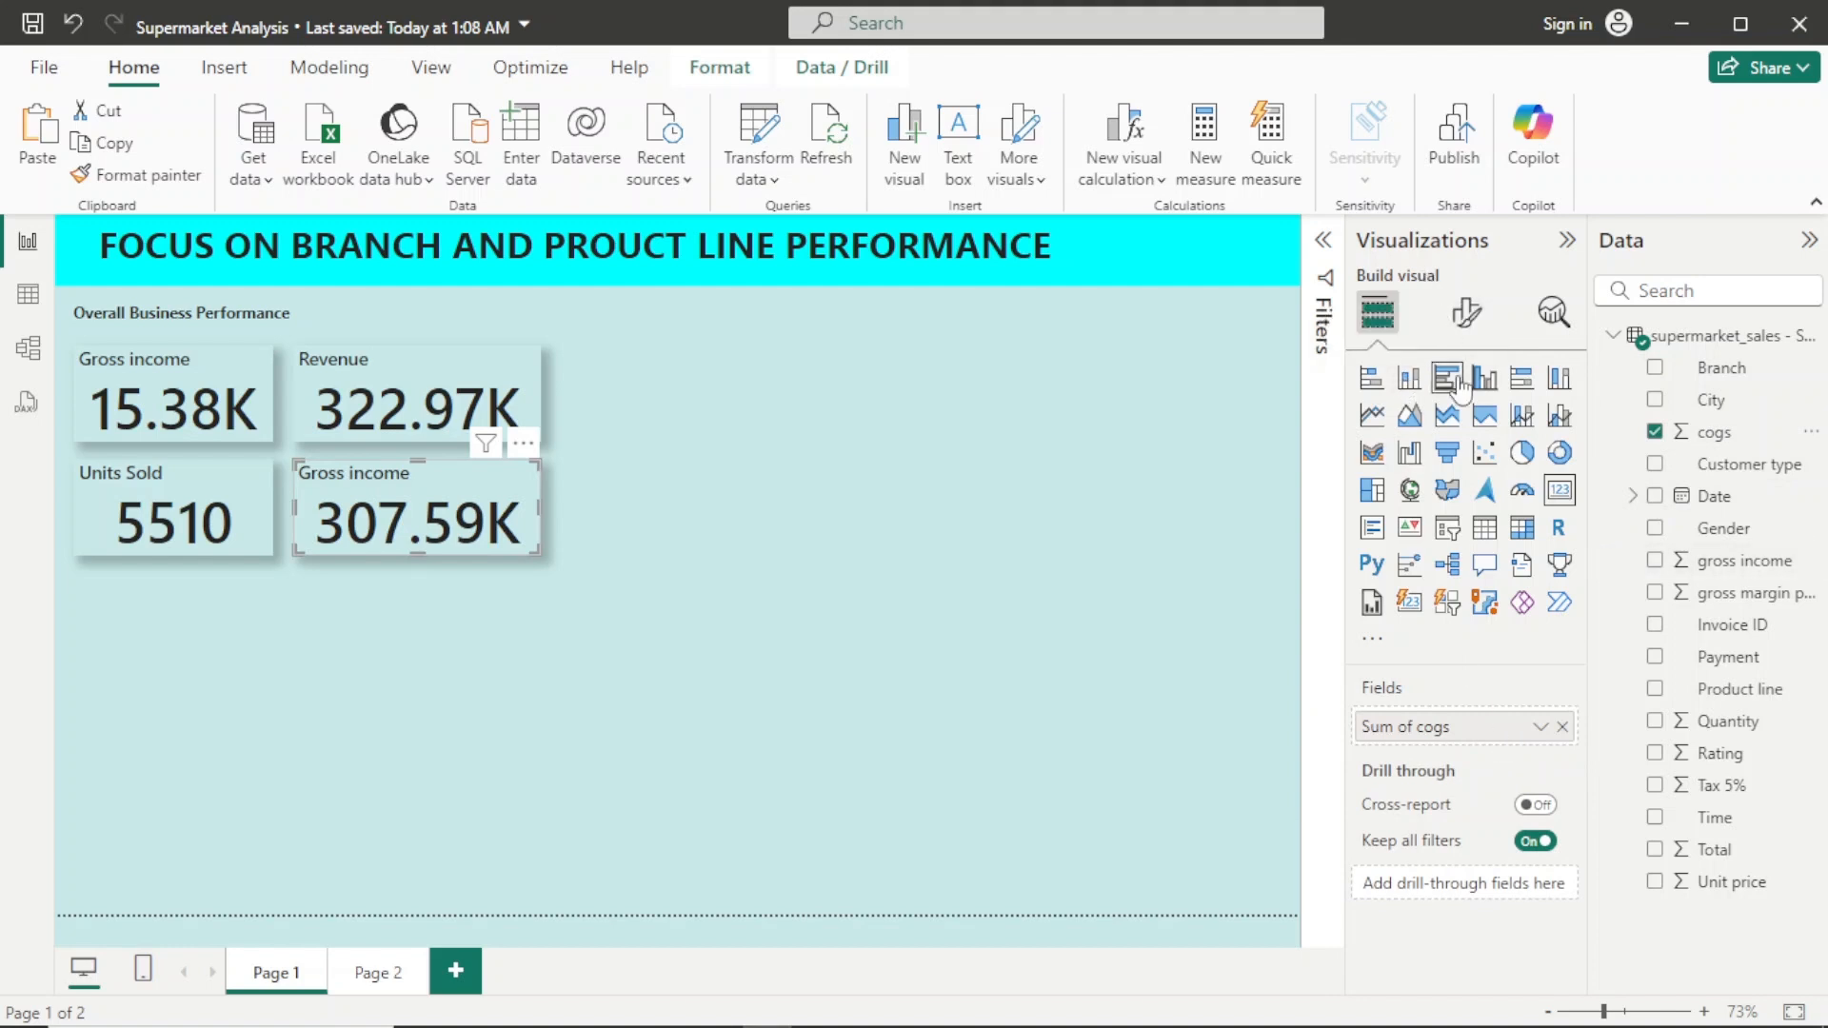
Step: Change the title of the cogs card to "COGS" and save the report
{"action": "left_click", "coordinate": [1466, 310]}
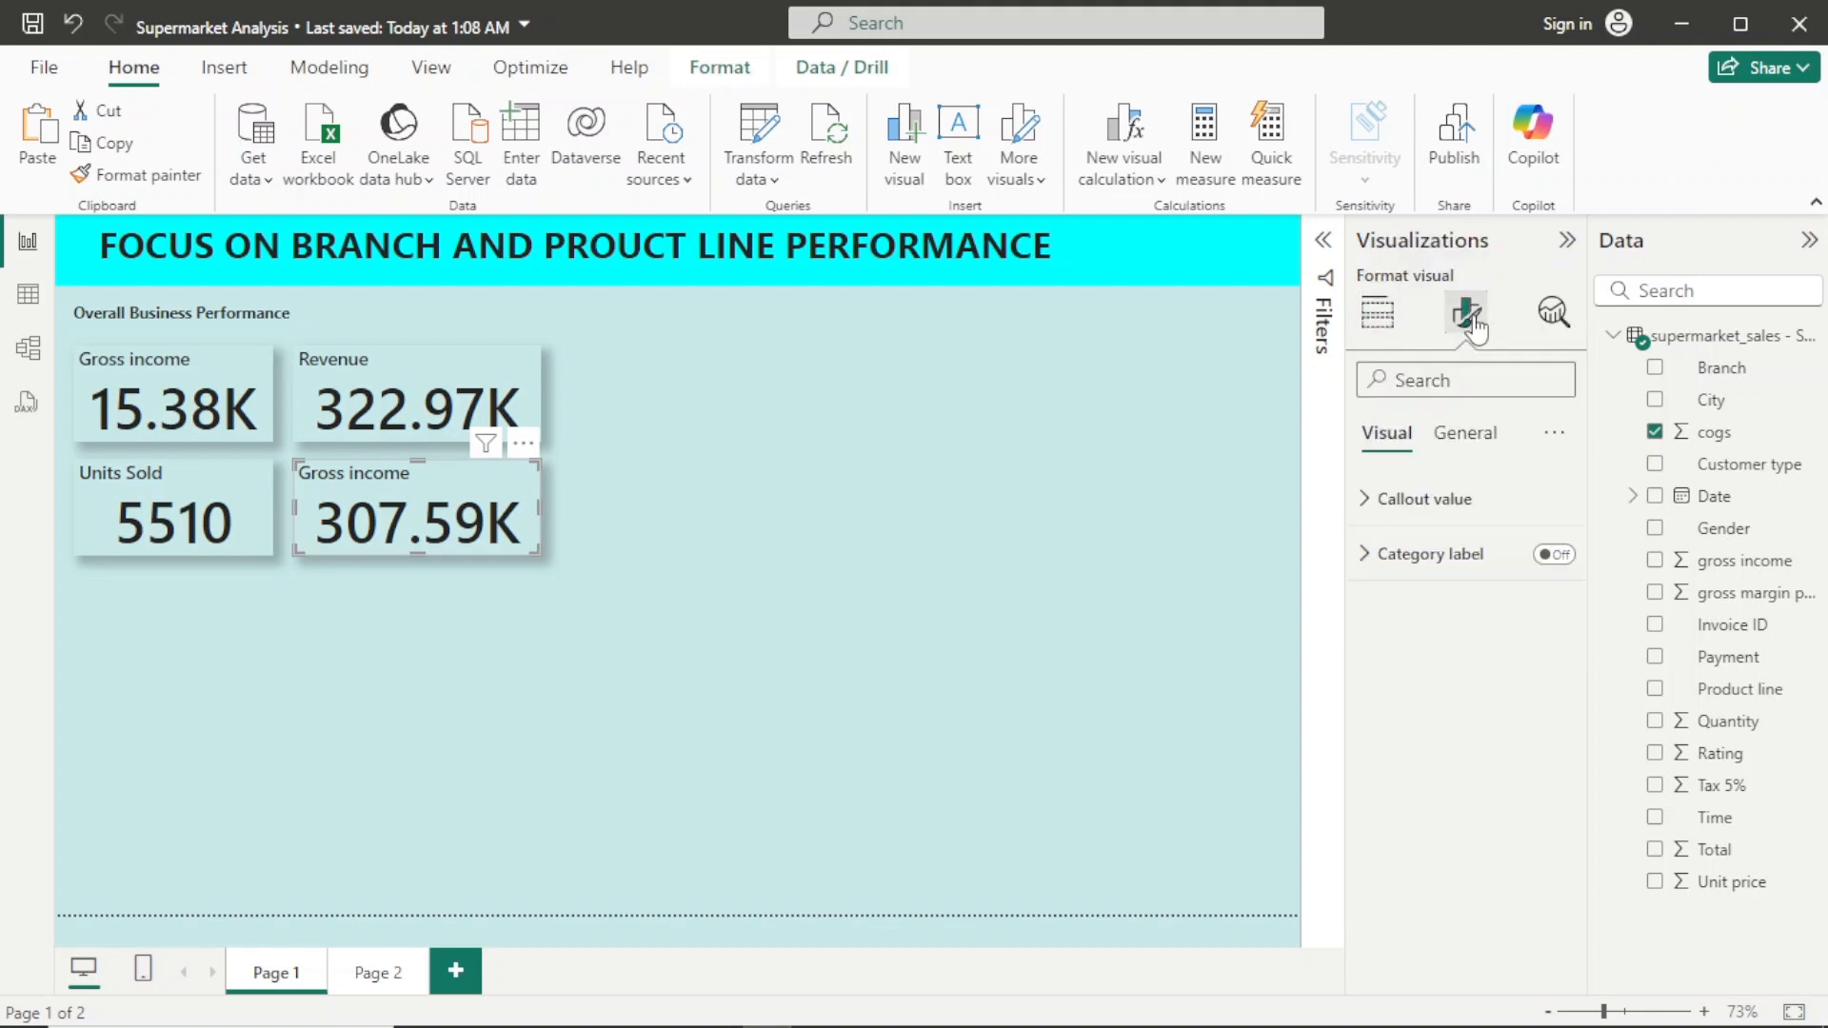
{"action": "left_click", "coordinate": [1466, 433]}
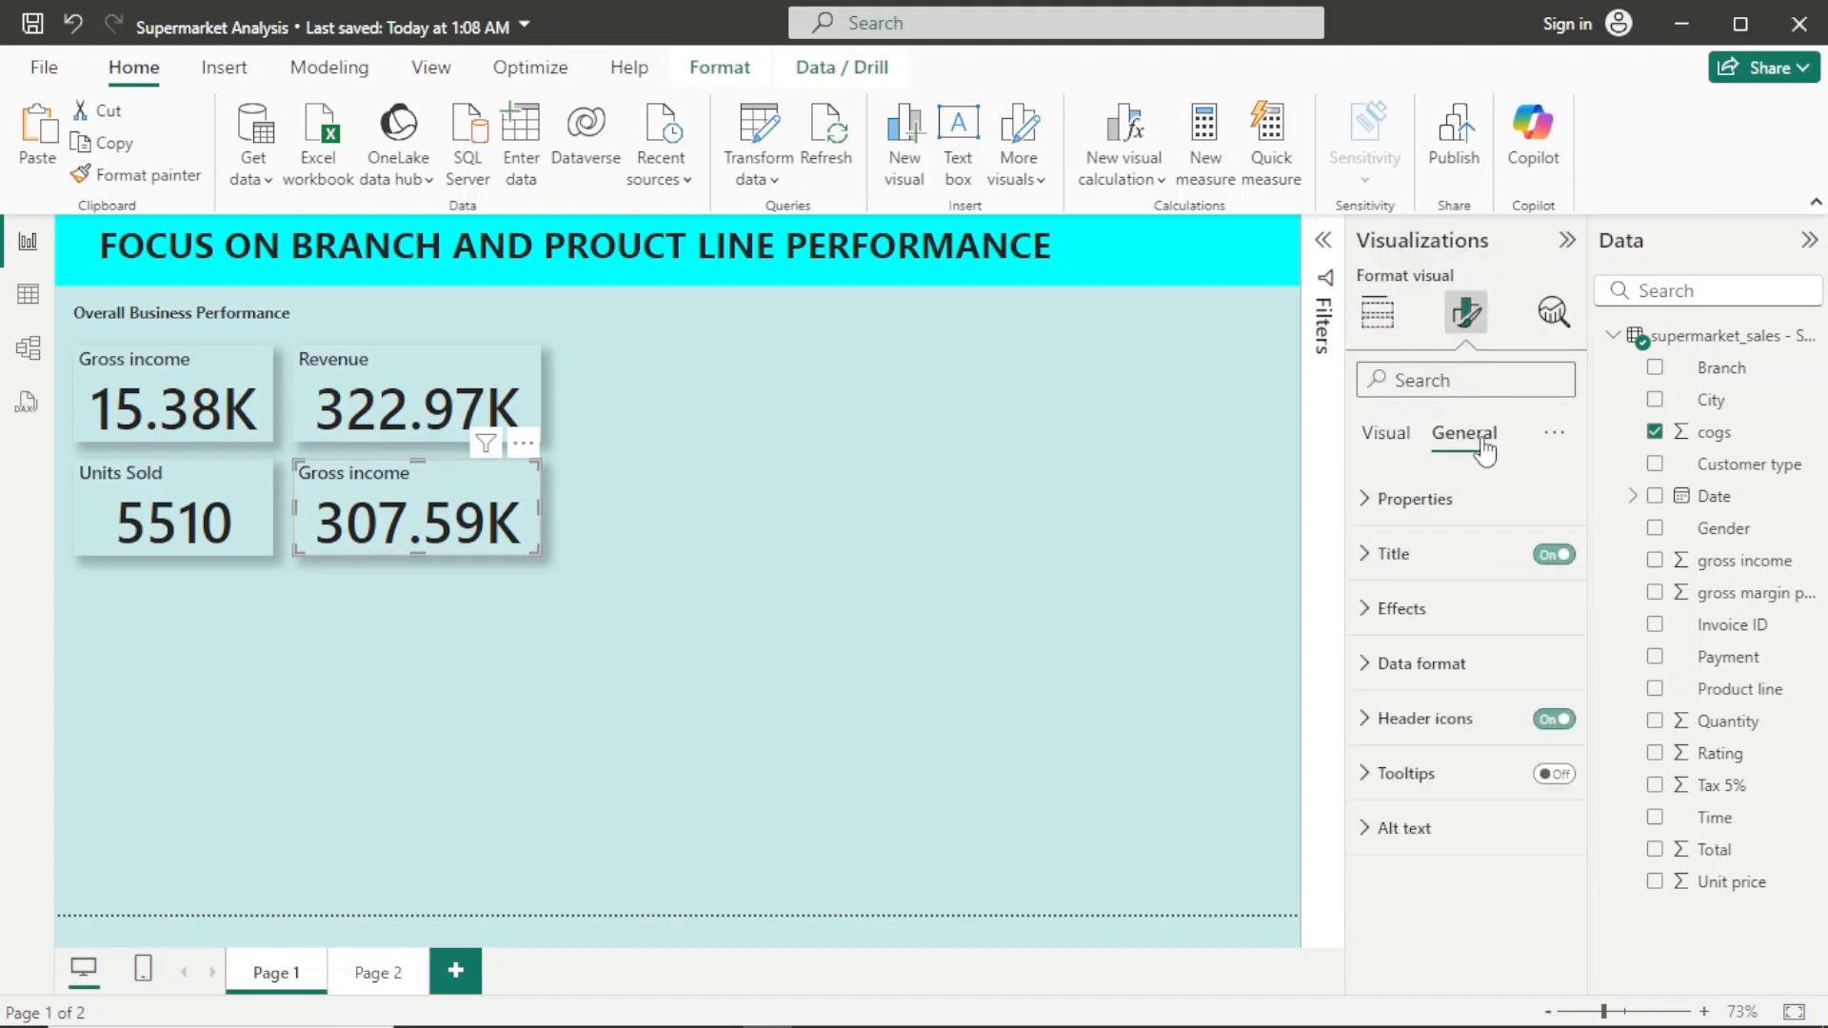
{"action": "left_click", "coordinate": [1479, 556]}
{"action": "left_click", "coordinate": [1475, 687]}
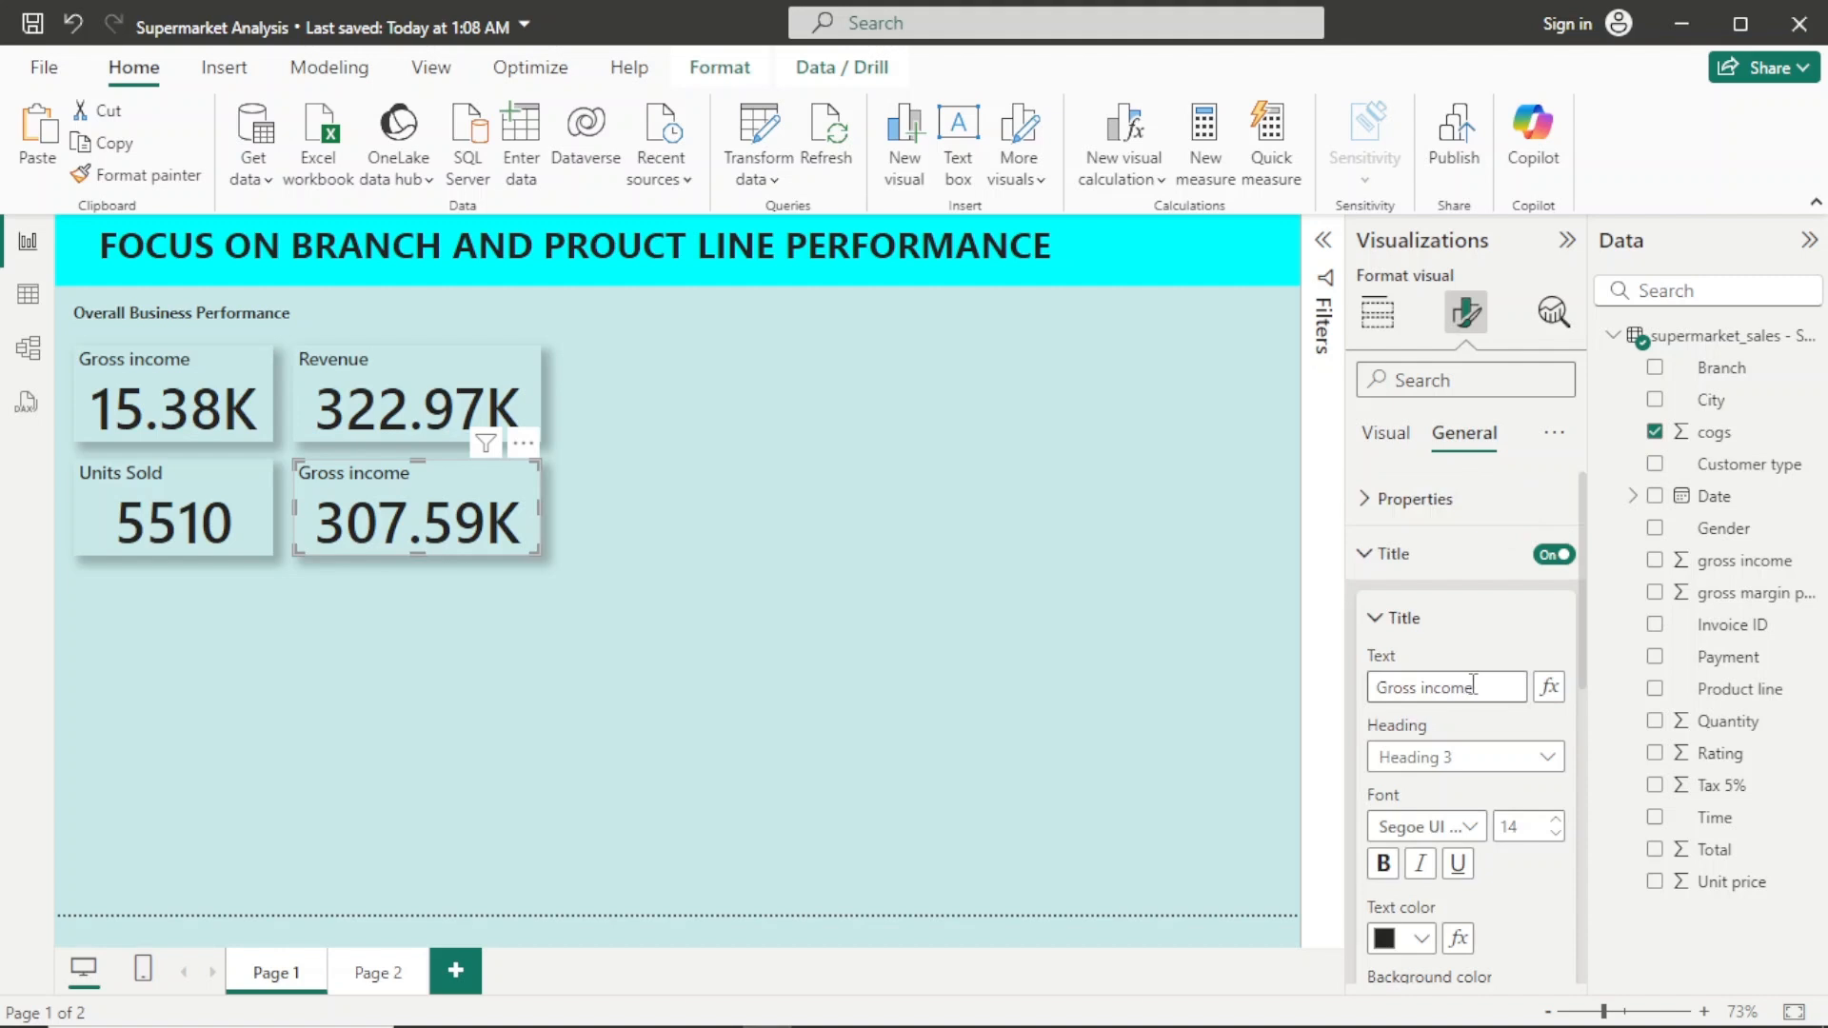
{"action": "left_click_drag", "start_coordinate": [1476, 686], "coordinate": [1158, 687]}
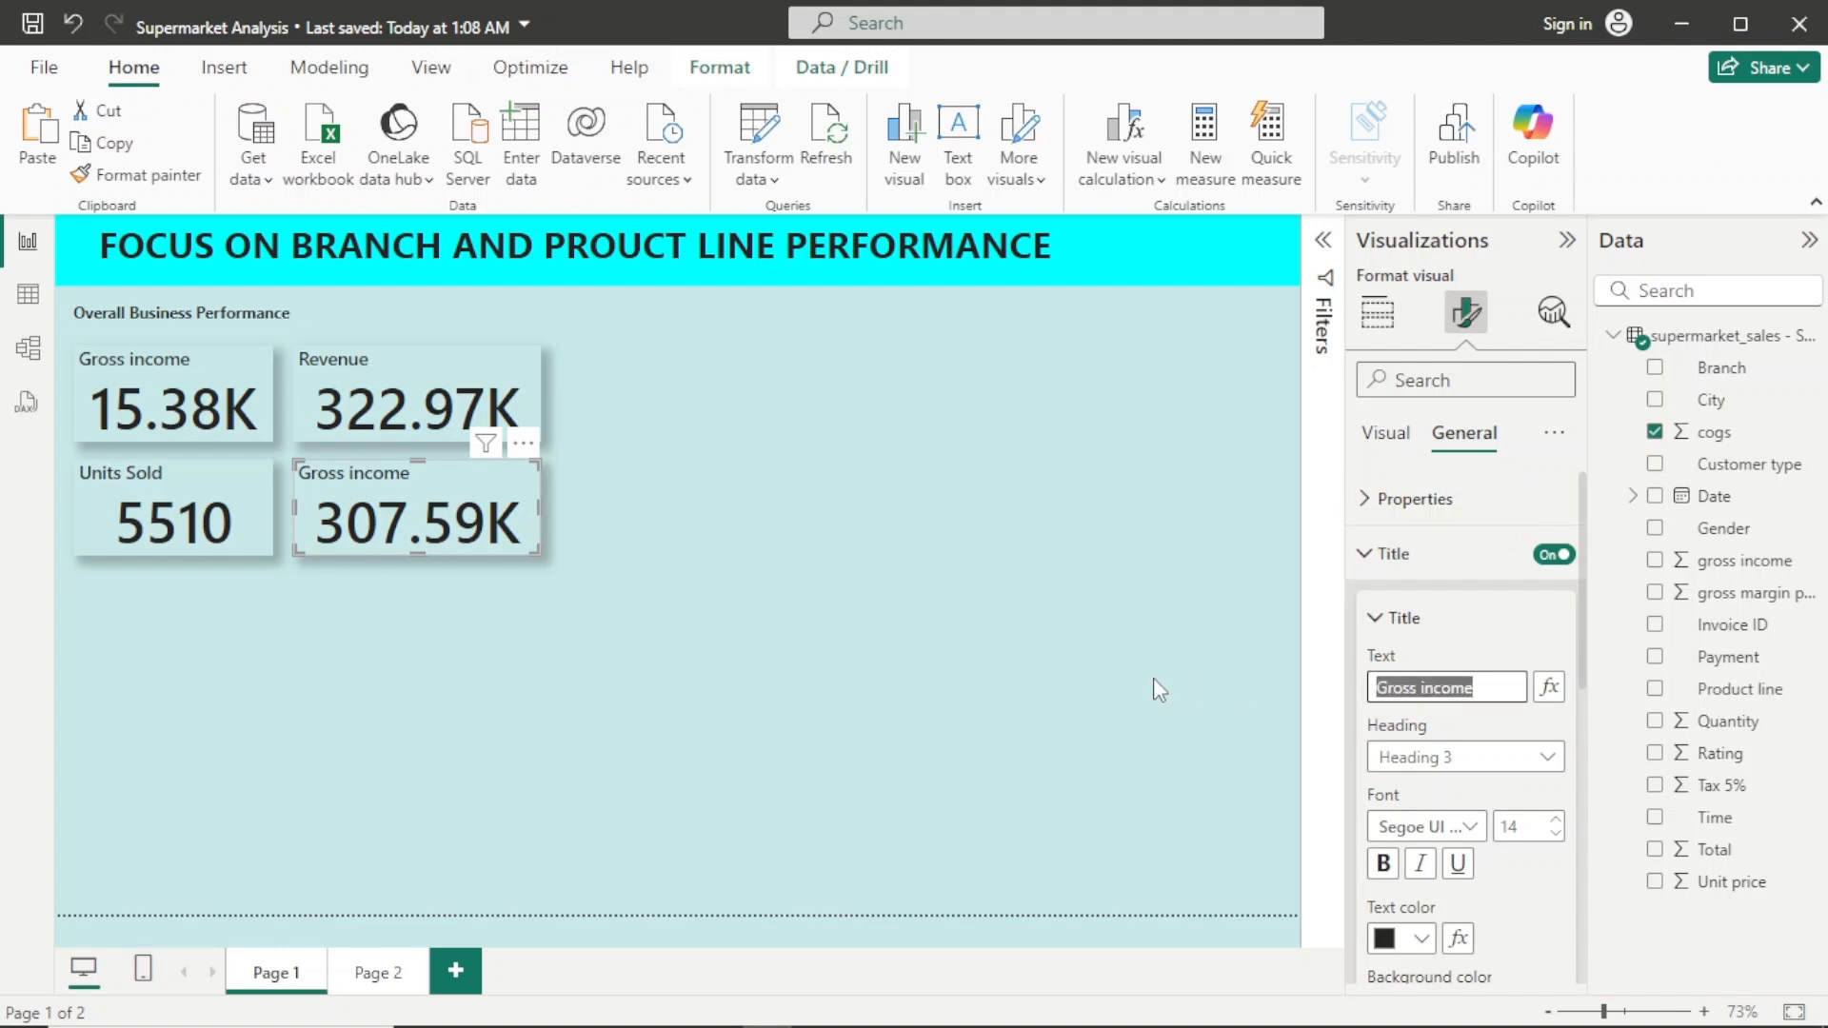
{"action": "type", "text": "COGS"}
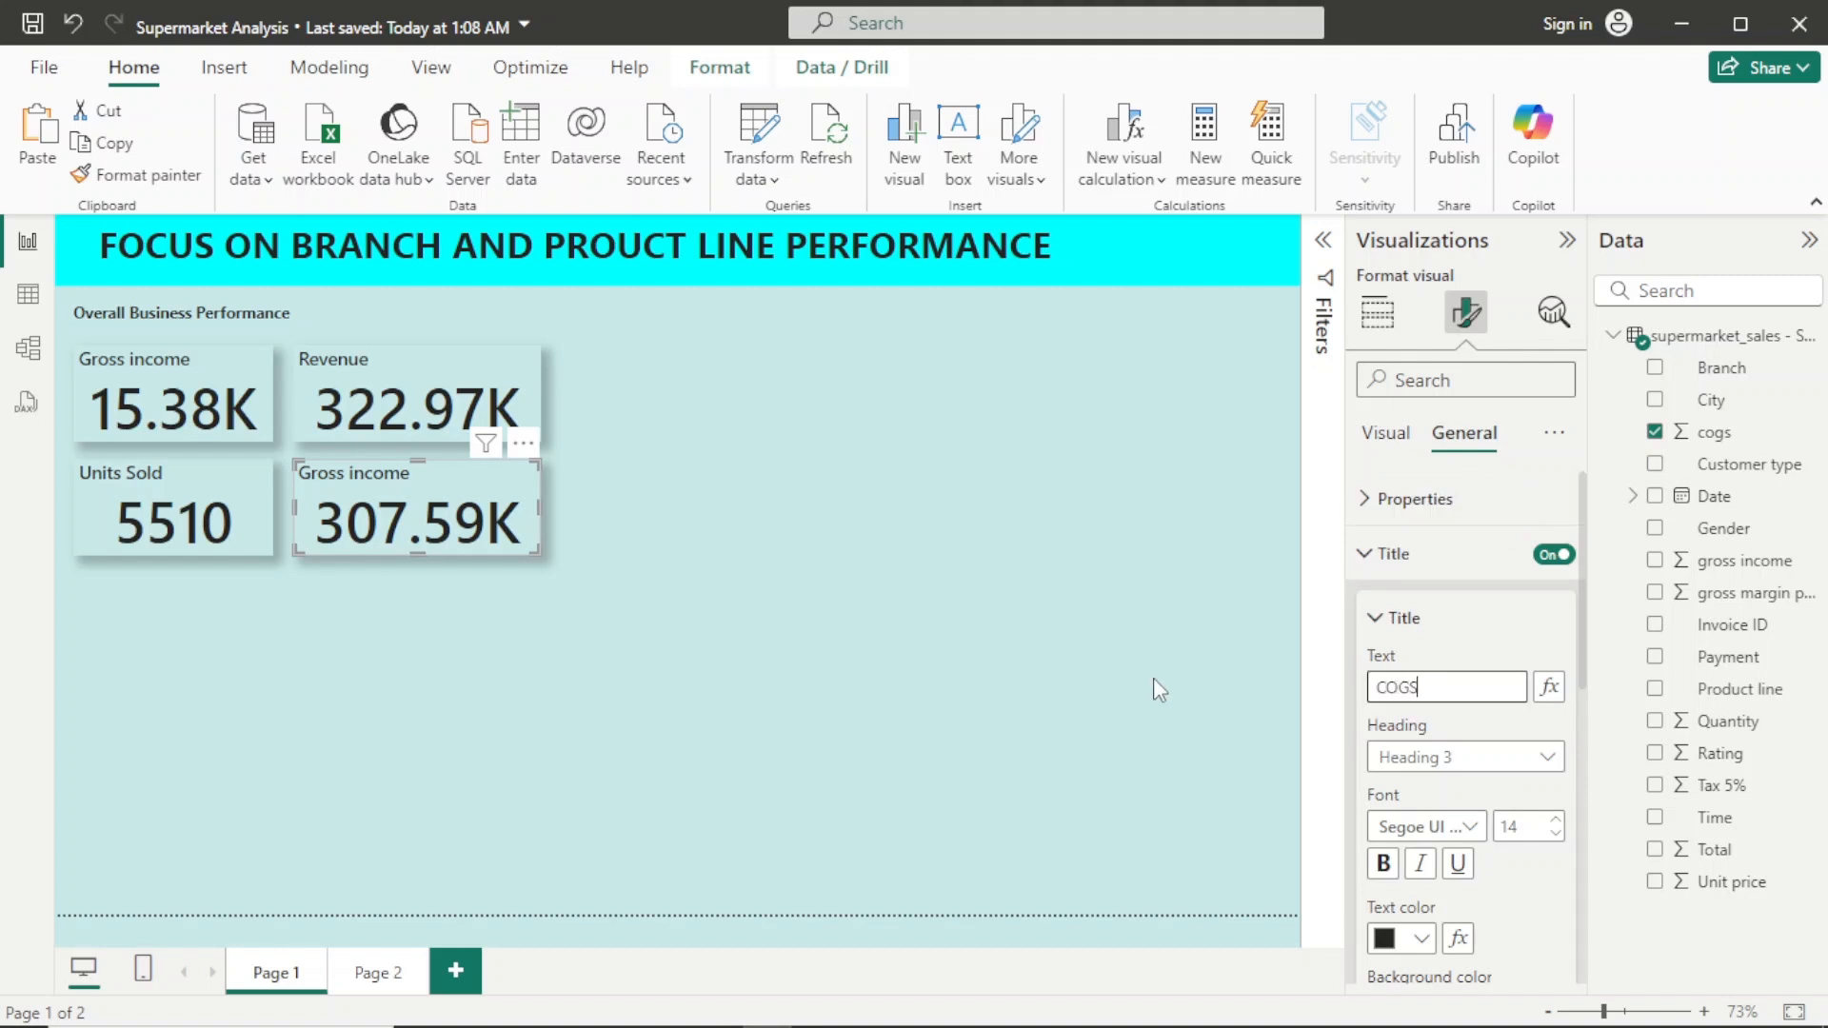
{"action": "left_click", "coordinate": [841, 635]}
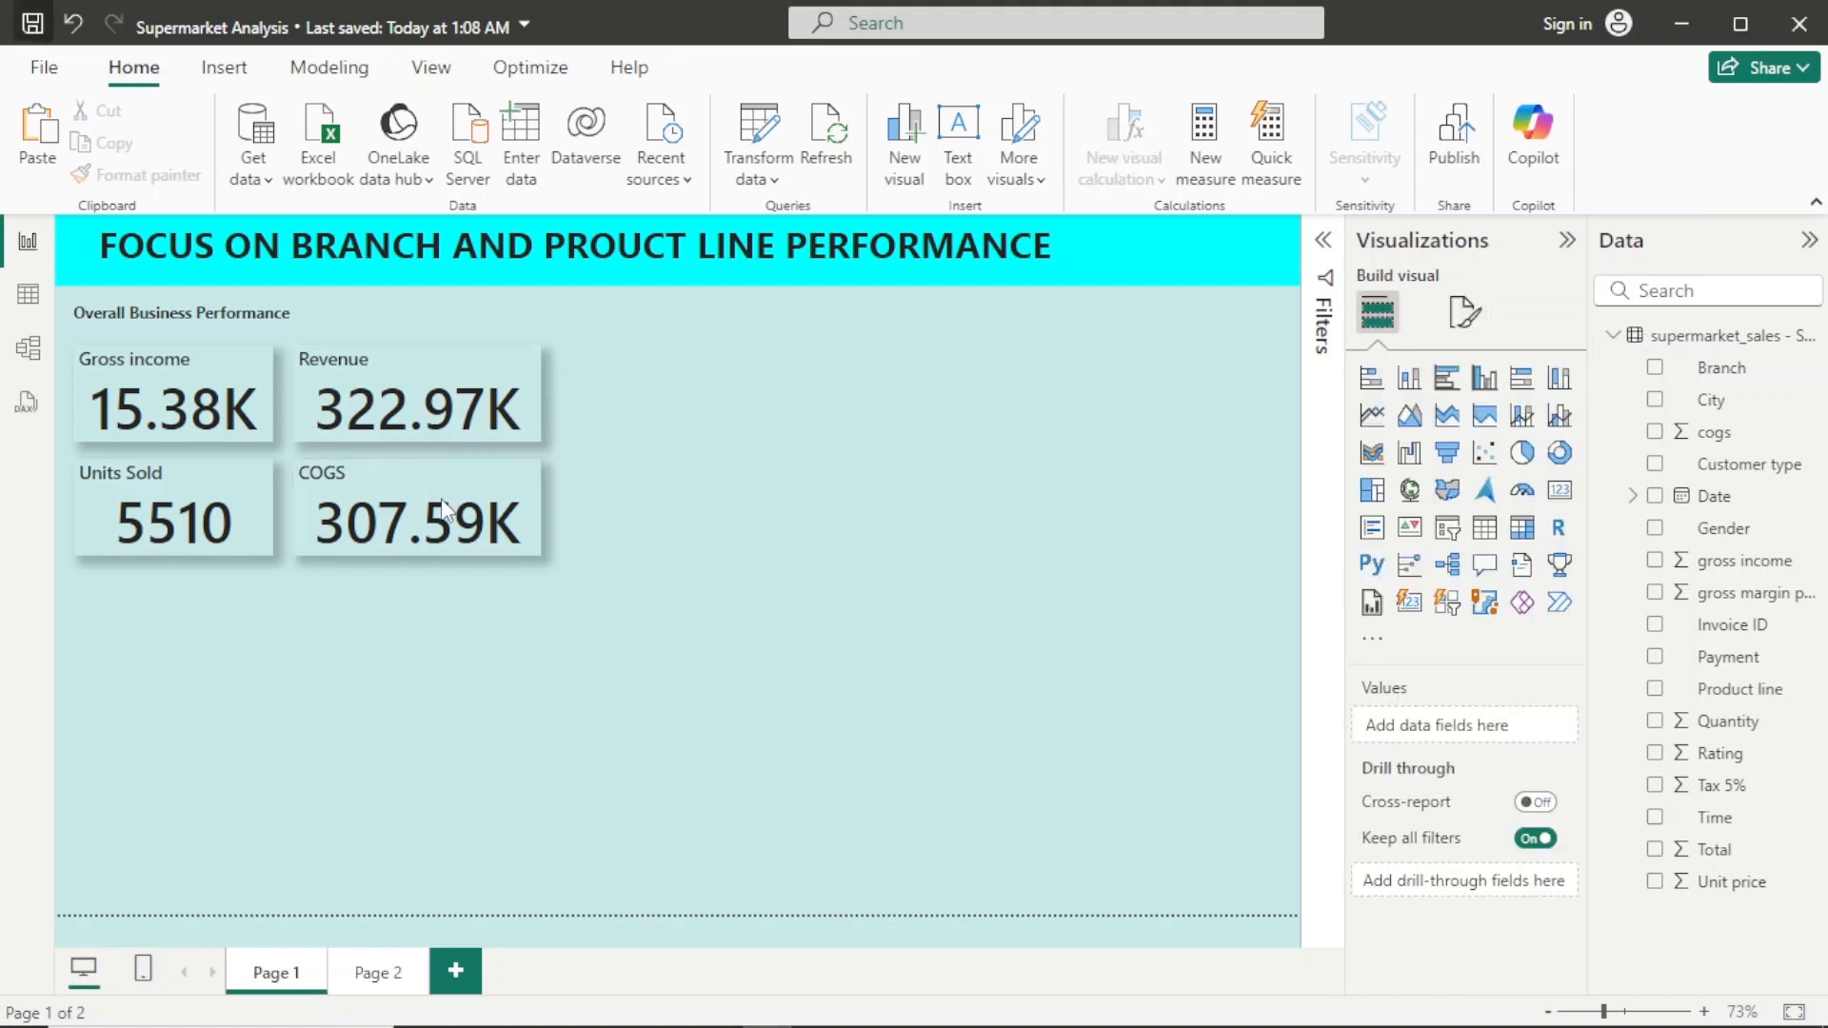
{"action": "key", "text": "ctrl+s"}
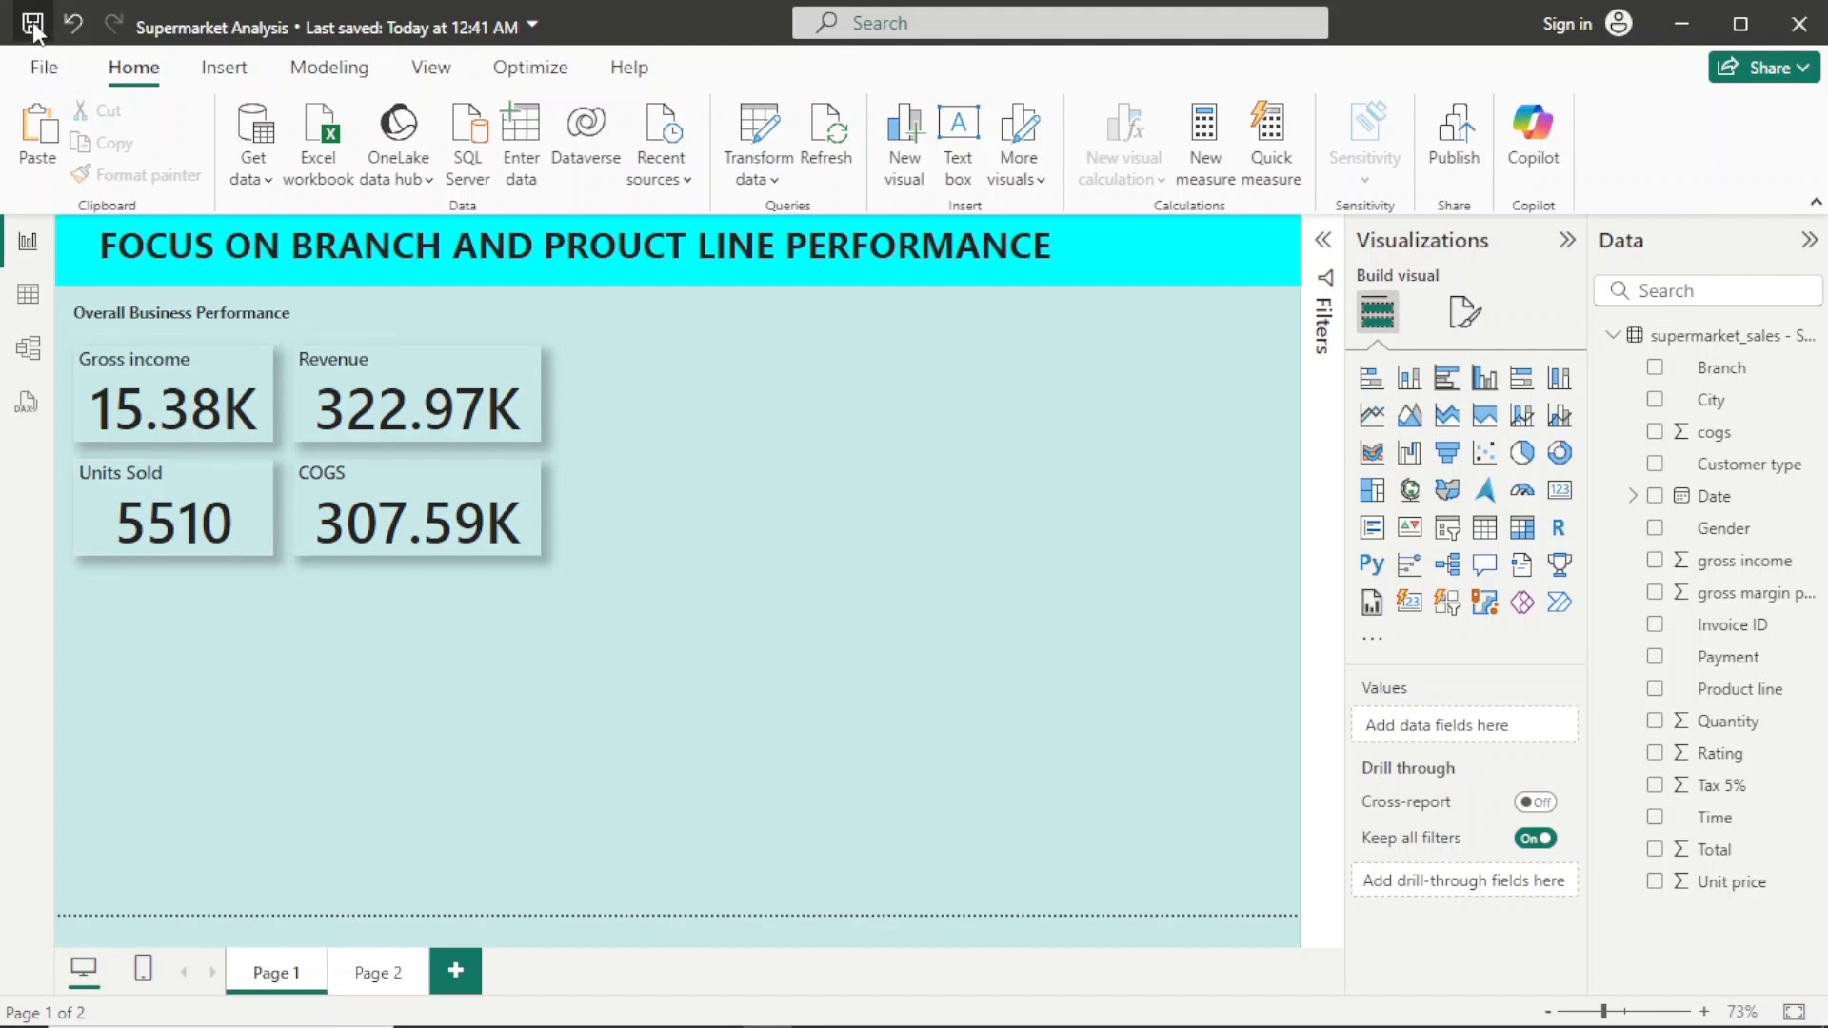
Step: Duplicate the "Overall Business Performance" heading, move the copy level with it above the empty area beside the cards, and change its text to "Revenue Analysis"
{"action": "left_click", "coordinate": [305, 320]}
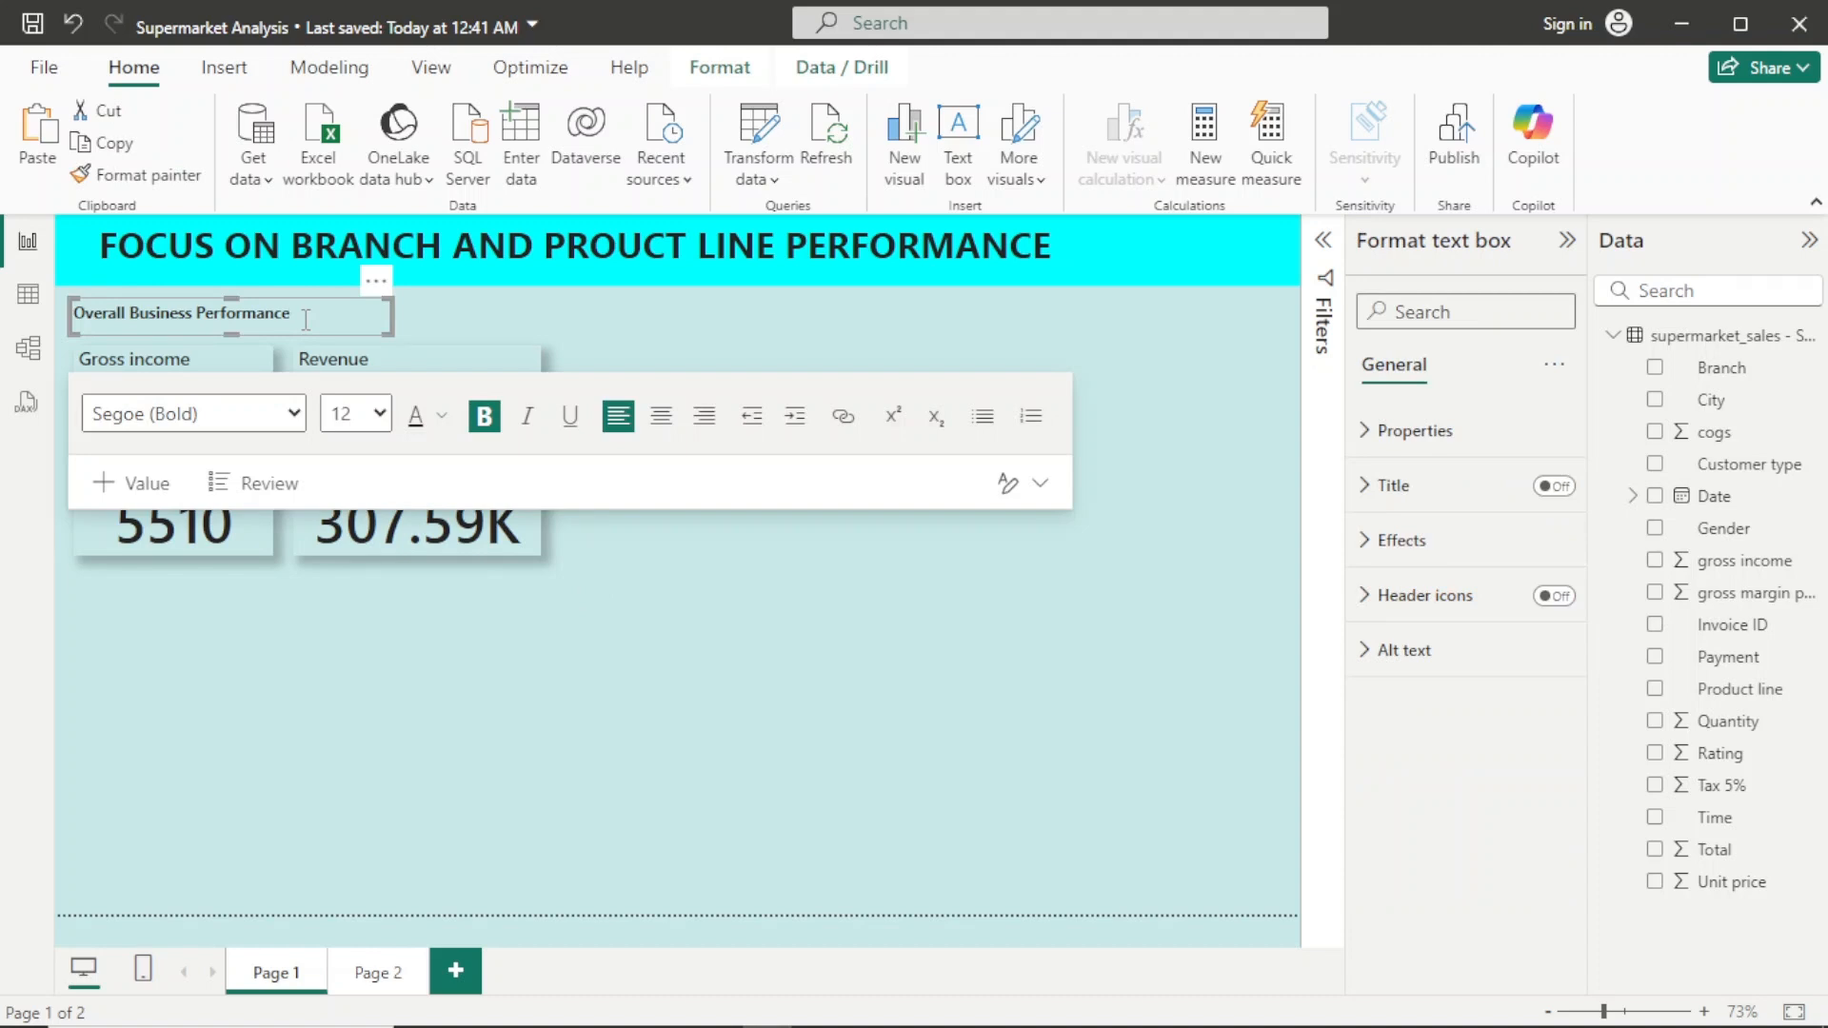
{"action": "left_click", "coordinate": [378, 283]}
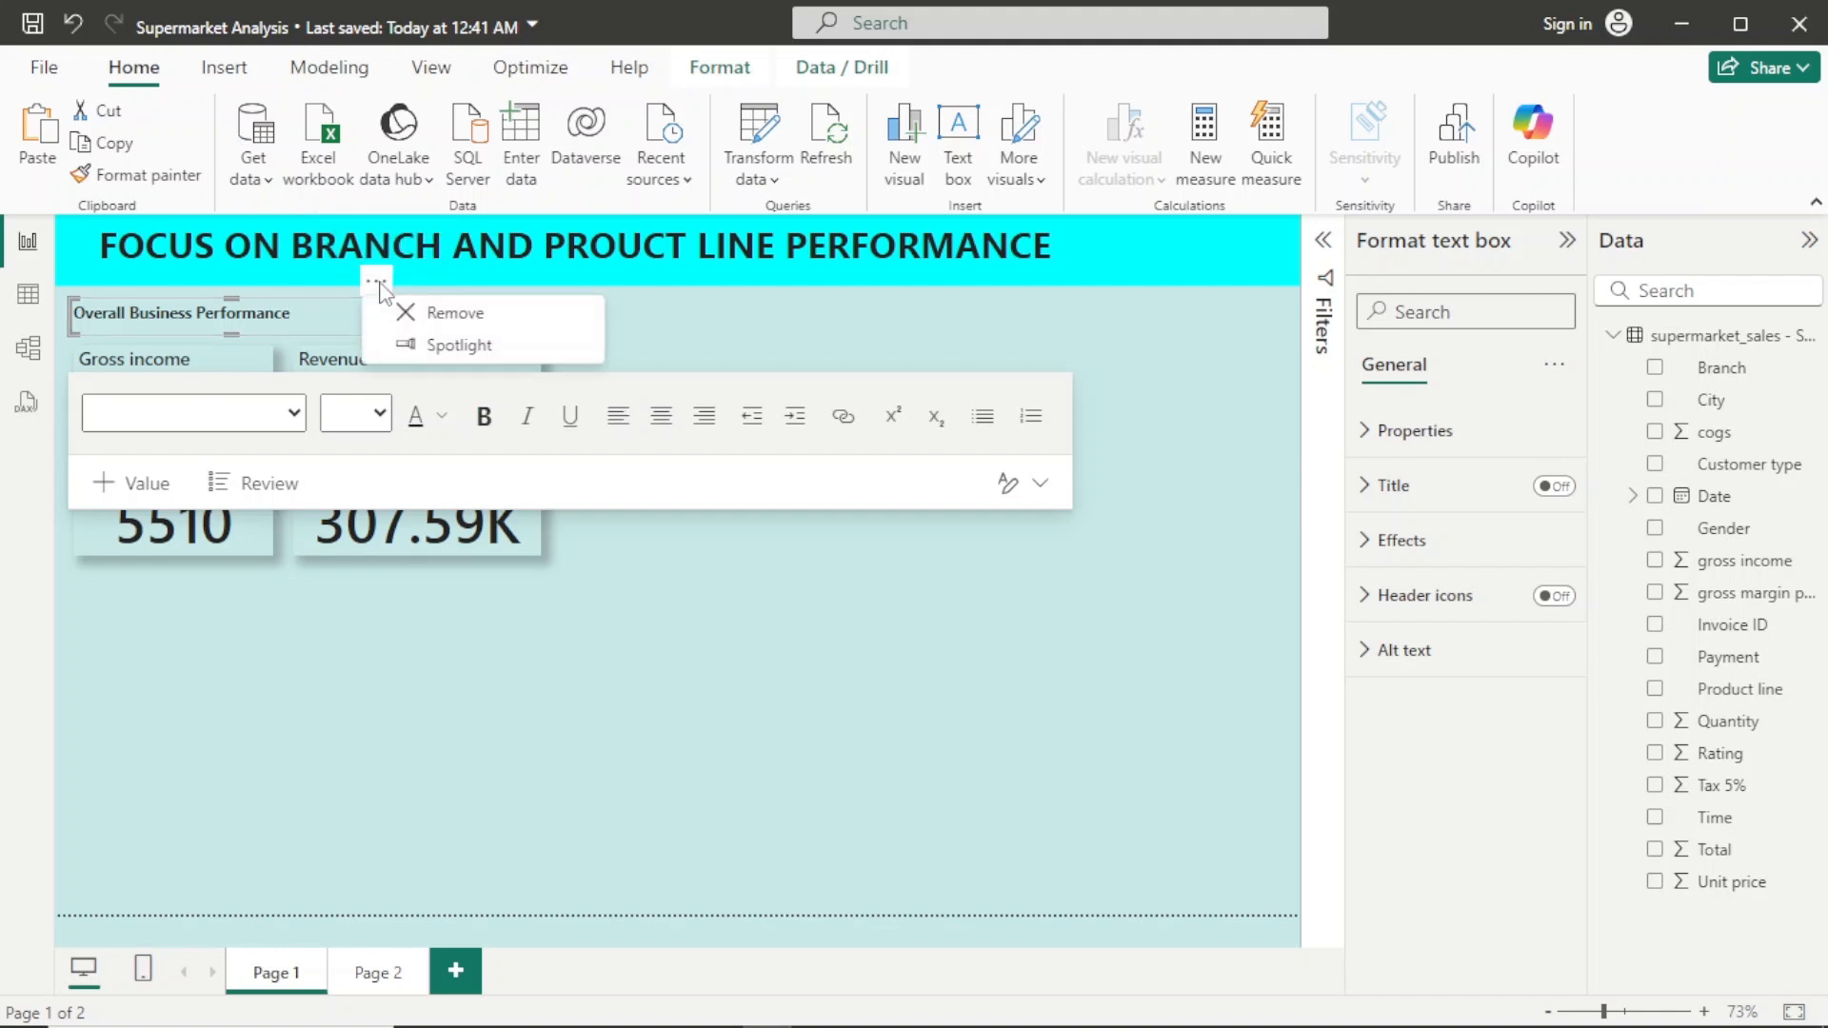
{"action": "key", "text": "Escape"}
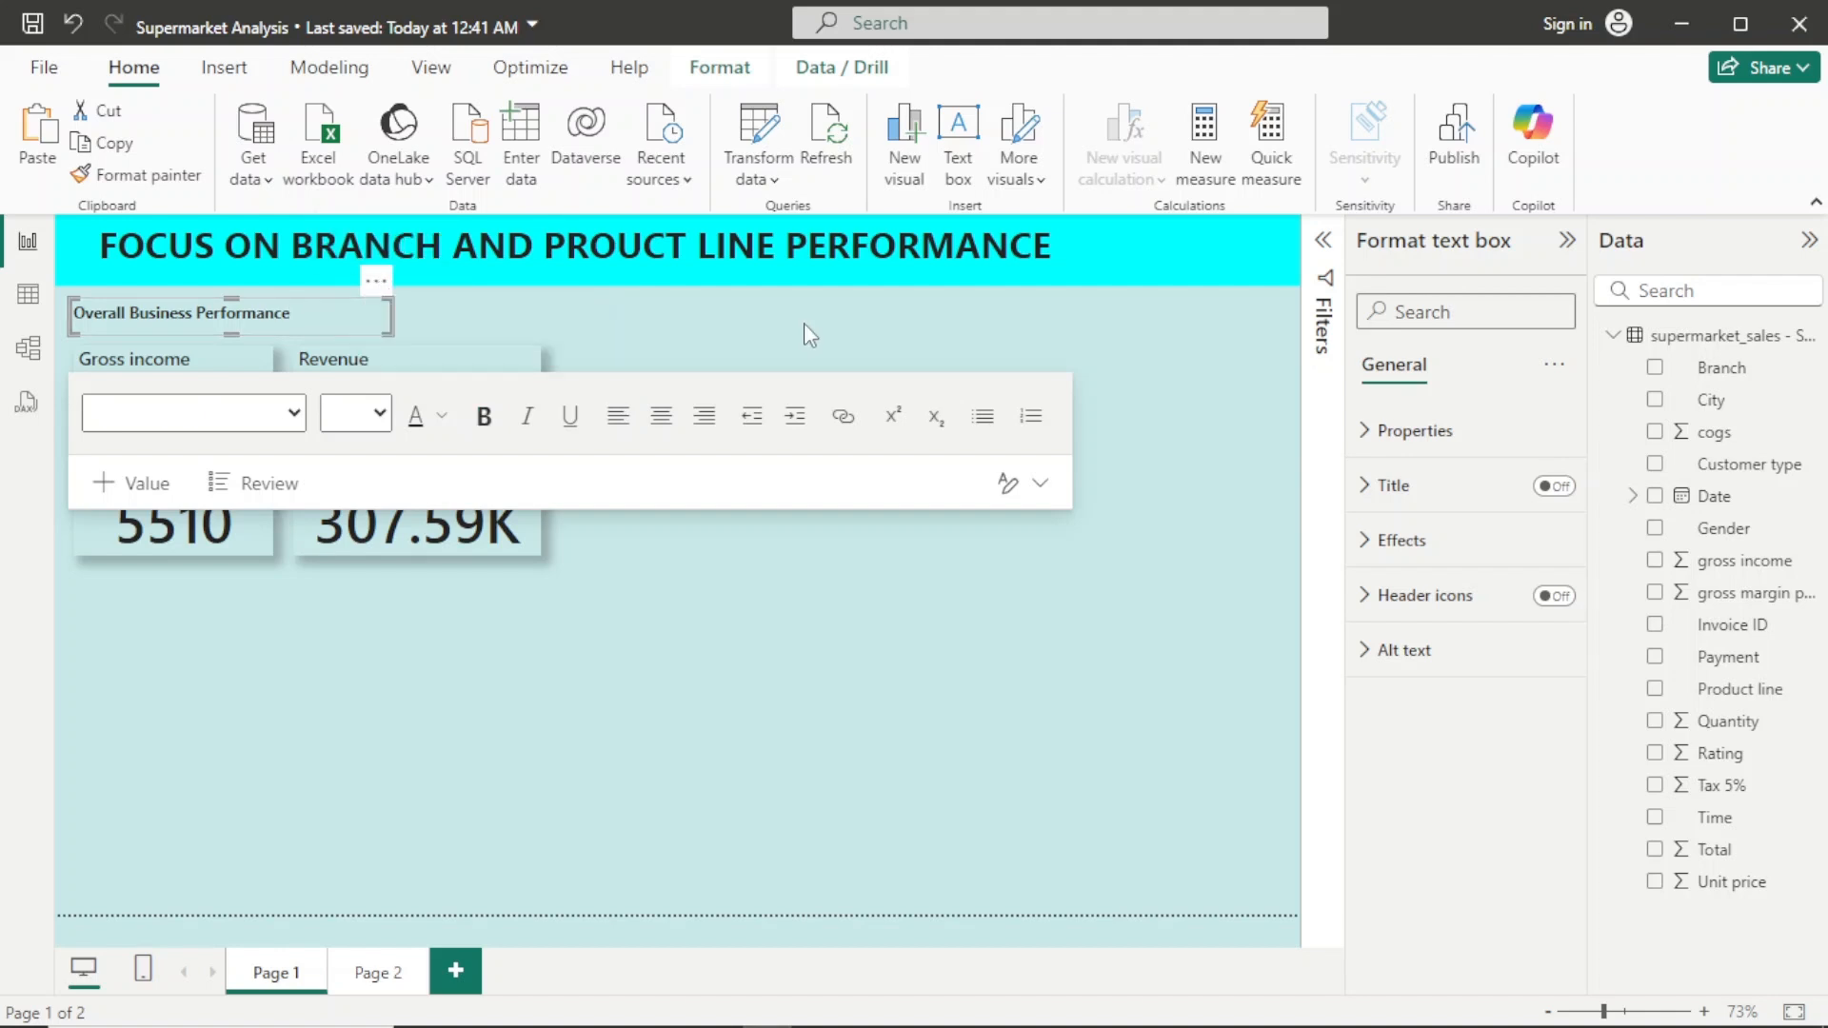
{"action": "key", "text": "ctrl+v"}
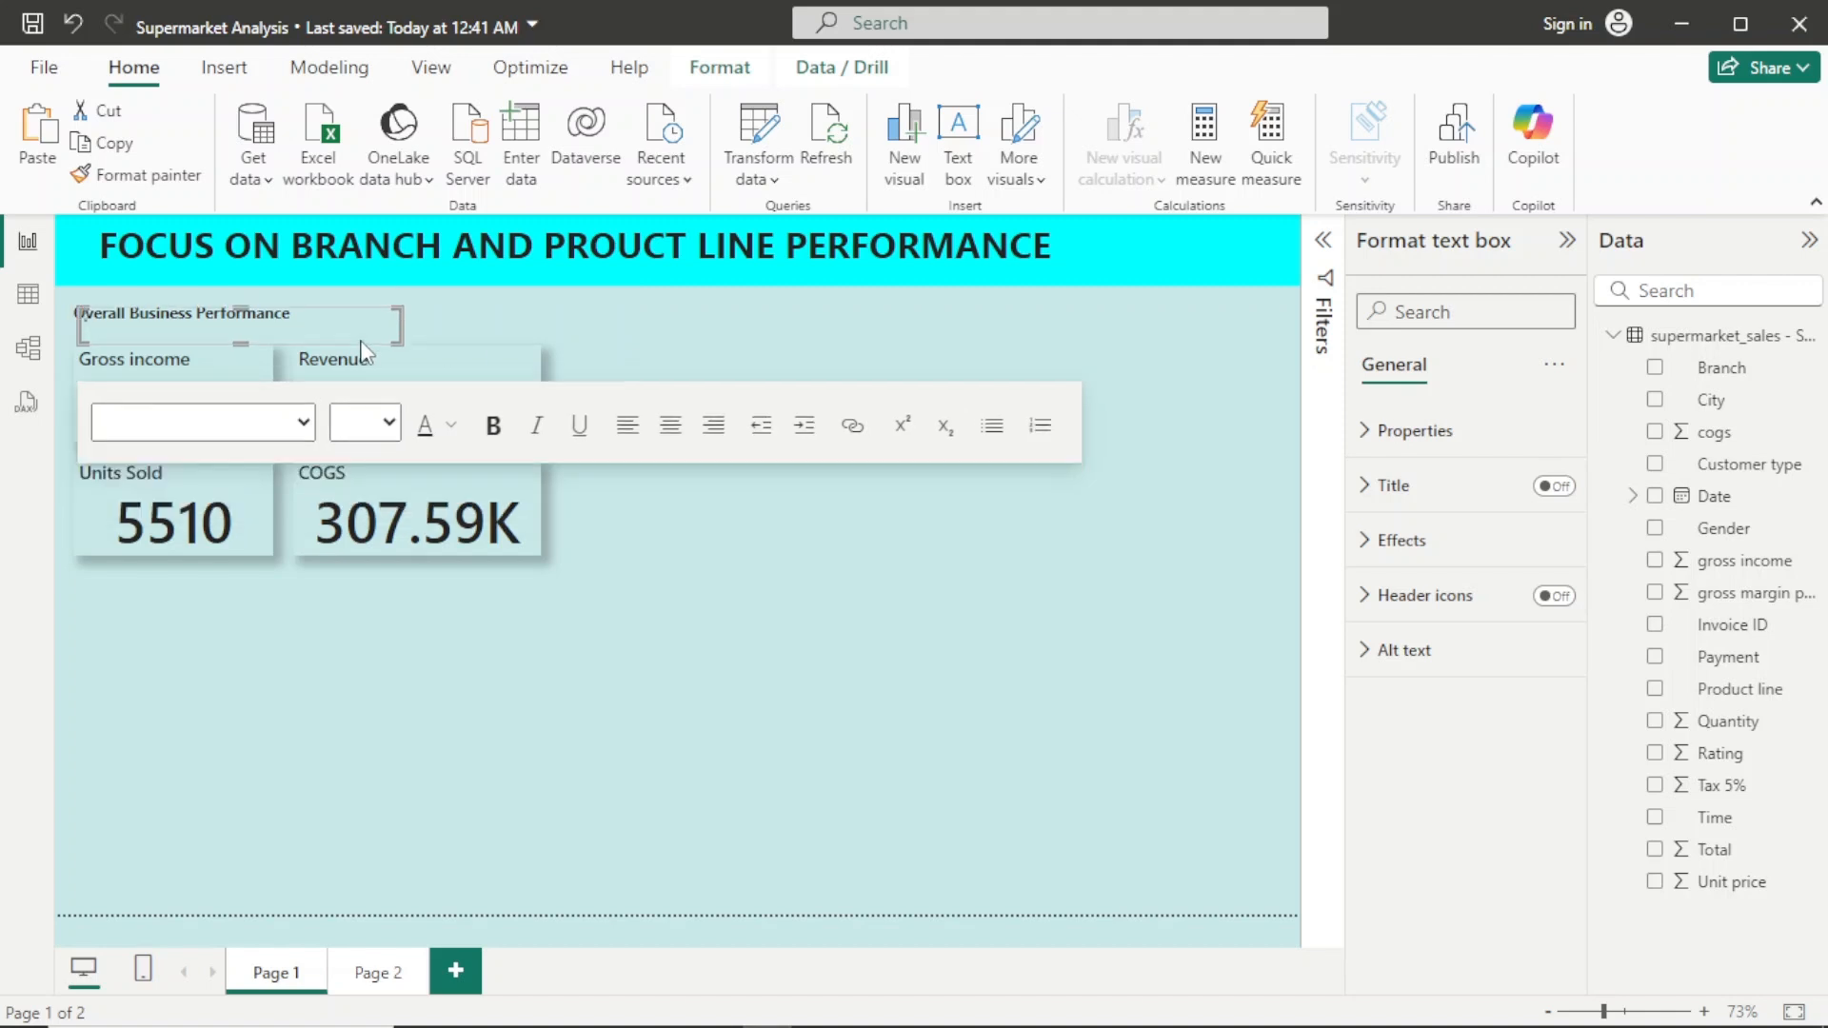
{"action": "left_click_drag", "start_coordinate": [385, 303], "coordinate": [735, 322]}
{"action": "left_click", "coordinate": [1022, 314]}
{"action": "type", "text": "Reven"}
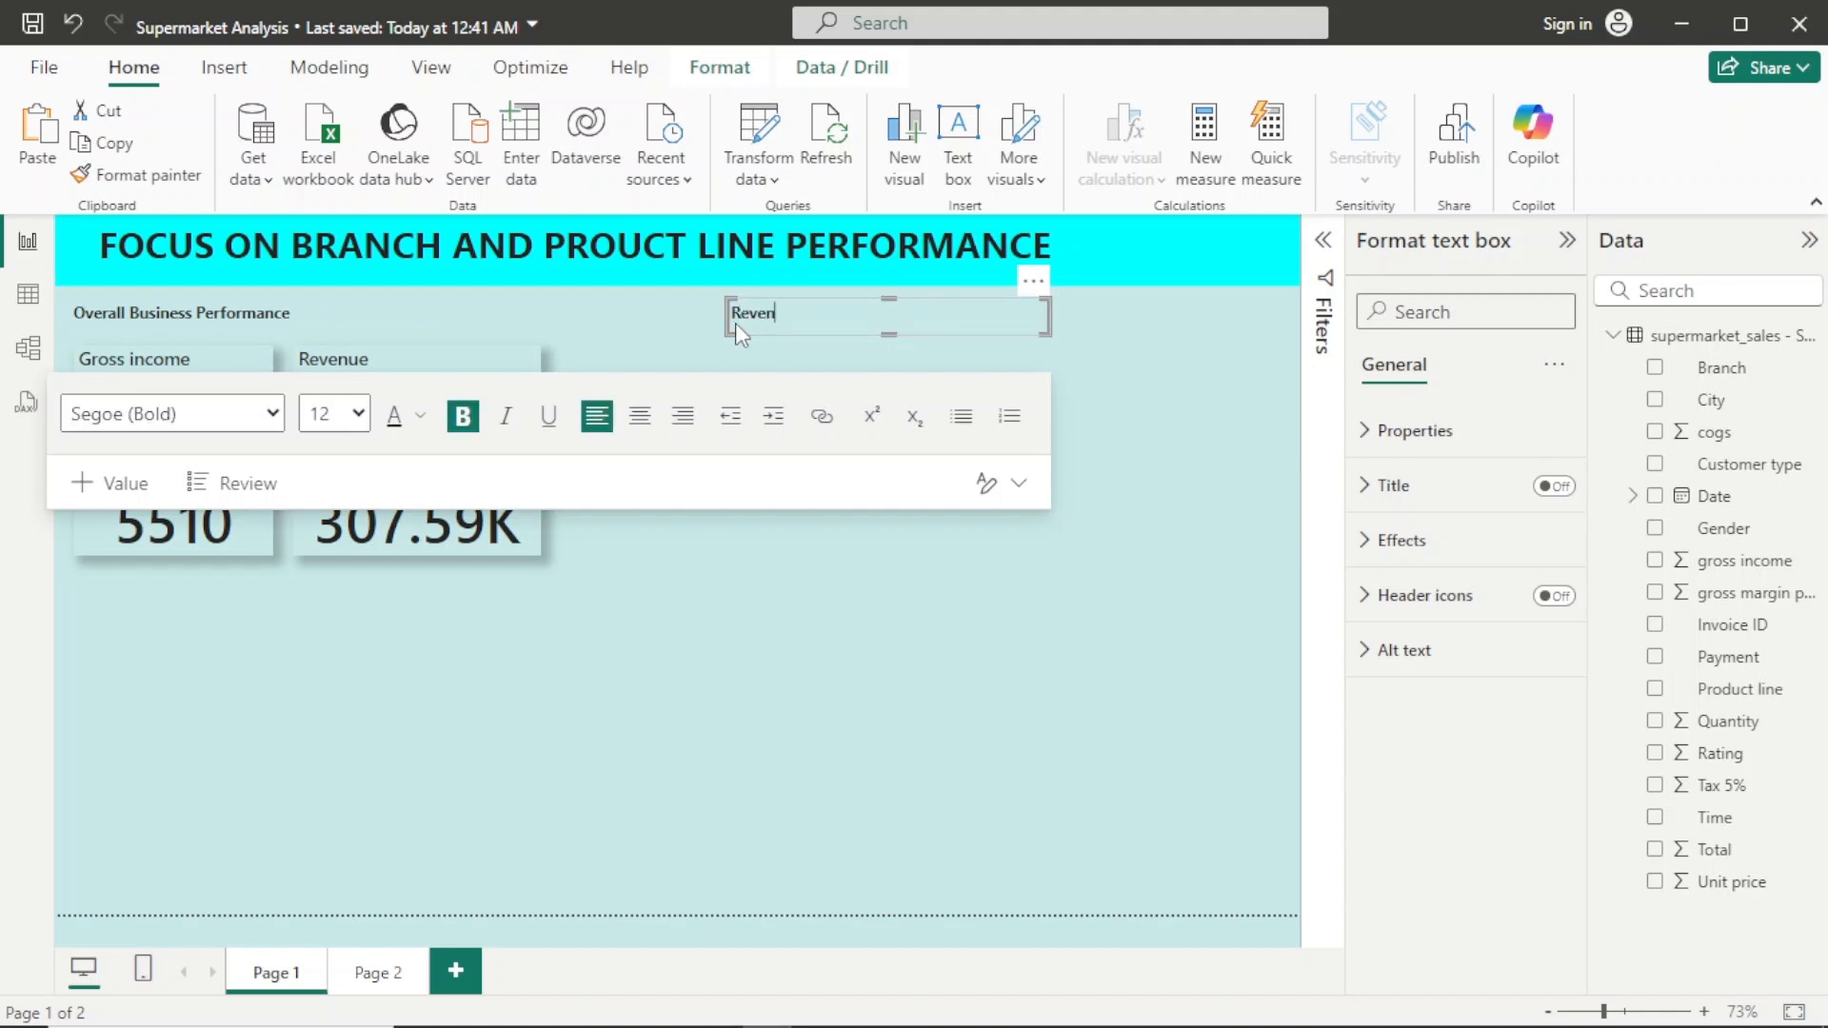
{"action": "type", "text": "ue Analysis"}
{"action": "left_click", "coordinate": [1174, 473]}
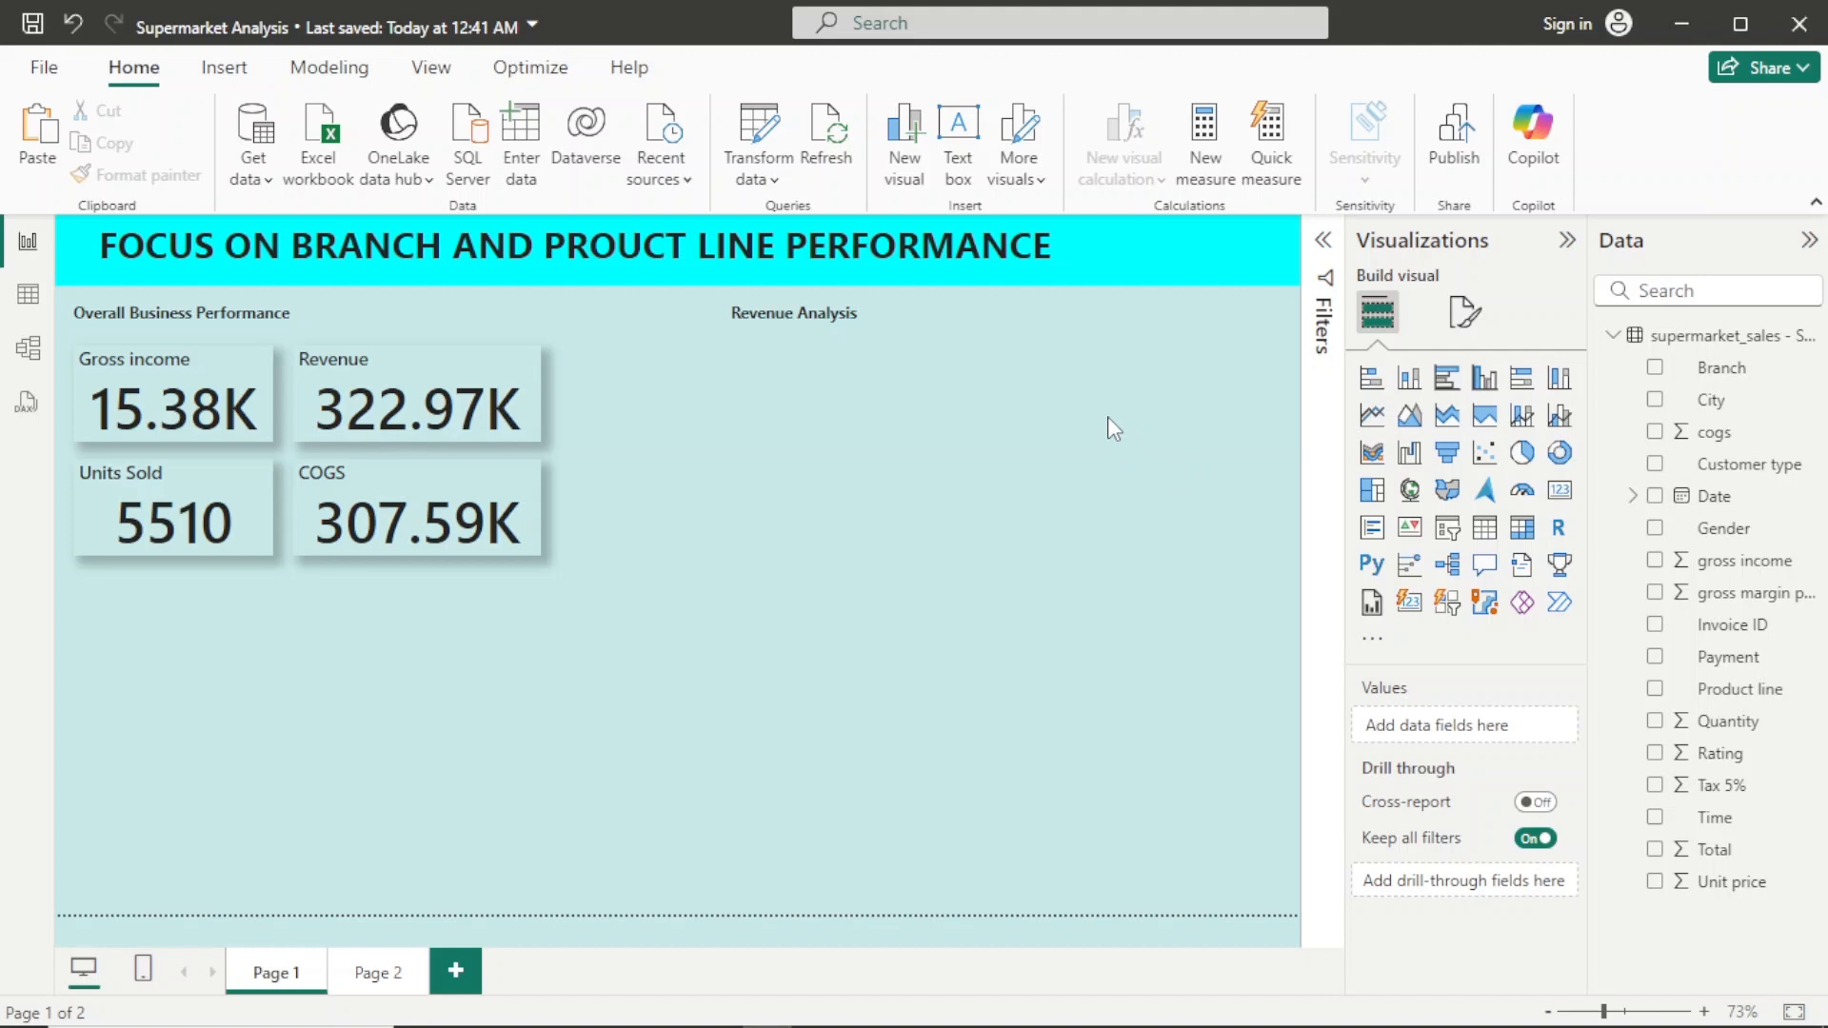
Step: Add a table visual beneath the "Revenue Analysis" heading, narrowed to leave a gap from the cards and extended downward past the COGS card
{"action": "left_click", "coordinate": [1485, 529]}
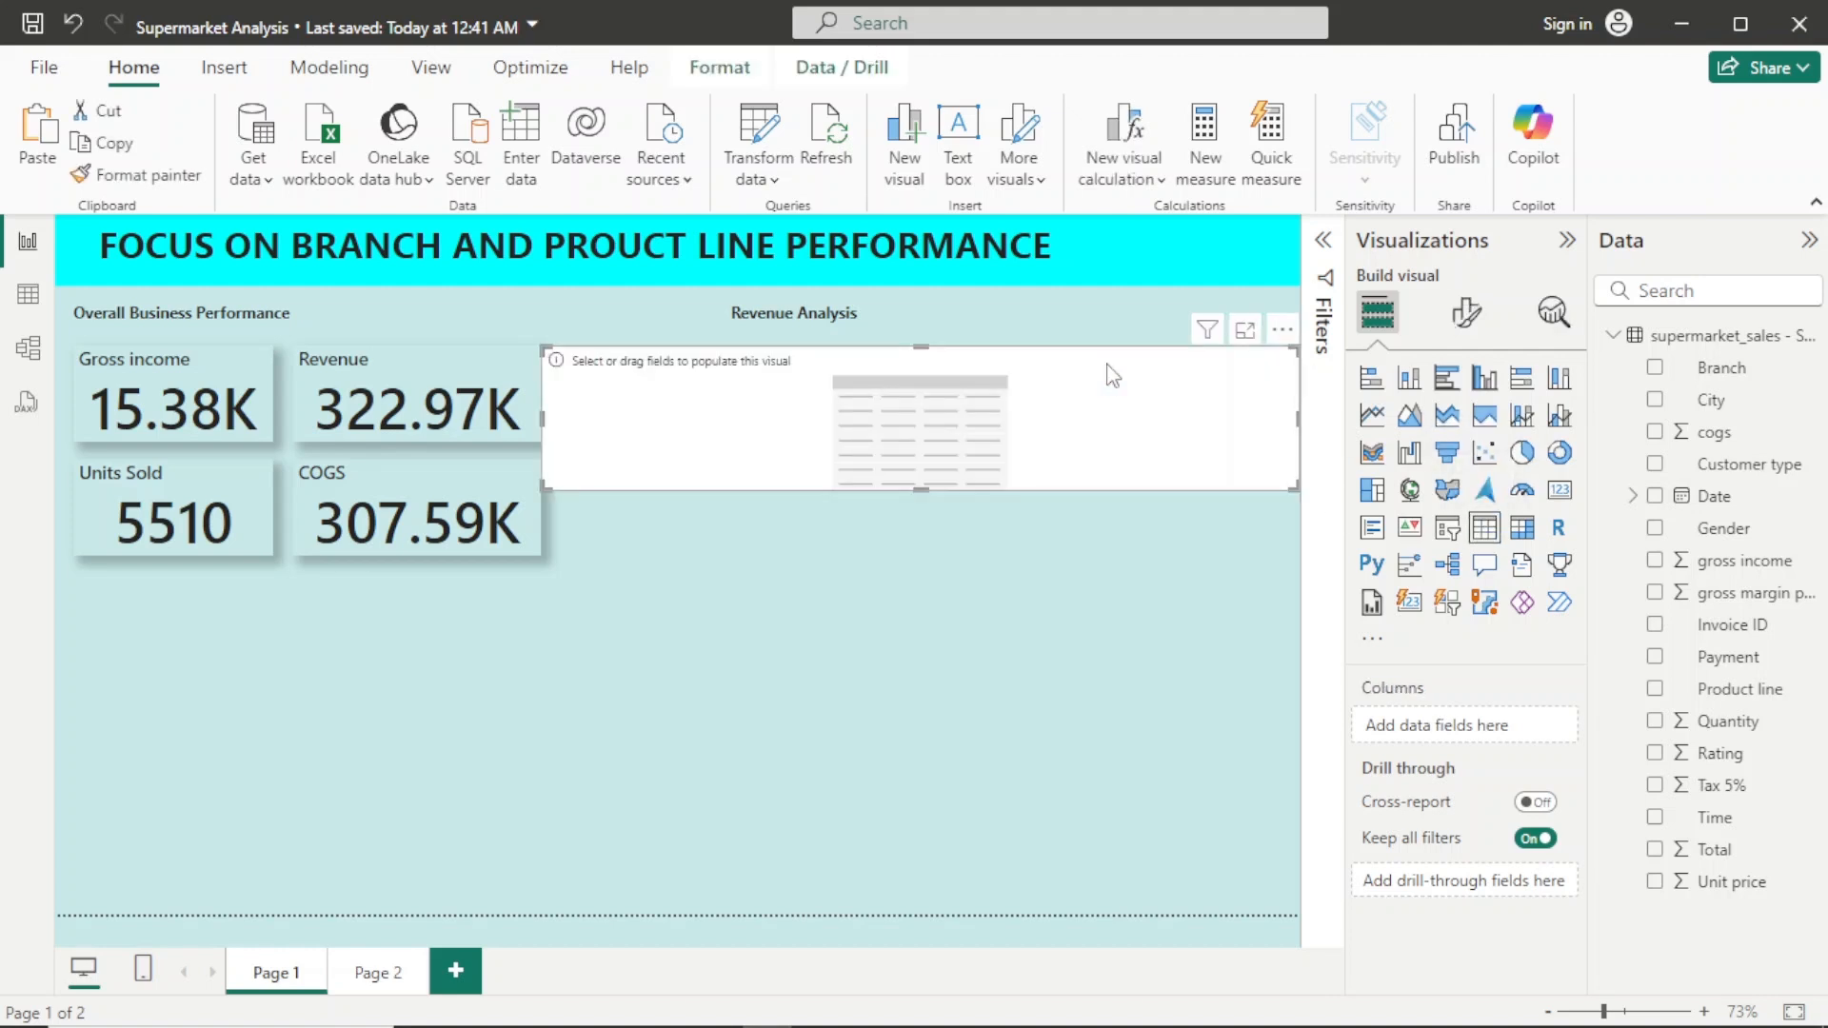
{"action": "left_click_drag", "start_coordinate": [545, 452], "coordinate": [679, 417]}
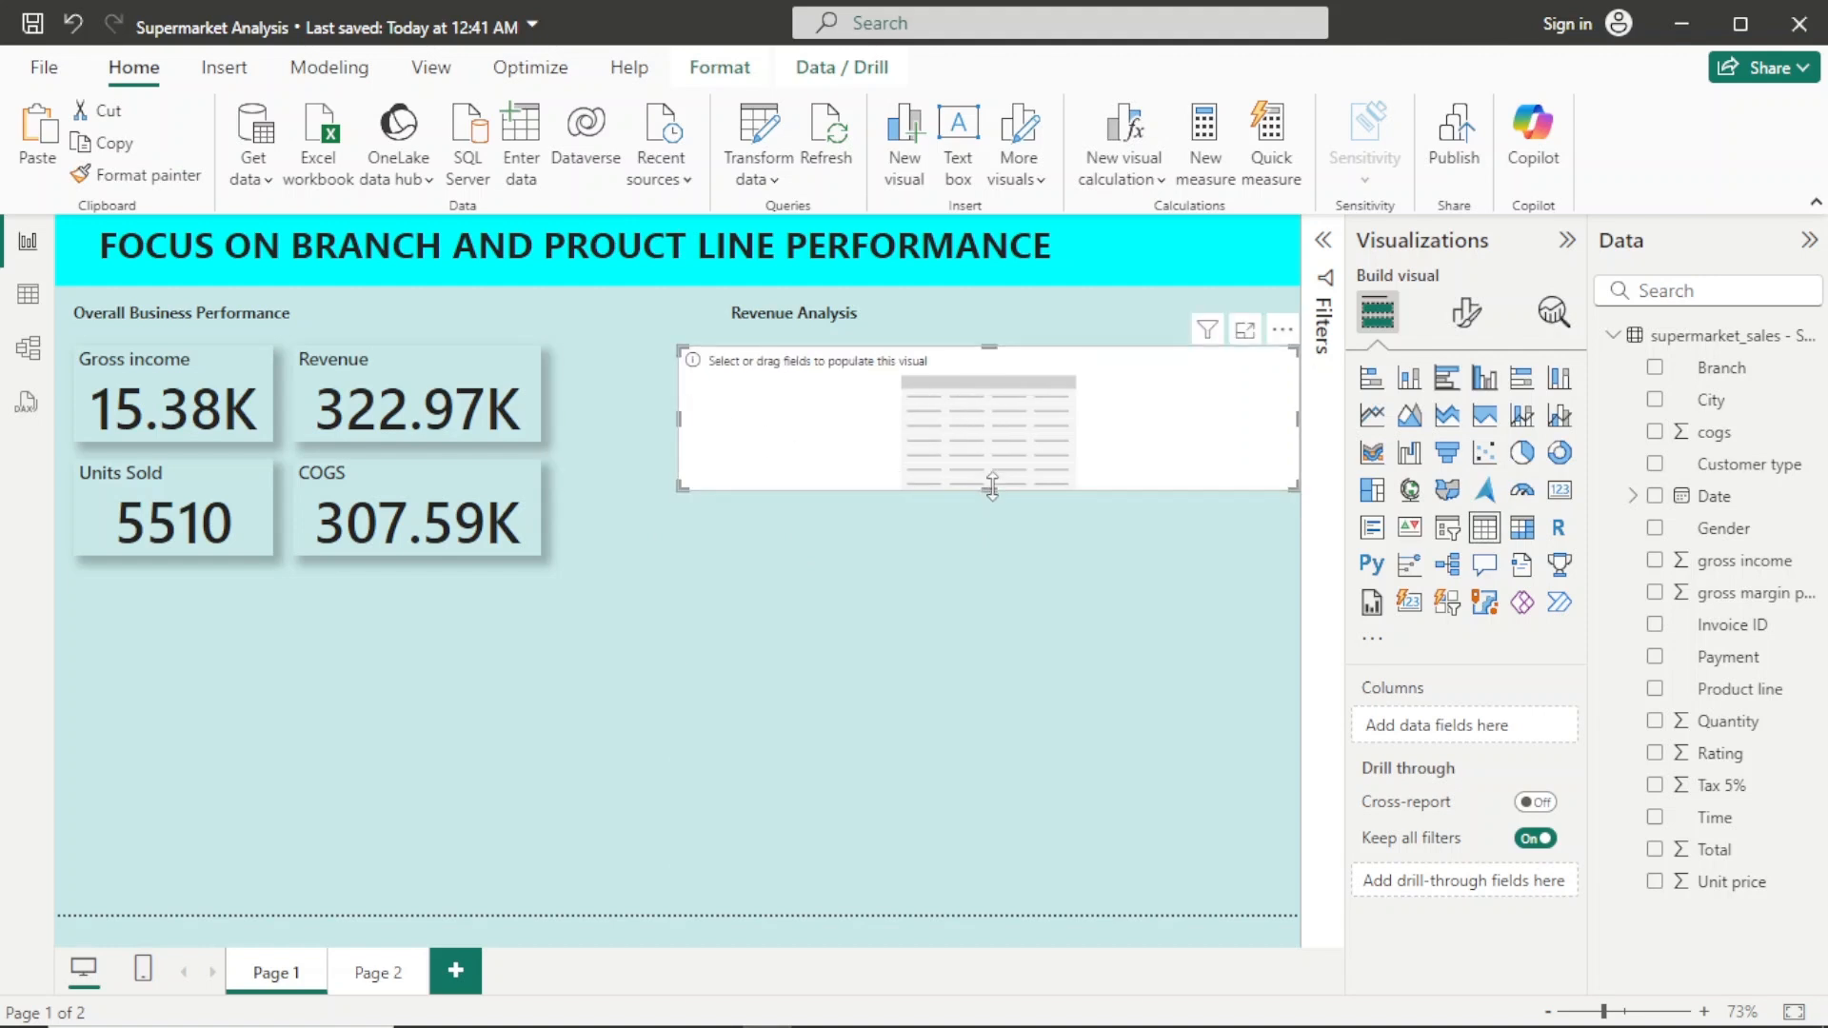
{"action": "left_click_drag", "start_coordinate": [991, 492], "coordinate": [998, 608]}
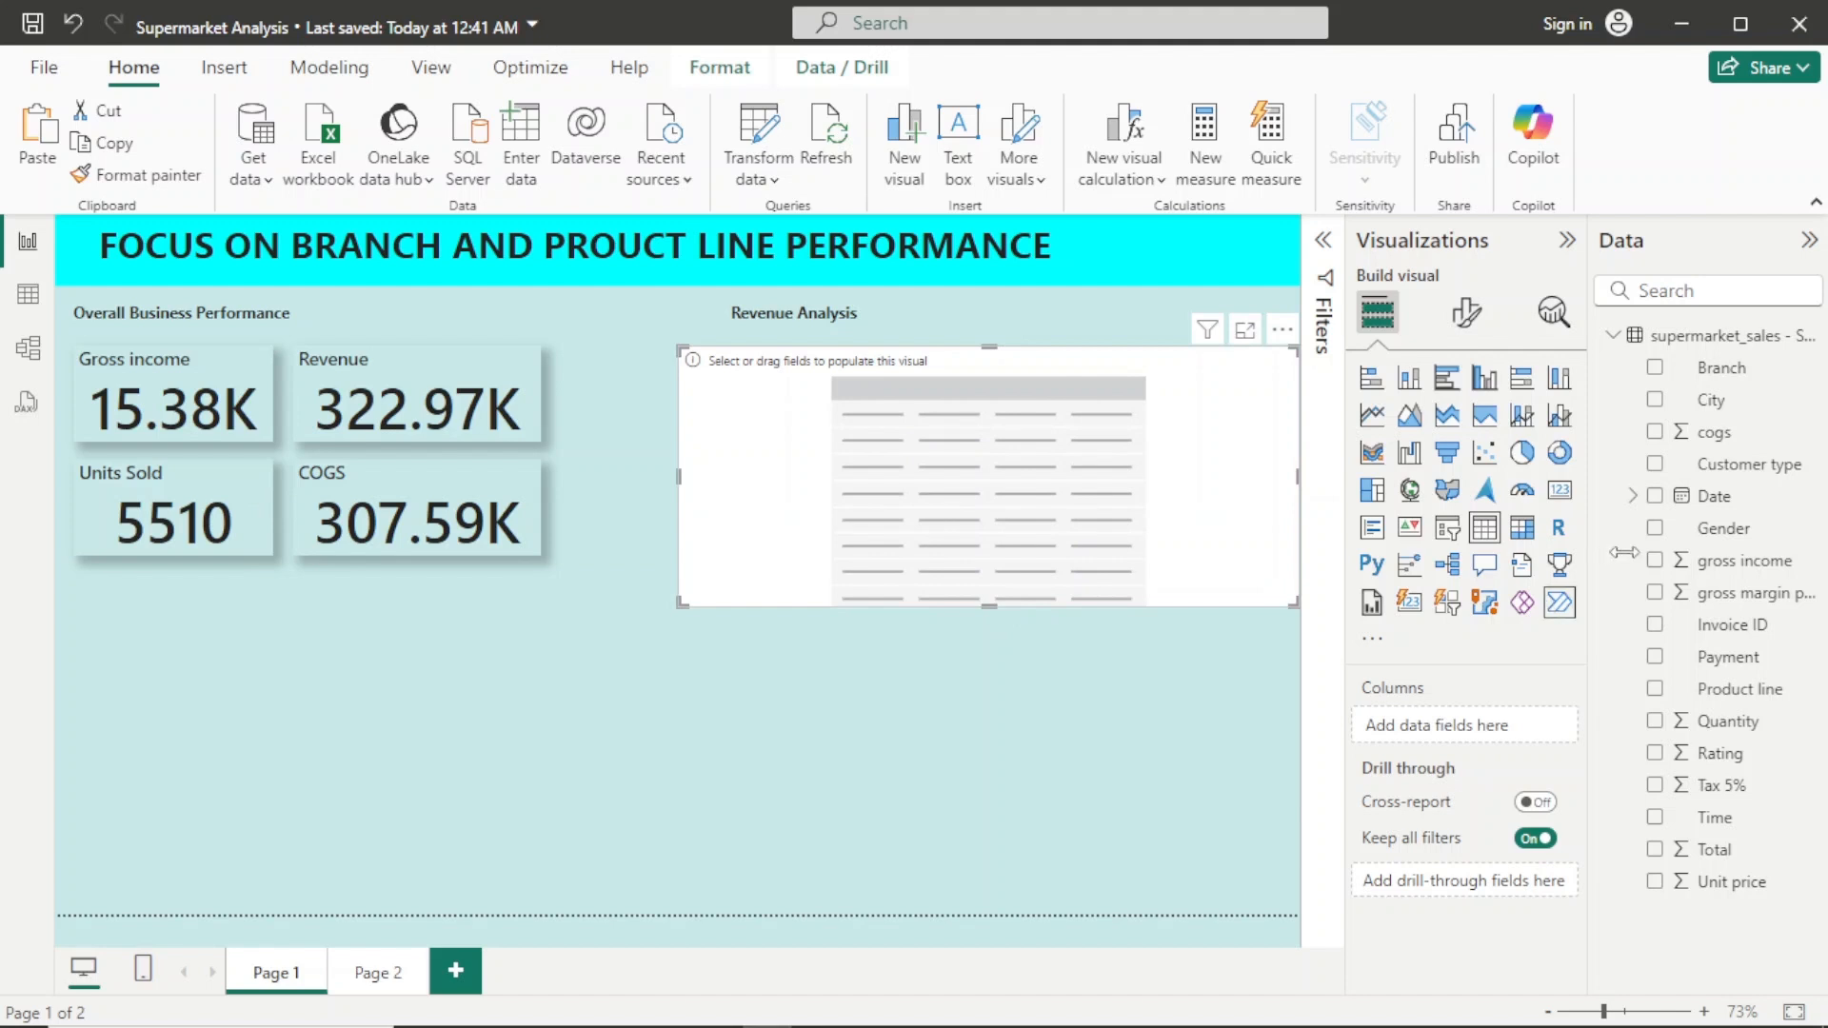
Step: Fill the table with the Date field reduced to its Month level and the sum of Total
{"action": "left_click_drag", "start_coordinate": [1711, 509], "coordinate": [1471, 735]}
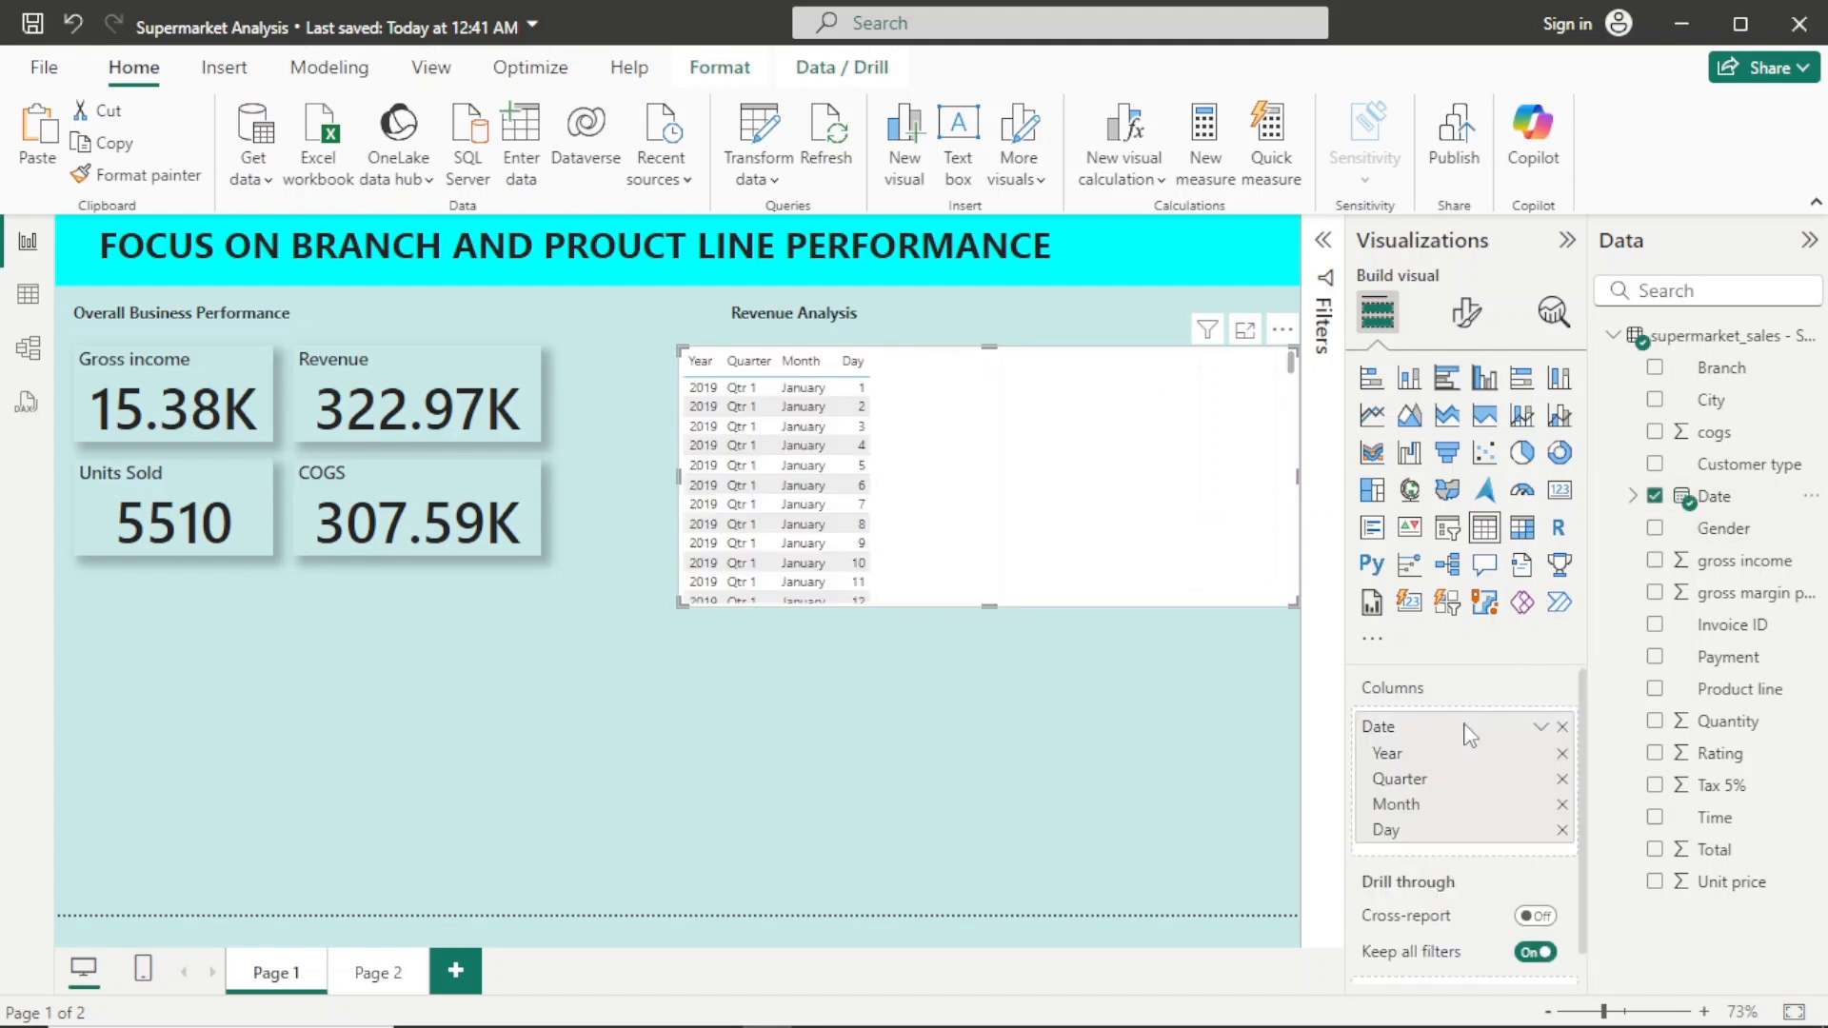
{"action": "left_click", "coordinate": [1563, 754]}
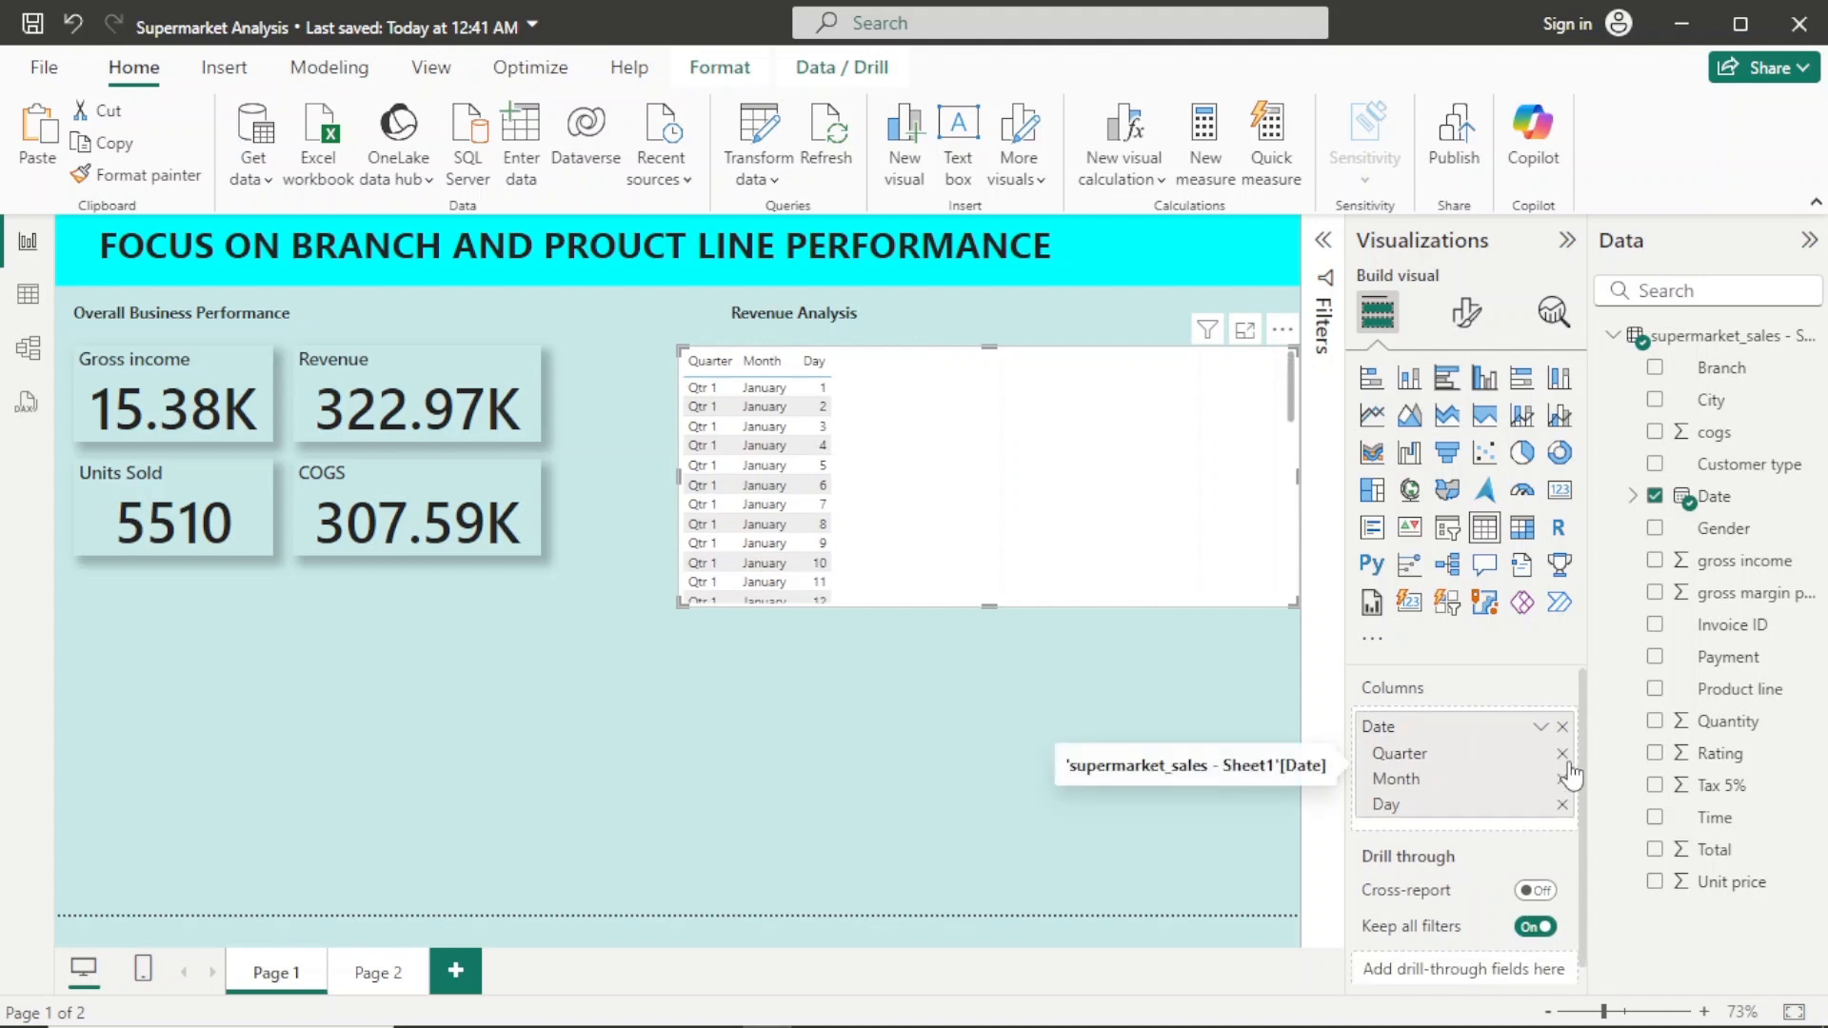
{"action": "left_click", "coordinate": [1562, 754]}
{"action": "left_click", "coordinate": [1563, 780]}
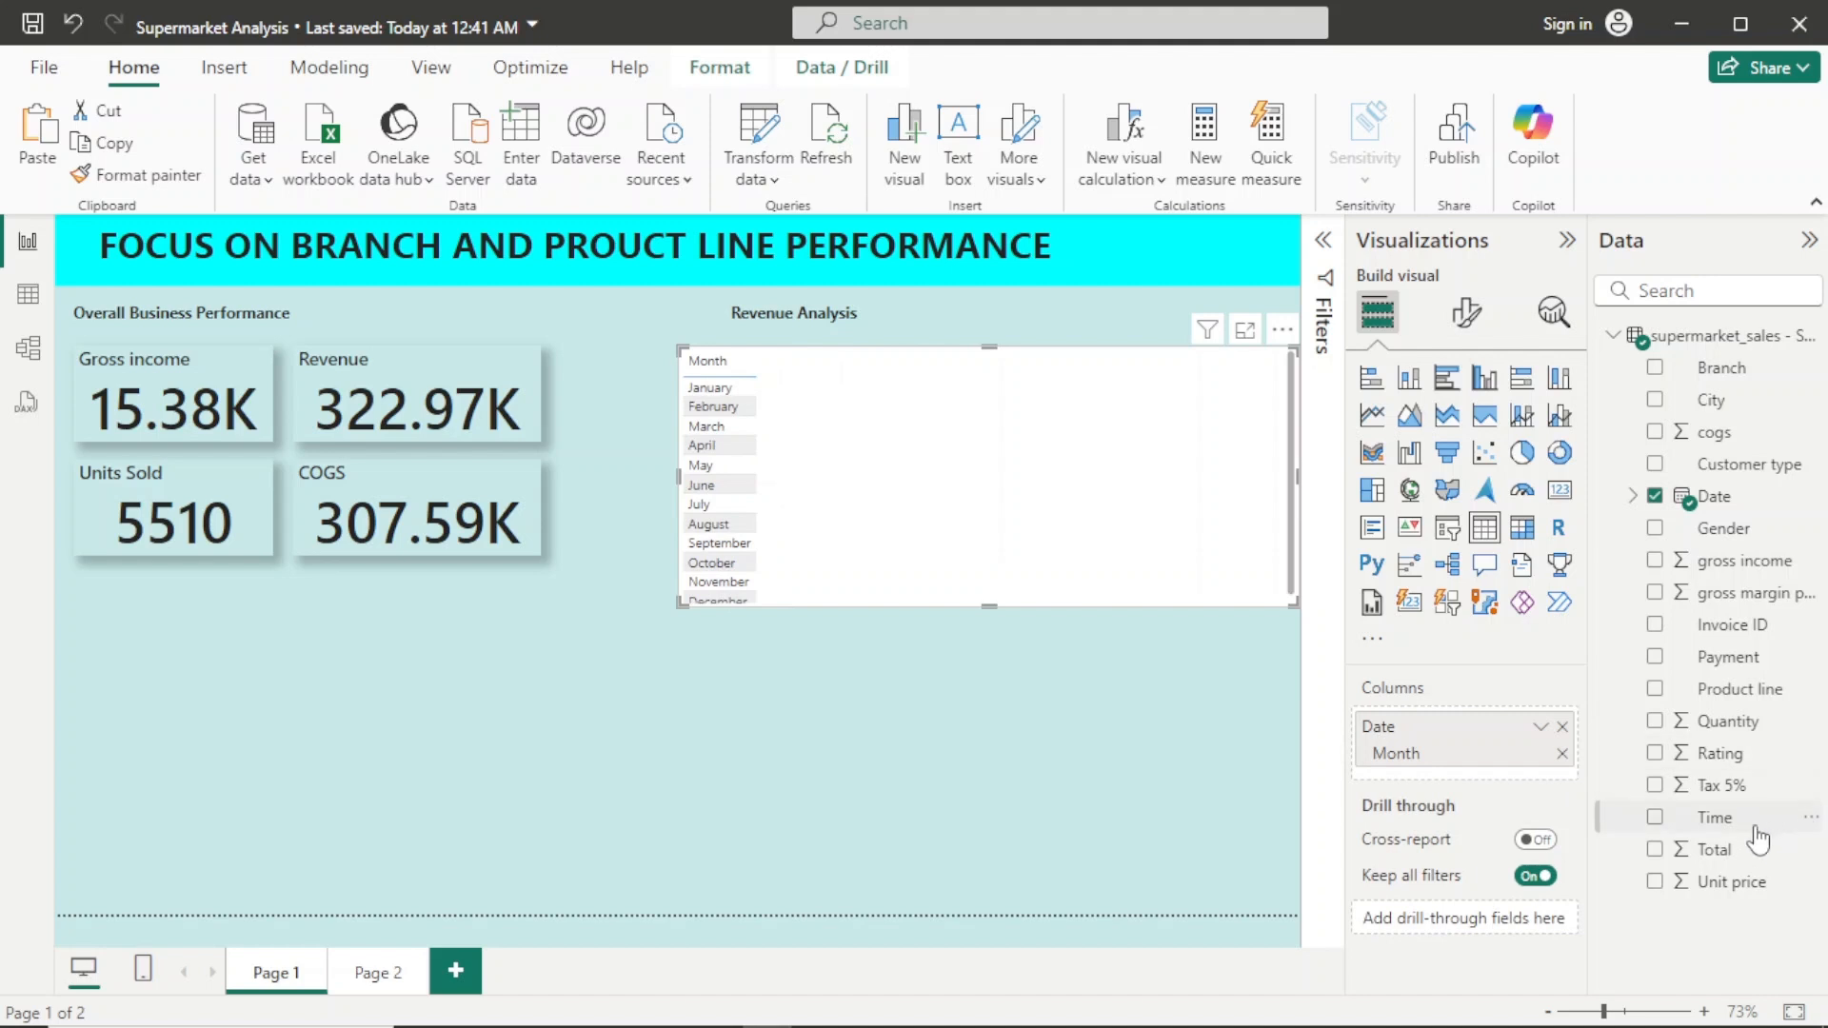
{"action": "left_click_drag", "start_coordinate": [1675, 895], "coordinate": [1512, 793]}
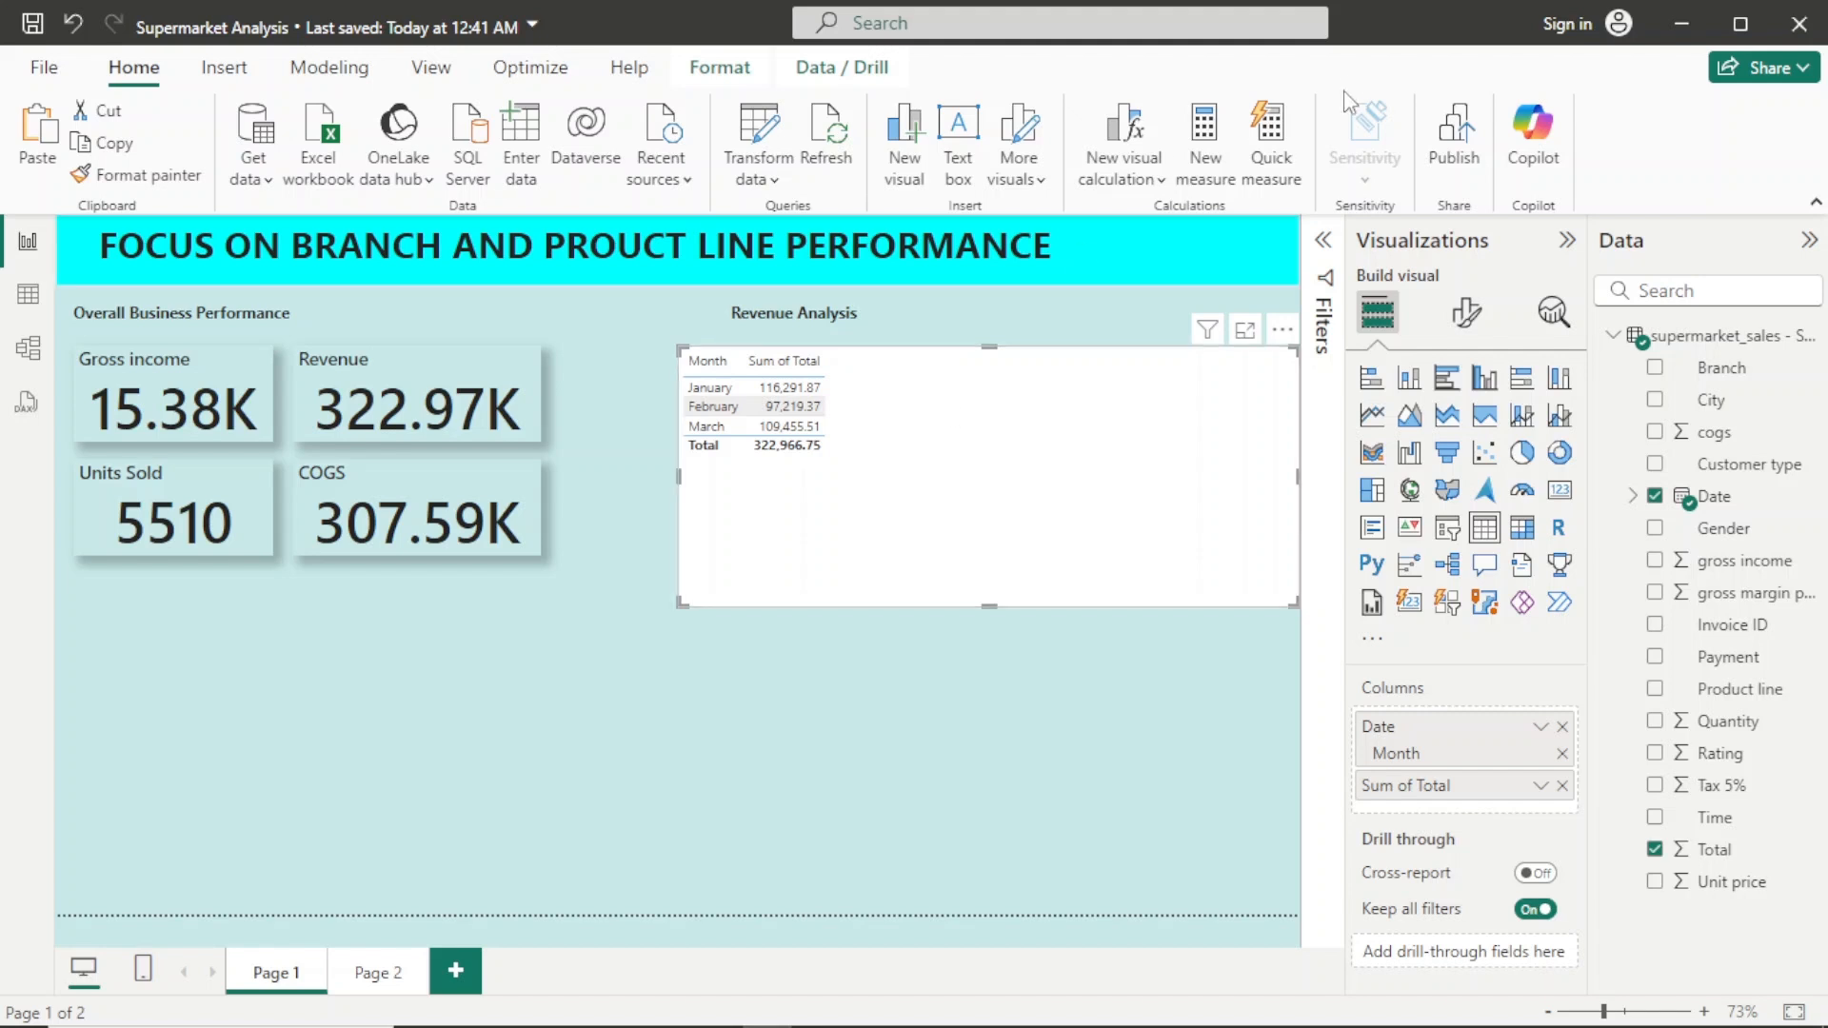
Step: Create the measure Total Revenue = SUM('supermarket_sales - Sheet1'[Total]) in the supermarket_sales table
{"action": "left_click", "coordinate": [1207, 150]}
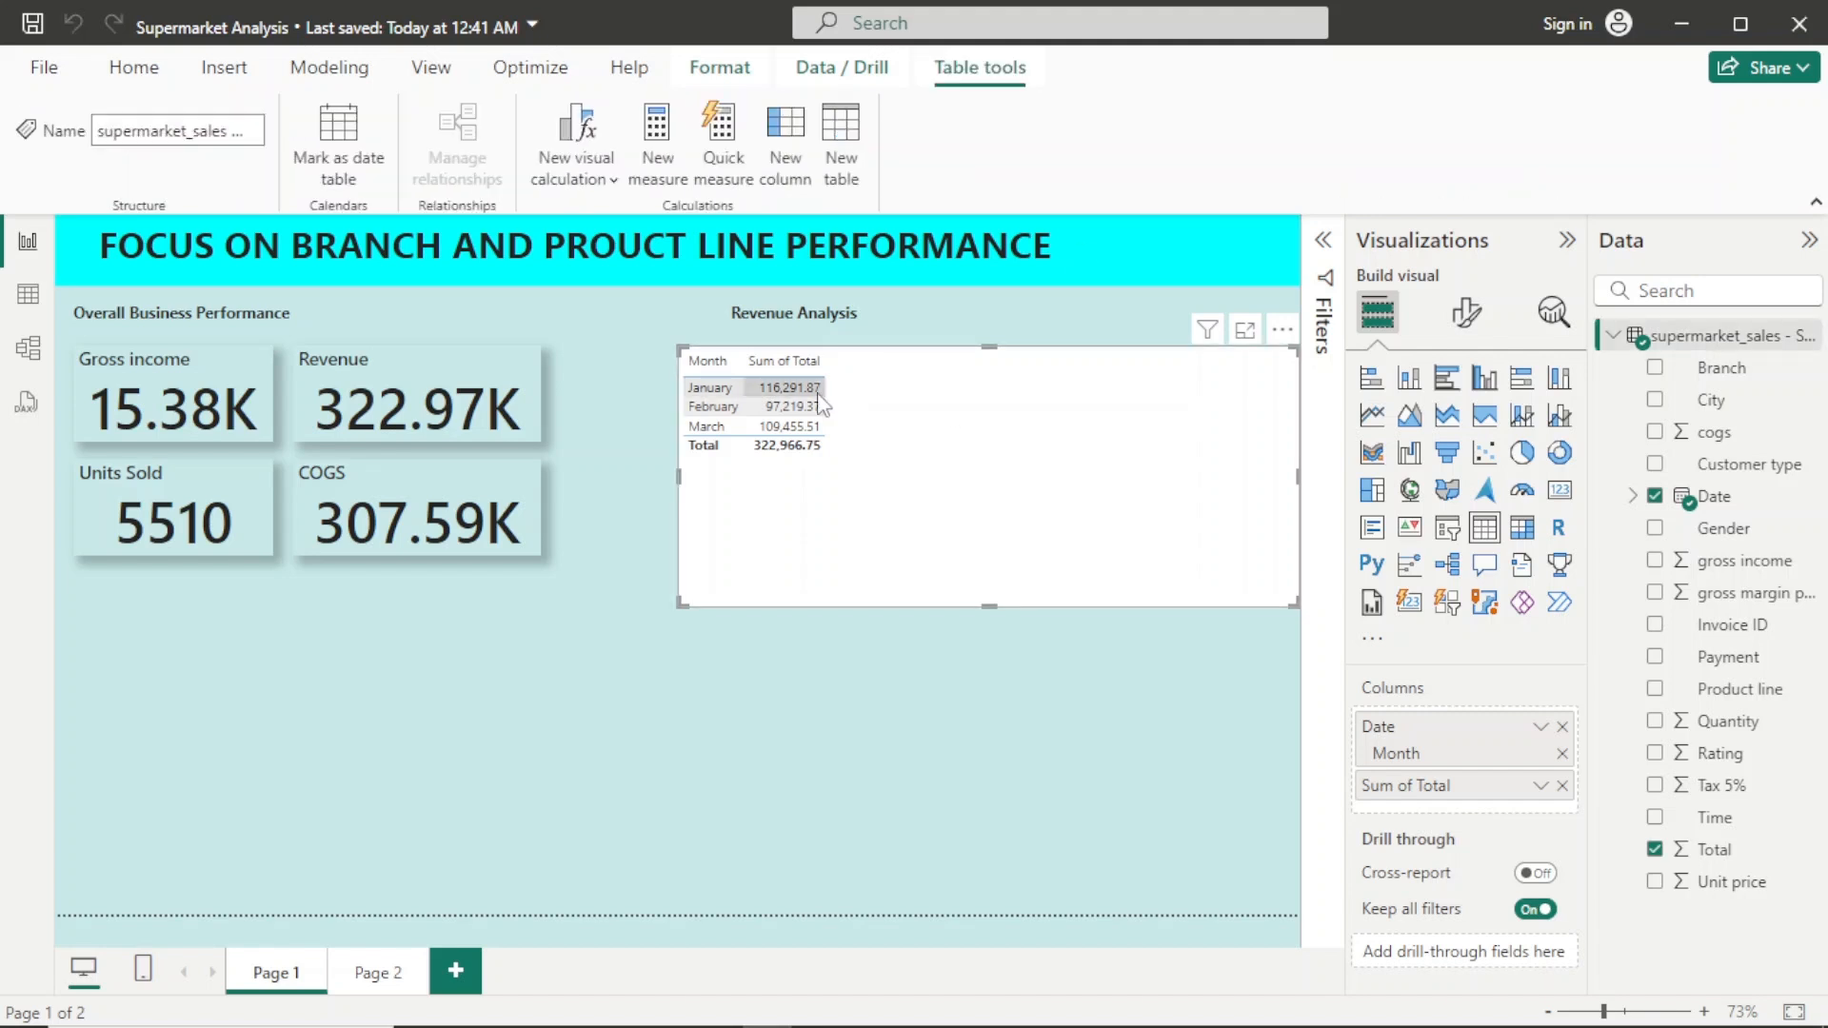
{"action": "left_click", "coordinate": [657, 133]}
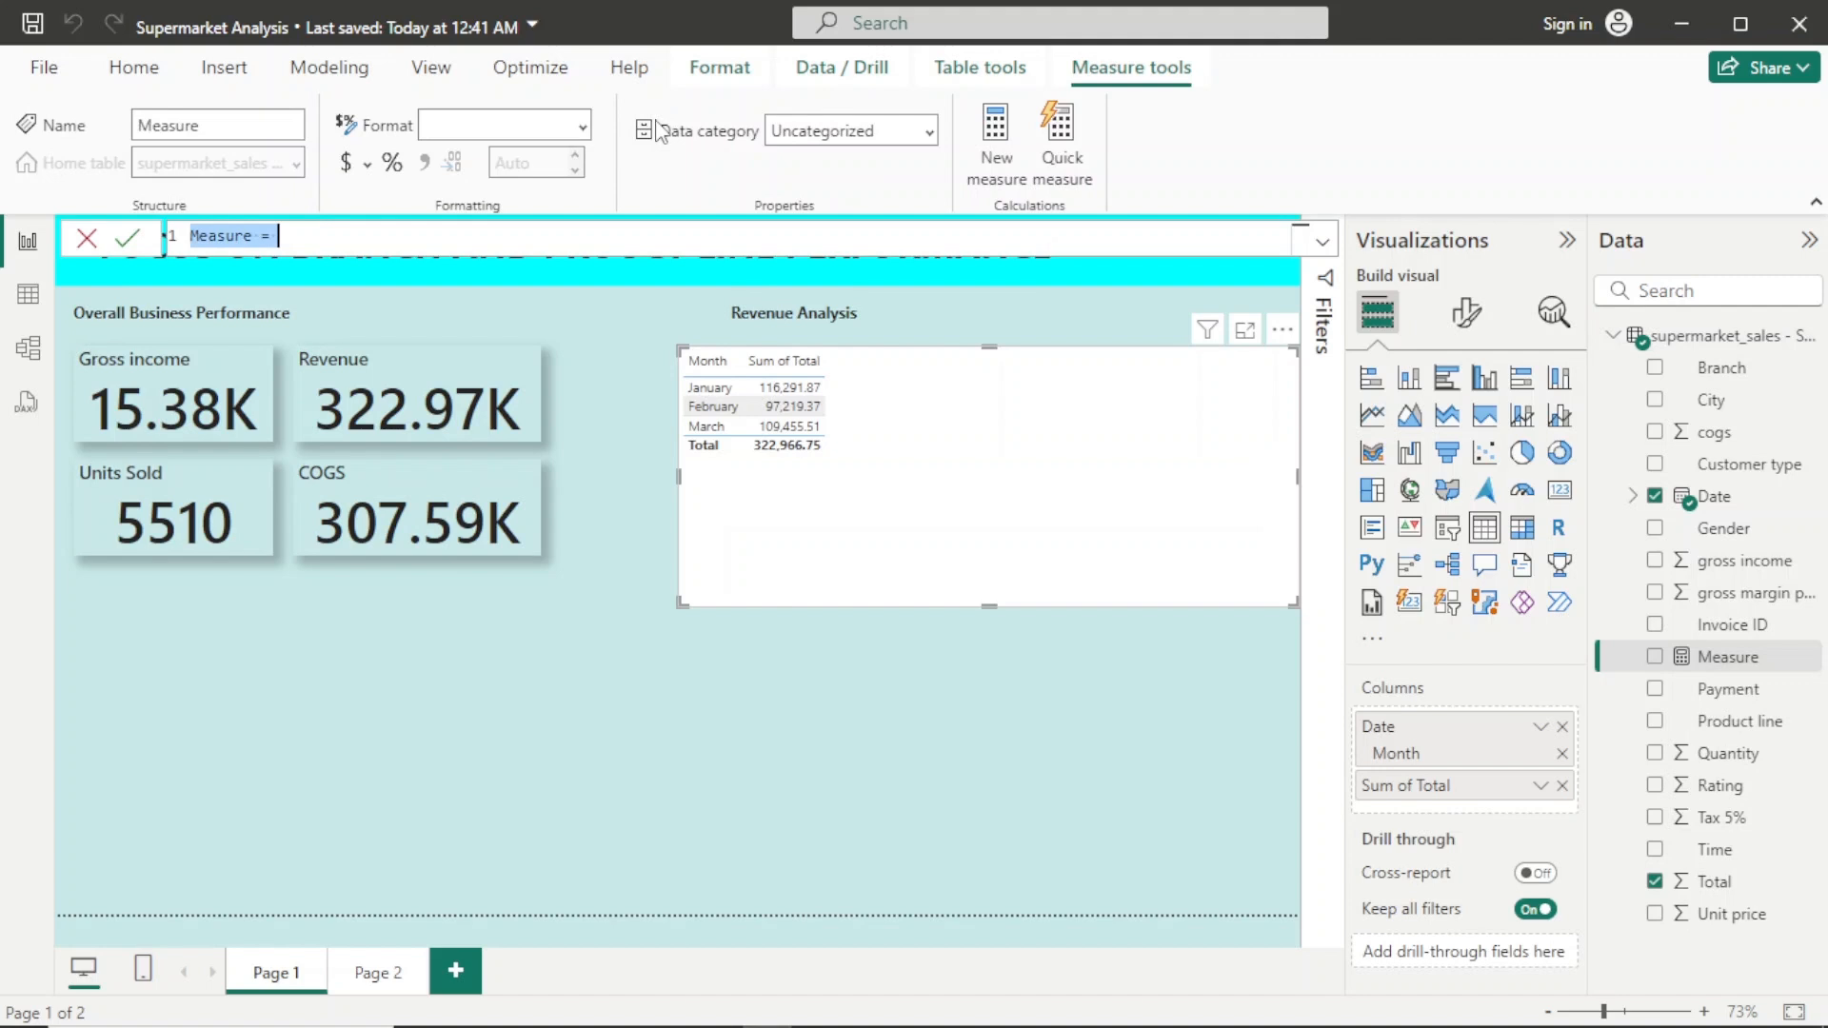
{"action": "type", "text": "T"}
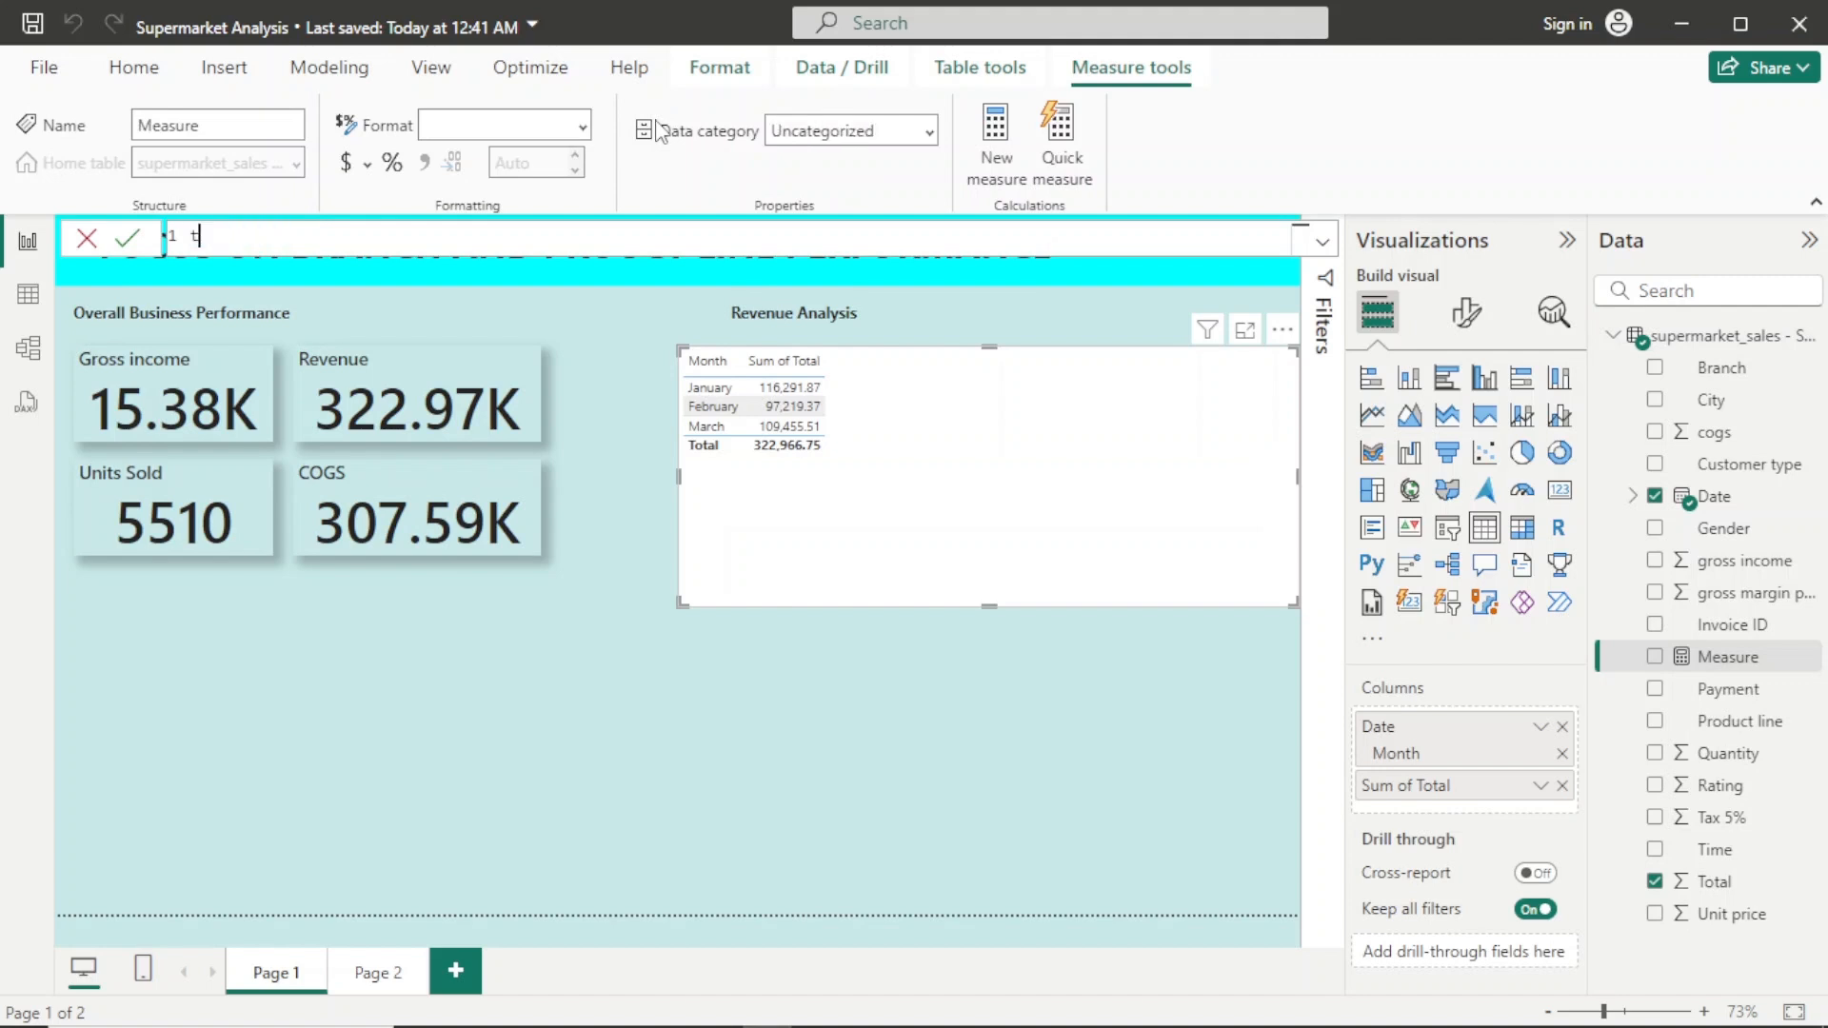
{"action": "type", "text": "otal Revenue = sum"}
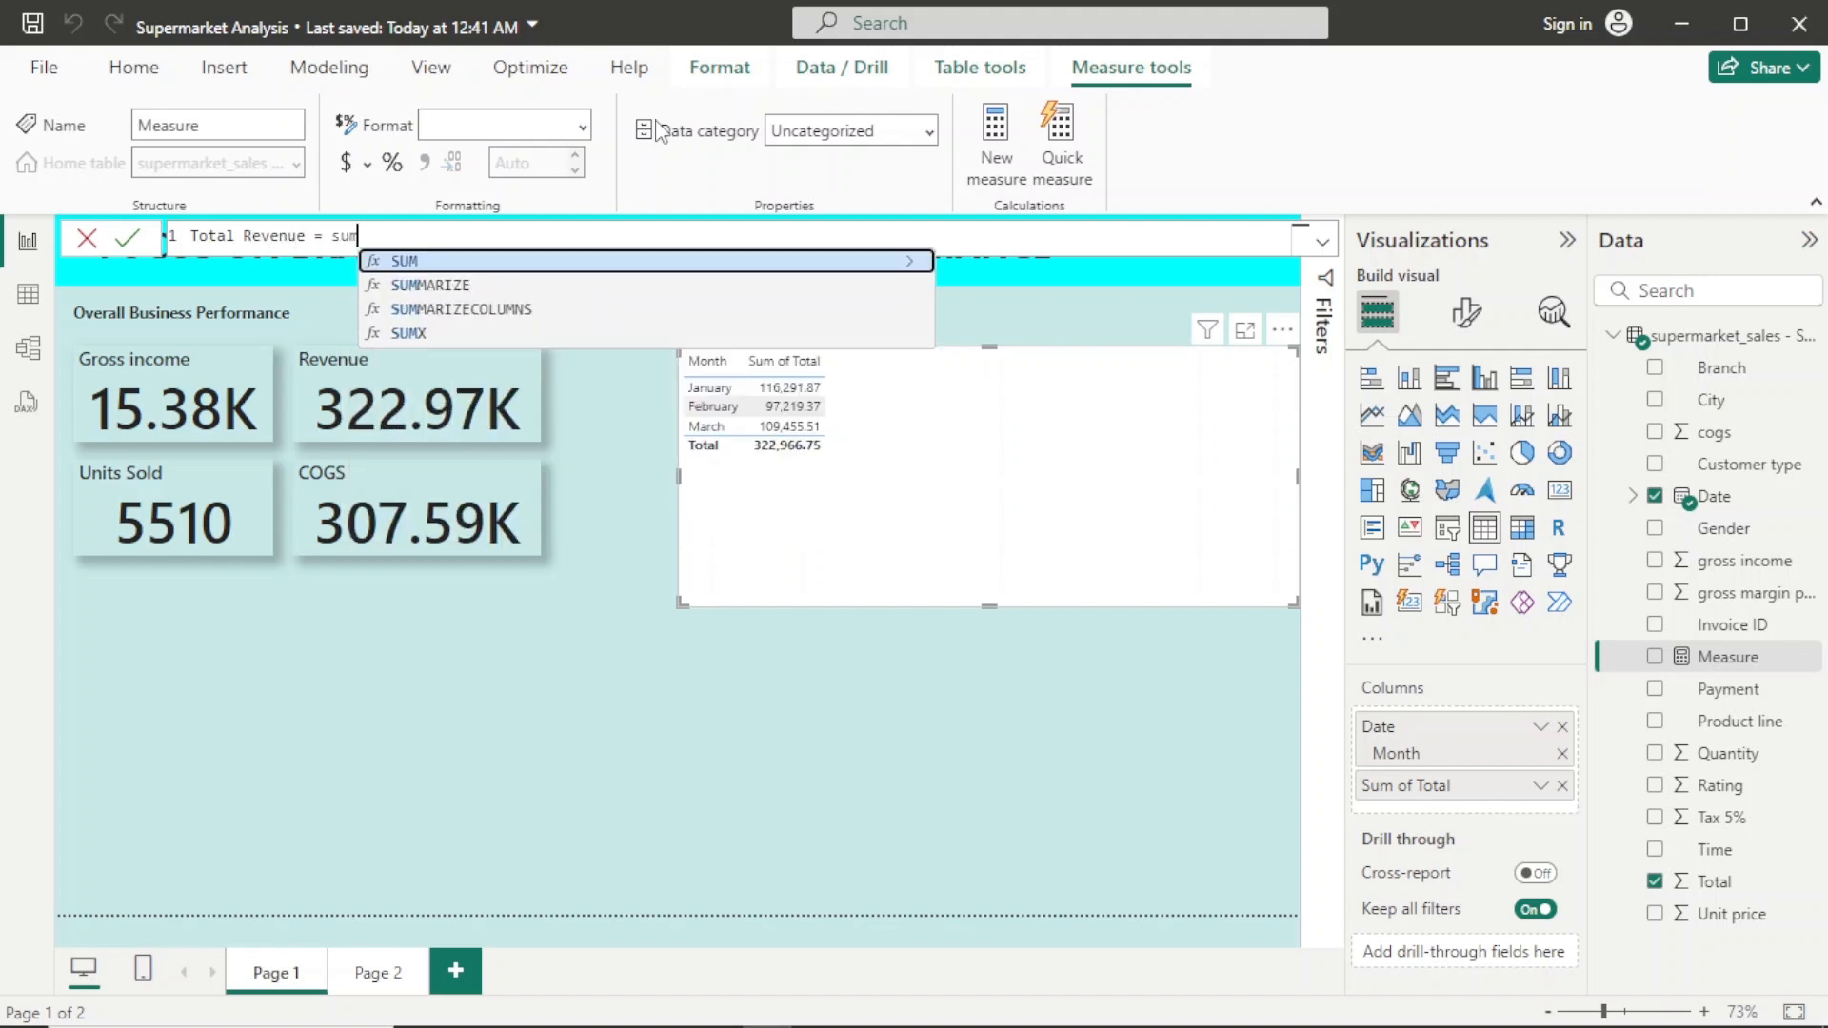
{"action": "left_click", "coordinate": [530, 276]}
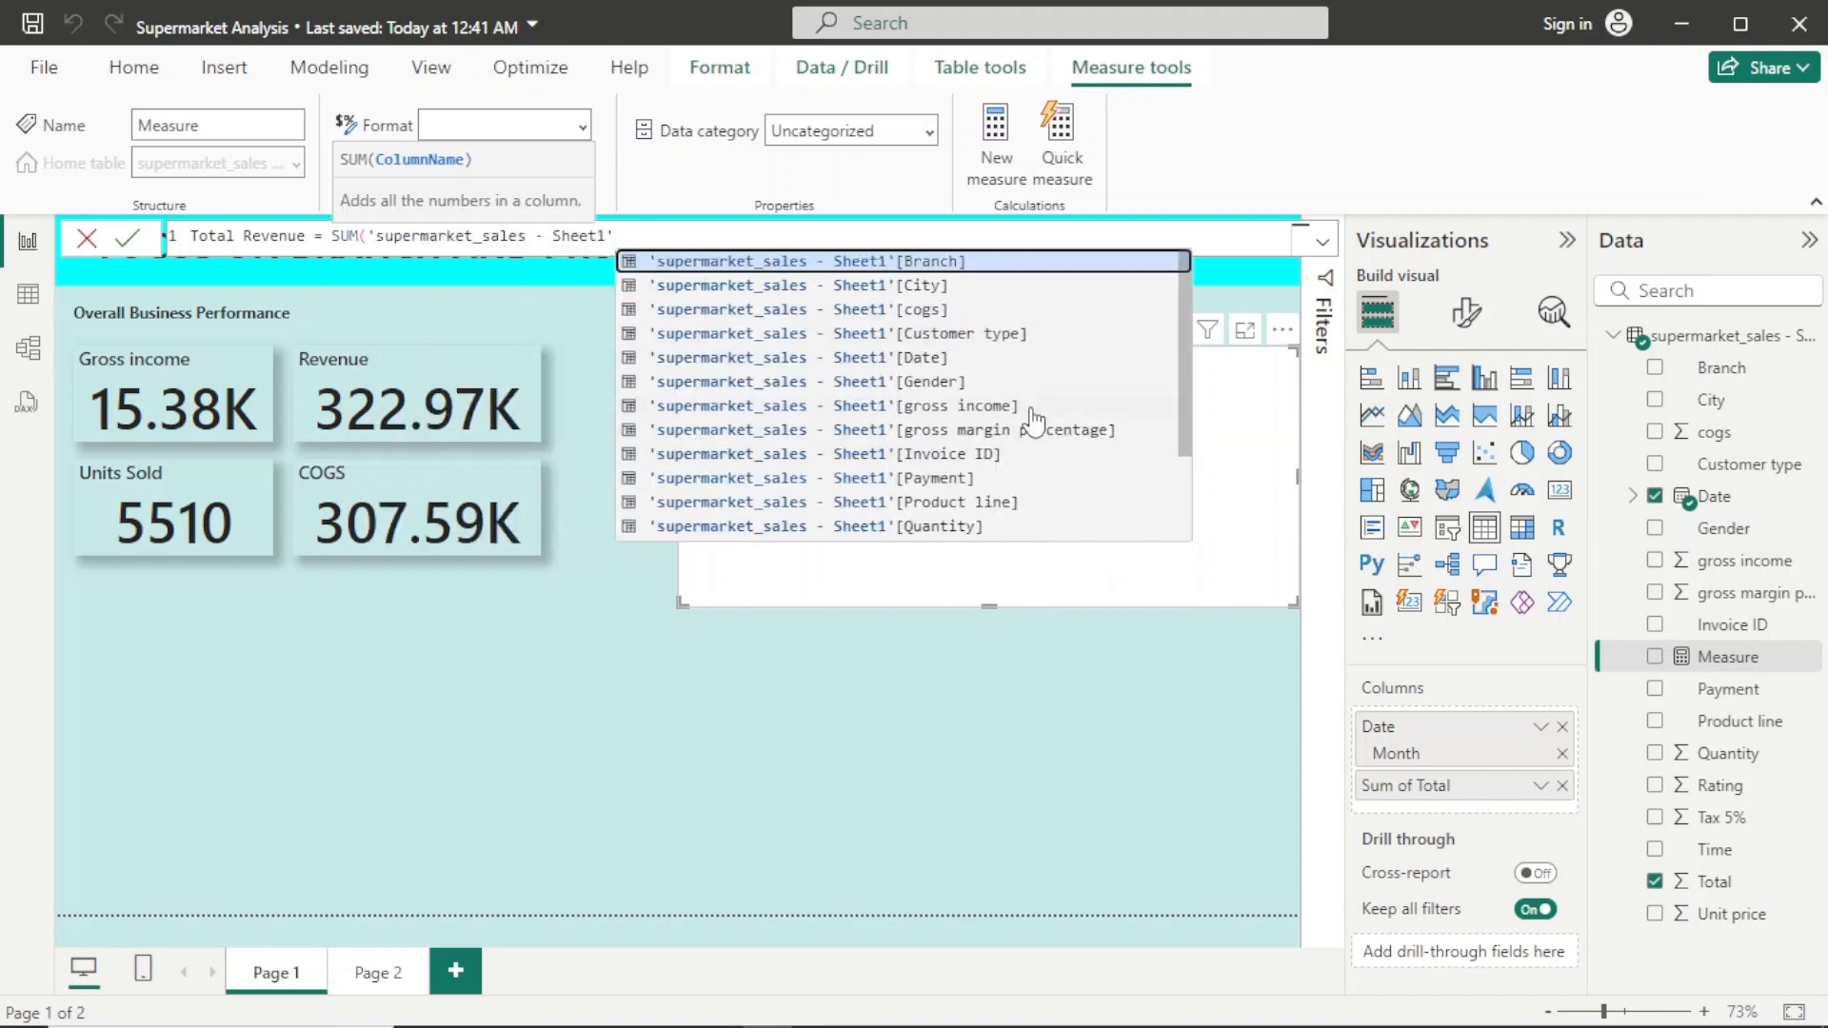
{"action": "left_click_drag", "start_coordinate": [1188, 335], "coordinate": [1187, 480]}
{"action": "left_click", "coordinate": [1013, 506]}
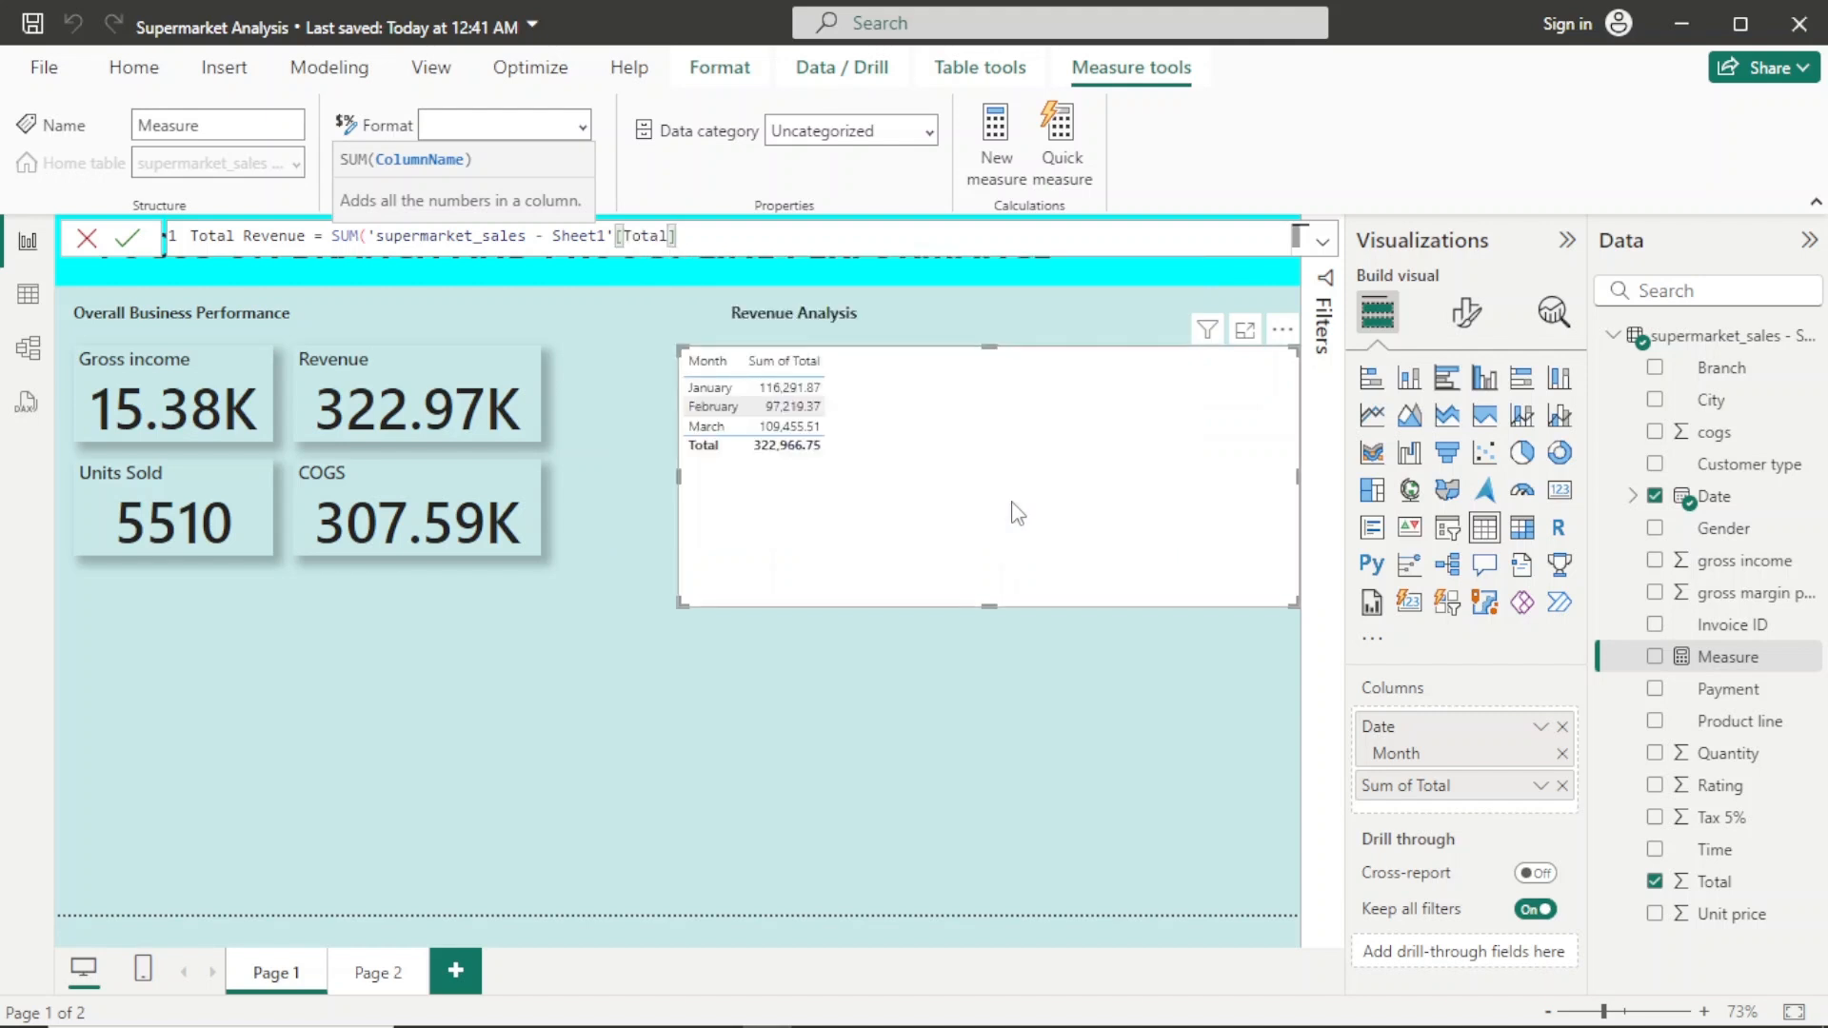
{"action": "type", "text": ")"}
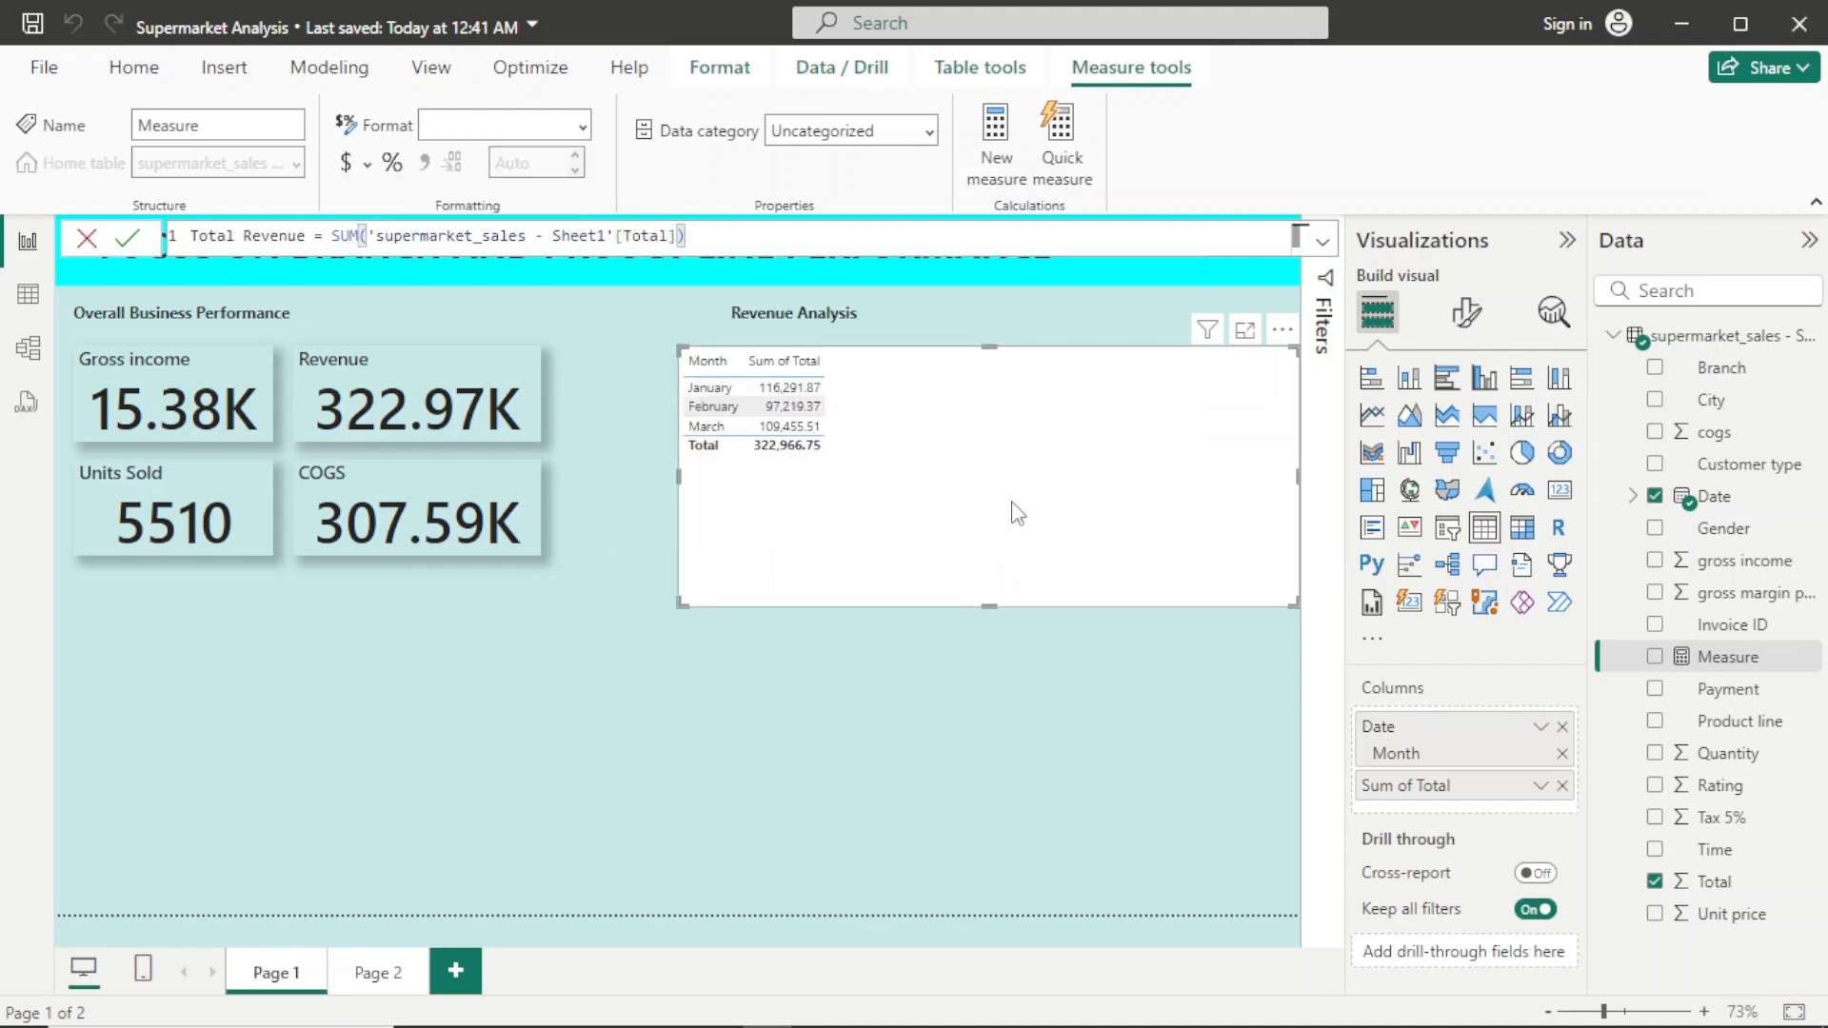
{"action": "key", "text": "Return"}
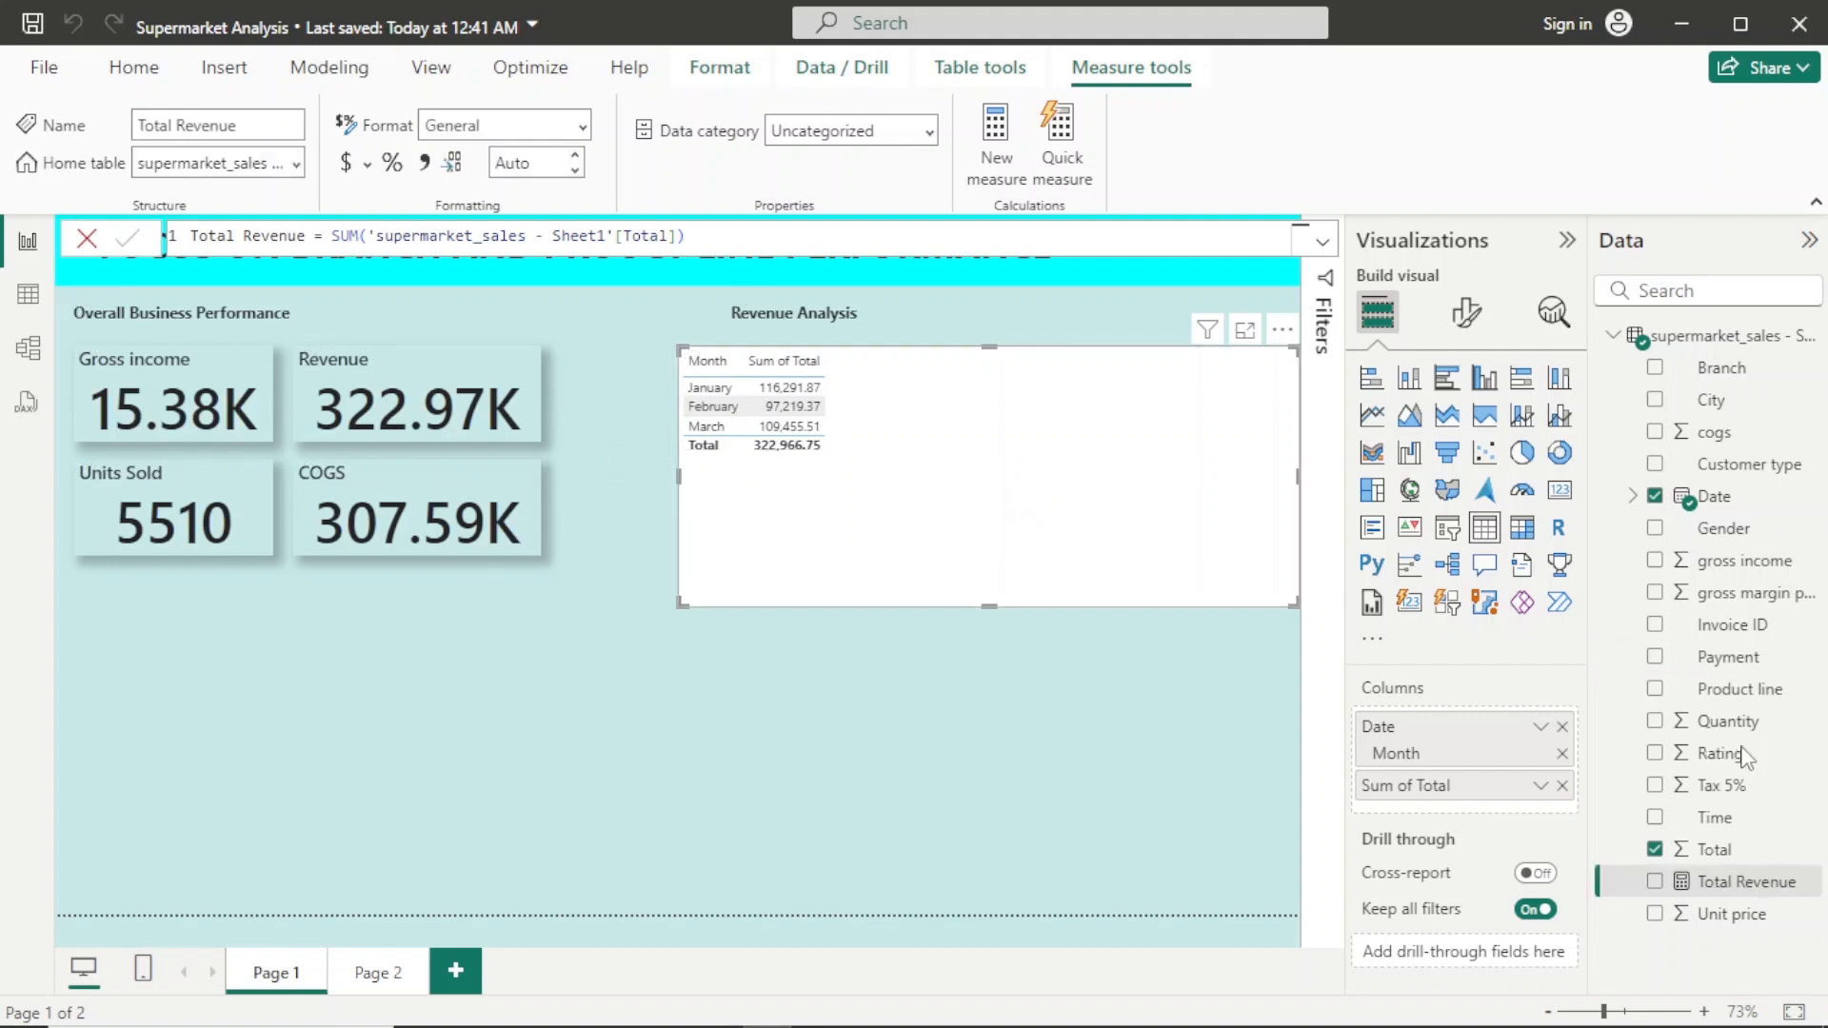
Step: Try the Total Revenue measure as an extra column beside the sum of Total in the monthly table, and remove it again
{"action": "left_click_drag", "start_coordinate": [1755, 898], "coordinate": [1512, 838]}
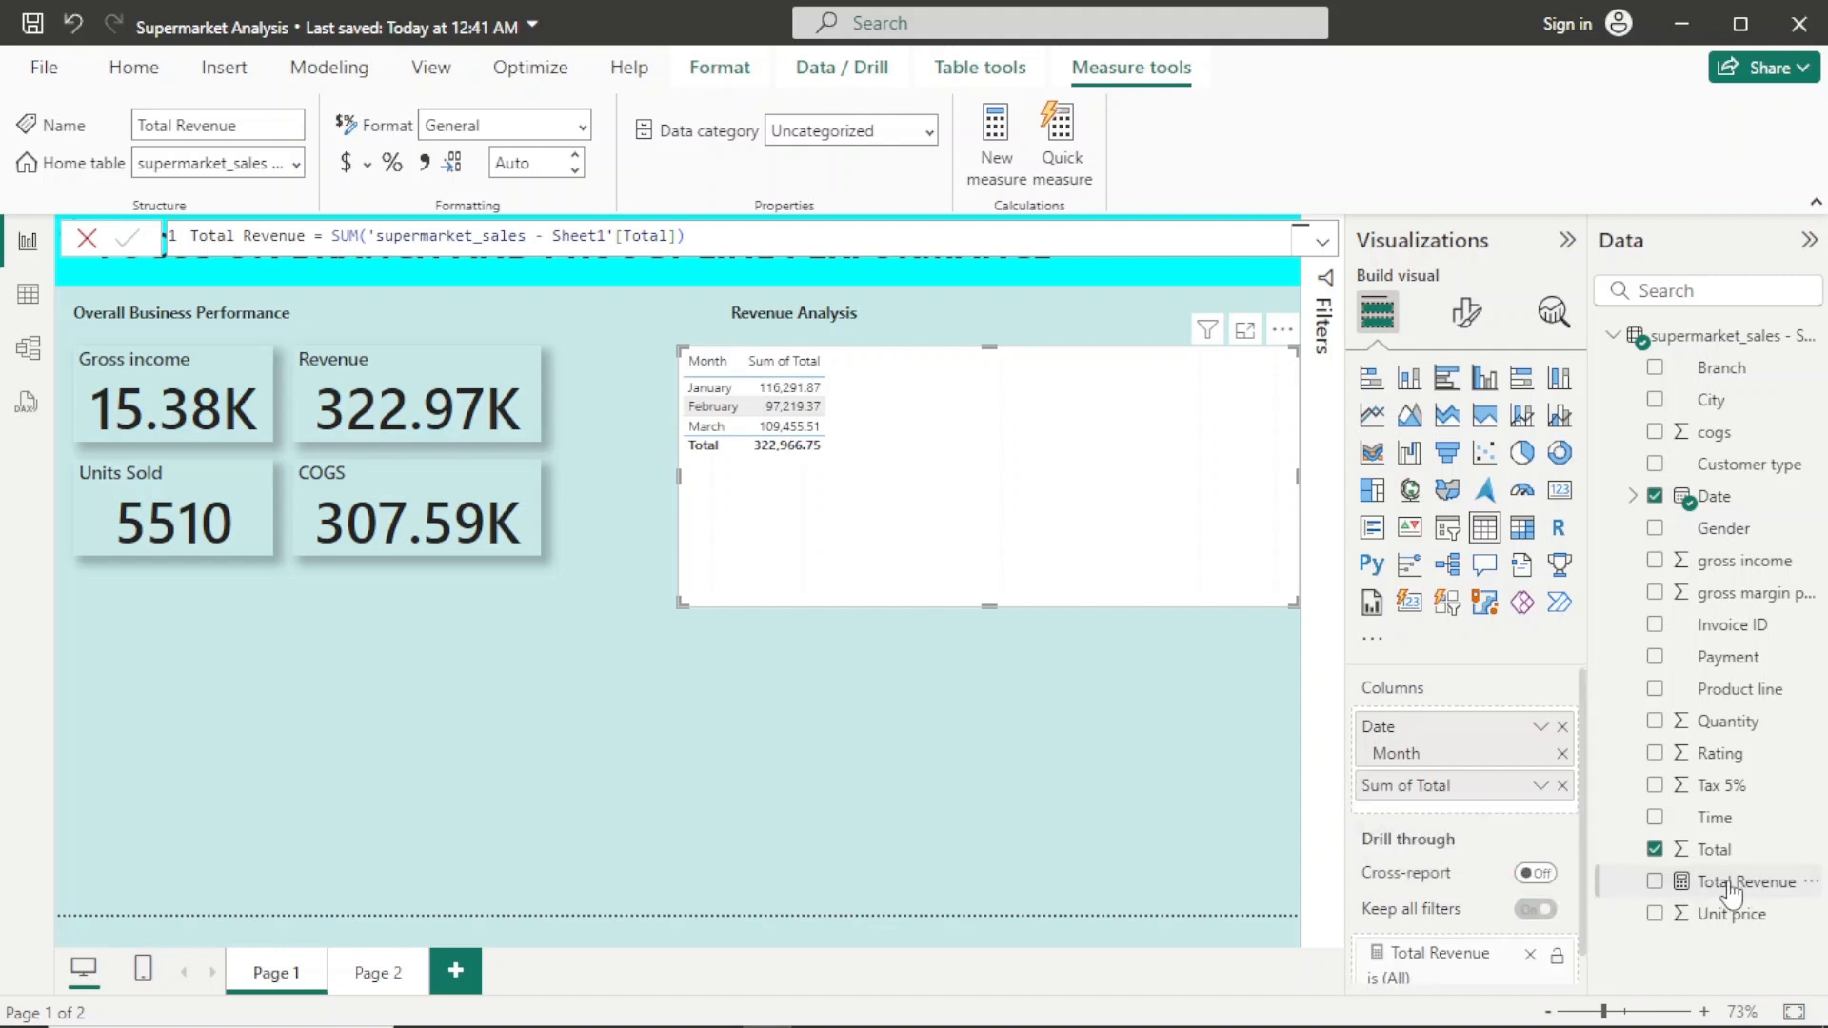
{"action": "left_click_drag", "start_coordinate": [1728, 884], "coordinate": [1461, 809]}
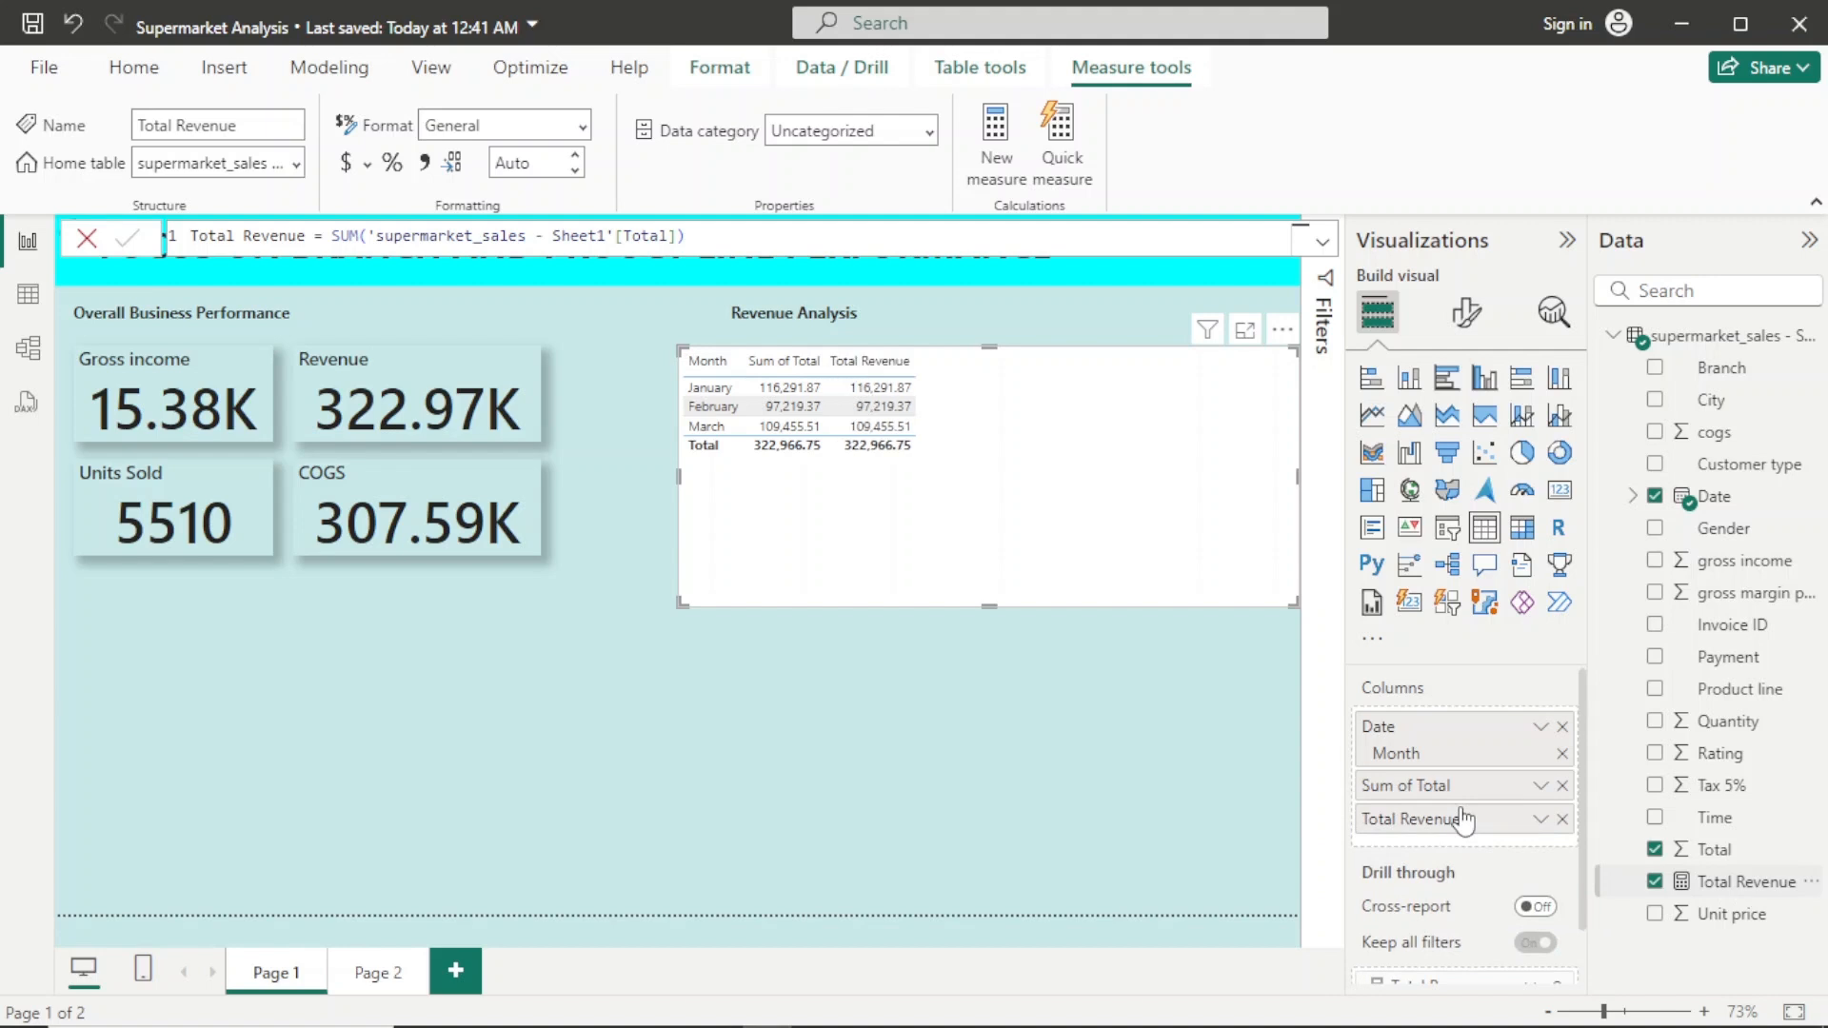
{"action": "left_click", "coordinate": [1563, 820]}
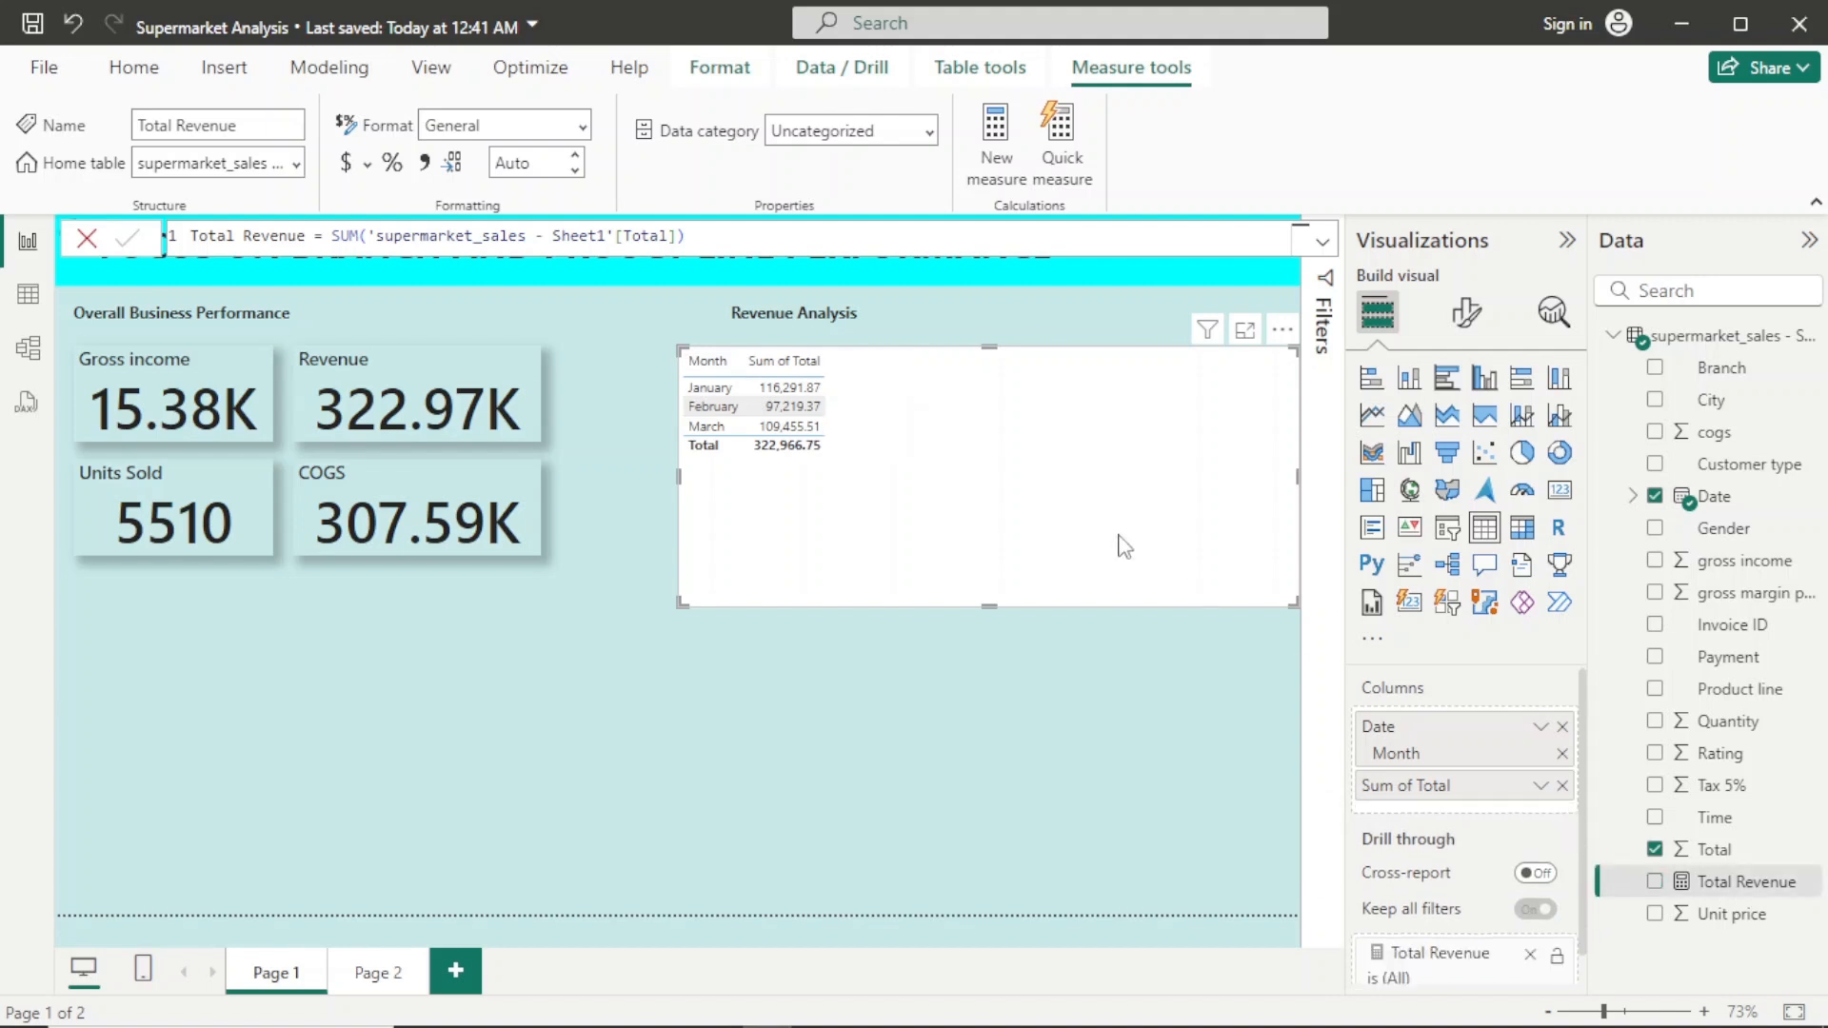
Step: Begin a new measure in the supermarket_sales table as prevmonth = CALCULATE([Total Revenue], PREVIOUSMONTH(, leaving the dates argument open
{"action": "left_click", "coordinate": [814, 745]}
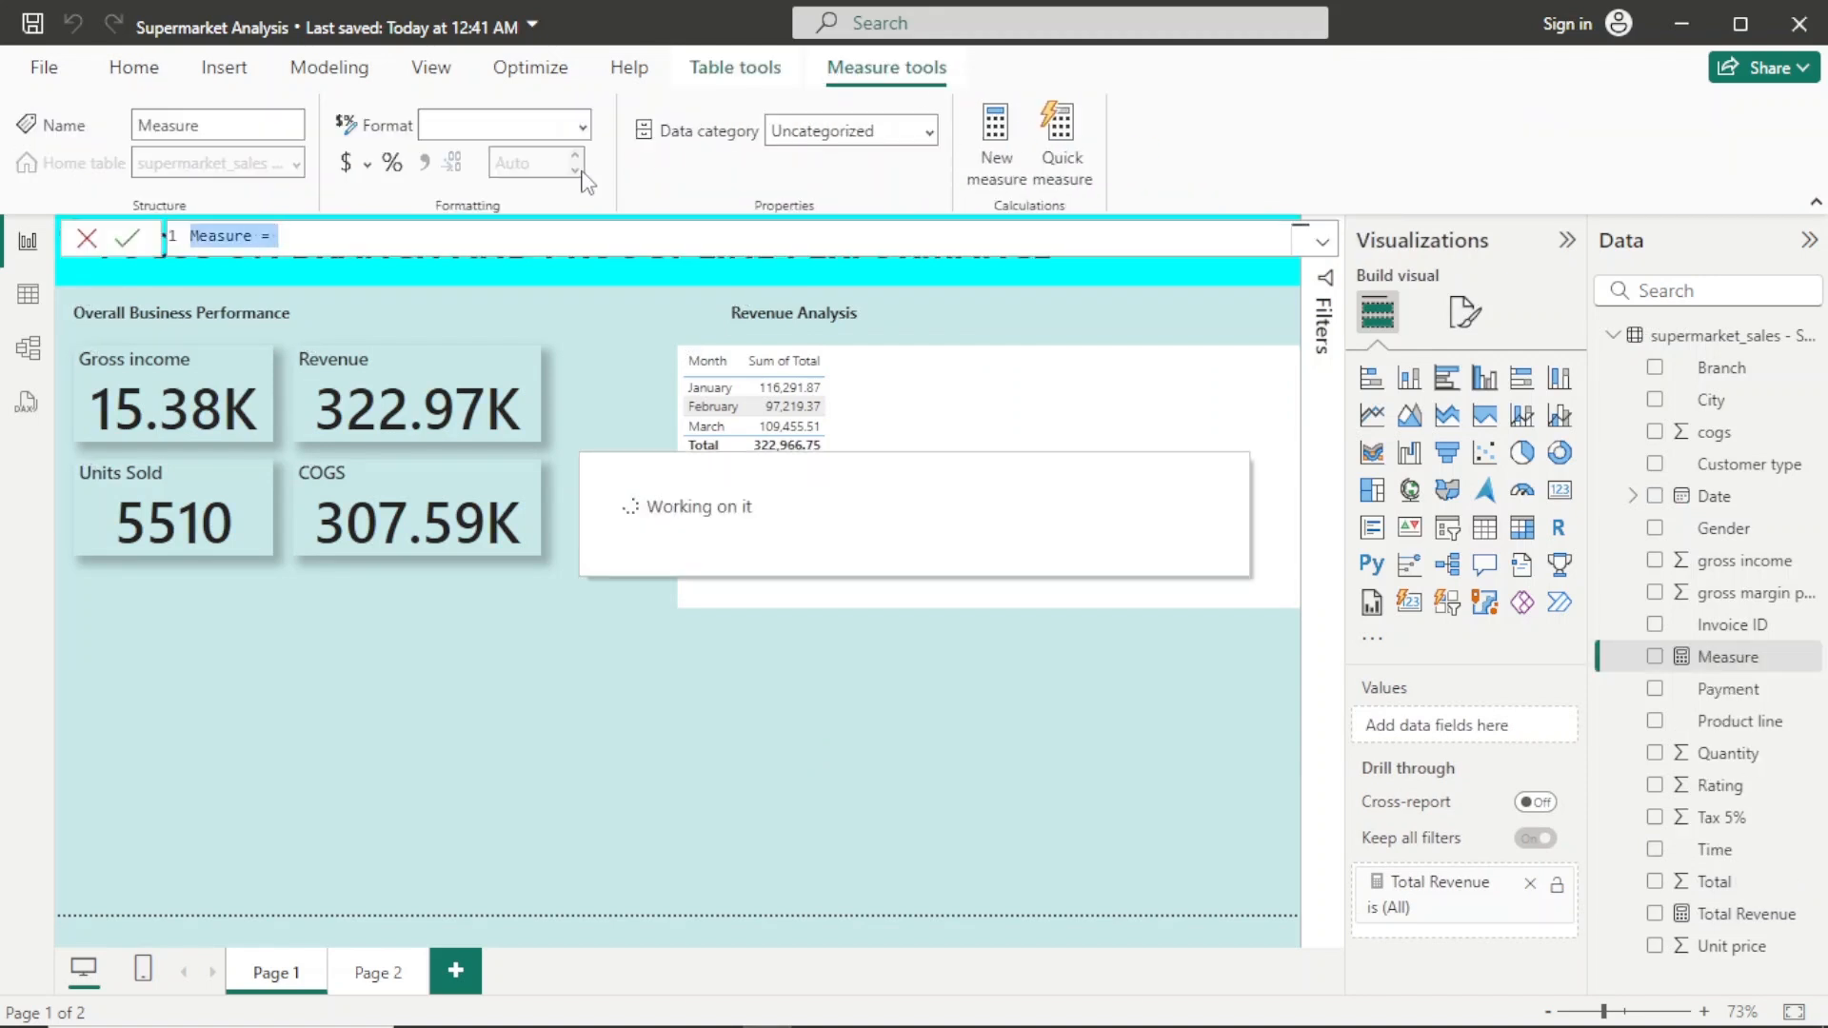
{"action": "type", "text": "Prevmon"}
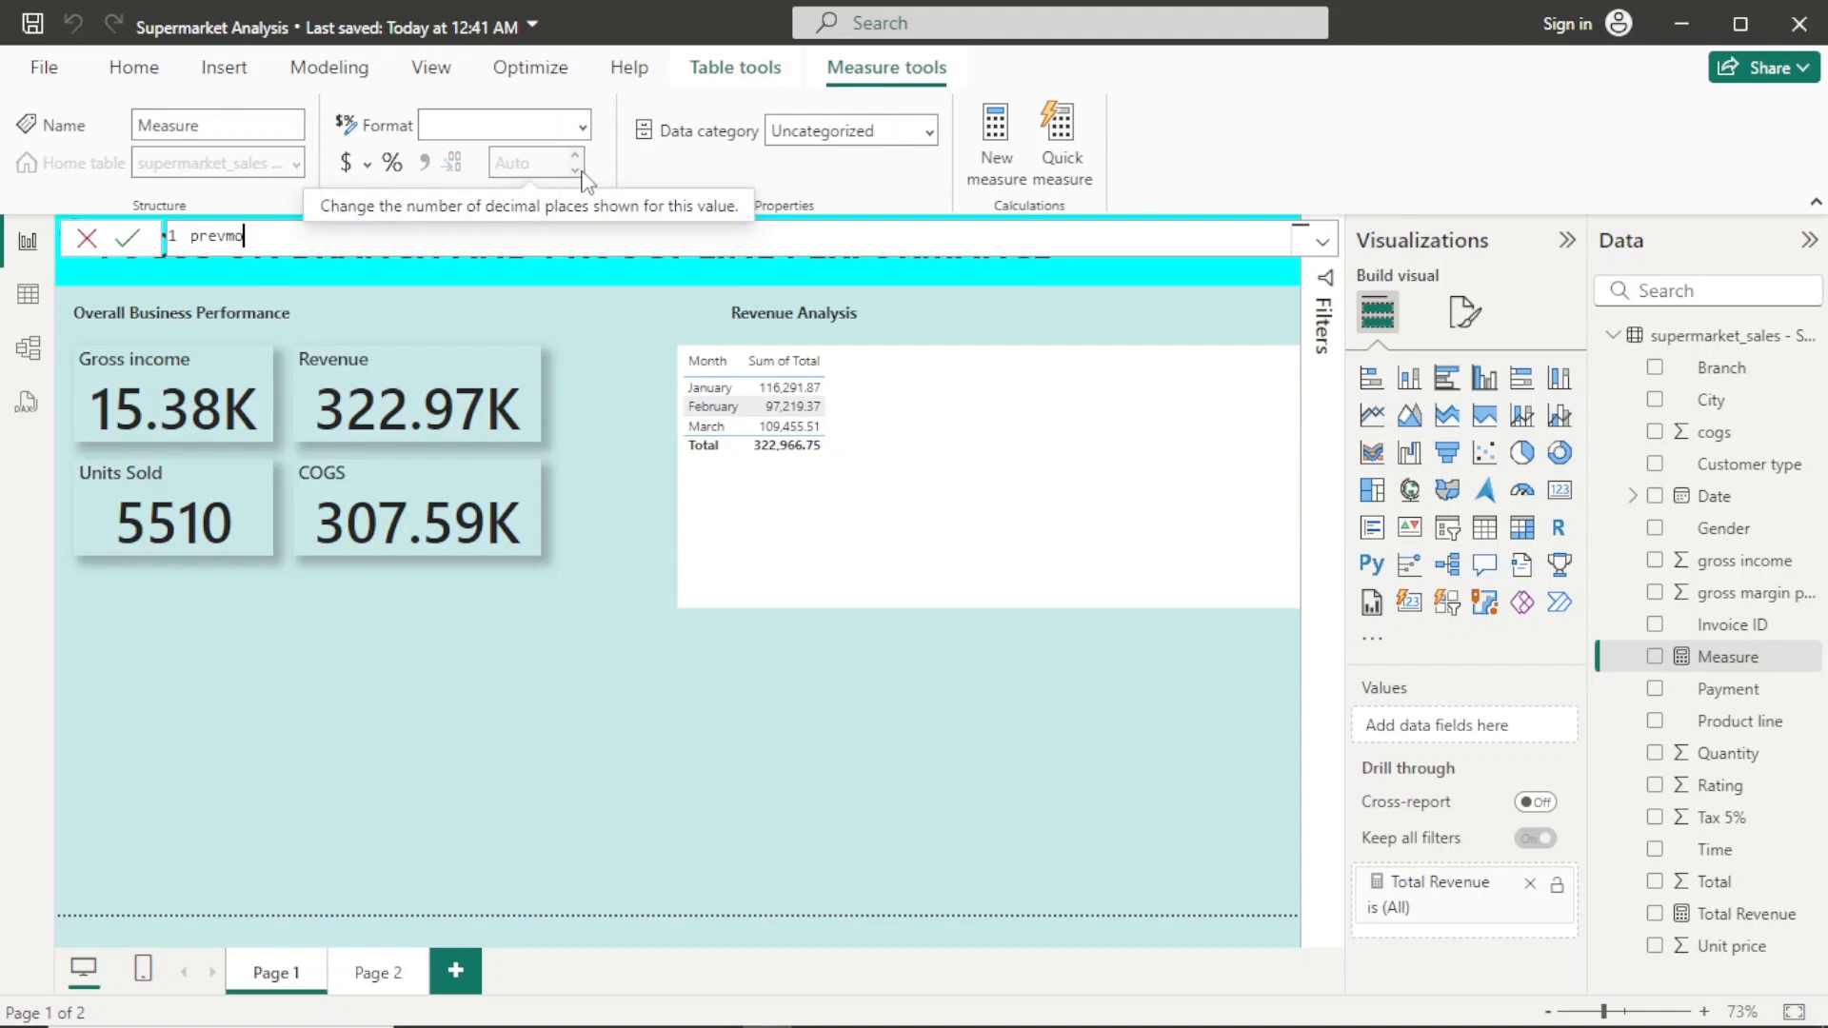
{"action": "type", "text": "th= cal"}
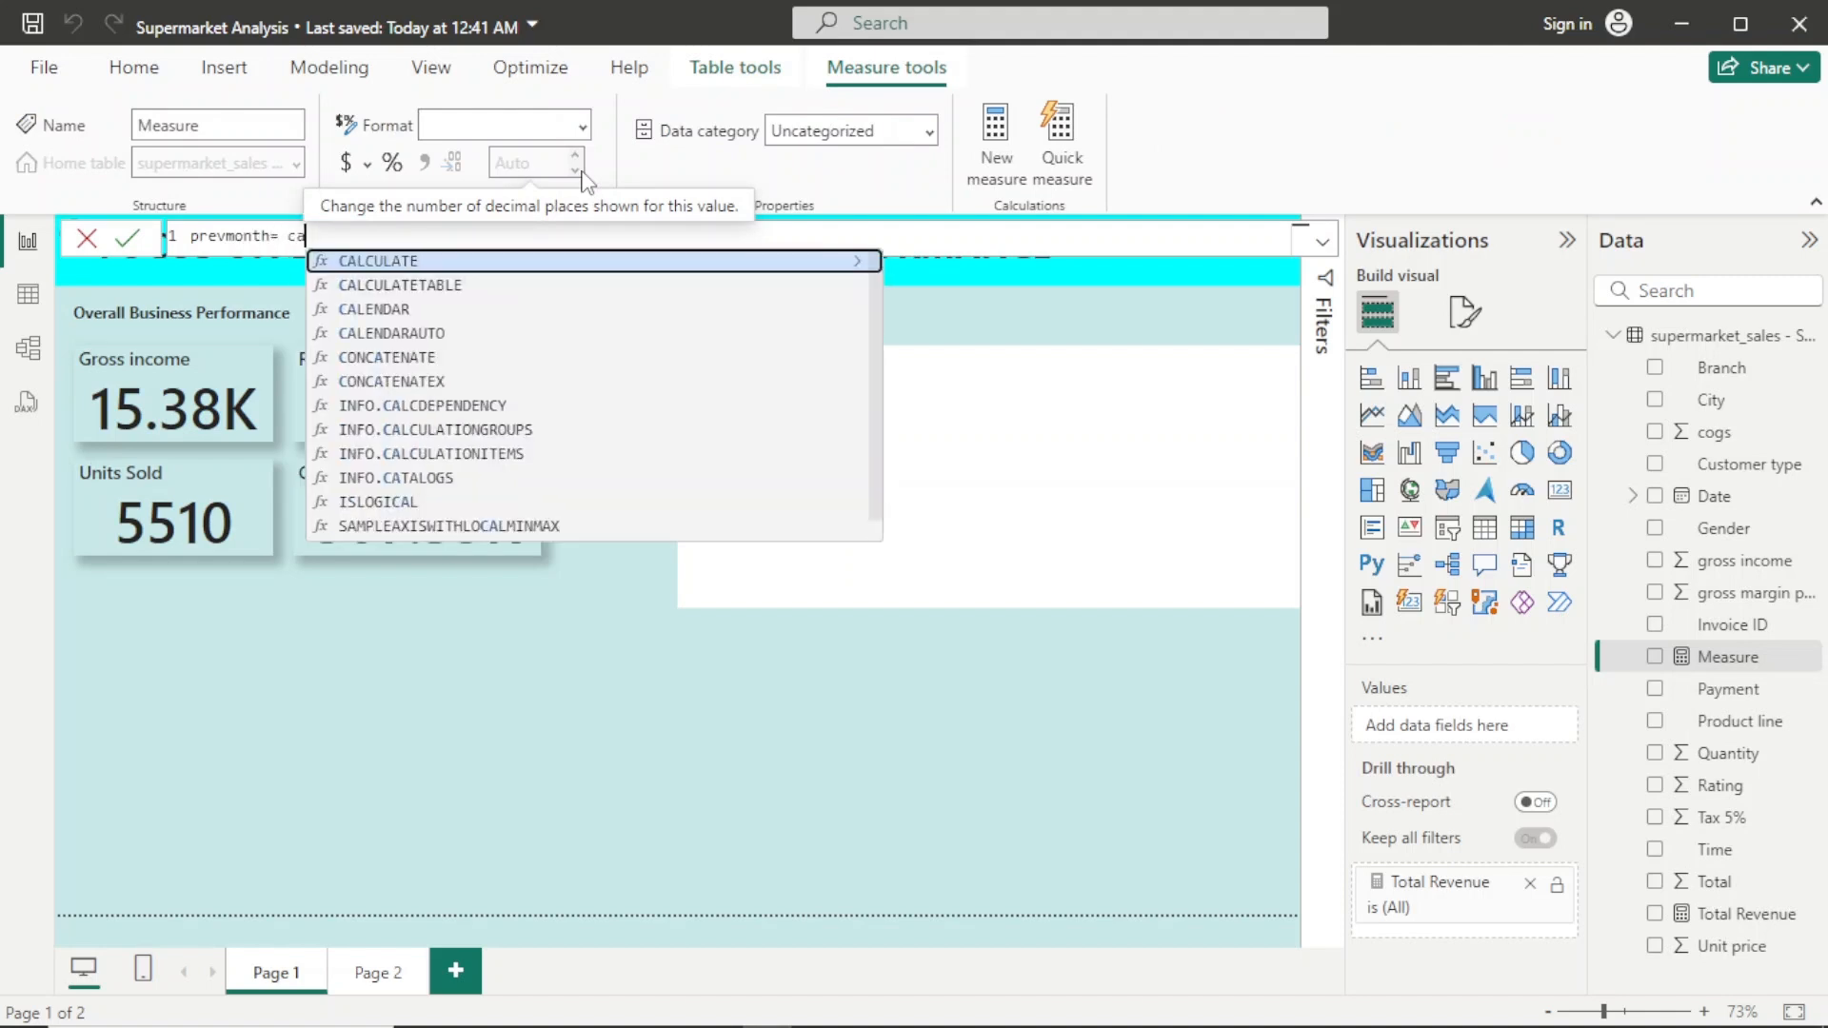
{"action": "left_click", "coordinate": [530, 259]}
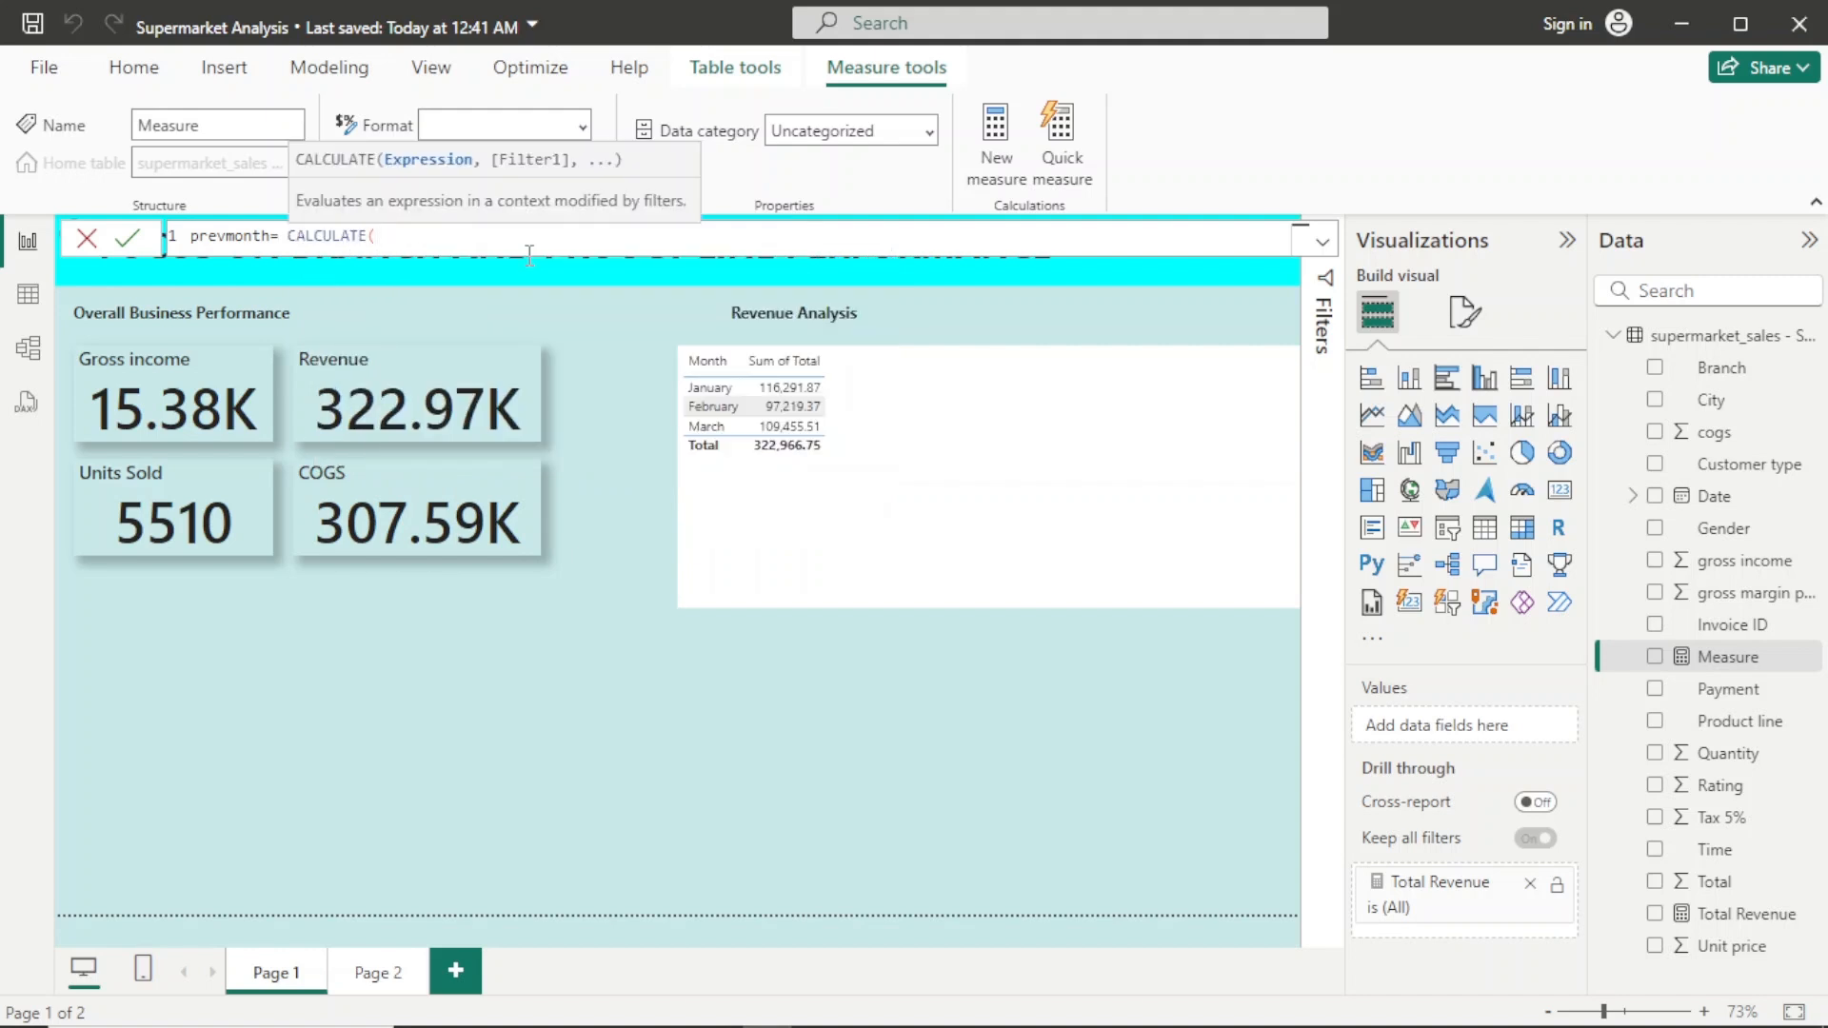
{"action": "type", "text": "t"}
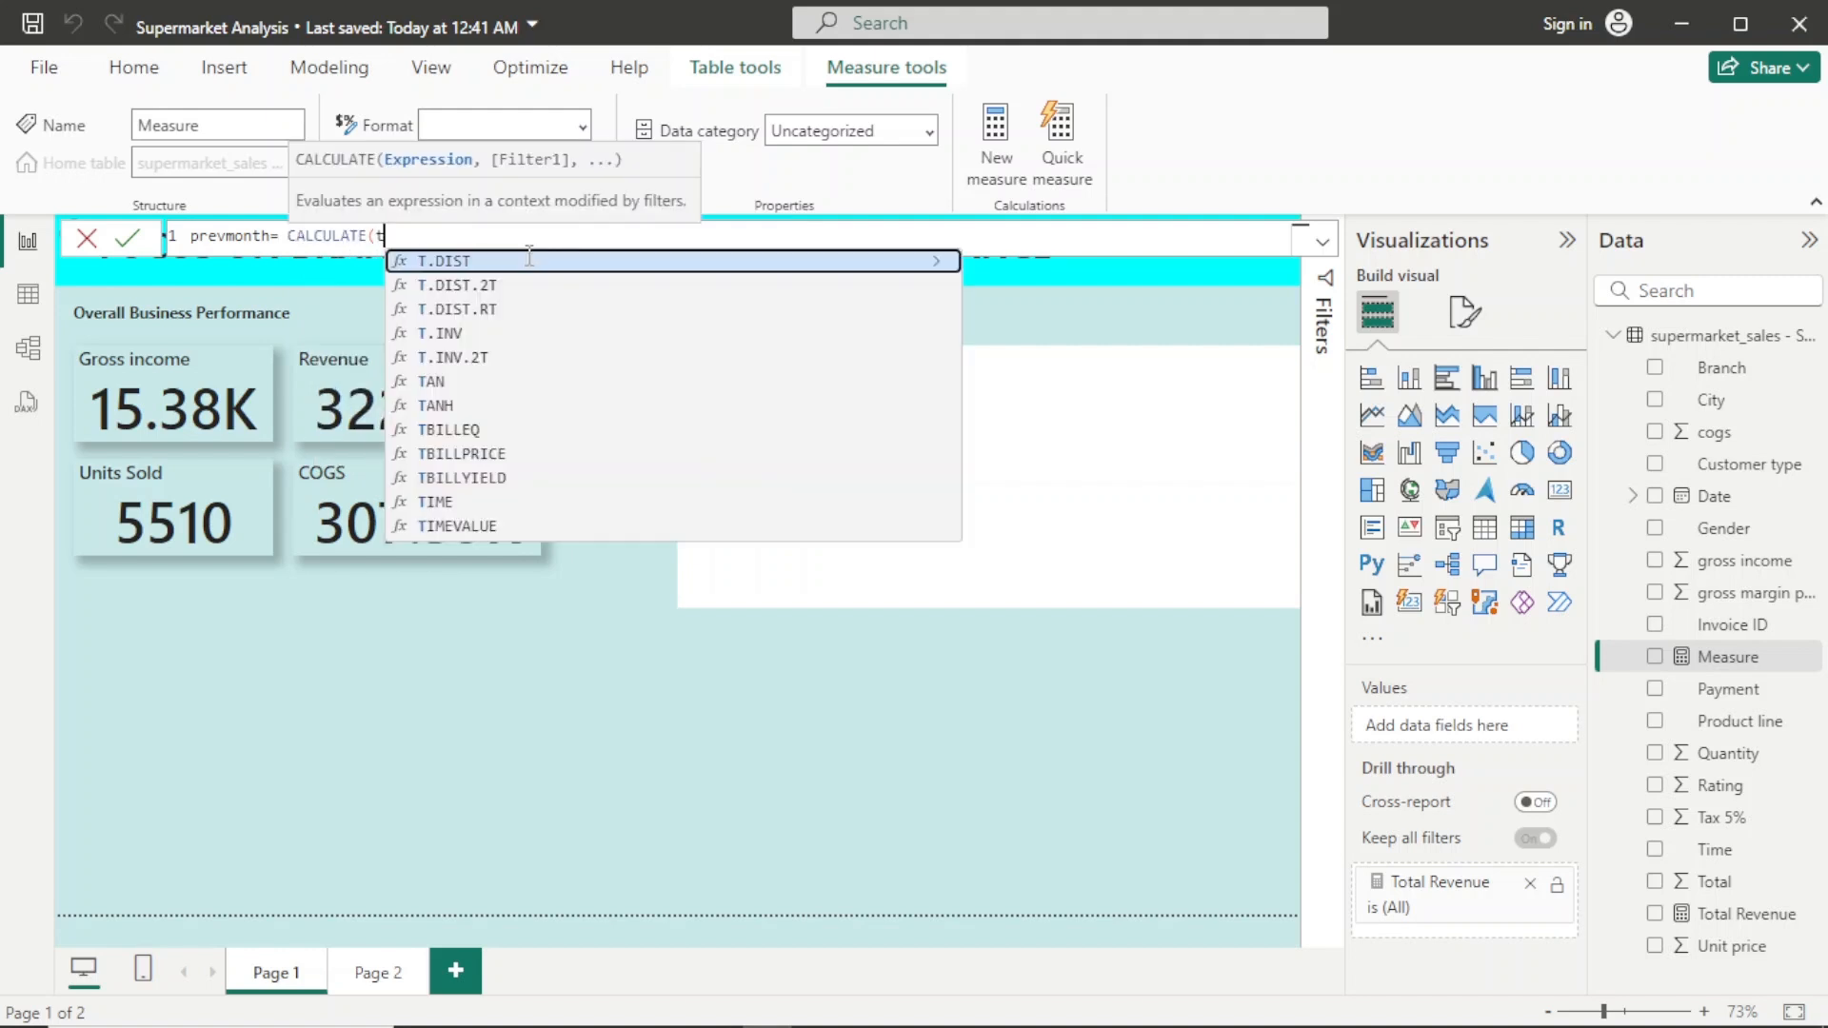
{"action": "key", "text": "BackSpace"}
{"action": "type", "text": "[Total Revenue]"}
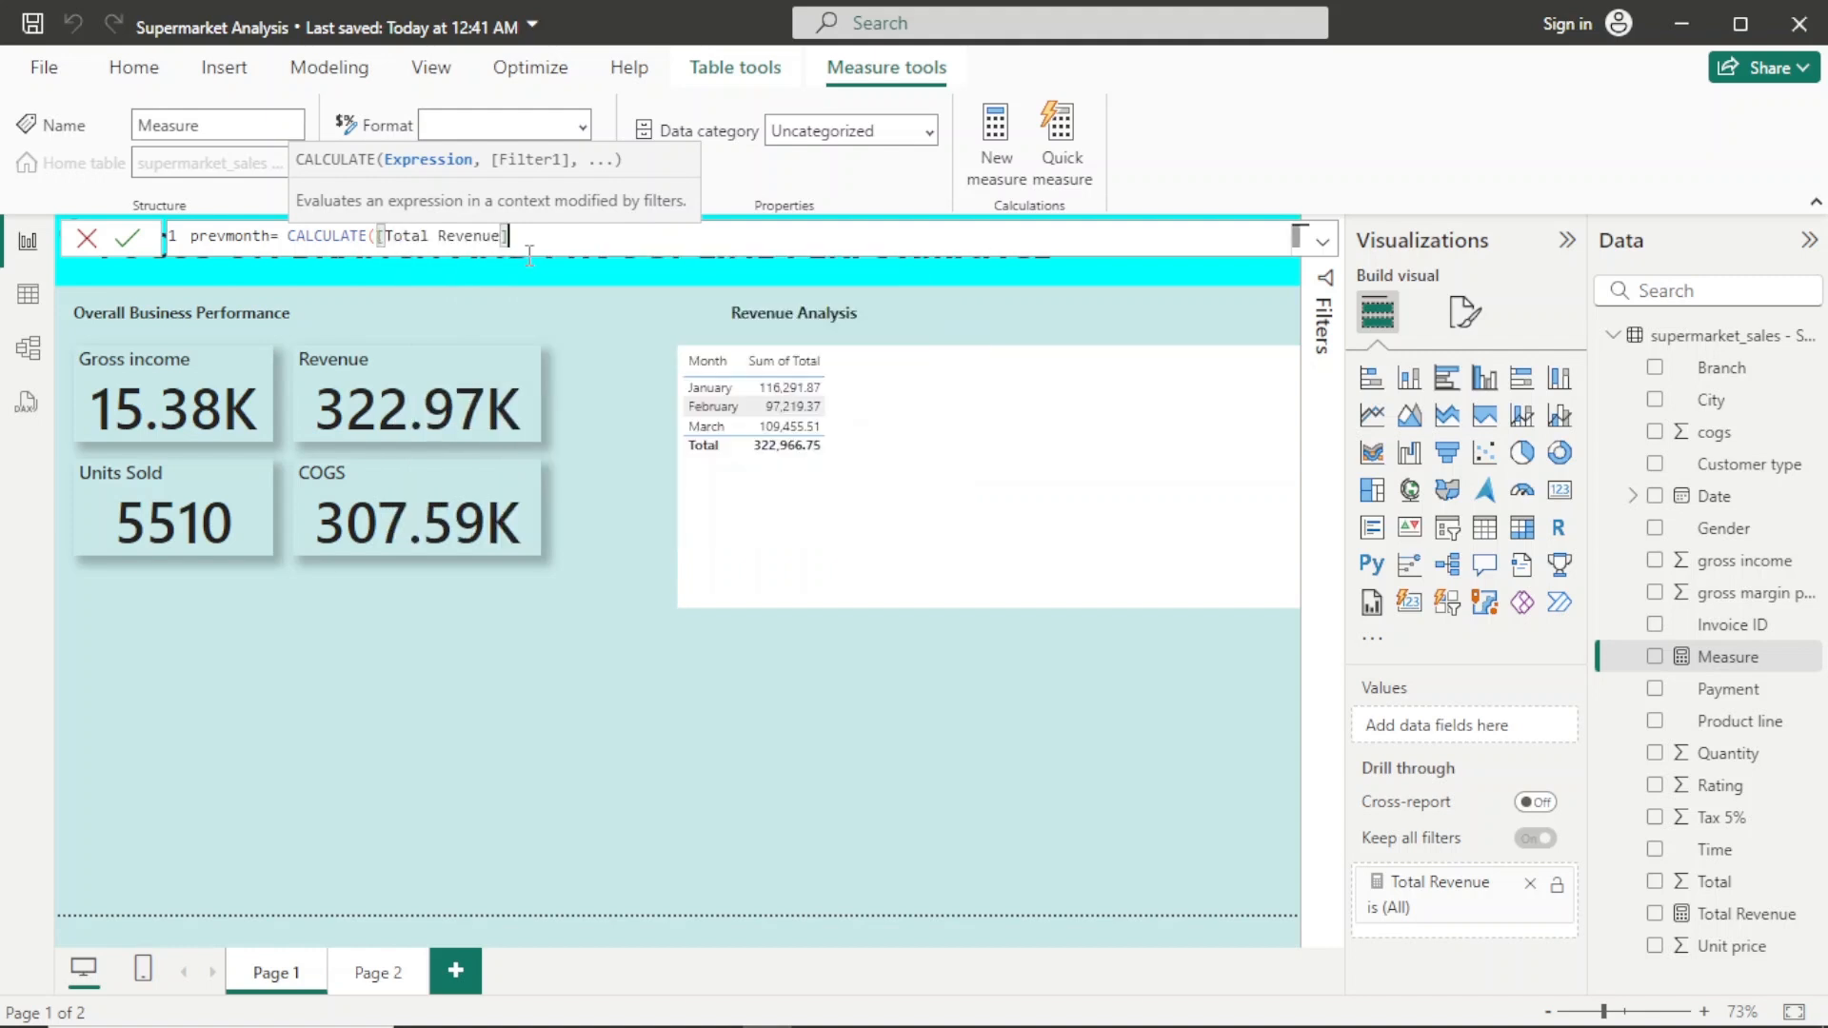
{"action": "left_click", "coordinate": [531, 266]}
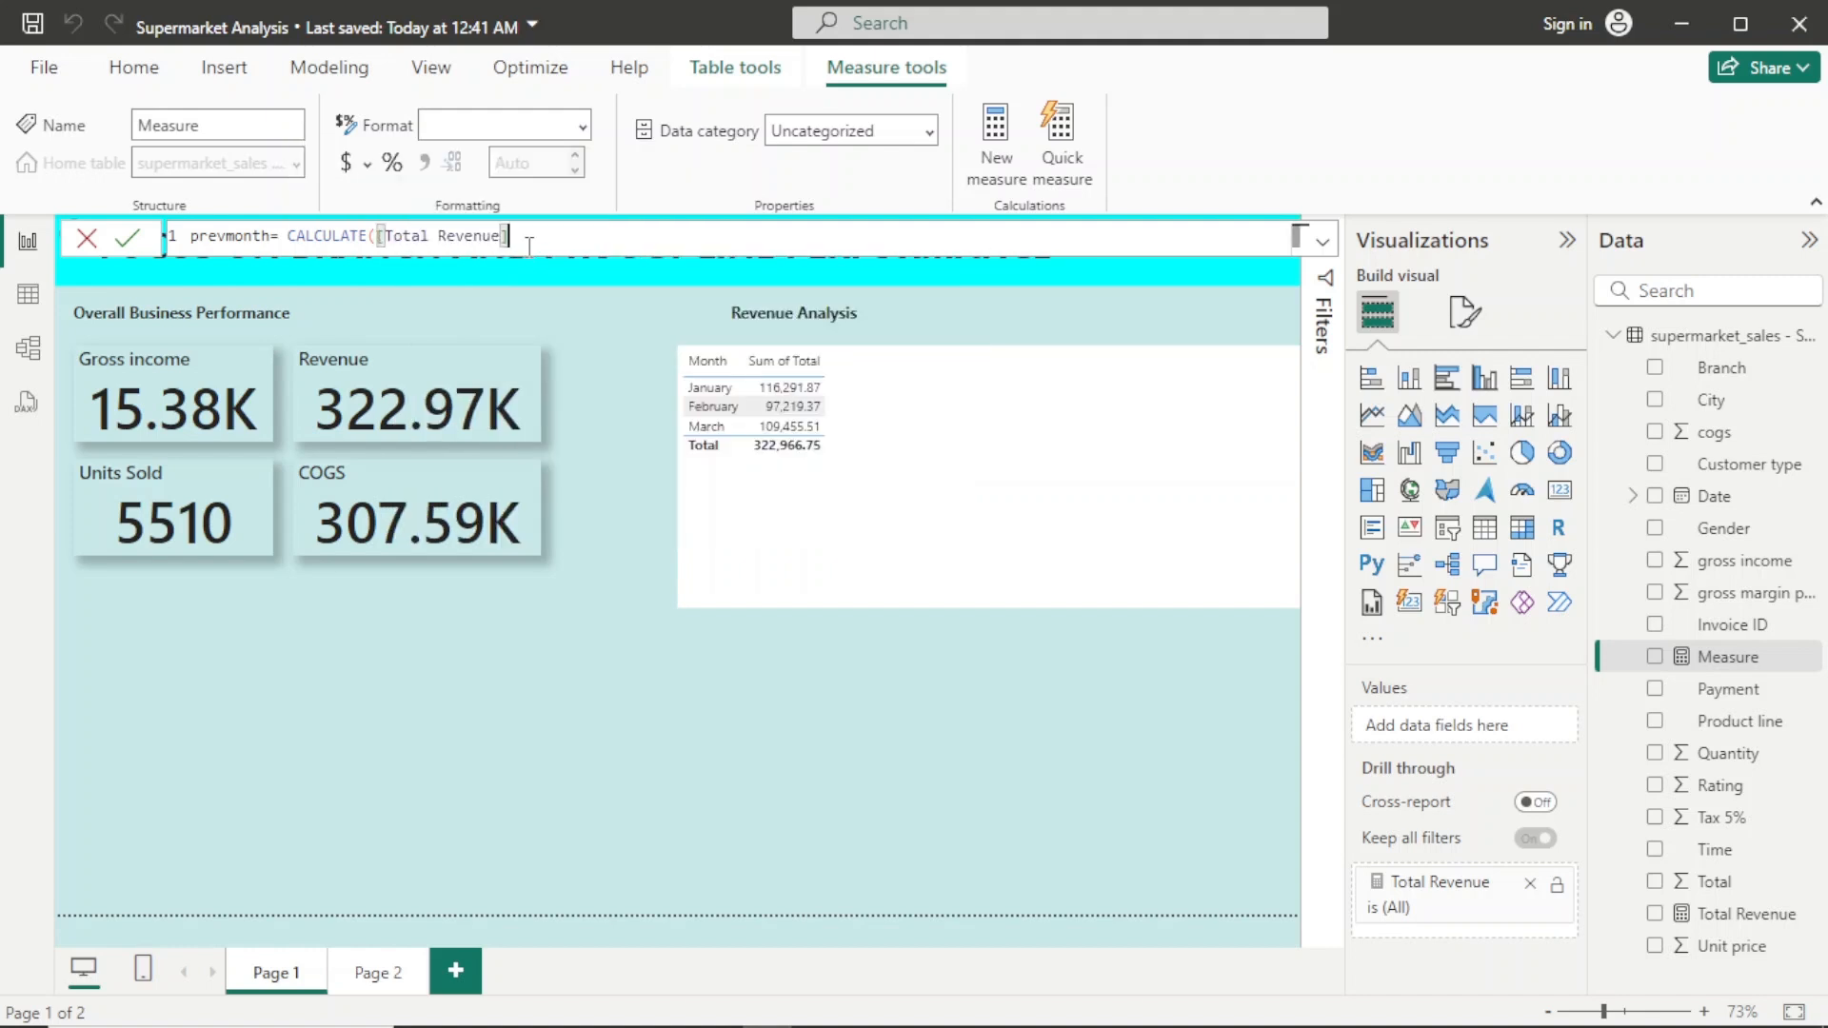
{"action": "type", "text": ", "}
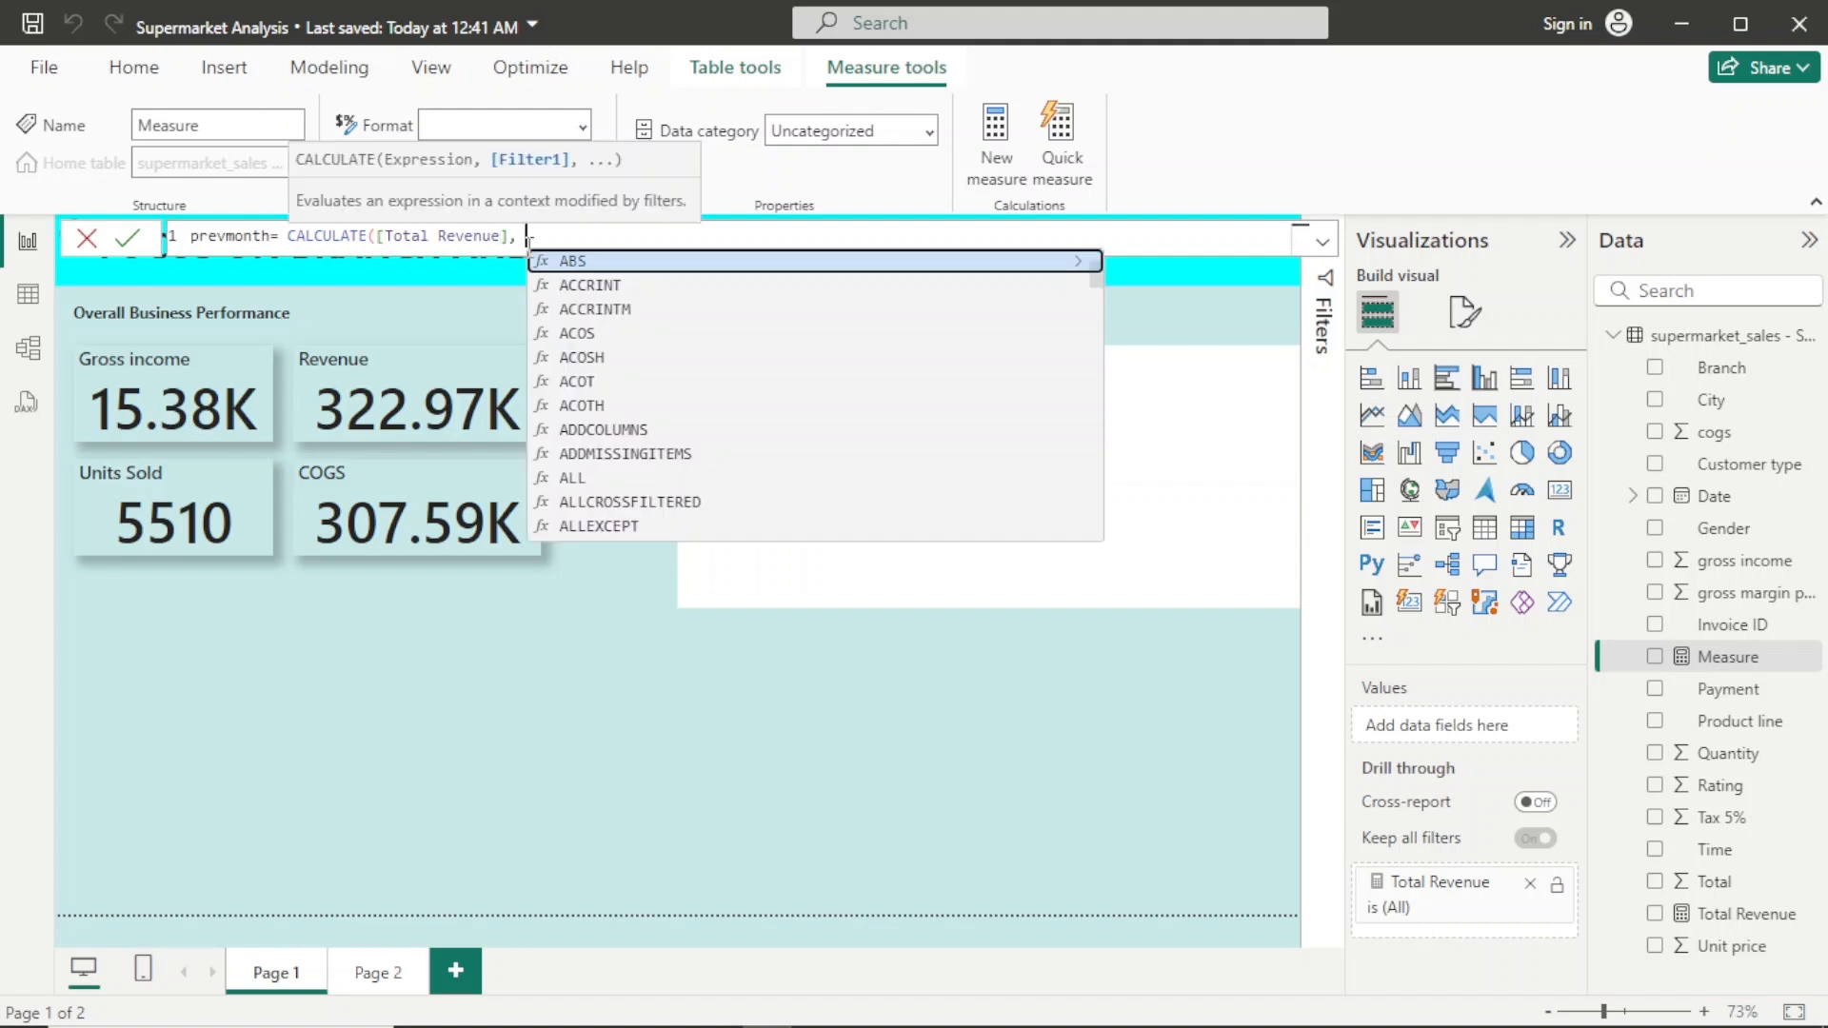
{"action": "type", "text": "pre"}
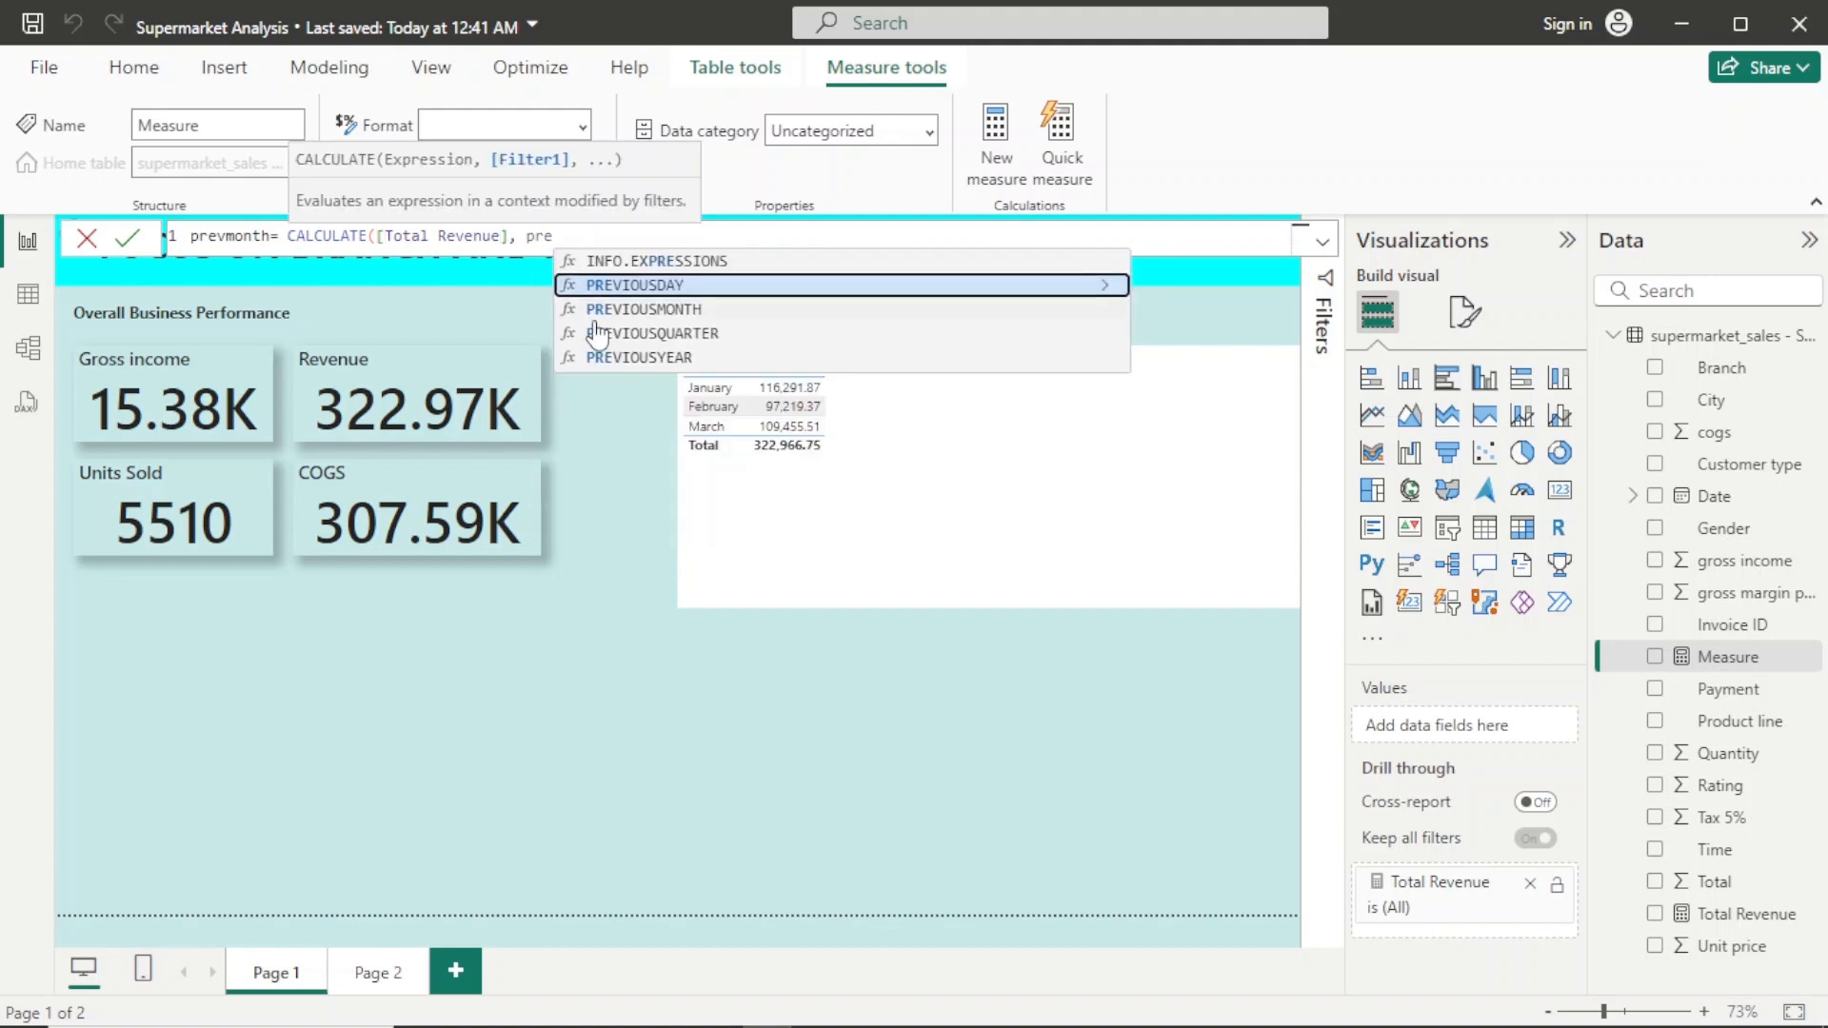
{"action": "left_click", "coordinate": [615, 309]}
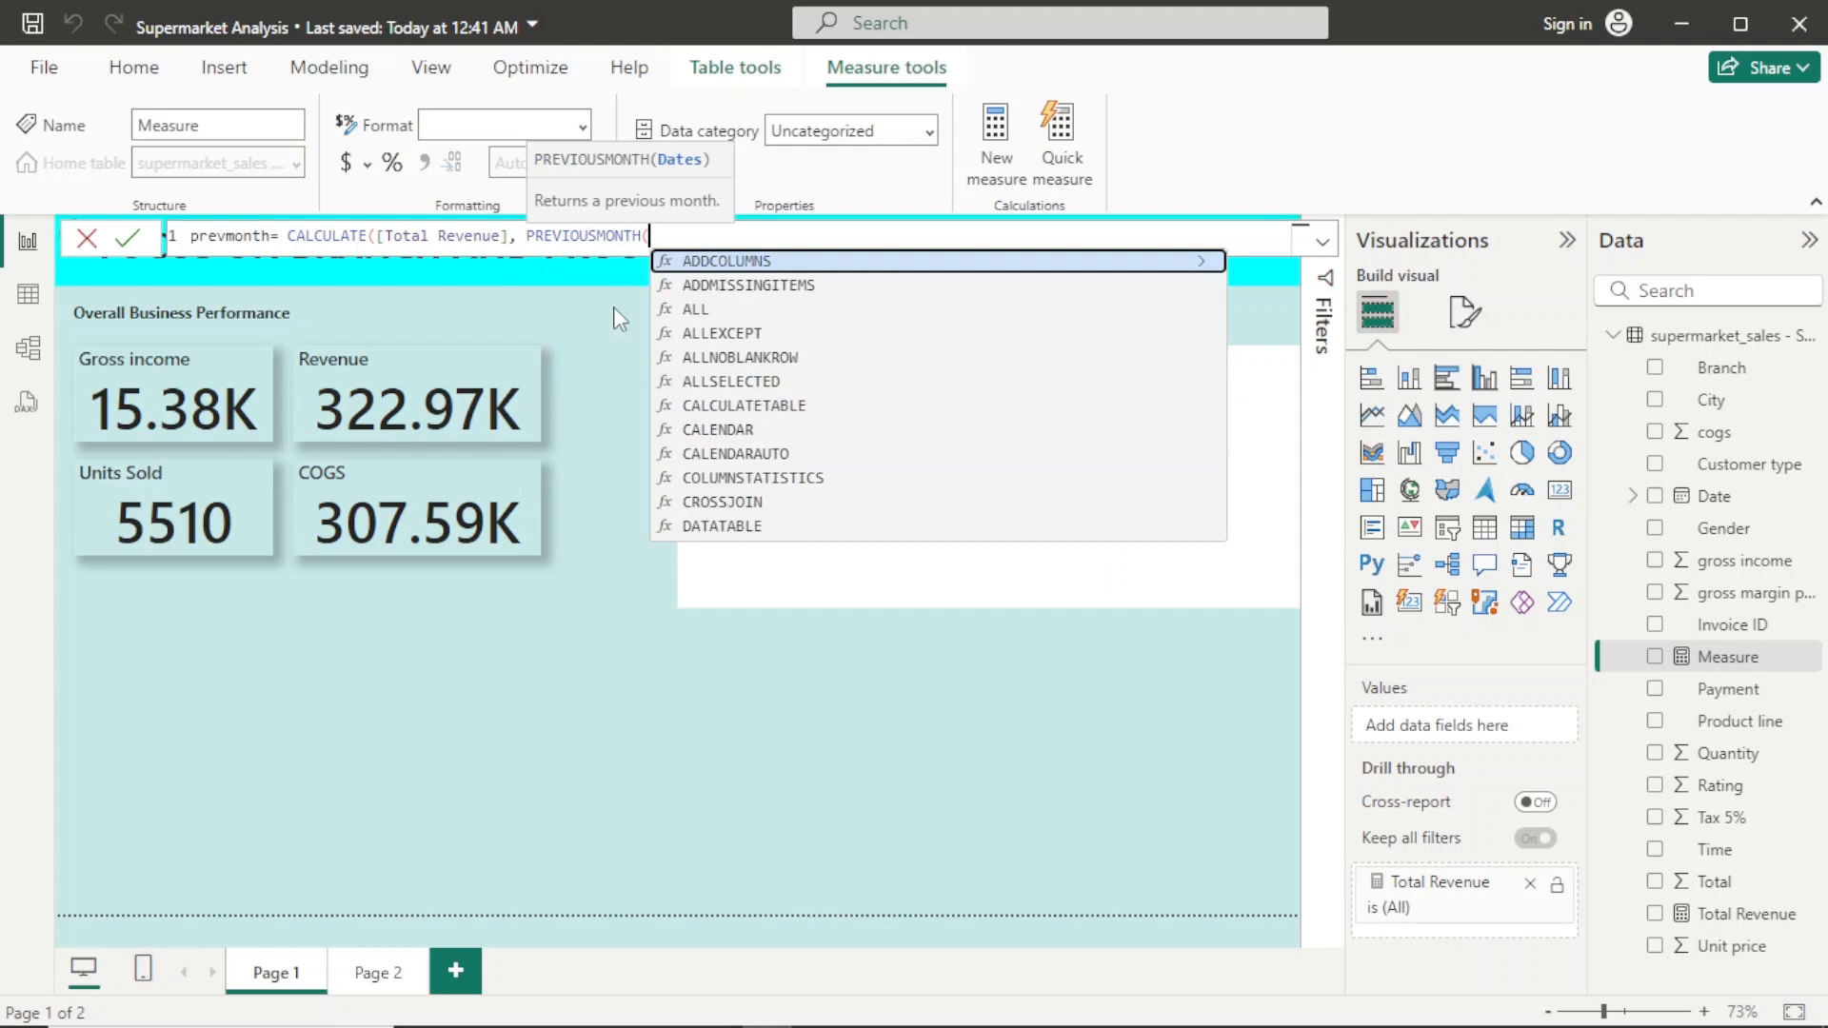
{"action": "type", "text": "s"}
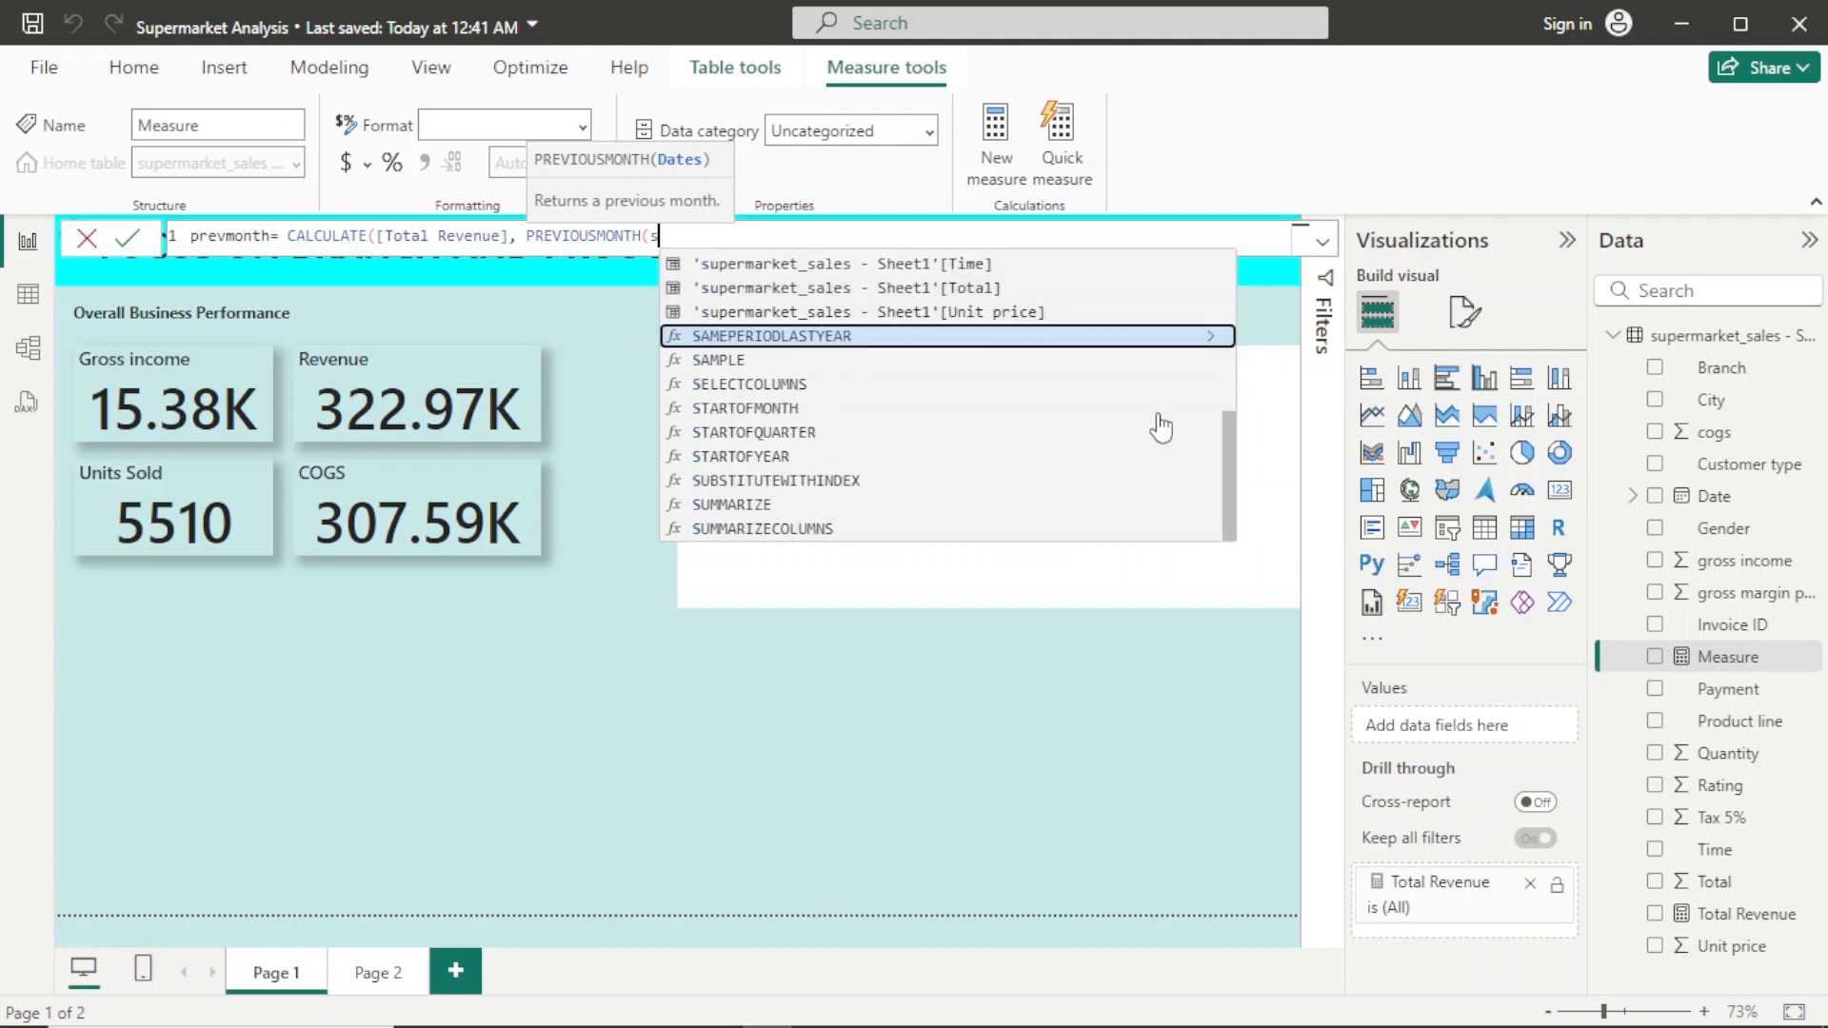
{"action": "left_click_drag", "start_coordinate": [1231, 440], "coordinate": [1215, 297]}
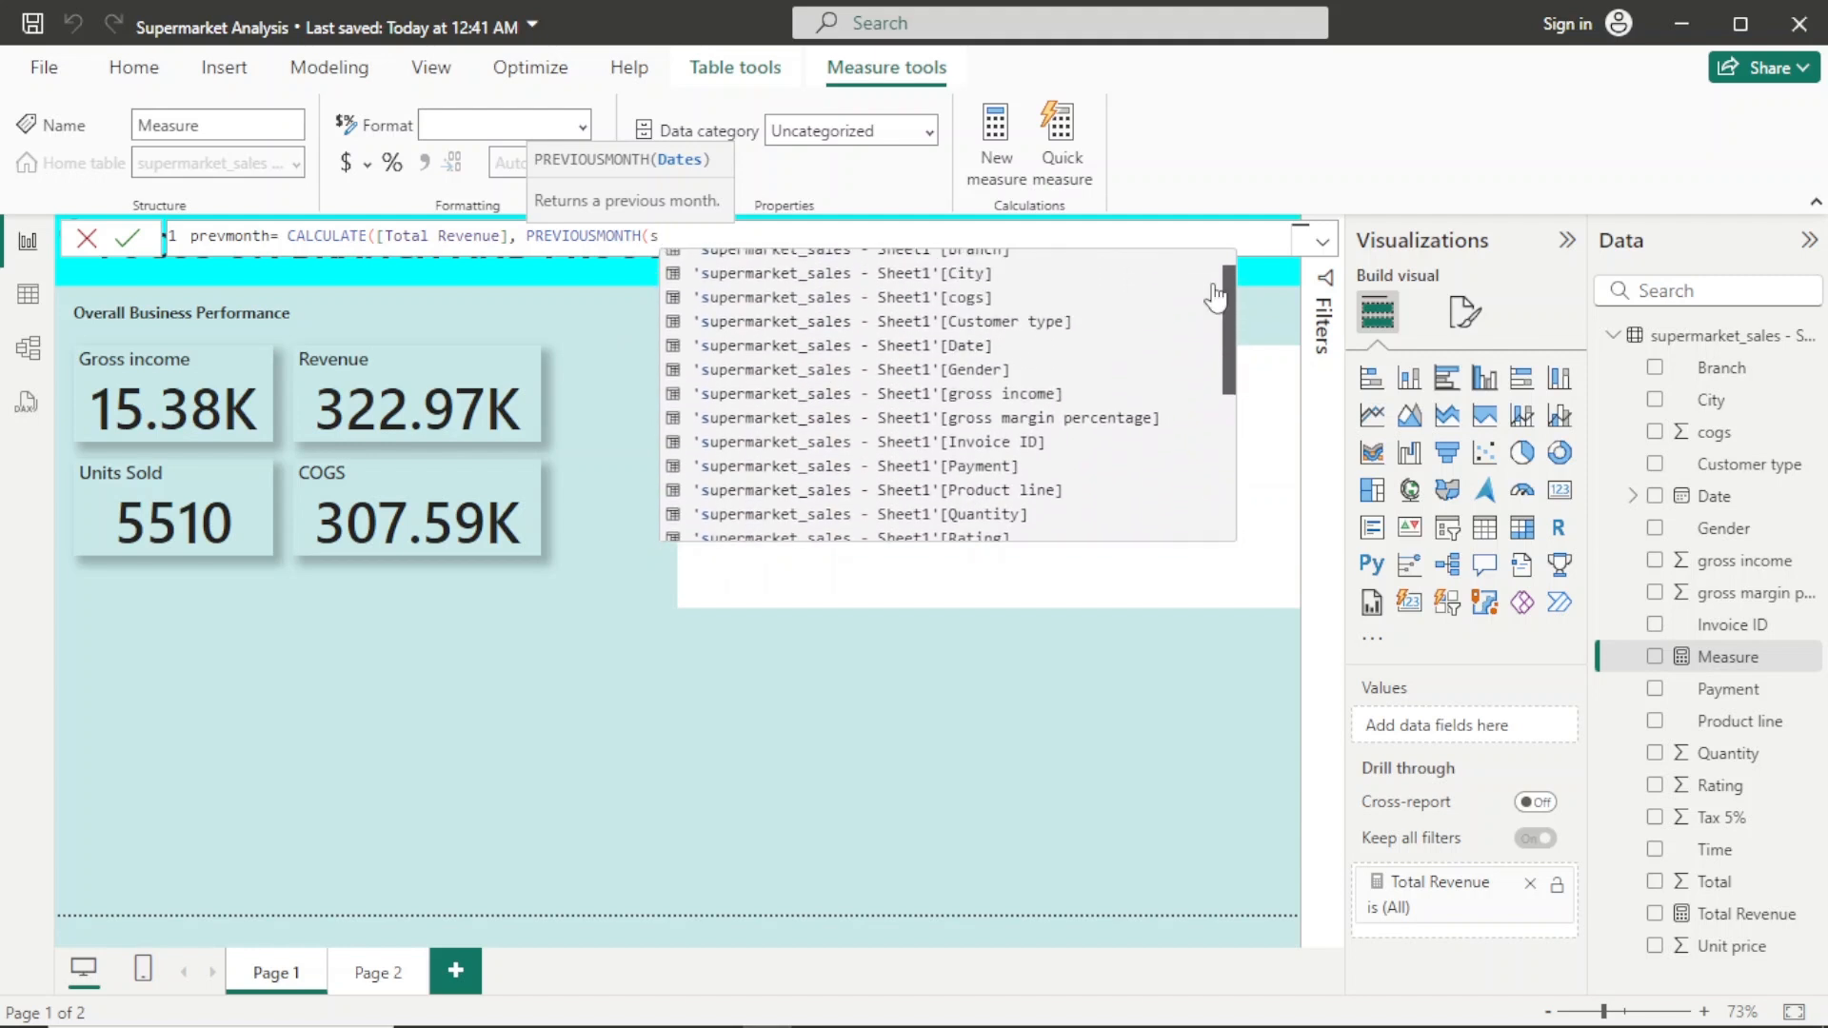
{"action": "left_click", "coordinate": [986, 343]}
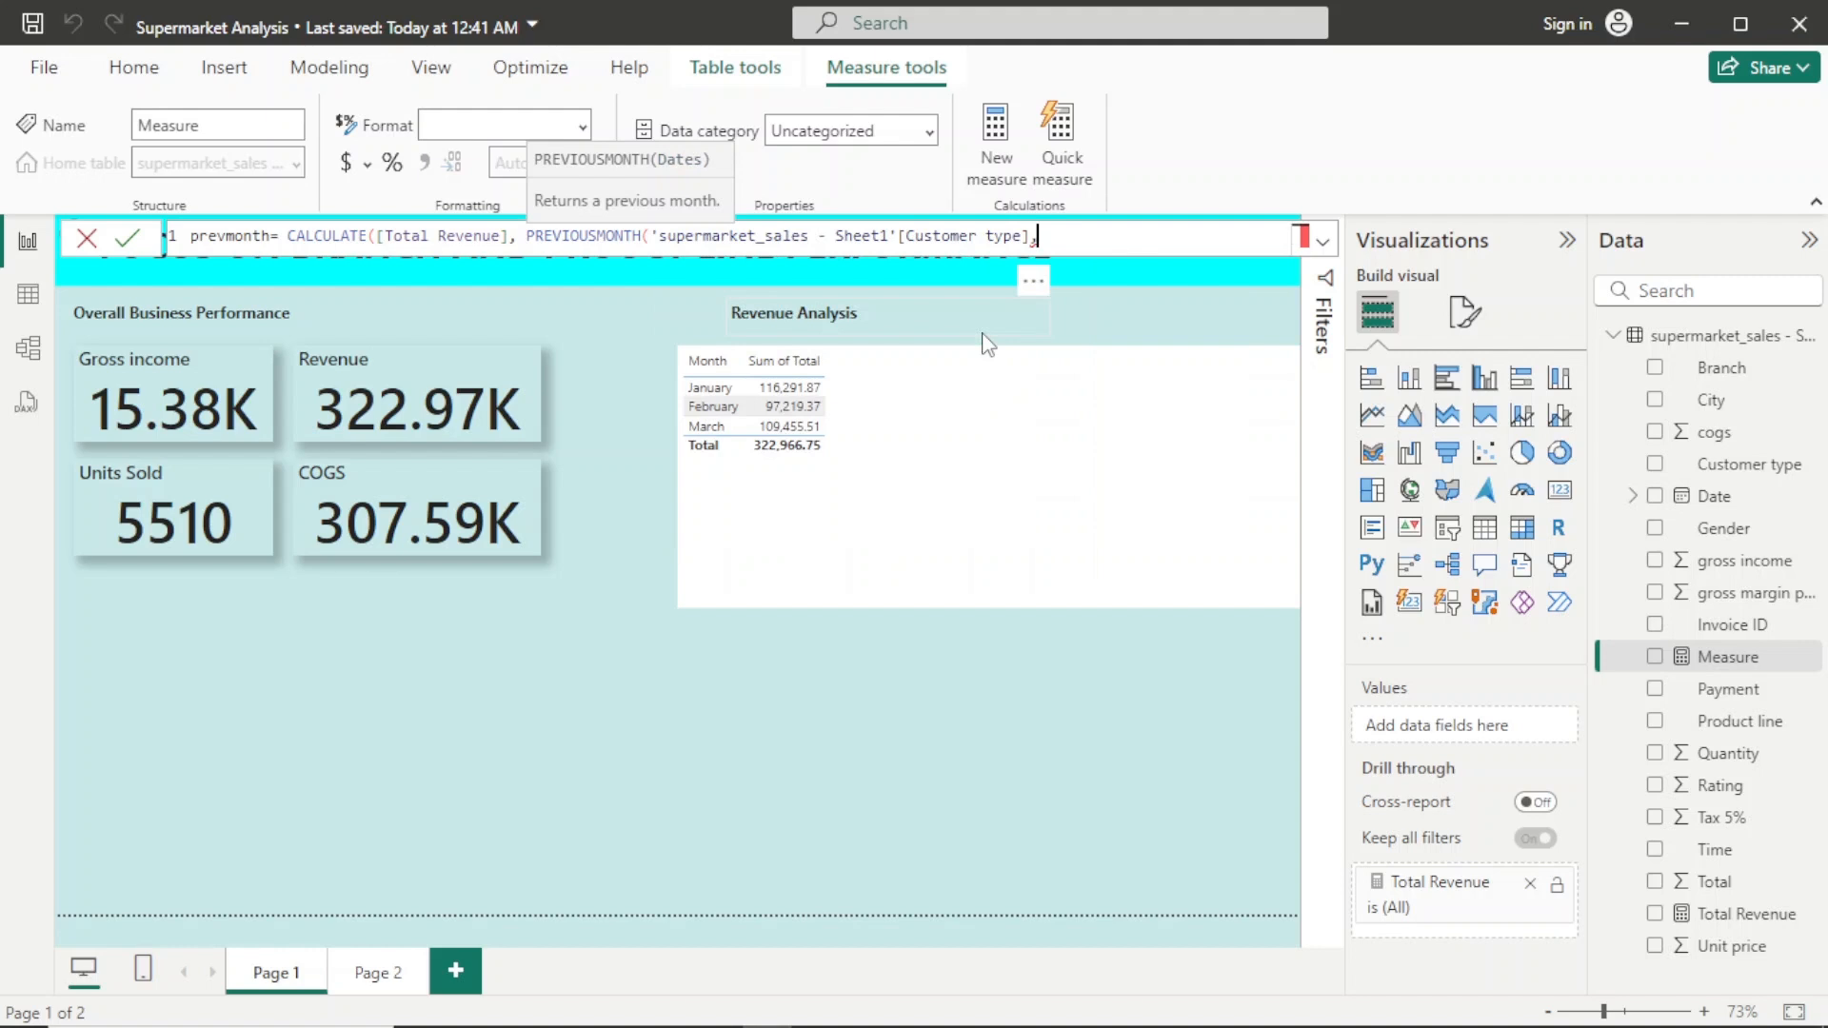
{"action": "type", "text": "."}
{"action": "key", "text": "BackSpace"}
{"action": "key", "text": "BackSpace"}
{"action": "key", "text": "BackSpace"}
{"action": "key", "text": "BackSpace"}
{"action": "key", "text": "BackSpace"}
{"action": "key", "text": "BackSpace"}
{"action": "key", "text": "BackSpace"}
{"action": "key", "text": "BackSpace"}
{"action": "key", "text": "BackSpace"}
{"action": "key", "text": "BackSpace"}
{"action": "key", "text": "BackSpace"}
{"action": "key", "text": "BackSpace"}
{"action": "key", "text": "BackSpace"}
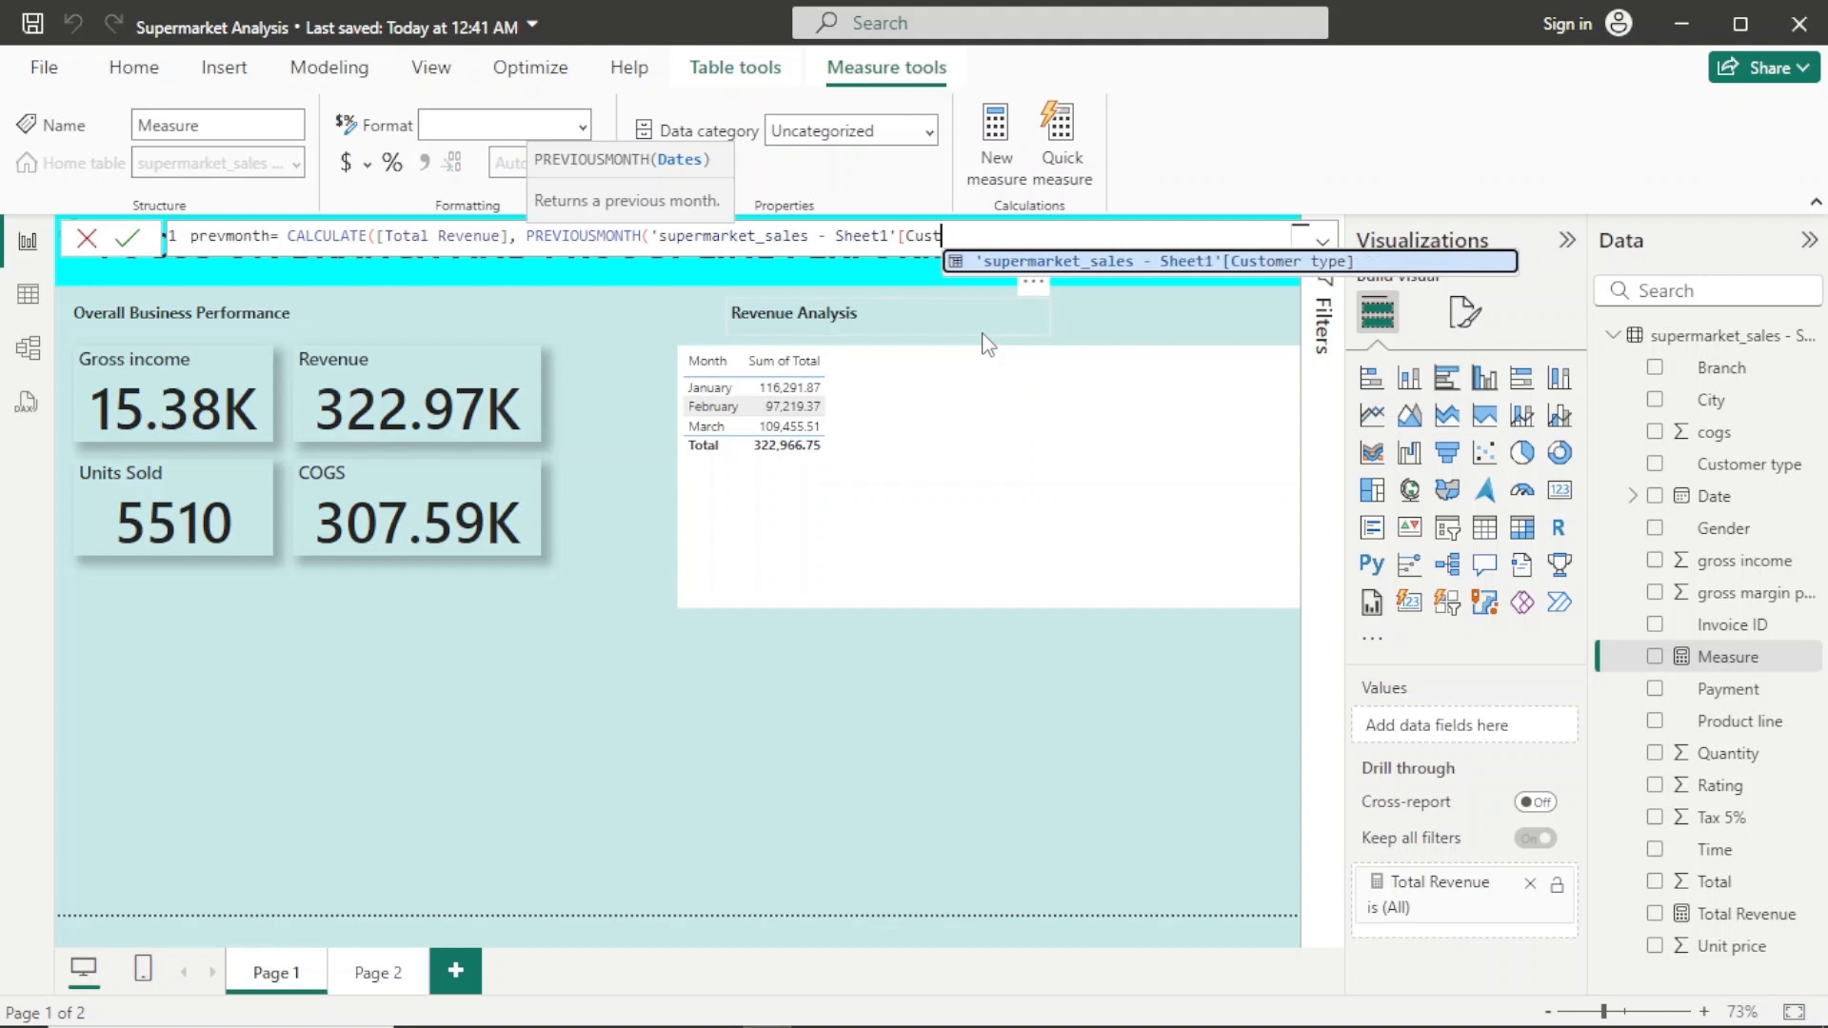
{"action": "key", "text": "BackSpace"}
{"action": "key", "text": "BackSpace"}
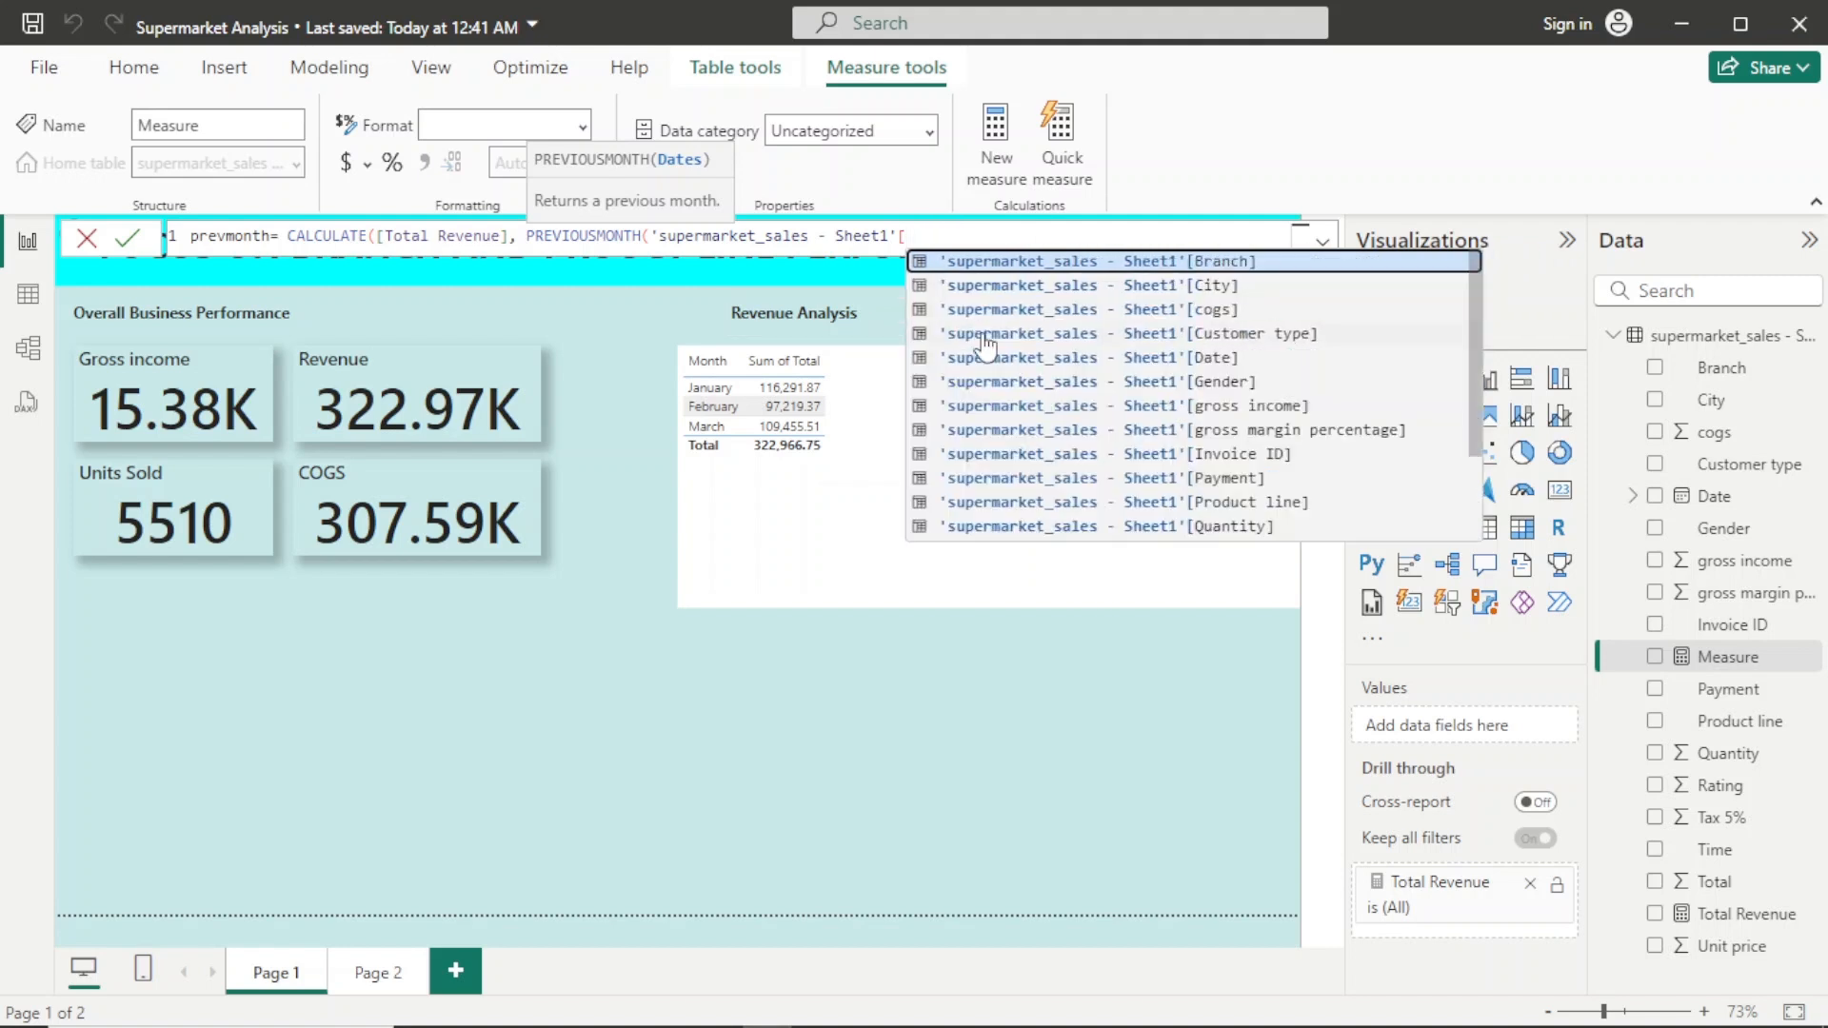
Step: Complete the prevmonth measure with 'supermarket_sales - Sheet1'[Date].[Date] as the PREVIOUSMONTH argument and commit it
{"action": "left_click", "coordinate": [1222, 360]}
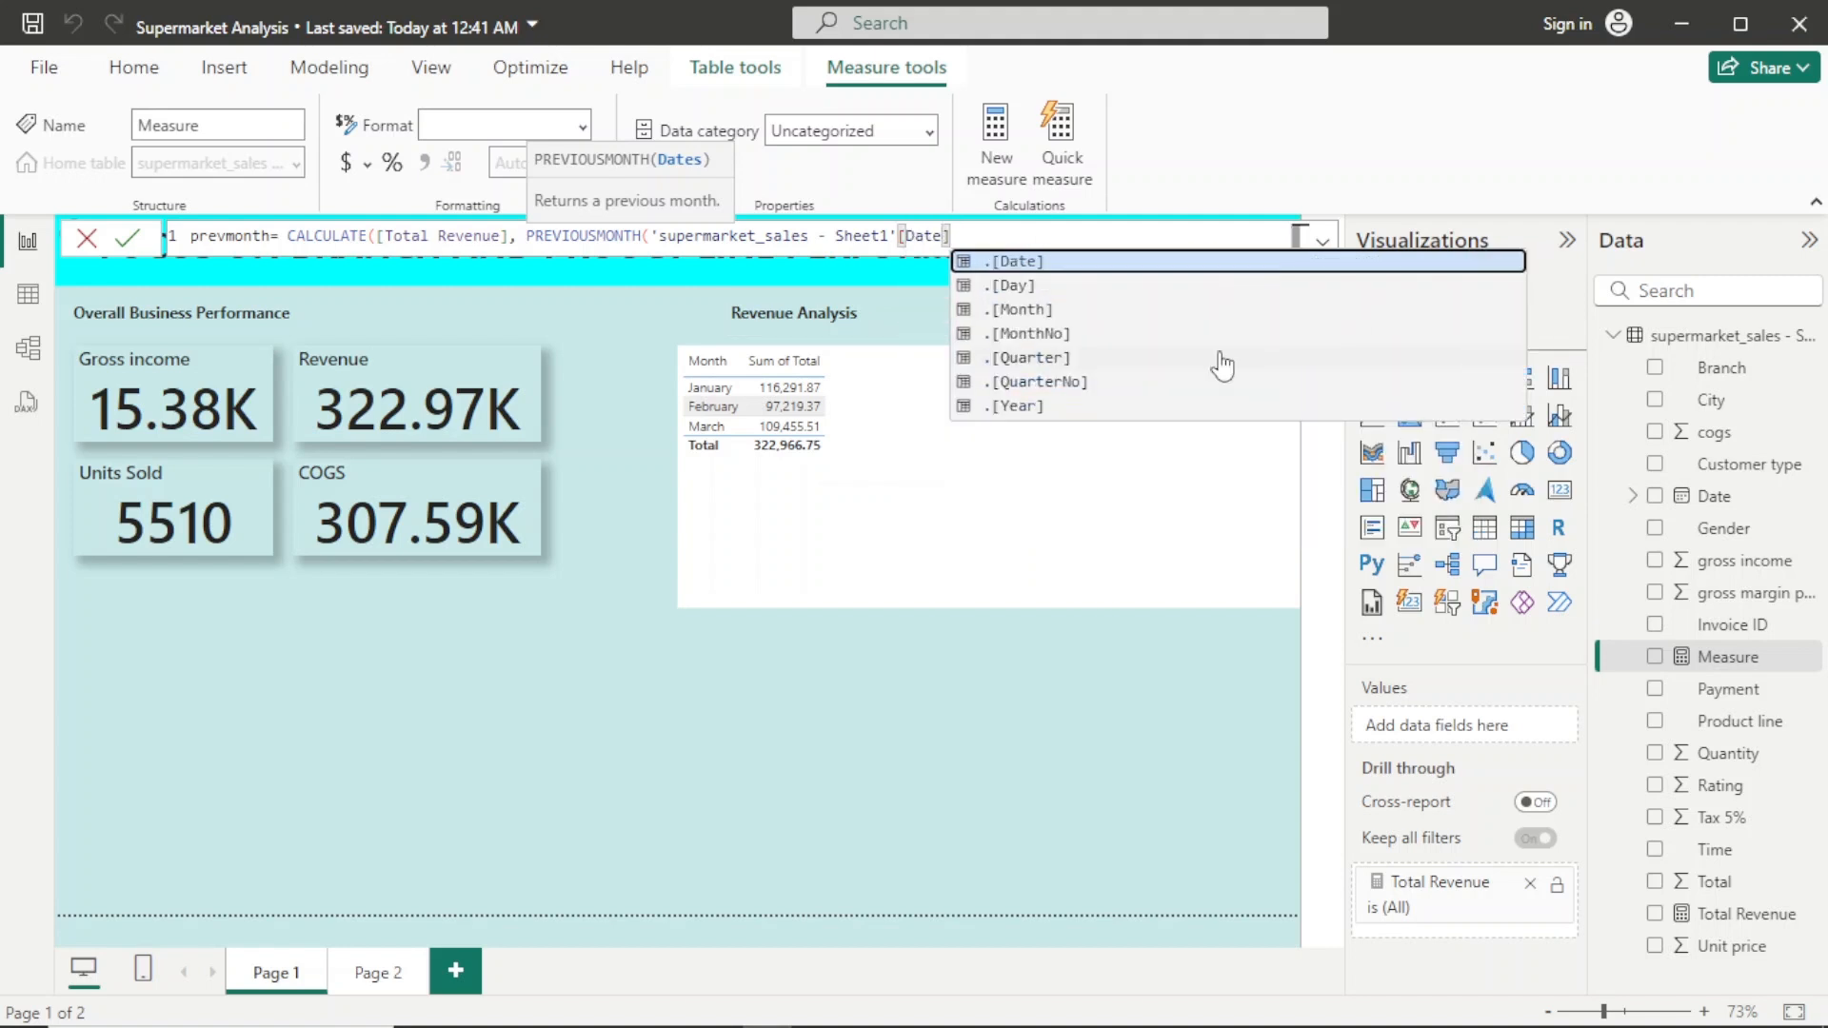
{"action": "left_click", "coordinate": [1112, 261]}
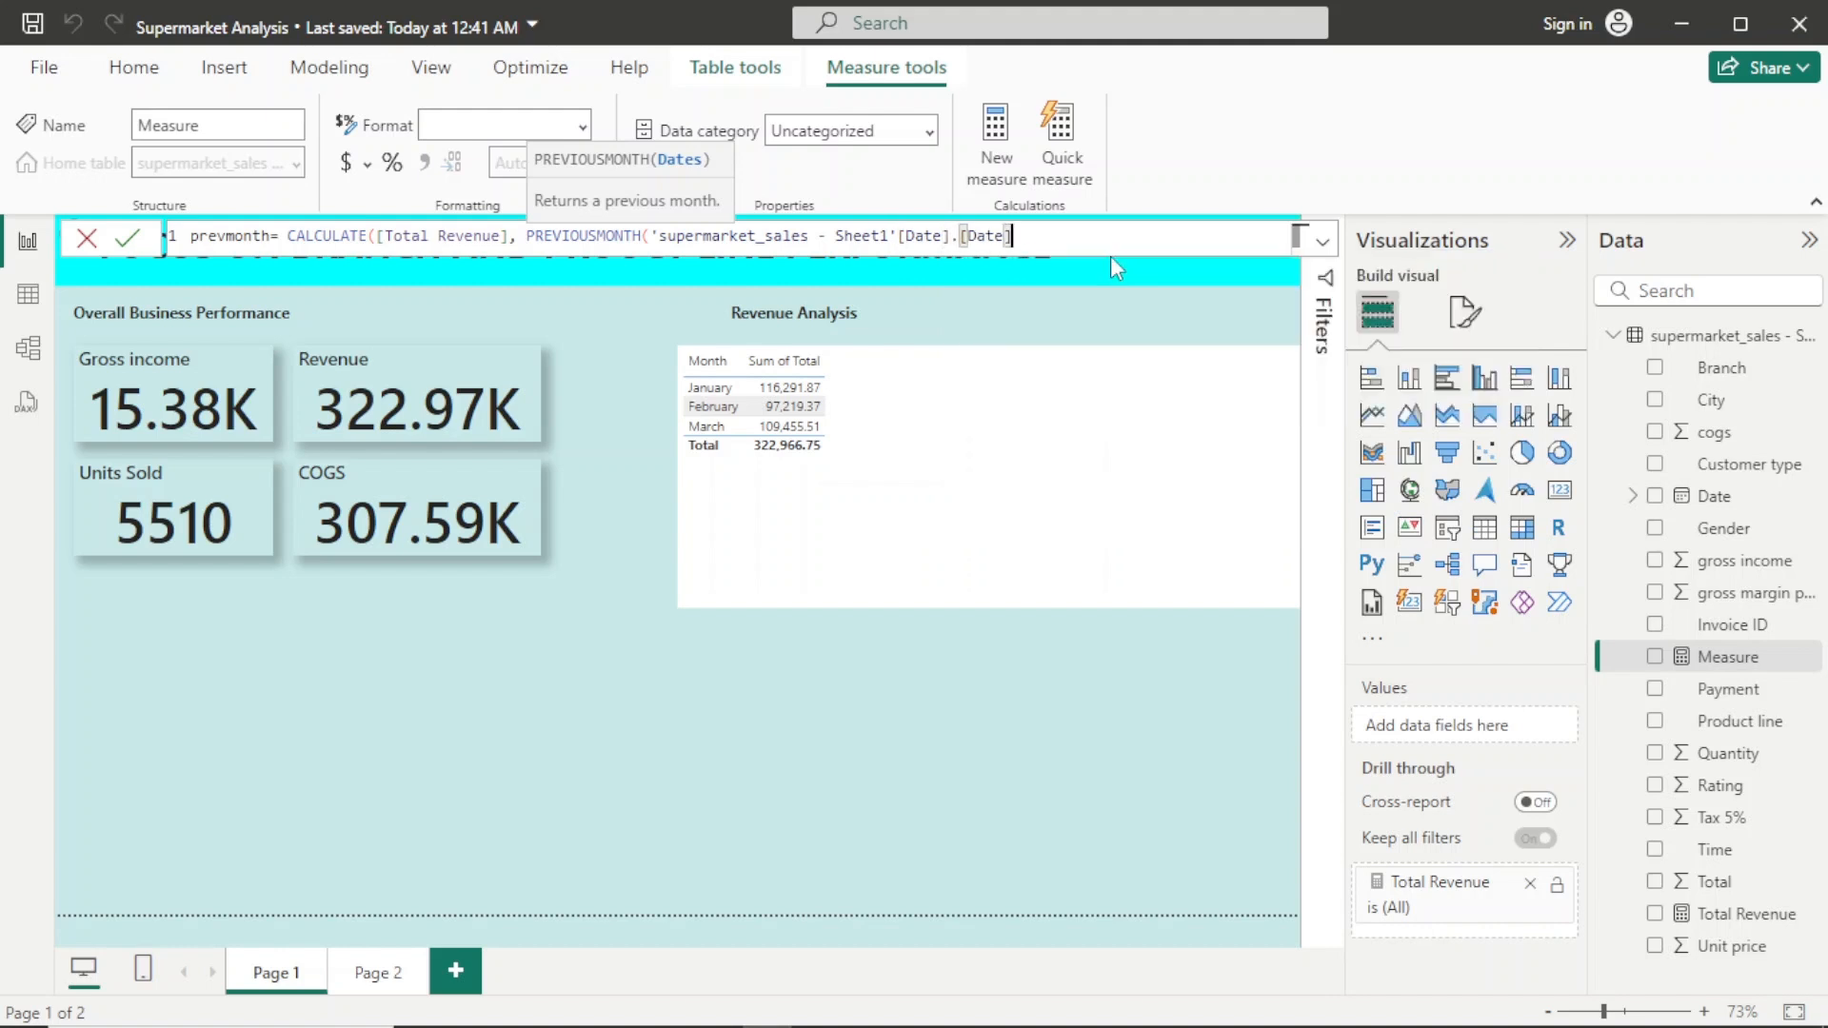
{"action": "type", "text": ")"}
{"action": "key", "text": "Return"}
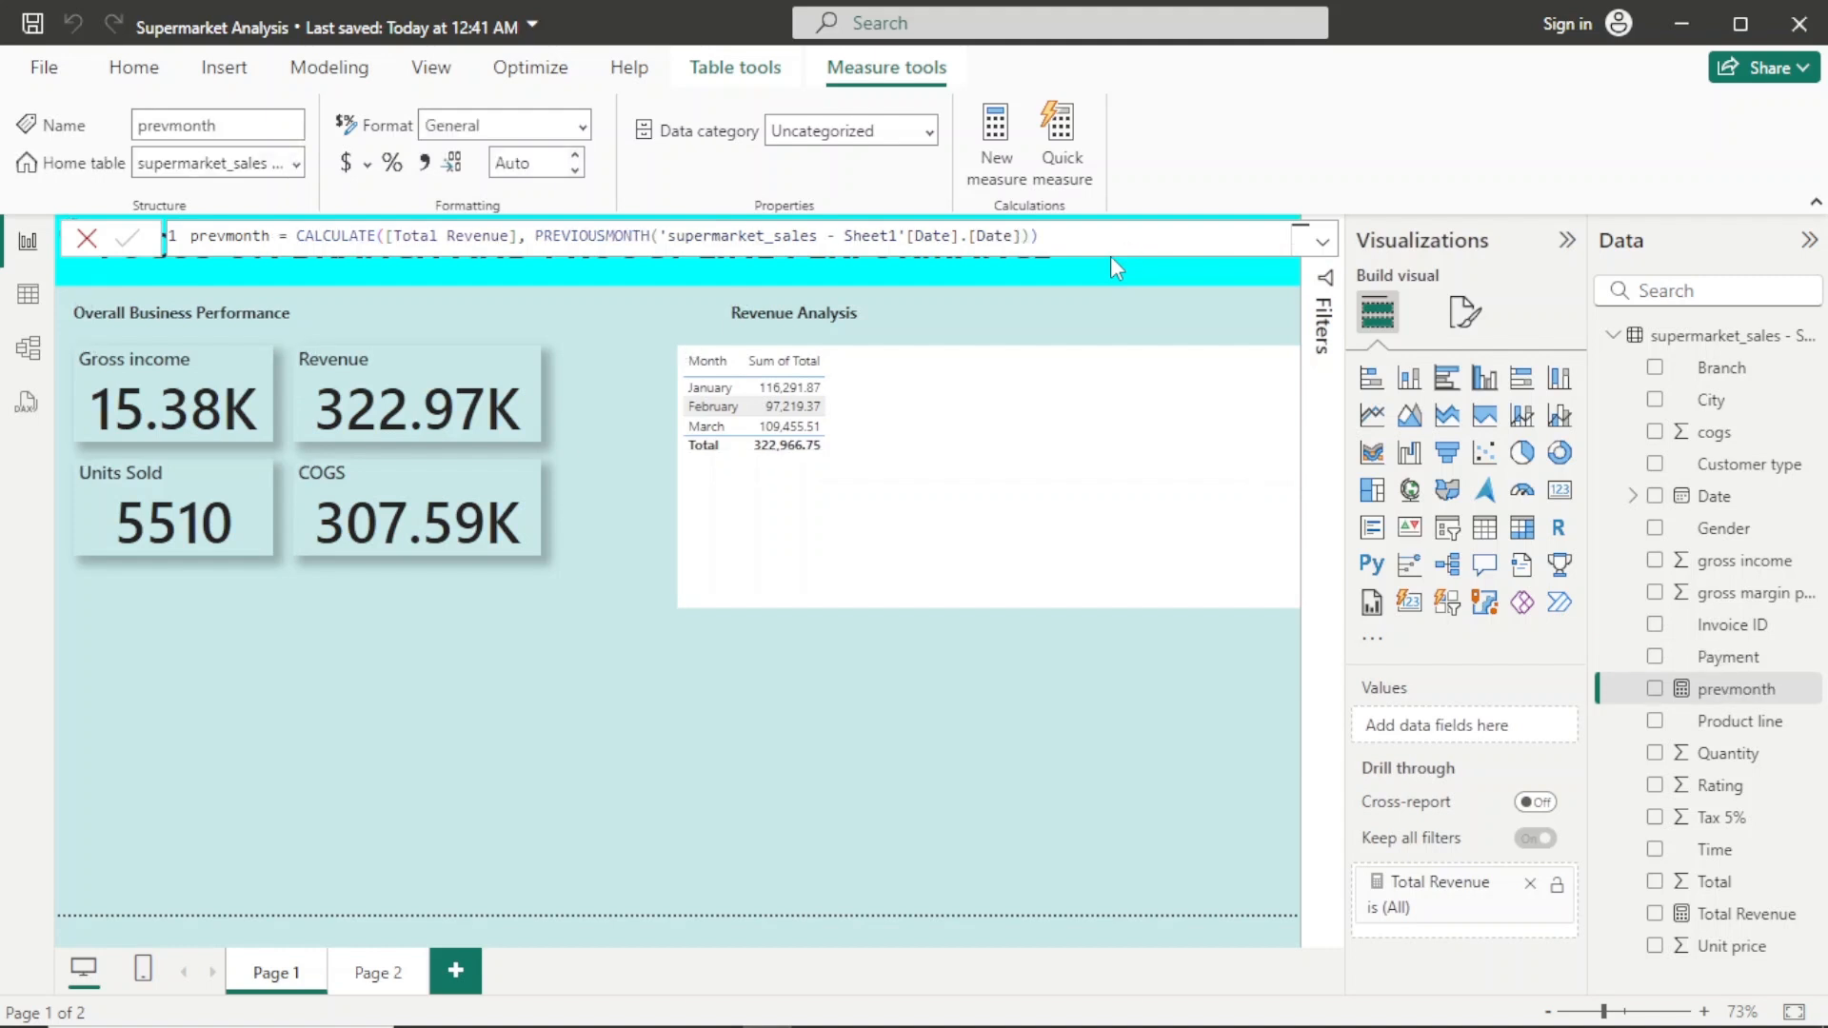
Step: Add prevmonth as a column after the sum of Total in the monthly table and filter its months to January, February and March
{"action": "left_click", "coordinate": [988, 539]}
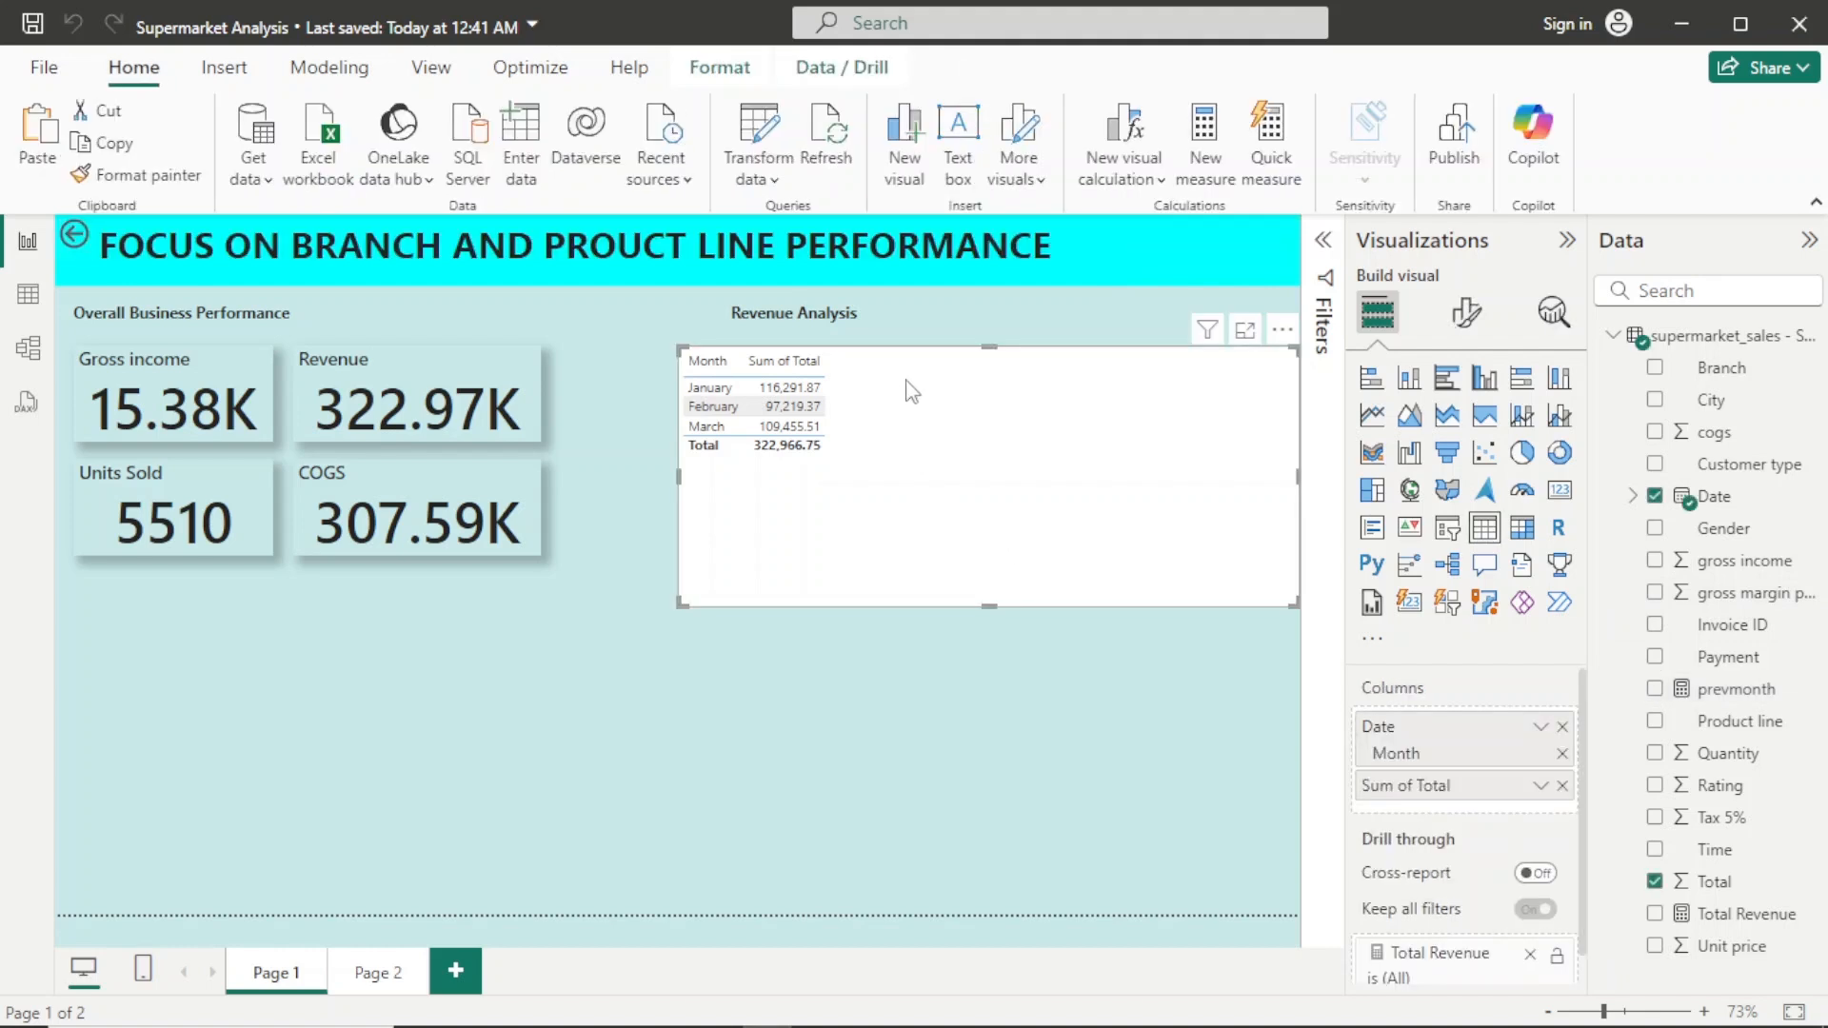
{"action": "left_click_drag", "start_coordinate": [1653, 700], "coordinate": [1495, 819]}
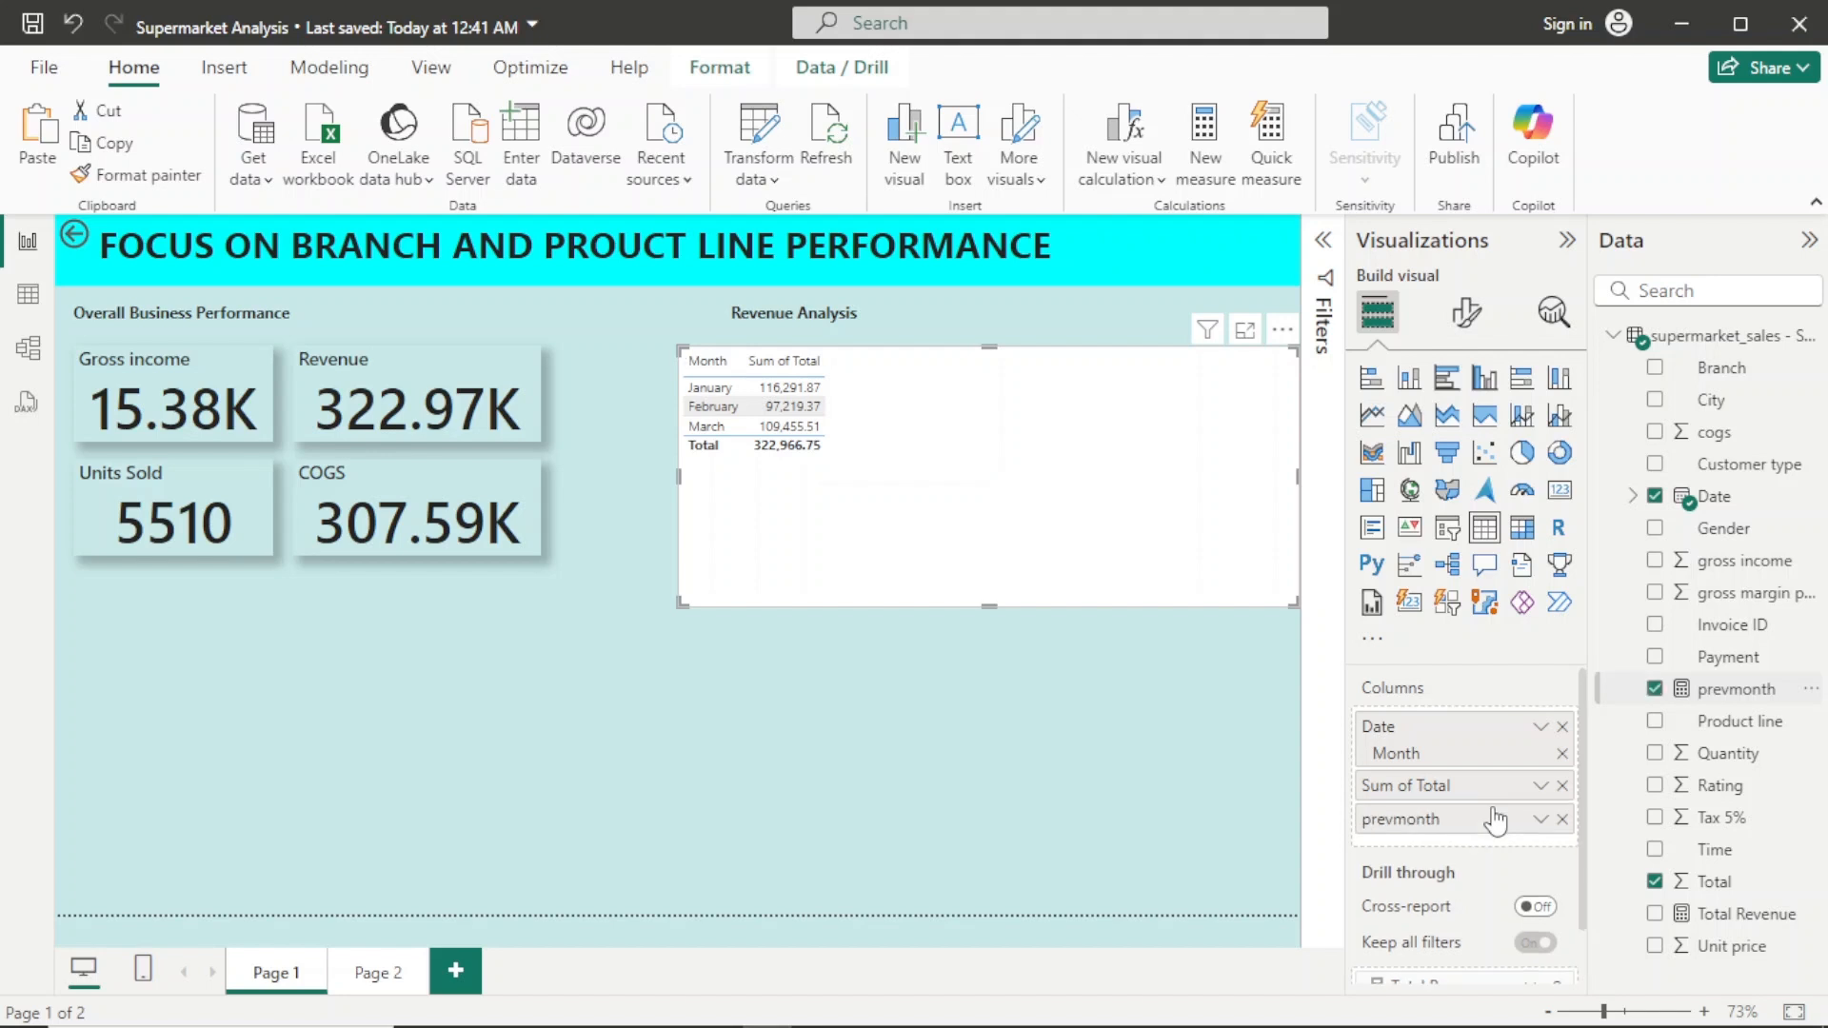
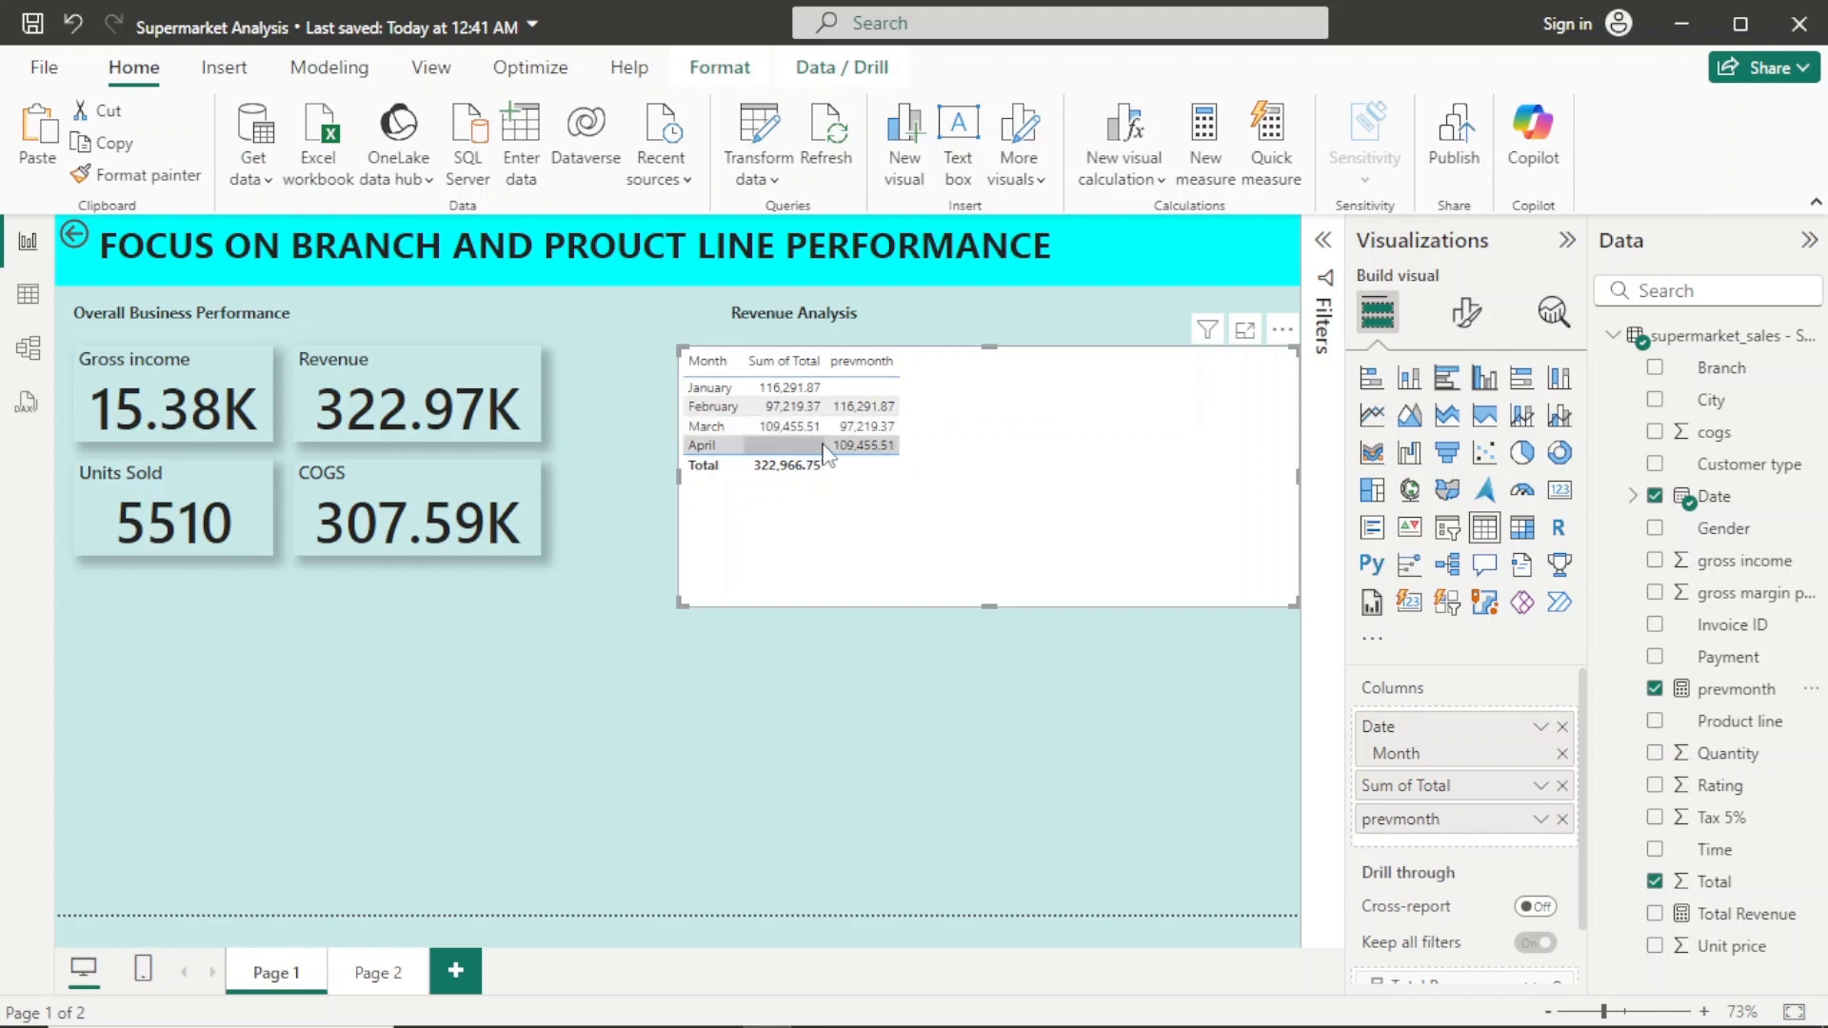
{"action": "left_click", "coordinate": [1324, 241]}
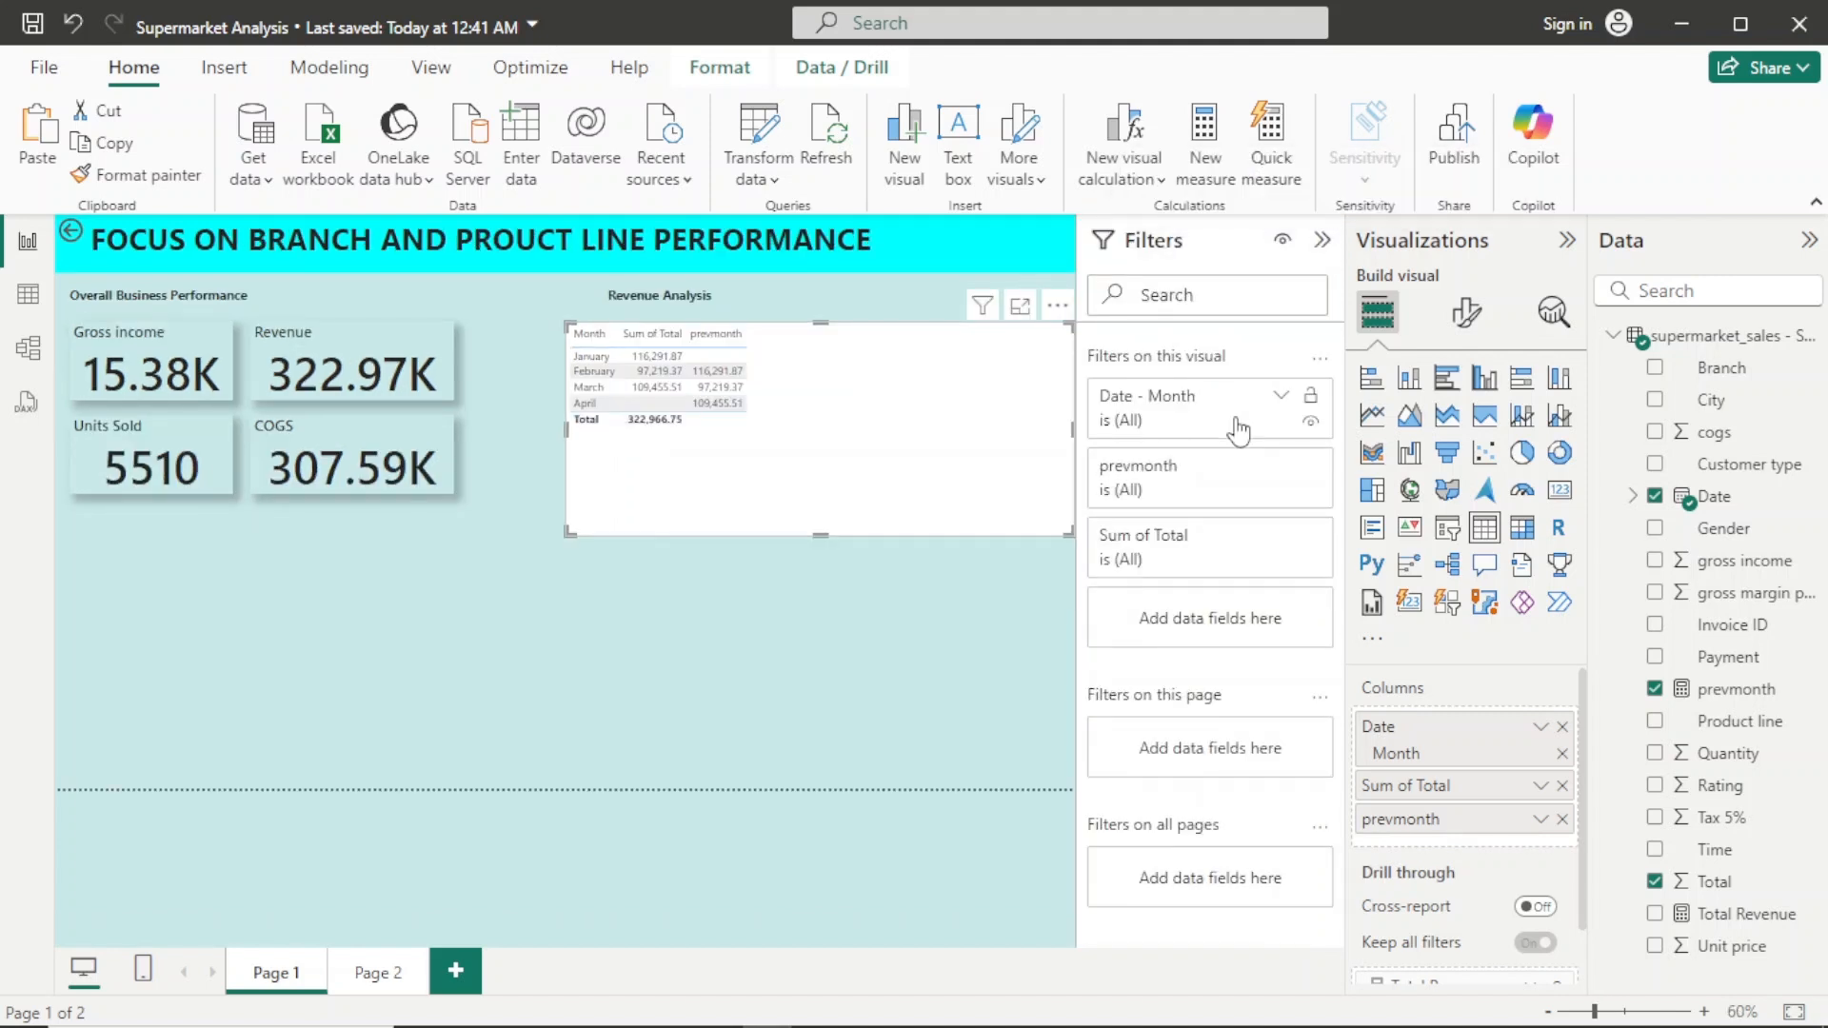
{"action": "left_click", "coordinate": [1238, 418]}
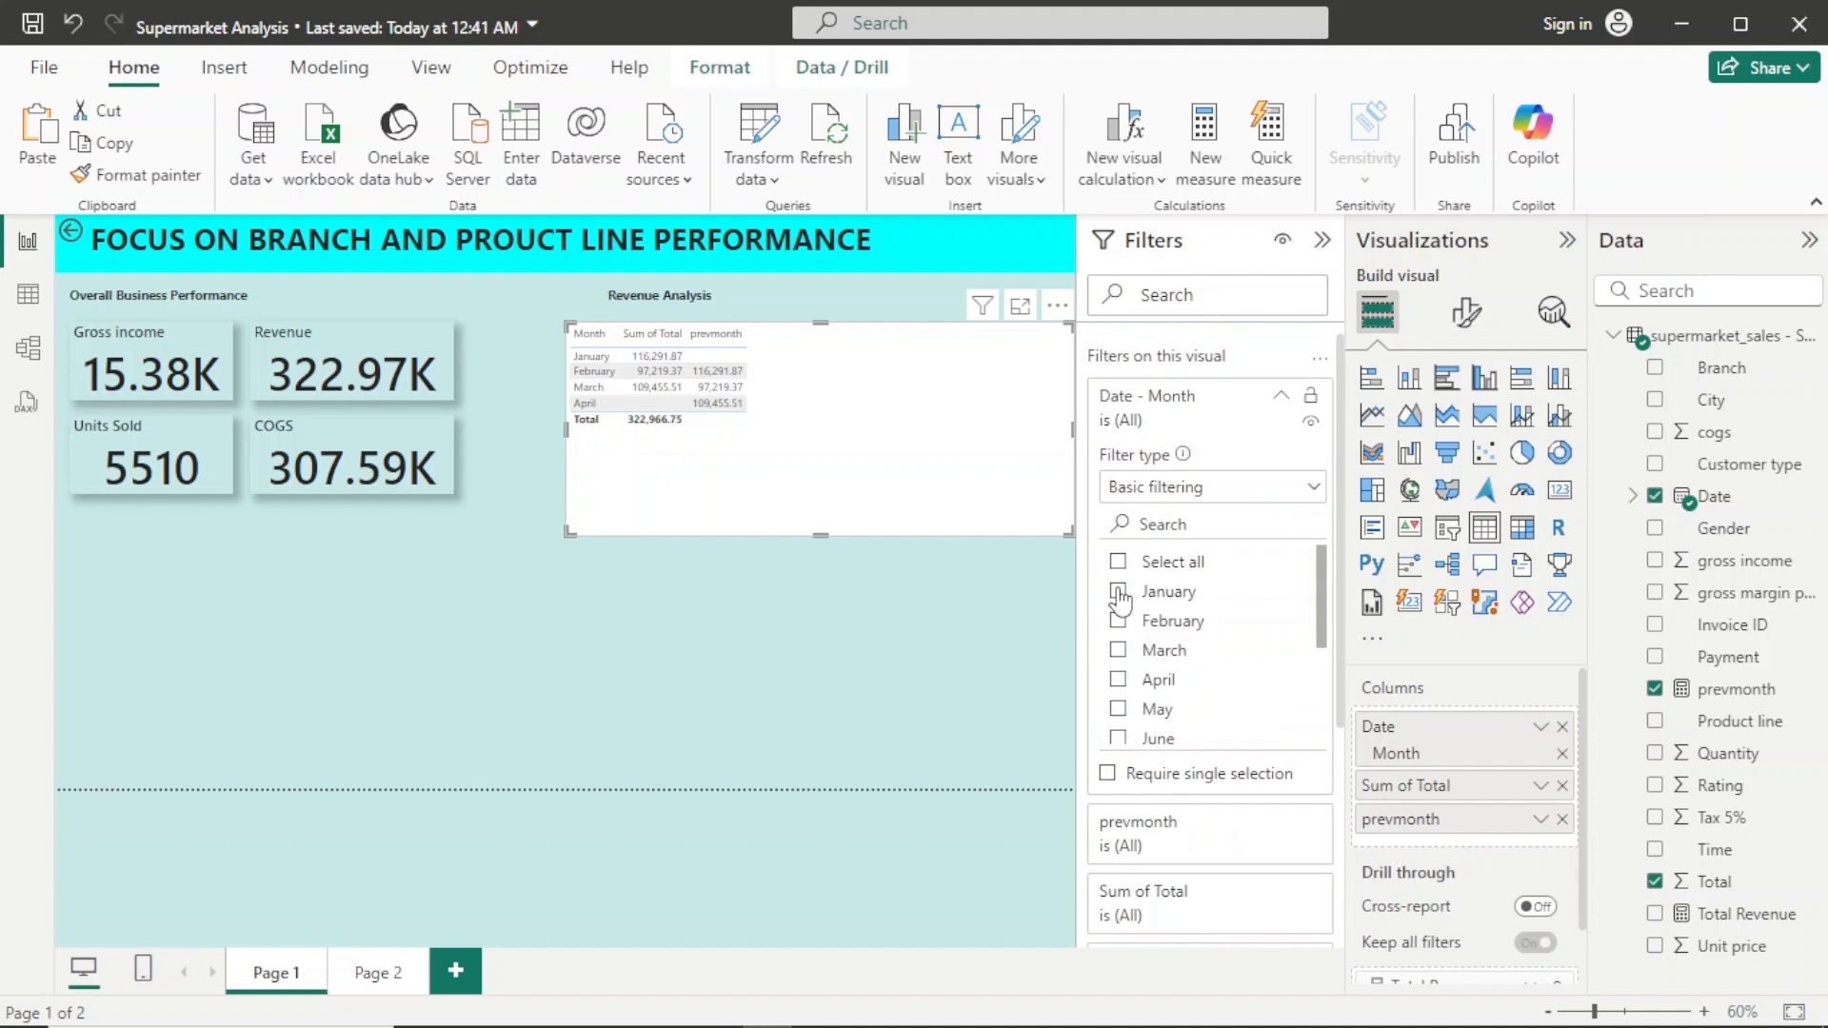
{"action": "left_click", "coordinate": [1119, 592]}
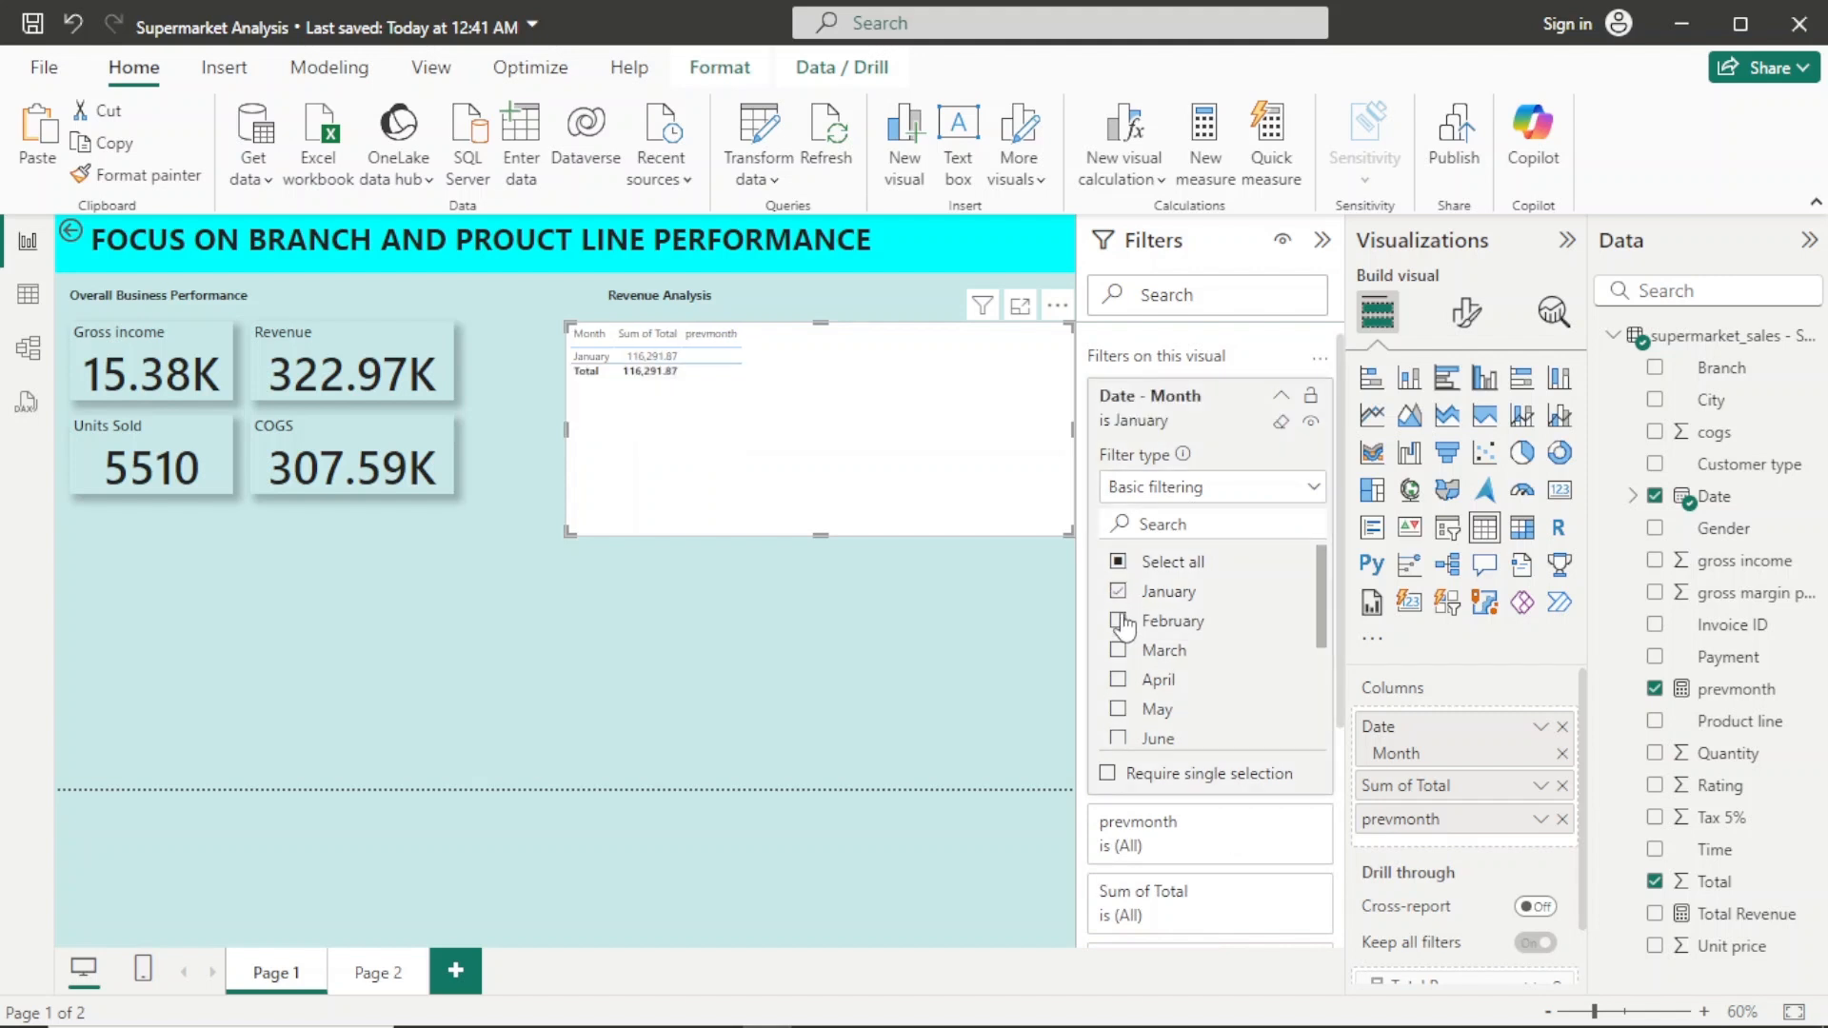
{"action": "left_click", "coordinate": [1119, 621]}
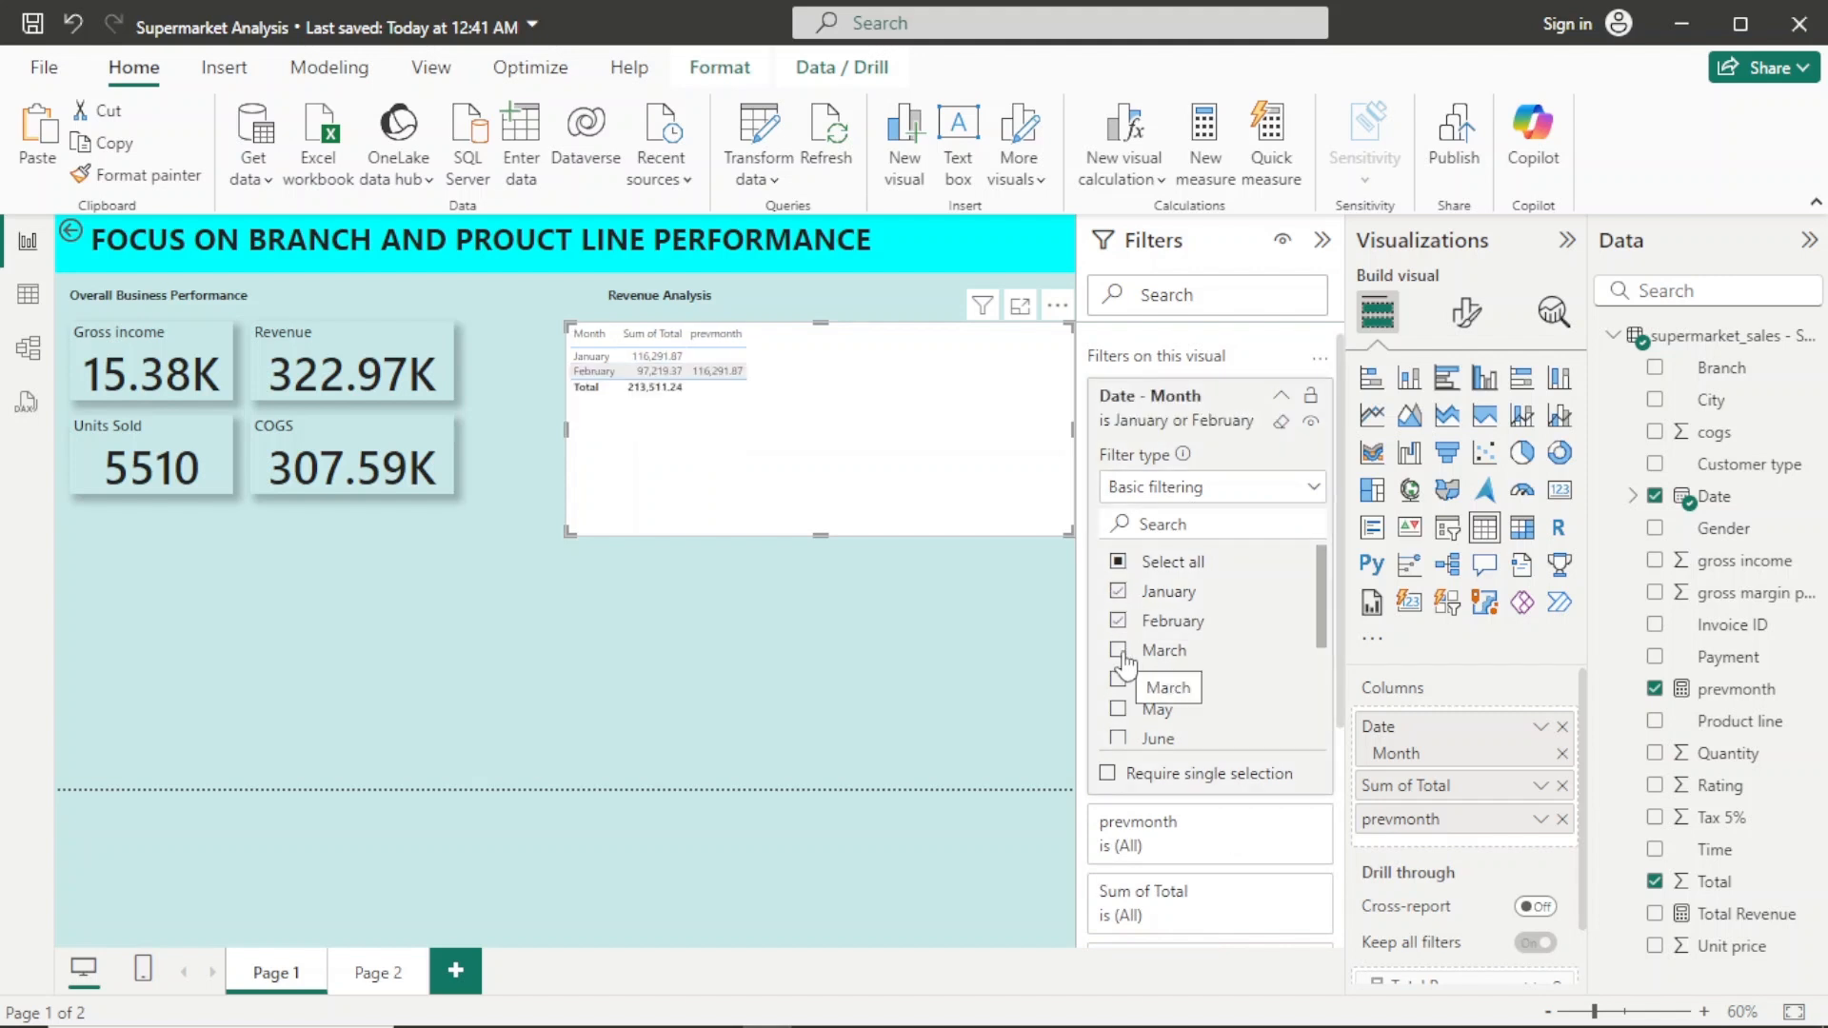
{"action": "left_click", "coordinate": [1122, 653]}
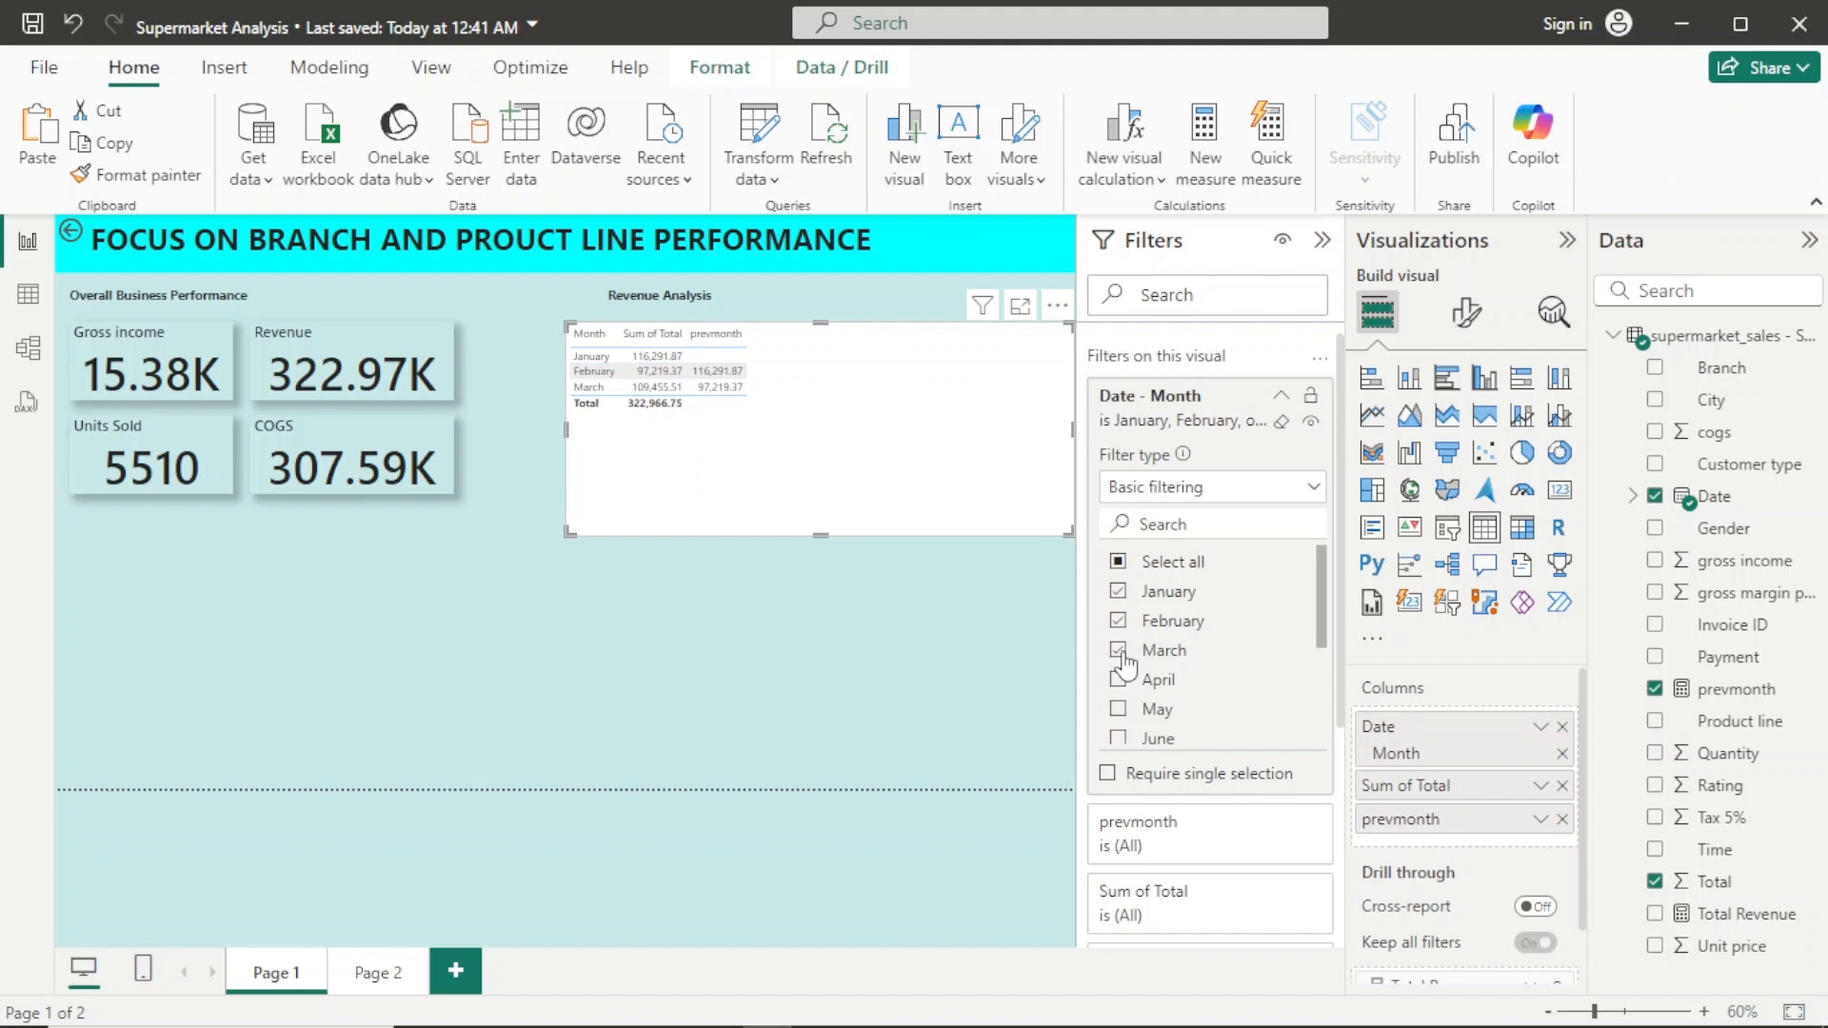
{"action": "left_click", "coordinate": [1322, 241]}
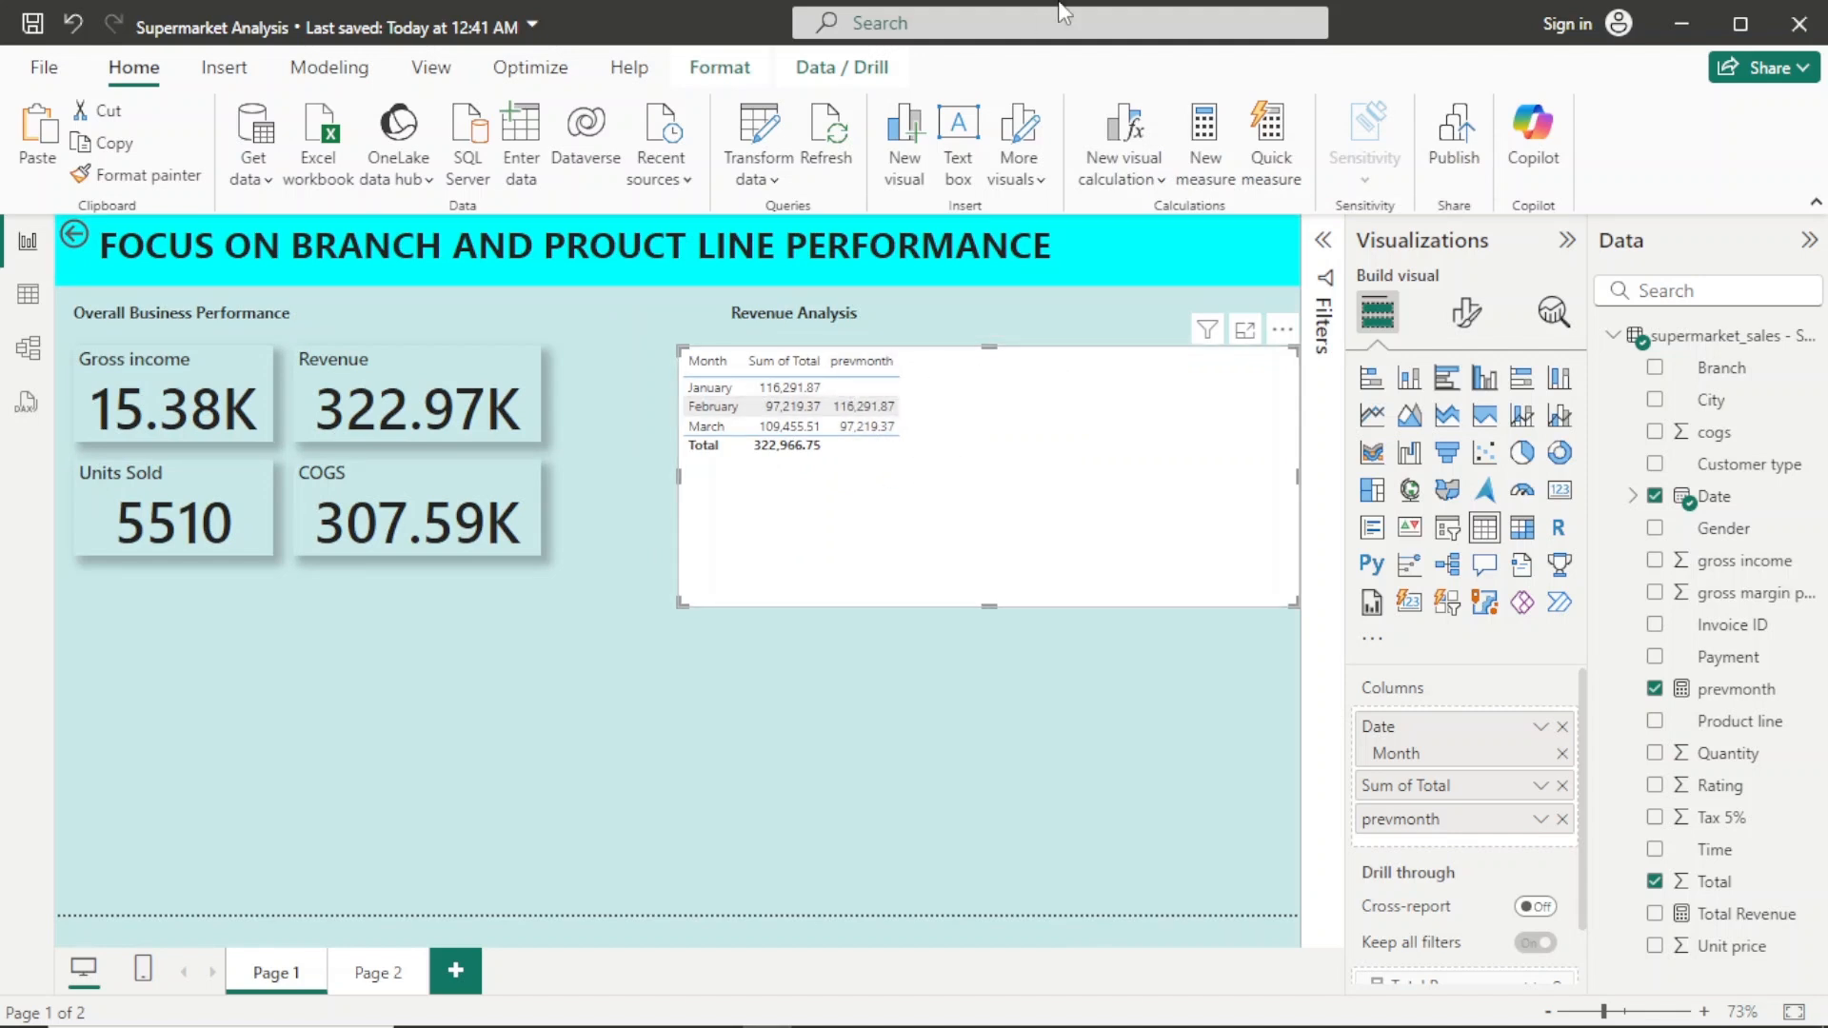
Step: Begin a new measure in the supermarket_sales table as revchange = DIVIDE([Total Revenue], leaving the numerator open
{"action": "left_click", "coordinate": [1206, 132]}
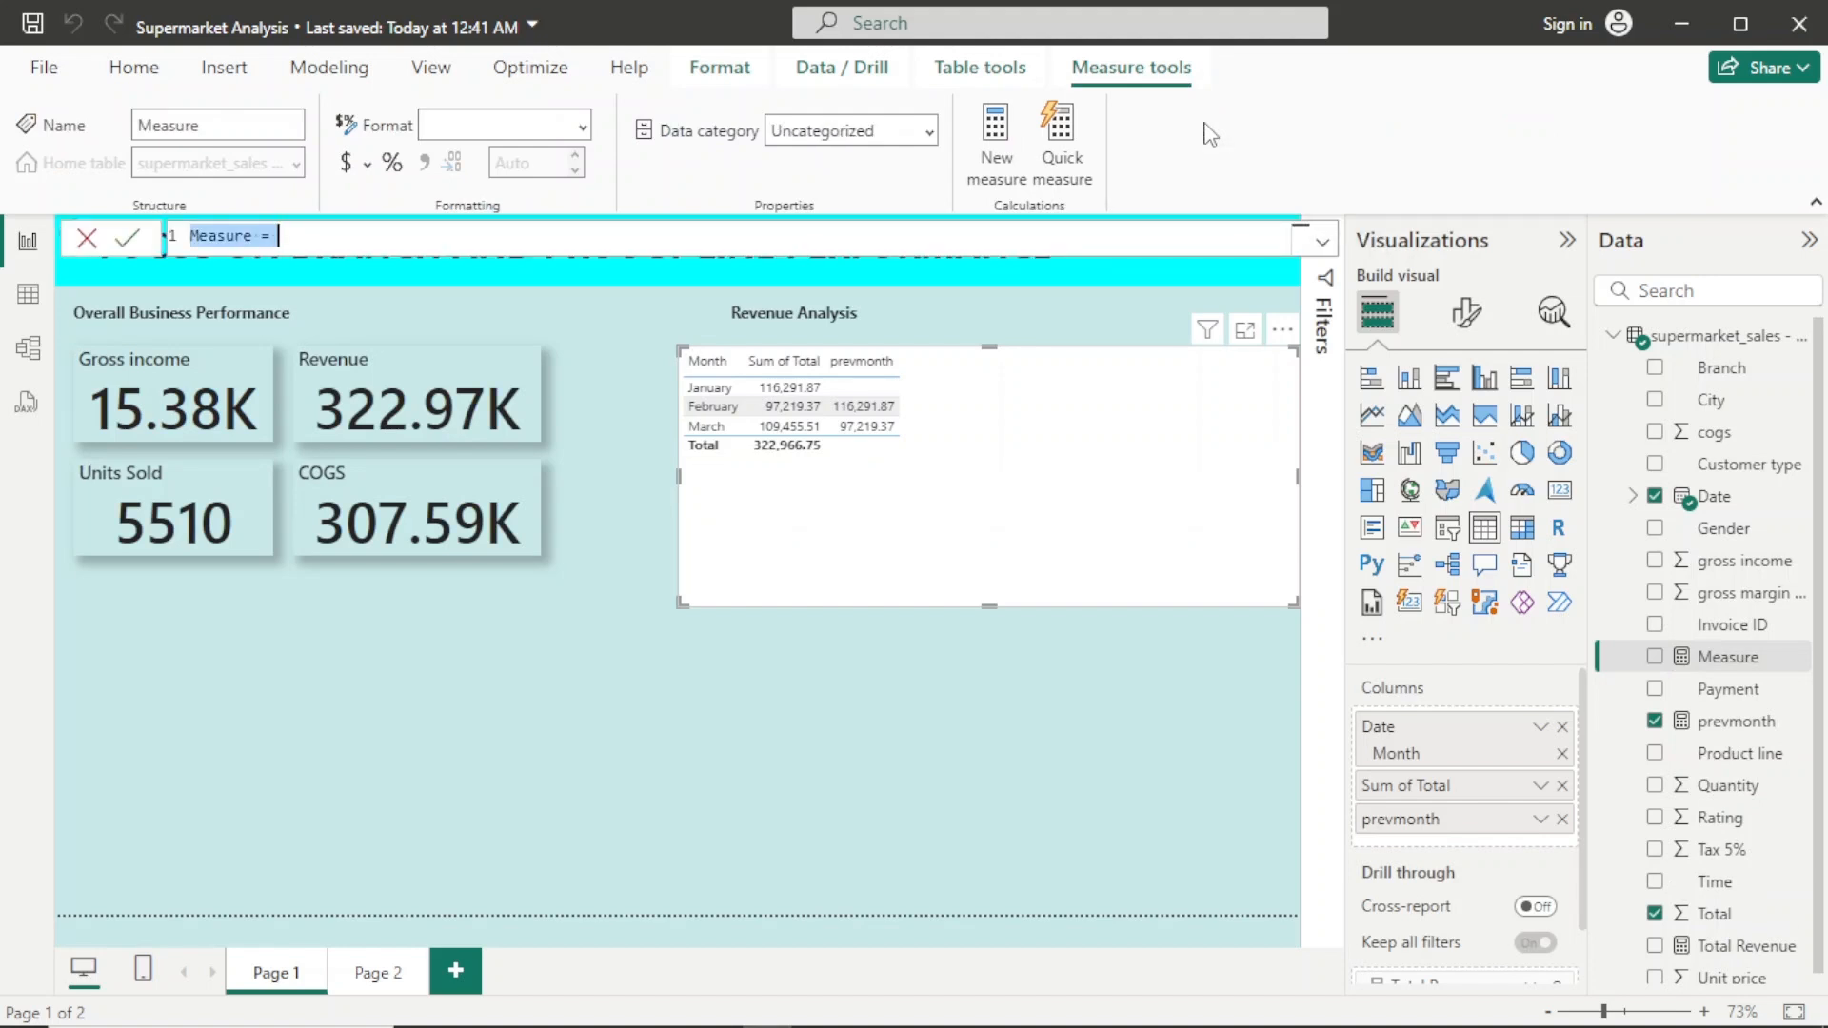
{"action": "type", "text": "revc"}
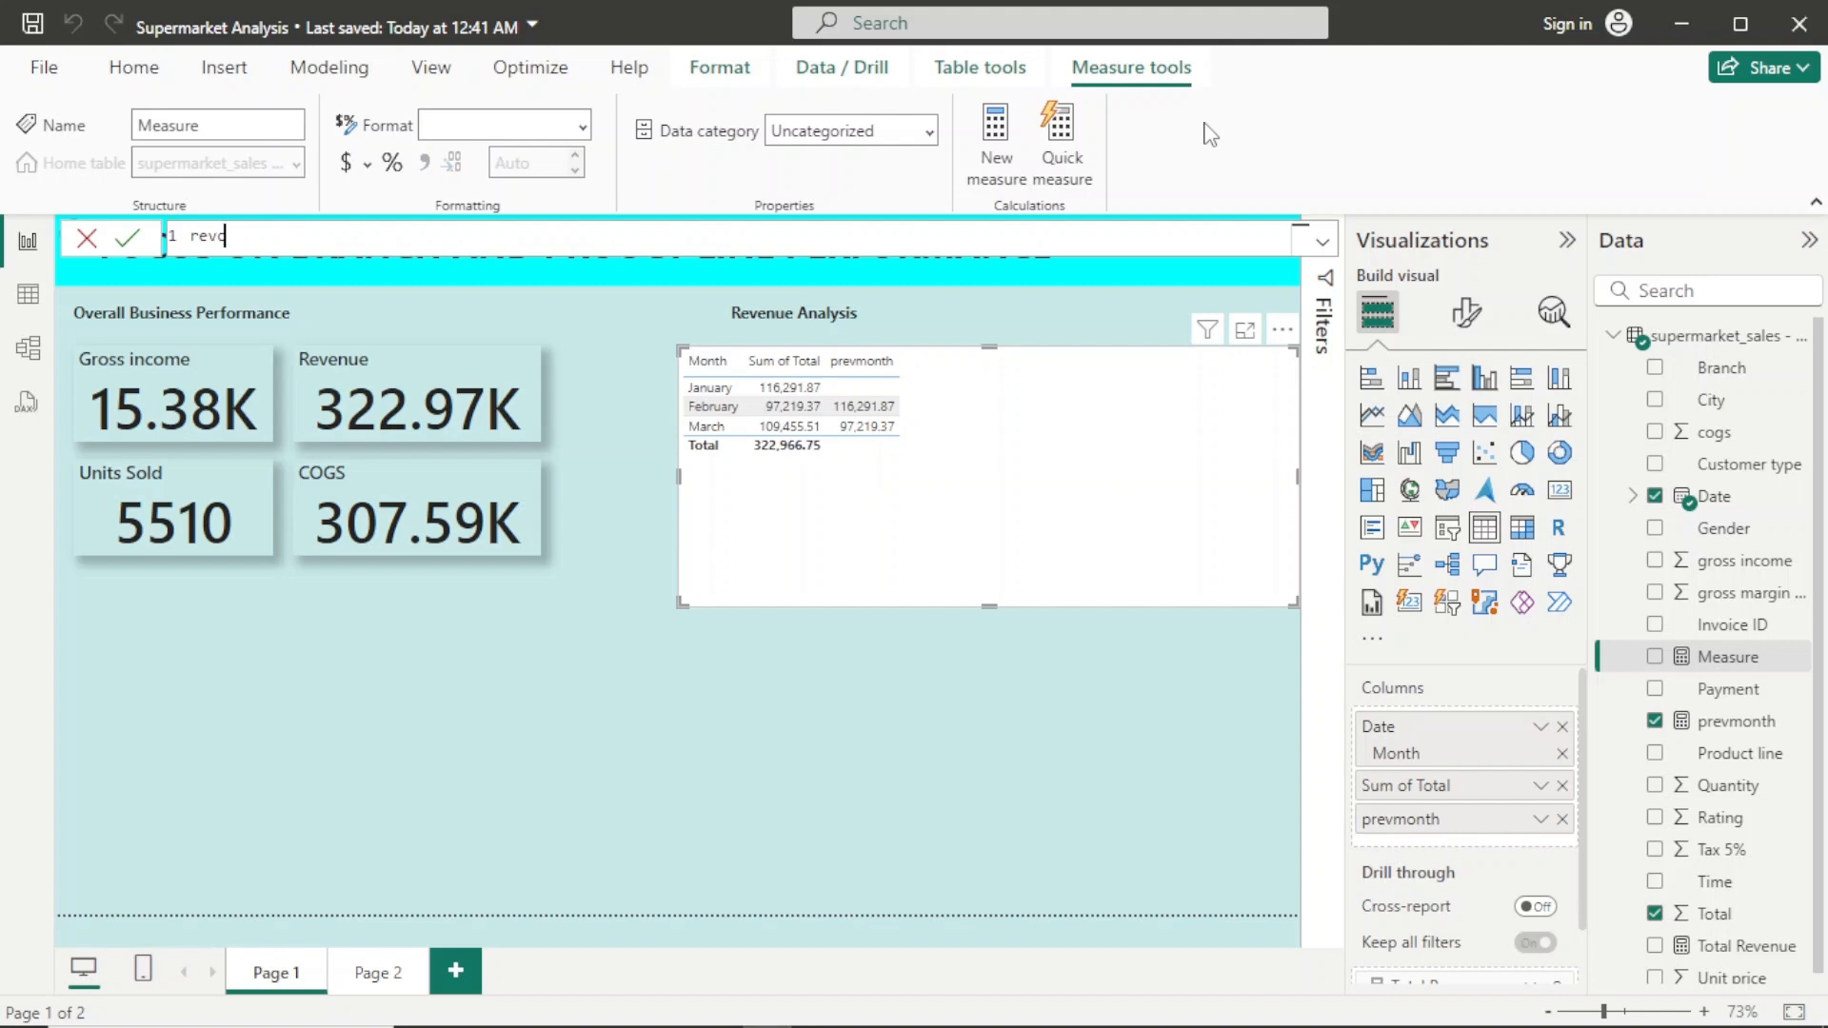
{"action": "type", "text": "hange = divi"}
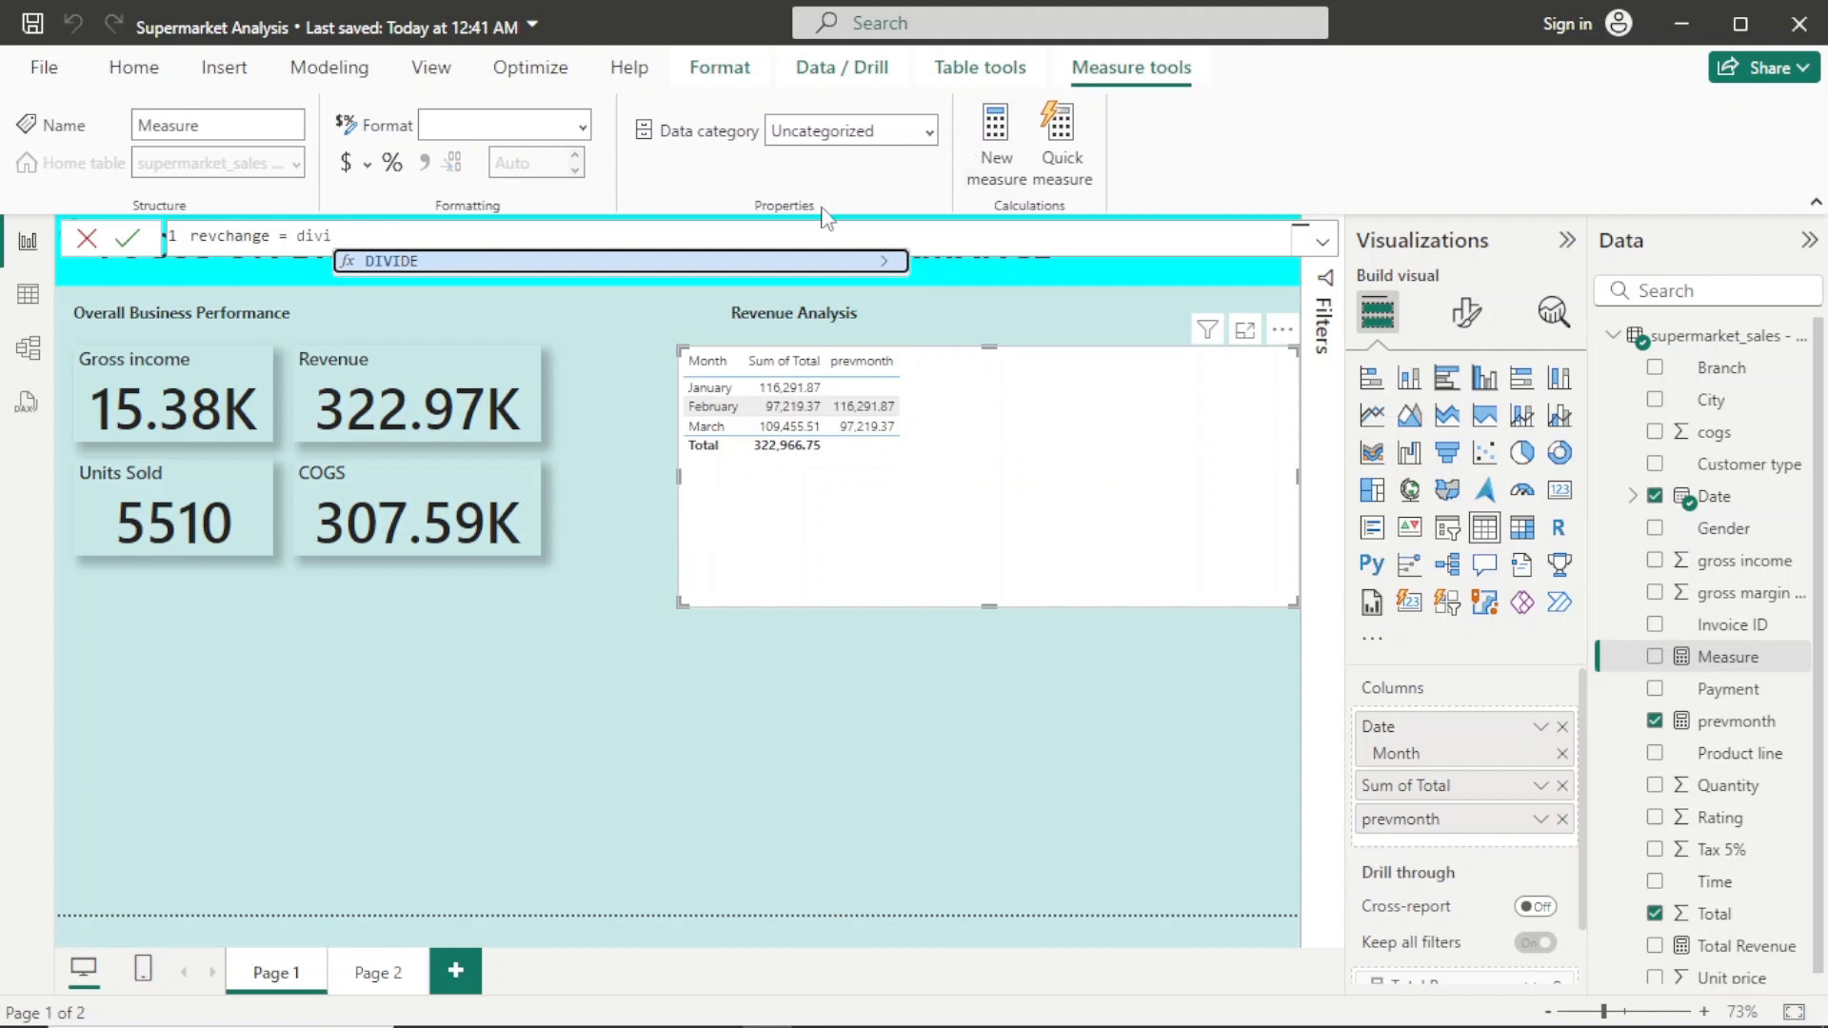
{"action": "left_click", "coordinate": [745, 266]}
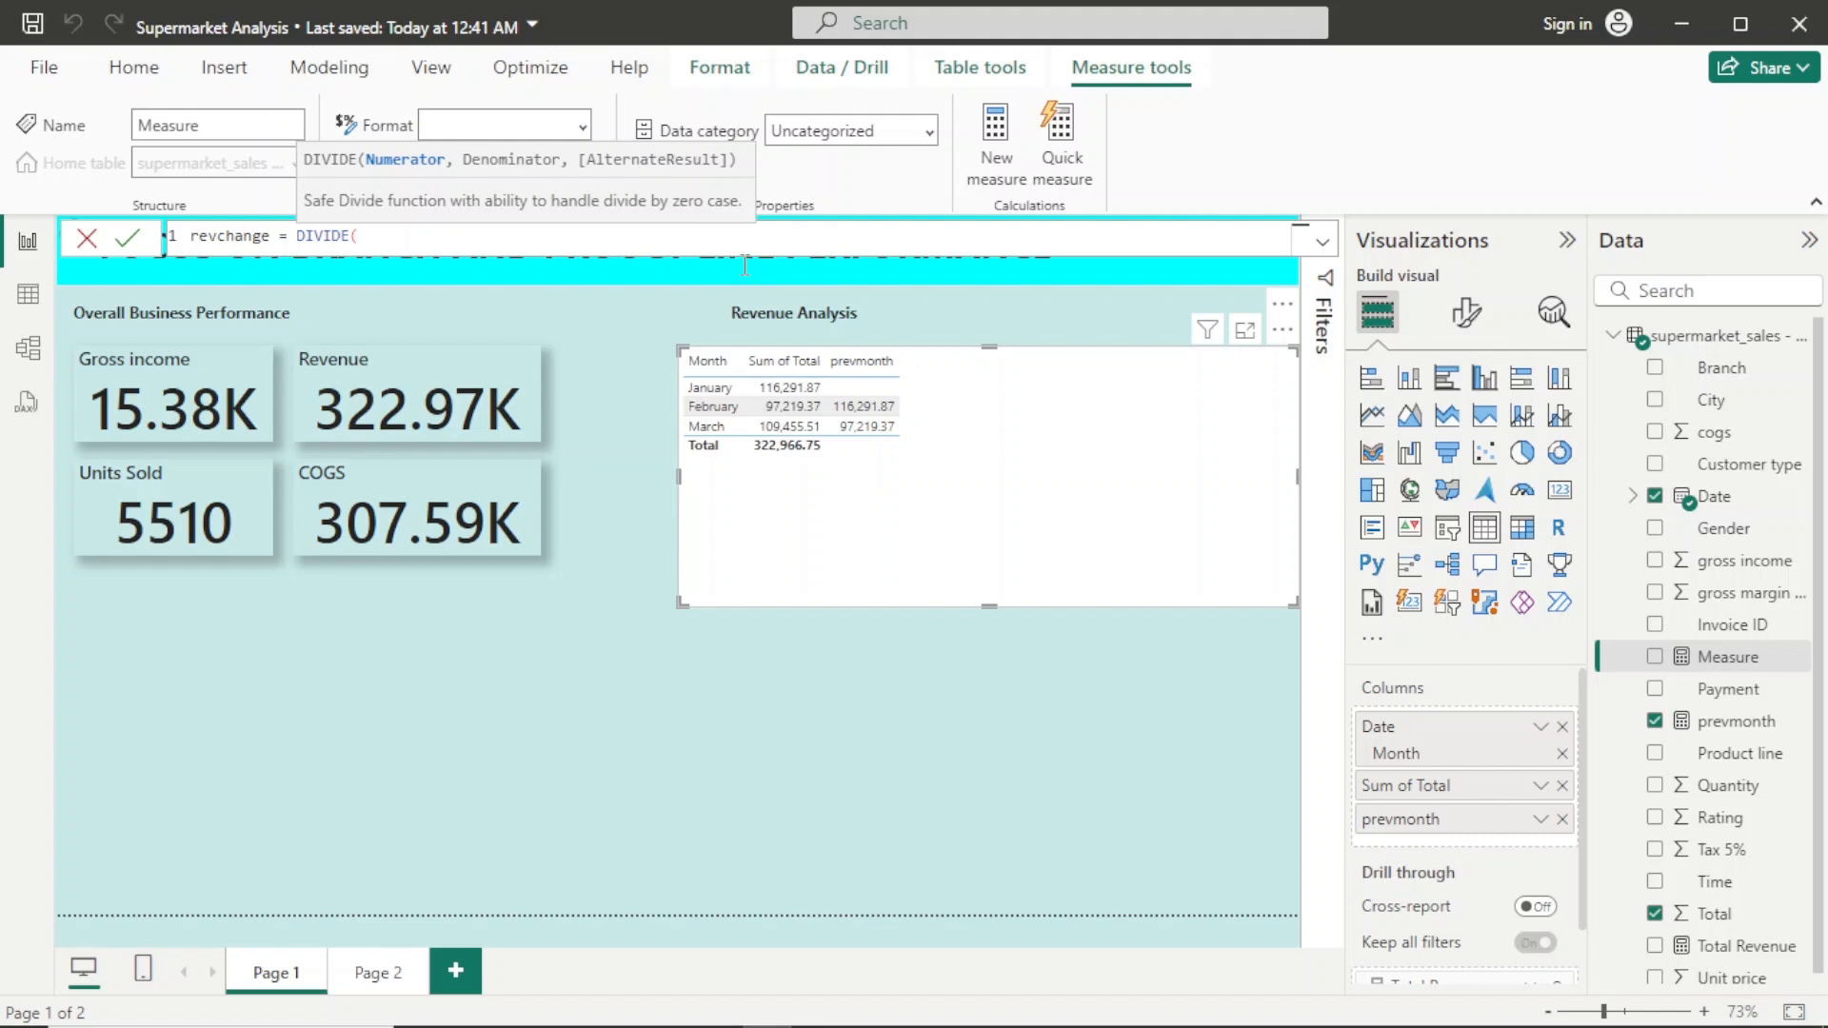
{"action": "type", "text": "t"}
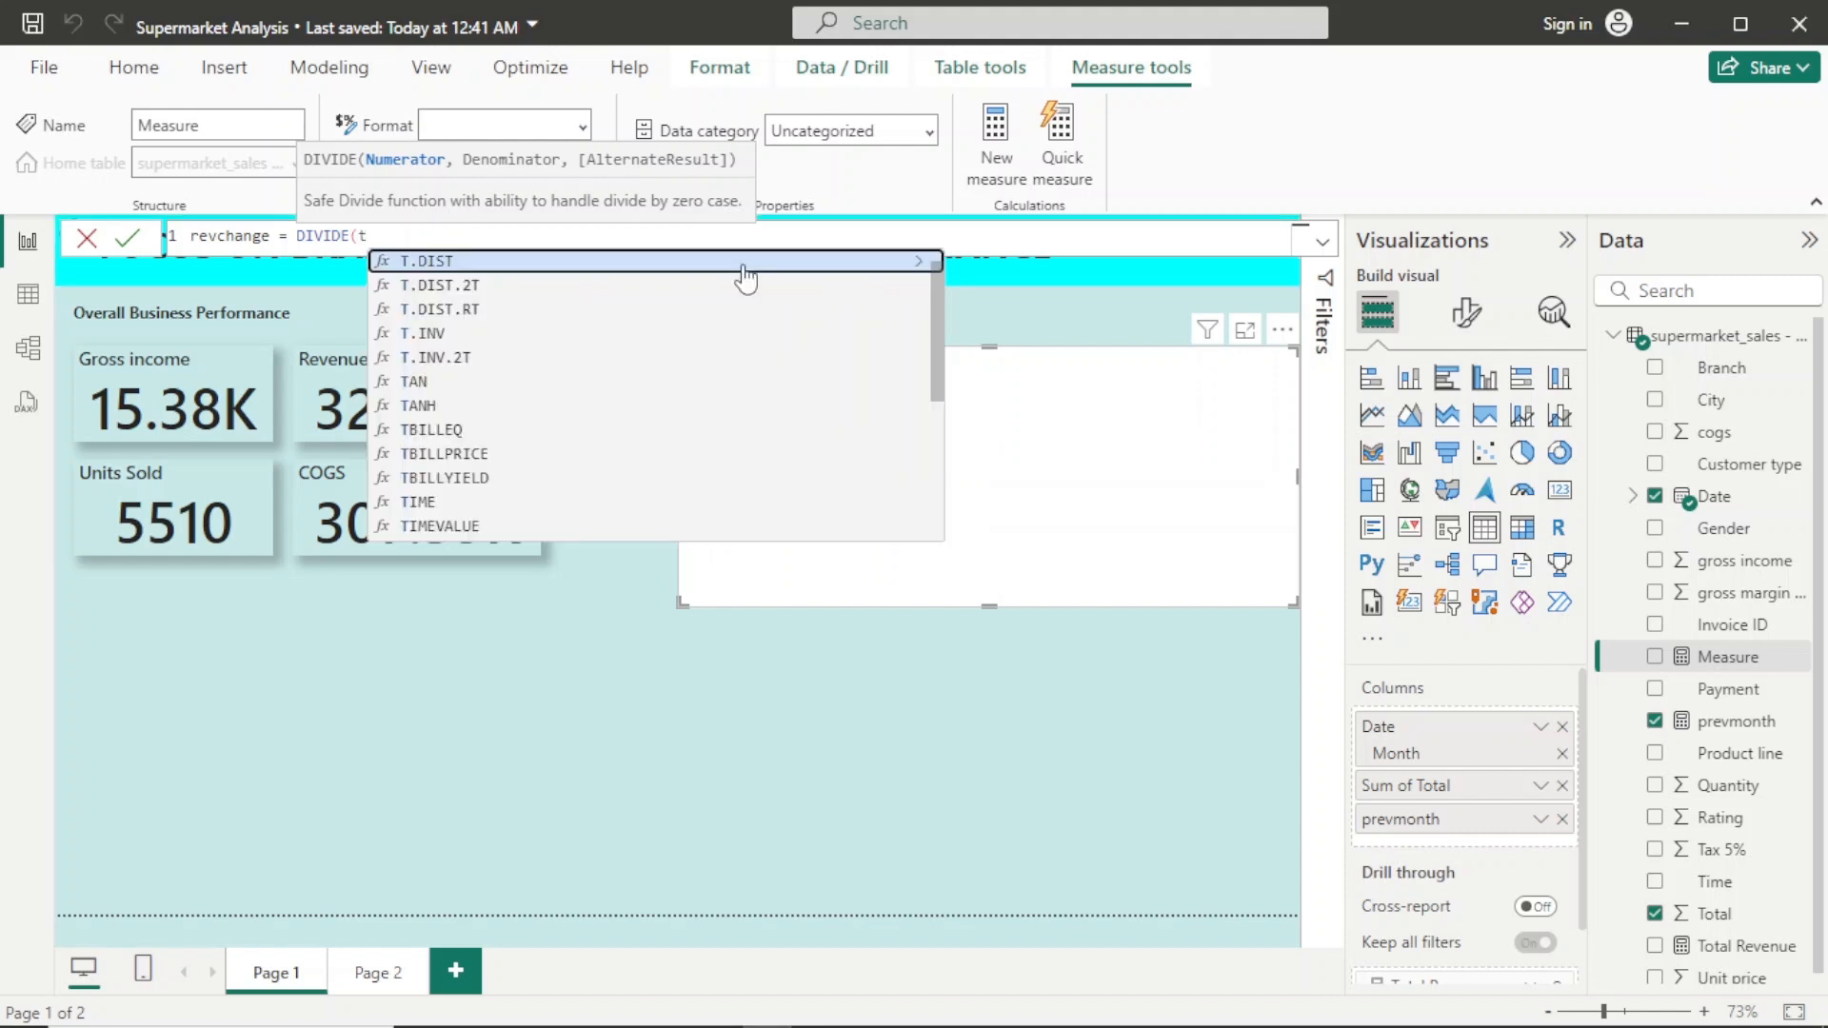
{"action": "type", "text": "ota"}
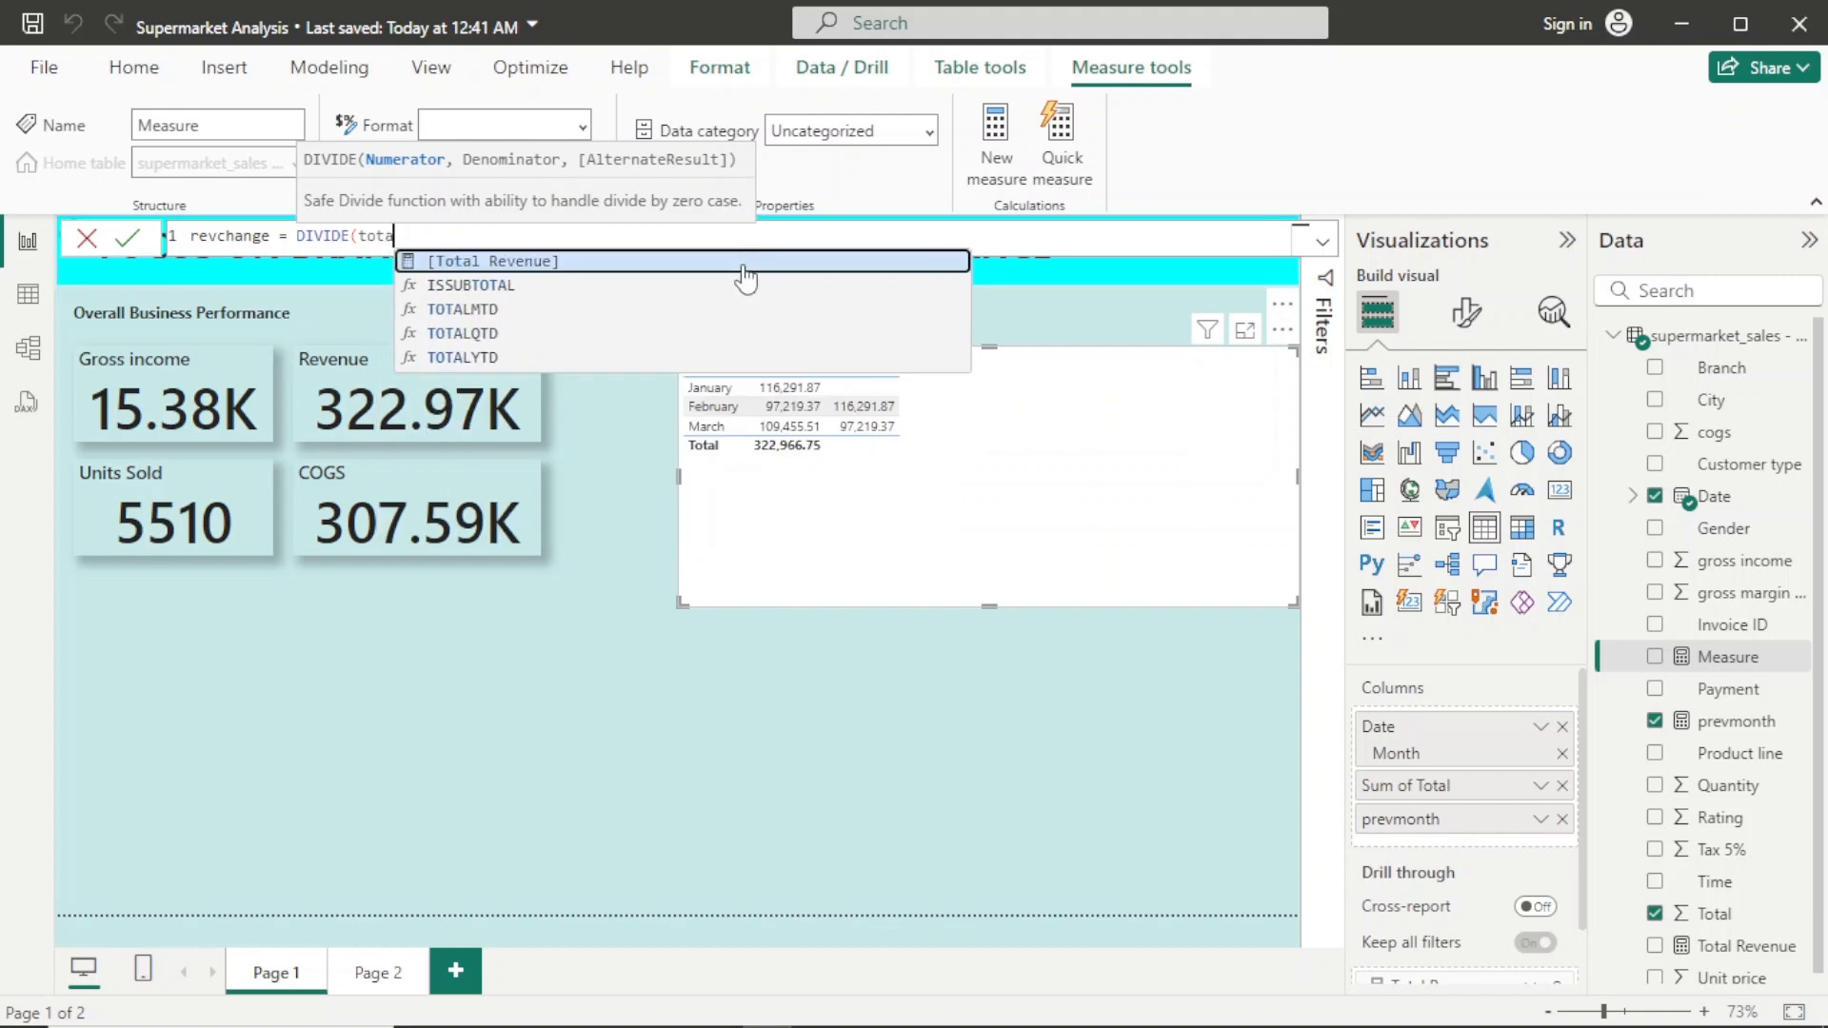
{"action": "left_click", "coordinate": [744, 263]}
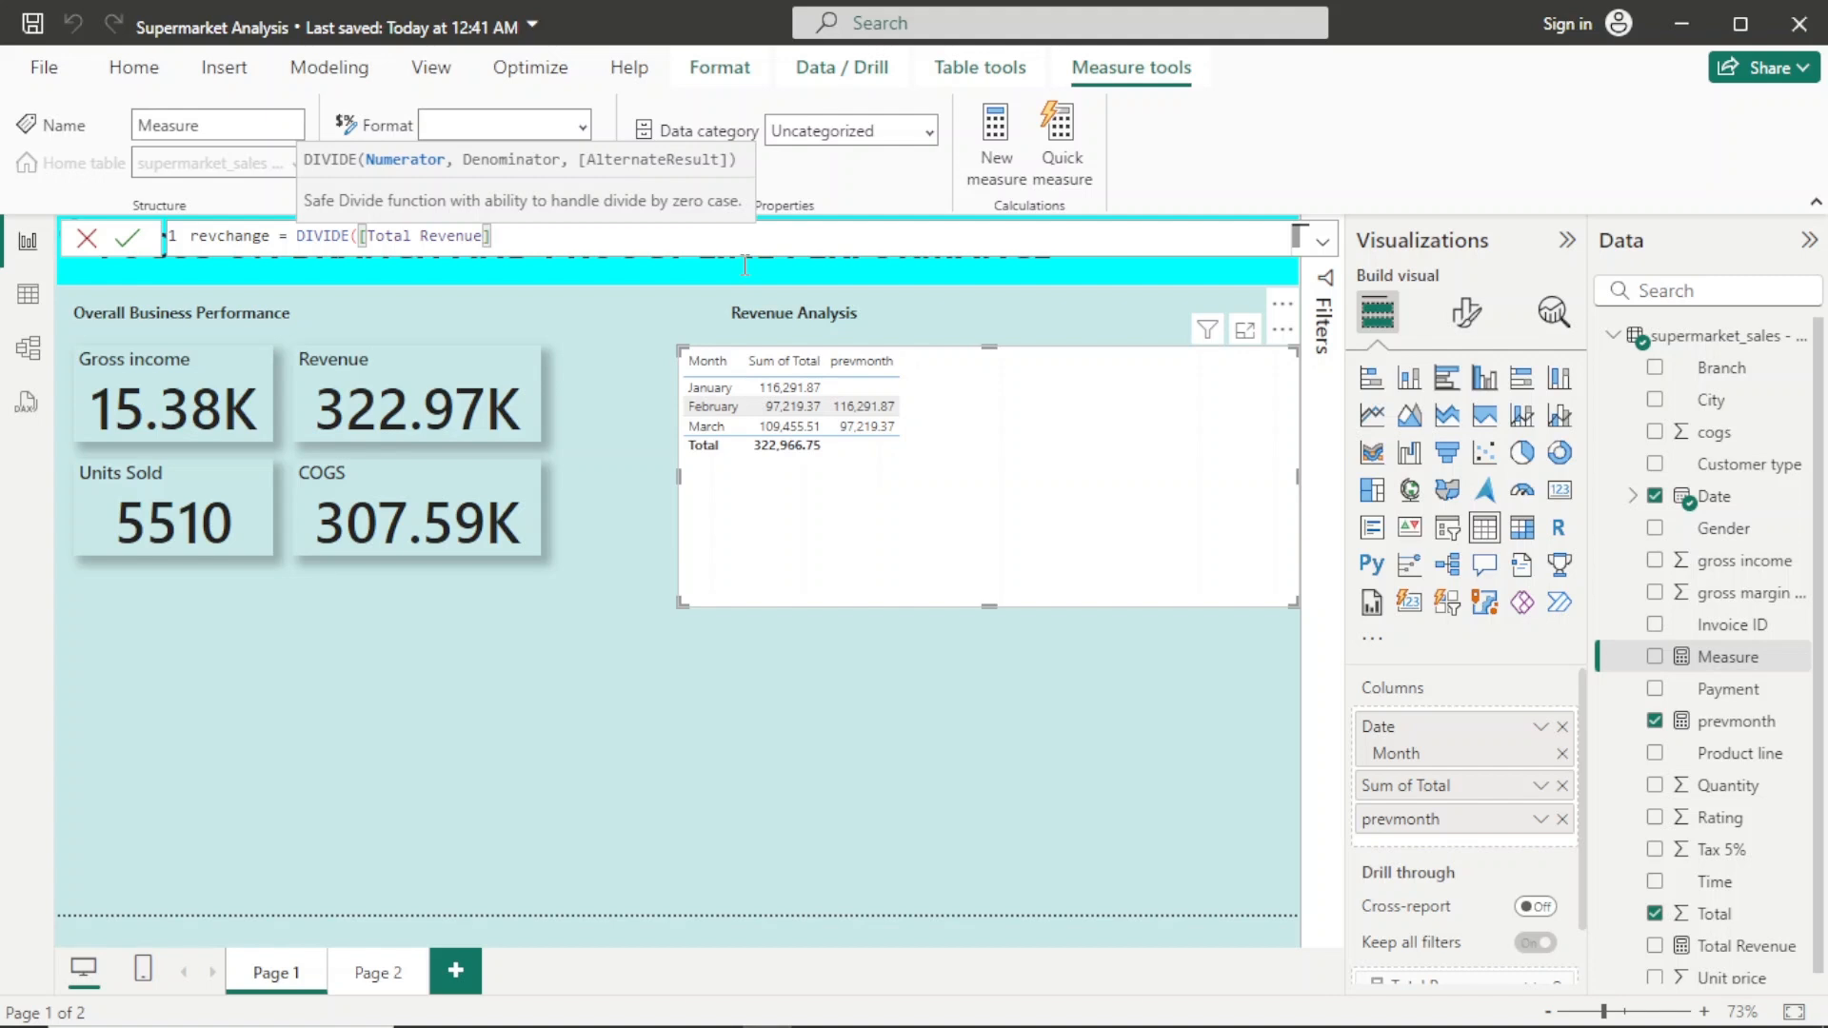
{"action": "type", "text": ","}
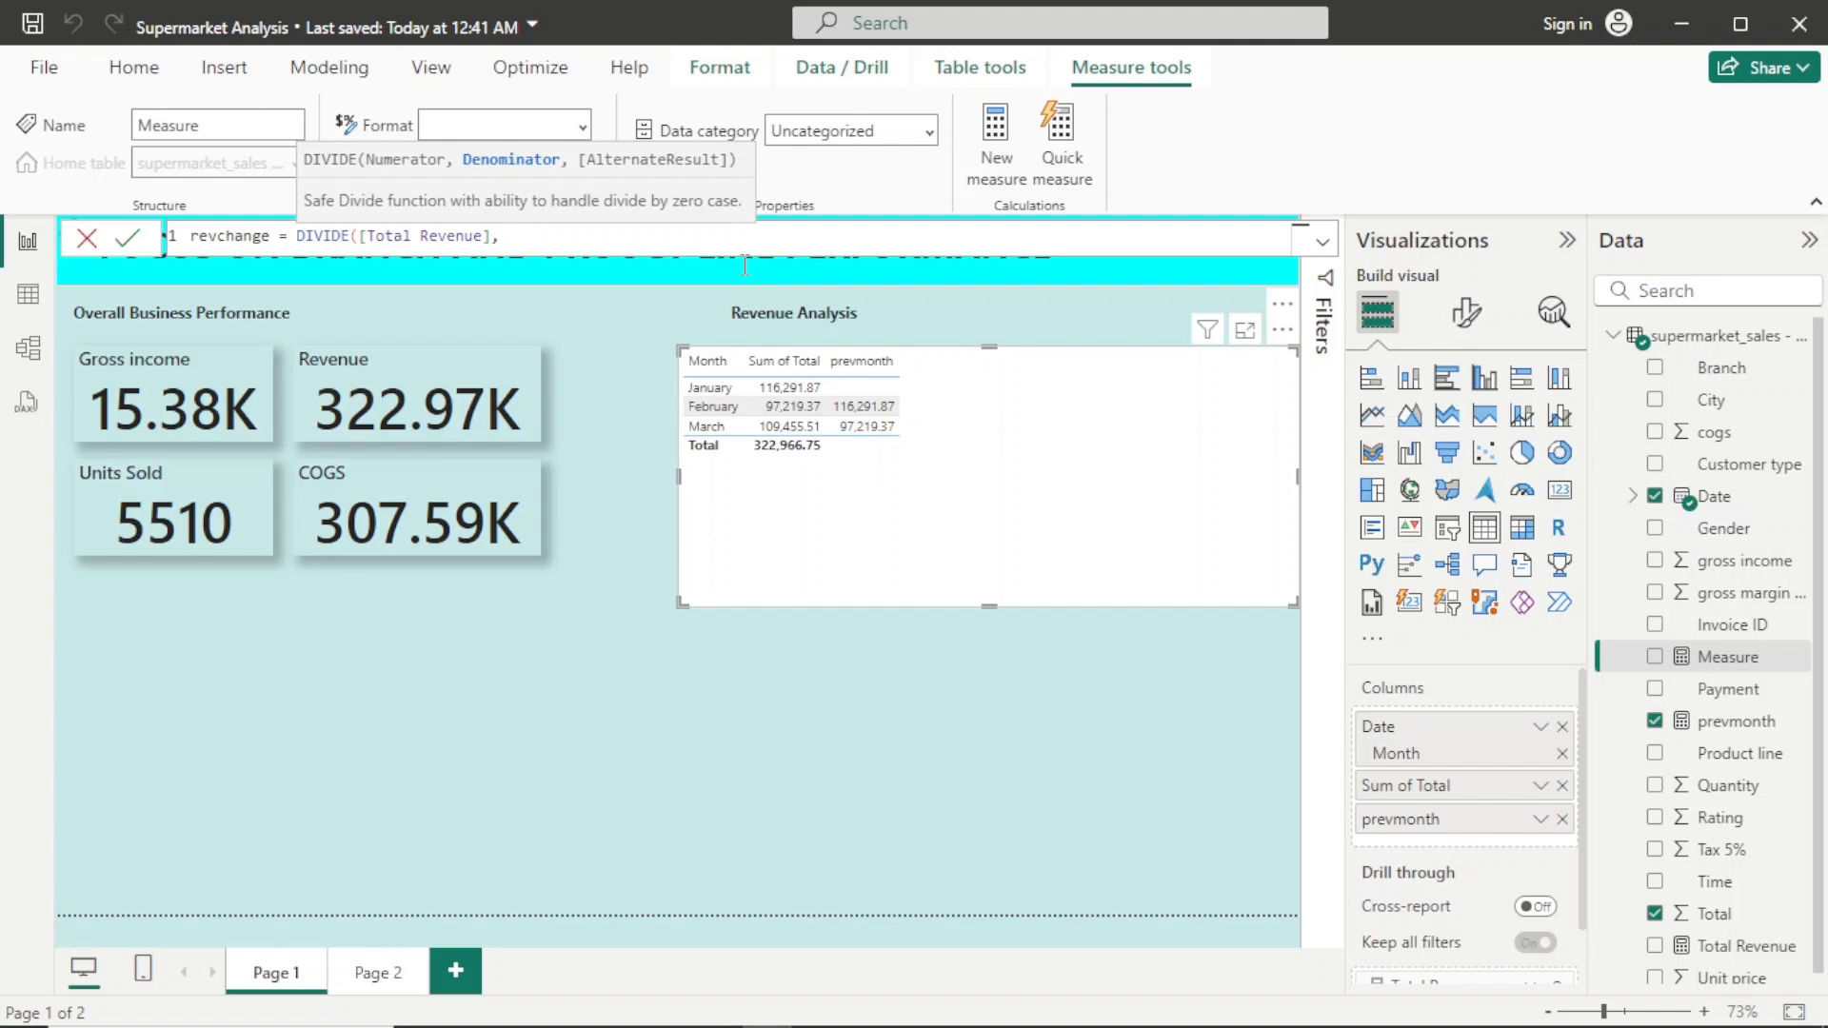
{"action": "type", "text": "pr"}
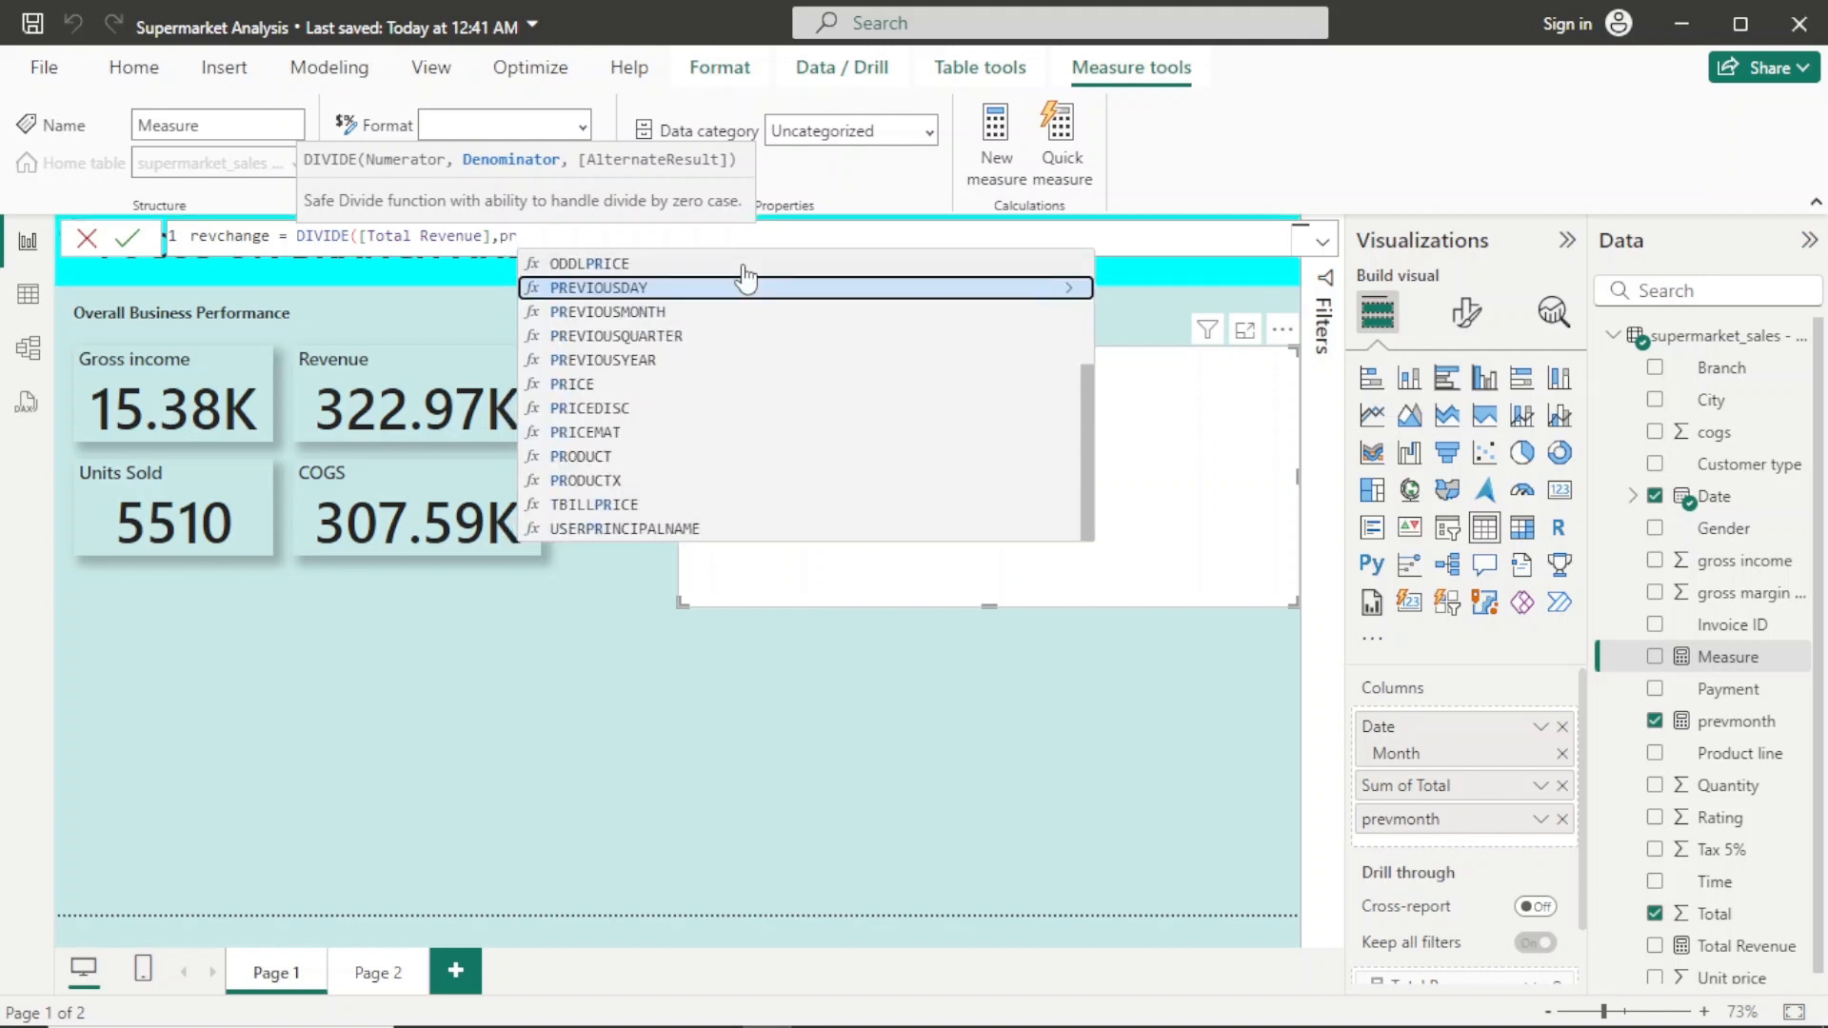
{"action": "key", "text": "BackSpace"}
{"action": "key", "text": "BackSpace"}
{"action": "key", "text": "BackSpace"}
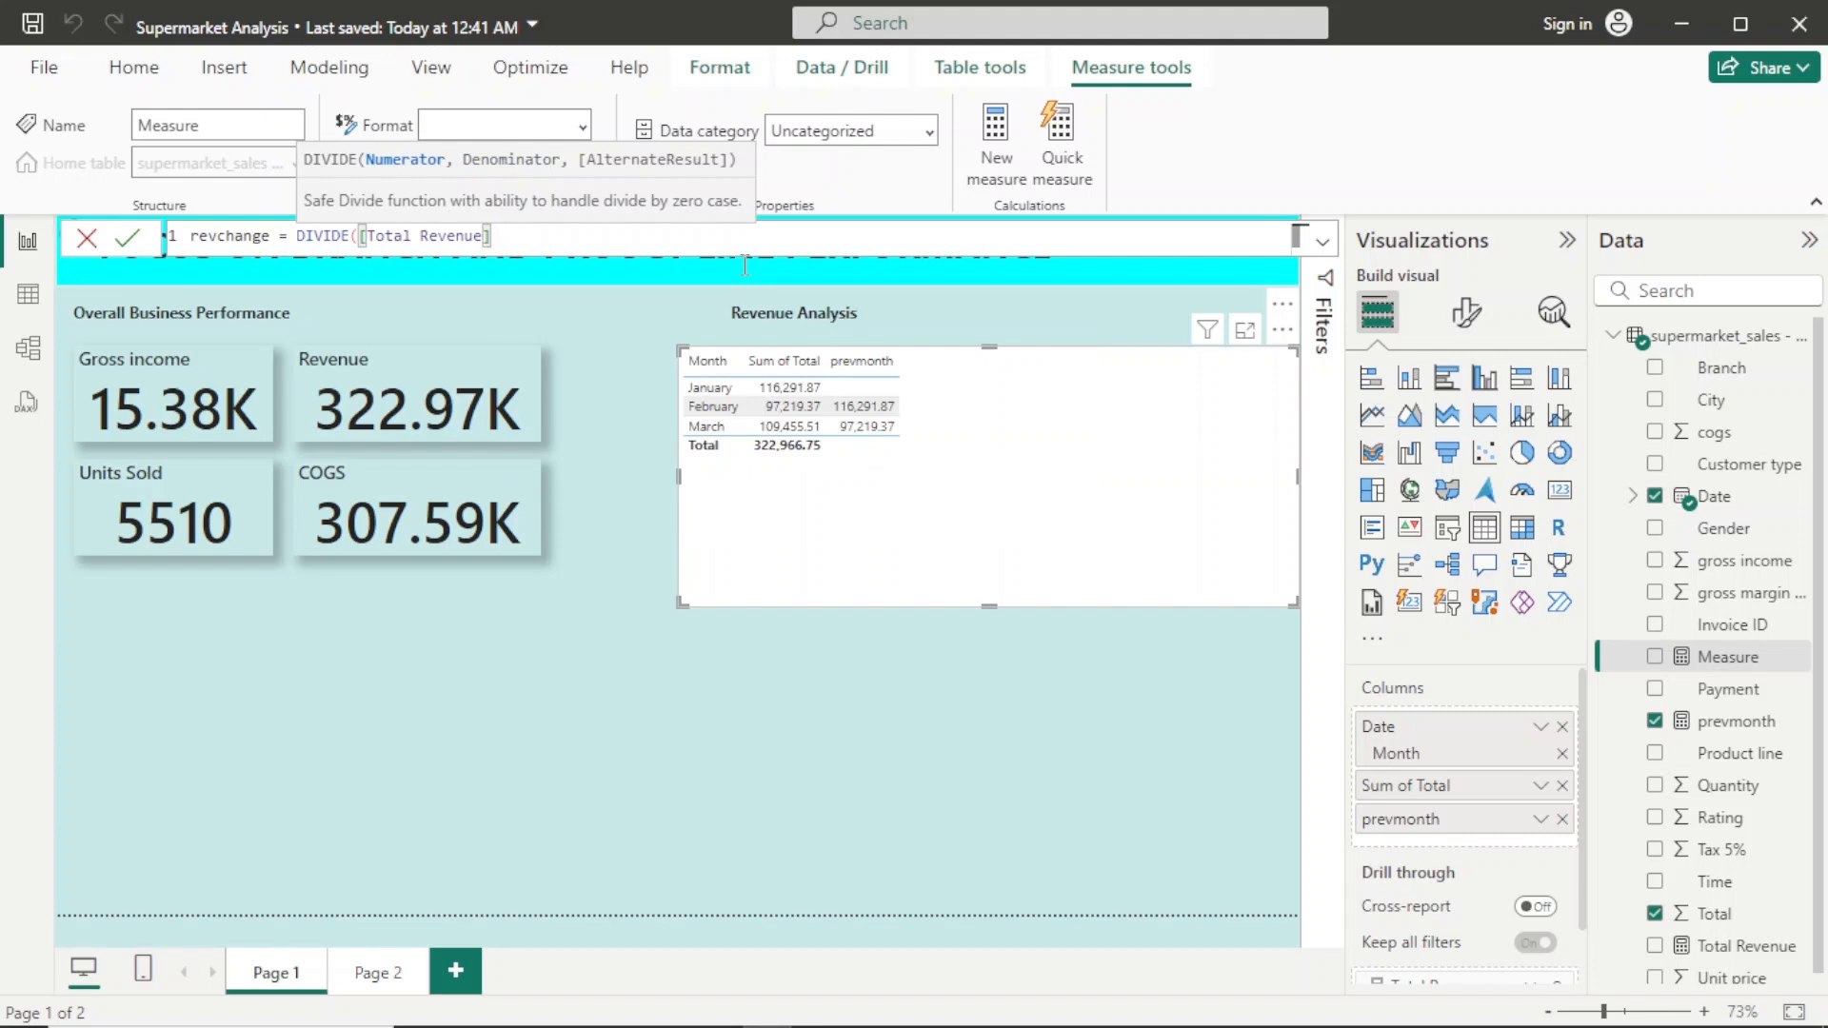
Step: Complete the revchange measure with [Total Revenue]-[prevmonth] as the numerator and [Total Revenue] as the denominator, and commit it
{"action": "type", "text": "-pre"}
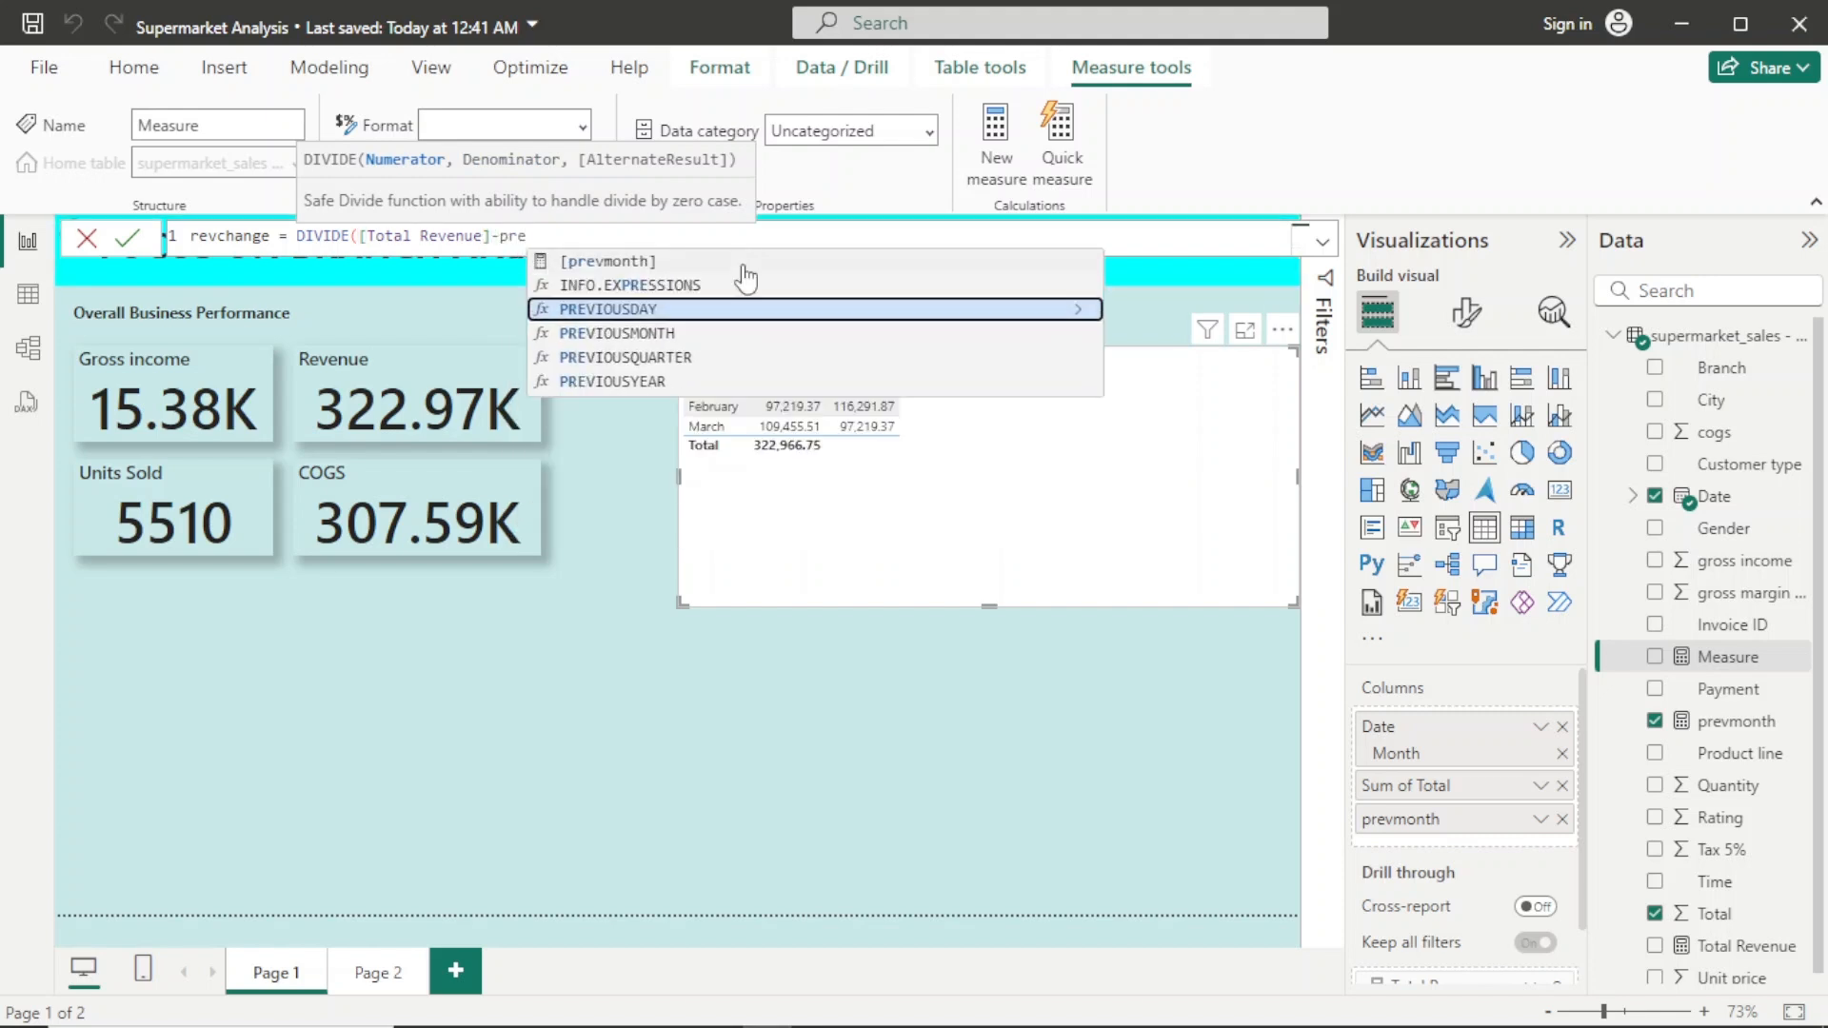
{"action": "left_click", "coordinate": [728, 262]}
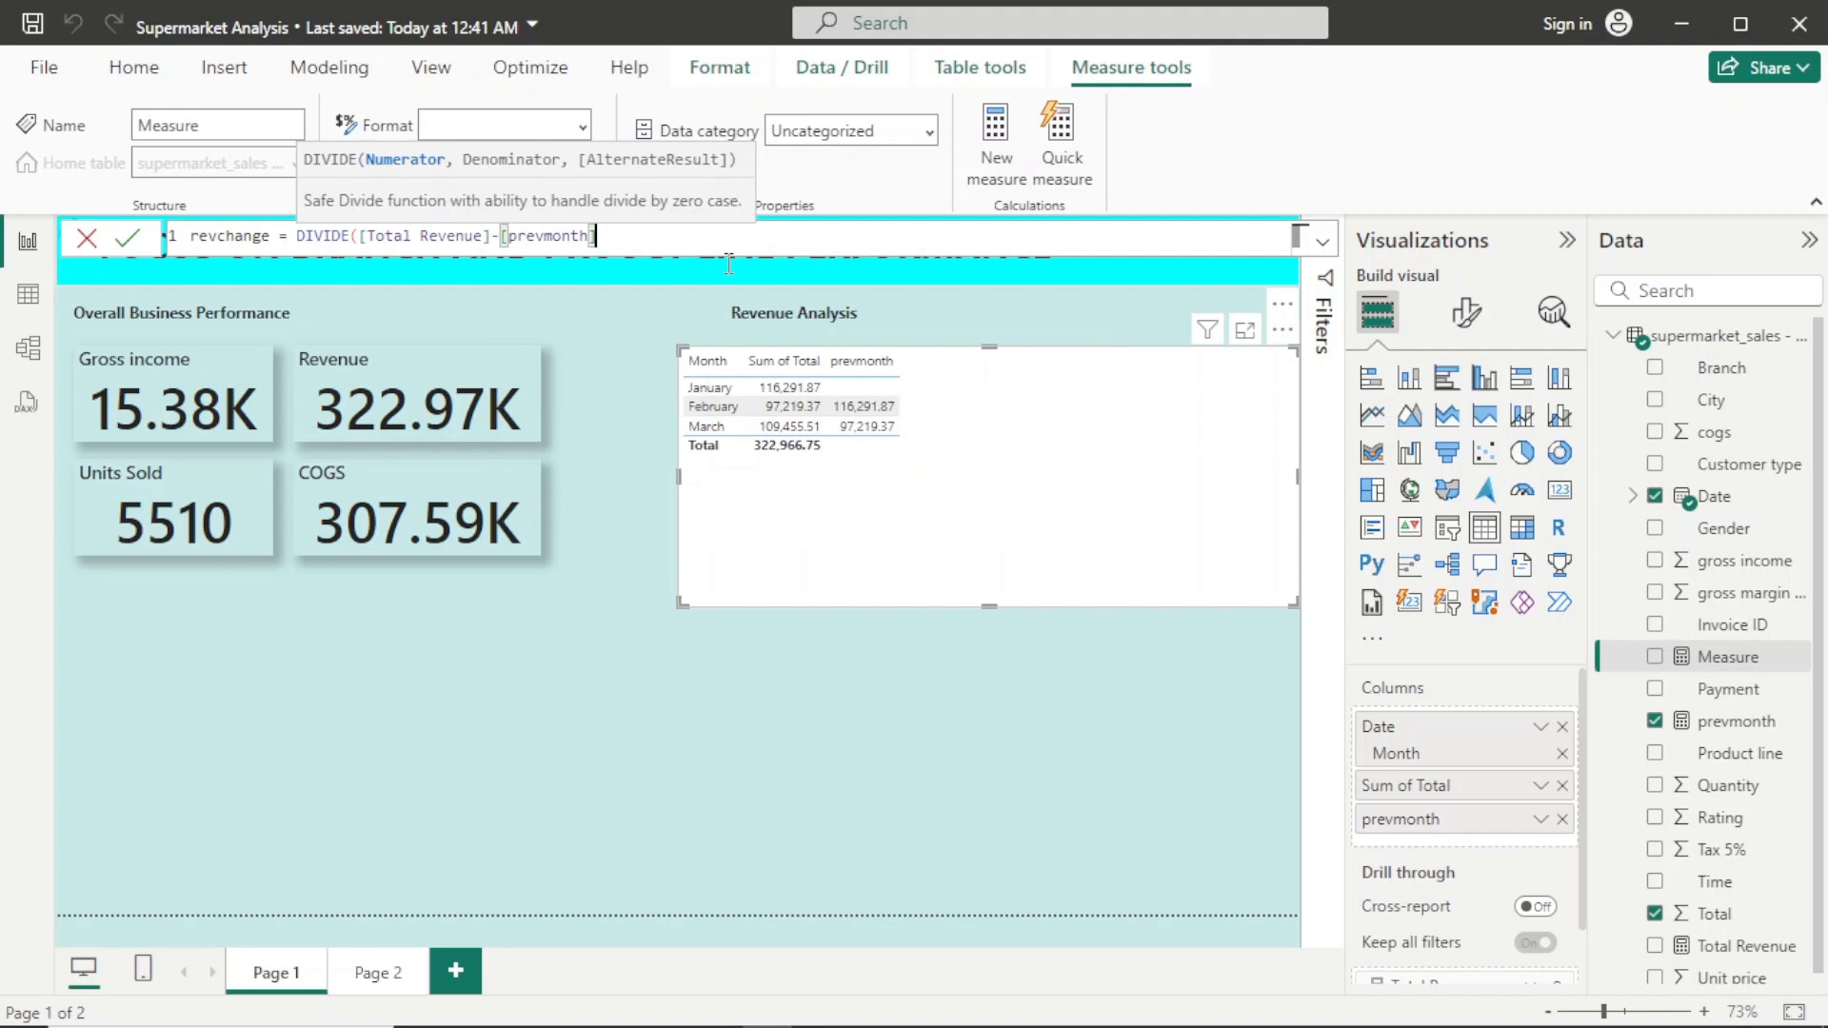
{"action": "type", "text": ",to"}
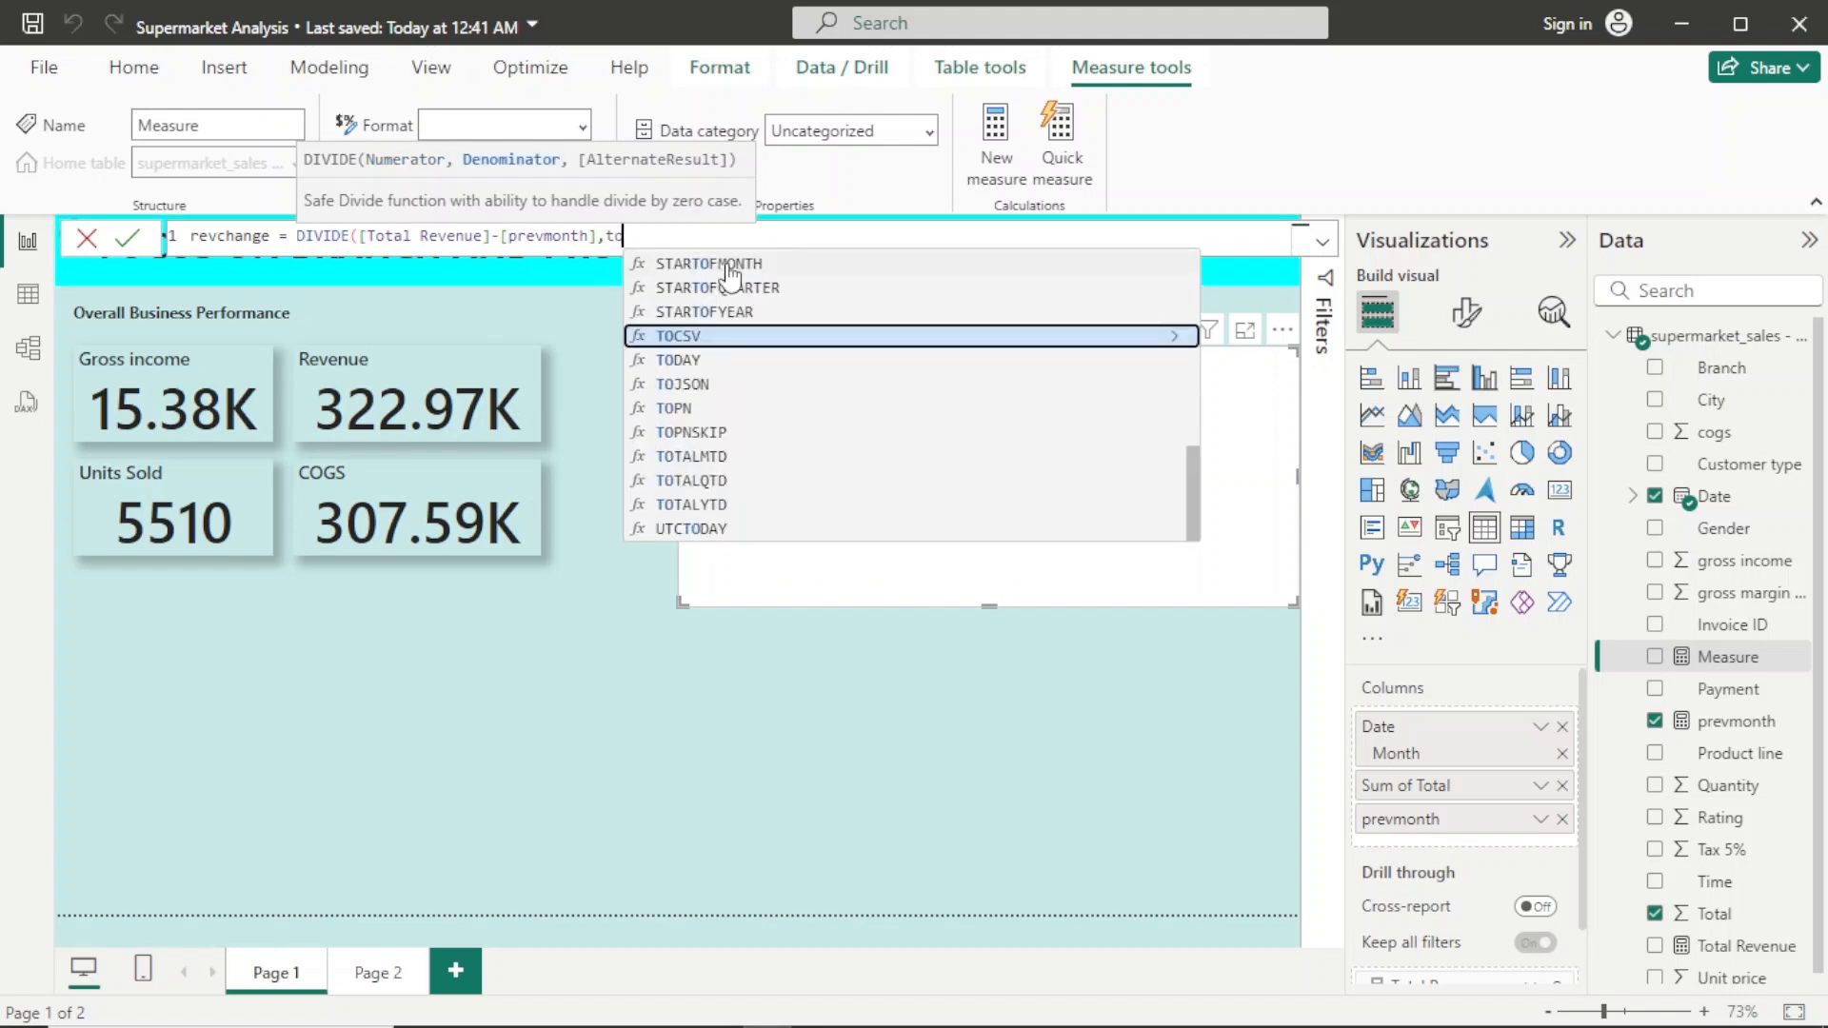
{"action": "type", "text": "ta"}
{"action": "left_click", "coordinate": [729, 262]}
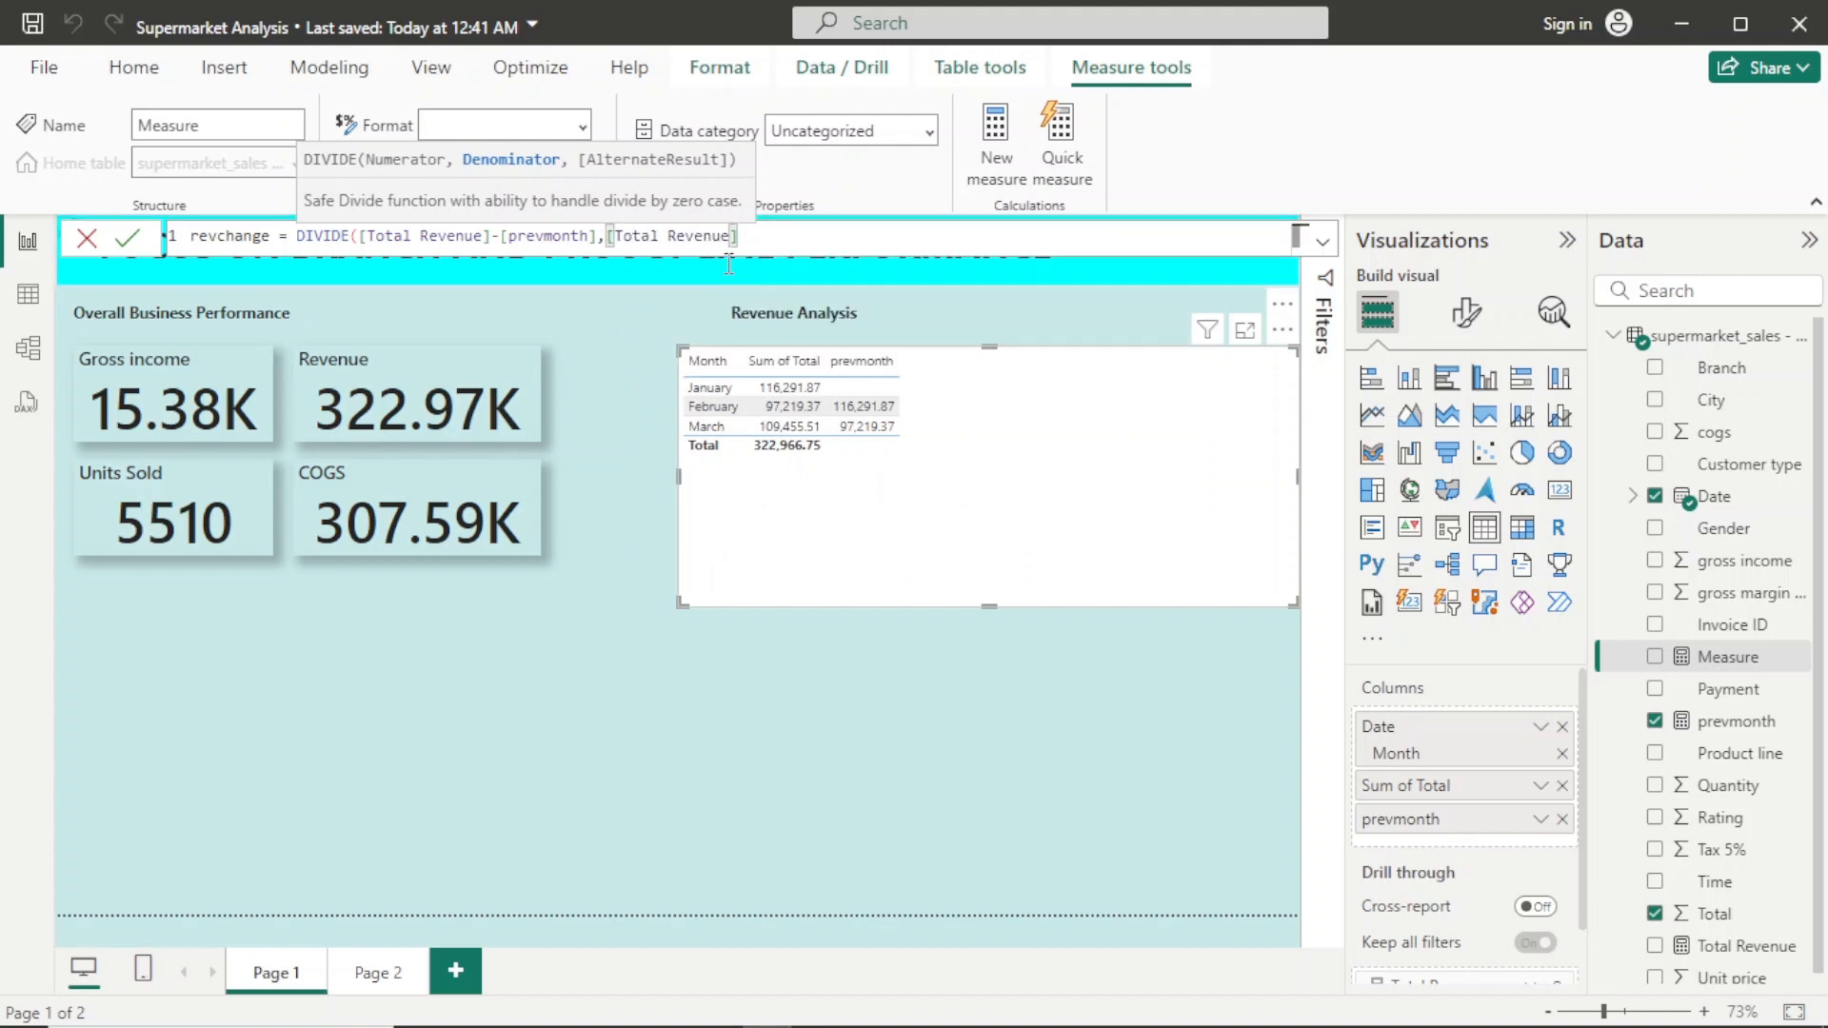
{"action": "type", "text": ")"}
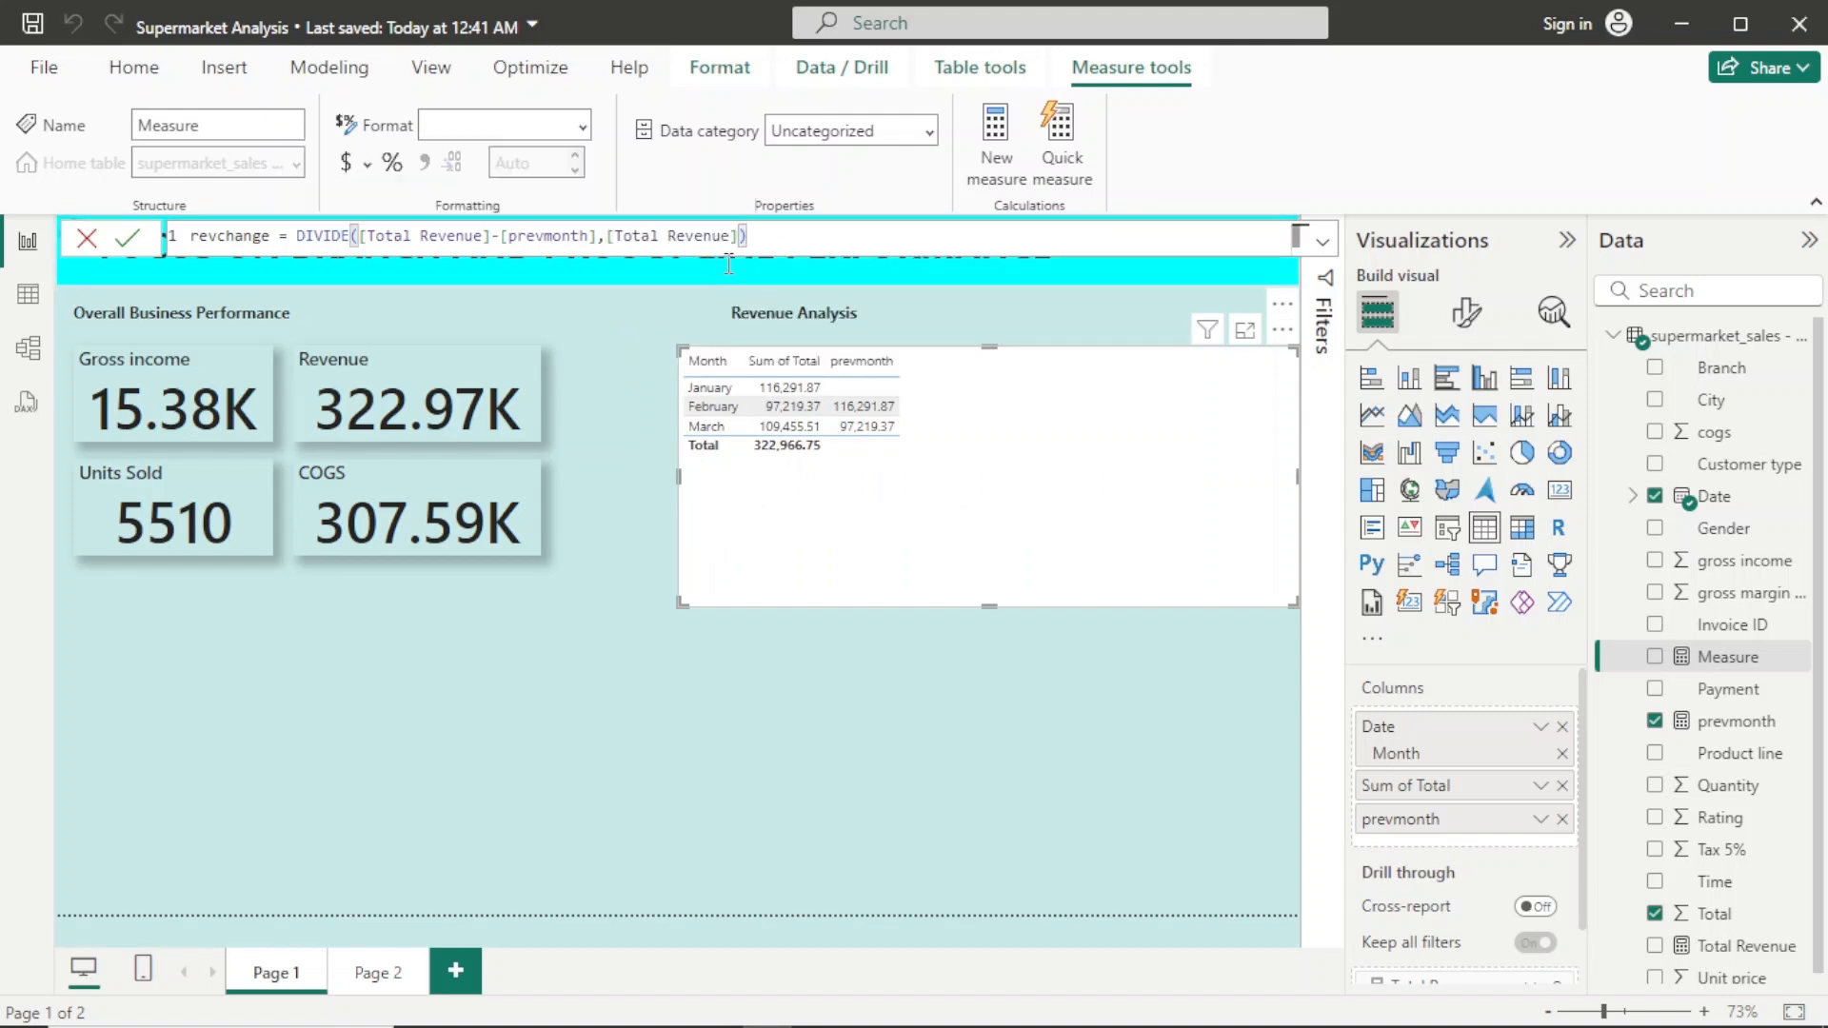
{"action": "key", "text": "Return"}
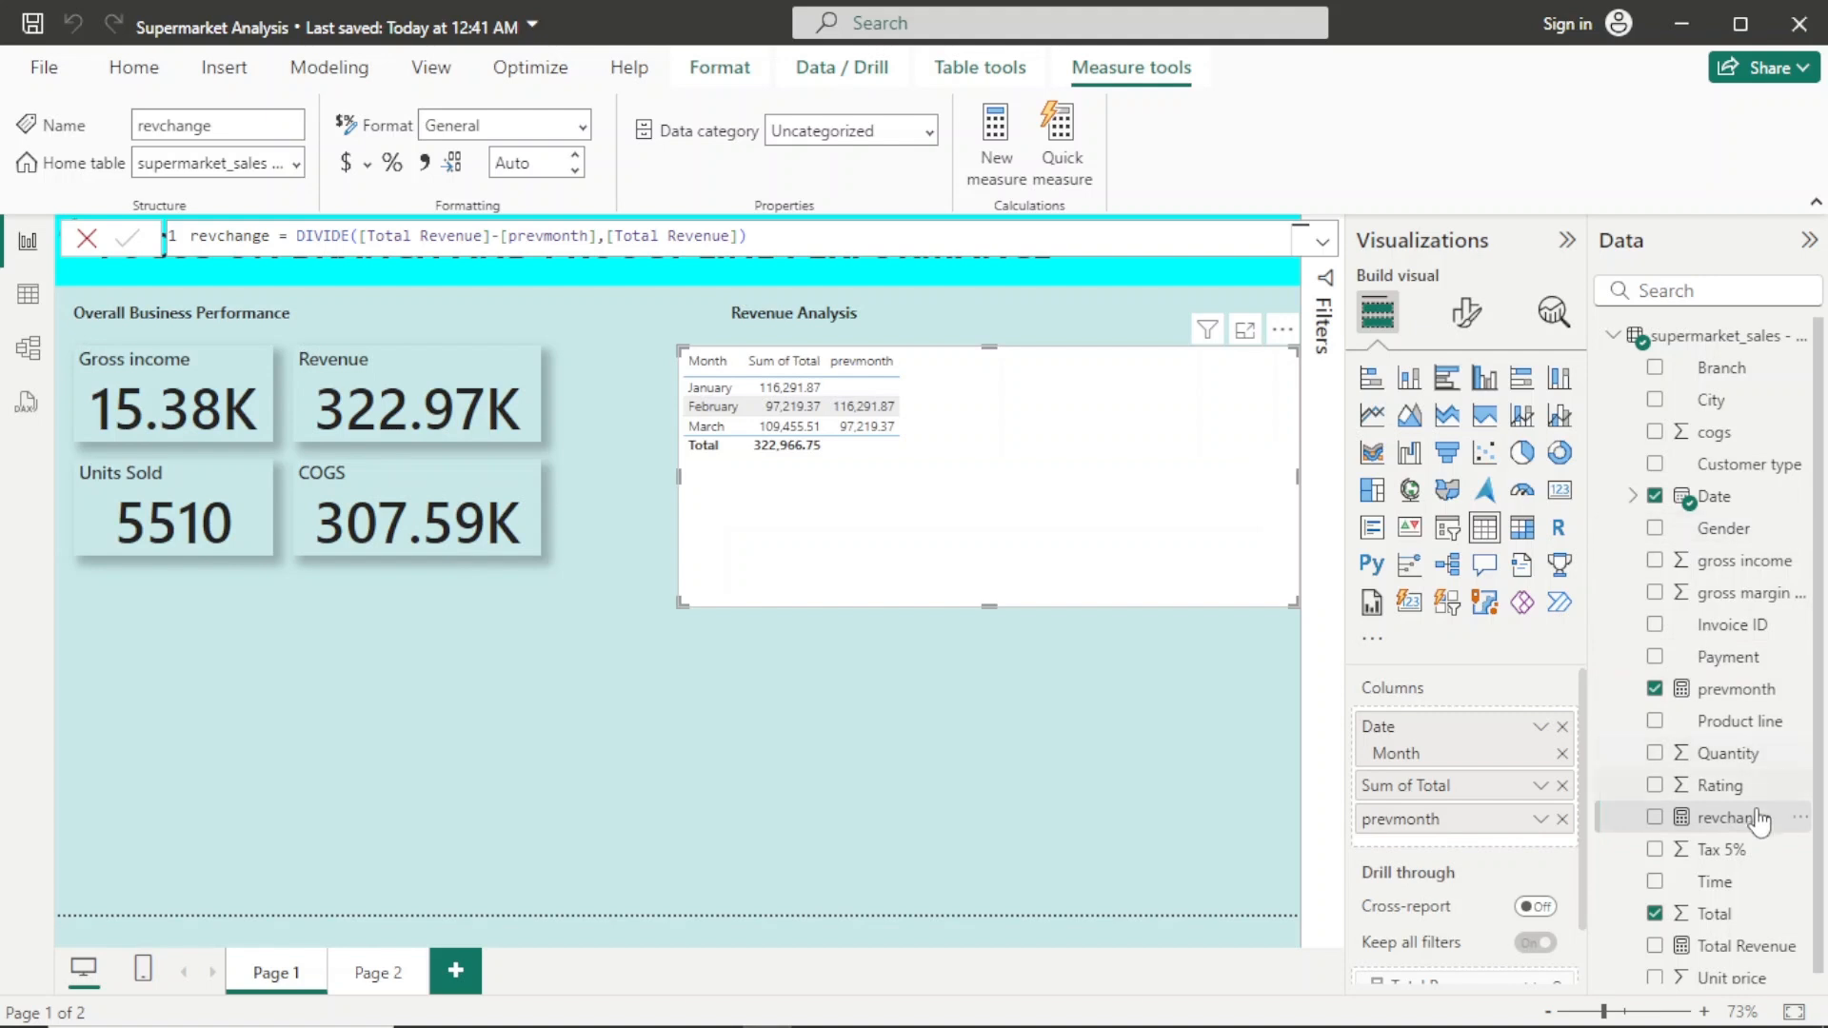
Step: Add revchange as the last column of the monthly table and format the measure as a percentage
{"action": "left_click_drag", "start_coordinate": [1760, 820], "coordinate": [1507, 852]}
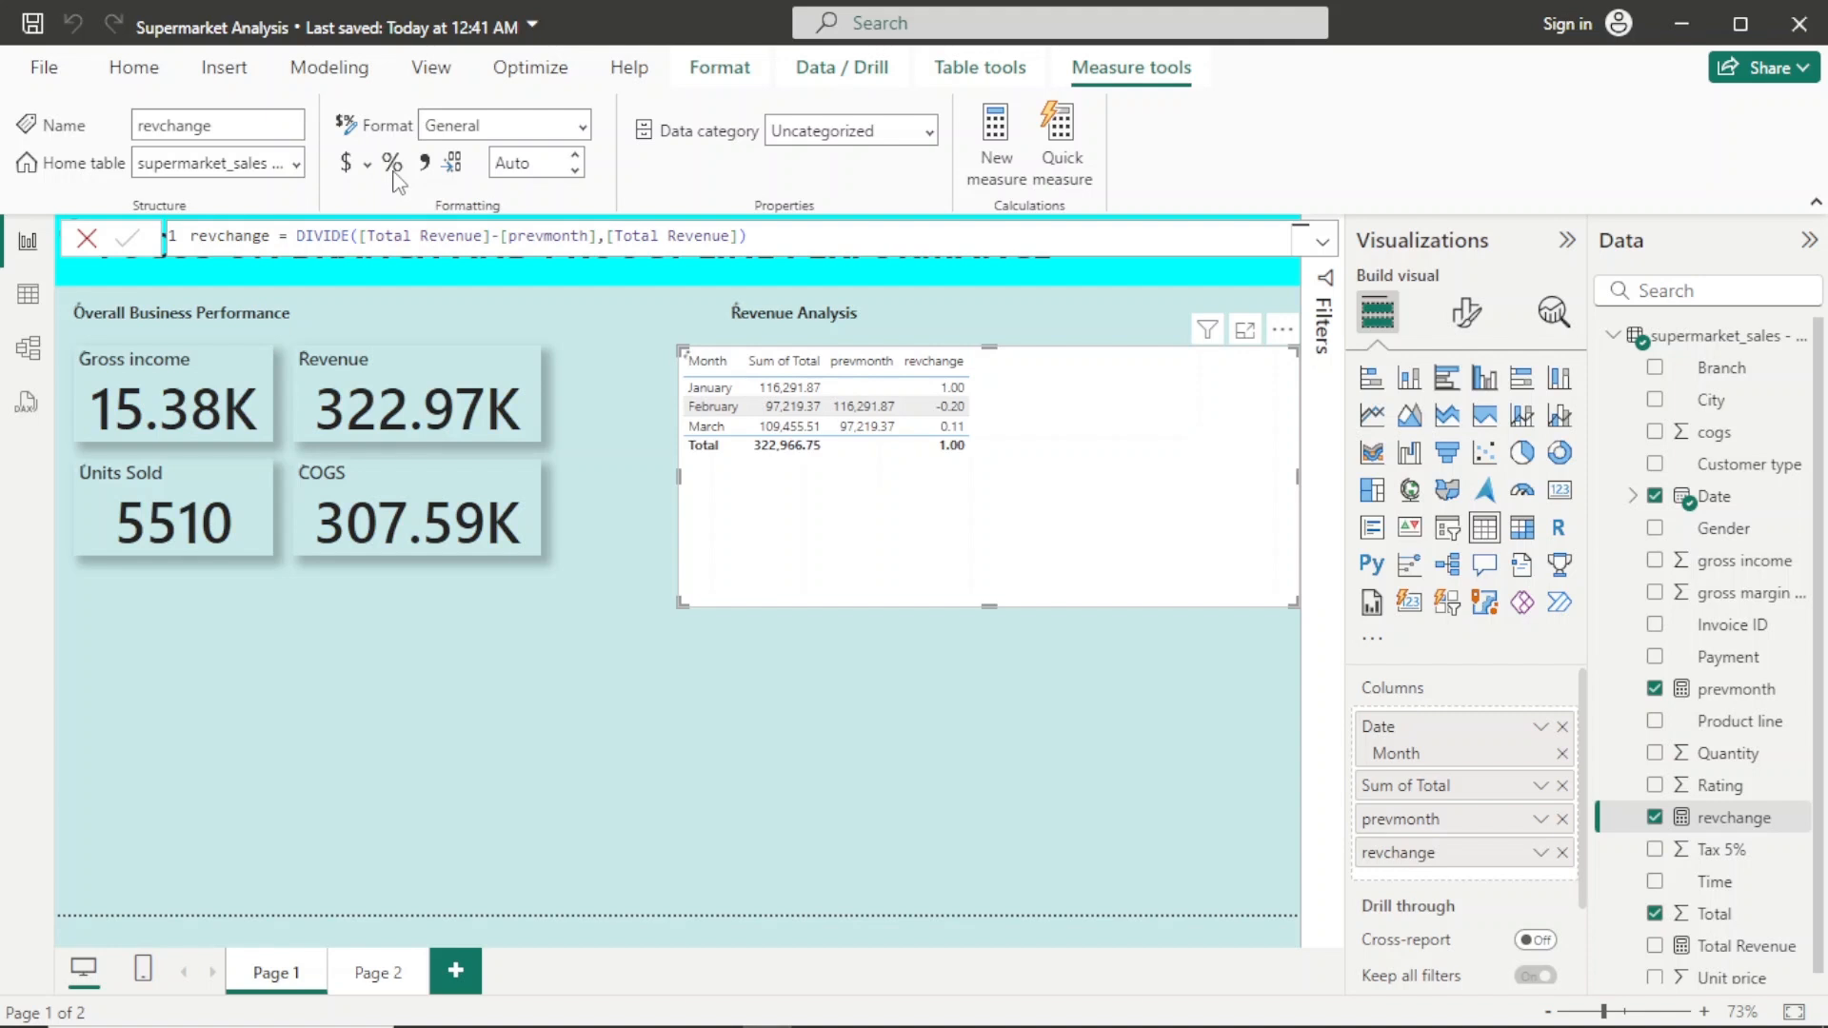
{"action": "left_click", "coordinate": [394, 175]}
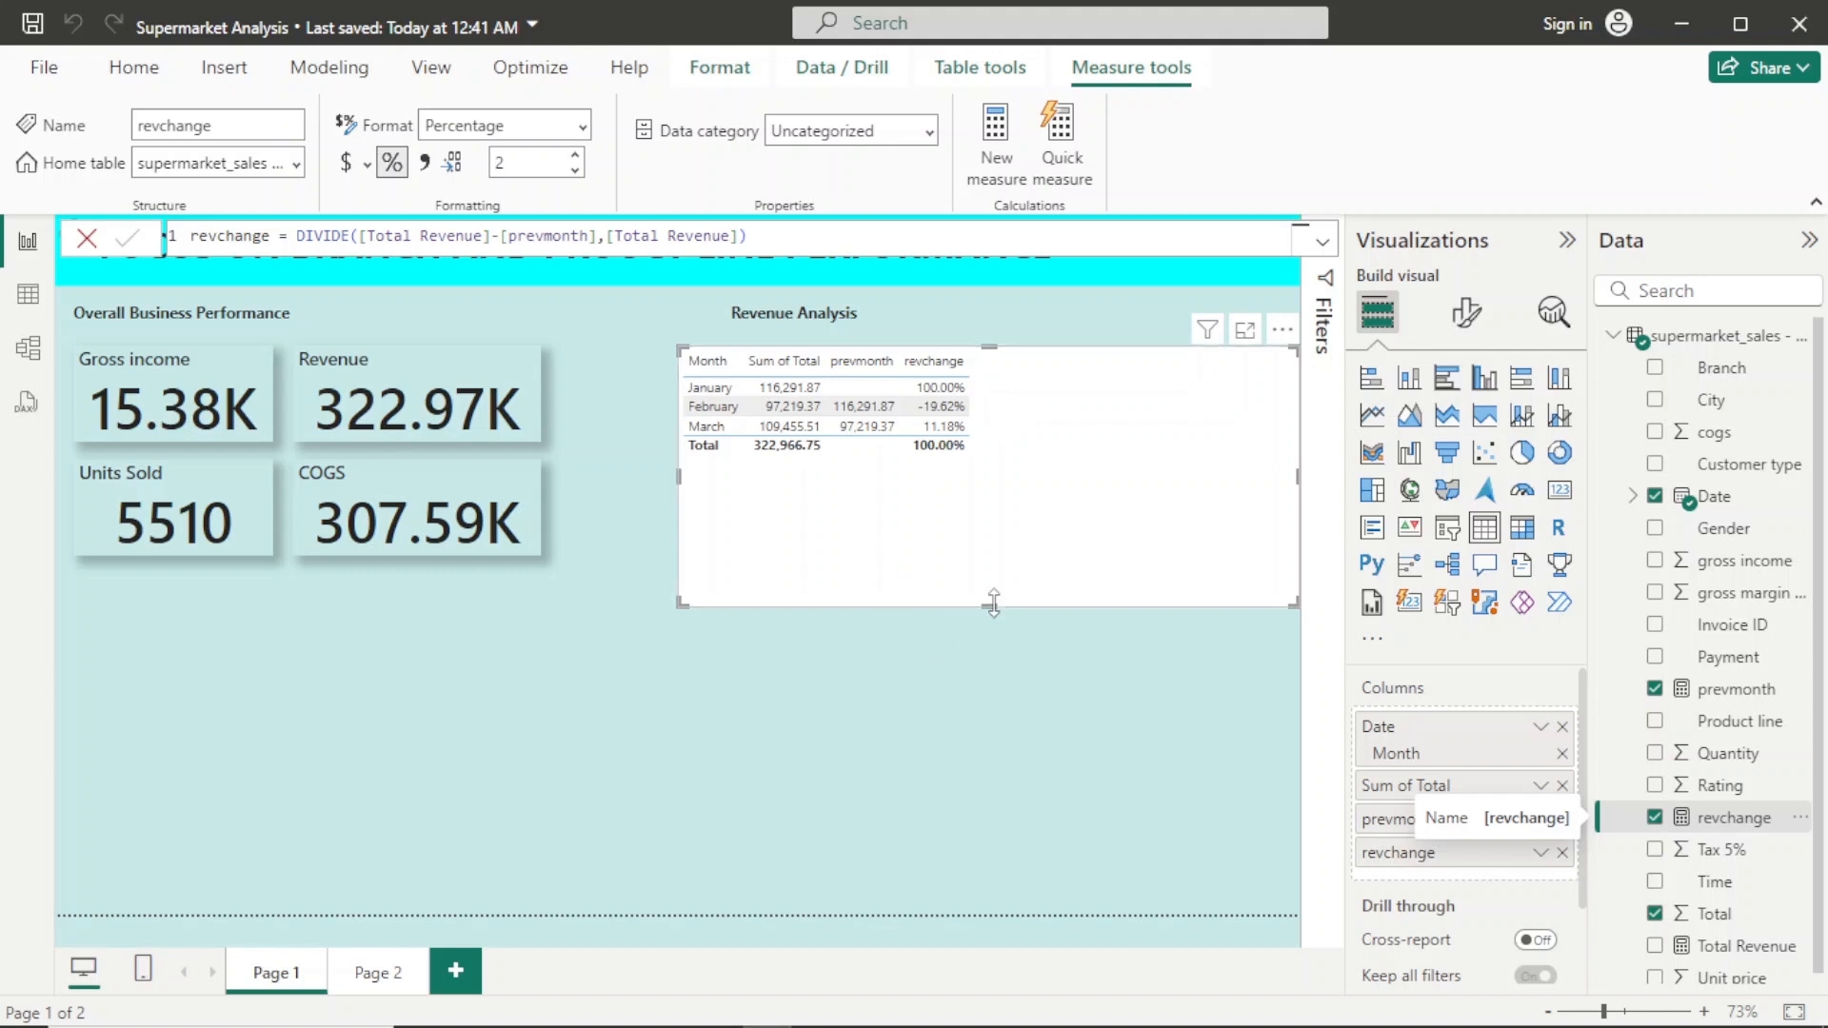
Step: Shorten the monthly table under the Revenue Analysis heading and remove it from the page
{"action": "left_click_drag", "start_coordinate": [993, 601], "coordinate": [988, 497]}
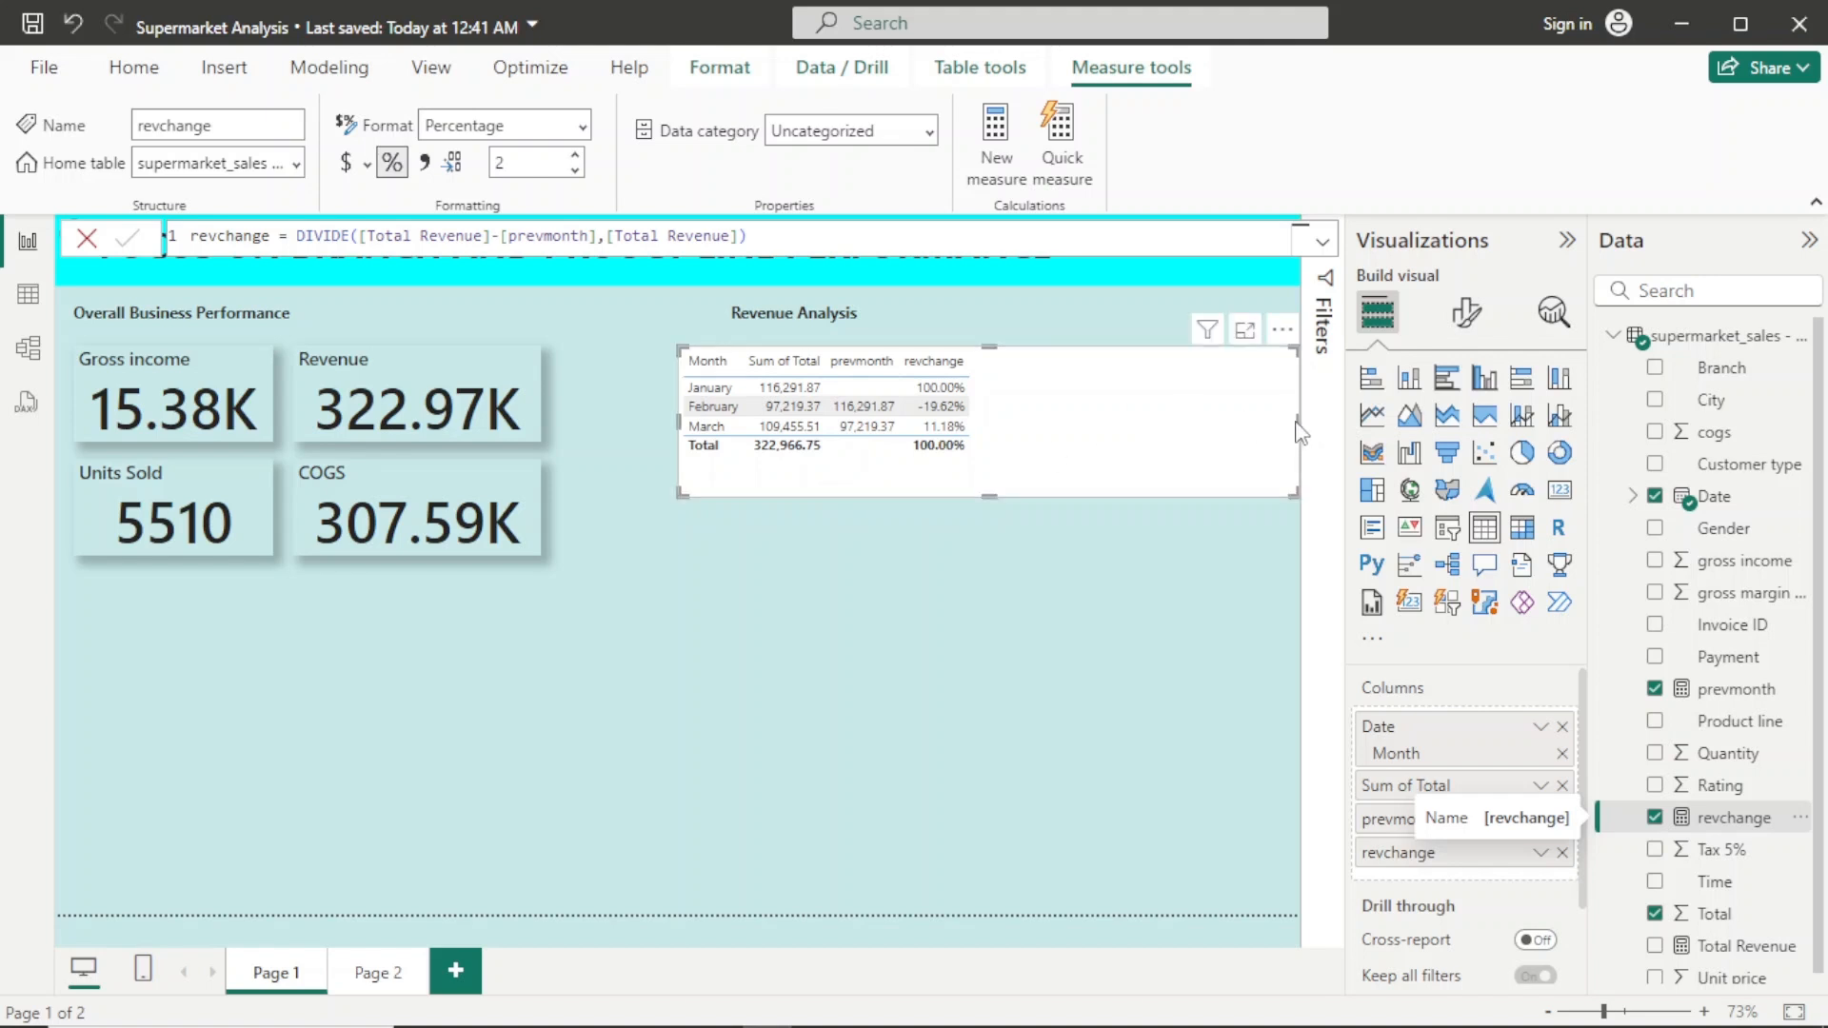
{"action": "left_click", "coordinate": [1283, 333]}
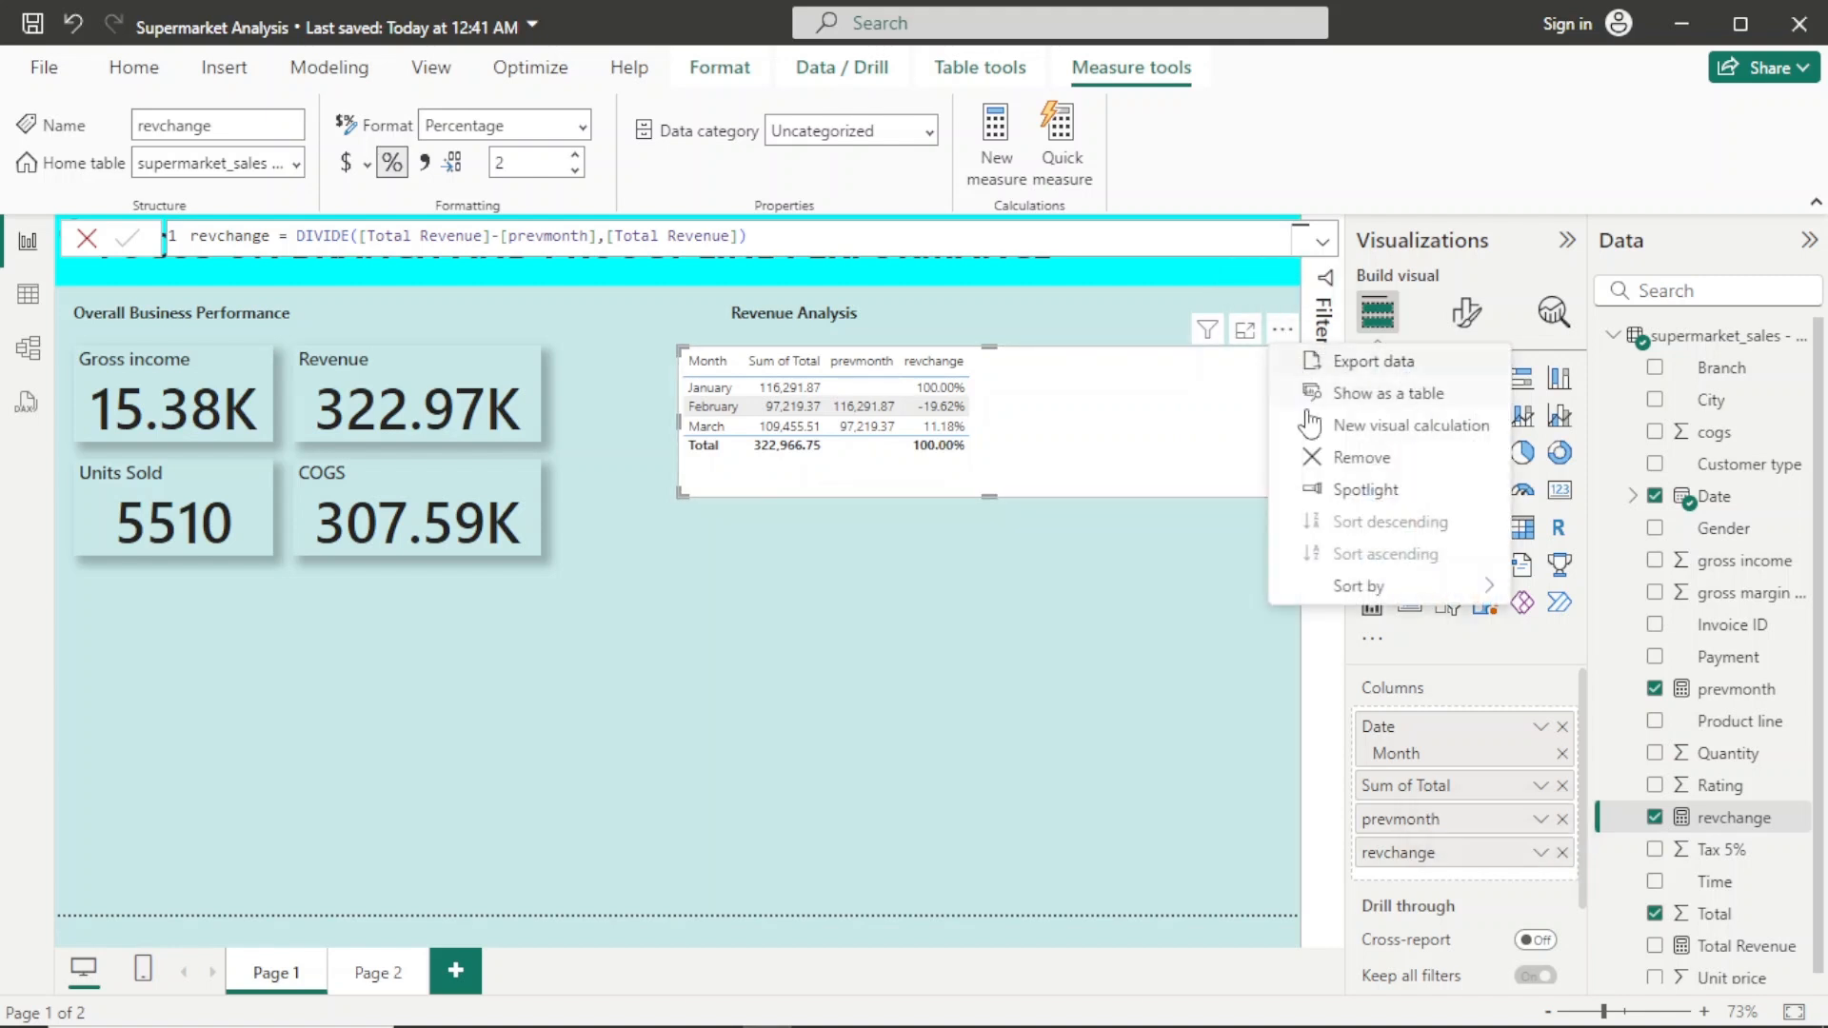
{"action": "left_click", "coordinate": [1312, 465]}
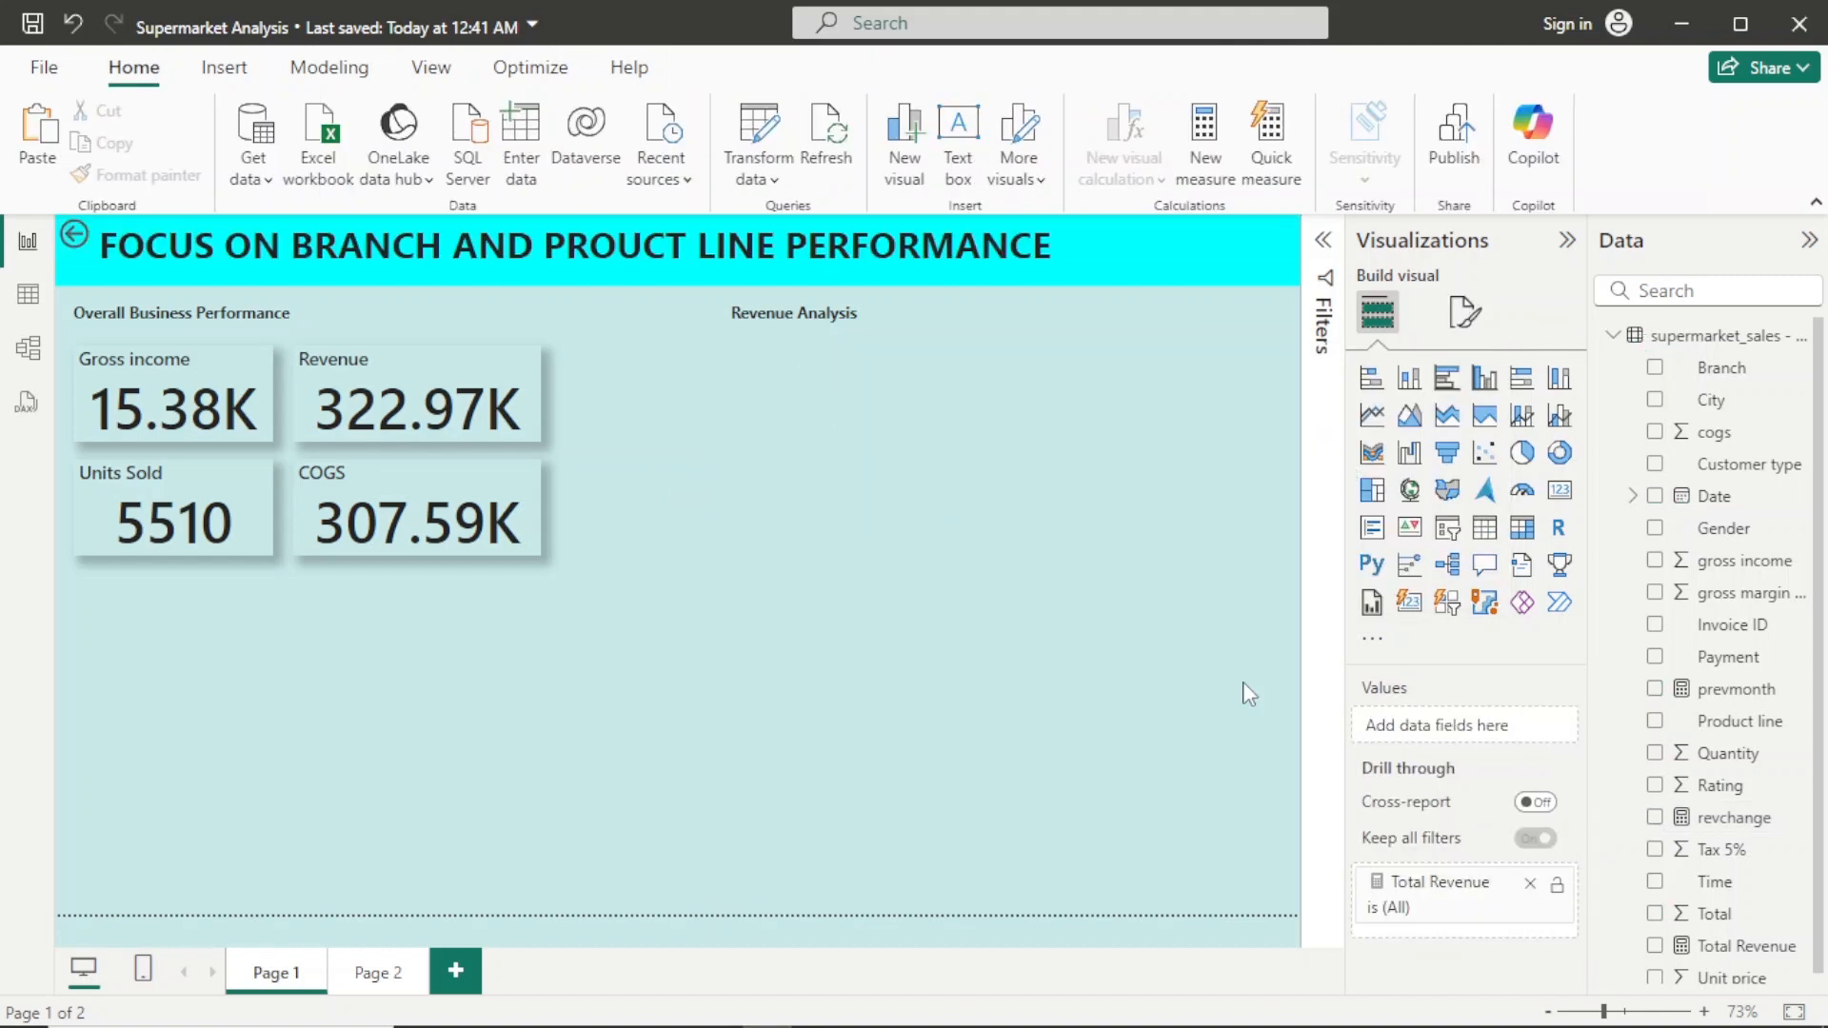
Step: Create a column chart of revchange on the empty canvas and resize it to sit just below the Revenue Analysis heading
{"action": "left_click_drag", "start_coordinate": [1735, 830], "coordinate": [758, 523]}
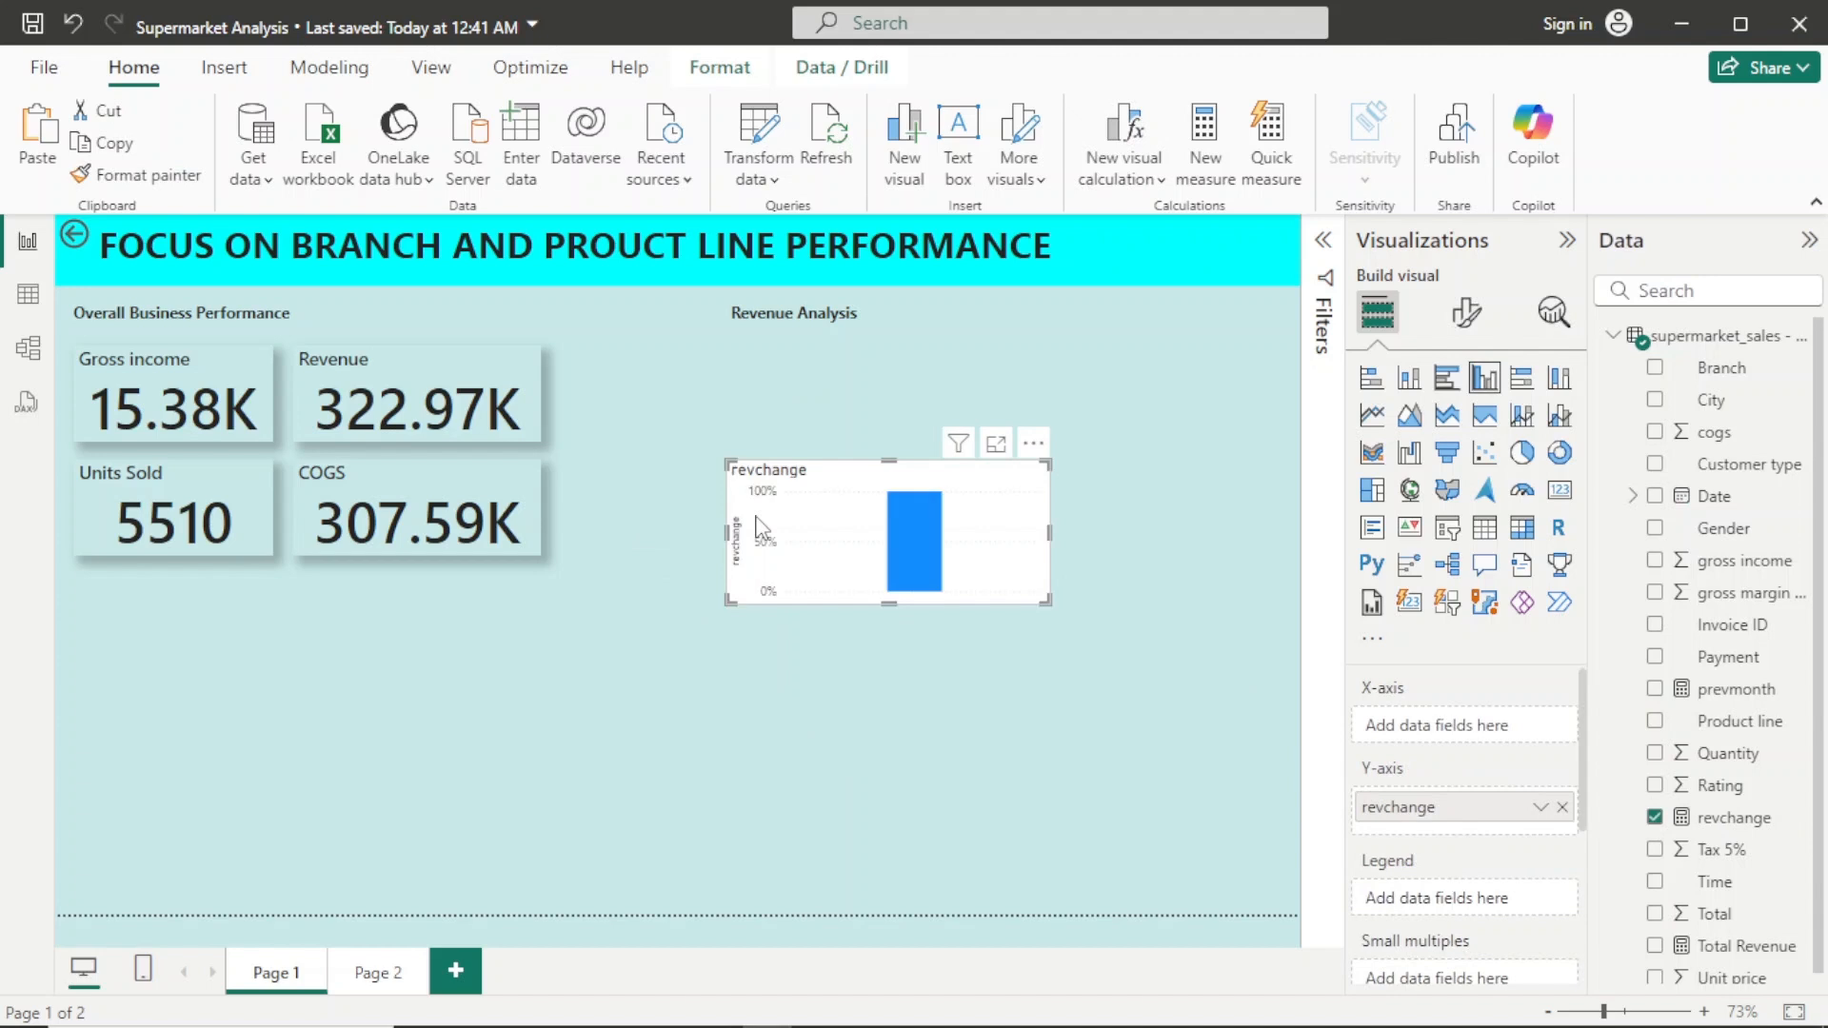
{"action": "left_click_drag", "start_coordinate": [896, 465], "coordinate": [874, 370]}
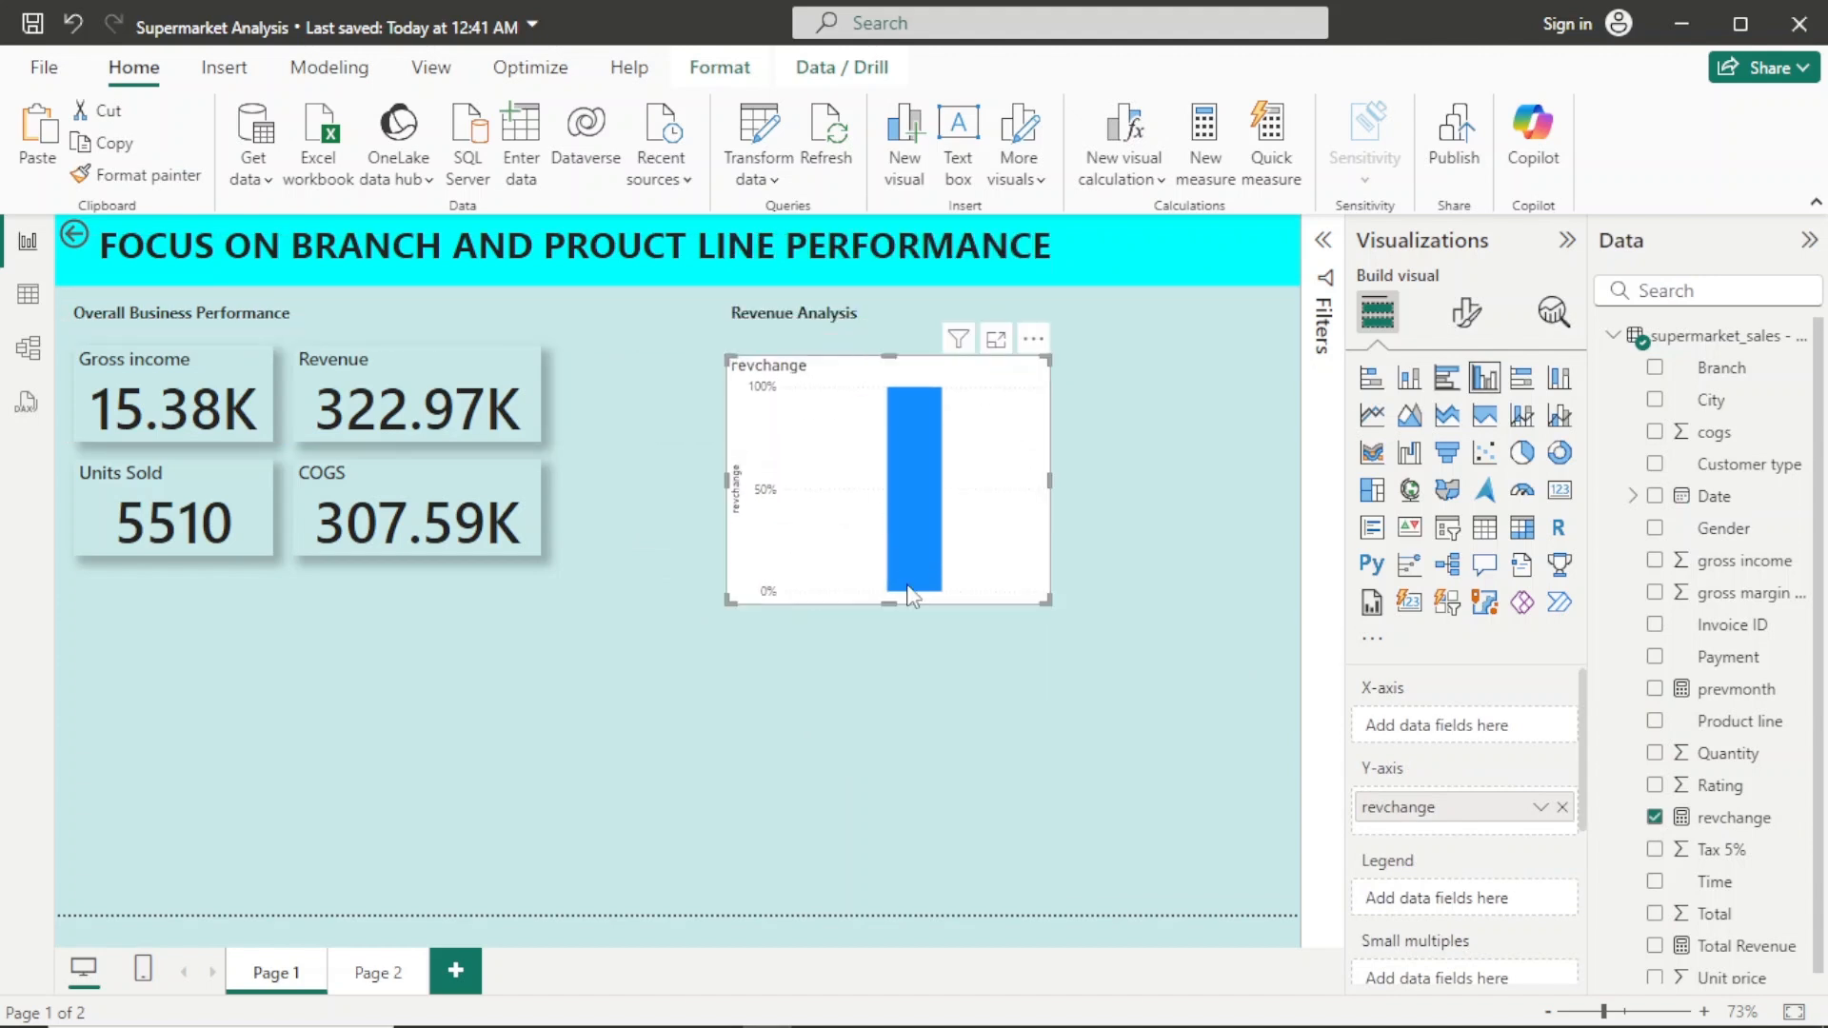
{"action": "left_click_drag", "start_coordinate": [889, 606], "coordinate": [882, 562]}
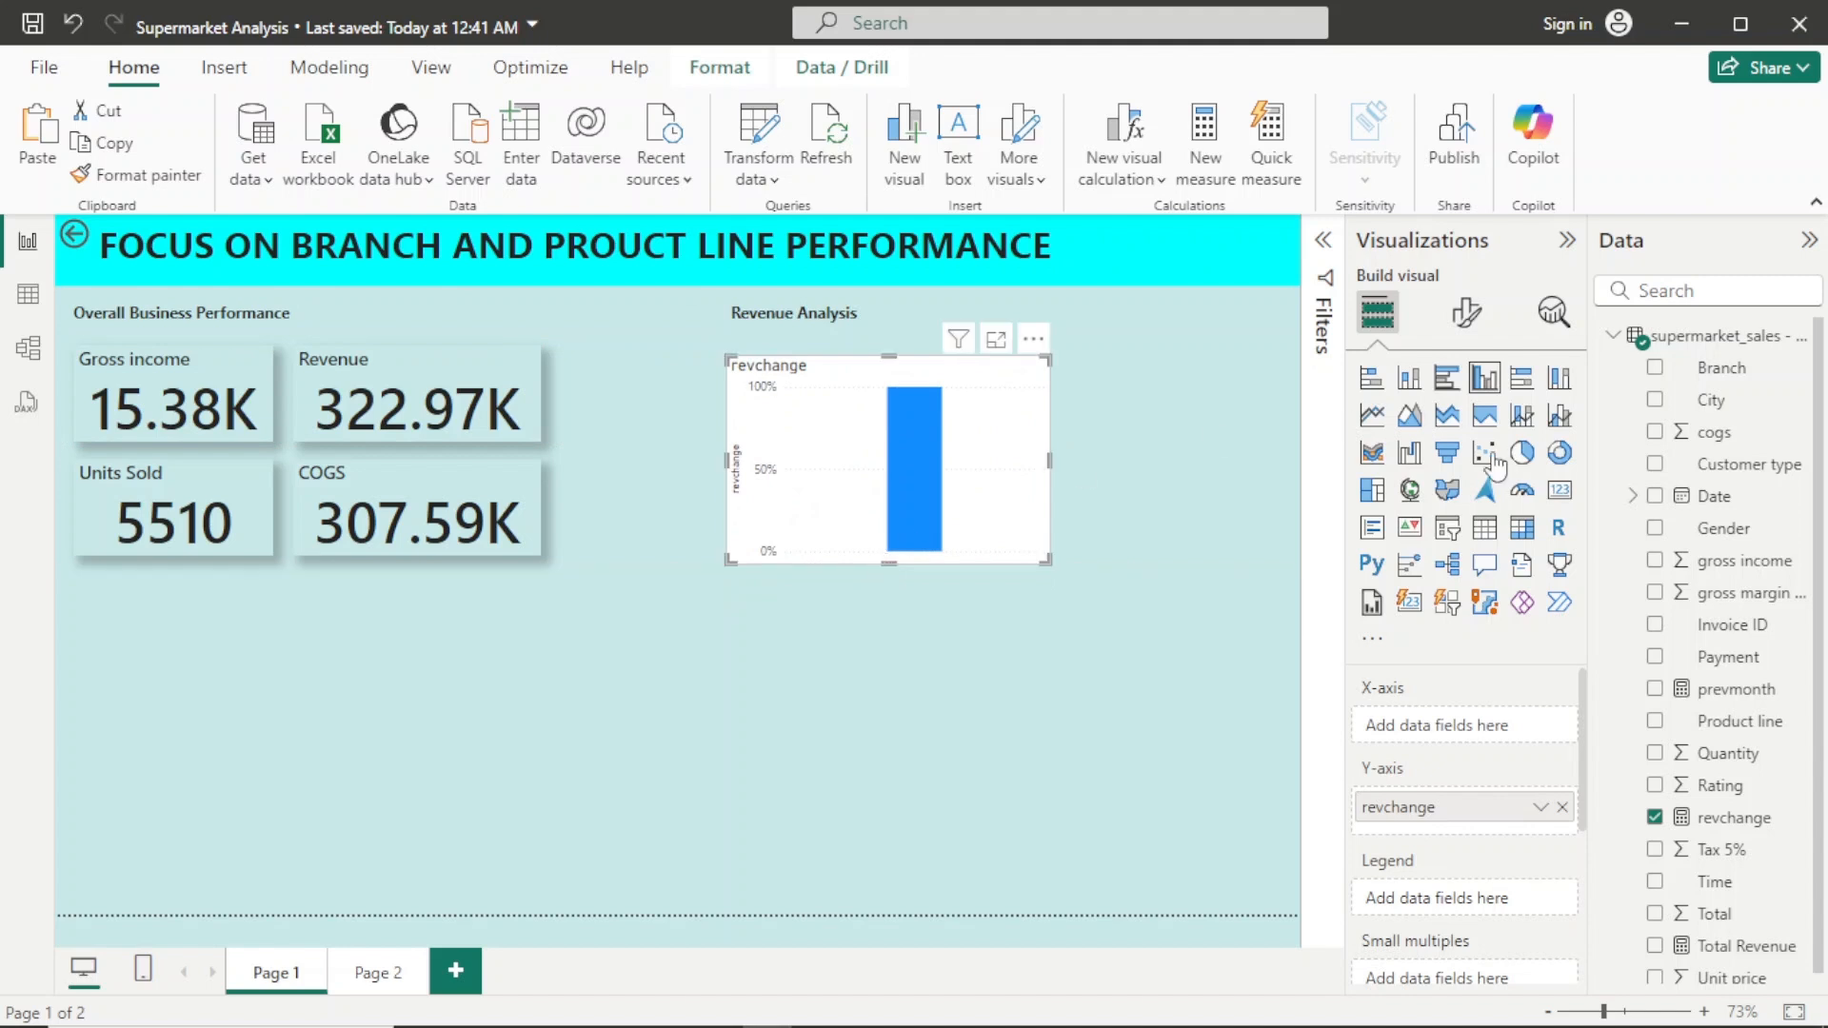
Step: Put Date on the revchange chart's X-axis and keep only its Month level, removing Day, Quarter and Year
{"action": "left_click_drag", "start_coordinate": [1711, 510], "coordinate": [1011, 443]}
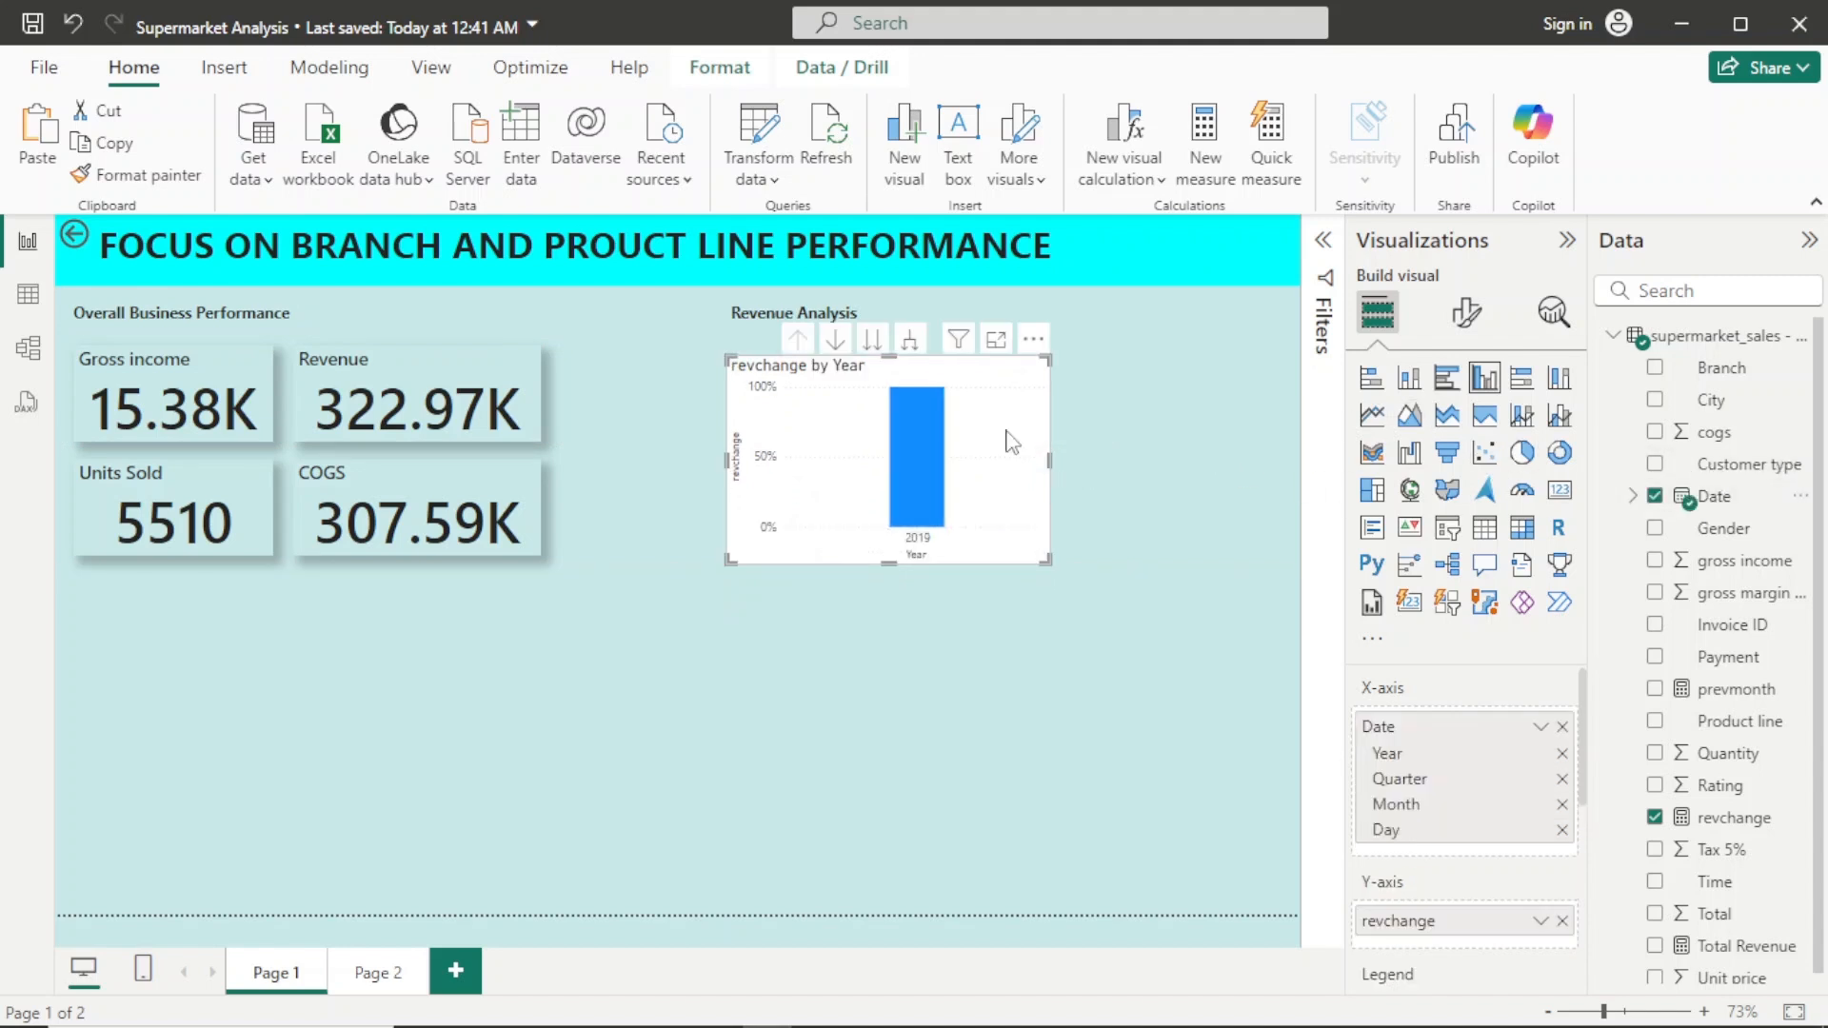
{"action": "left_click", "coordinate": [1563, 830]}
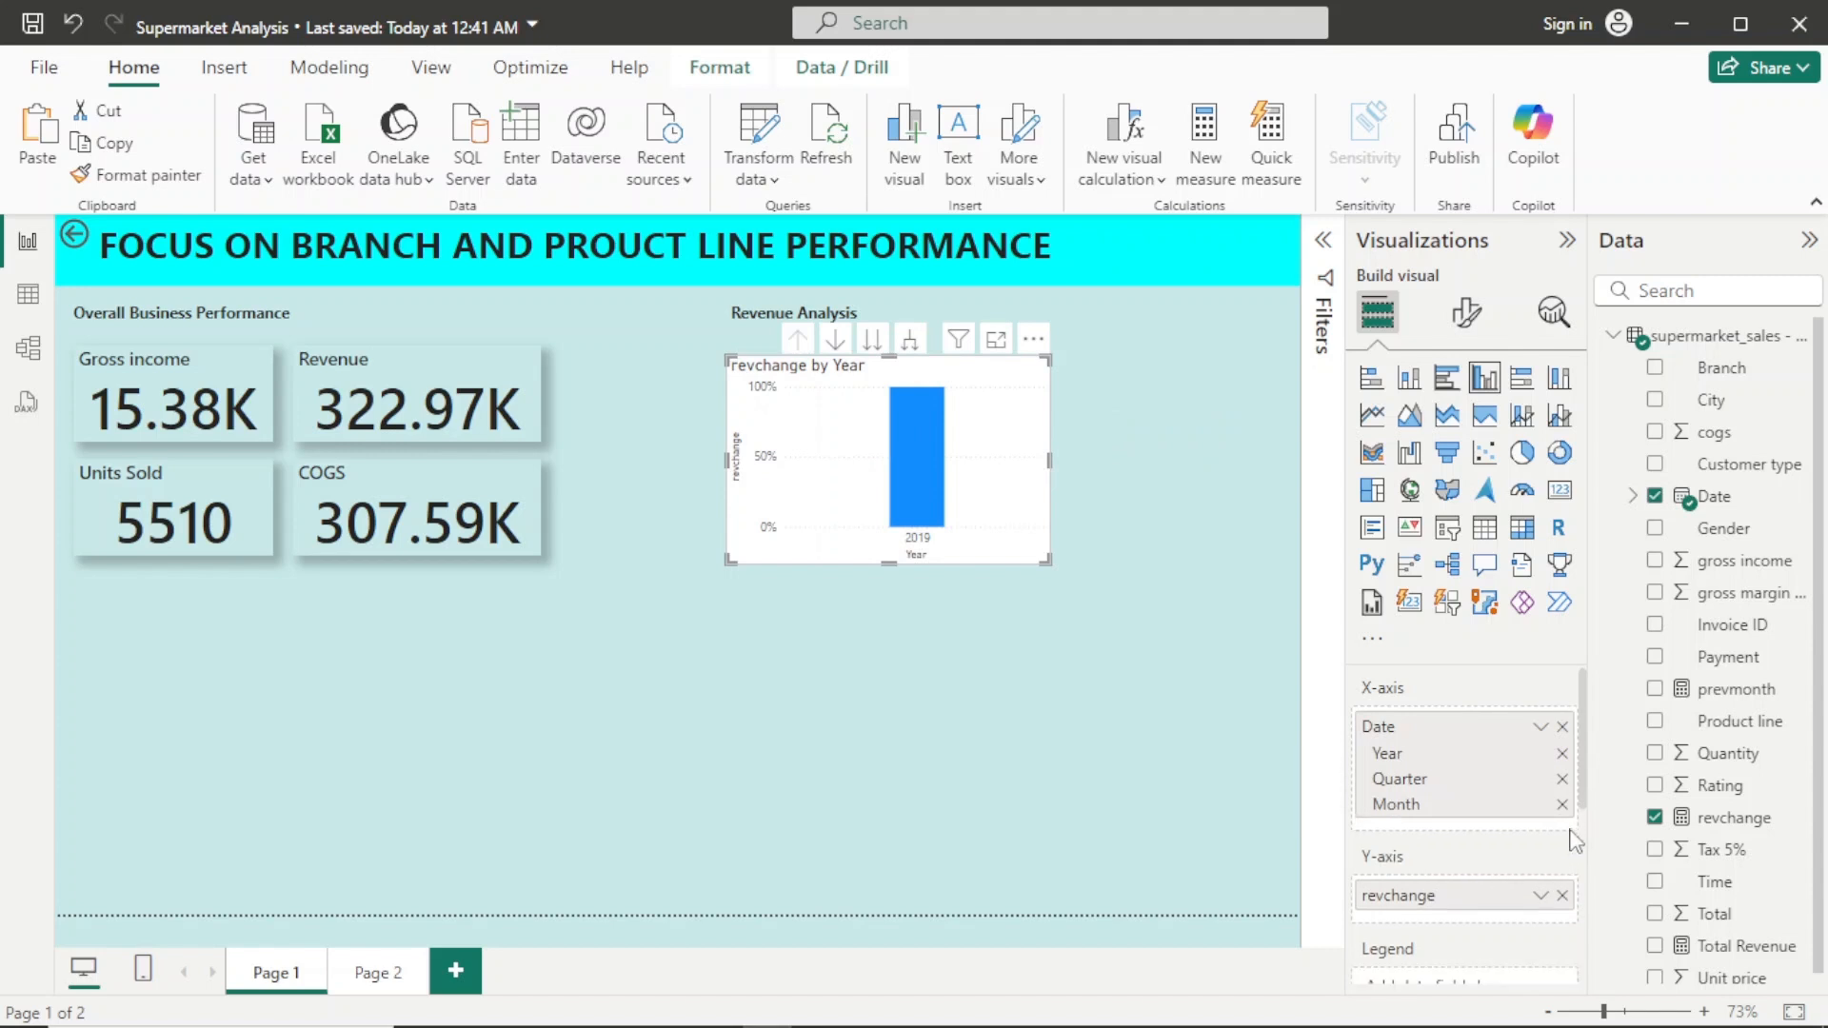
{"action": "left_click", "coordinate": [1562, 783]}
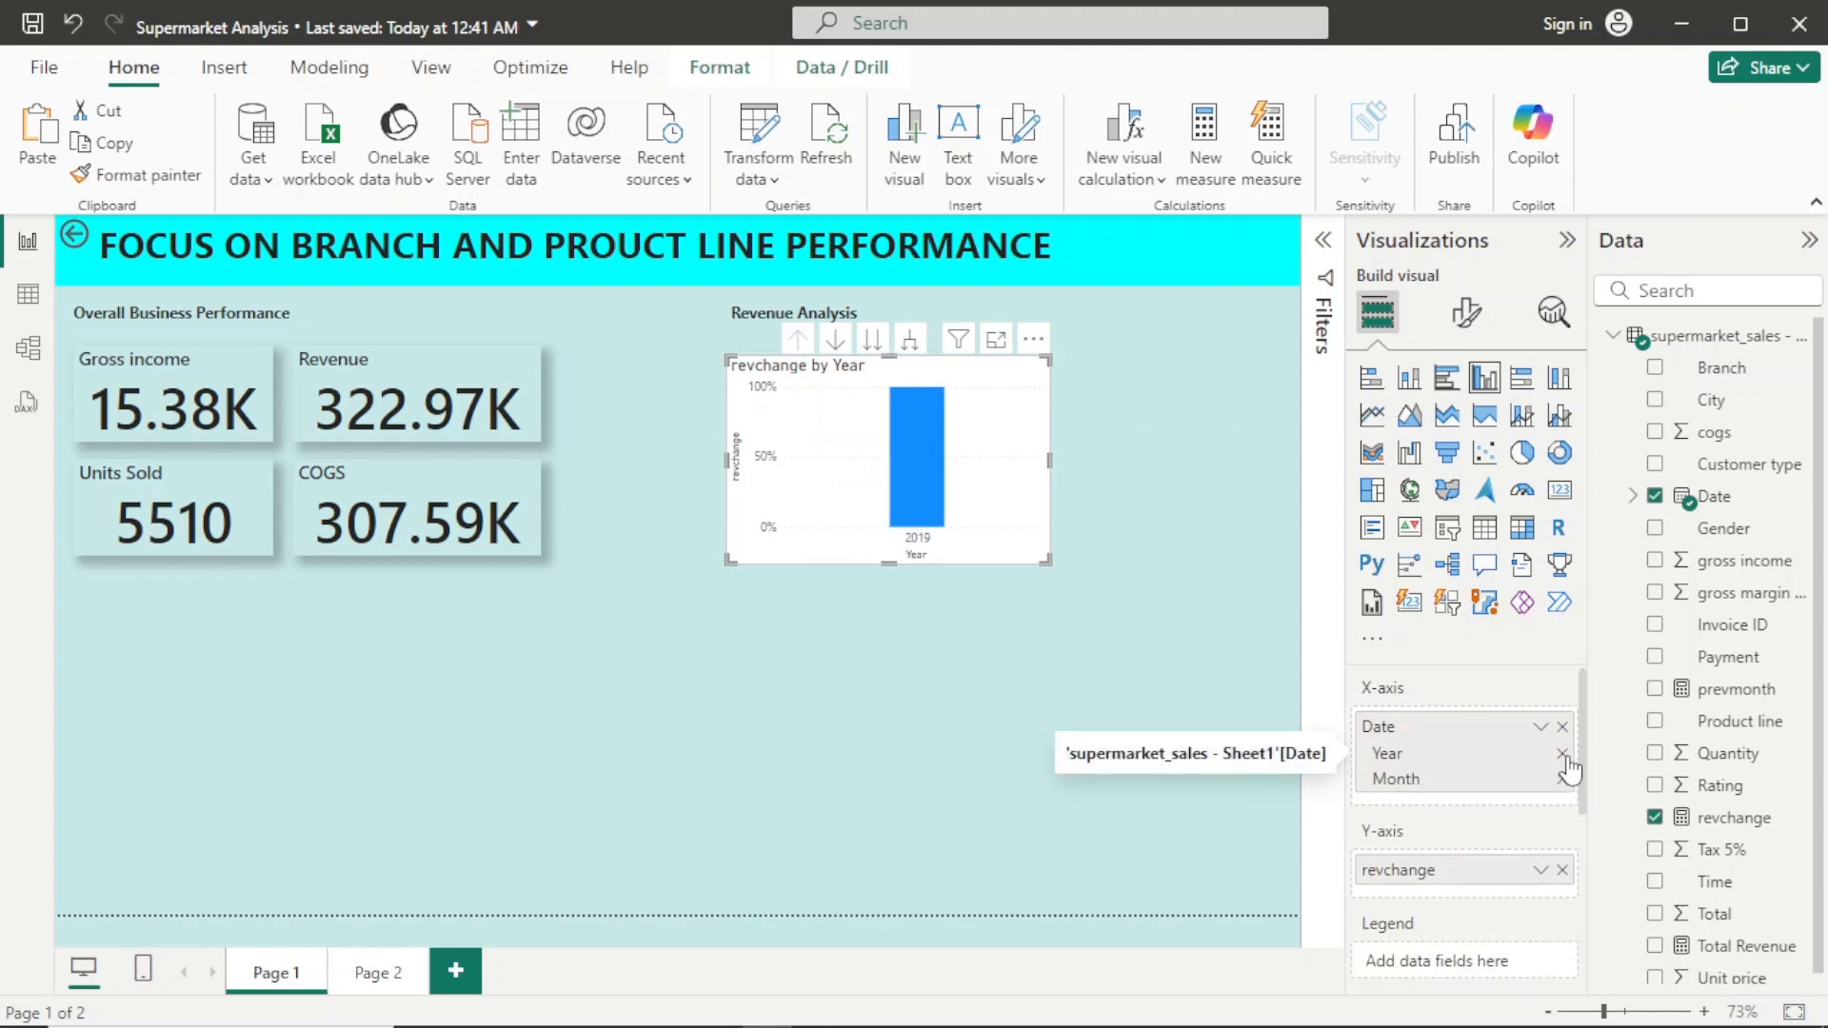
{"action": "left_click", "coordinate": [1562, 754]}
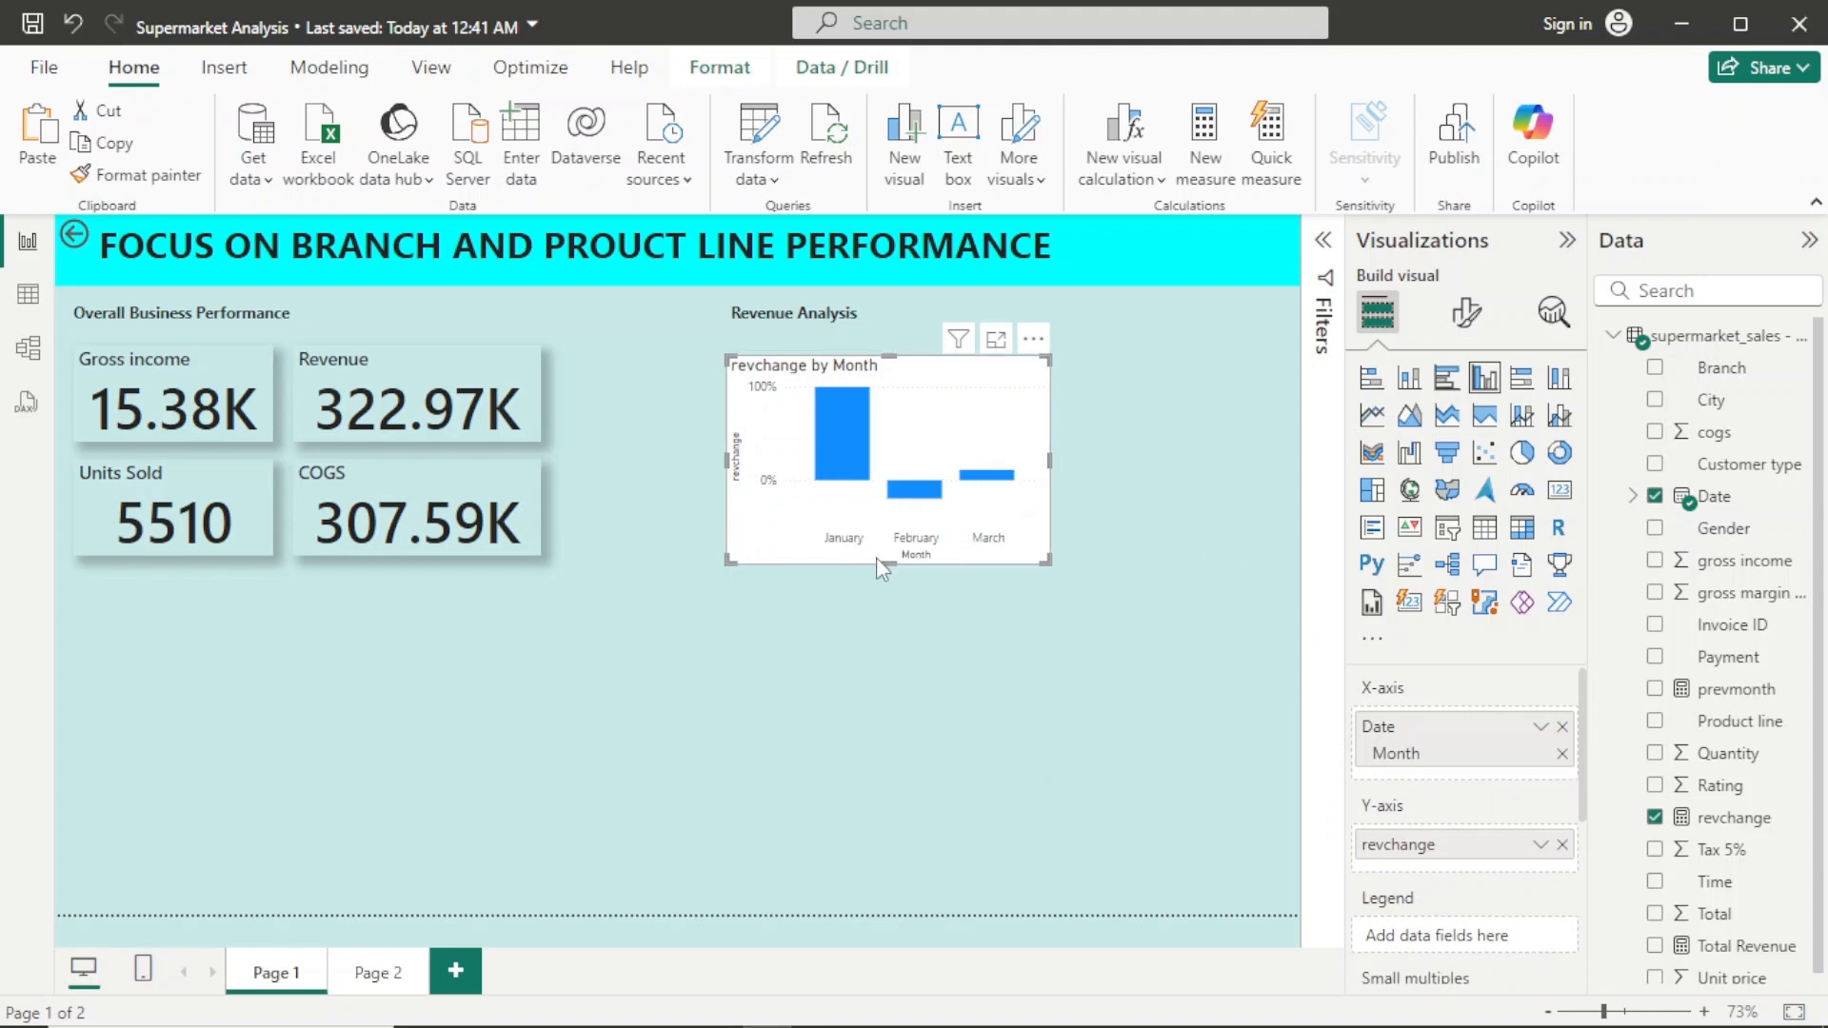
Step: Make the revchange by Month chart slightly shorter and widen it on both sides under the Revenue Analysis heading
{"action": "left_click_drag", "start_coordinate": [889, 565], "coordinate": [882, 545]}
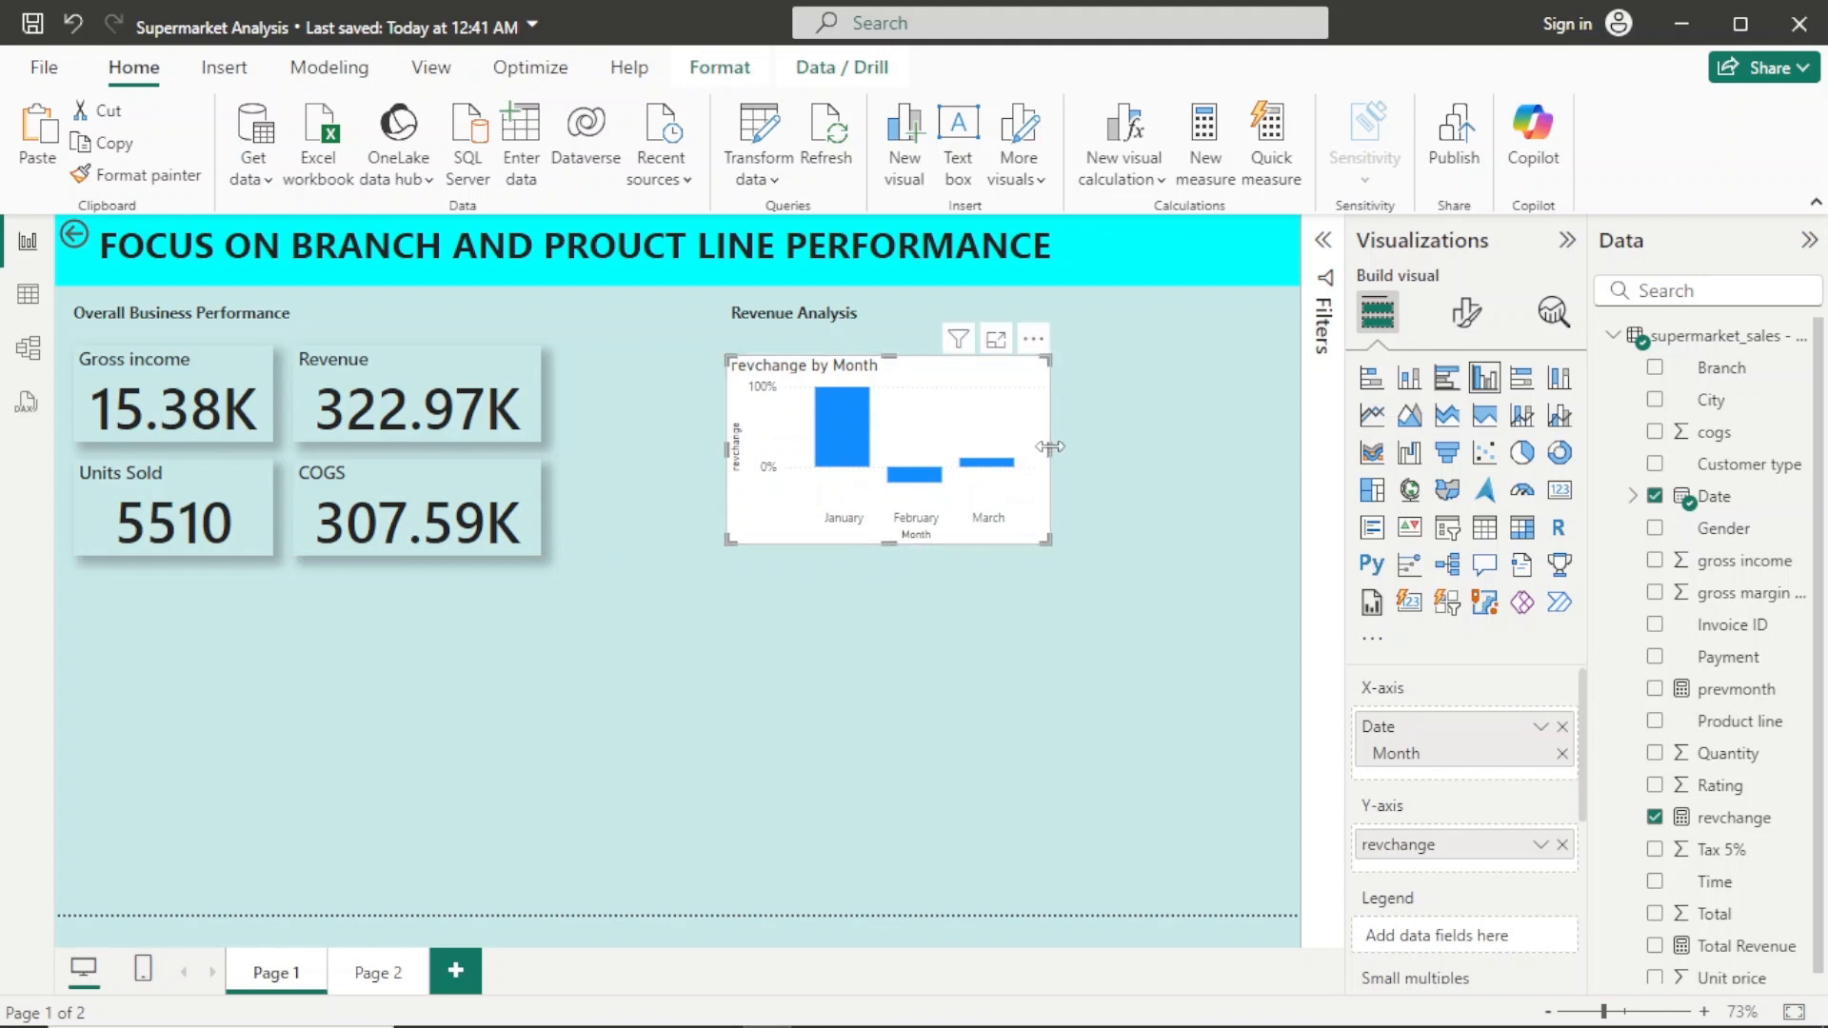
{"action": "left_click_drag", "start_coordinate": [1051, 447], "coordinate": [1064, 447]}
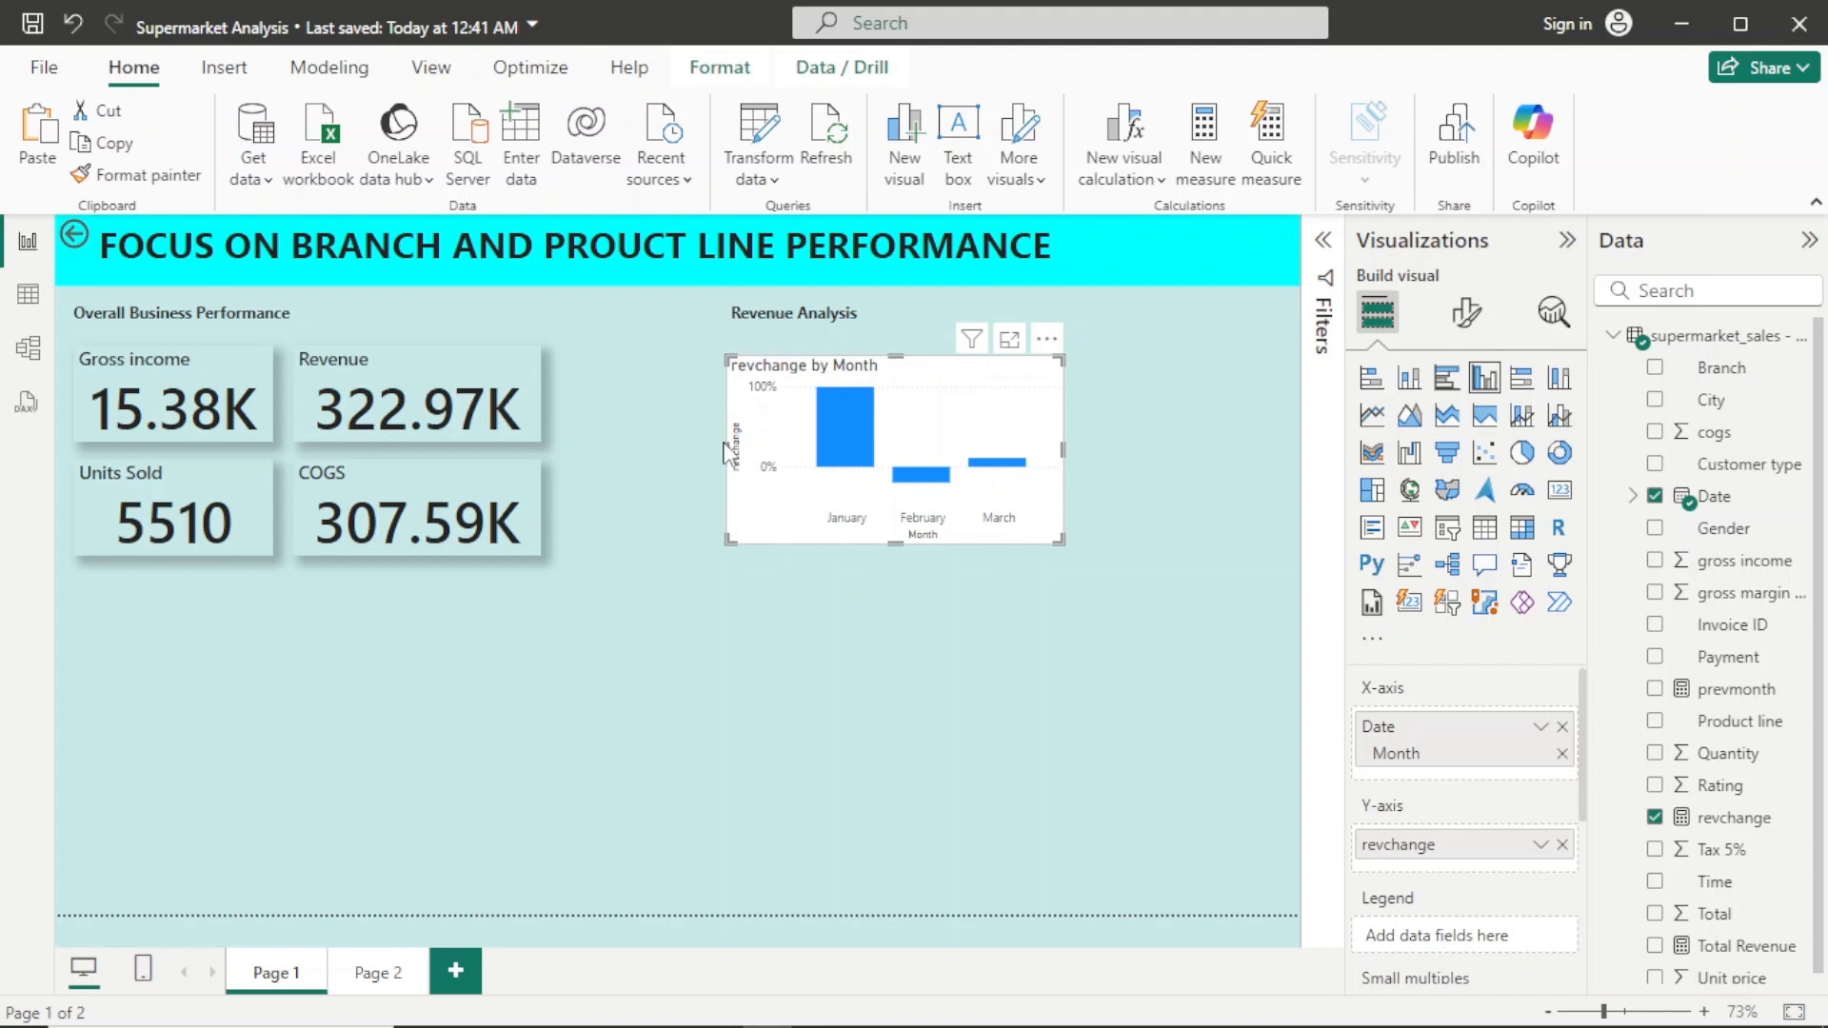
{"action": "left_click_drag", "start_coordinate": [721, 447], "coordinate": [679, 447]}
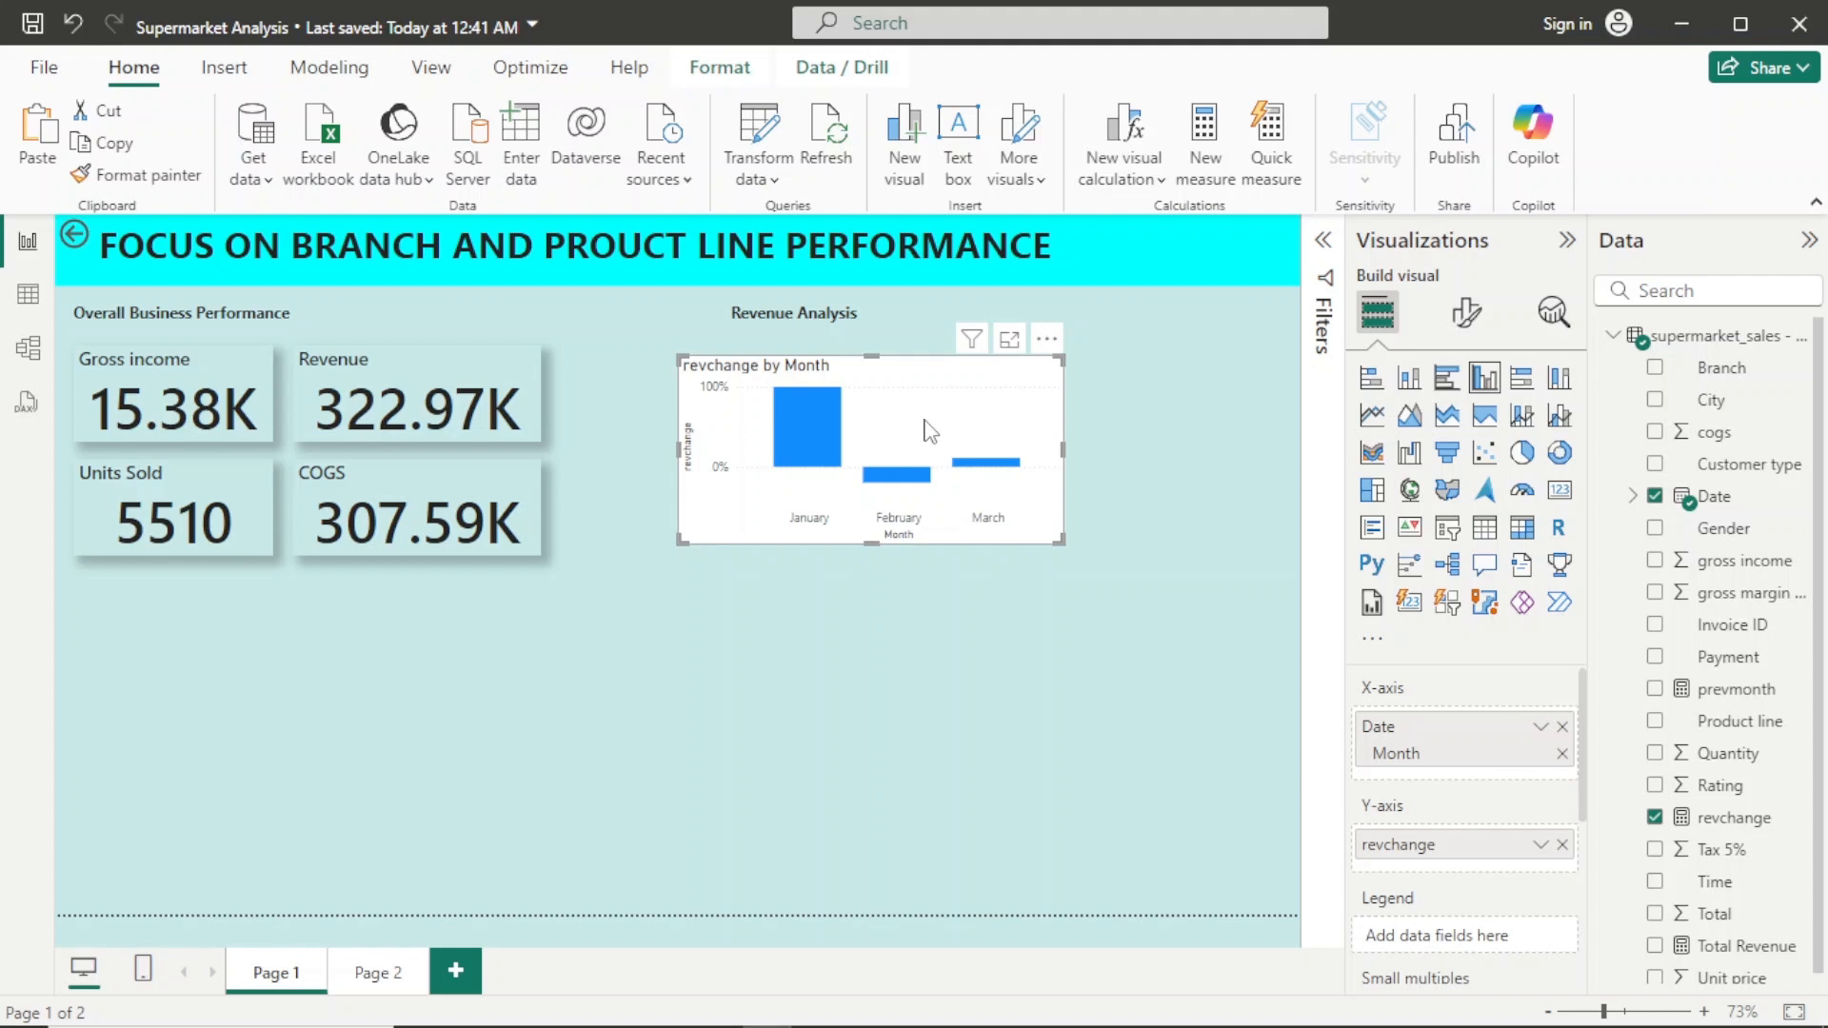
Step: Turn on data labels for the revchange by Month column chart
{"action": "left_click", "coordinate": [1467, 319]}
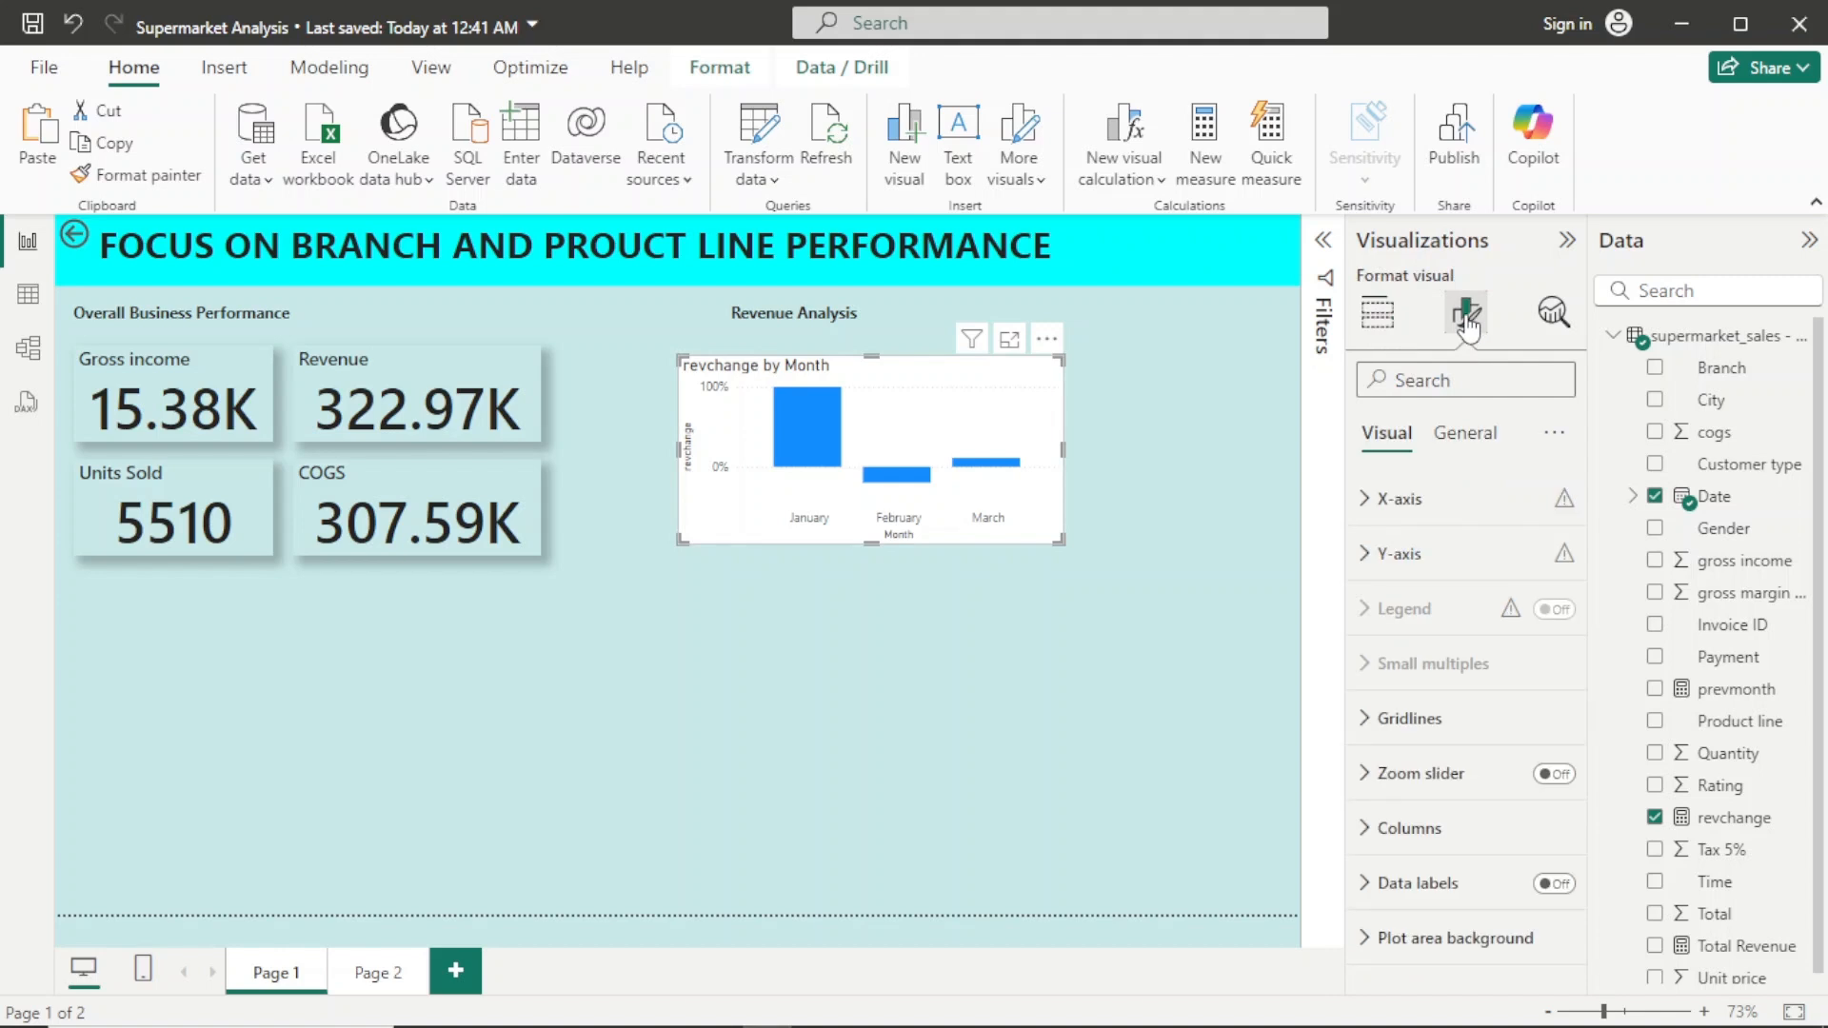
{"action": "left_click", "coordinate": [1495, 826]}
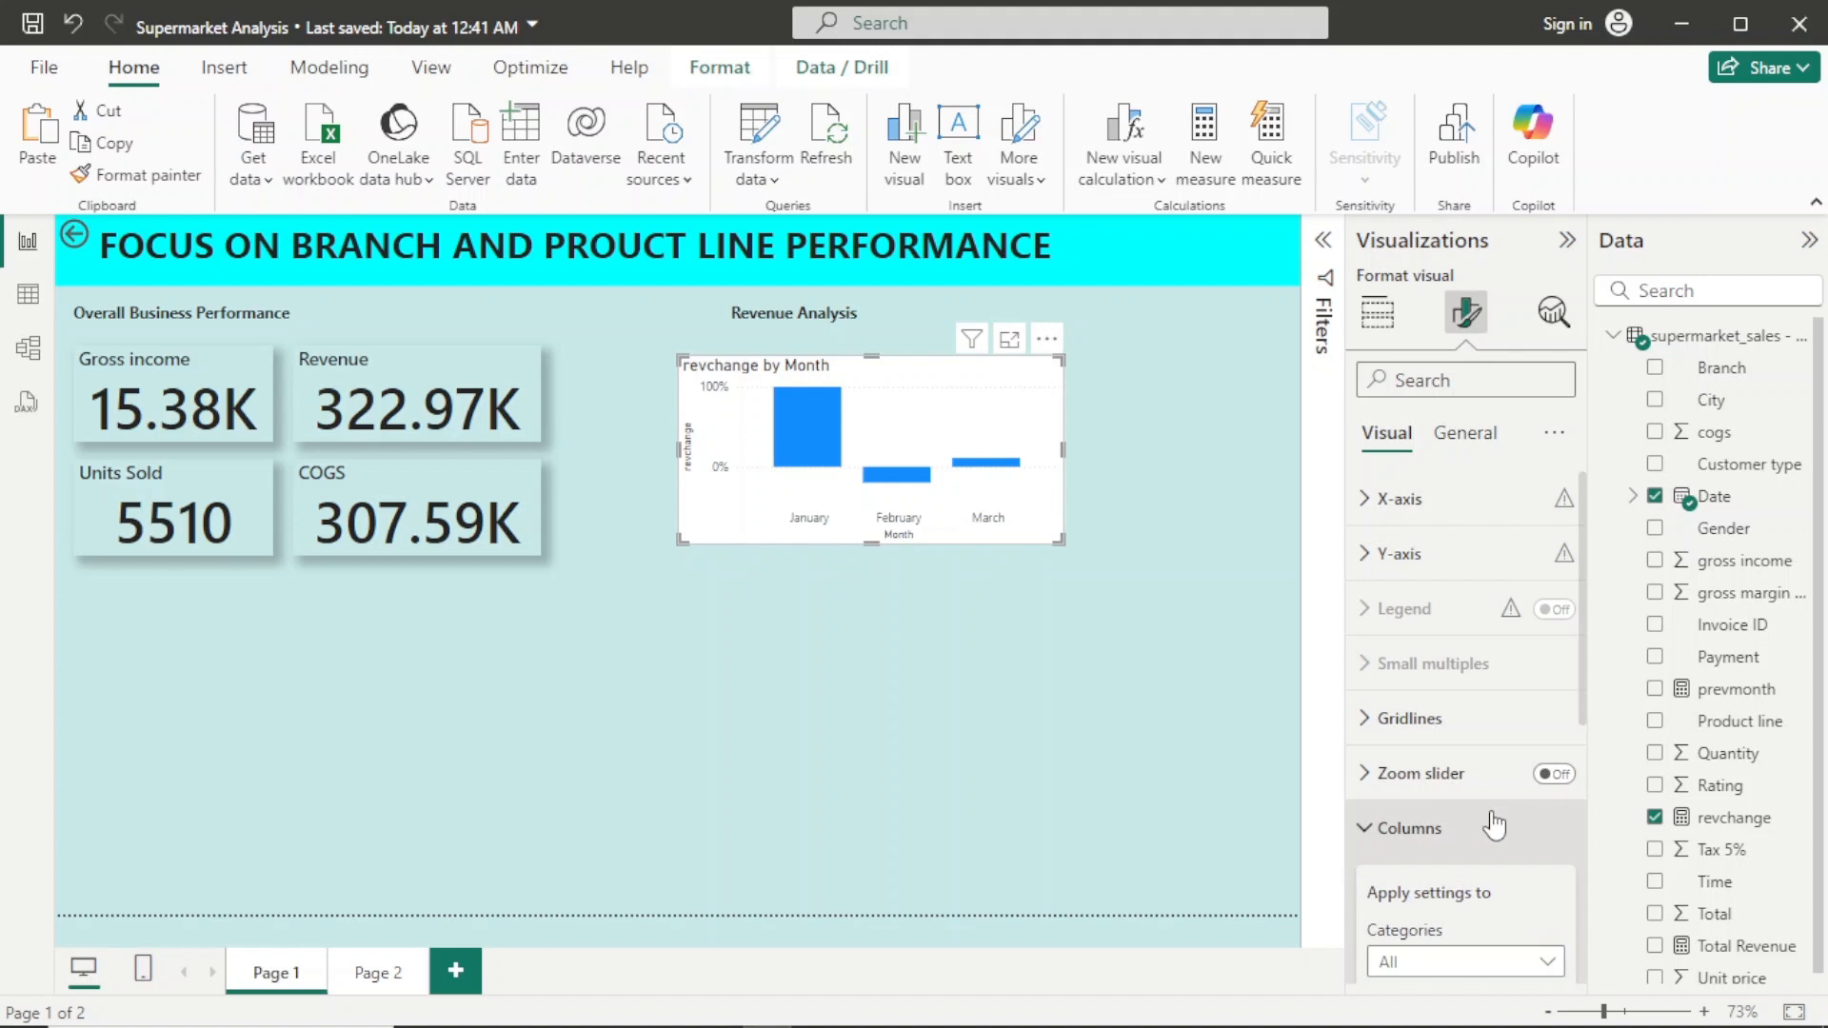
{"action": "left_click_drag", "start_coordinate": [1584, 579], "coordinate": [1588, 781]}
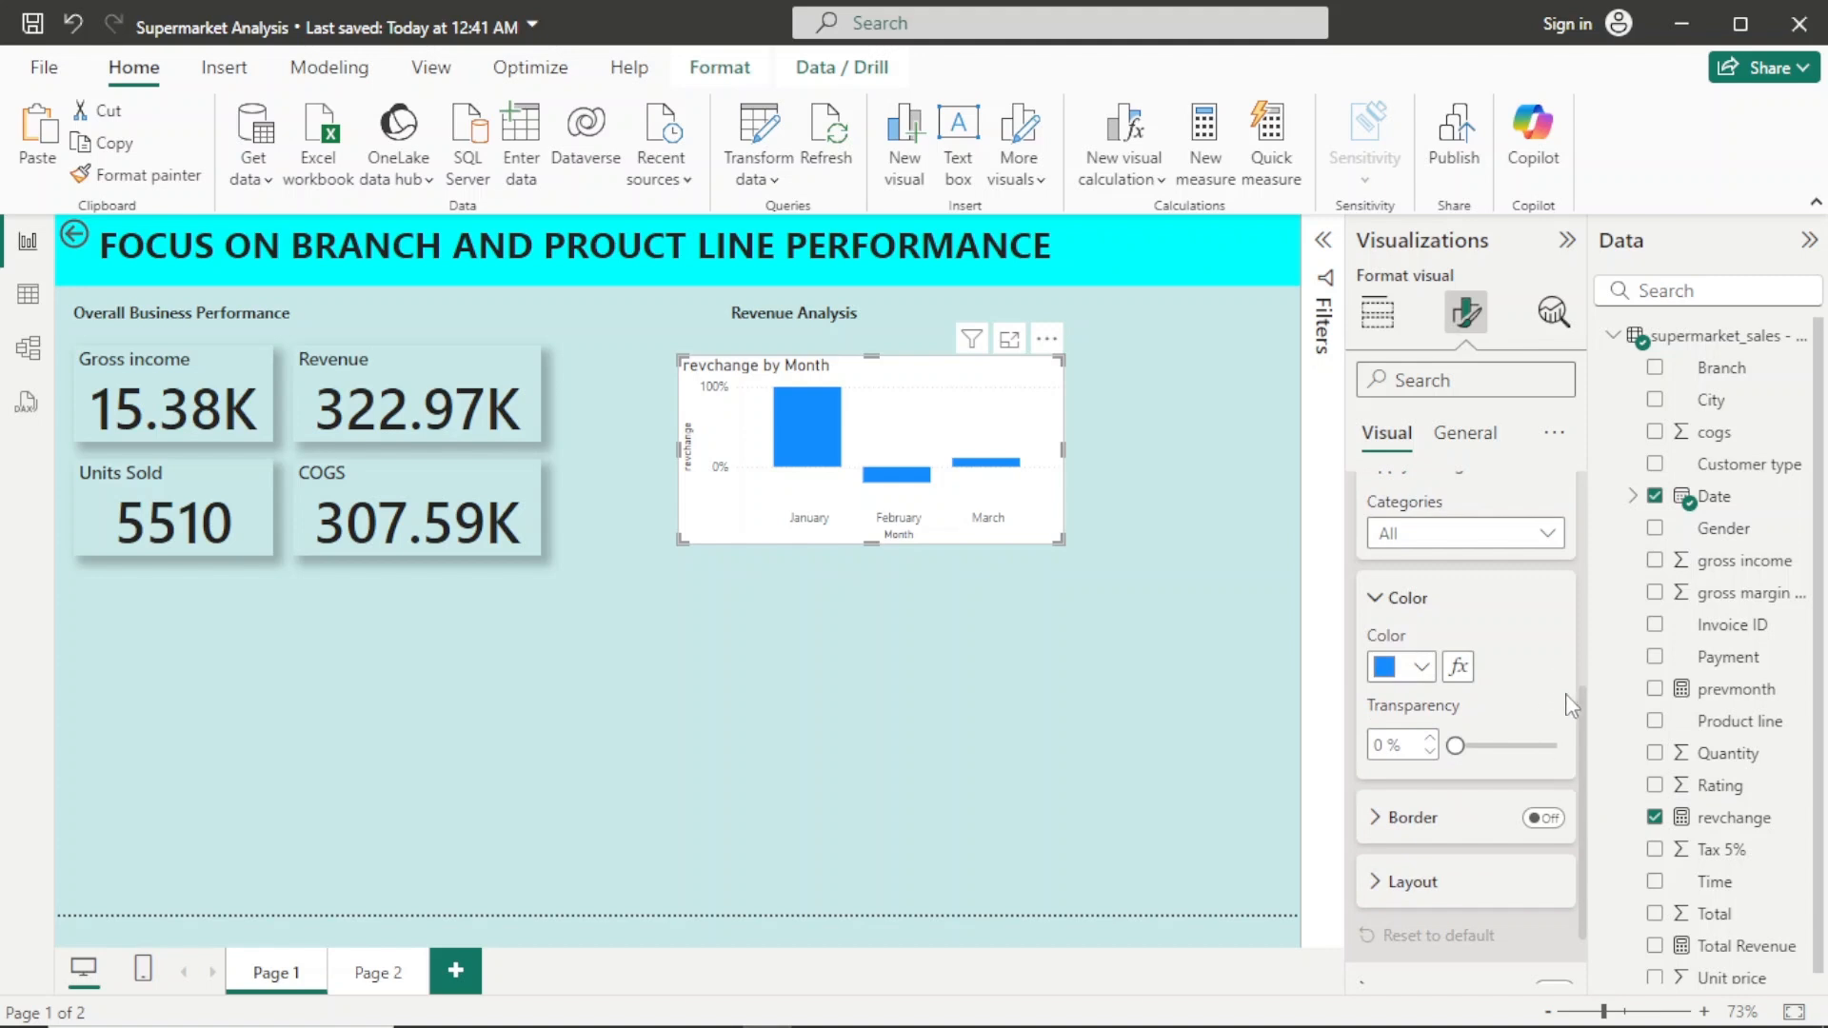
{"action": "scroll", "coordinate": [1587, 738], "scroll_direction": "down", "scroll_amount": 1}
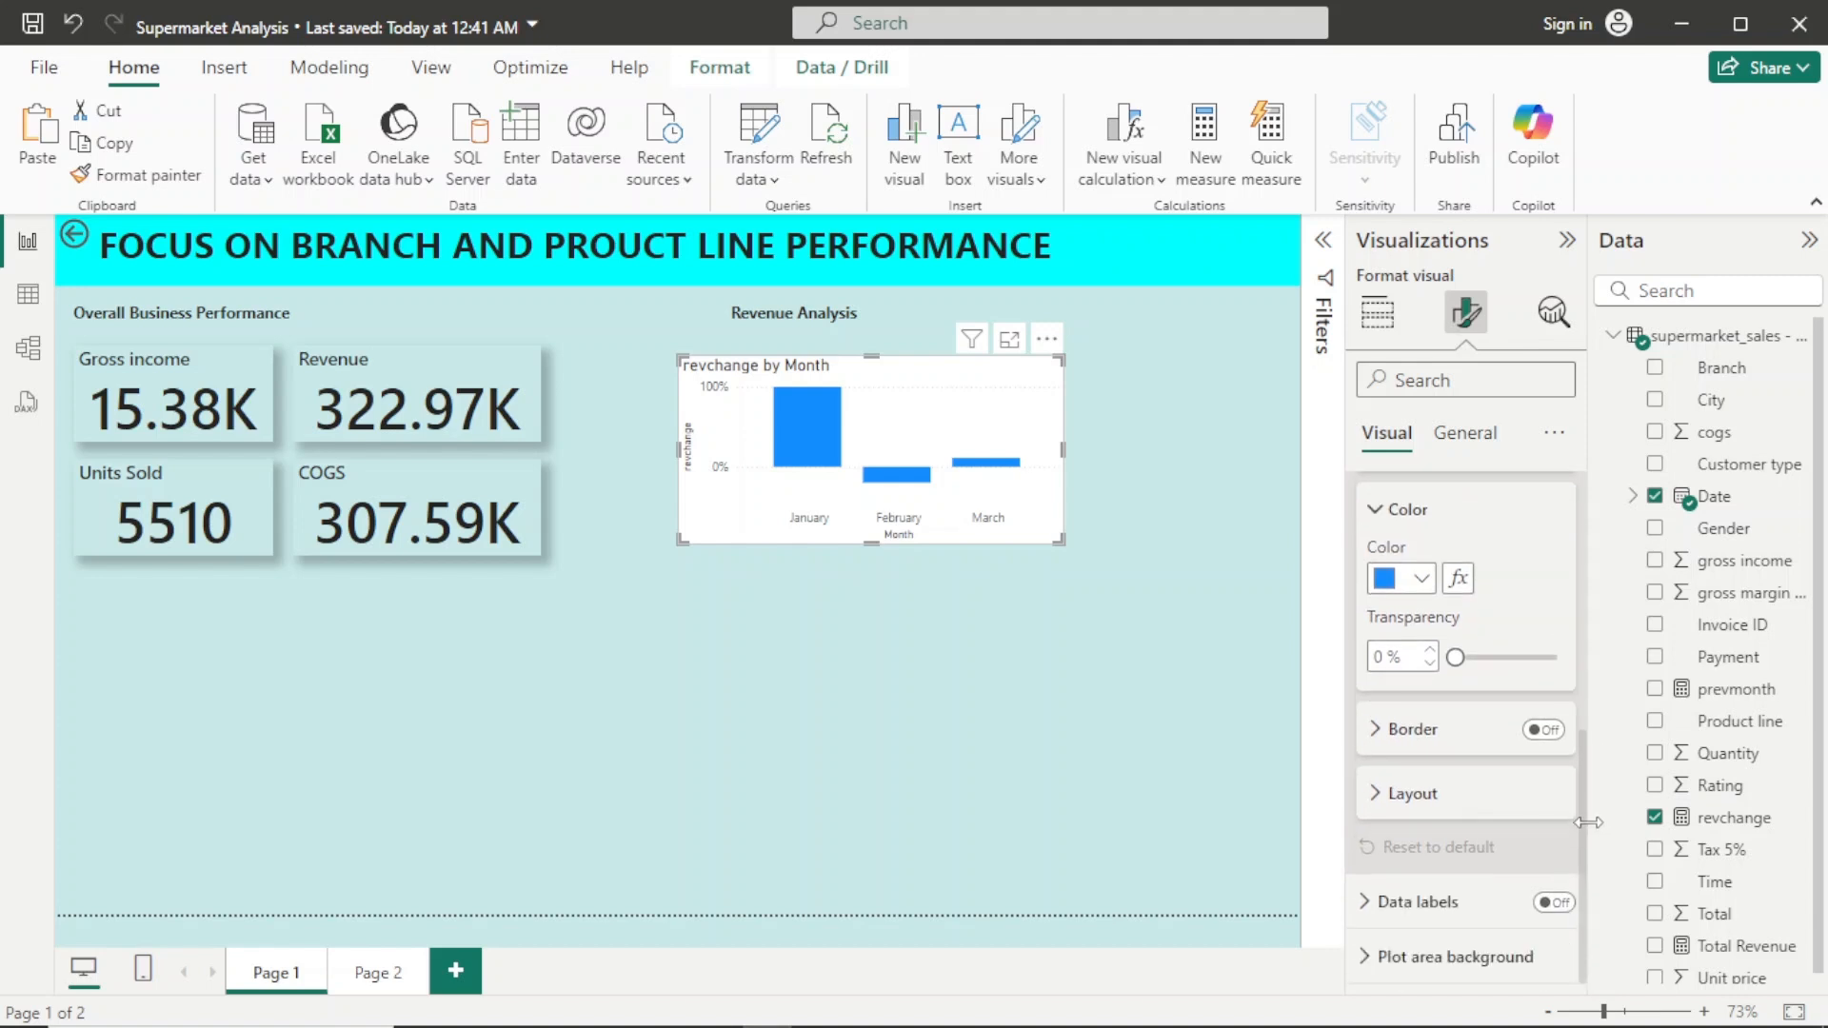
{"action": "left_click", "coordinate": [1555, 903]}
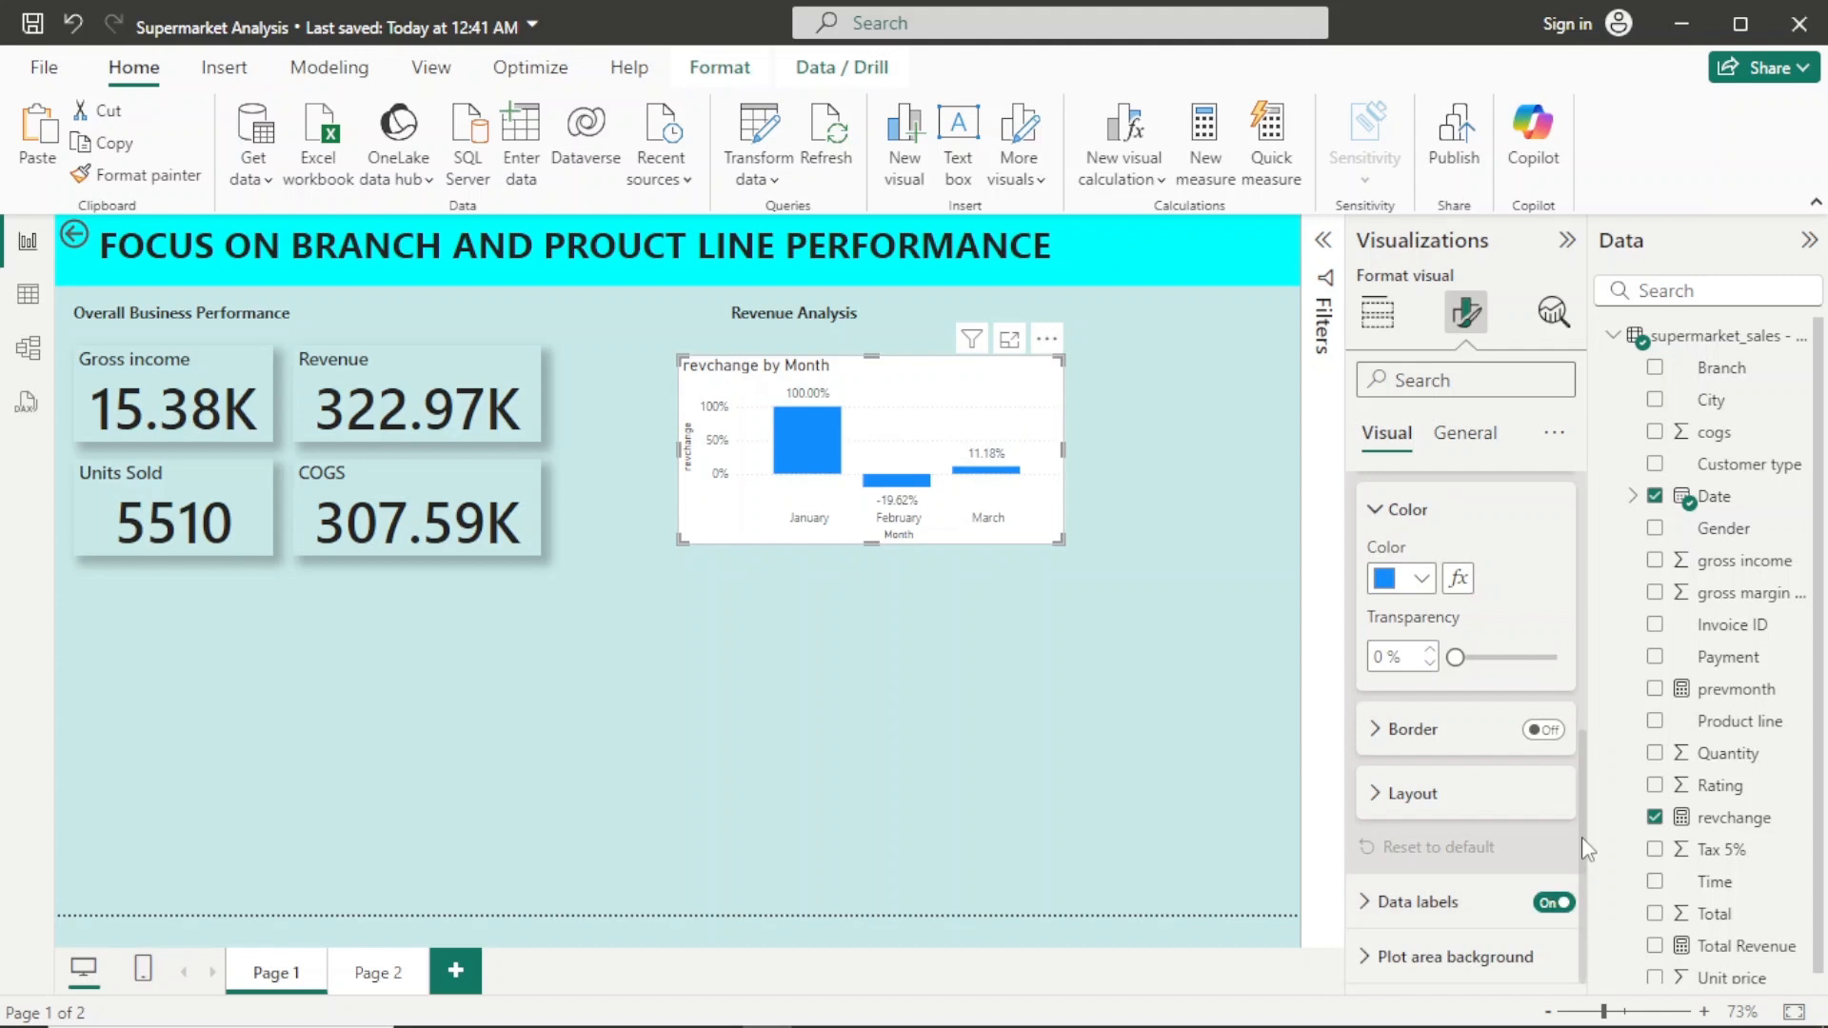
Step: Make the data label values on the revchange by Month chart bold
{"action": "left_click", "coordinate": [1457, 916]}
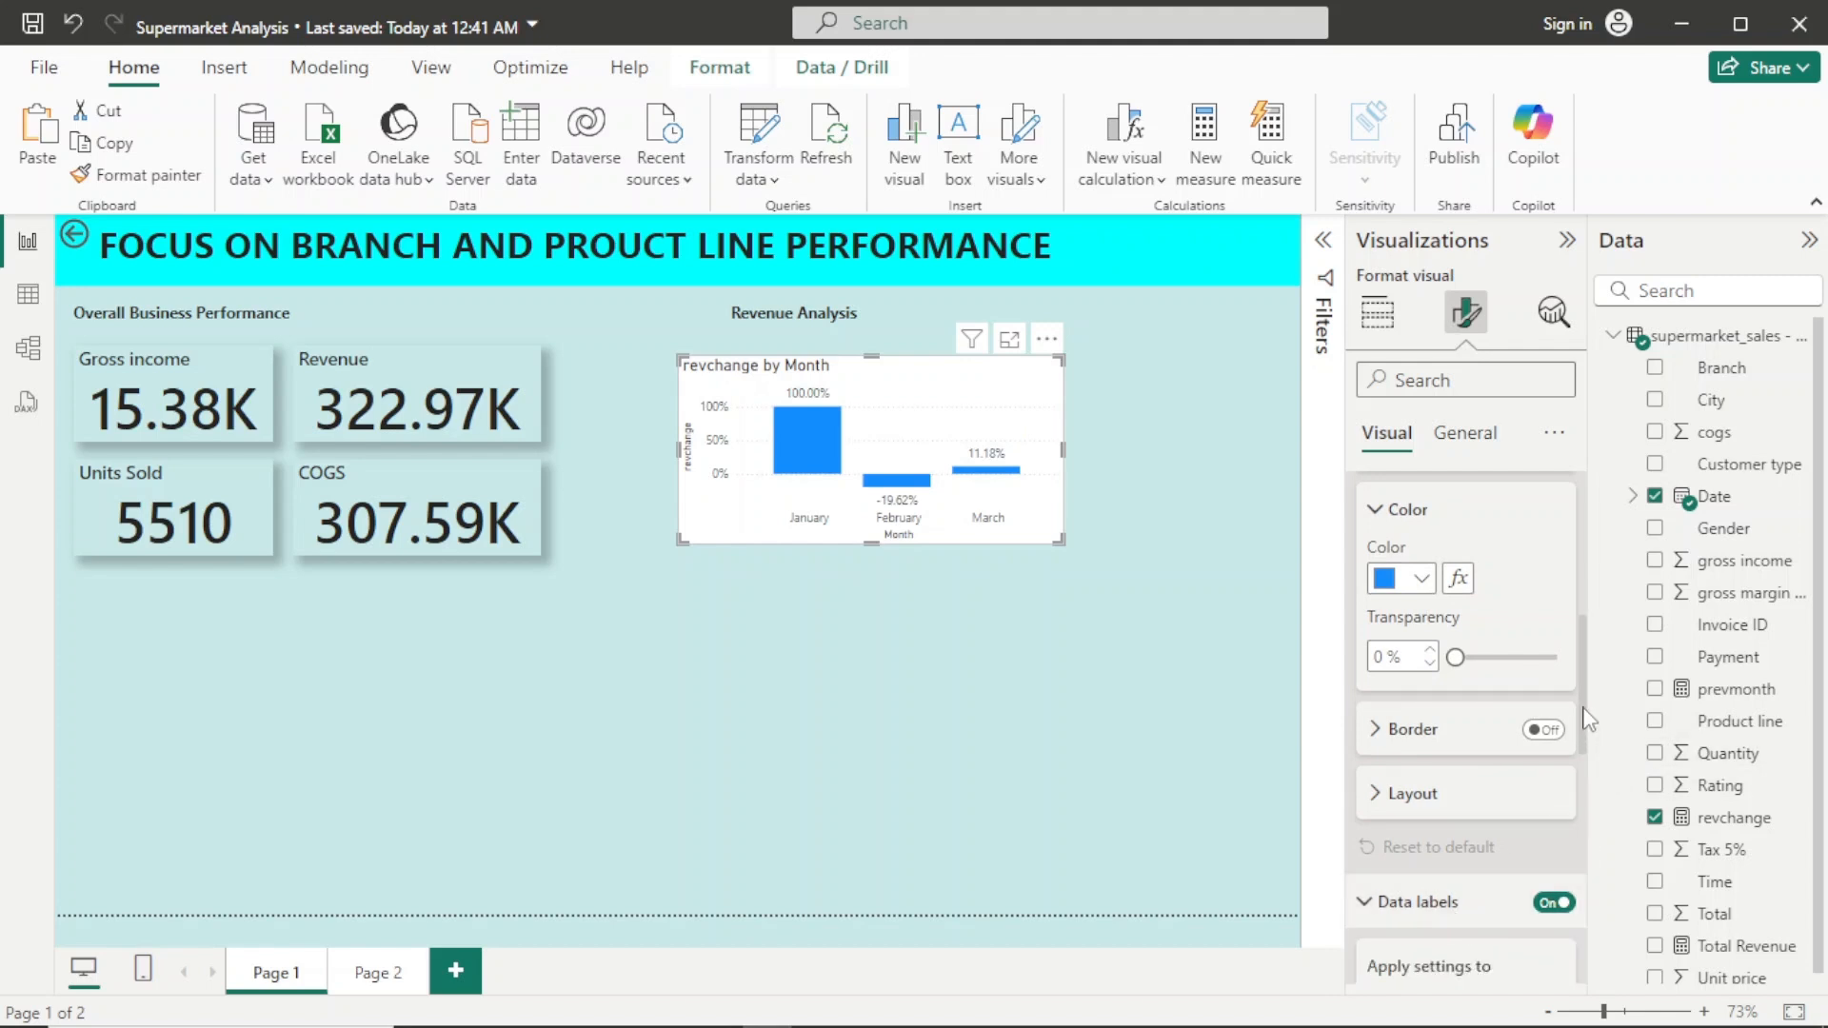
{"action": "left_click_drag", "start_coordinate": [1584, 710], "coordinate": [1608, 843]}
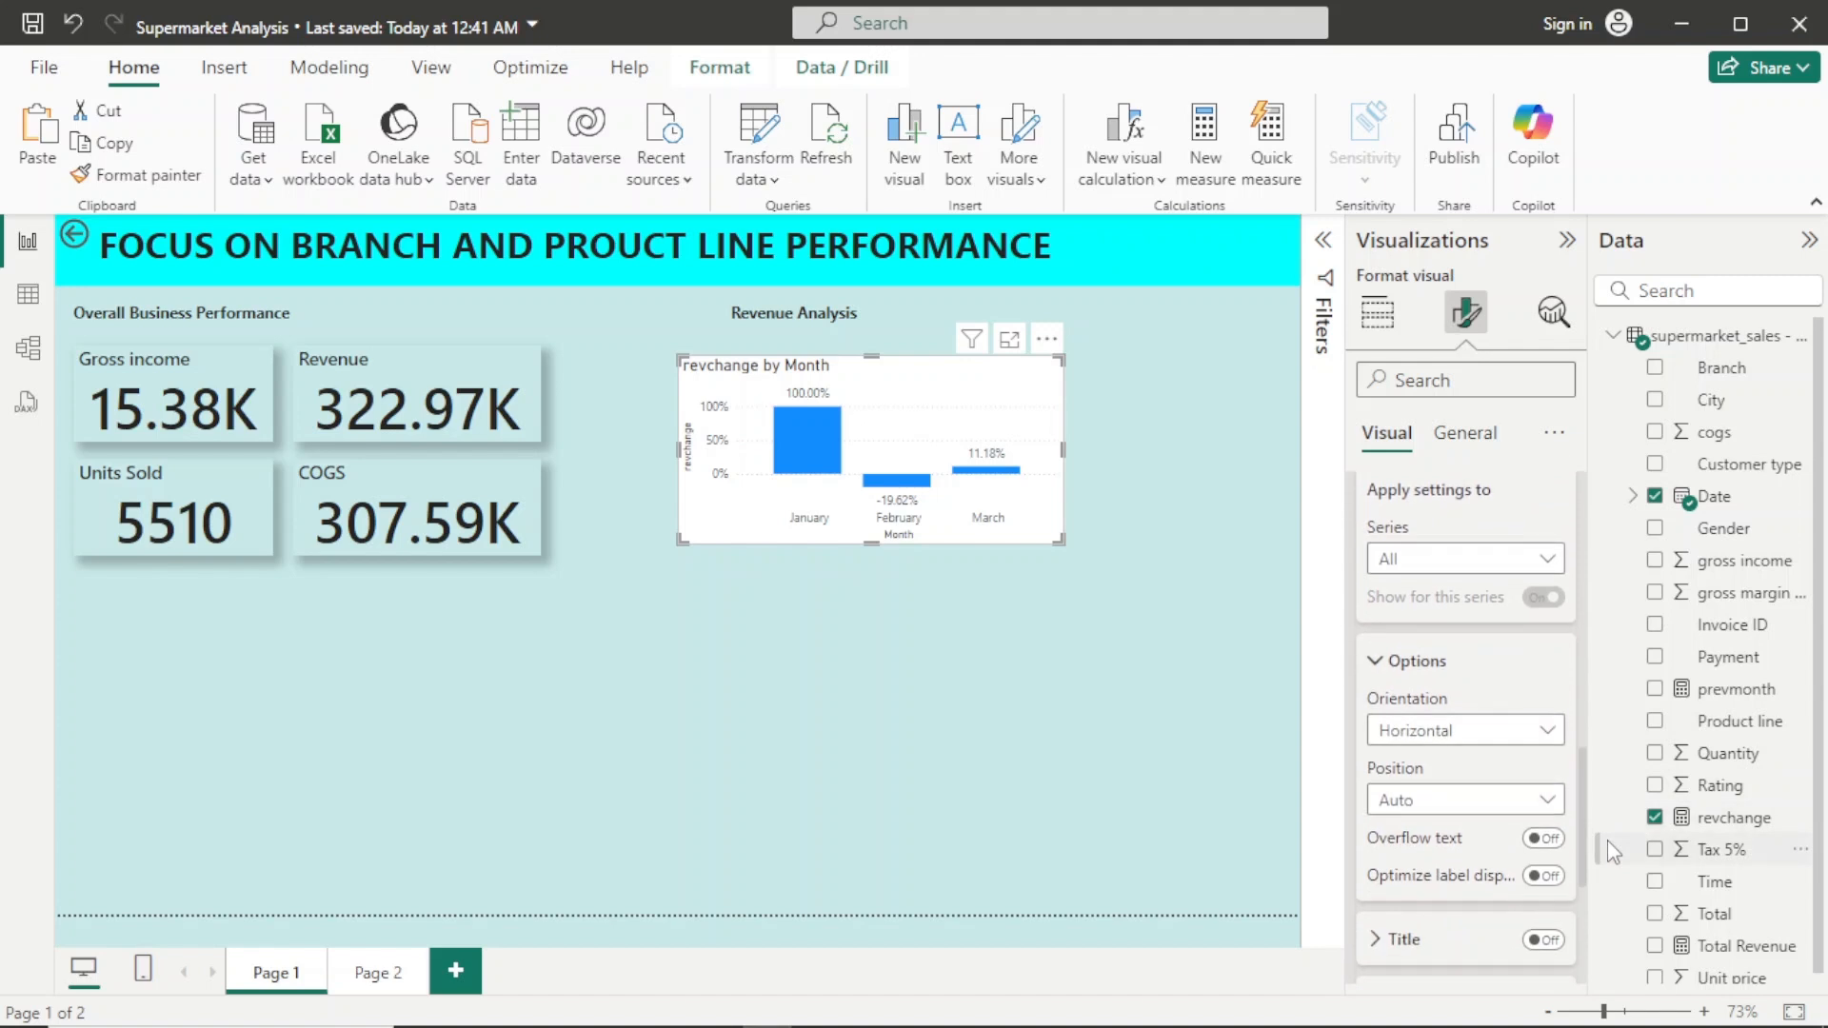
{"action": "scroll", "coordinate": [1411, 766], "scroll_direction": "down", "scroll_amount": 3}
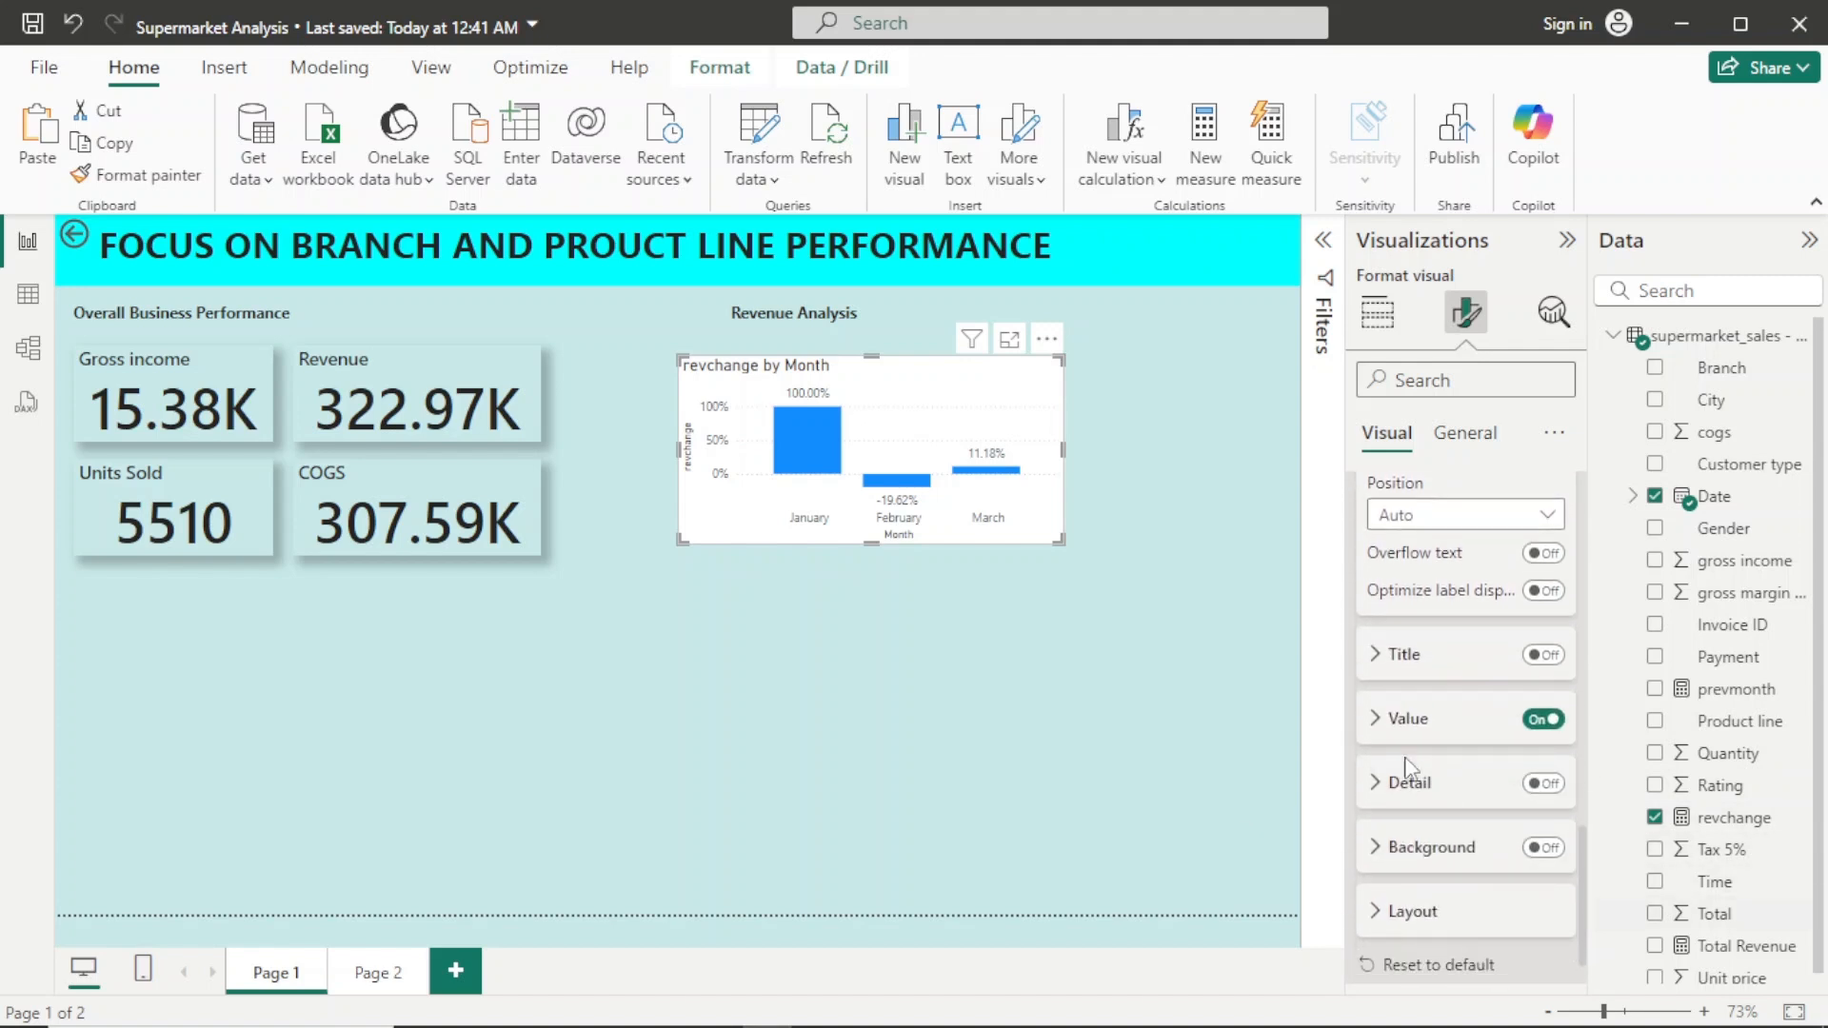
{"action": "left_click", "coordinate": [1405, 733]}
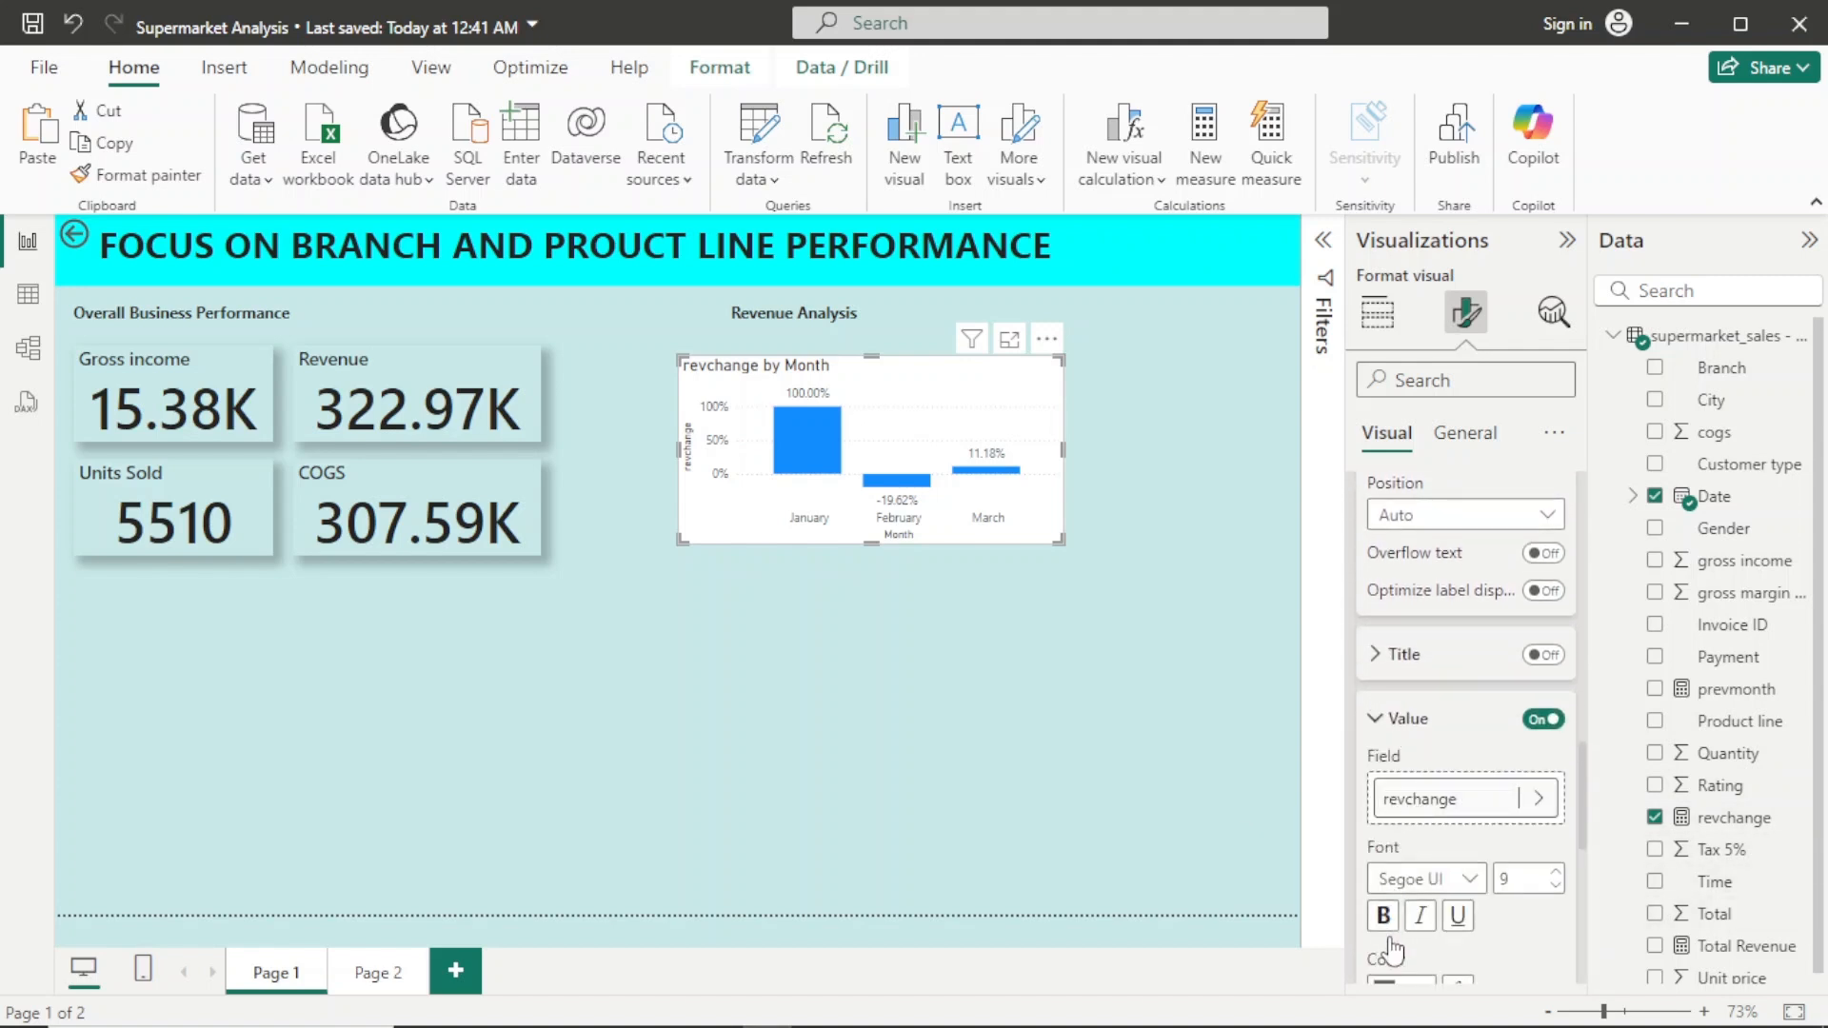
{"action": "left_click", "coordinate": [1383, 922]}
Step: Hide the X-axis title and the Y-axis title of the revchange by Month chart
{"action": "scroll", "coordinate": [1575, 641], "scroll_direction": "up", "scroll_amount": 5}
{"action": "left_click", "coordinate": [1423, 504]}
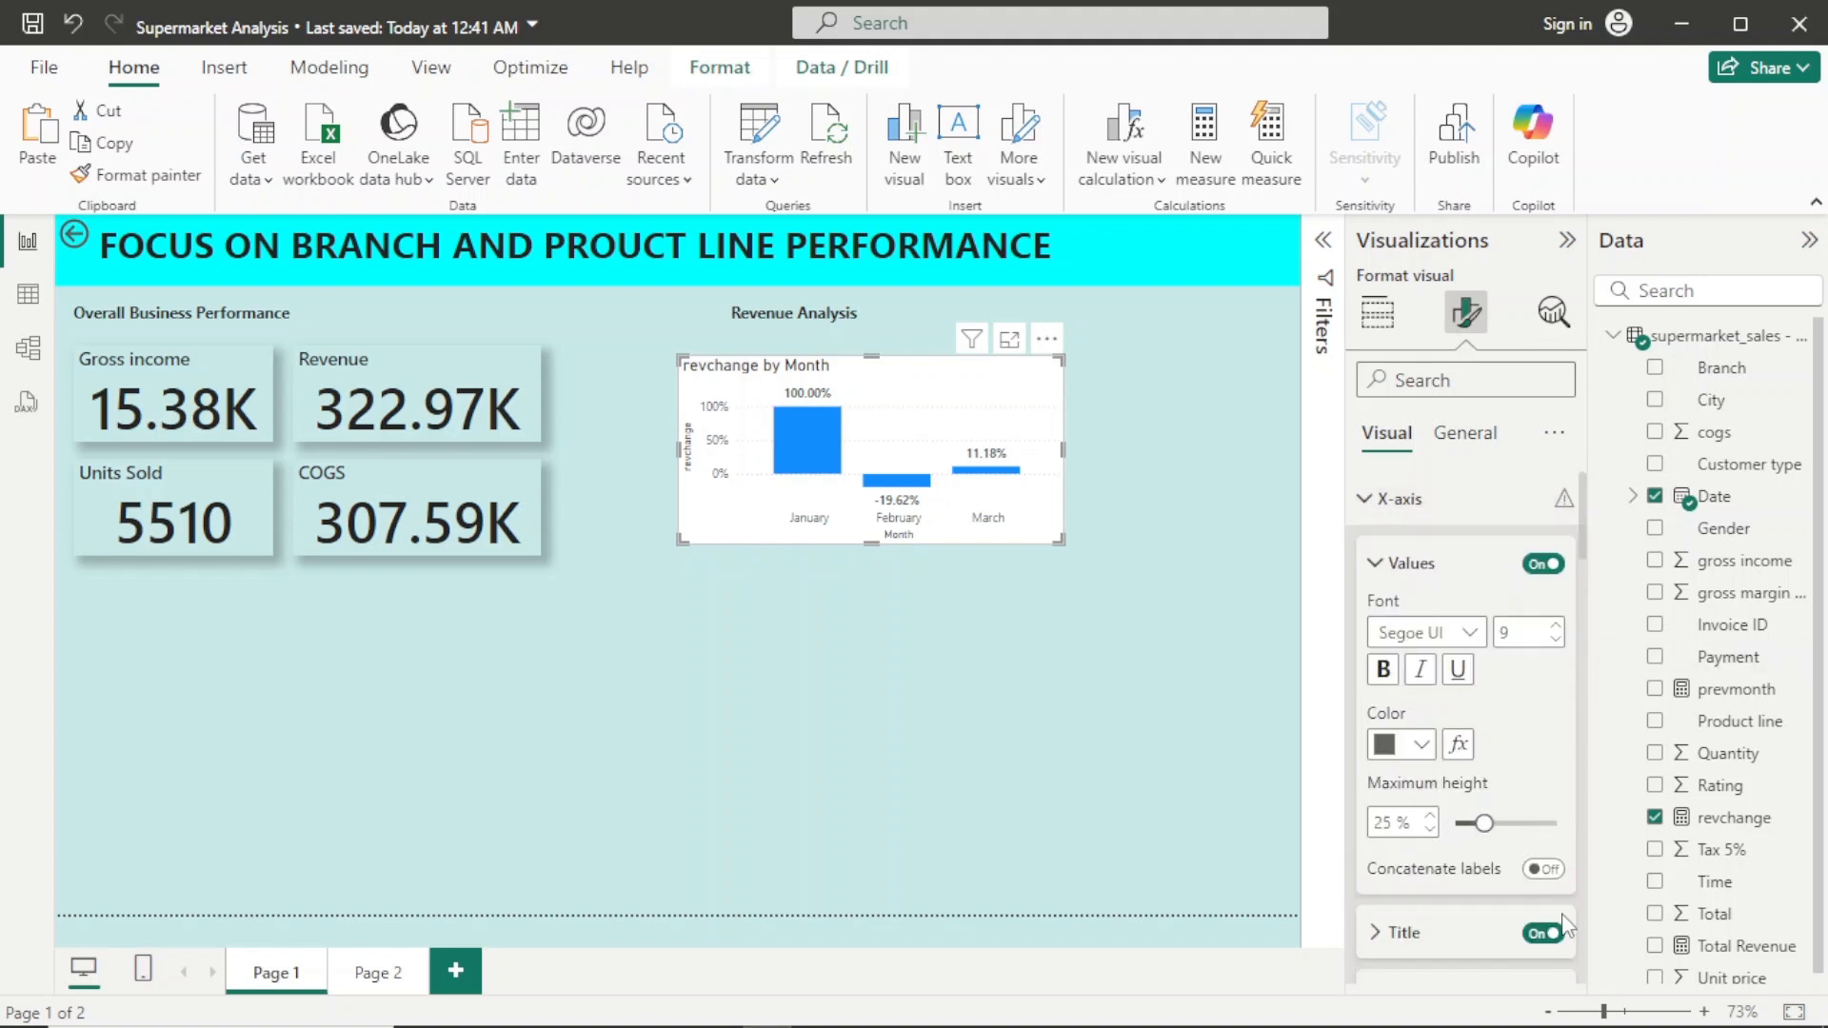
{"action": "left_click", "coordinate": [1542, 934]}
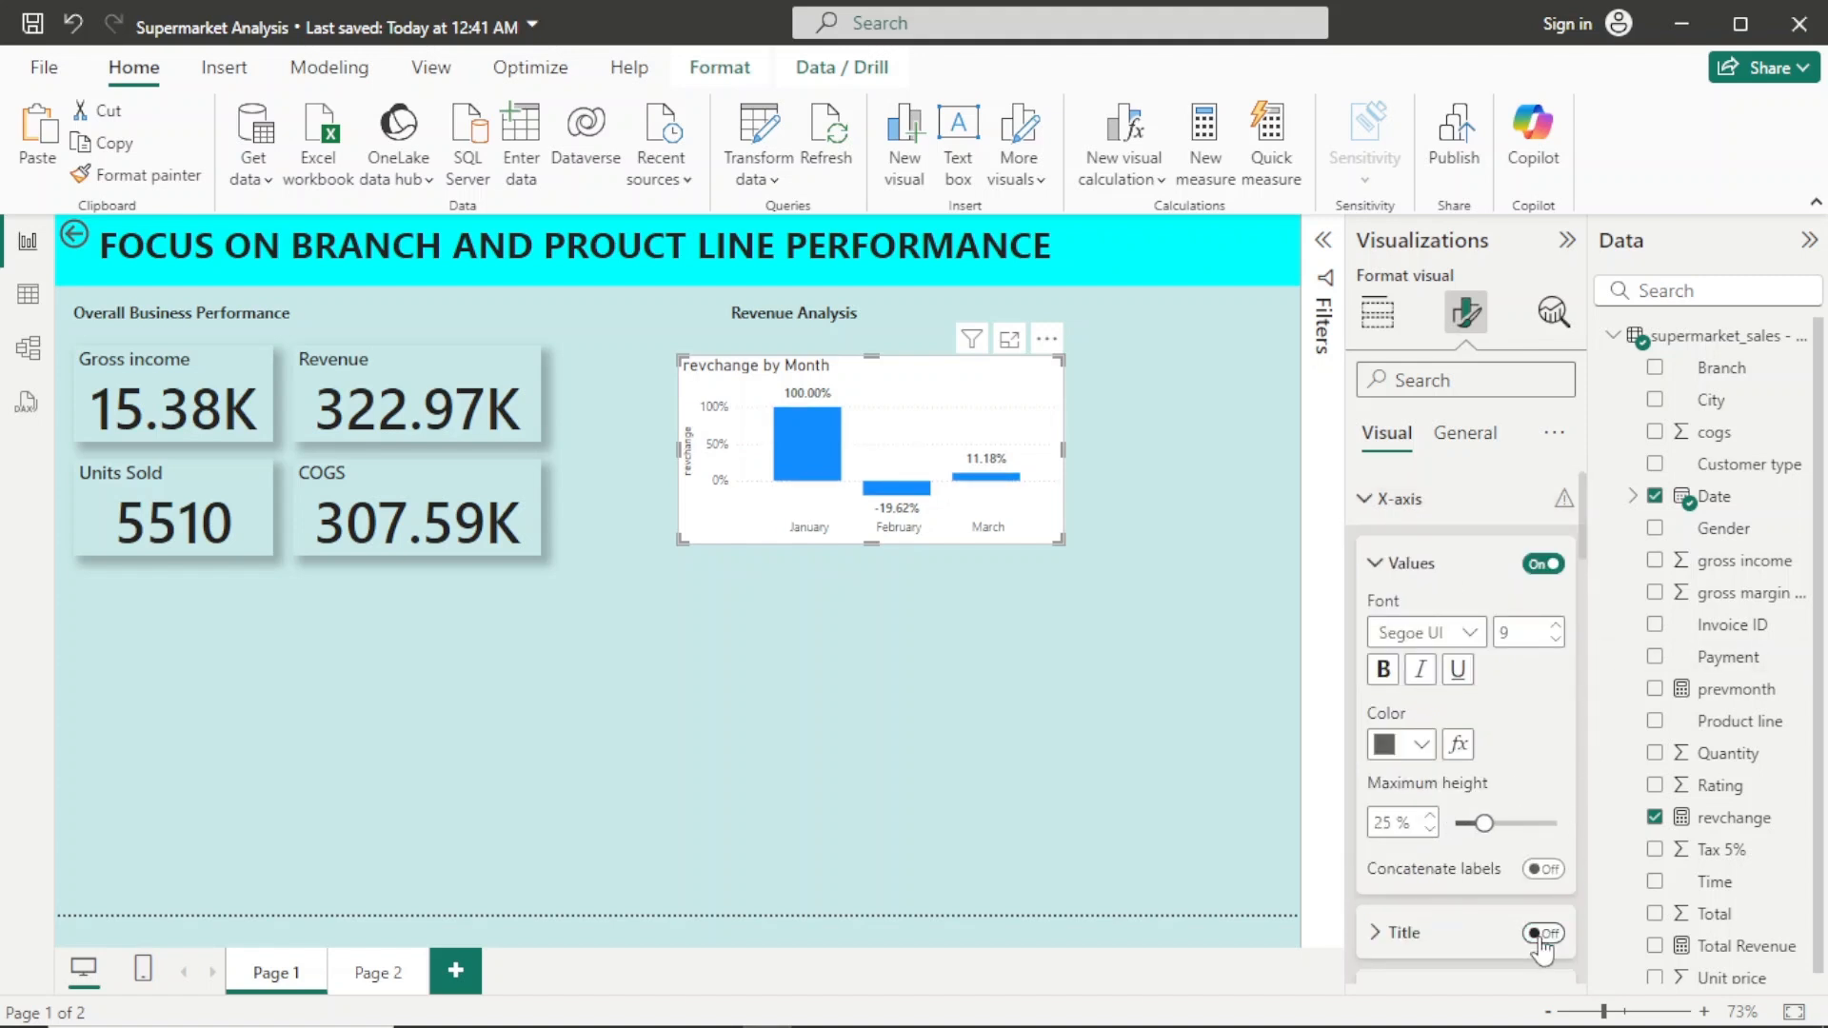
{"action": "left_click", "coordinate": [1369, 519]}
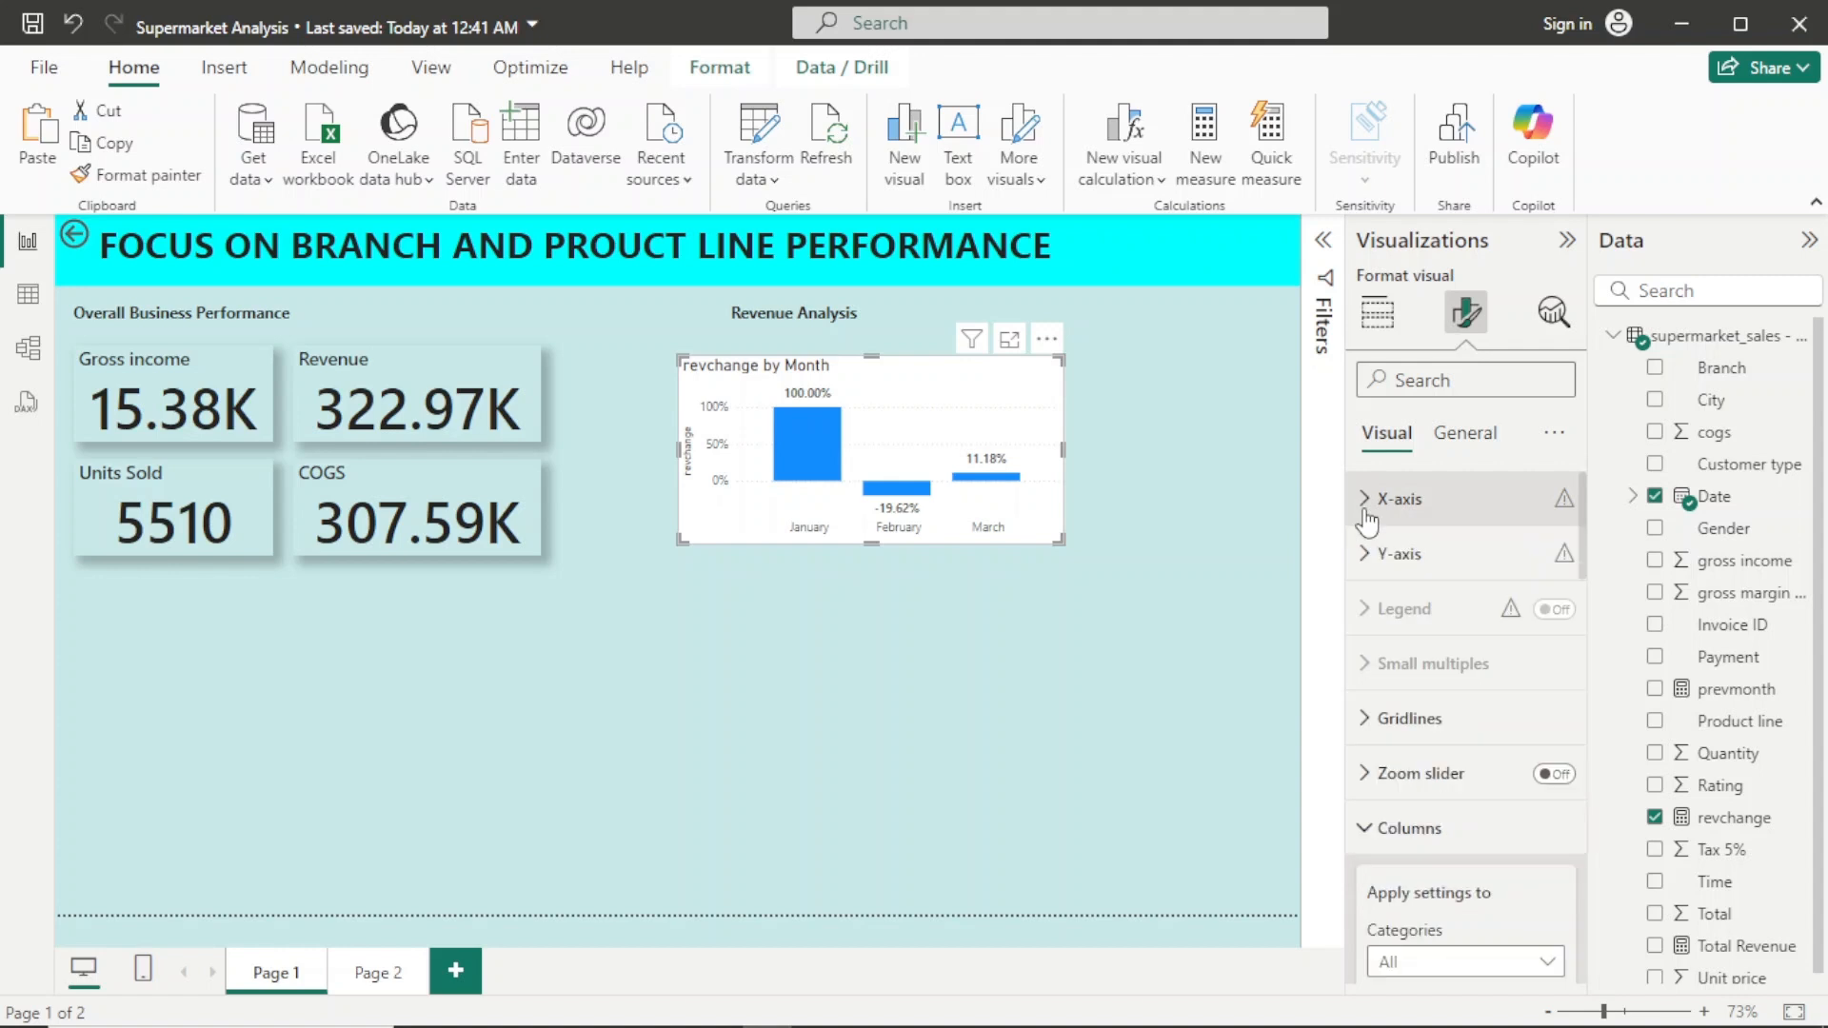
{"action": "left_click", "coordinate": [1381, 561]}
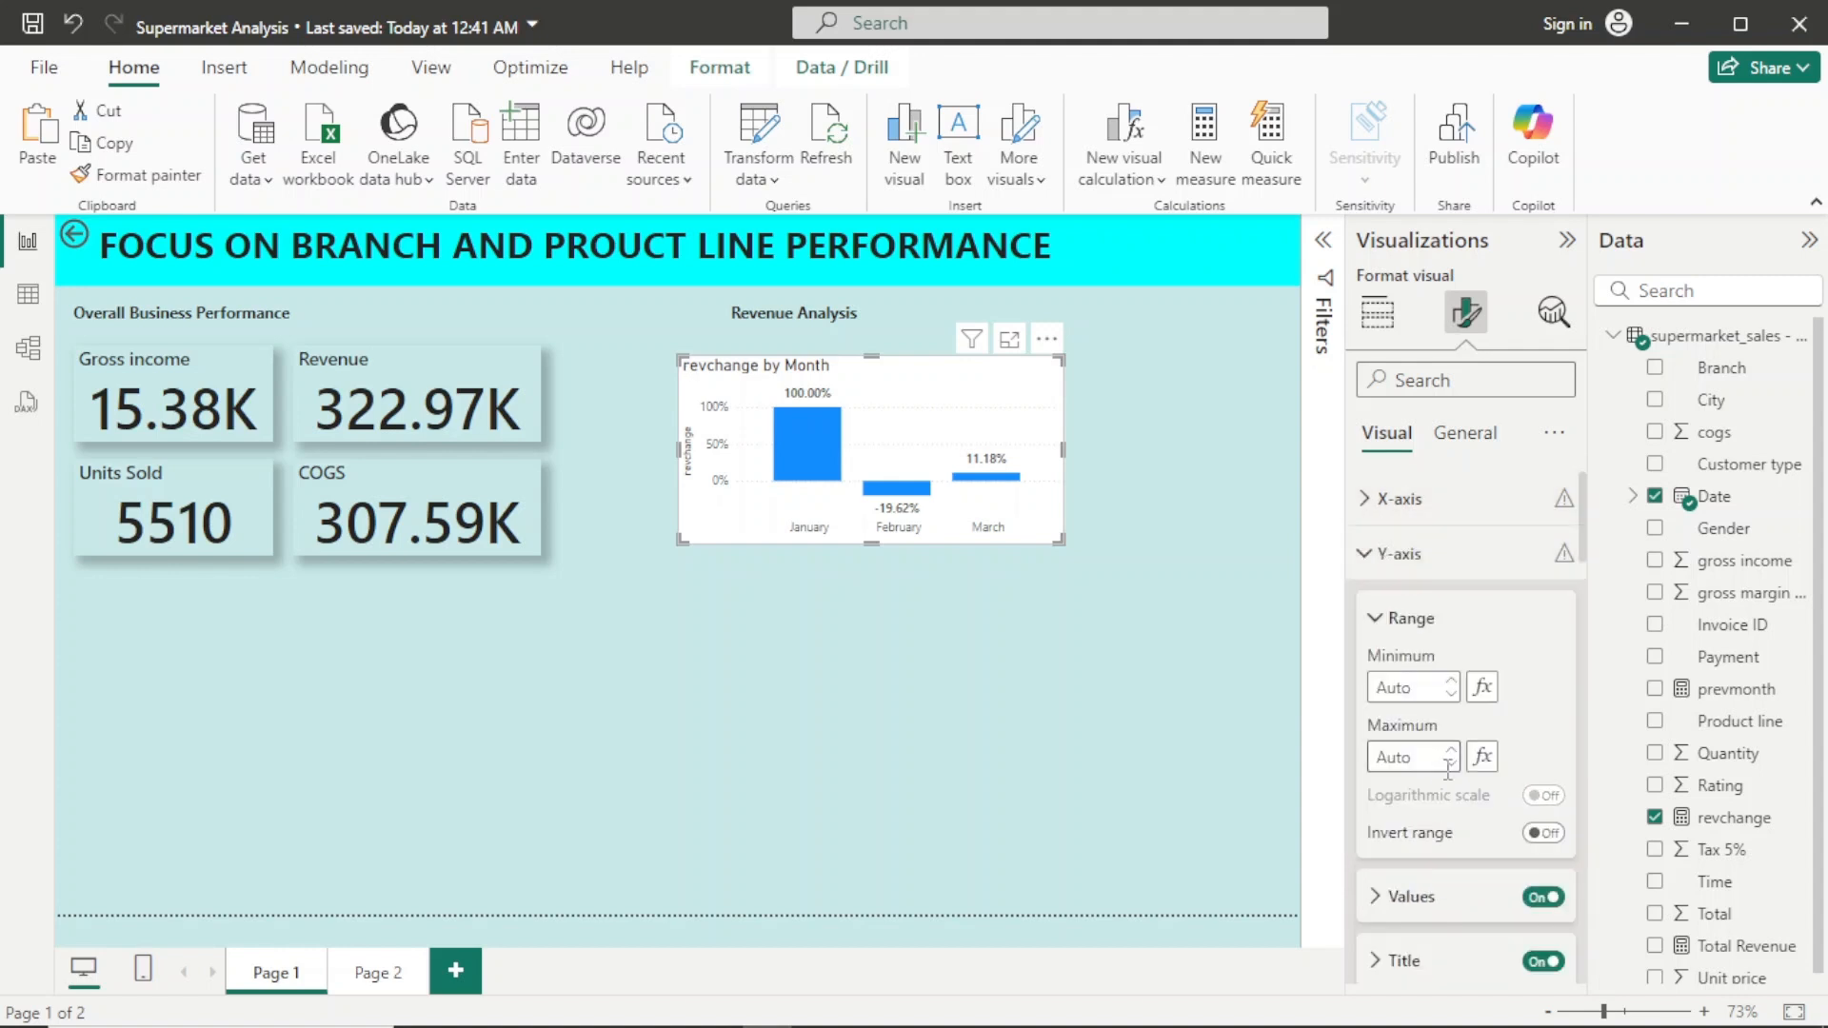
{"action": "left_click", "coordinate": [1542, 961]}
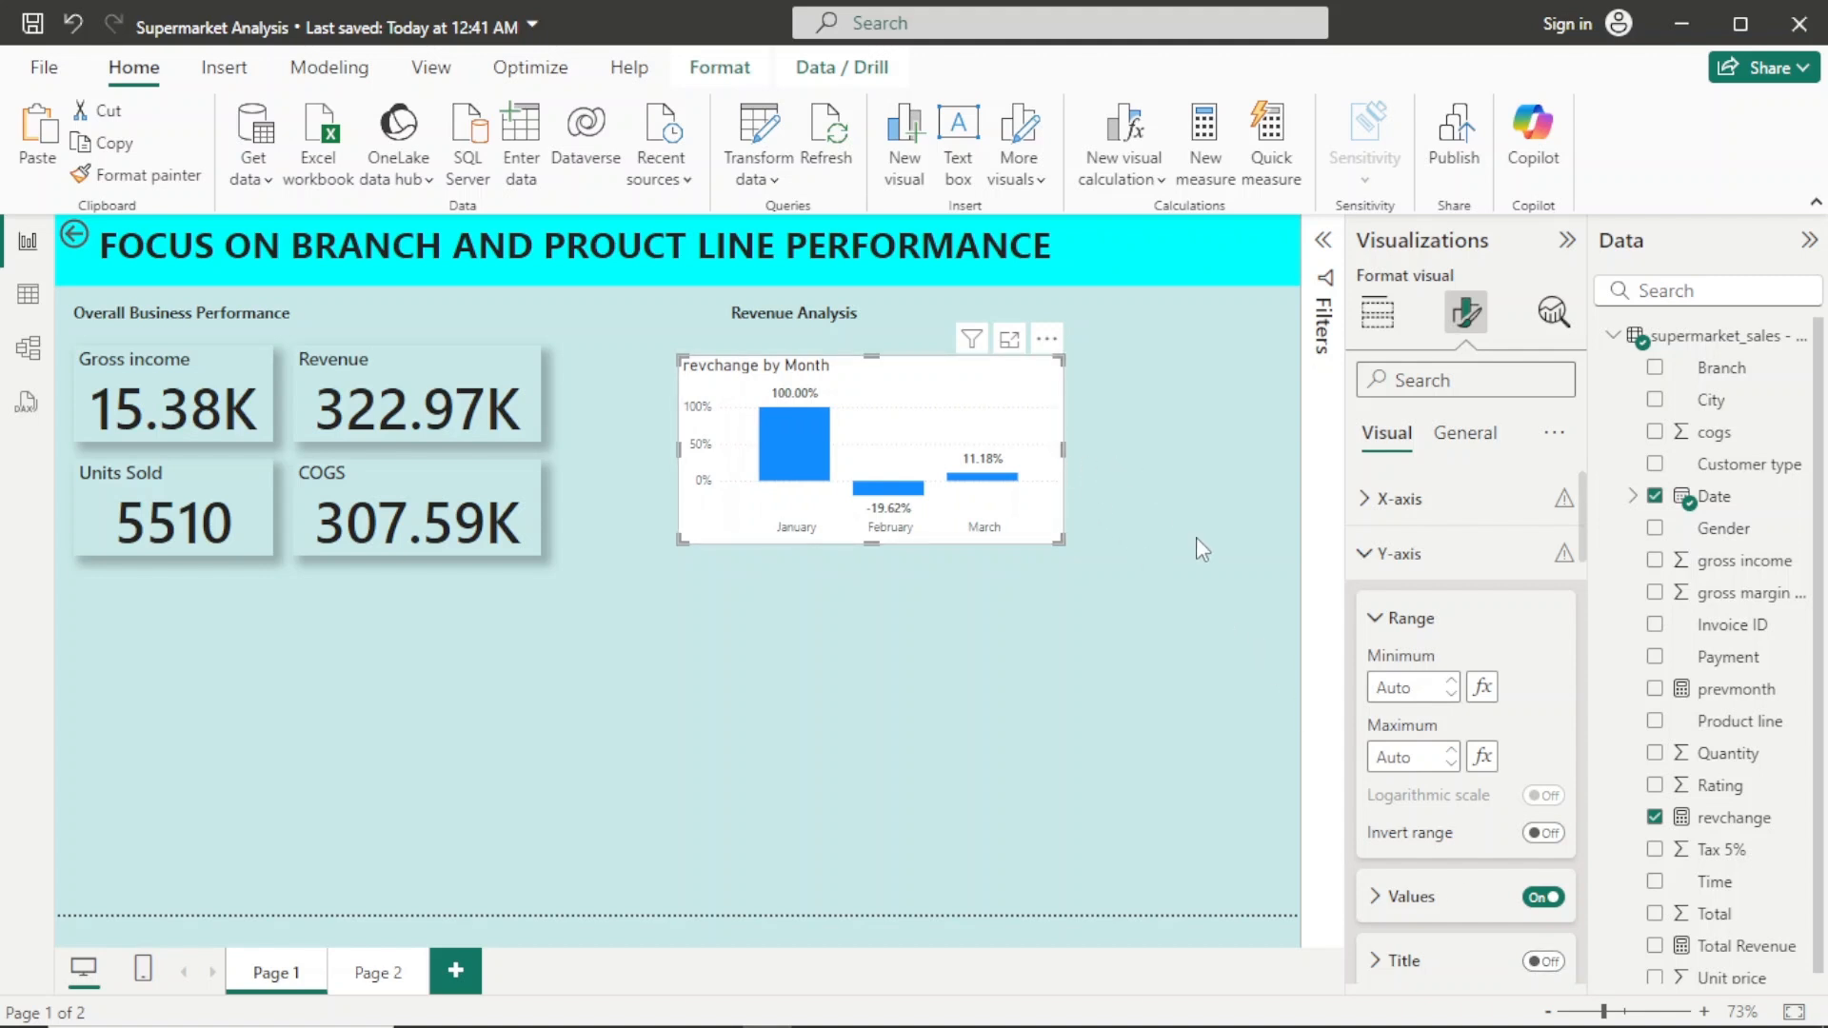
{"action": "left_click", "coordinate": [1374, 554]}
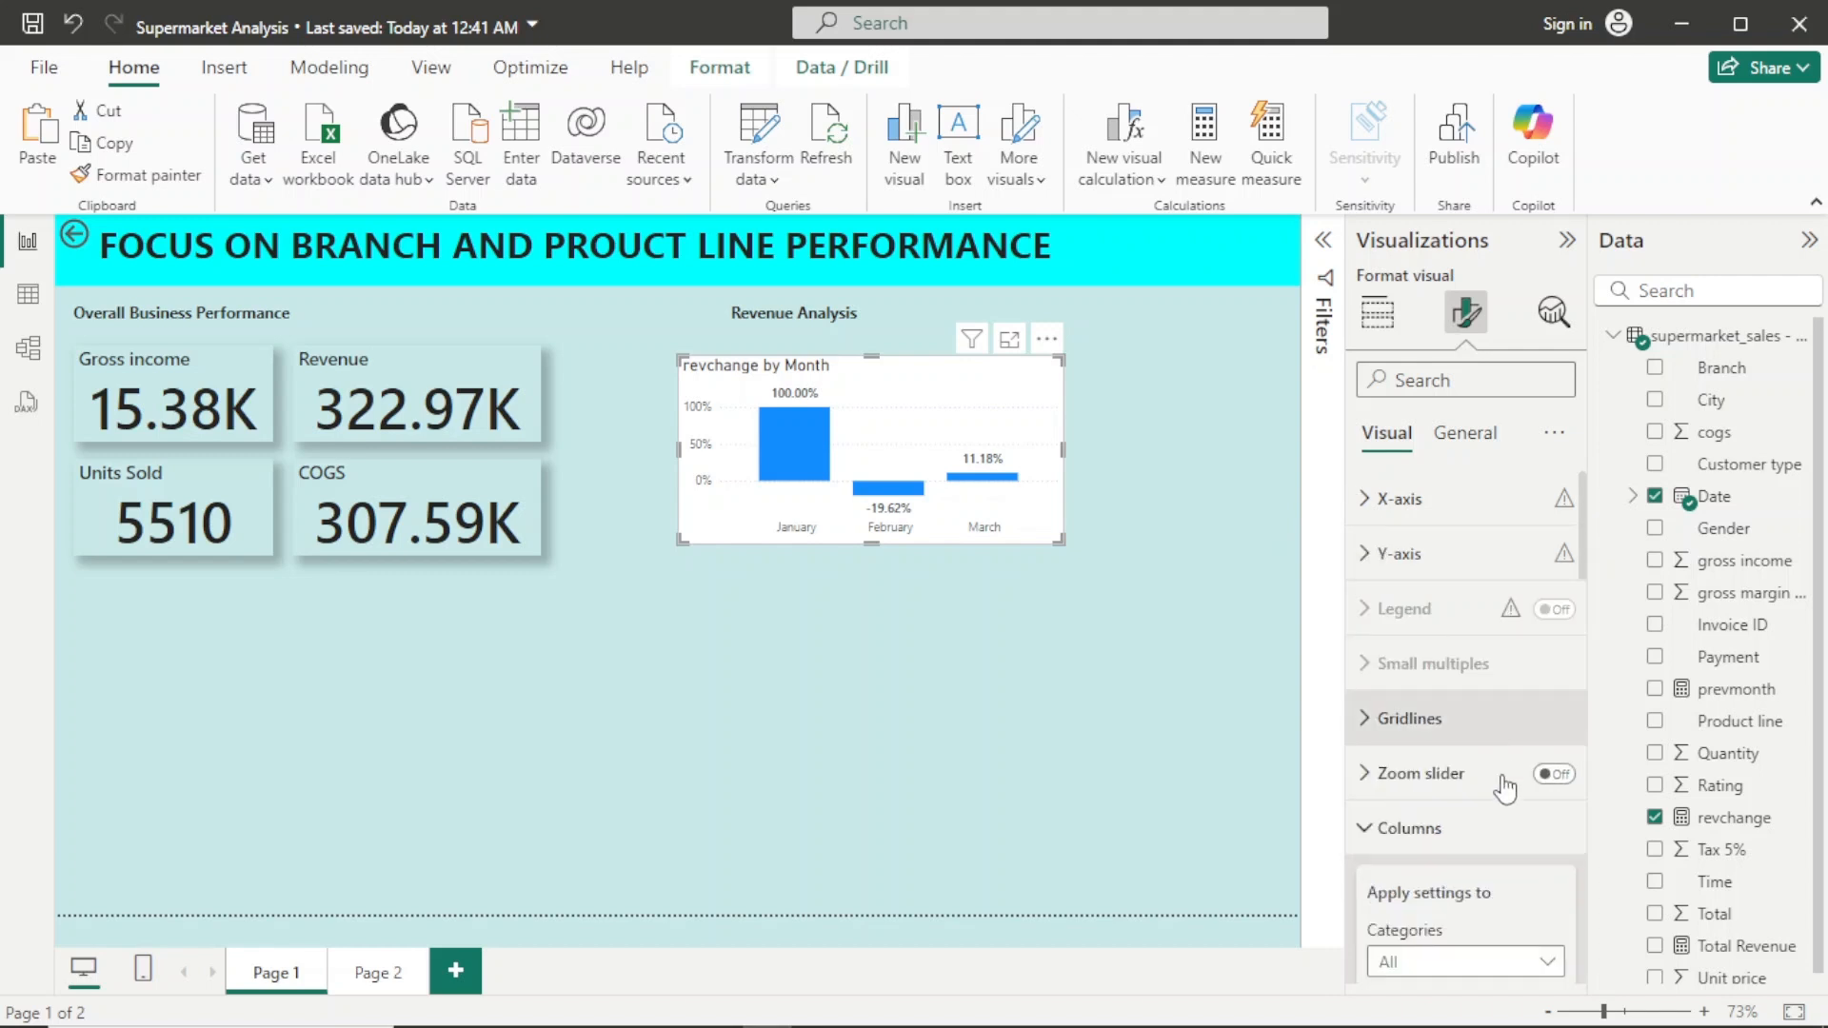
Step: Set the space between categories of the revchange chart's columns to 10%
{"action": "left_click", "coordinate": [1436, 827]}
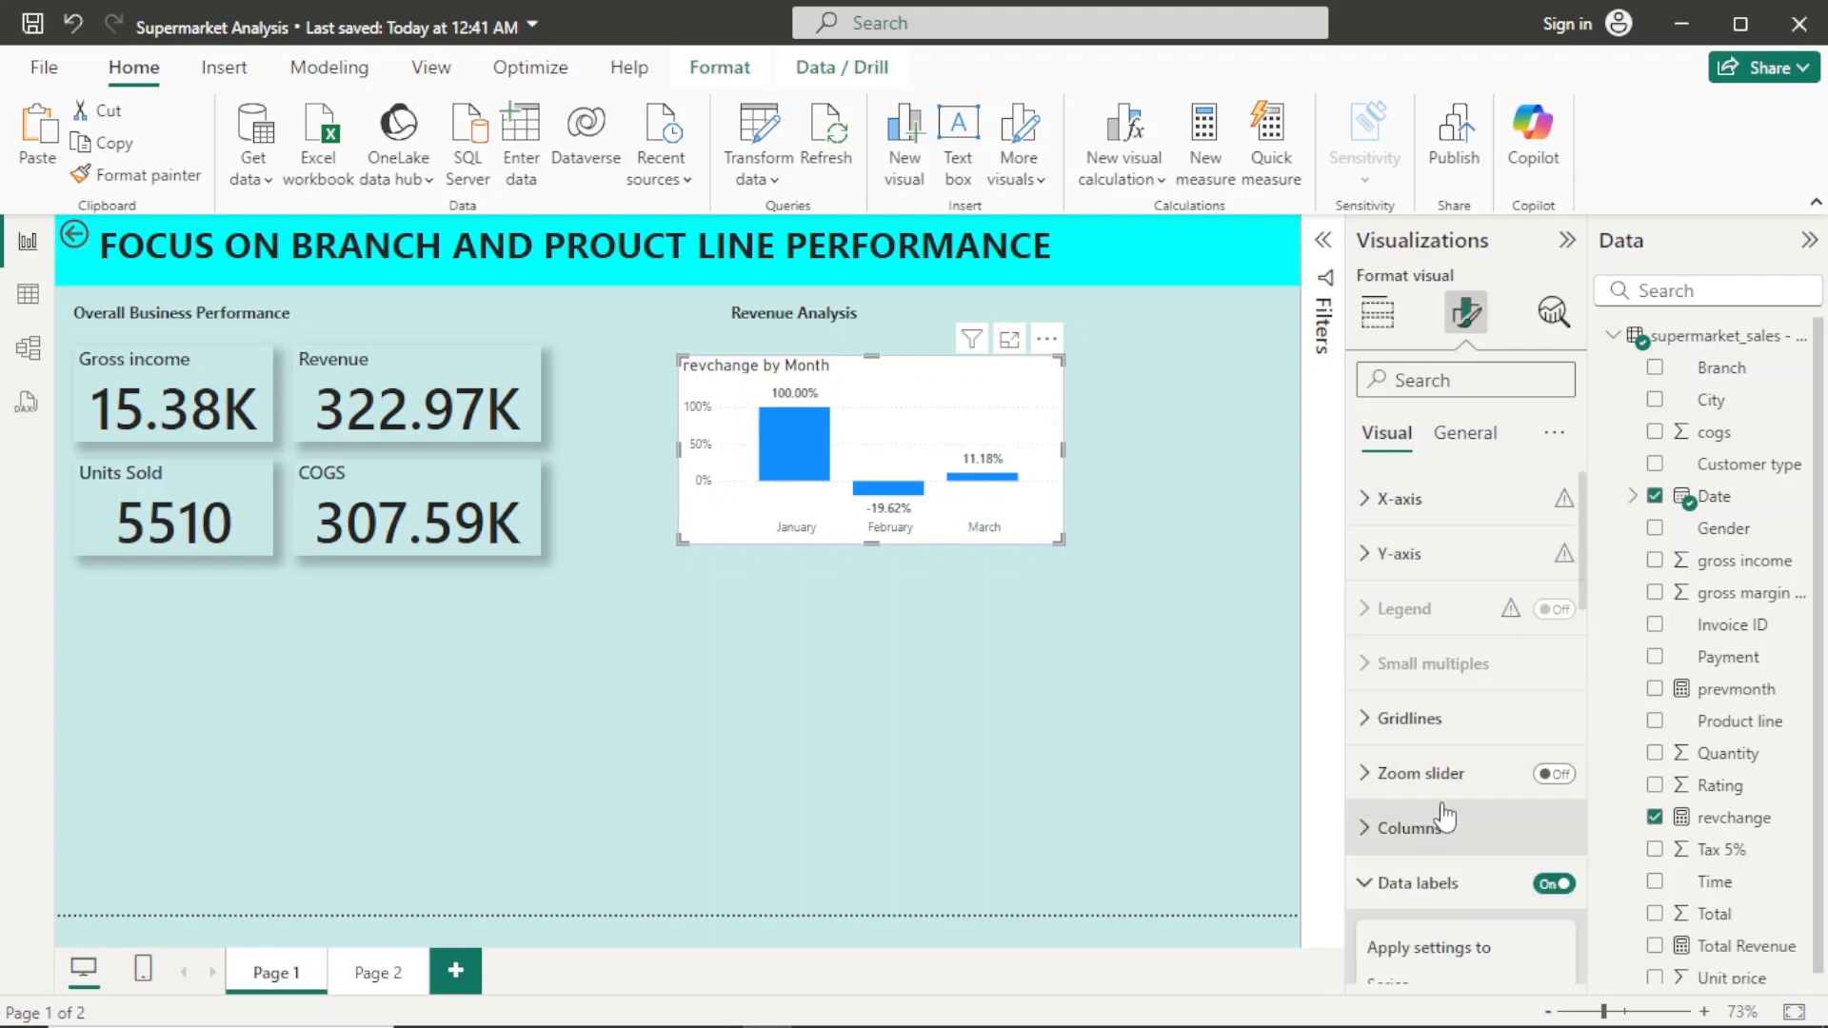
{"action": "left_click", "coordinate": [1502, 826]}
{"action": "scroll", "coordinate": [1585, 547], "scroll_direction": "down", "scroll_amount": 5}
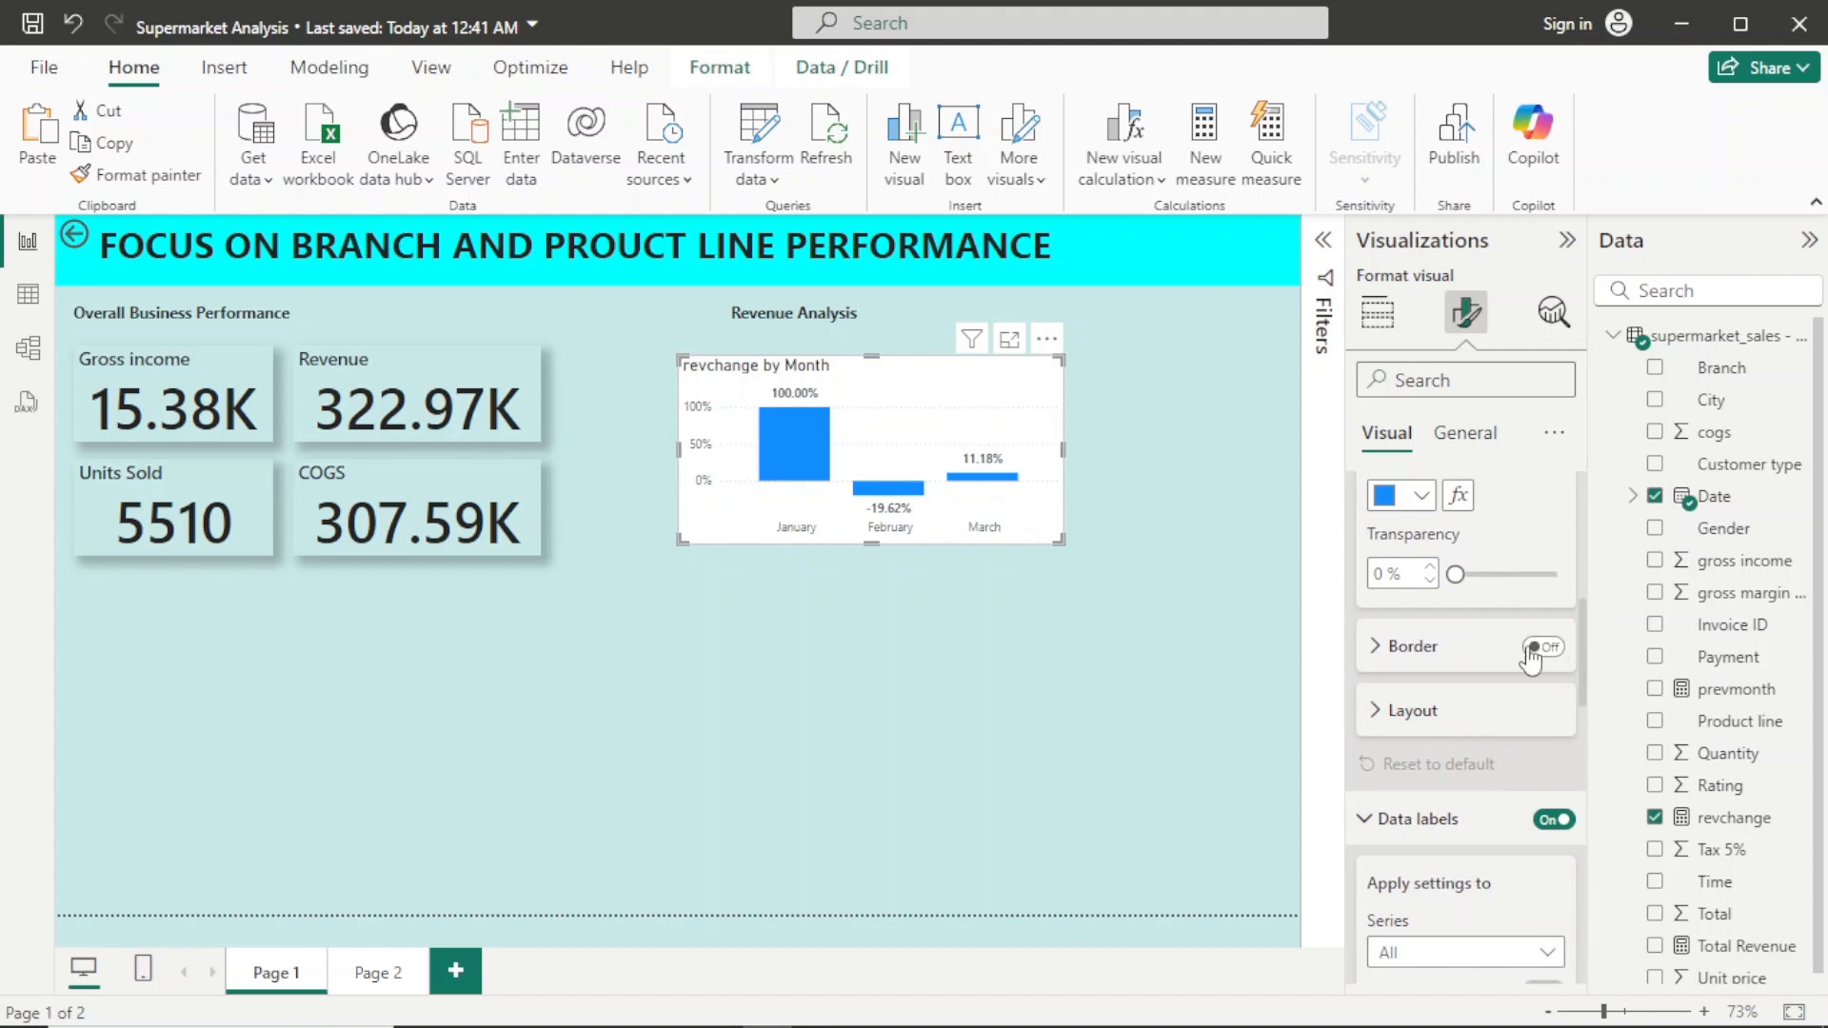
{"action": "left_click", "coordinate": [1461, 660]}
{"action": "left_click", "coordinate": [1466, 669]}
{"action": "left_click", "coordinate": [1502, 716]}
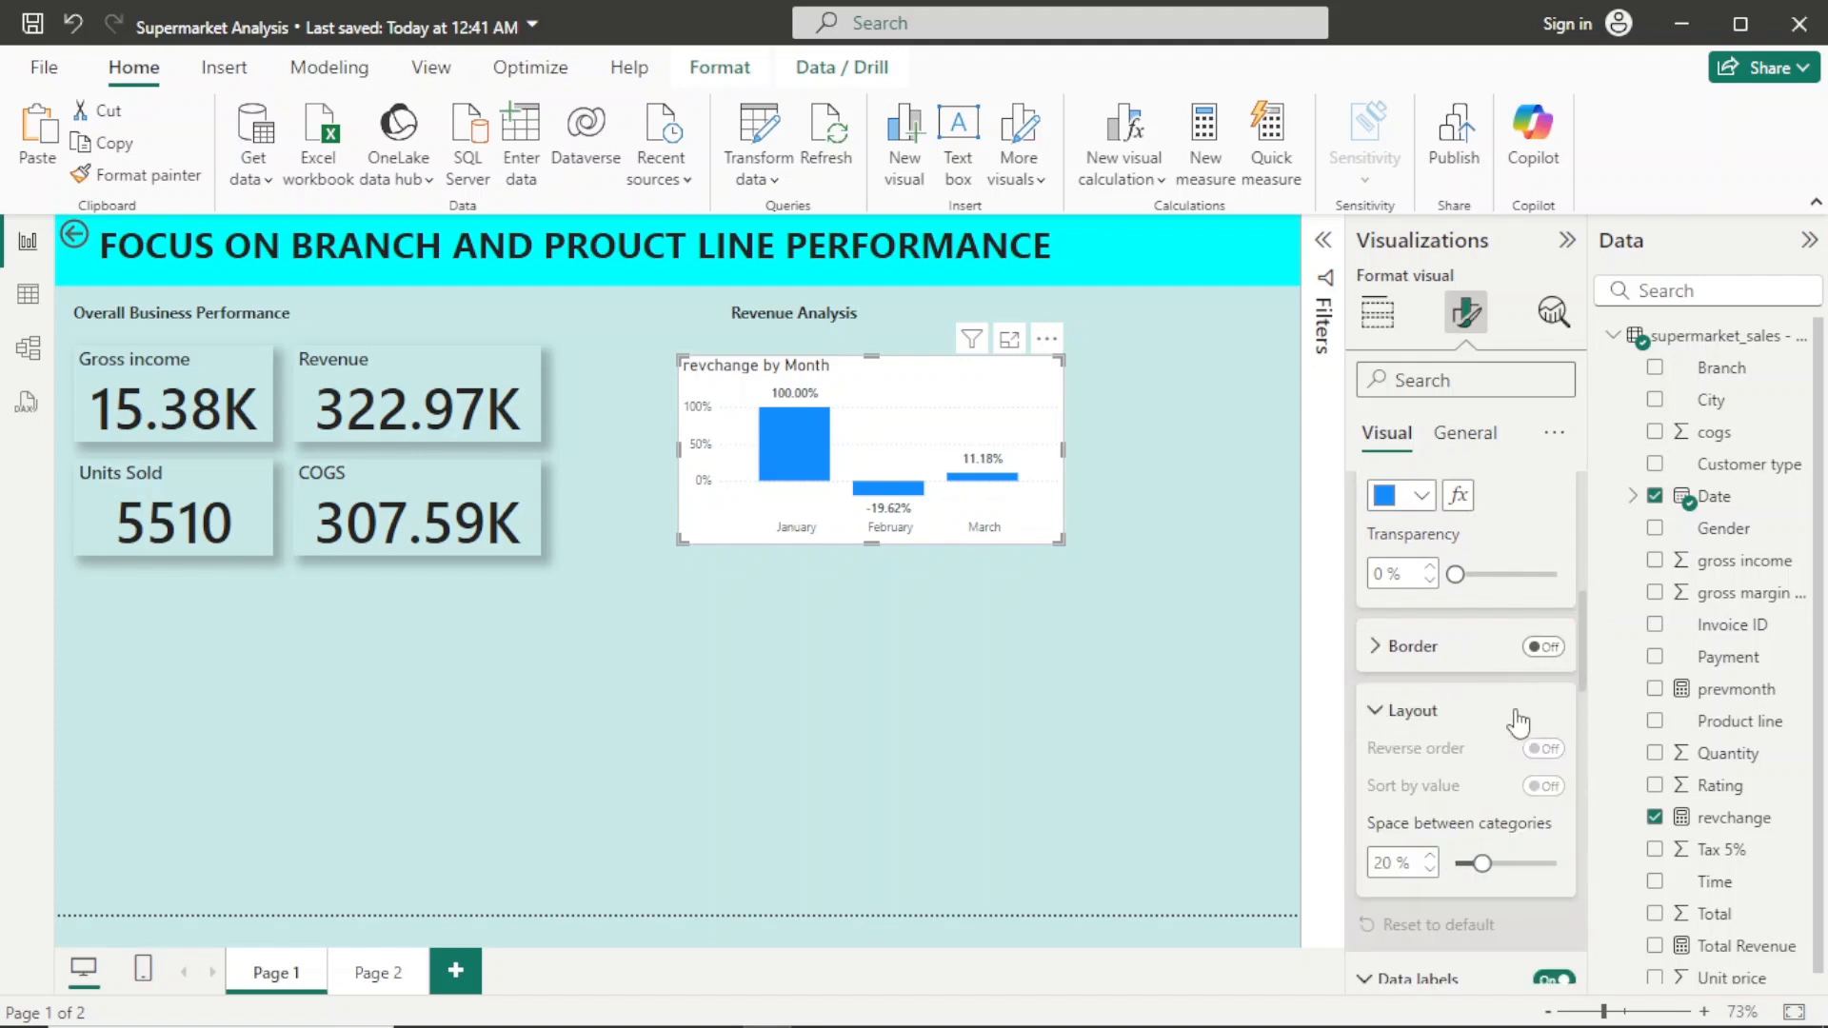
{"action": "left_click_drag", "start_coordinate": [1482, 864], "coordinate": [1429, 881]}
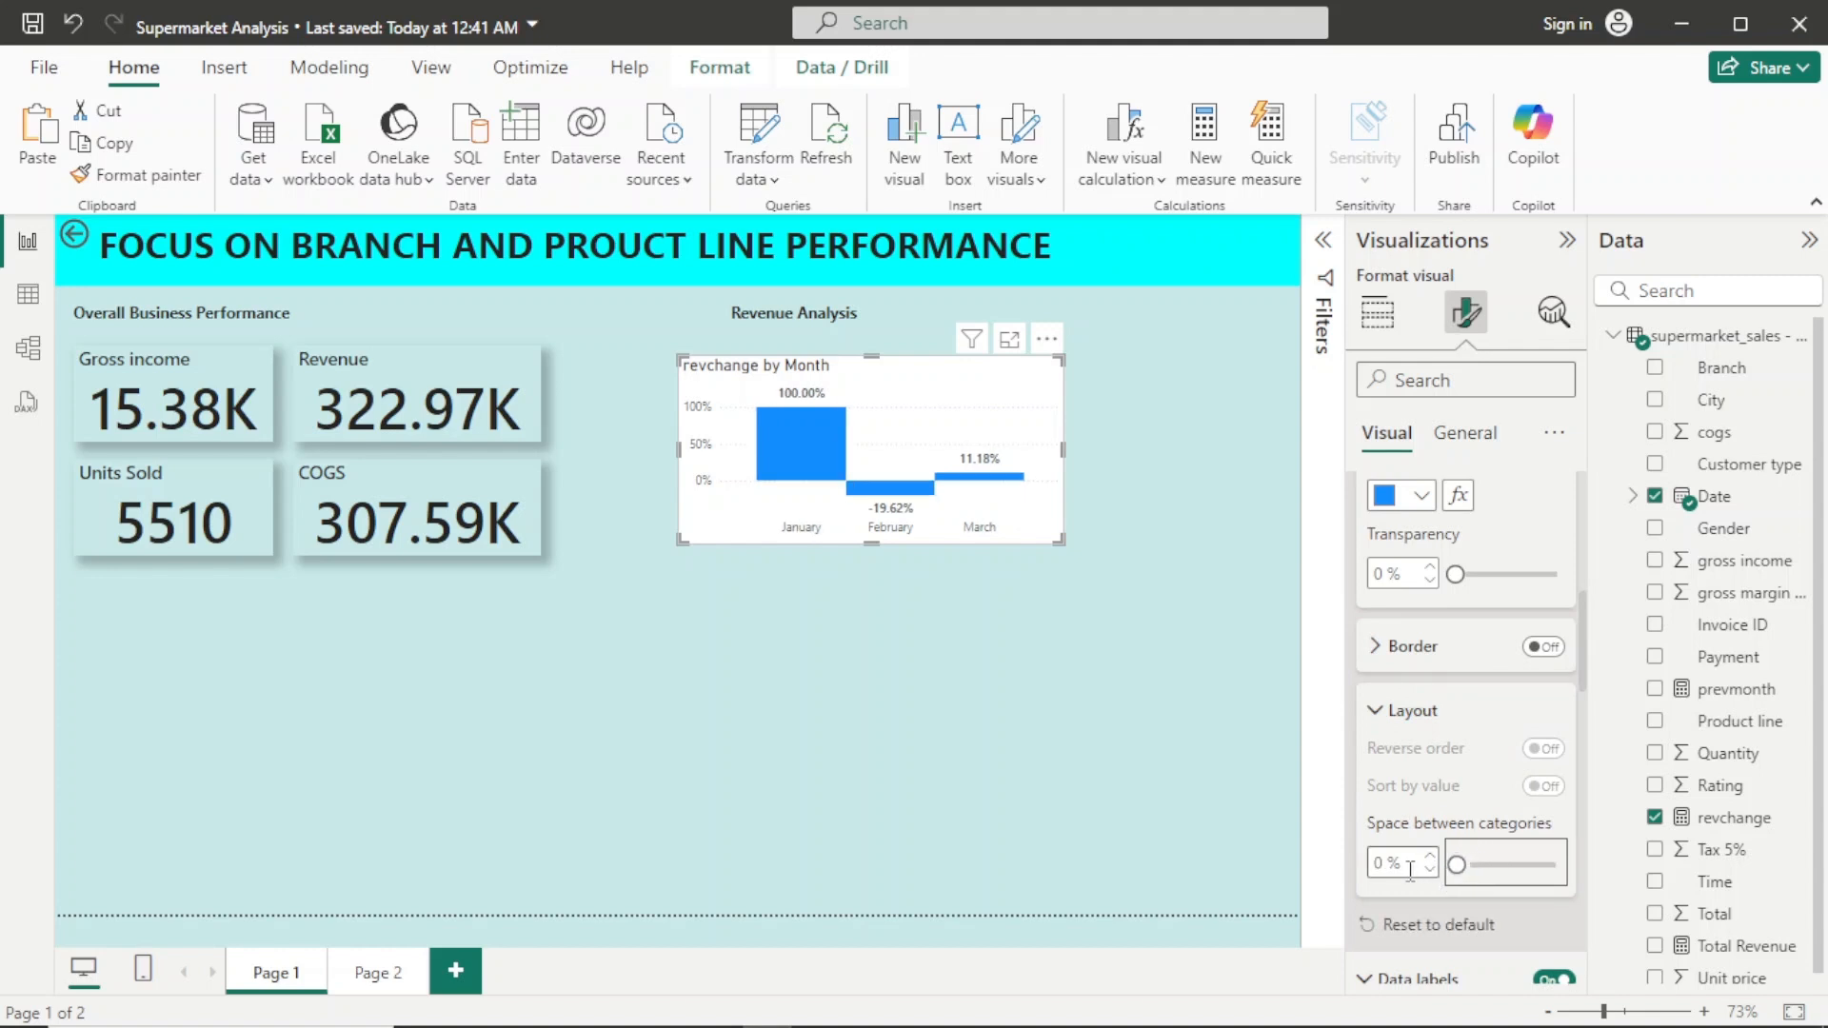
{"action": "left_click_drag", "start_coordinate": [1457, 865], "coordinate": [1472, 865]}
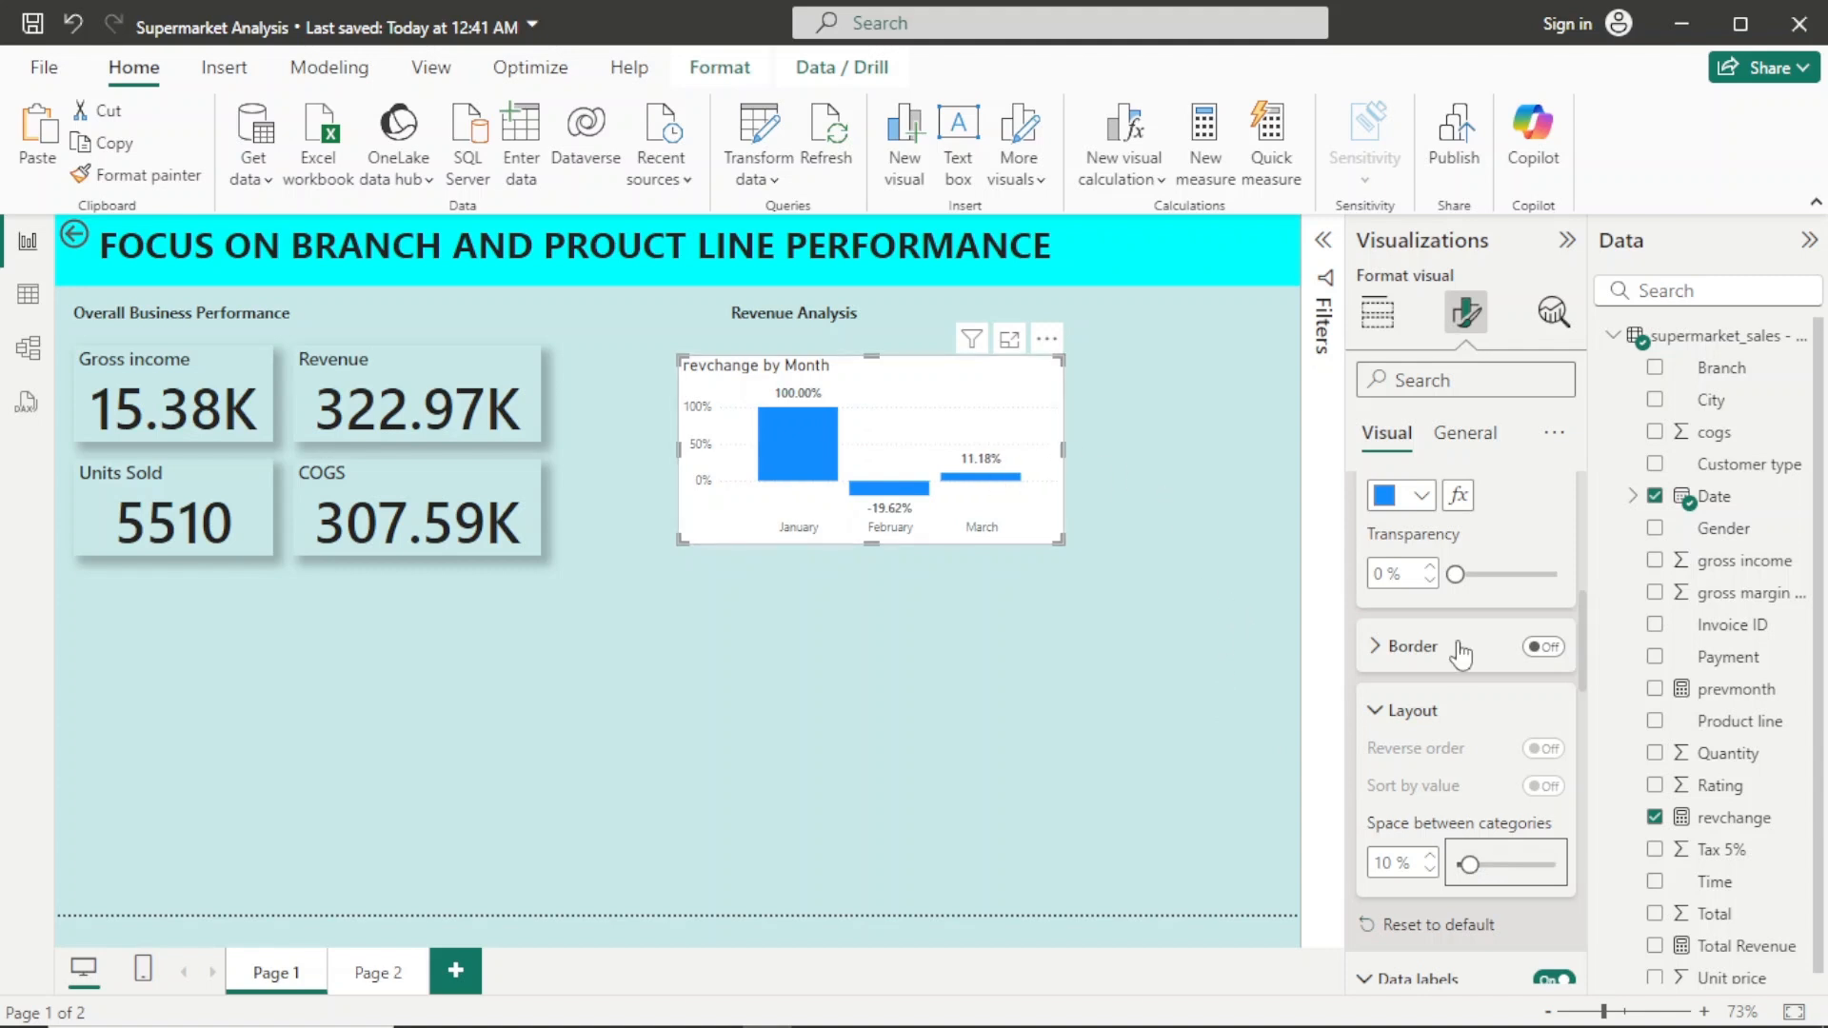
{"action": "left_click", "coordinate": [1467, 510]}
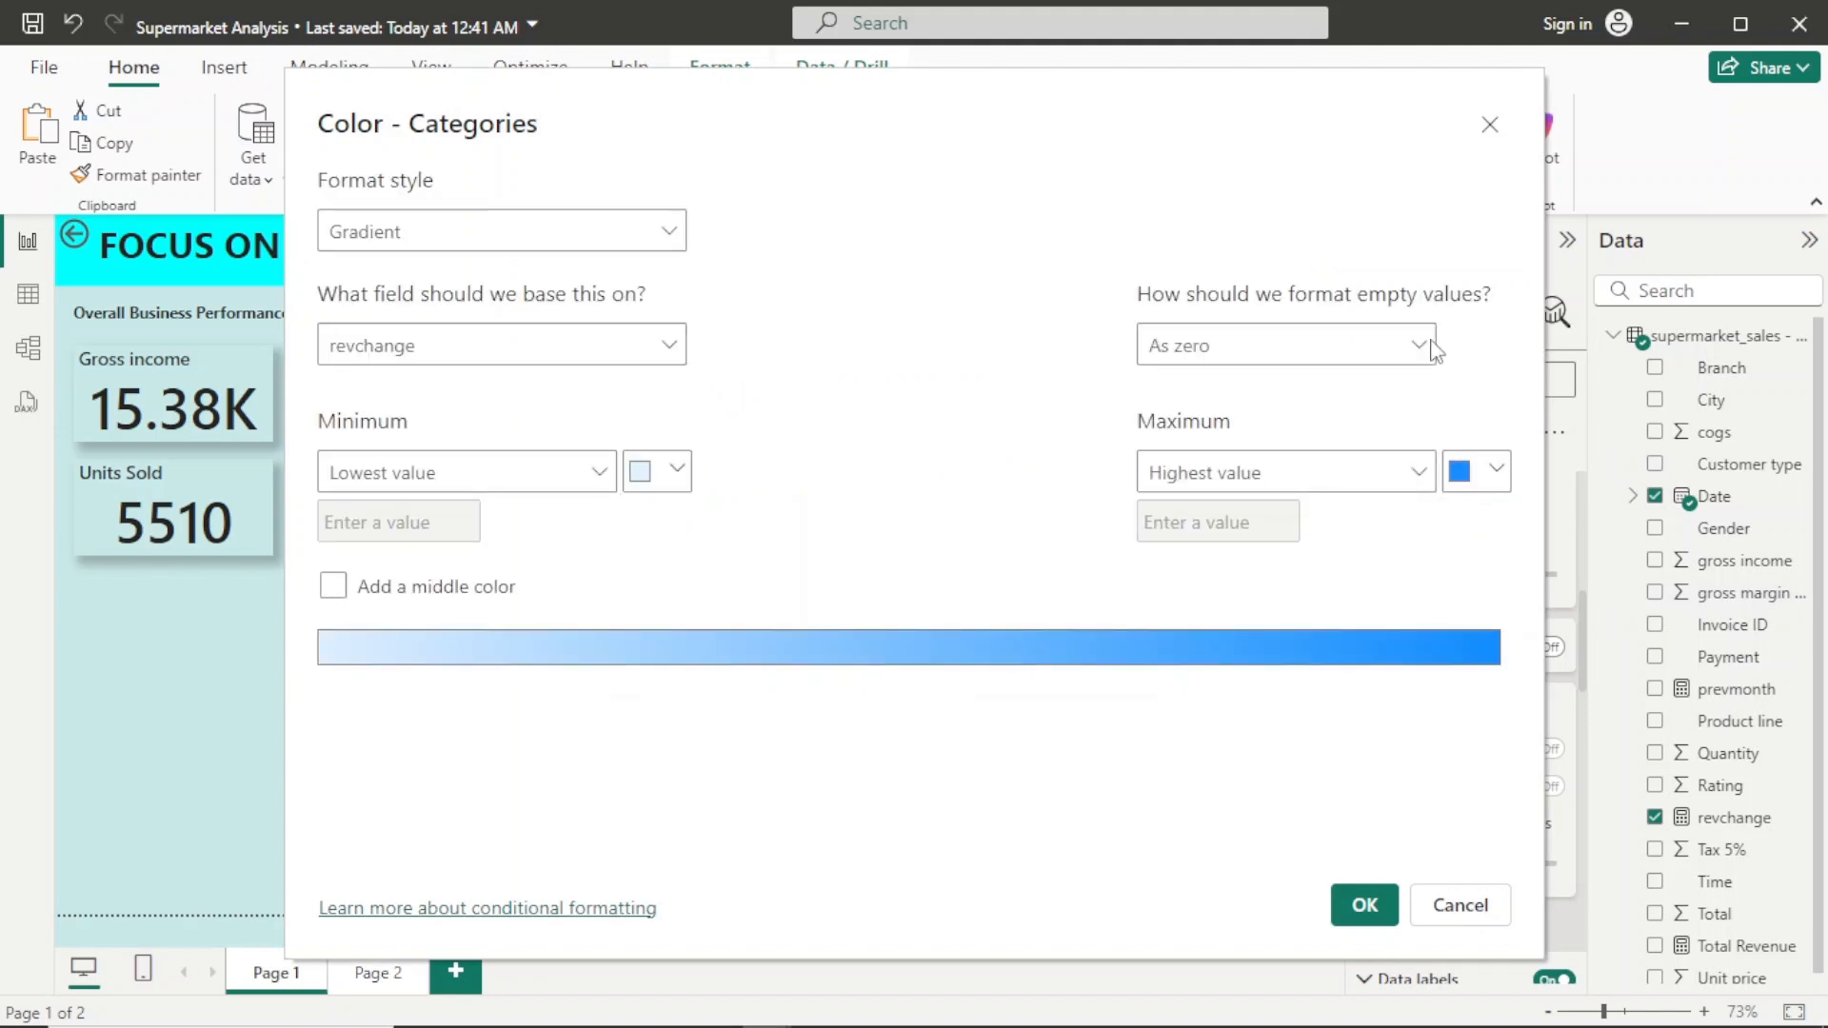
{"action": "left_click", "coordinate": [1493, 127]}
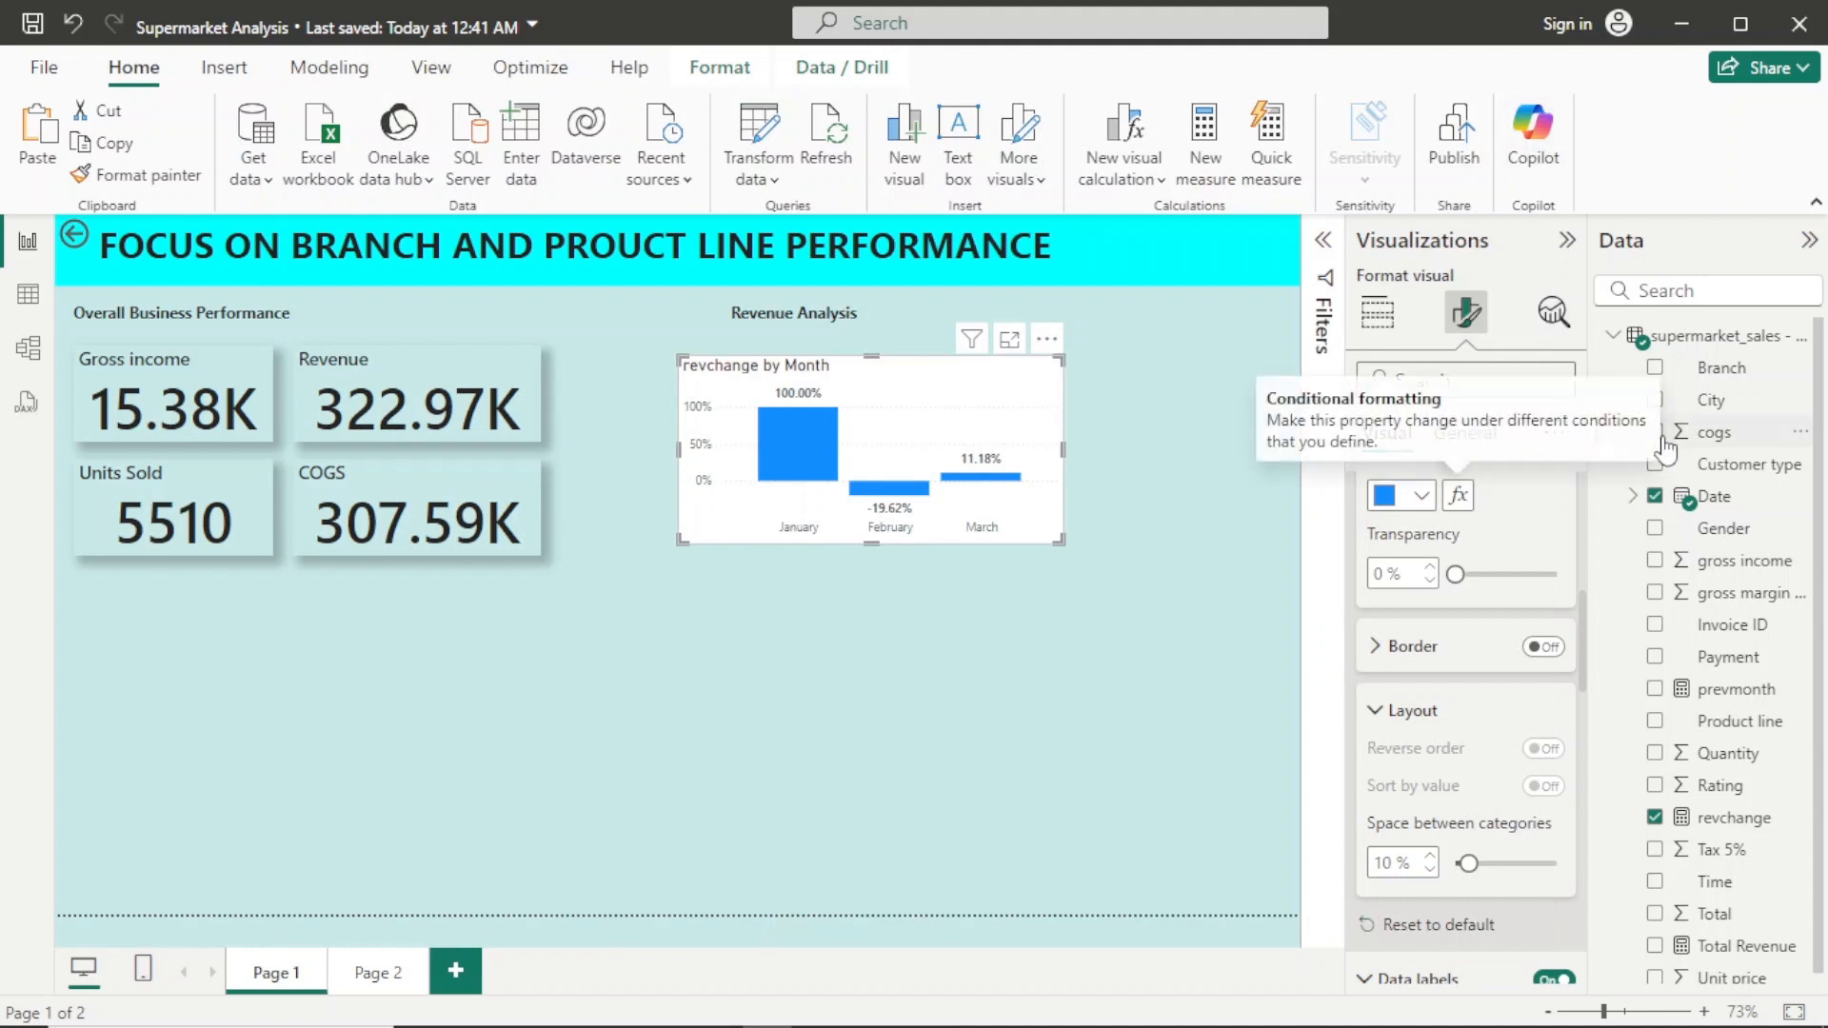
{"action": "left_click_drag", "start_coordinate": [1584, 620], "coordinate": [1585, 550]}
{"action": "scroll", "coordinate": [1588, 562], "scroll_direction": "up", "scroll_amount": 3}
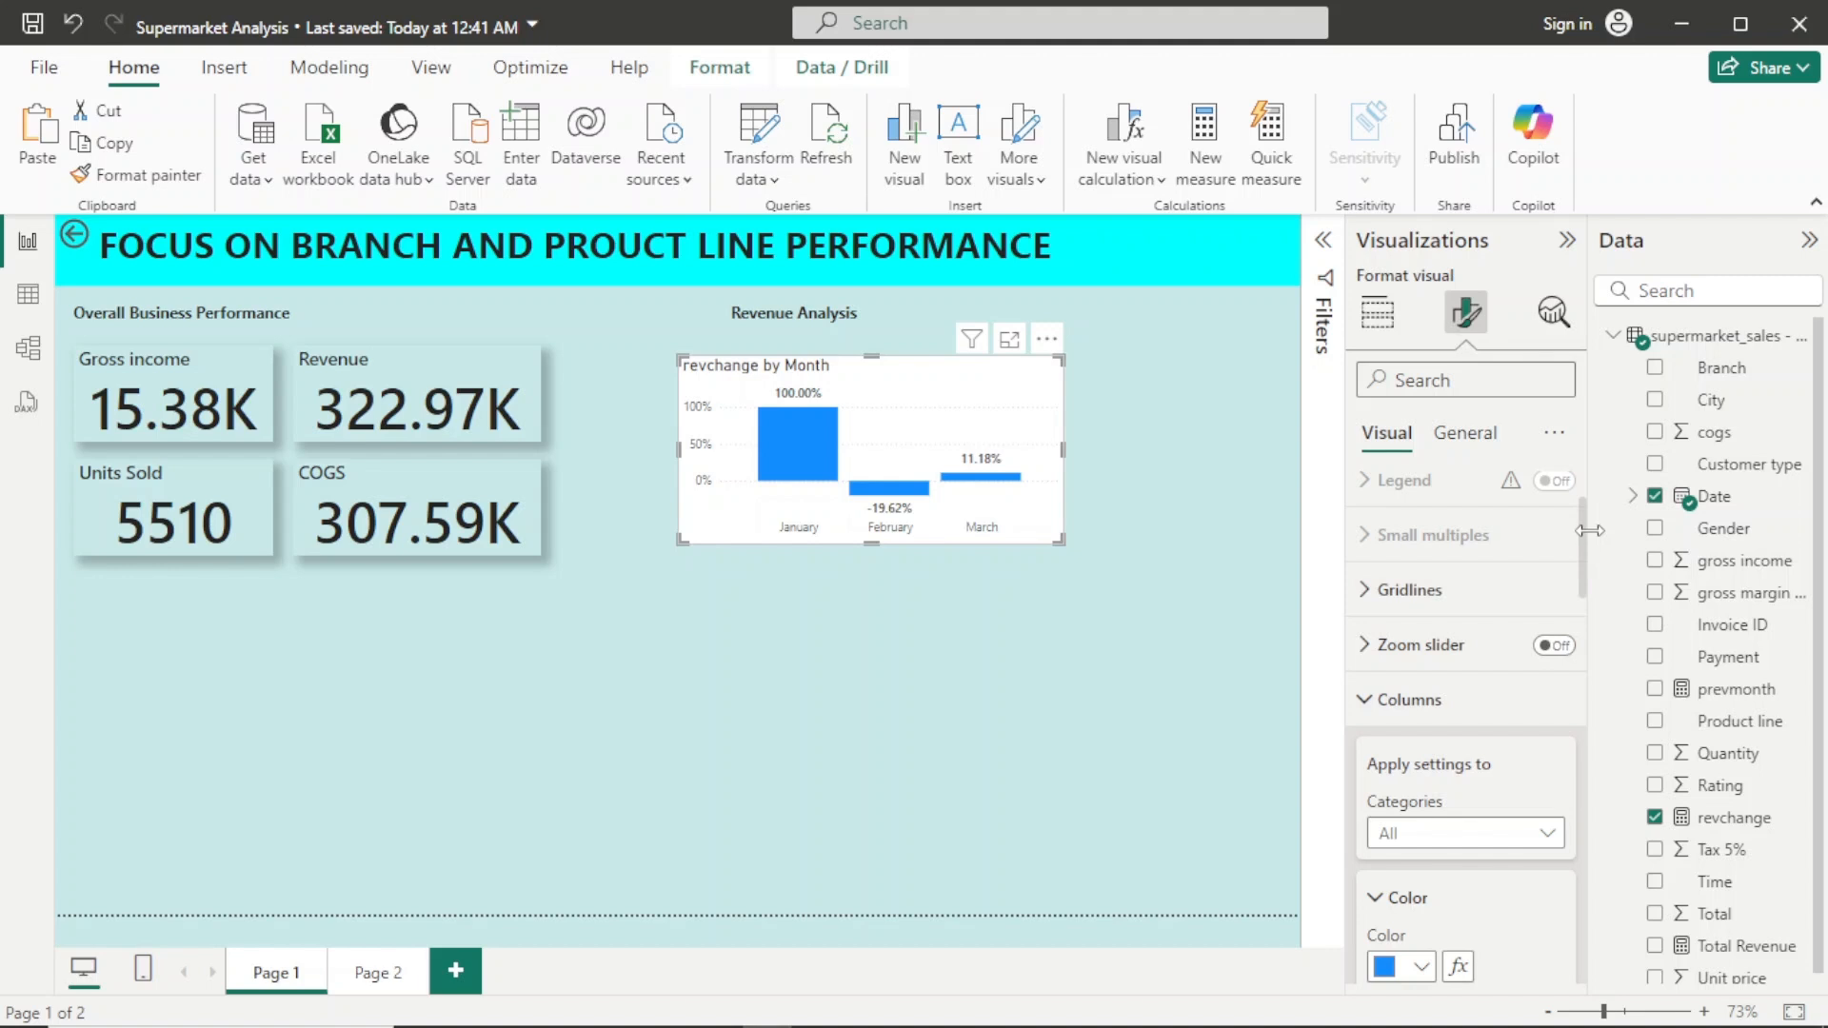
{"action": "left_click_drag", "start_coordinate": [1582, 531], "coordinate": [1586, 560]}
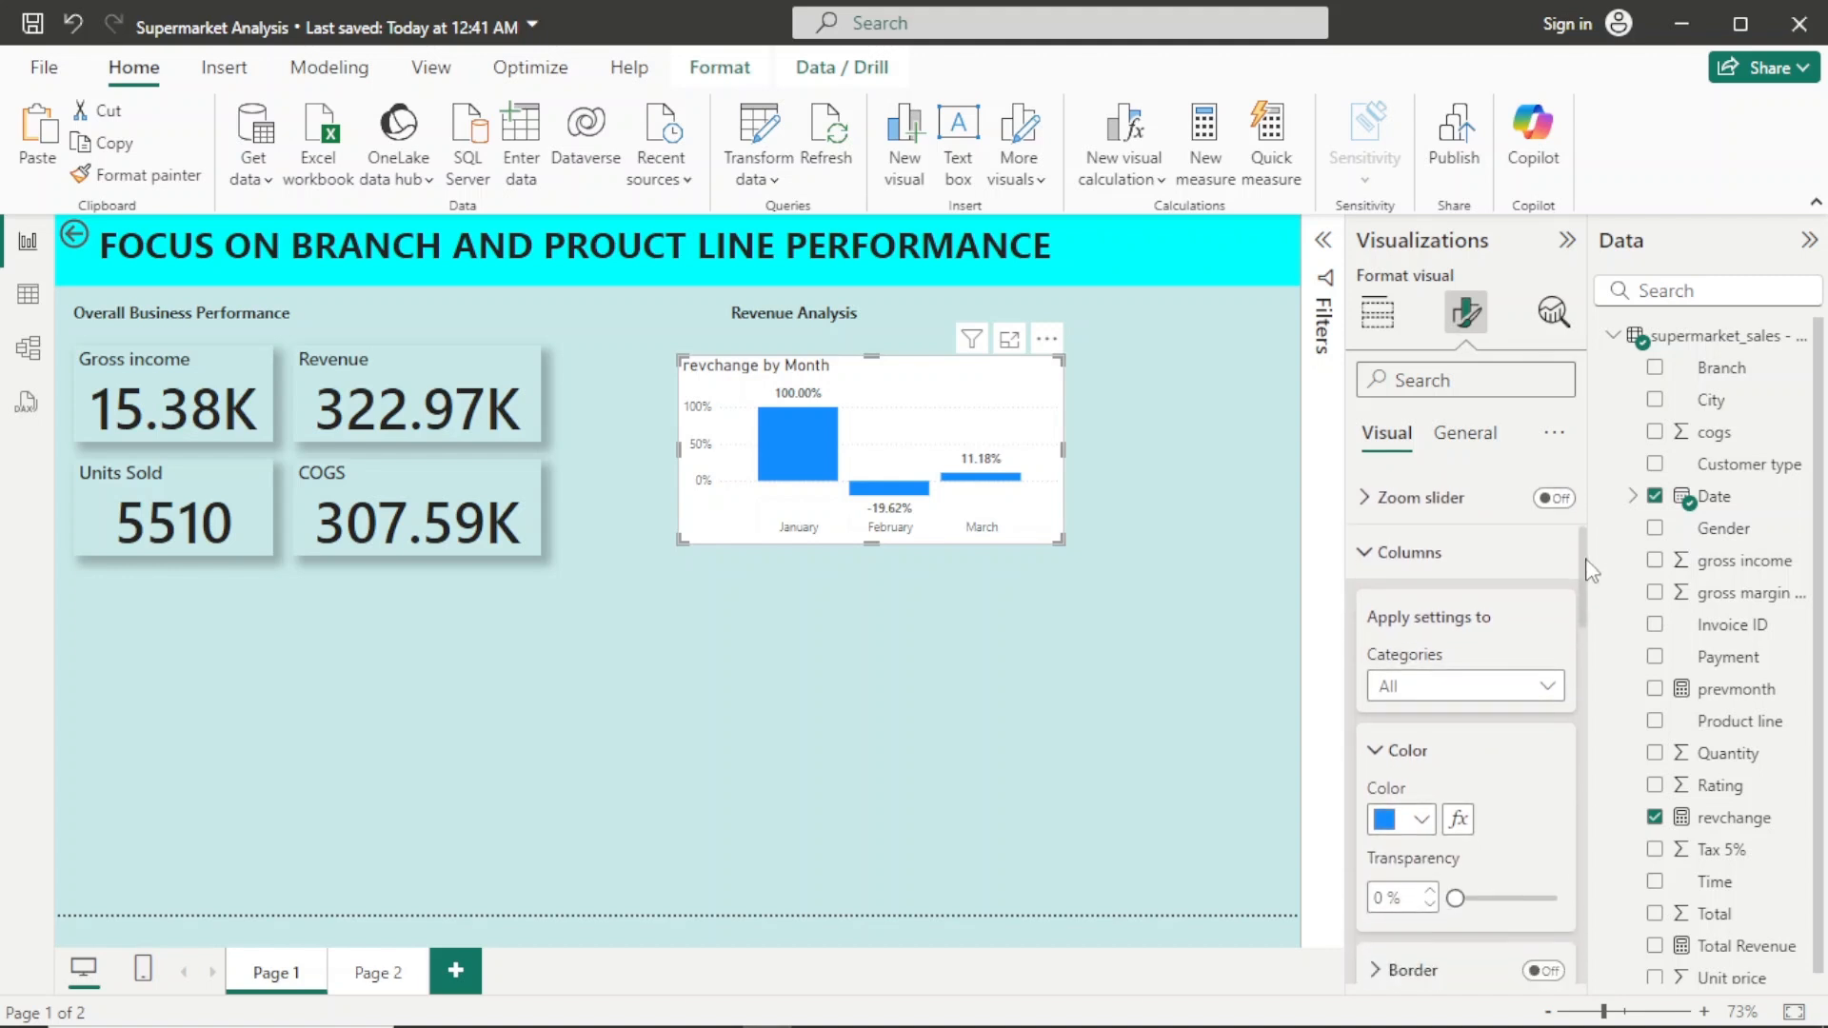
Step: Set the column colour's conditional formatting to Rules based on revchange, with a rule for values >= 0 Number and < Max Number
{"action": "left_click", "coordinate": [1459, 830]}
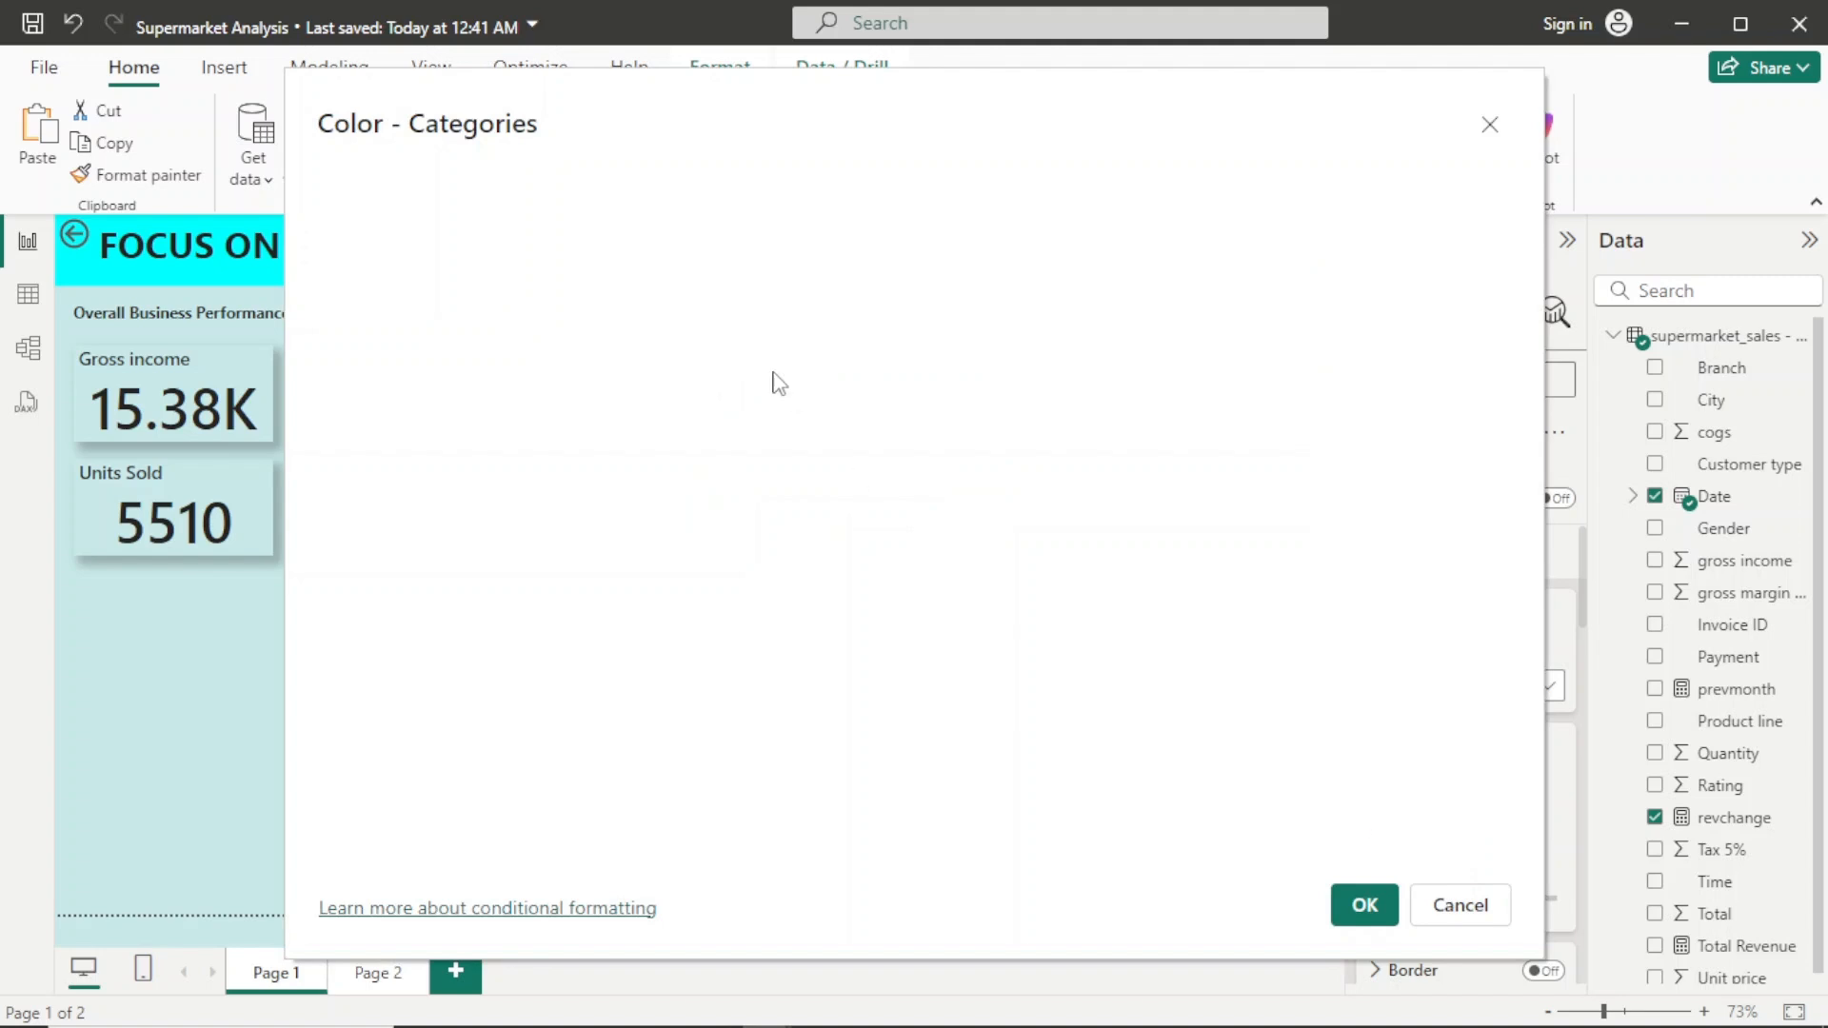
{"action": "left_click", "coordinate": [664, 232]}
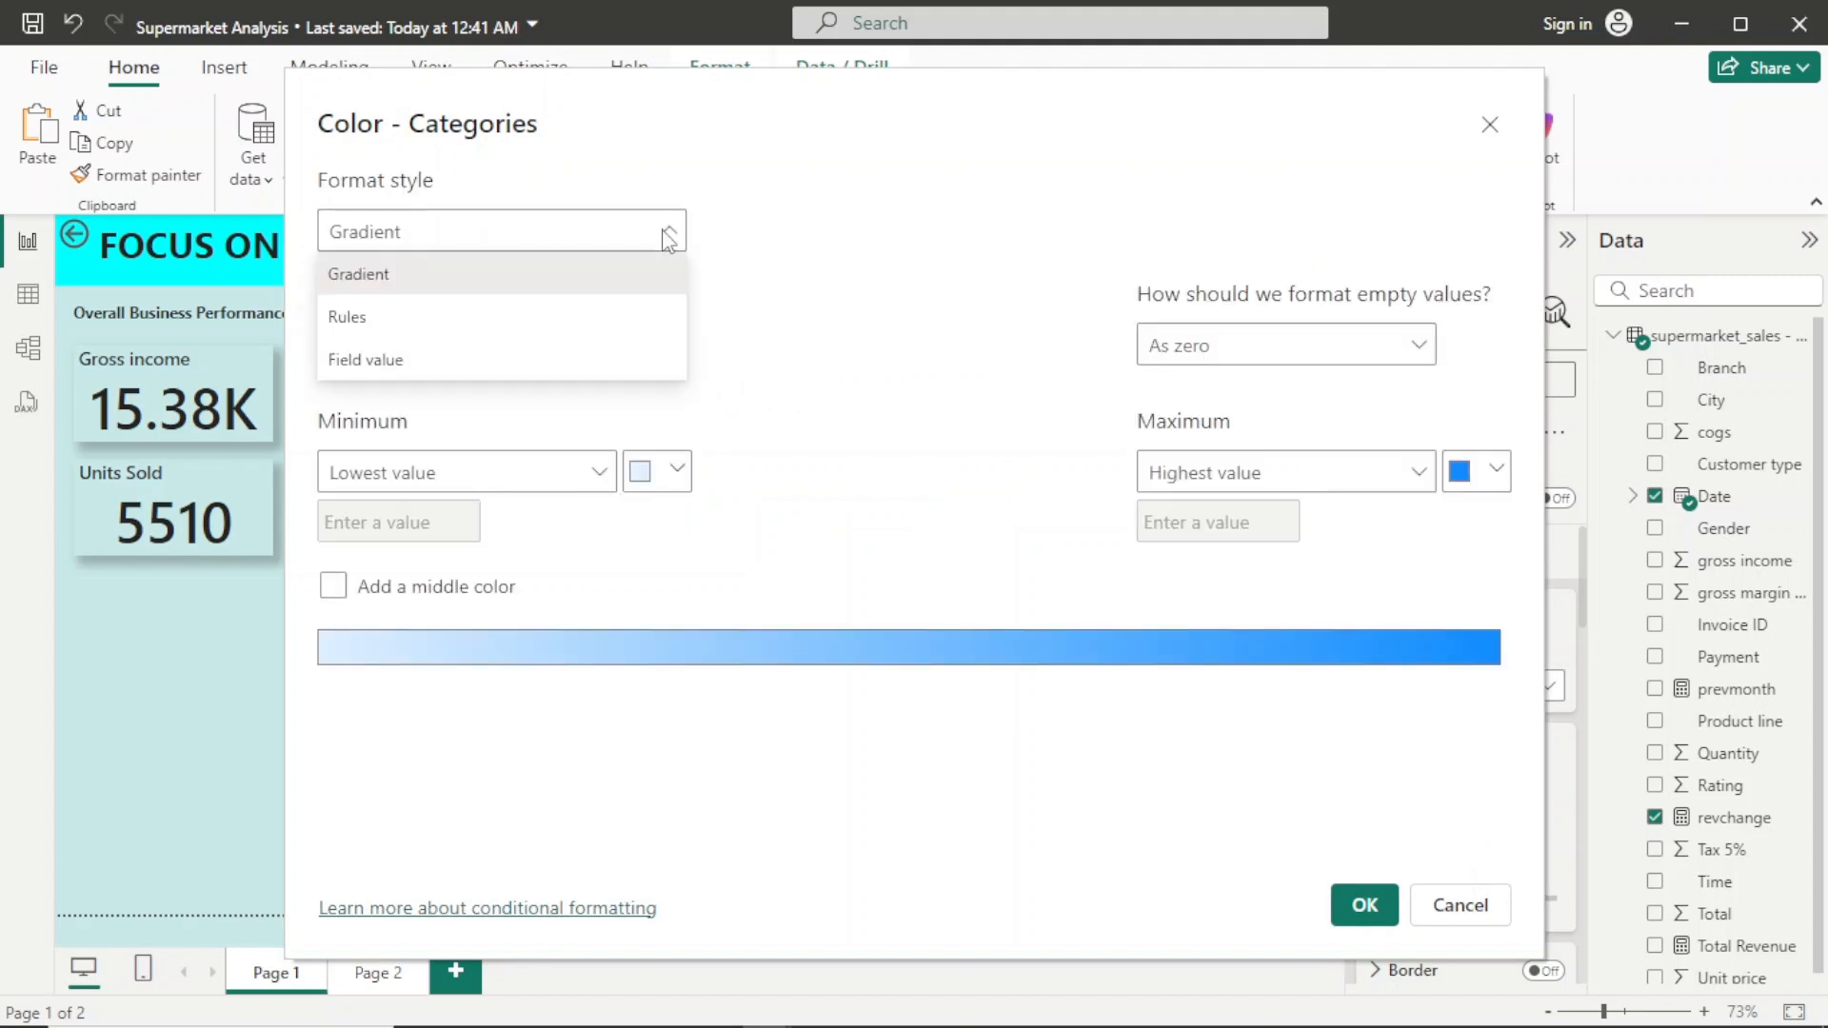
{"action": "left_click", "coordinate": [613, 320]}
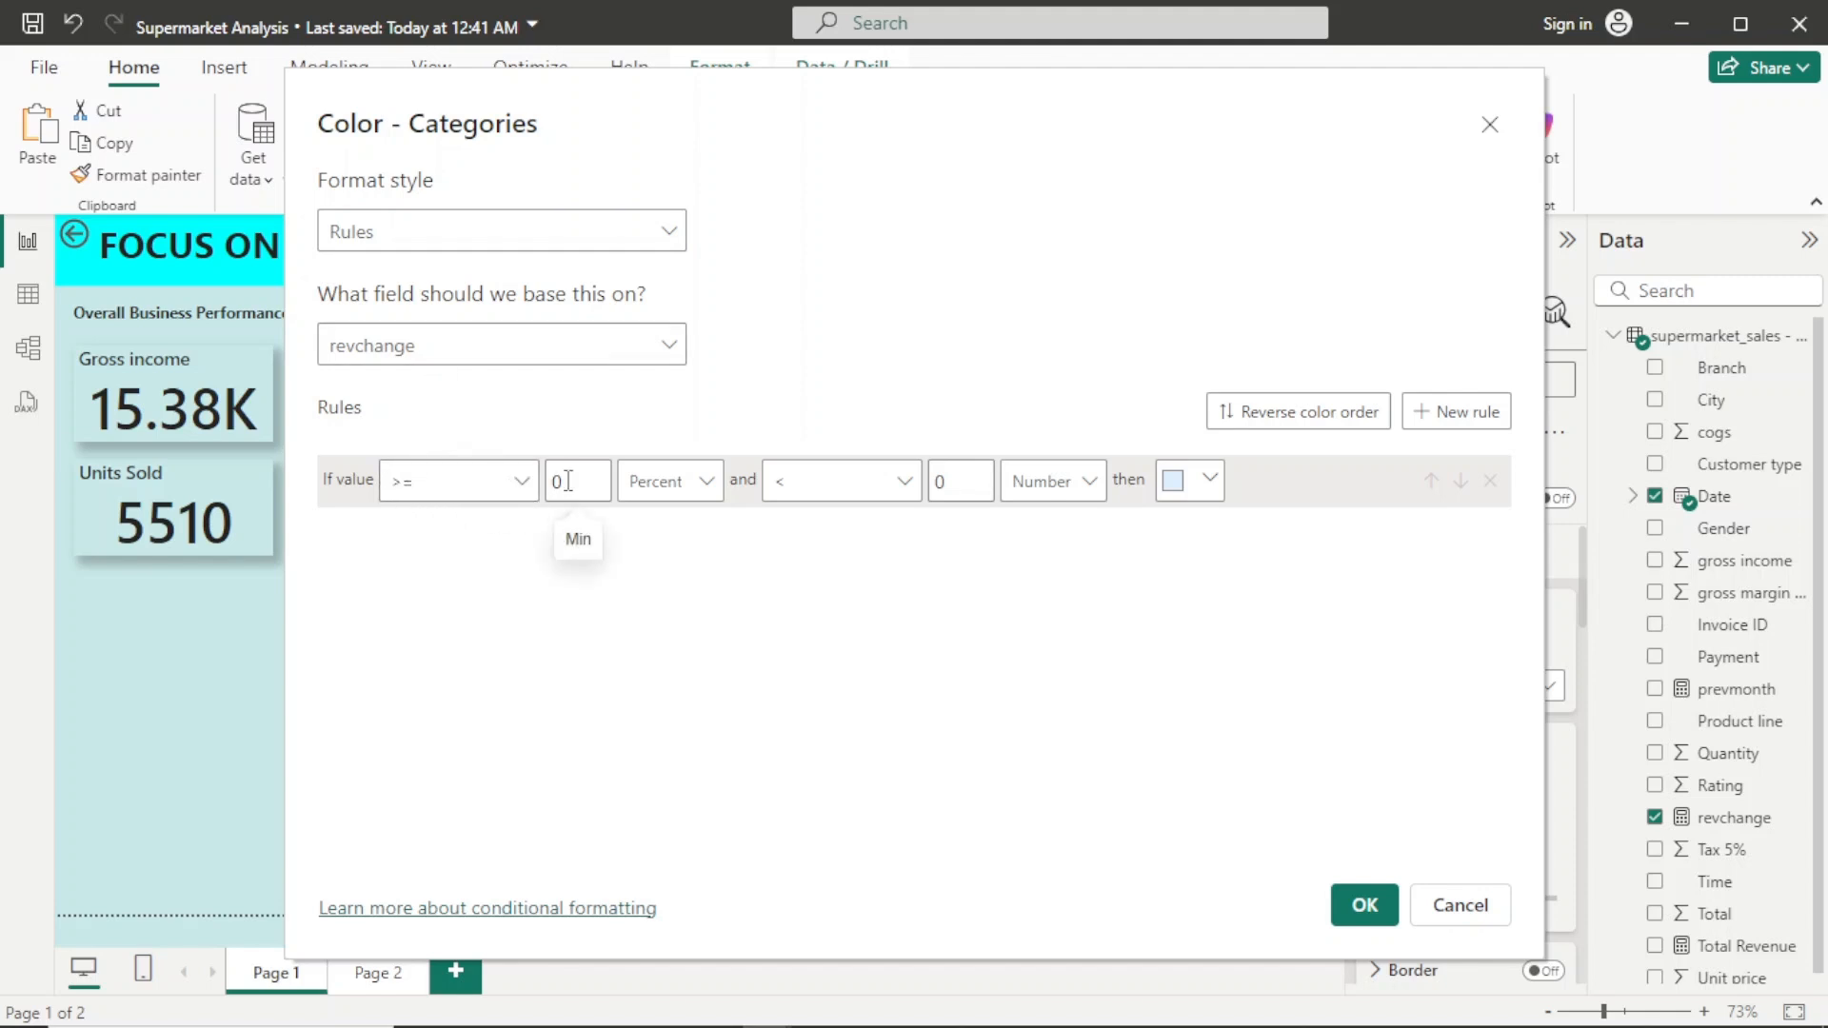
{"action": "left_click", "coordinate": [711, 486]}
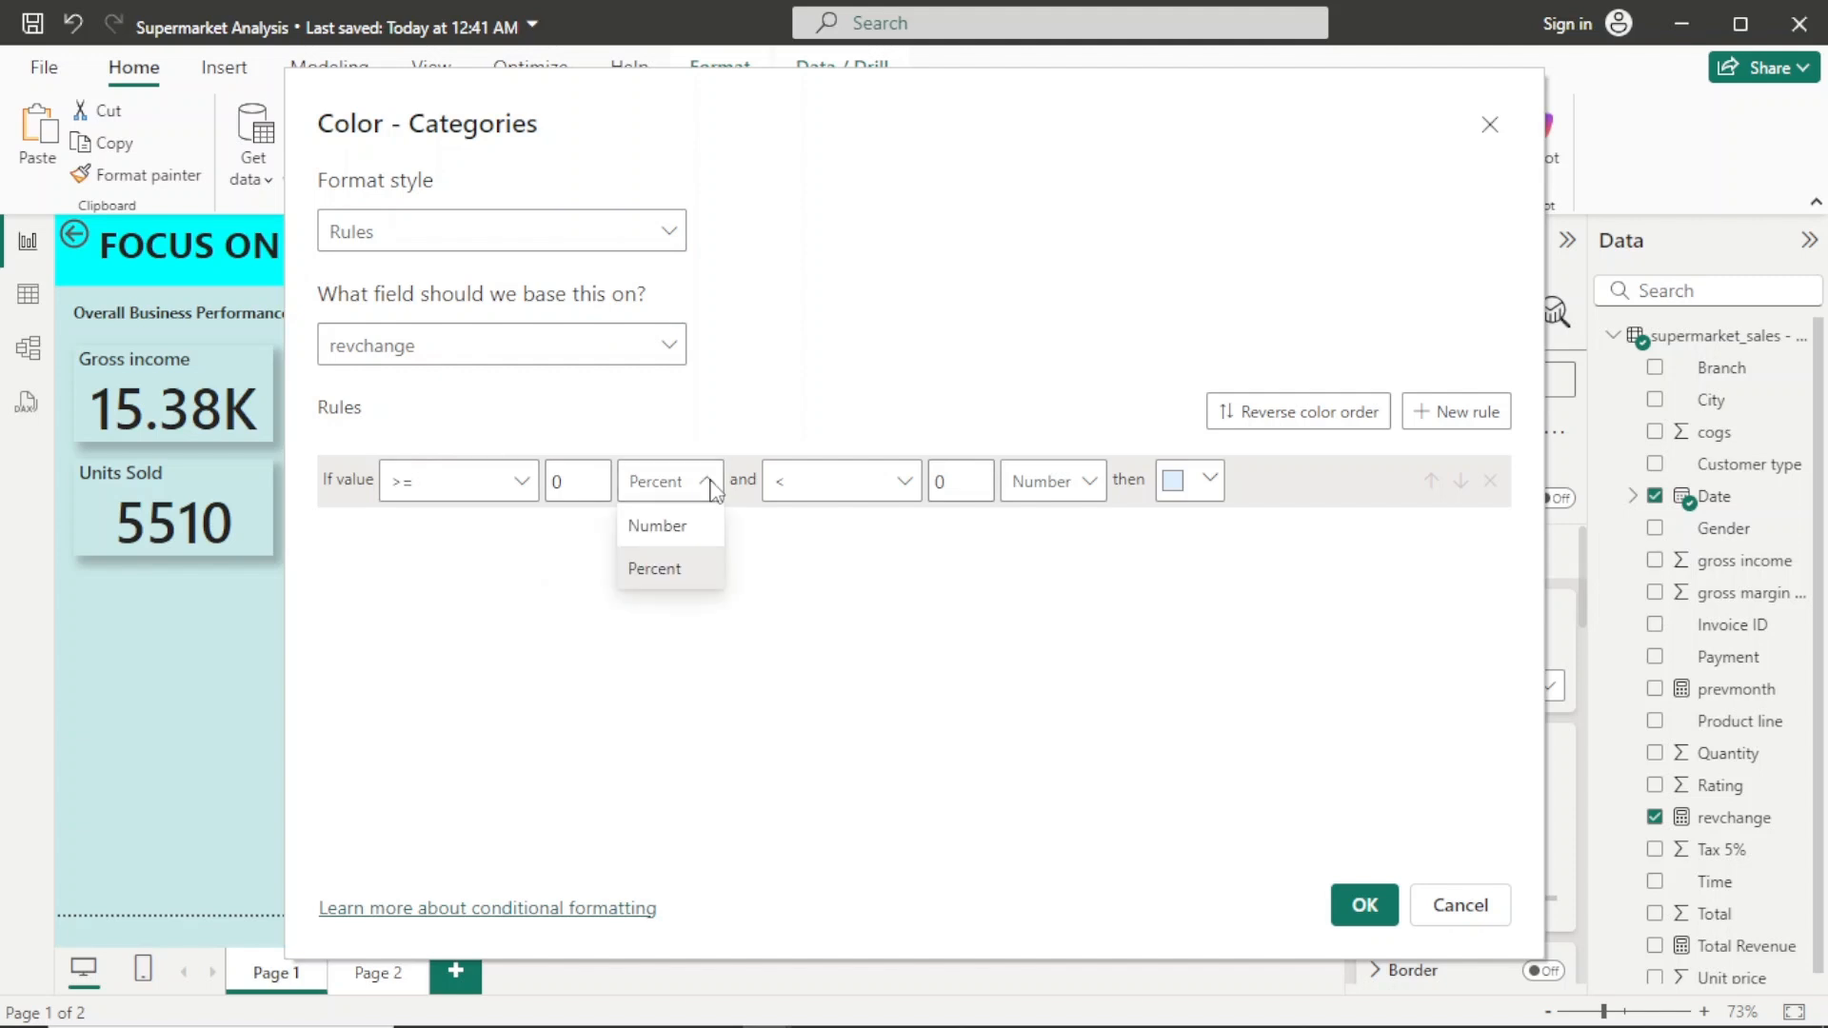
{"action": "left_click", "coordinate": [695, 535]}
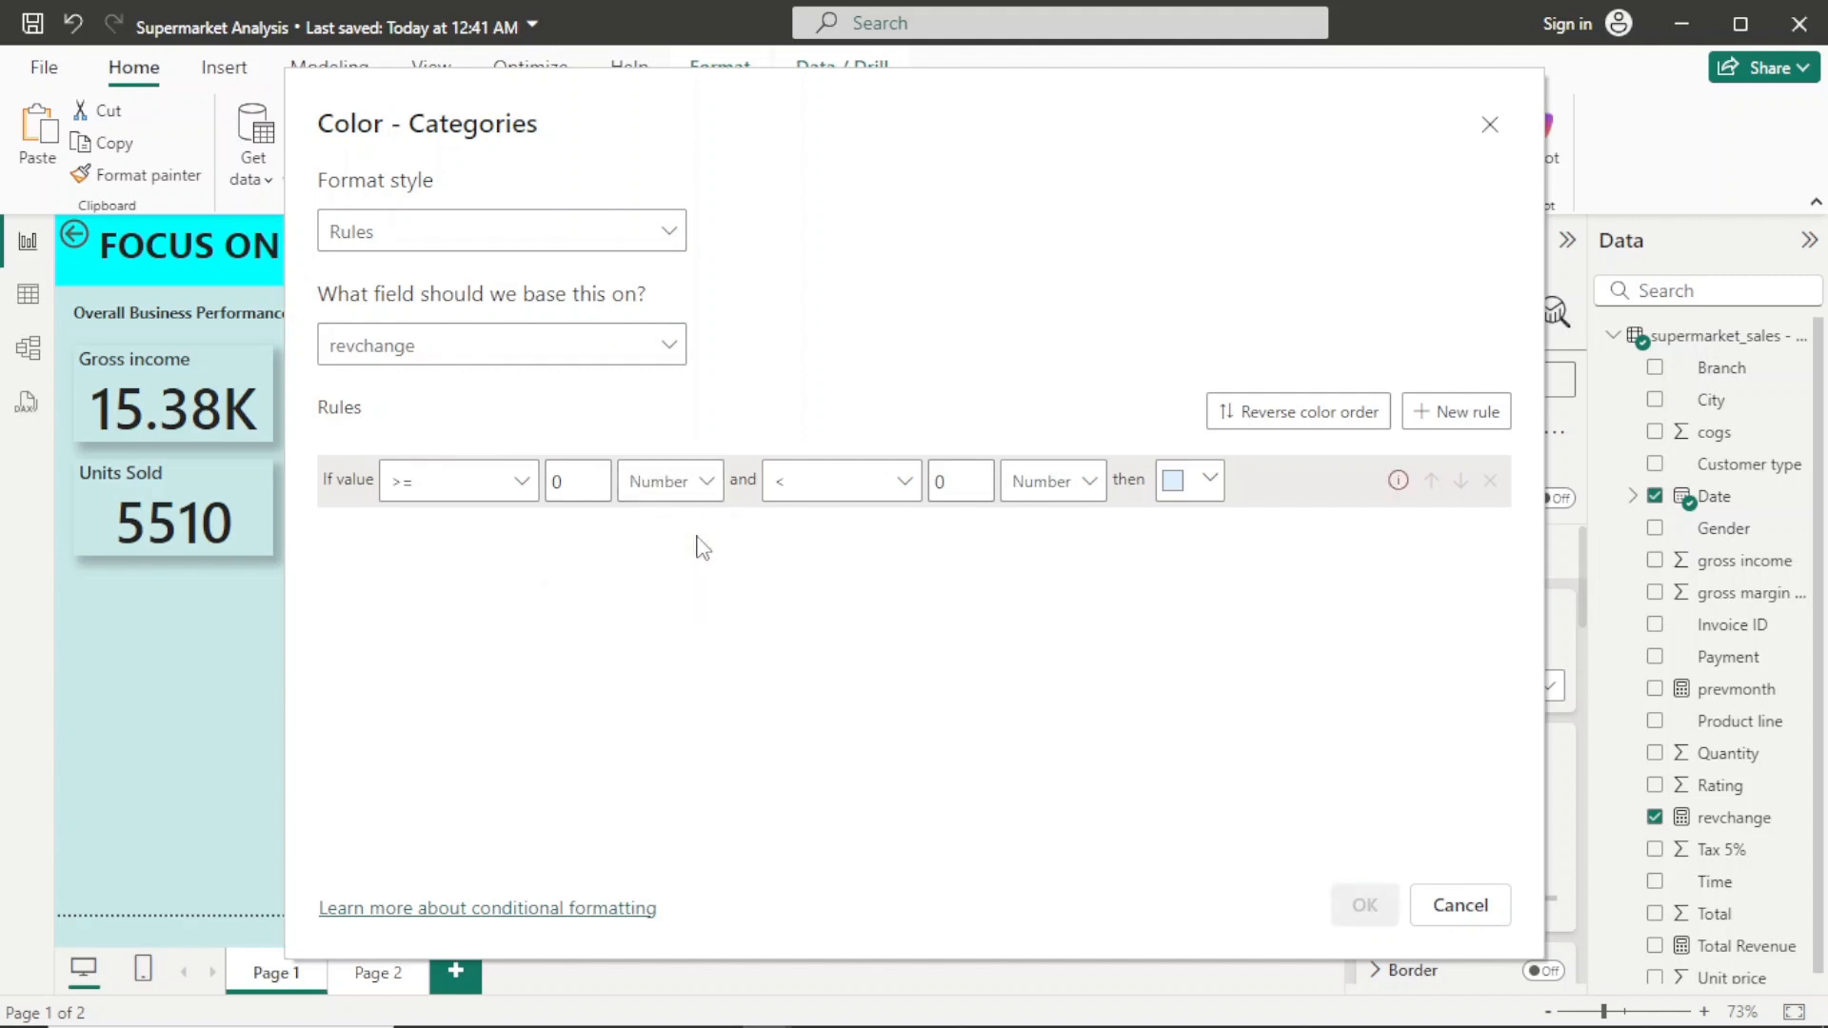
{"action": "left_click", "coordinate": [966, 481]}
{"action": "key", "text": "BackSpace"}
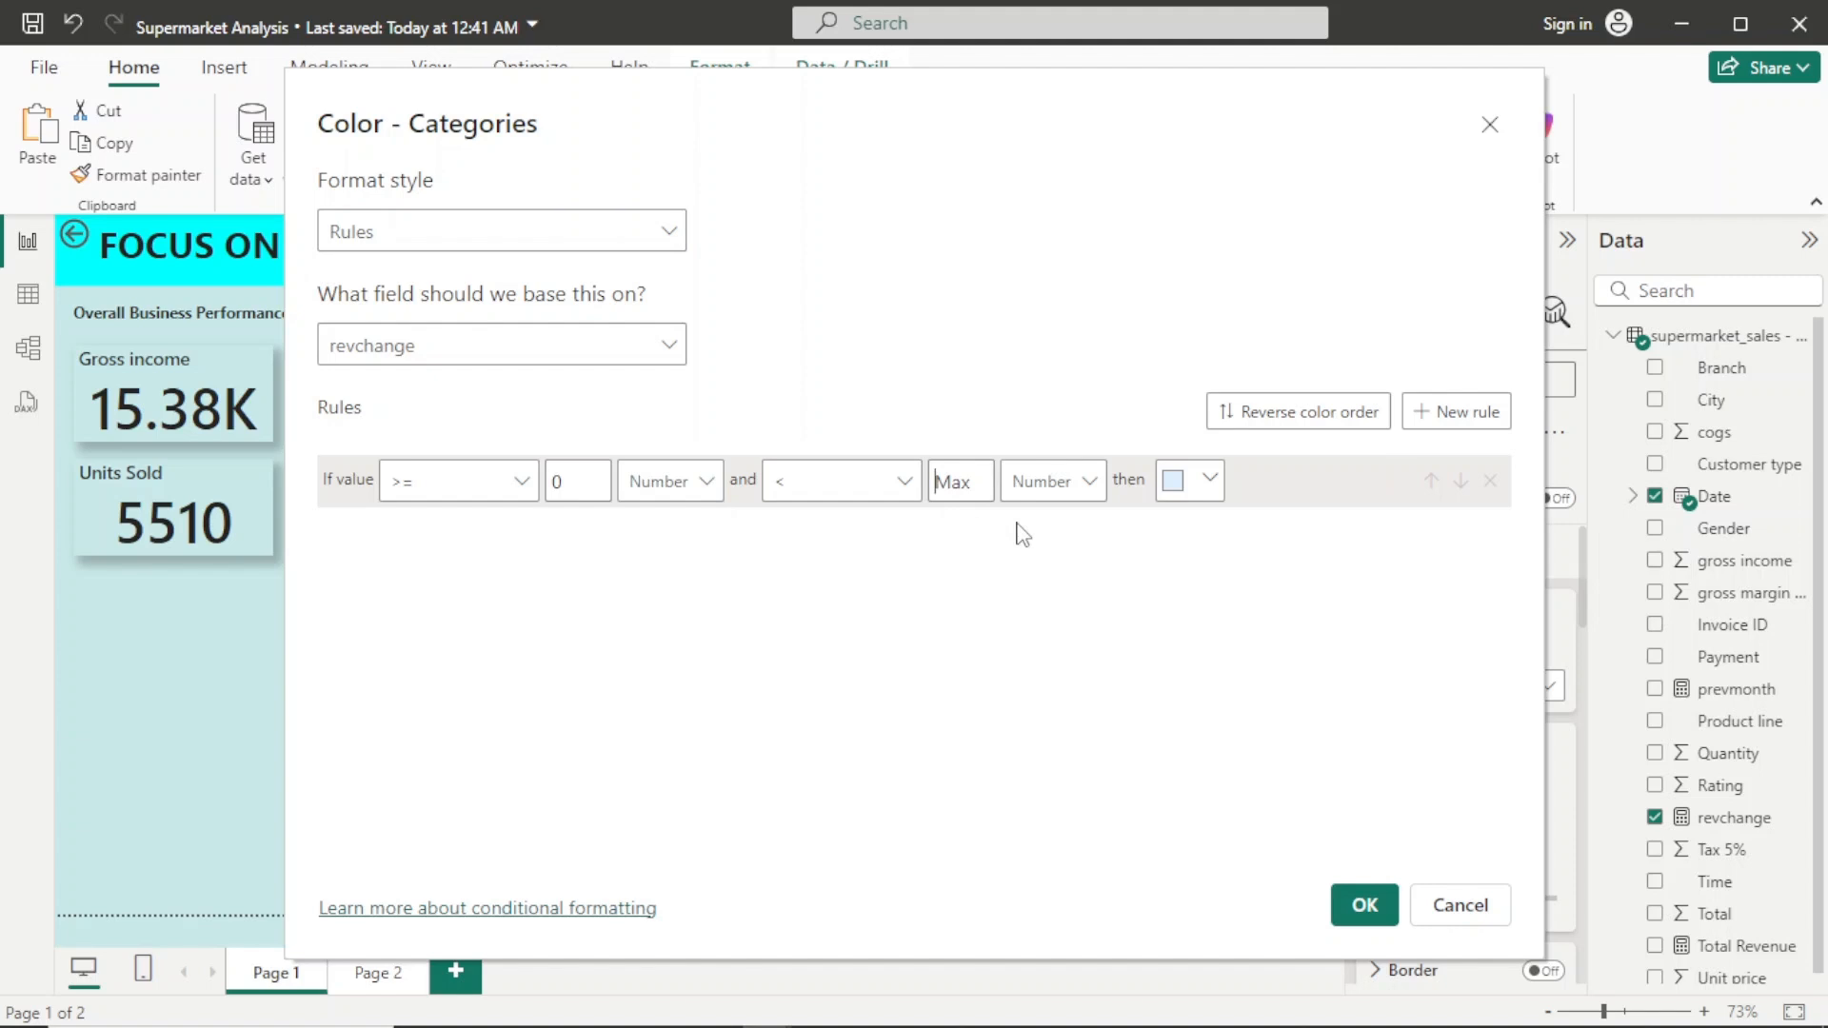
Step: Give the rule for revchange values from 0 to Max the custom light green colour #BAEEBB
{"action": "left_click", "coordinate": [1210, 484]}
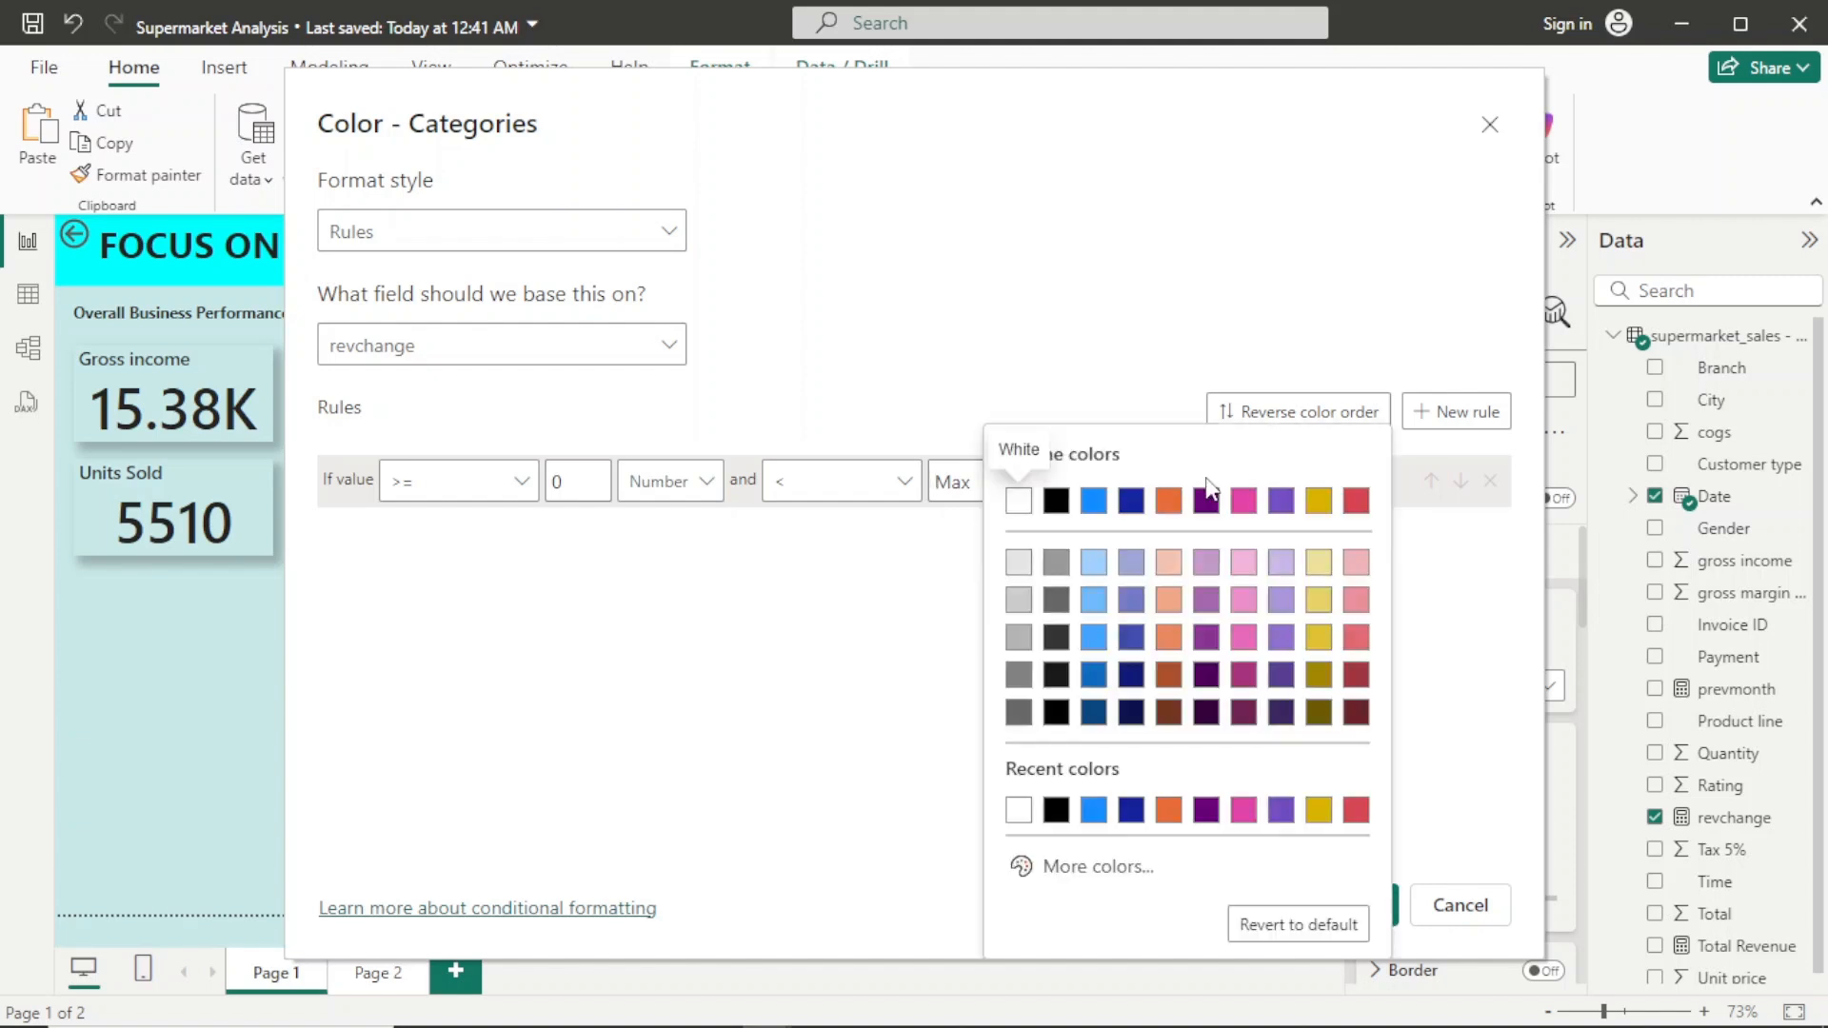
{"action": "left_click", "coordinate": [1104, 867]}
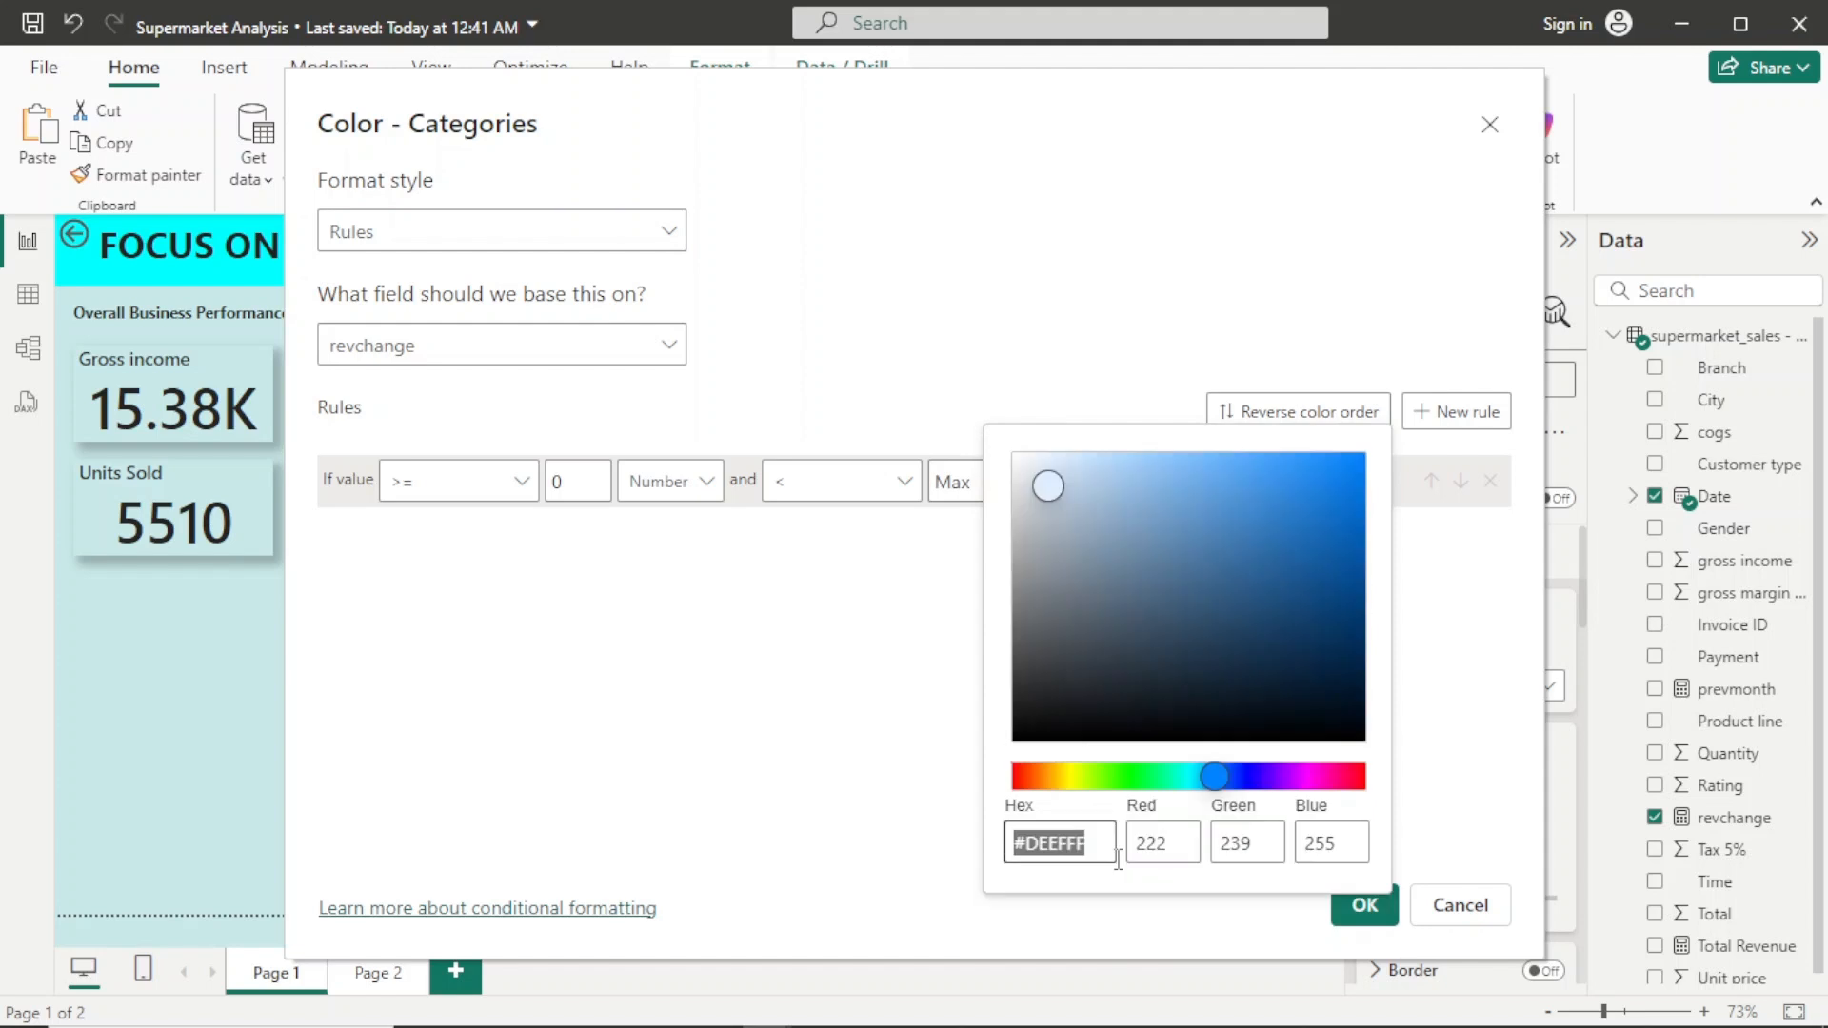
{"action": "left_click", "coordinate": [1128, 776]}
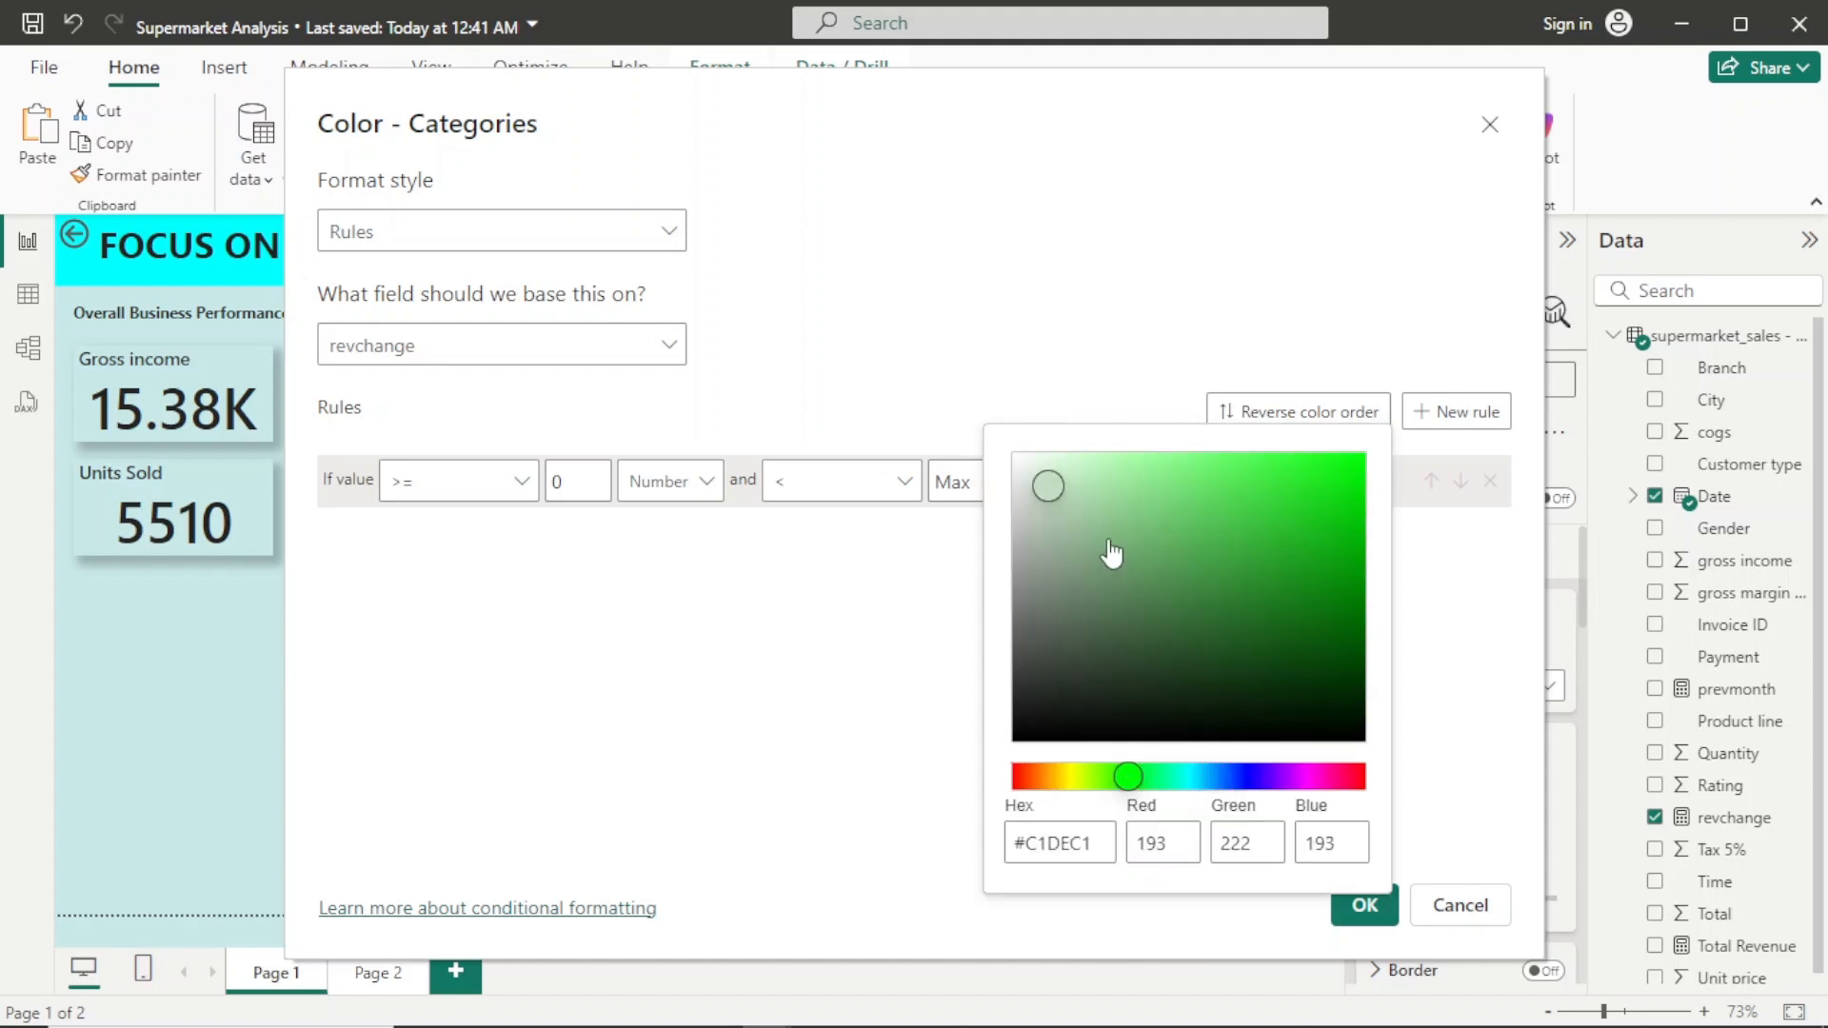
{"action": "left_click", "coordinate": [1089, 471]}
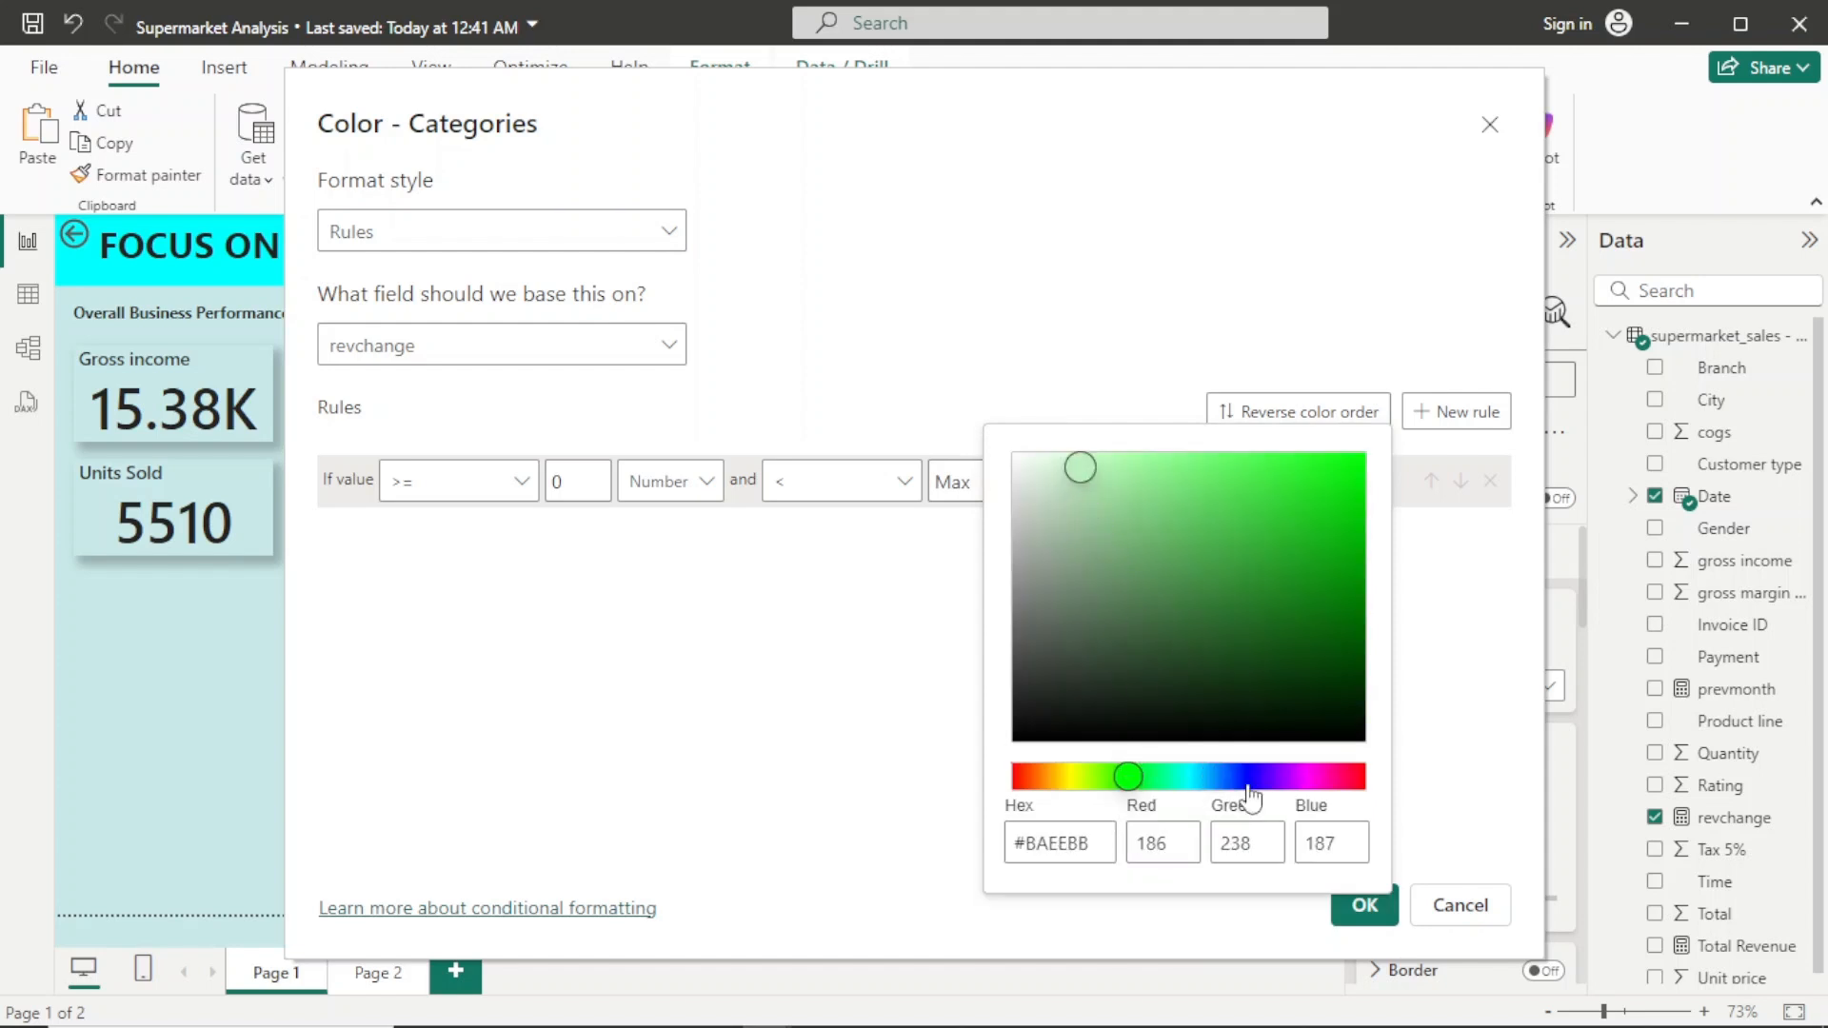
{"action": "left_click", "coordinate": [1436, 825]}
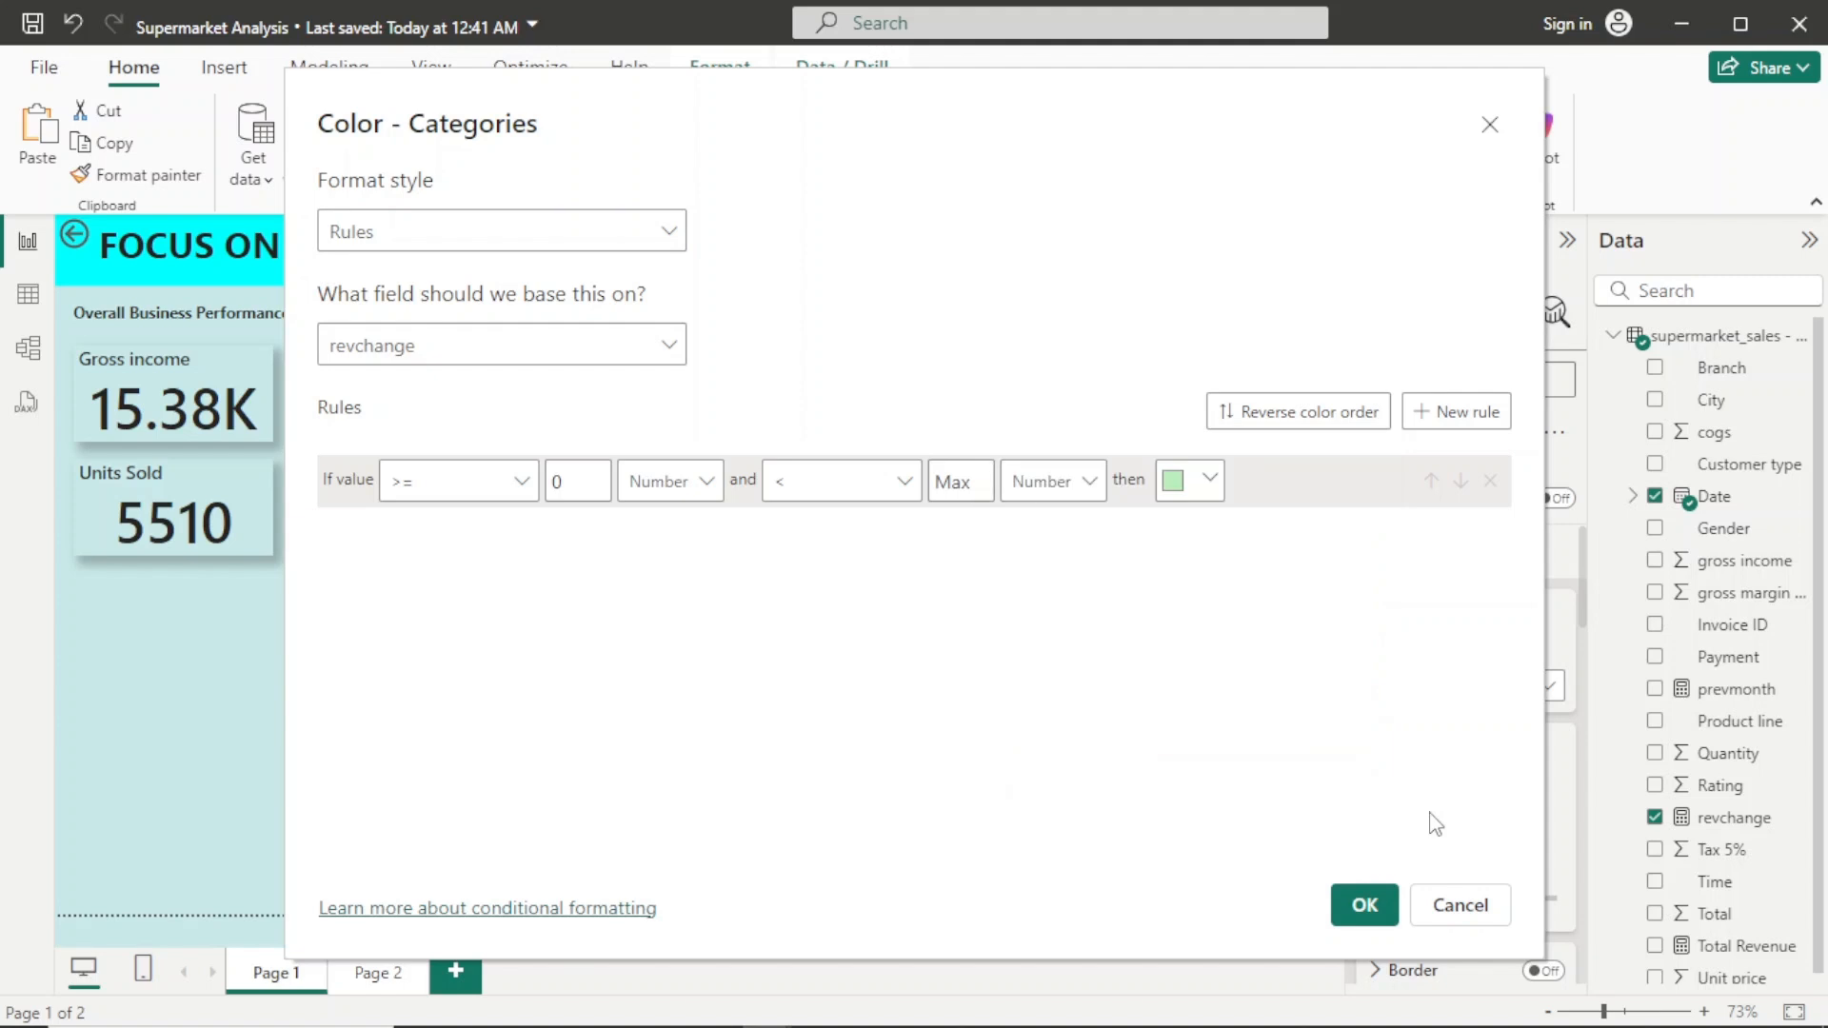
Step: Add a second colour rule for revchange values >= Min Number and < 0 Number with a light grey theme colour, and apply the rules
{"action": "left_click", "coordinate": [1471, 412]}
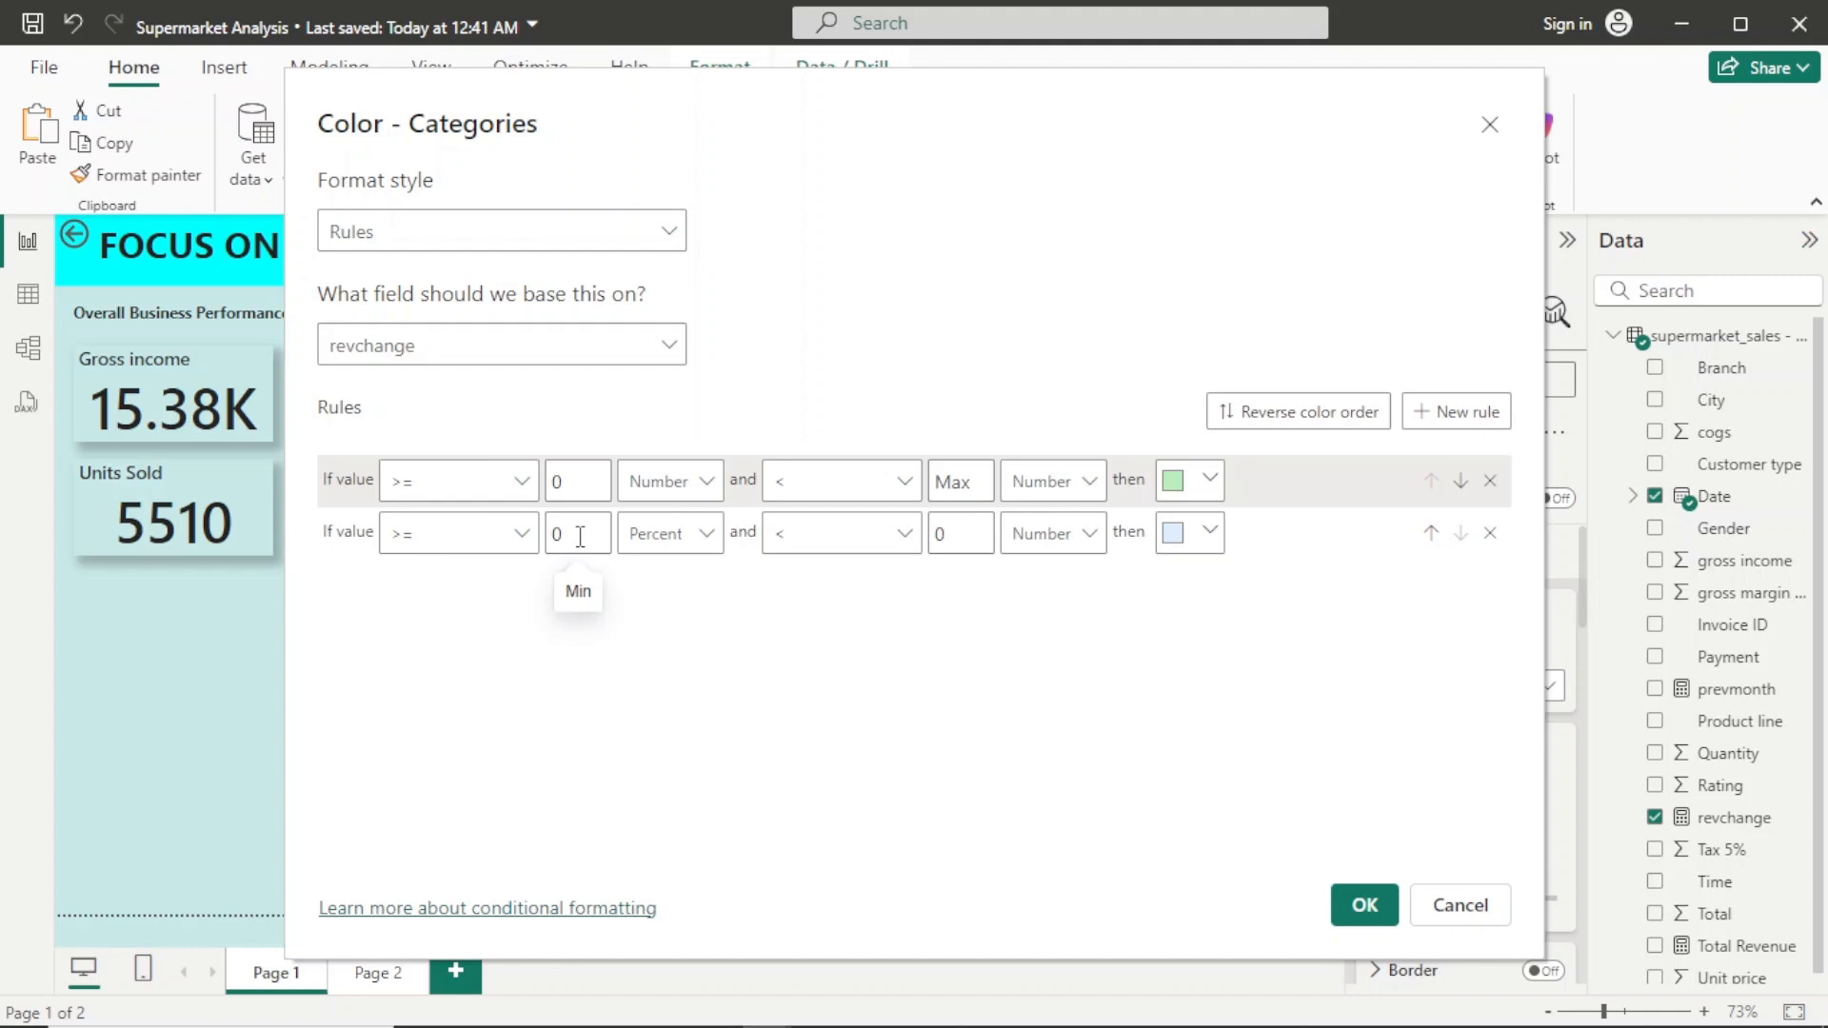
{"action": "key", "text": "BackSpace"}
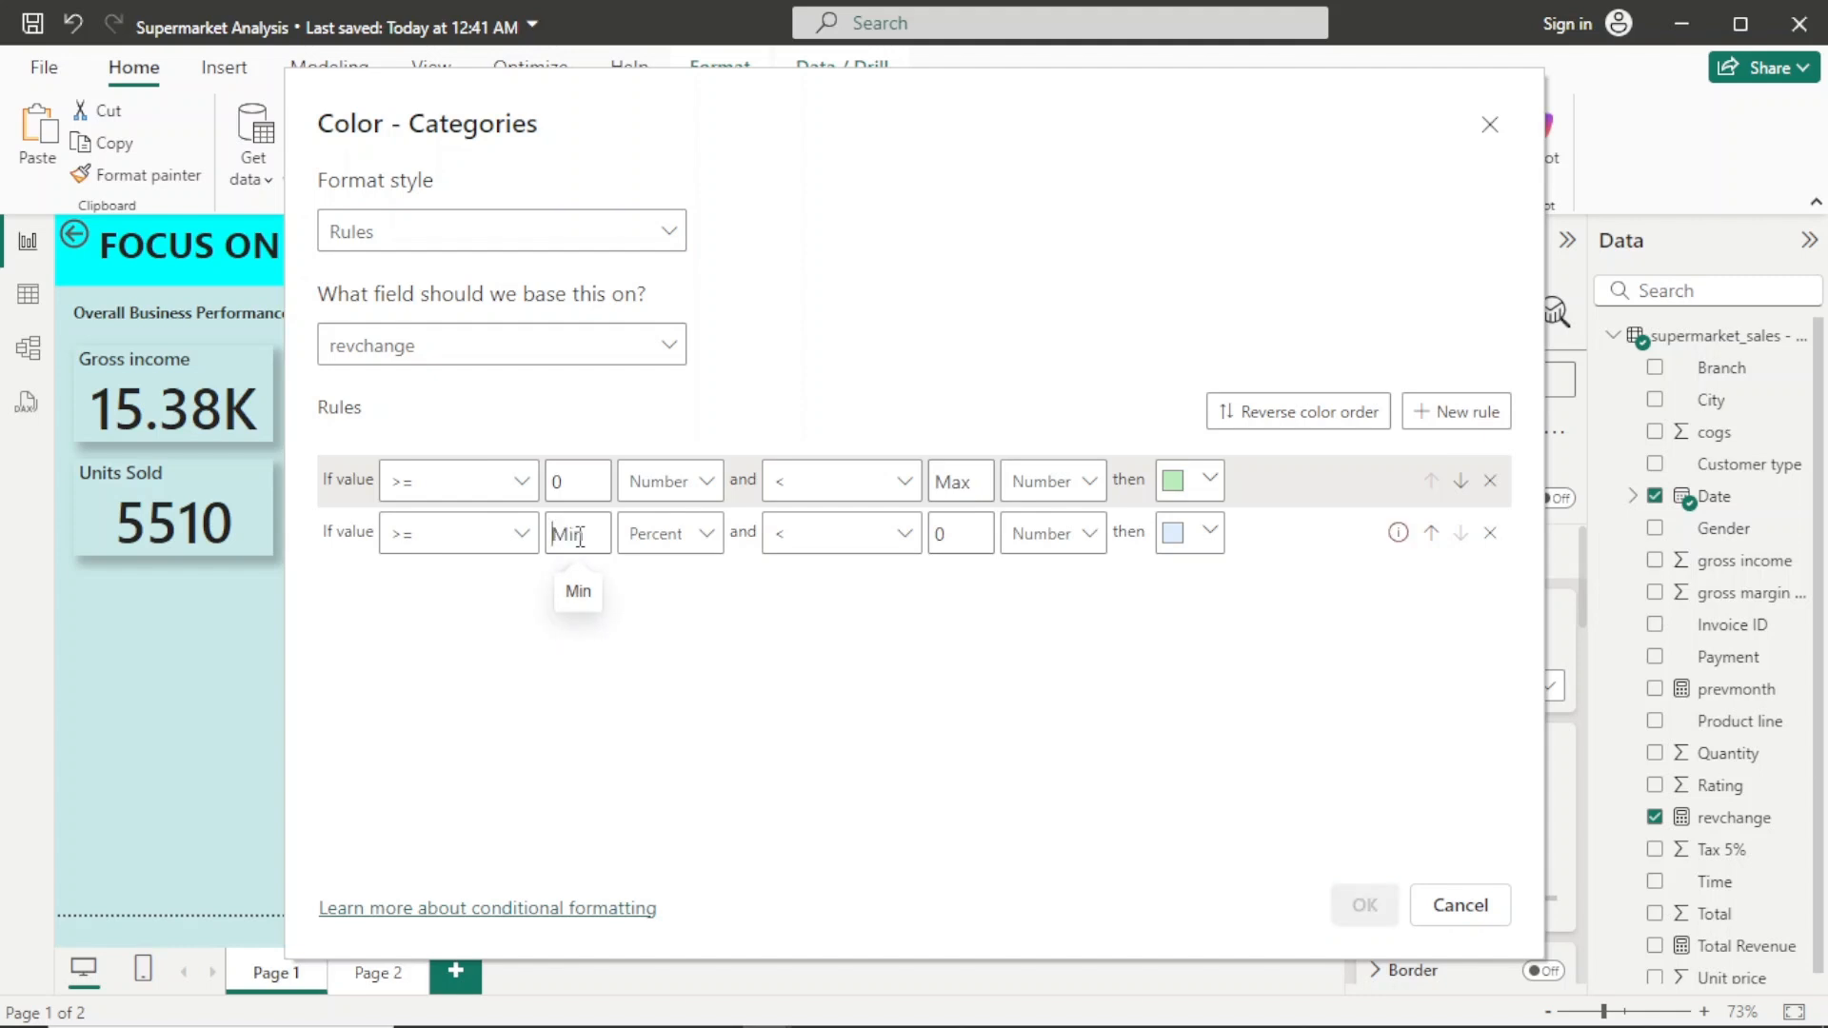
{"action": "left_click", "coordinate": [1212, 539]}
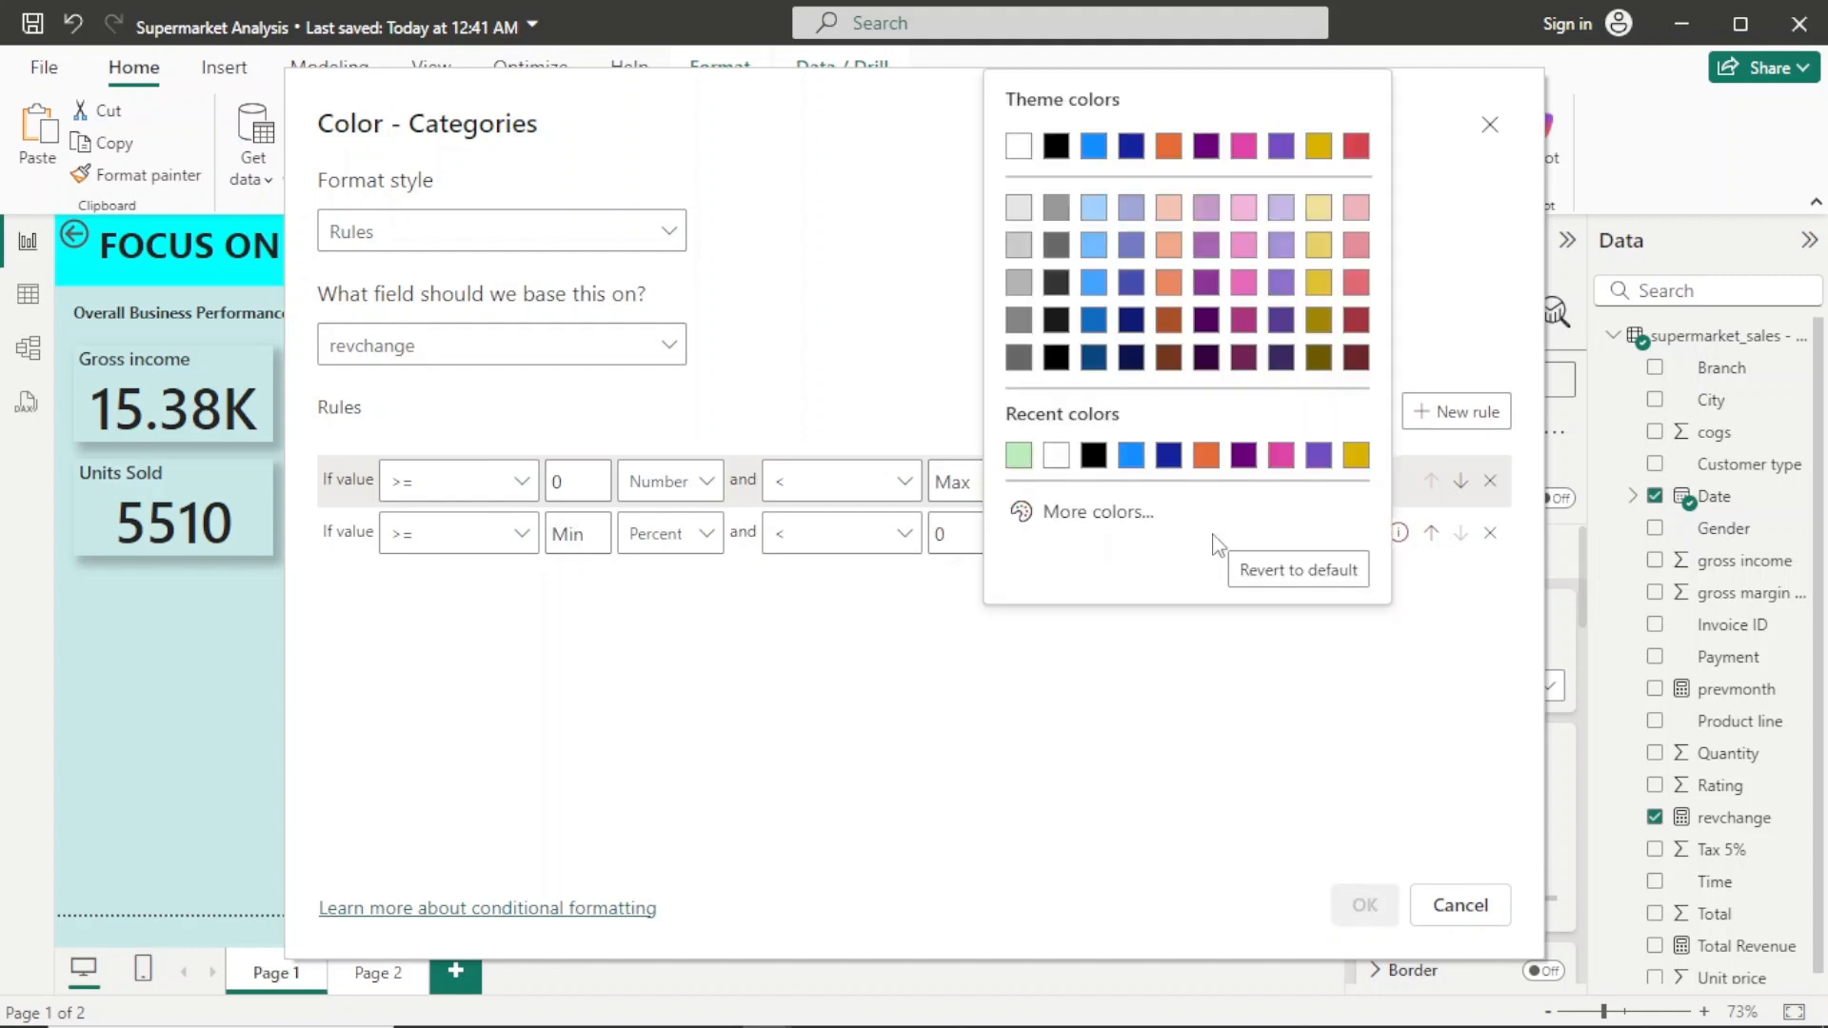
{"action": "left_click", "coordinate": [1018, 246]}
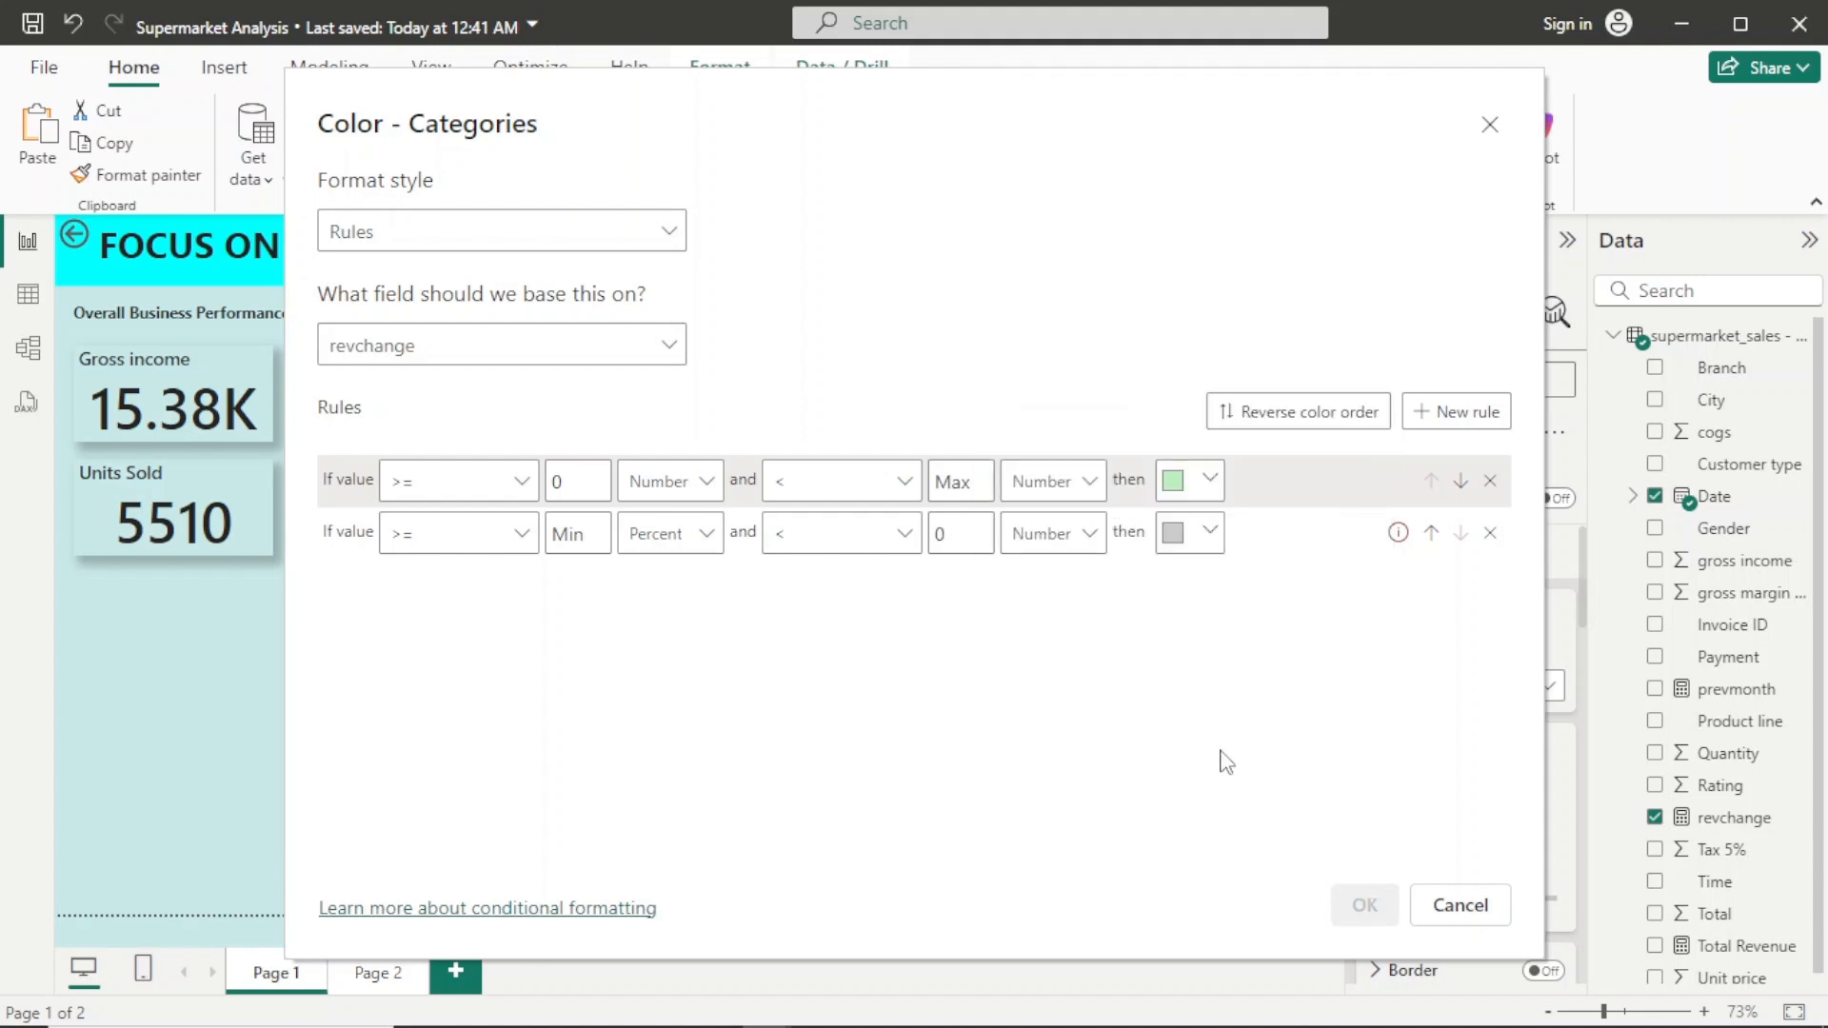
{"action": "left_click", "coordinate": [701, 532]}
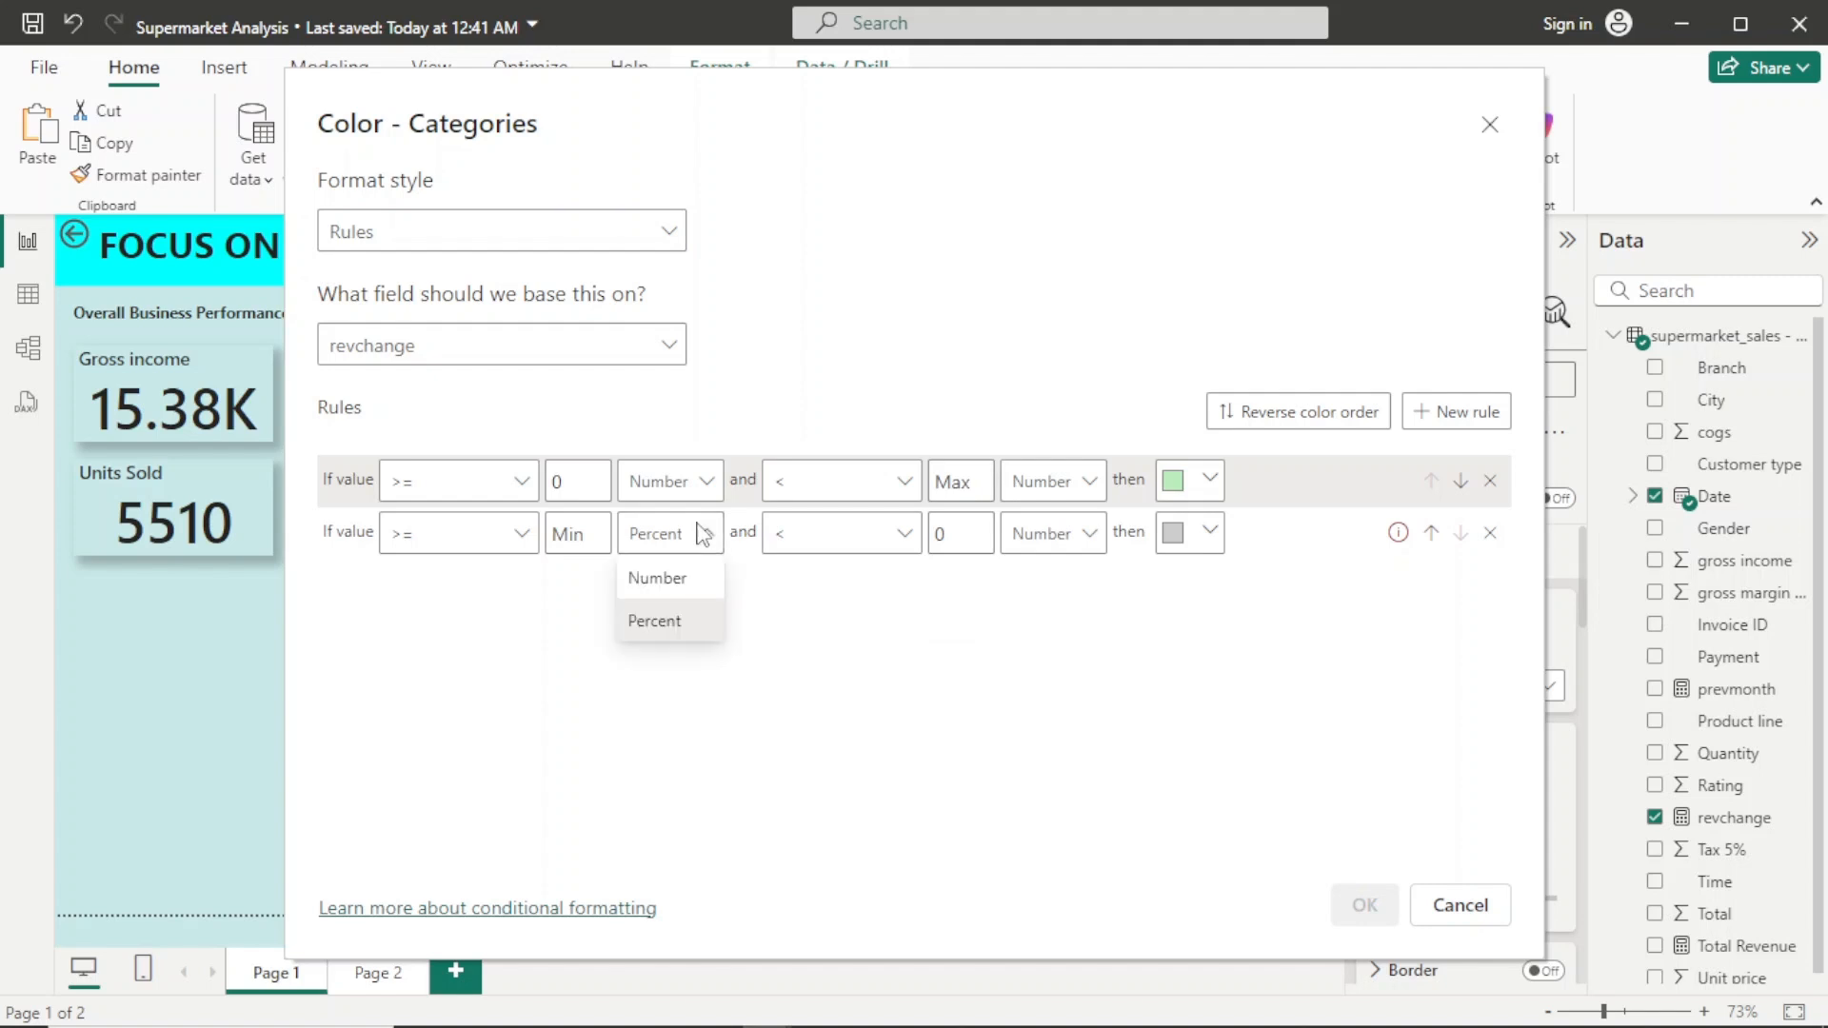
{"action": "left_click", "coordinate": [692, 589]}
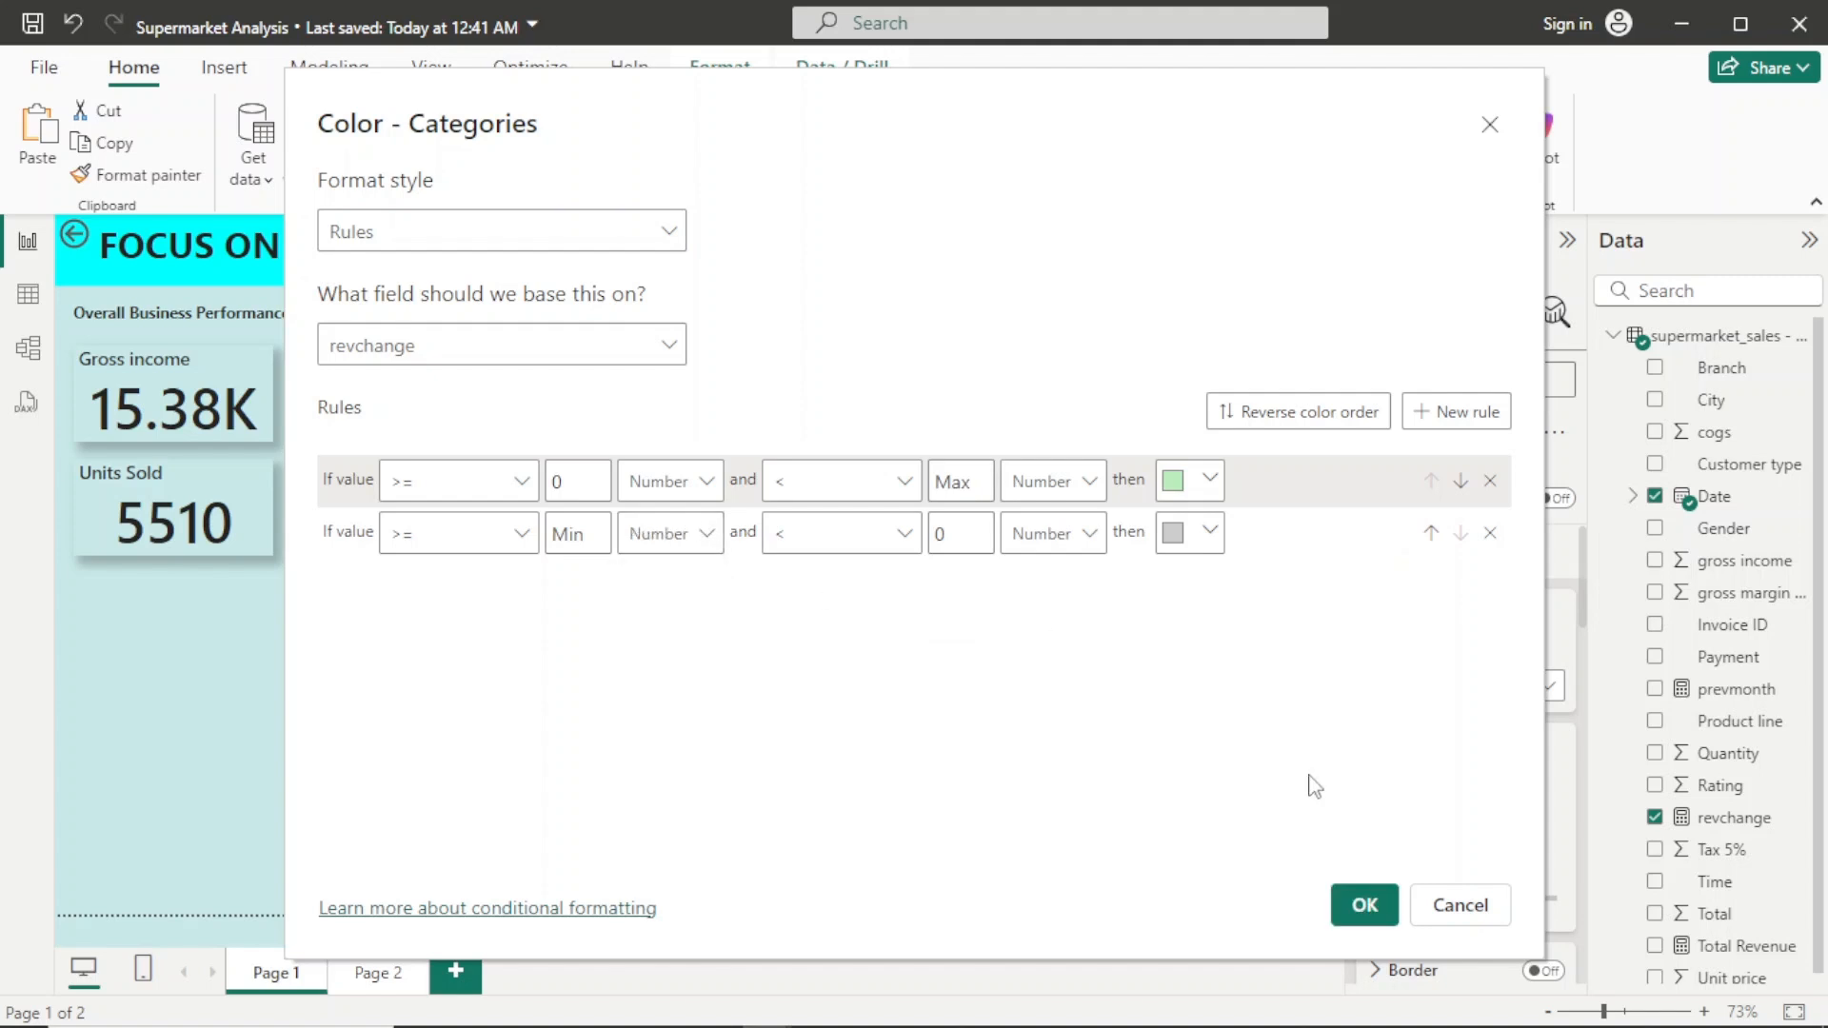
{"action": "left_click", "coordinate": [1364, 907]}
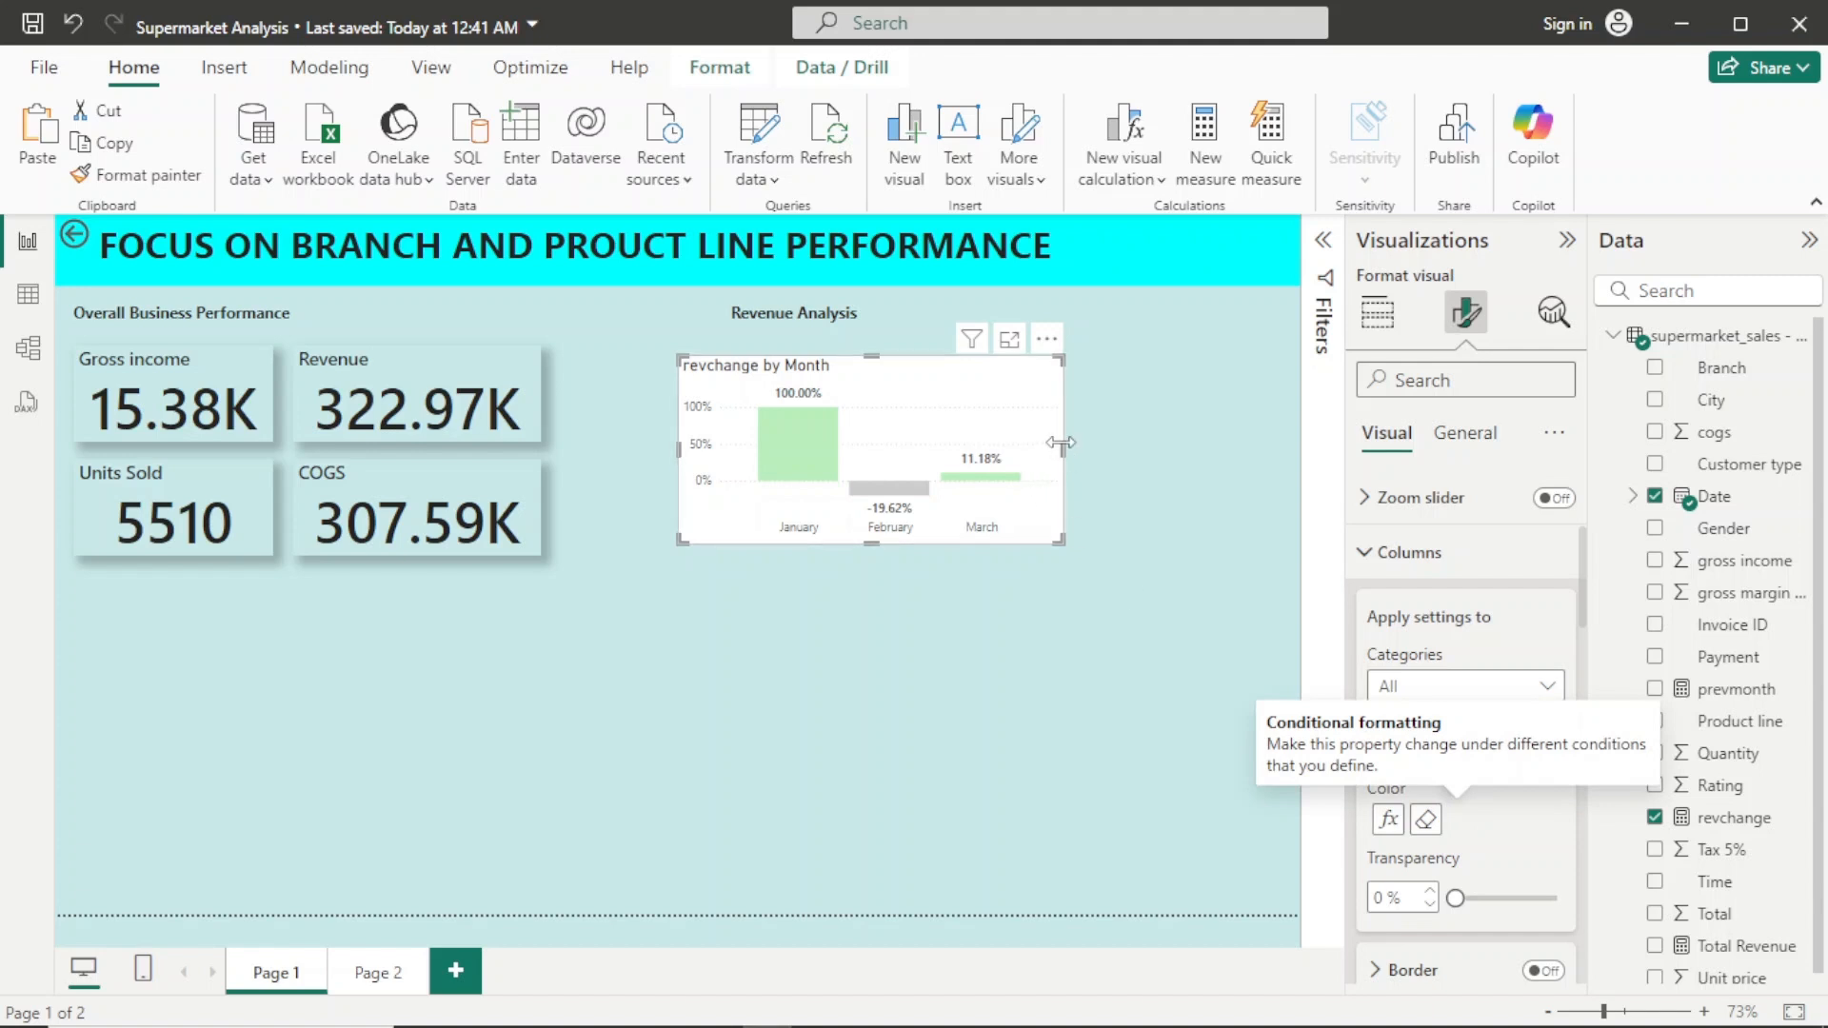
Step: Enlarge the revchange by Month chart slightly in width and height
{"action": "left_click_drag", "start_coordinate": [1070, 441], "coordinate": [1071, 443]}
{"action": "mouse_move", "coordinate": [1076, 453]}
{"action": "left_mouse_down"}
{"action": "mouse_move", "coordinate": [1123, 454]}
{"action": "mouse_move", "coordinate": [1074, 448]}
{"action": "left_mouse_up"}
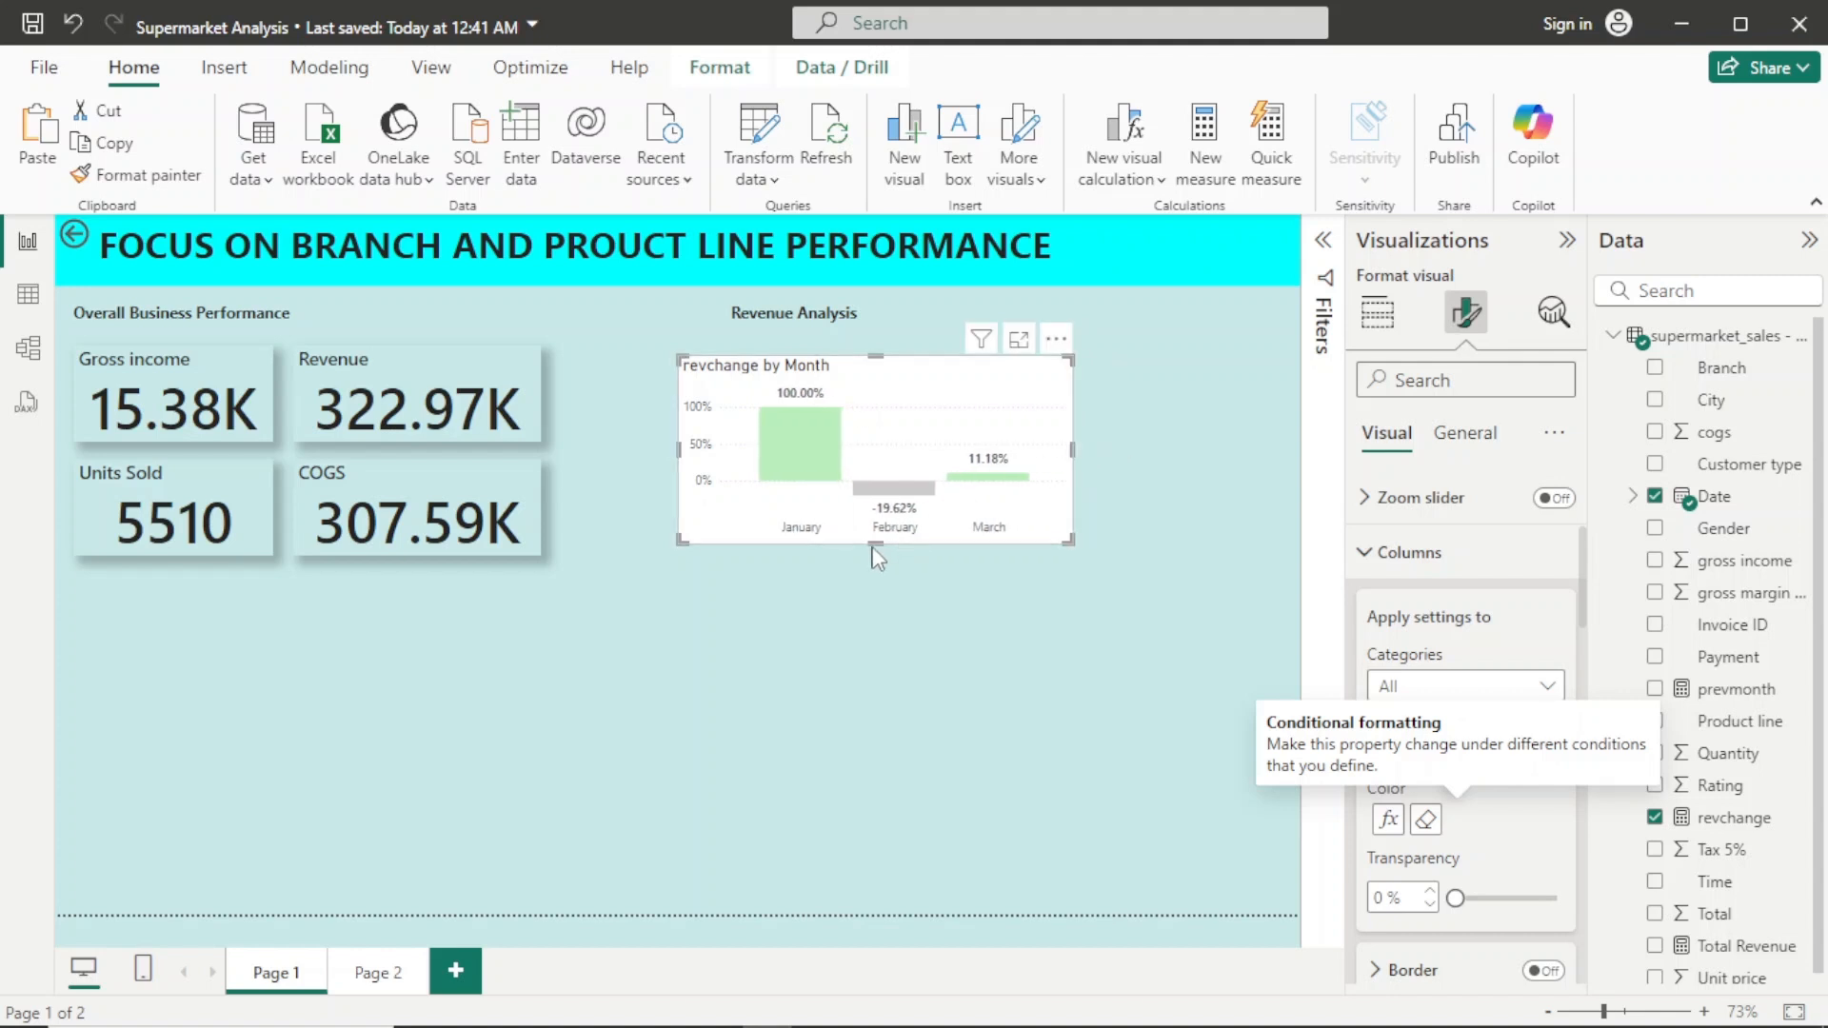
{"action": "left_click_drag", "start_coordinate": [876, 544], "coordinate": [878, 552]}
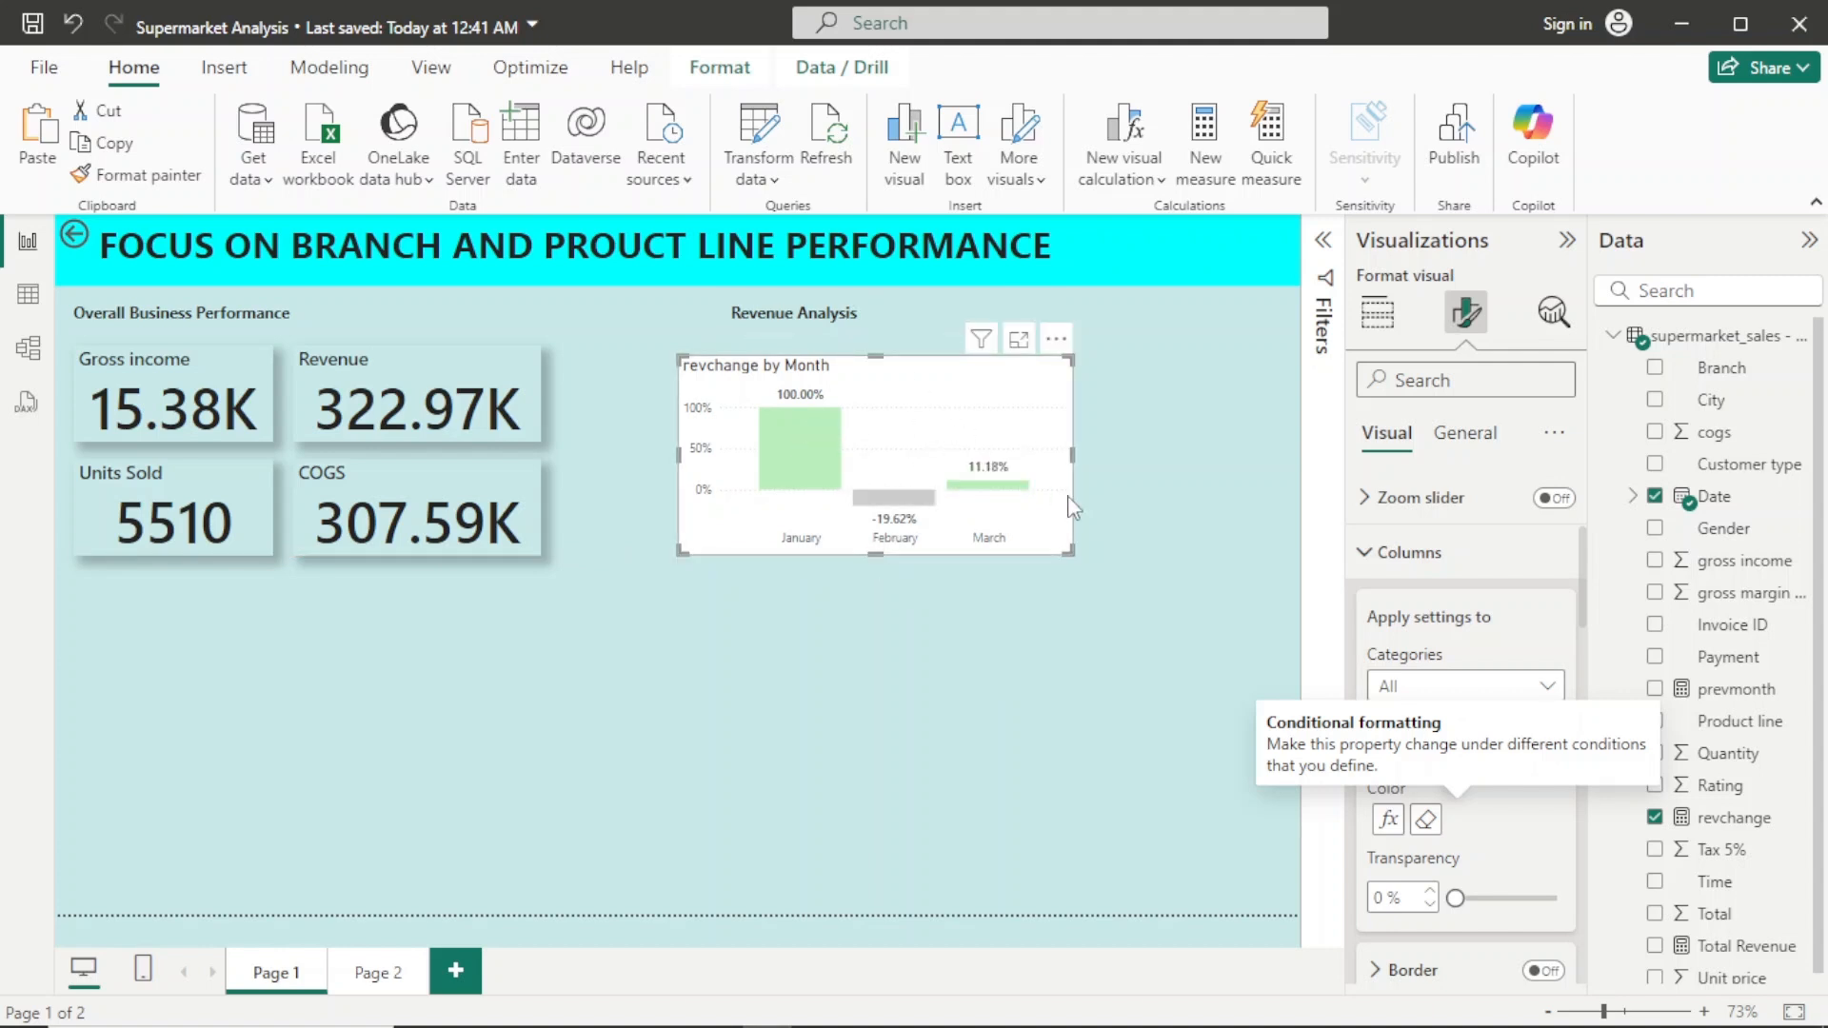
Step: Change the column chart's title text to "Change in Revenue by Month"
{"action": "left_click", "coordinate": [1481, 436]}
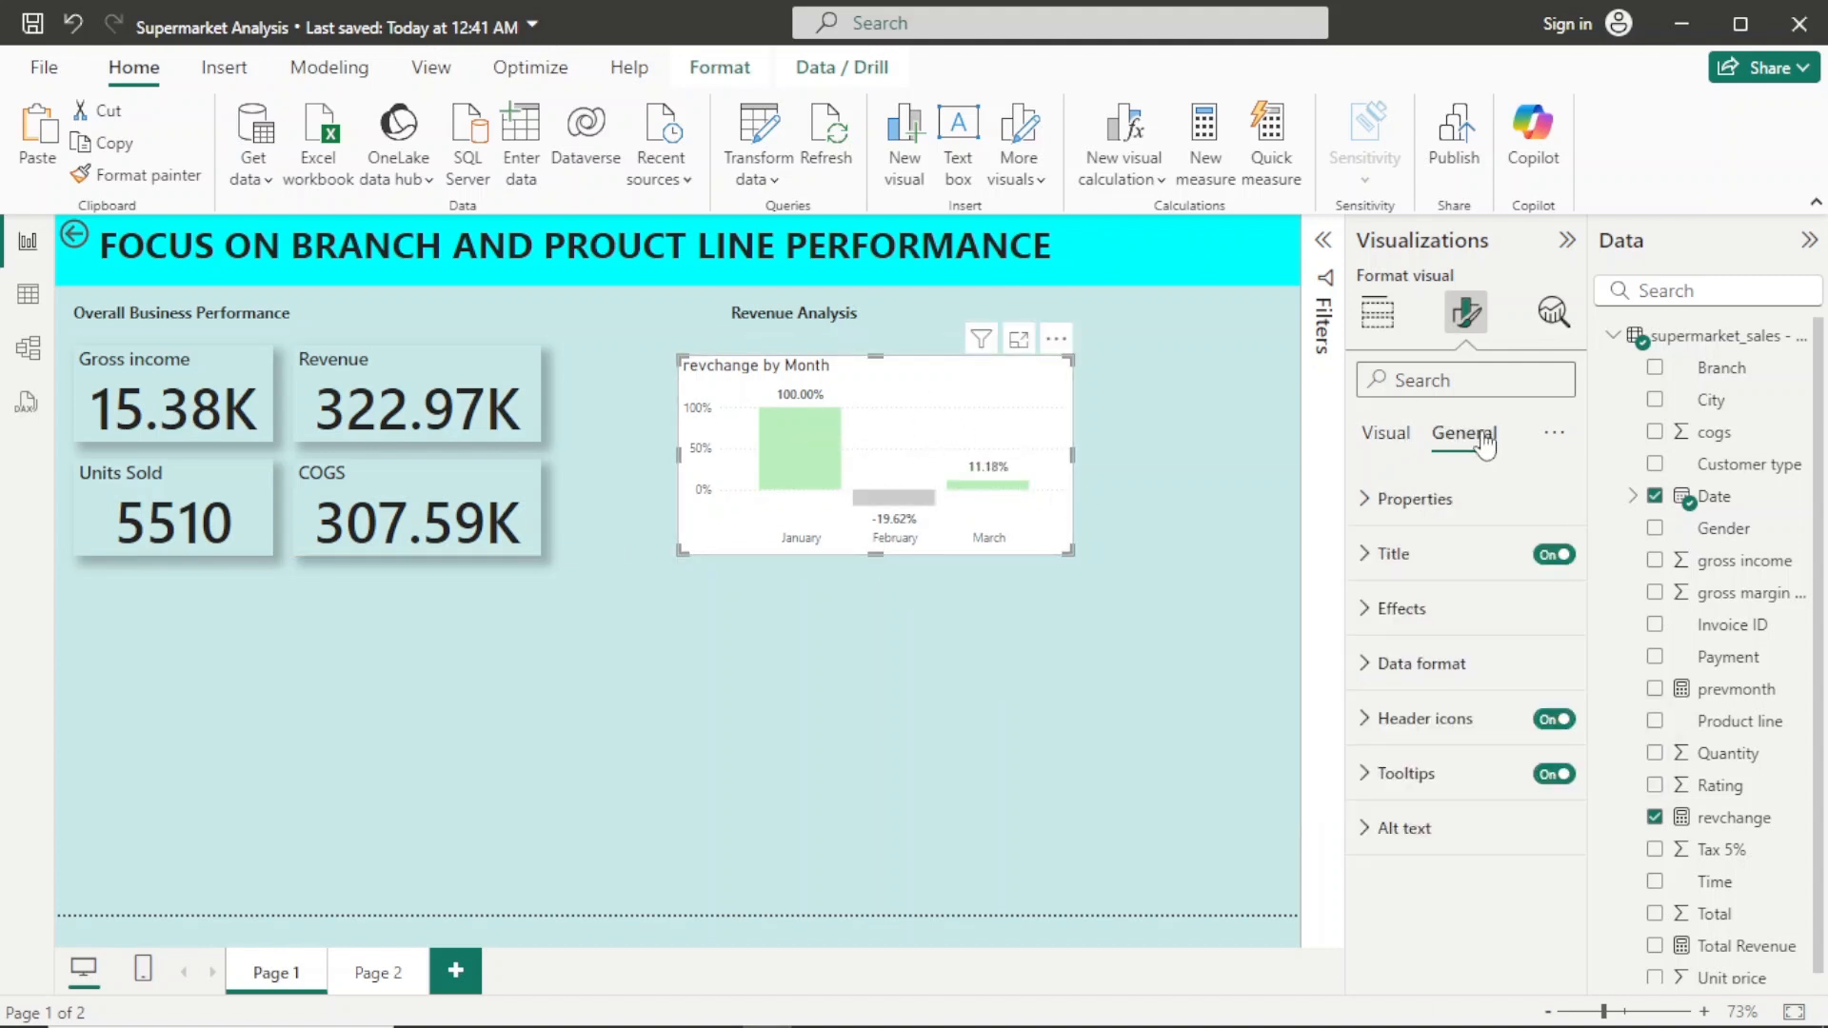
{"action": "left_click", "coordinate": [1447, 556]}
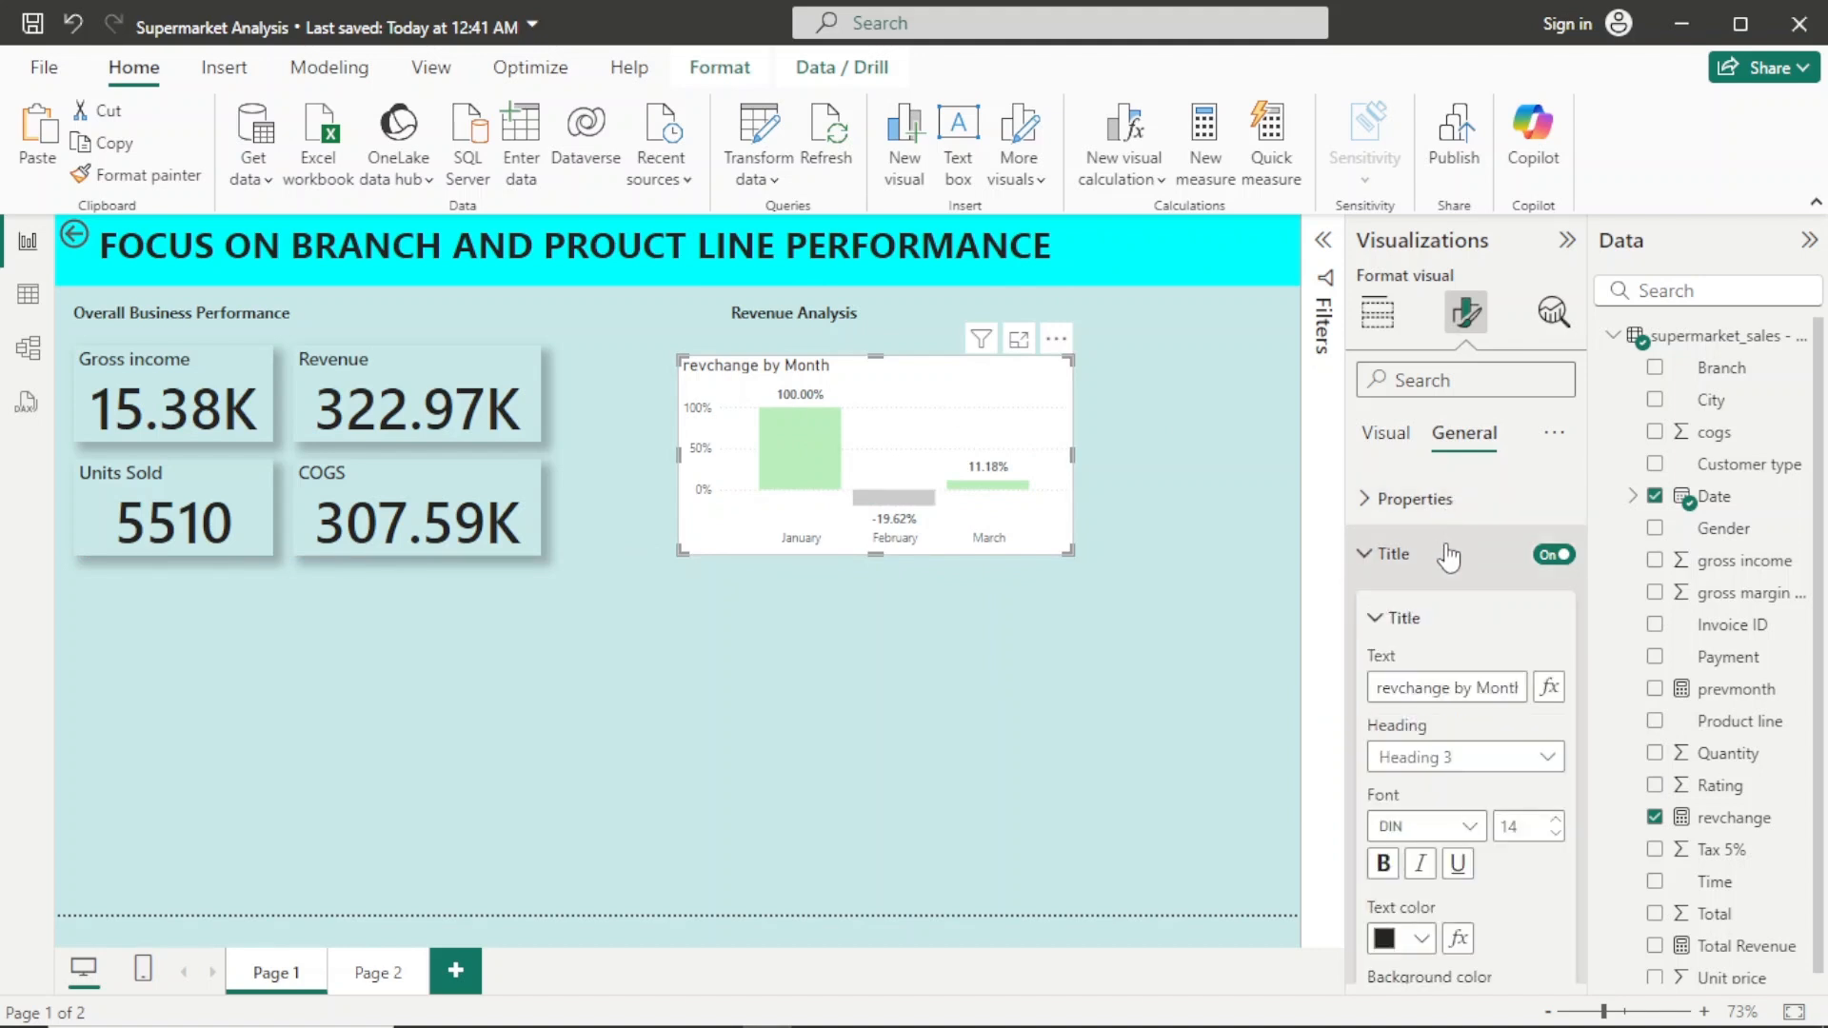
{"action": "left_click", "coordinate": [1380, 687]}
{"action": "left_click_drag", "start_coordinate": [1380, 687], "coordinate": [1588, 698]}
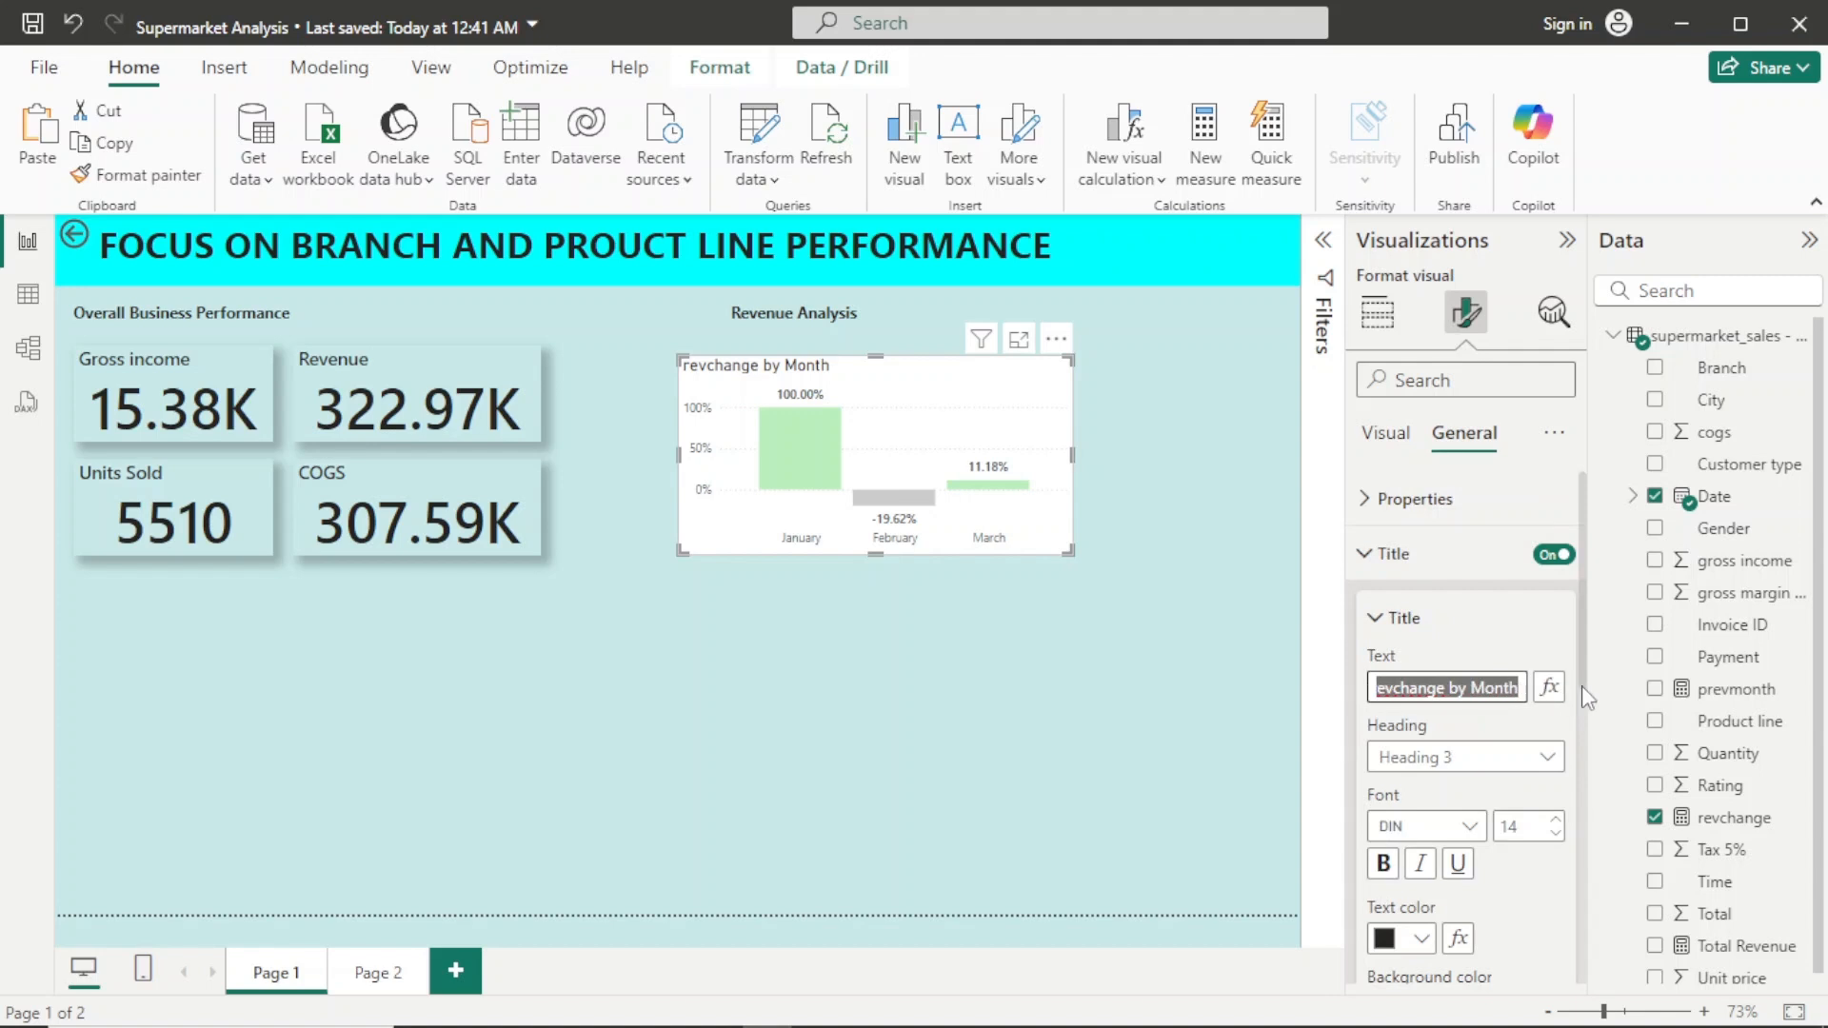
{"action": "key", "text": "BackSpace"}
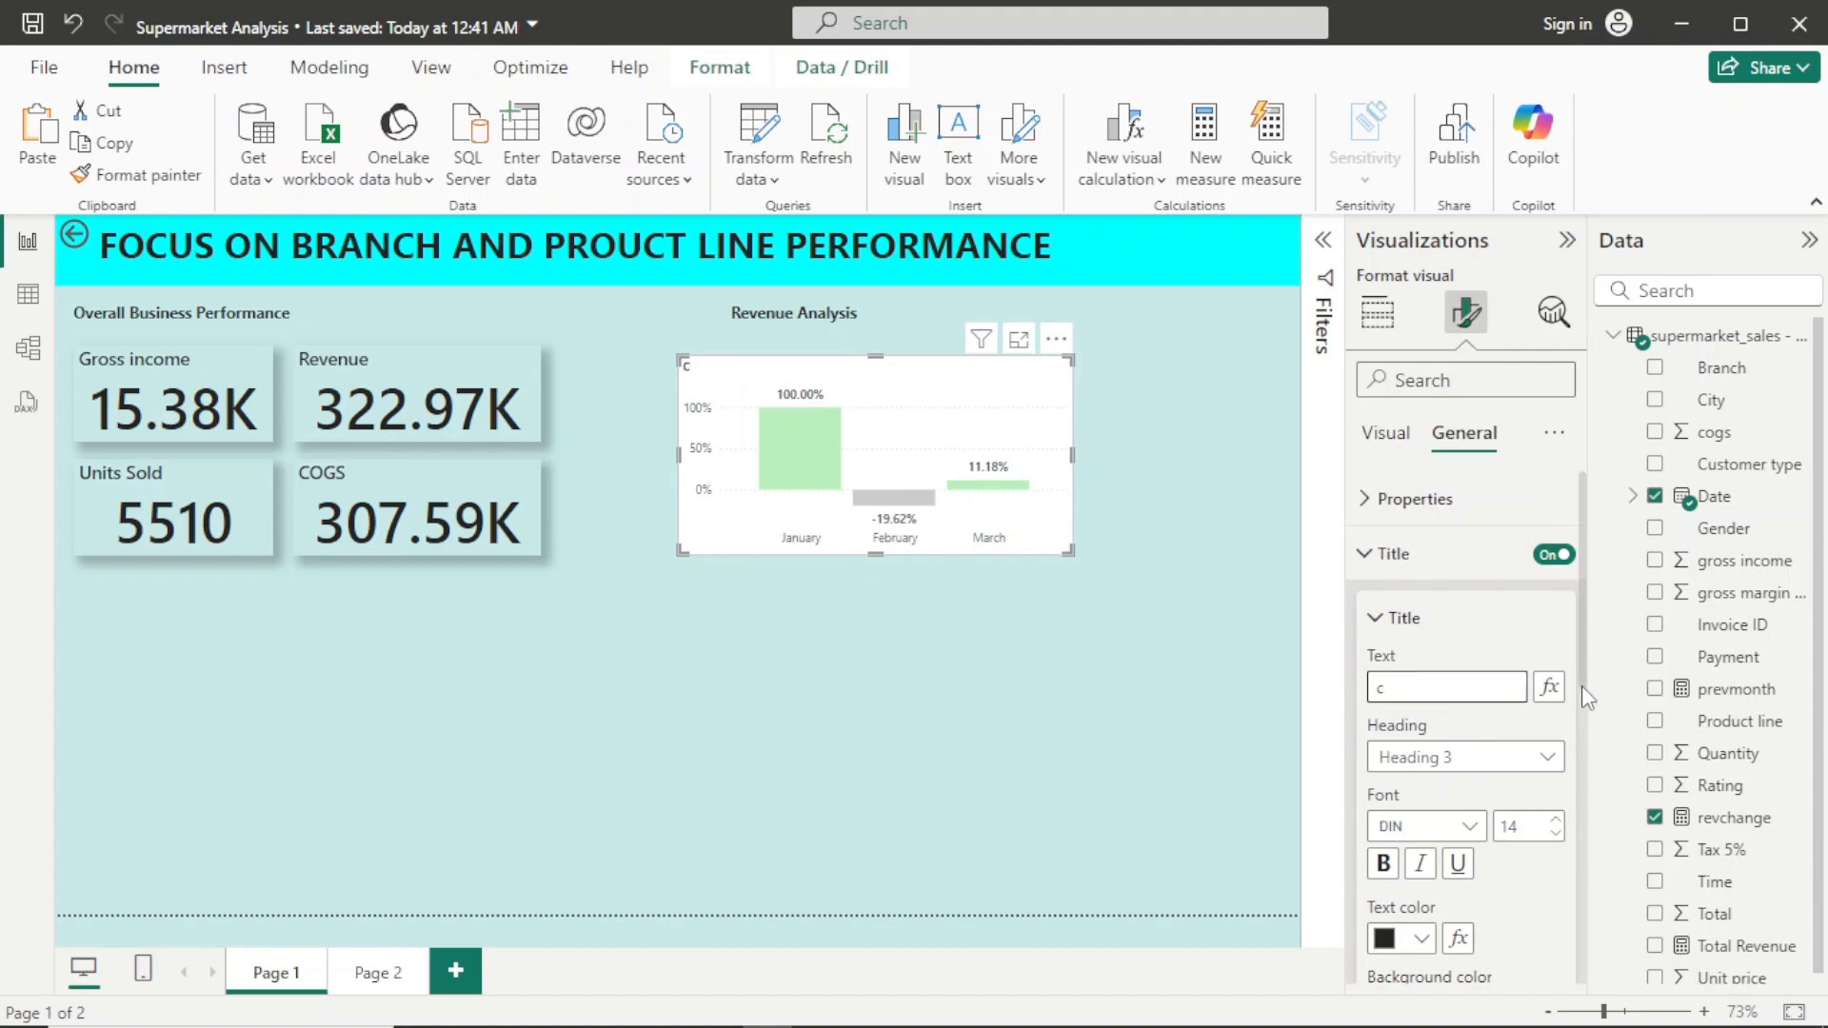
{"action": "type", "text": "C"}
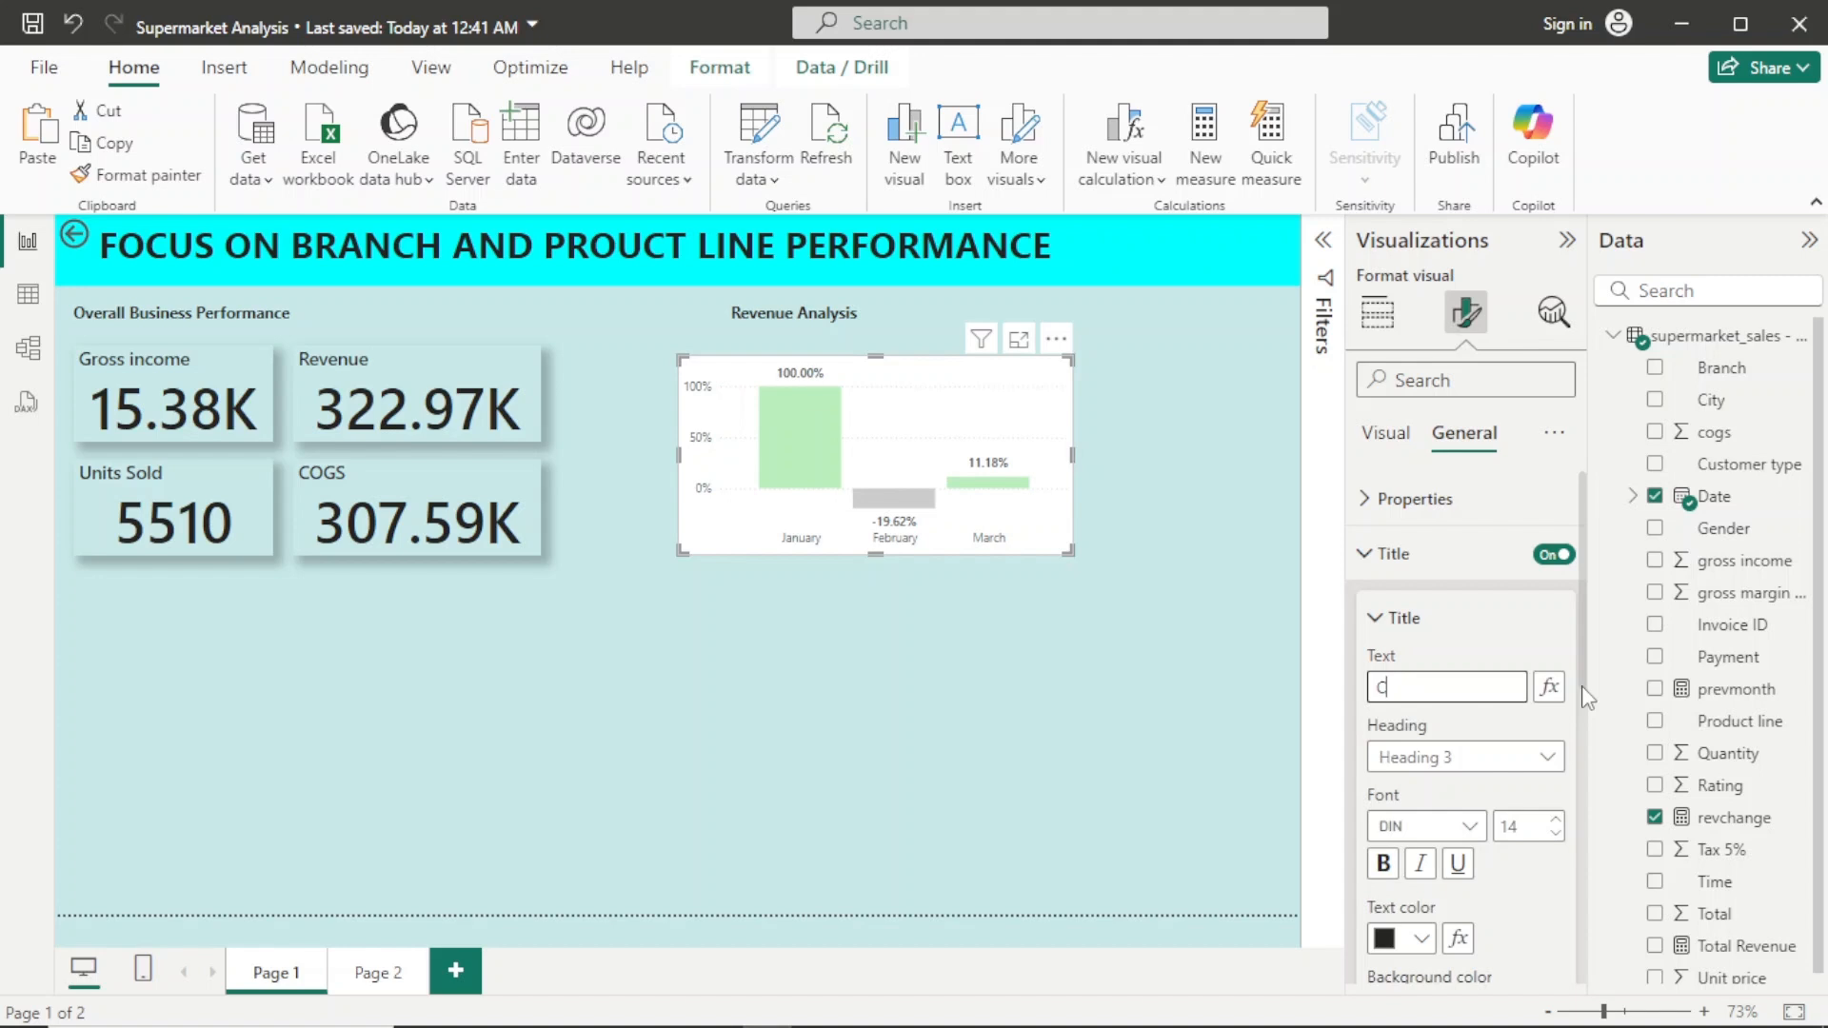
{"action": "type", "text": "han"}
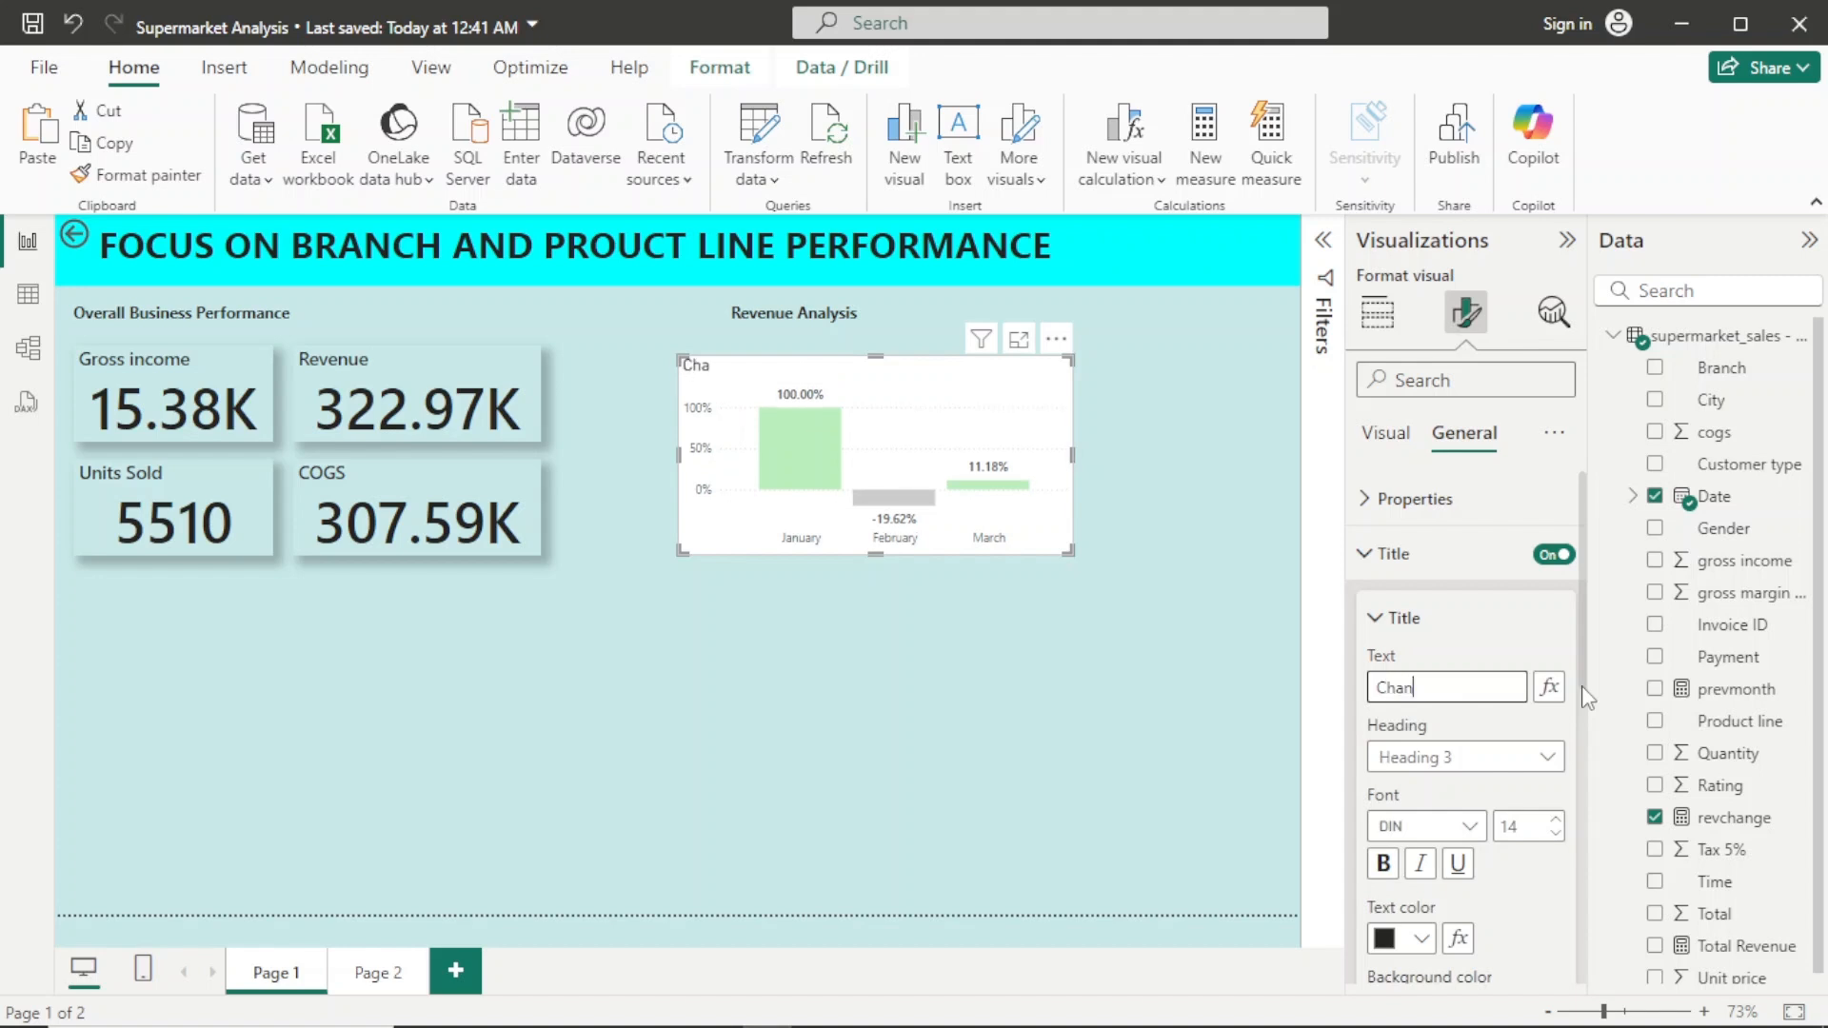
{"action": "type", "text": "ge in Revenu by"}
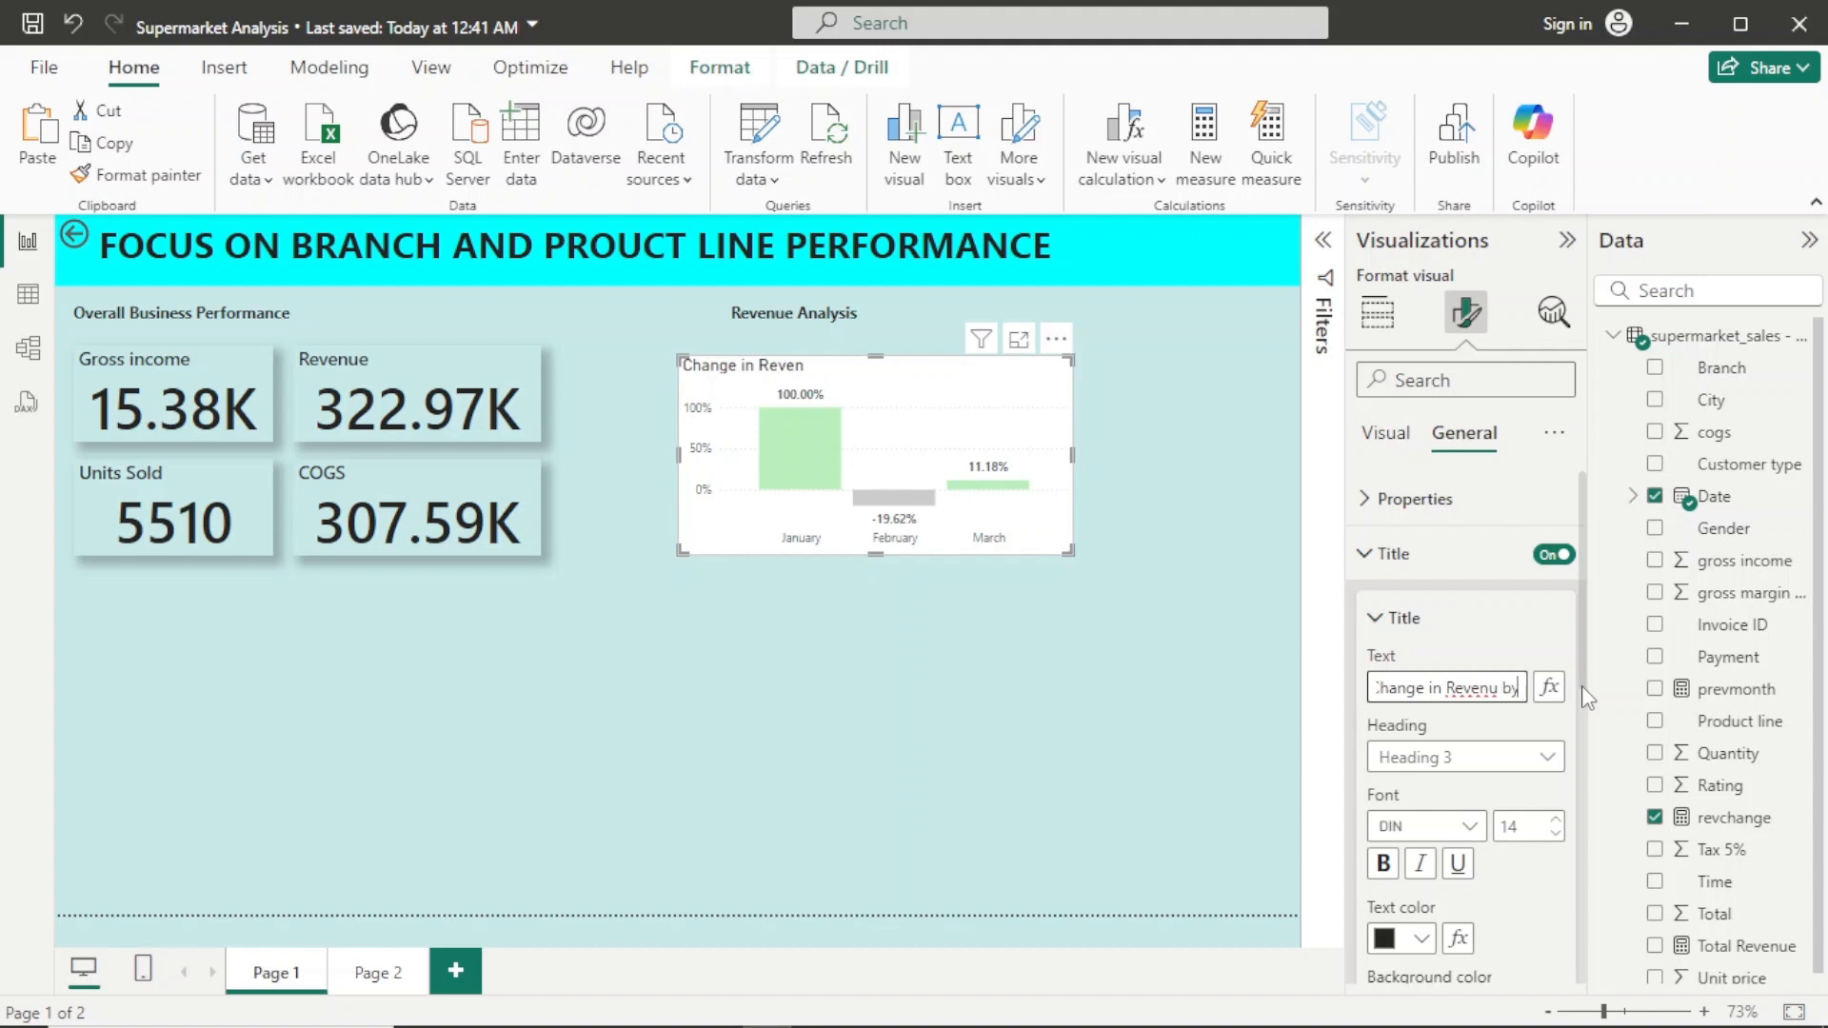
{"action": "type", "text": " M"}
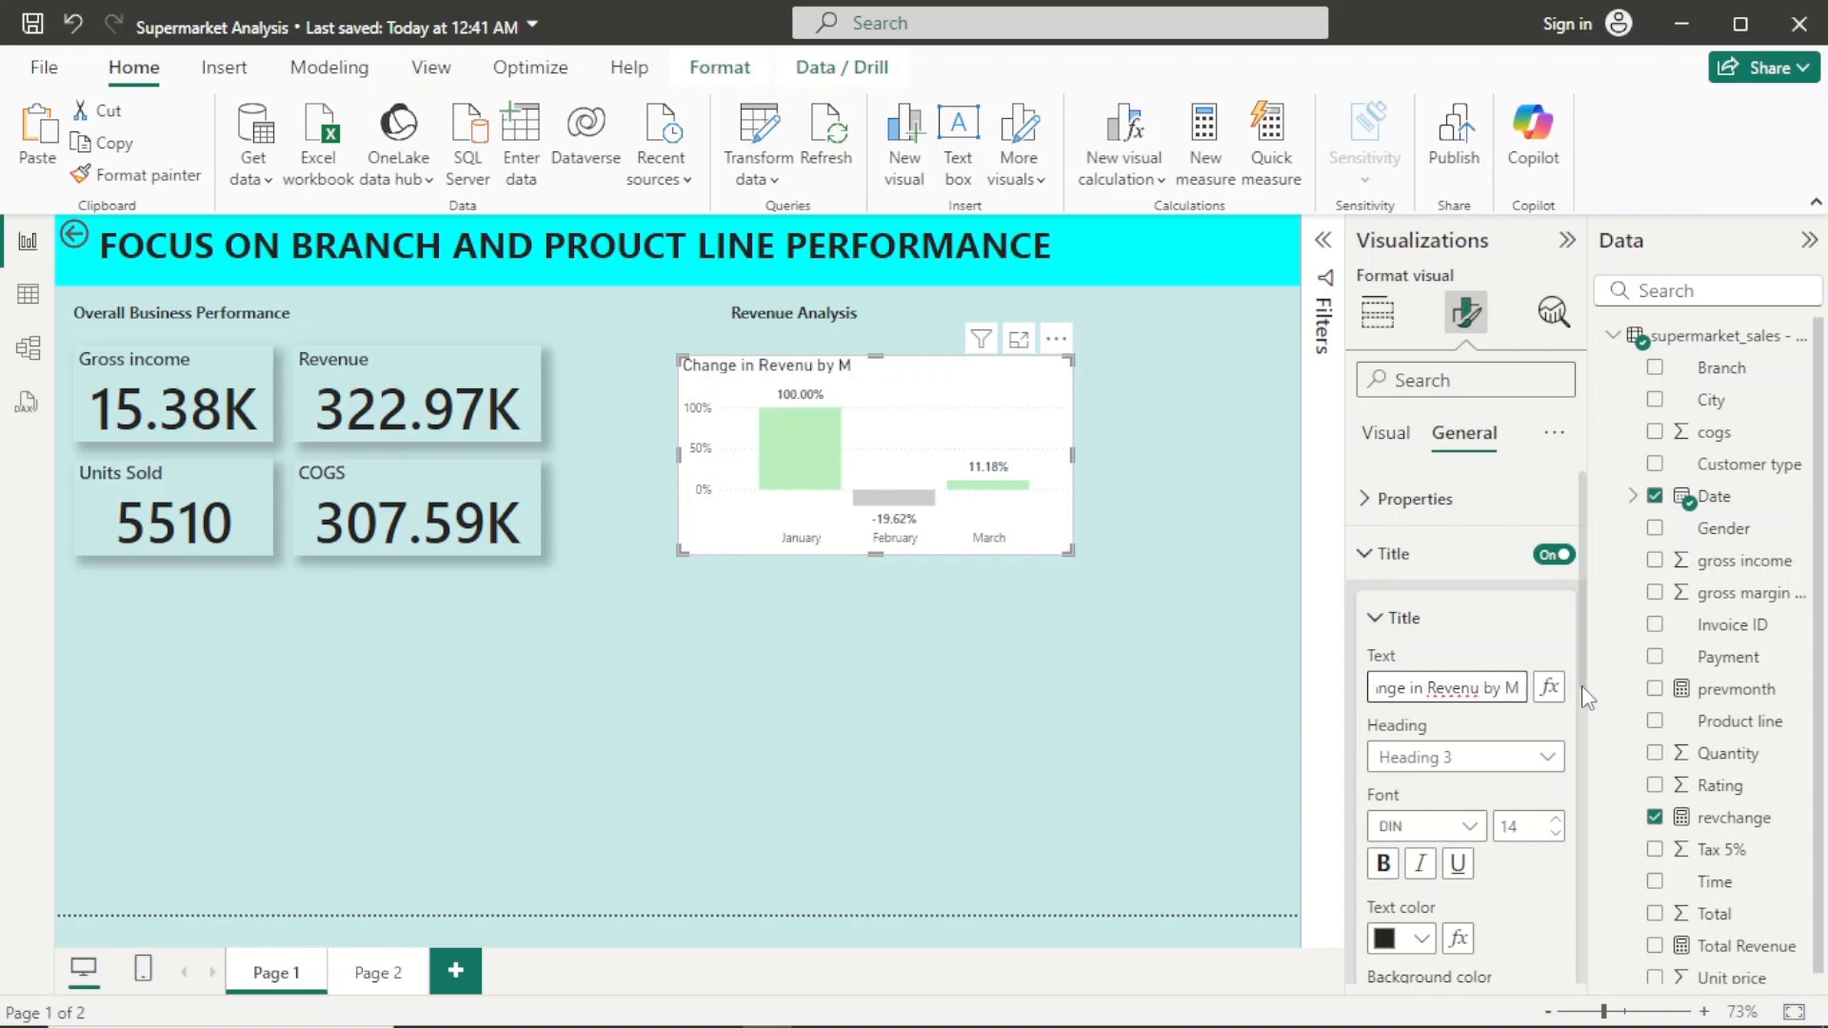
{"action": "type", "text": "onth"}
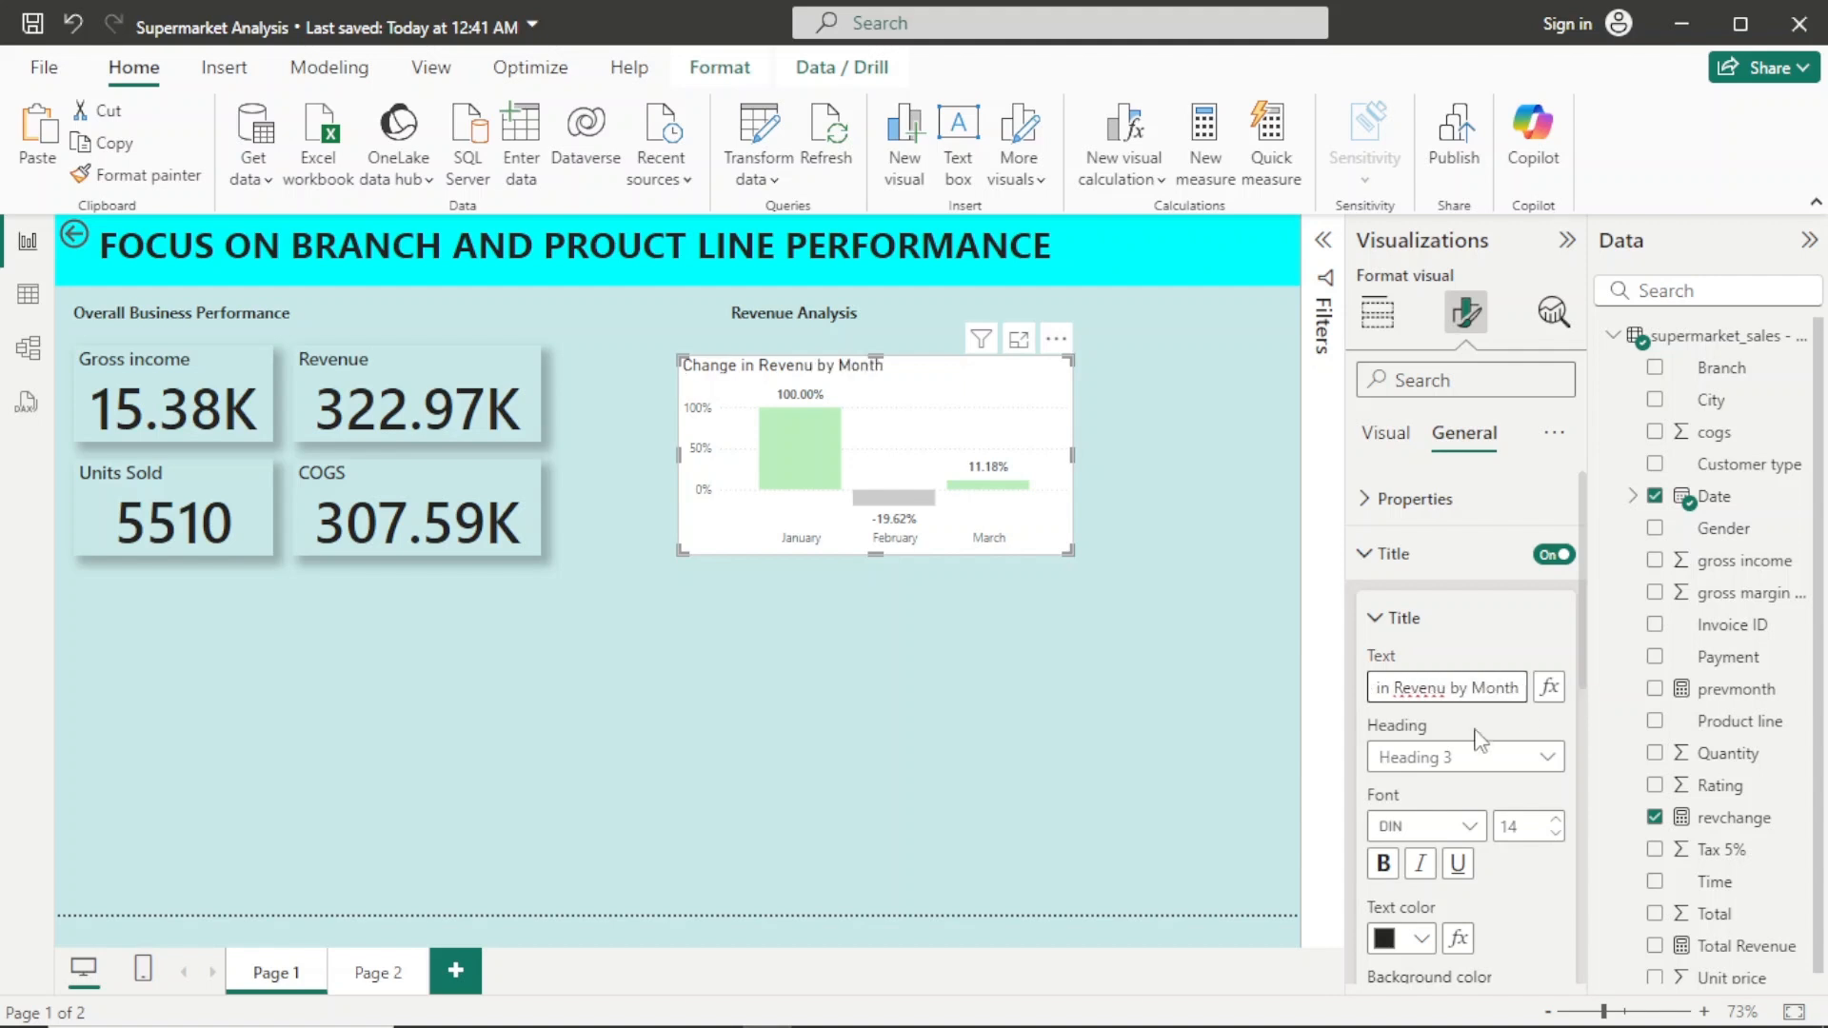
{"action": "left_click", "coordinate": [1446, 687]}
{"action": "type", "text": "e"}
{"action": "left_click", "coordinate": [1149, 738]}
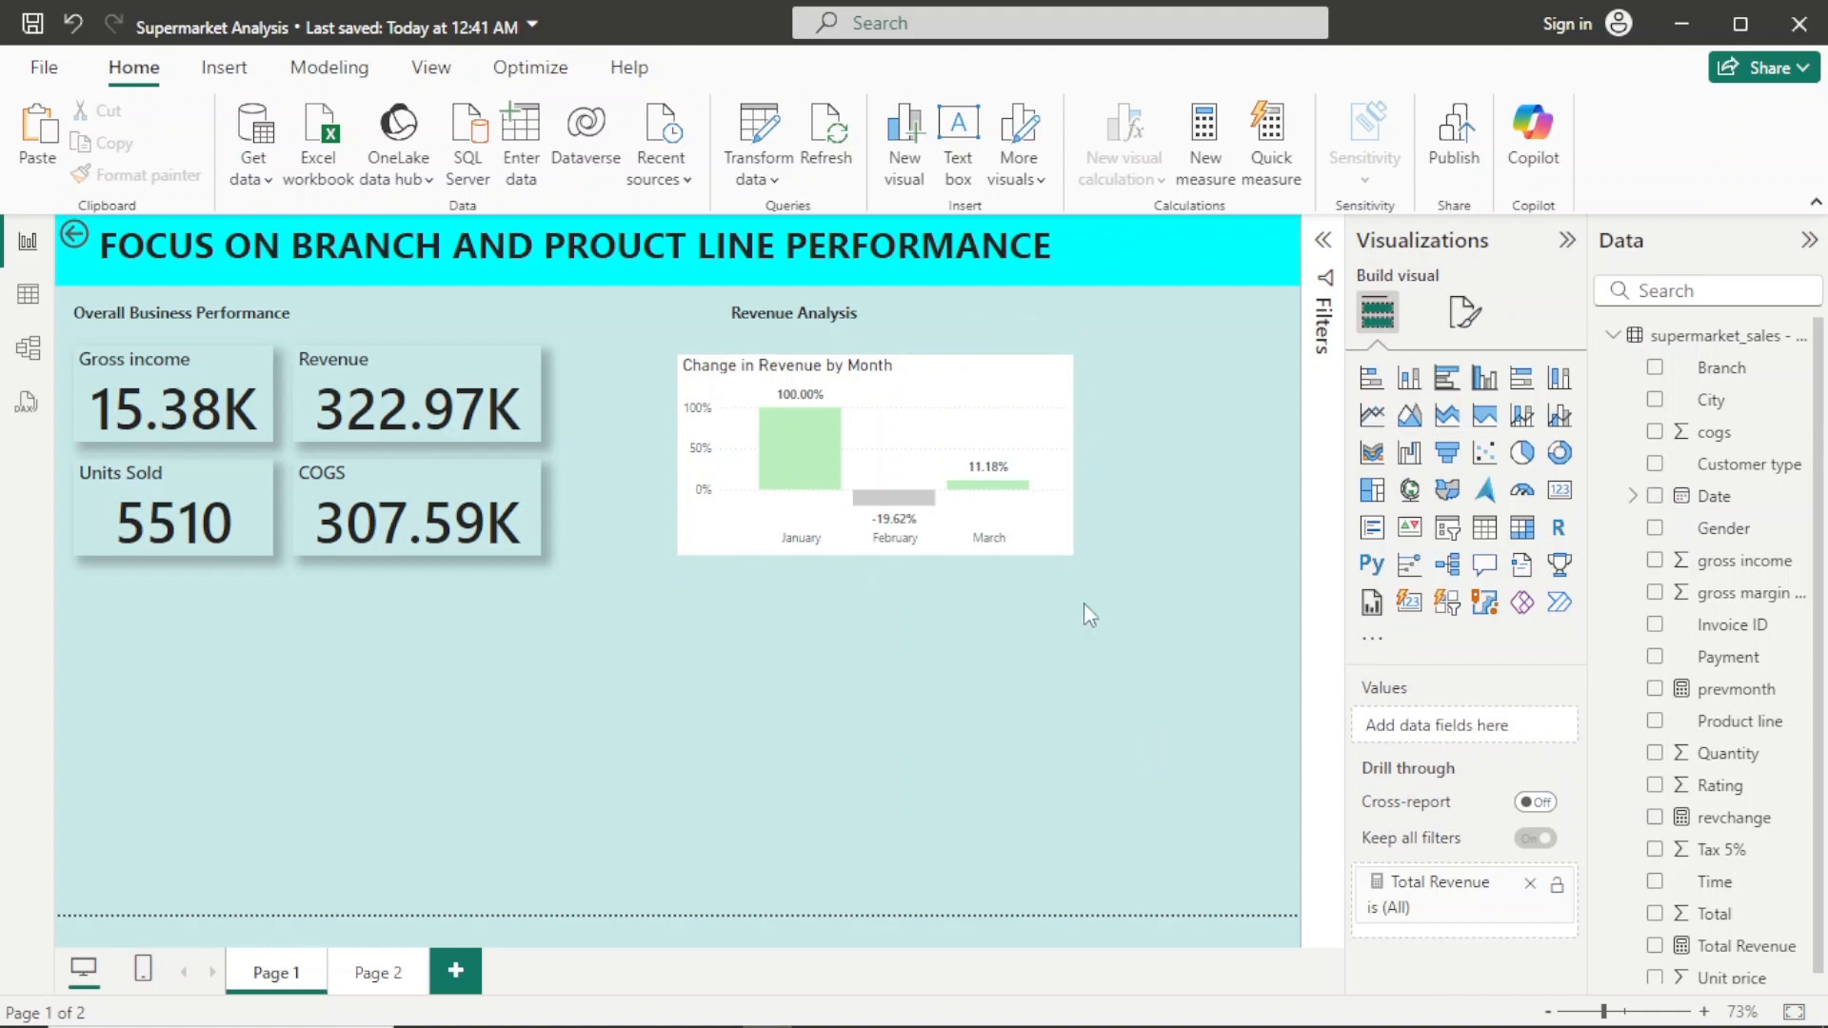
Step: Open the formatting options of the Change in Revenue by Month chart
{"action": "left_click", "coordinate": [1024, 406]}
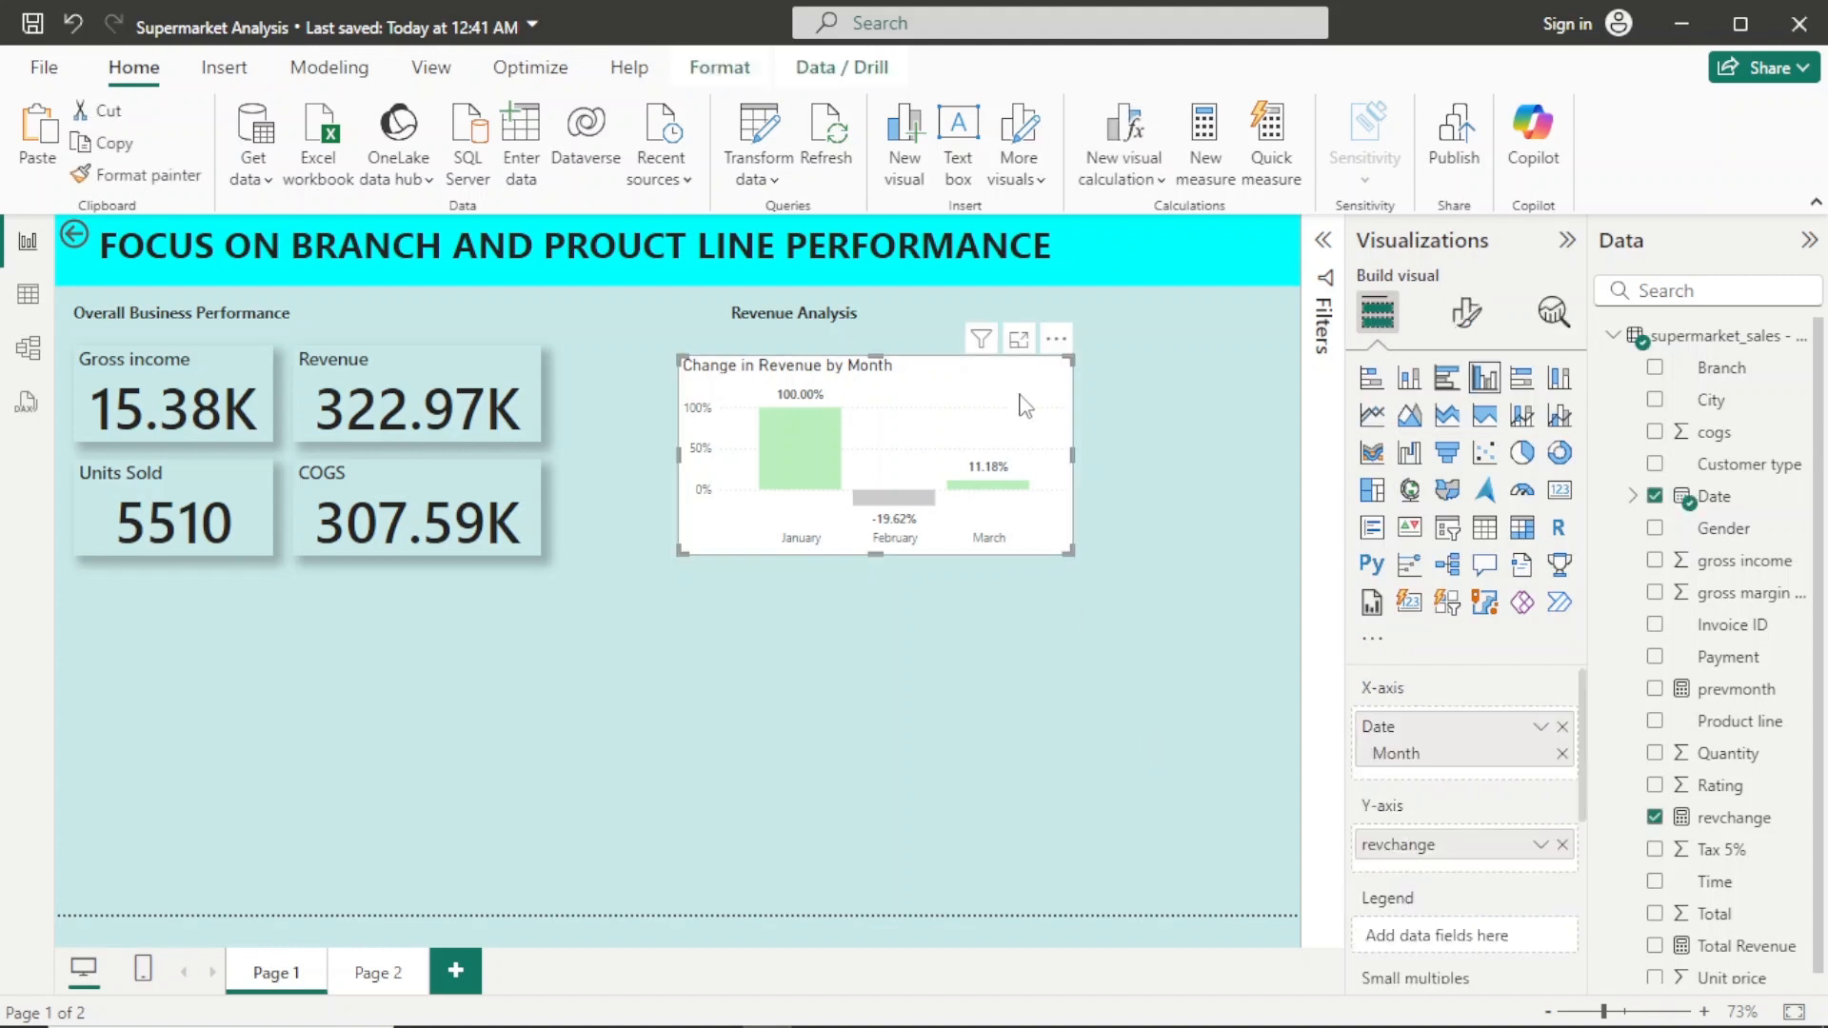
{"action": "left_click", "coordinate": [1463, 319]}
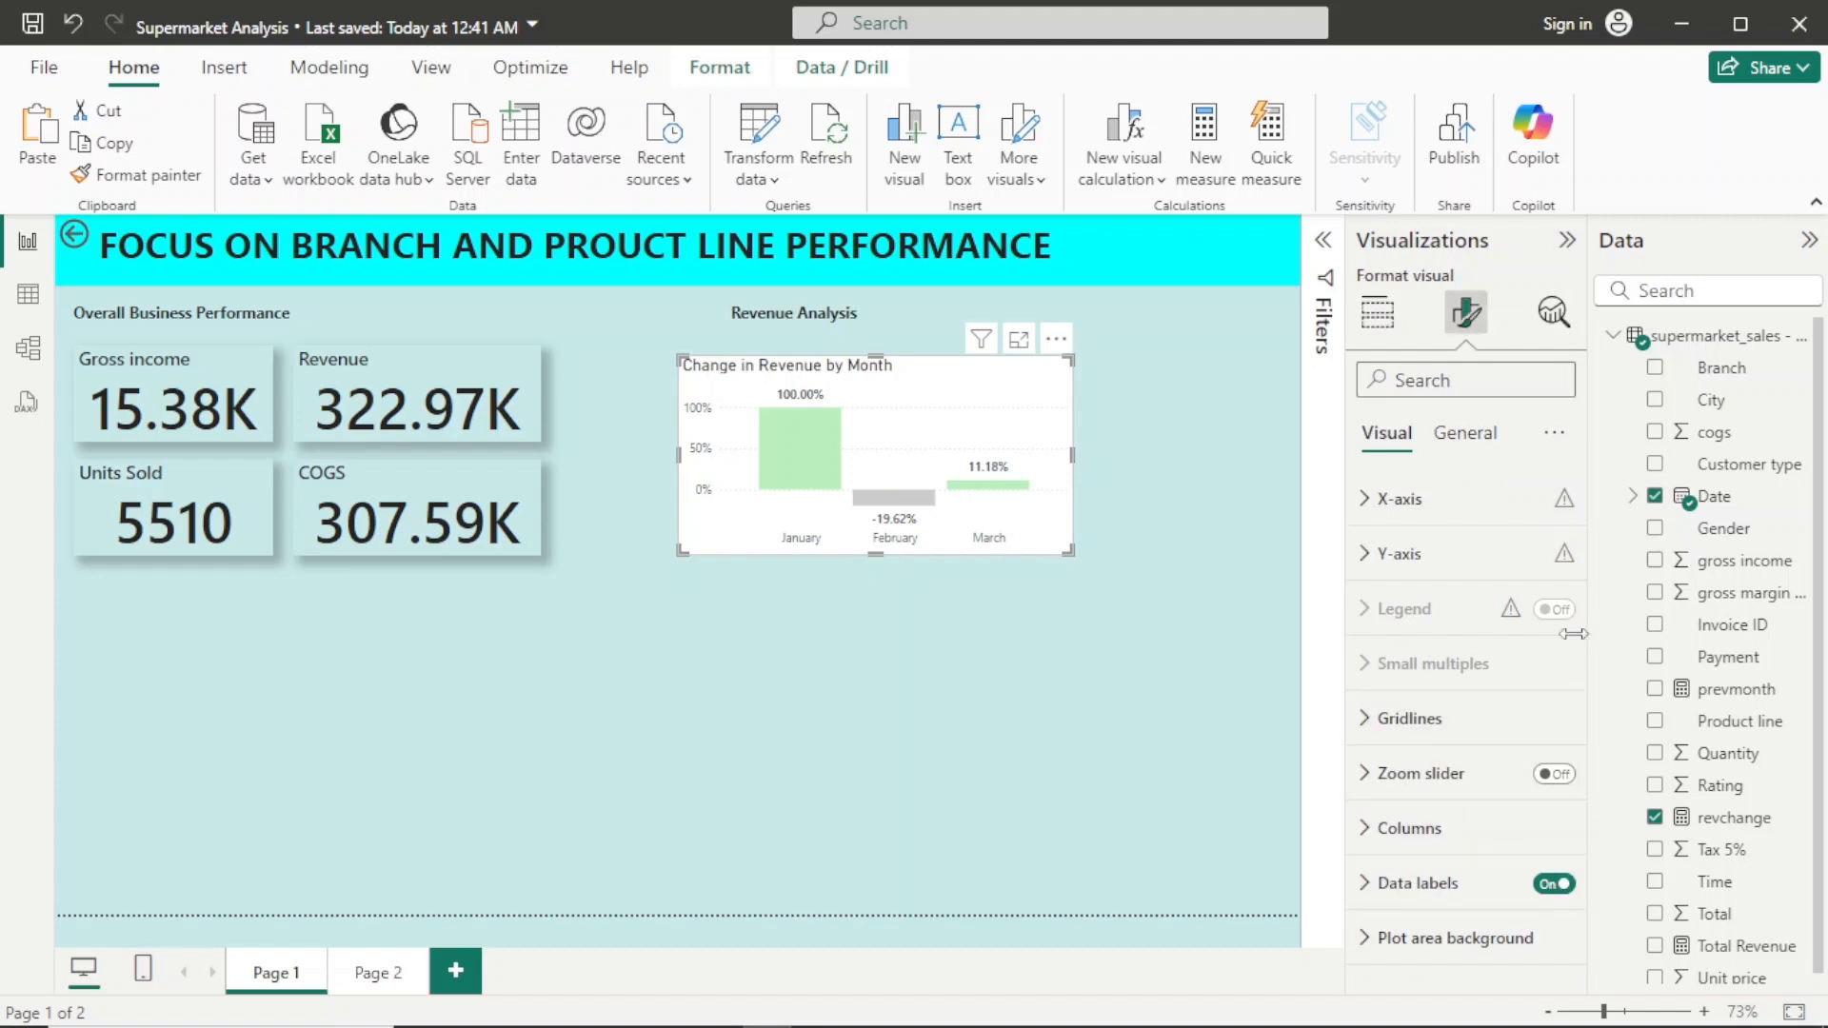
Step: Make the background of the Change in Revenue by Month chart mostly transparent
{"action": "left_click", "coordinate": [1454, 436]}
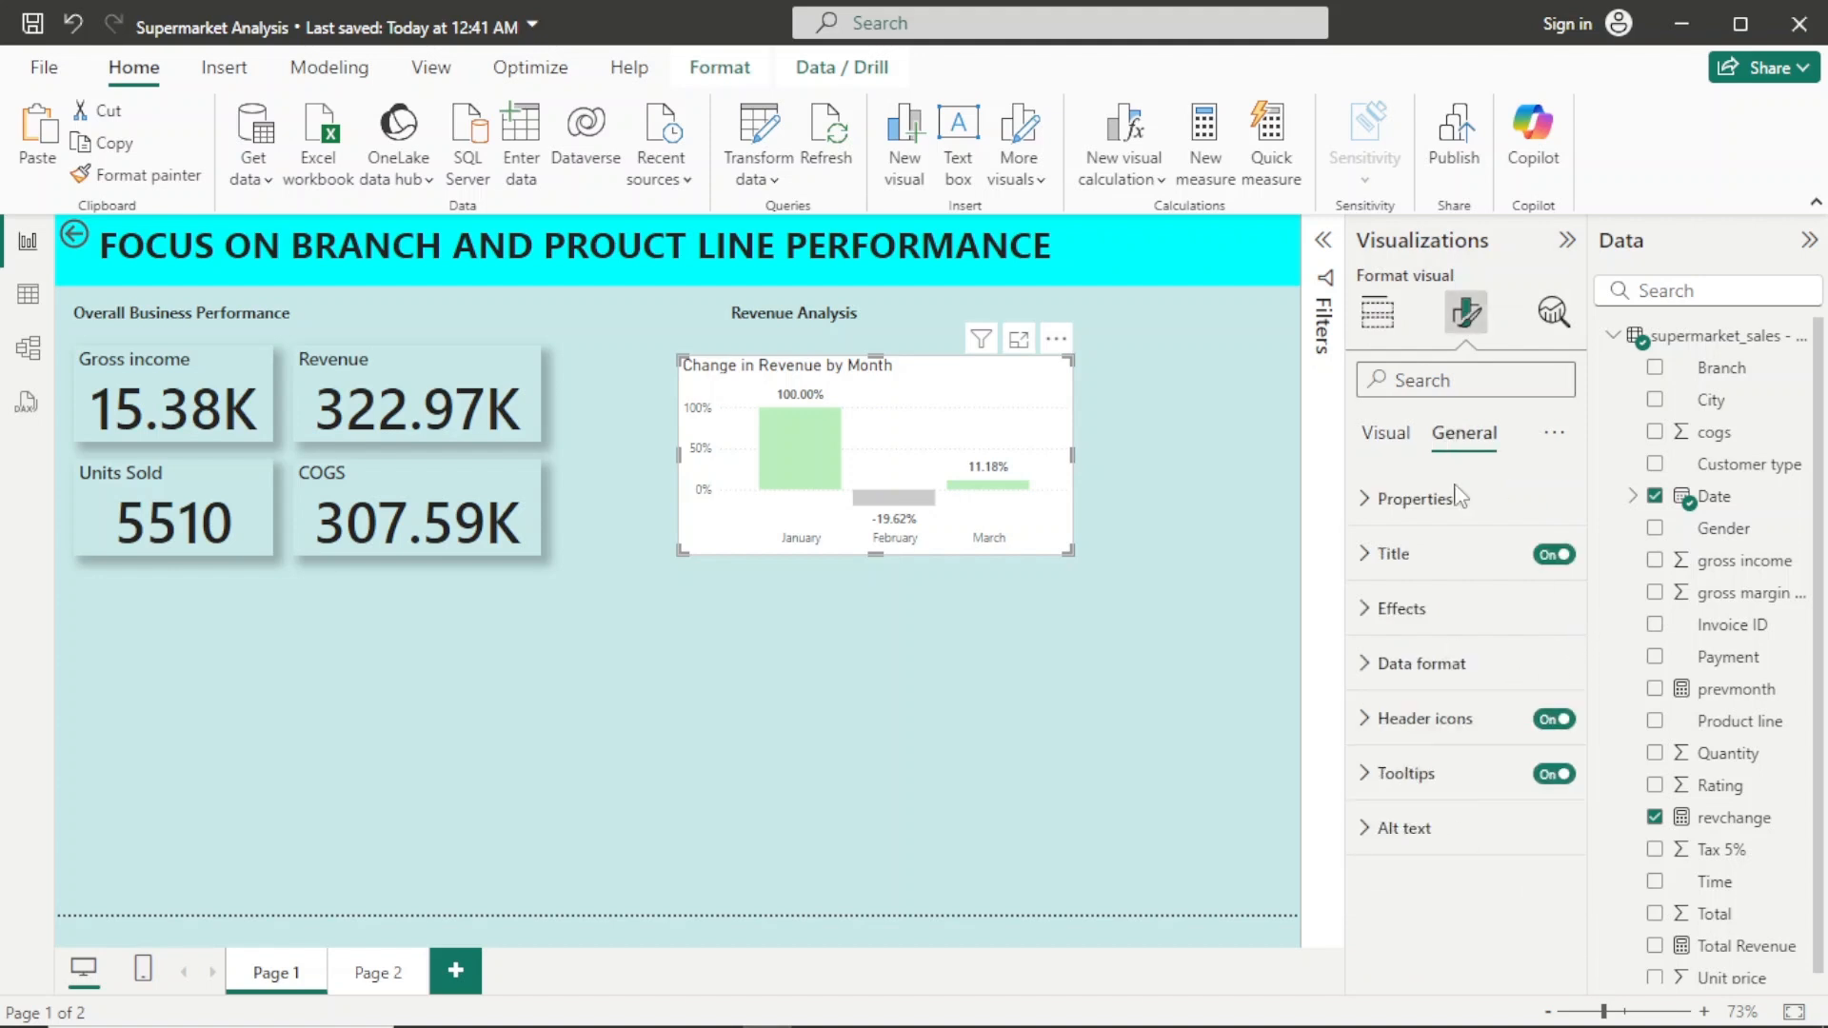
{"action": "left_click", "coordinate": [1478, 607]}
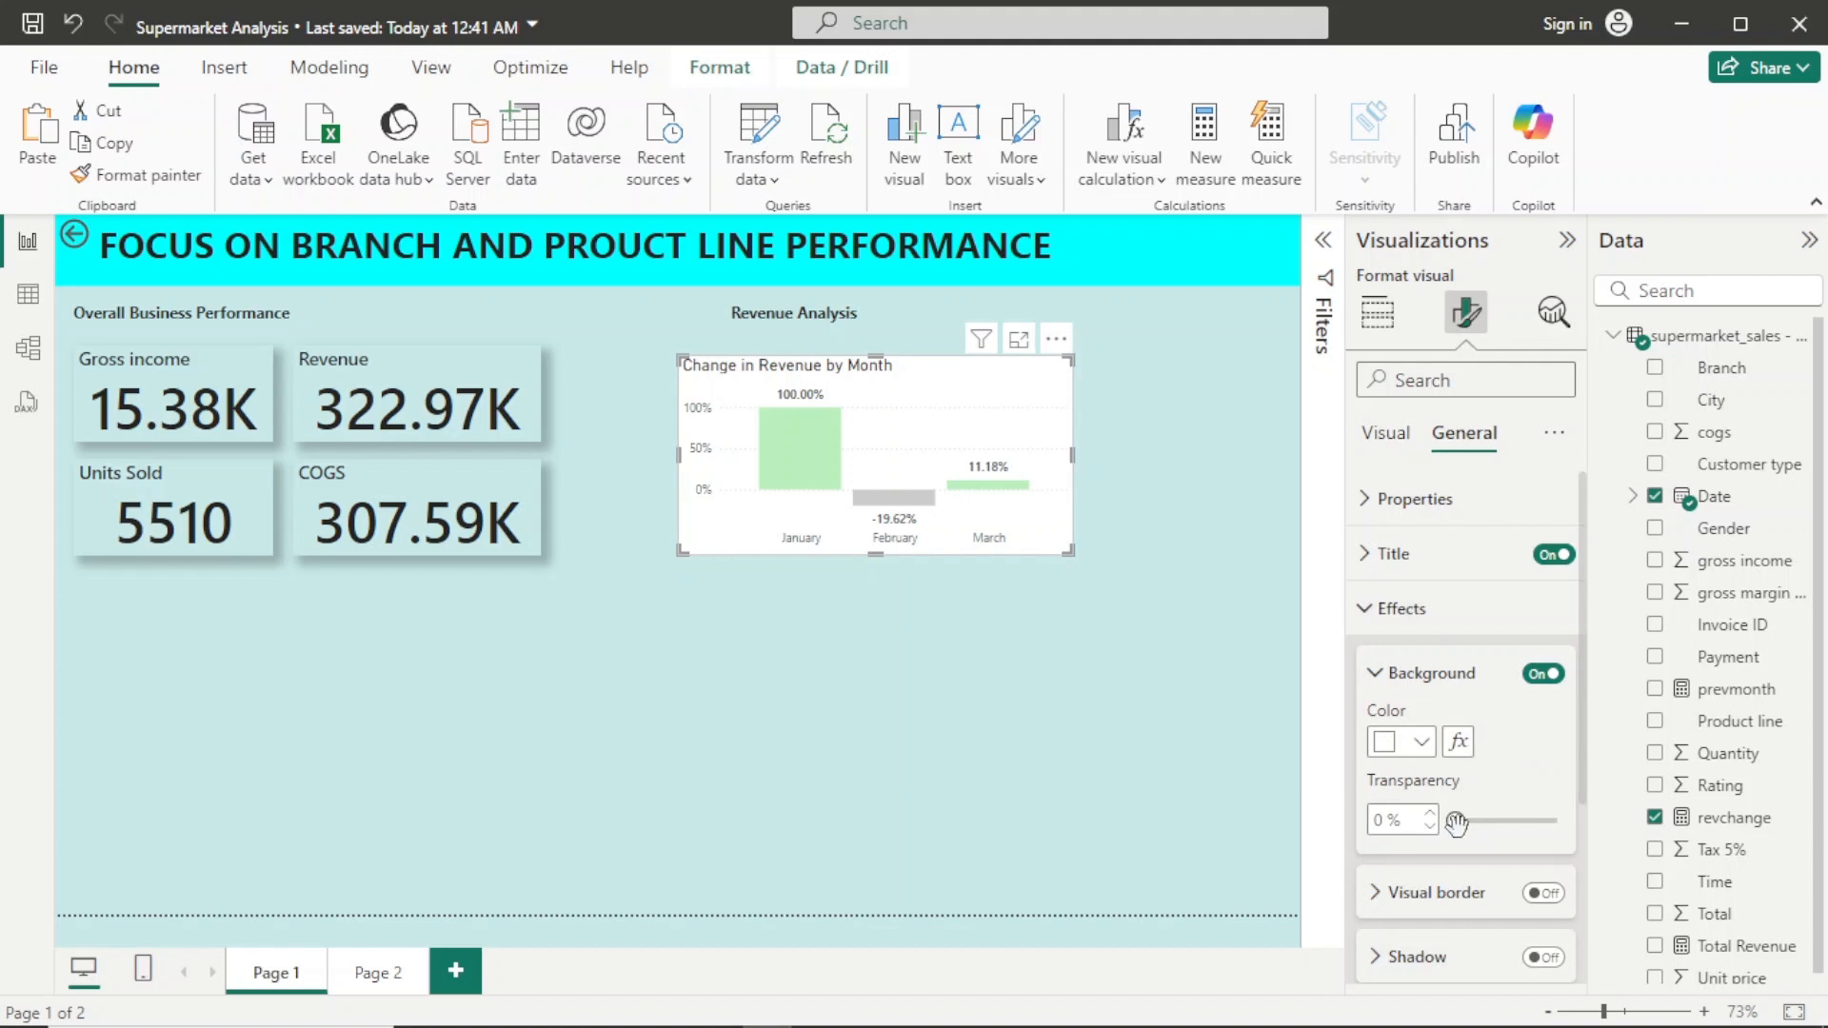
{"action": "left_click_drag", "start_coordinate": [1457, 820], "coordinate": [1559, 825]}
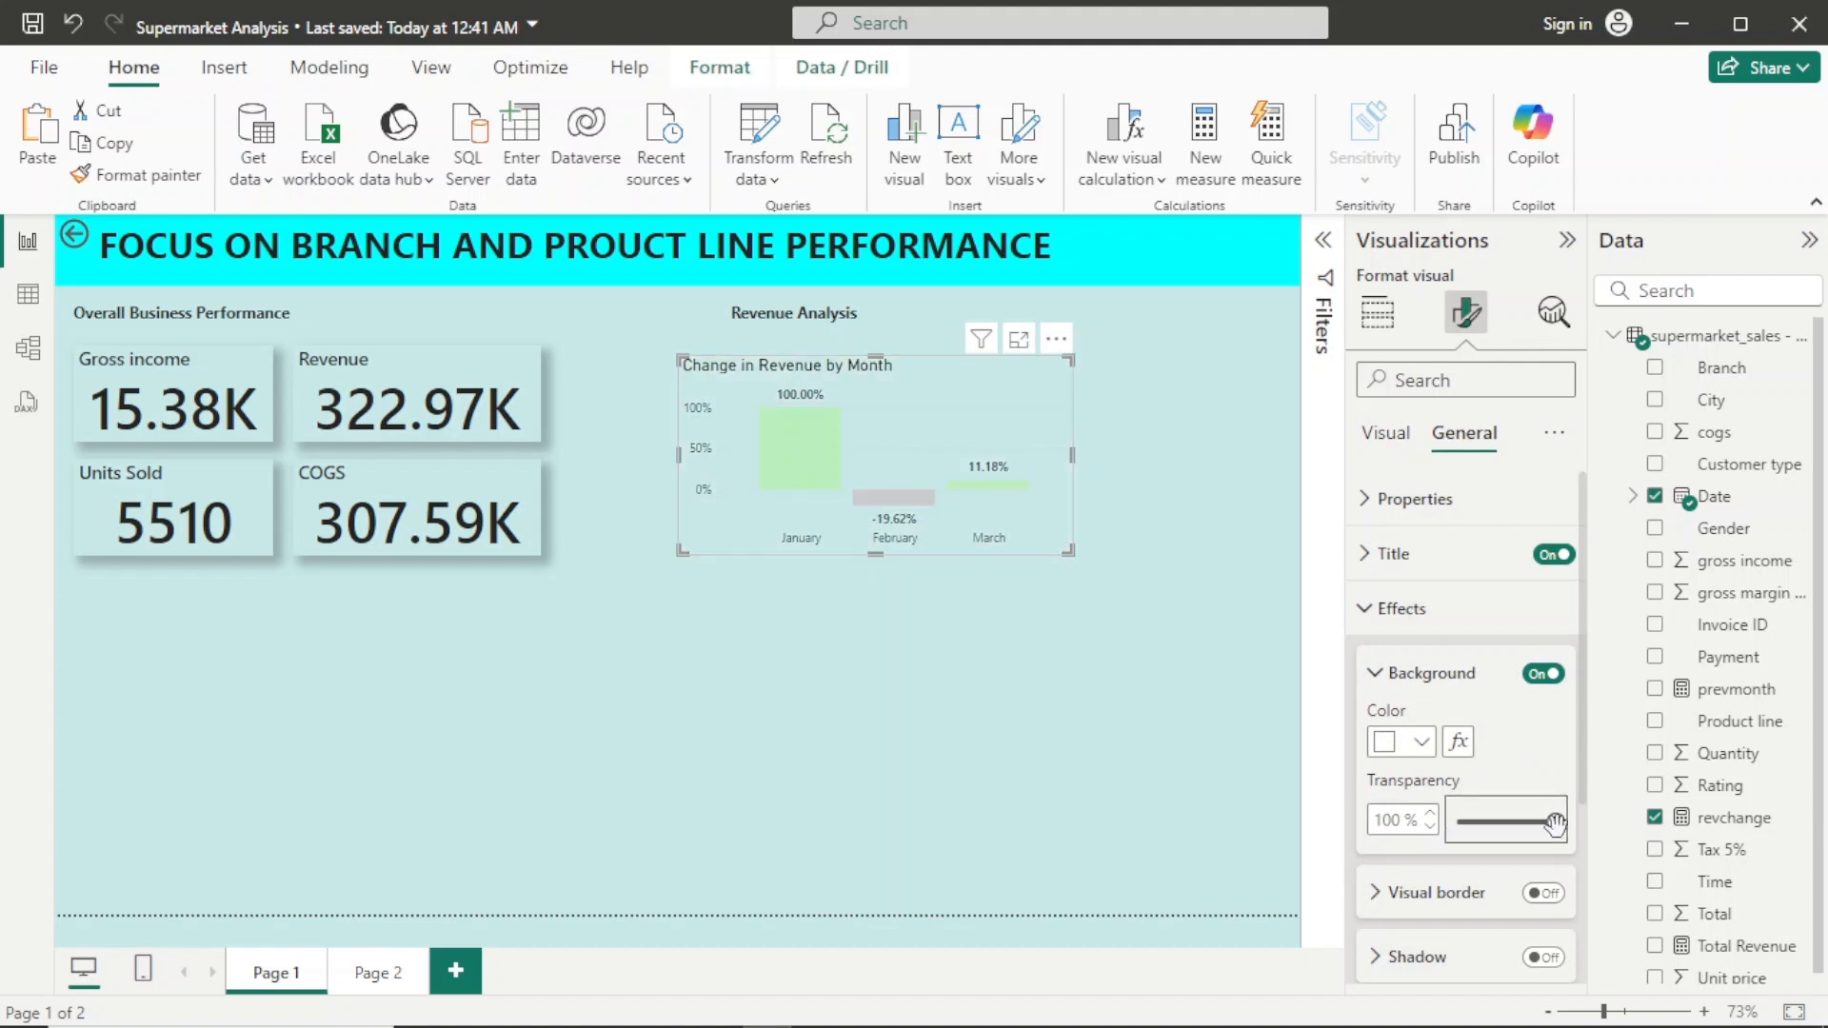
{"action": "left_click_drag", "start_coordinate": [1559, 825], "coordinate": [1532, 825]}
{"action": "left_click", "coordinate": [1041, 768]}
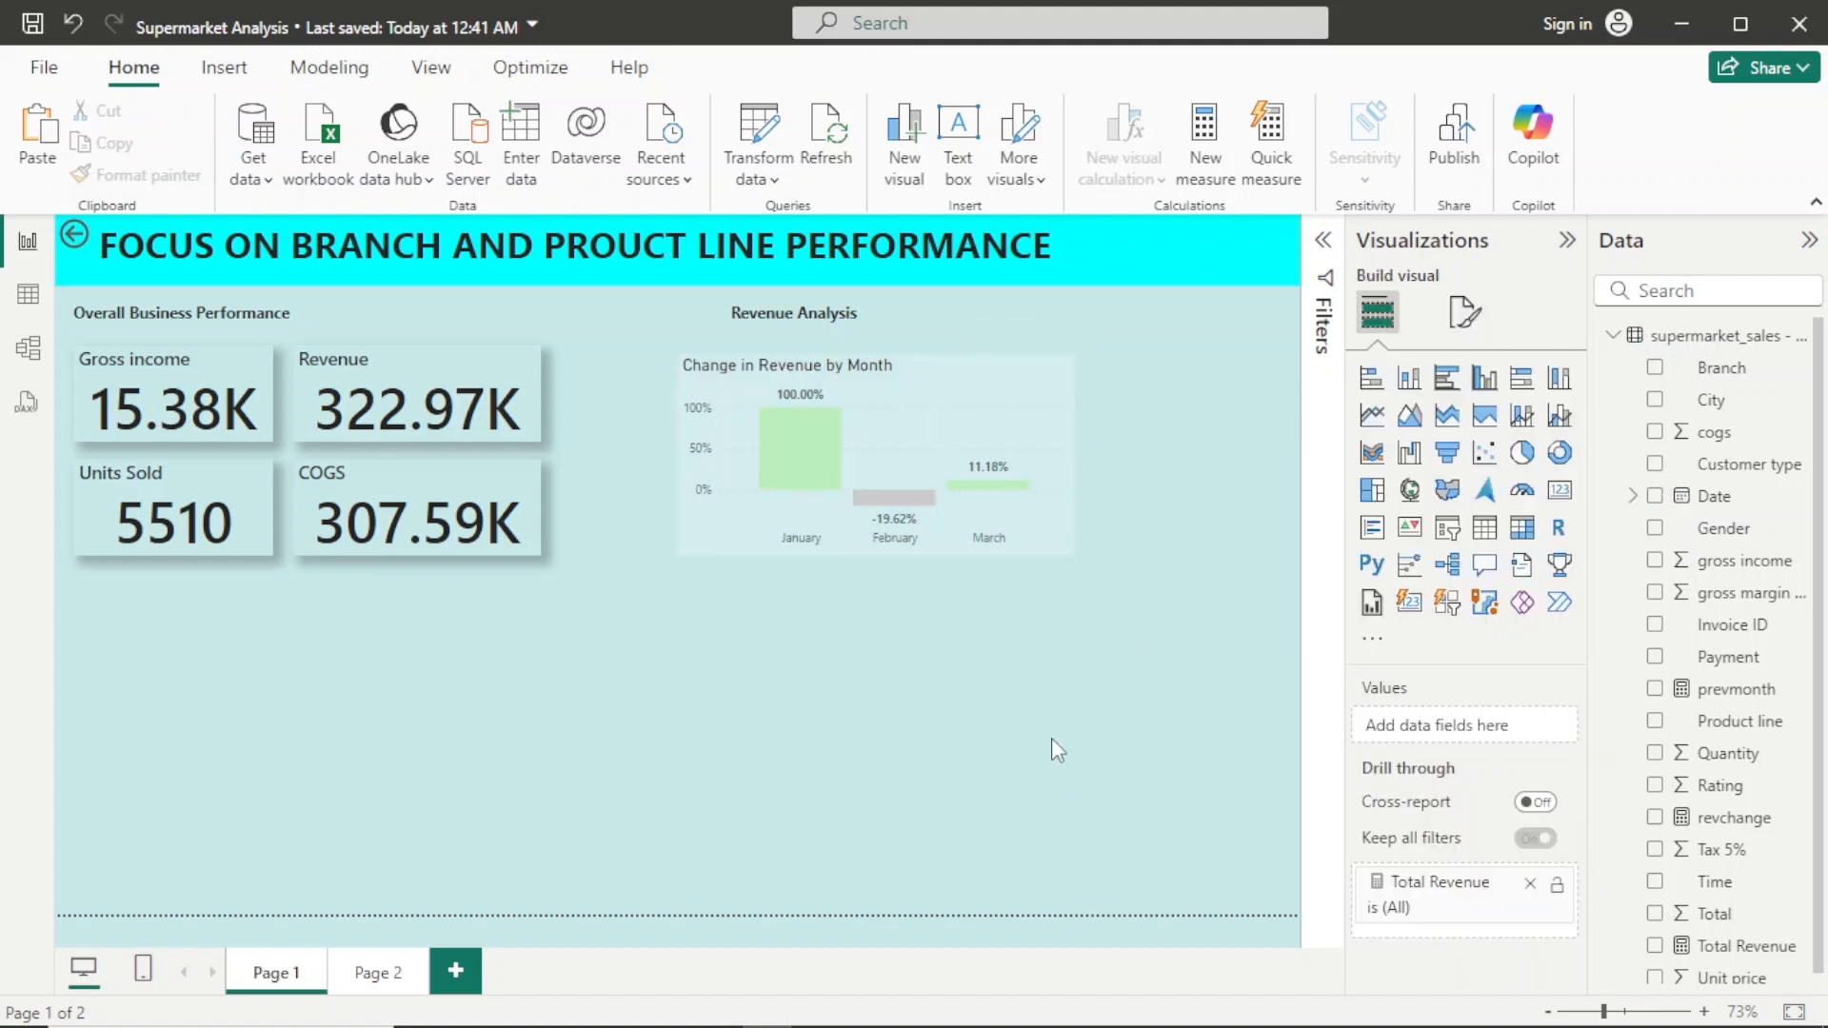
Step: Lighten the report page by raising the wallpaper transparency to somewhat above 42%
{"action": "left_click", "coordinate": [1472, 321]}
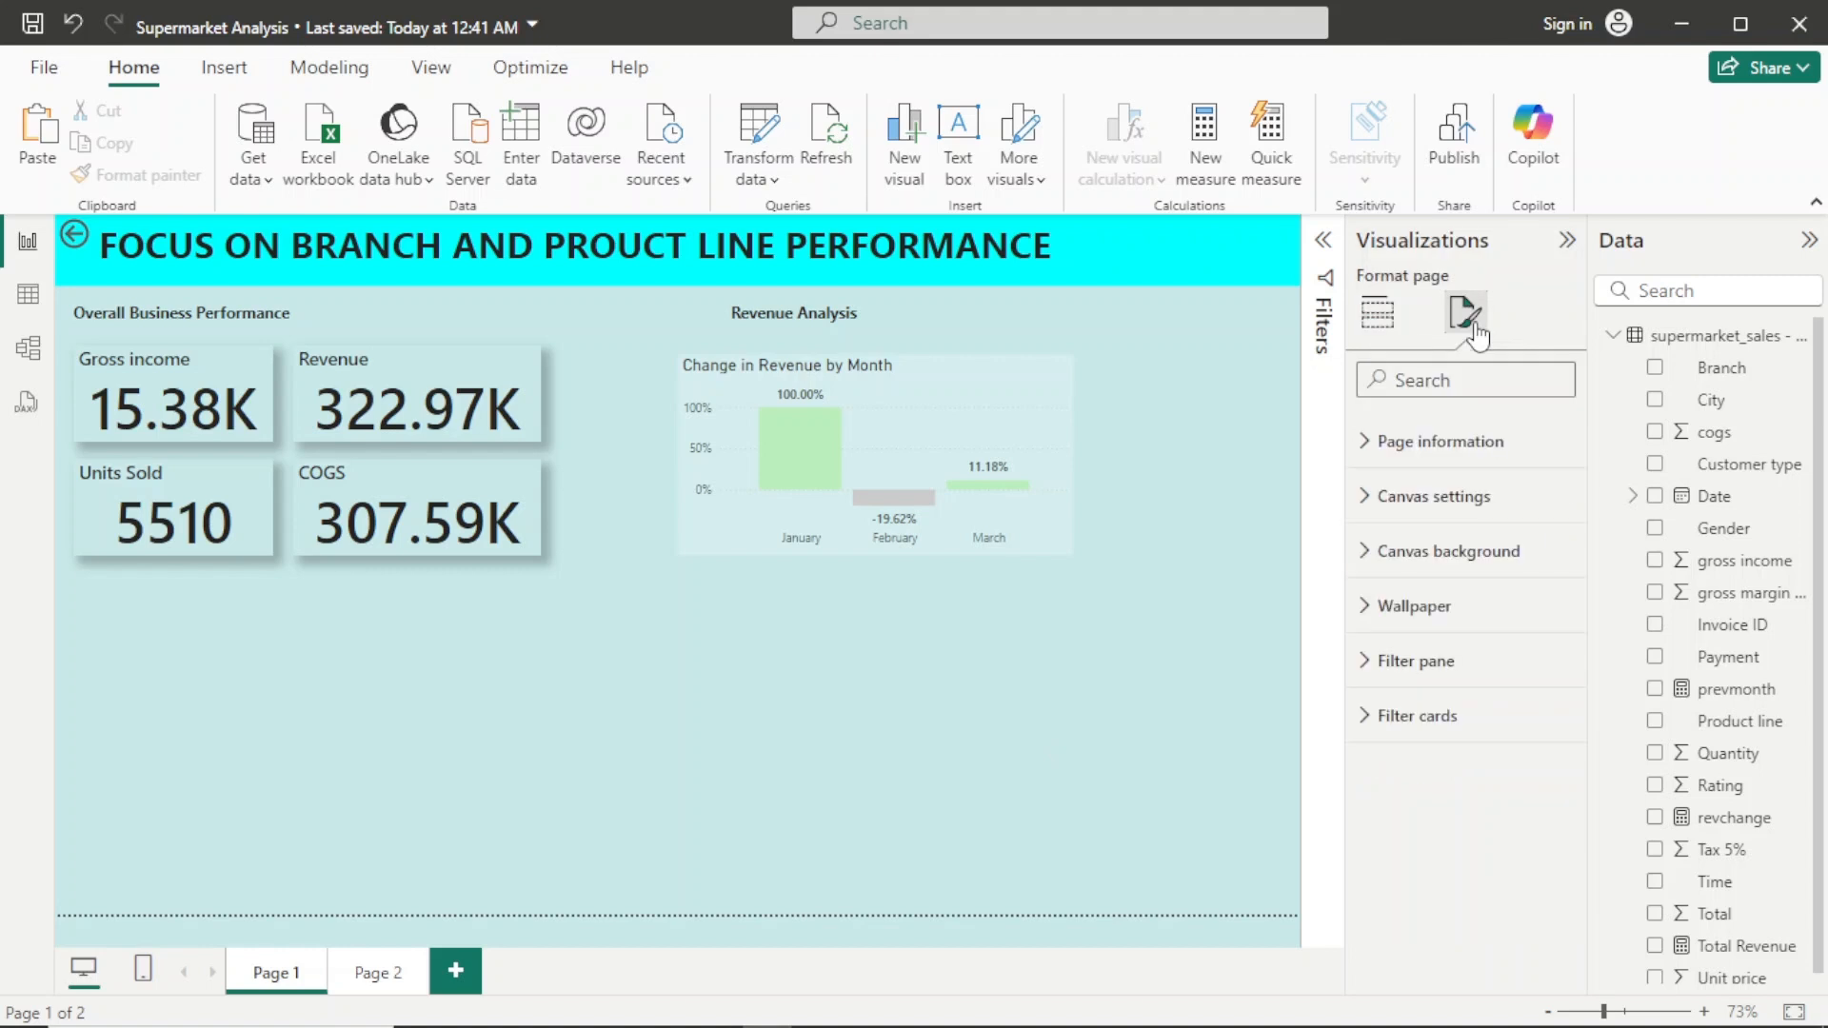
{"action": "left_click", "coordinate": [1461, 610]}
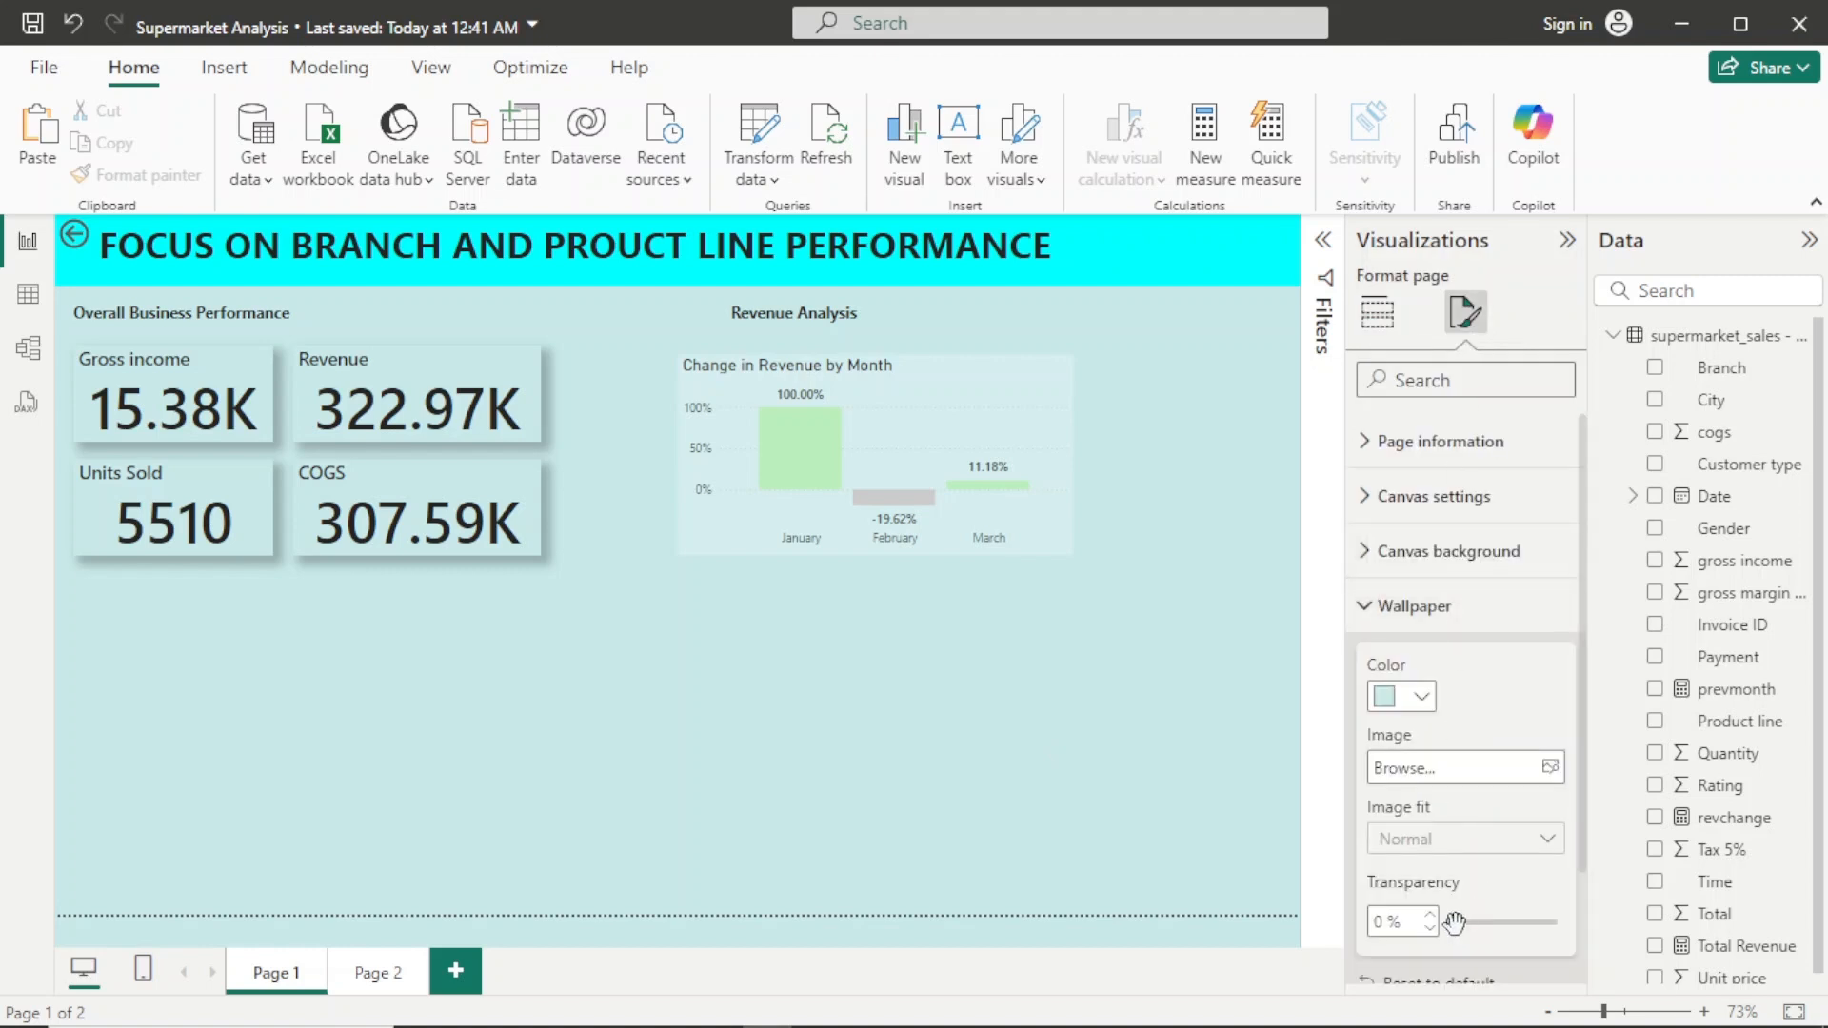
{"action": "left_click_drag", "start_coordinate": [1456, 924], "coordinate": [1499, 926]}
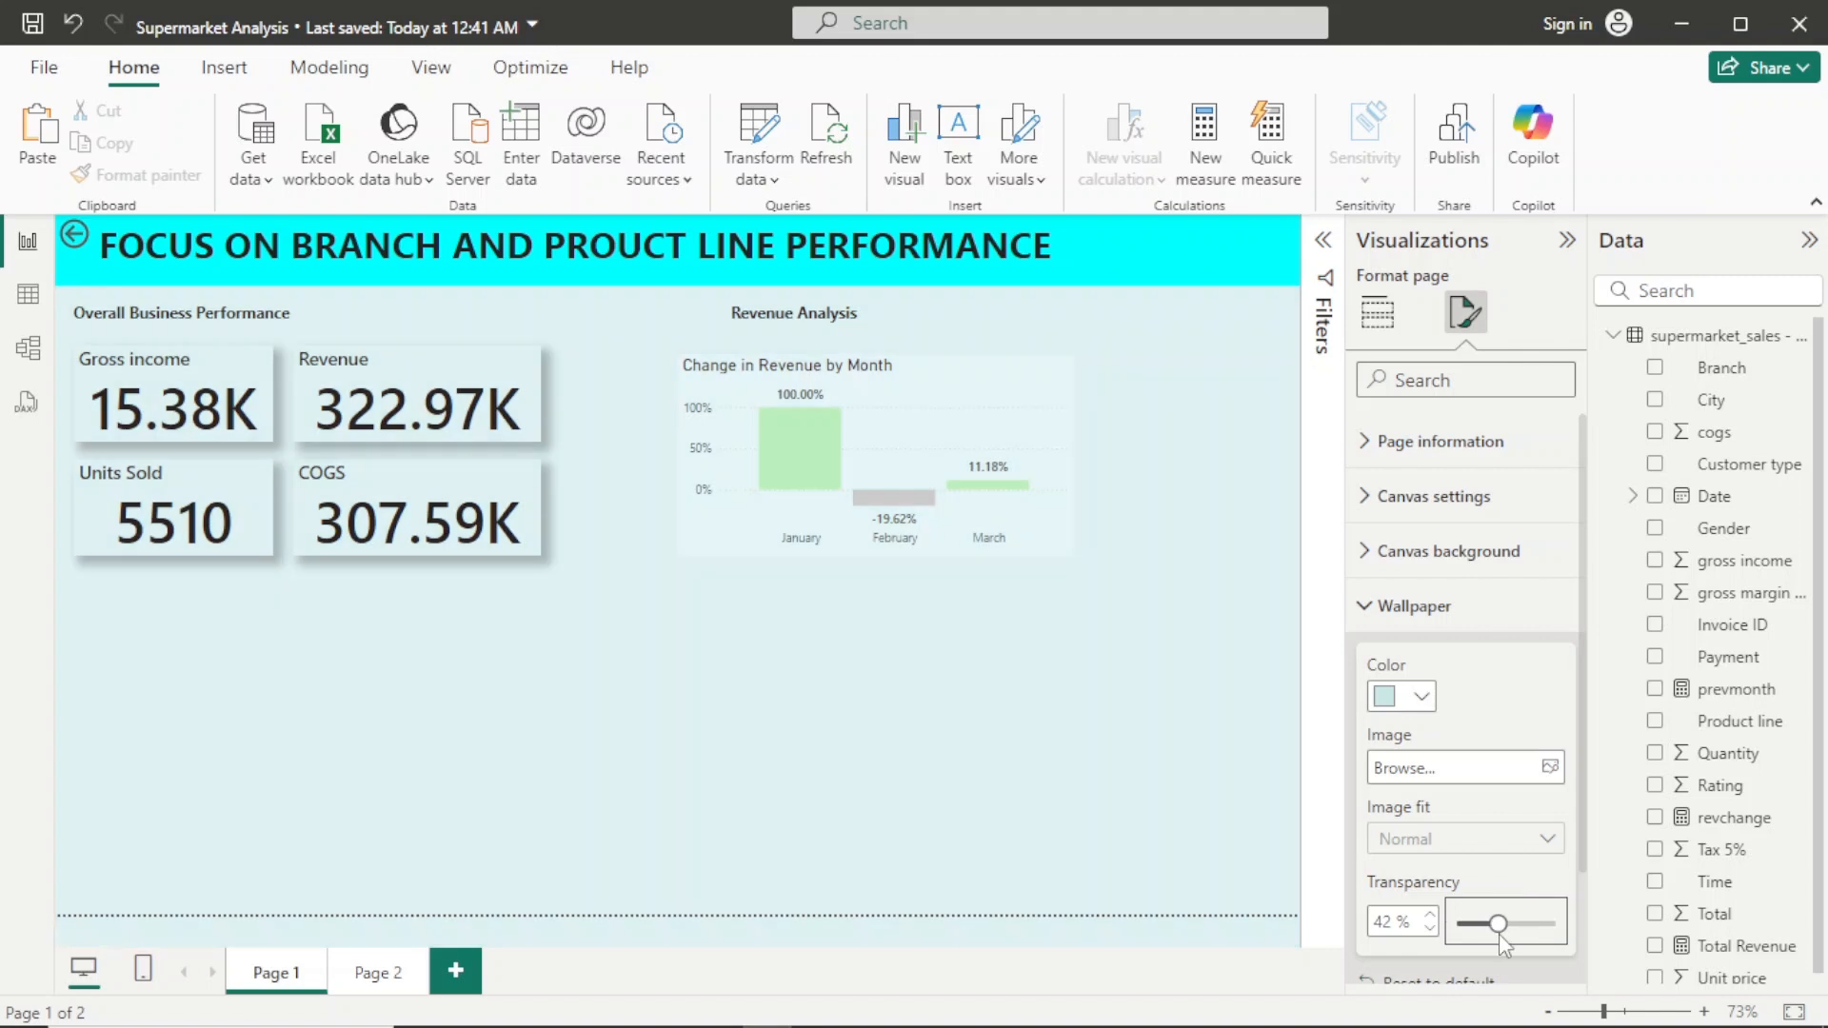
{"action": "left_click_drag", "start_coordinate": [1501, 938], "coordinate": [1514, 941]}
{"action": "left_click", "coordinate": [521, 641]}
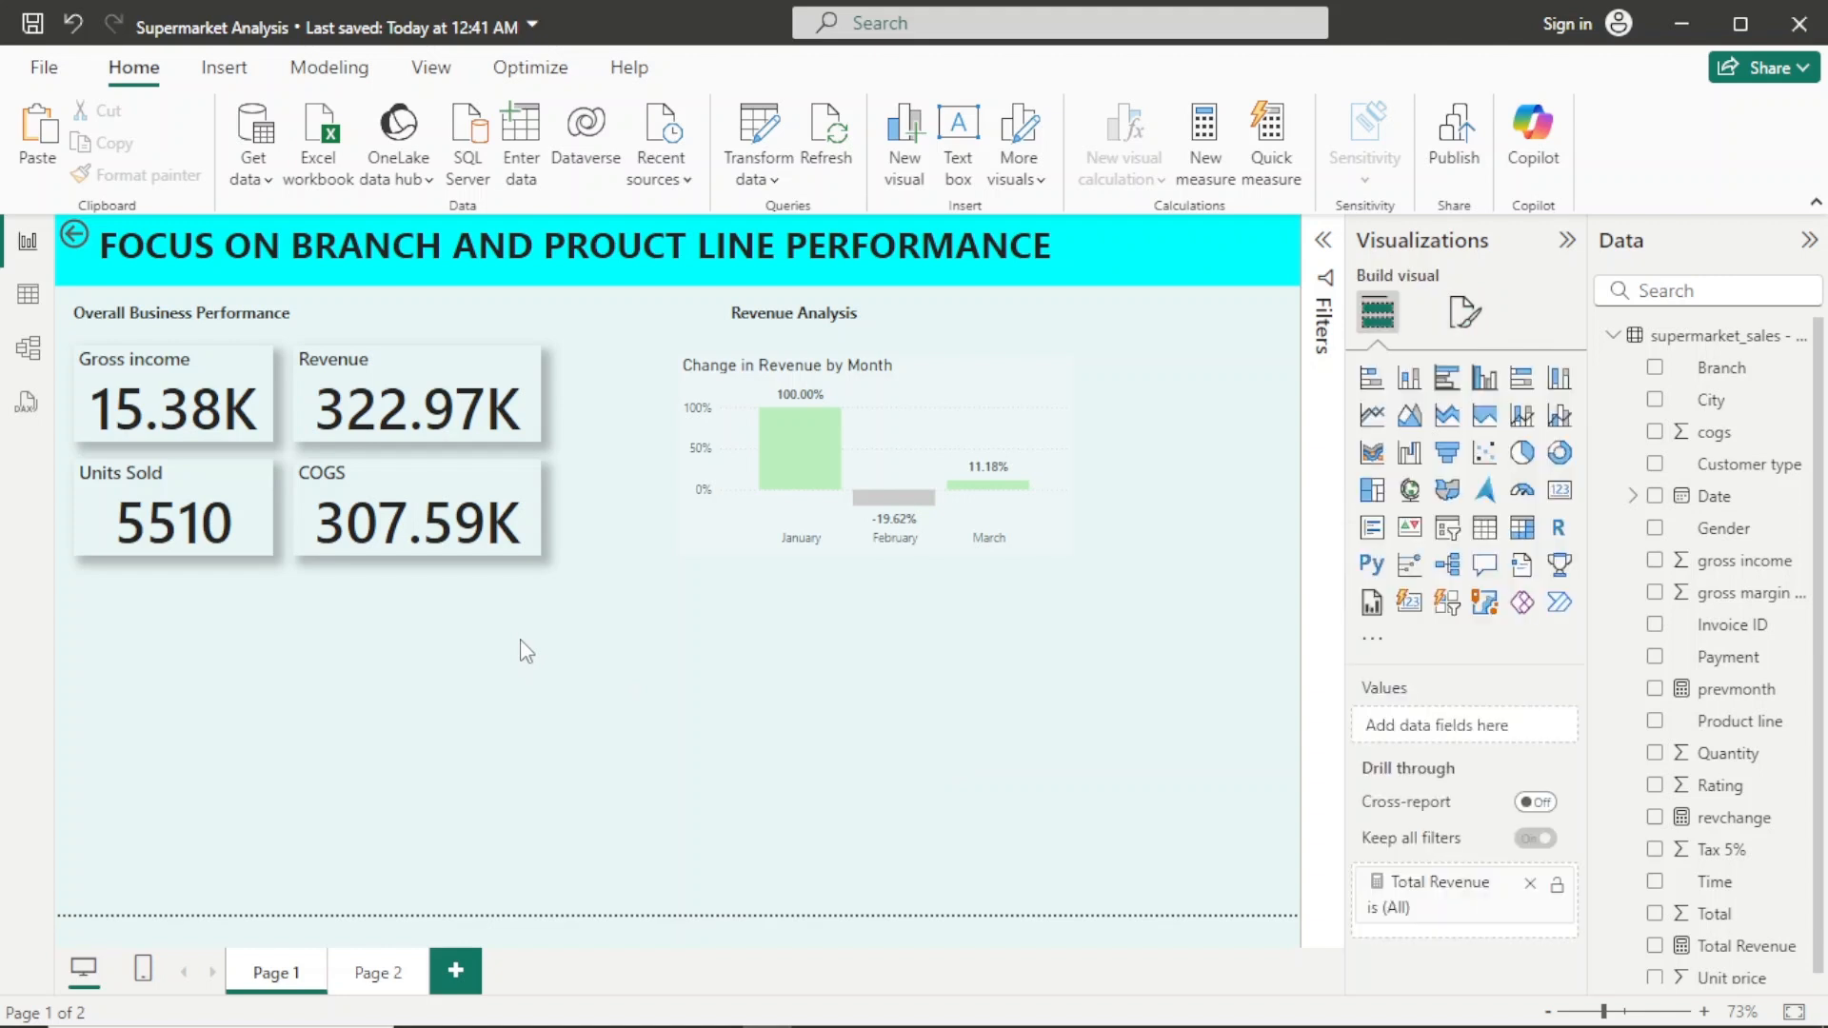
Step: Delete the back arrow button beside the report title
{"action": "left_click", "coordinate": [76, 246]}
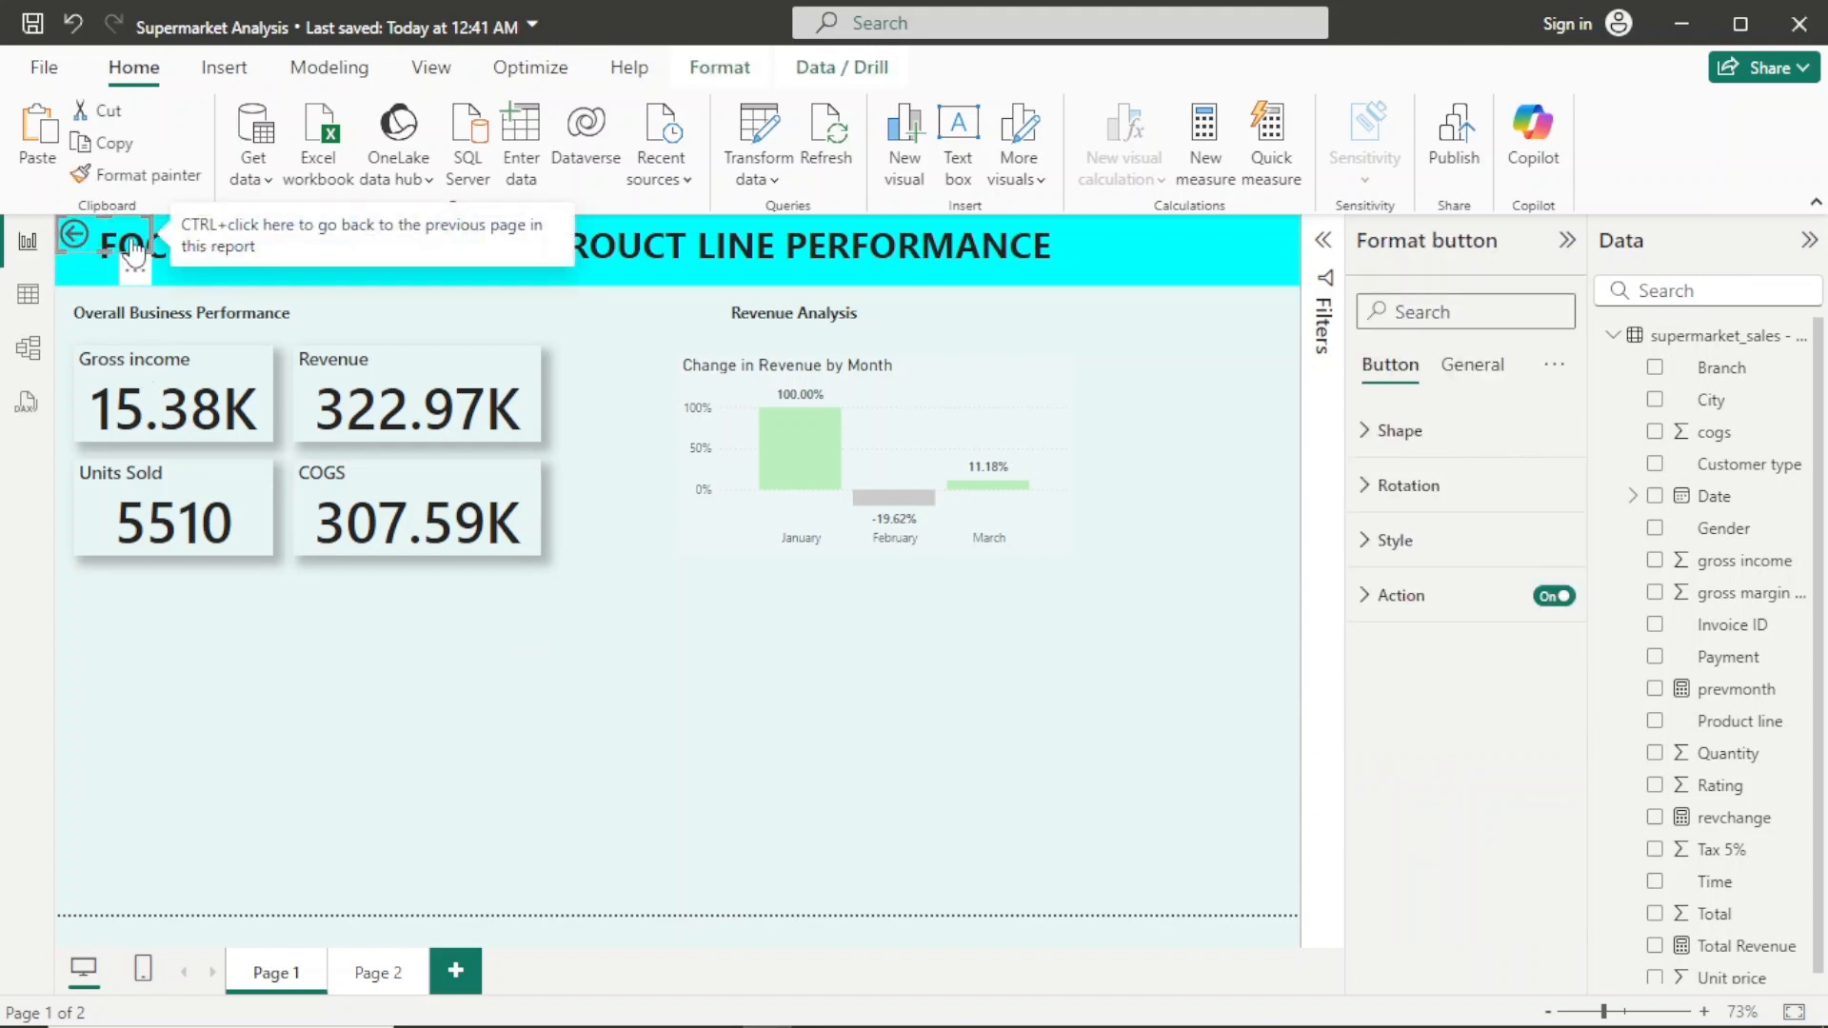
{"action": "key", "text": "Escape"}
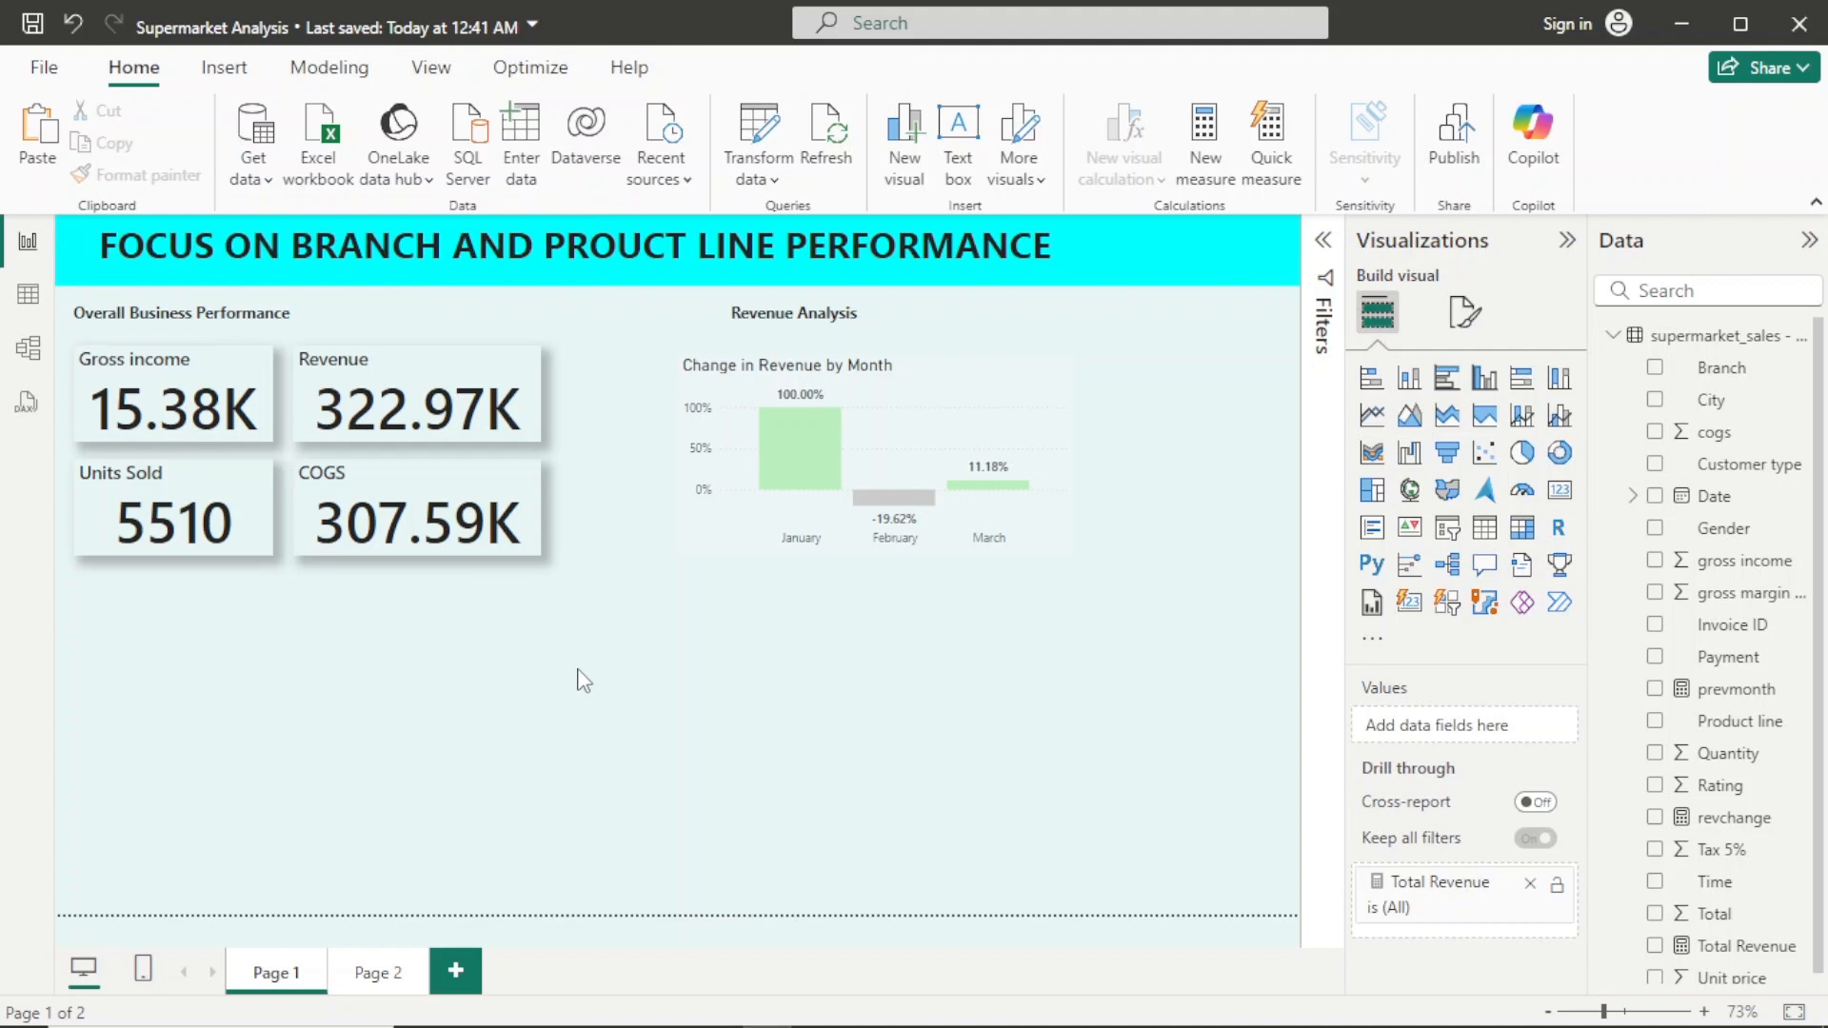
Step: Extend the Change in Revenue by Month chart's left edge toward the cards and pull its right edge inward
{"action": "left_click", "coordinate": [721, 553]}
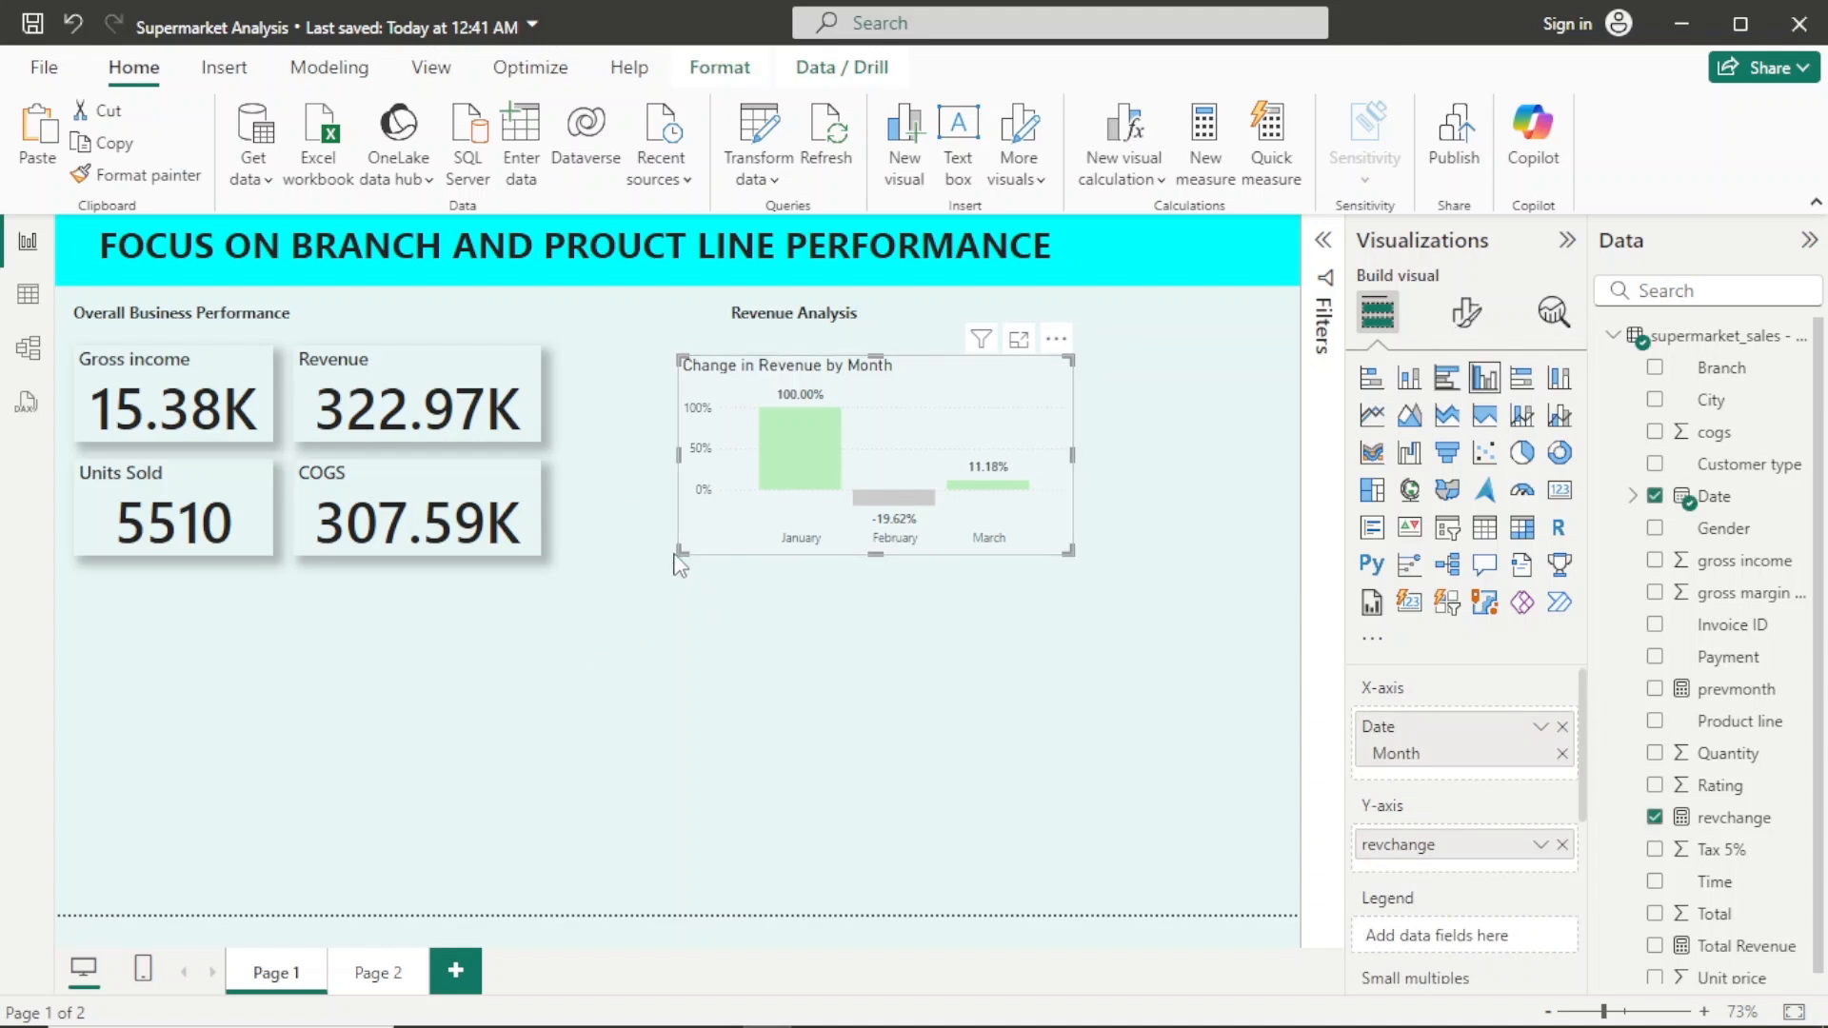
{"action": "left_click_drag", "start_coordinate": [682, 550], "coordinate": [634, 552]}
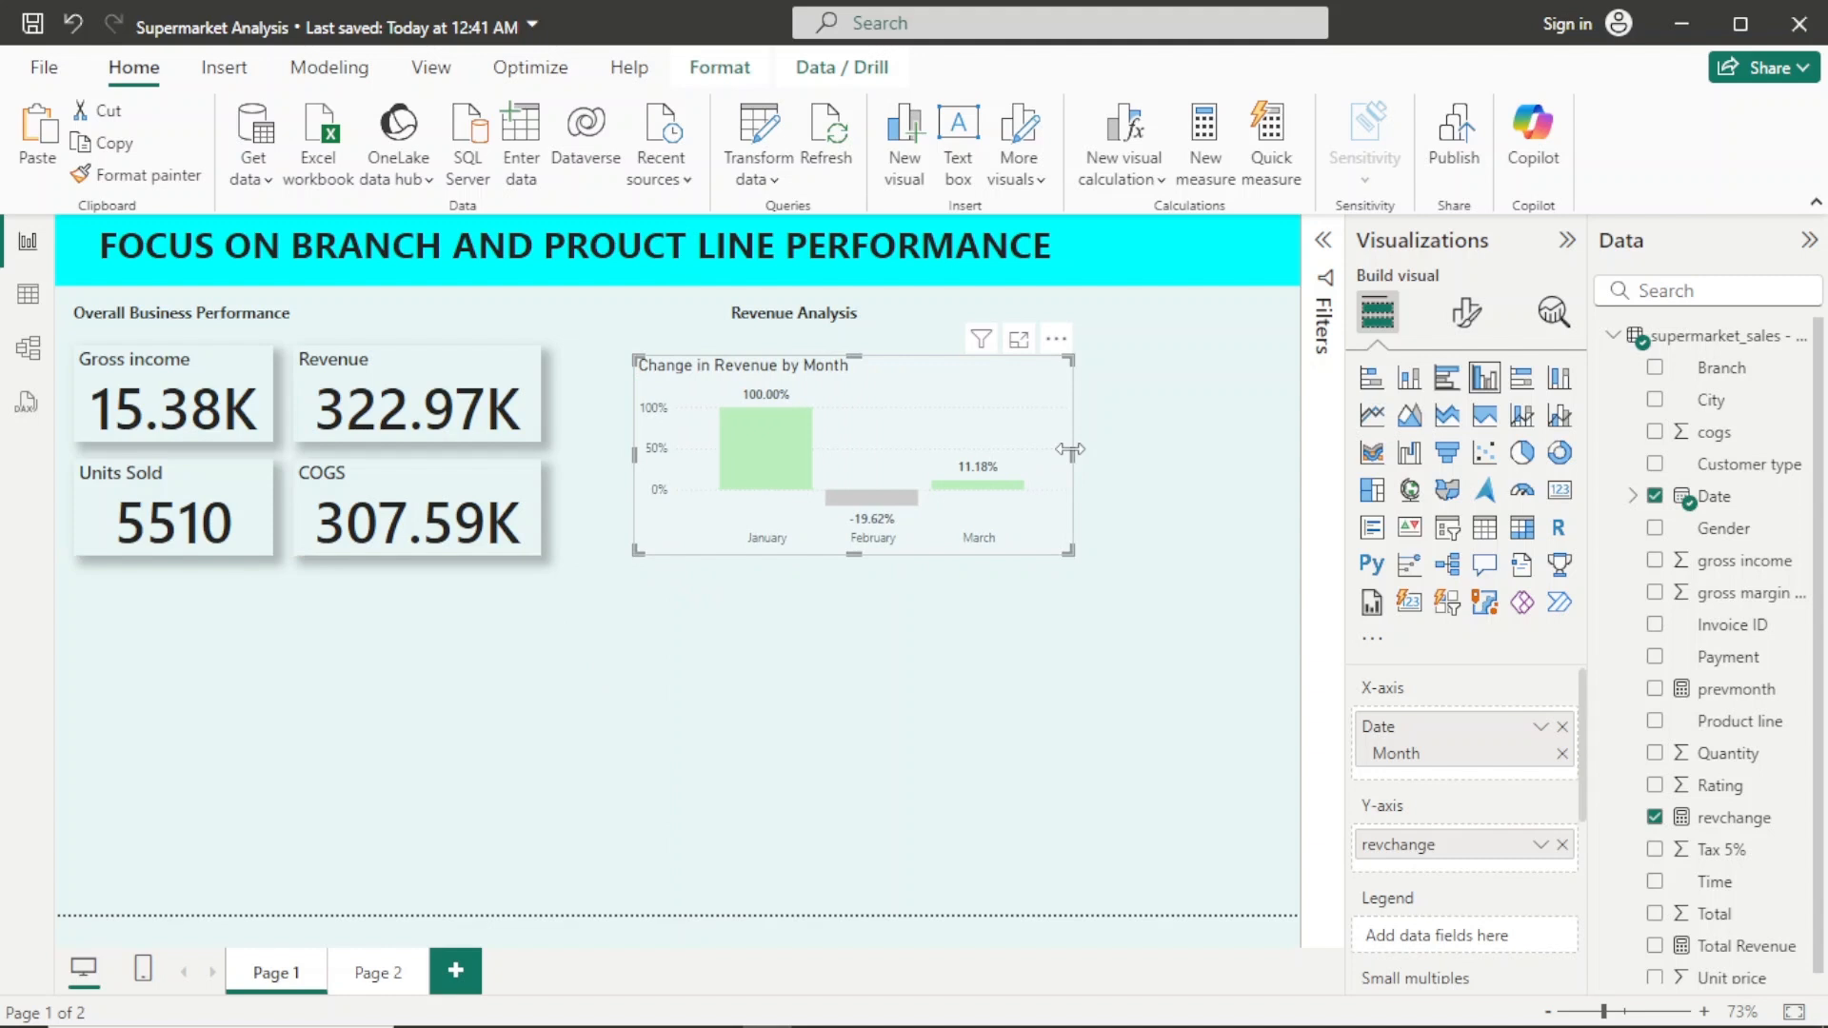
{"action": "left_click_drag", "start_coordinate": [1070, 449], "coordinate": [997, 461]}
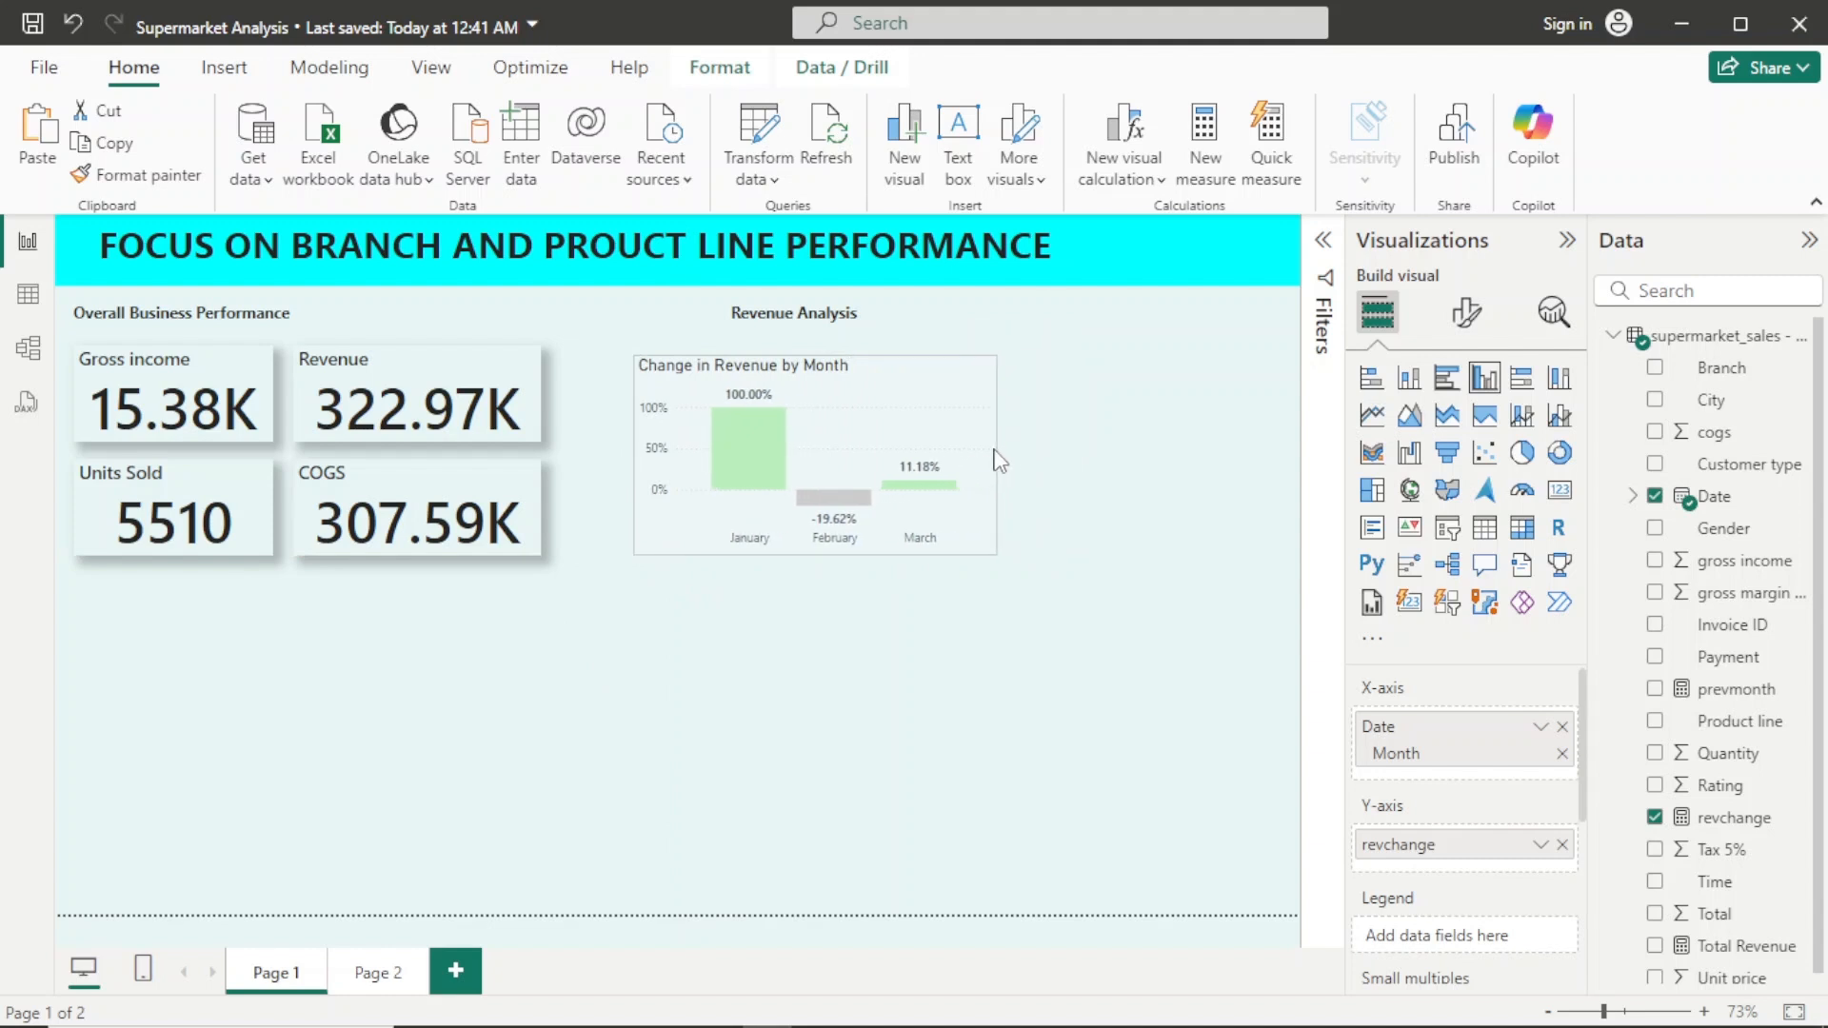
Step: Move the Revenue Analysis heading directly above the monthly revenue chart, aligned with the chart's left edge
{"action": "left_click", "coordinate": [895, 305]}
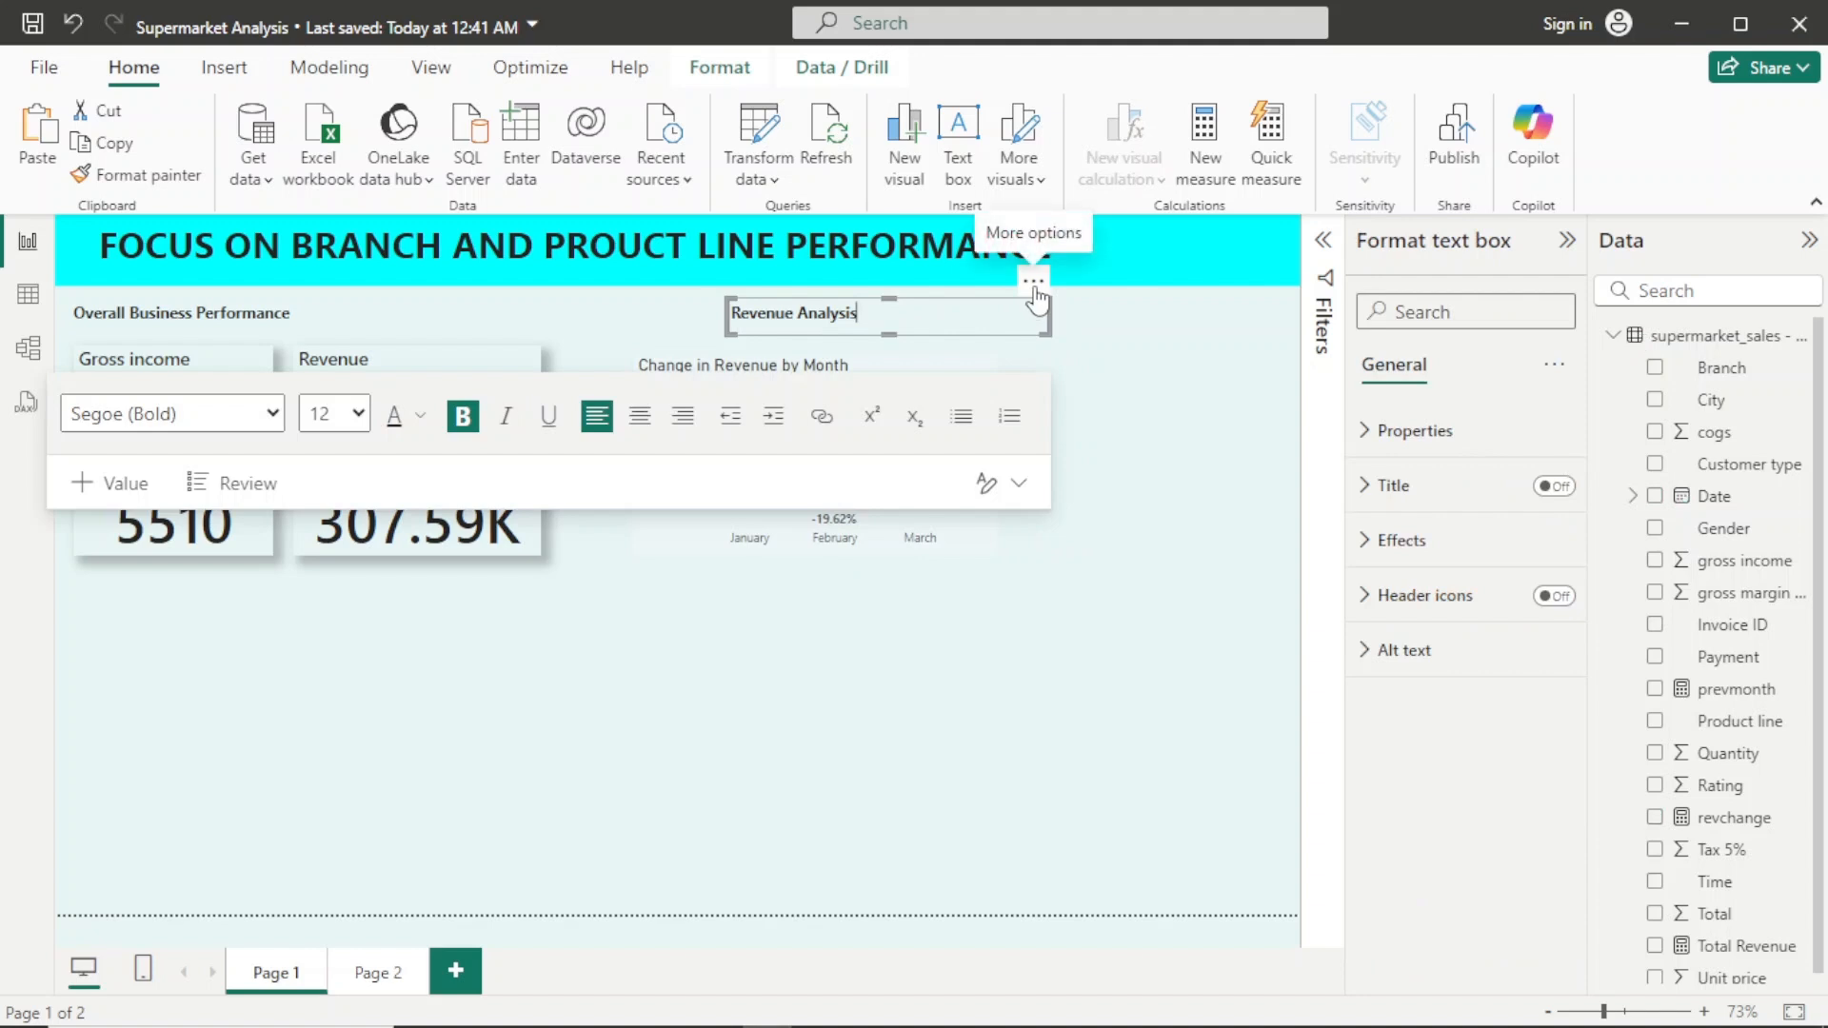
{"action": "left_click_drag", "start_coordinate": [1036, 298], "coordinate": [956, 304]}
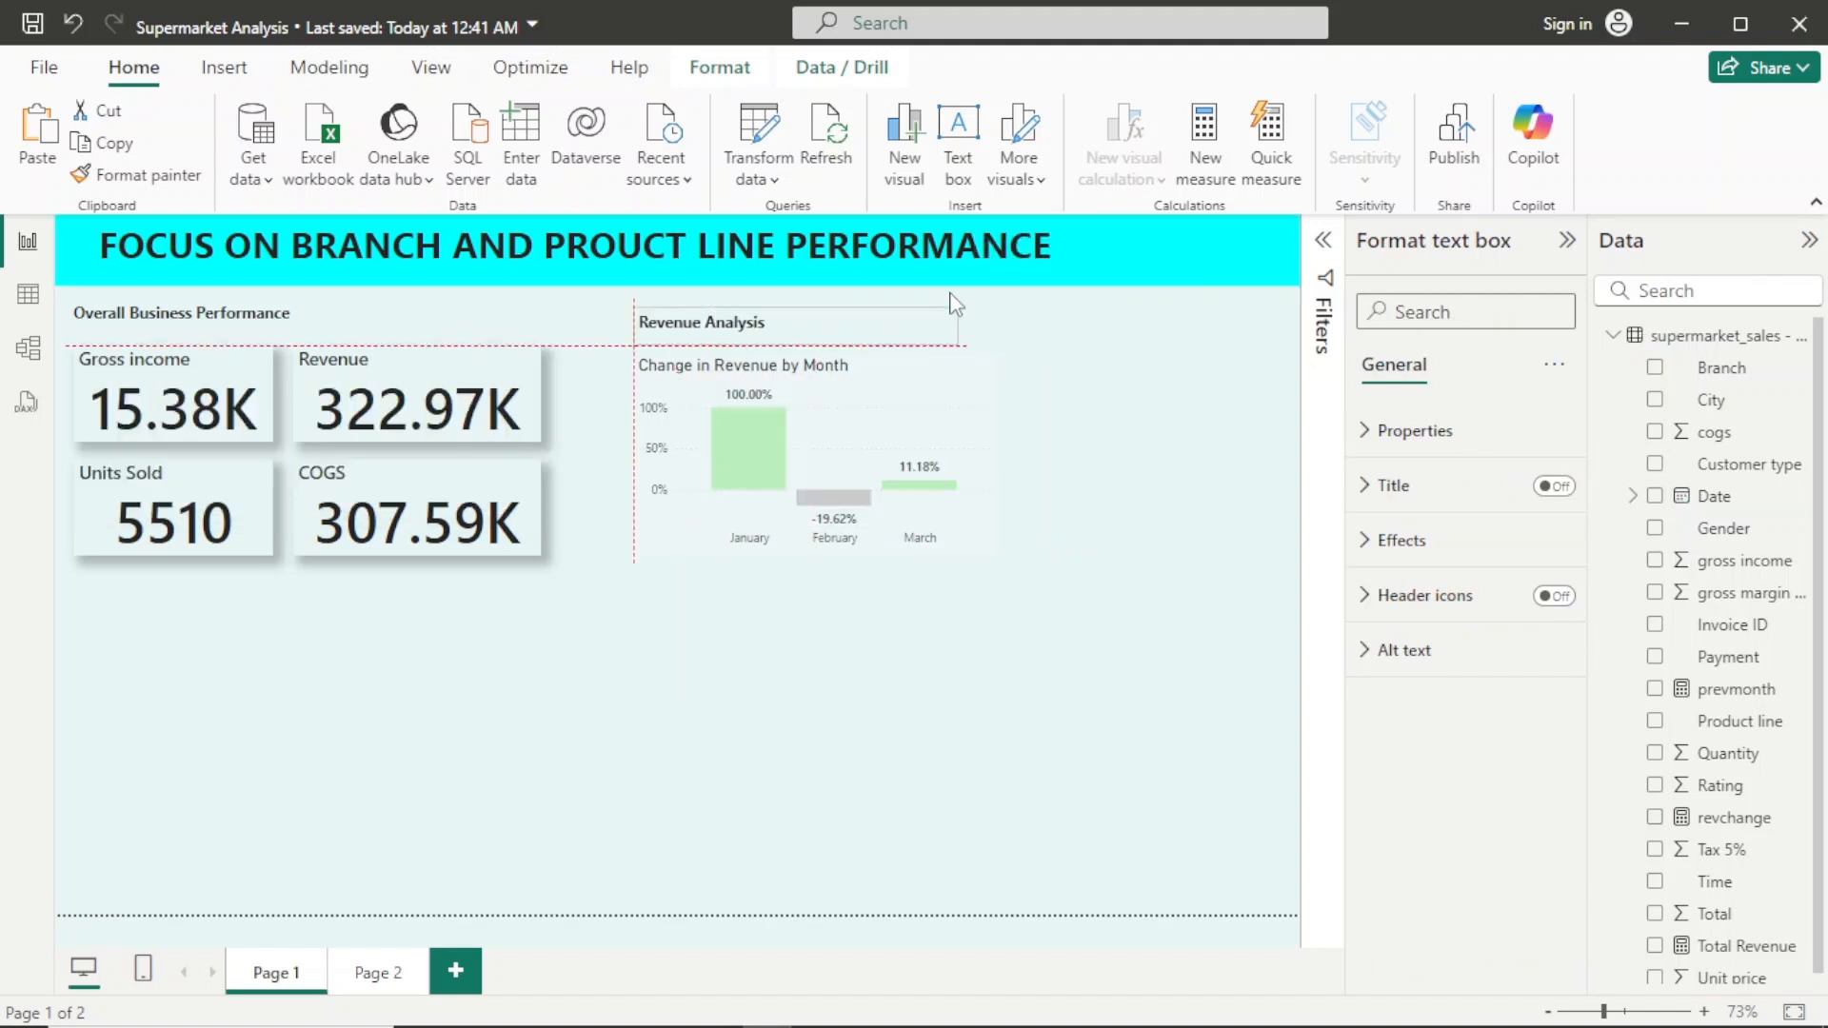
{"action": "left_click_drag", "start_coordinate": [956, 304], "coordinate": [956, 303]}
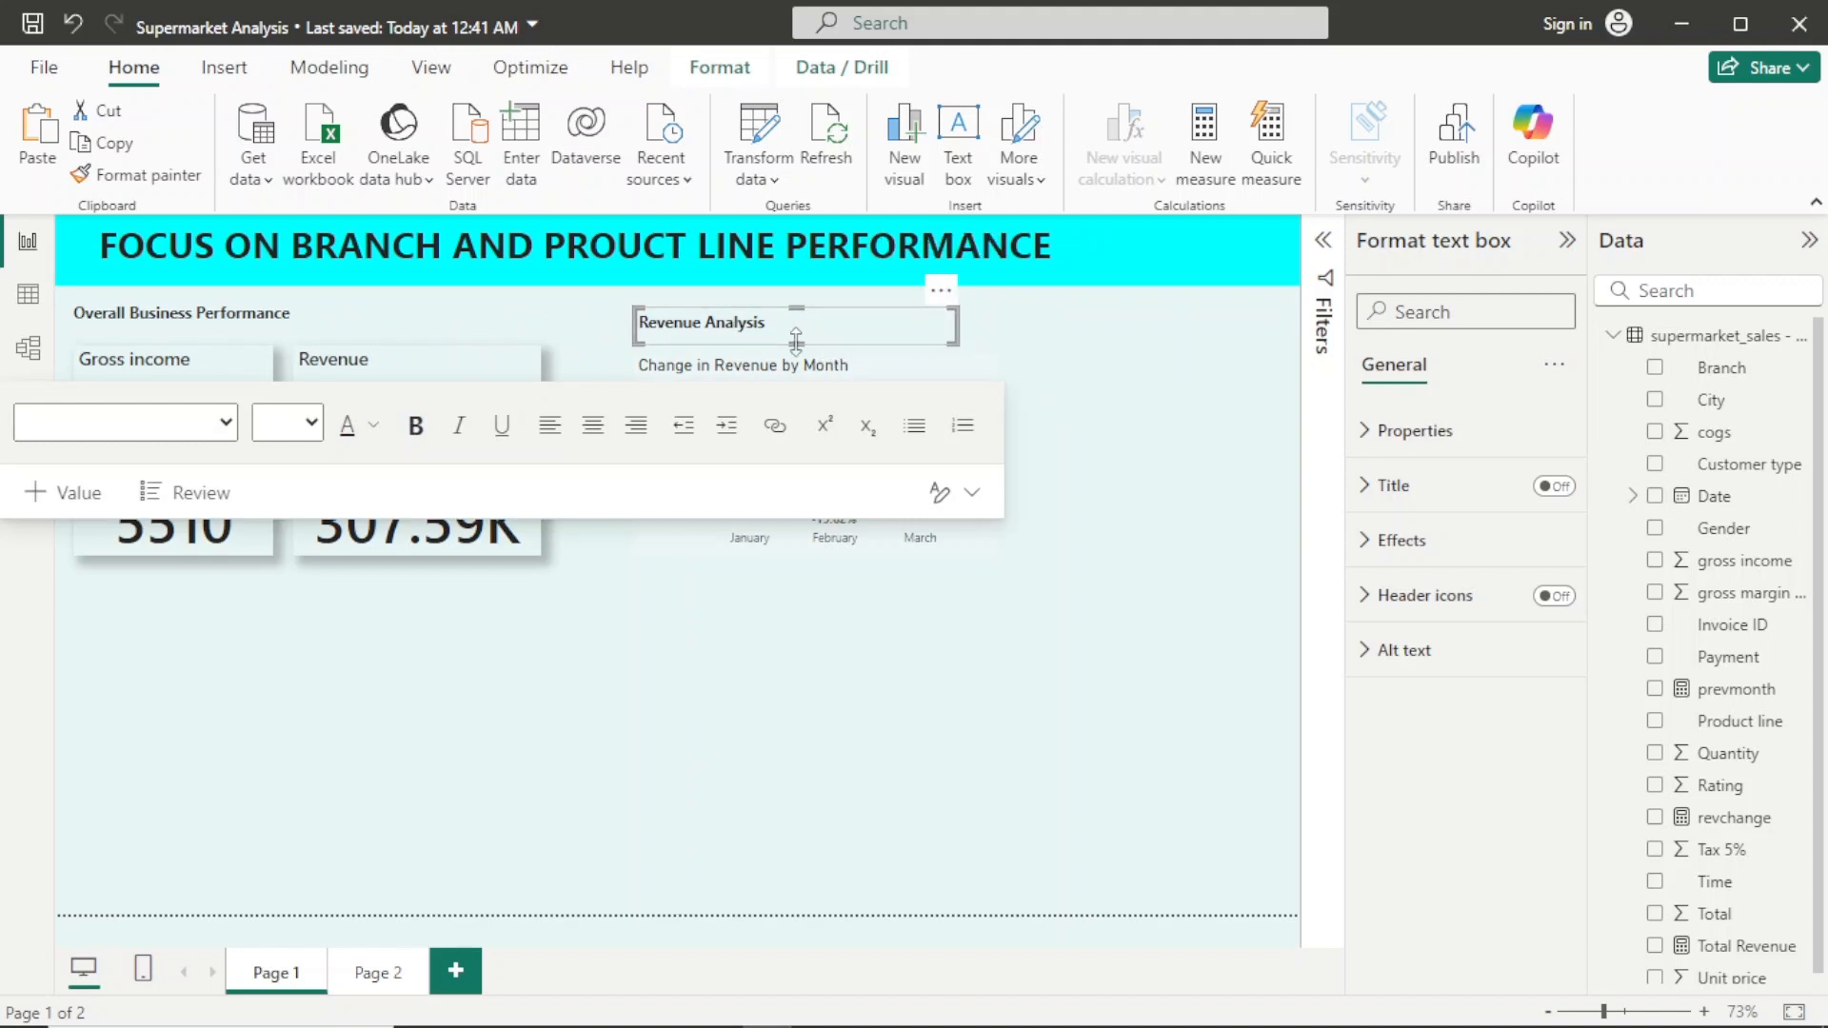
{"action": "left_click", "coordinate": [945, 721]}
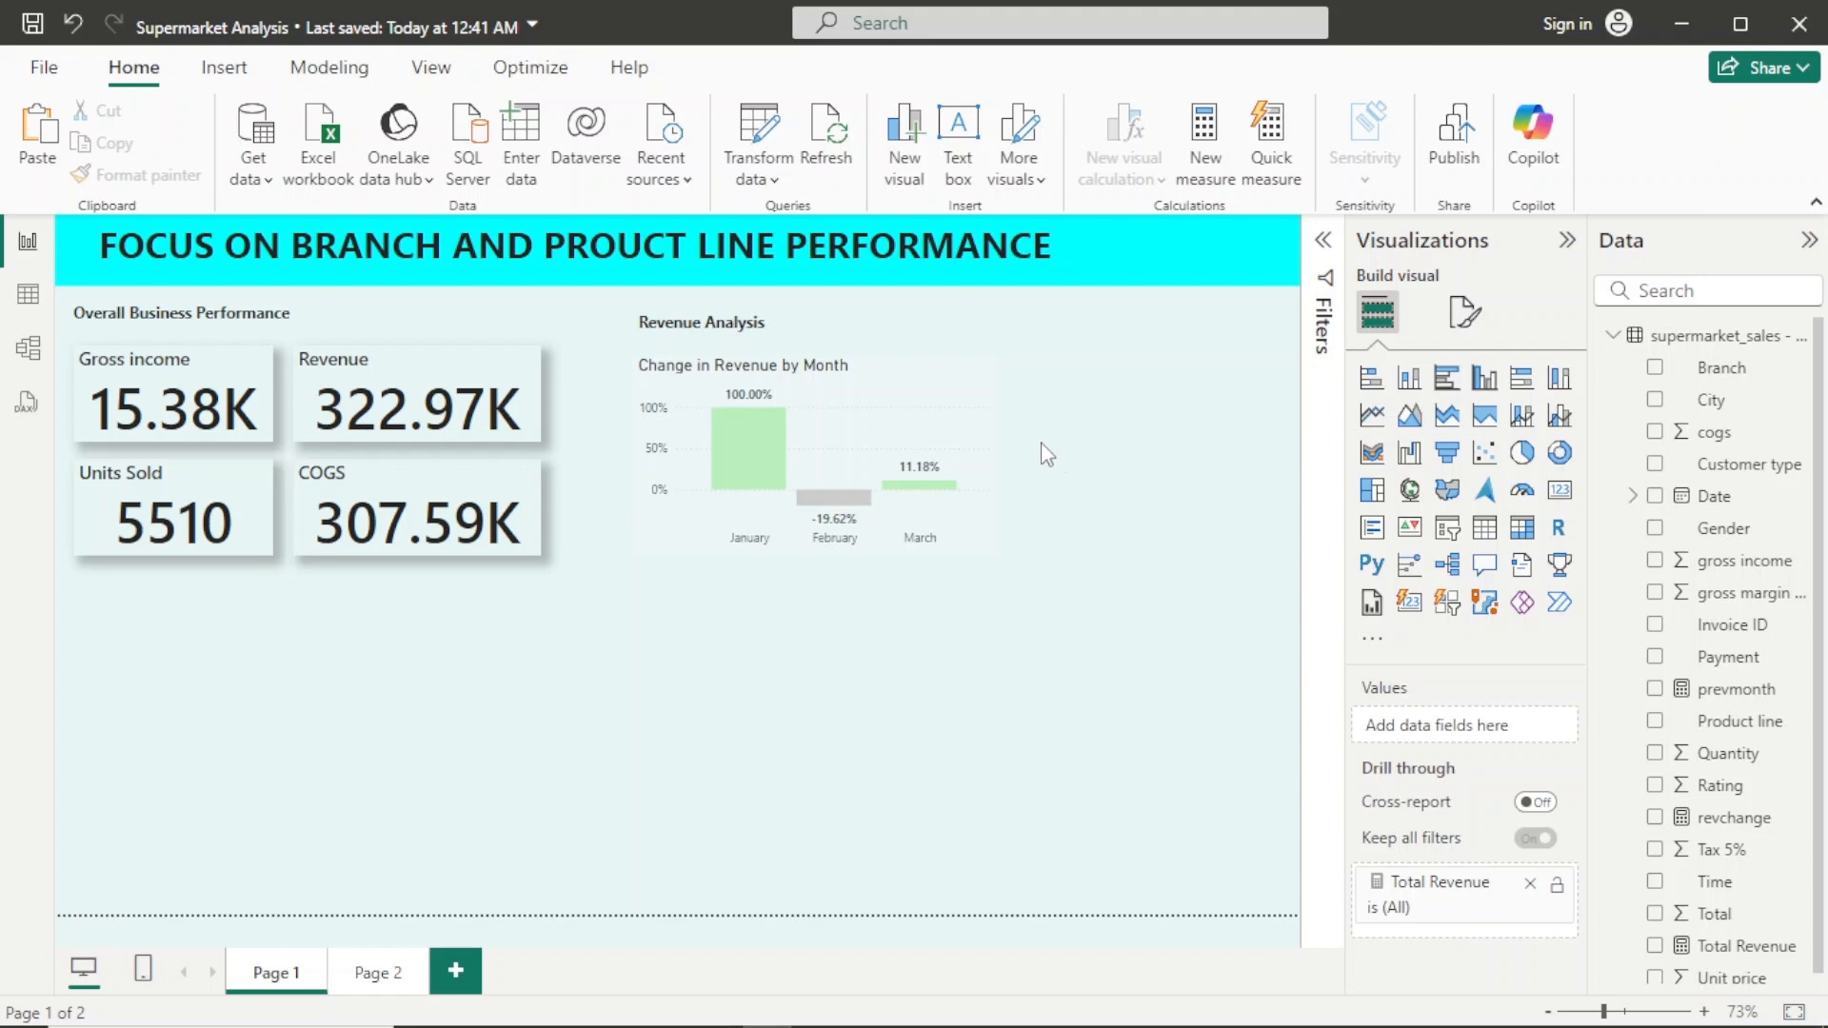
Step: Narrow the Change in Revenue by Month chart to match the width of the Revenue Analysis heading
{"action": "left_click", "coordinate": [994, 376]}
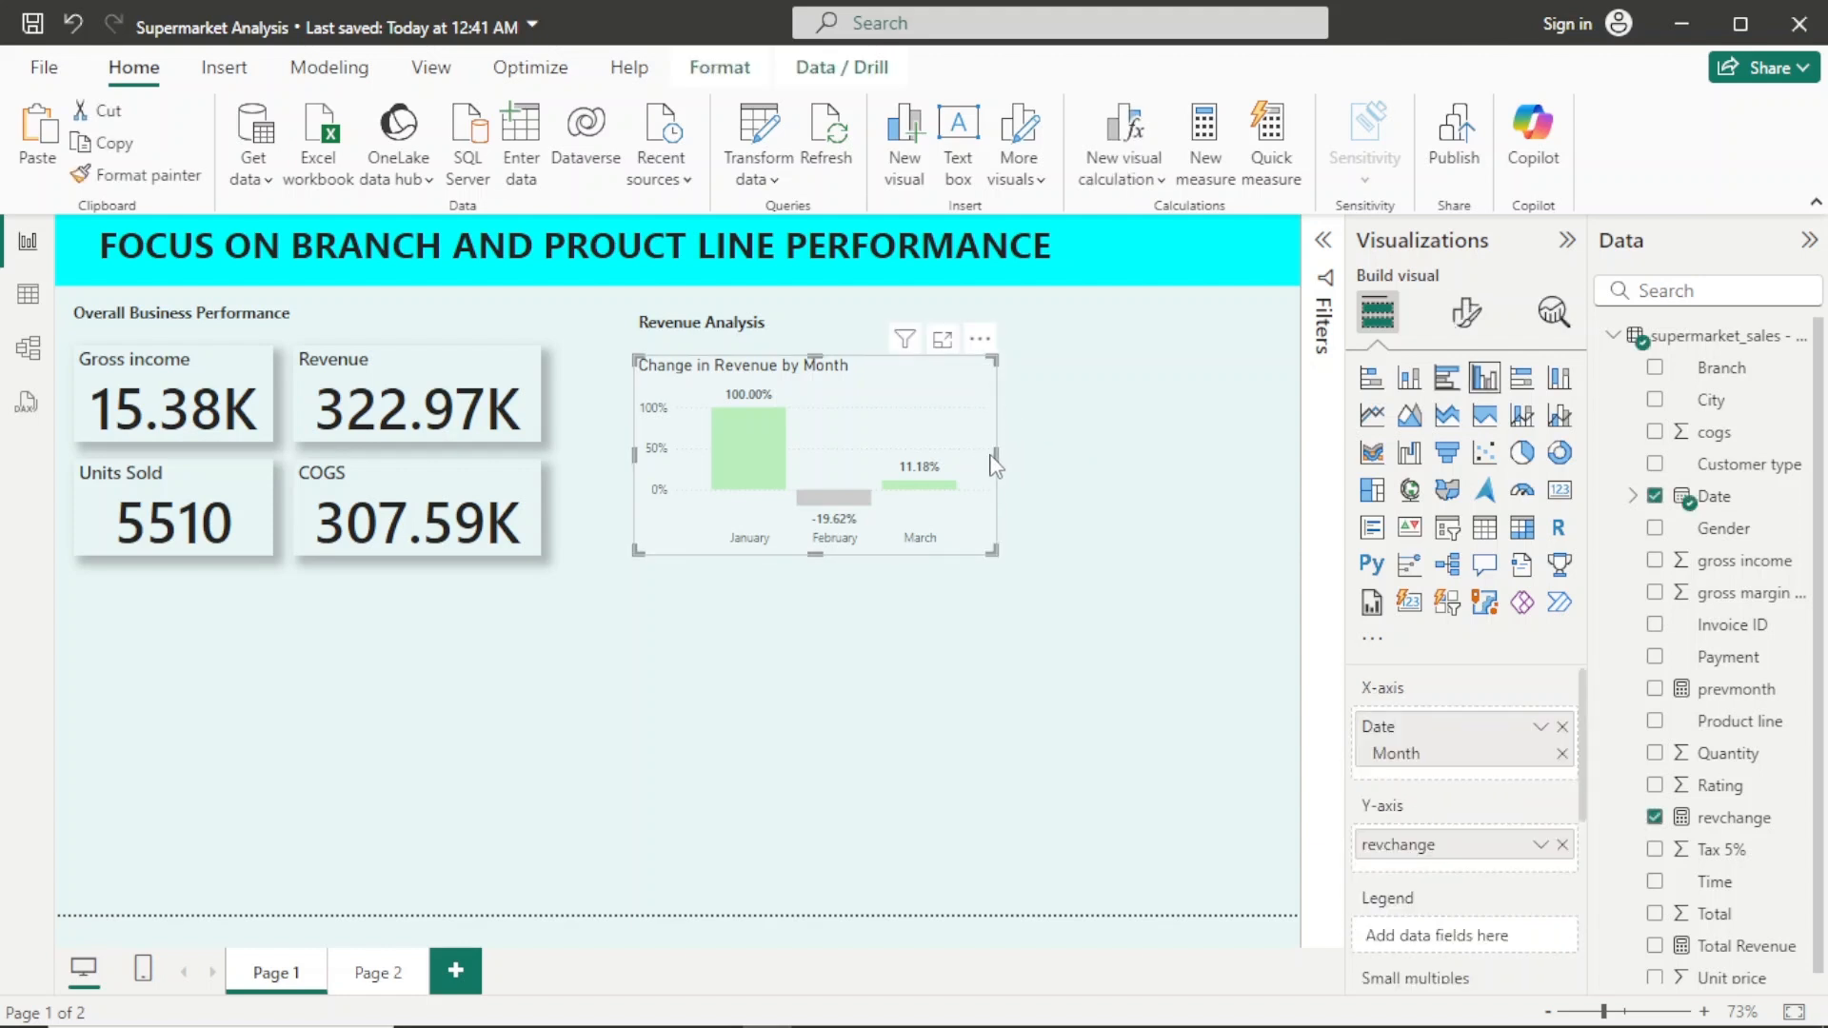
{"action": "left_click_drag", "start_coordinate": [996, 449], "coordinate": [971, 448]}
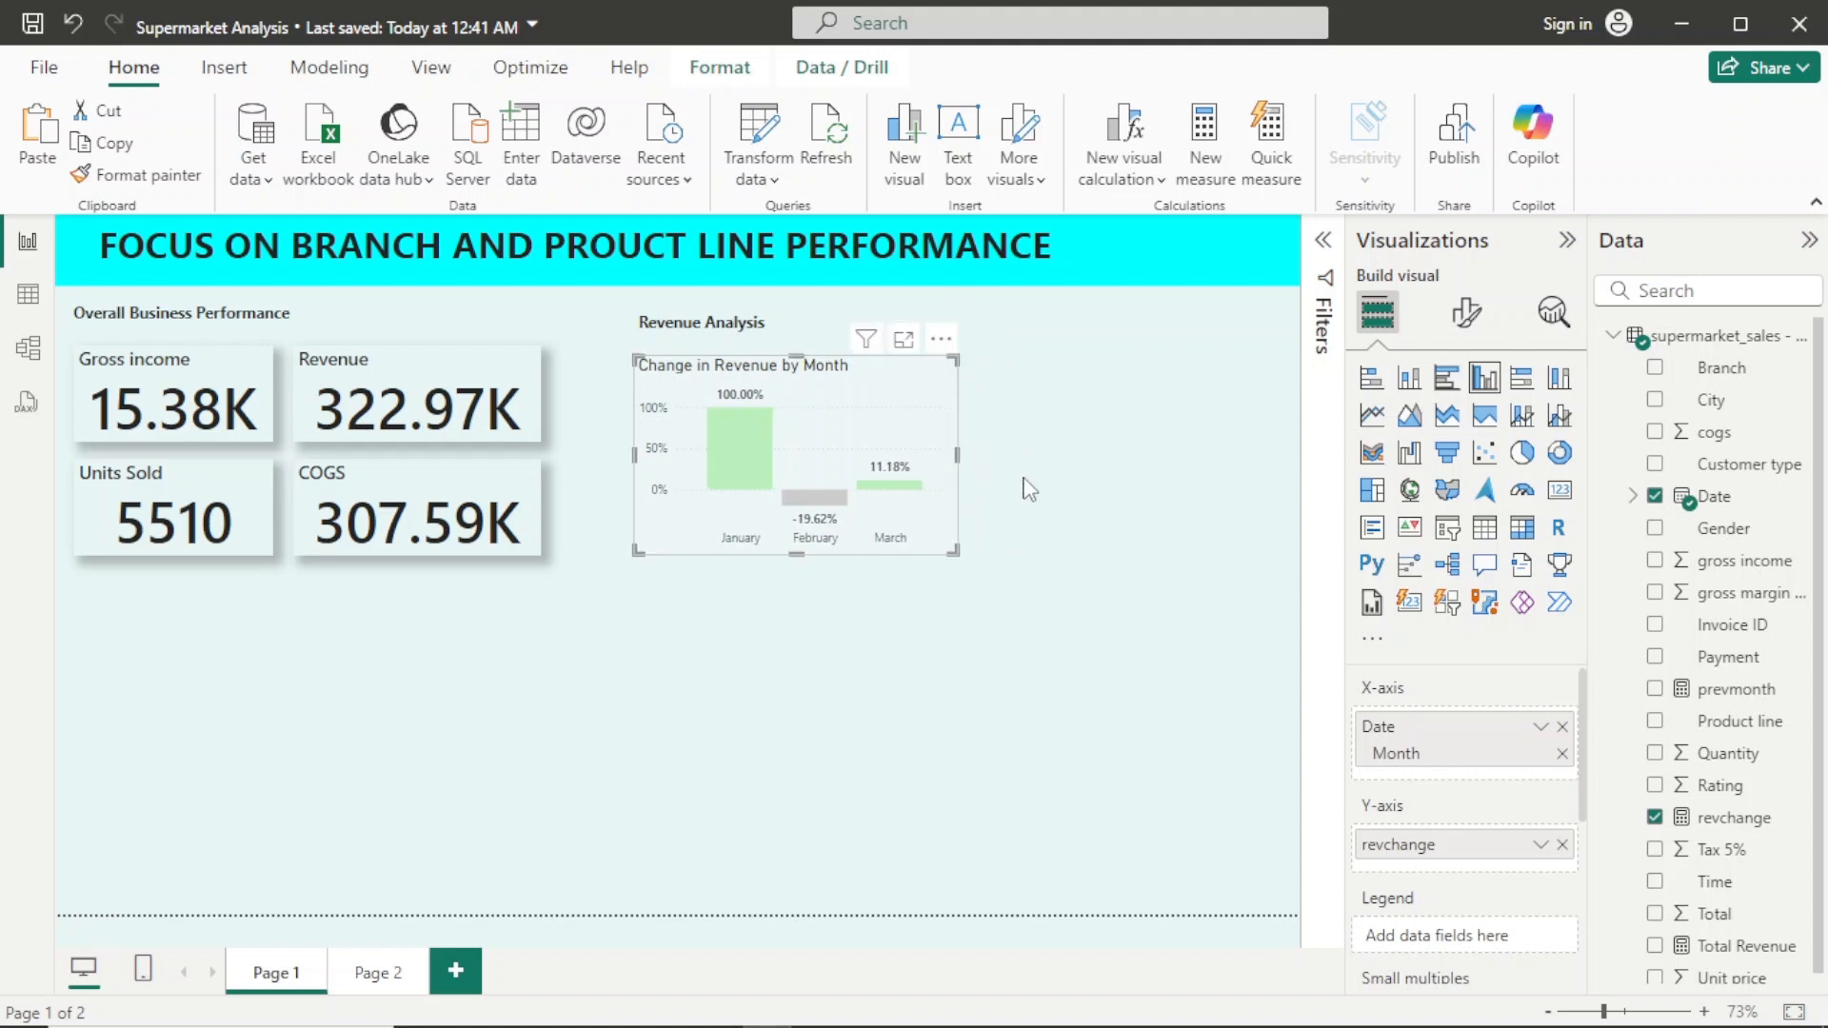
{"action": "left_click", "coordinate": [1222, 464]}
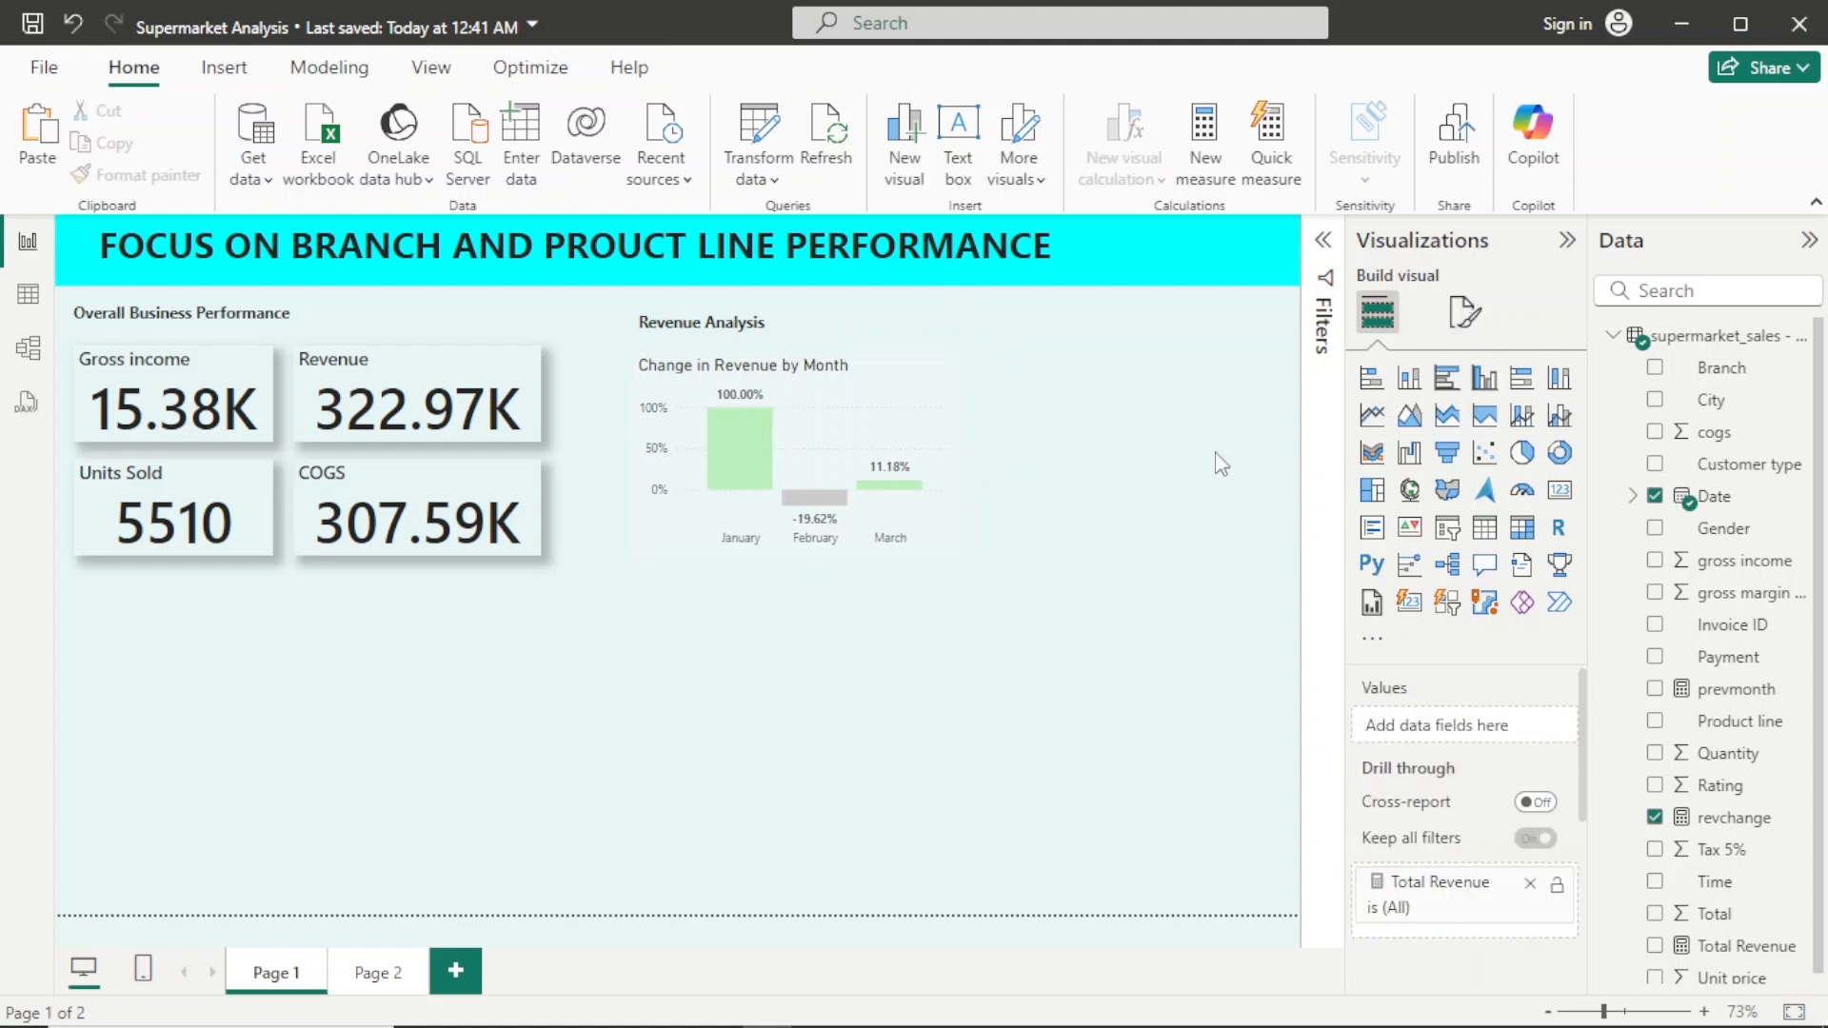
Step: Add a clustered bar chart beside the monthly revenue chart with Total on the X-axis and Branch on the Y-axis
{"action": "left_click", "coordinate": [1448, 381]}
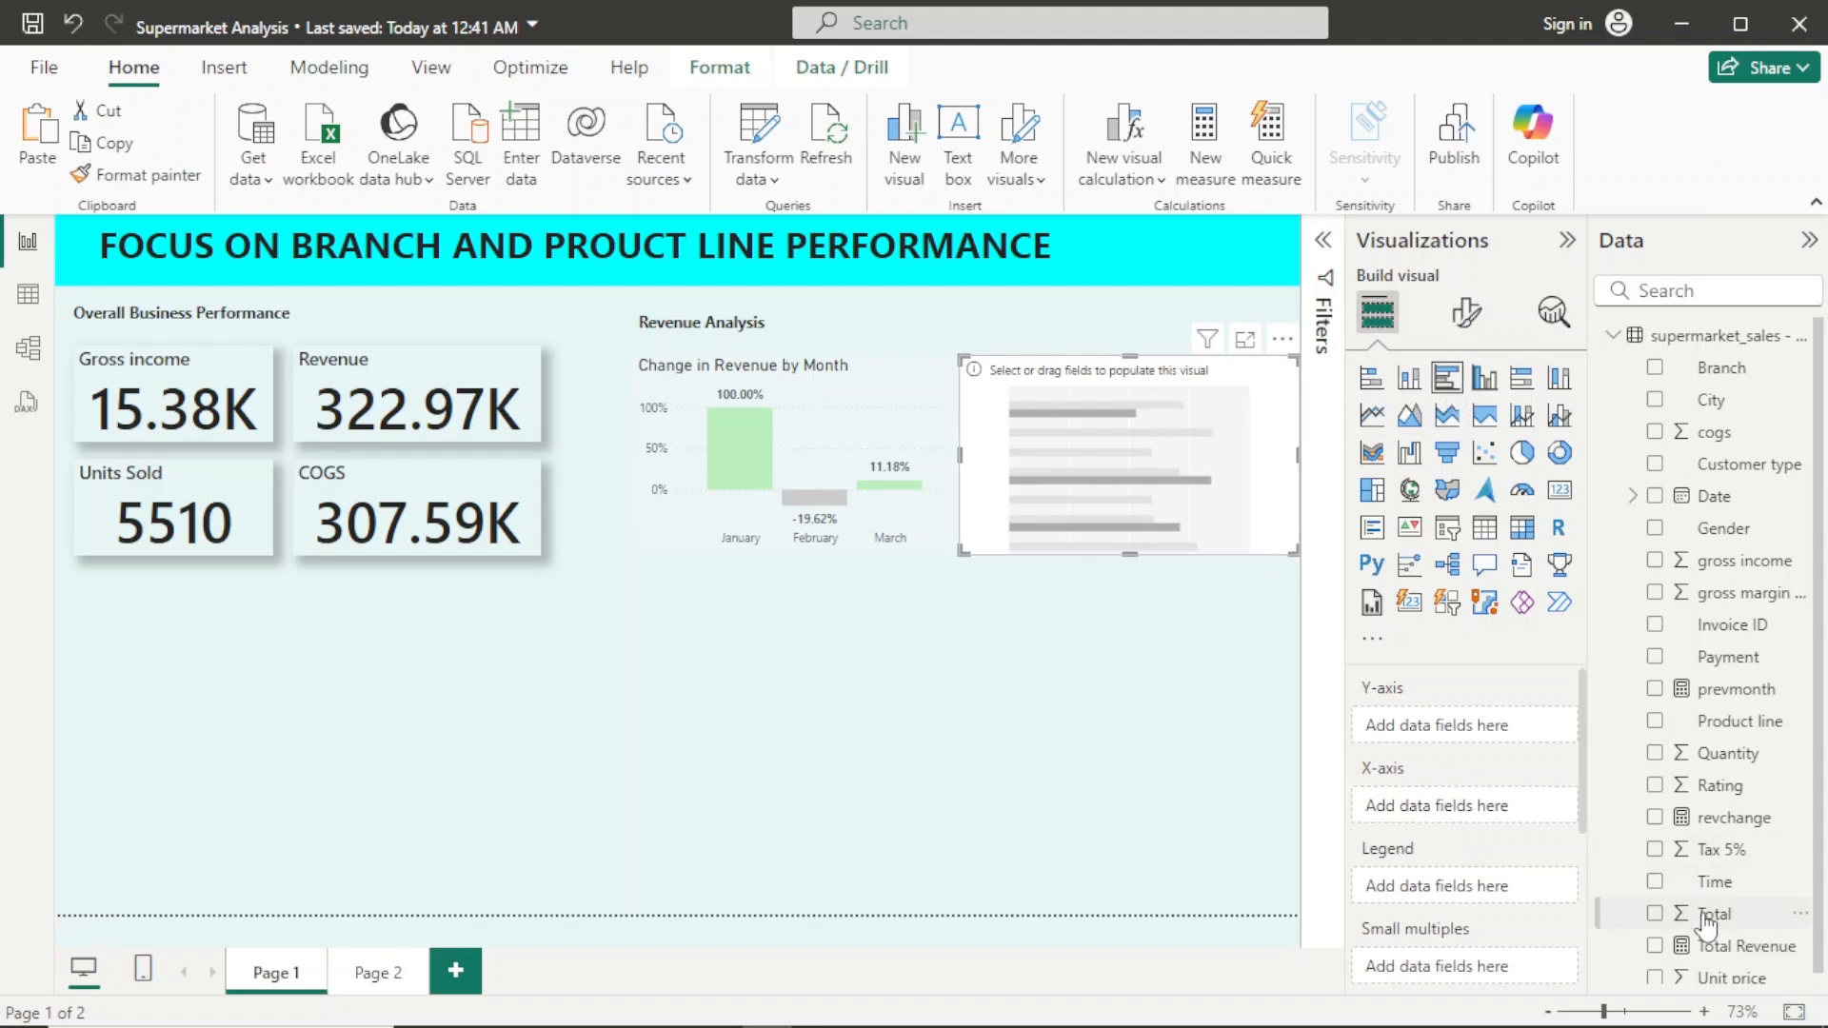
{"action": "left_click_drag", "start_coordinate": [1709, 919], "coordinate": [1467, 807]}
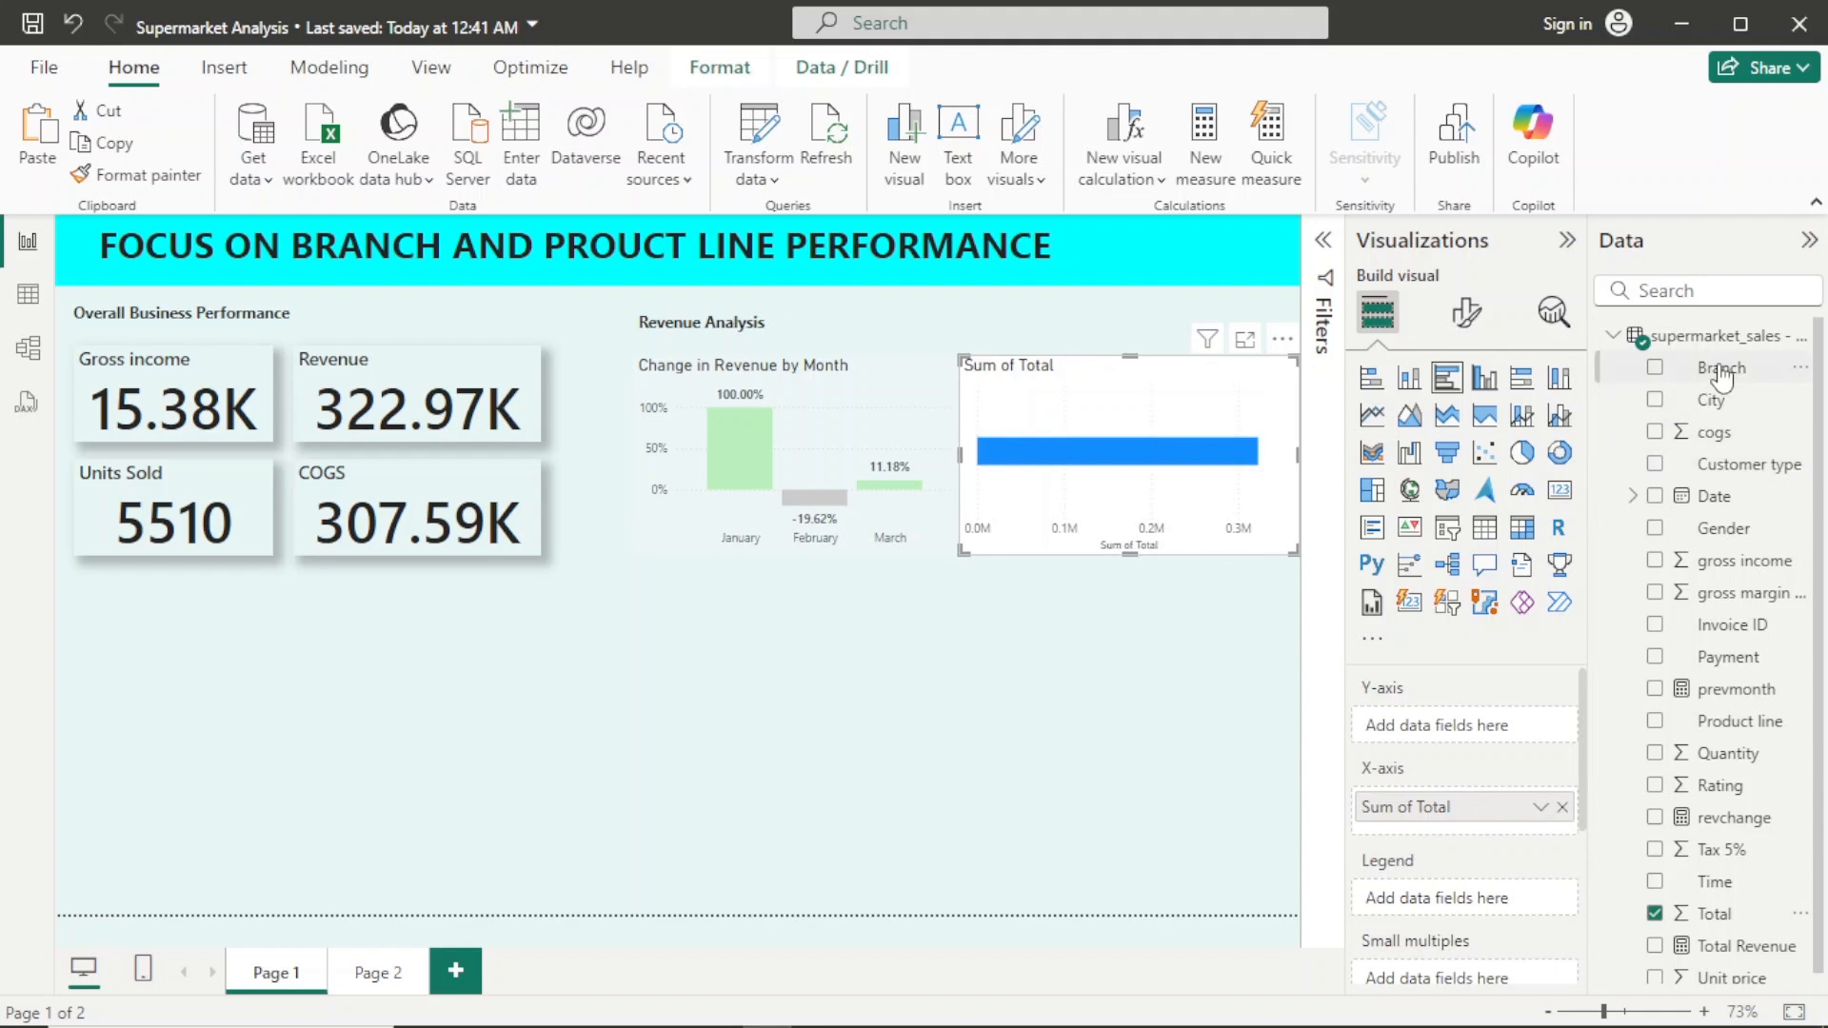
{"action": "left_click_drag", "start_coordinate": [1710, 368], "coordinate": [1485, 735]}
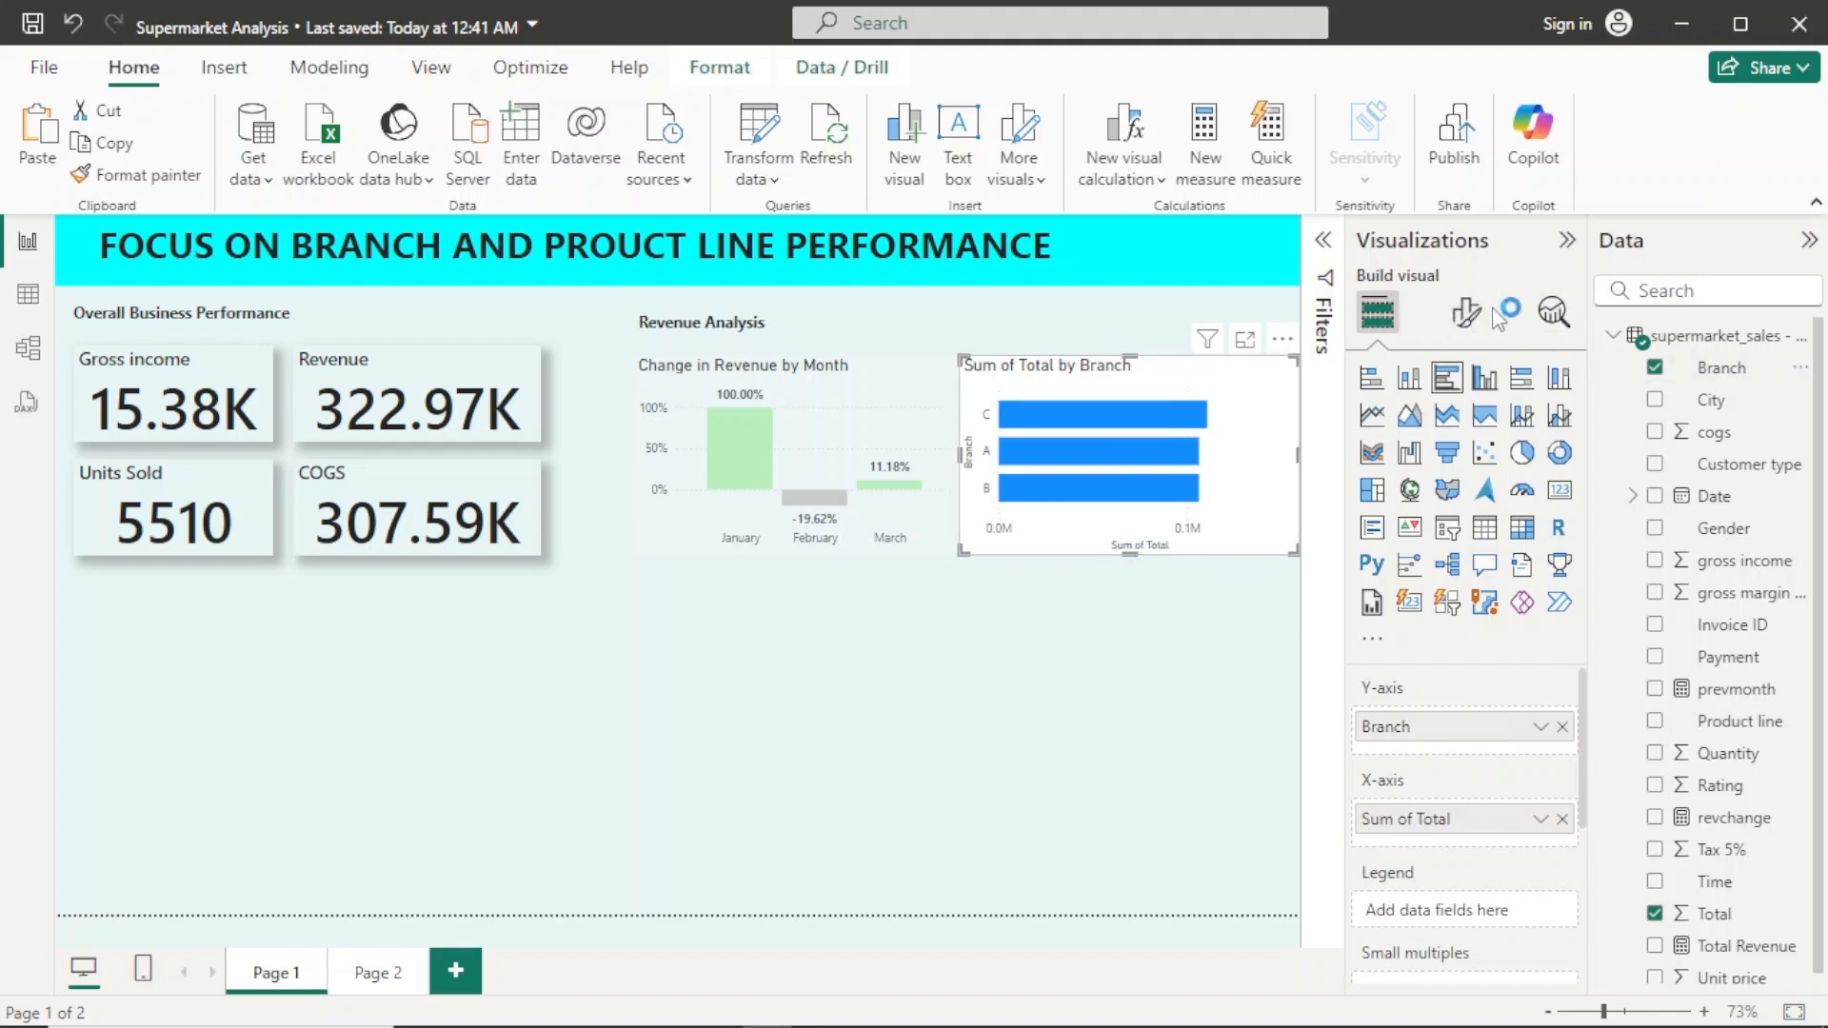
Step: Turn on data labels for the Sum of Total by Branch bar chart
{"action": "left_click", "coordinate": [1466, 312]}
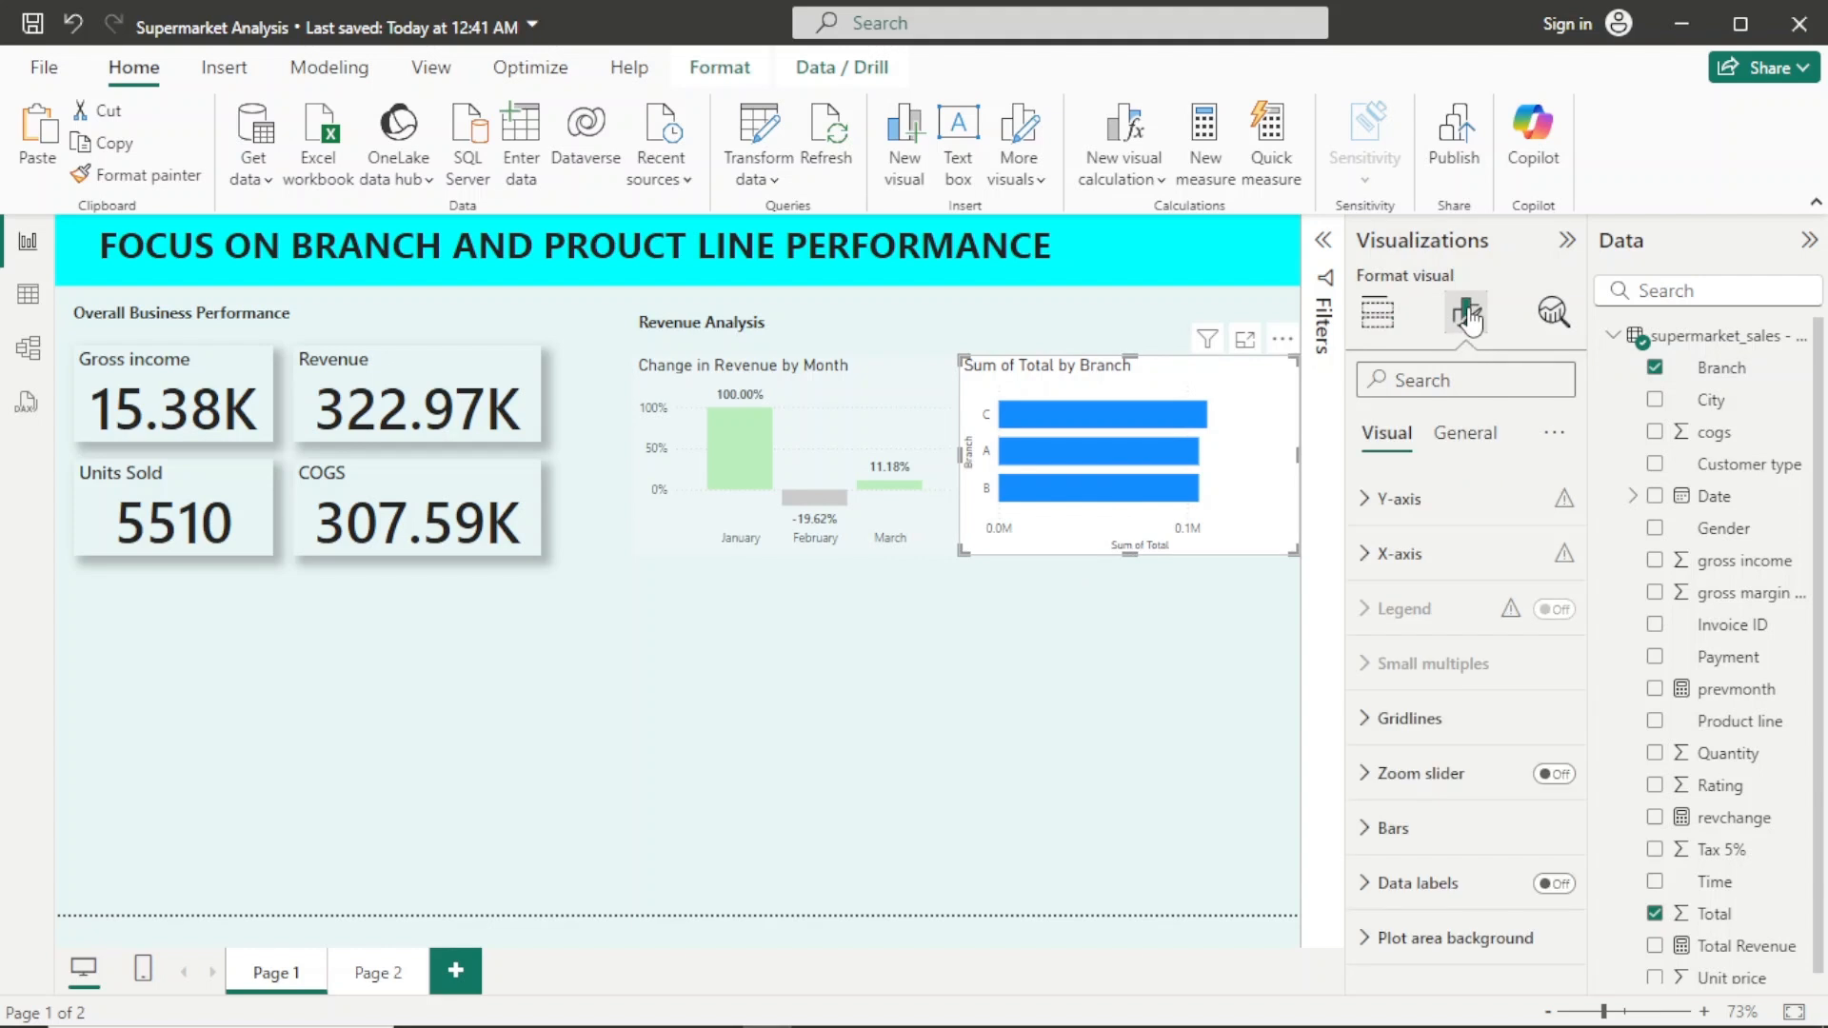
{"action": "left_click", "coordinate": [1509, 851]}
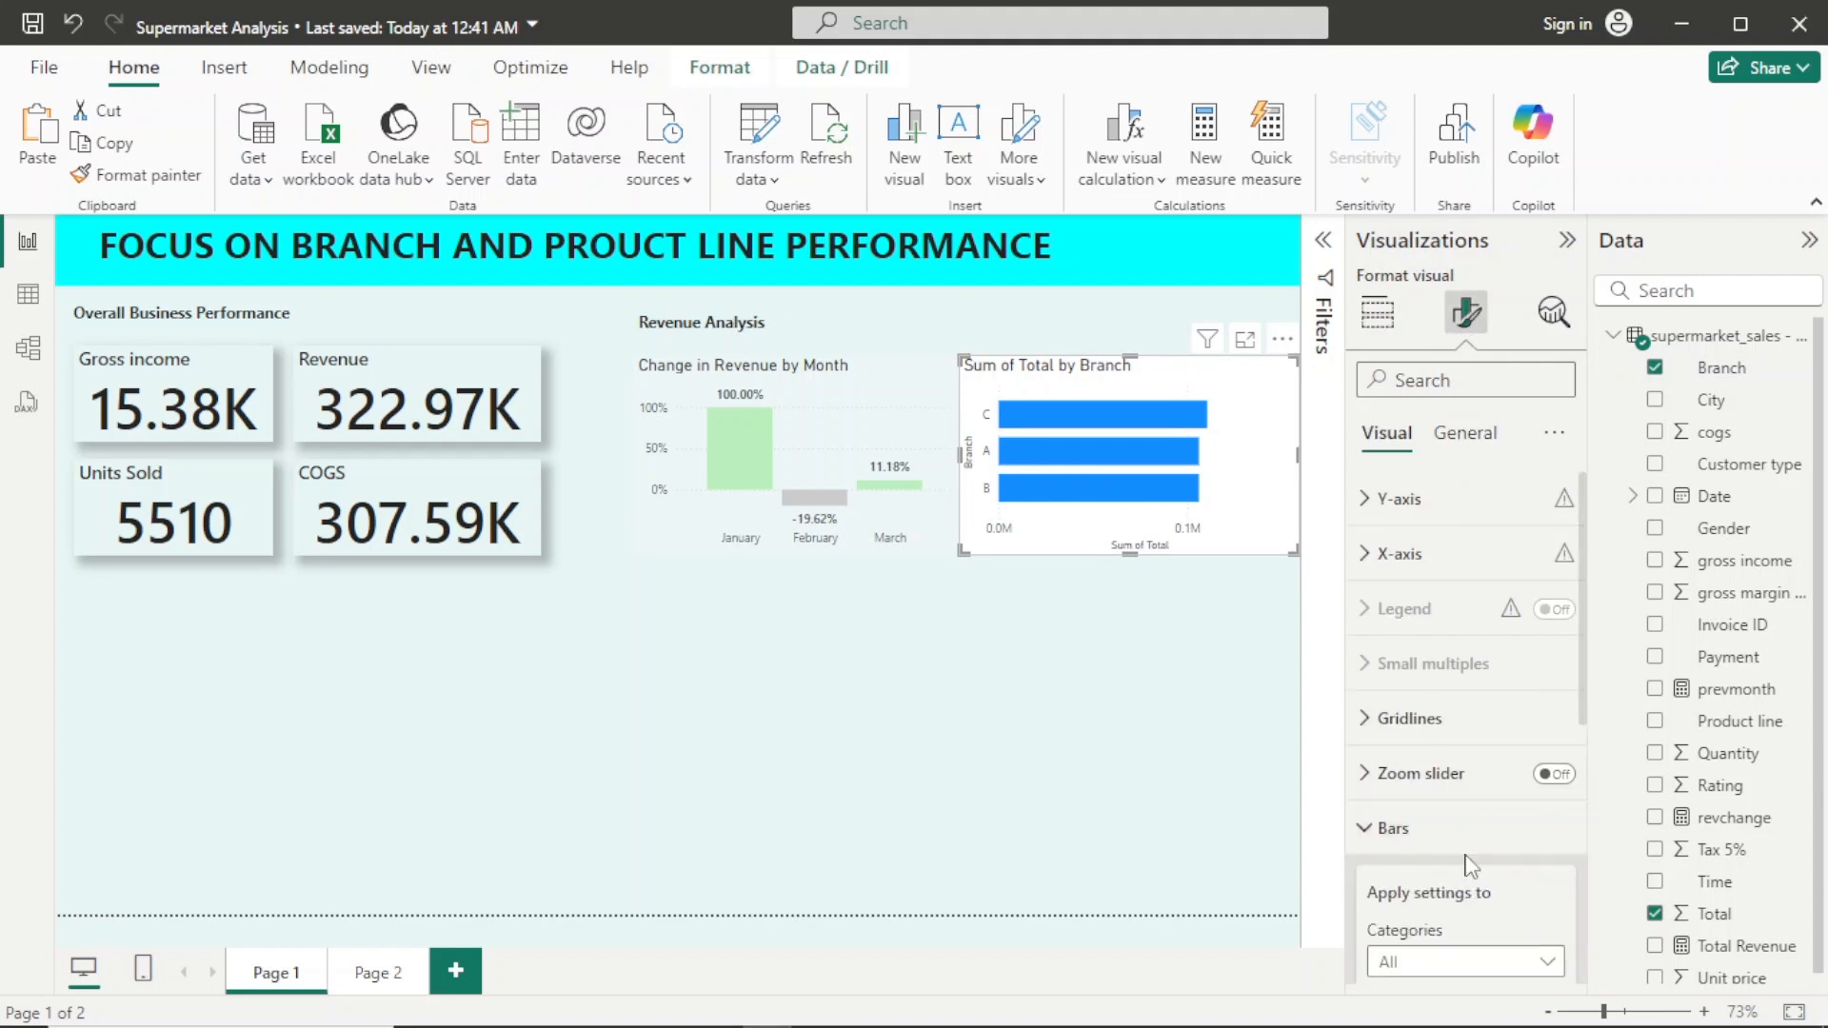
{"action": "left_click_drag", "start_coordinate": [1585, 594], "coordinate": [1581, 842]}
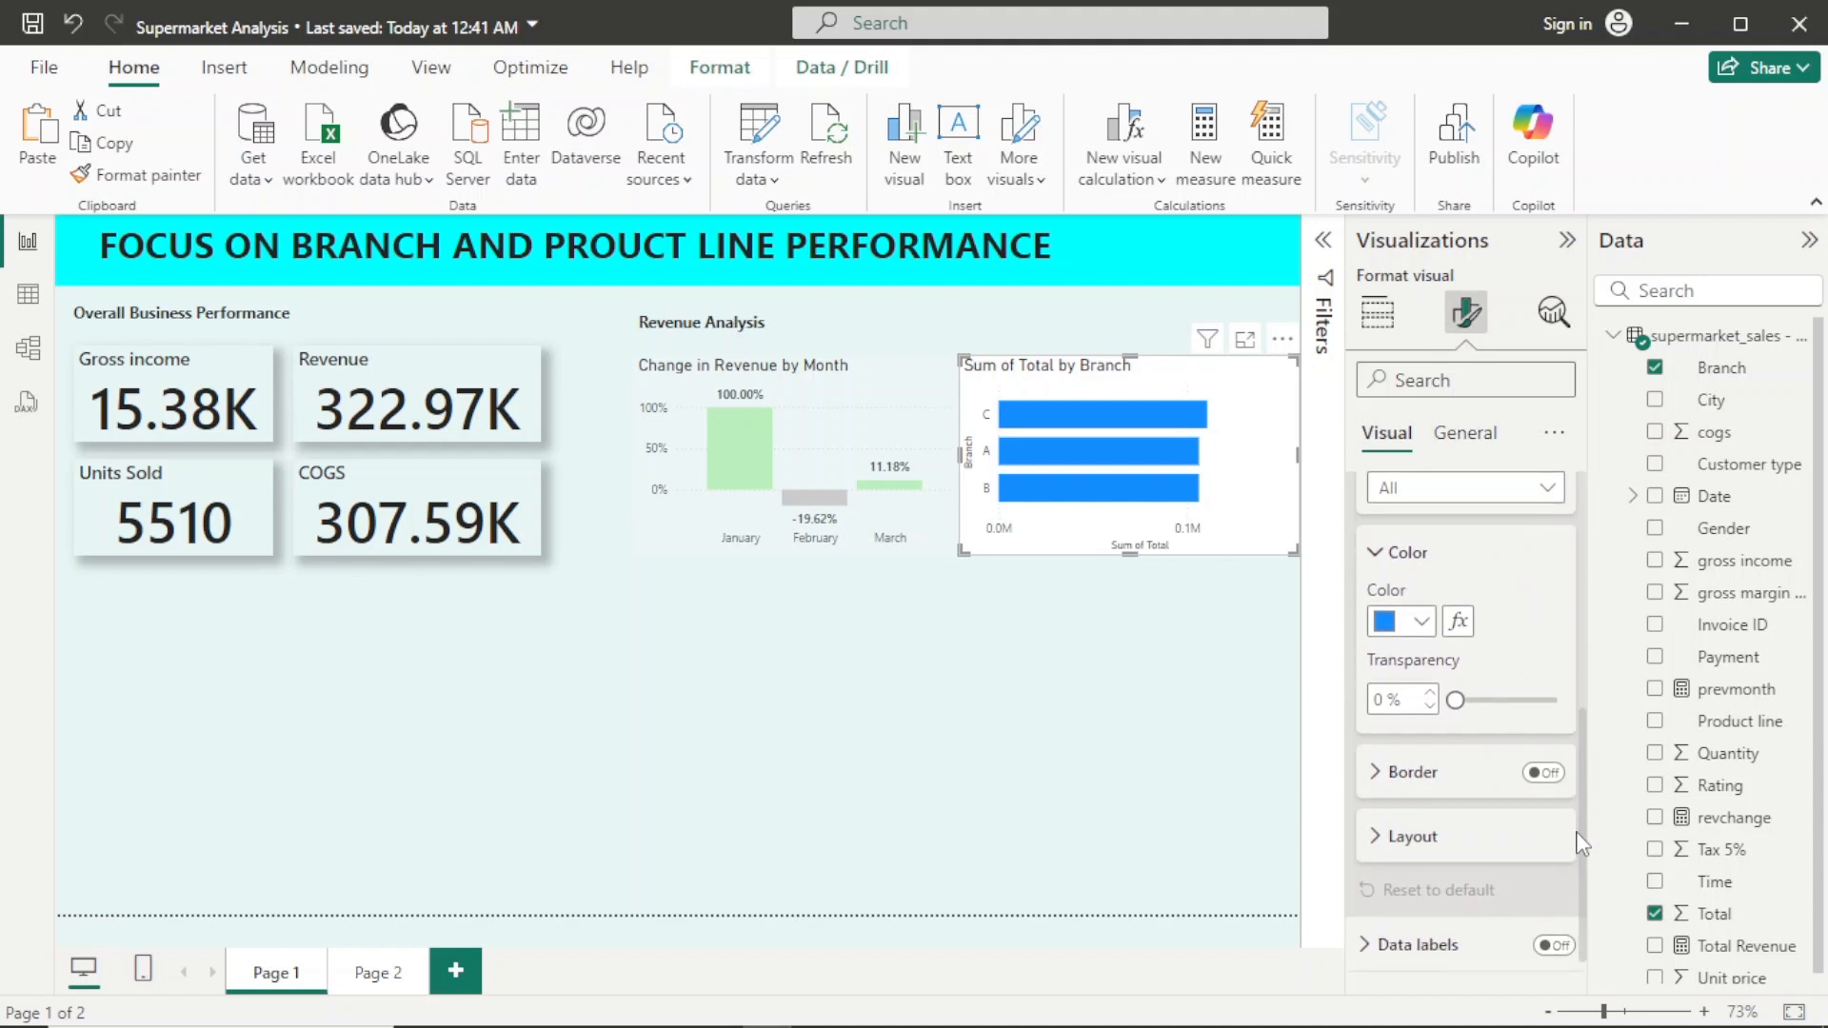
{"action": "left_click", "coordinate": [1552, 945]}
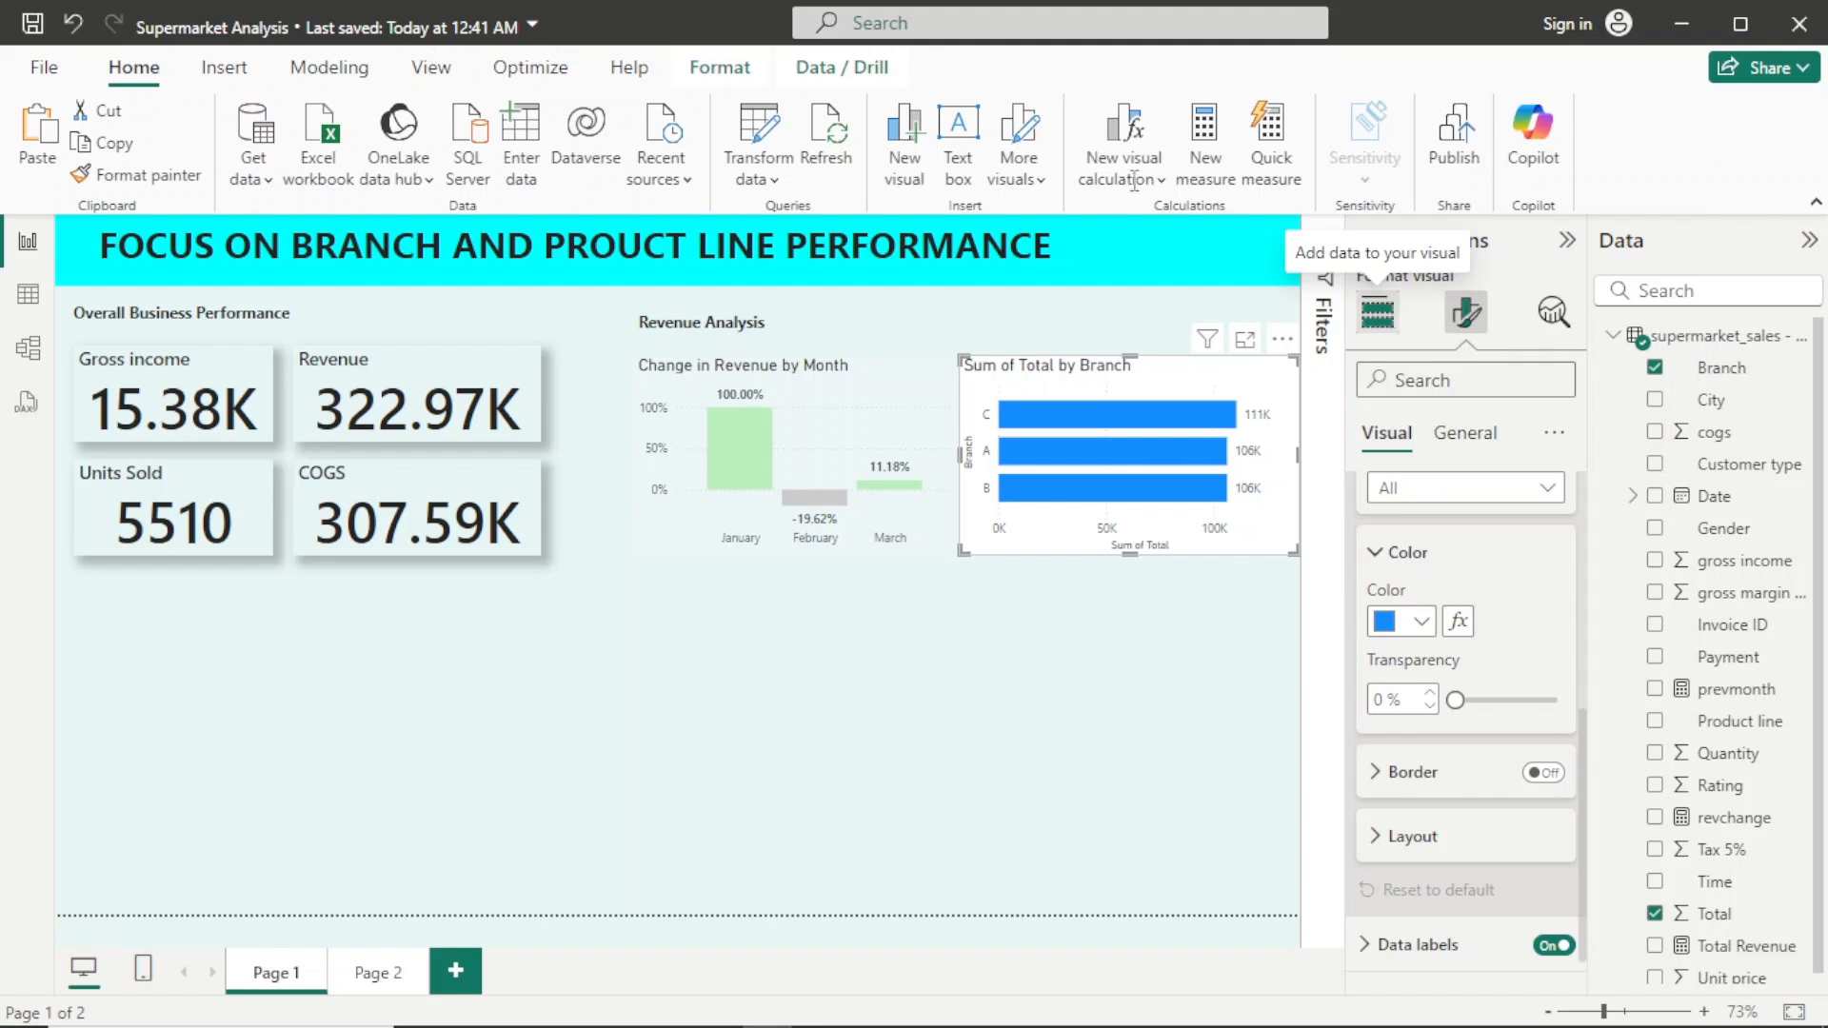
{"action": "mouse_move", "coordinate": [1112, 426]}
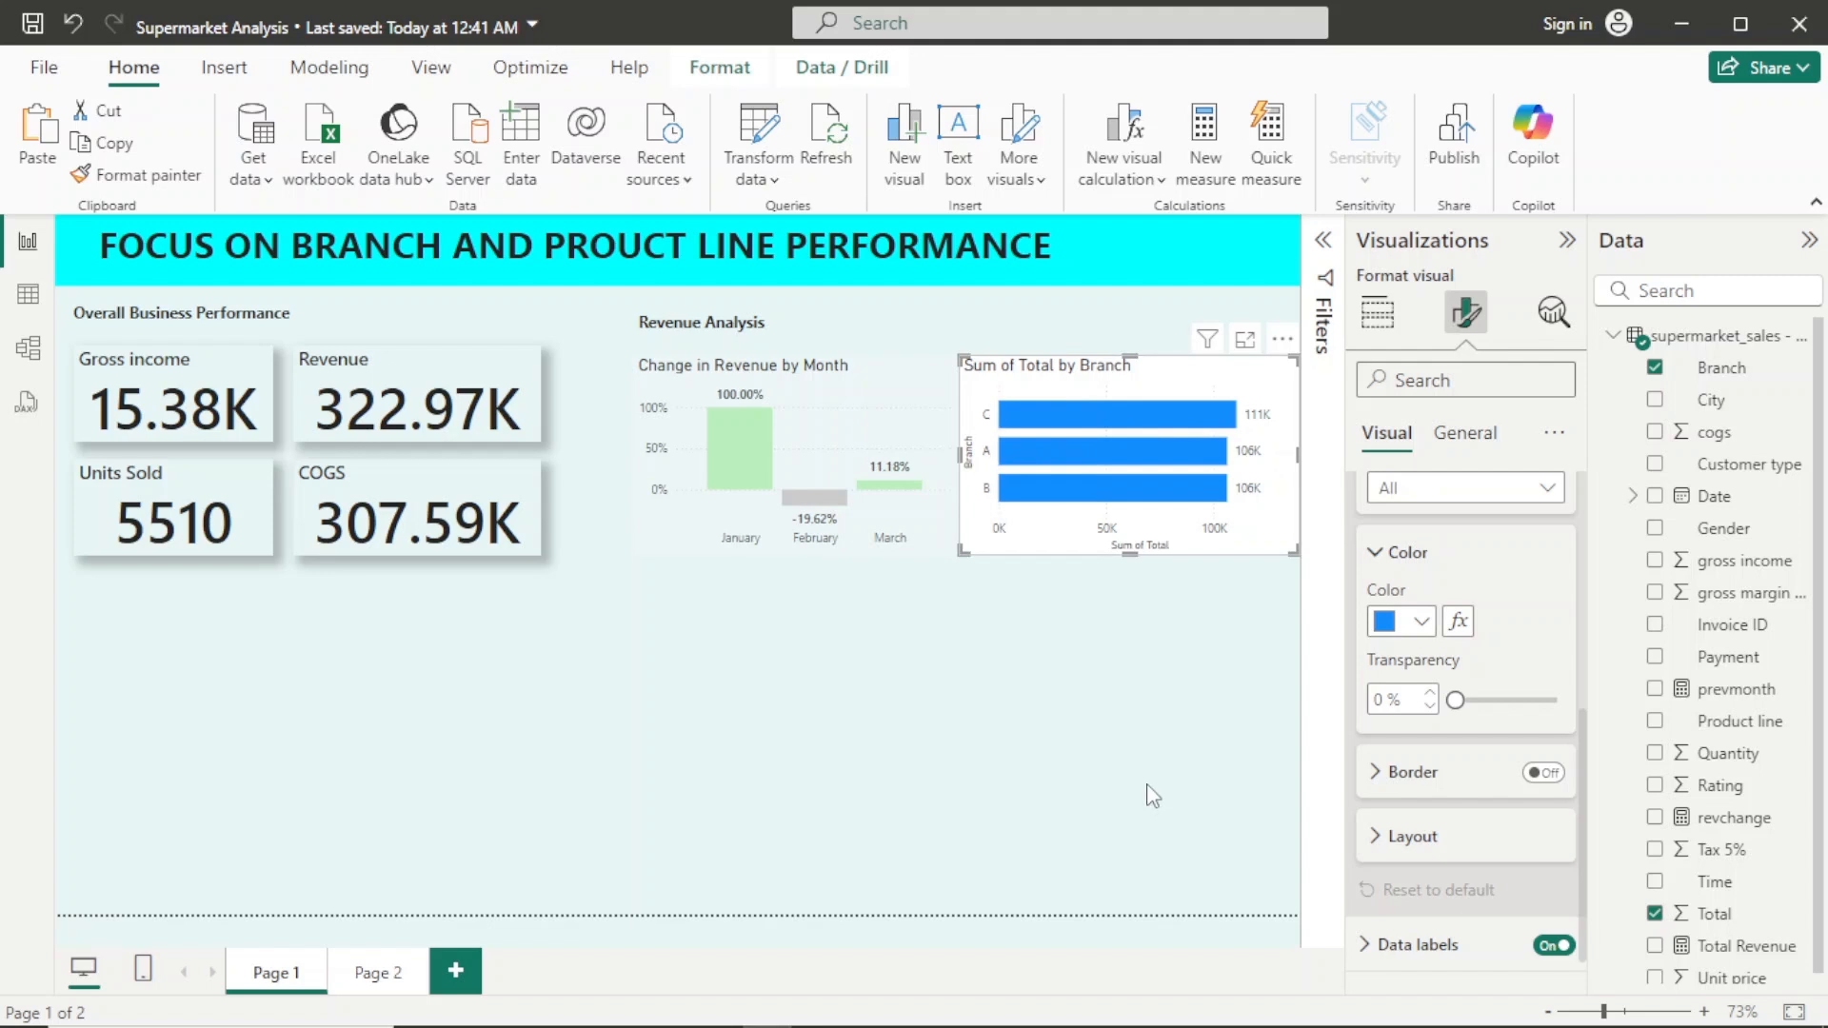
Step: Reword the Revenue Analysis heading as "Revenue analysis by month indicates a"
{"action": "left_click", "coordinate": [796, 321]}
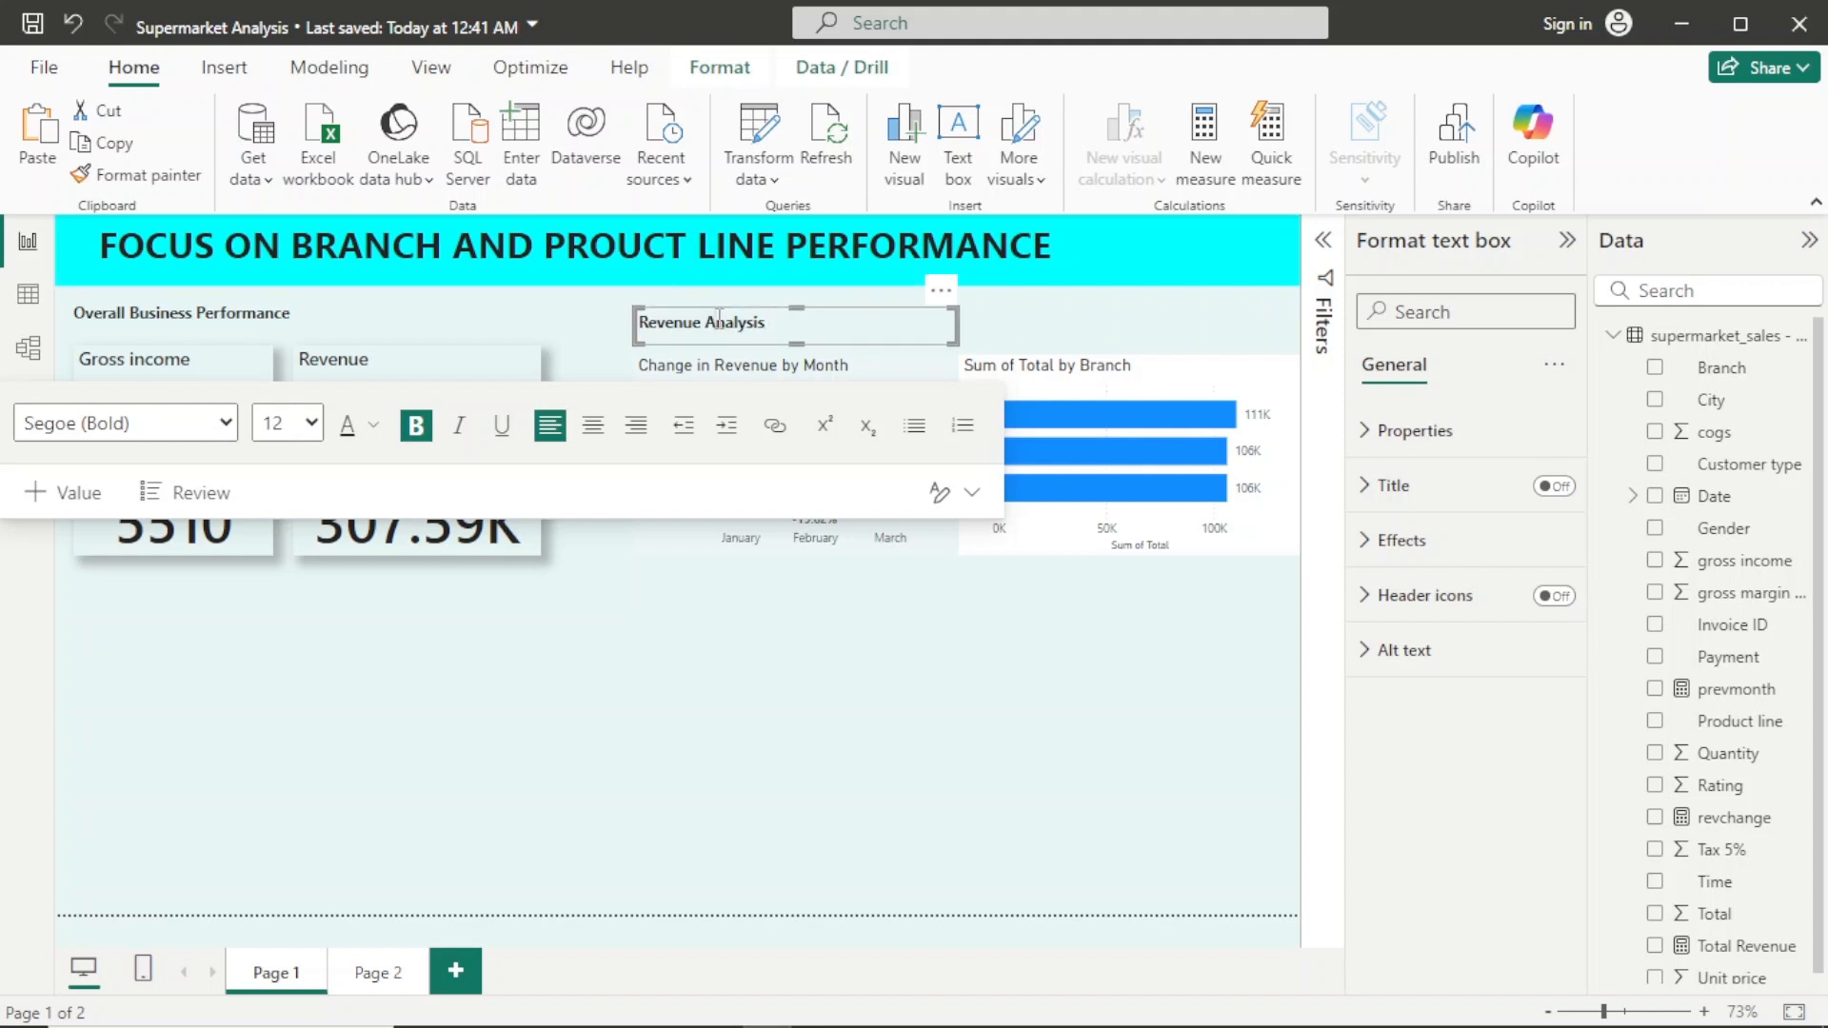
{"action": "key", "text": "BackSpace"}
{"action": "type", "text": "a"}
{"action": "left_click", "coordinate": [801, 325]}
{"action": "type", "text": "by month indic"}
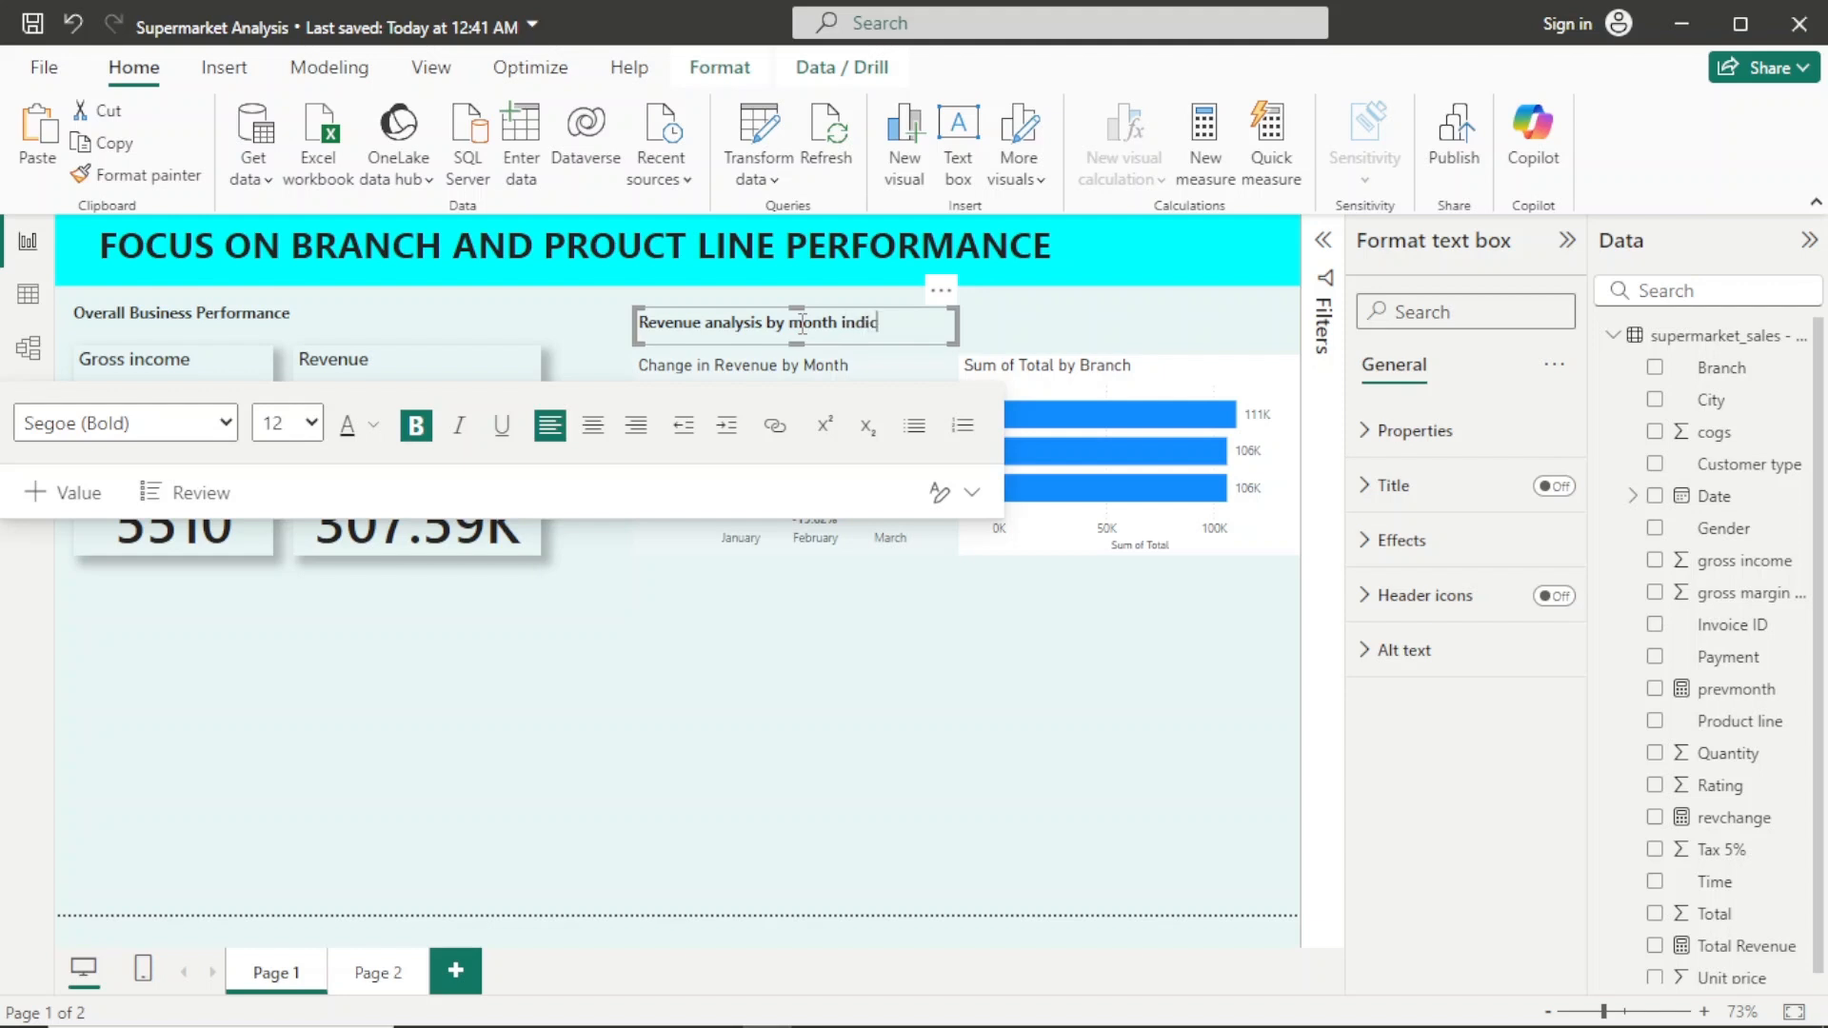
{"action": "type", "text": "ates"}
{"action": "mouse_move", "coordinate": [1095, 467]}
{"action": "type", "text": "a slight"}
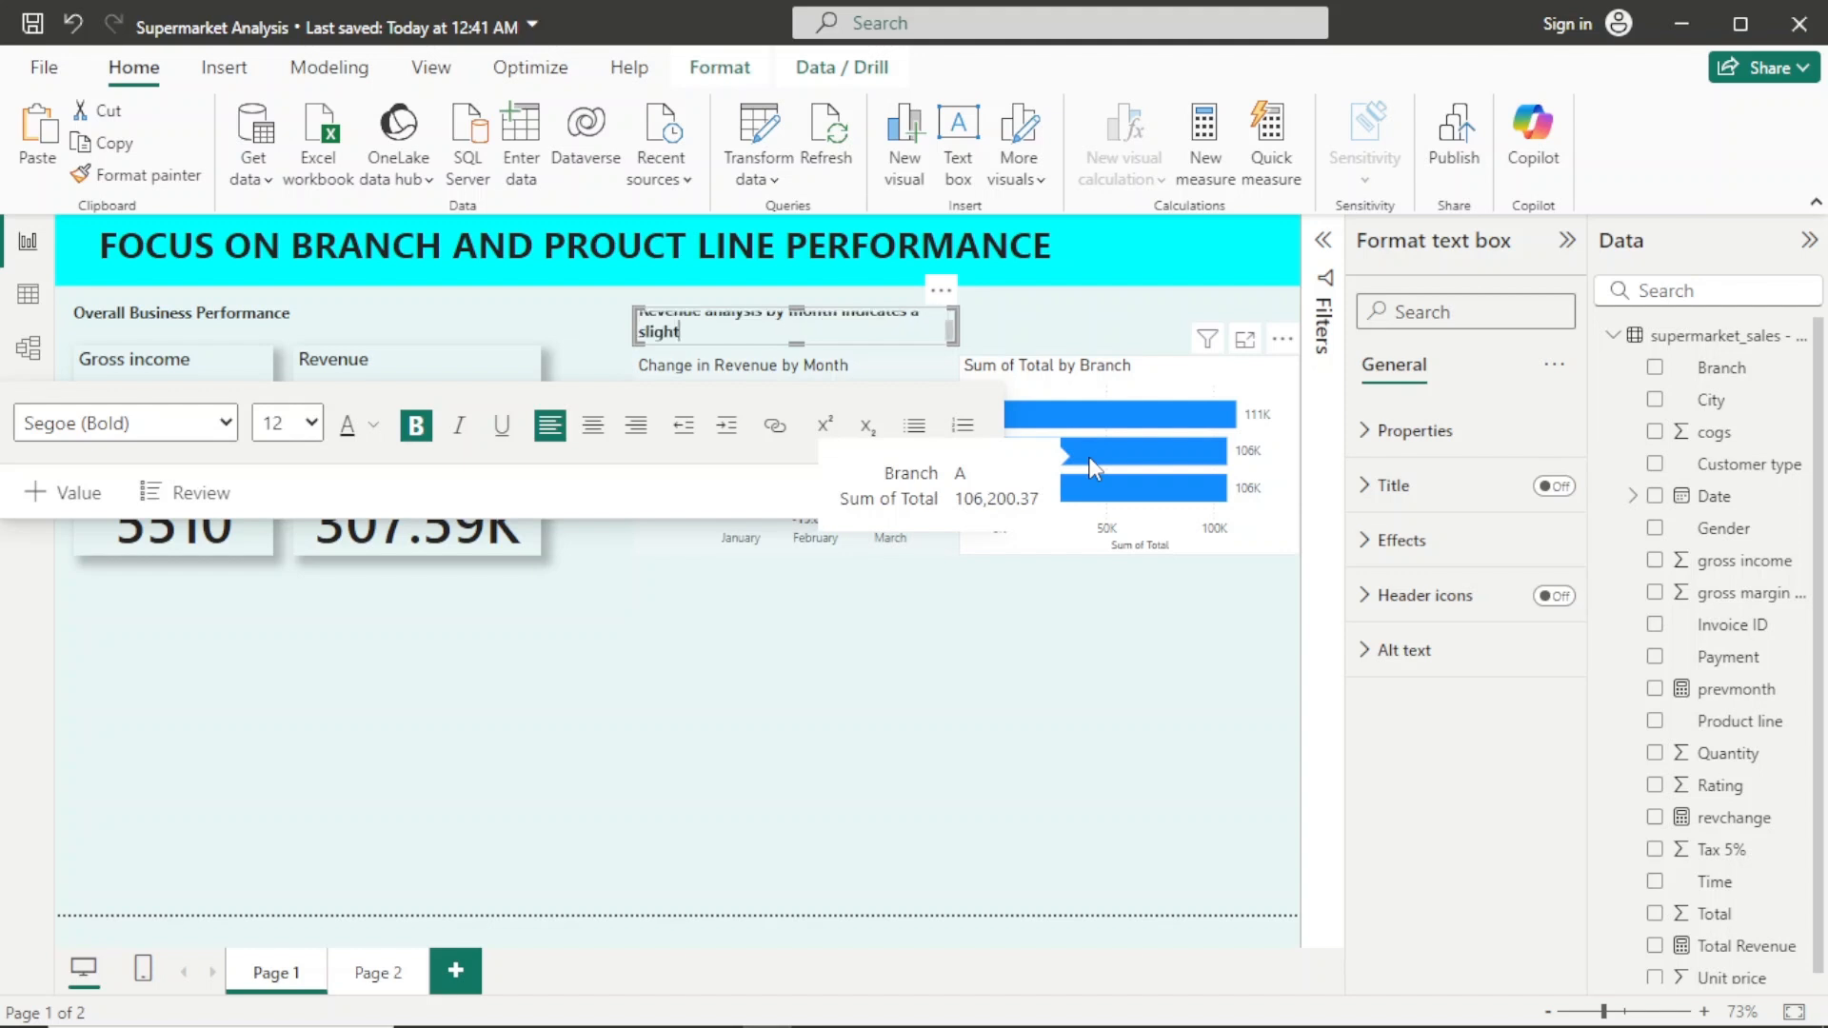
{"action": "key", "text": "BackSpace"}
{"action": "key", "text": "BackSpace"}
{"action": "key", "text": "BackSpace"}
{"action": "key", "text": "BackSpace"}
{"action": "key", "text": "BackSpace"}
{"action": "key", "text": "BackSpace"}
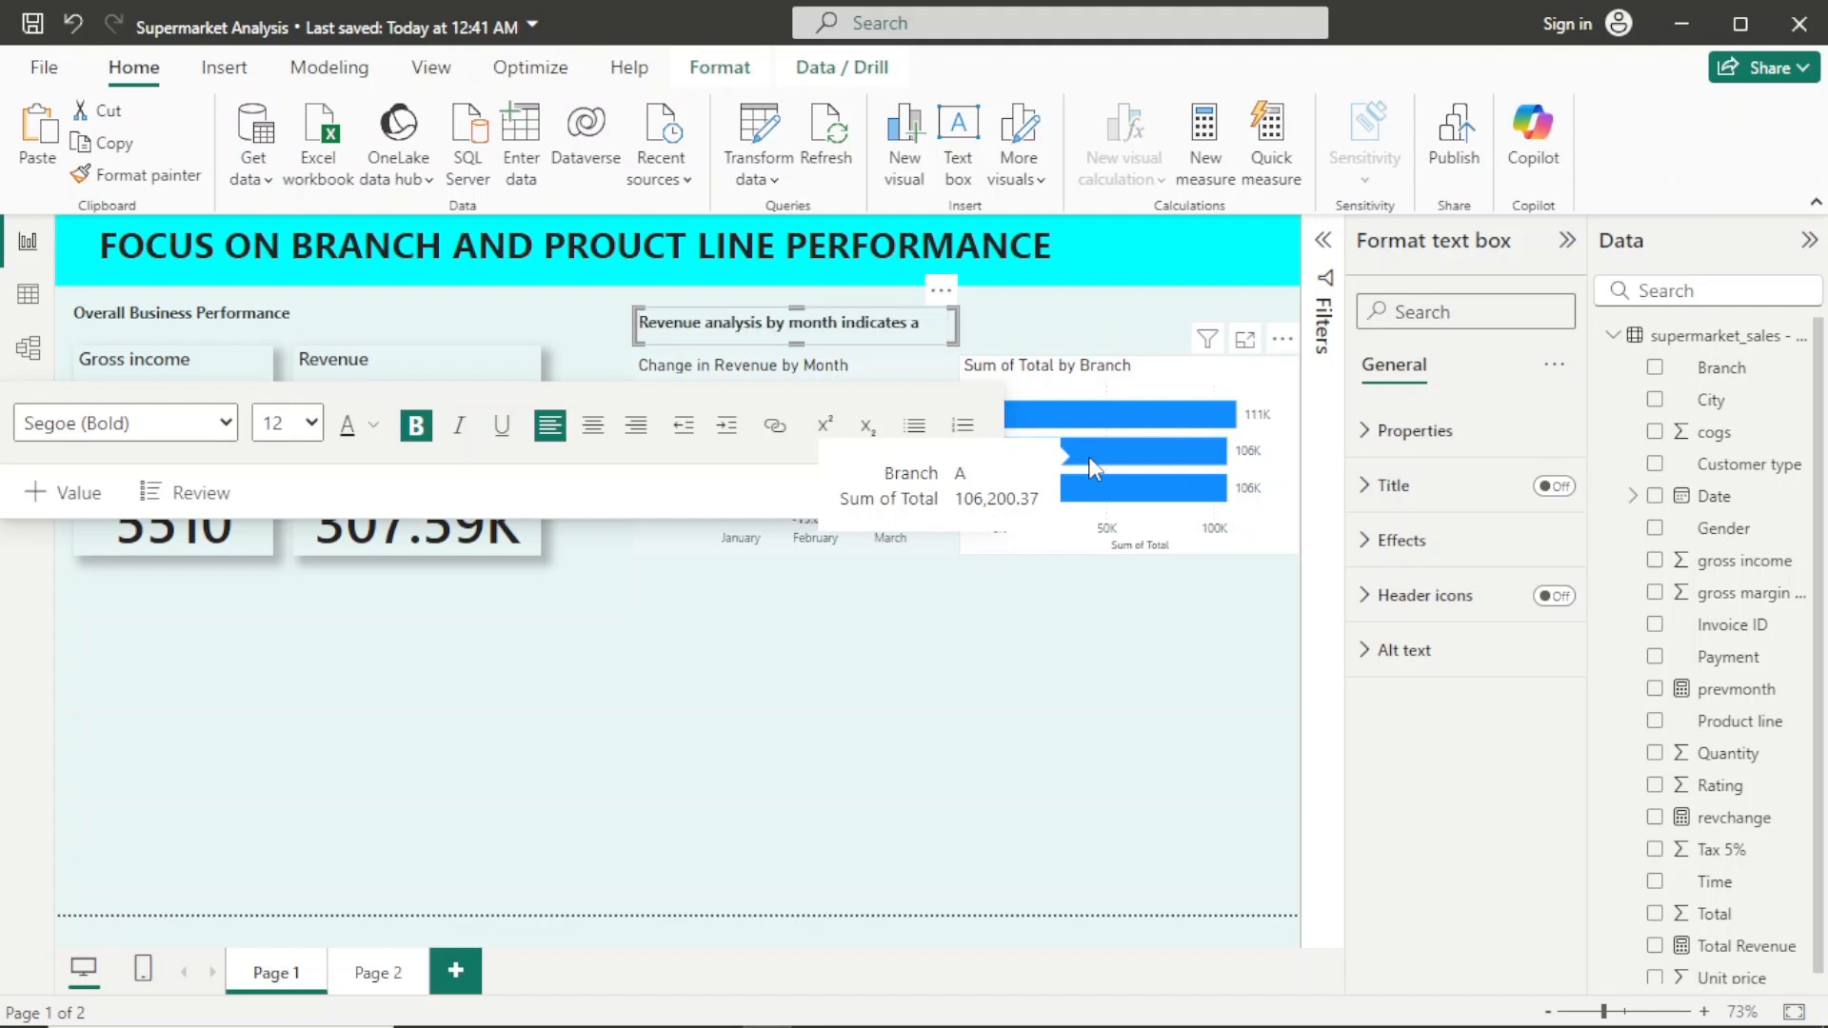
Step: Complete the heading's sentence with "19% drop in February, then 11% growth in March"
{"action": "type", "text": "19% drop "}
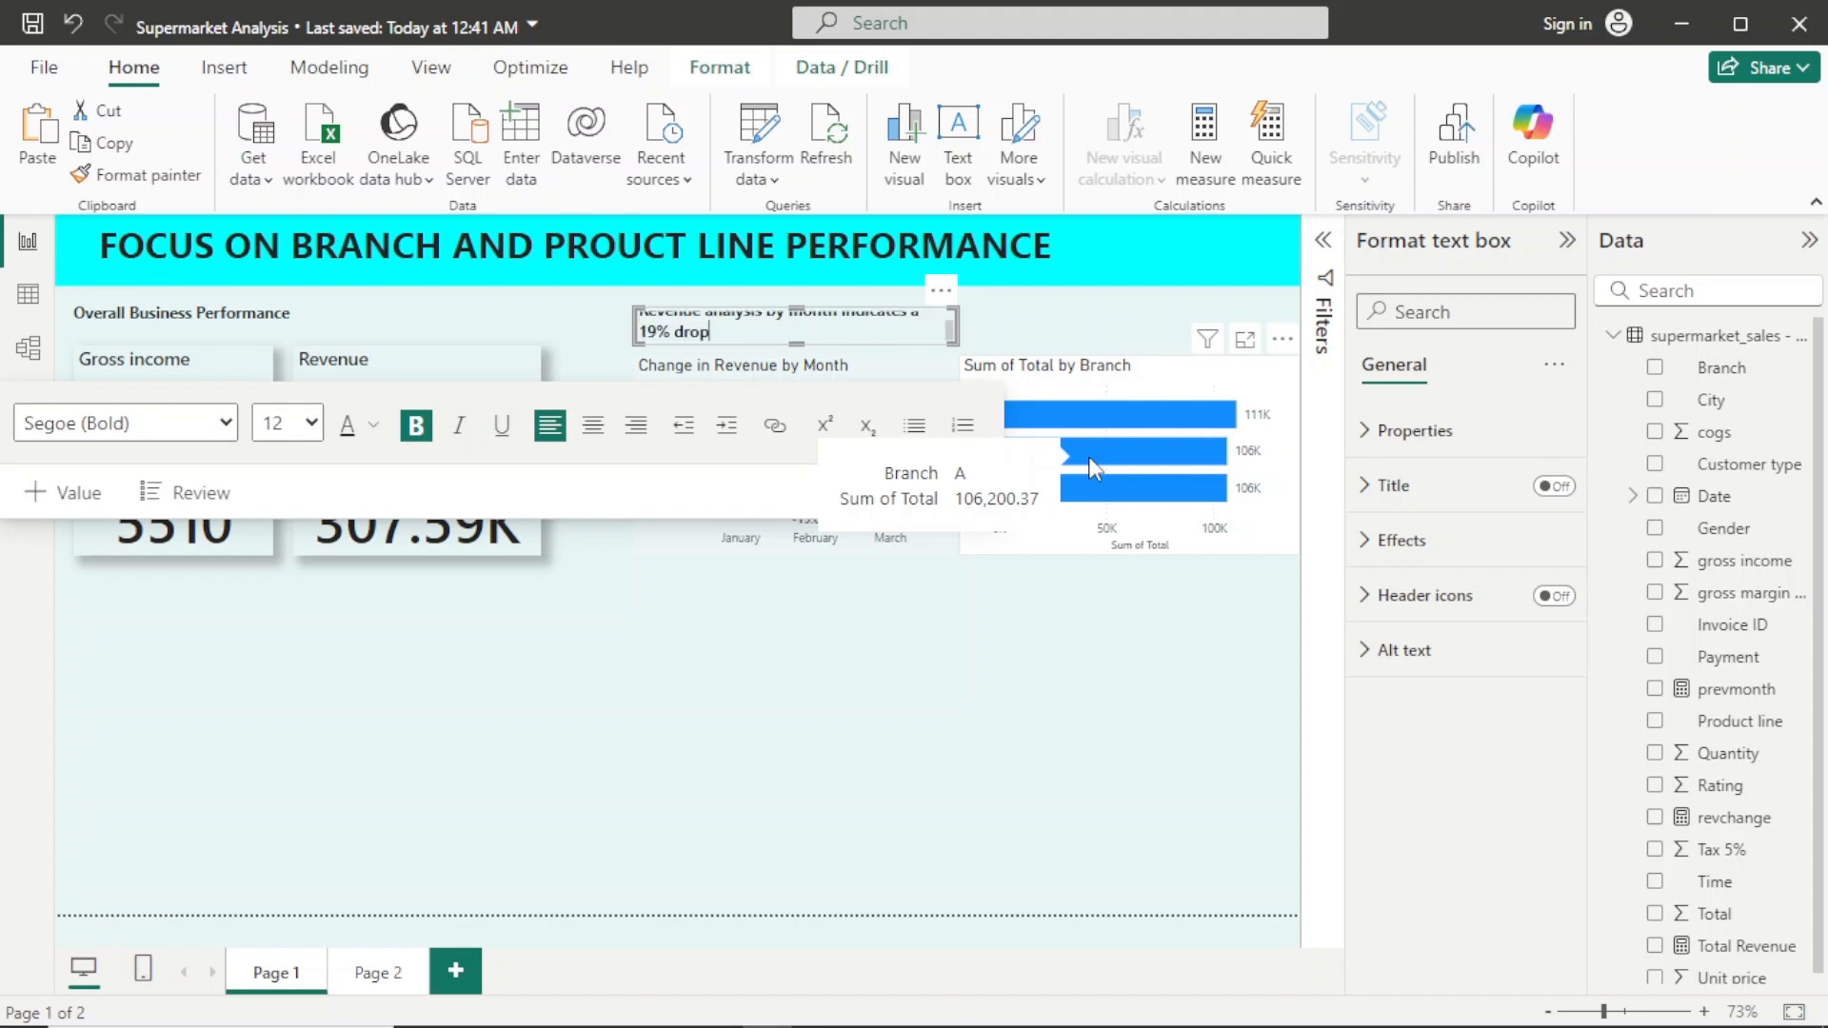
{"action": "type", "text": "in February, the n"}
{"action": "key", "text": "BackSpace"}
{"action": "type", "text": "n 11% grow"}
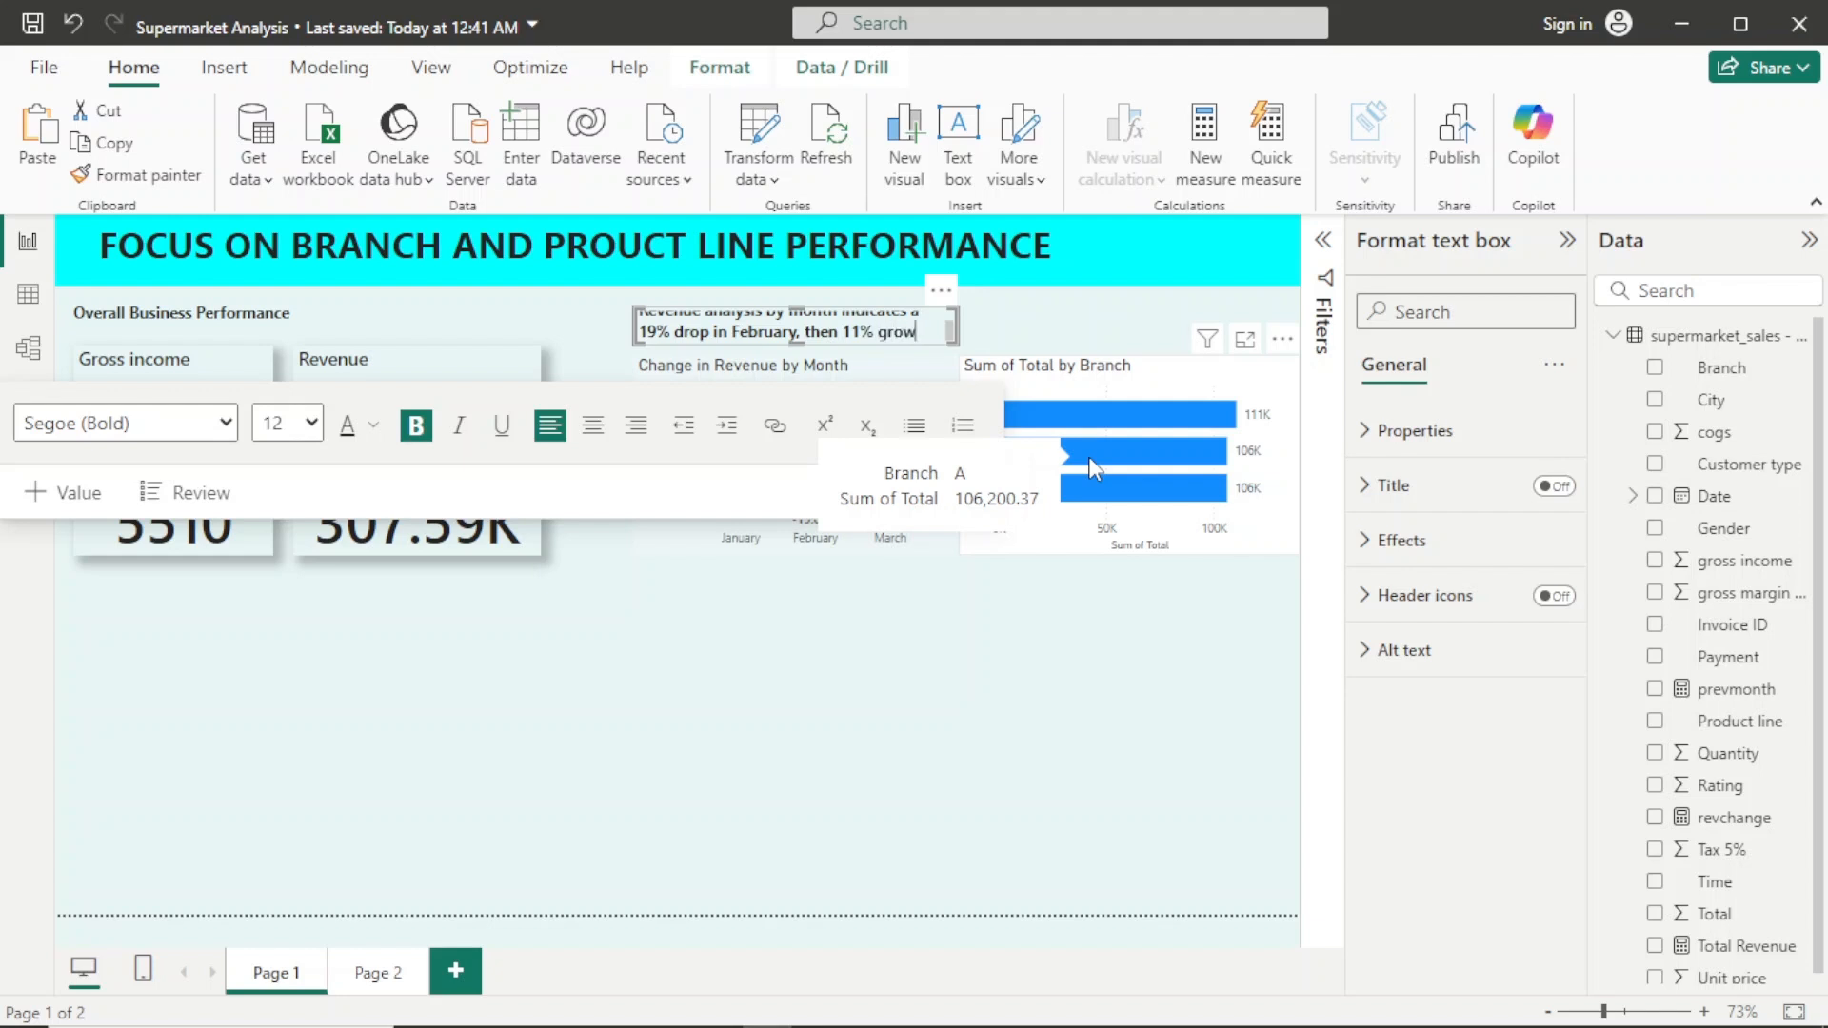
{"action": "type", "text": "th in March"}
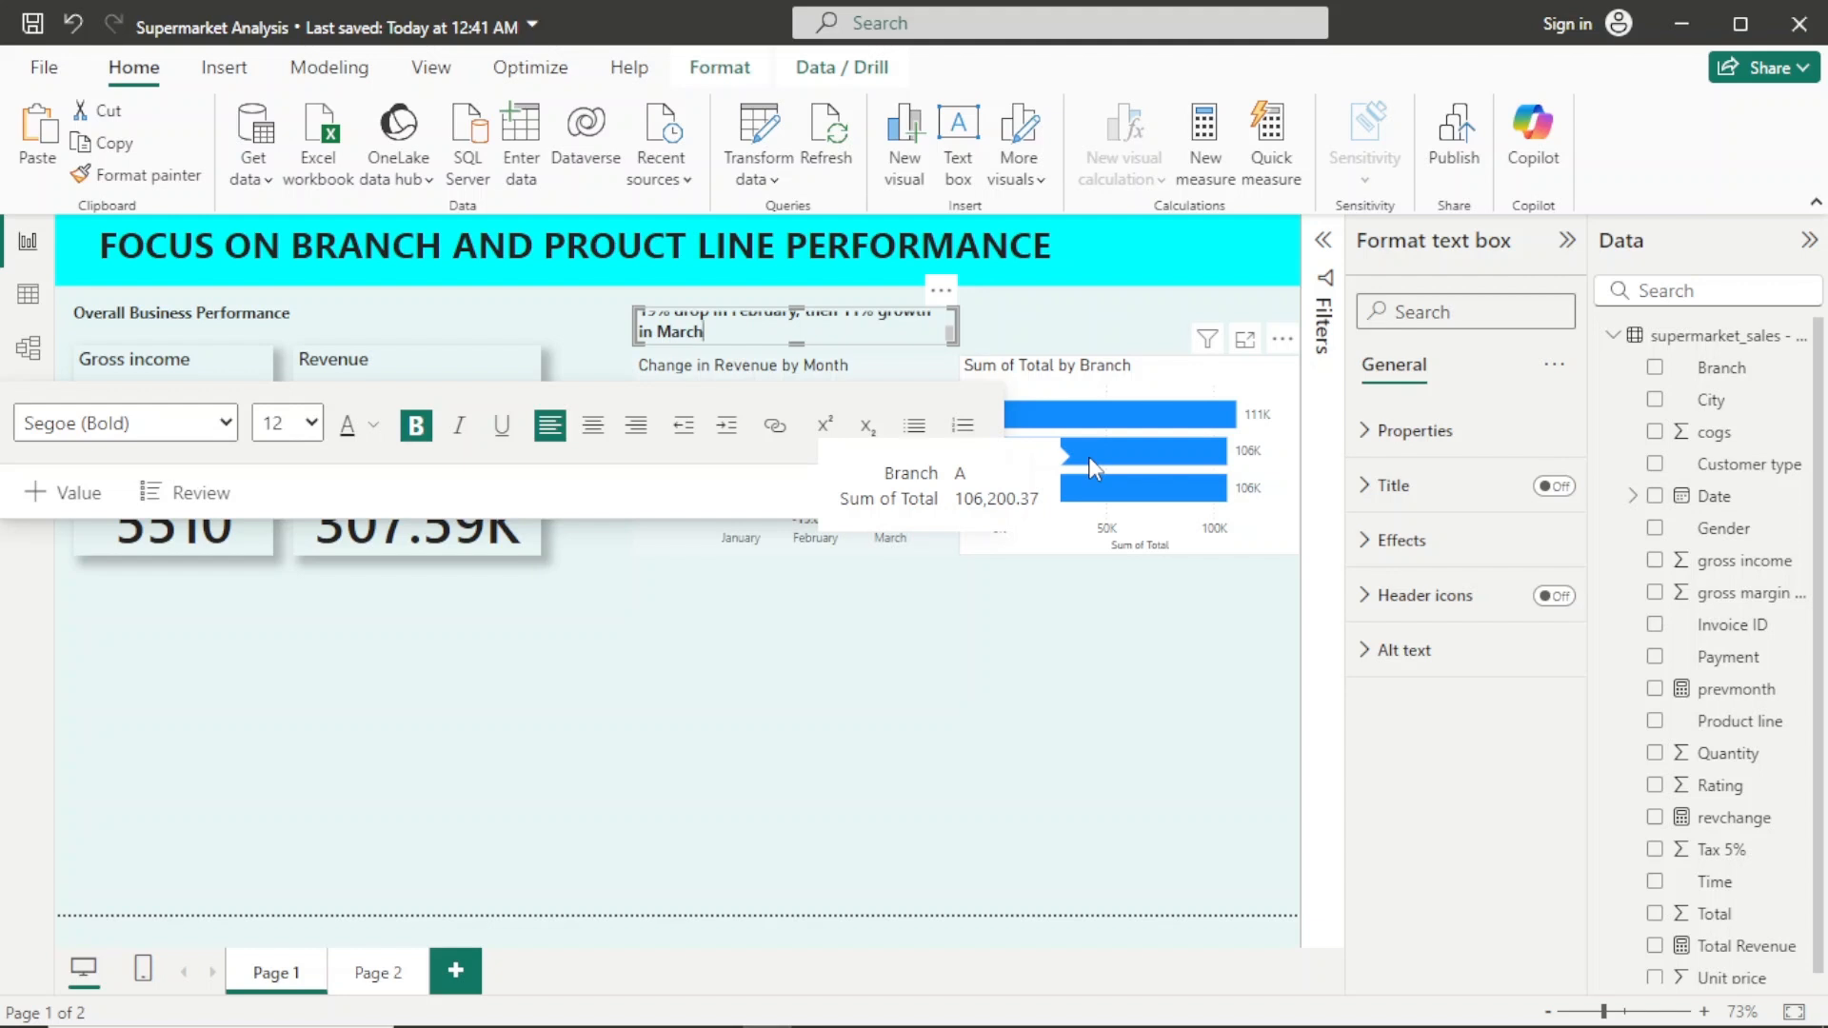
Step: Widen the revenue heading's text box across both charts and append the sentence "Brach C is also leading by 5k in sales compared to A & B"
{"action": "type", "text": "."}
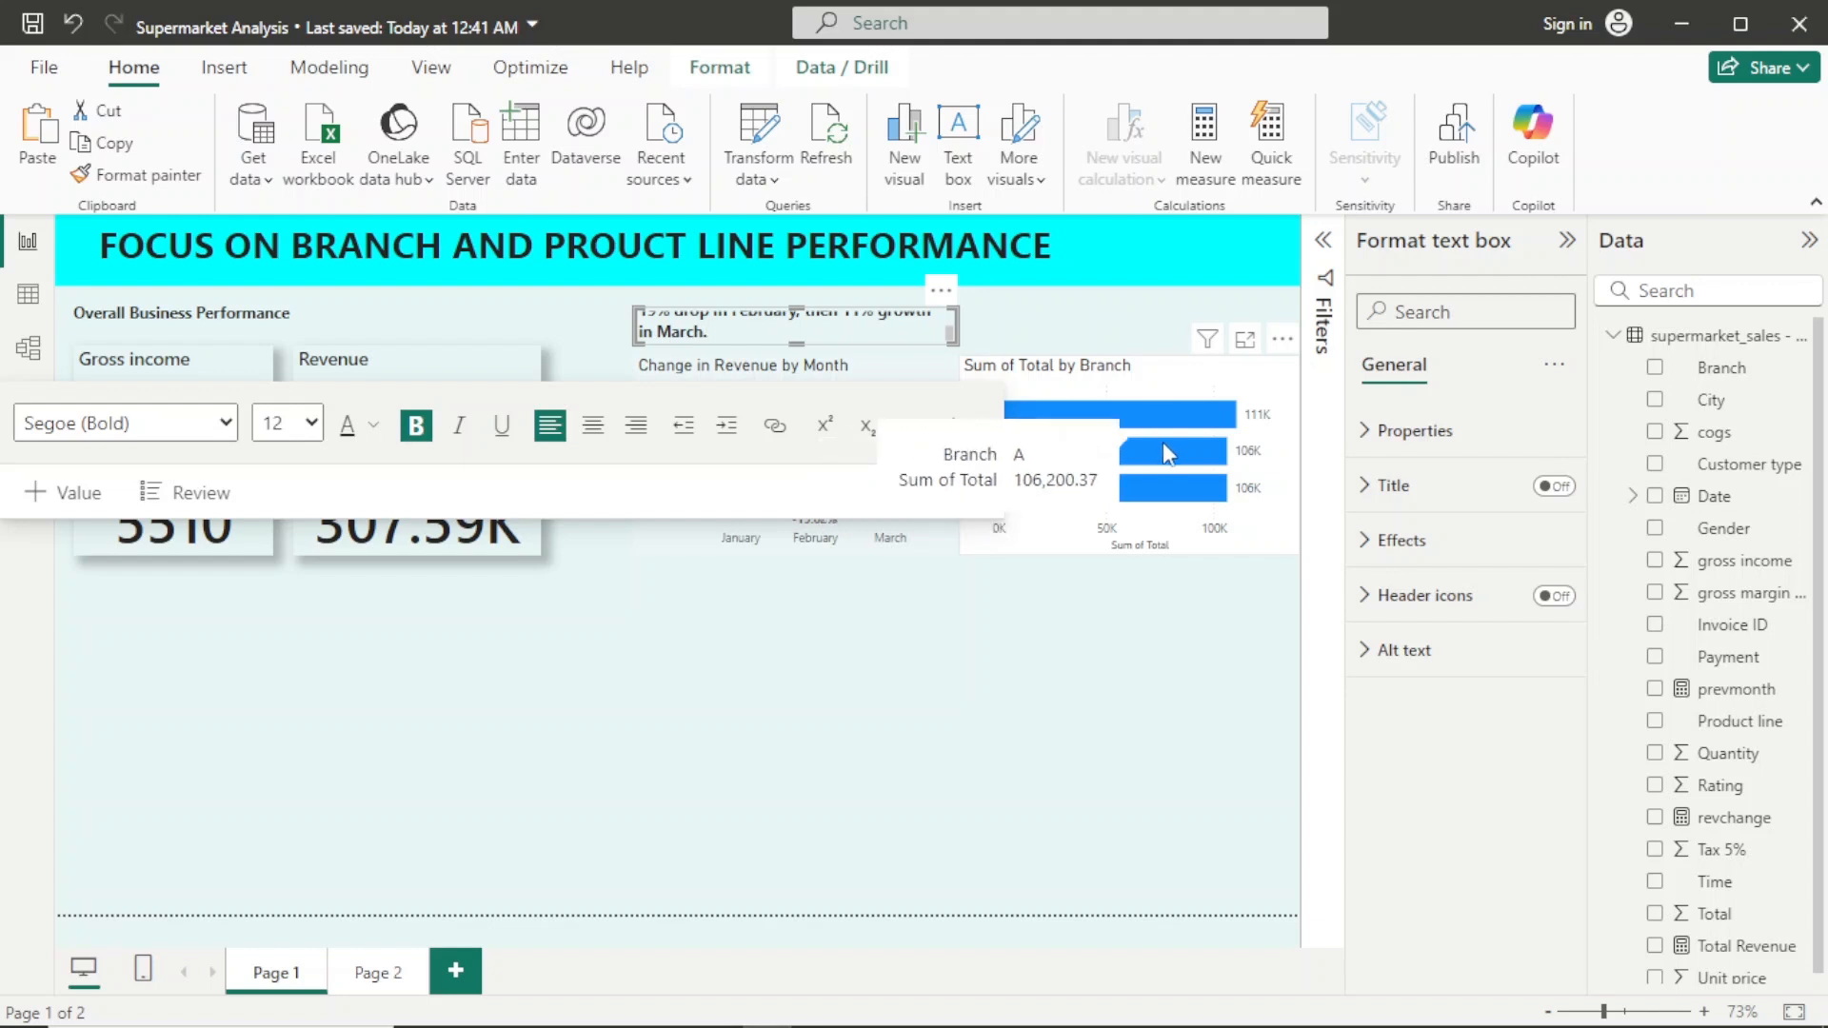
{"action": "left_click_drag", "start_coordinate": [957, 325], "coordinate": [1297, 330]}
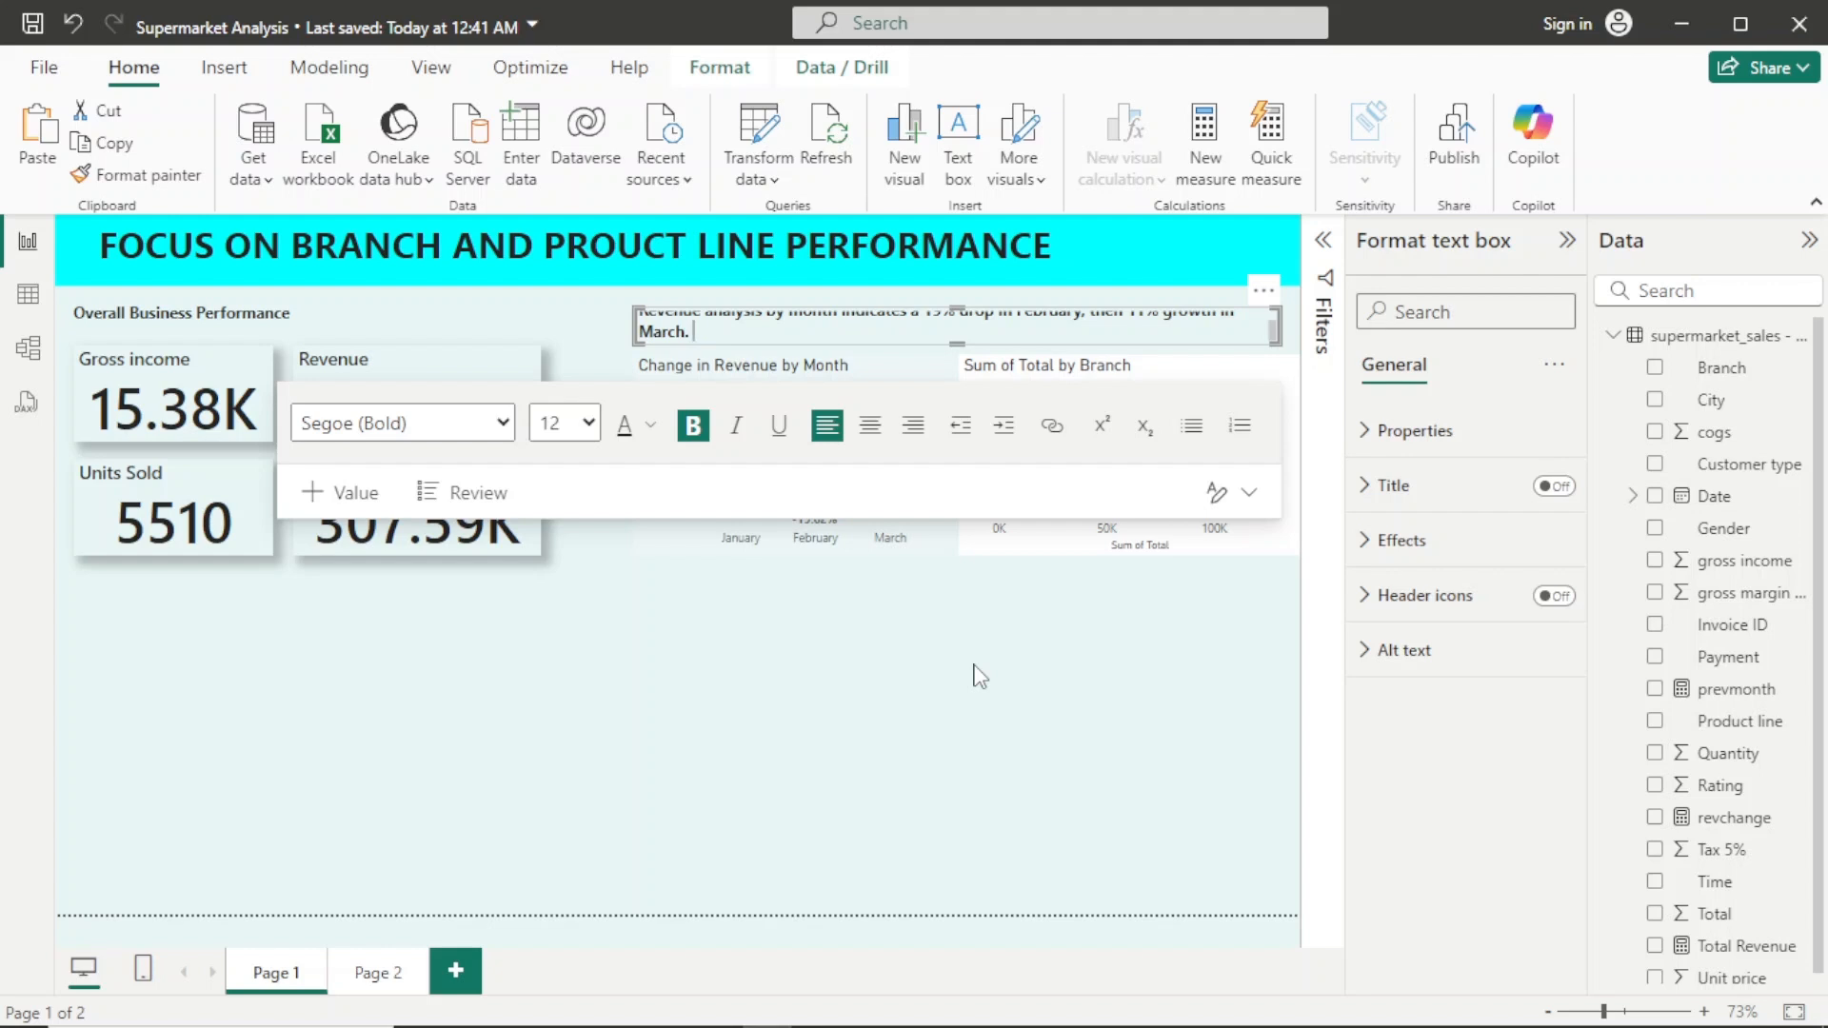
{"action": "type", "text": "Brach C is also leading by"}
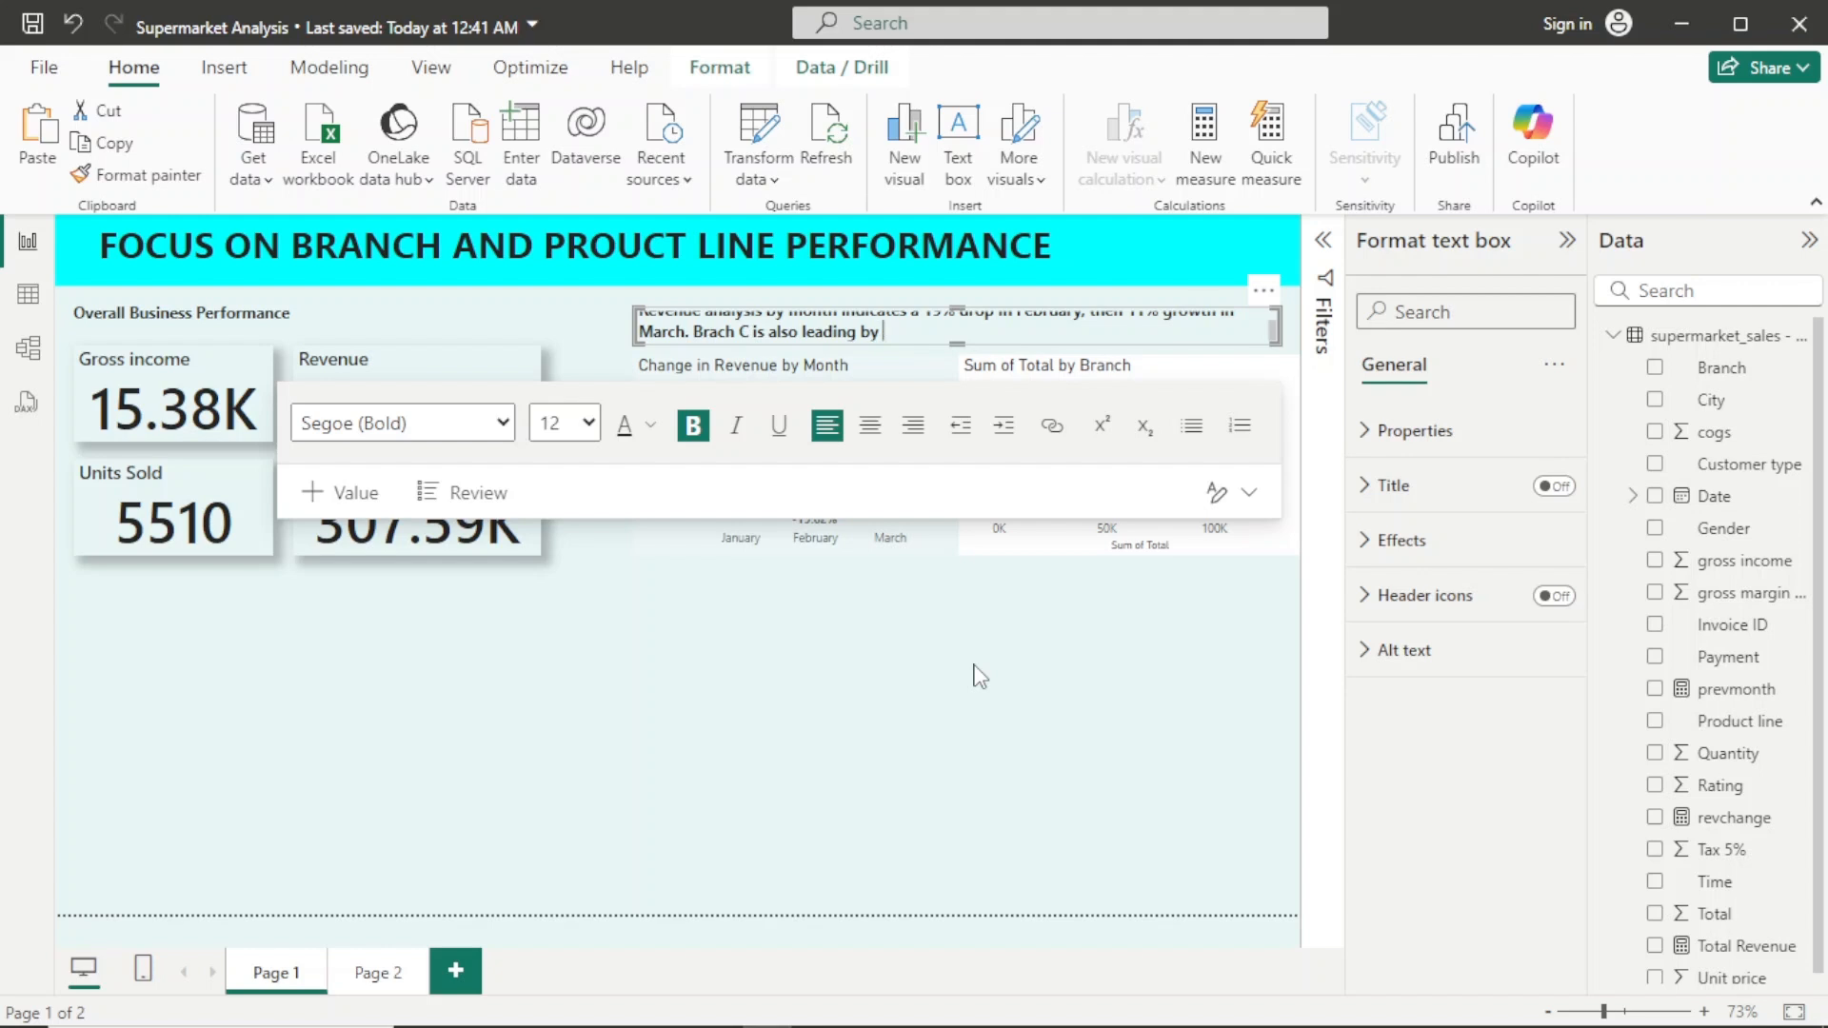
{"action": "type", "text": " 5k in sales compared to"}
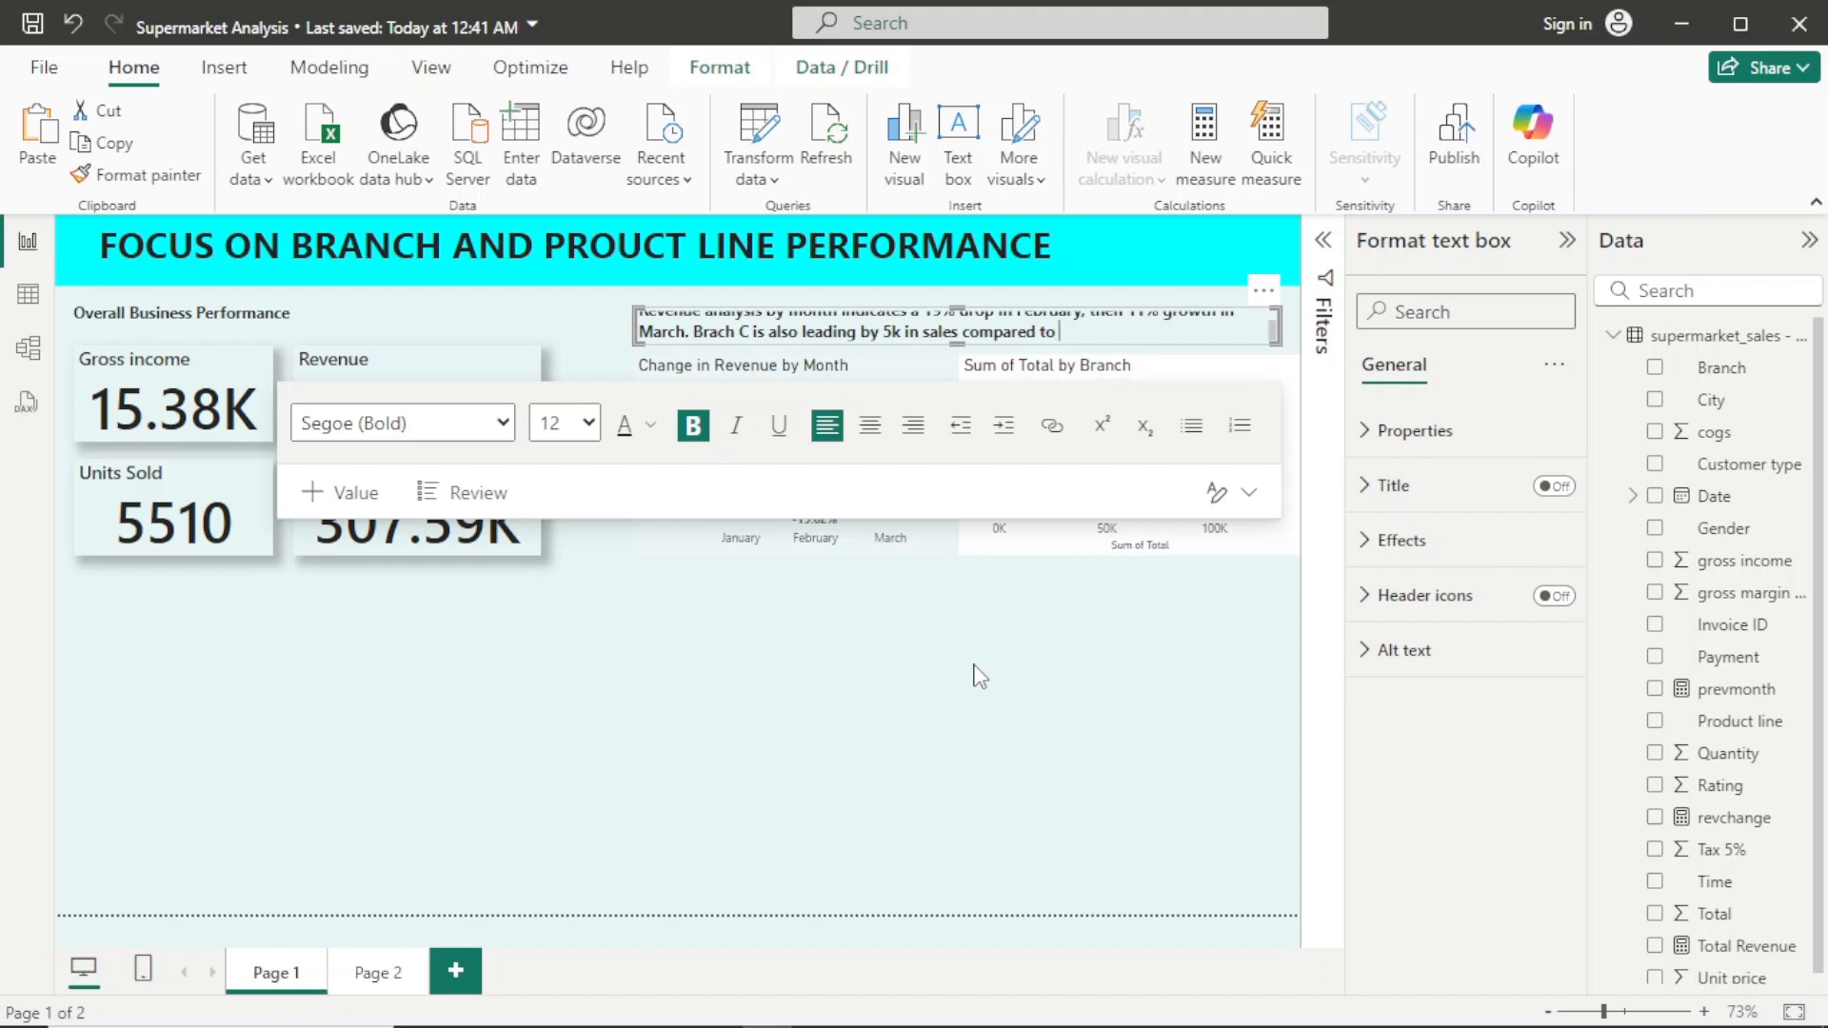
{"action": "type", "text": " A & B"}
{"action": "left_click", "coordinate": [954, 857]}
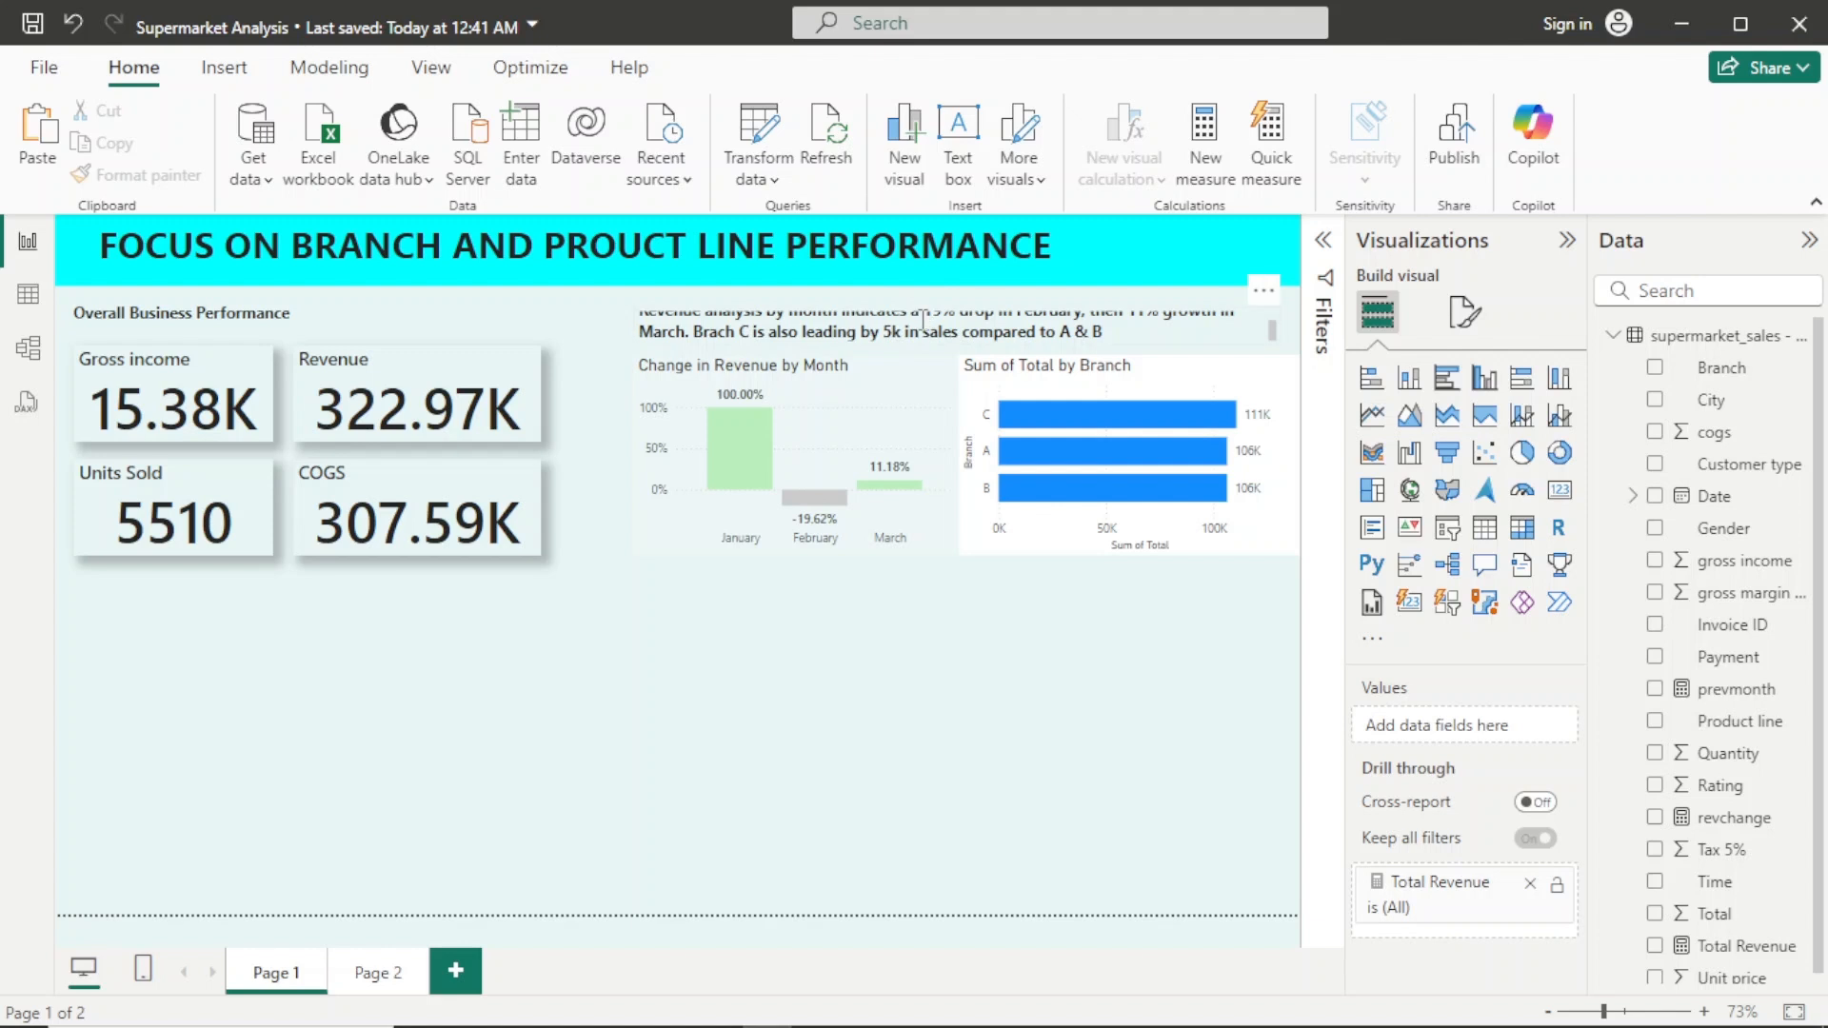
Step: Enlarge the revenue heading's text box slightly upward so both lines of its text fit
{"action": "left_click", "coordinate": [1263, 289]}
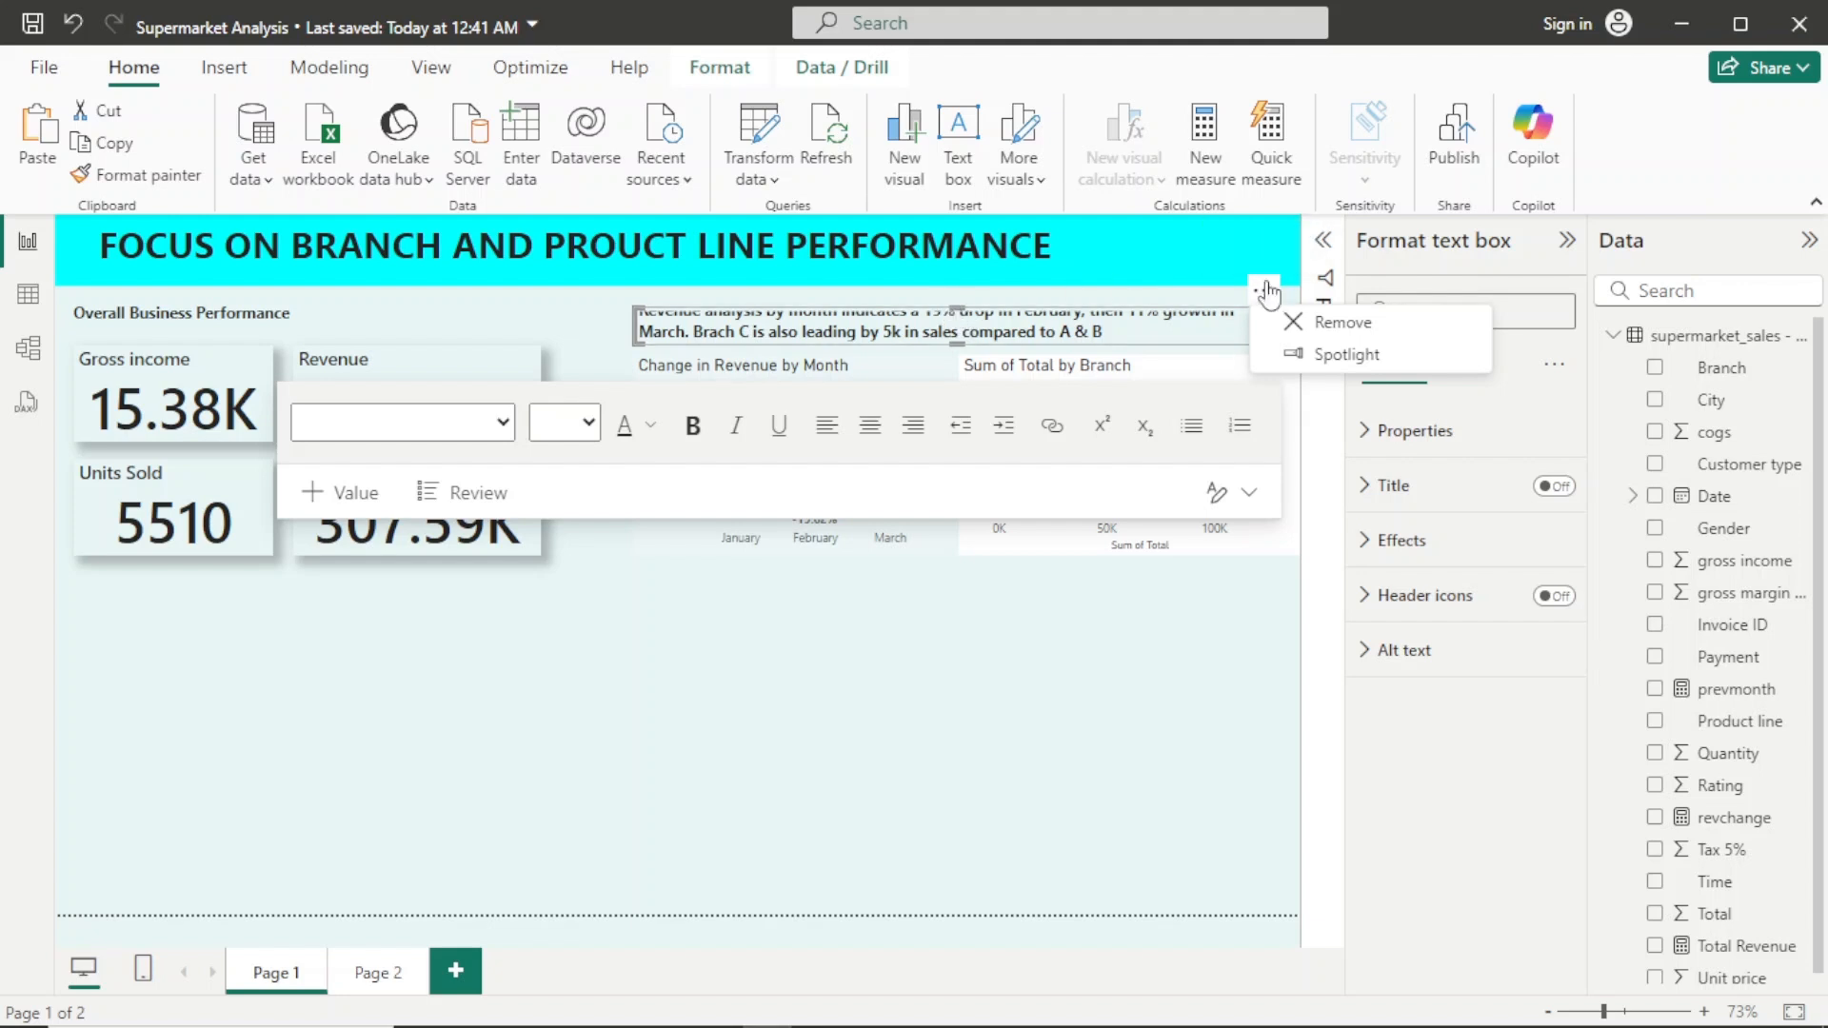
{"action": "left_click", "coordinate": [1021, 675]}
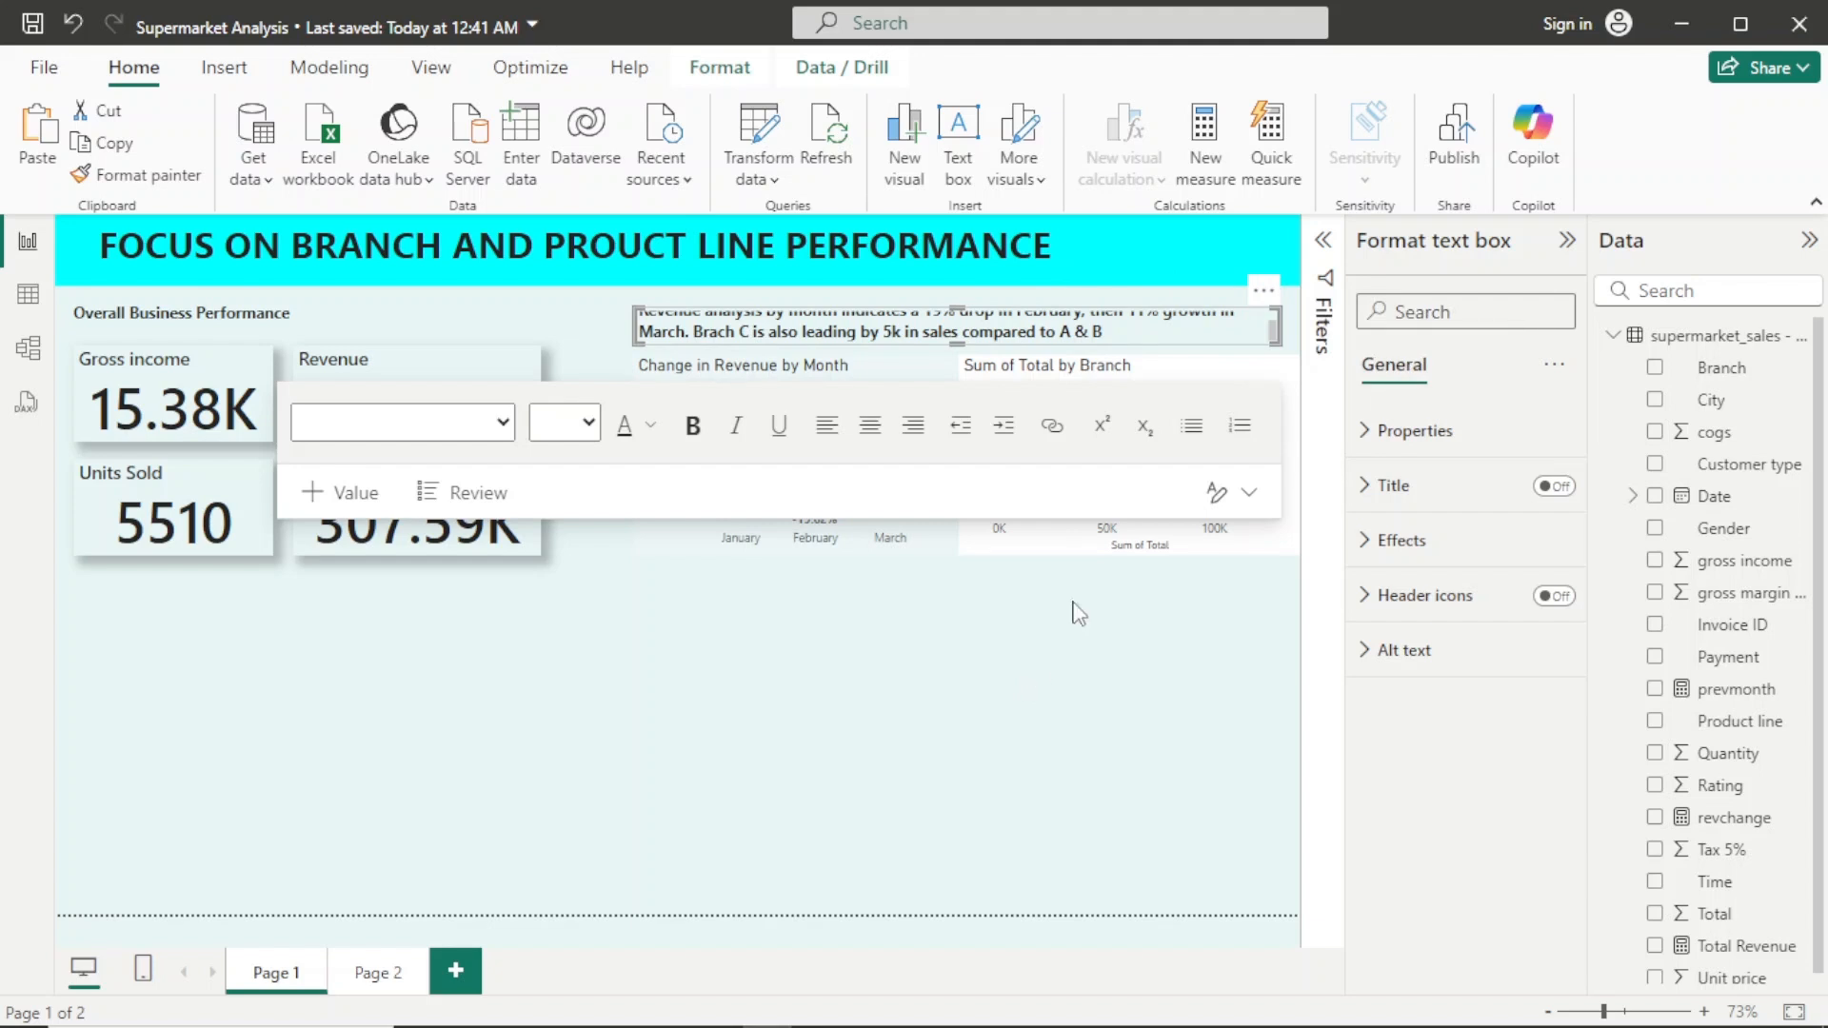
{"action": "mouse_move", "coordinate": [955, 307]}
{"action": "left_mouse_down"}
{"action": "mouse_move", "coordinate": [955, 287]}
{"action": "mouse_move", "coordinate": [961, 304]}
{"action": "left_mouse_up"}
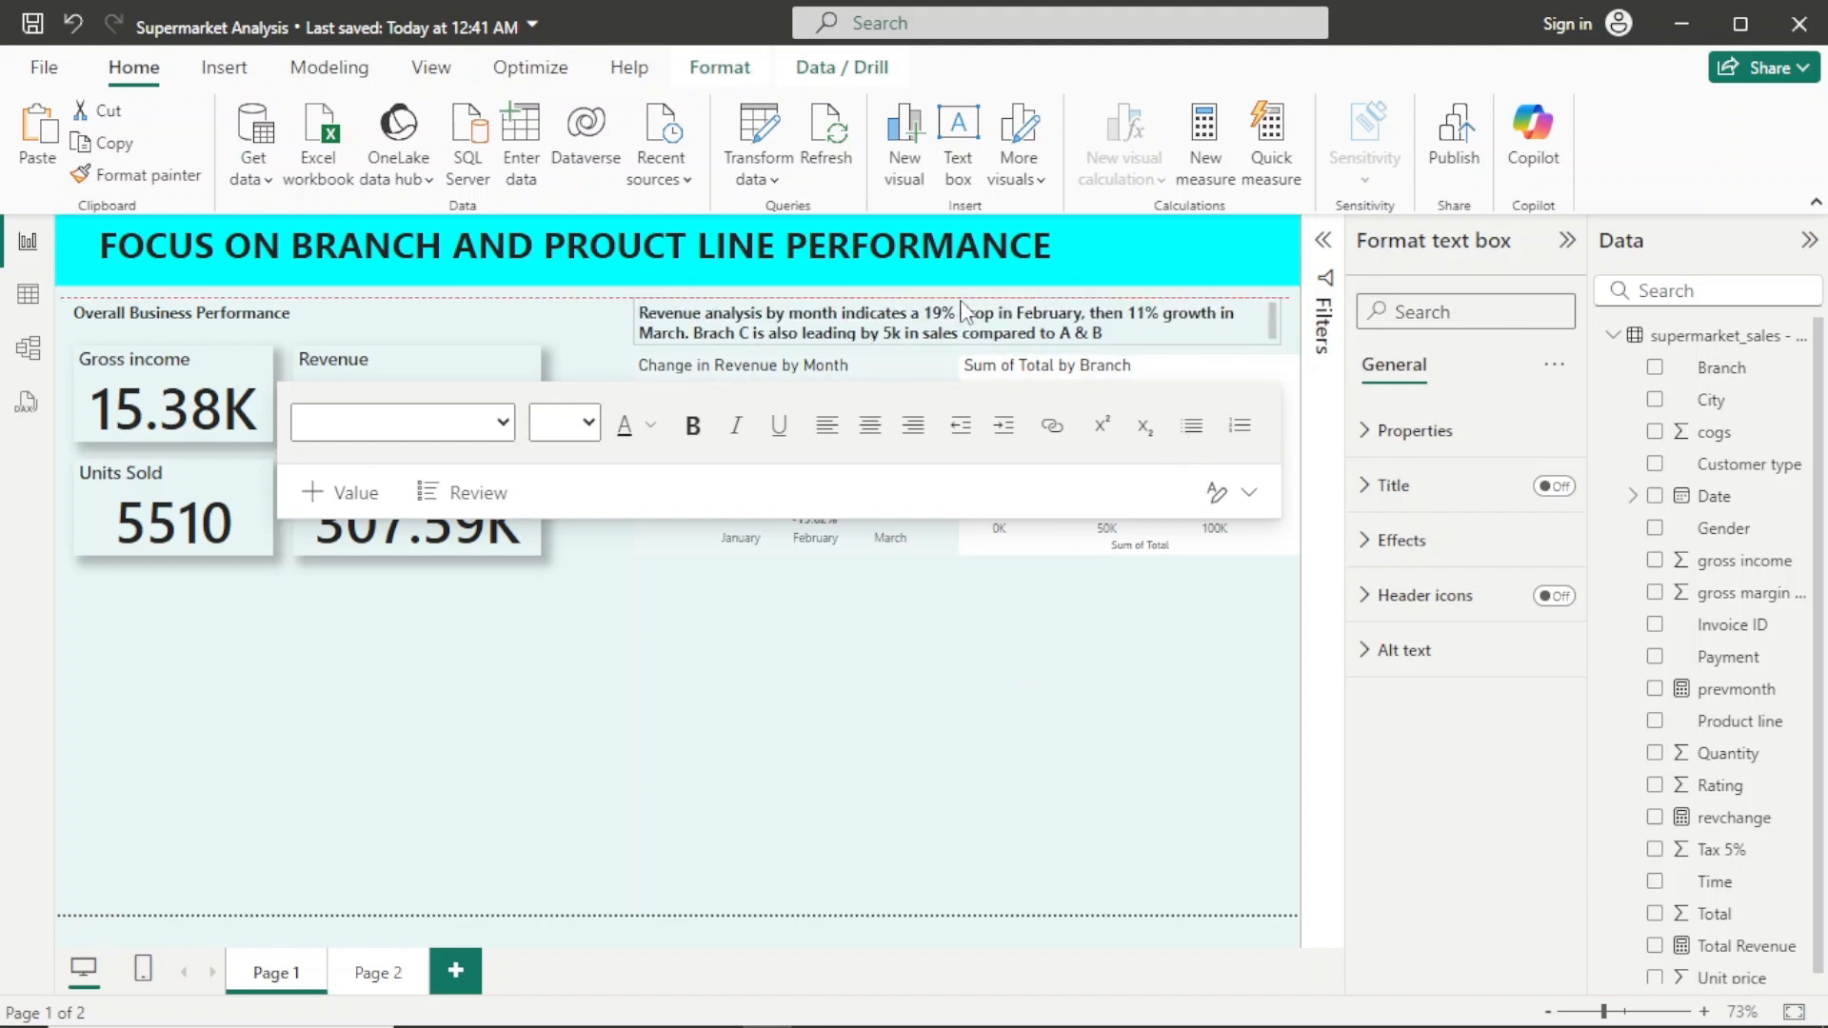
{"action": "left_click_drag", "start_coordinate": [962, 307], "coordinate": [961, 306]}
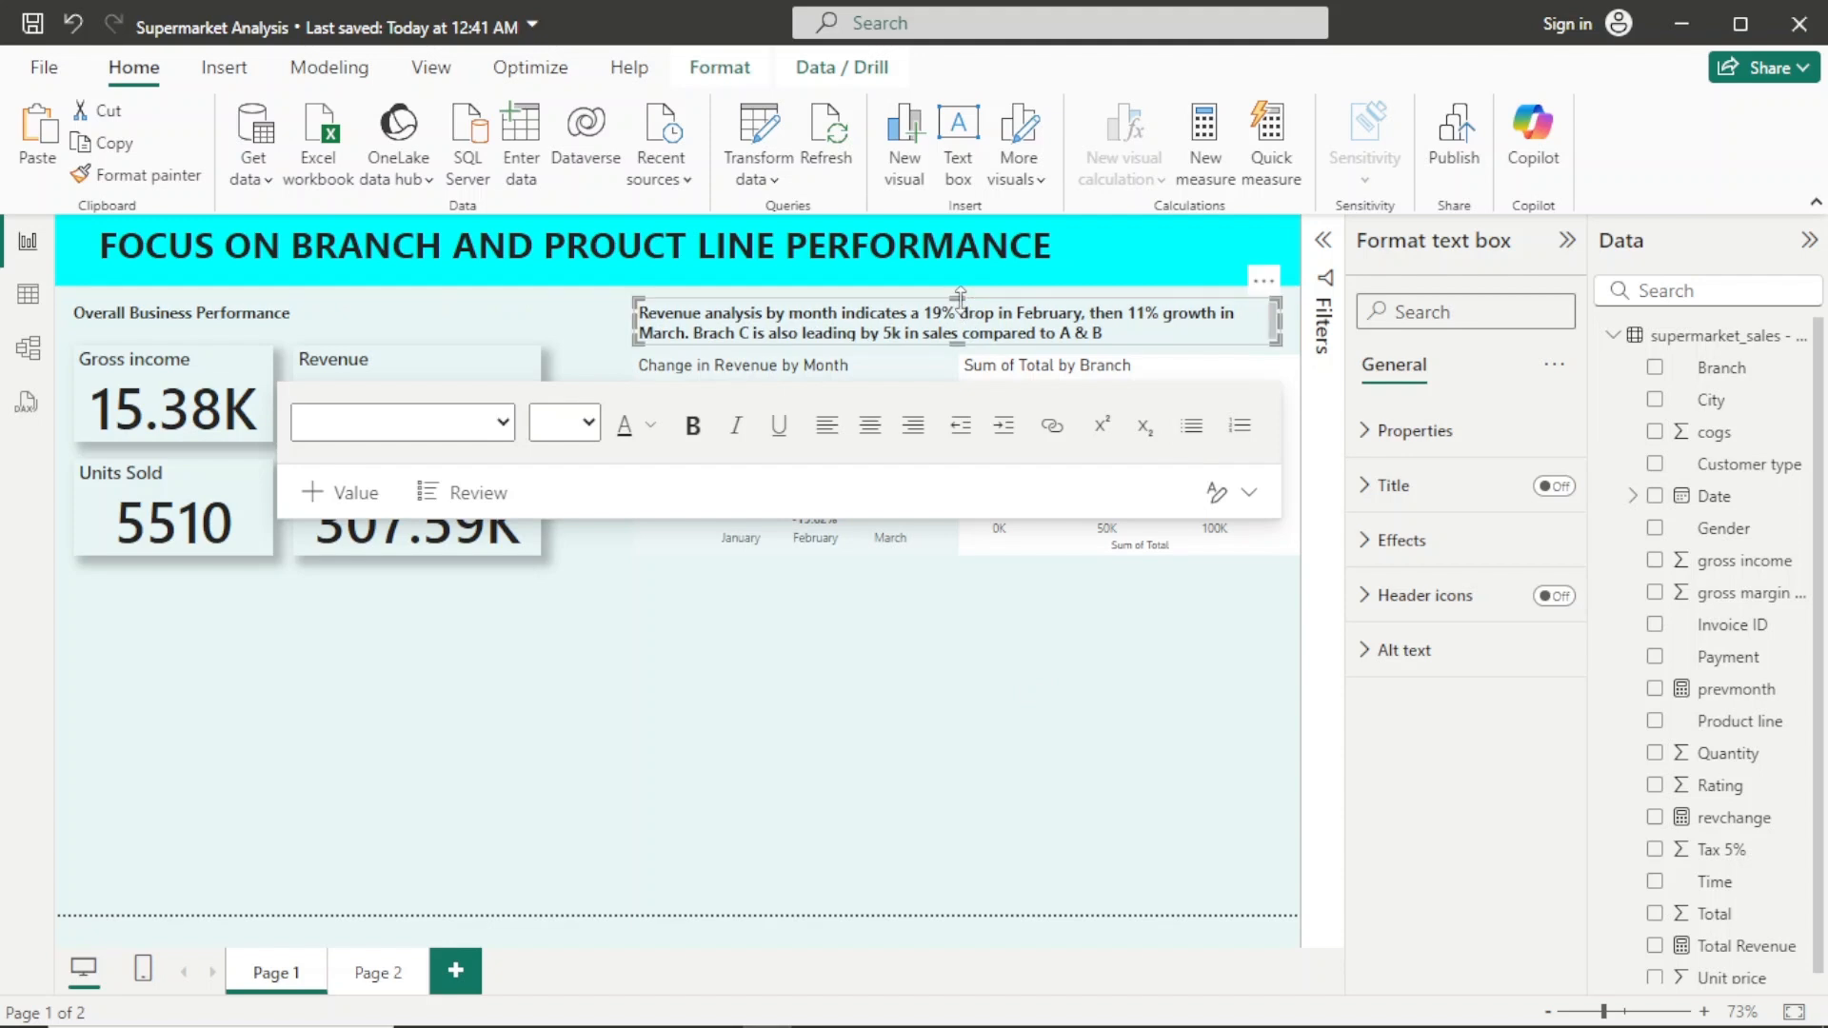
{"action": "left_click", "coordinate": [943, 603]}
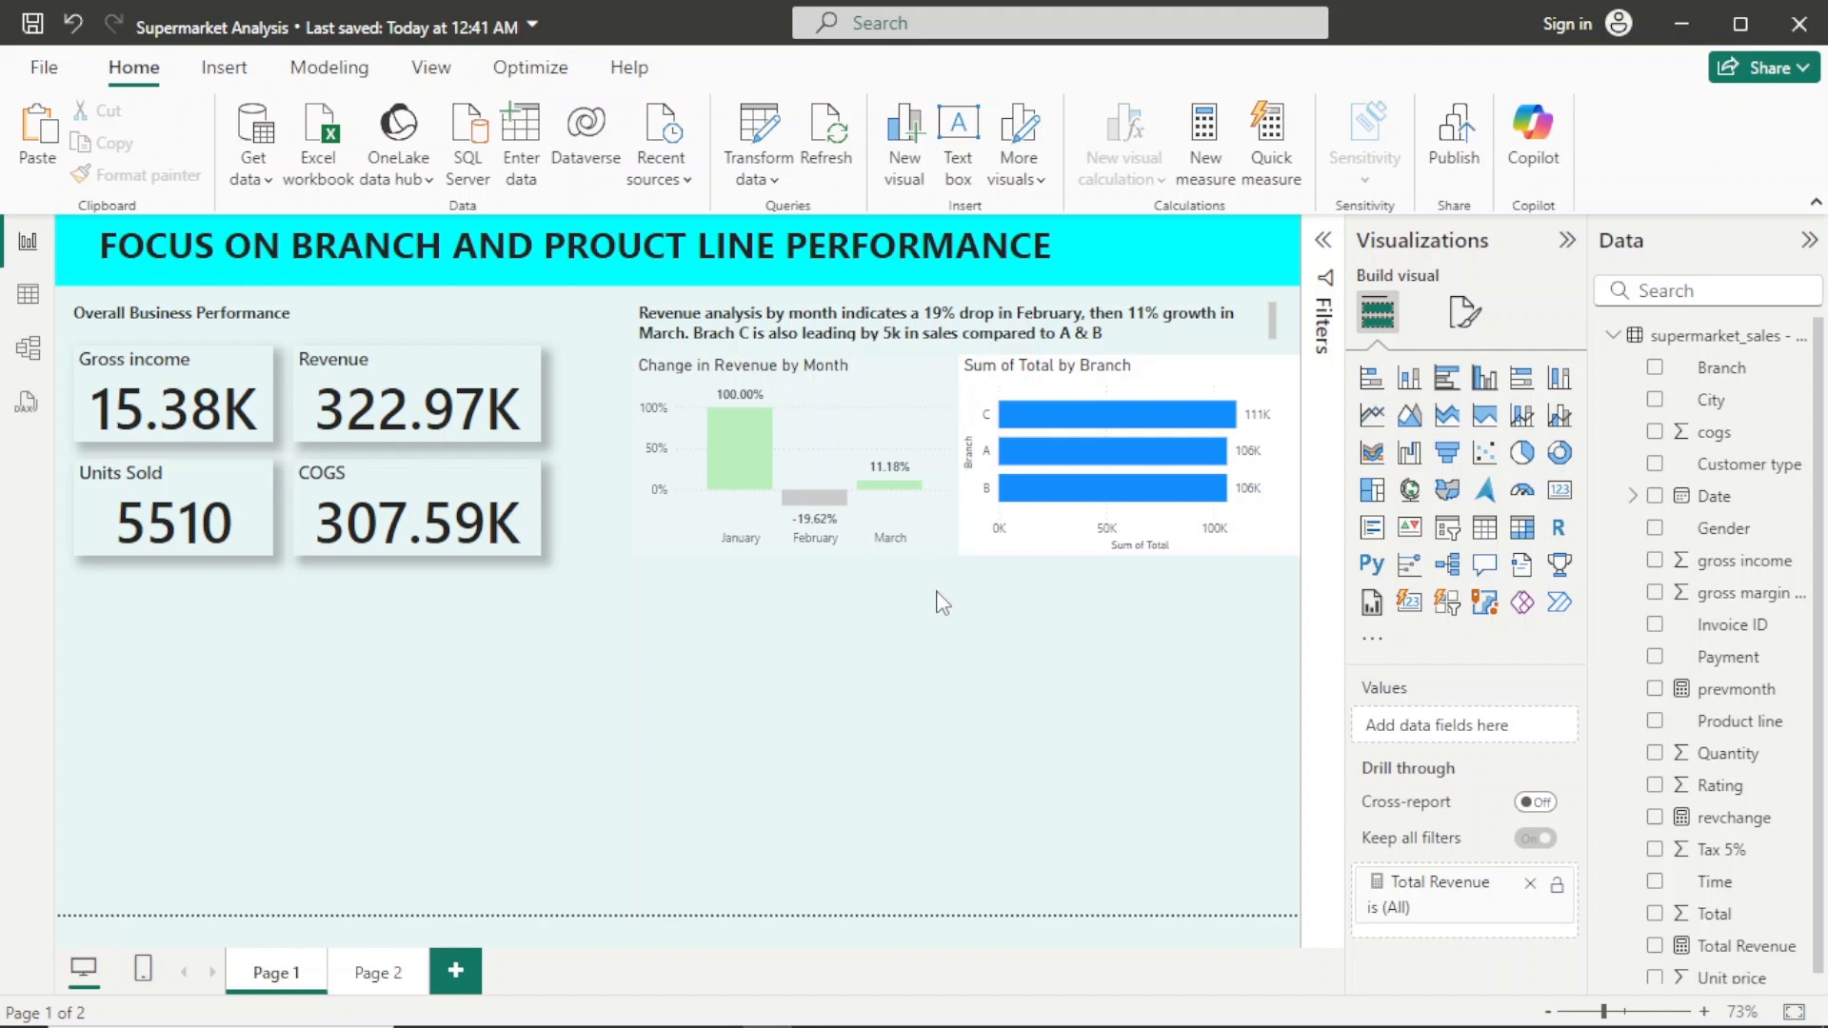
Step: Correct the misspelled word "Brach" to "Branch" in the revenue heading
{"action": "left_click", "coordinate": [724, 334]}
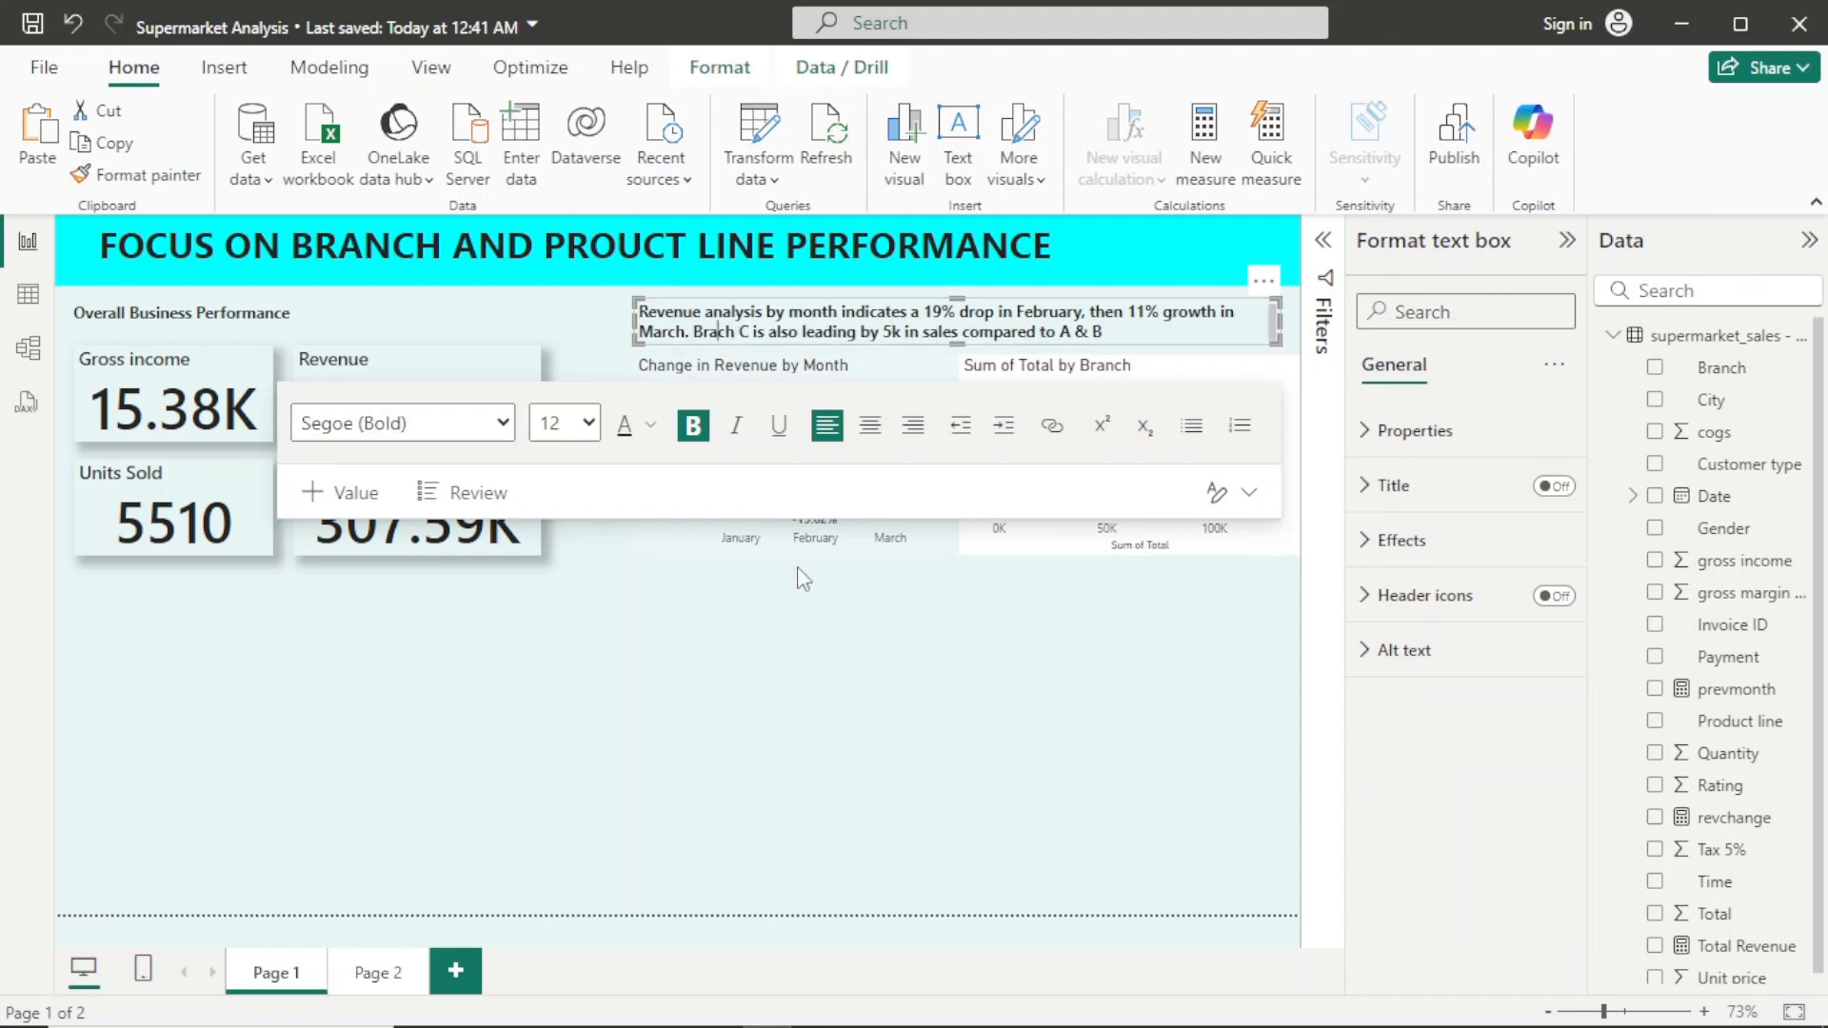
{"action": "type", "text": "n"}
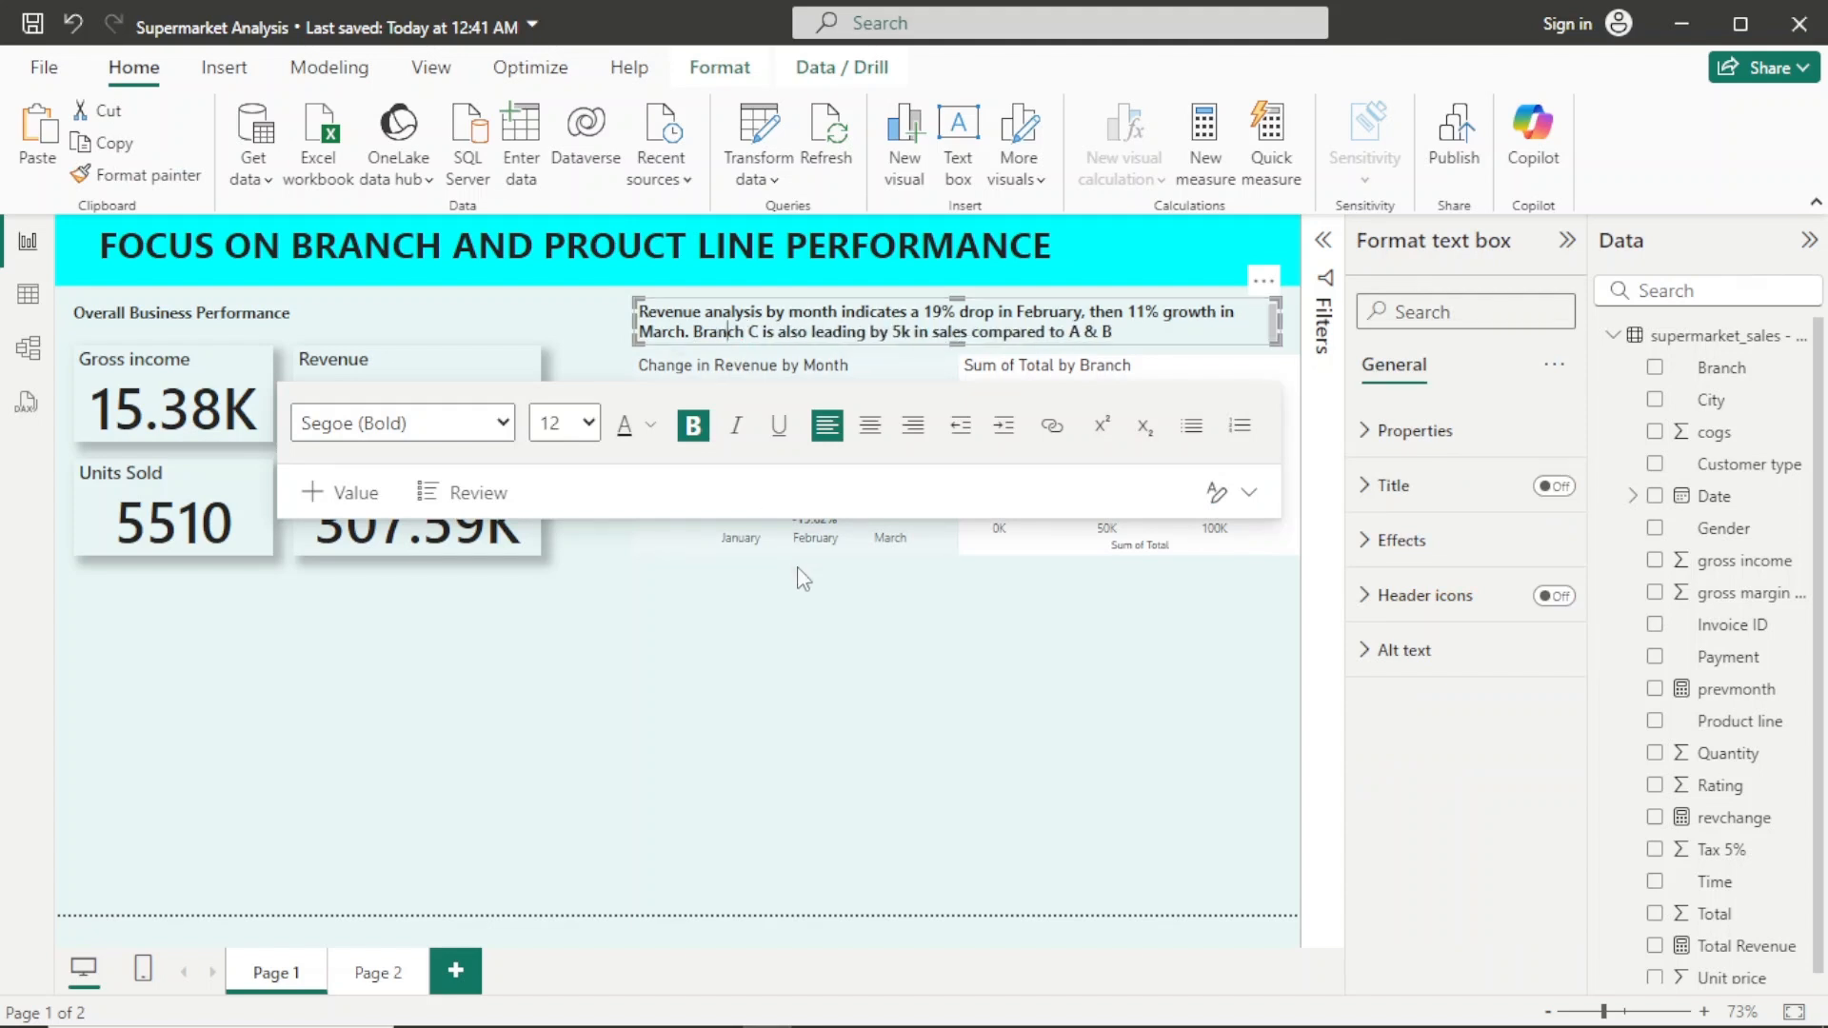
{"action": "left_click", "coordinate": [892, 781]}
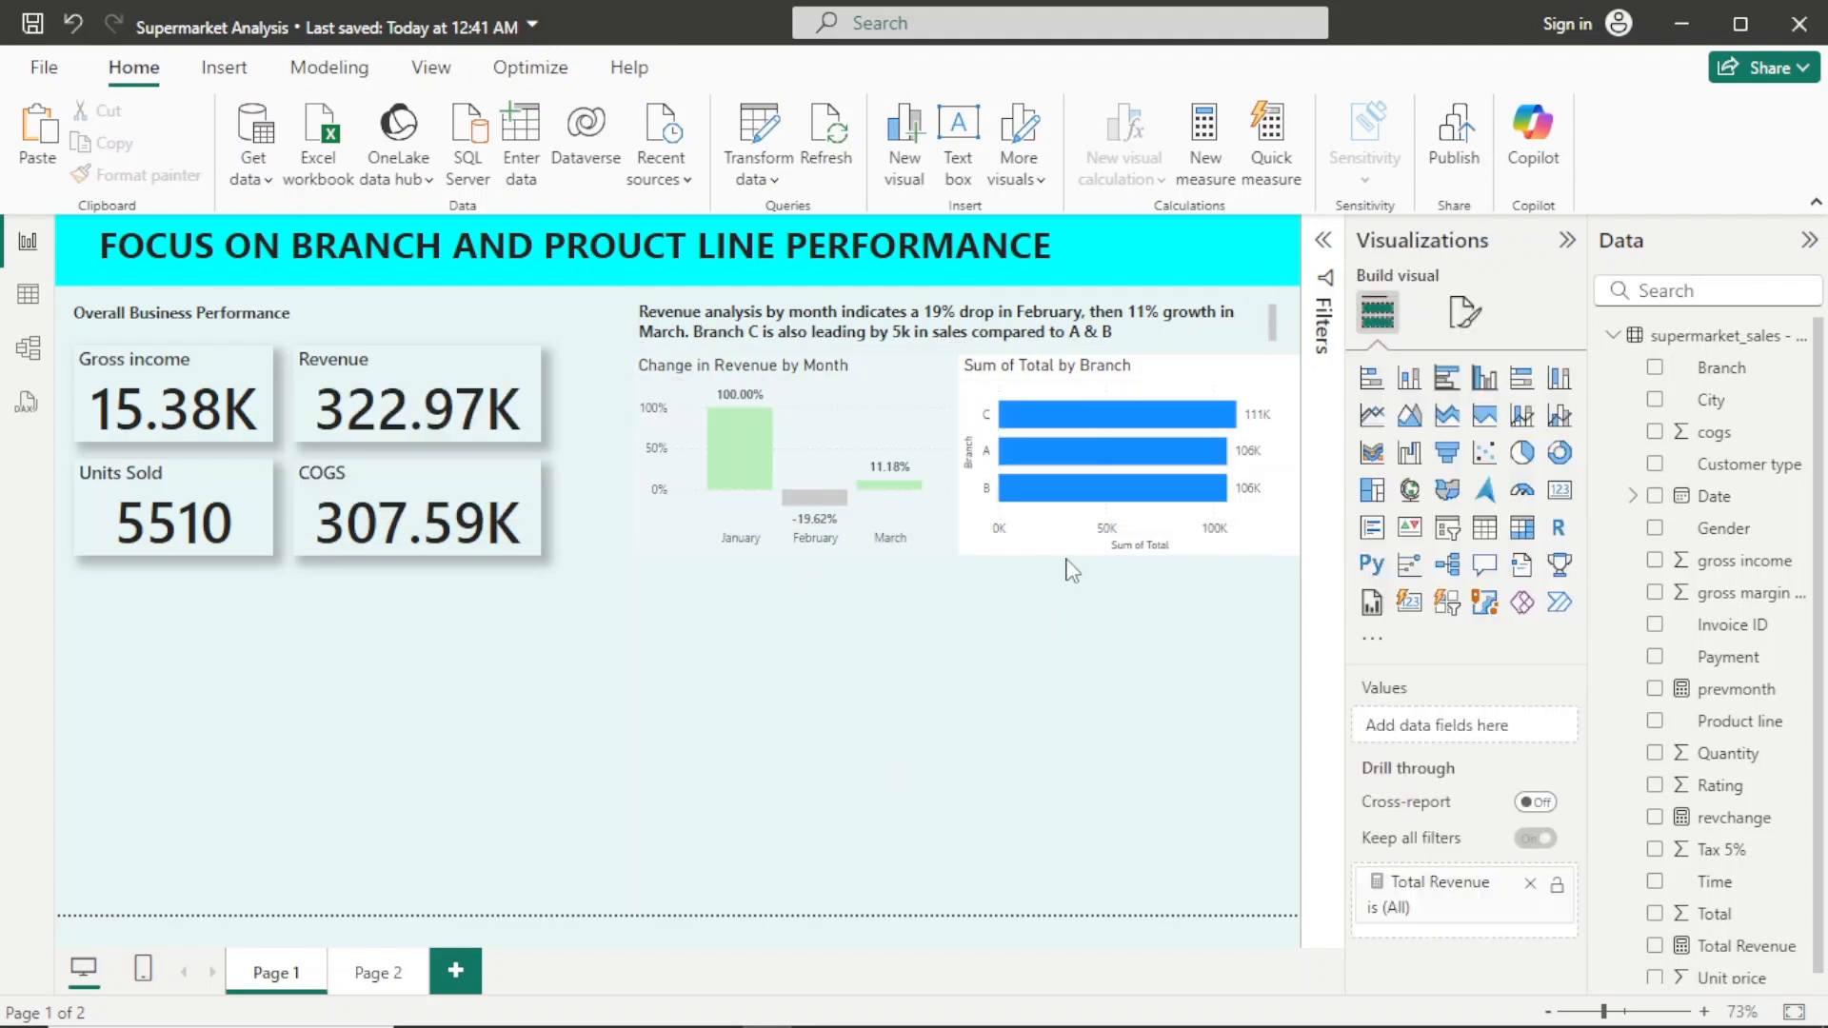
Step: Change the bar color of the Sum of Total by Branch chart to grey
{"action": "left_click", "coordinate": [1066, 552]}
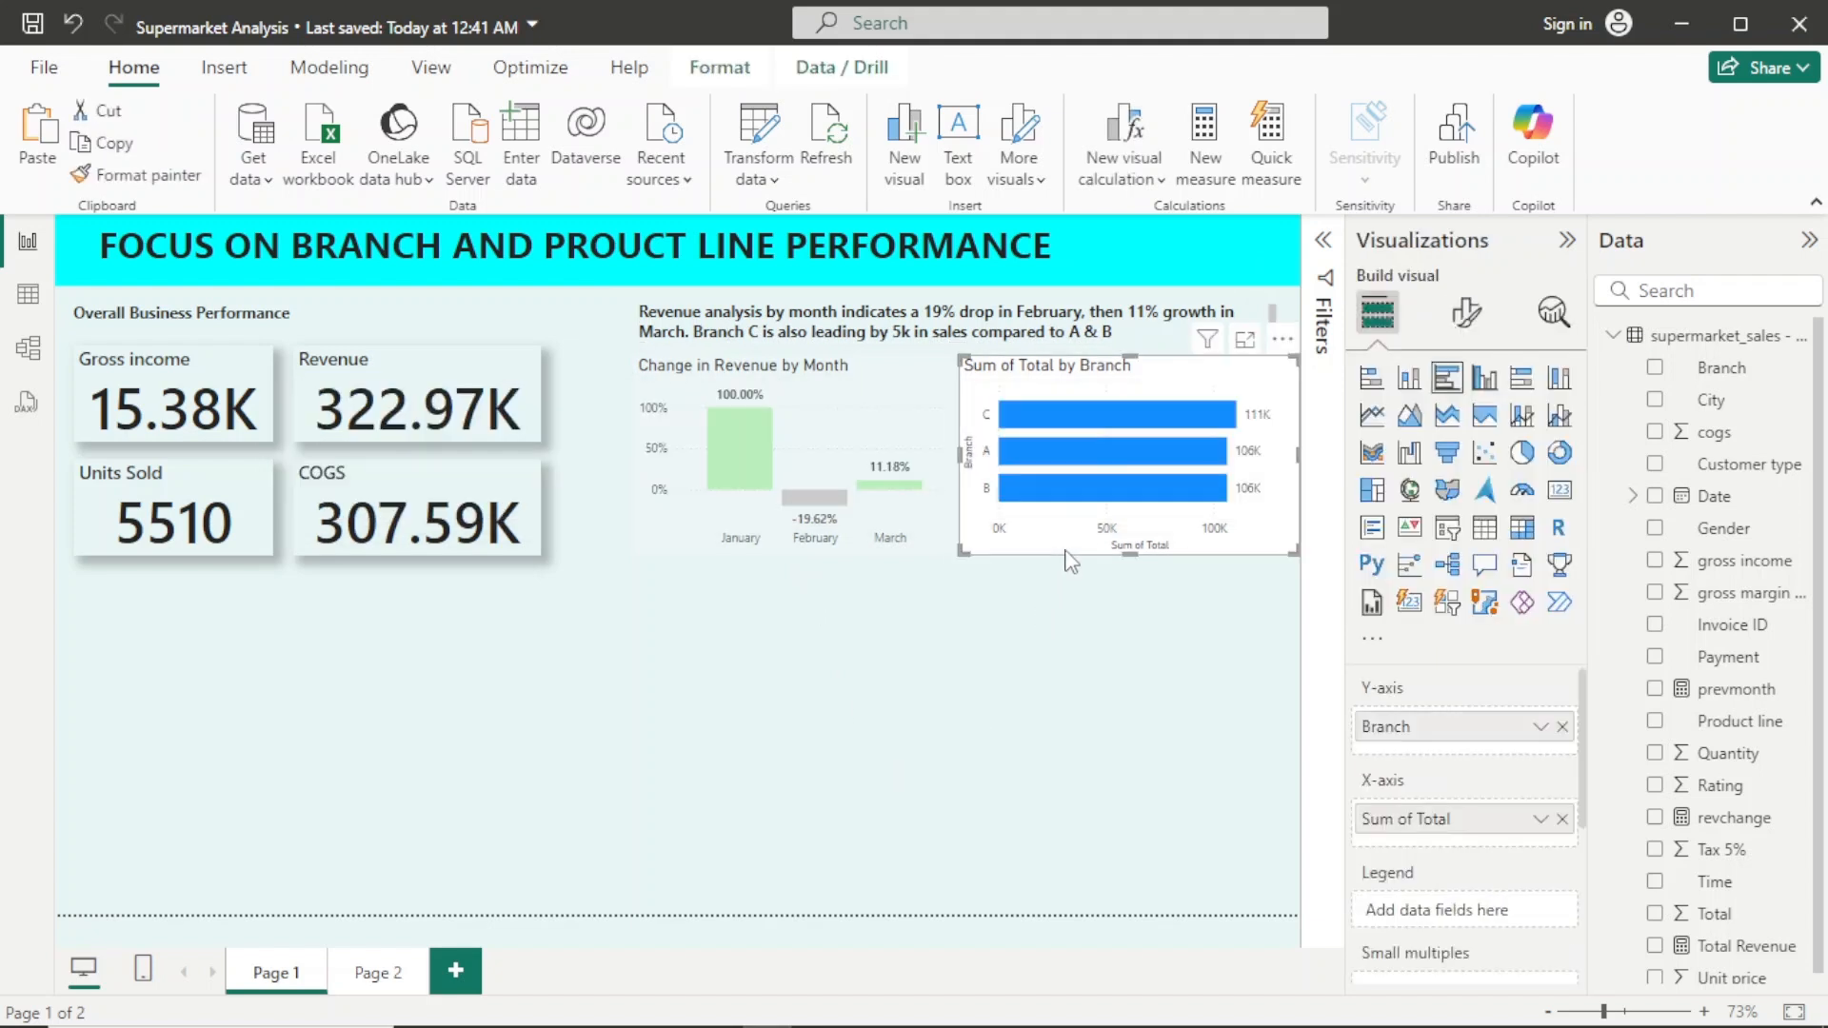
{"action": "left_click", "coordinate": [1468, 319]}
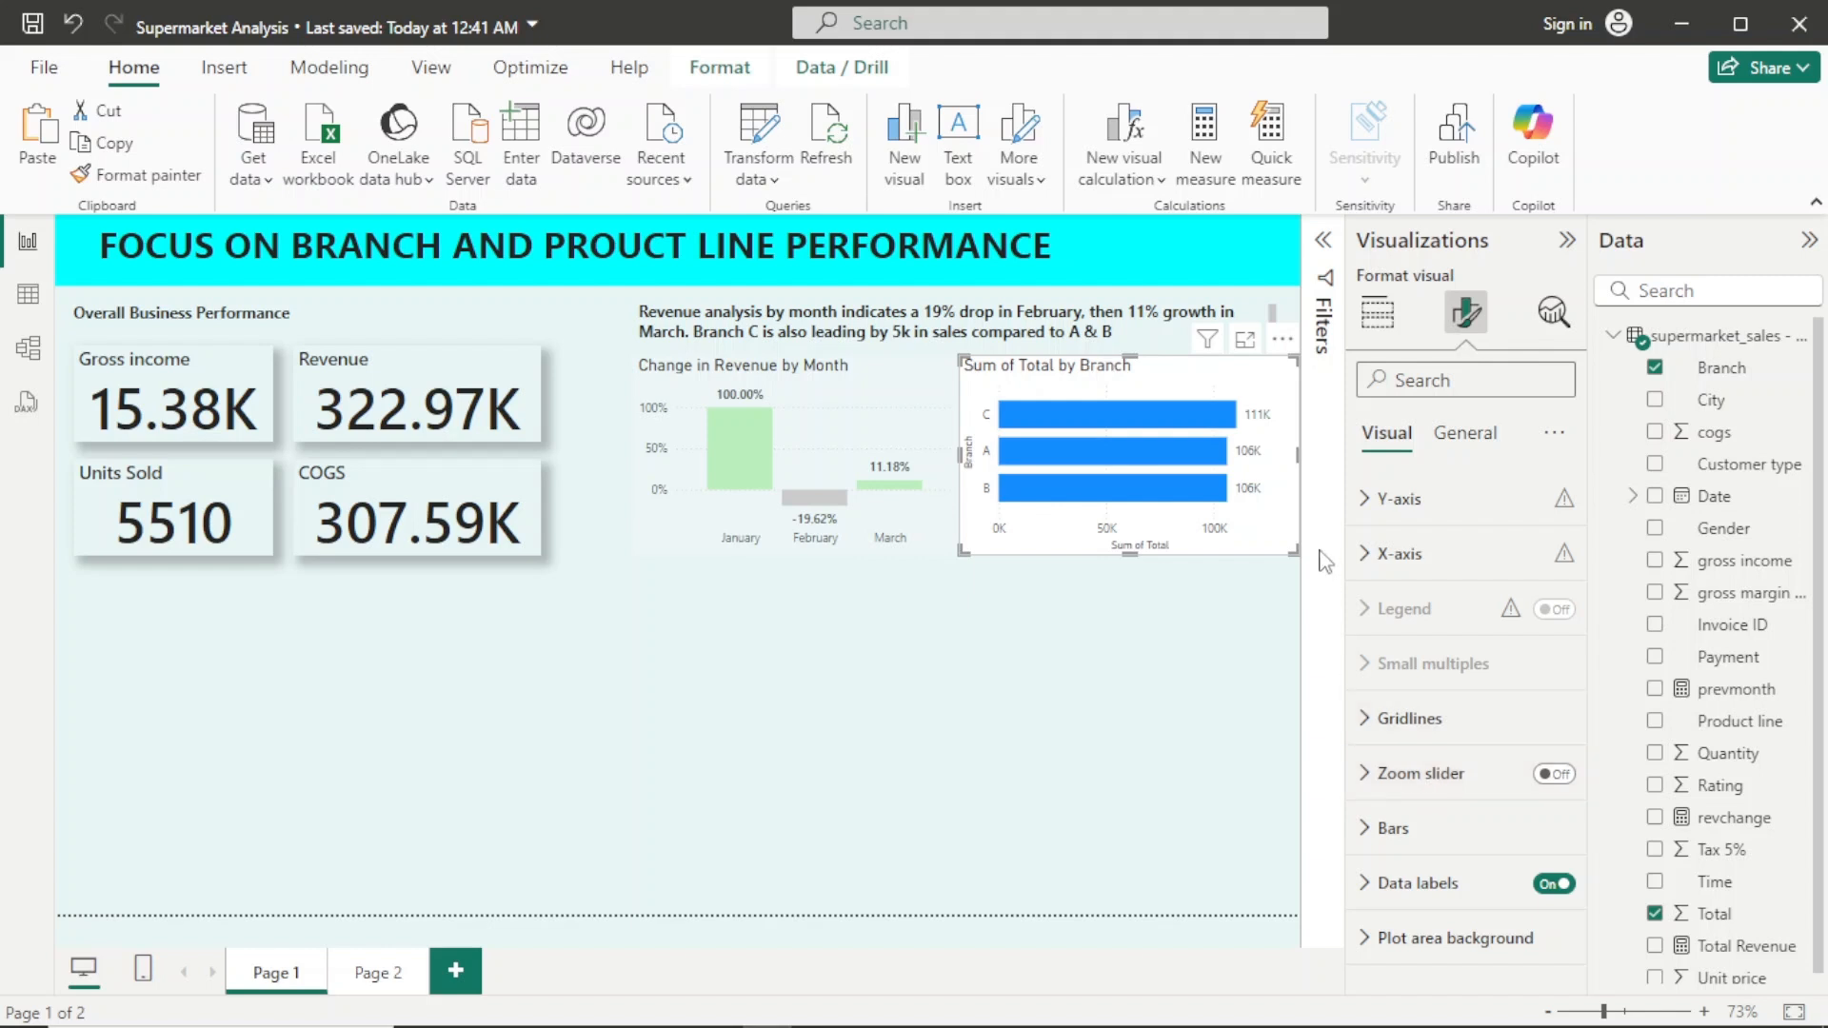
{"action": "left_click", "coordinate": [1455, 859]}
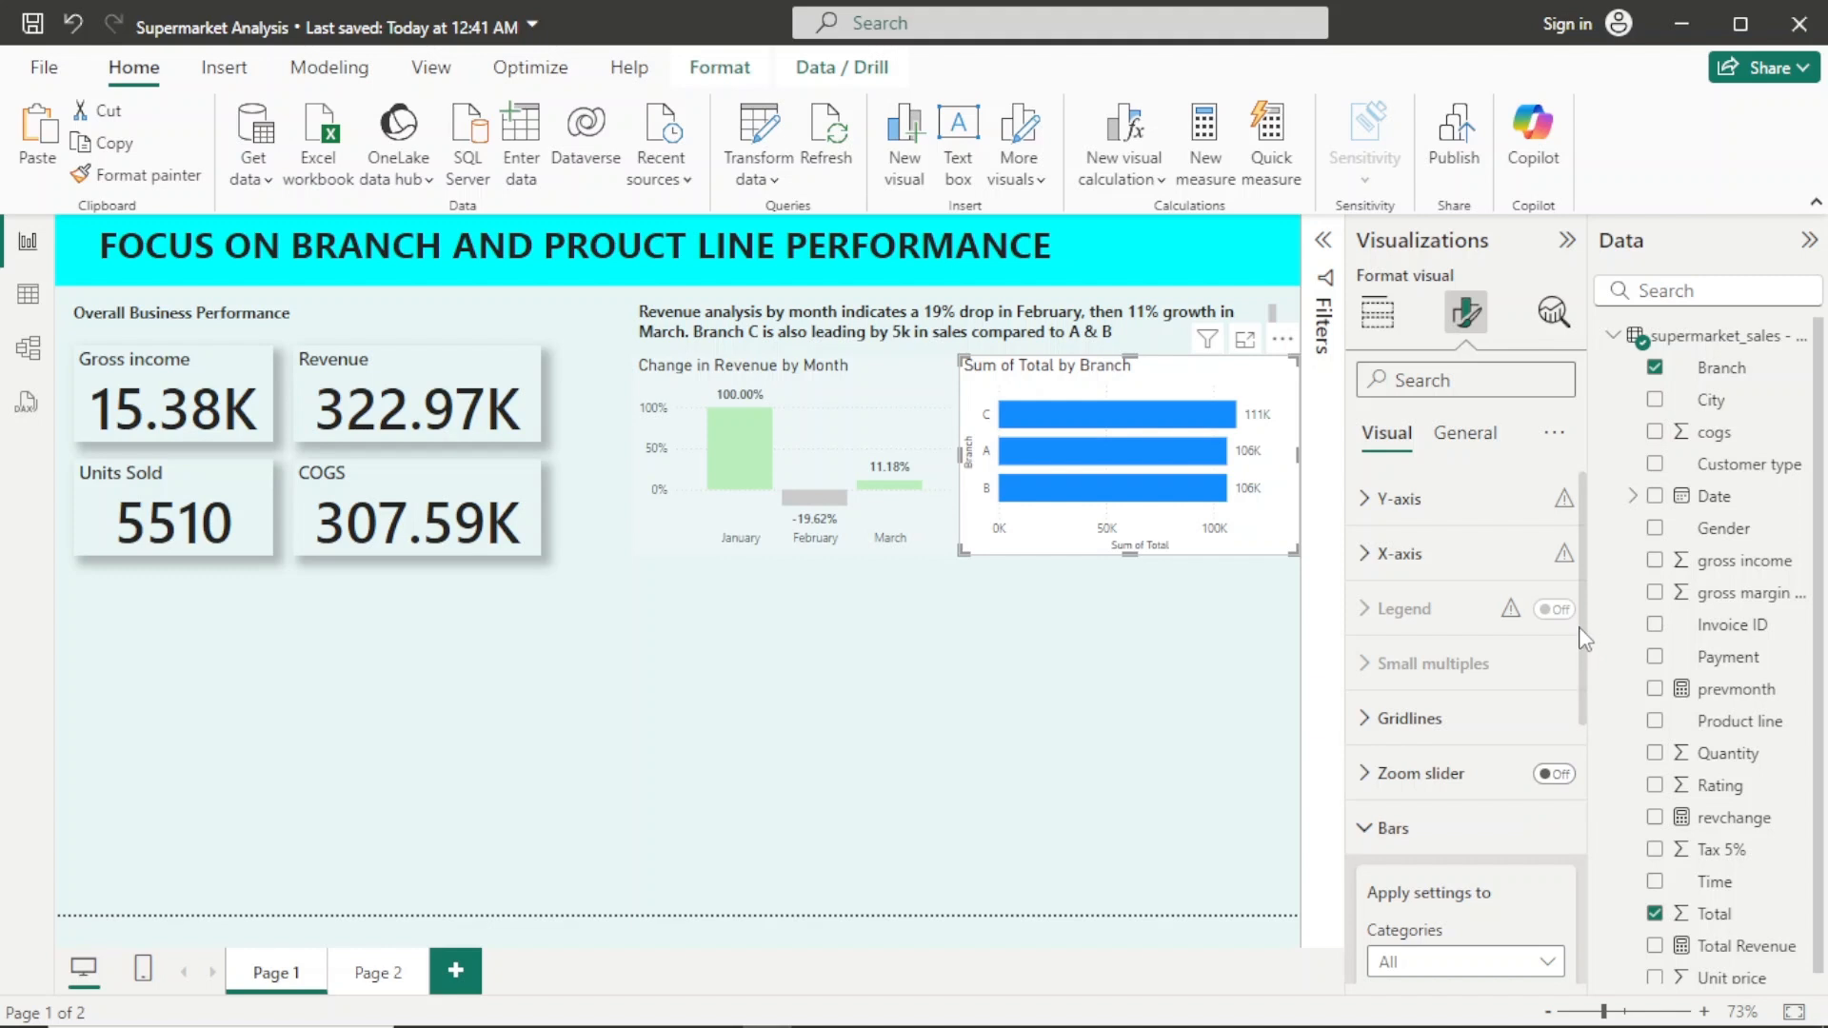
{"action": "scroll", "coordinate": [1584, 638], "scroll_direction": "down", "scroll_amount": 3}
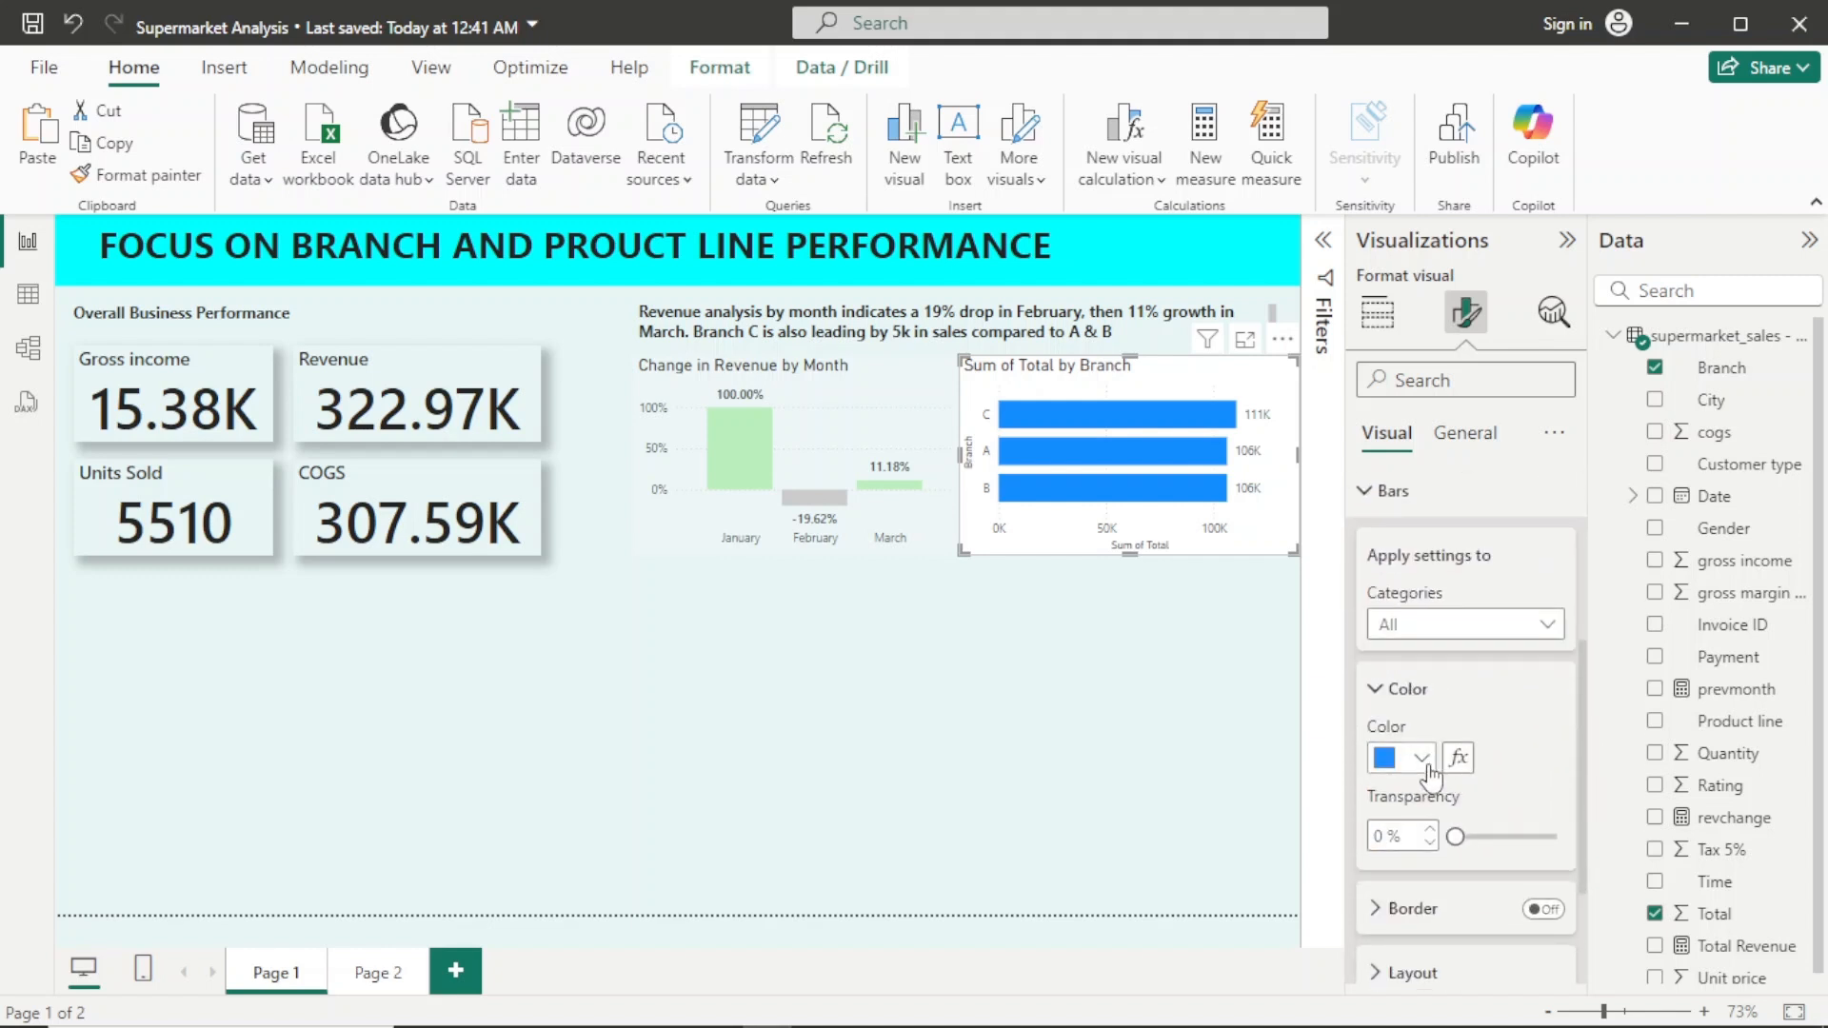
{"action": "left_click", "coordinate": [1424, 762]}
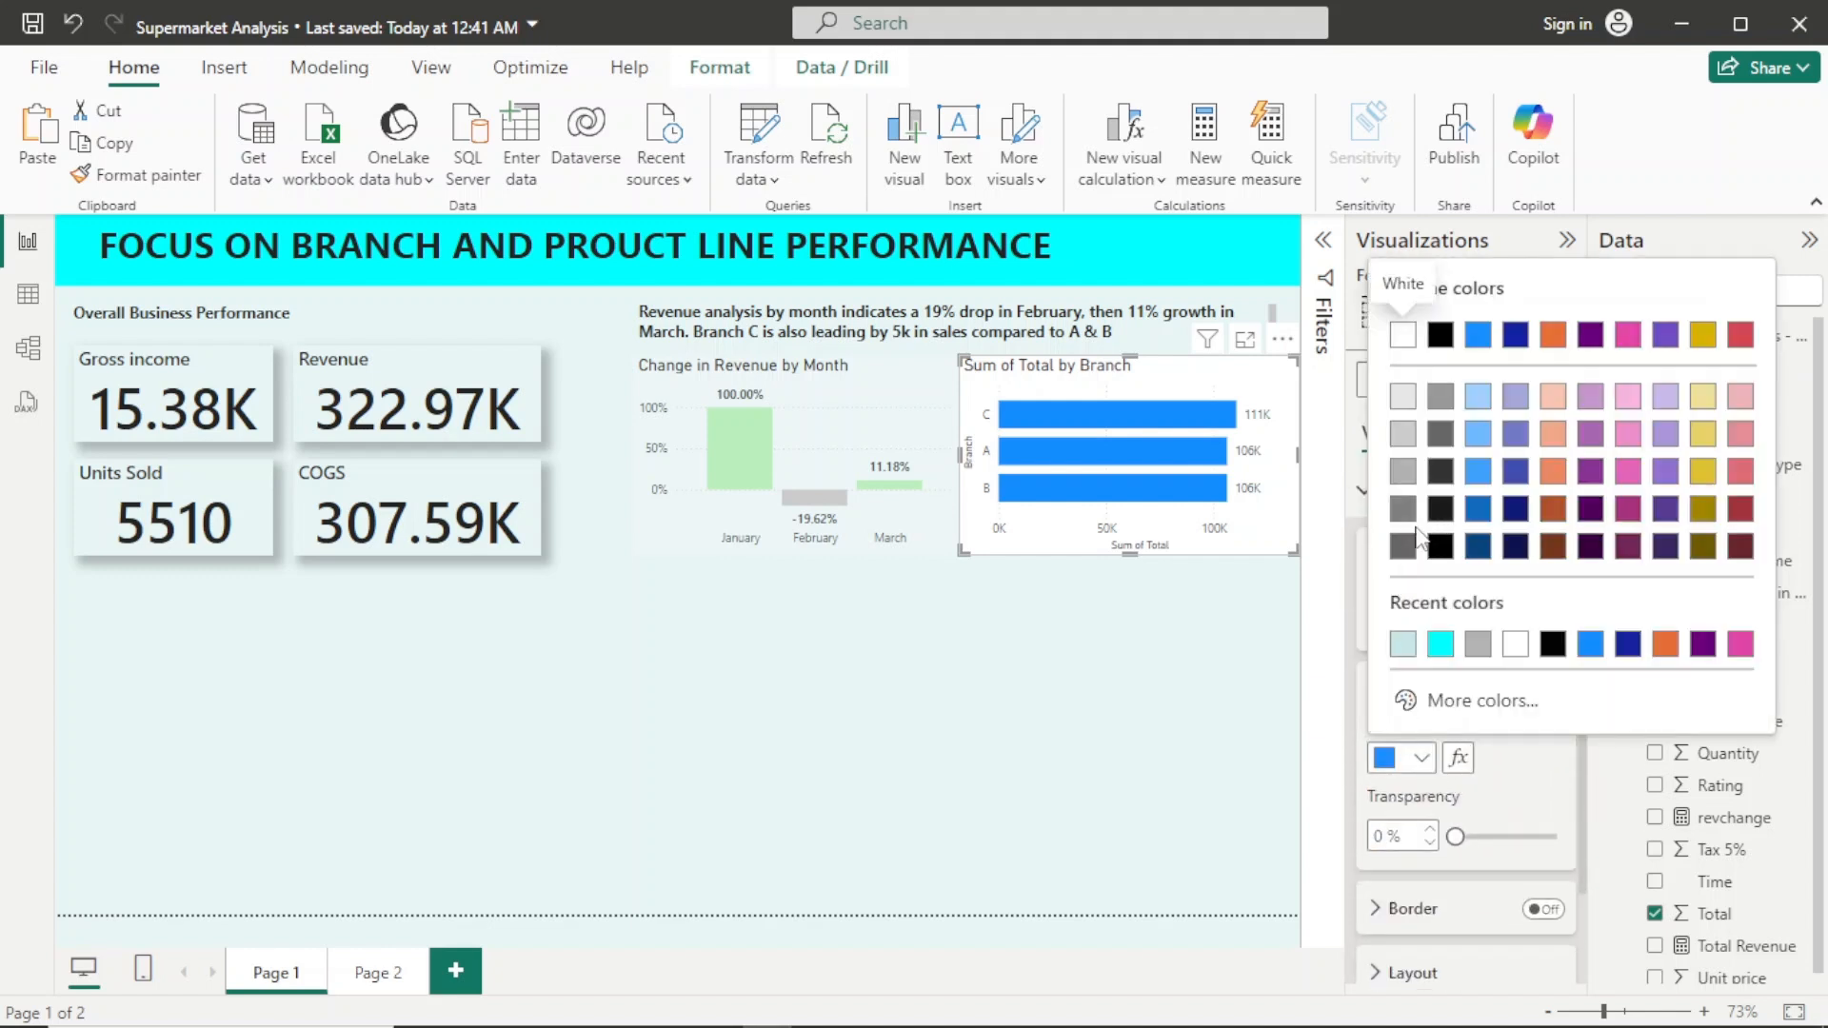
{"action": "left_click", "coordinate": [1483, 651]}
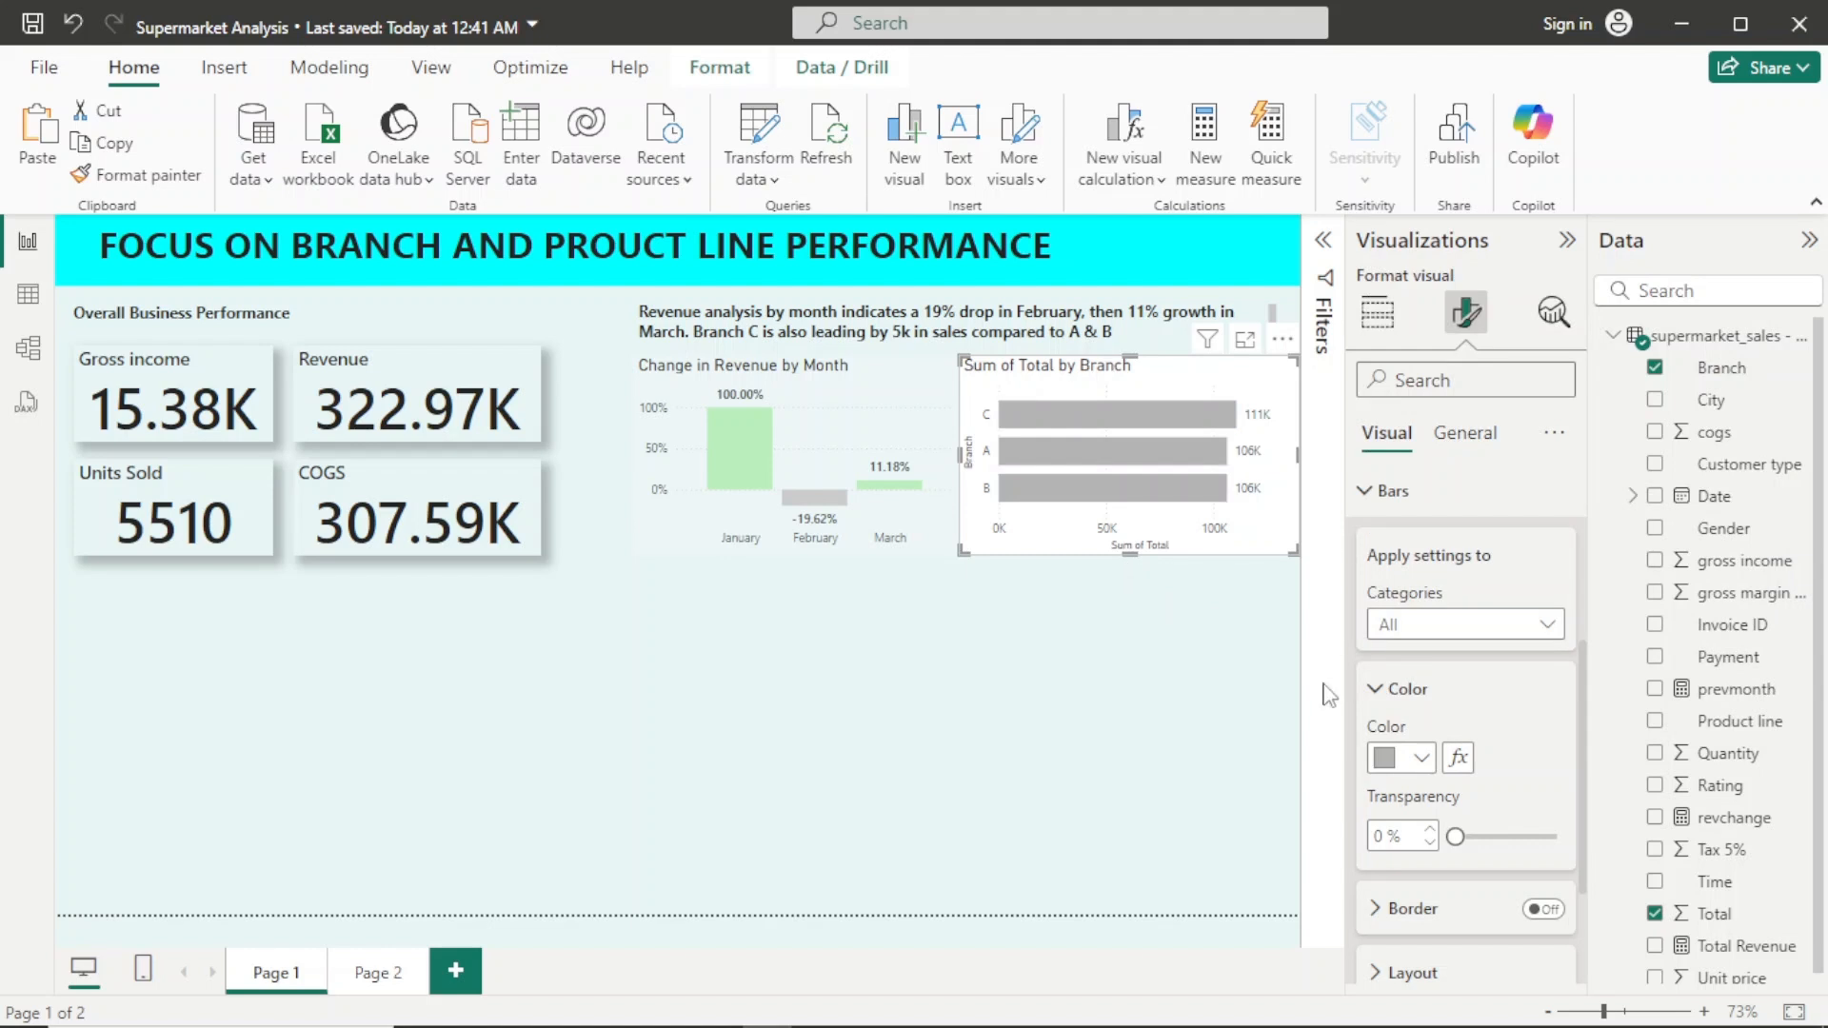
{"action": "left_click", "coordinate": [1387, 701]}
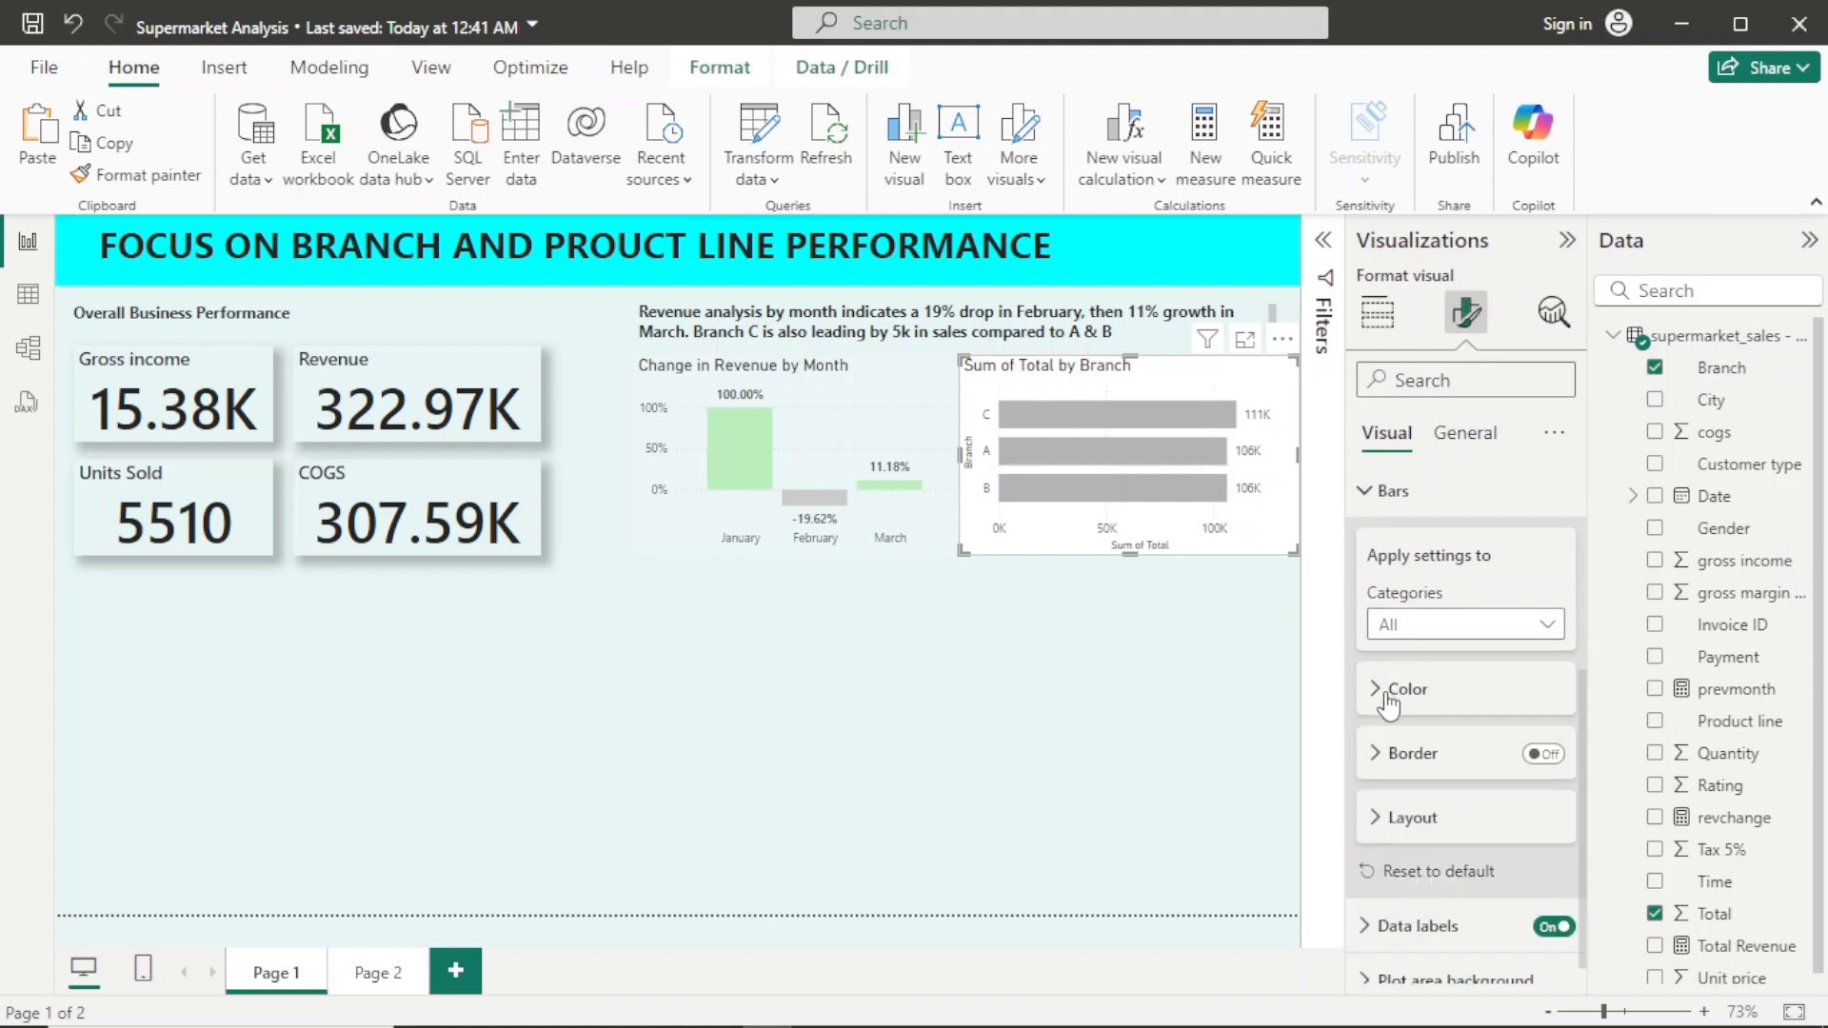
{"action": "left_click", "coordinate": [1373, 505]}
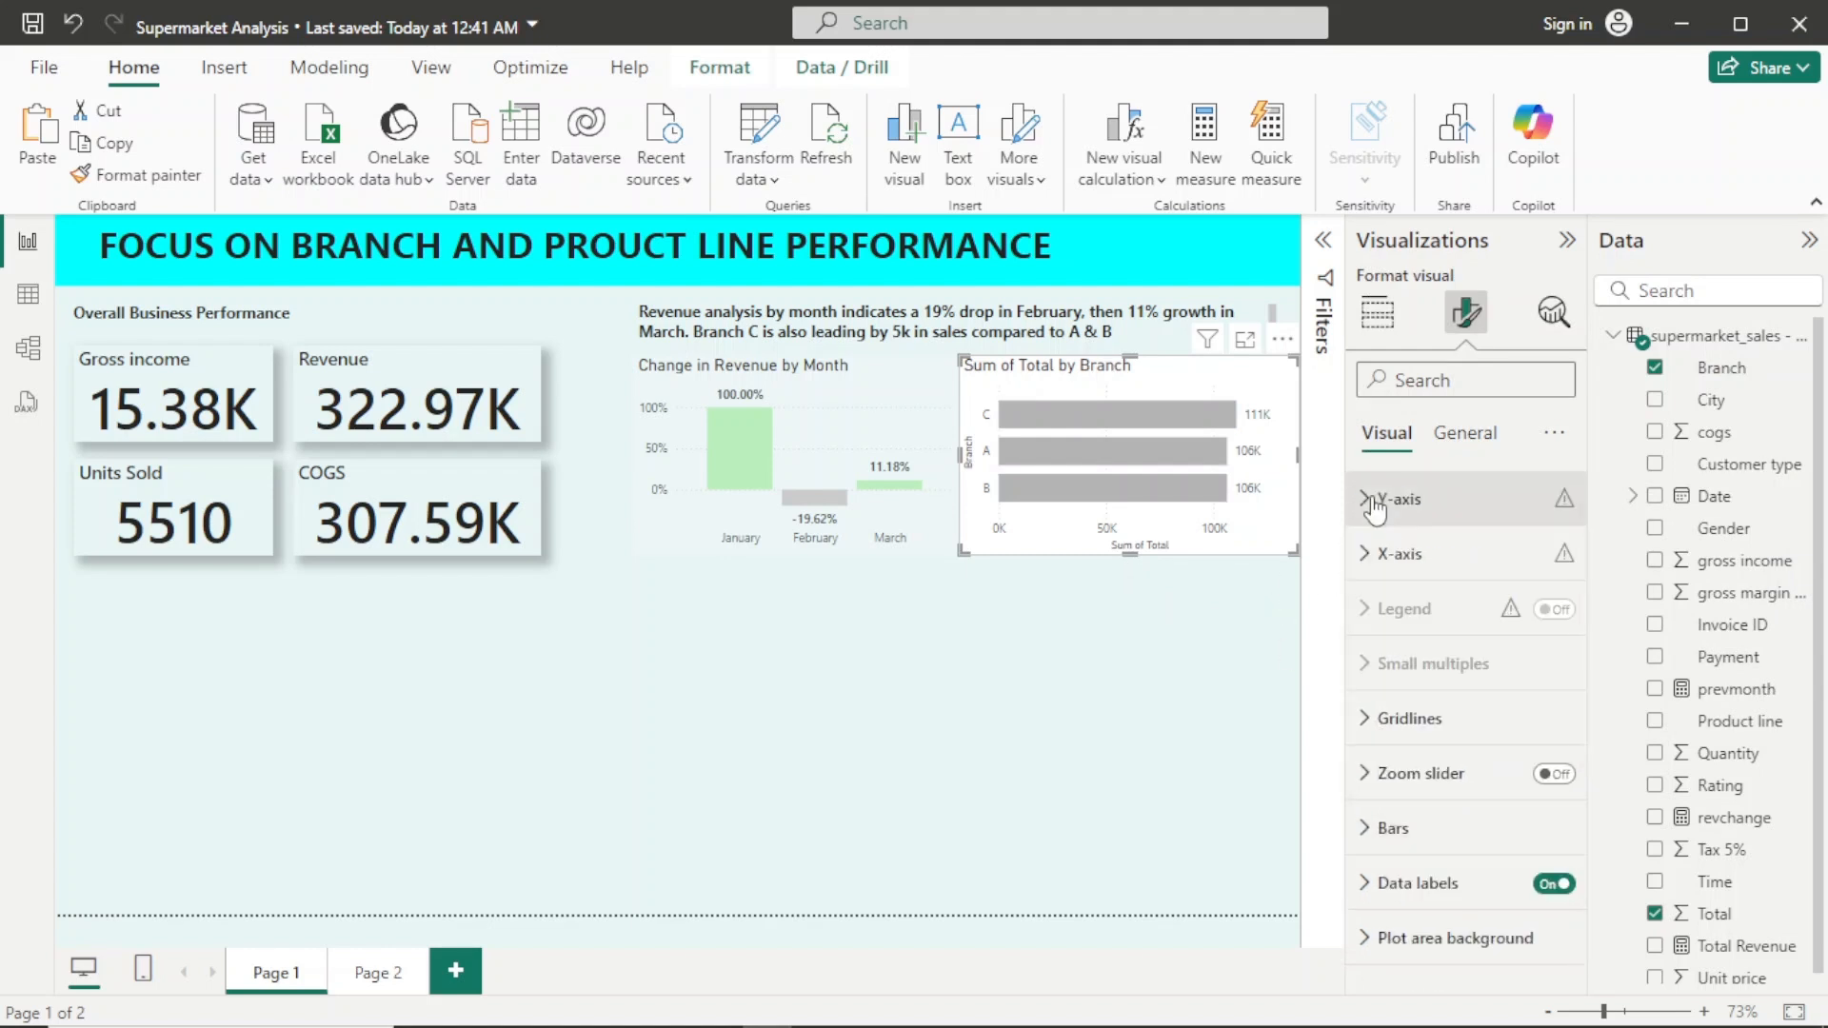
Step: Set the data label value color of the Sum of Total by Branch chart to black
{"action": "left_click", "coordinate": [1434, 890]}
{"action": "left_click_drag", "start_coordinate": [1584, 590], "coordinate": [1587, 712]}
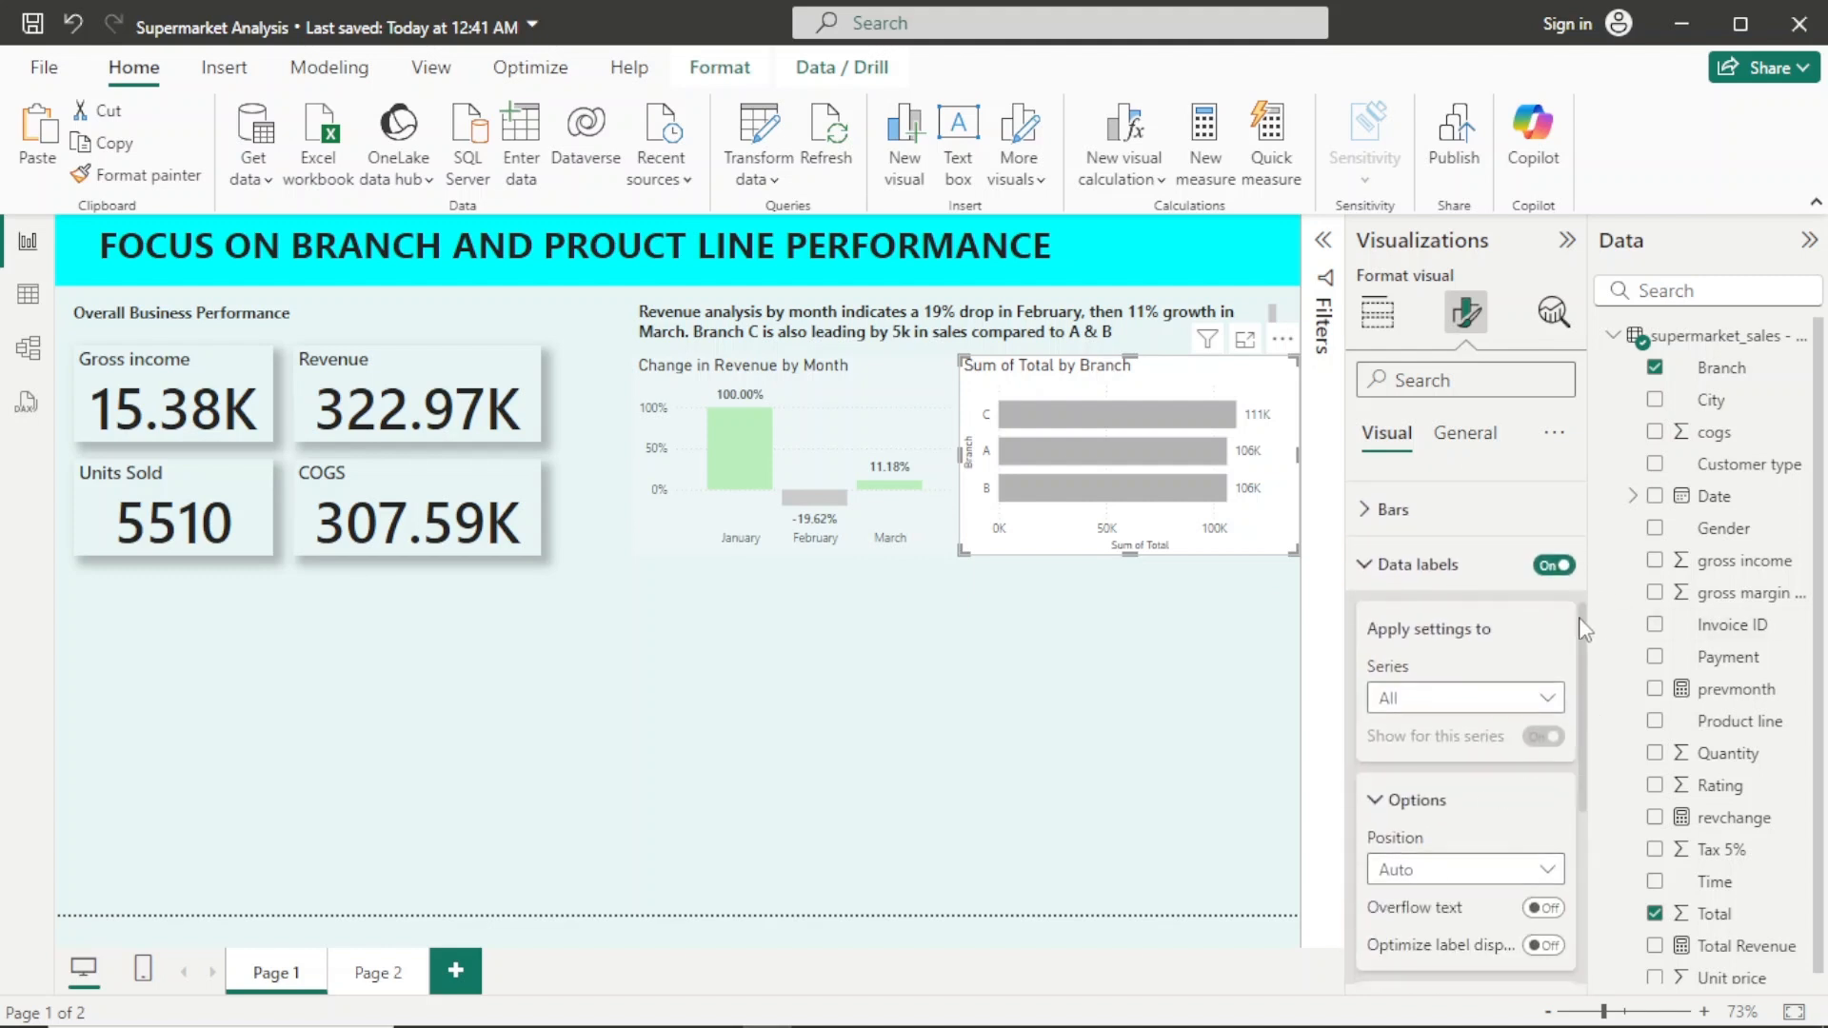
{"action": "scroll", "coordinate": [1486, 695], "scroll_direction": "down", "scroll_amount": 5}
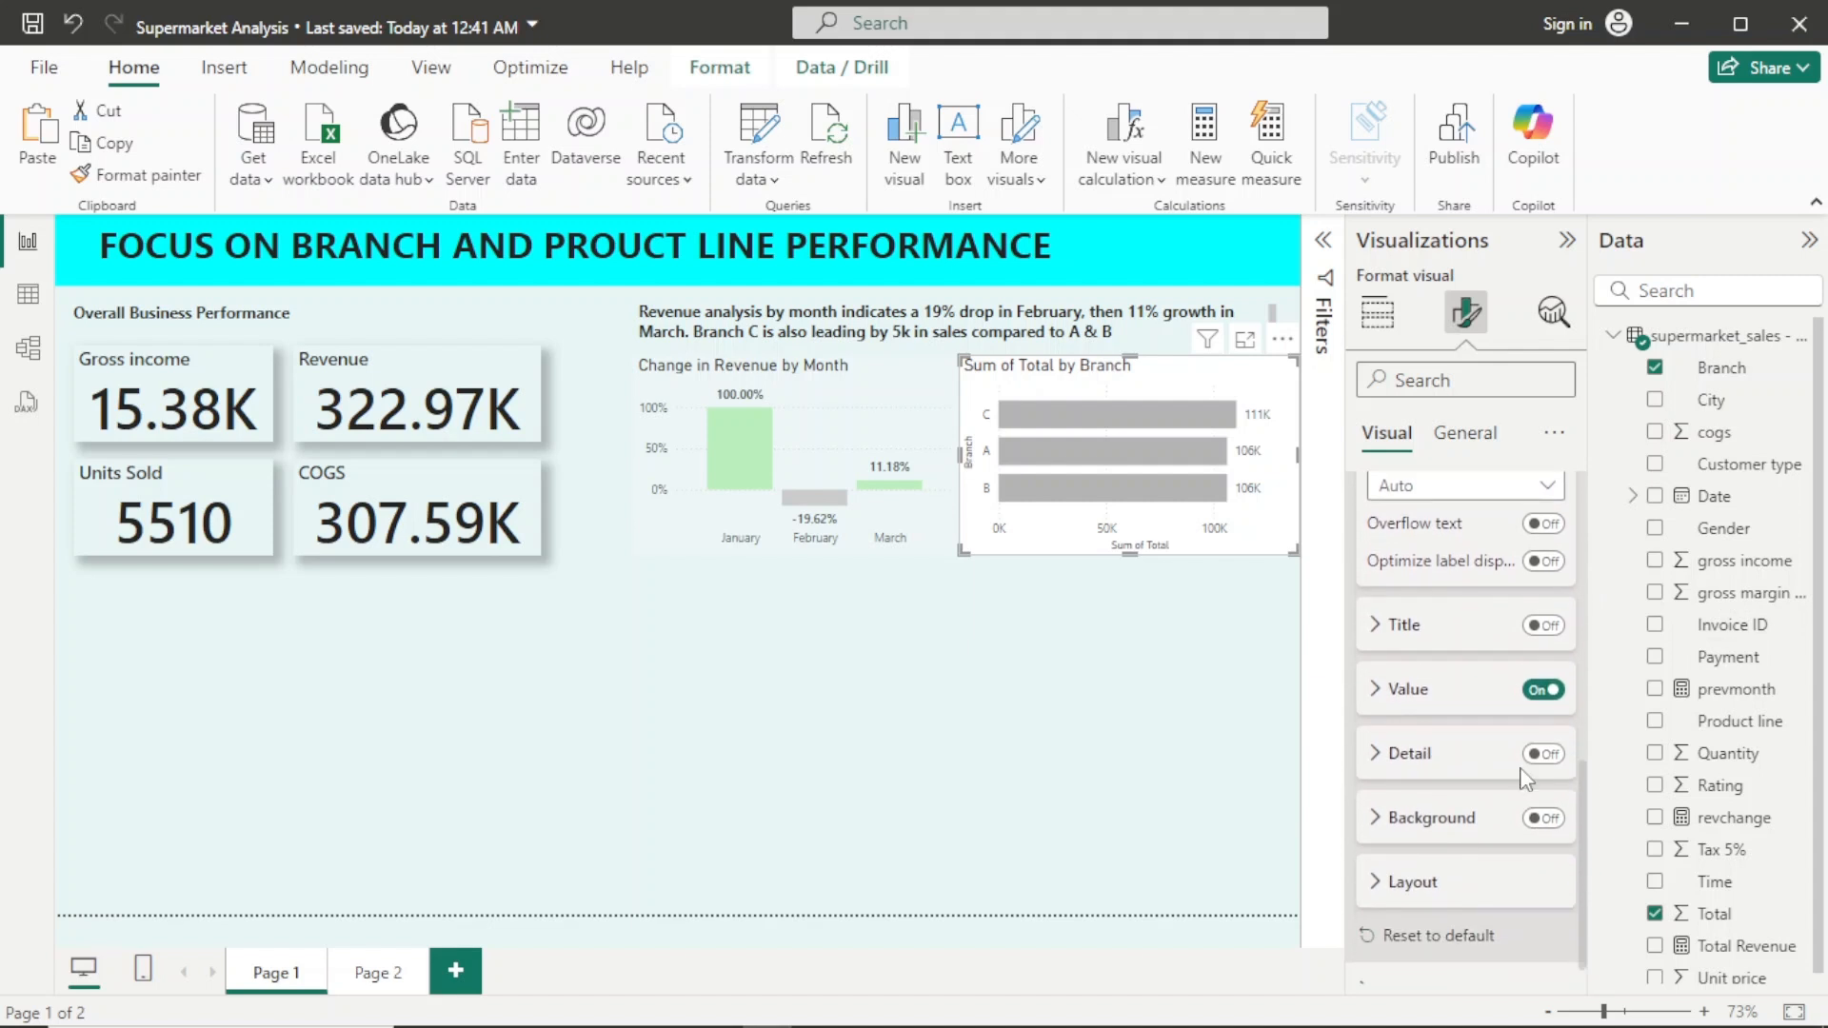
{"action": "left_click", "coordinate": [1433, 697]}
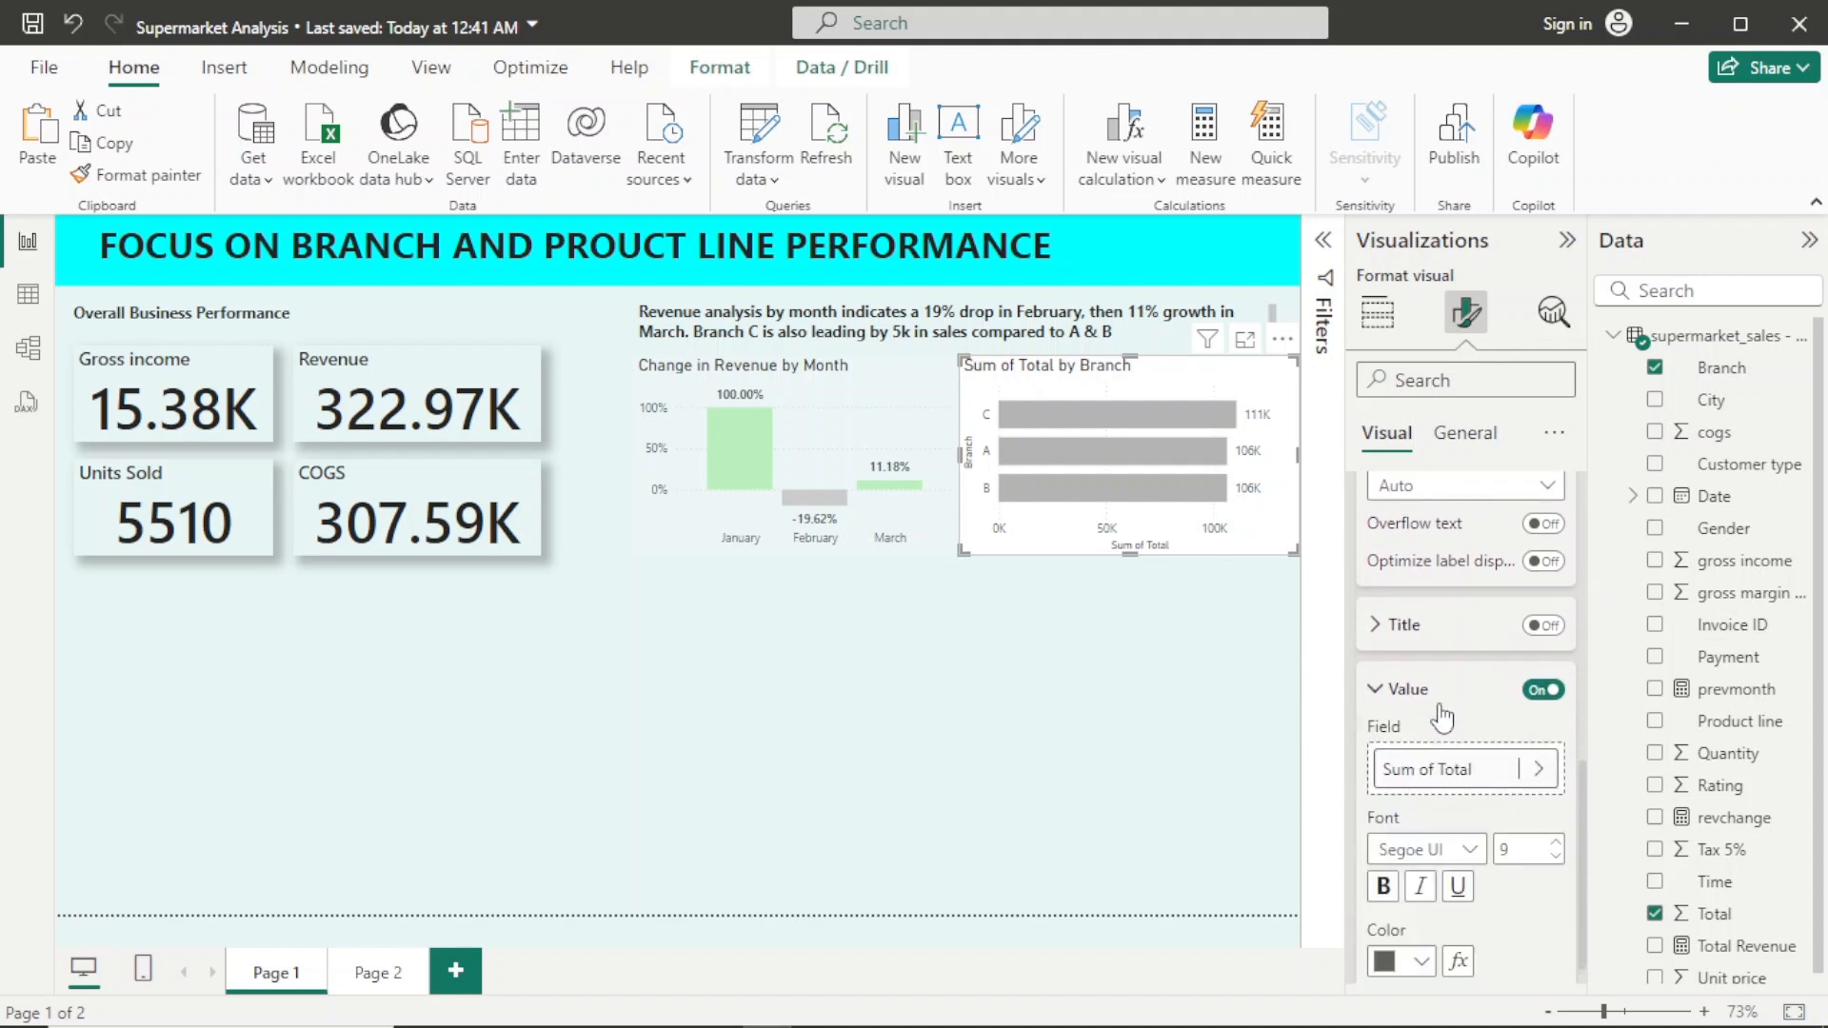
{"action": "left_click", "coordinate": [1423, 963]}
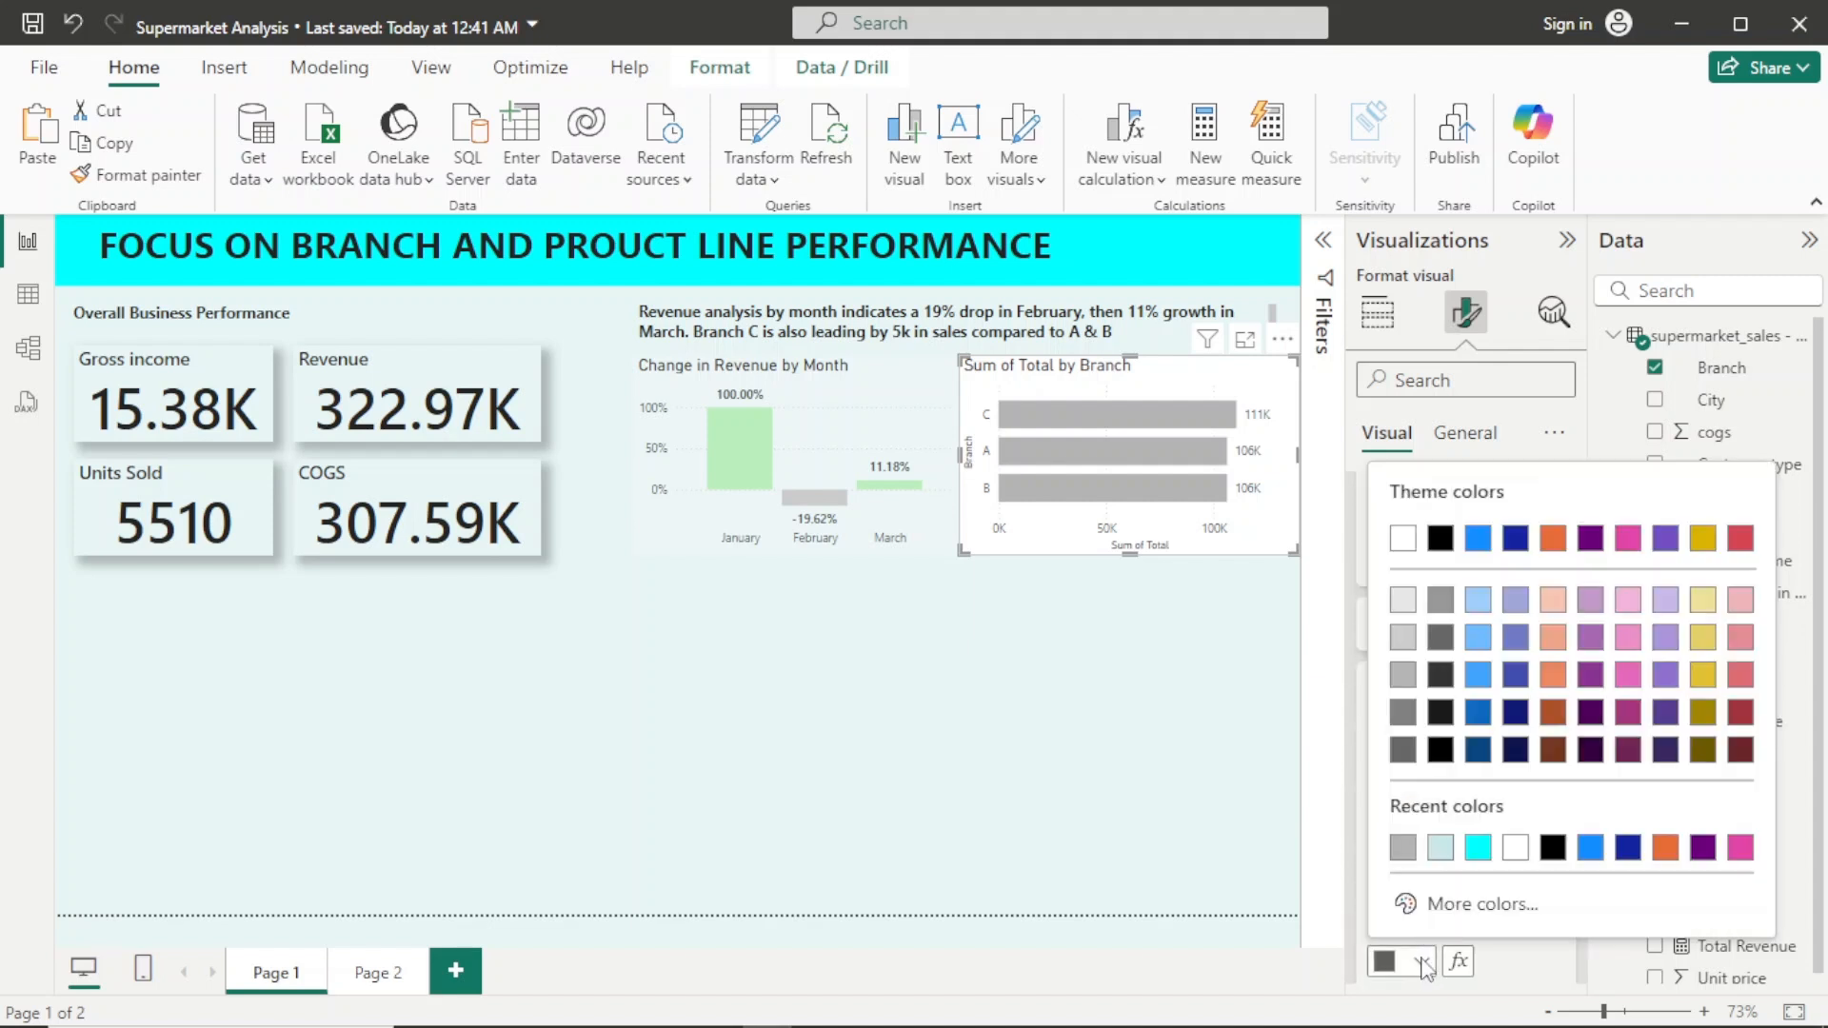
{"action": "left_click", "coordinate": [1553, 849]}
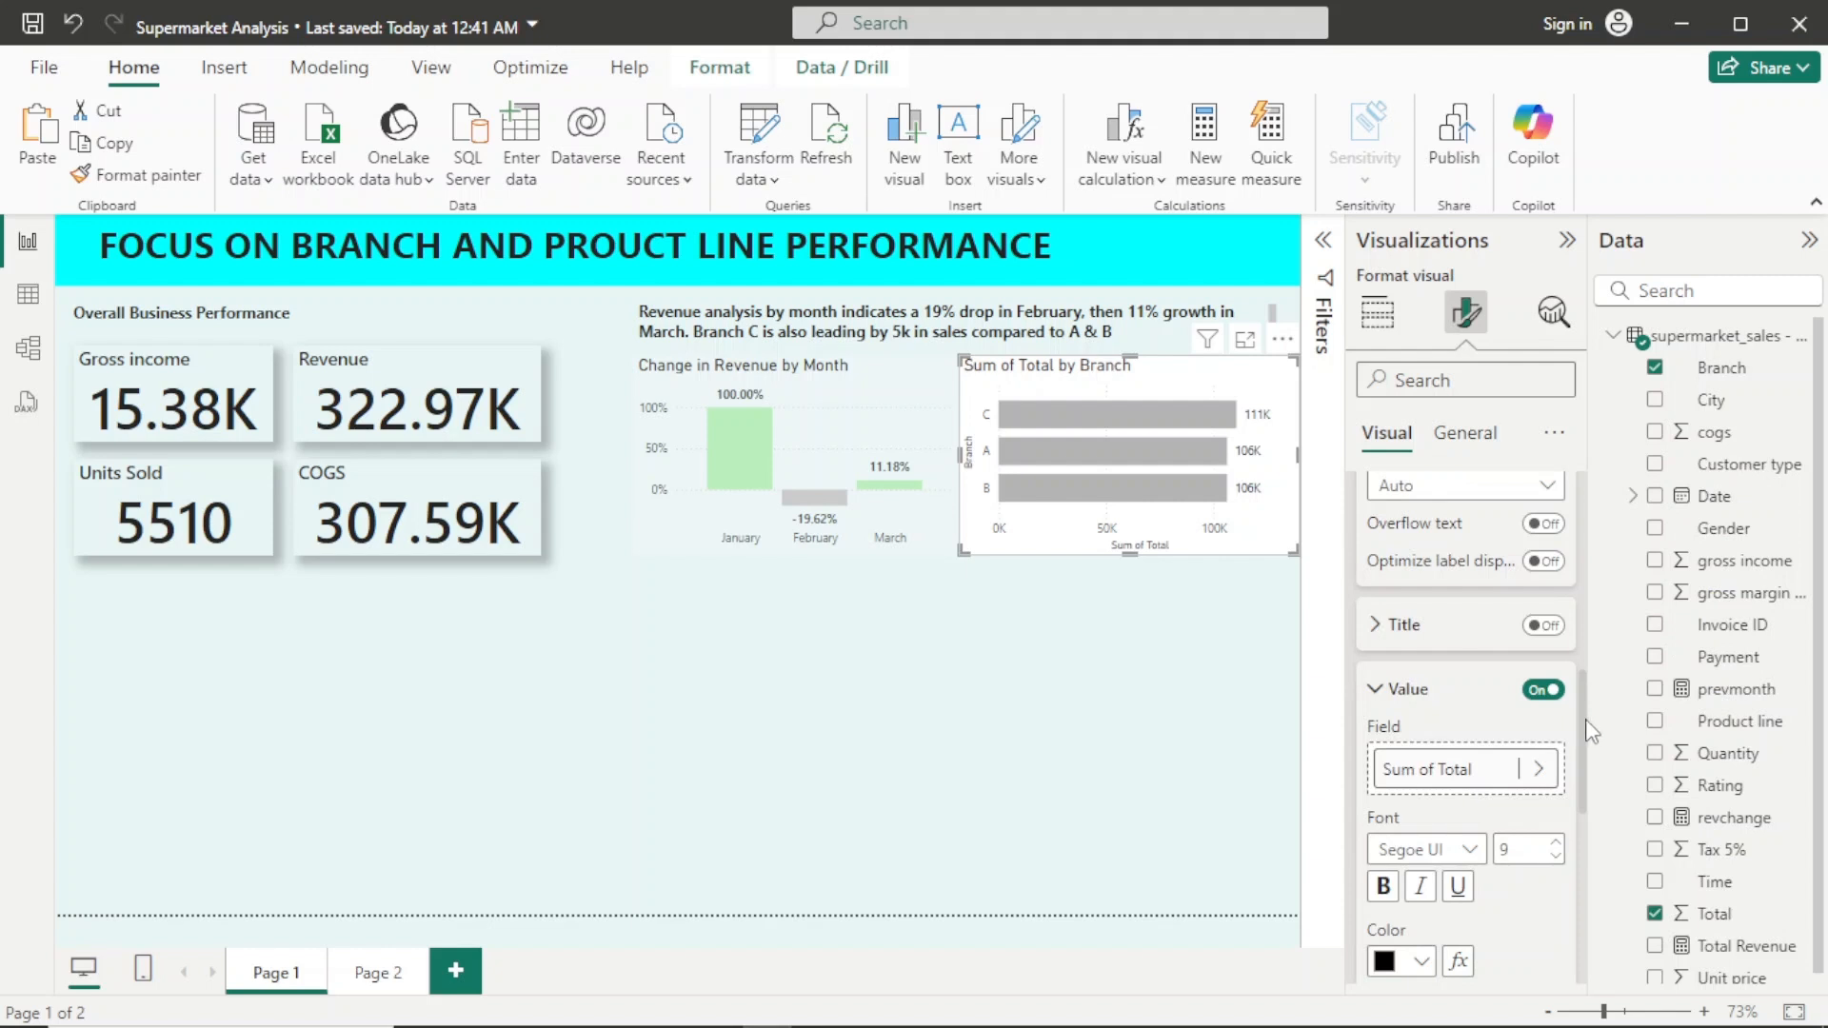
Step: Turn off the Y-axis and X-axis titles of the Sum of Total by Branch chart
{"action": "scroll", "coordinate": [1449, 571], "scroll_direction": "up", "scroll_amount": 10}
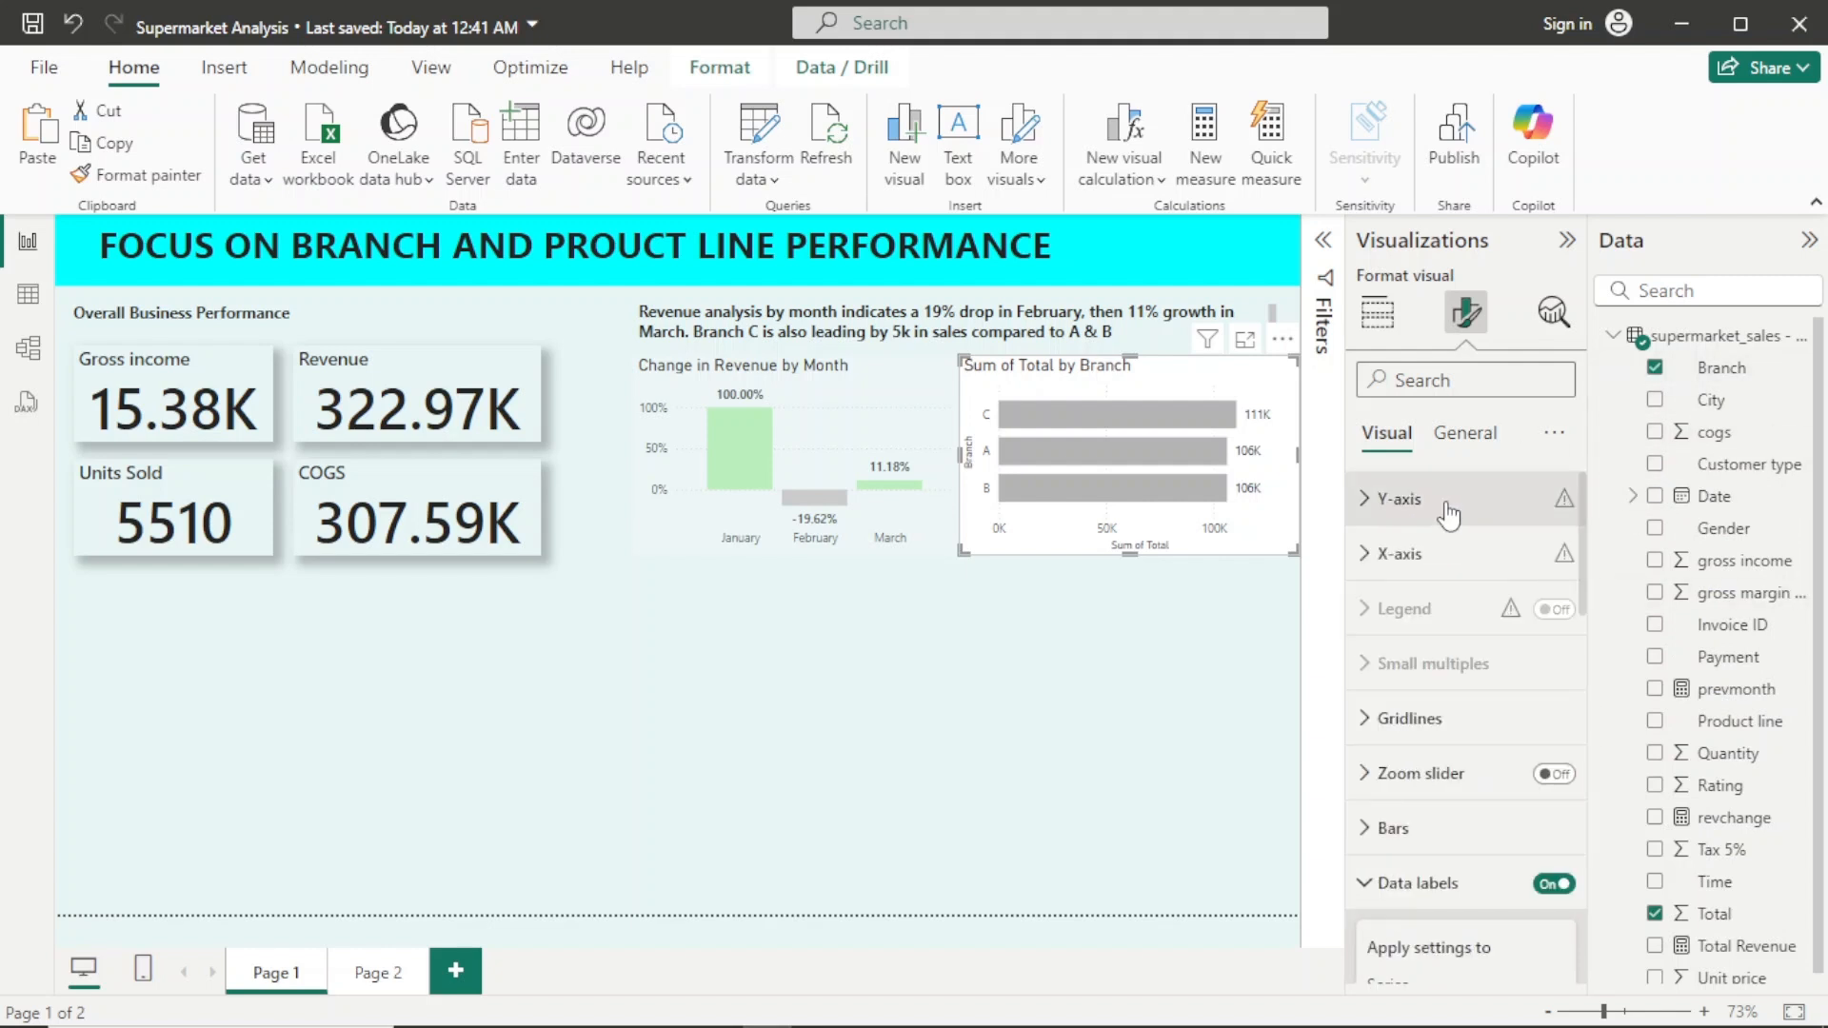
{"action": "left_click", "coordinate": [1449, 512]}
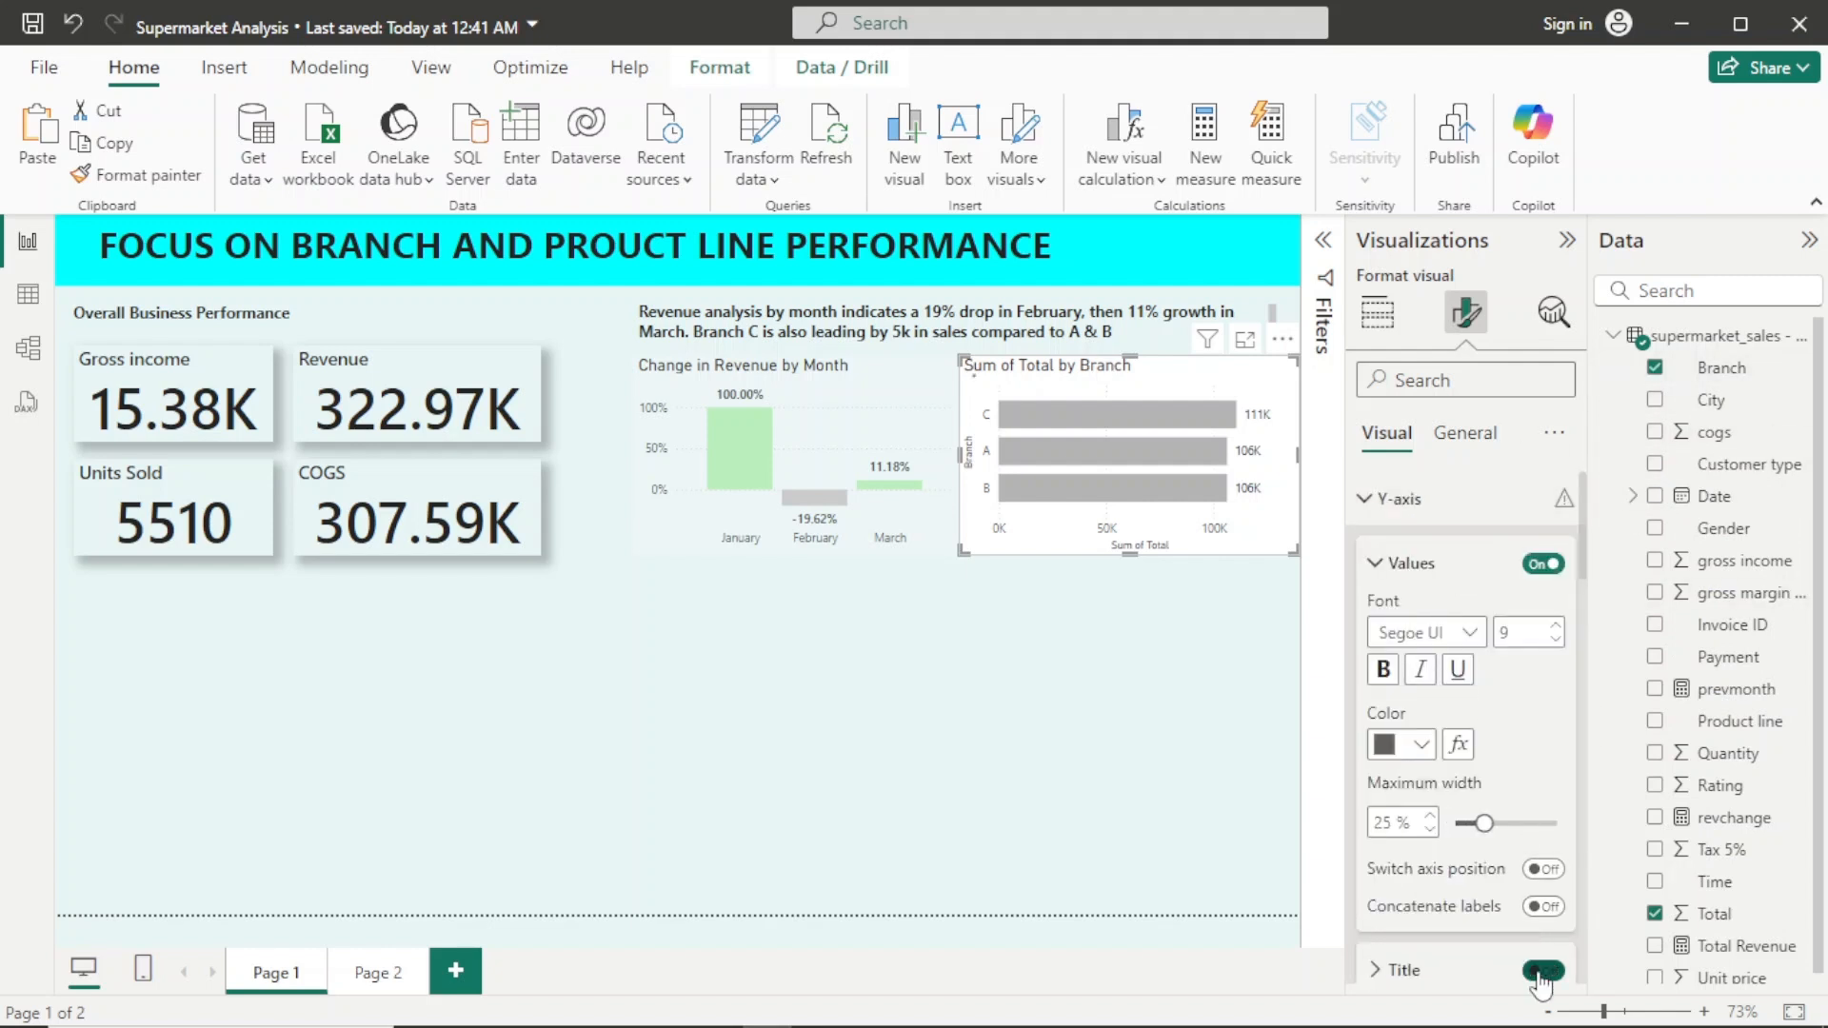
{"action": "left_click", "coordinate": [1392, 499]}
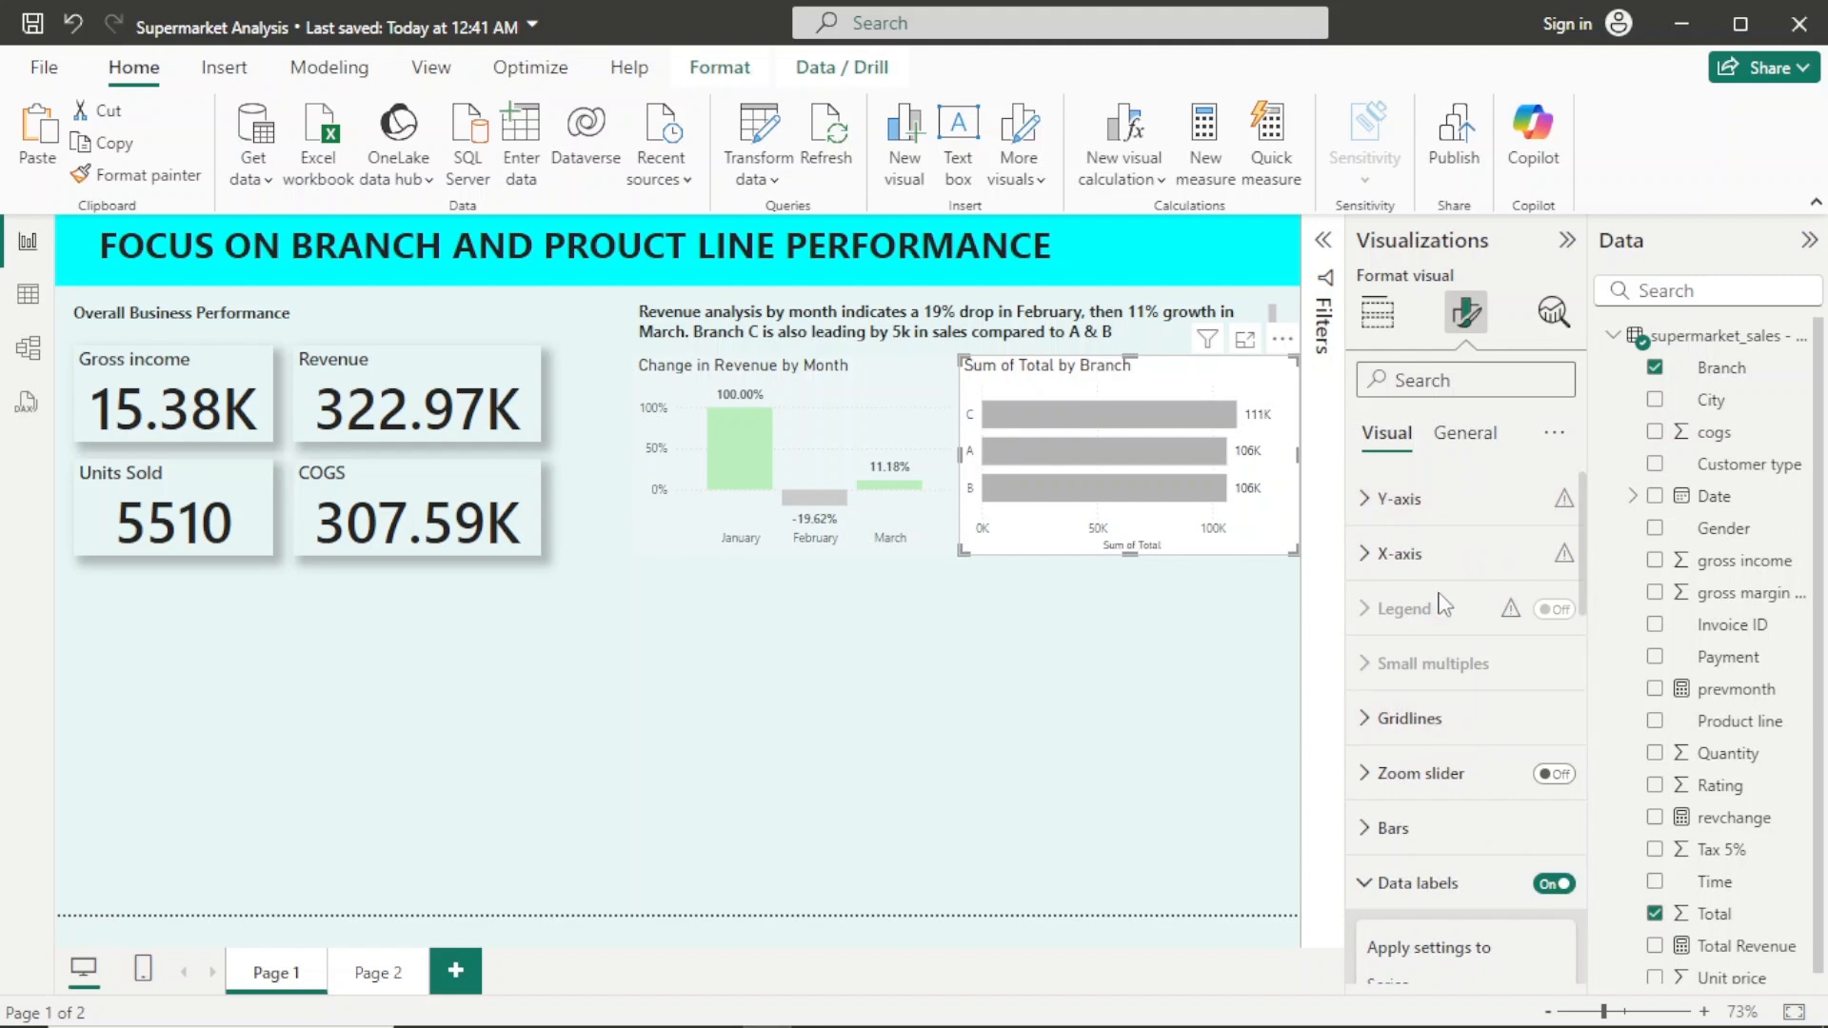
{"action": "left_click", "coordinate": [1428, 553]}
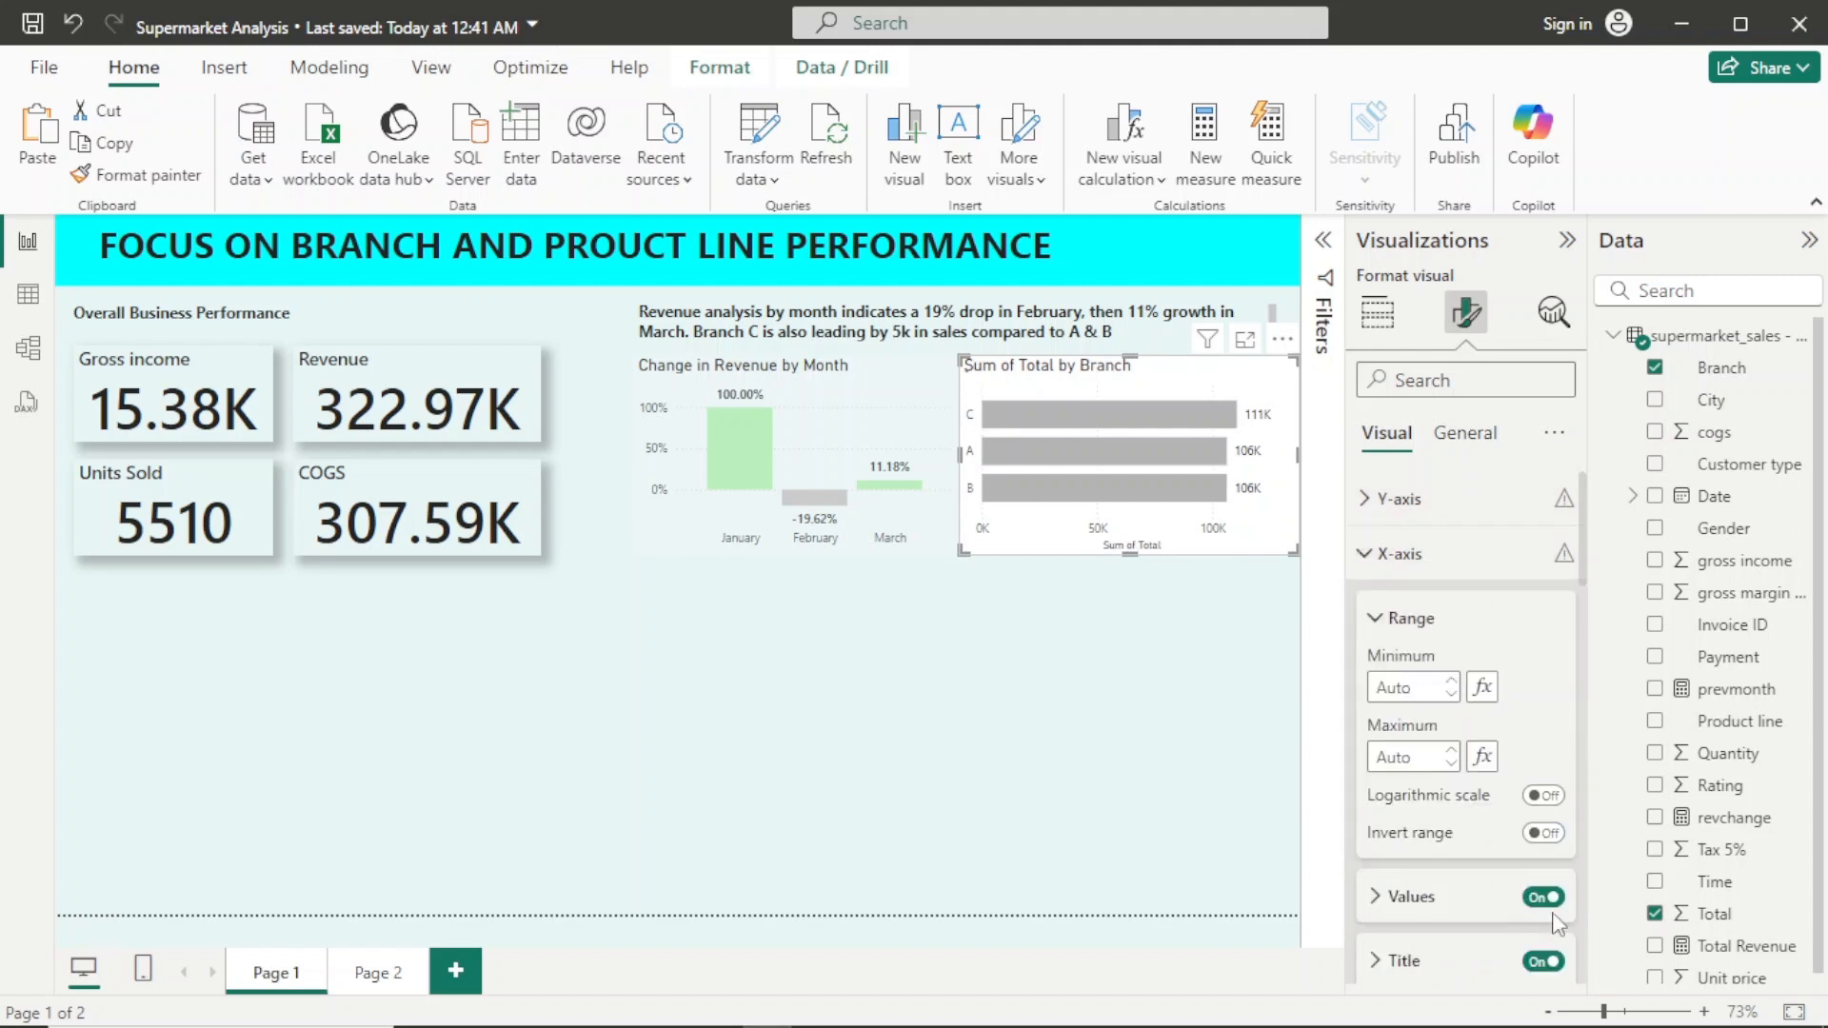
{"action": "left_click", "coordinate": [1537, 964]}
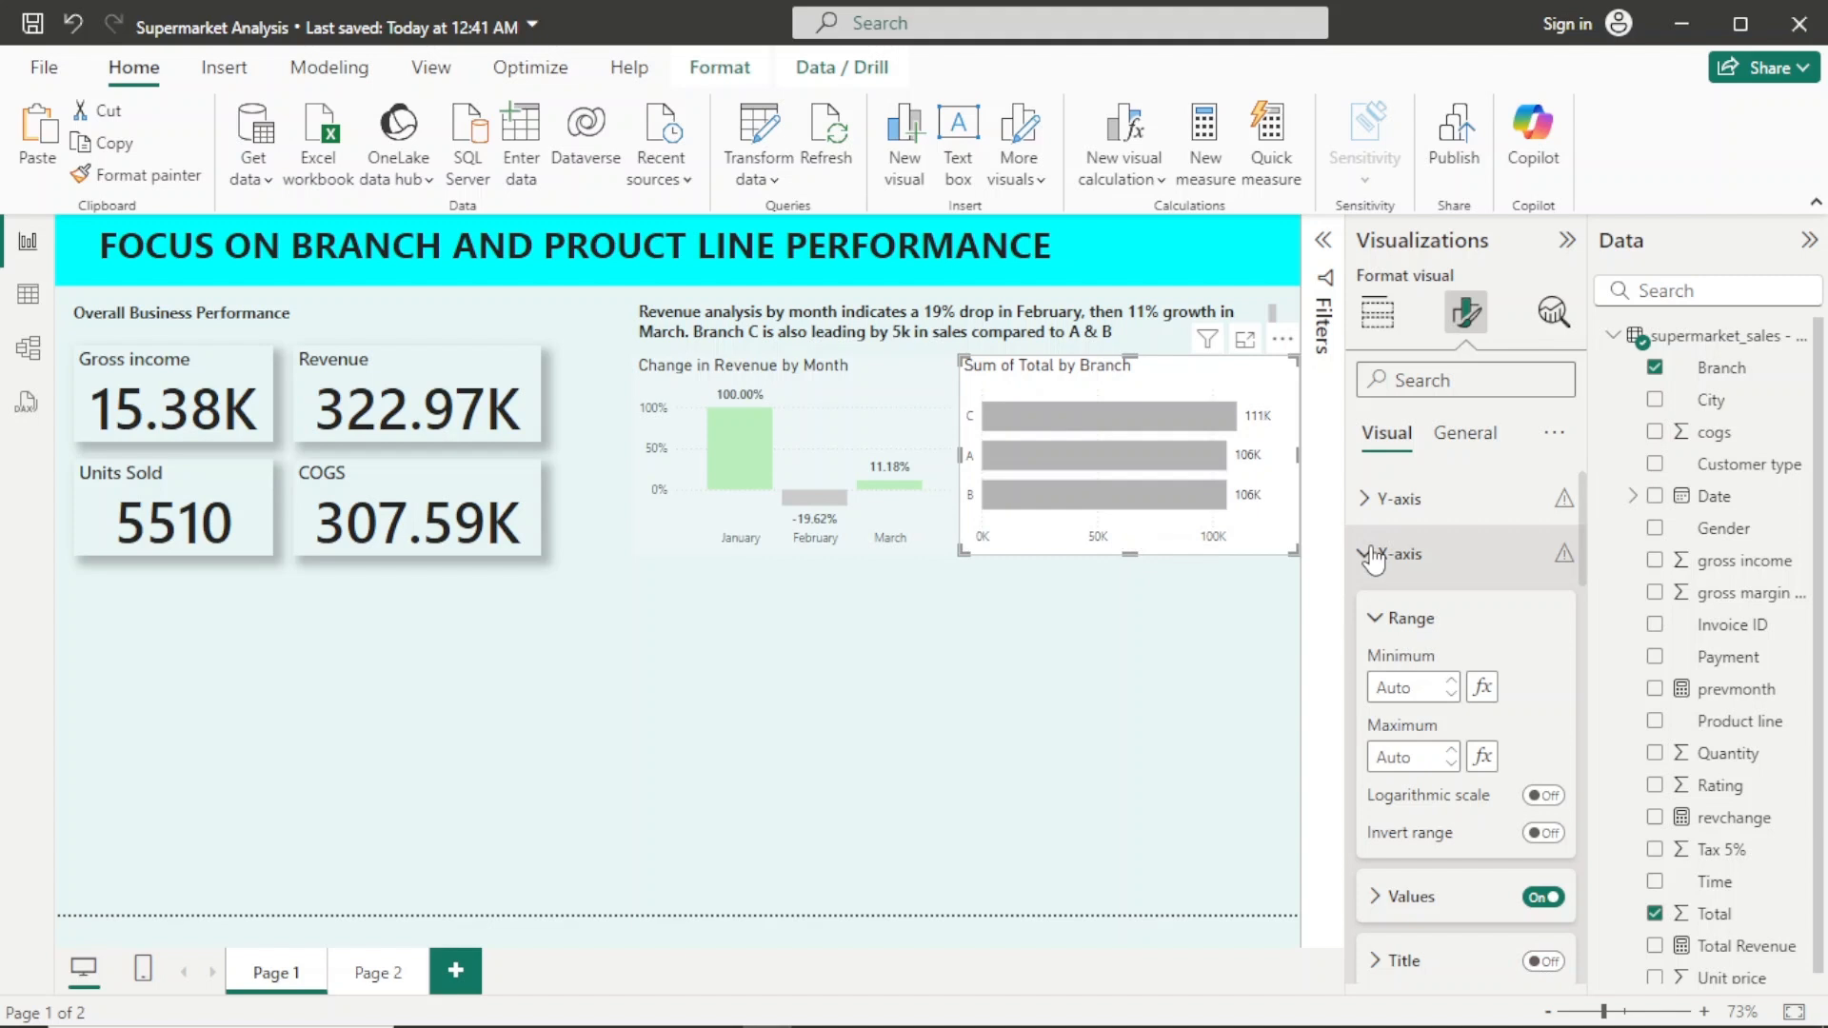
Step: Set the X-axis values color of the Sum of Total by Branch chart to black
{"action": "left_click", "coordinate": [1461, 897]}
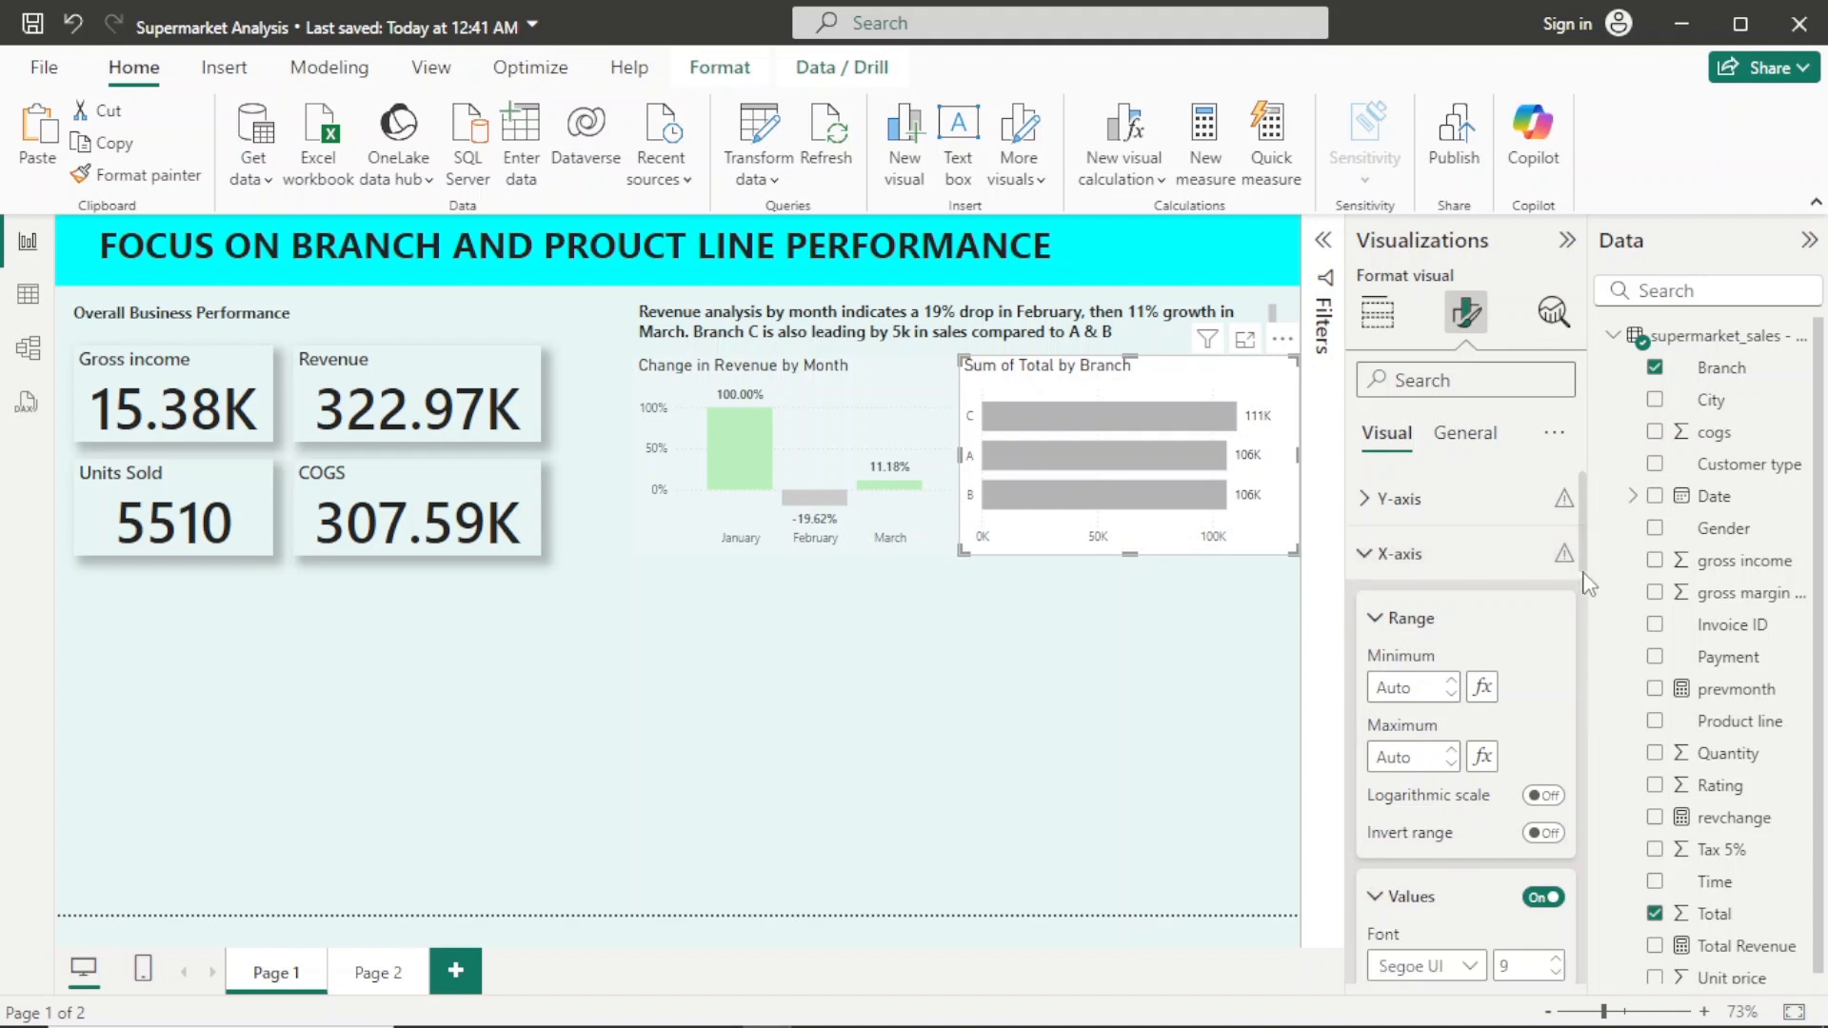
{"action": "scroll", "coordinate": [1587, 622], "scroll_direction": "down", "scroll_amount": 4}
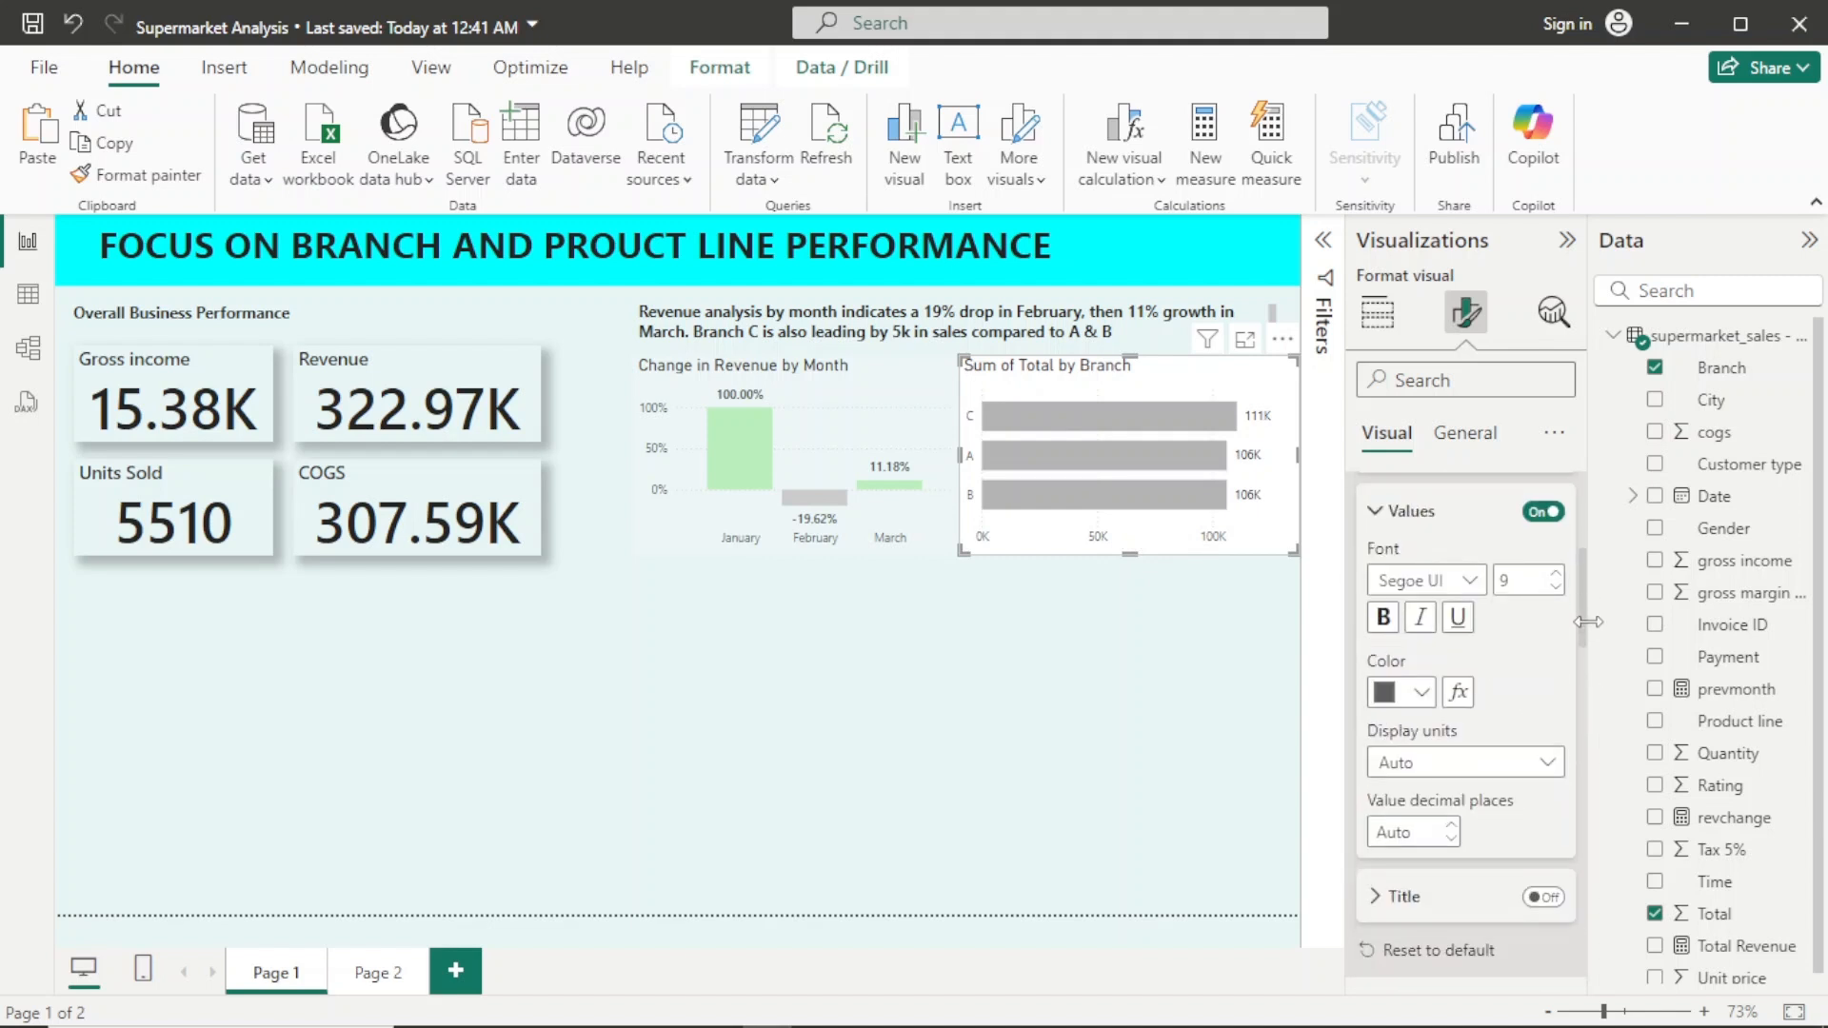
{"action": "left_click", "coordinate": [1421, 682]}
{"action": "left_click", "coordinate": [1402, 565]}
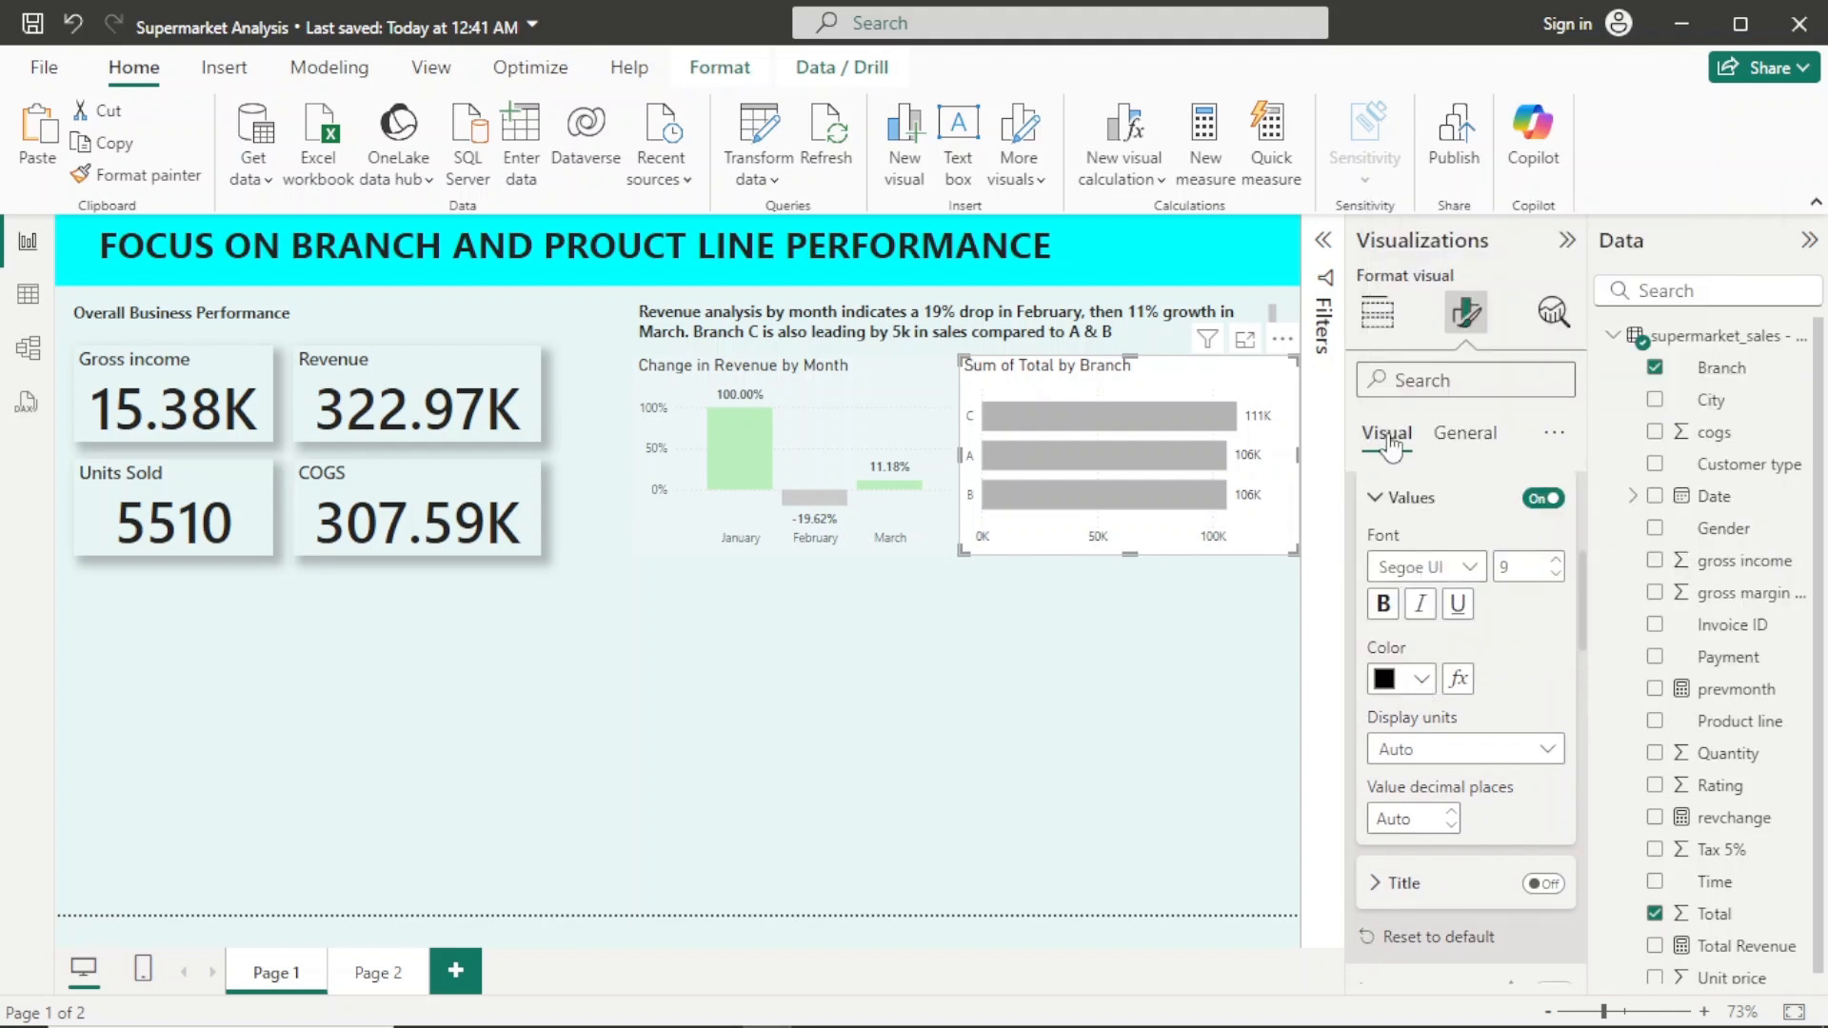
{"action": "left_click", "coordinate": [1376, 496]}
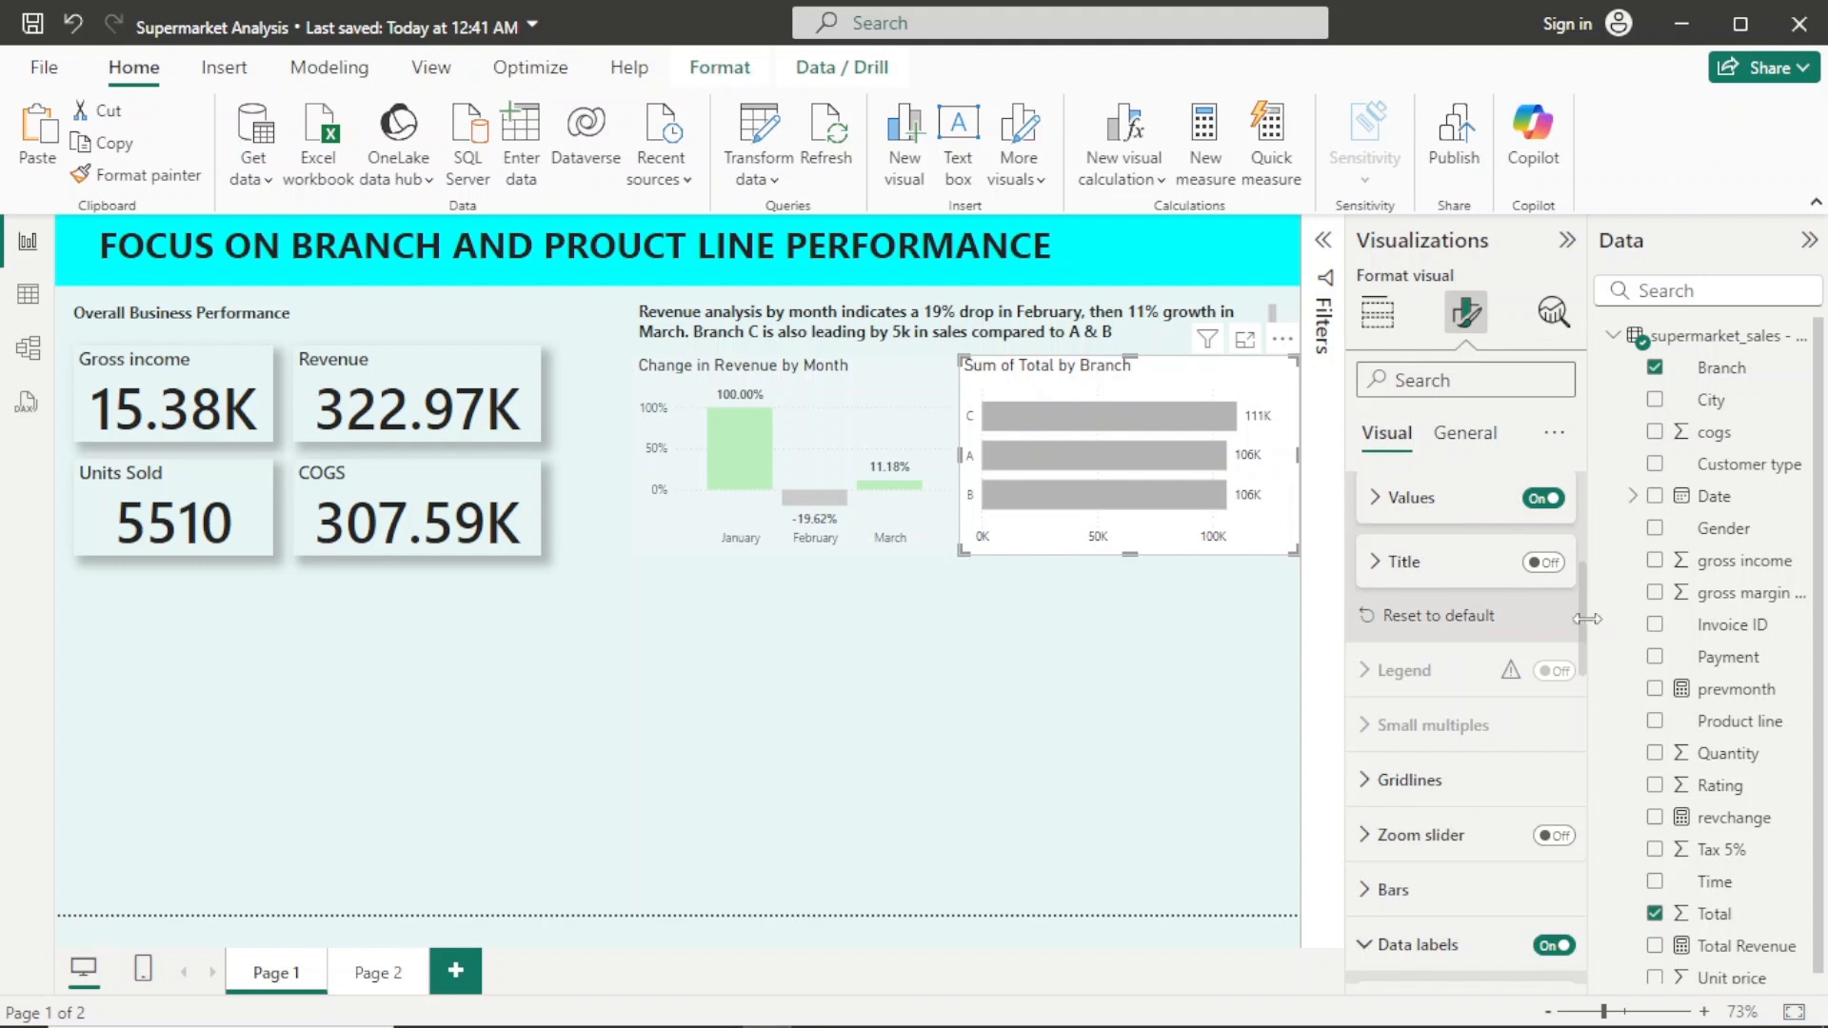
Step: Make the Y-axis values of the Sum of Total by Branch chart black and bold
{"action": "scroll", "coordinate": [1581, 613], "scroll_direction": "up", "scroll_amount": 2}
{"action": "left_click", "coordinate": [1399, 553]}
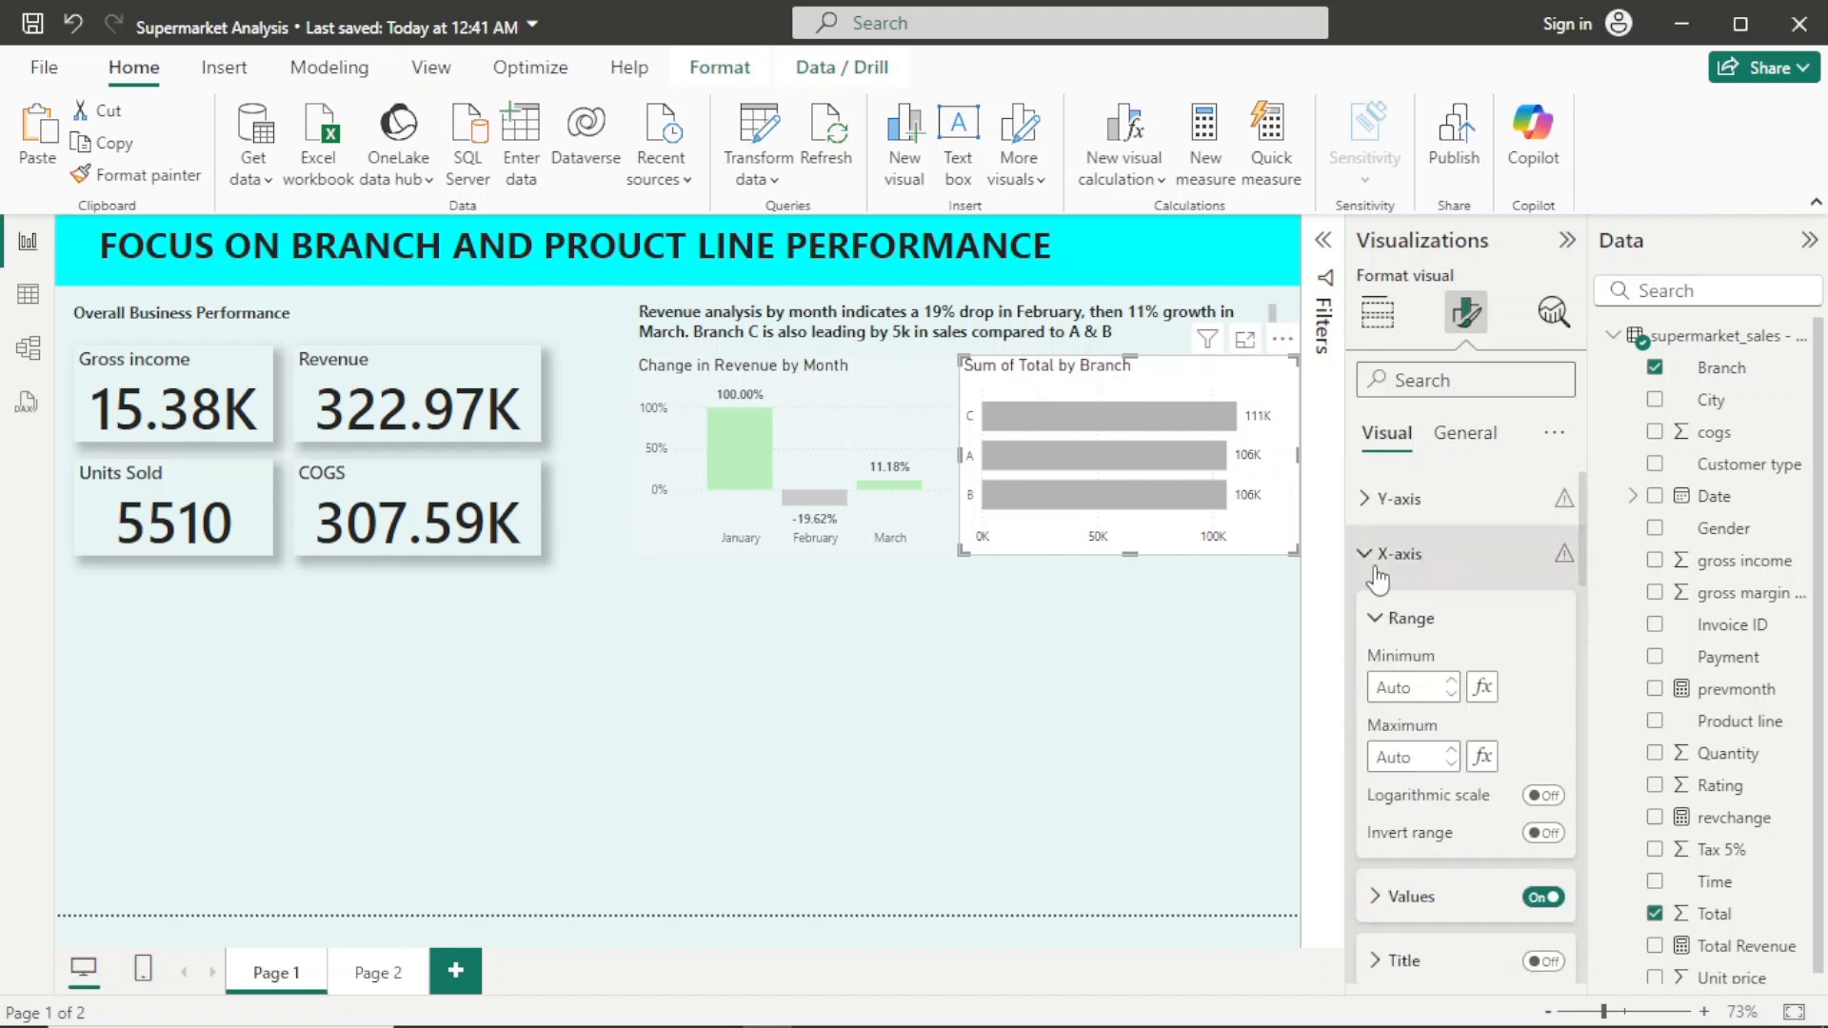
{"action": "left_click", "coordinate": [1405, 561]}
{"action": "left_click", "coordinate": [1368, 501]}
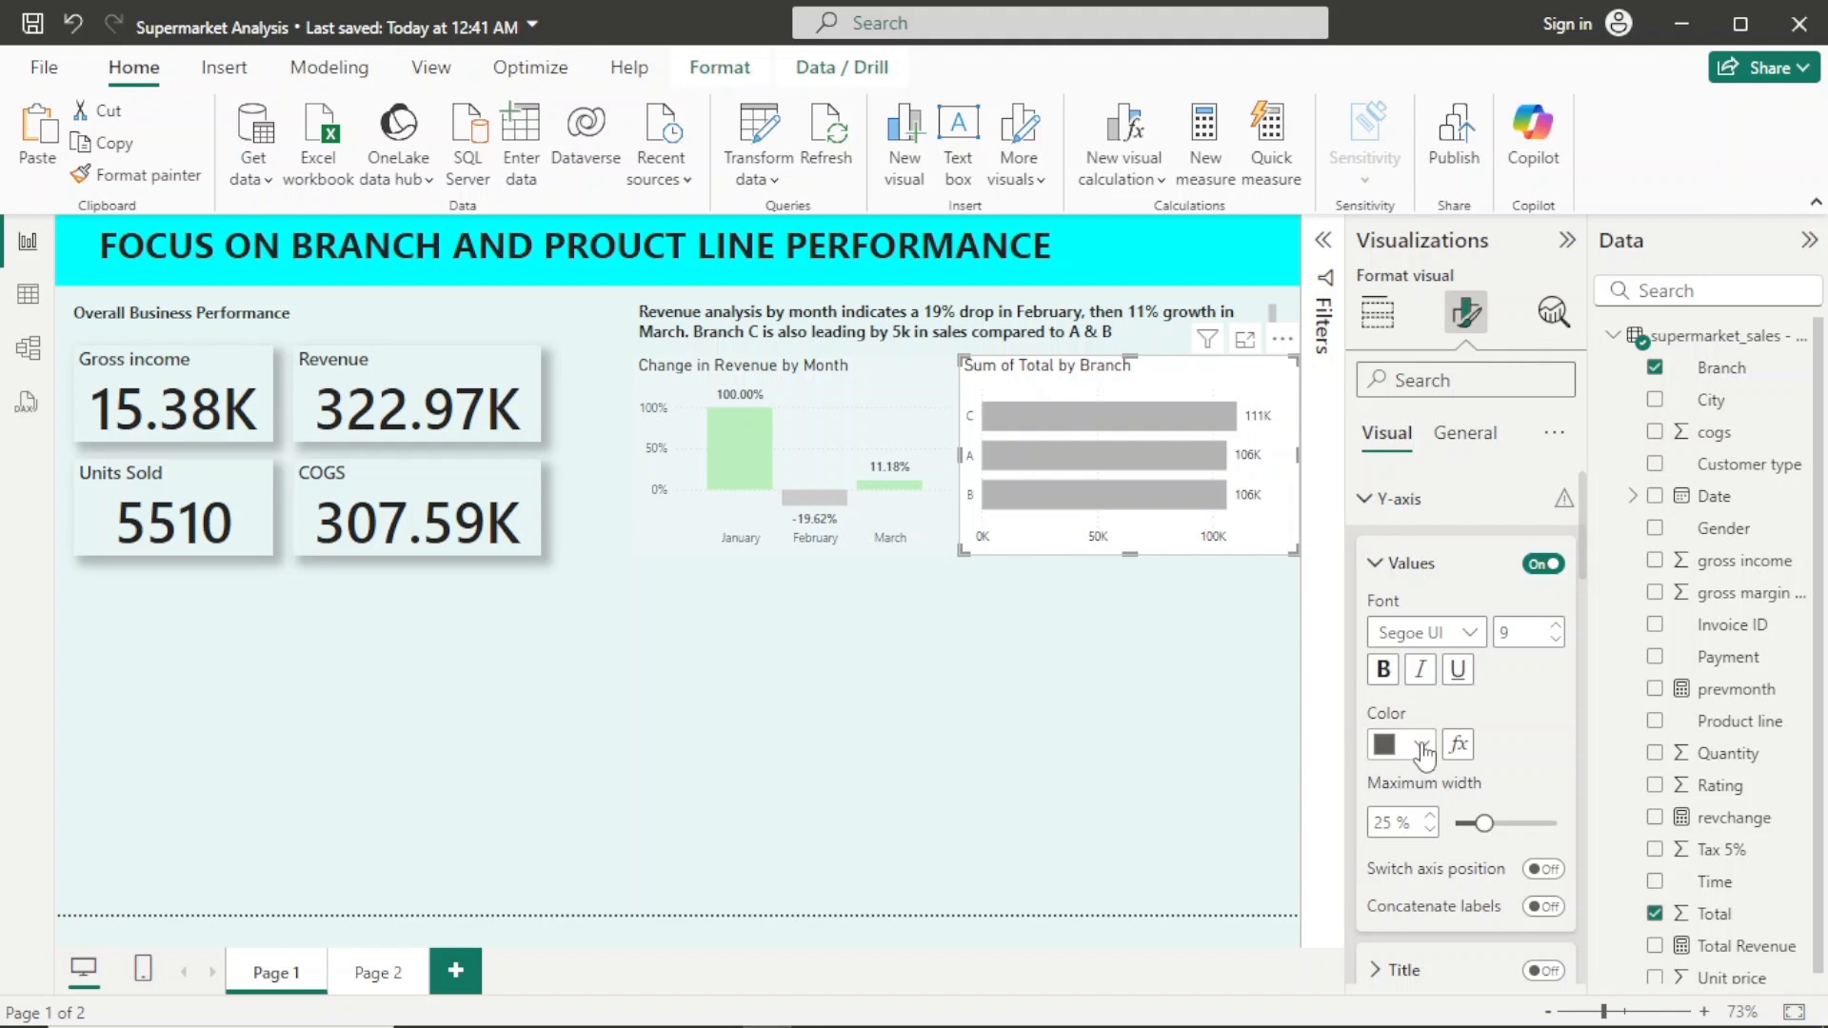
{"action": "left_click", "coordinate": [1421, 746]}
{"action": "left_click", "coordinate": [1402, 631]}
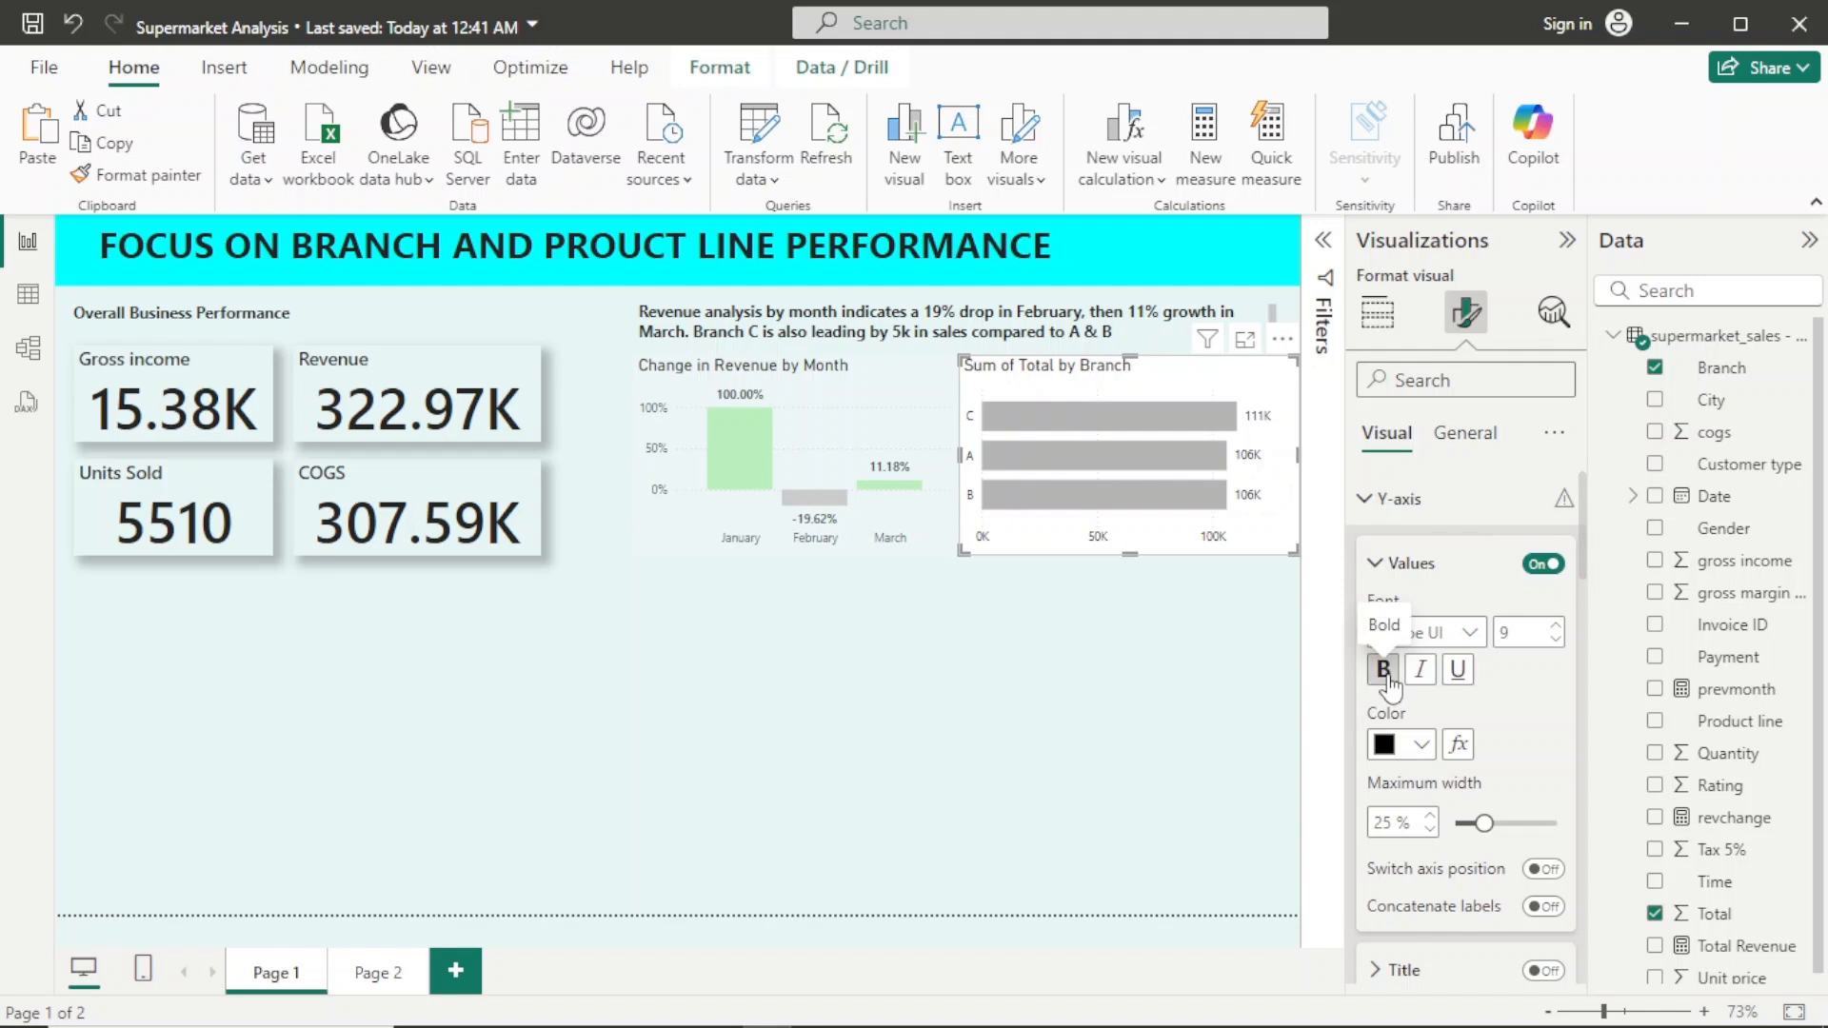
{"action": "left_click", "coordinate": [1367, 502]}
Step: Make the X-axis values of the Sum of Total by Branch chart bold
{"action": "left_click", "coordinate": [1378, 557]}
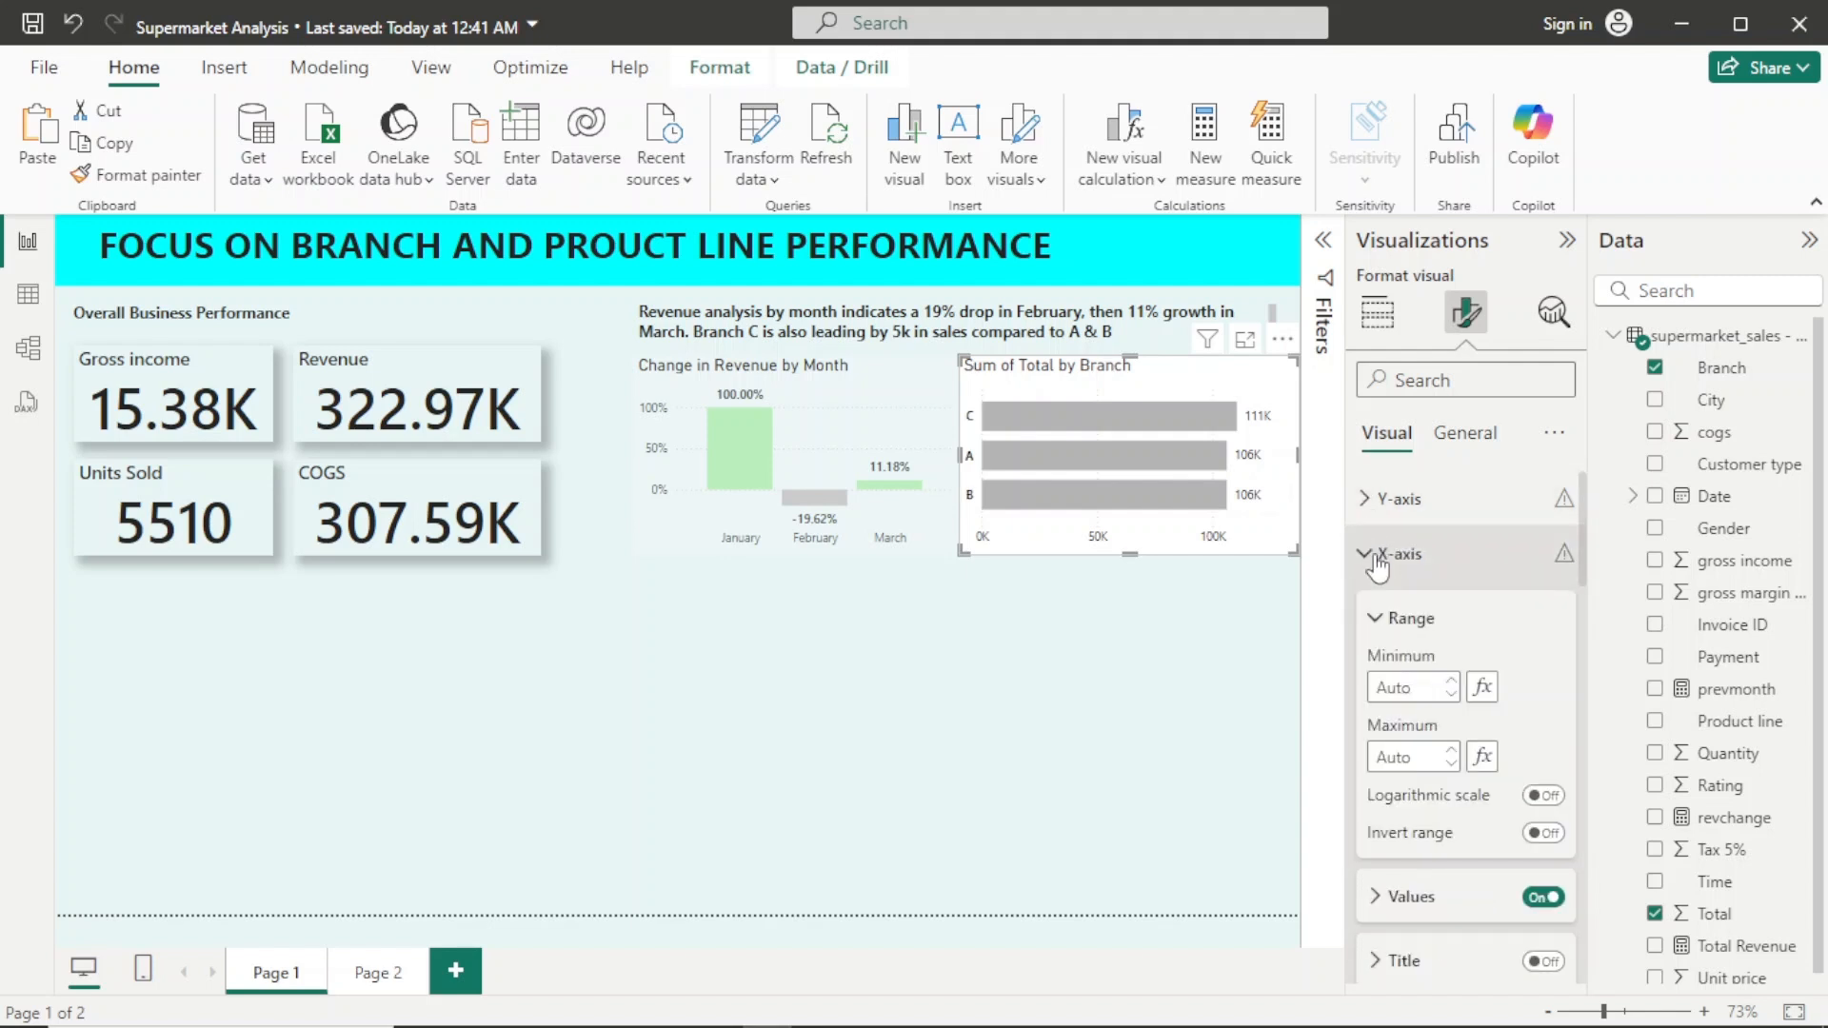
{"action": "left_click", "coordinate": [1442, 914]}
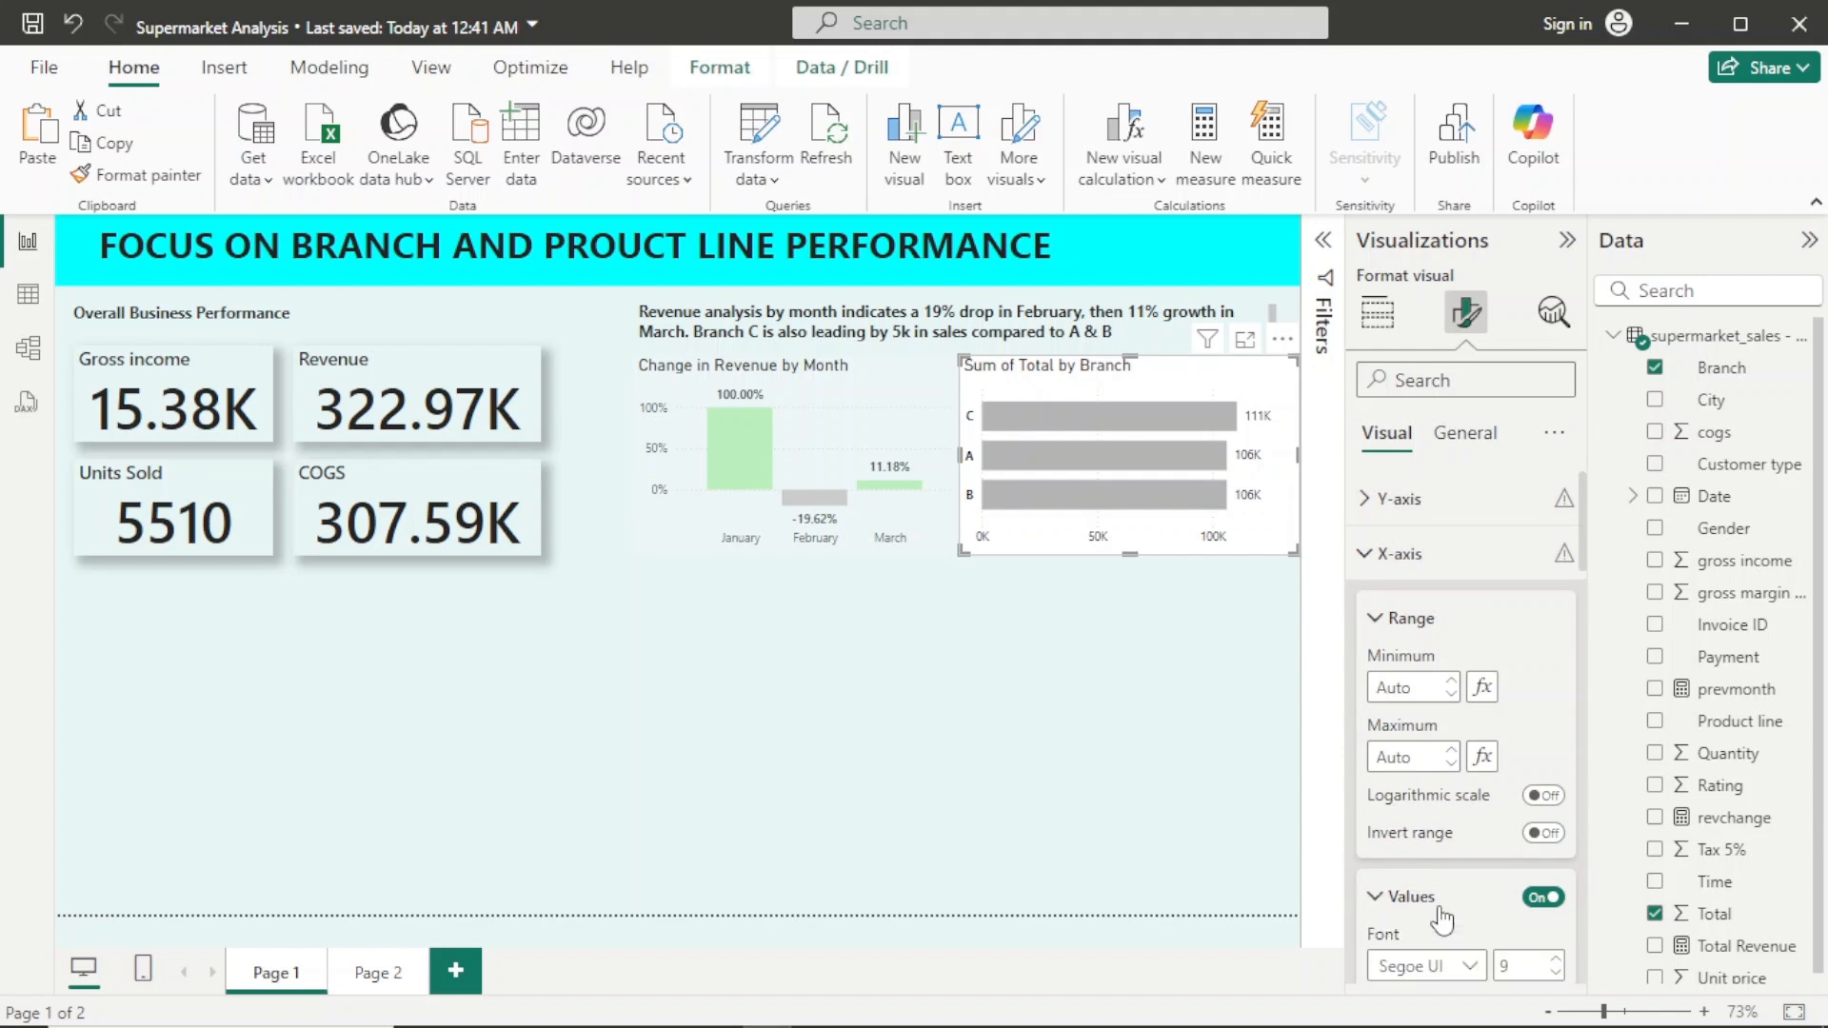
{"action": "left_click_drag", "start_coordinate": [1584, 534], "coordinate": [1585, 619]}
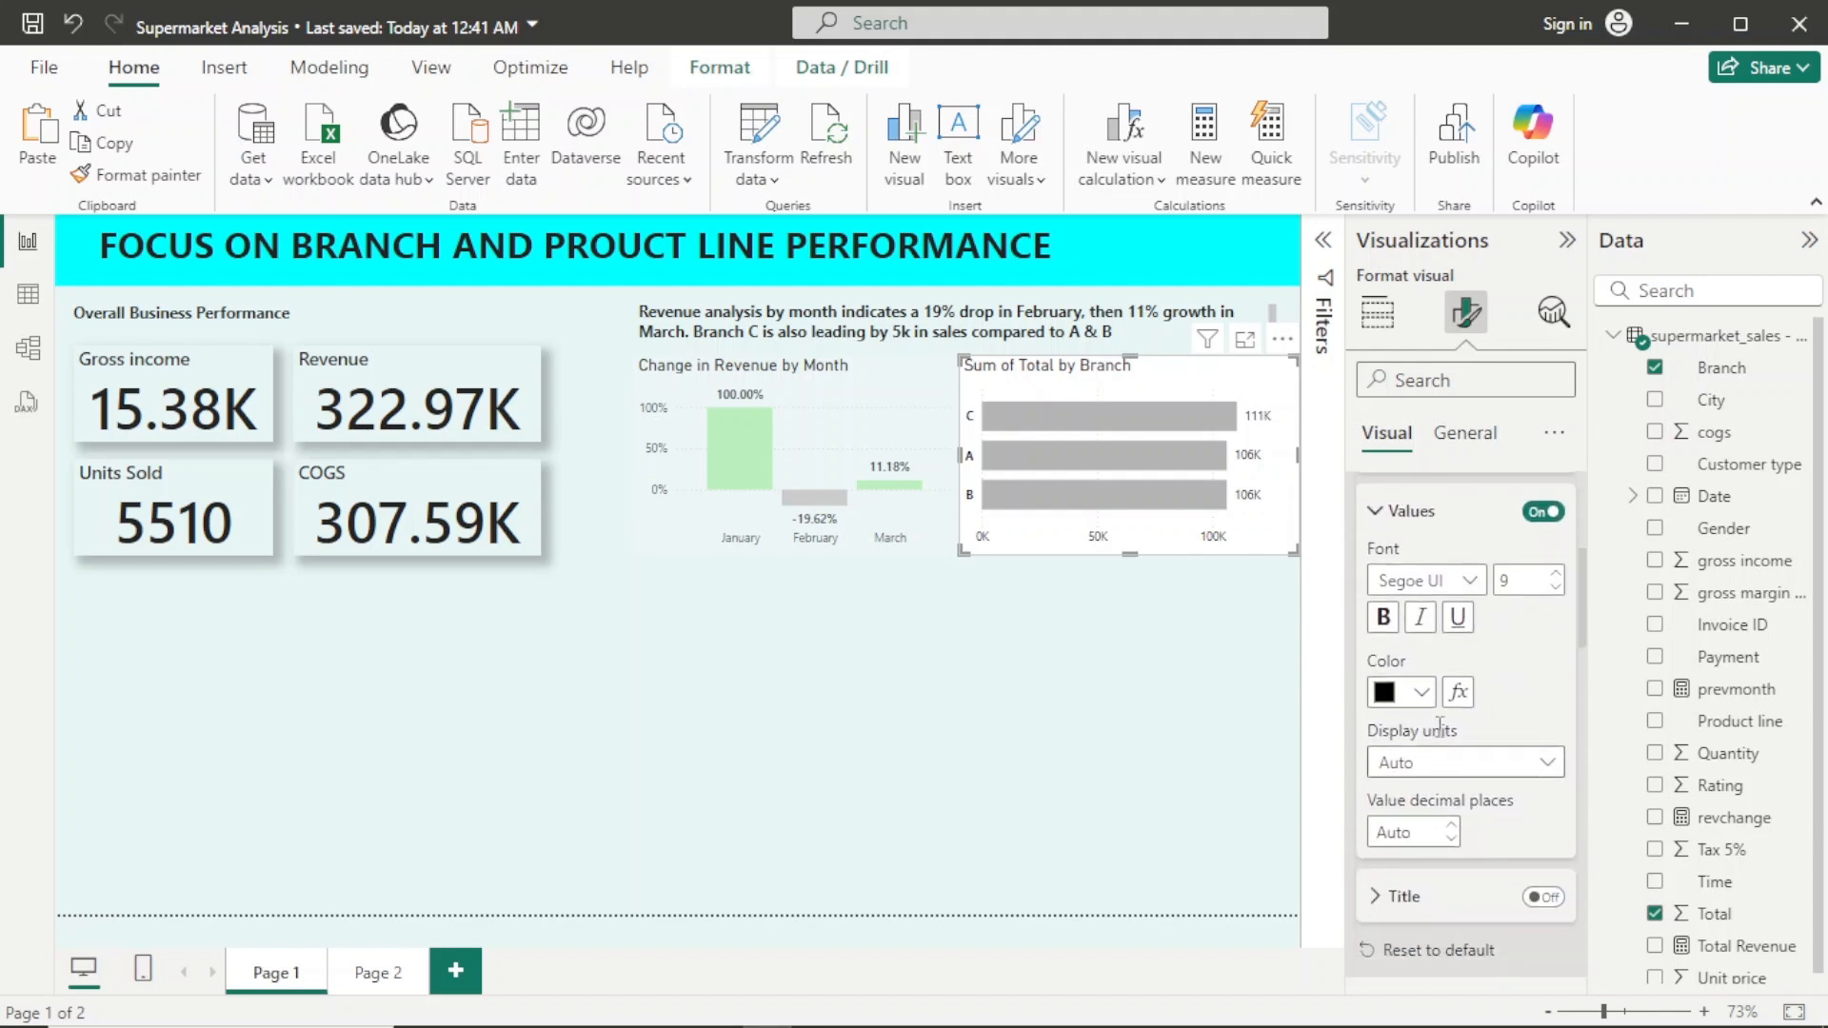
{"action": "left_click", "coordinate": [1384, 619]}
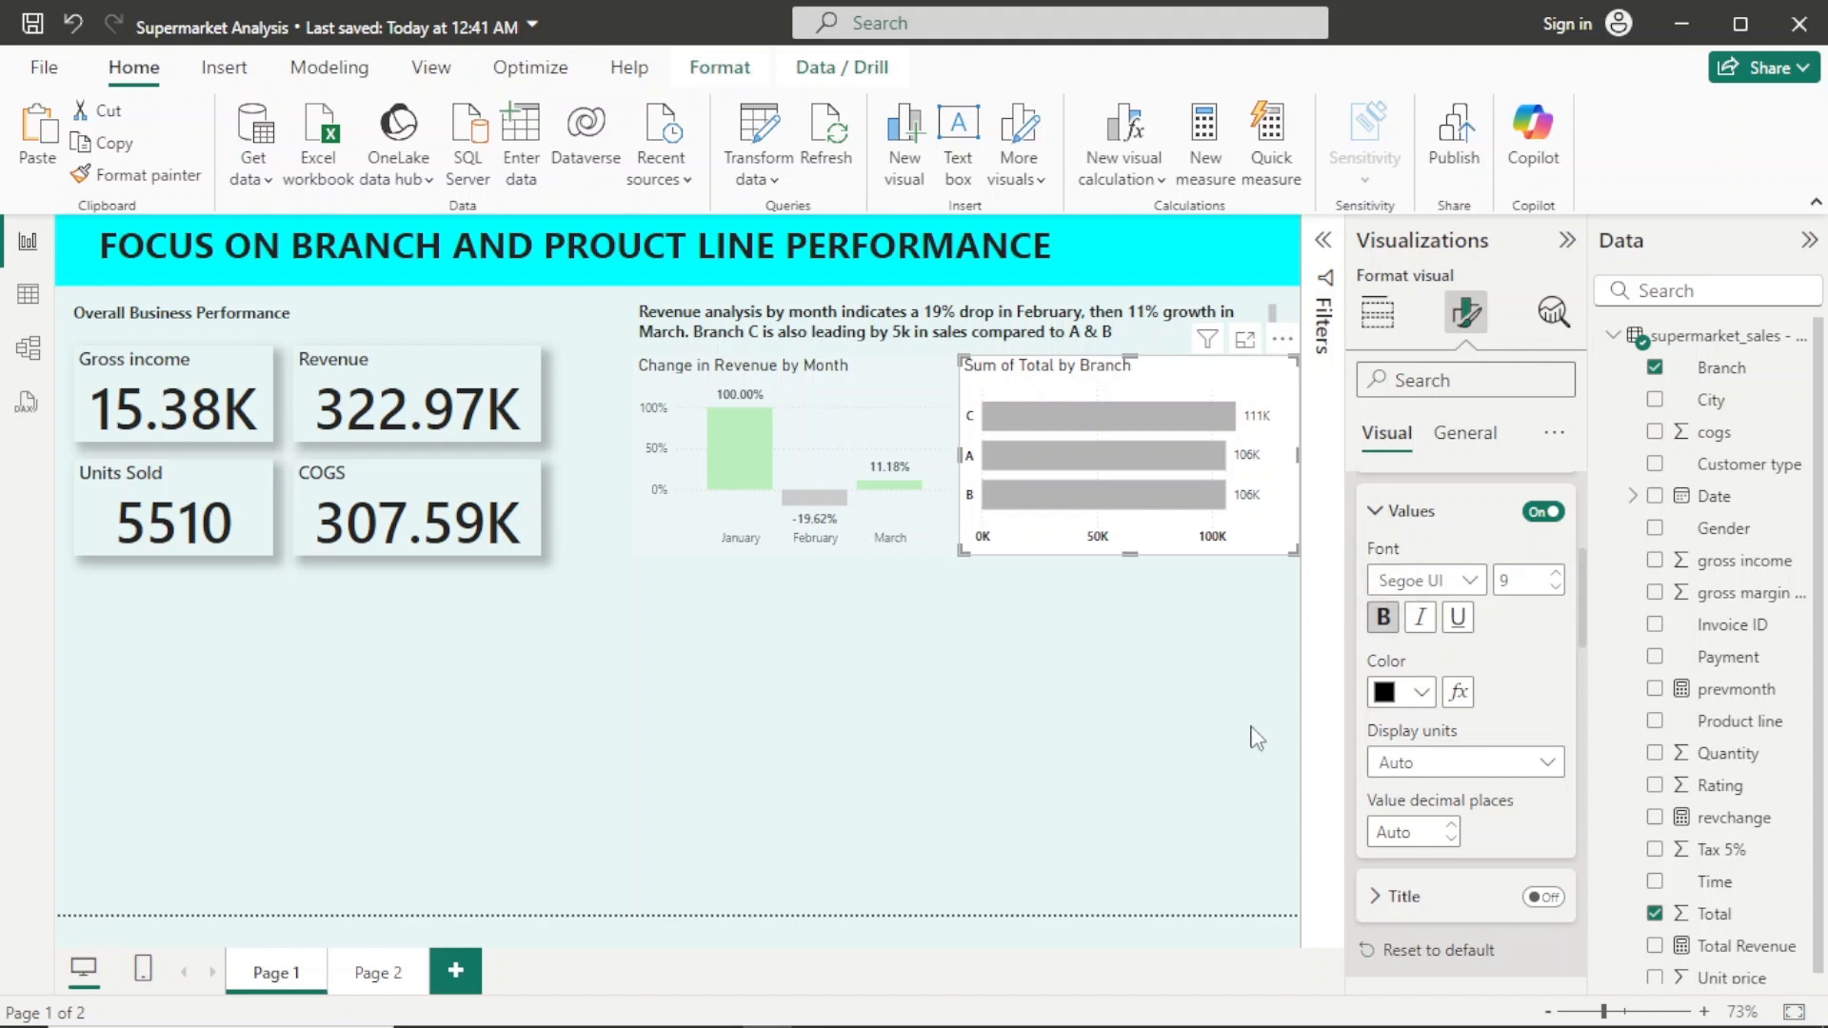
{"action": "left_click", "coordinate": [1170, 743]}
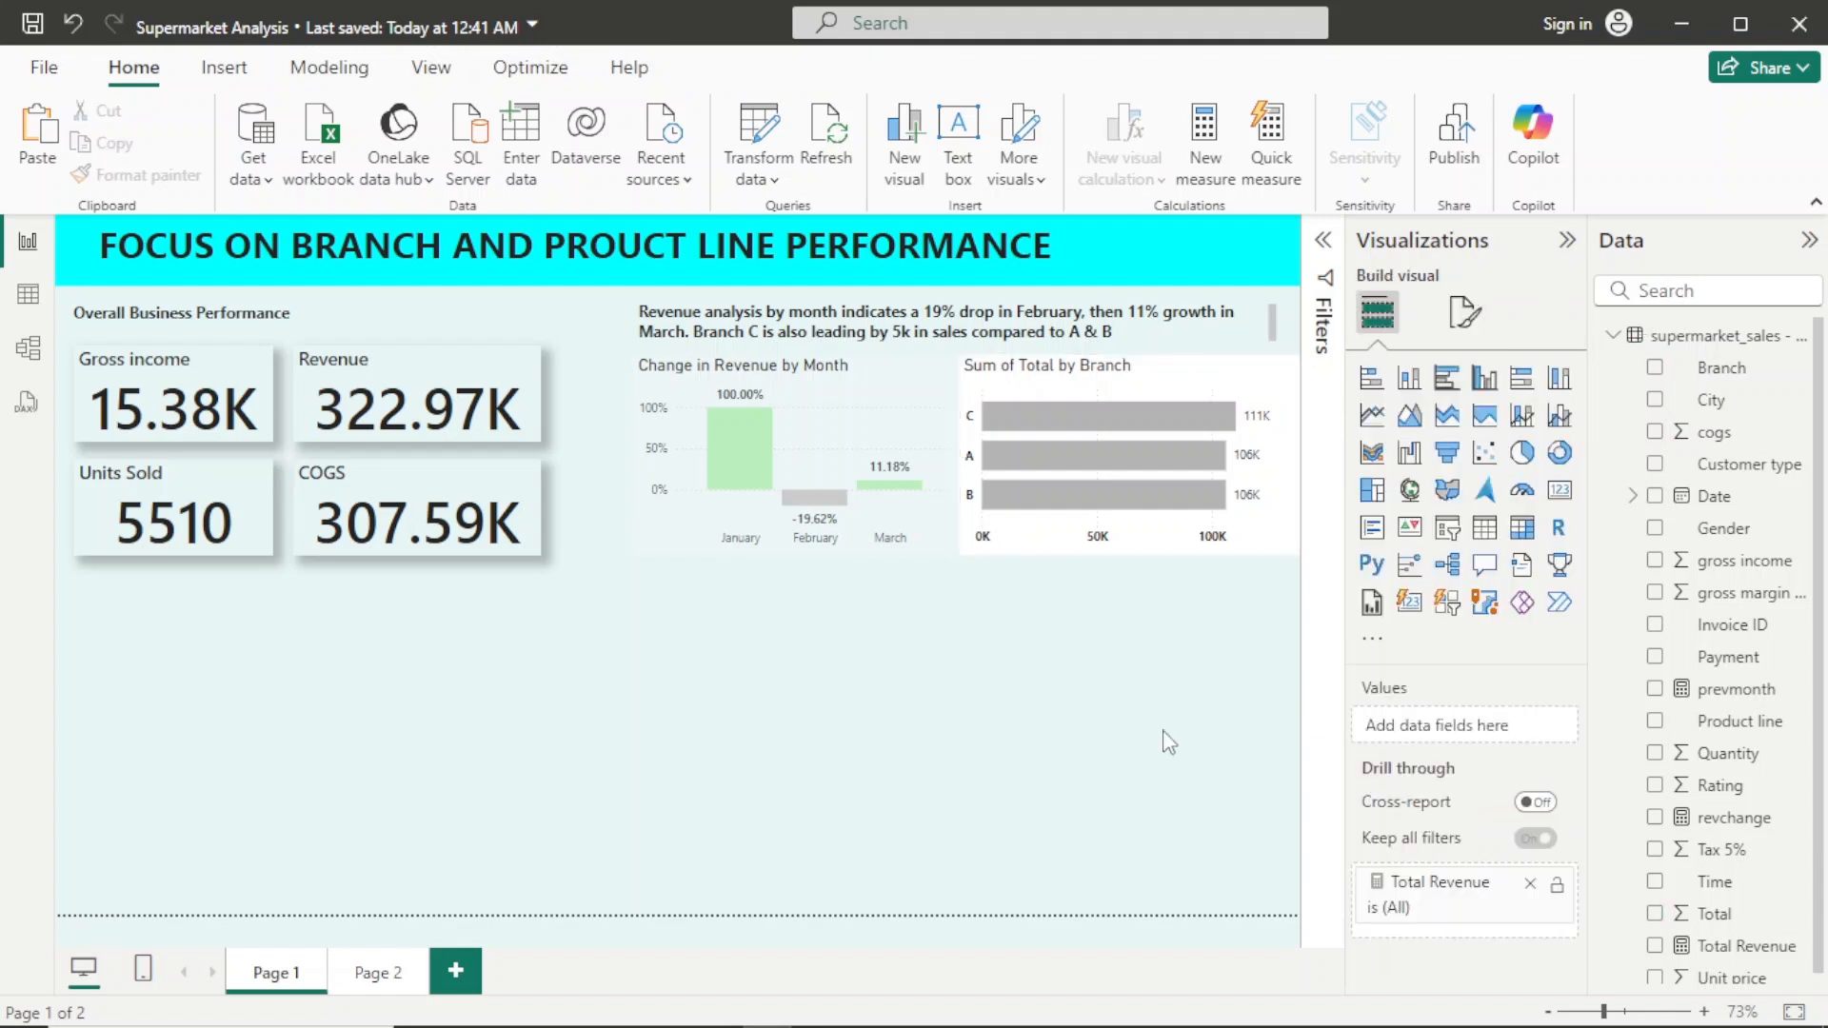
Step: Set the X-axis values color of the Change in Revenue by Month chart to black
{"action": "left_click", "coordinate": [655, 548]}
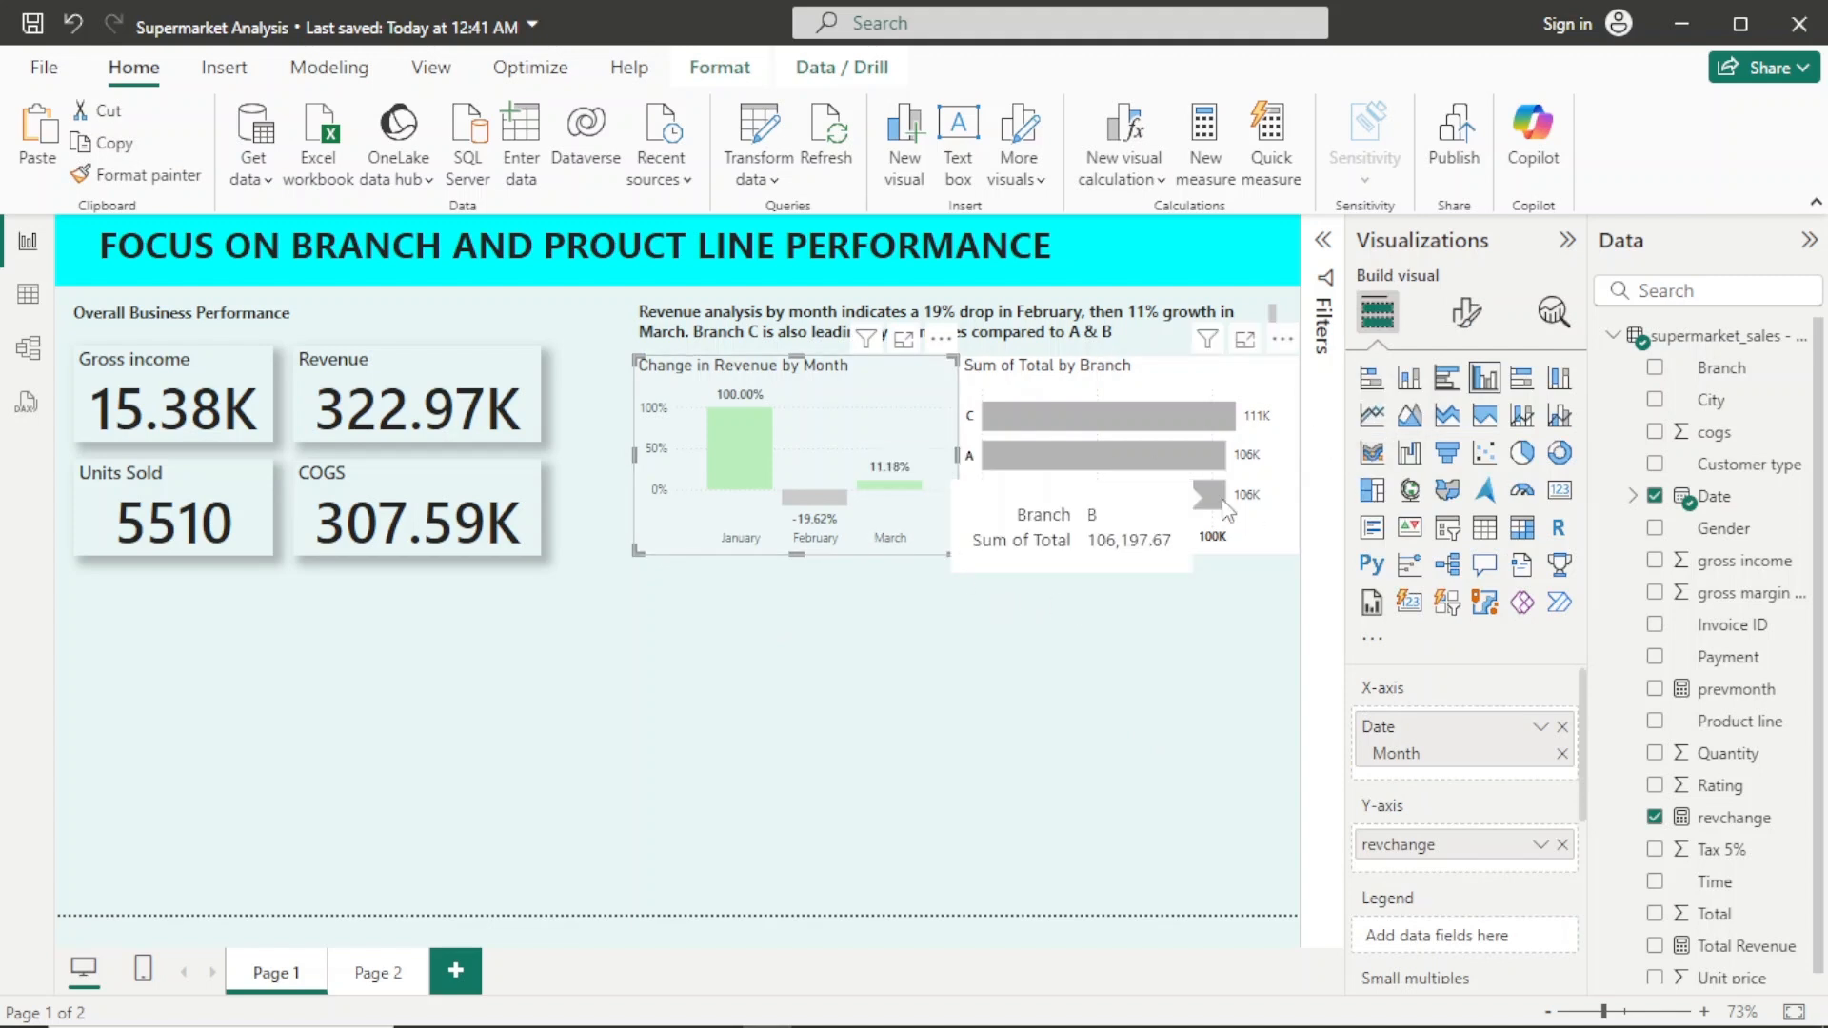
{"action": "left_click", "coordinate": [1466, 329]}
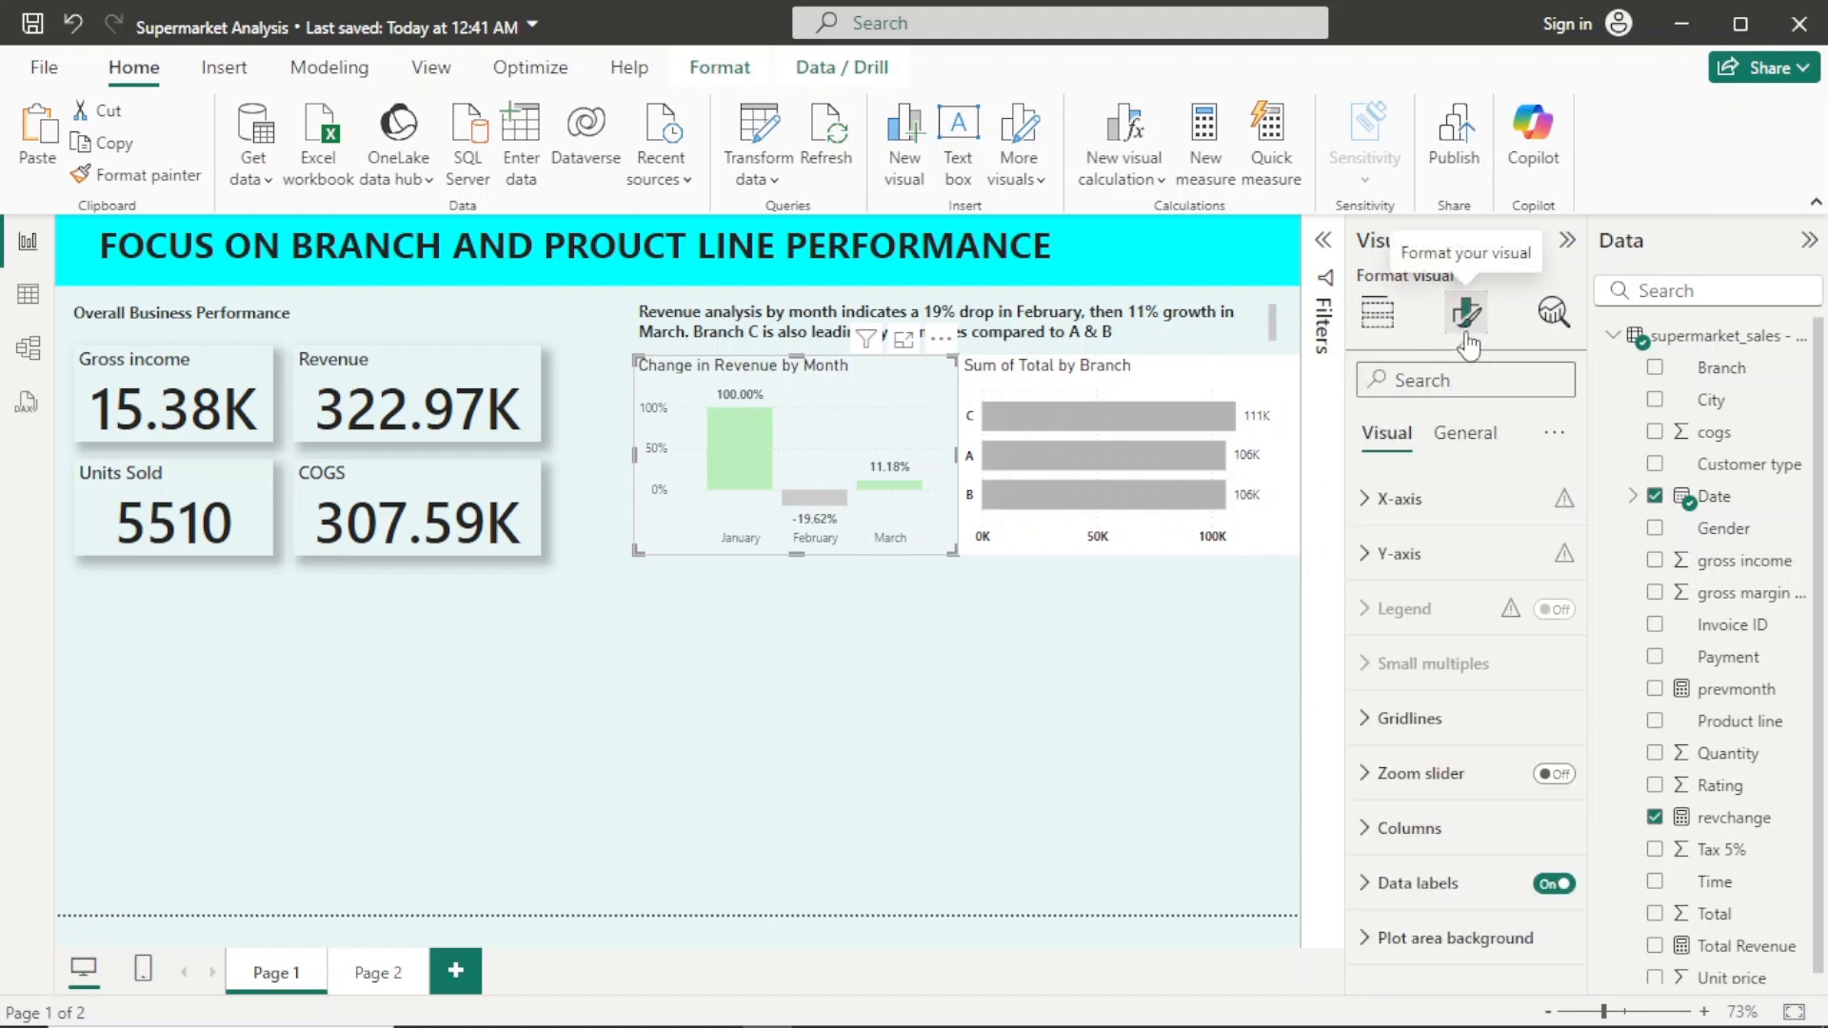
{"action": "left_click", "coordinate": [1390, 500]}
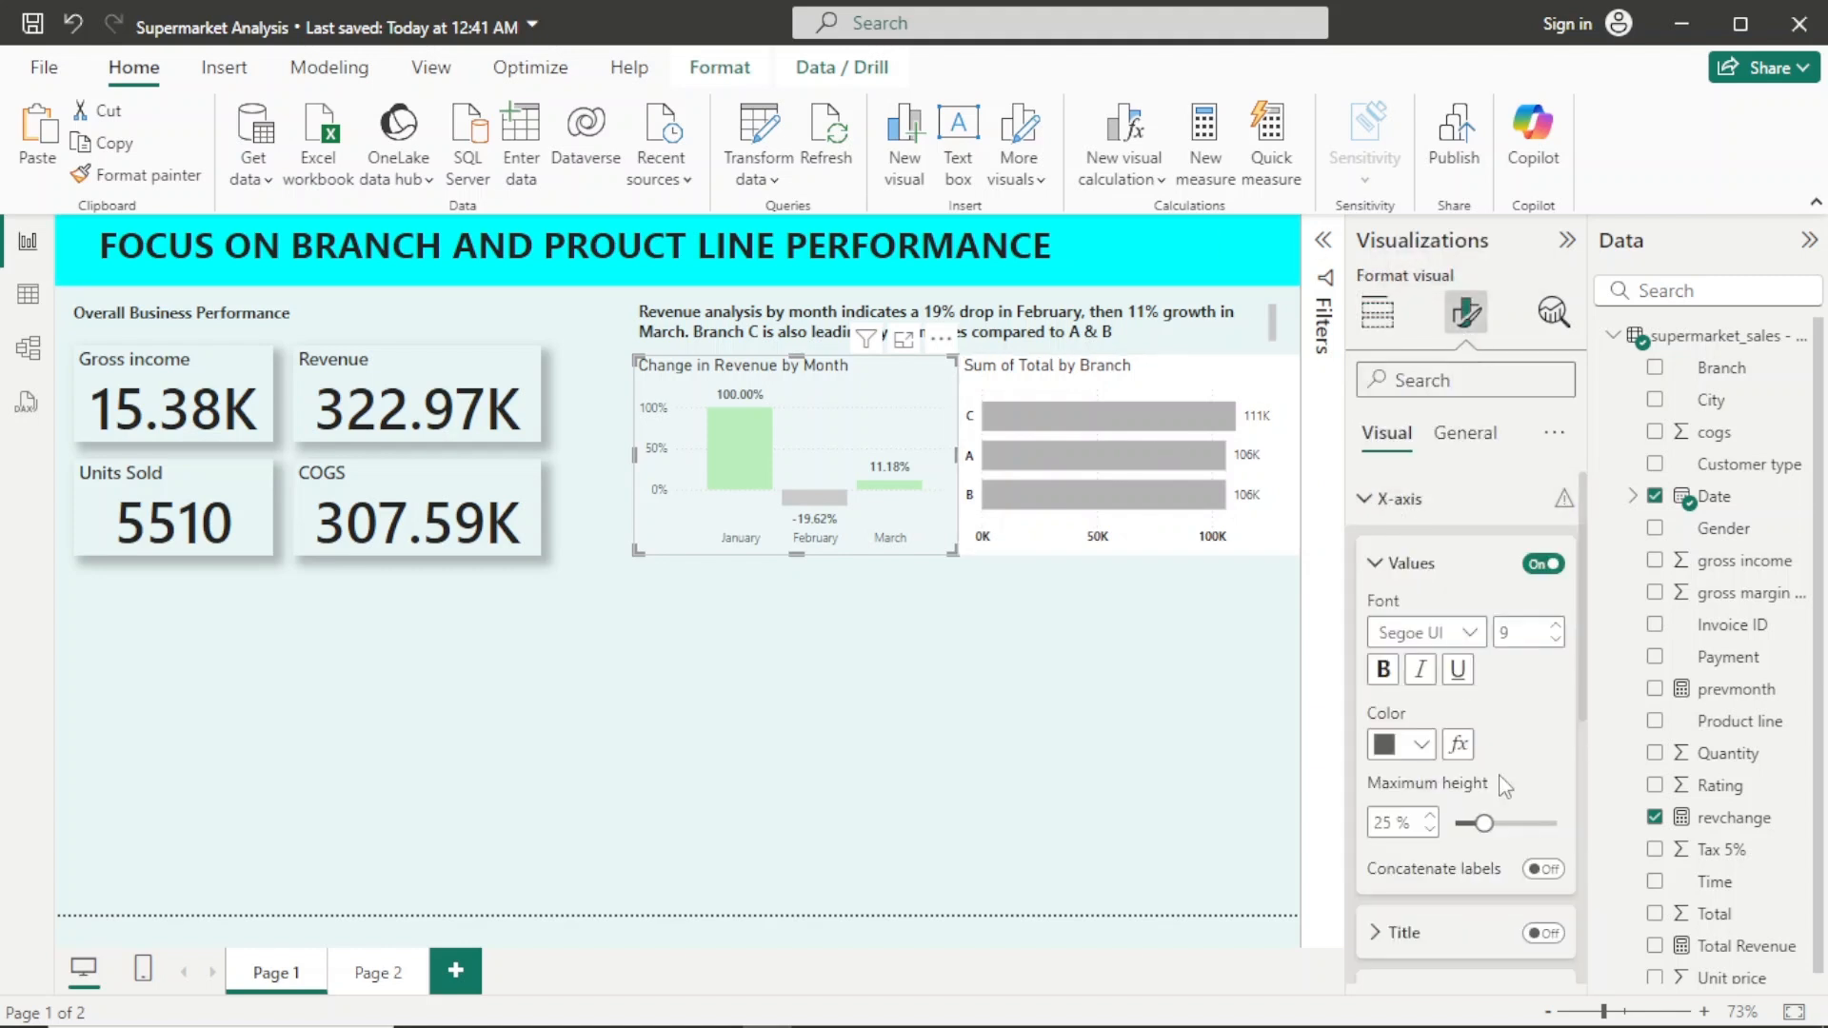
{"action": "left_click", "coordinate": [1423, 747]}
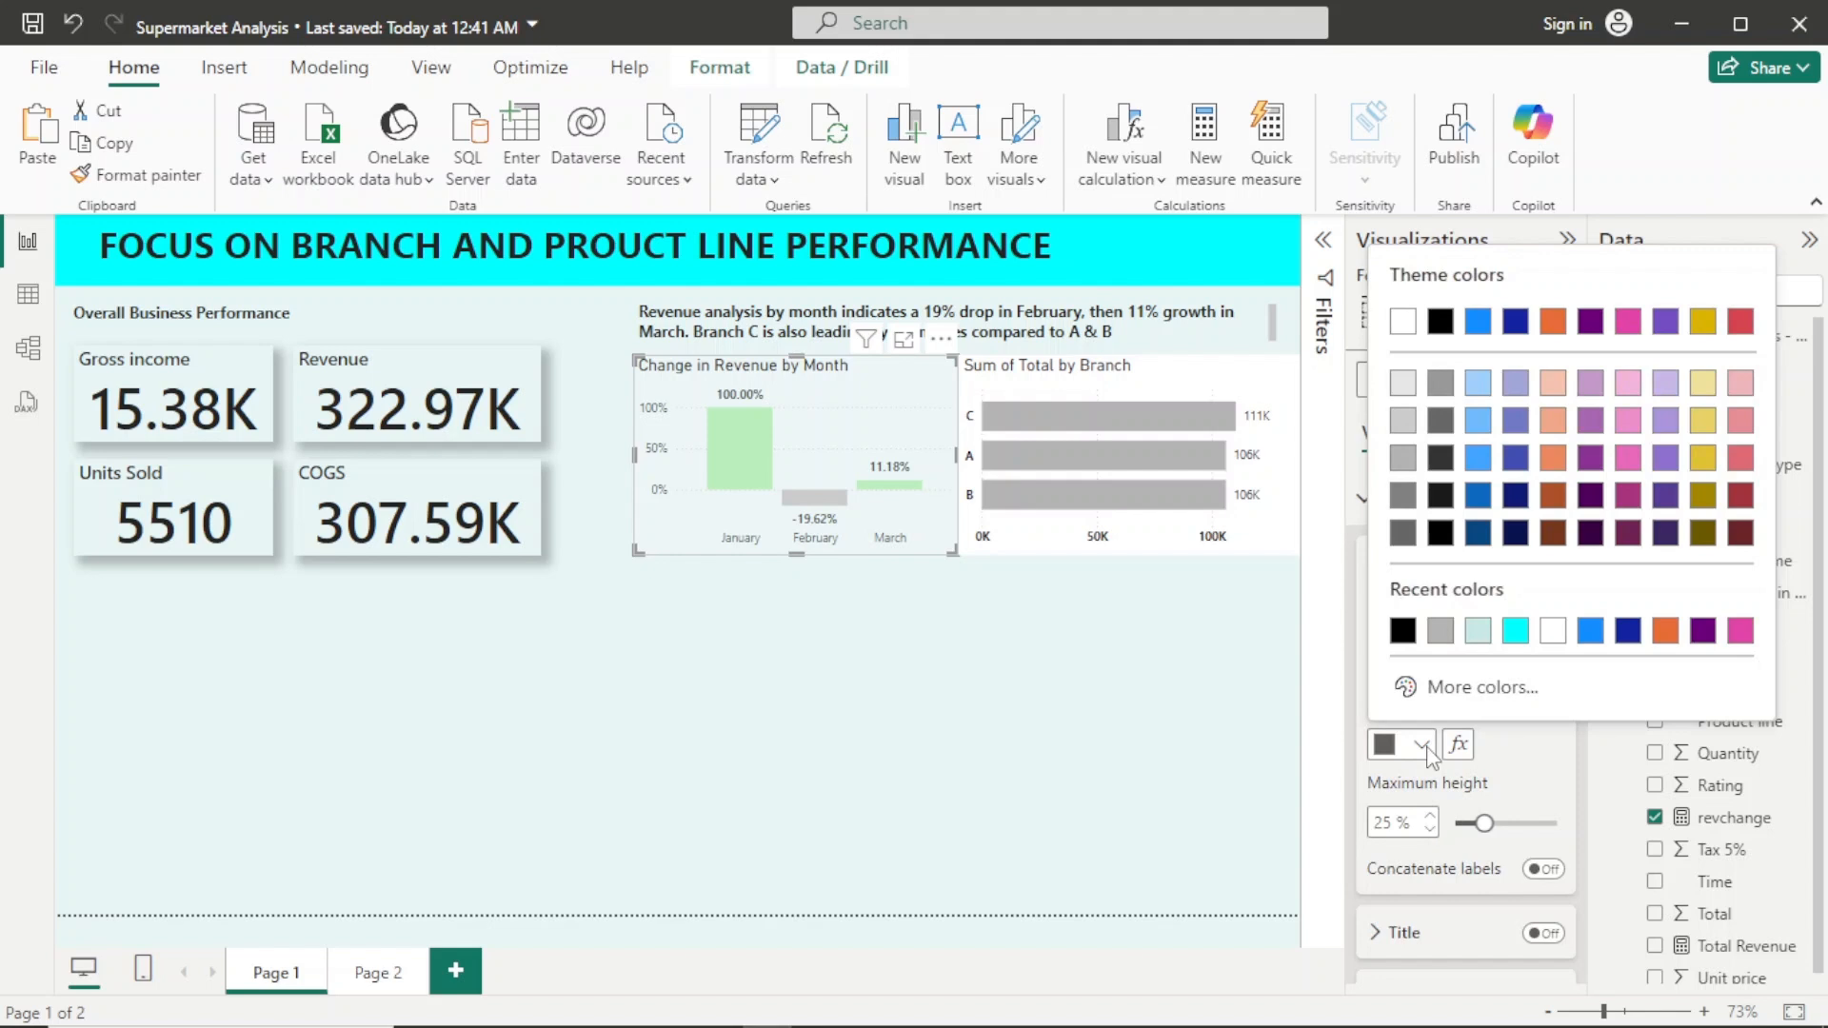
{"action": "left_click", "coordinate": [1402, 630]}
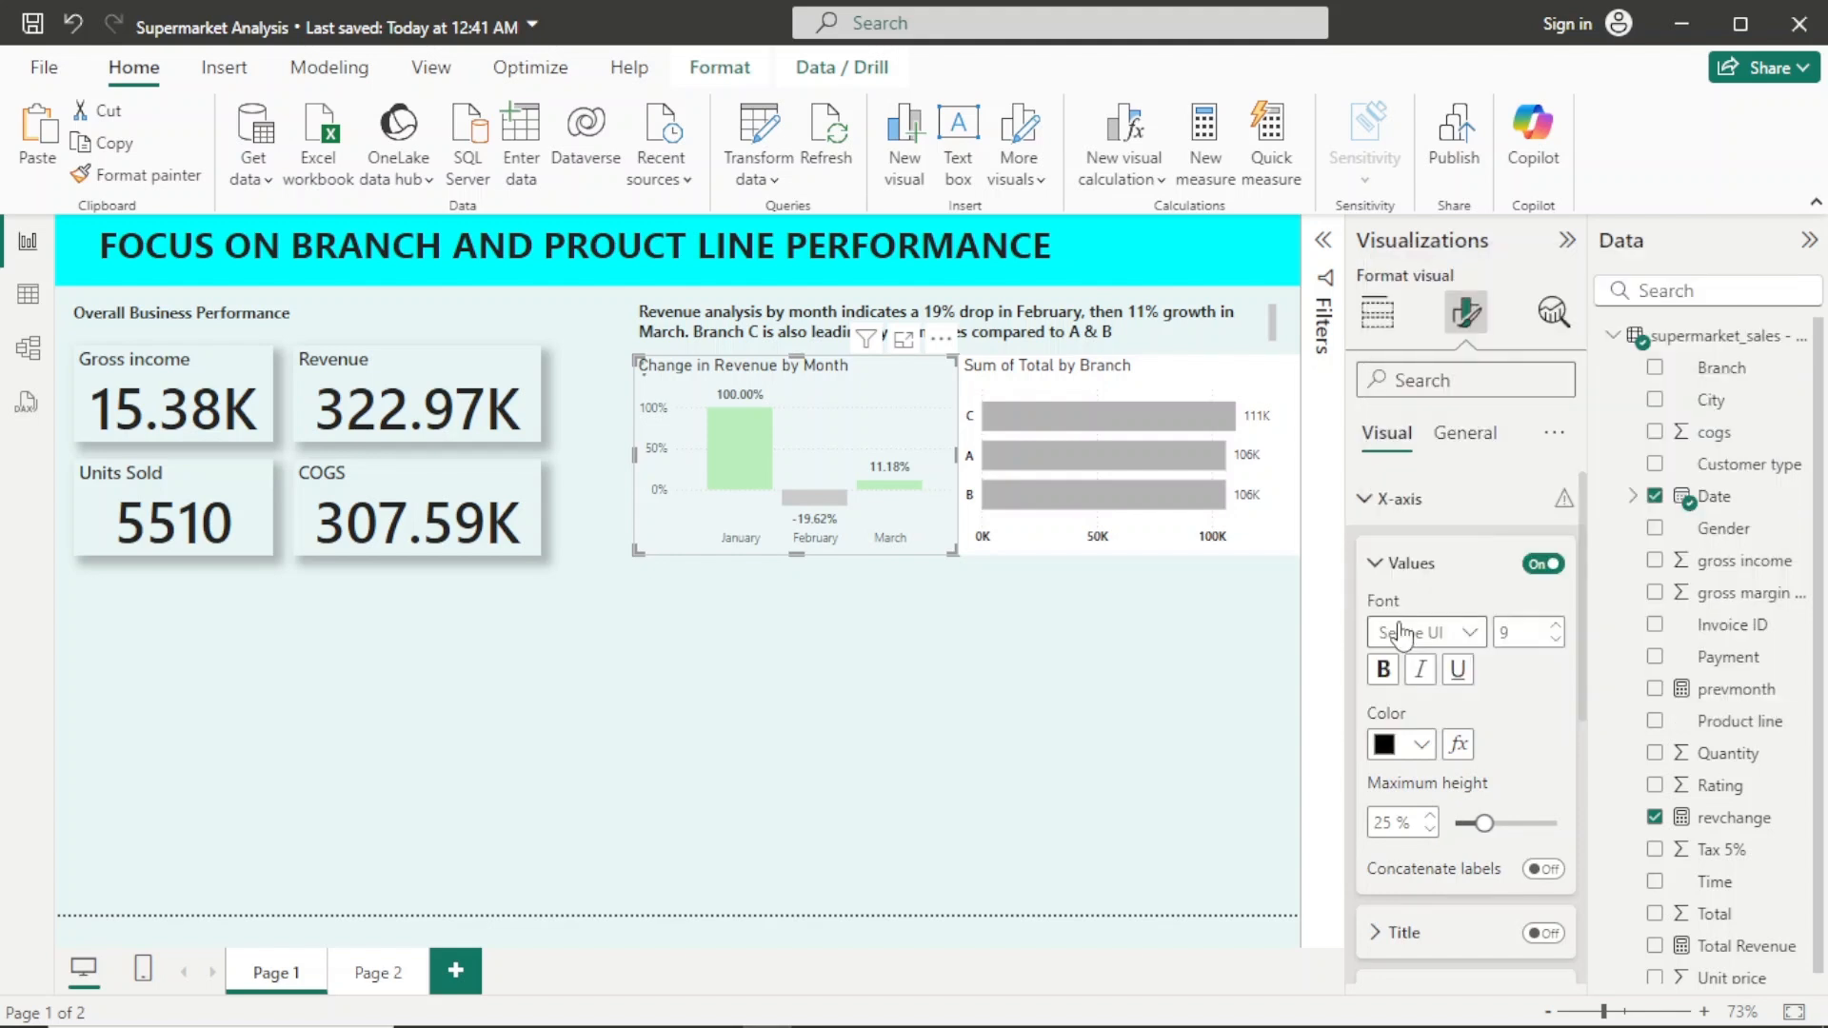
{"action": "left_click", "coordinate": [1378, 498]}
Step: Make the Y-axis values of the Change in Revenue by Month chart black and bold
{"action": "left_click", "coordinate": [1374, 551]}
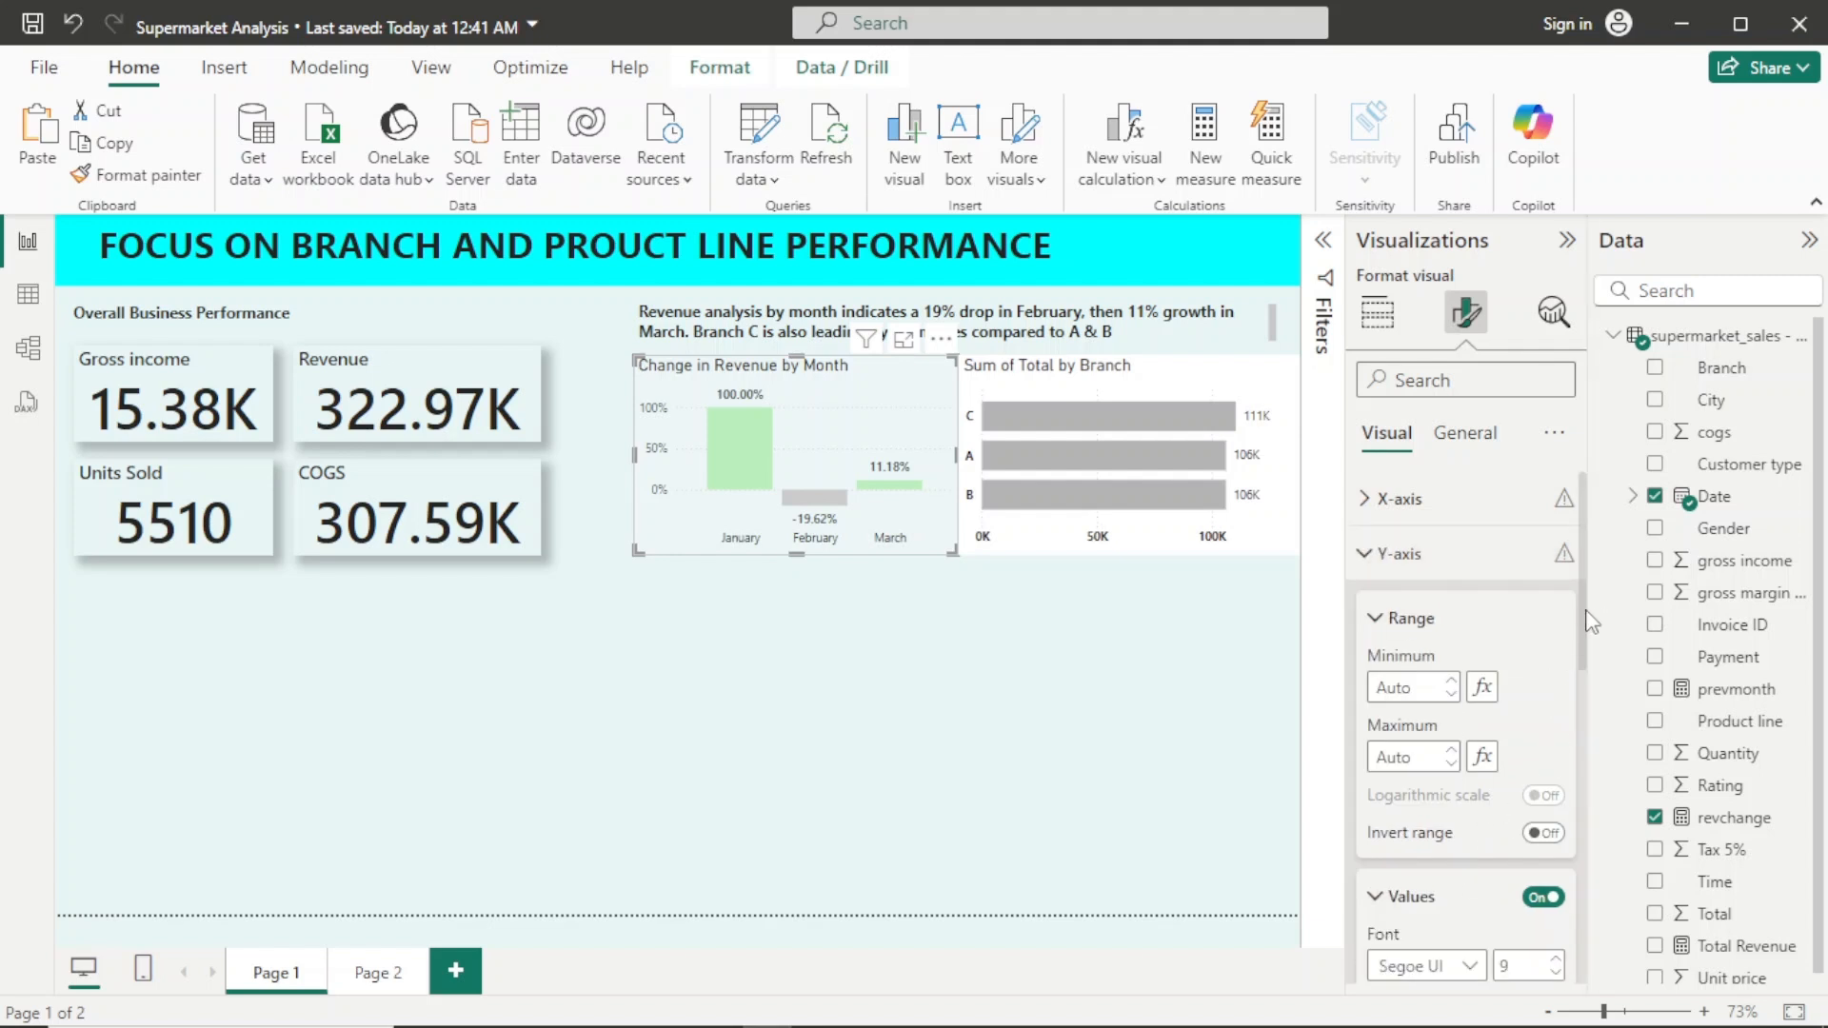
{"action": "left_click_drag", "start_coordinate": [1585, 617], "coordinate": [1578, 693]}
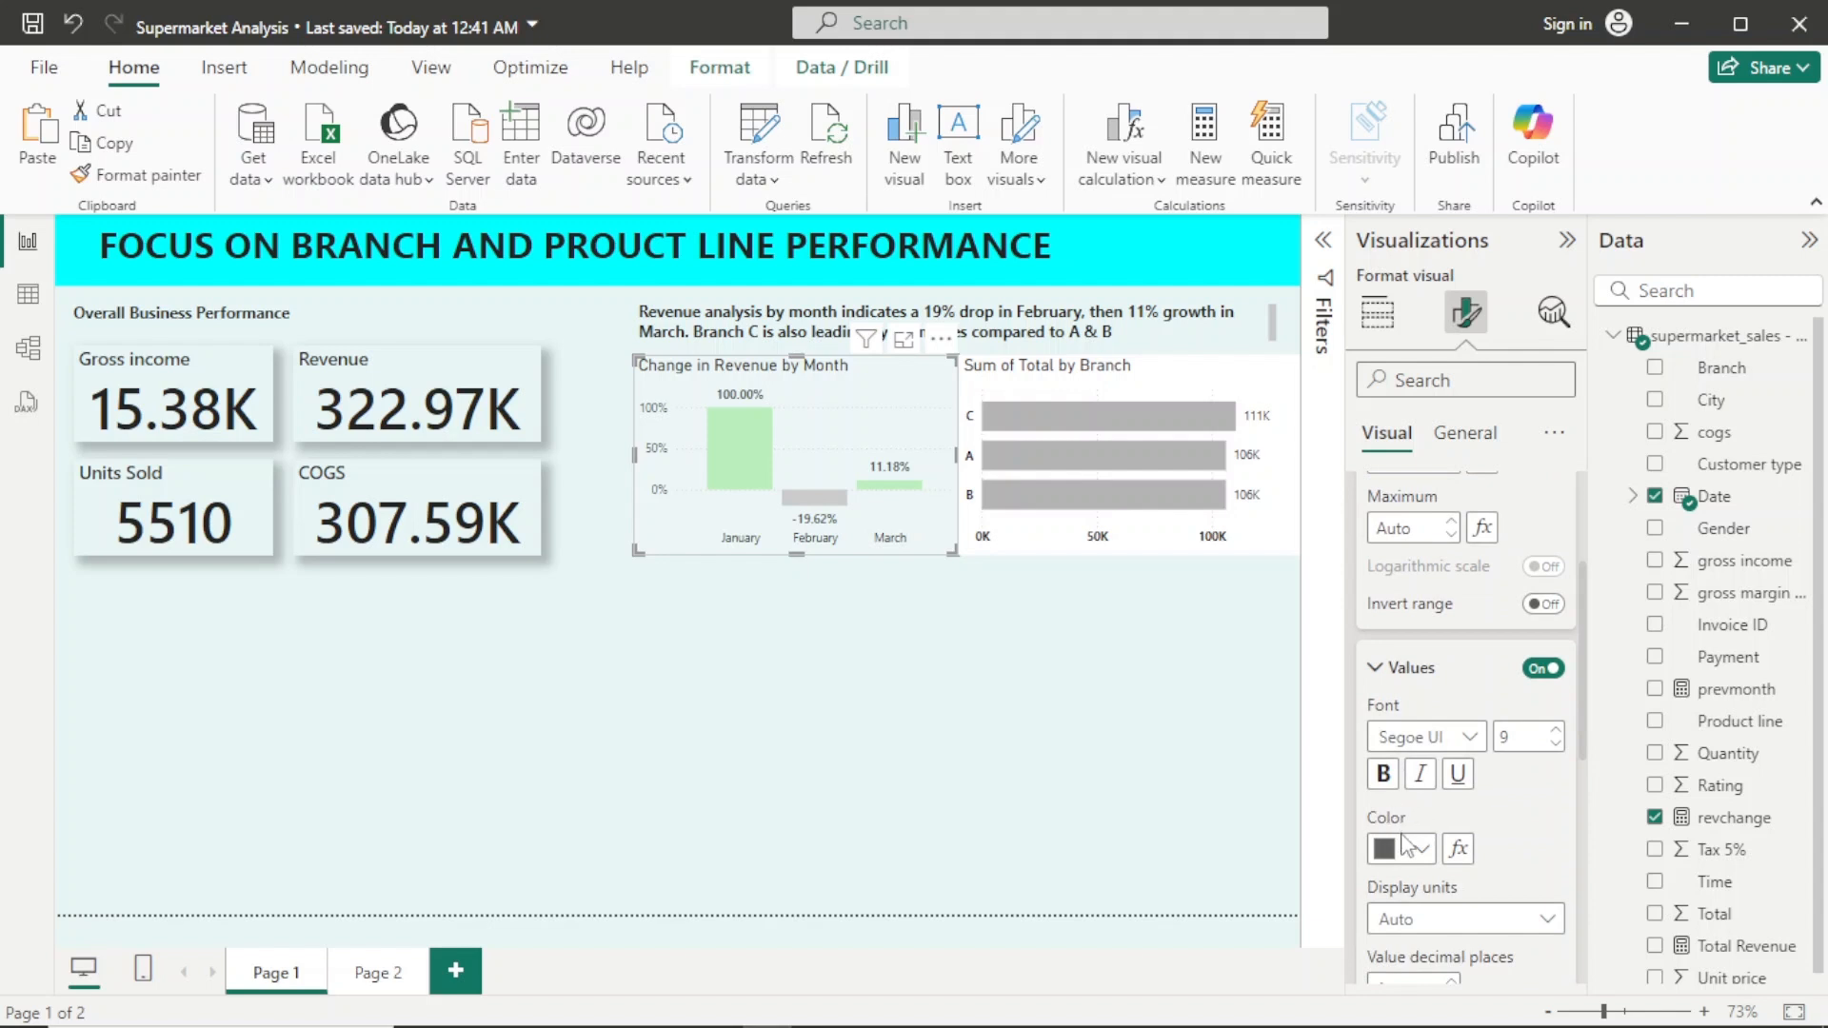
{"action": "left_click", "coordinate": [1427, 851]}
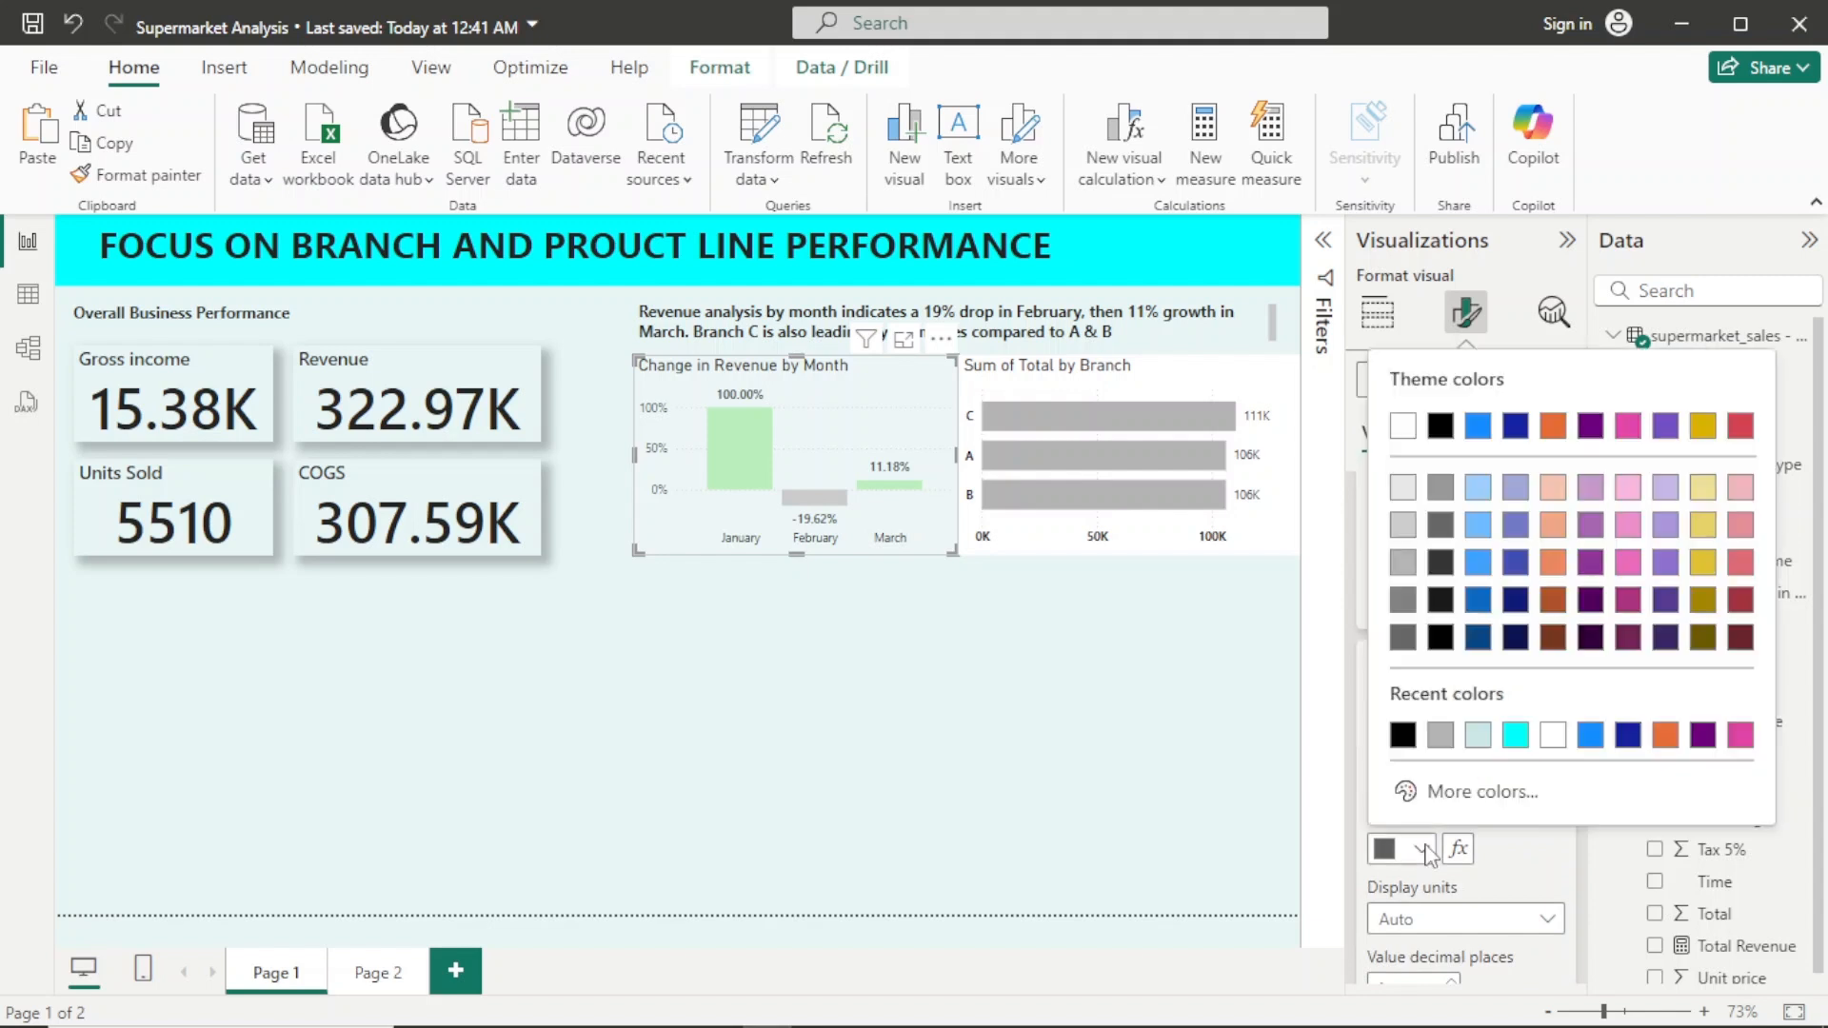
{"action": "left_click", "coordinate": [1399, 740]}
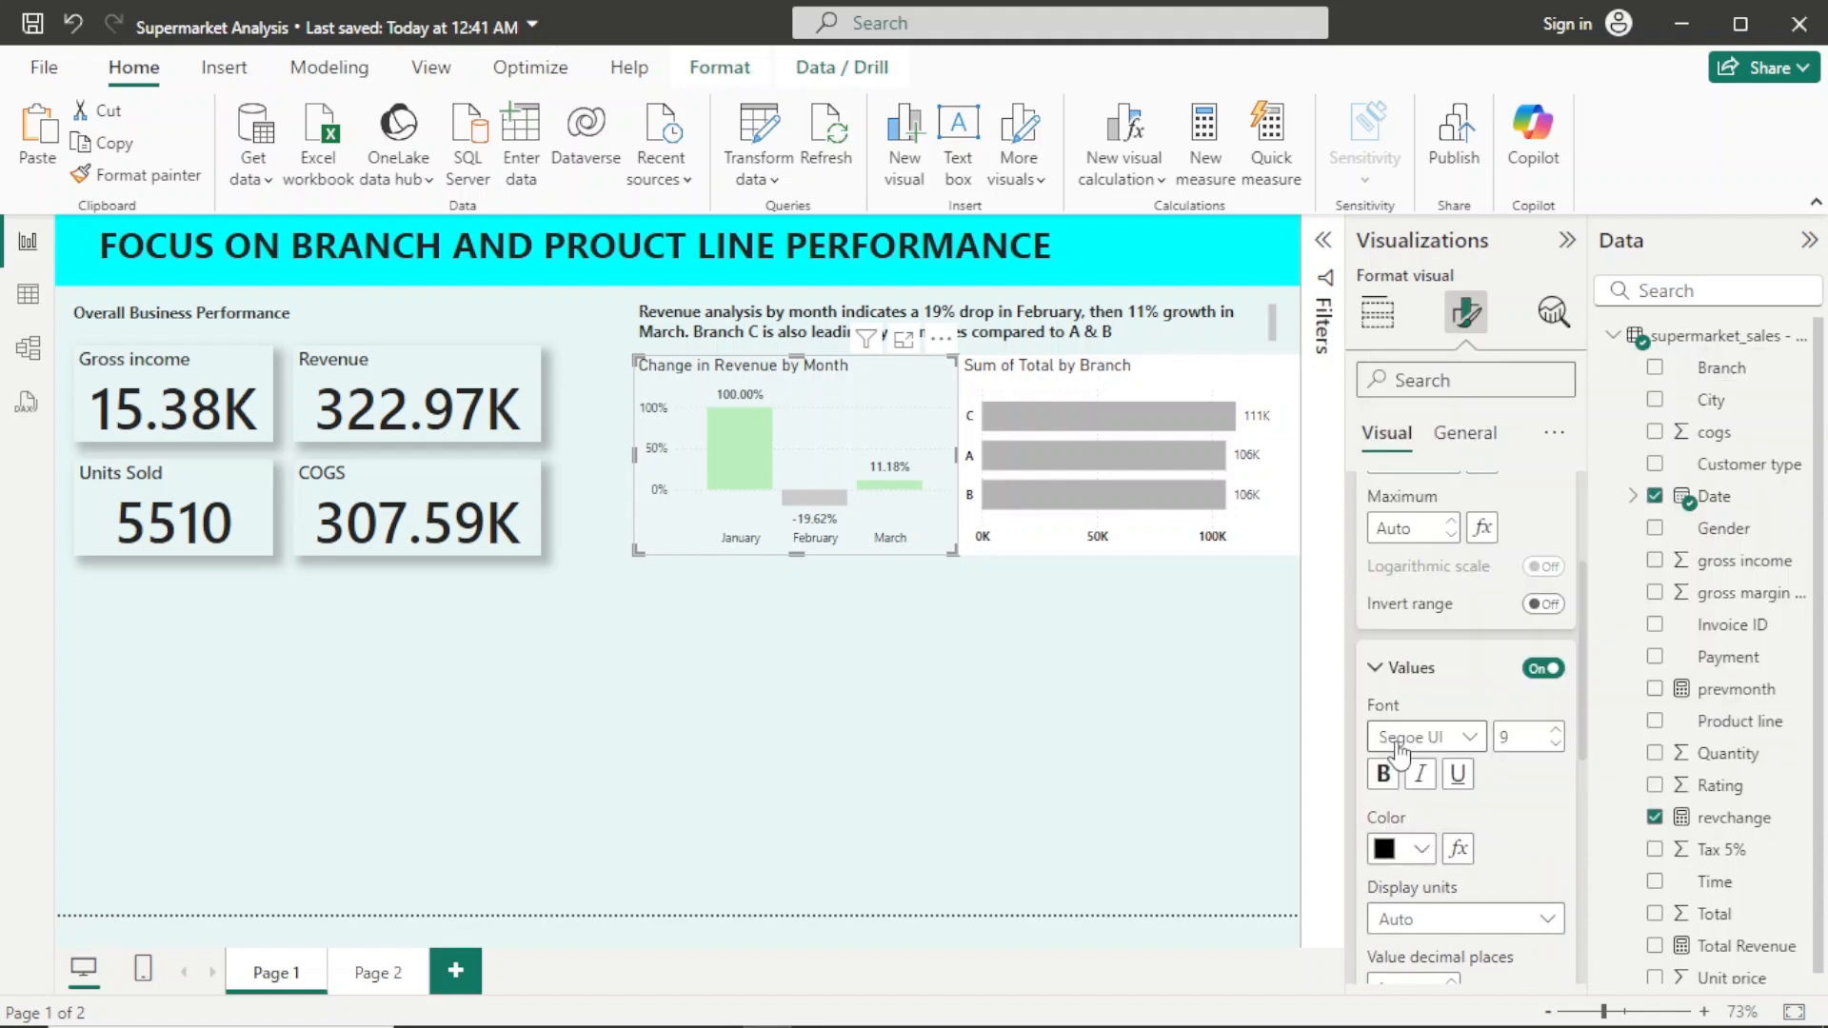
{"action": "left_click", "coordinate": [1386, 779]}
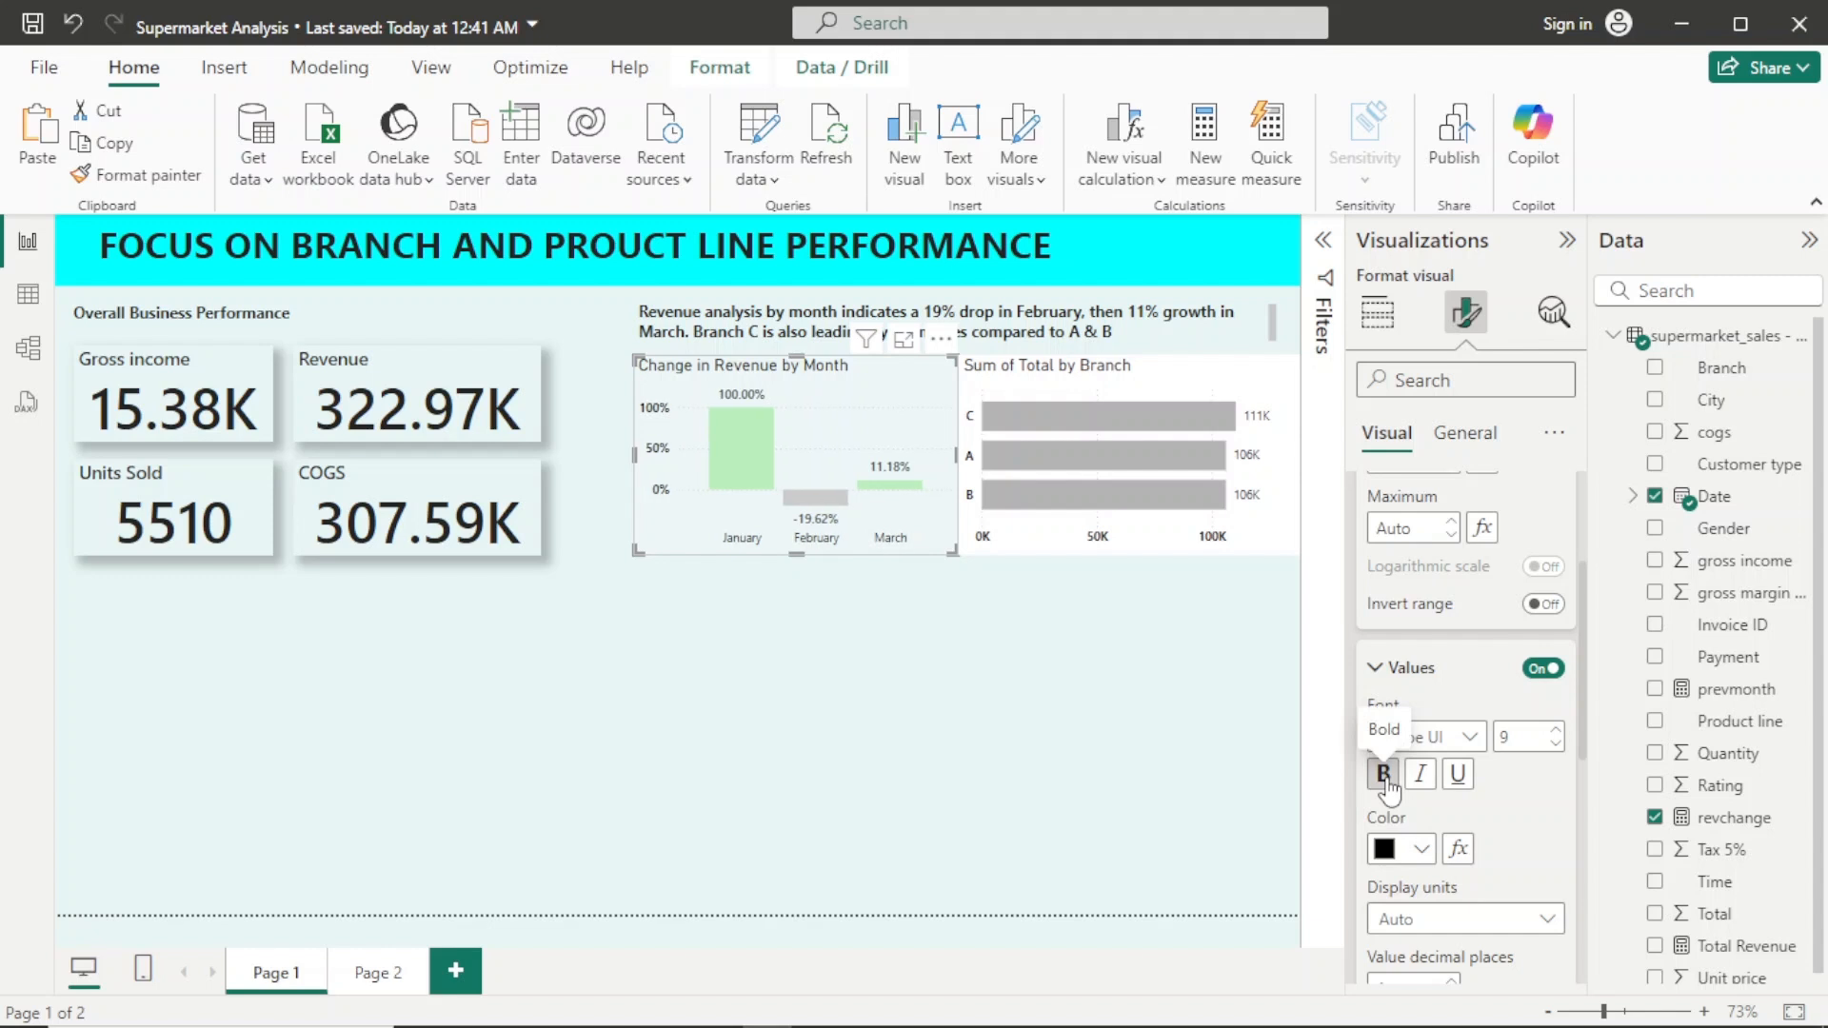
{"action": "left_click", "coordinate": [1374, 669]}
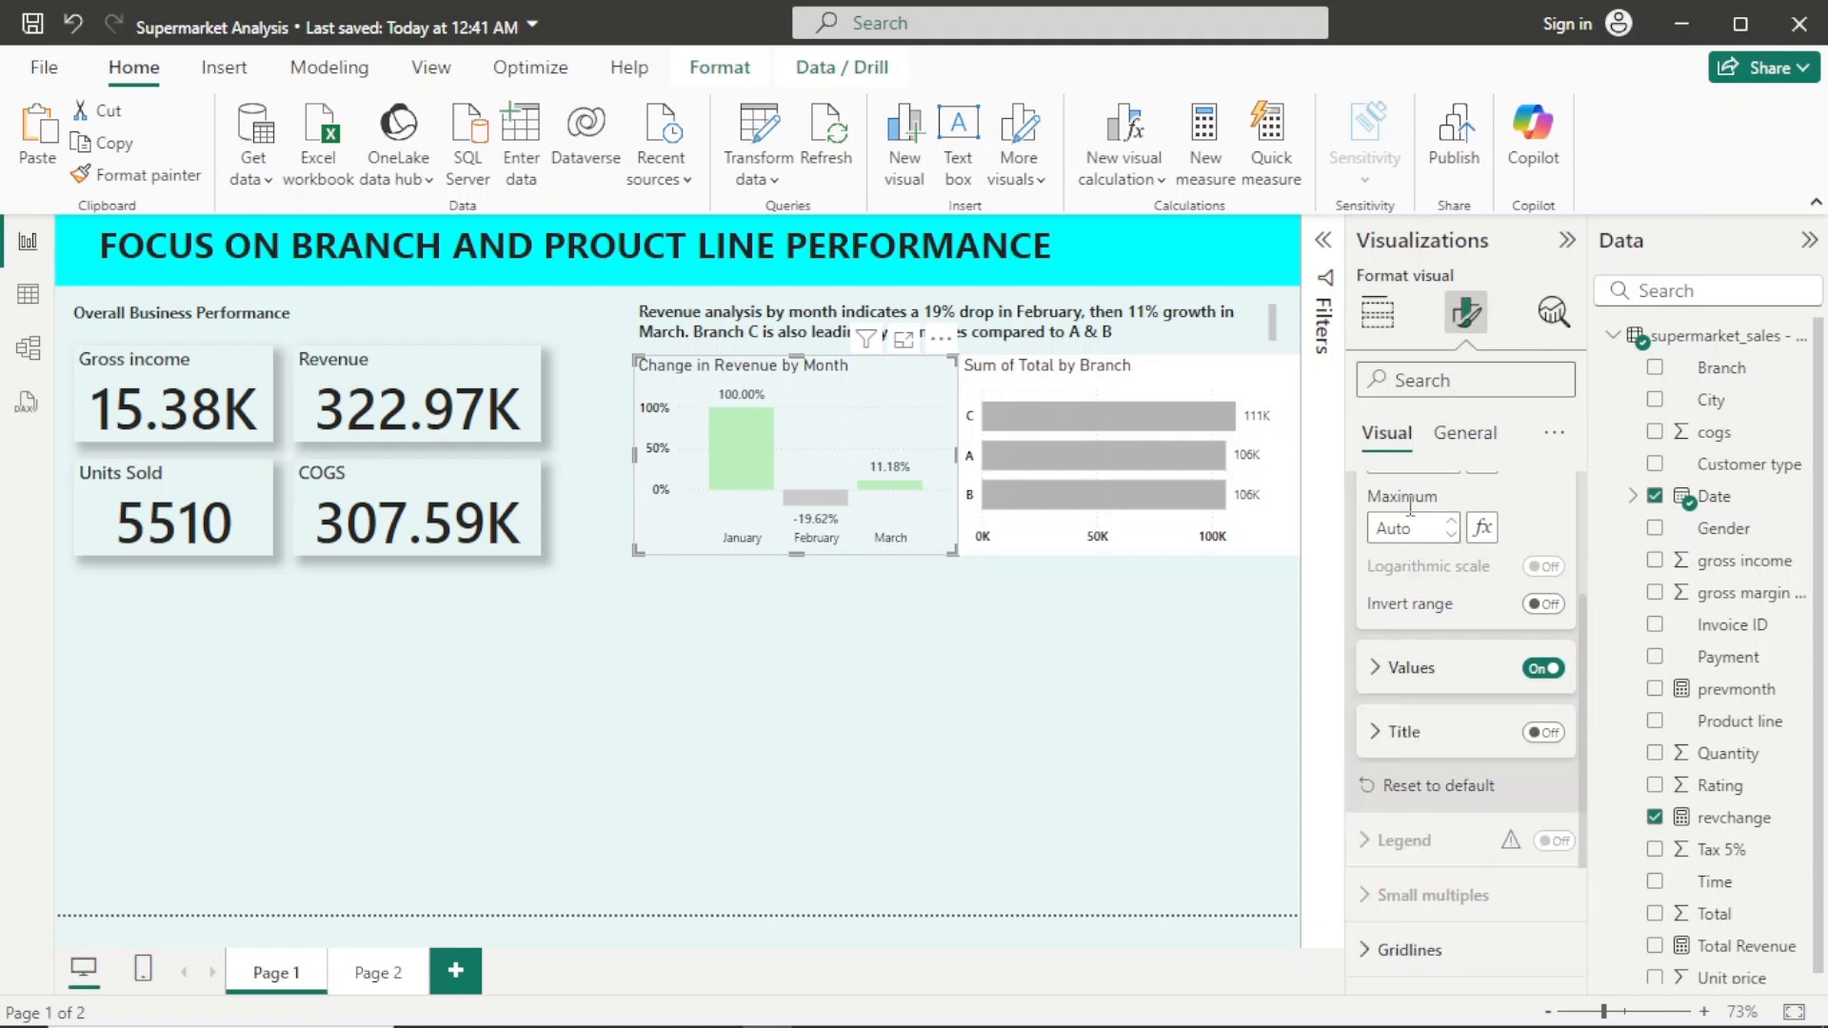
Step: Make the X-axis values of the Change in Revenue by Month chart bold
{"action": "scroll", "coordinate": [1580, 609], "scroll_direction": "up", "scroll_amount": 1}
{"action": "scroll", "coordinate": [1523, 571], "scroll_direction": "up", "scroll_amount": 2}
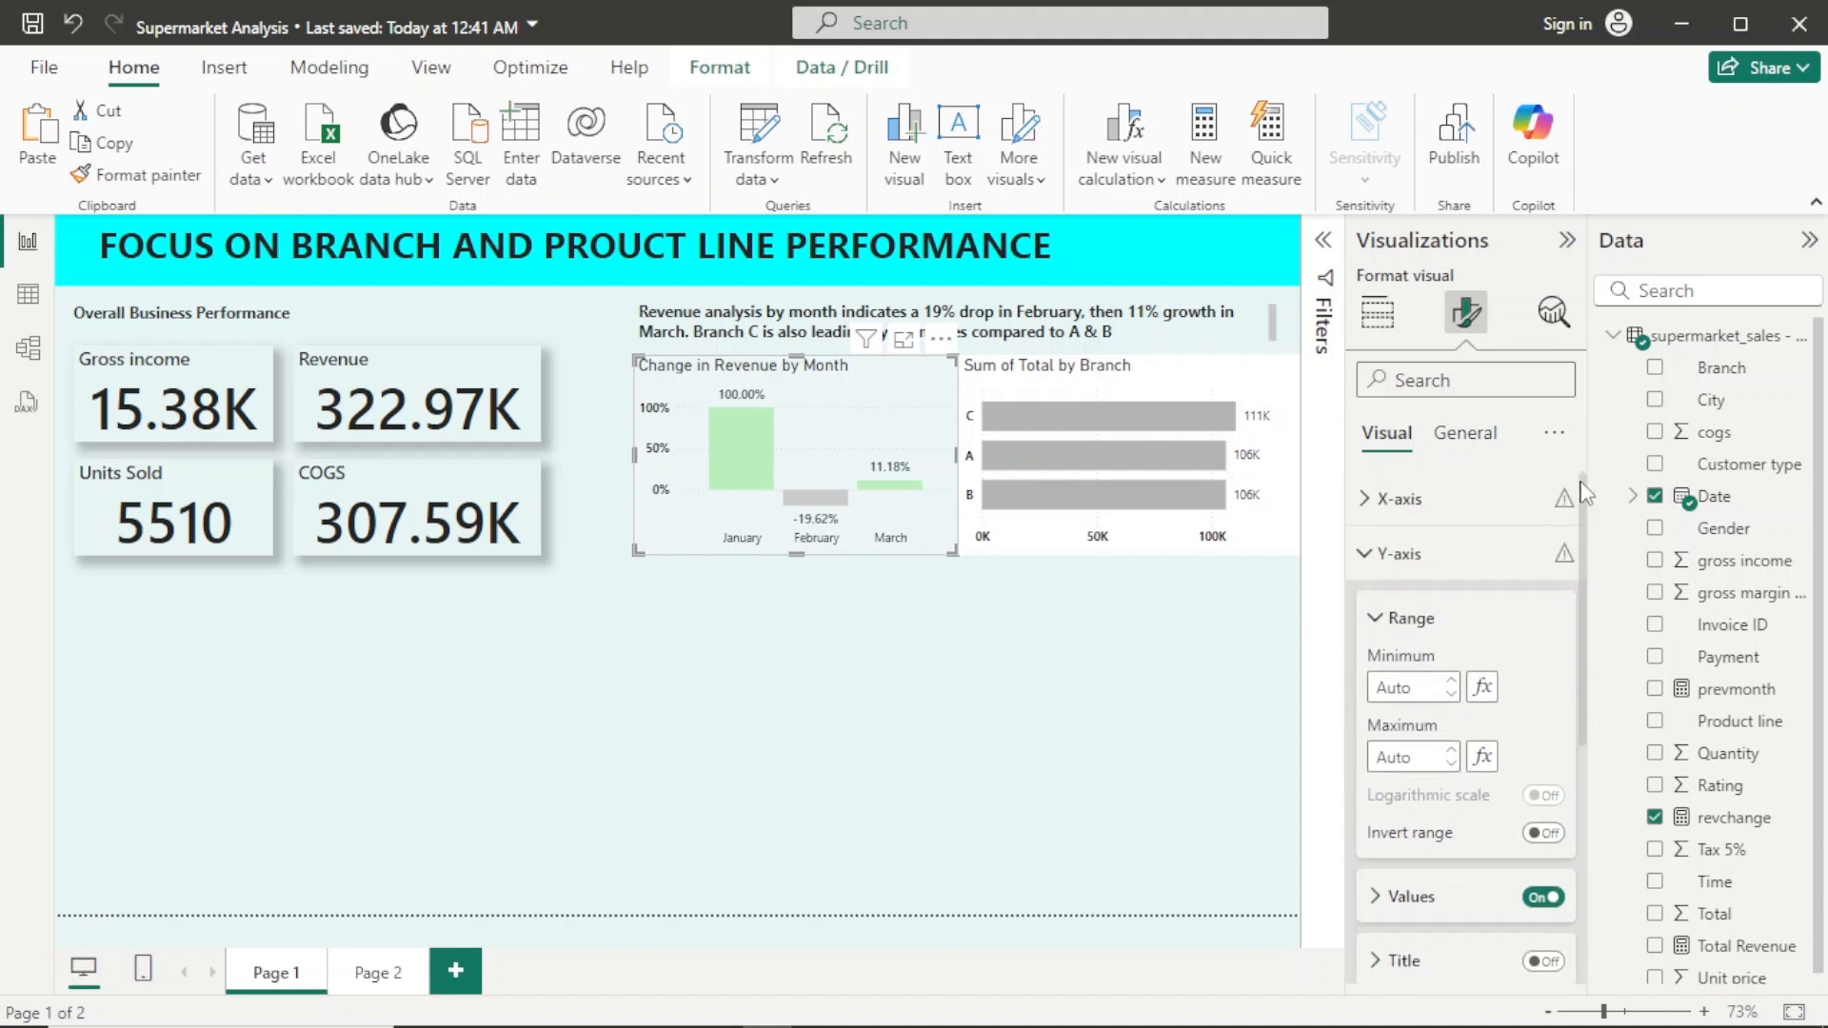
{"action": "left_click", "coordinate": [1395, 552]}
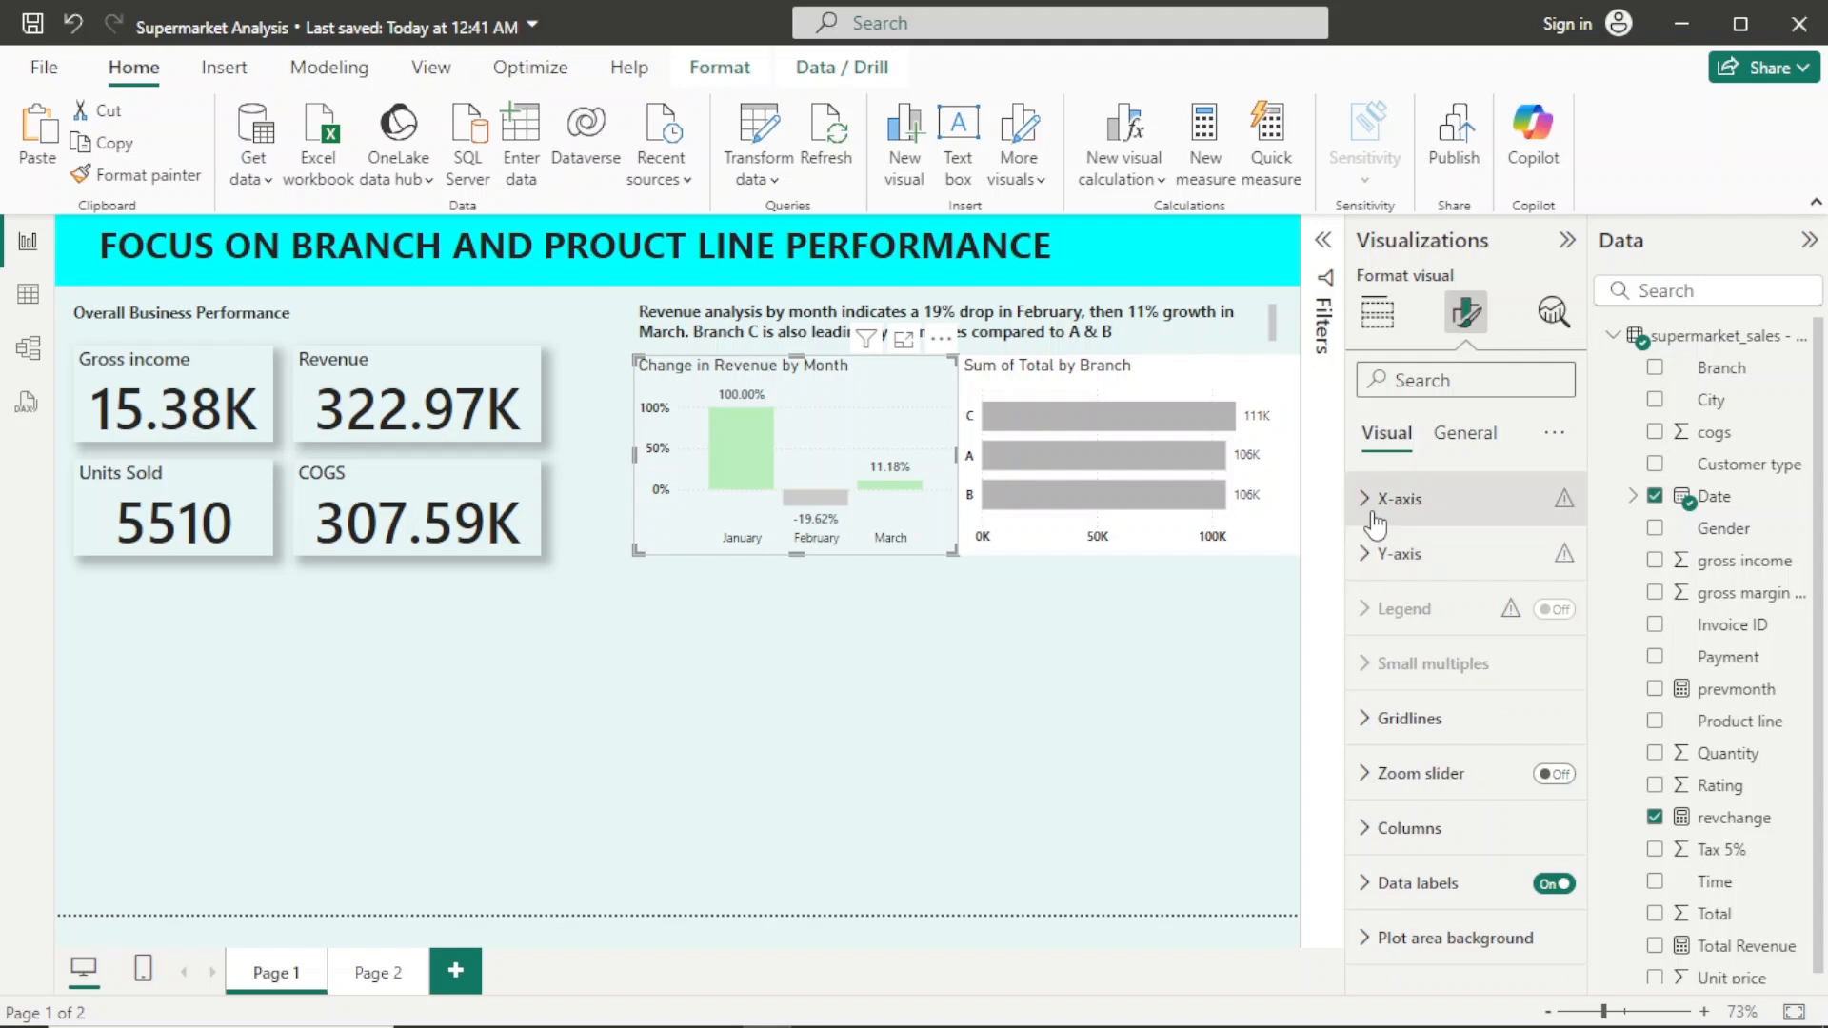
{"action": "left_click", "coordinate": [1380, 502]}
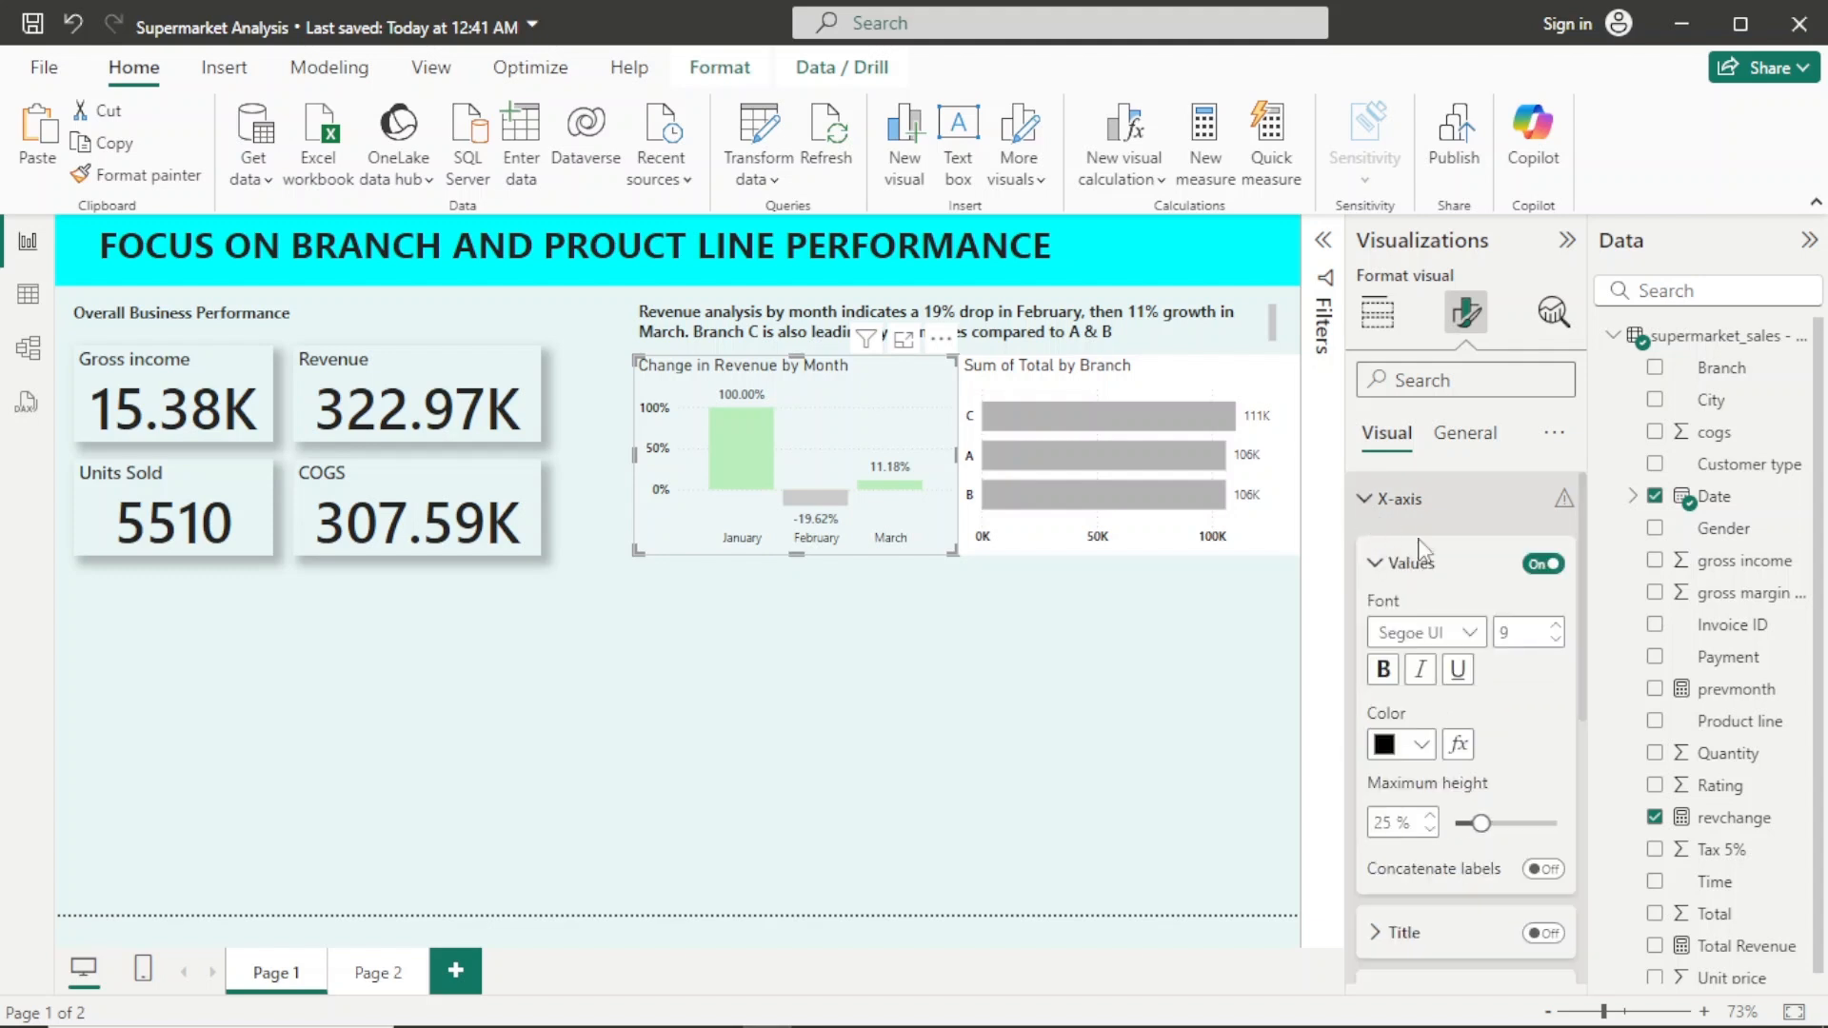
{"action": "left_click", "coordinate": [1386, 671]}
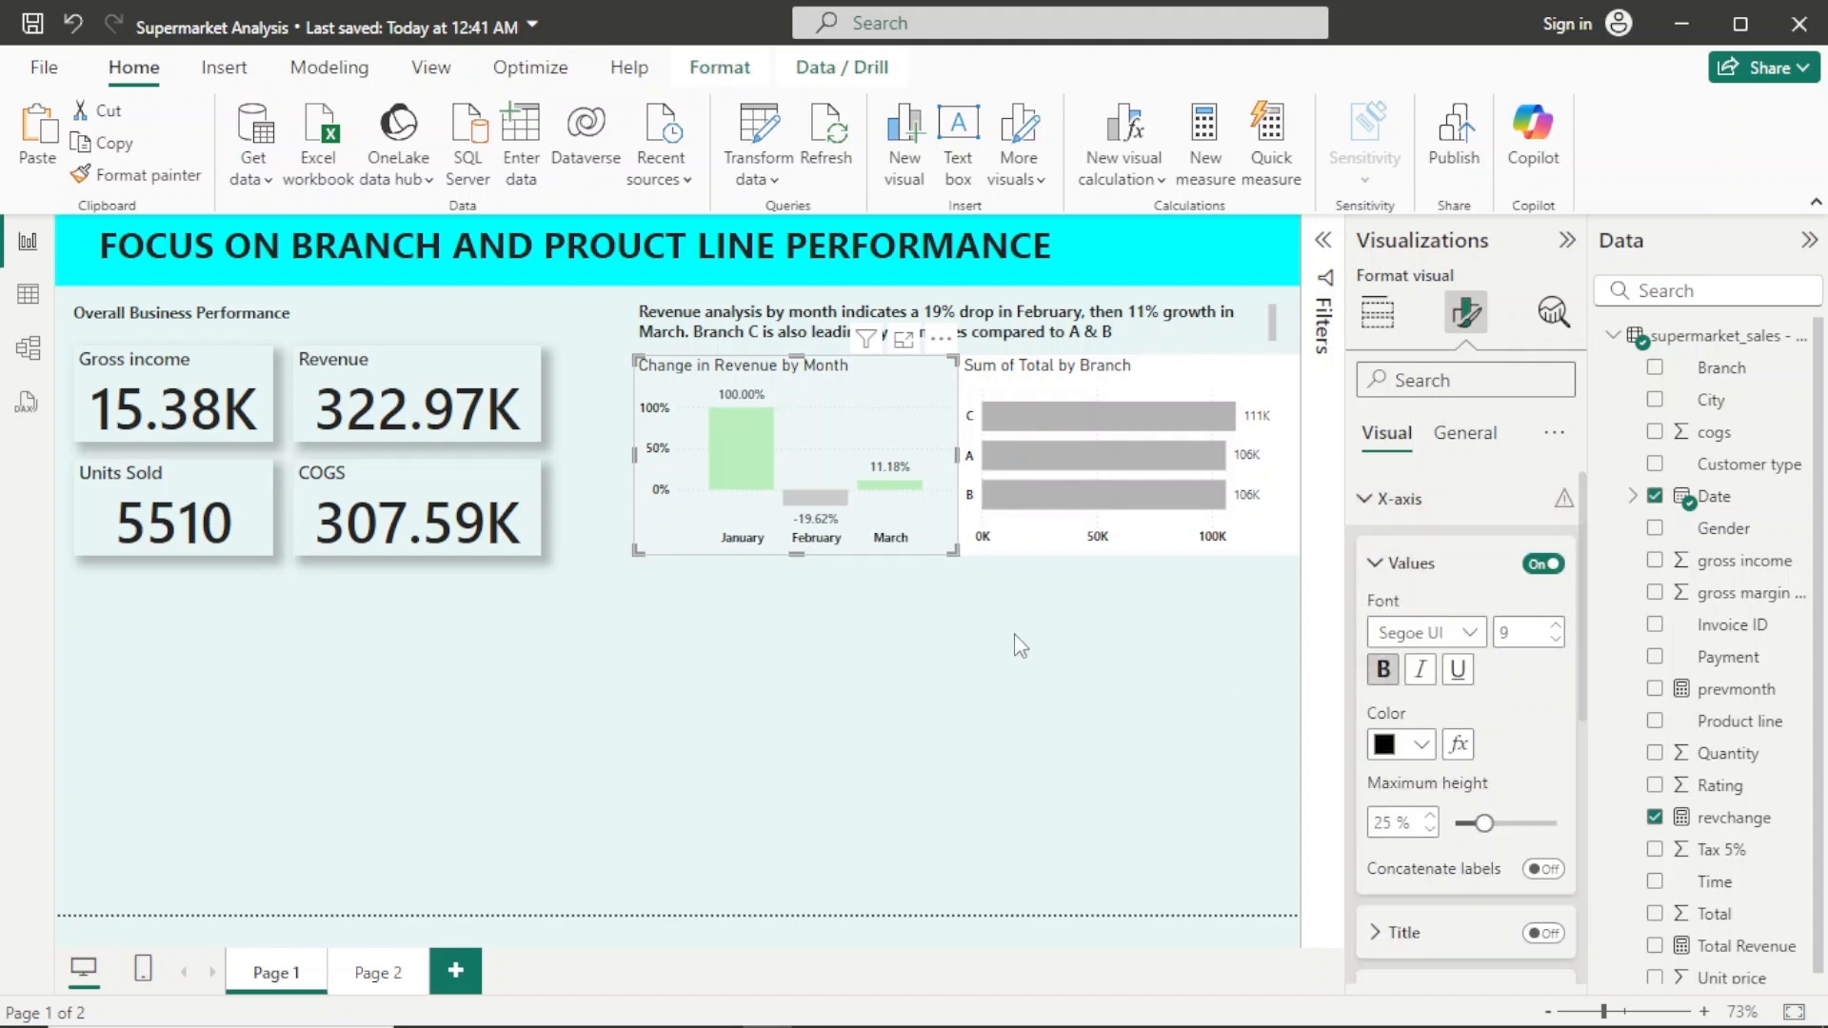
{"action": "left_click", "coordinate": [1012, 705]}
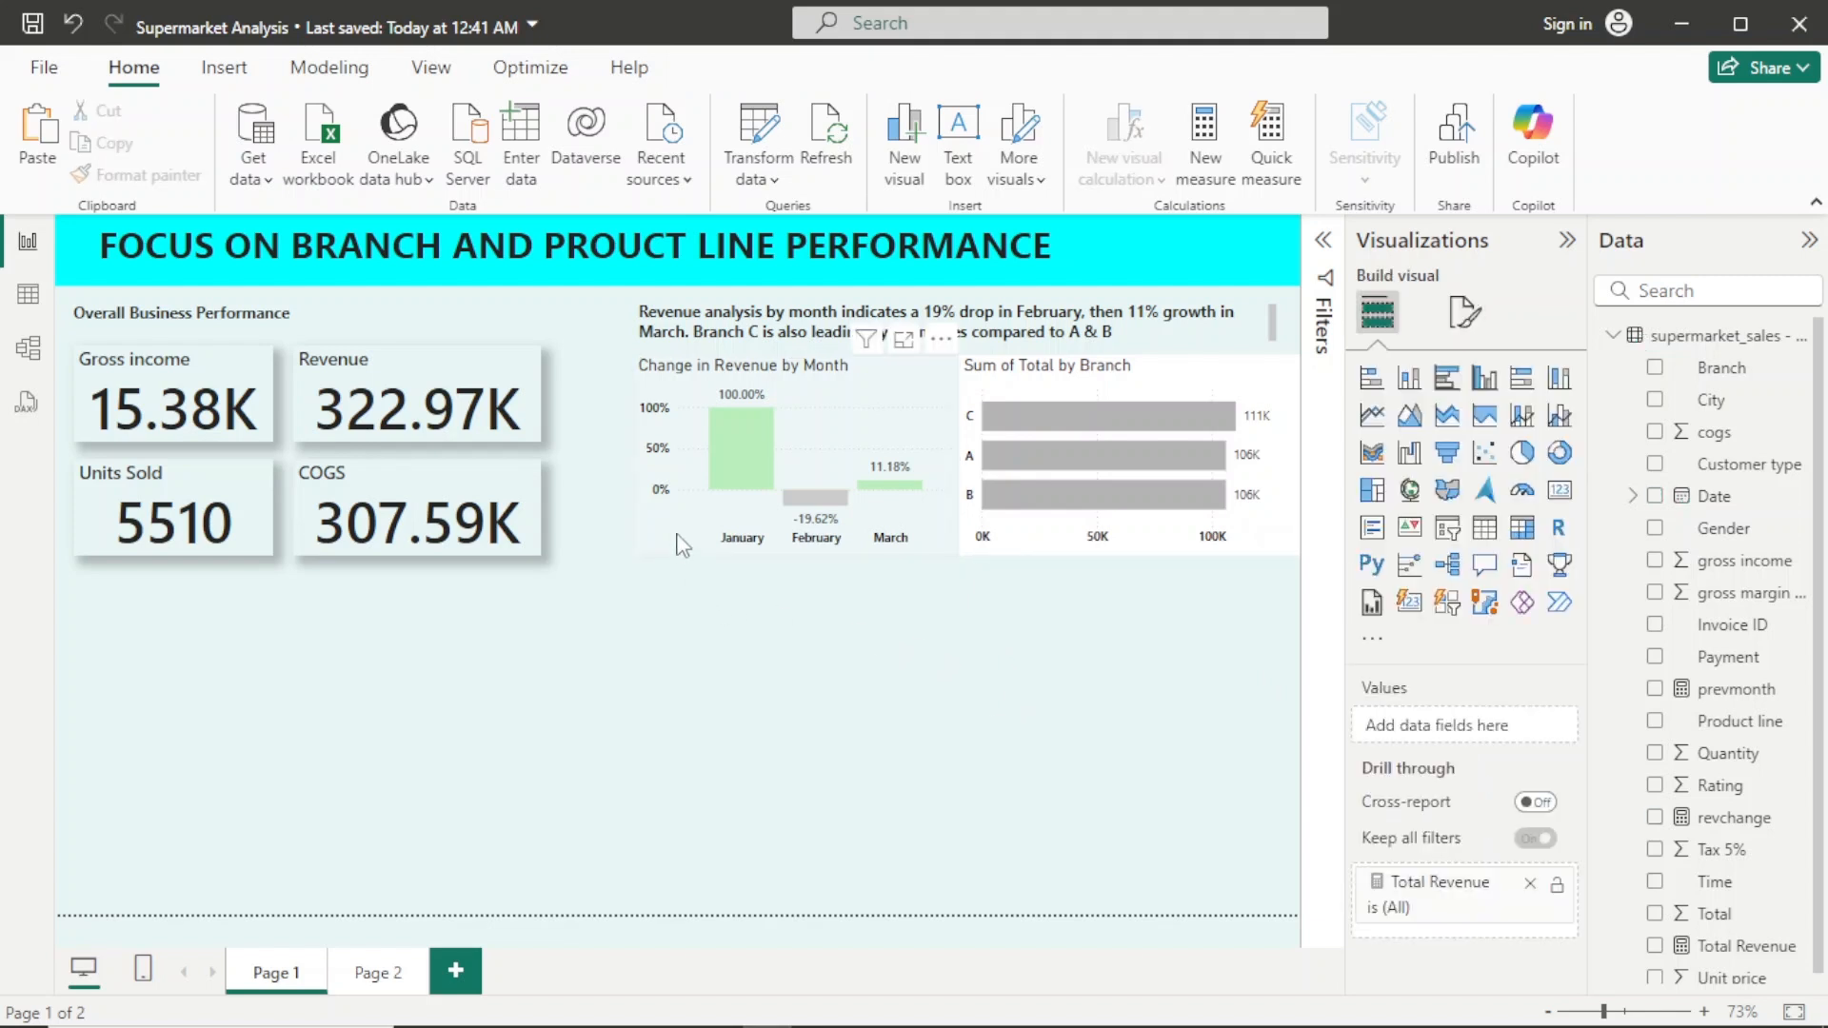
Step: Make the data label values of the Change in Revenue by Month chart bold and black
{"action": "left_click", "coordinate": [914, 514]}
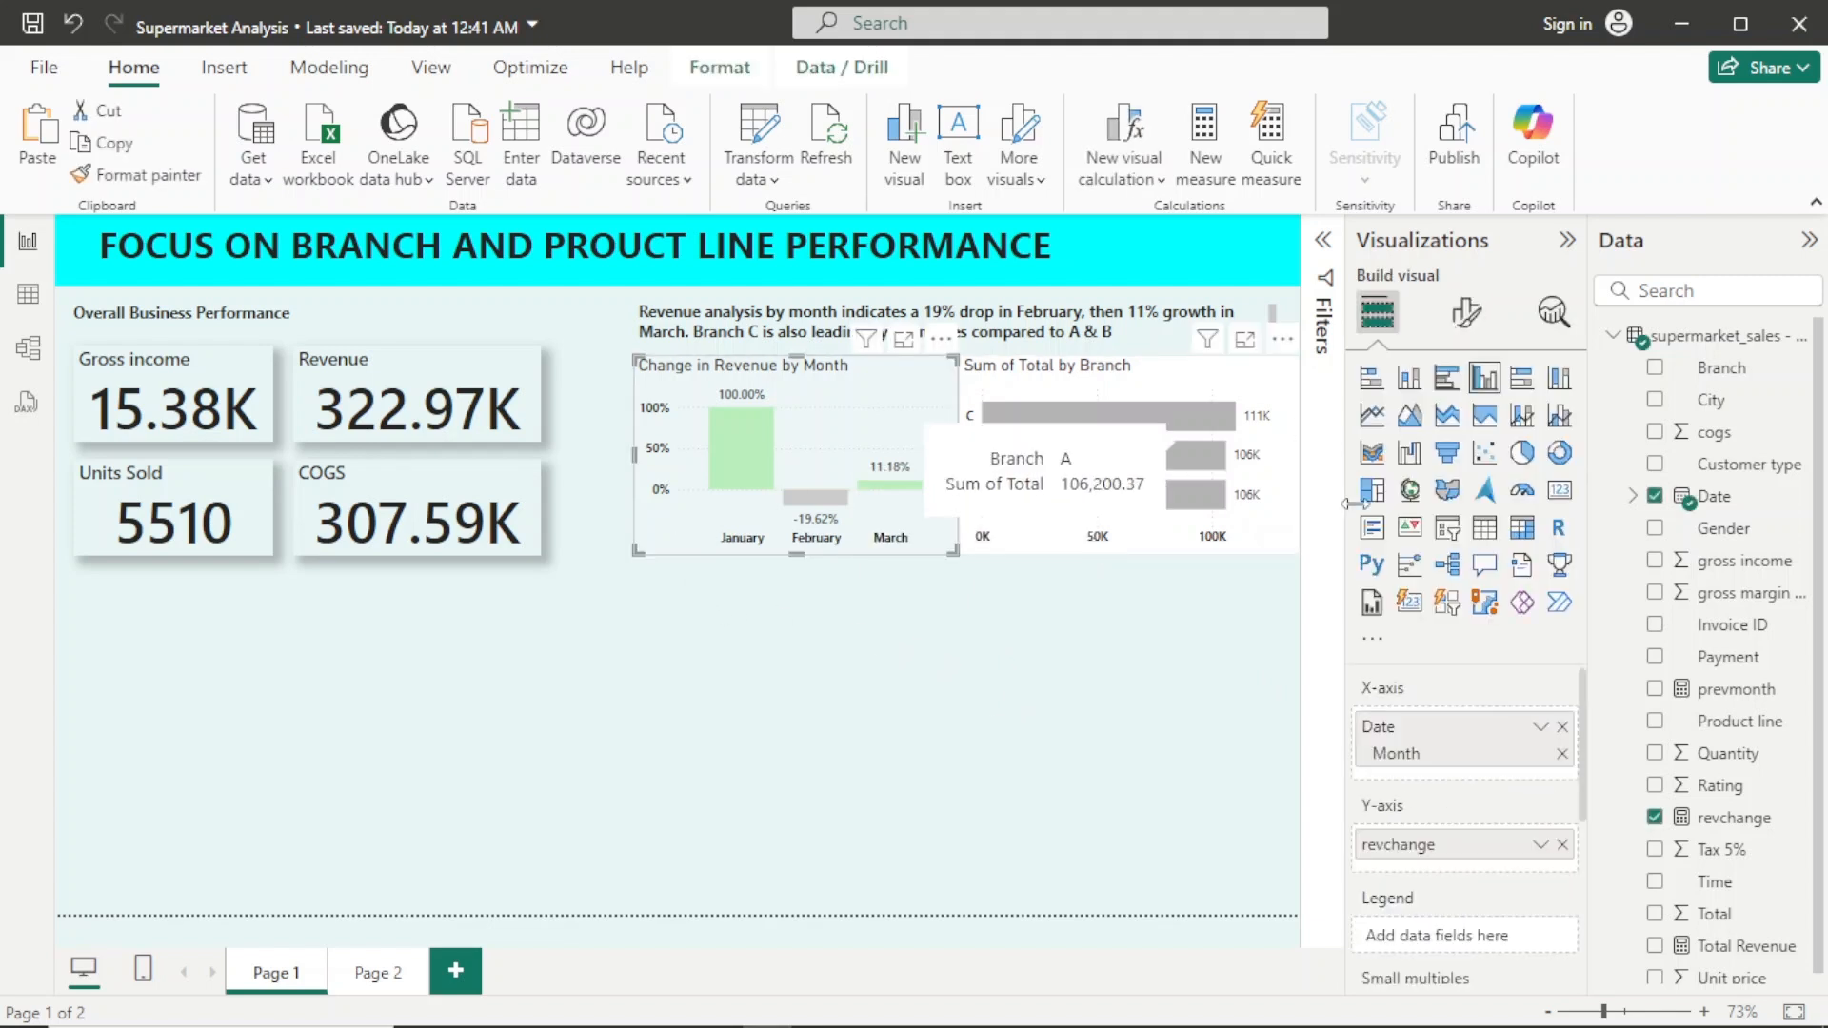
{"action": "left_click", "coordinate": [1467, 313]}
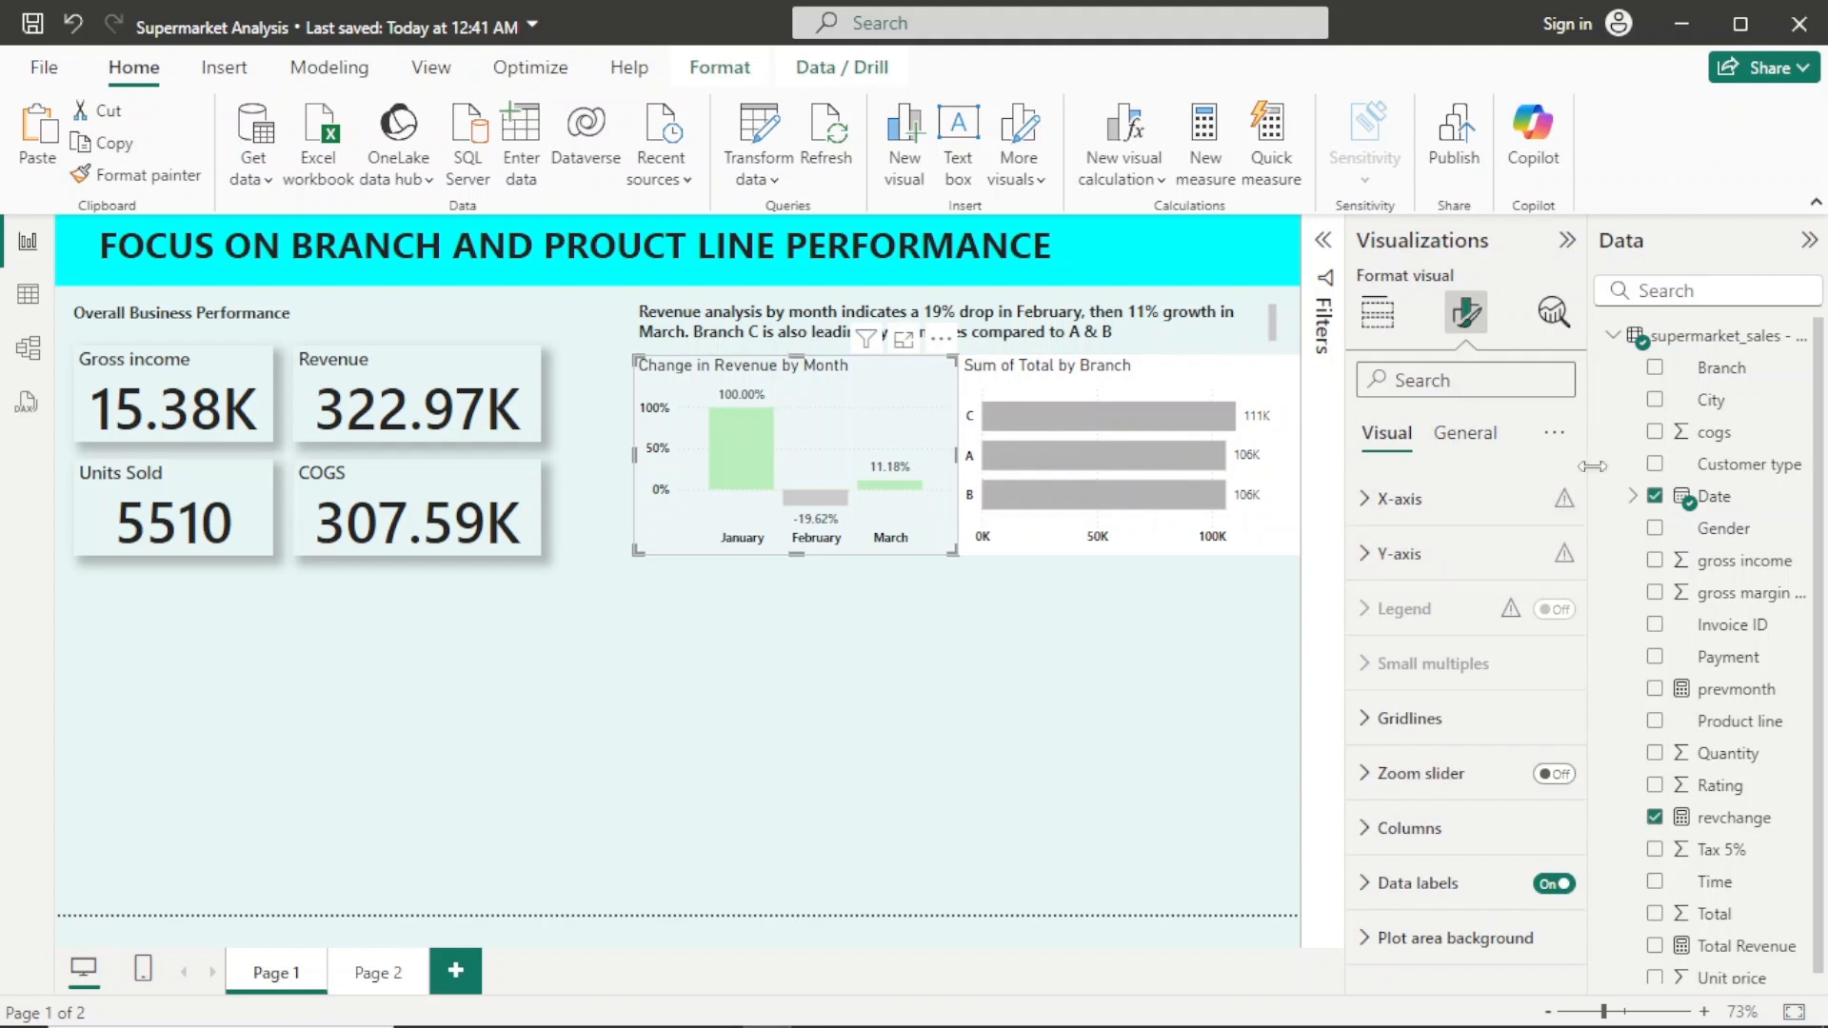
{"action": "scroll", "coordinate": [1819, 419], "scroll_direction": "down", "scroll_amount": 1}
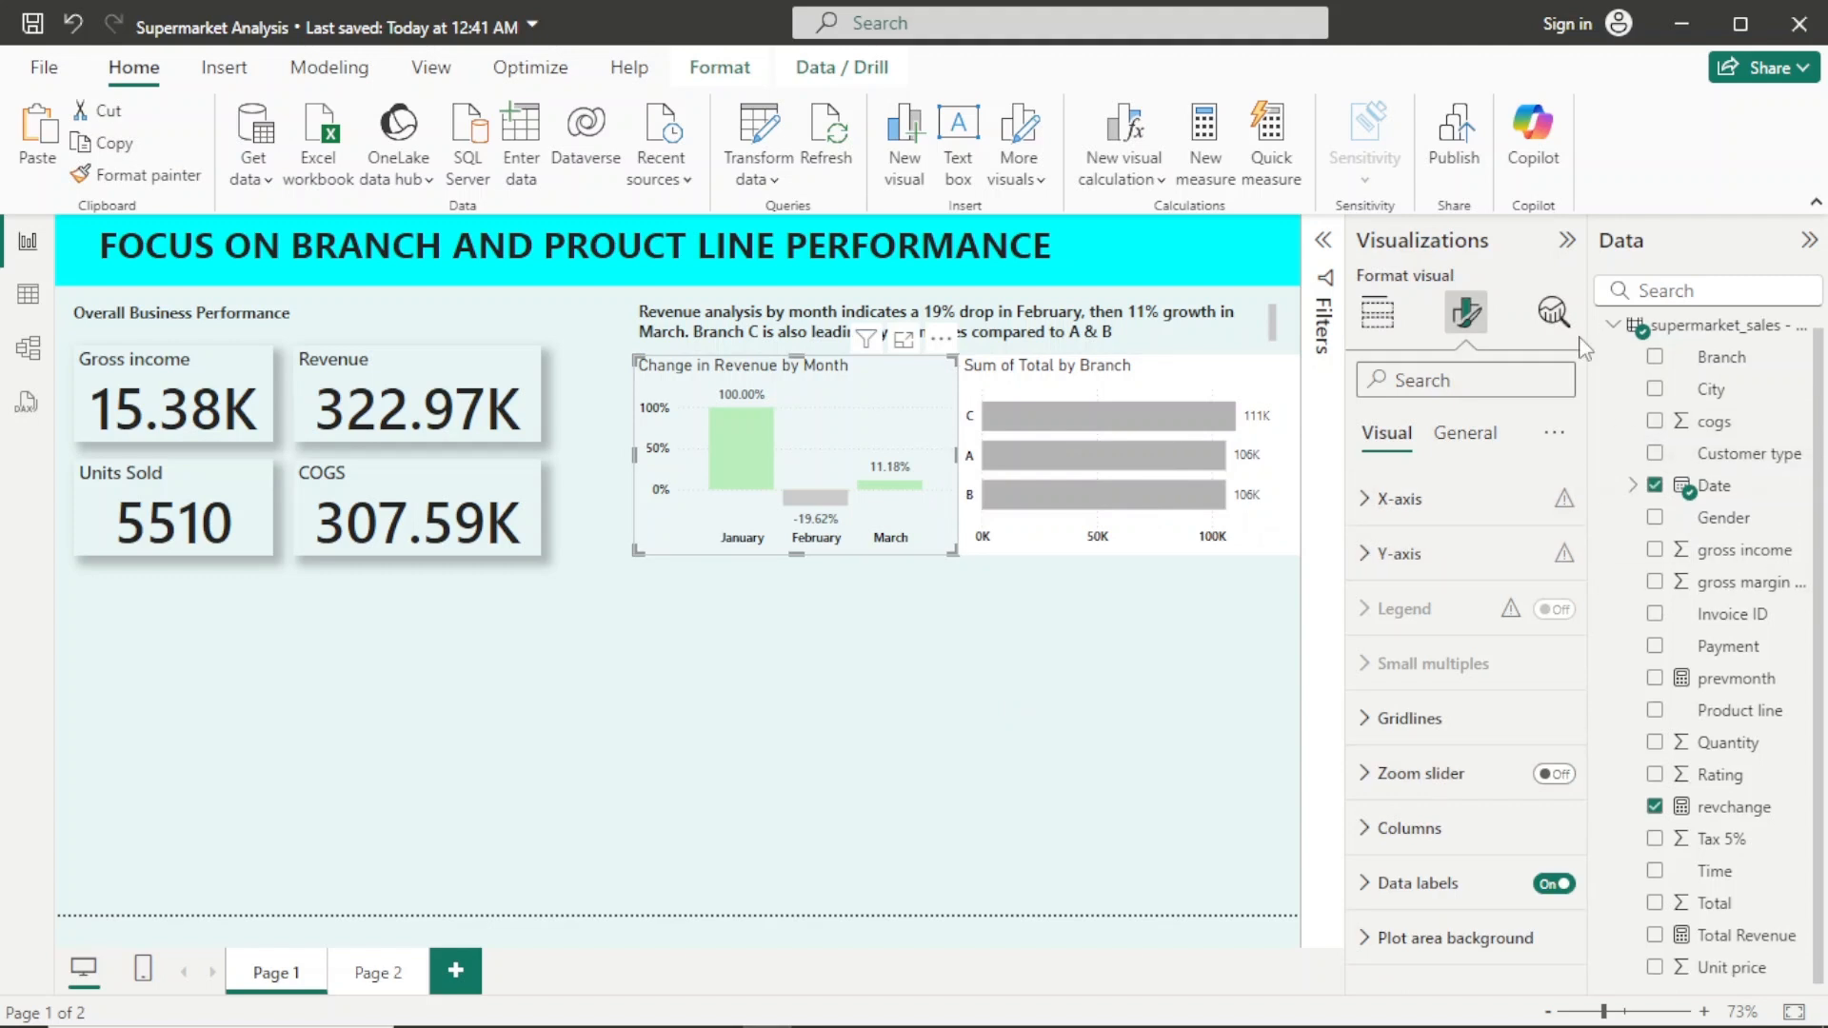
{"action": "left_click", "coordinate": [1423, 884]}
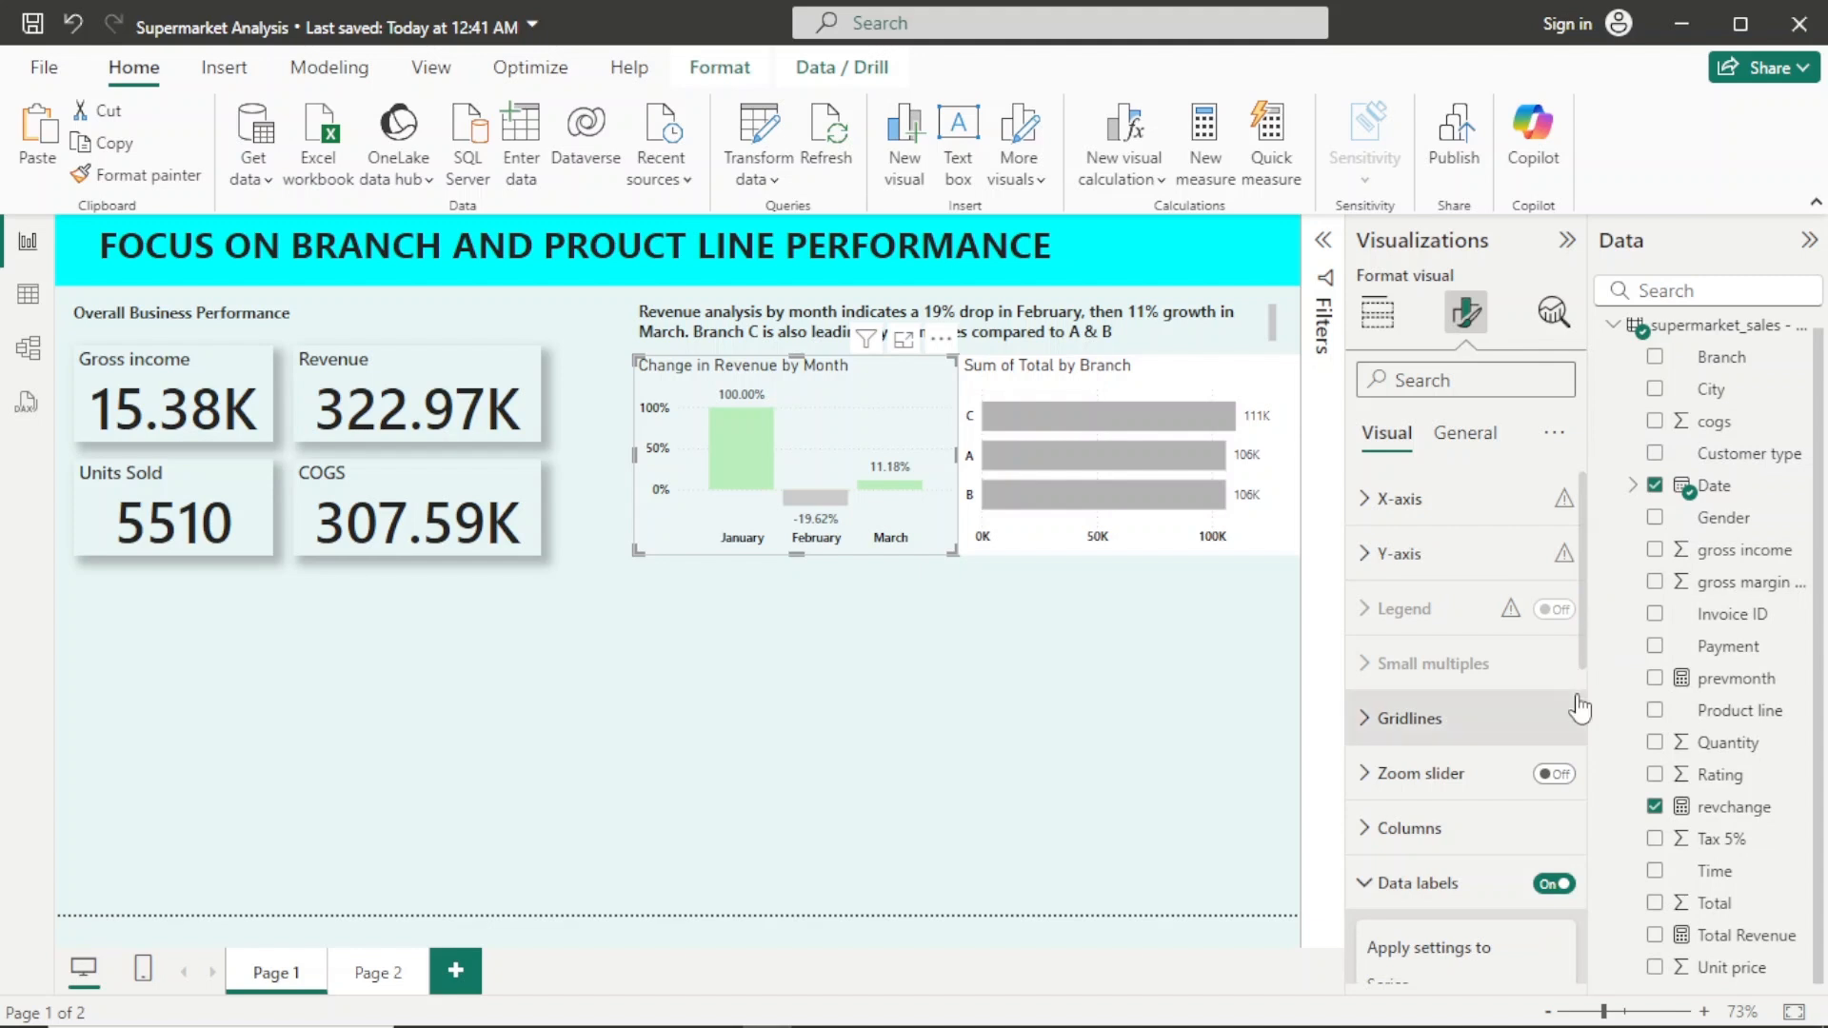
{"action": "scroll", "coordinate": [1584, 638], "scroll_direction": "down", "scroll_amount": 3}
{"action": "scroll", "coordinate": [1592, 771], "scroll_direction": "down", "scroll_amount": 1}
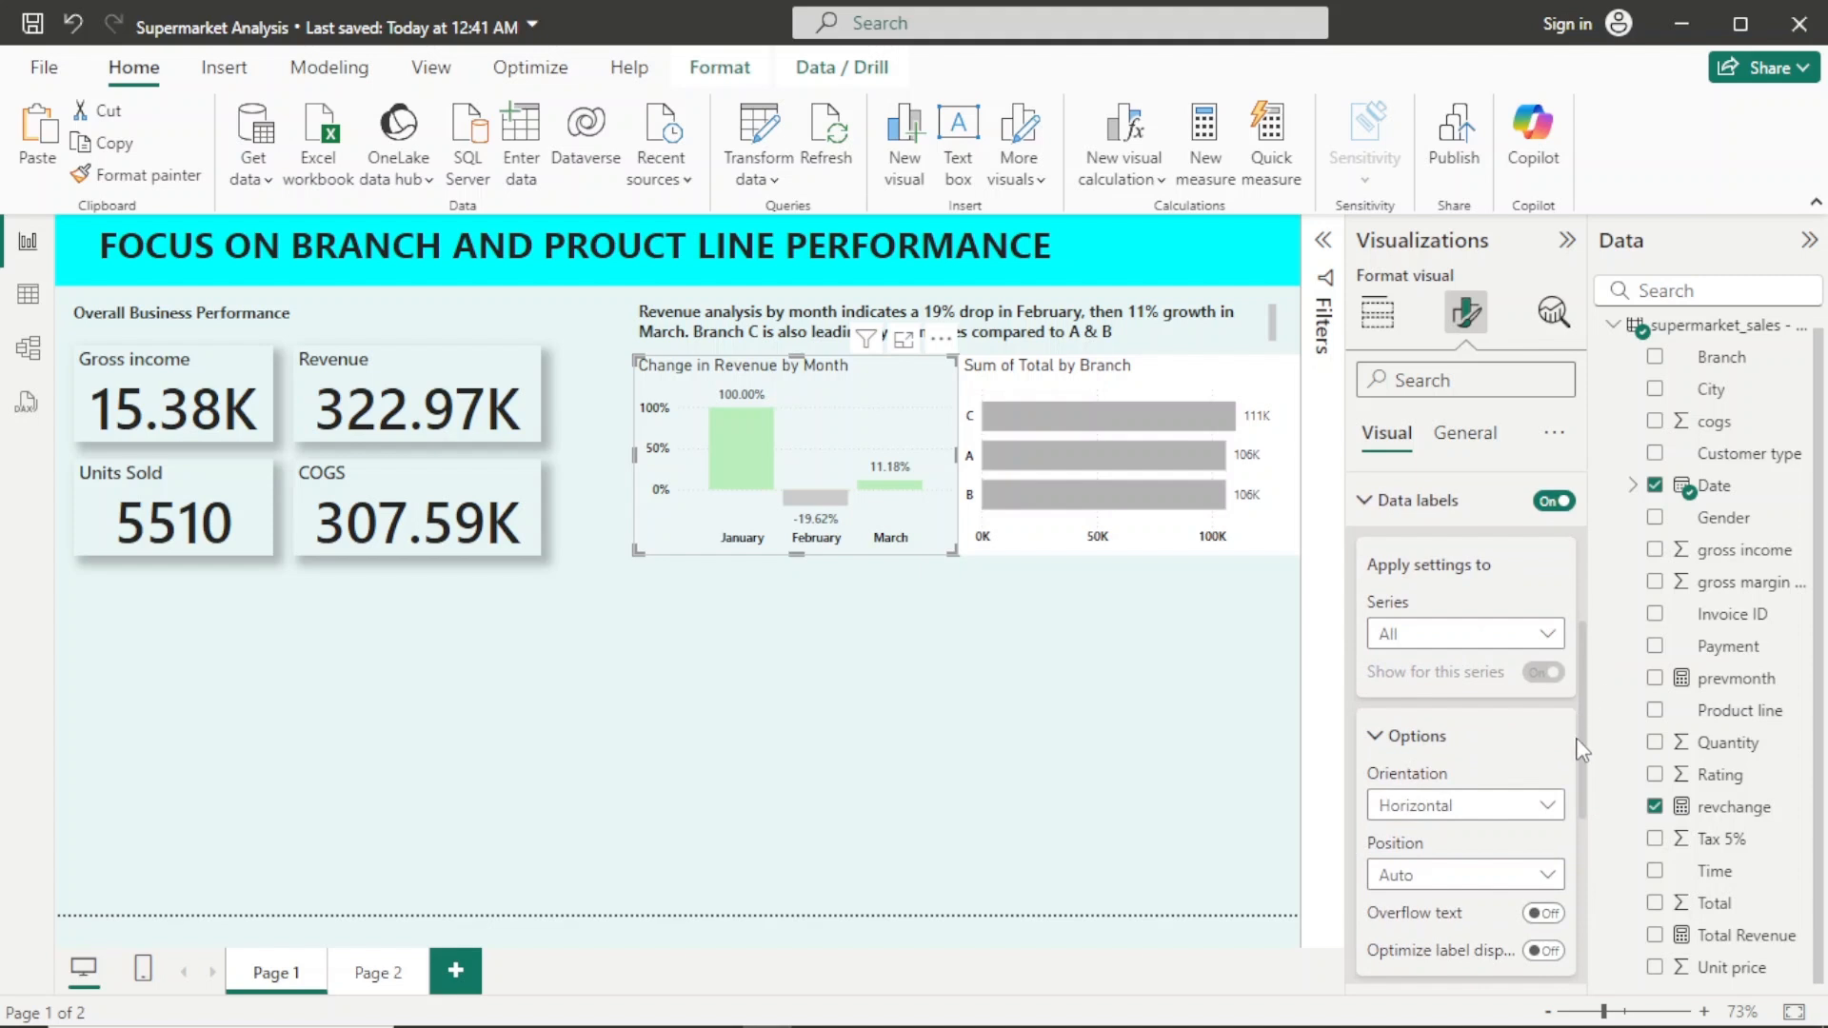
{"action": "left_click_drag", "start_coordinate": [1579, 739], "coordinate": [1579, 887]}
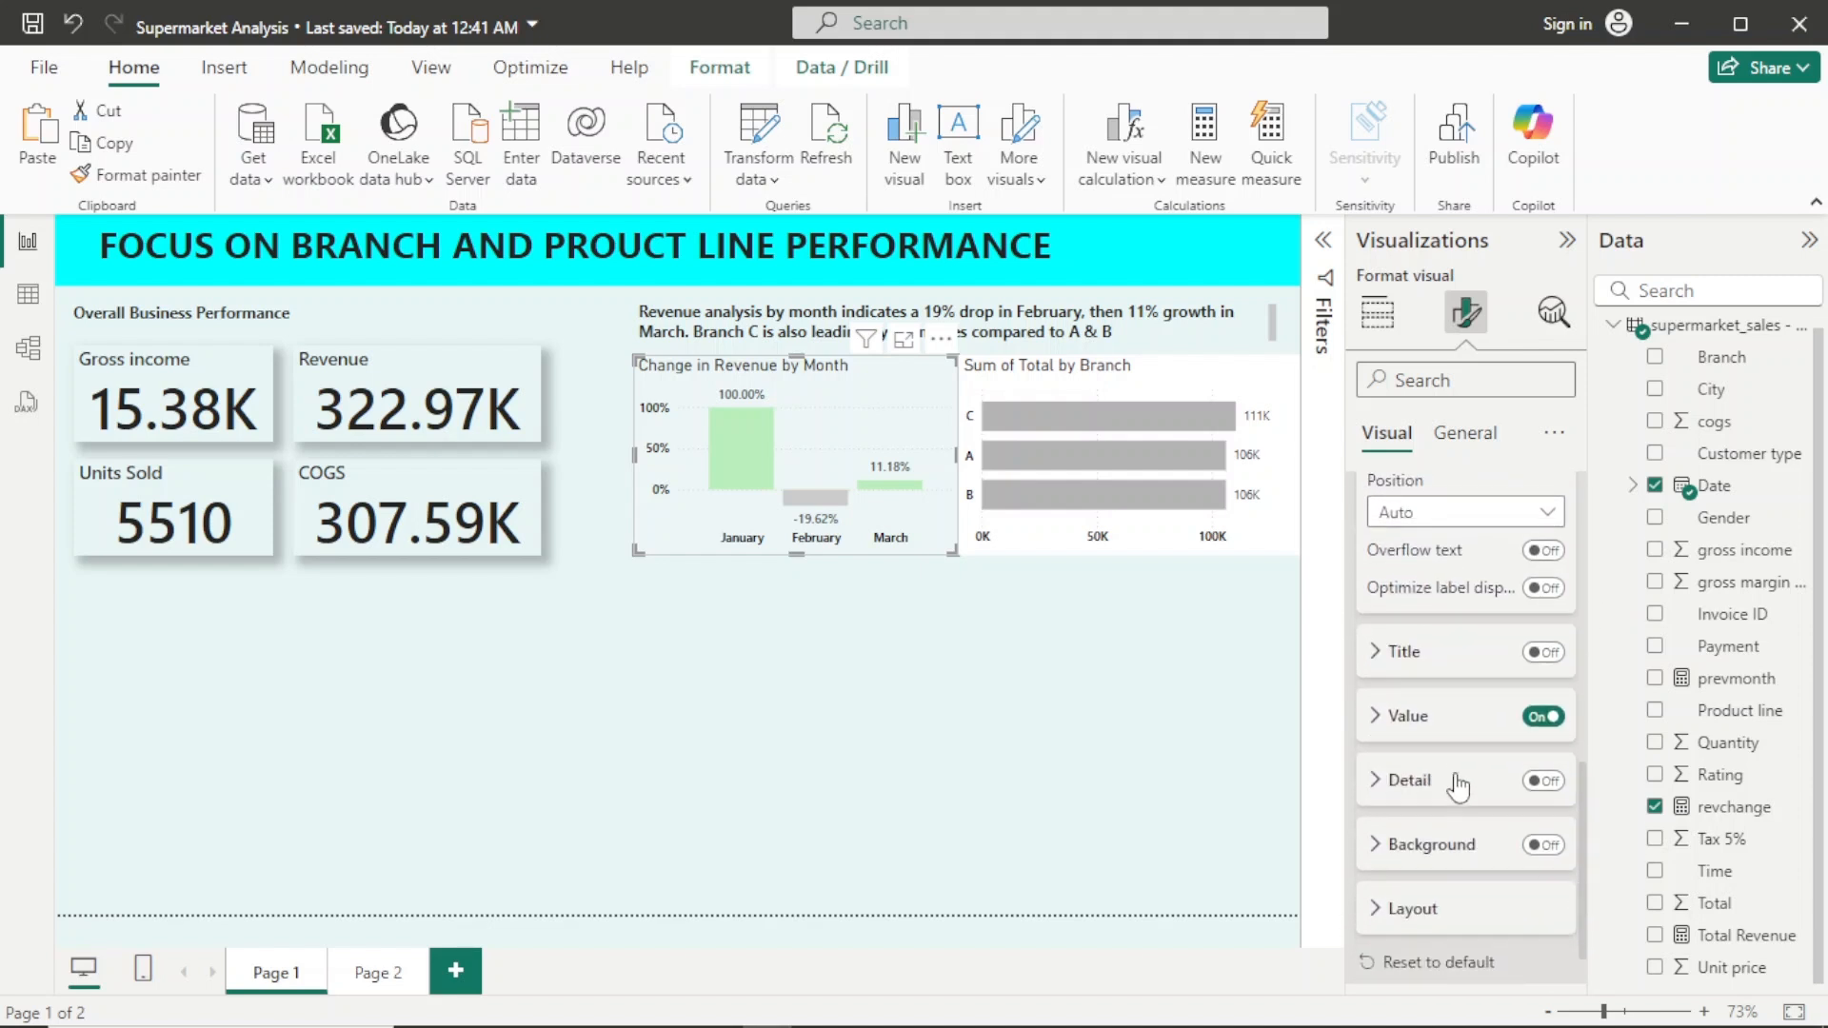
{"action": "left_click", "coordinate": [1448, 724]}
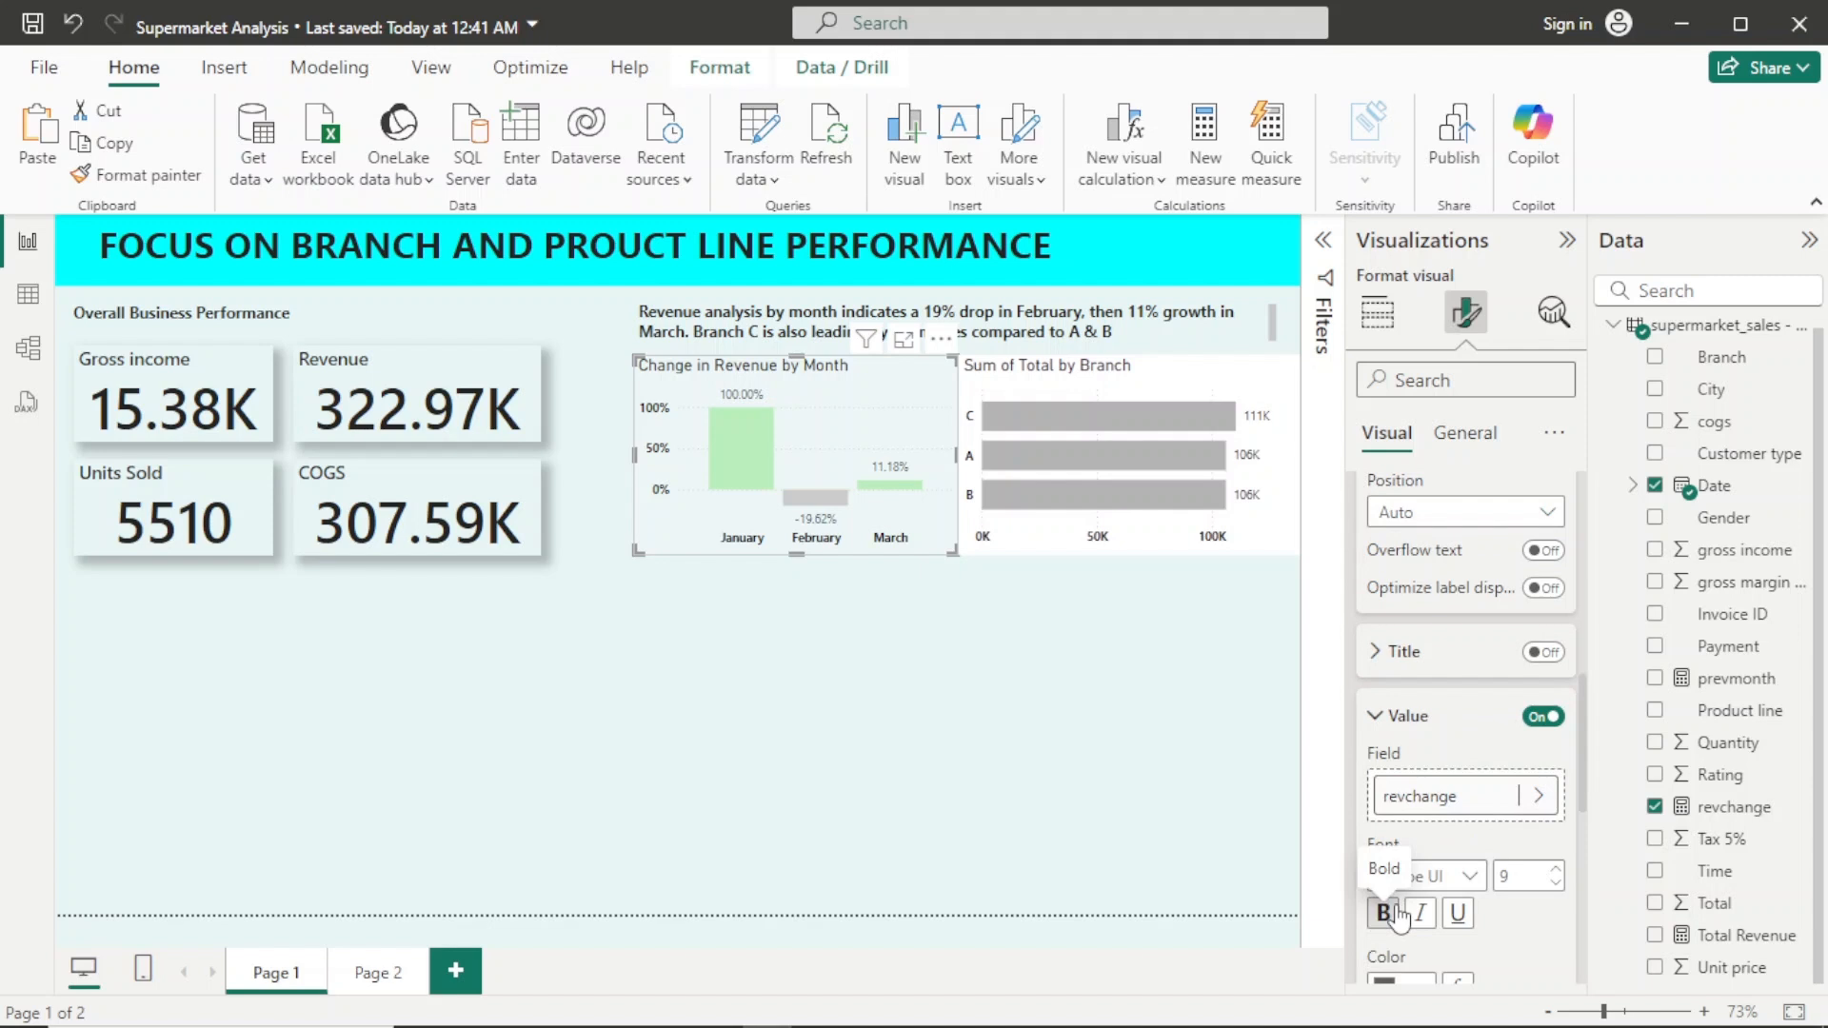
{"action": "left_click", "coordinate": [1413, 989]}
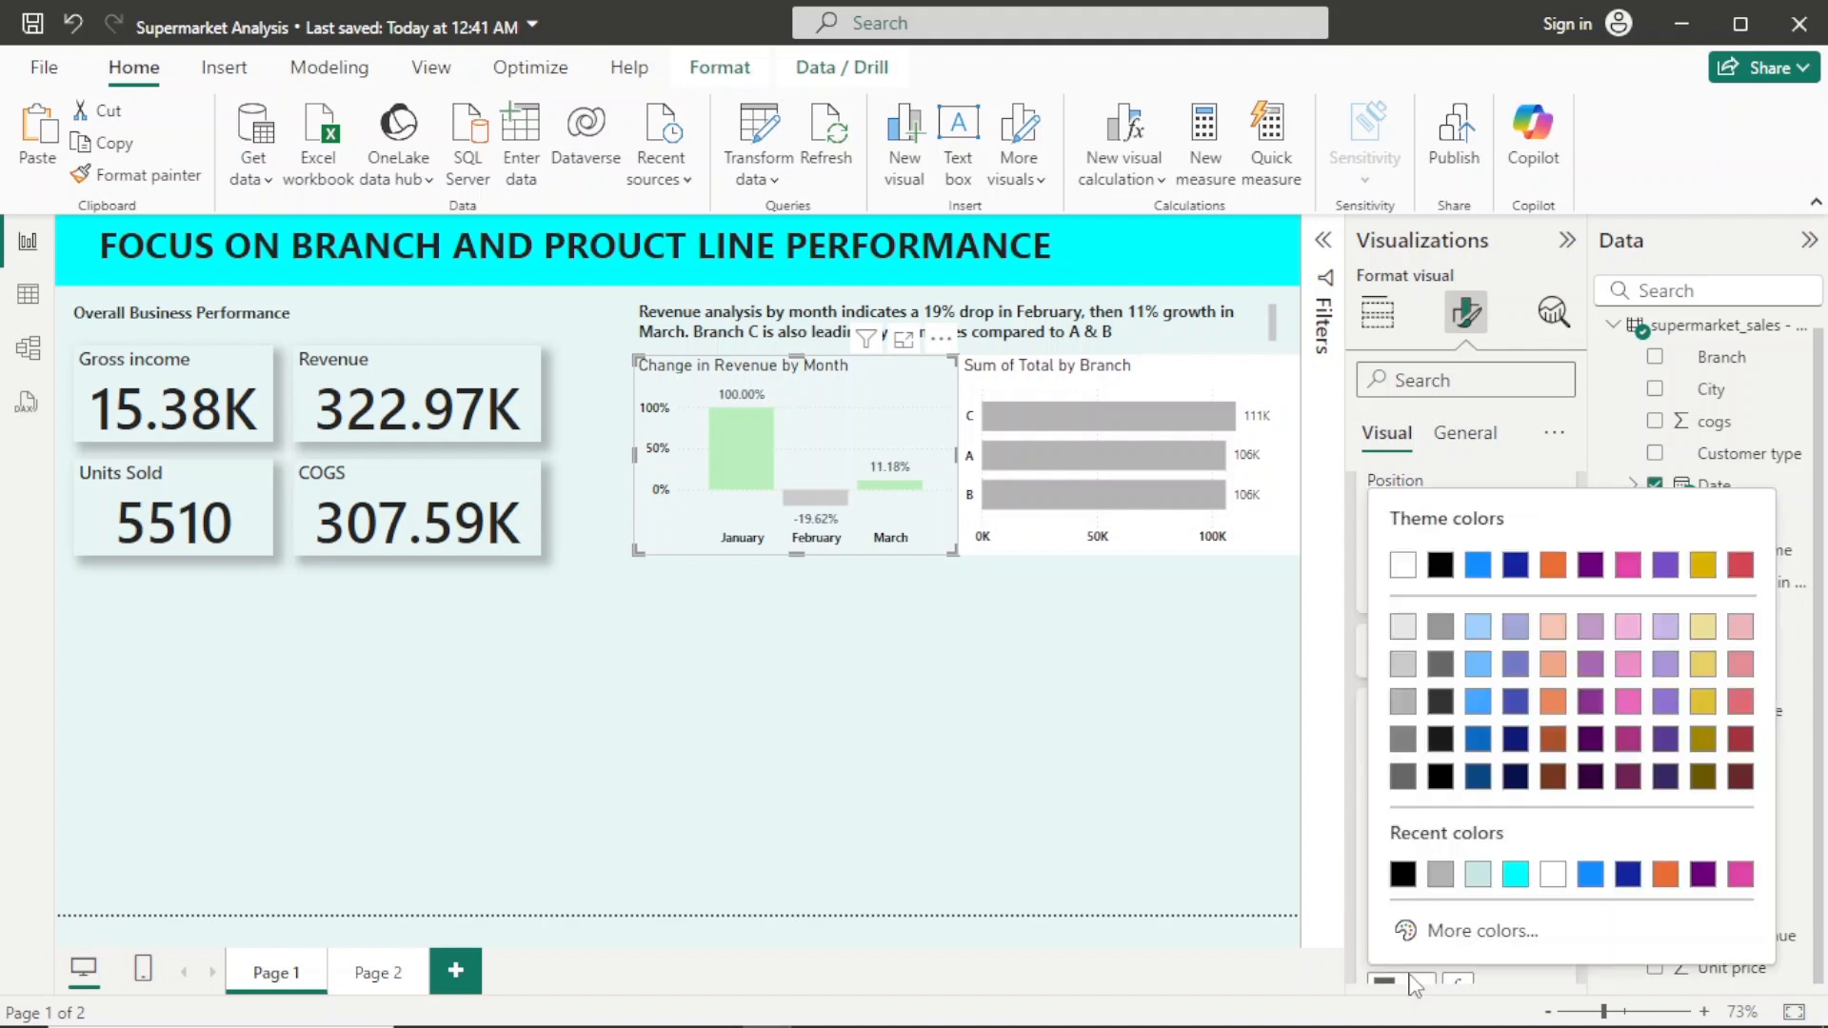
{"action": "left_click", "coordinate": [1402, 870]}
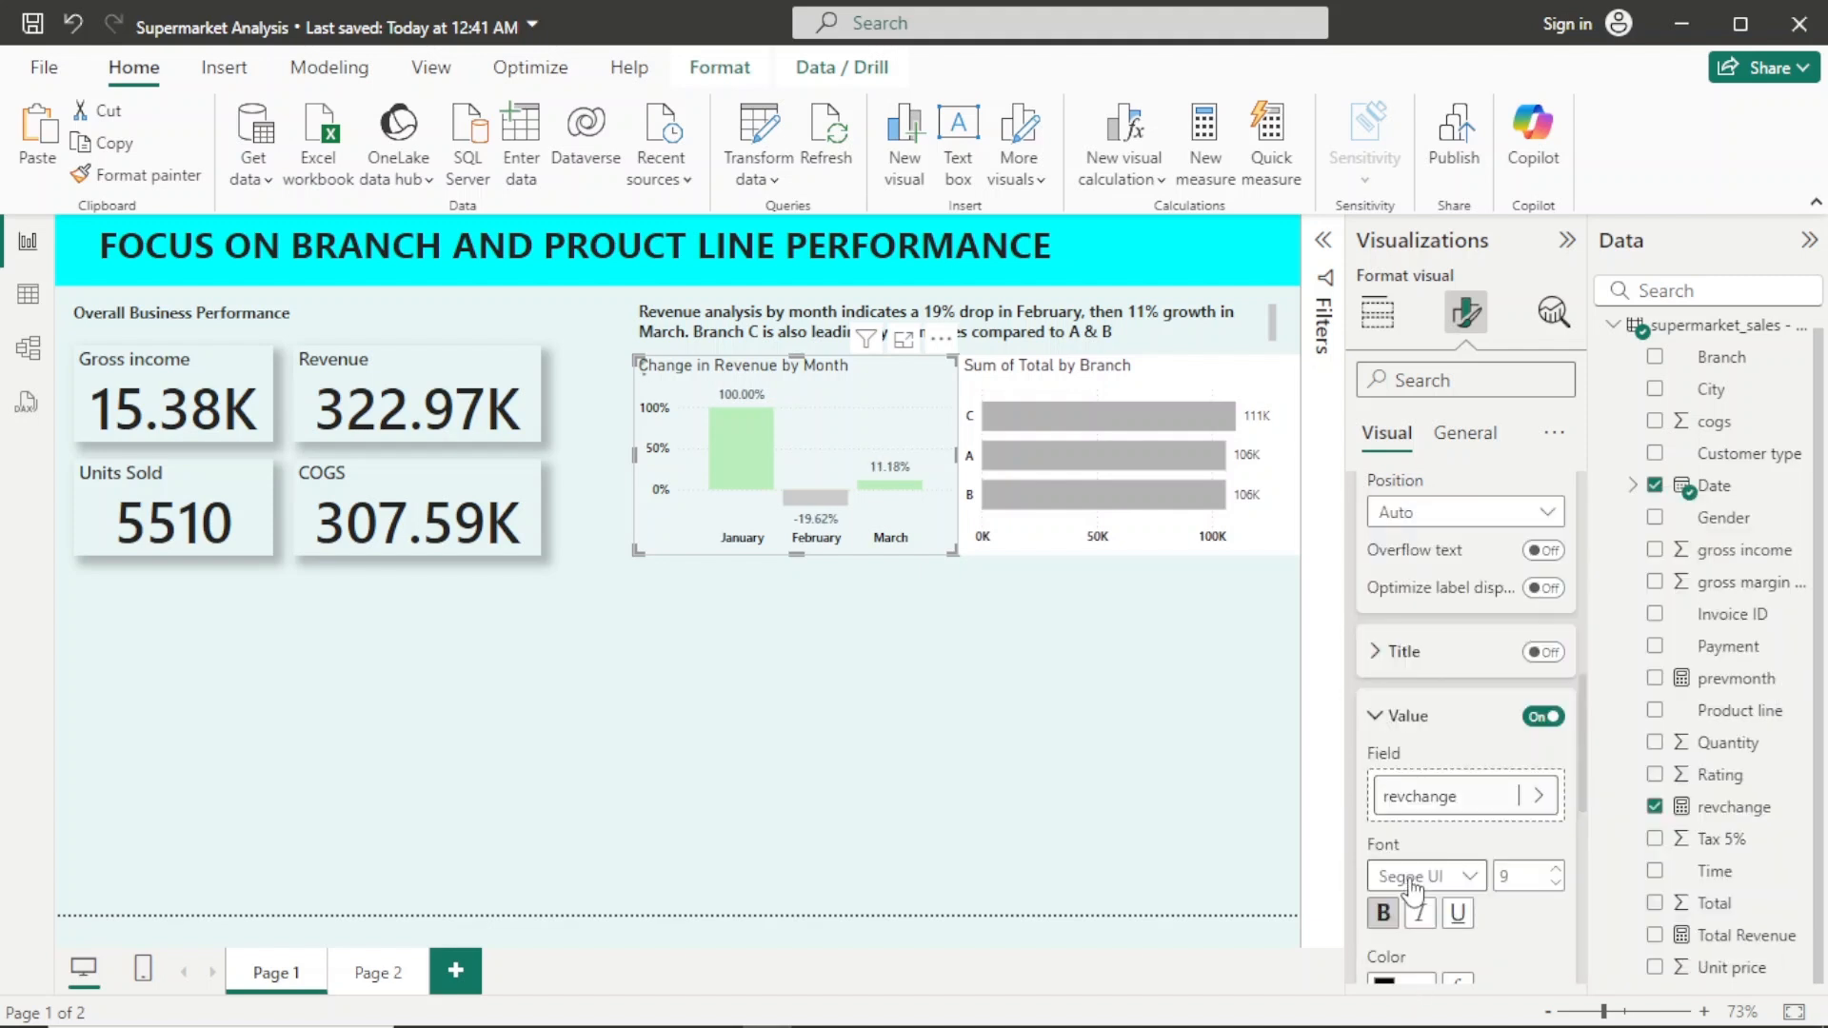
{"action": "left_click", "coordinate": [938, 769]}
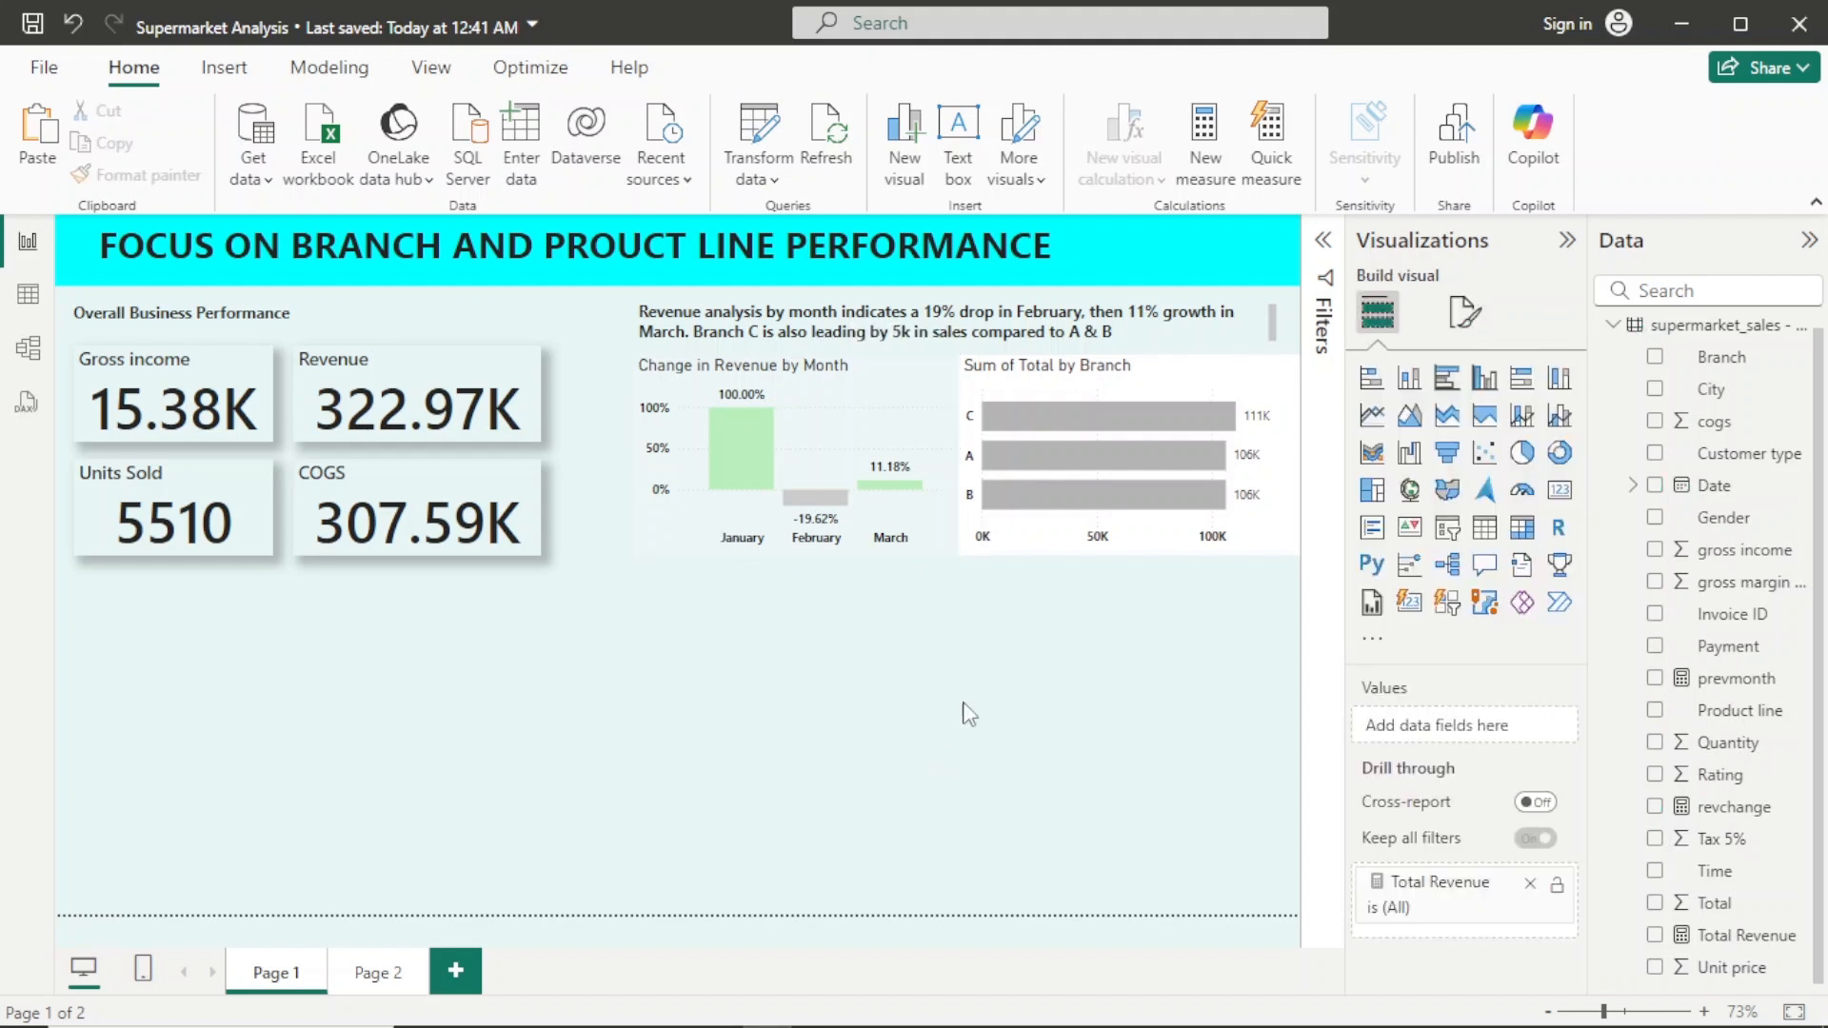
Step: Change the title of the Sum of Total by Branch chart to "Revenue by Branch"
{"action": "left_click", "coordinate": [1280, 382]}
{"action": "left_click", "coordinate": [1467, 317]}
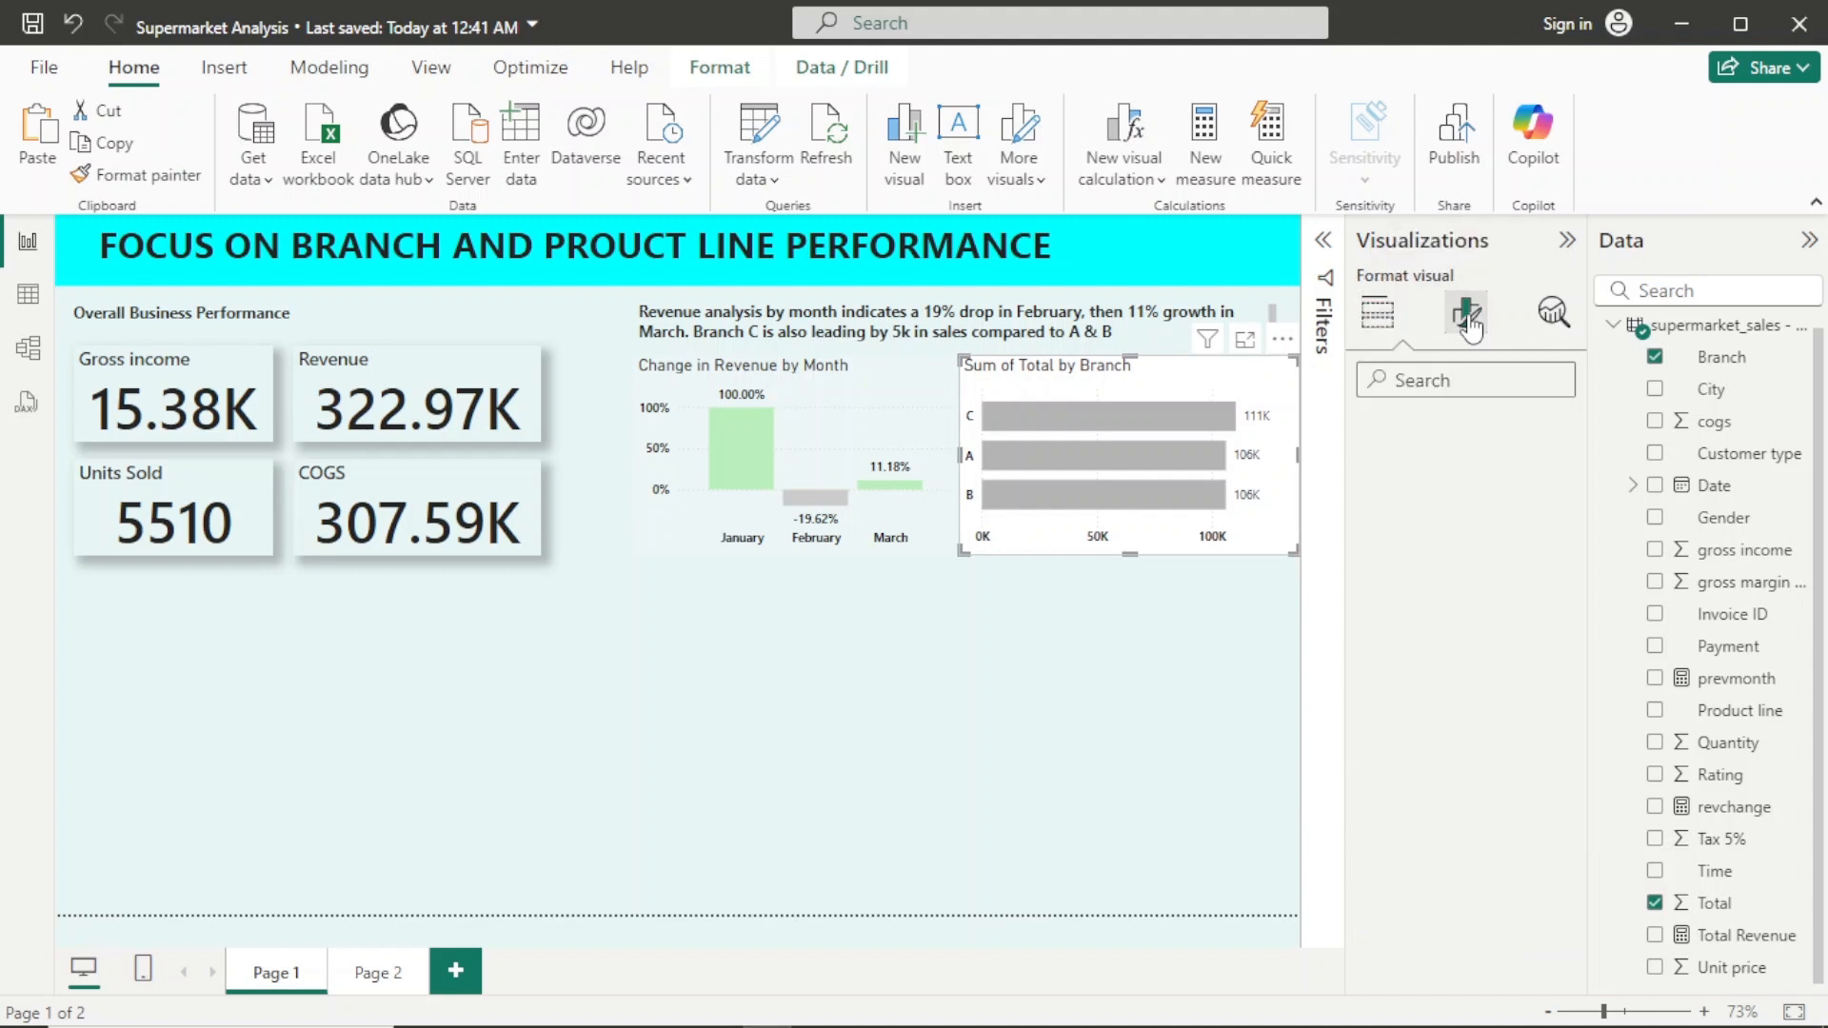
{"action": "left_click", "coordinate": [1467, 434]}
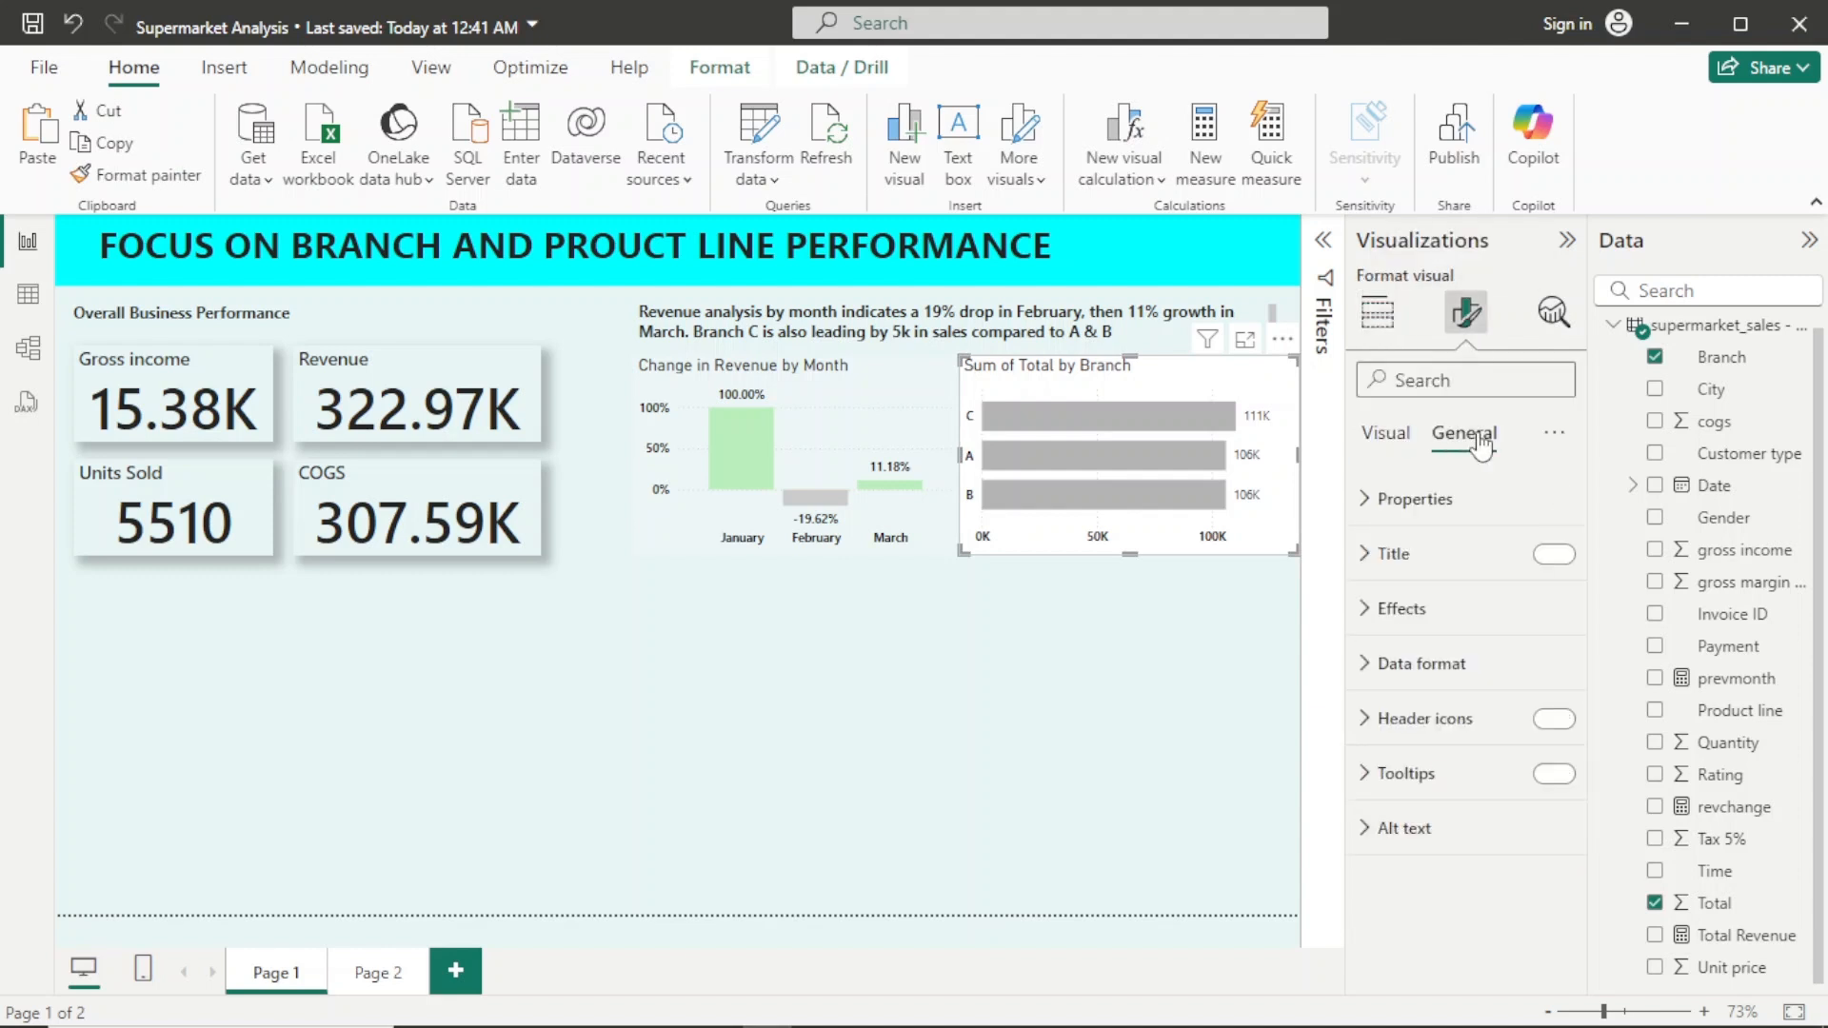
{"action": "left_click", "coordinate": [1468, 552]}
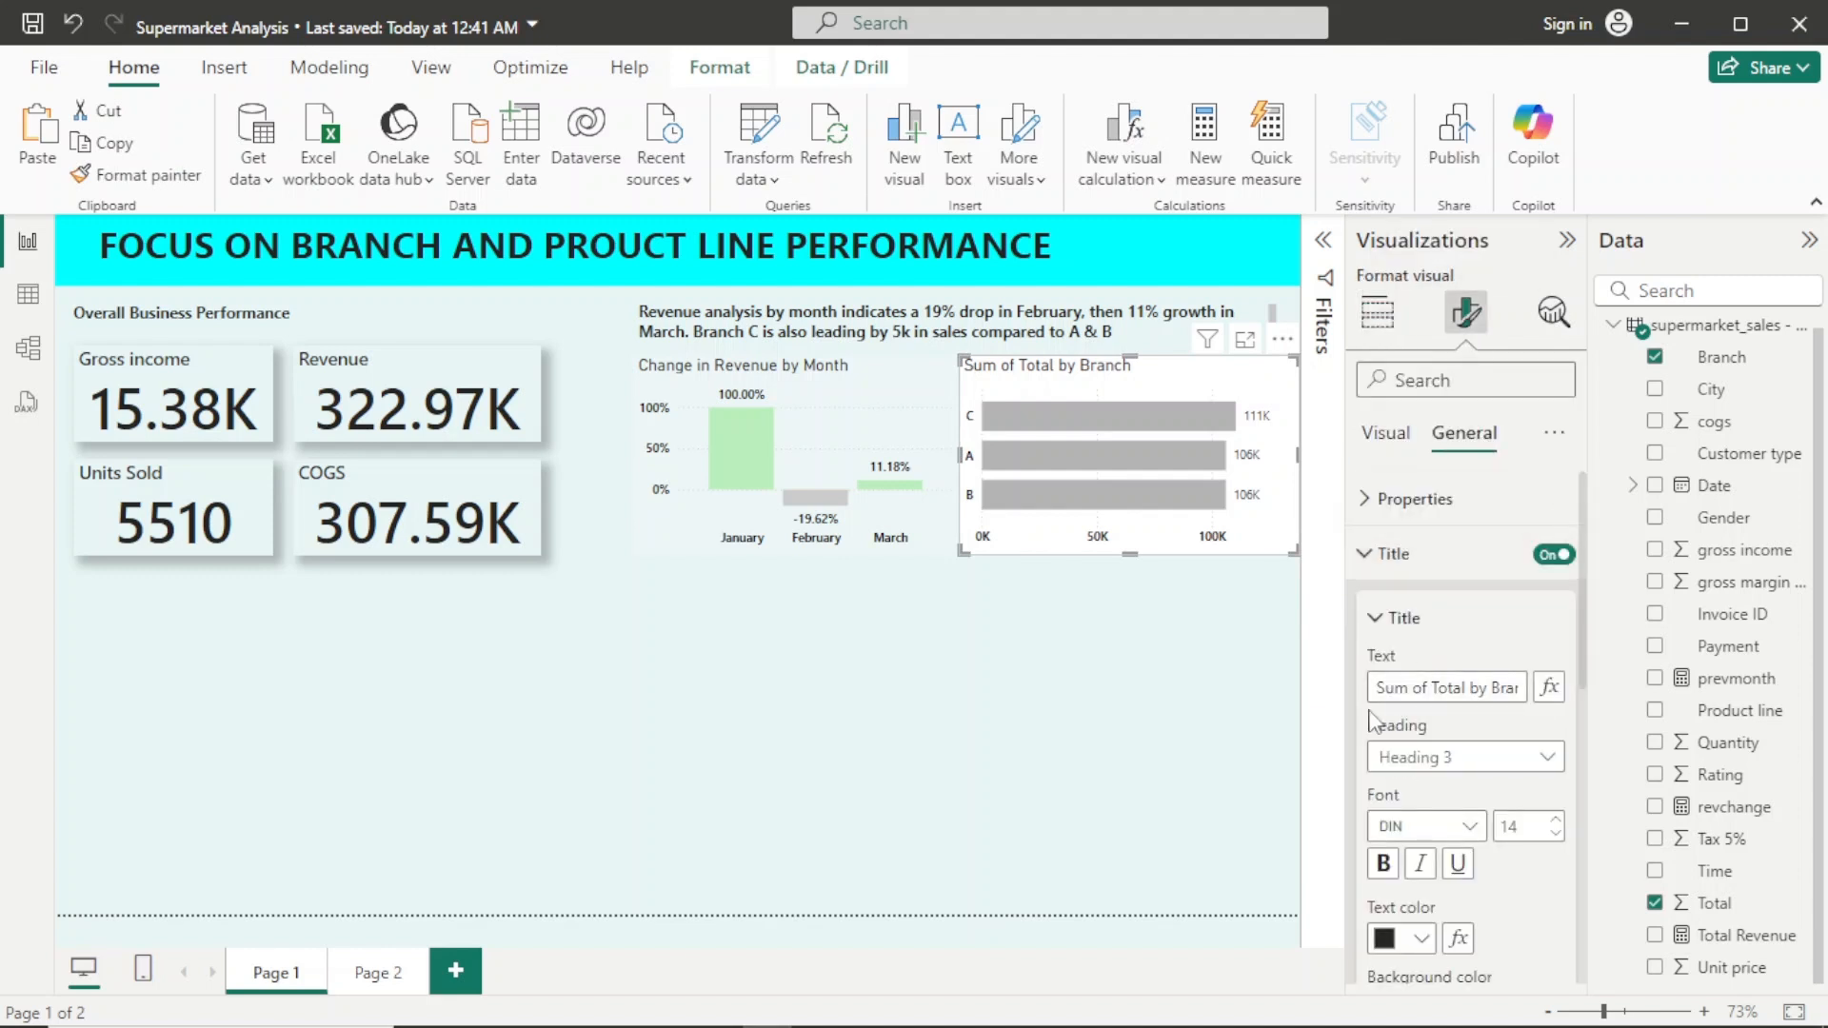
{"action": "left_click_drag", "start_coordinate": [1376, 687], "coordinate": [1573, 701]}
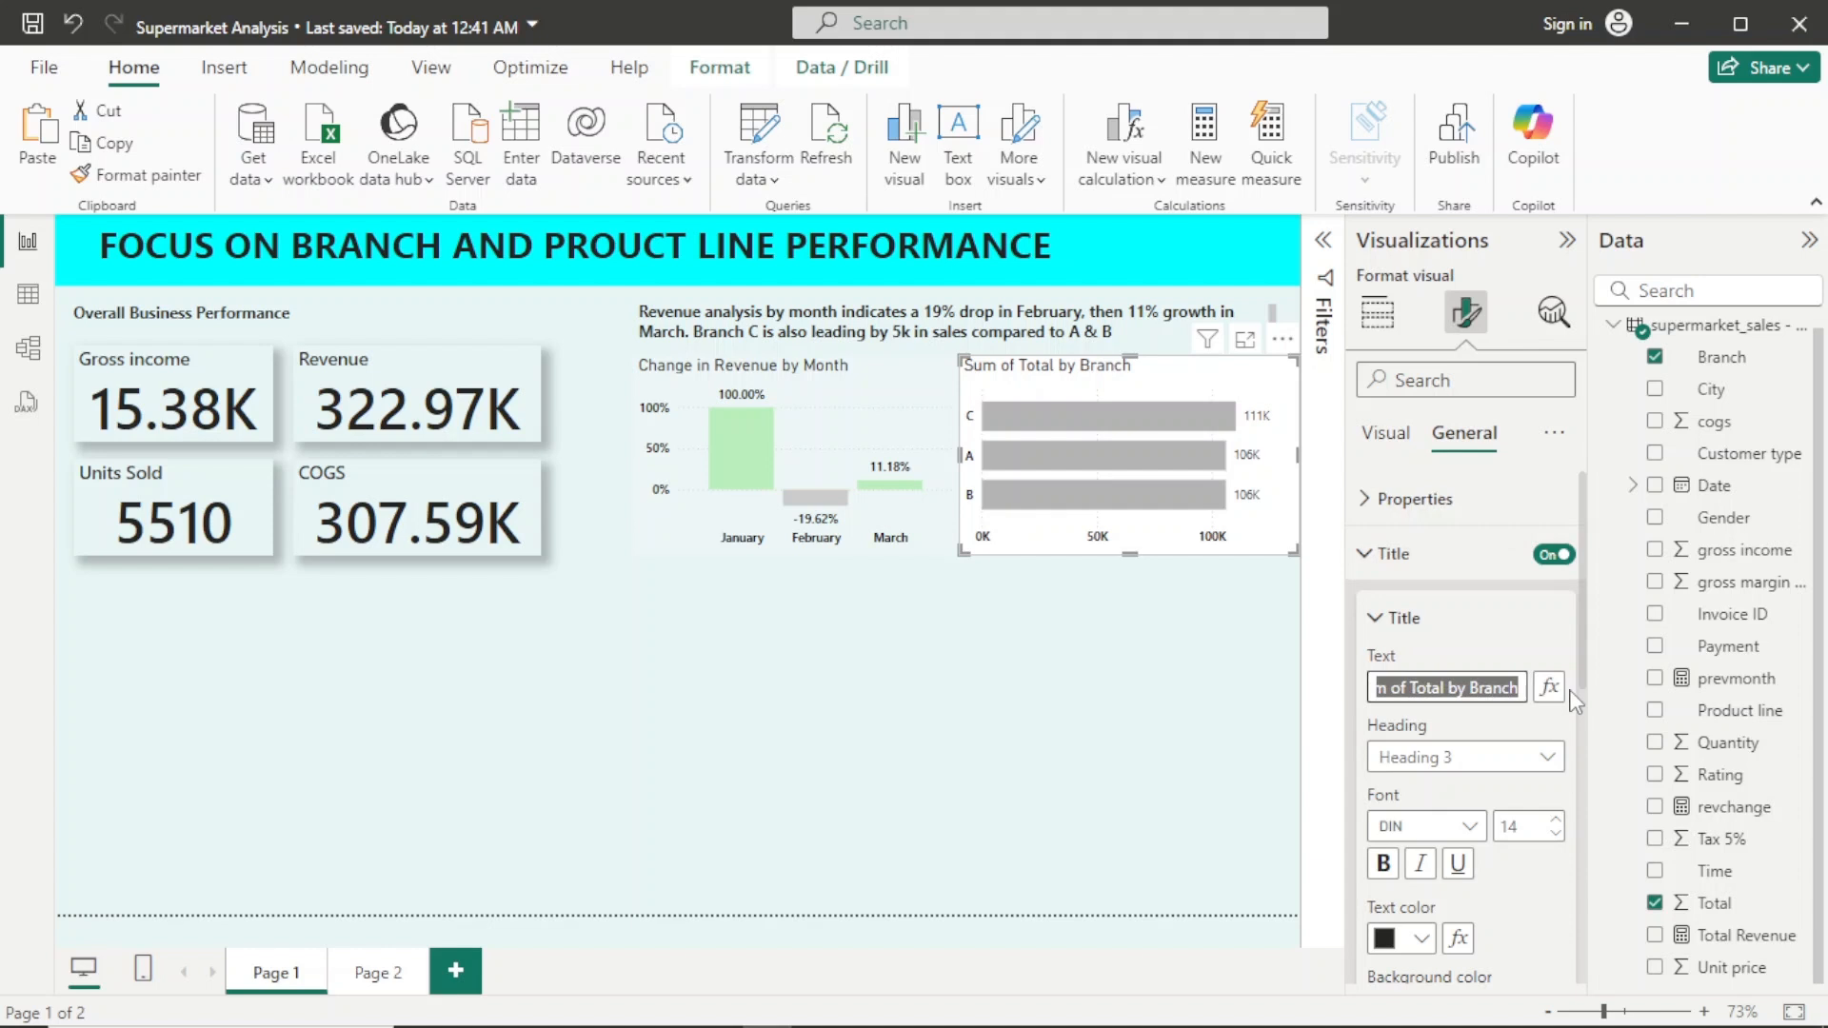
{"action": "type", "text": "r"}
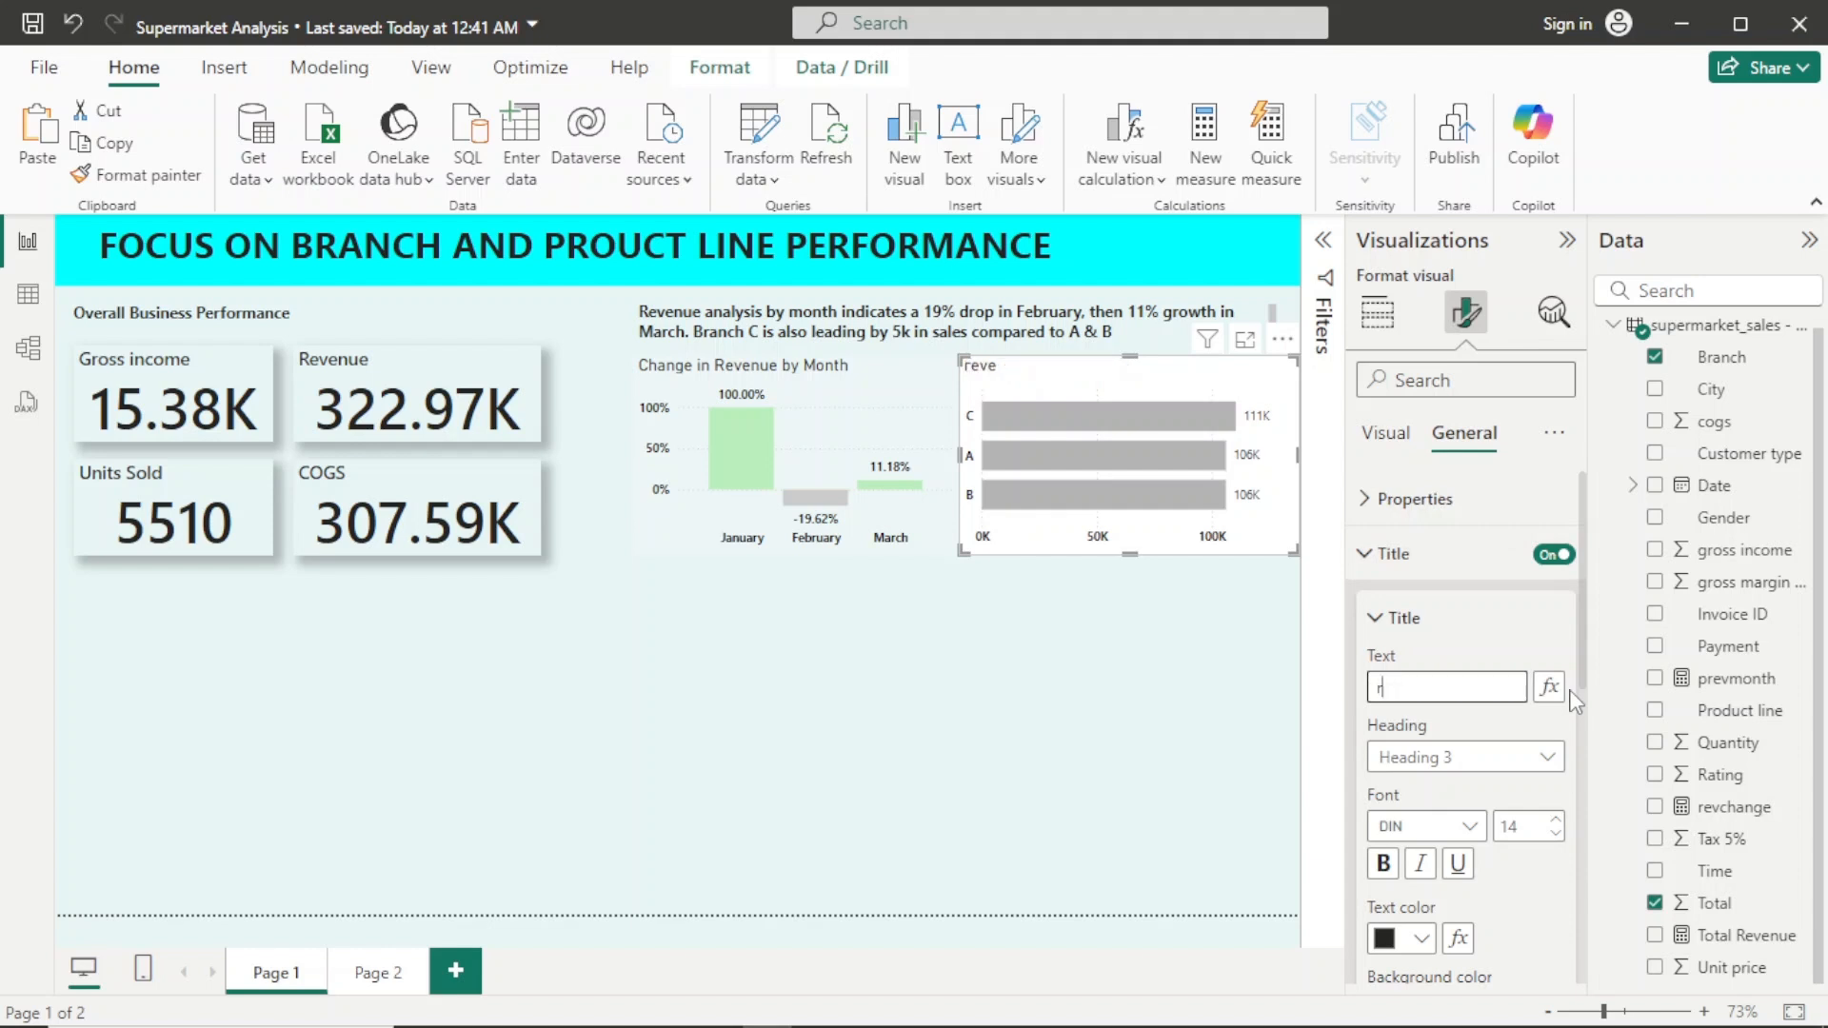
{"action": "type", "text": "Revenue by Branch"}
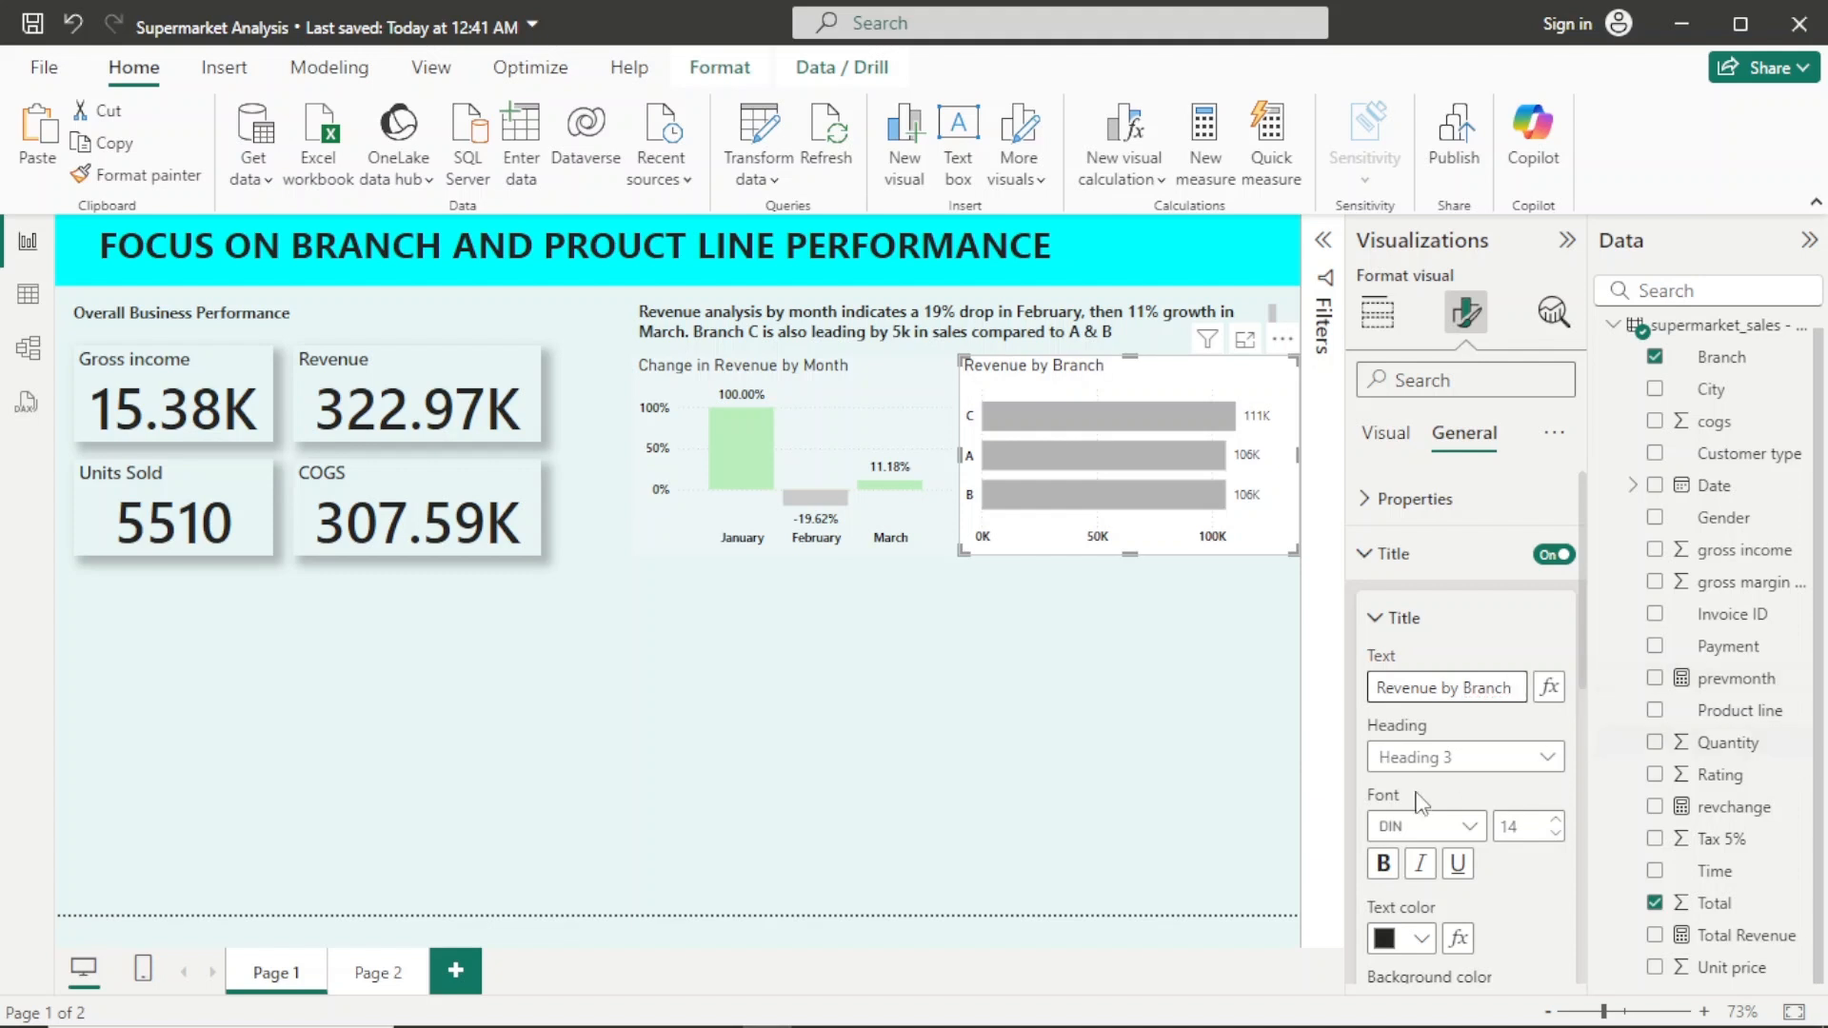
Step: Format the Revenue by Branch chart title in black Segoe UI Semibold at size 12
{"action": "left_click", "coordinate": [1419, 941]}
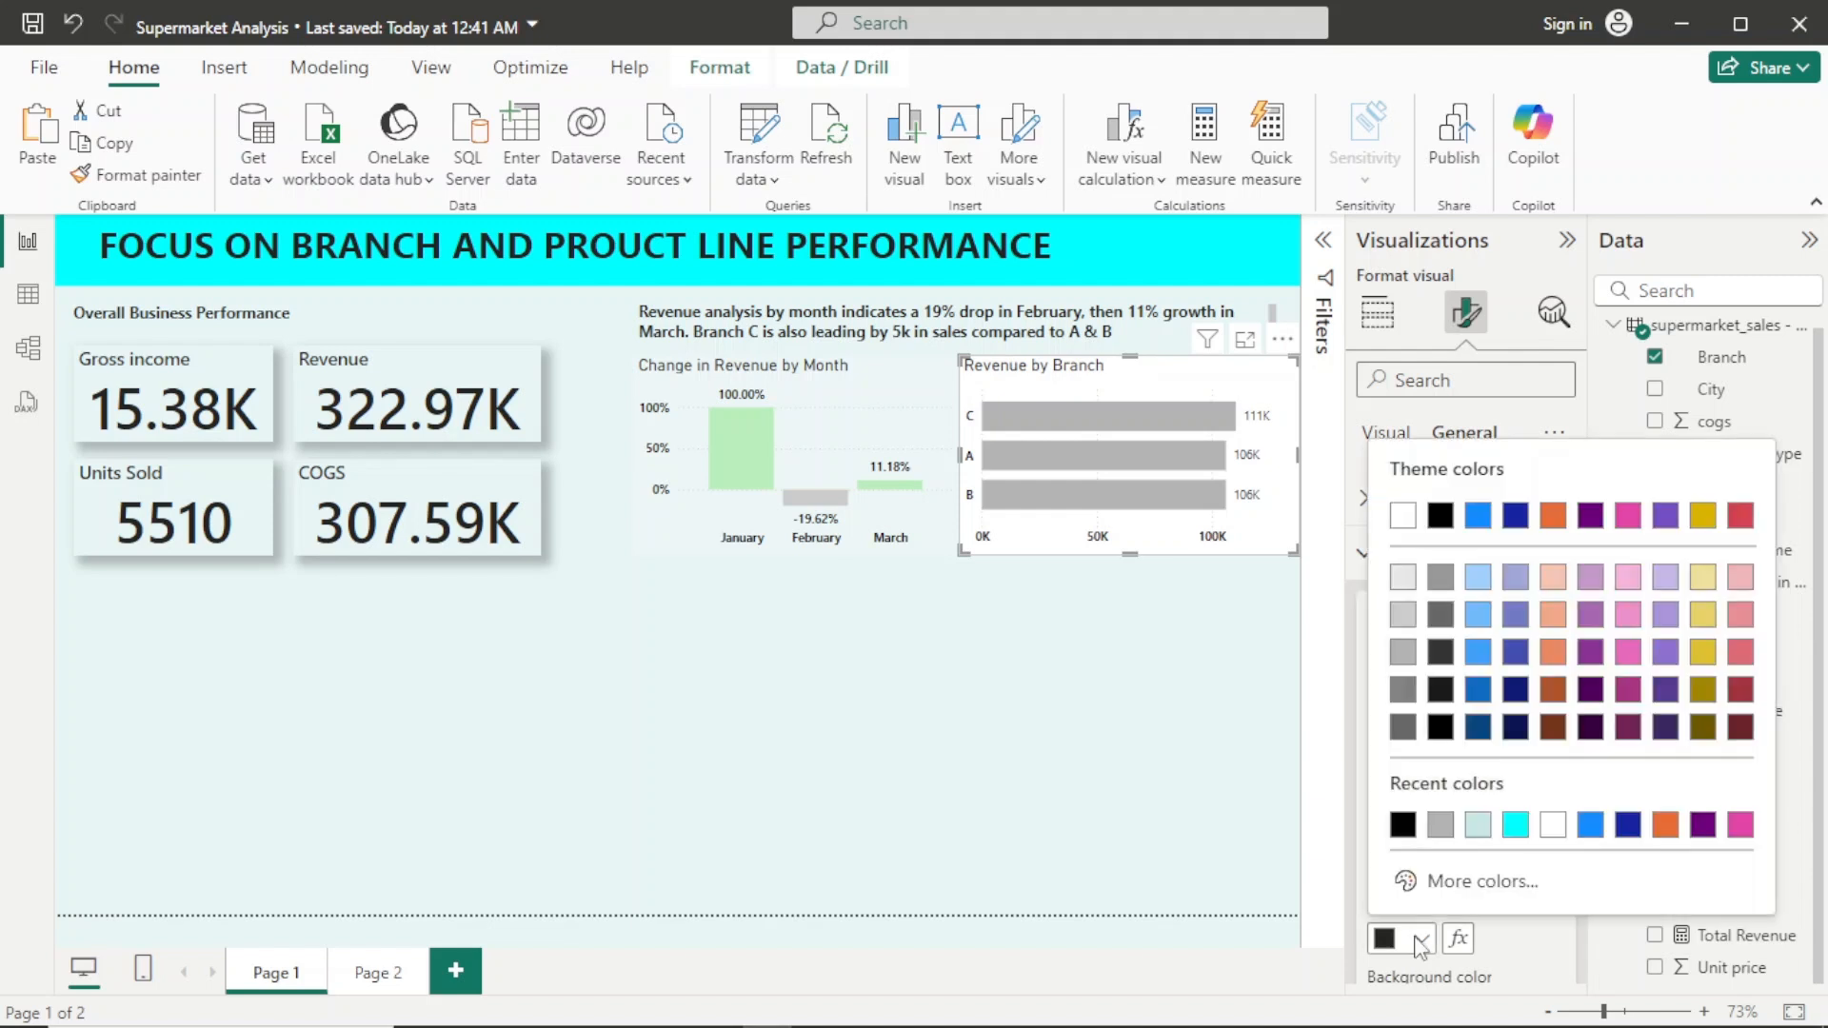
{"action": "left_click", "coordinate": [1401, 825]}
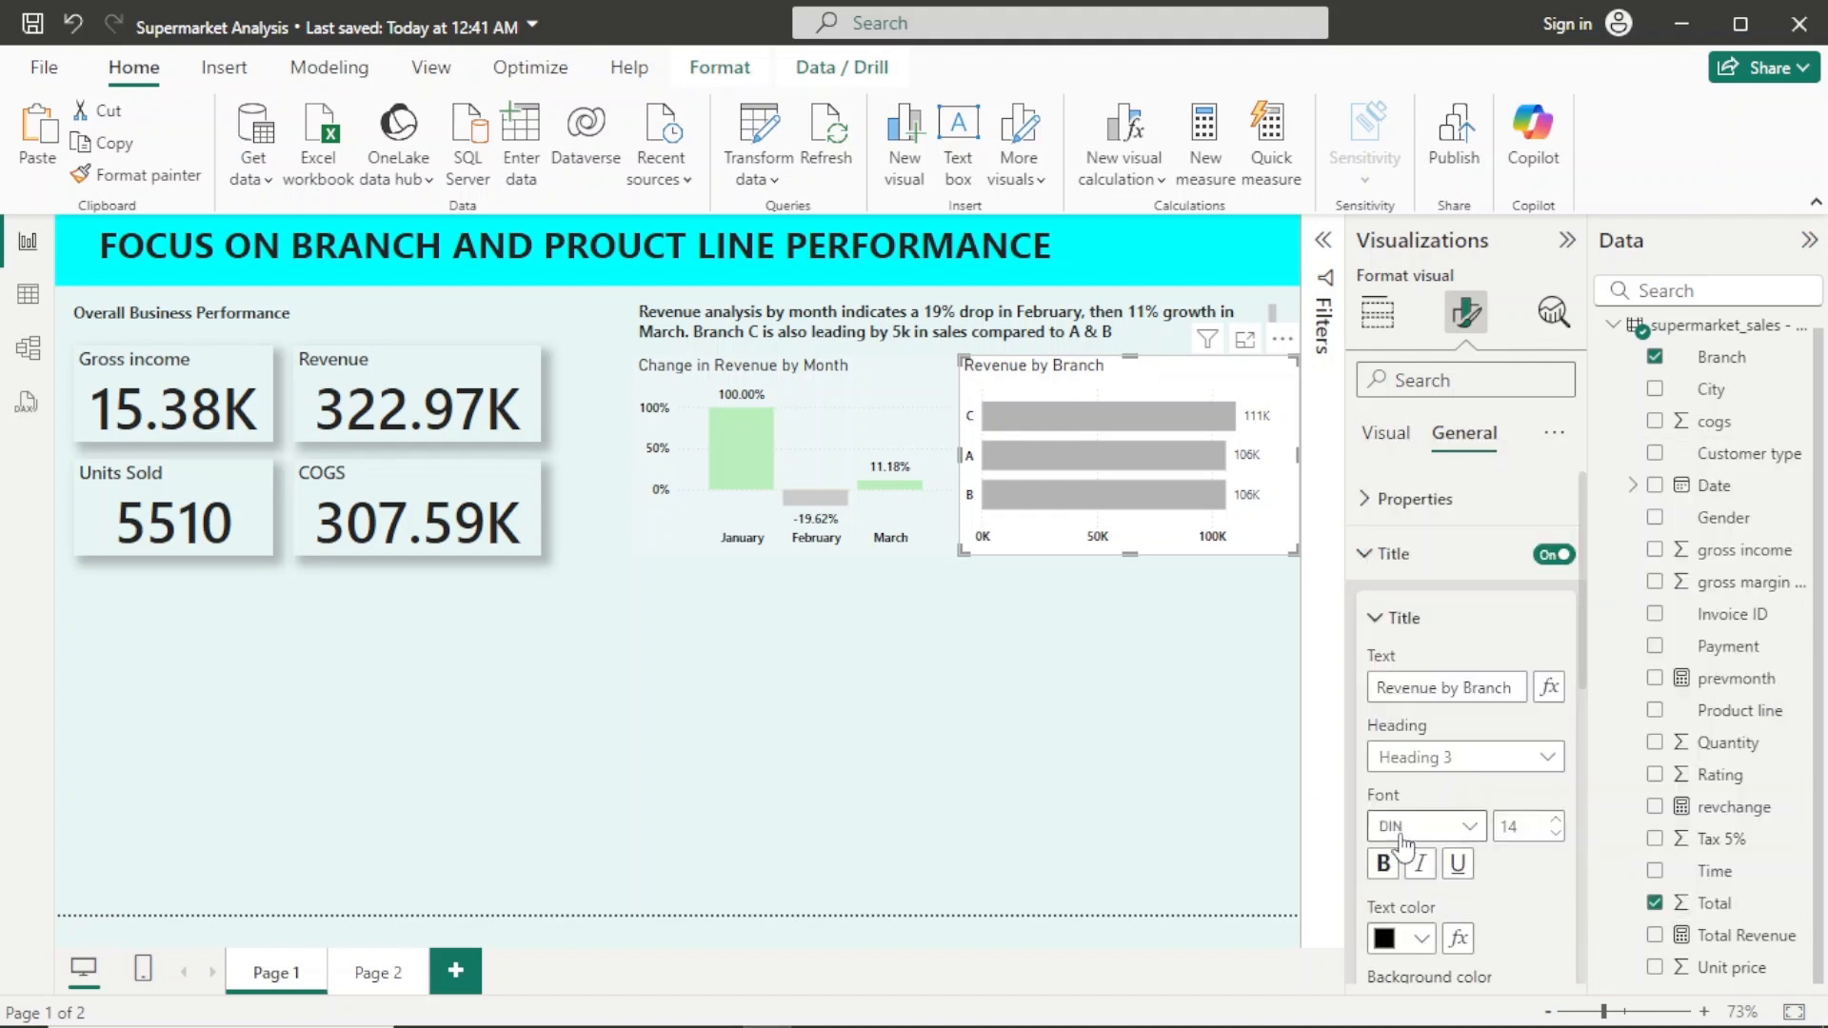
{"action": "left_click", "coordinate": [1474, 832]}
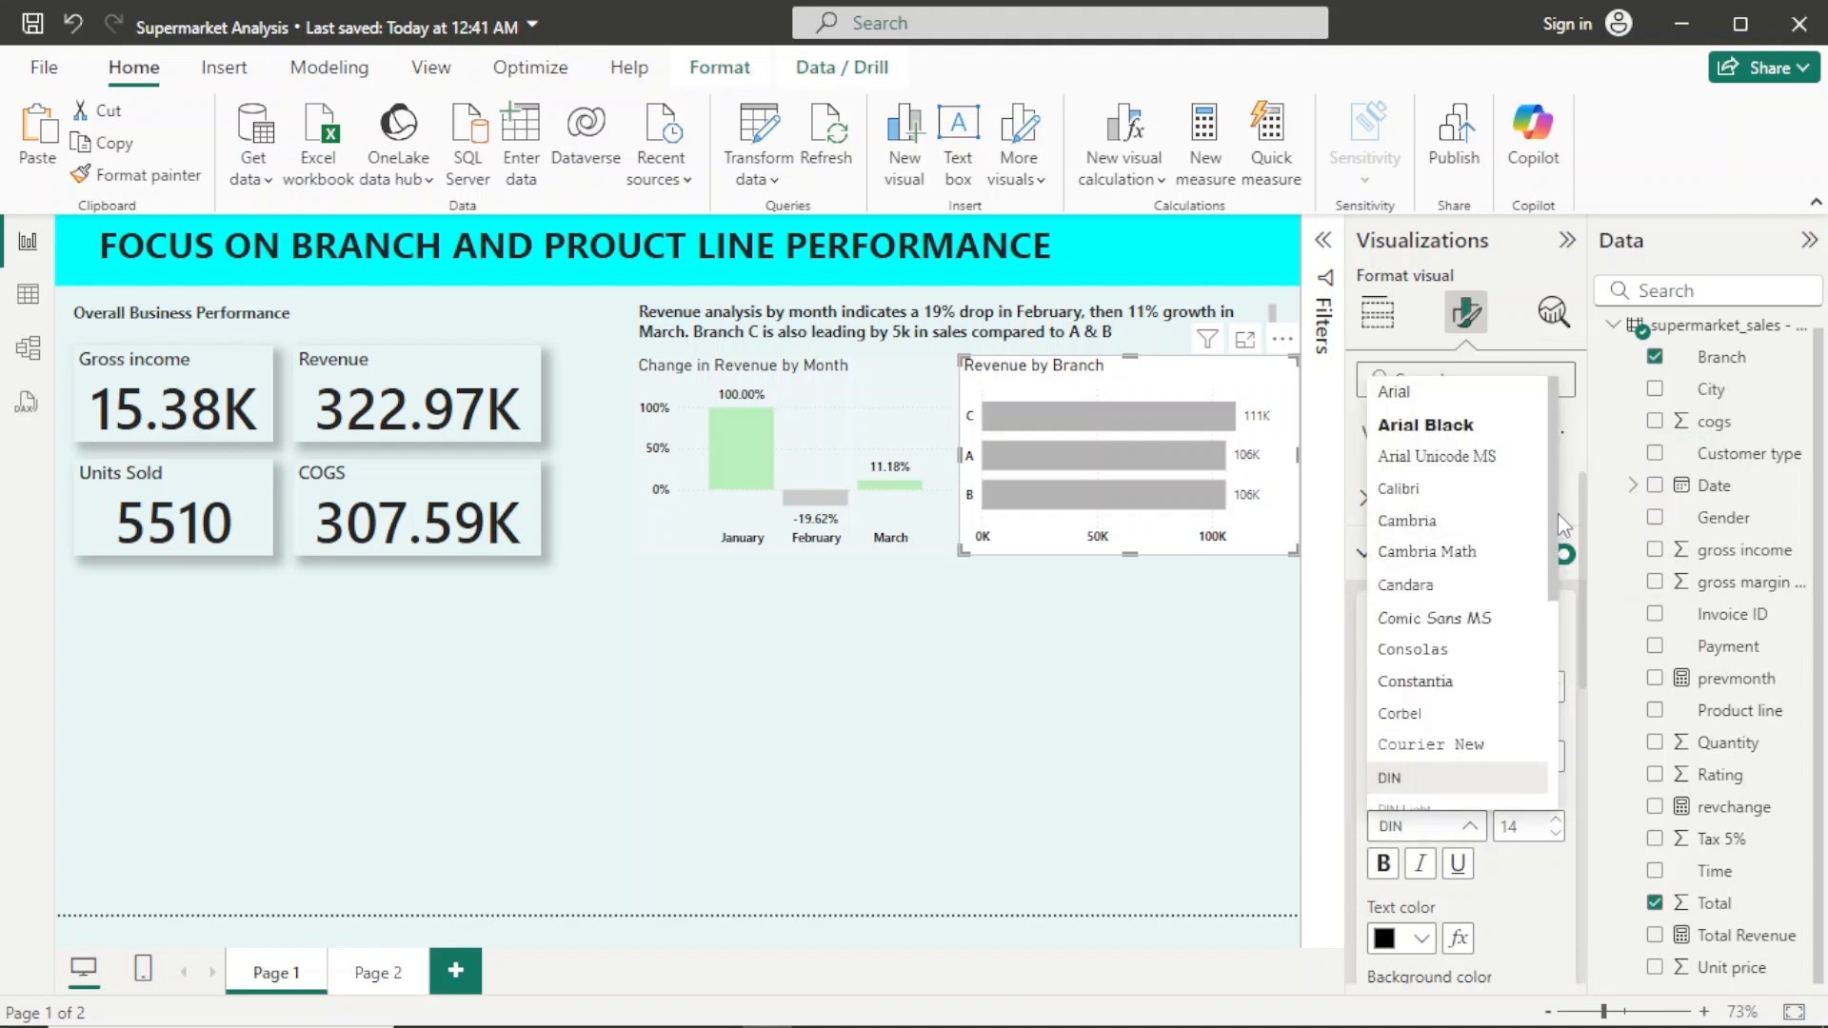
{"action": "left_click_drag", "start_coordinate": [1557, 512], "coordinate": [1543, 719]}
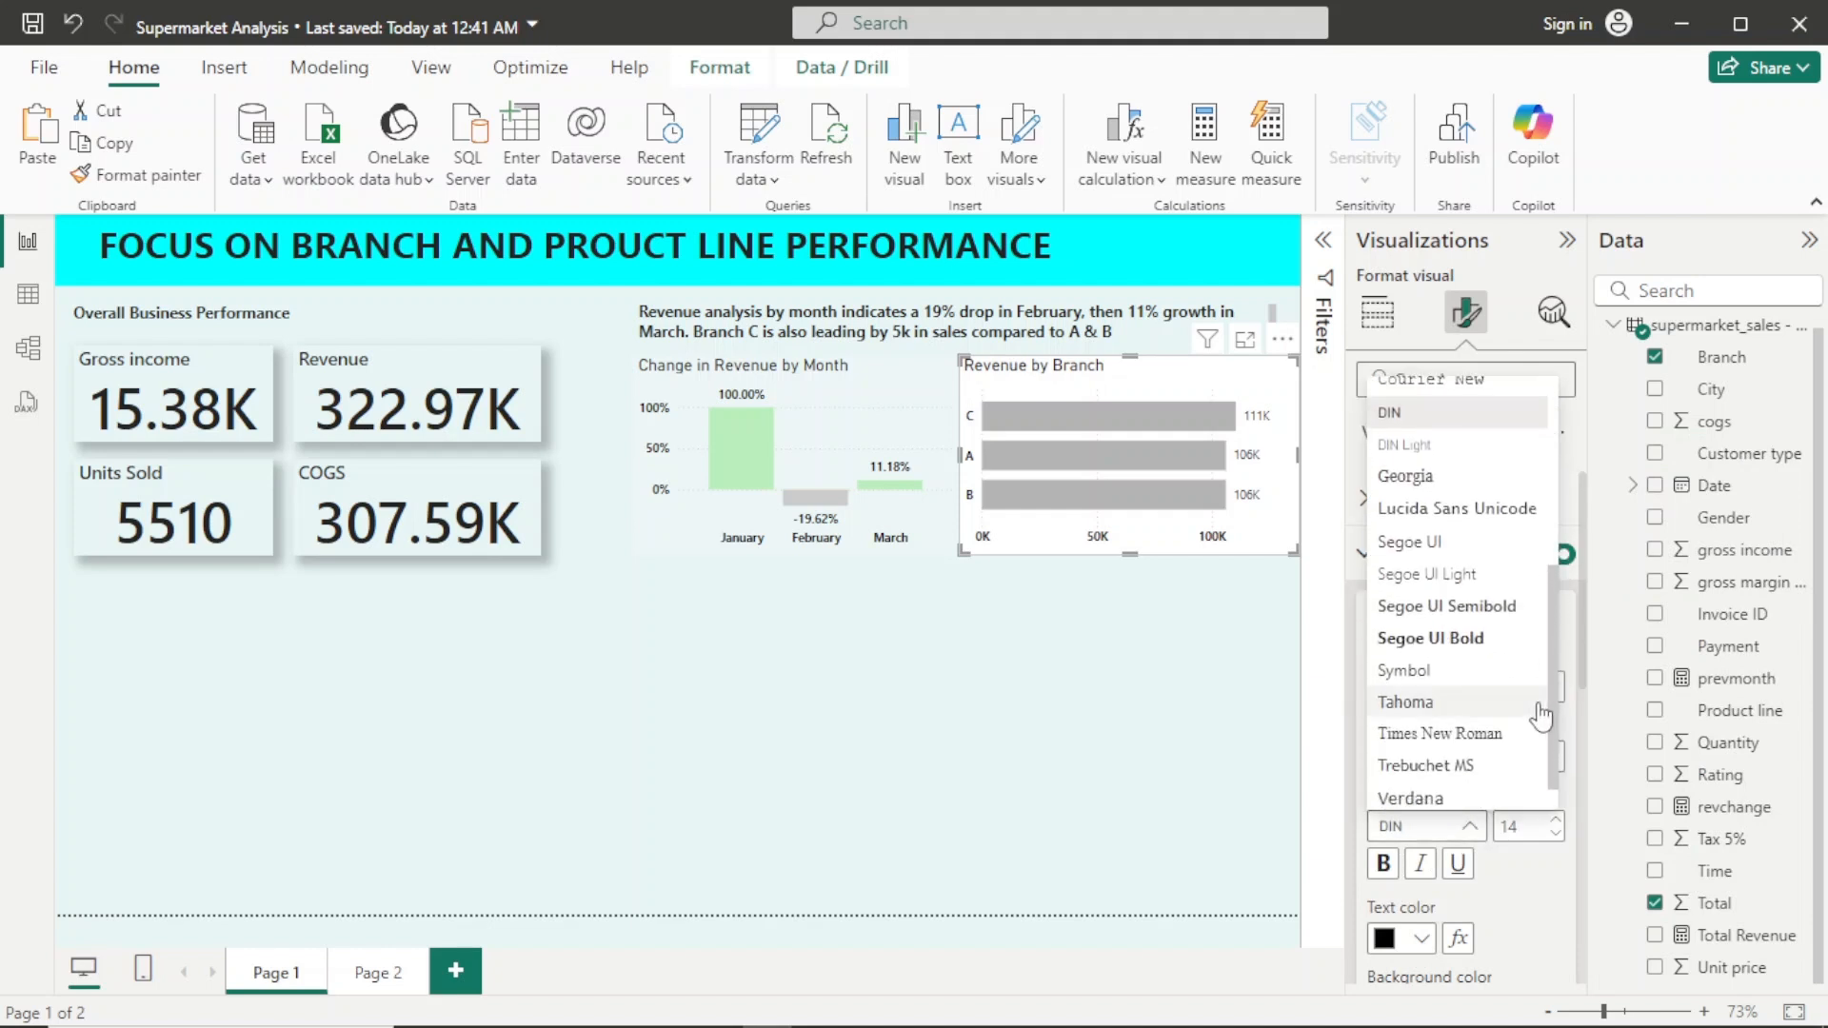
{"action": "left_click", "coordinate": [1504, 619]}
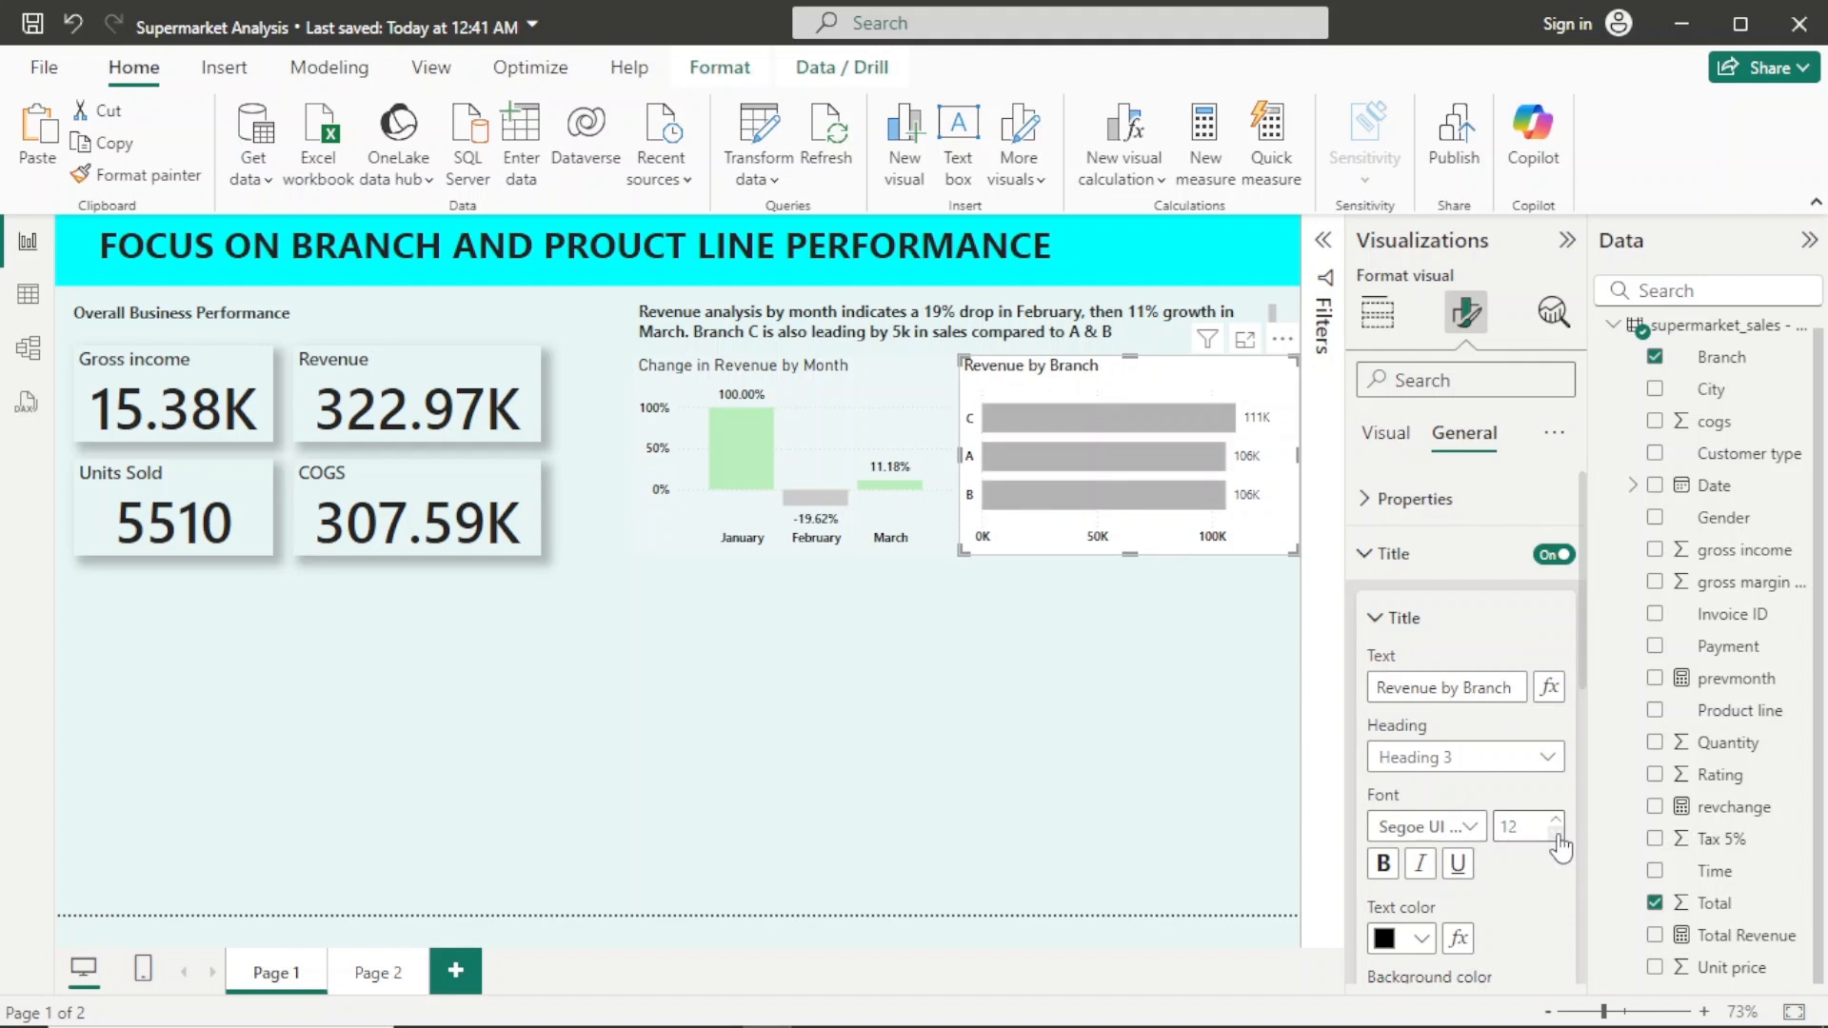
Step: Set the Change in Revenue by Month chart title to Segoe UI Semibold at size 12
{"action": "left_click", "coordinate": [655, 552]}
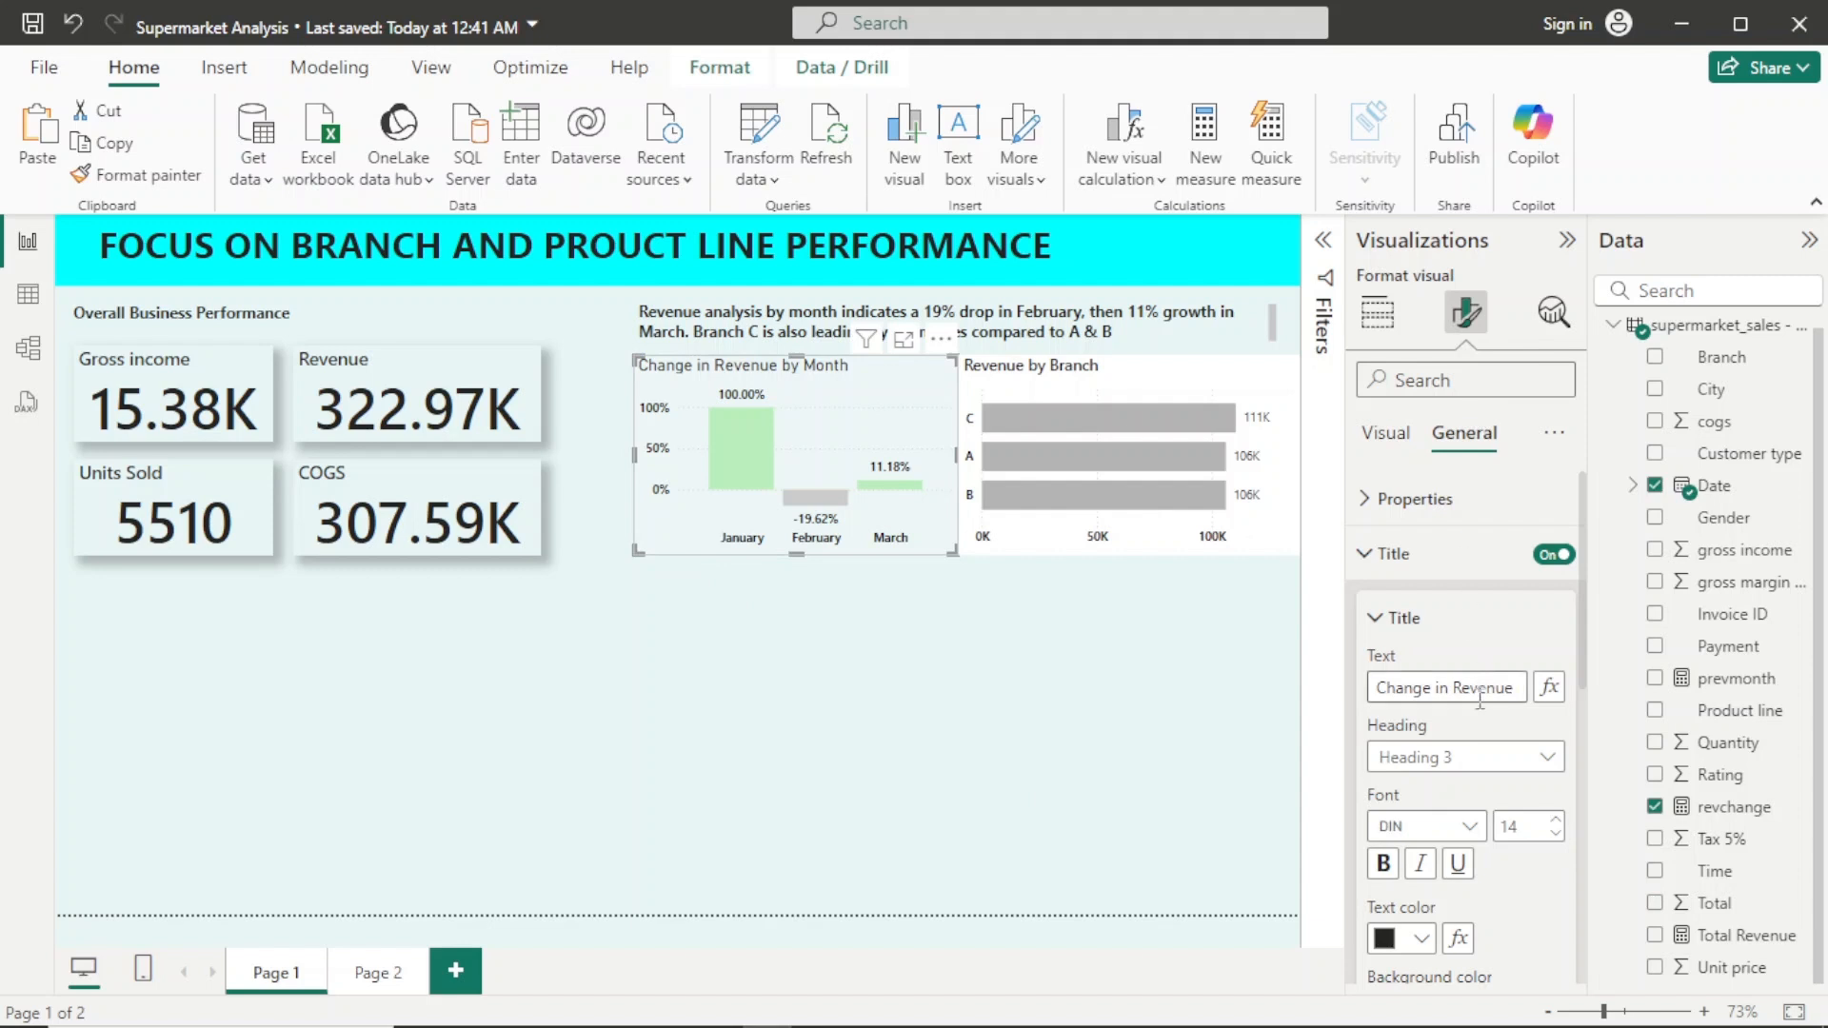
{"action": "left_click", "coordinate": [1473, 826]}
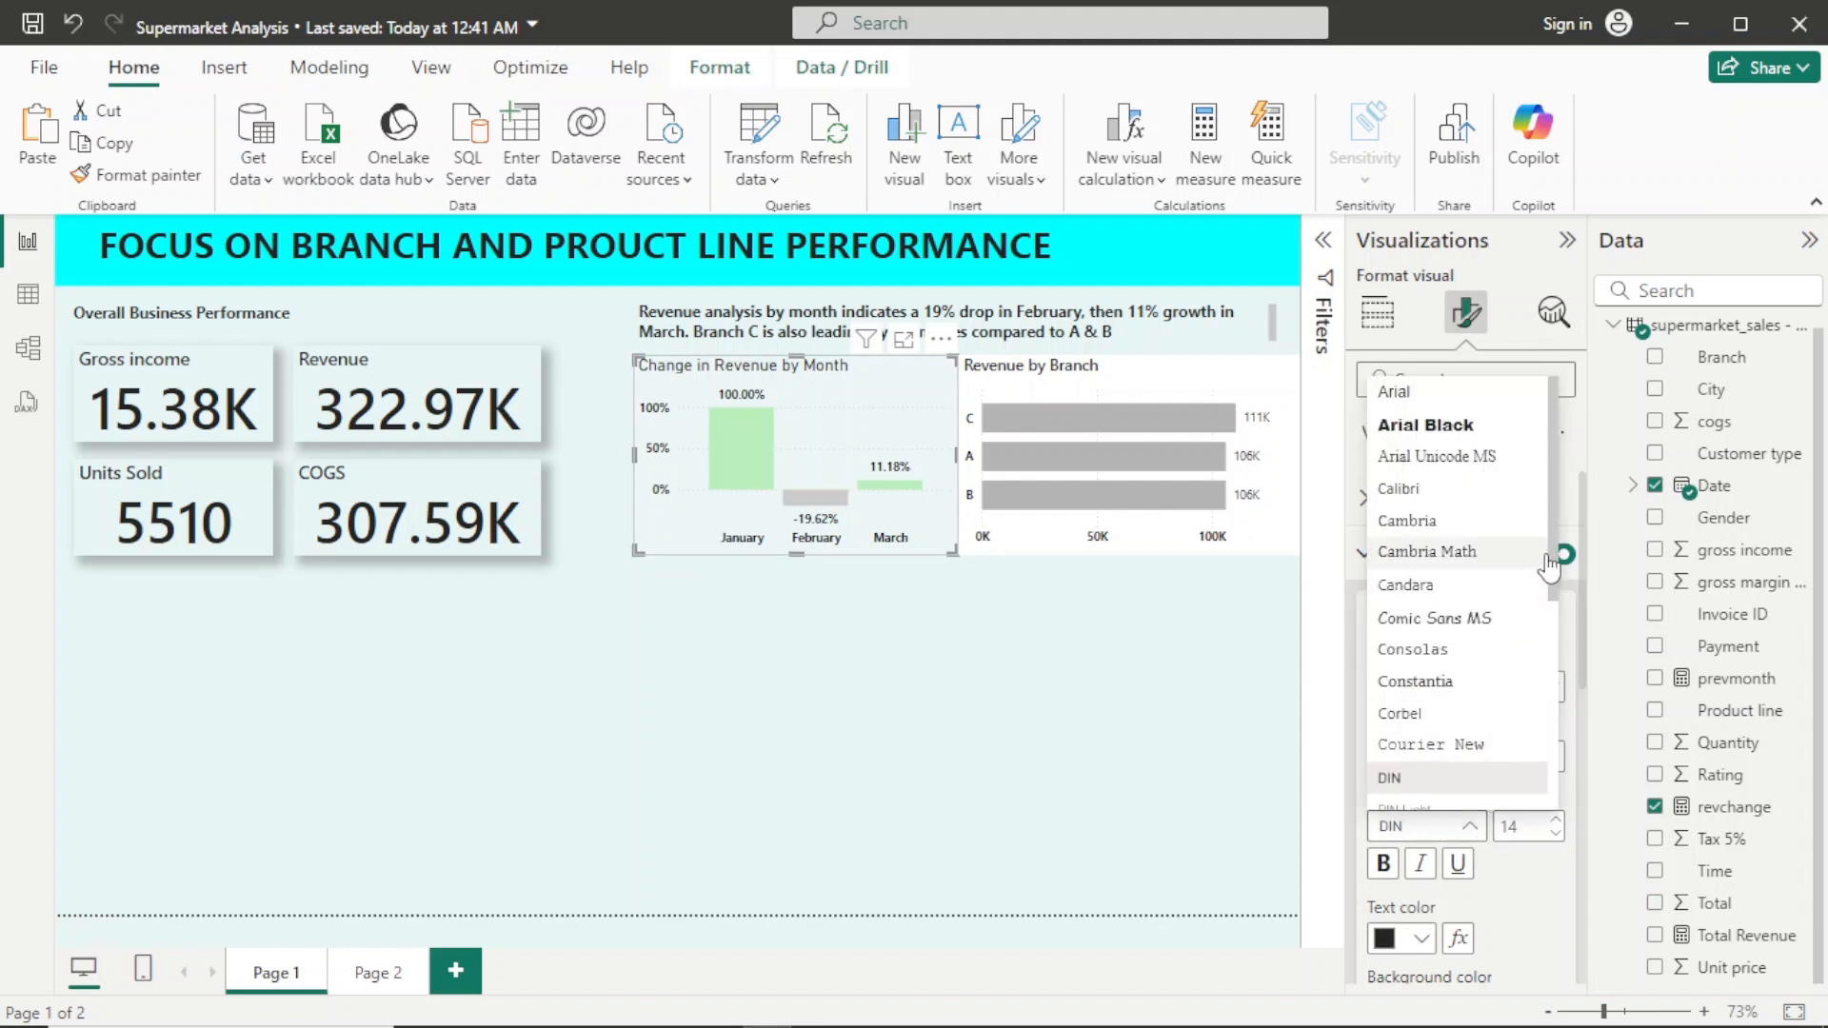
{"action": "left_click_drag", "start_coordinate": [1549, 566], "coordinate": [1557, 678]}
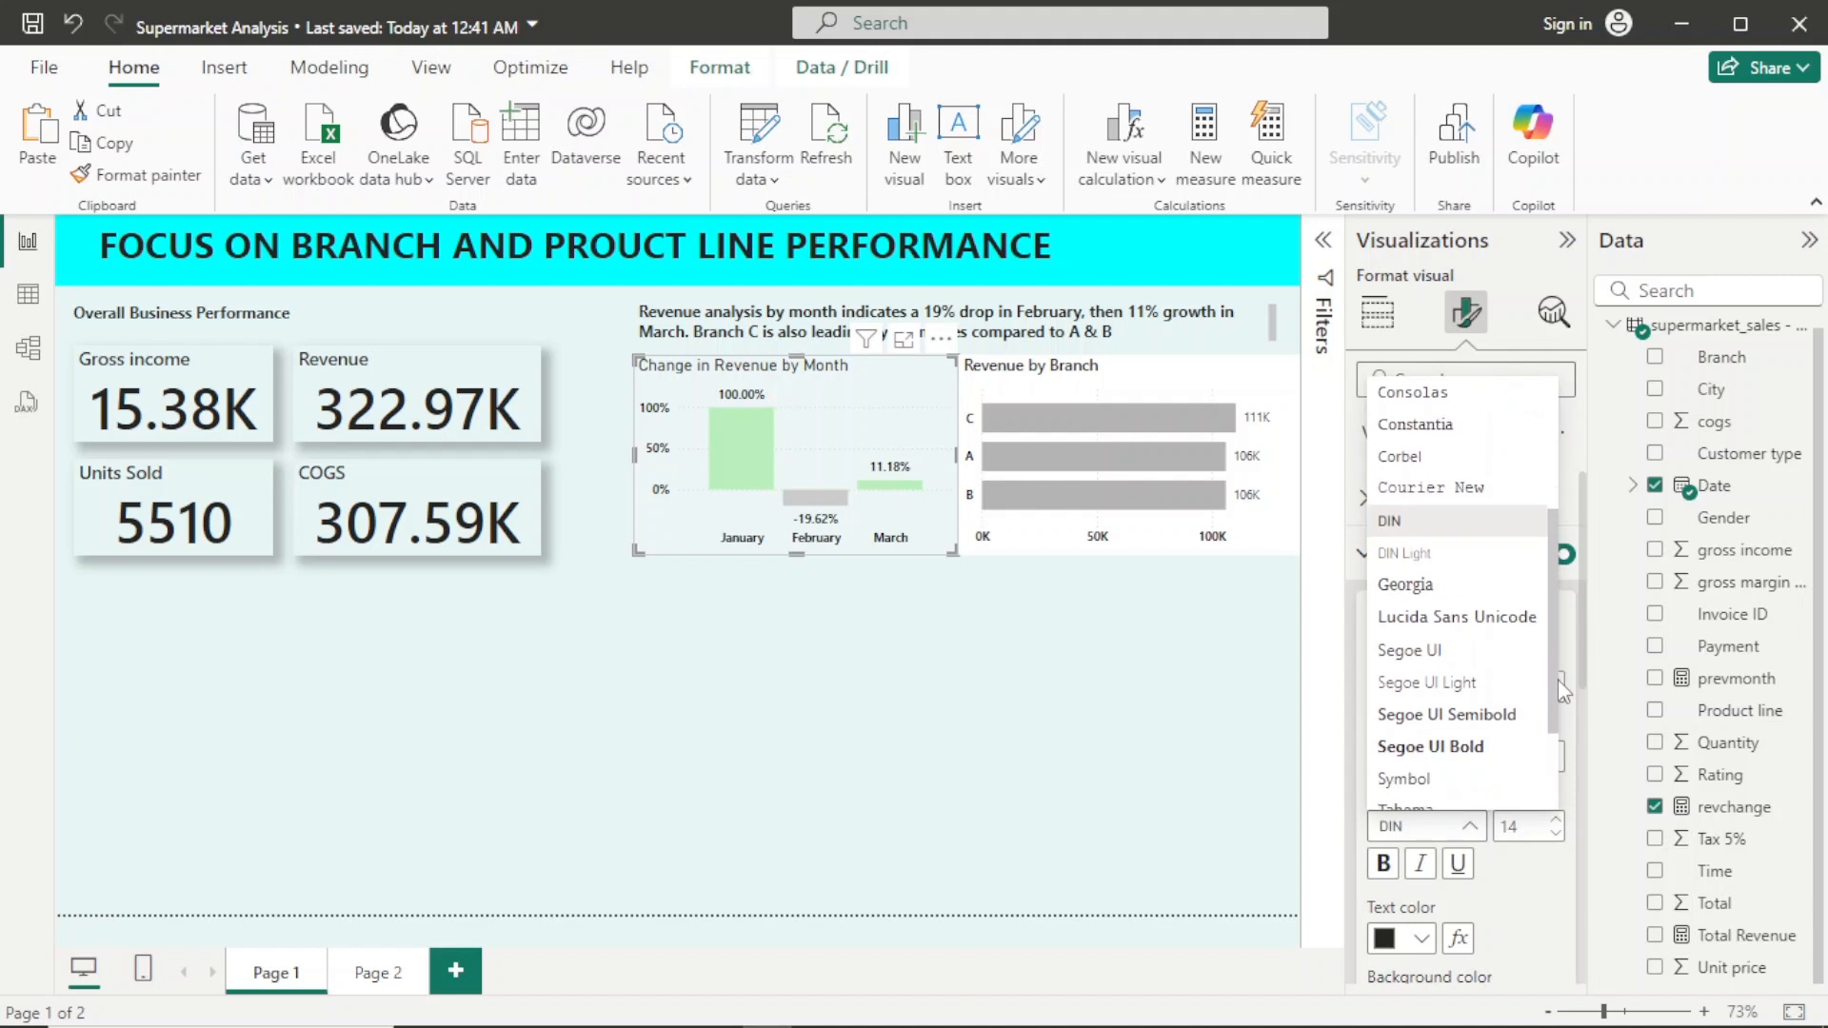
{"action": "left_click", "coordinate": [1493, 716]}
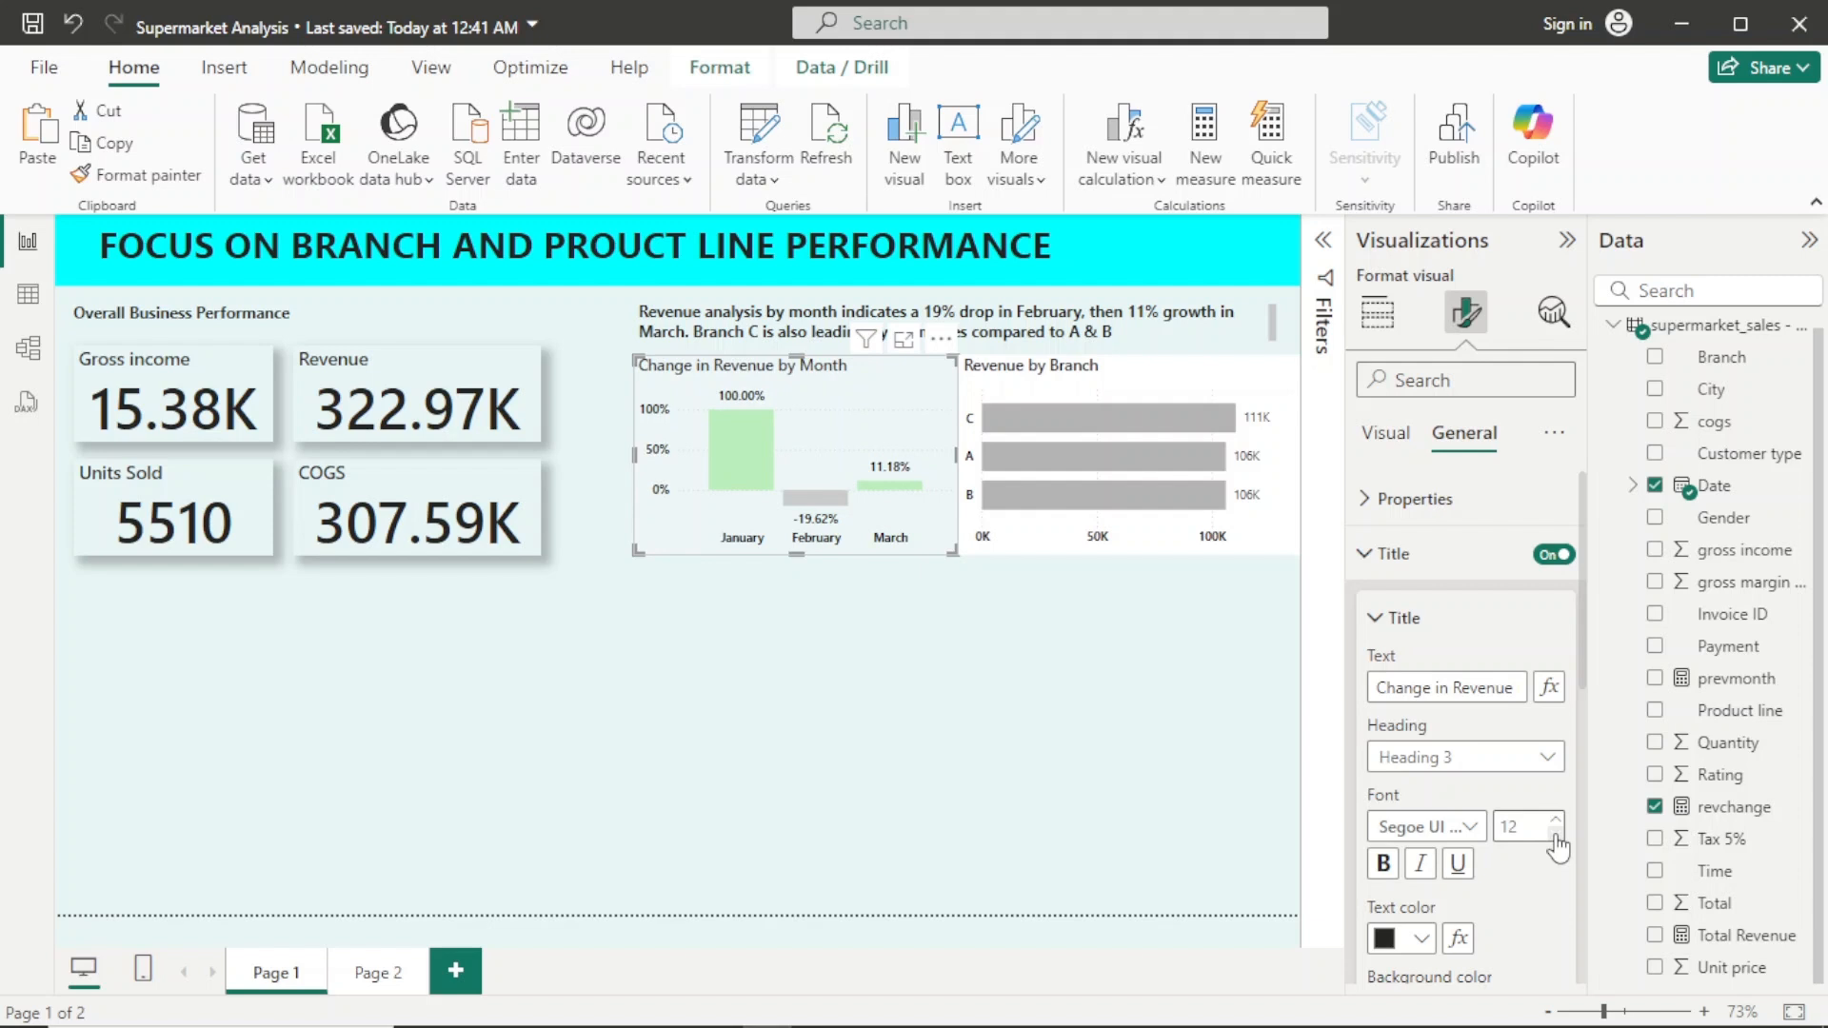
{"action": "left_click", "coordinate": [1390, 964]}
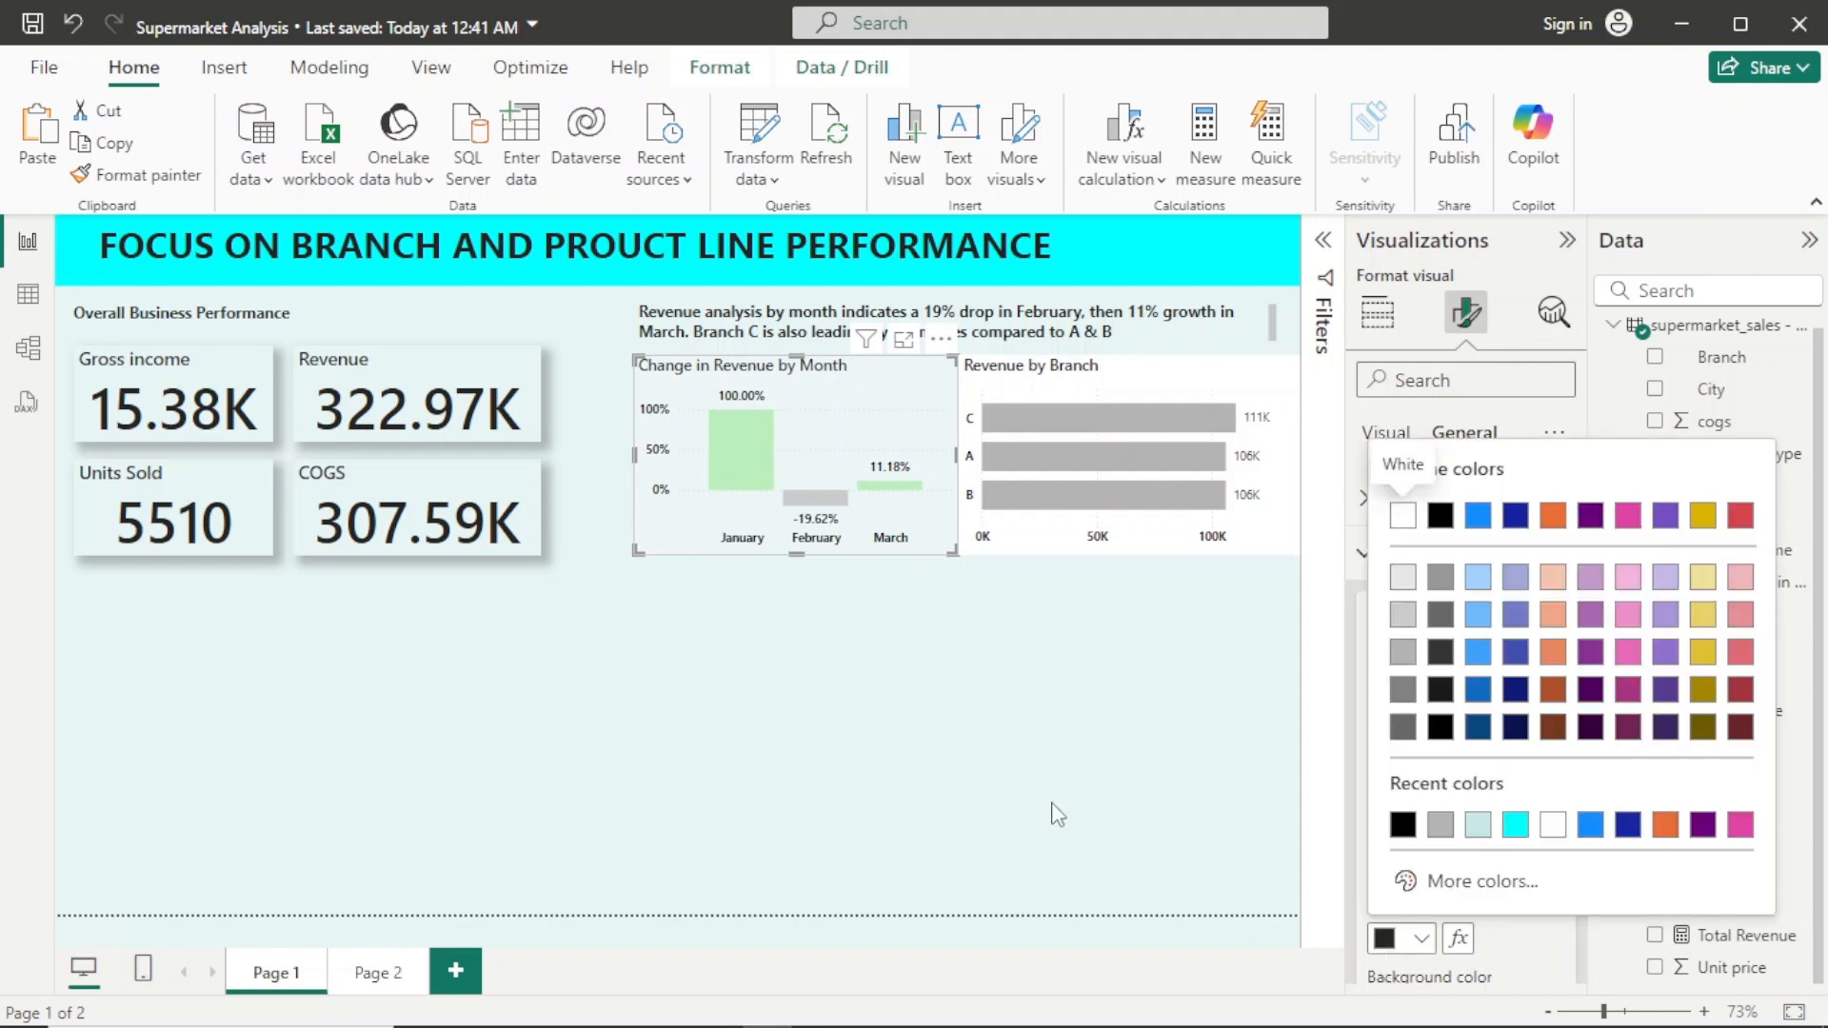
{"action": "left_click", "coordinate": [1256, 374]}
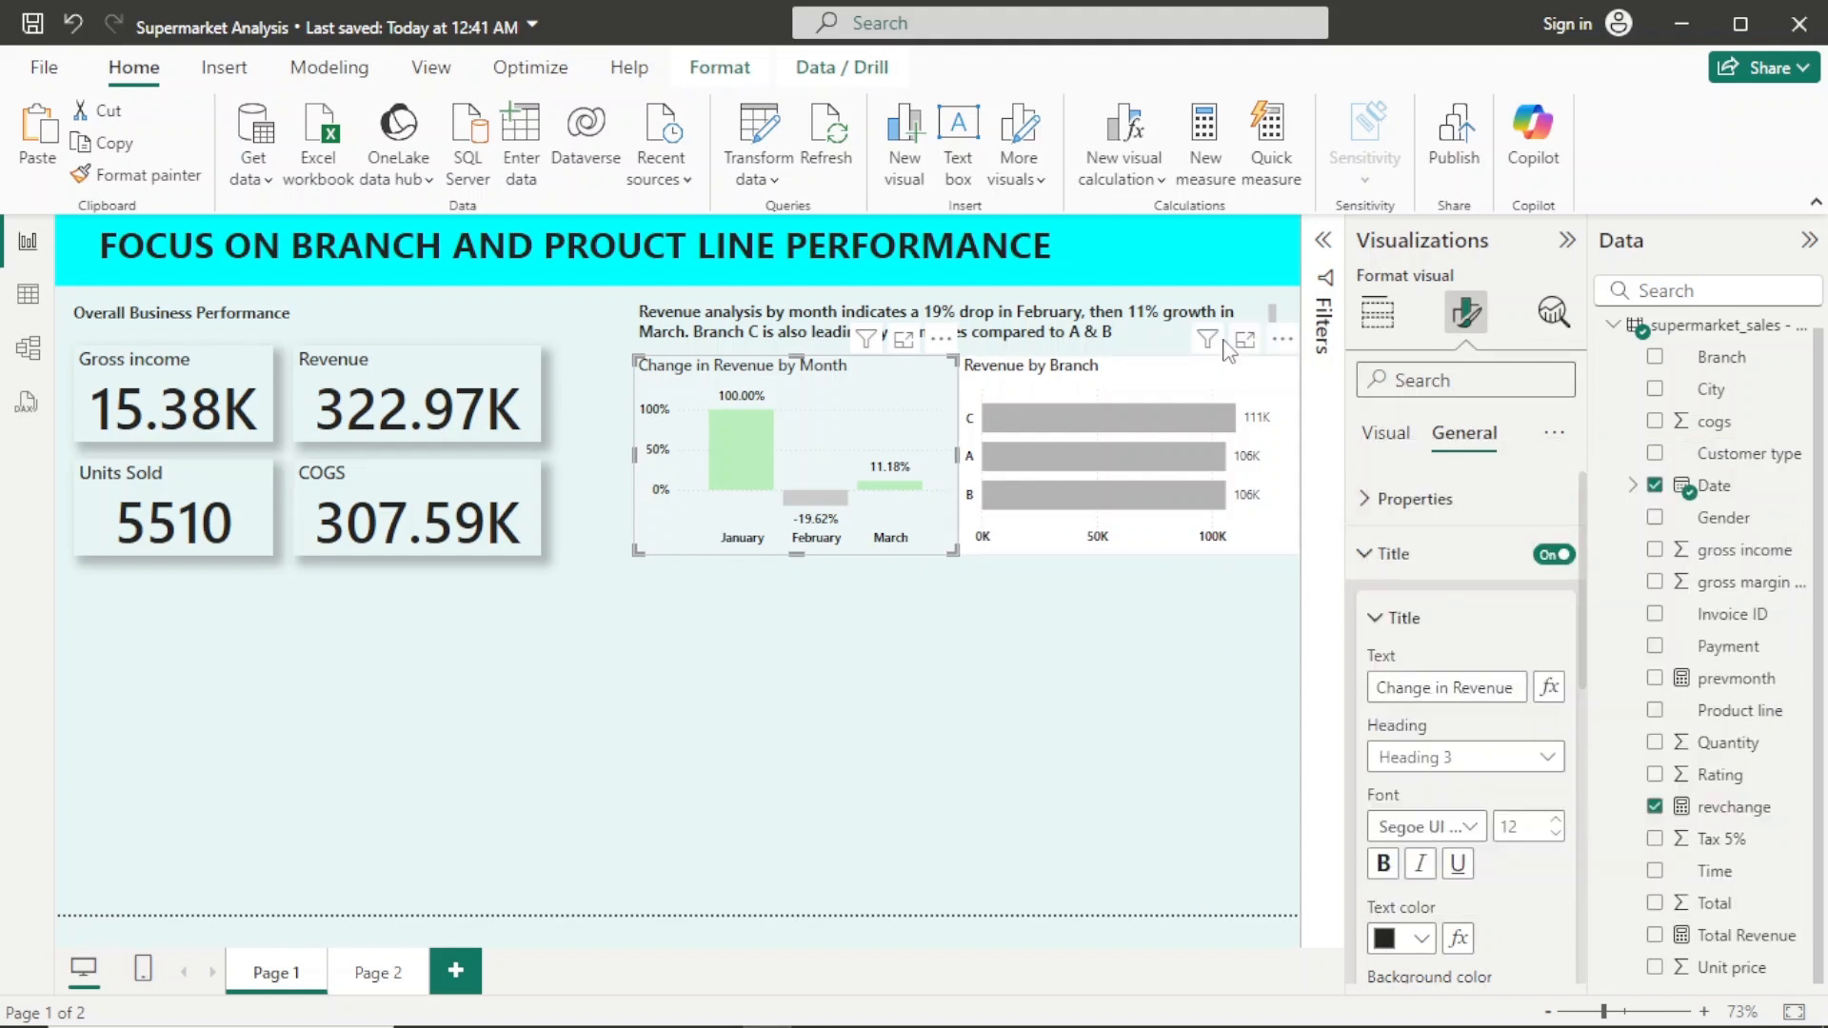
Step: Set the background transparency of the Revenue by Branch chart to 100%
{"action": "left_click", "coordinate": [1248, 384]}
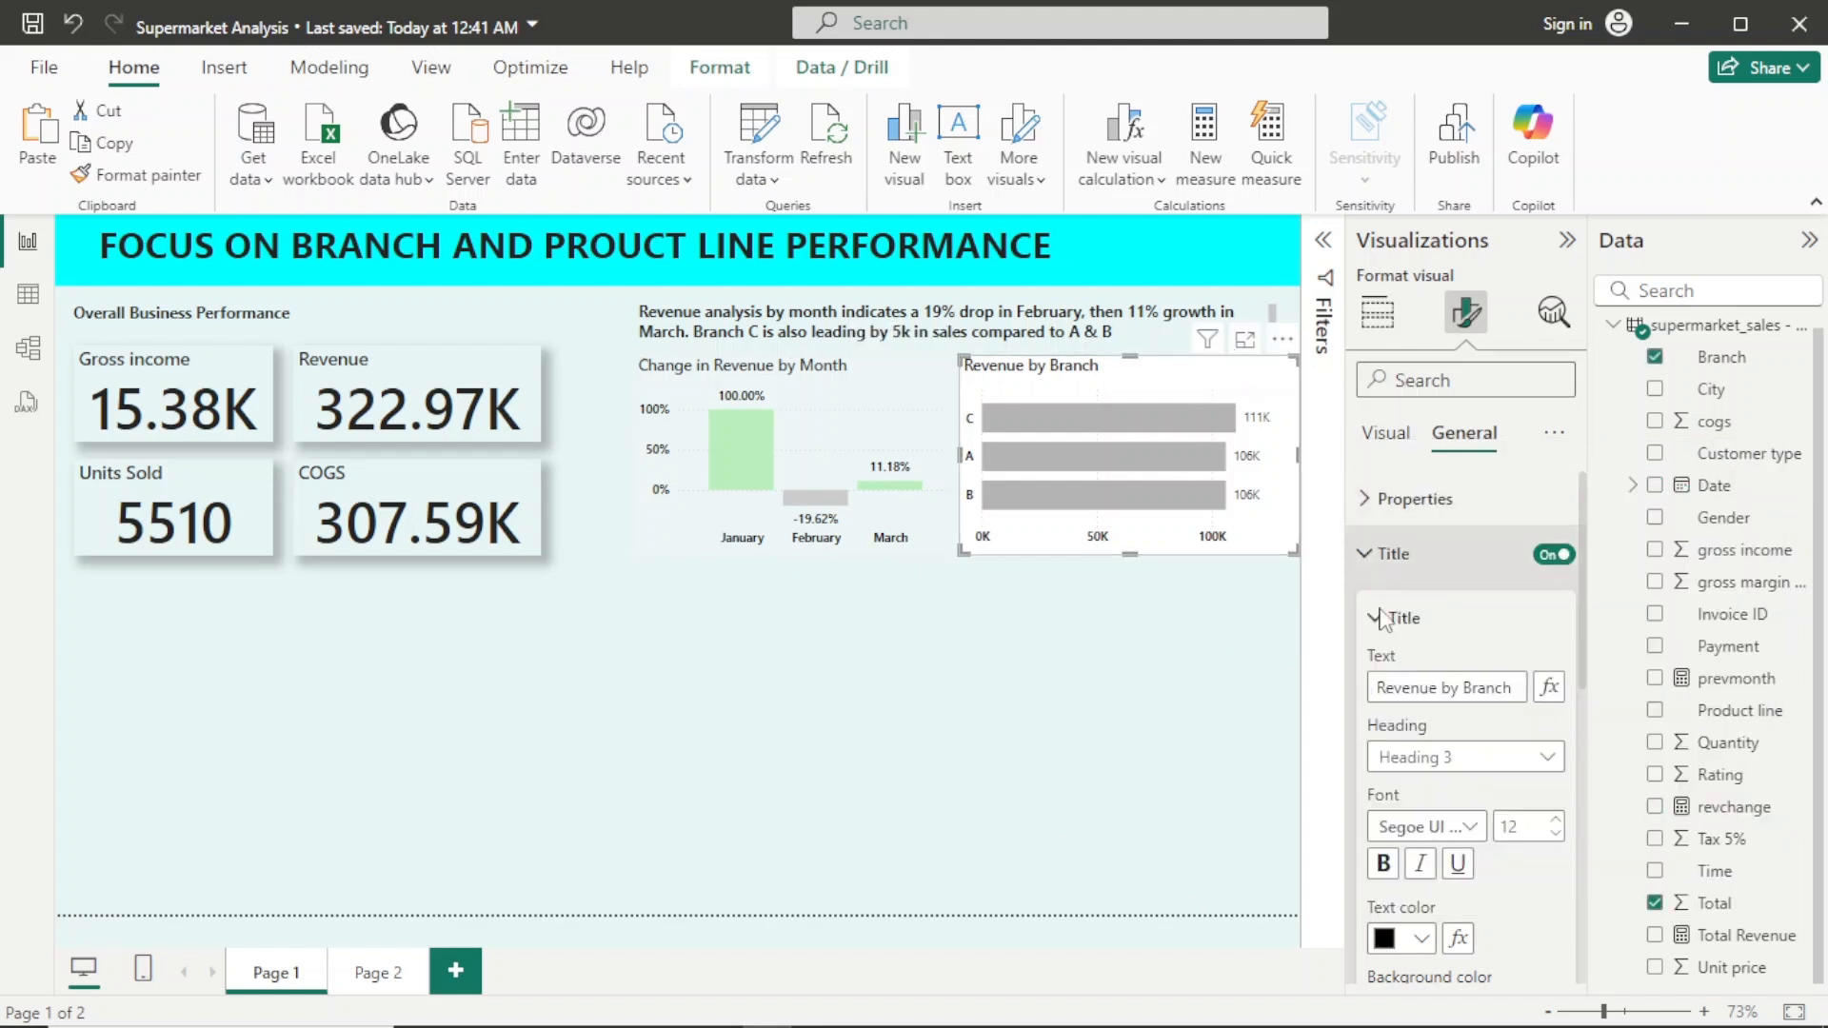
{"action": "left_click", "coordinate": [1418, 566]}
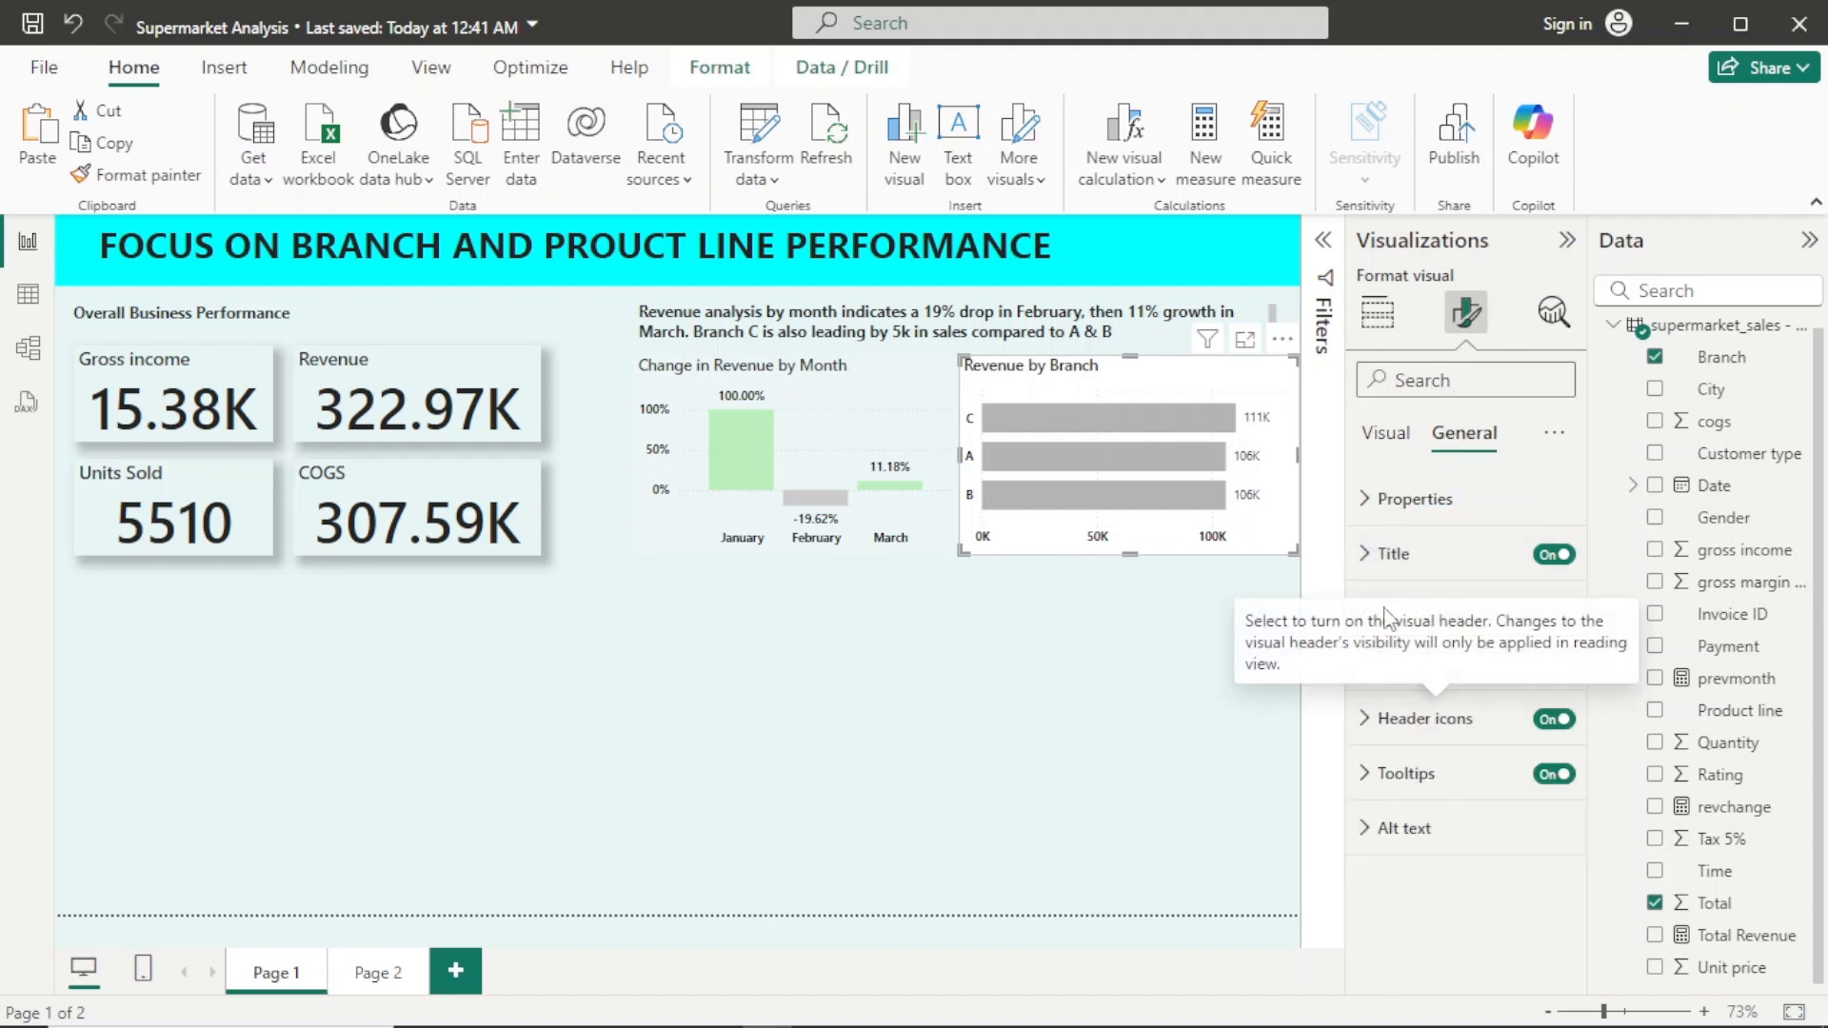
{"action": "left_click", "coordinate": [1183, 742]}
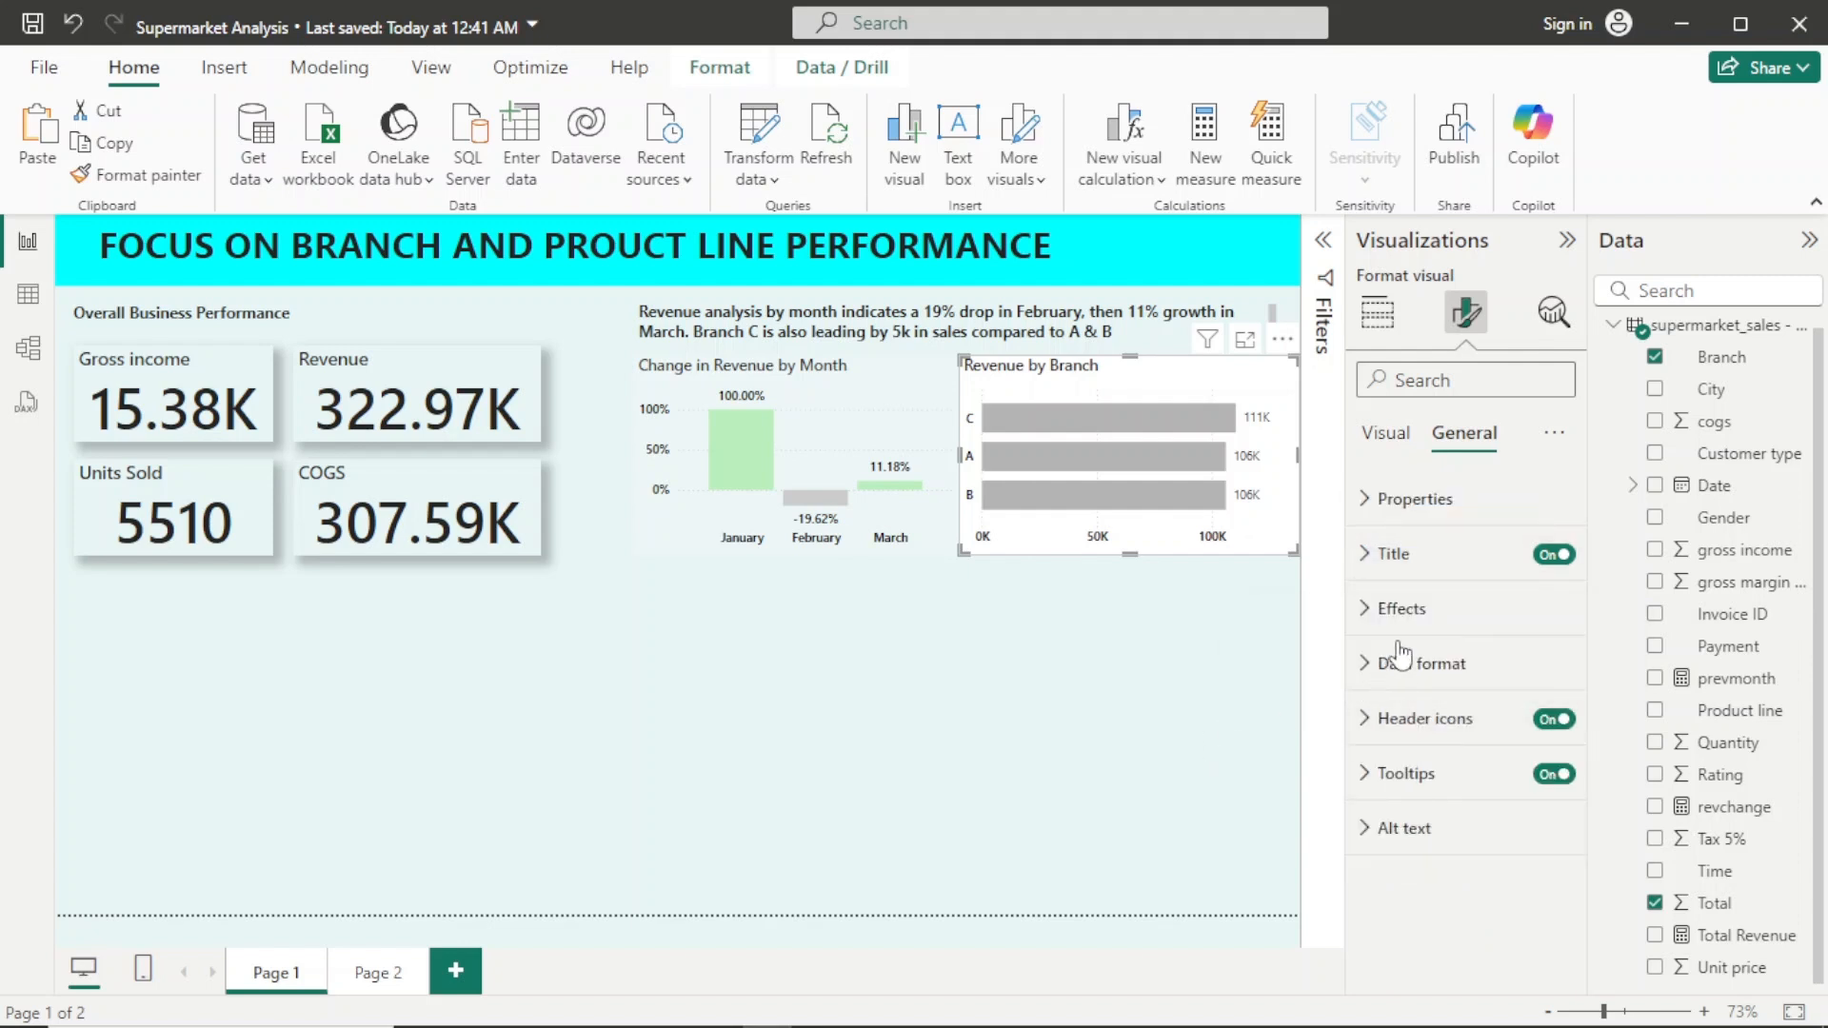
{"action": "left_click", "coordinate": [1253, 386]}
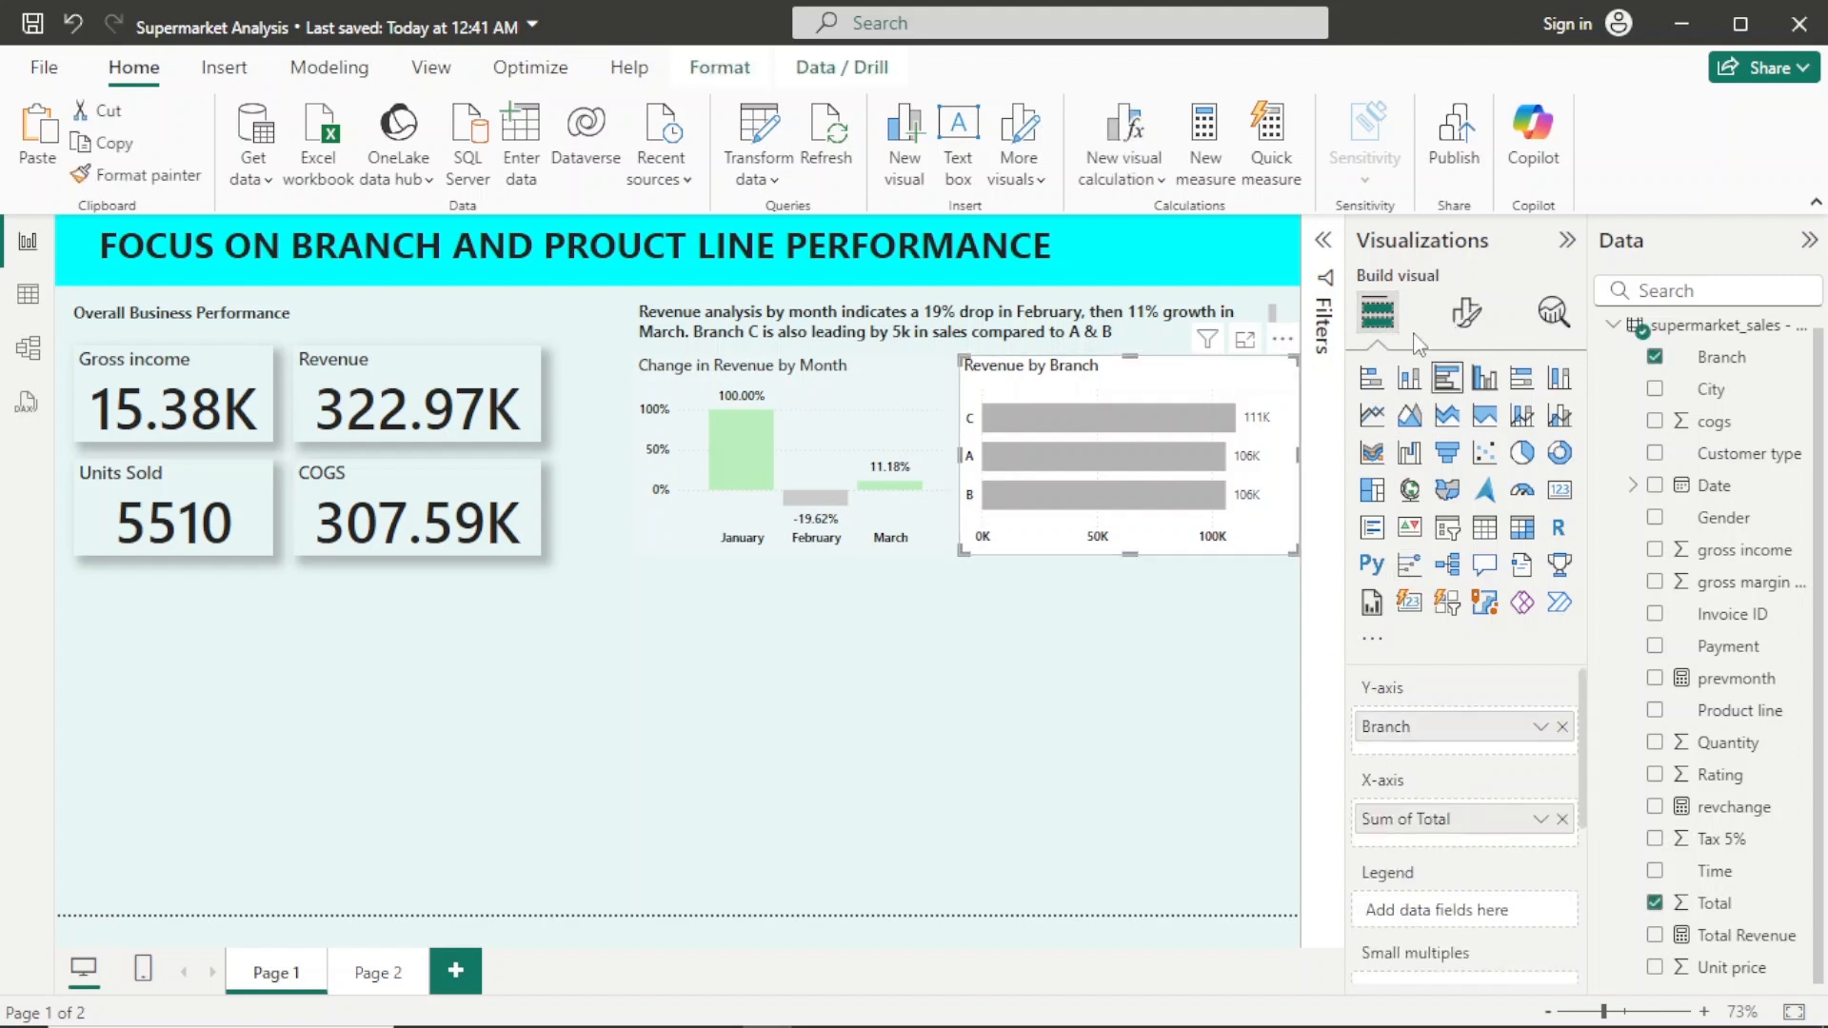
{"action": "left_click", "coordinate": [1468, 316]}
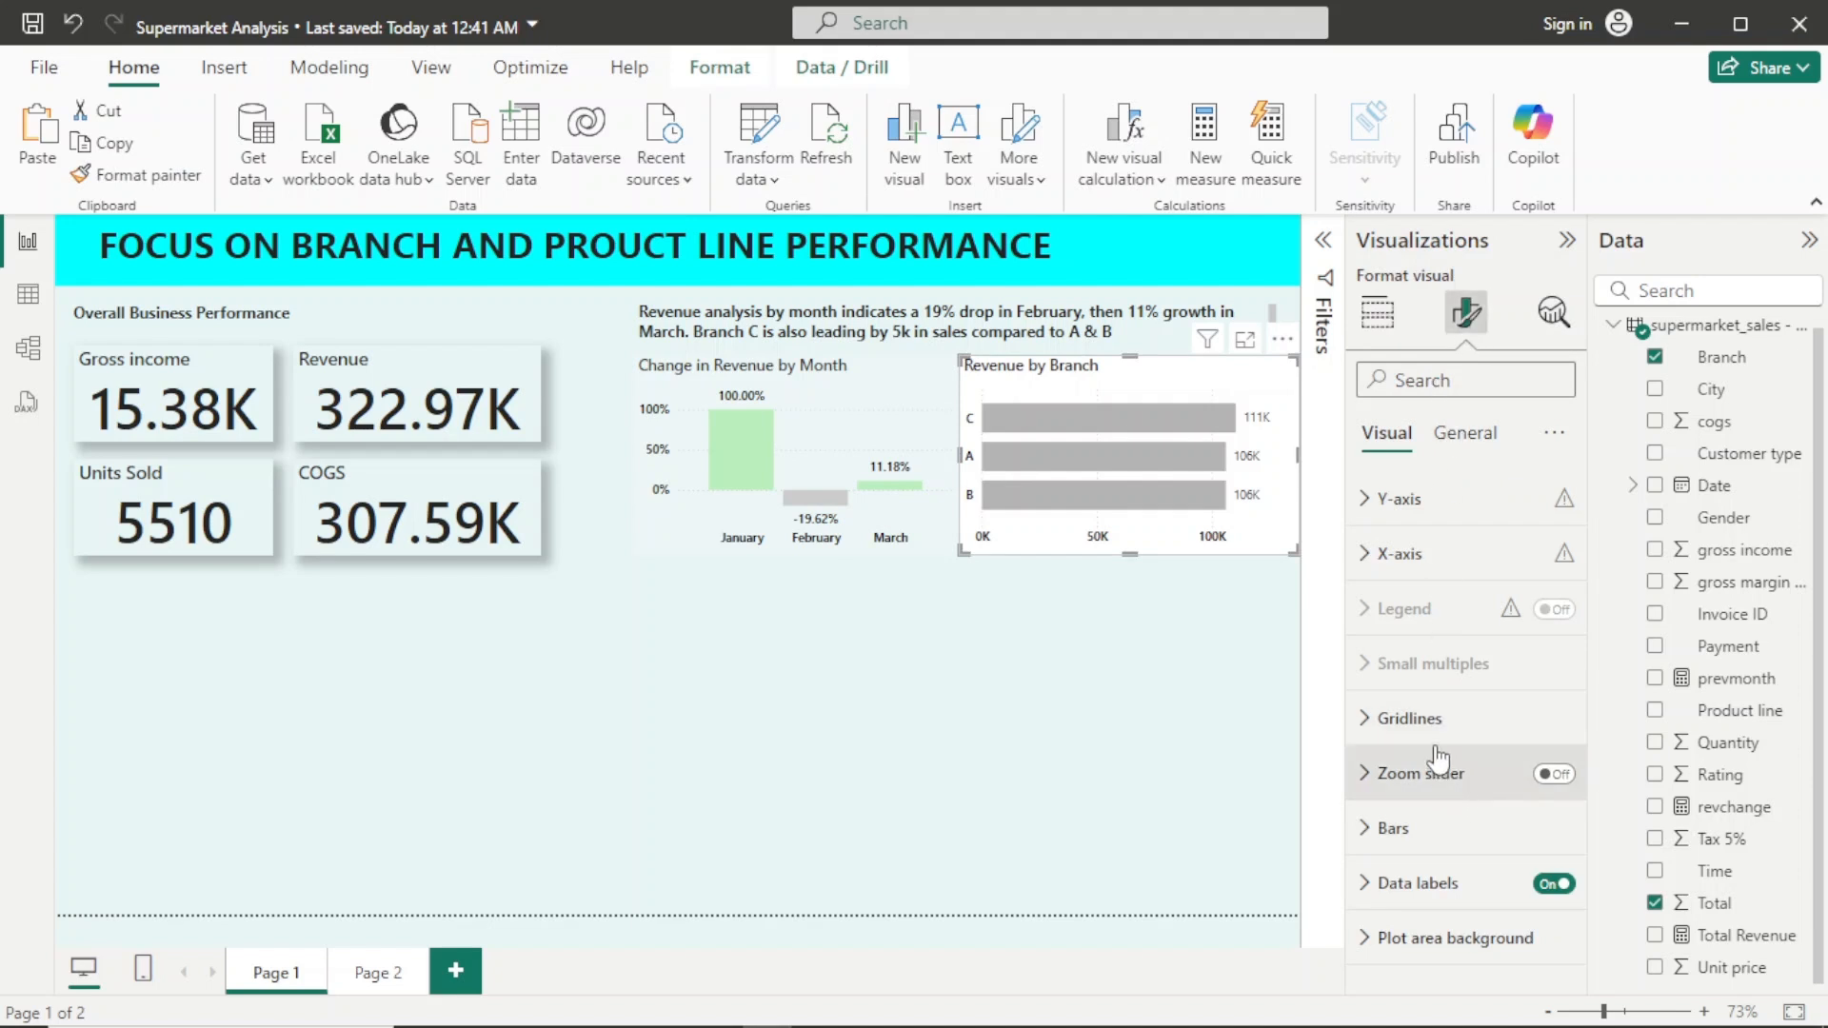
{"action": "left_click", "coordinate": [1454, 448]}
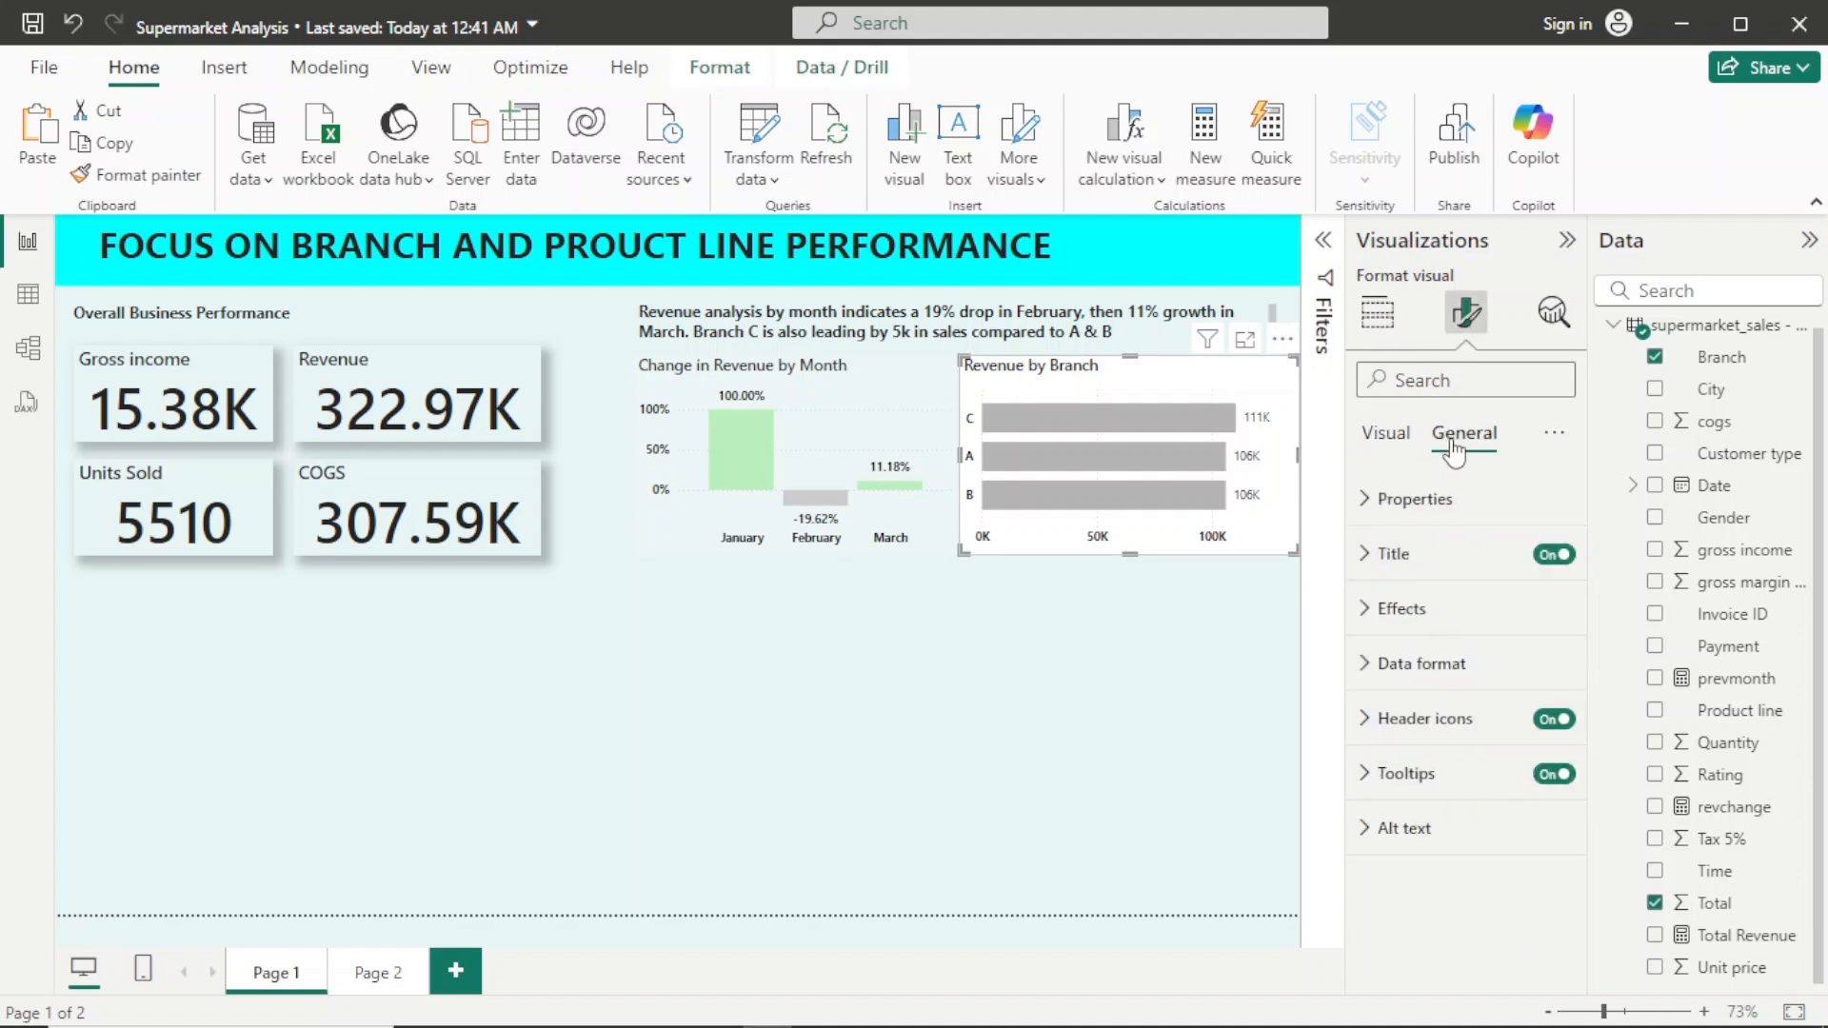
{"action": "left_click", "coordinate": [1426, 611]}
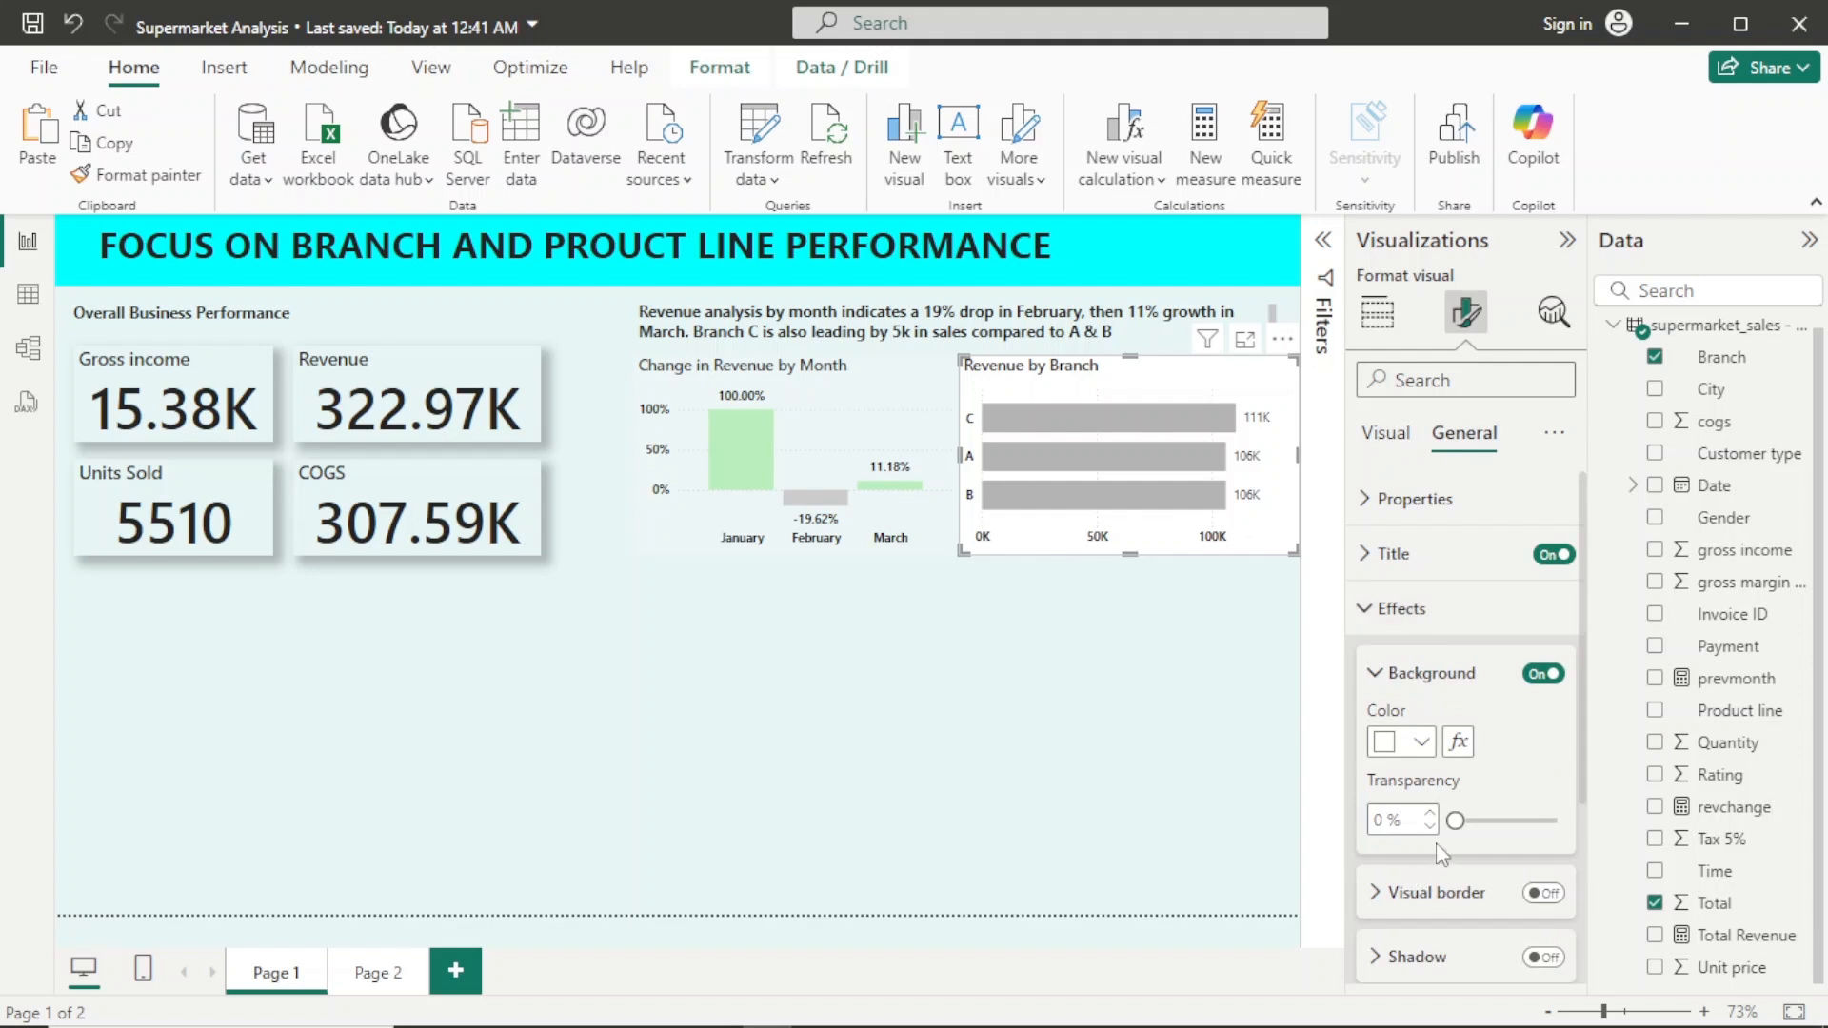
{"action": "left_click_drag", "start_coordinate": [1454, 820], "coordinate": [1556, 831]}
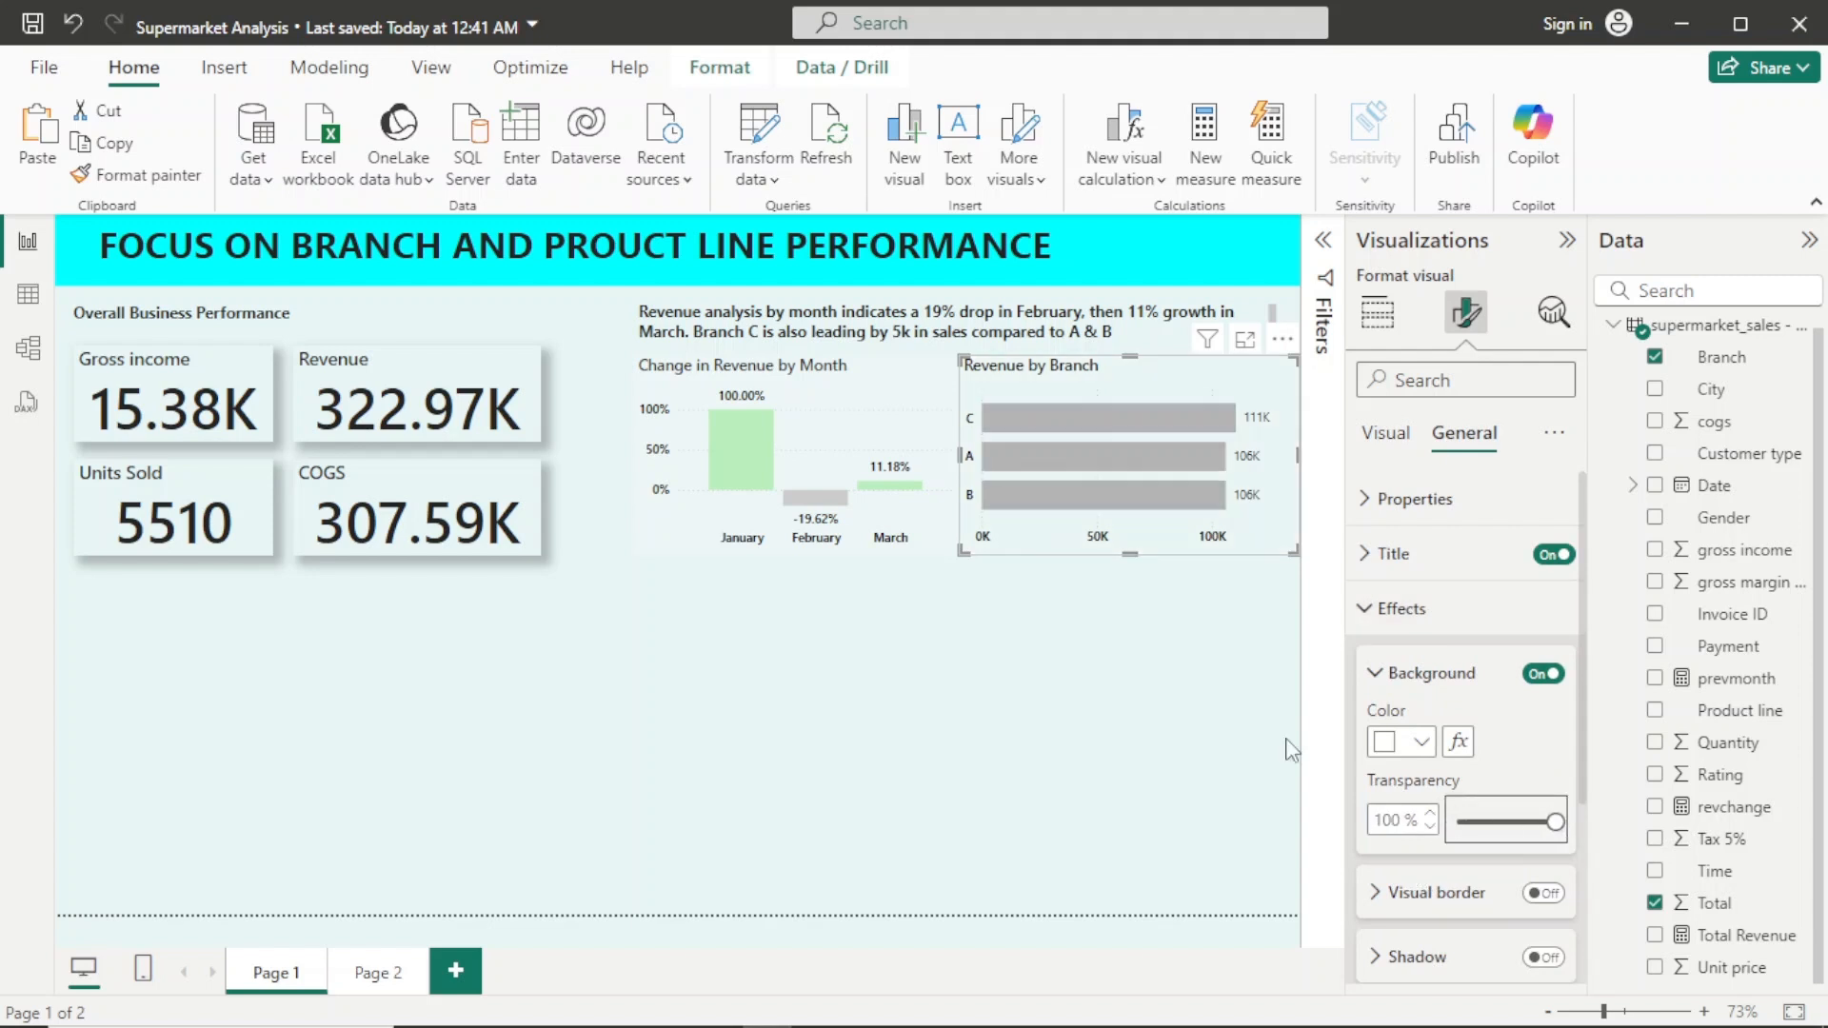
{"action": "left_click", "coordinate": [859, 658]}
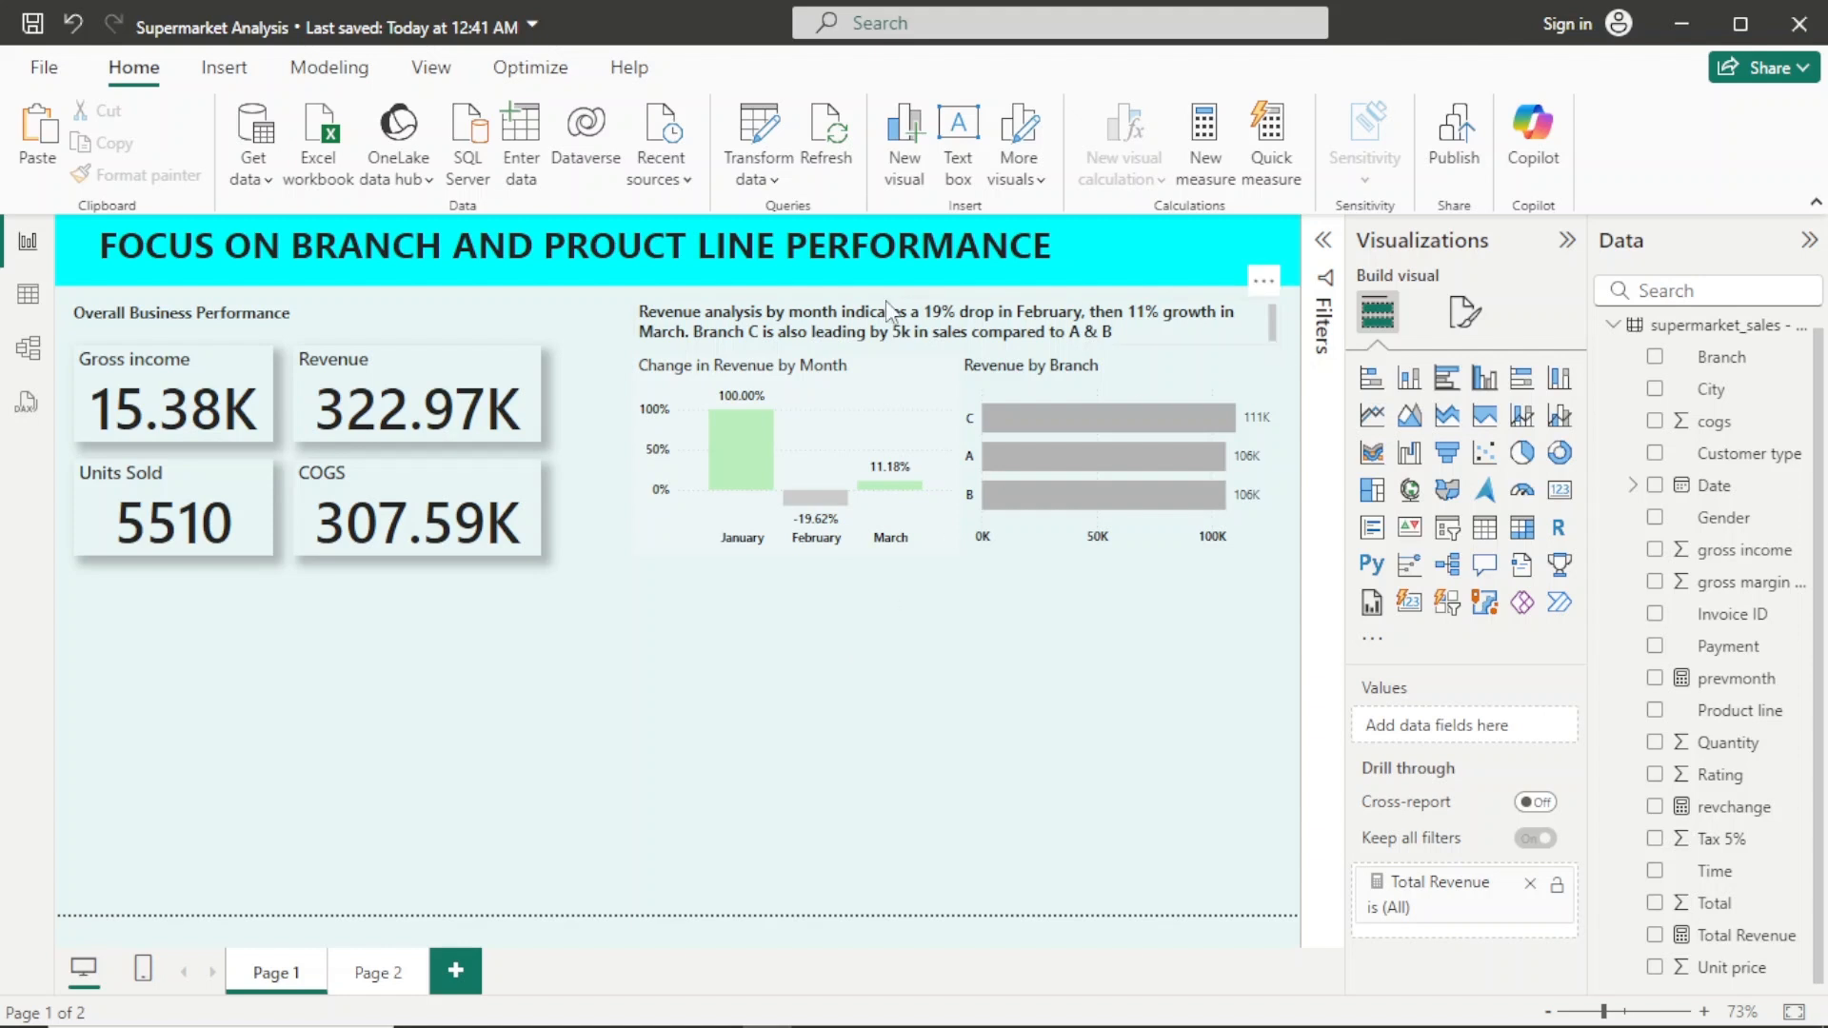
Step: Extend the insight text box above the two revenue charts slightly upward so both lines of text fit
{"action": "left_click", "coordinate": [1190, 333]}
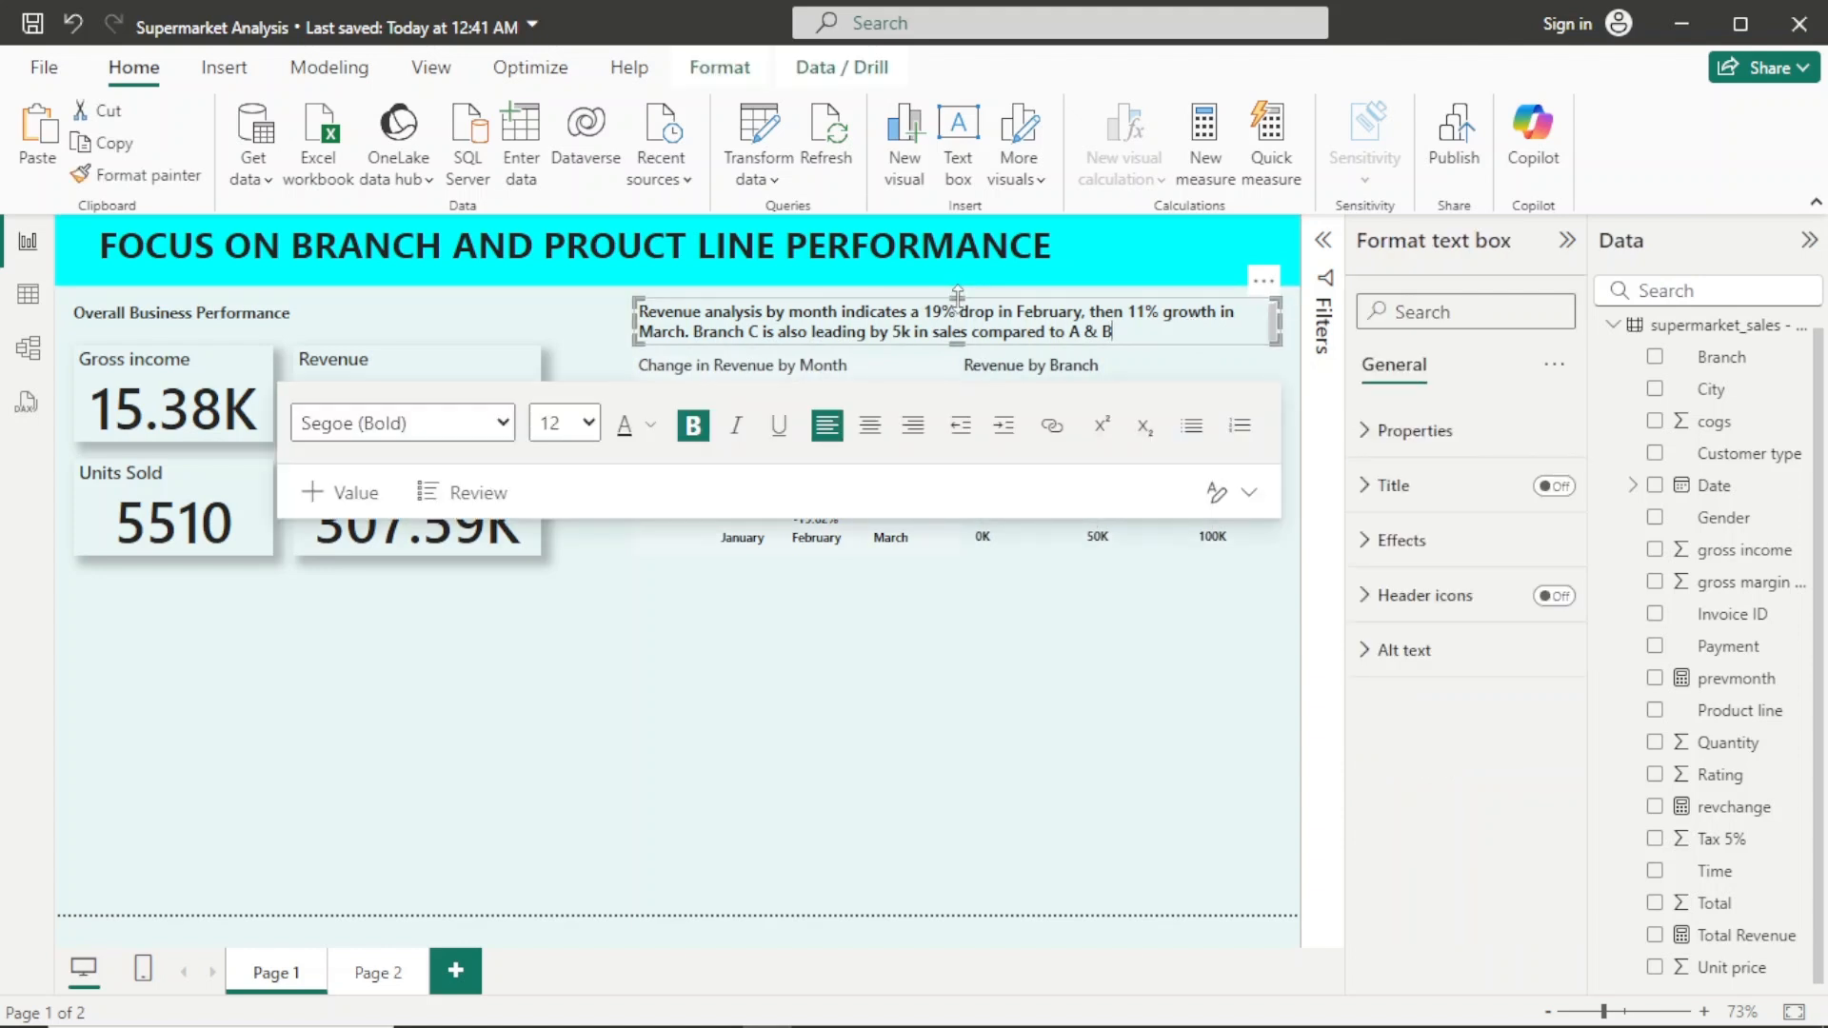
{"action": "left_click_drag", "start_coordinate": [957, 298], "coordinate": [960, 291]}
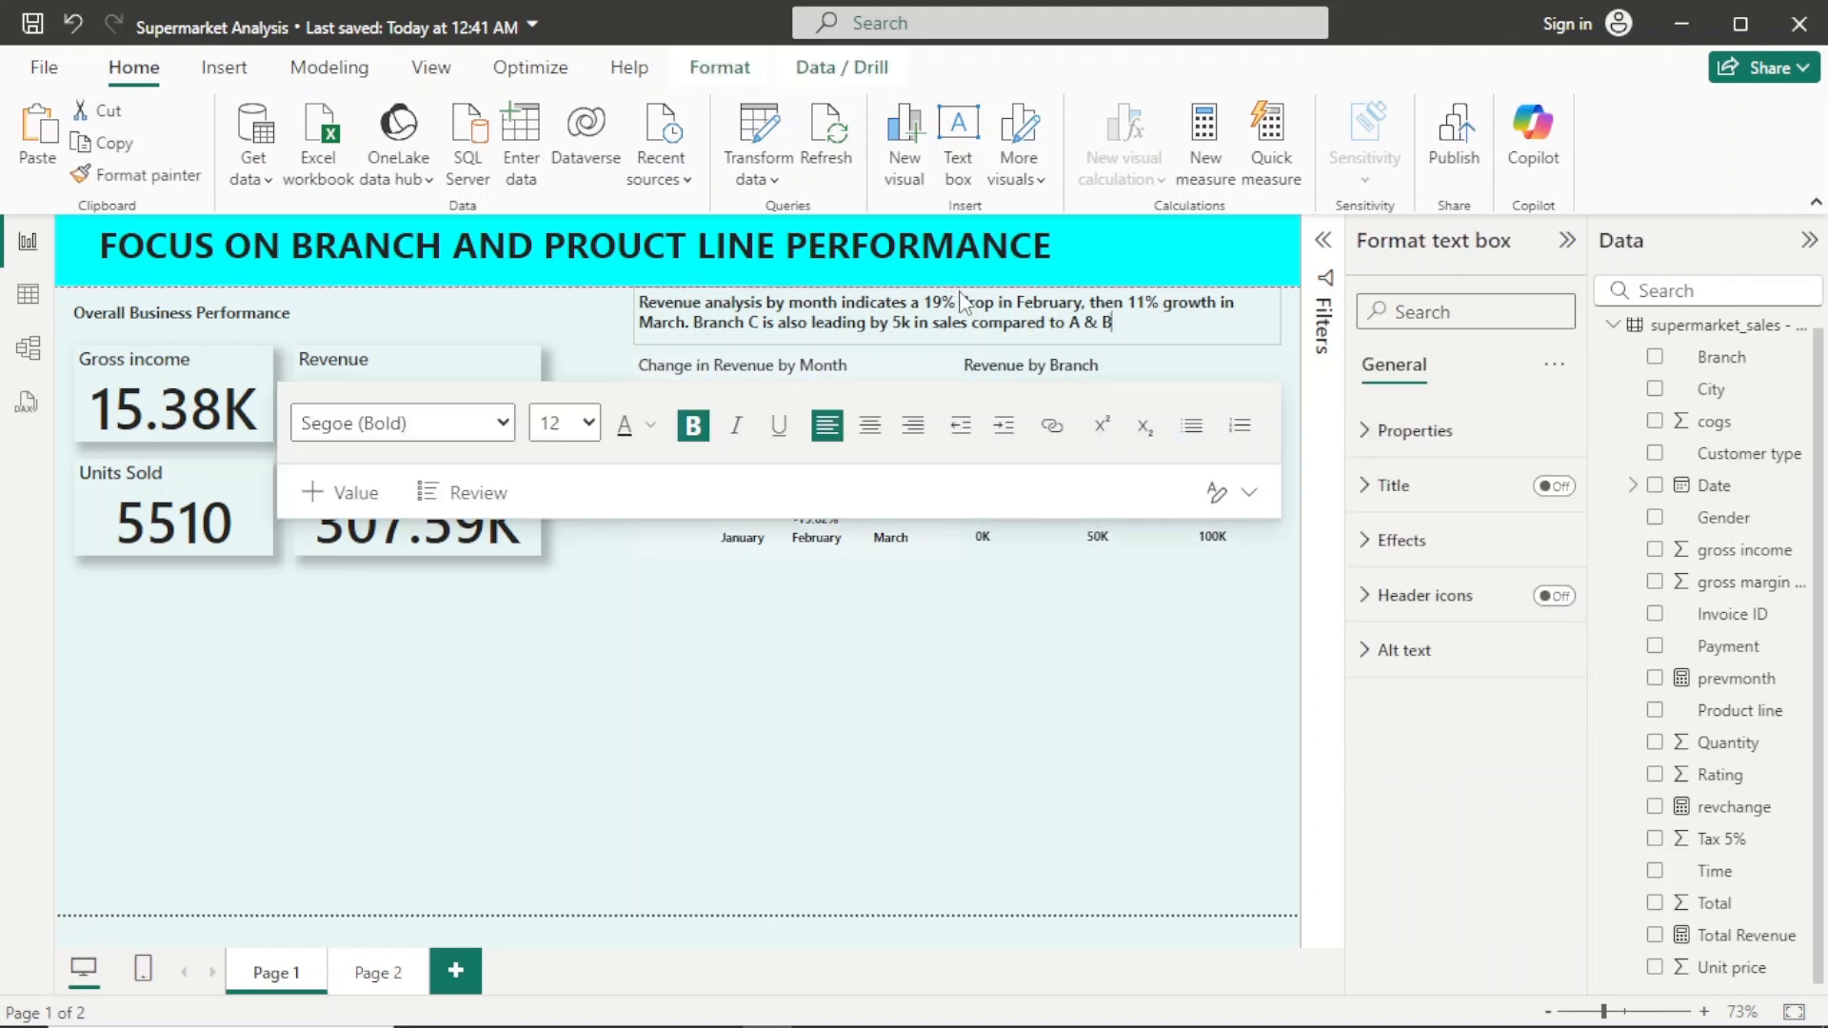
{"action": "left_click_drag", "start_coordinate": [959, 298], "coordinate": [964, 305]}
{"action": "left_click", "coordinate": [959, 607]}
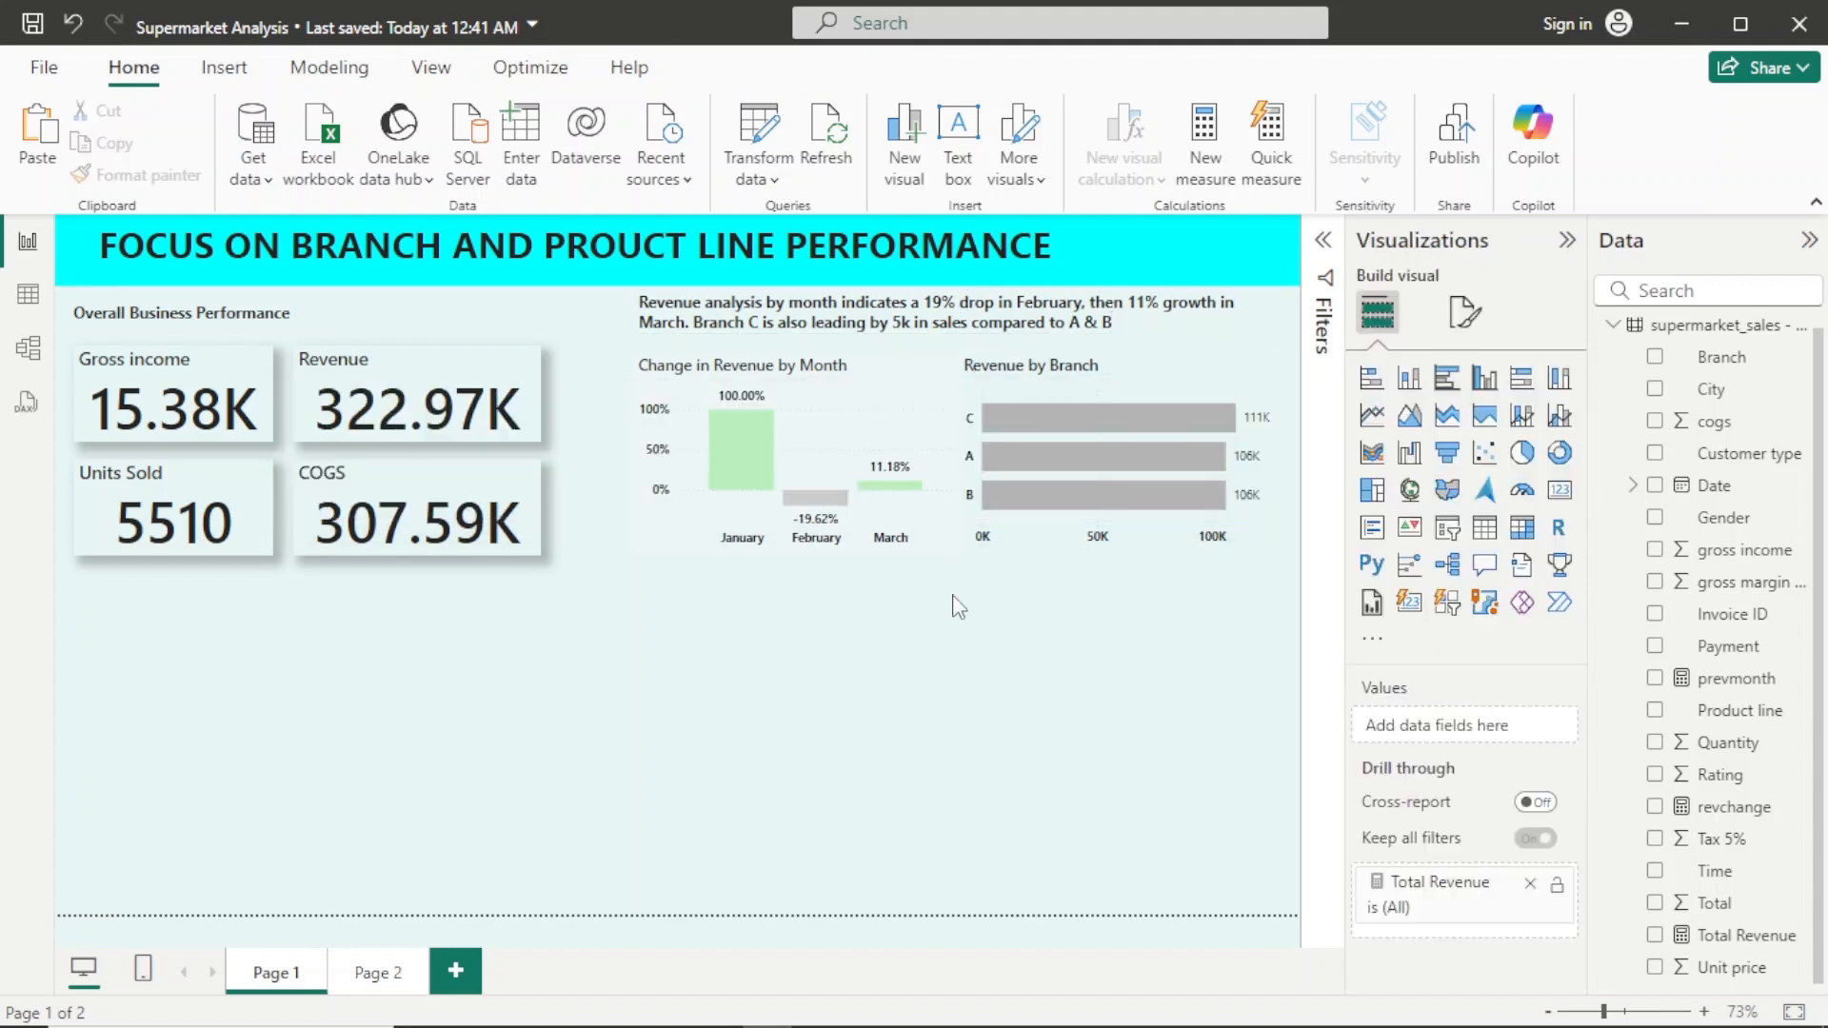
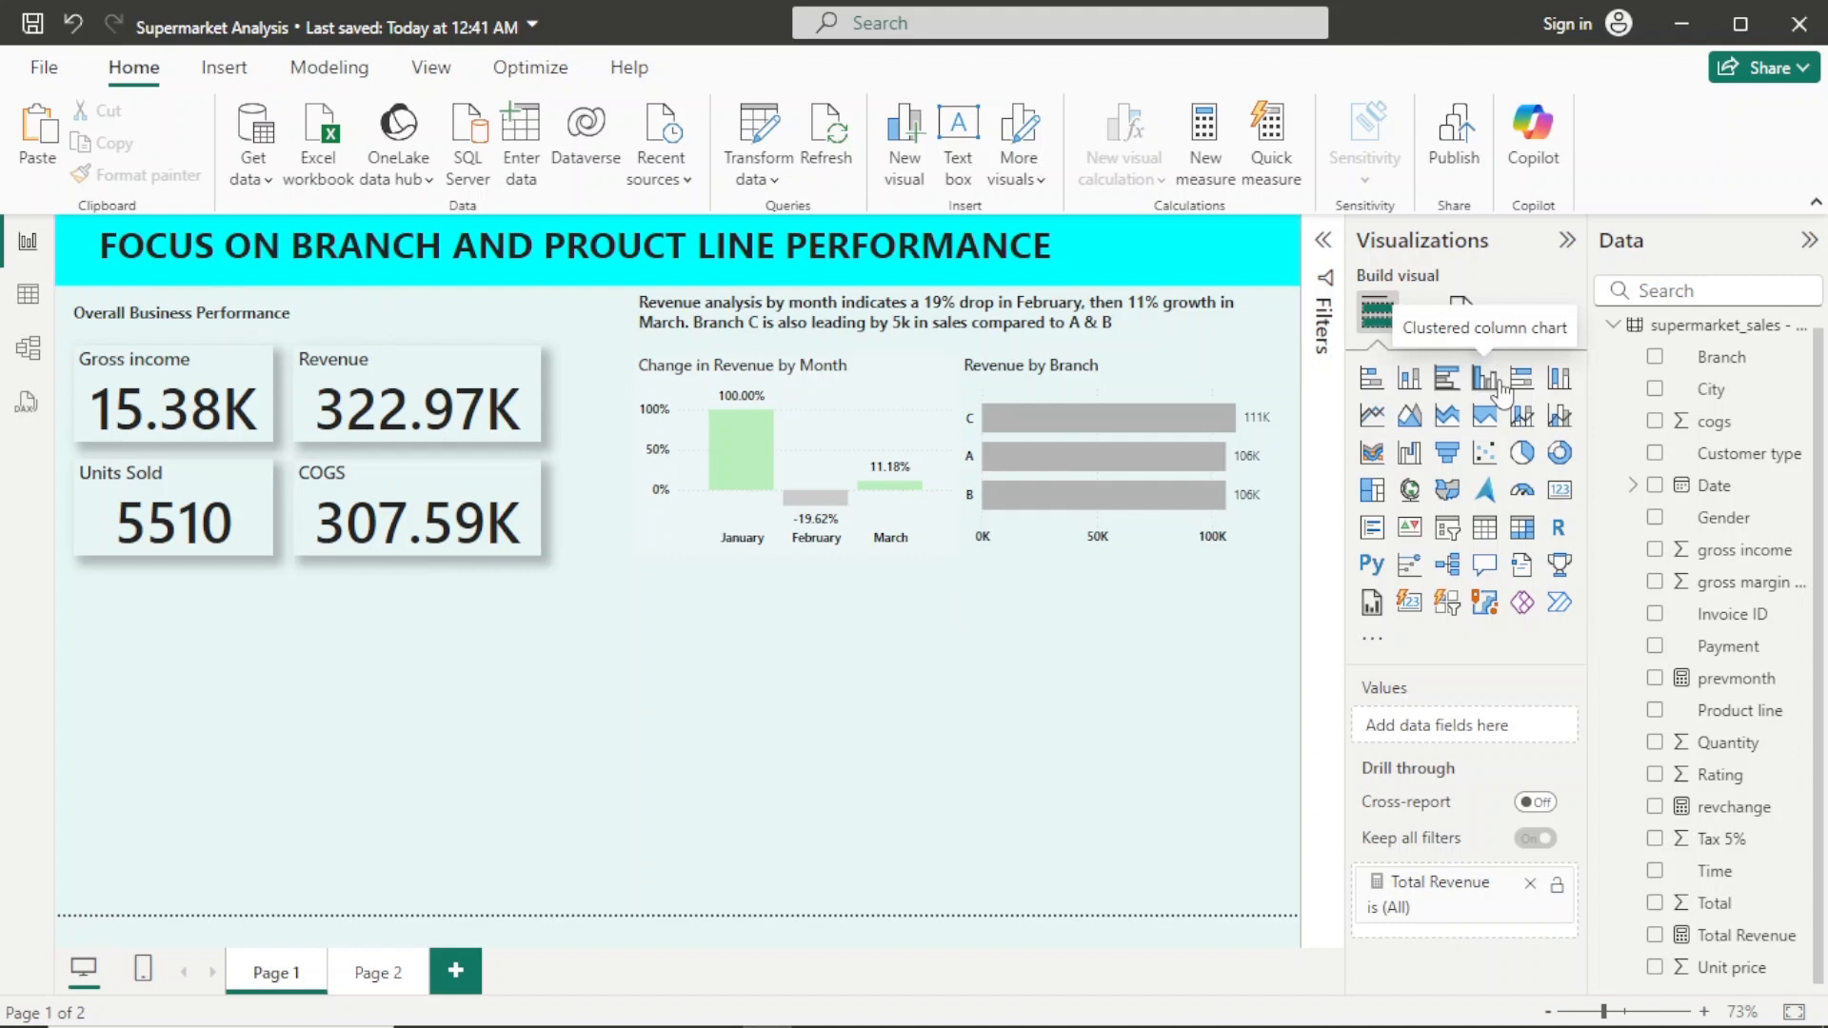
Step: Add an empty clustered column chart to the report page and duplicate the Overall Business Performance heading text box
{"action": "left_click", "coordinate": [1497, 383]}
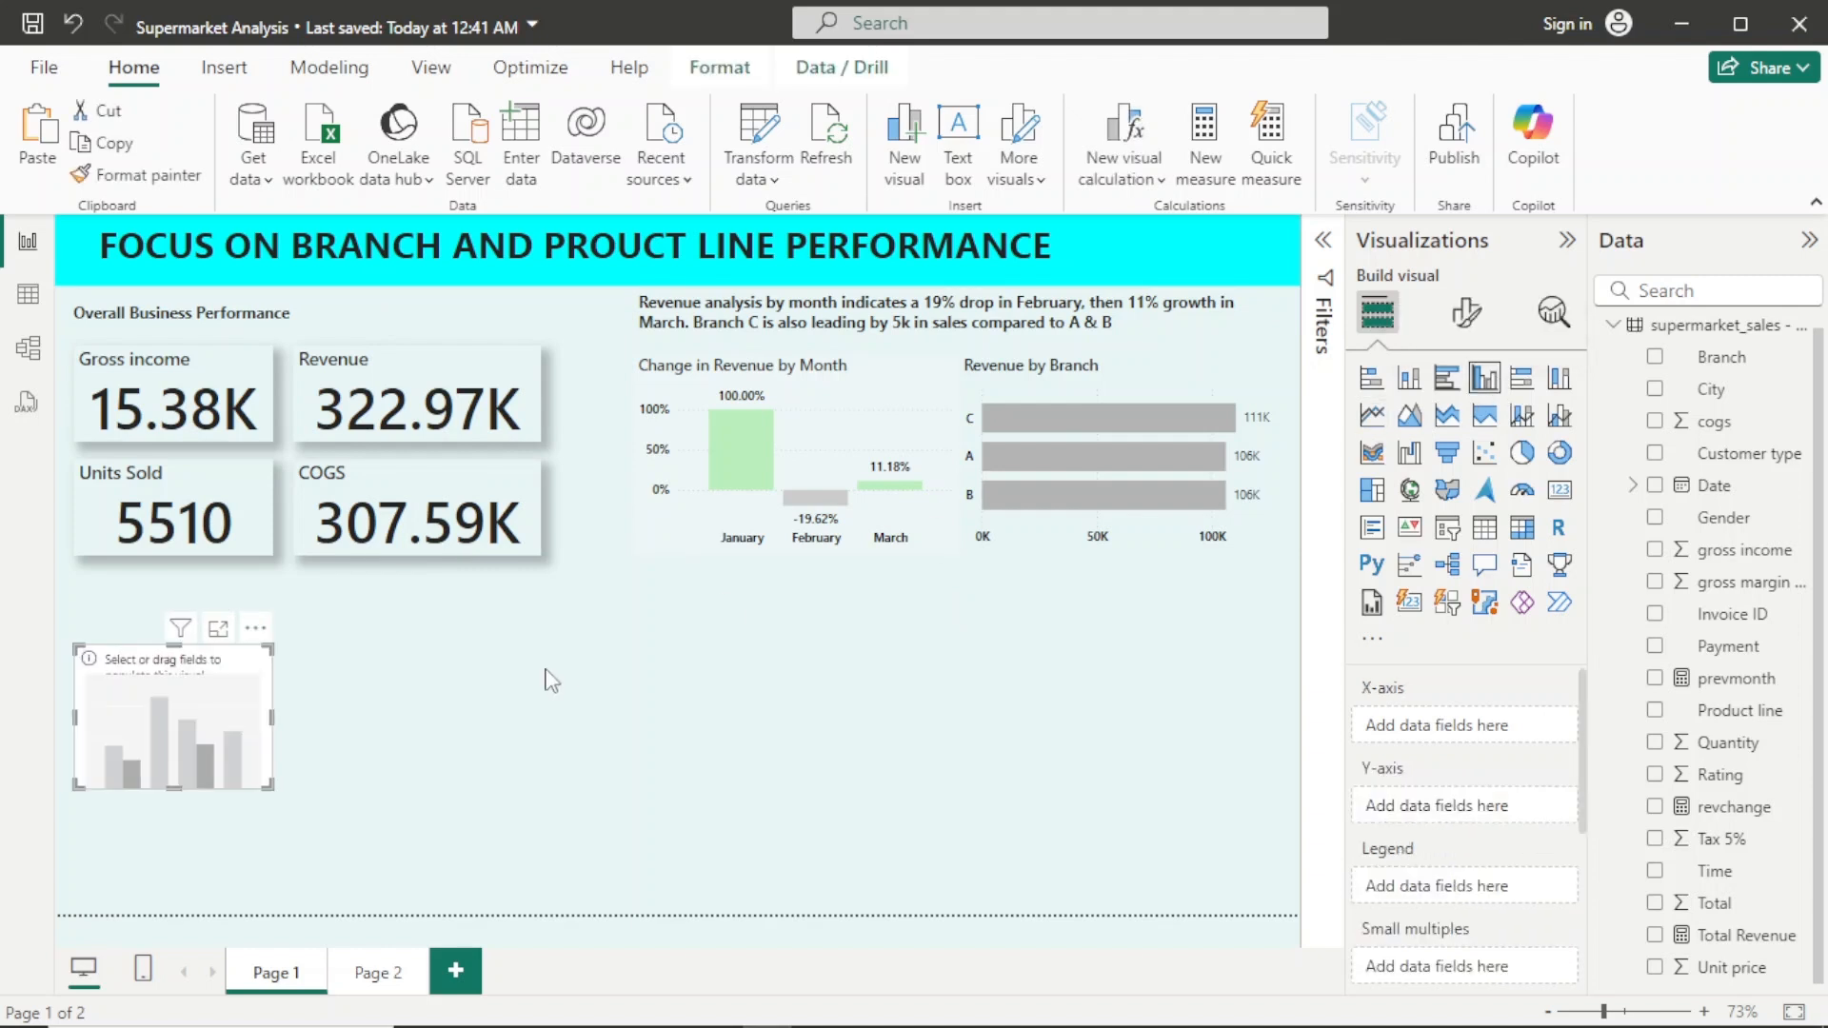
{"action": "left_click", "coordinate": [279, 307]}
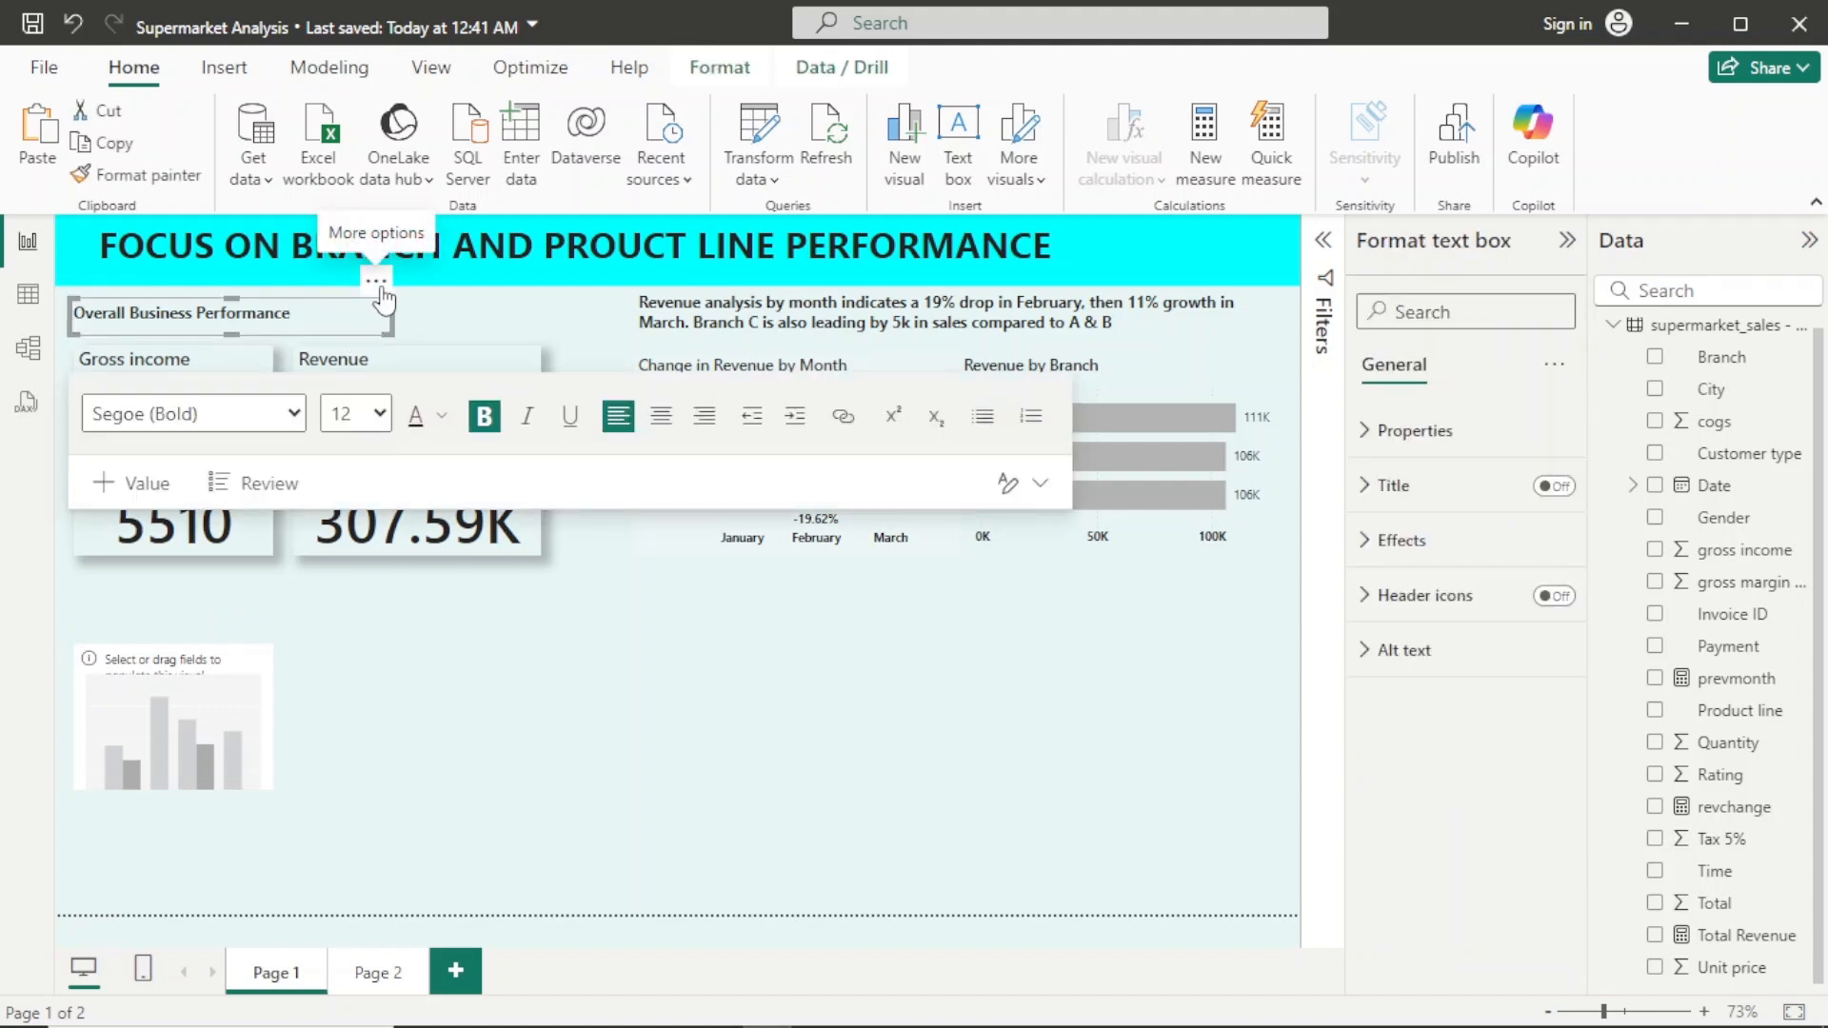
{"action": "left_click", "coordinate": [376, 282]}
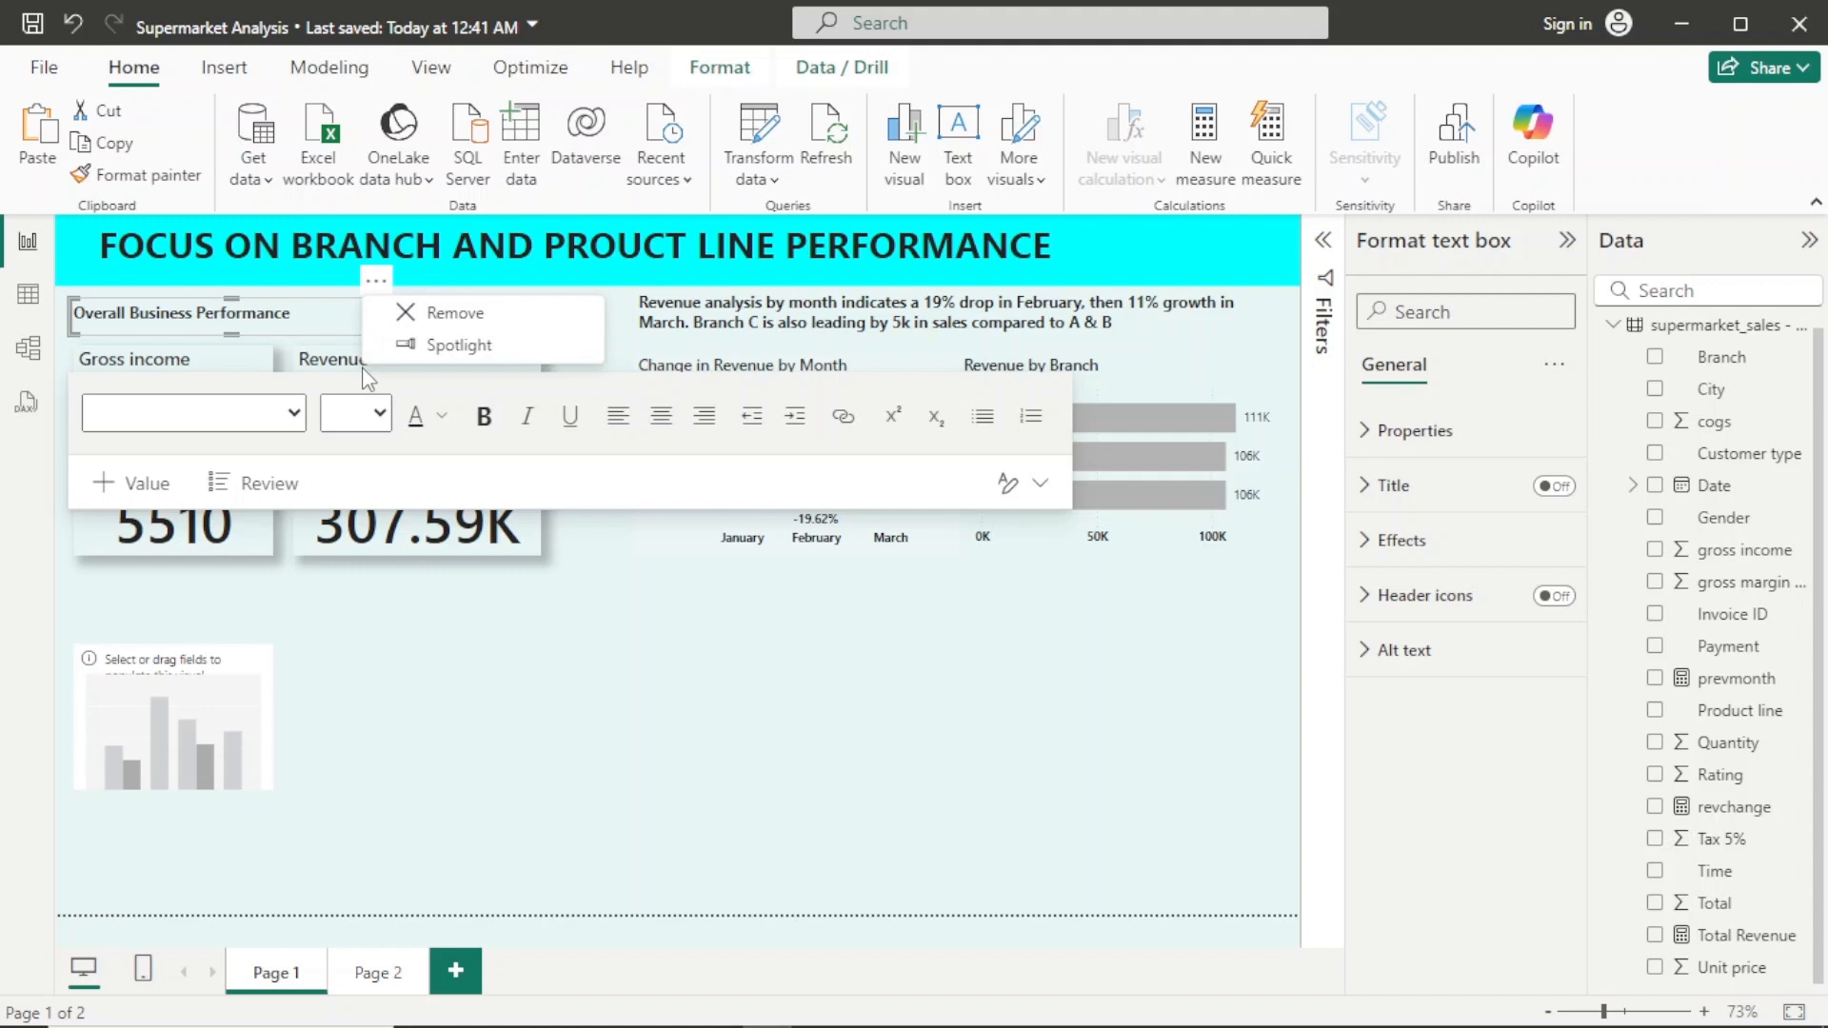
{"action": "key", "text": "ctrl+c"}
{"action": "key", "text": "ctrl+v"}
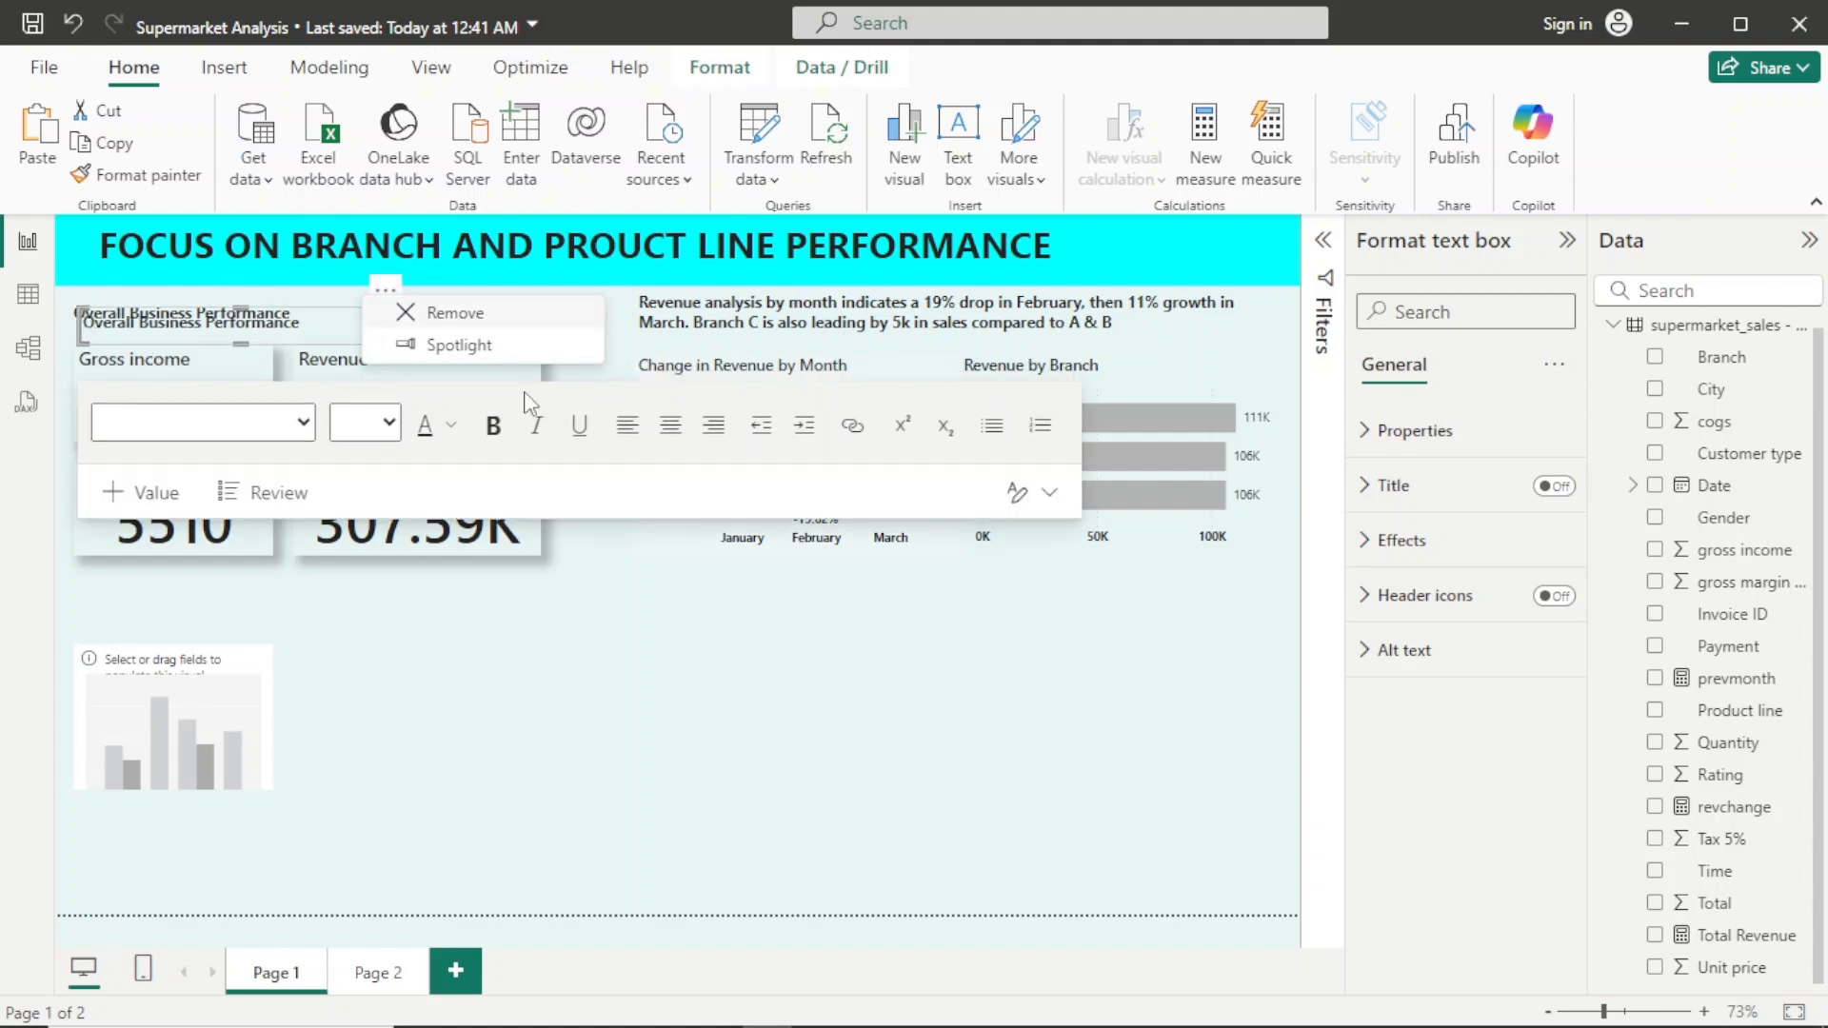
{"action": "left_click", "coordinate": [513, 714]}
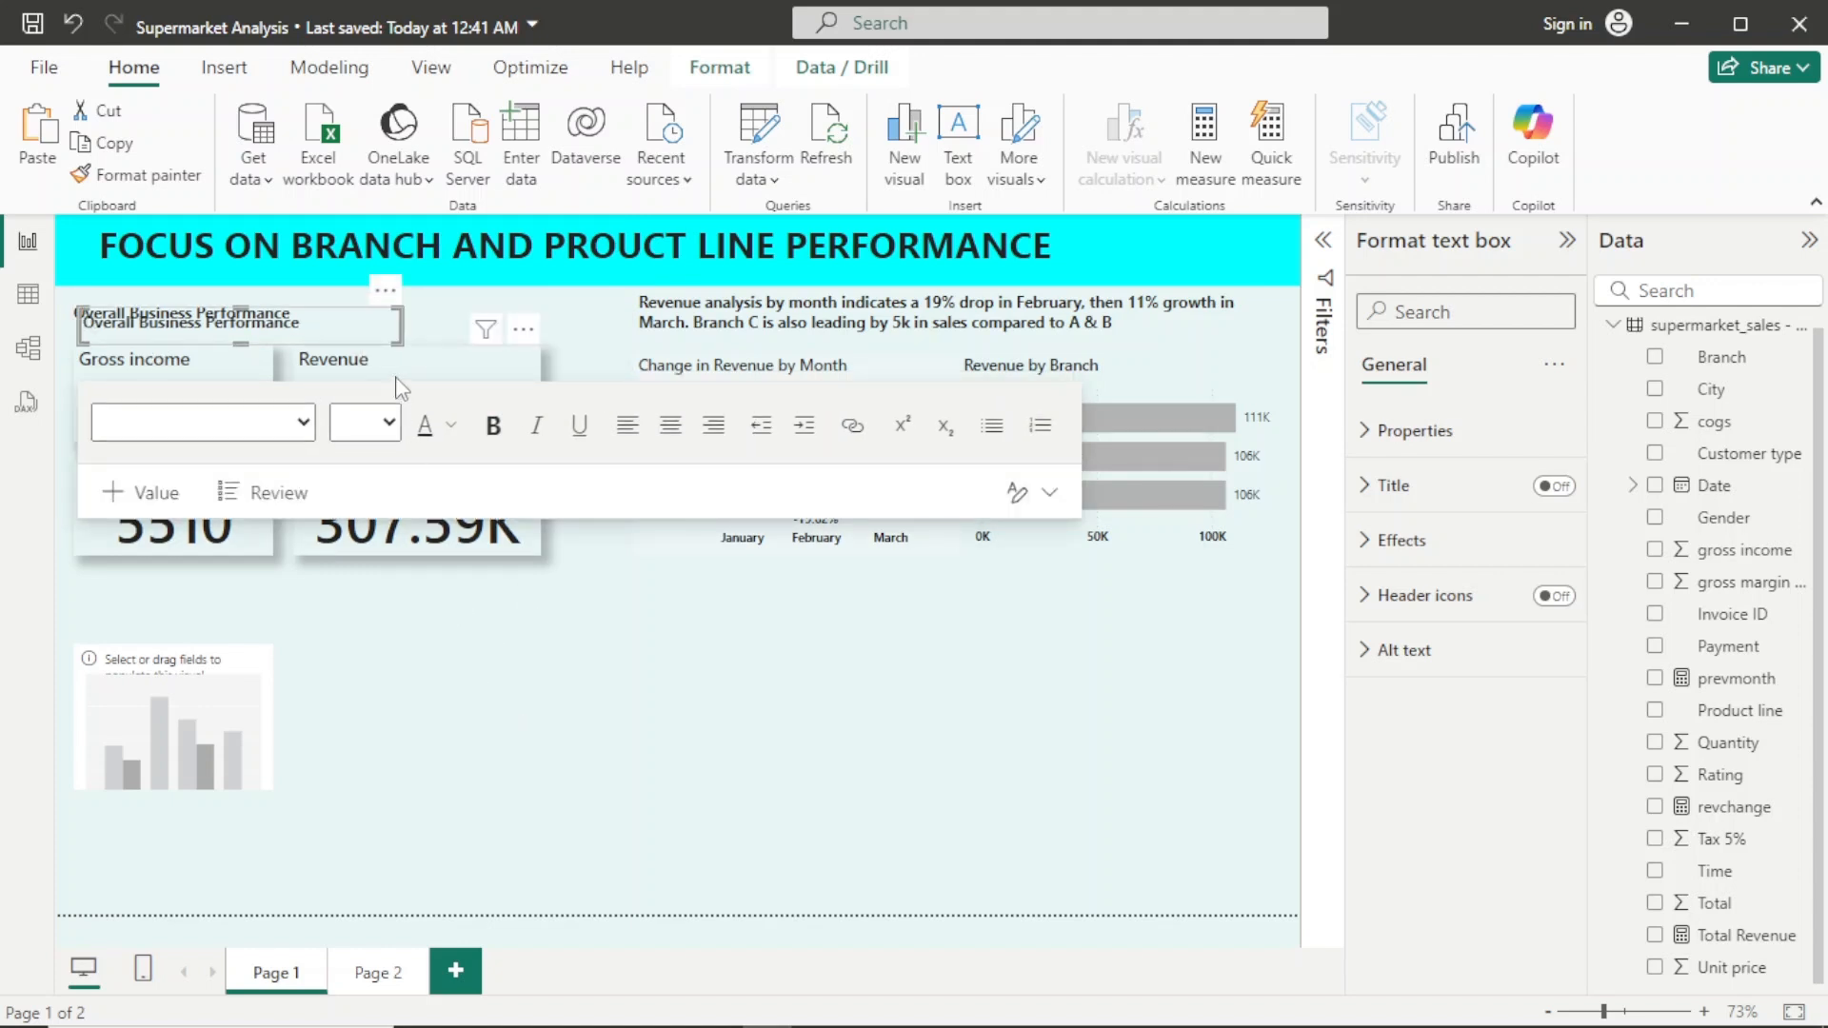
Step: Place the duplicated Overall Business Performance heading just above the empty column chart and widen its text box
{"action": "left_click_drag", "start_coordinate": [388, 312], "coordinate": [376, 583]}
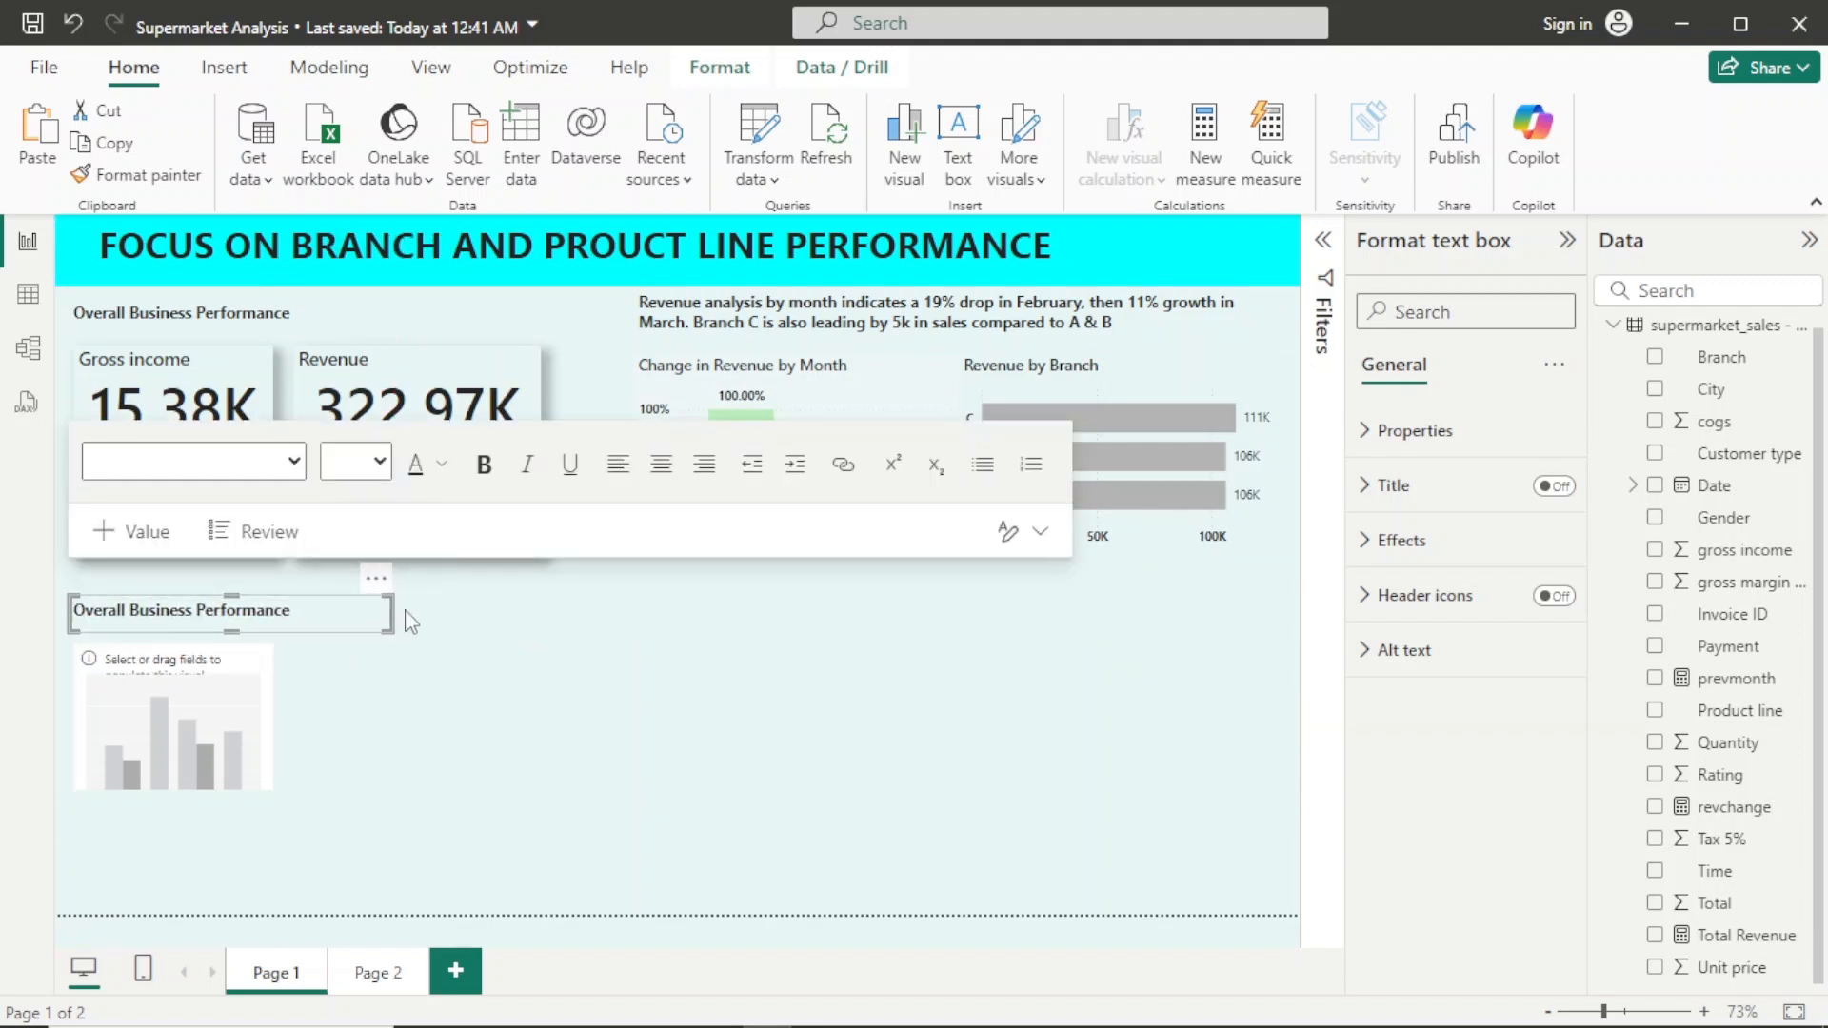
{"action": "left_click_drag", "start_coordinate": [388, 614], "coordinate": [522, 615]}
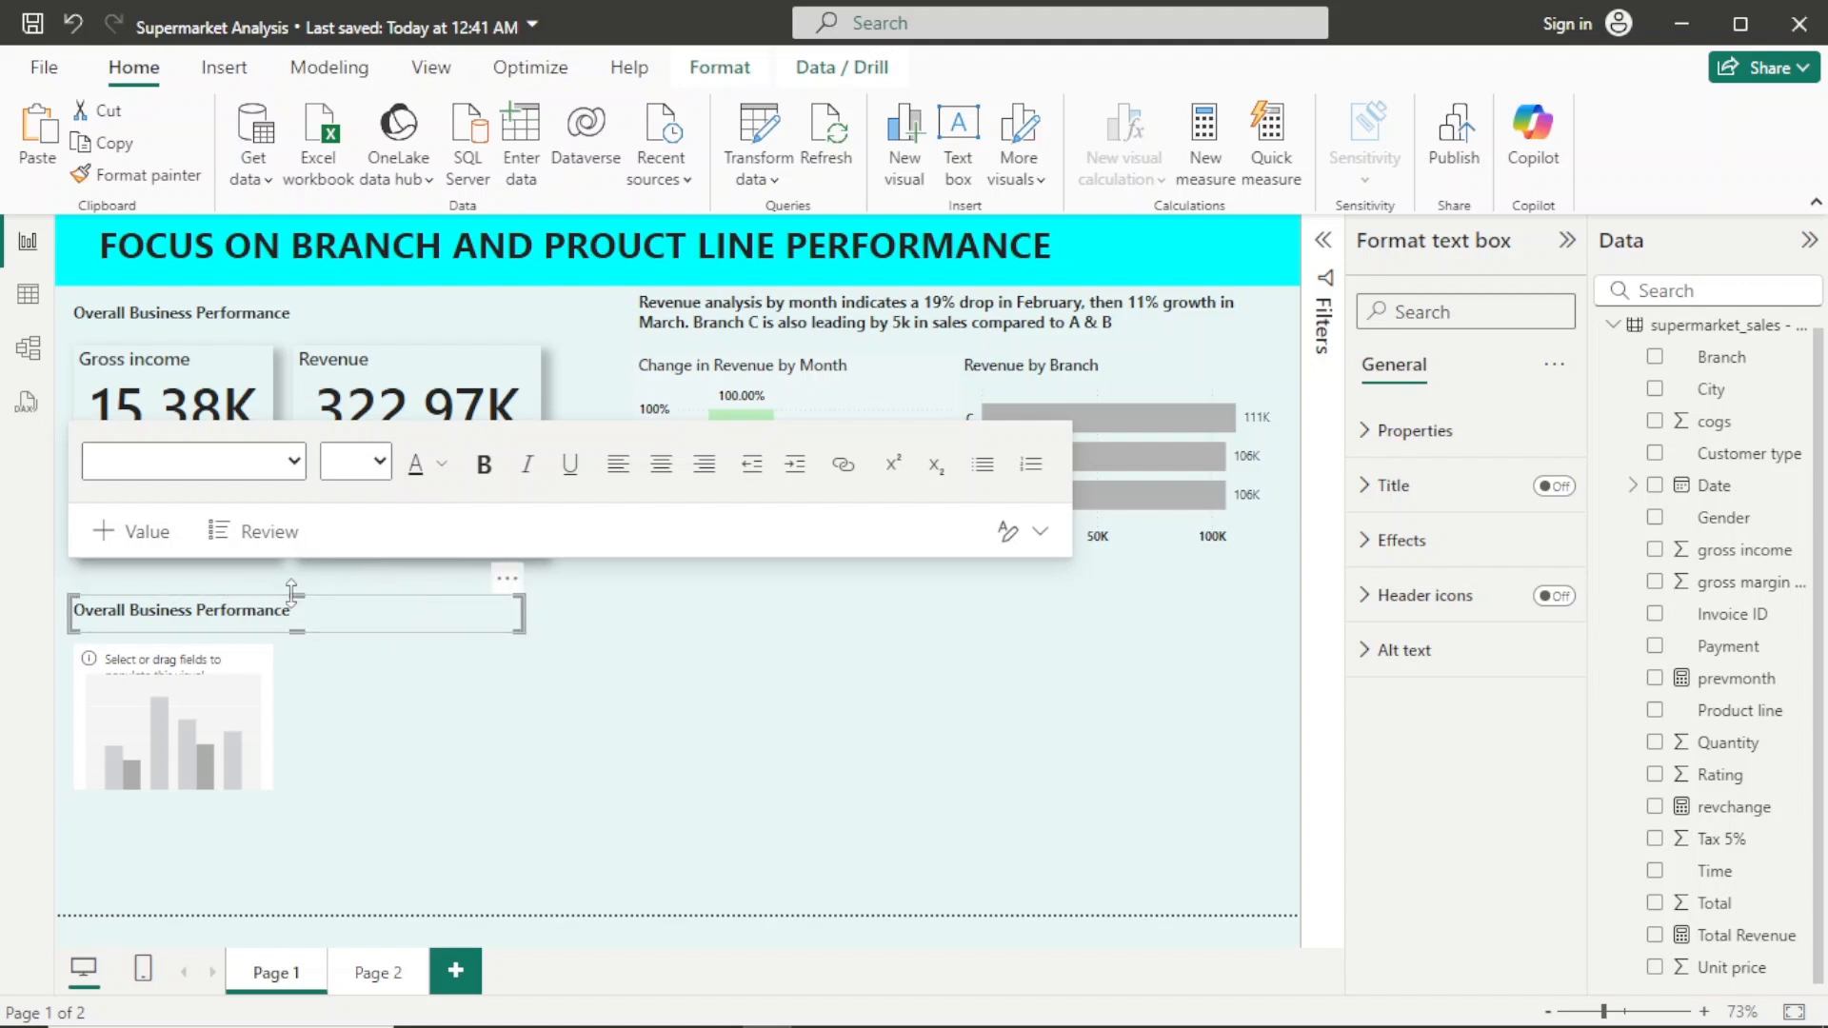
{"action": "mouse_move", "coordinate": [507, 569]}
{"action": "left_mouse_down"}
{"action": "mouse_move", "coordinate": [500, 609]}
{"action": "mouse_move", "coordinate": [497, 559]}
{"action": "left_mouse_up"}
Step: Replace the duplicated heading's text with "The product line performance"
{"action": "left_click_drag", "start_coordinate": [340, 599], "coordinate": [50, 591]}
{"action": "type", "text": "T"}
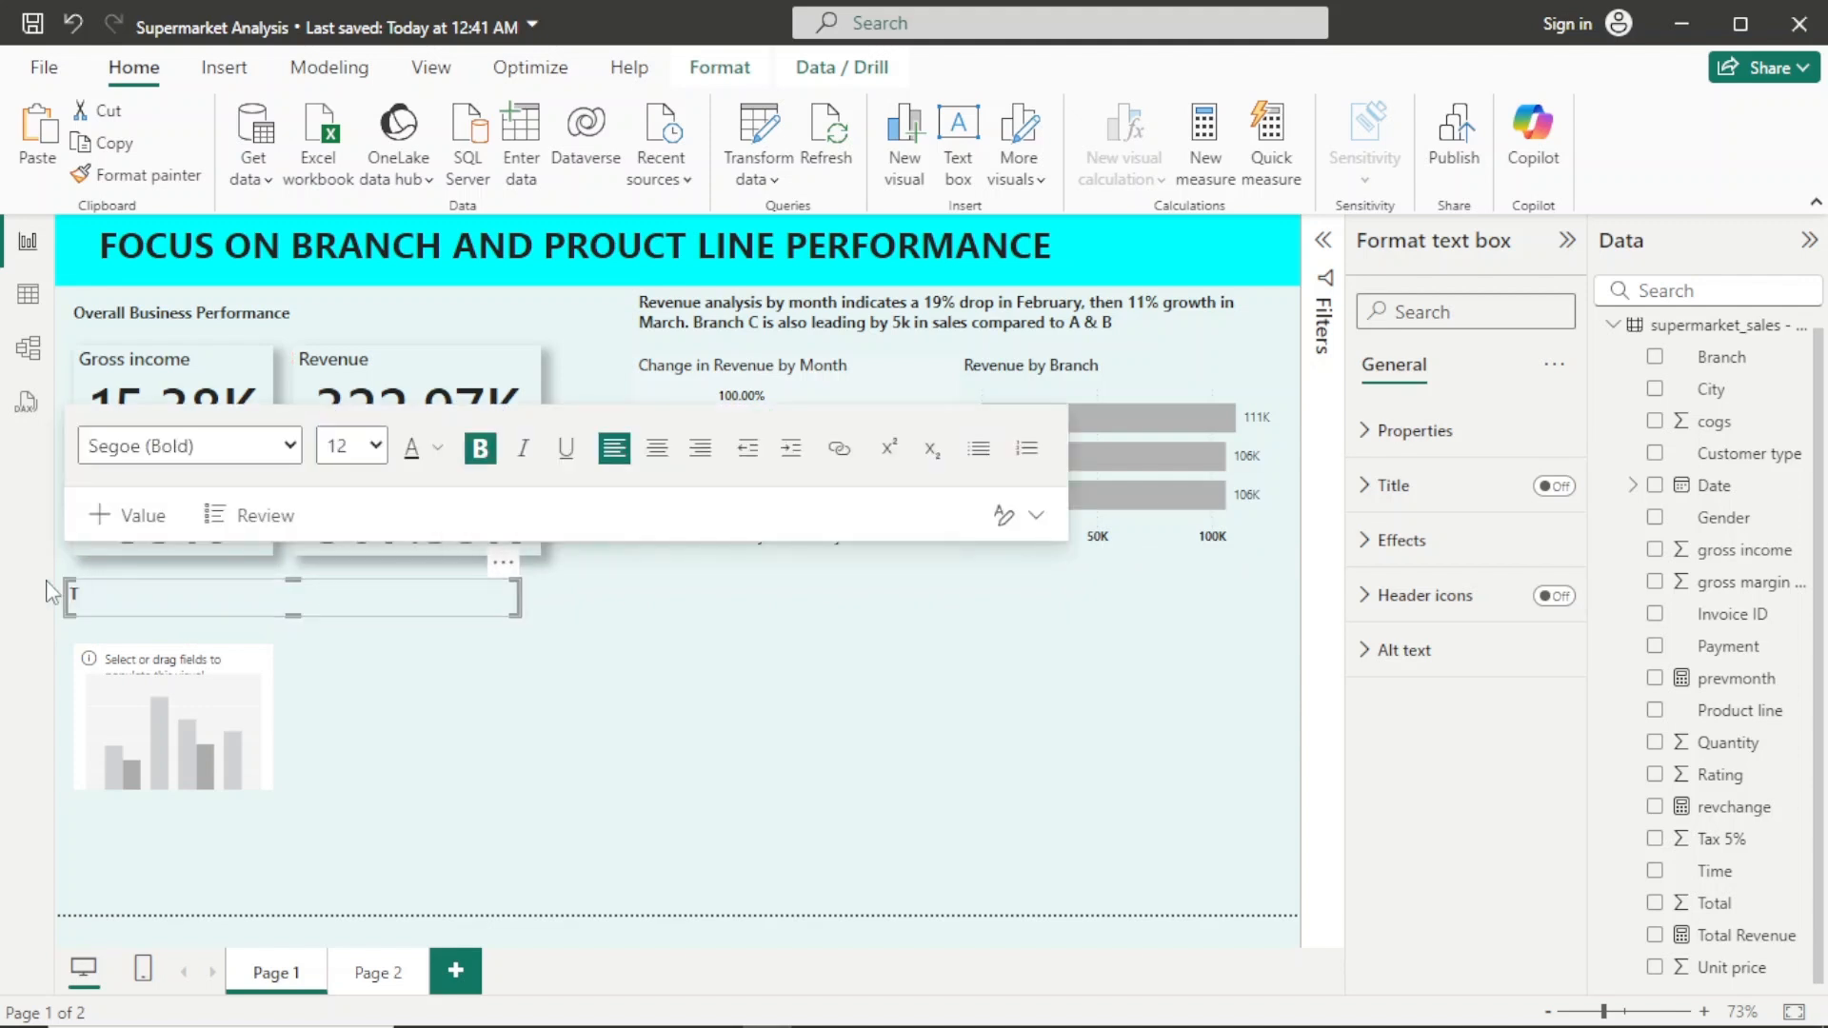
{"action": "type", "text": "H"}
{"action": "key", "text": "BackSpace"}
{"action": "type", "text": "he product line performanc"}
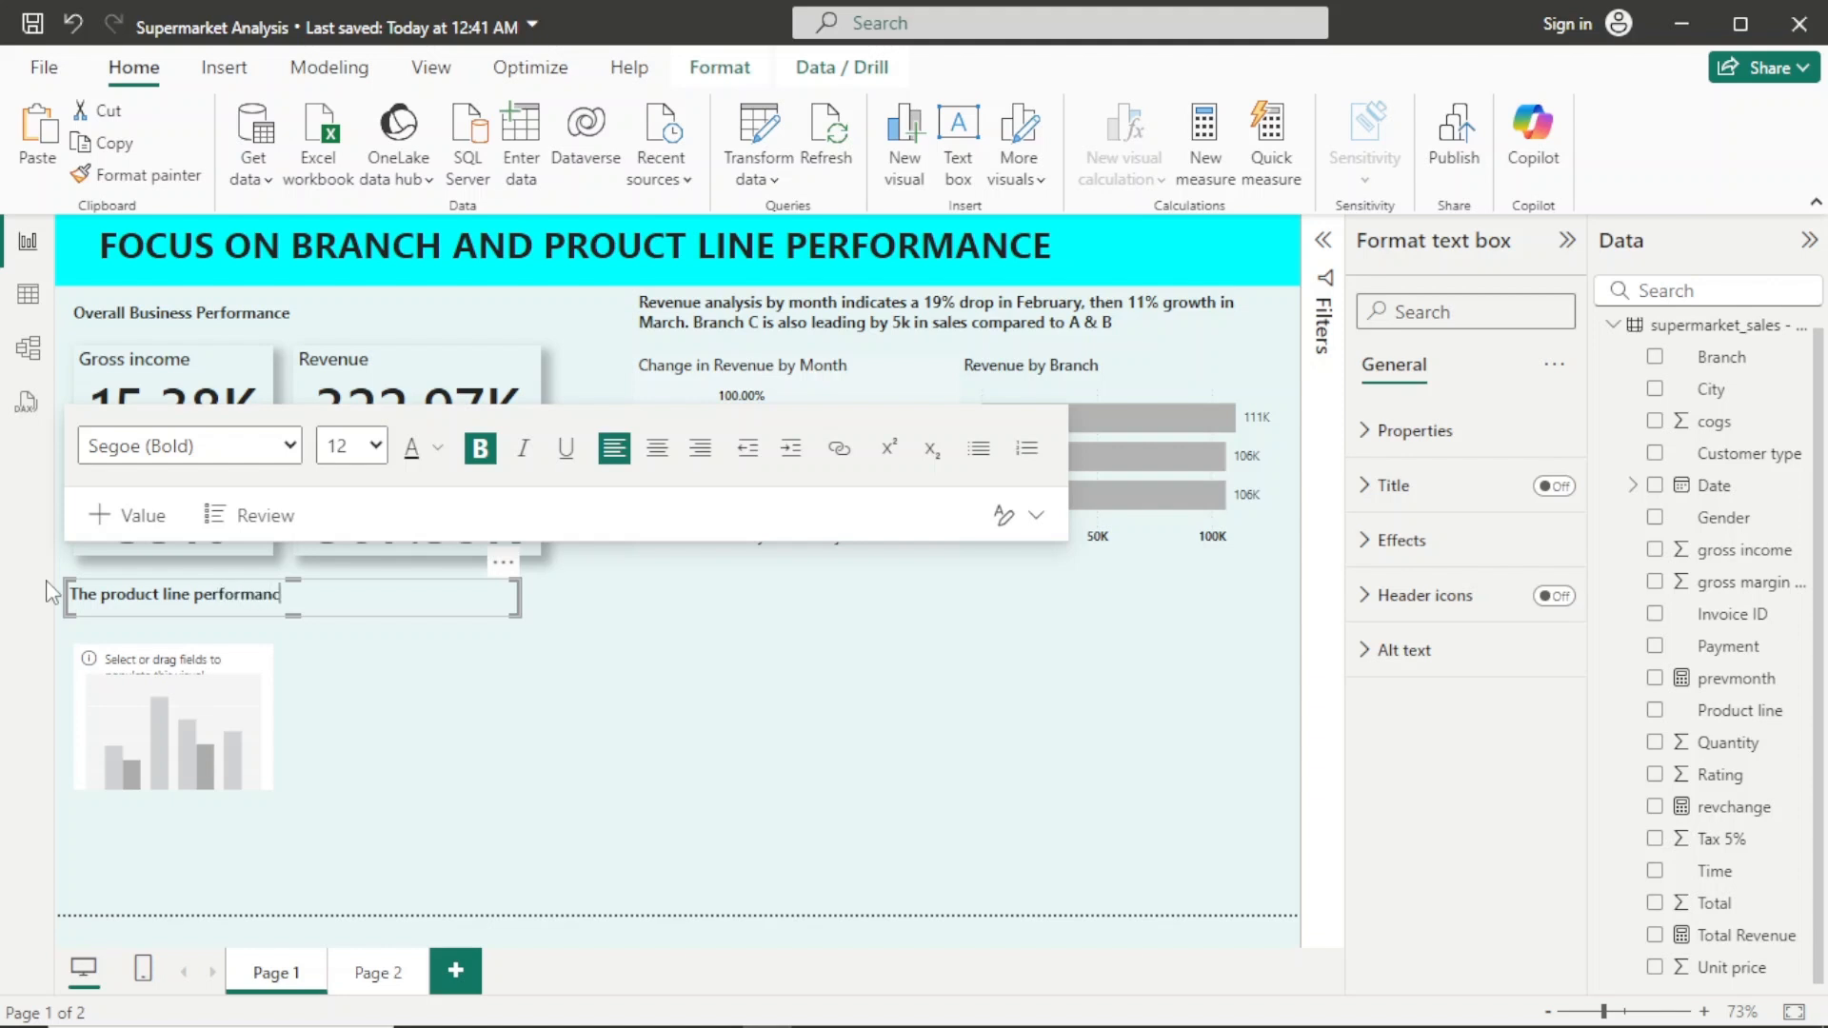
{"action": "type", "text": "e"}
Step: Enlarge the empty column chart to fill the space between the new heading and the bottom edge of the page
{"action": "left_click", "coordinate": [259, 728]}
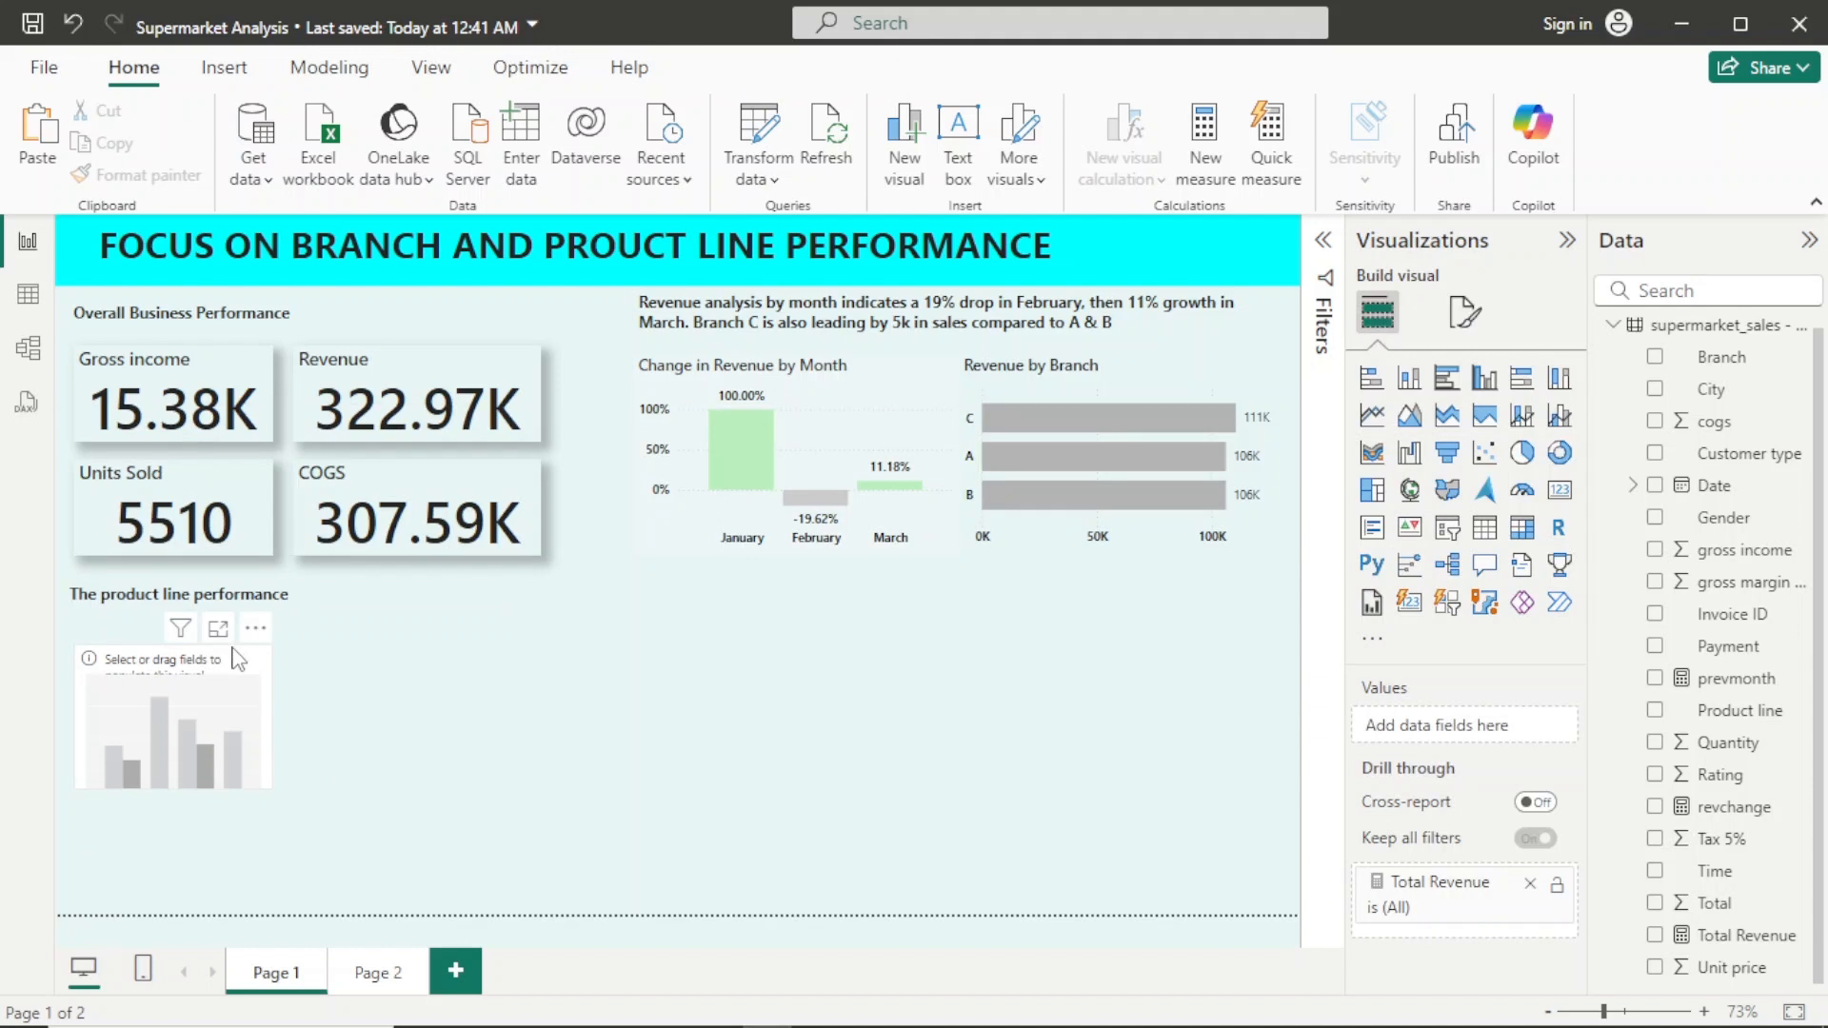
{"action": "left_click", "coordinate": [243, 680]}
{"action": "left_click_drag", "start_coordinate": [274, 719], "coordinate": [380, 729]}
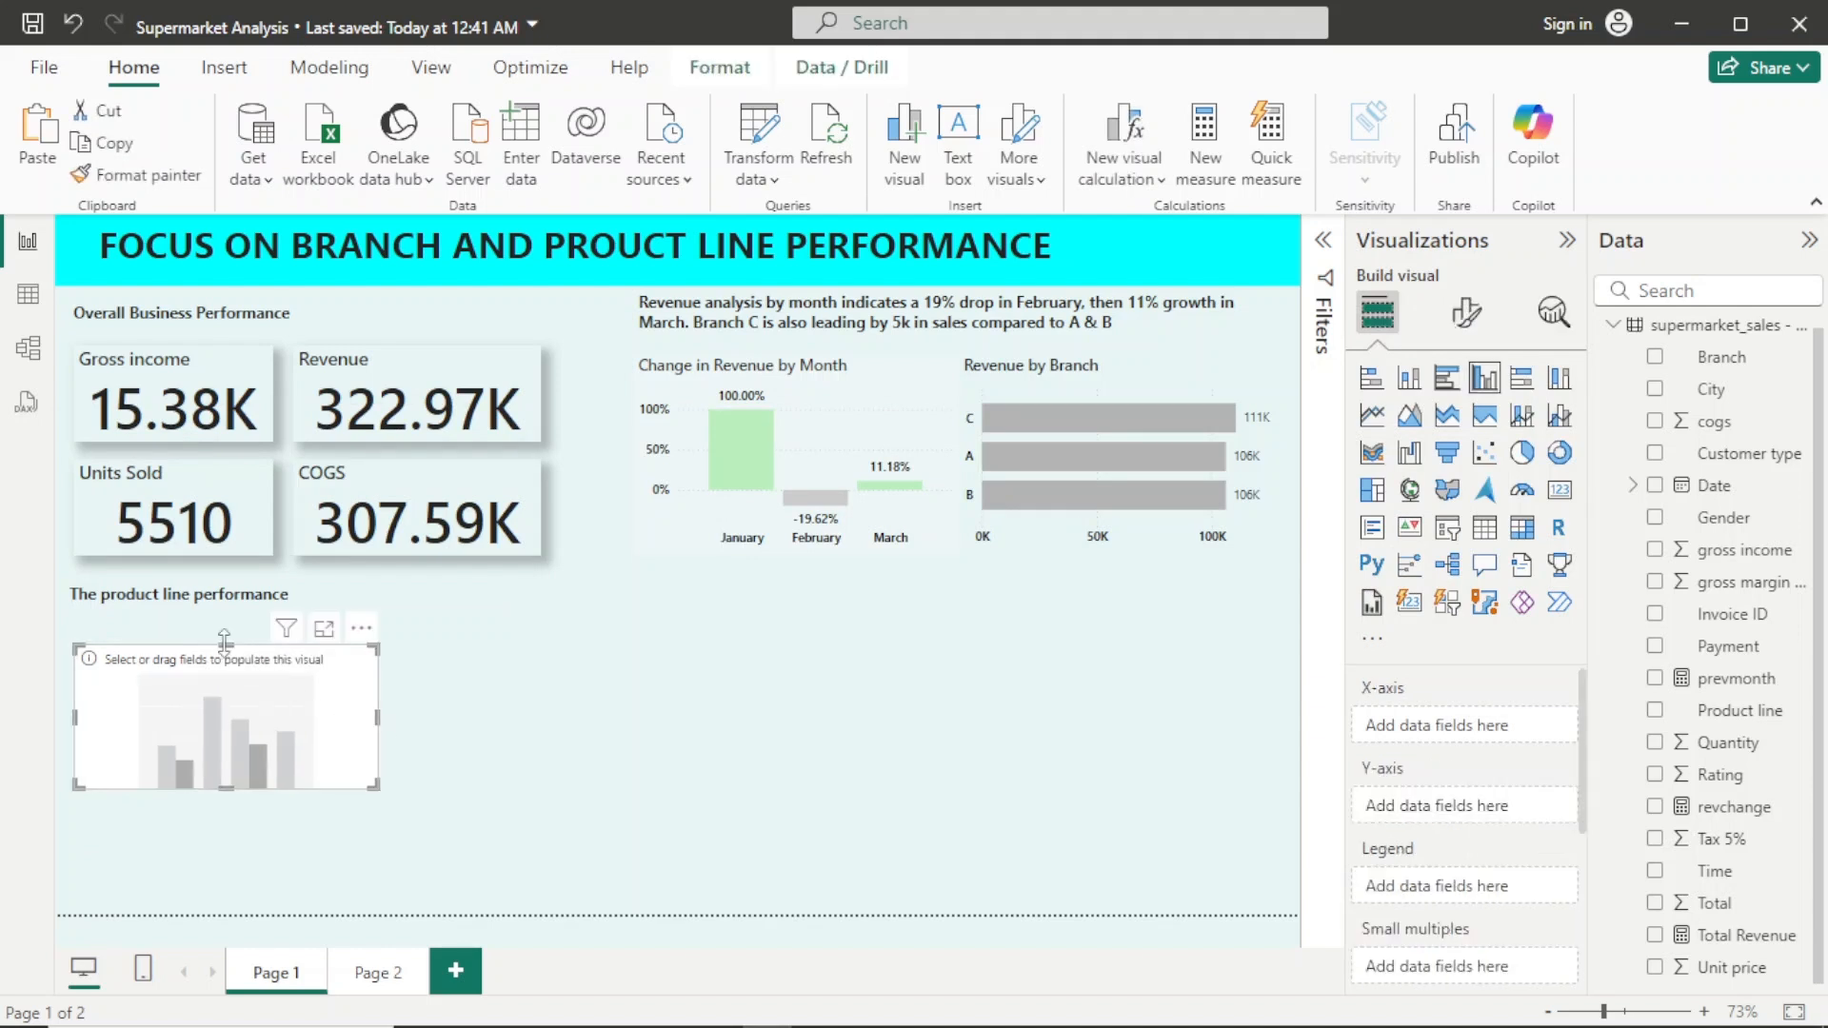
{"action": "left_click_drag", "start_coordinate": [226, 655], "coordinate": [226, 630]}
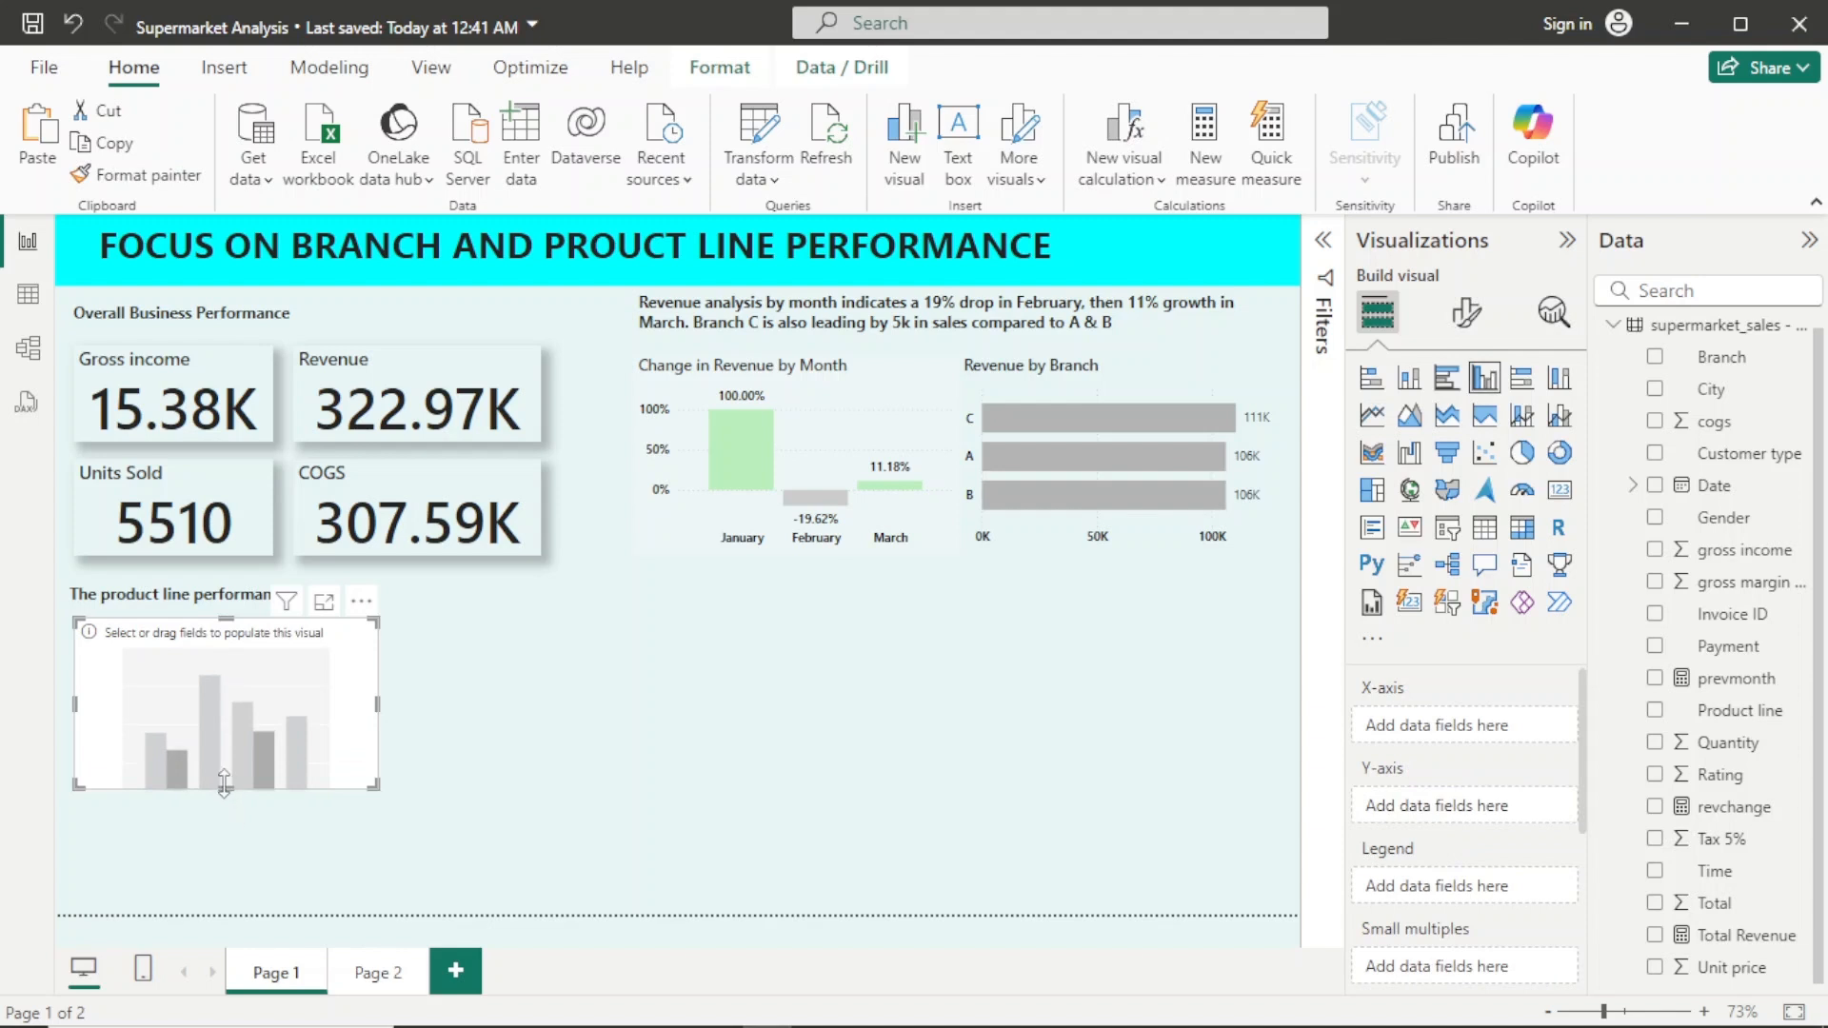
{"action": "left_click_drag", "start_coordinate": [226, 788], "coordinate": [218, 900]}
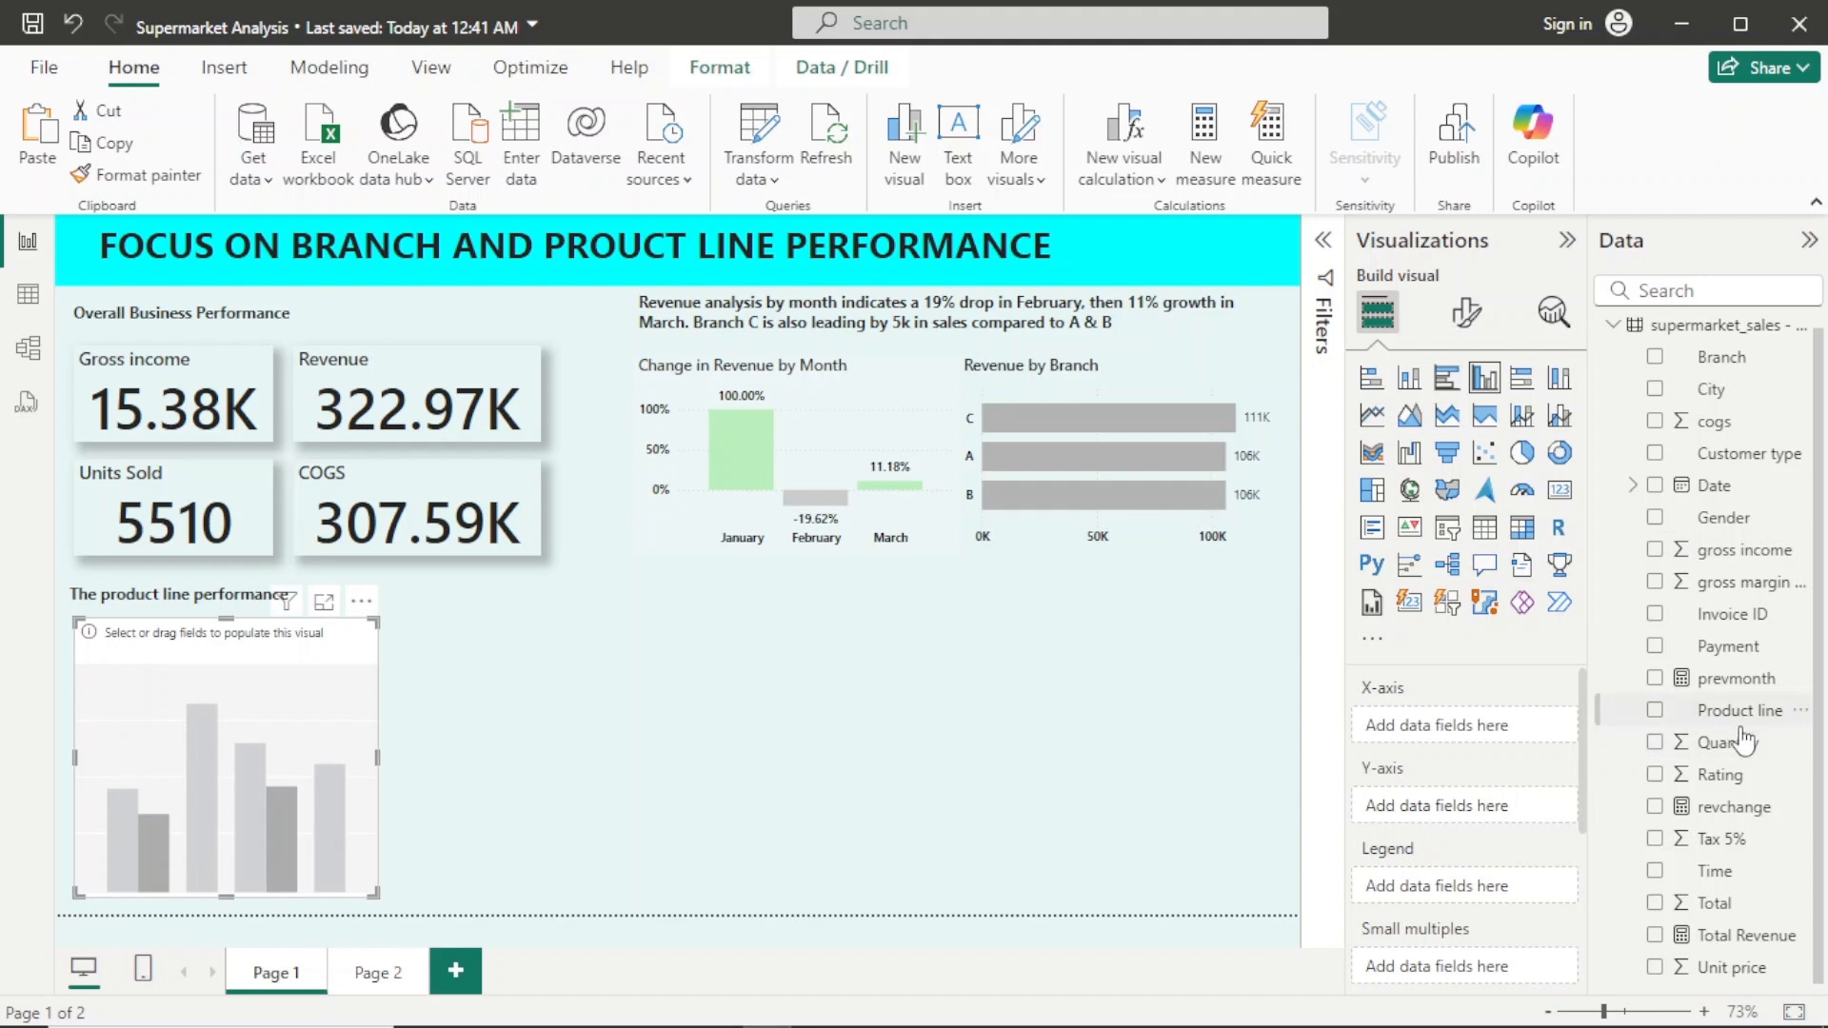
Step: Plot Total by Product line in the column chart, then widen the chart and shorten it slightly
{"action": "left_click_drag", "start_coordinate": [1741, 710], "coordinate": [1494, 729]}
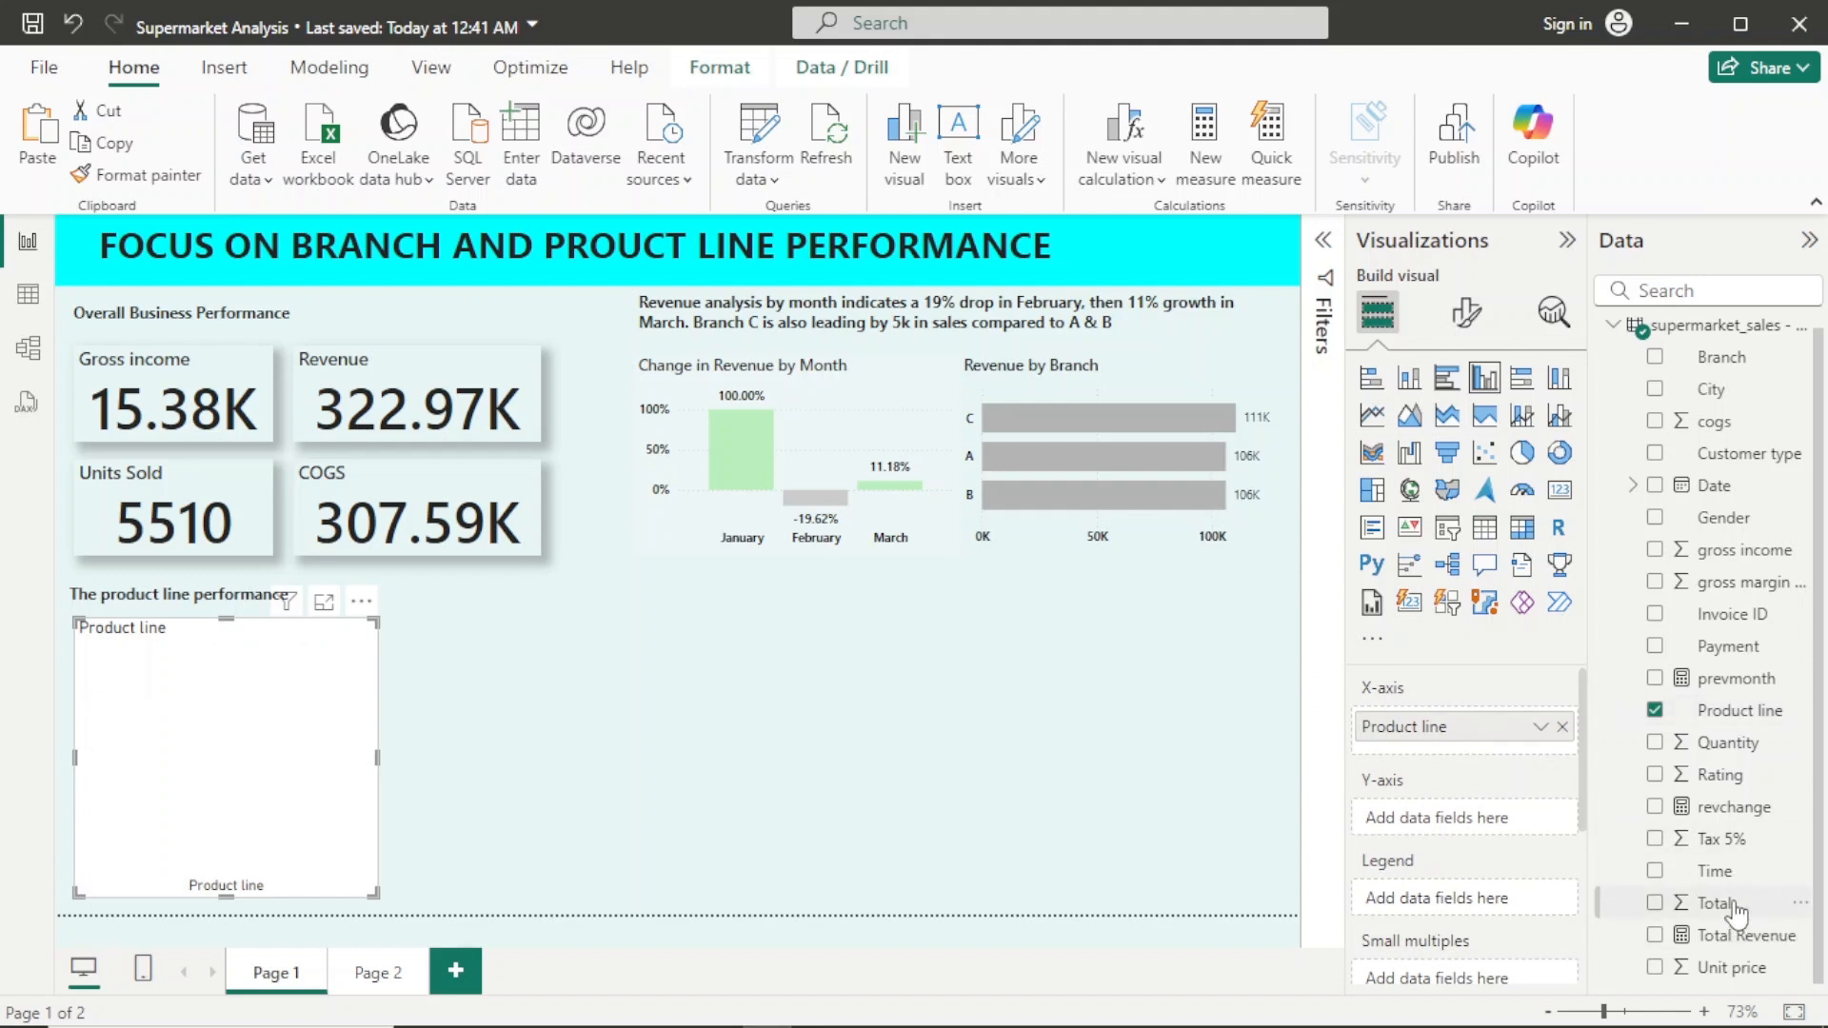
{"action": "mouse_move", "coordinate": [1732, 905]}
{"action": "left_mouse_down"}
{"action": "mouse_move", "coordinate": [1485, 817]}
{"action": "mouse_move", "coordinate": [1491, 834]}
{"action": "left_mouse_up"}
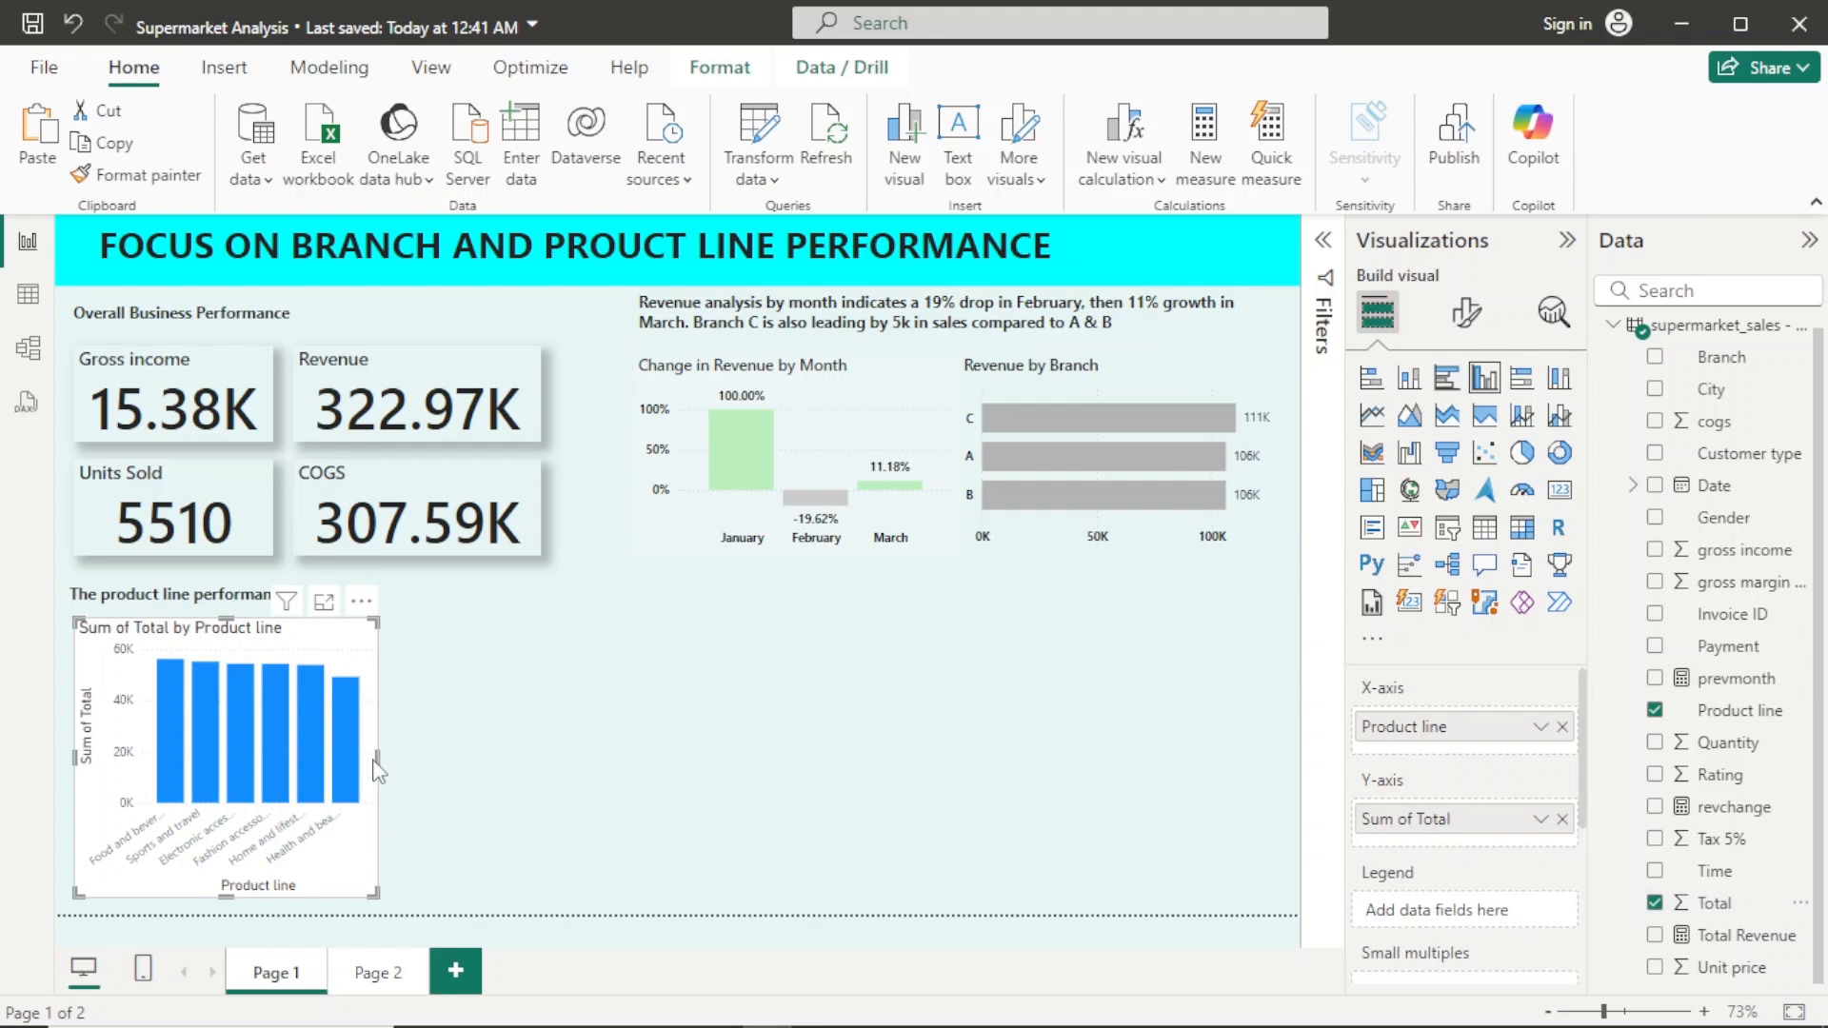
{"action": "left_click_drag", "start_coordinate": [381, 759], "coordinate": [590, 773]}
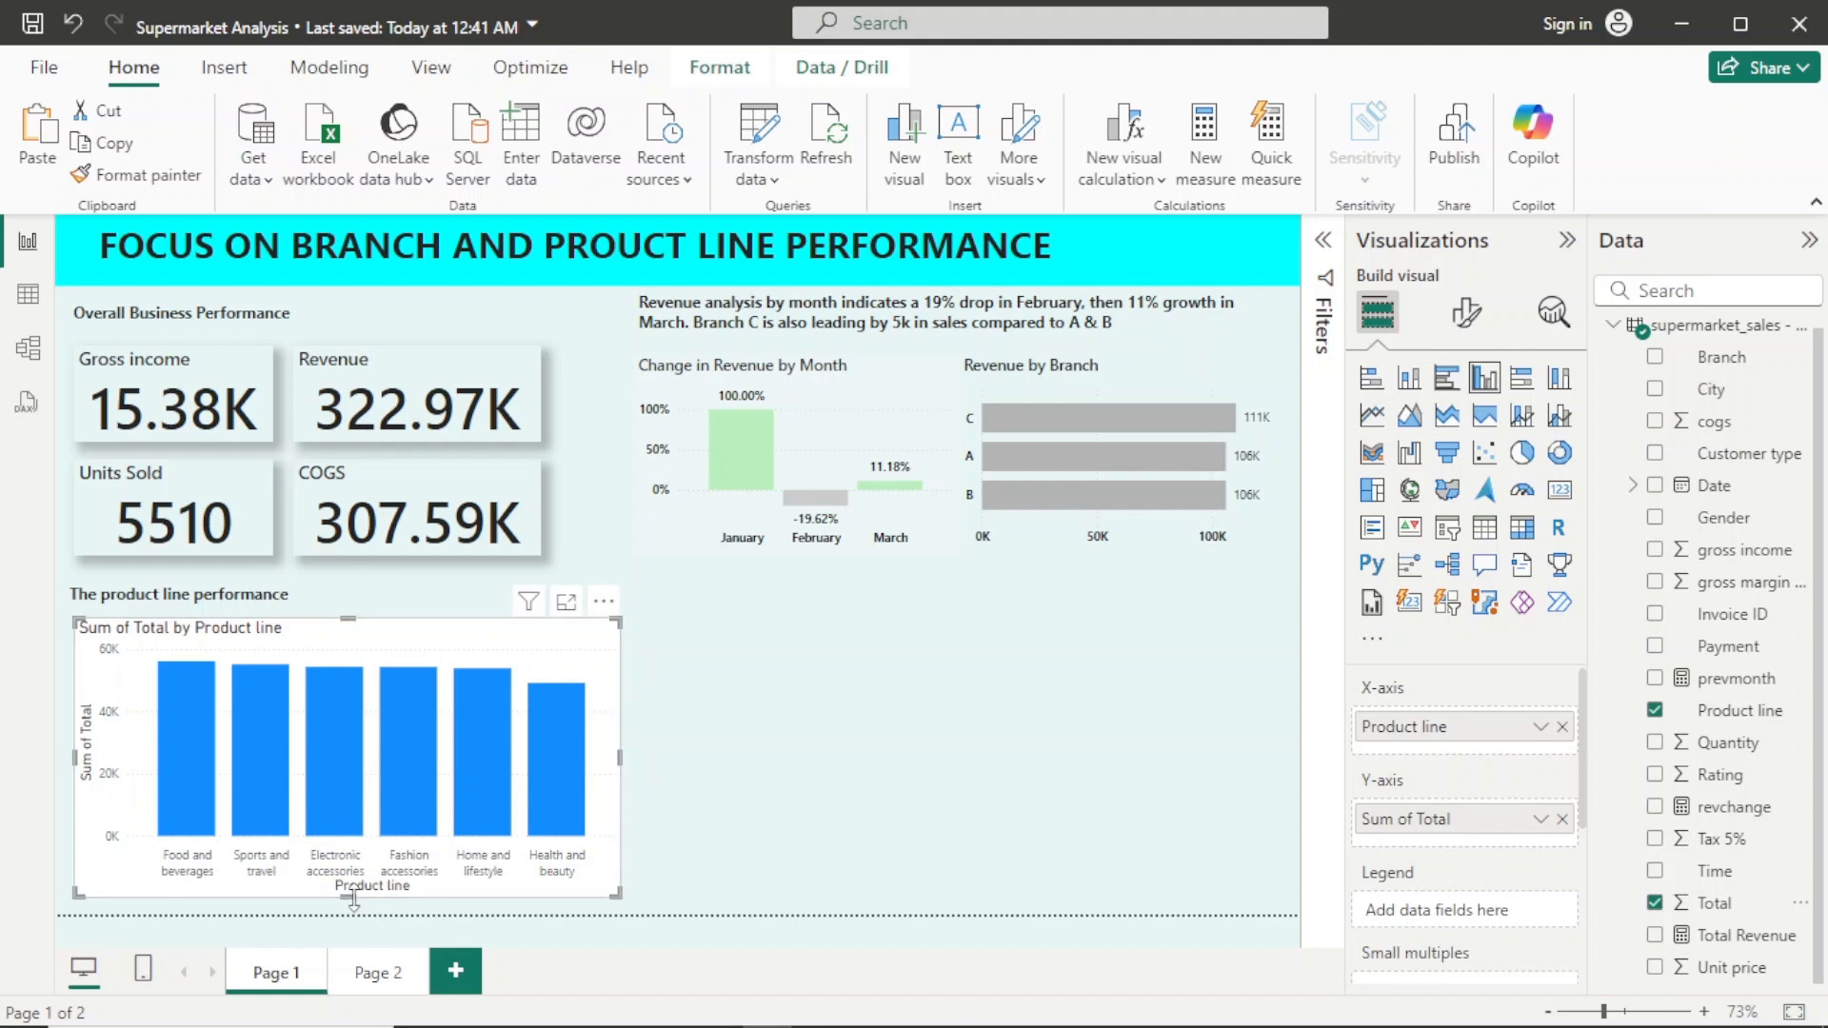
{"action": "left_click_drag", "start_coordinate": [354, 900], "coordinate": [354, 888]}
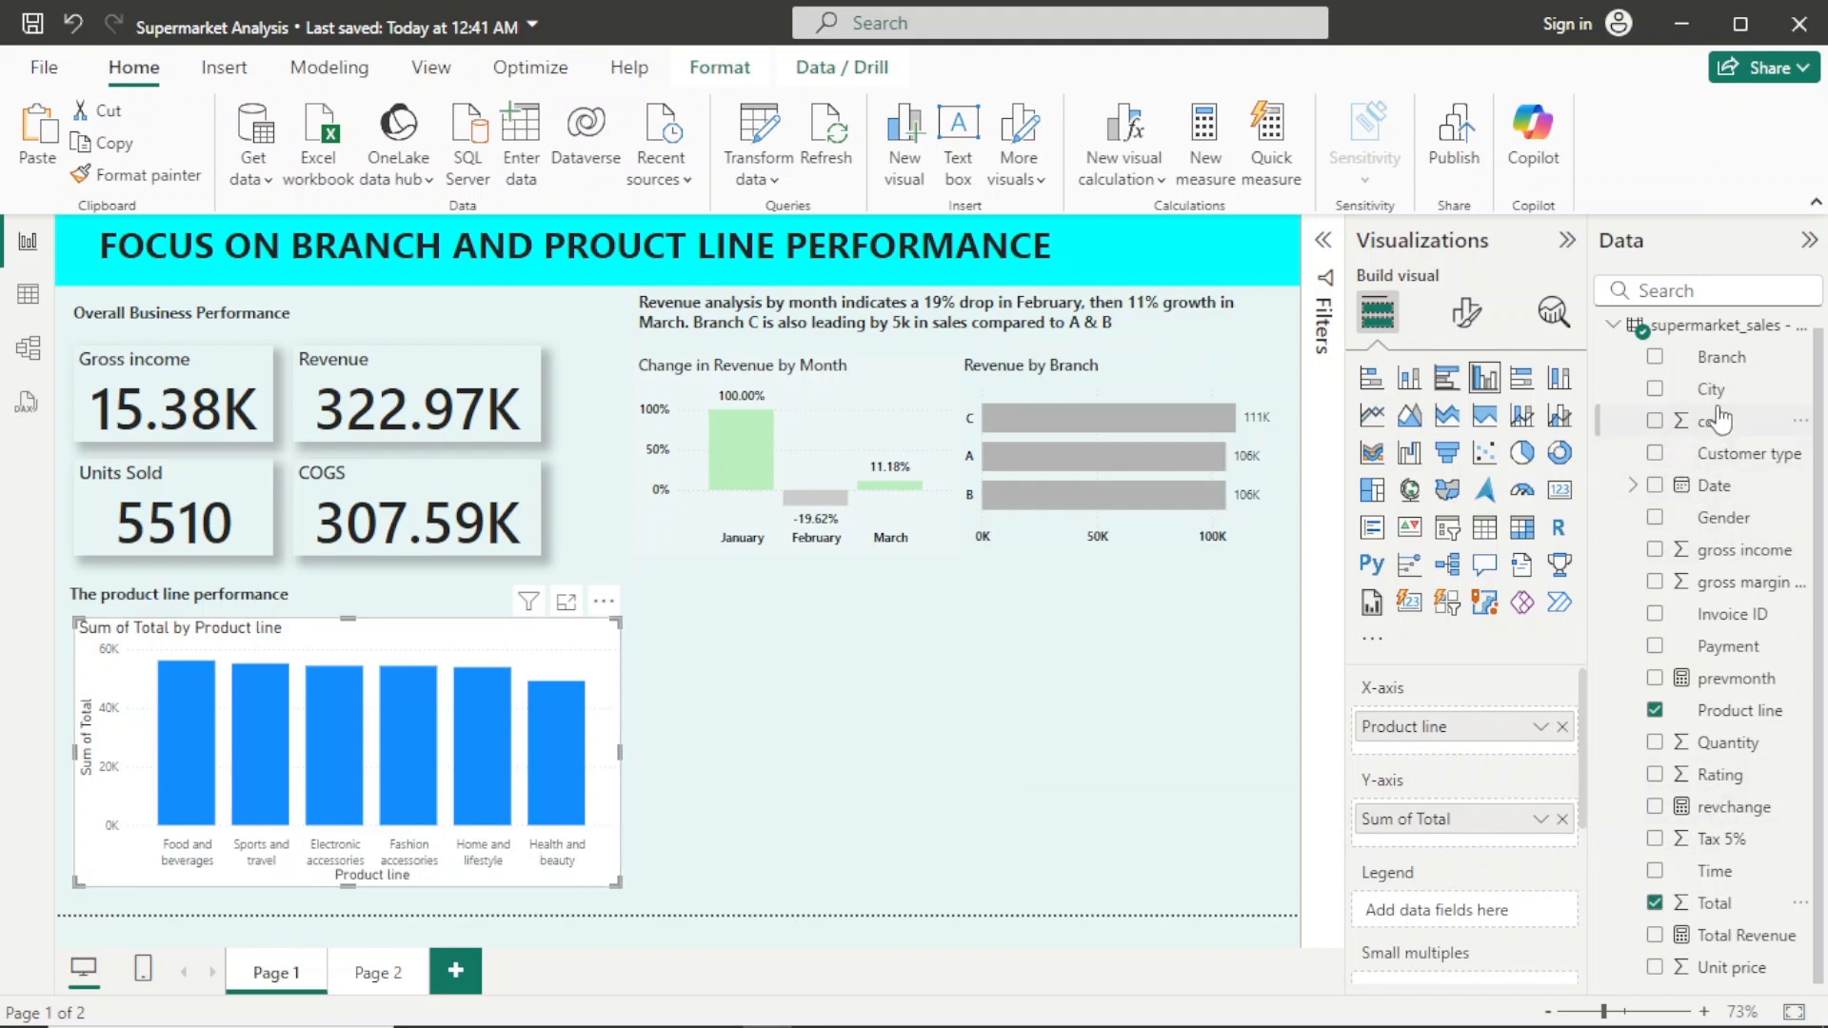
Step: Add cogs to the chart's Y-axis beside Total and resize the chart's width to line up with the KPI cards
{"action": "left_click_drag", "start_coordinate": [1722, 423], "coordinate": [1510, 843]}
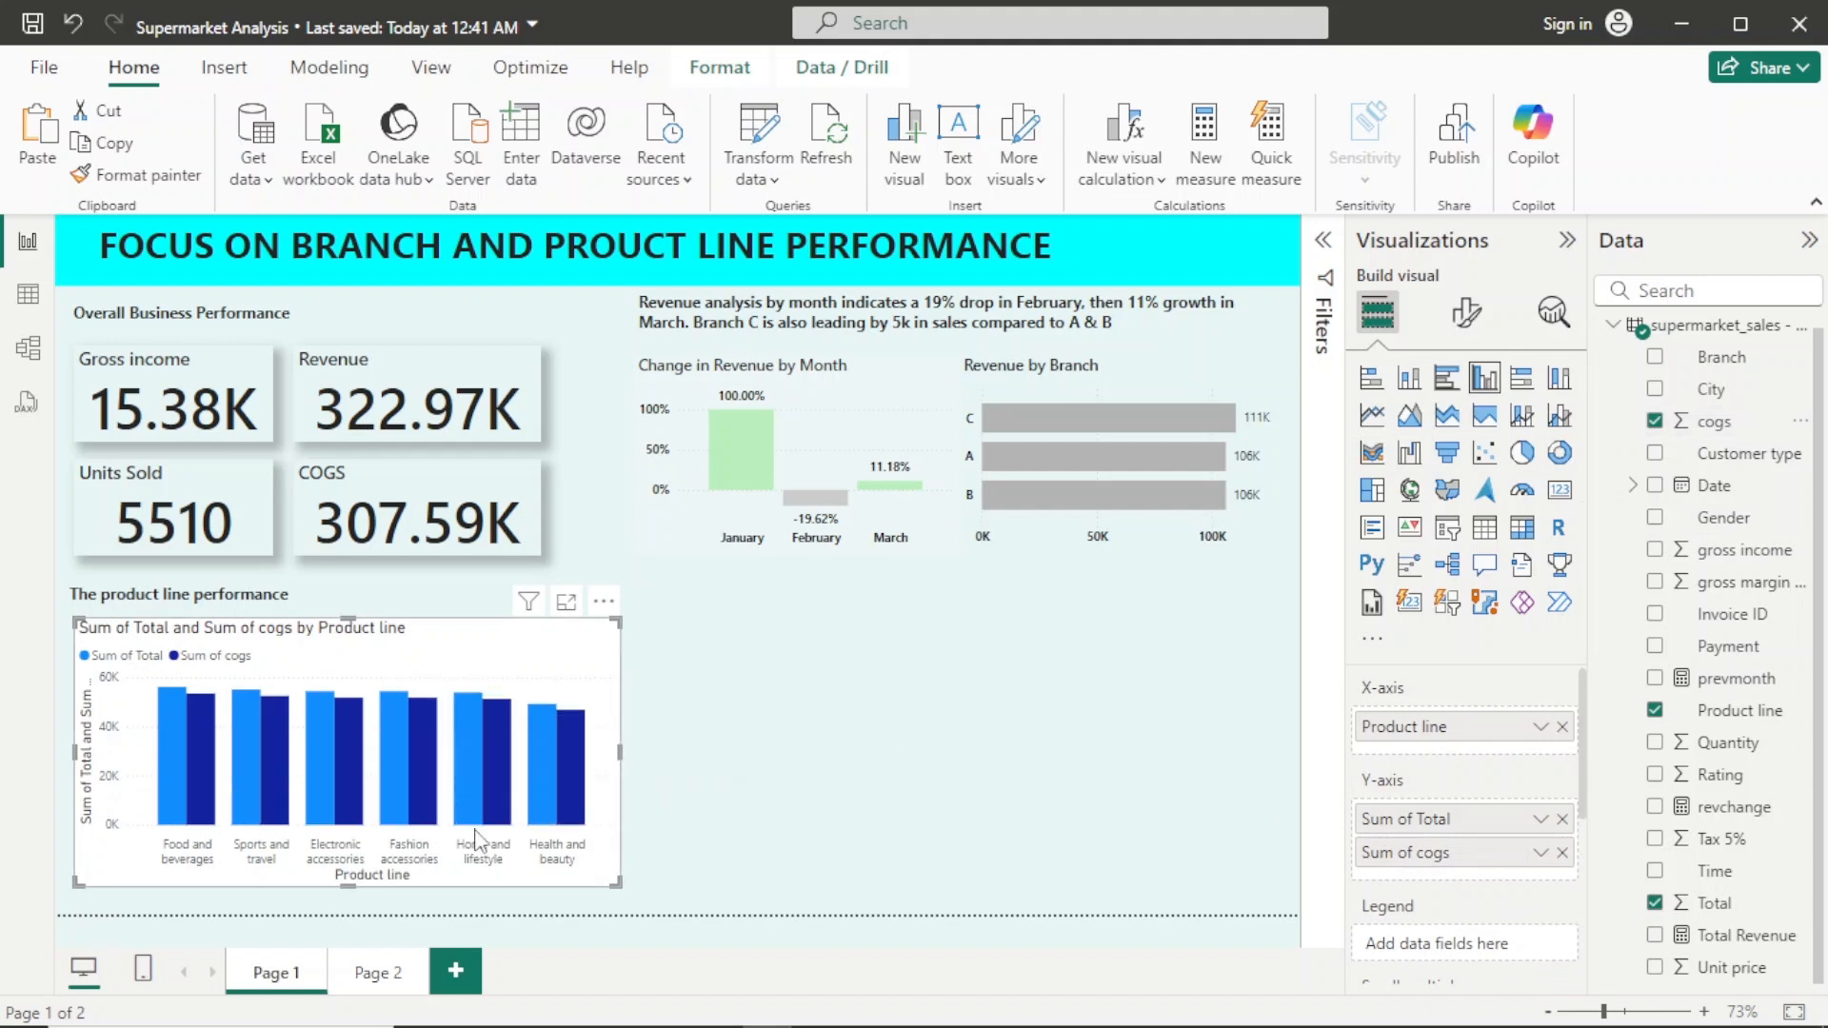
{"action": "mouse_move", "coordinate": [180, 796]}
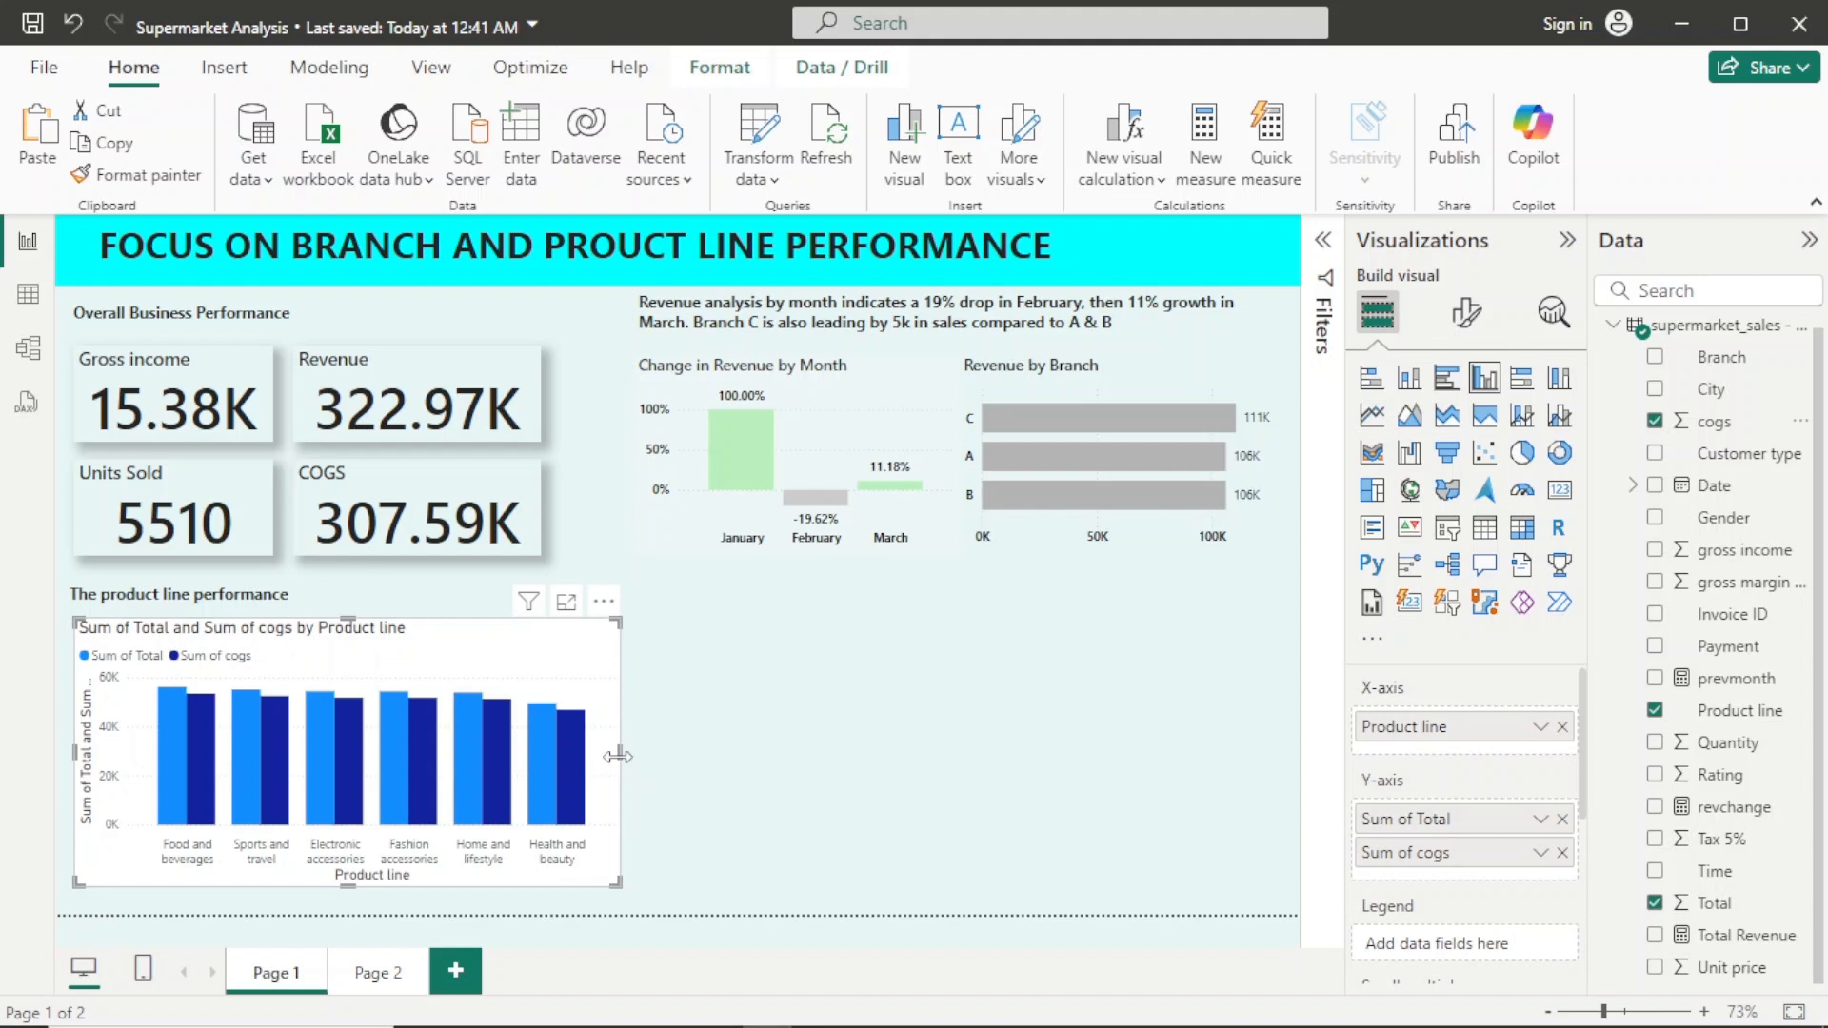
{"action": "left_click_drag", "start_coordinate": [621, 750], "coordinate": [706, 751]}
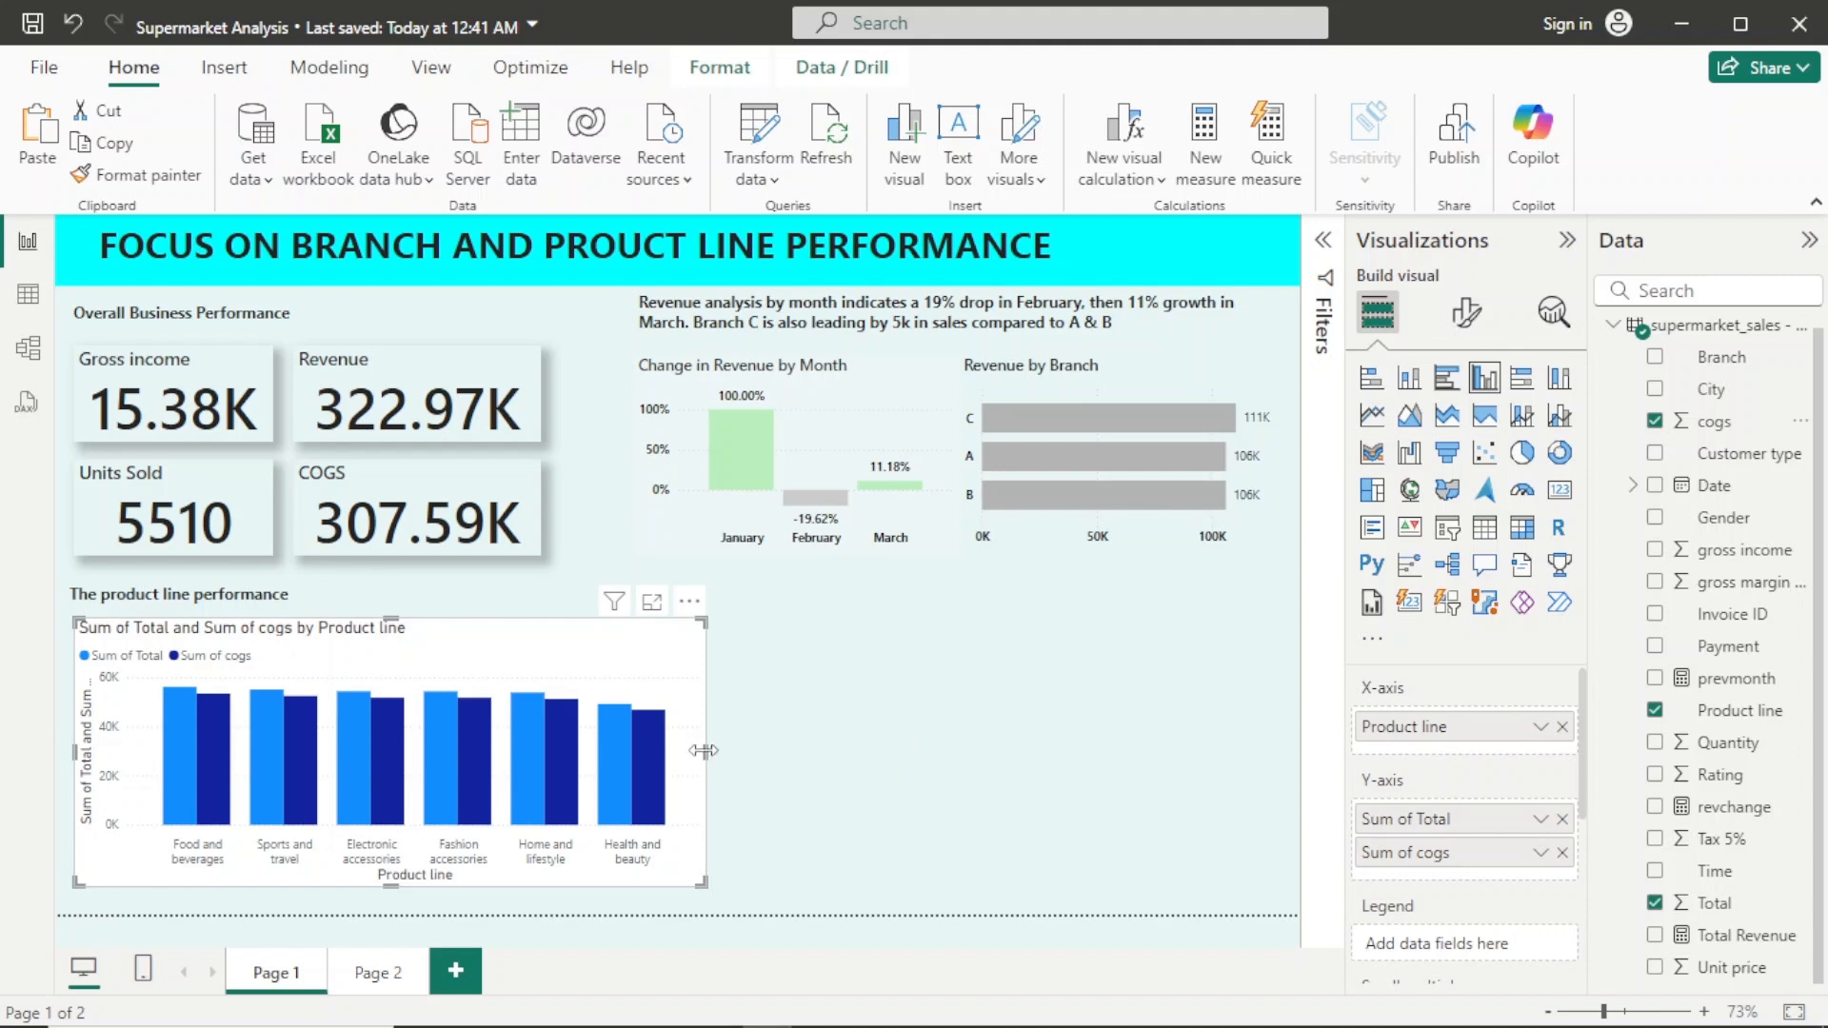
{"action": "left_click_drag", "start_coordinate": [705, 750], "coordinate": [550, 754]}
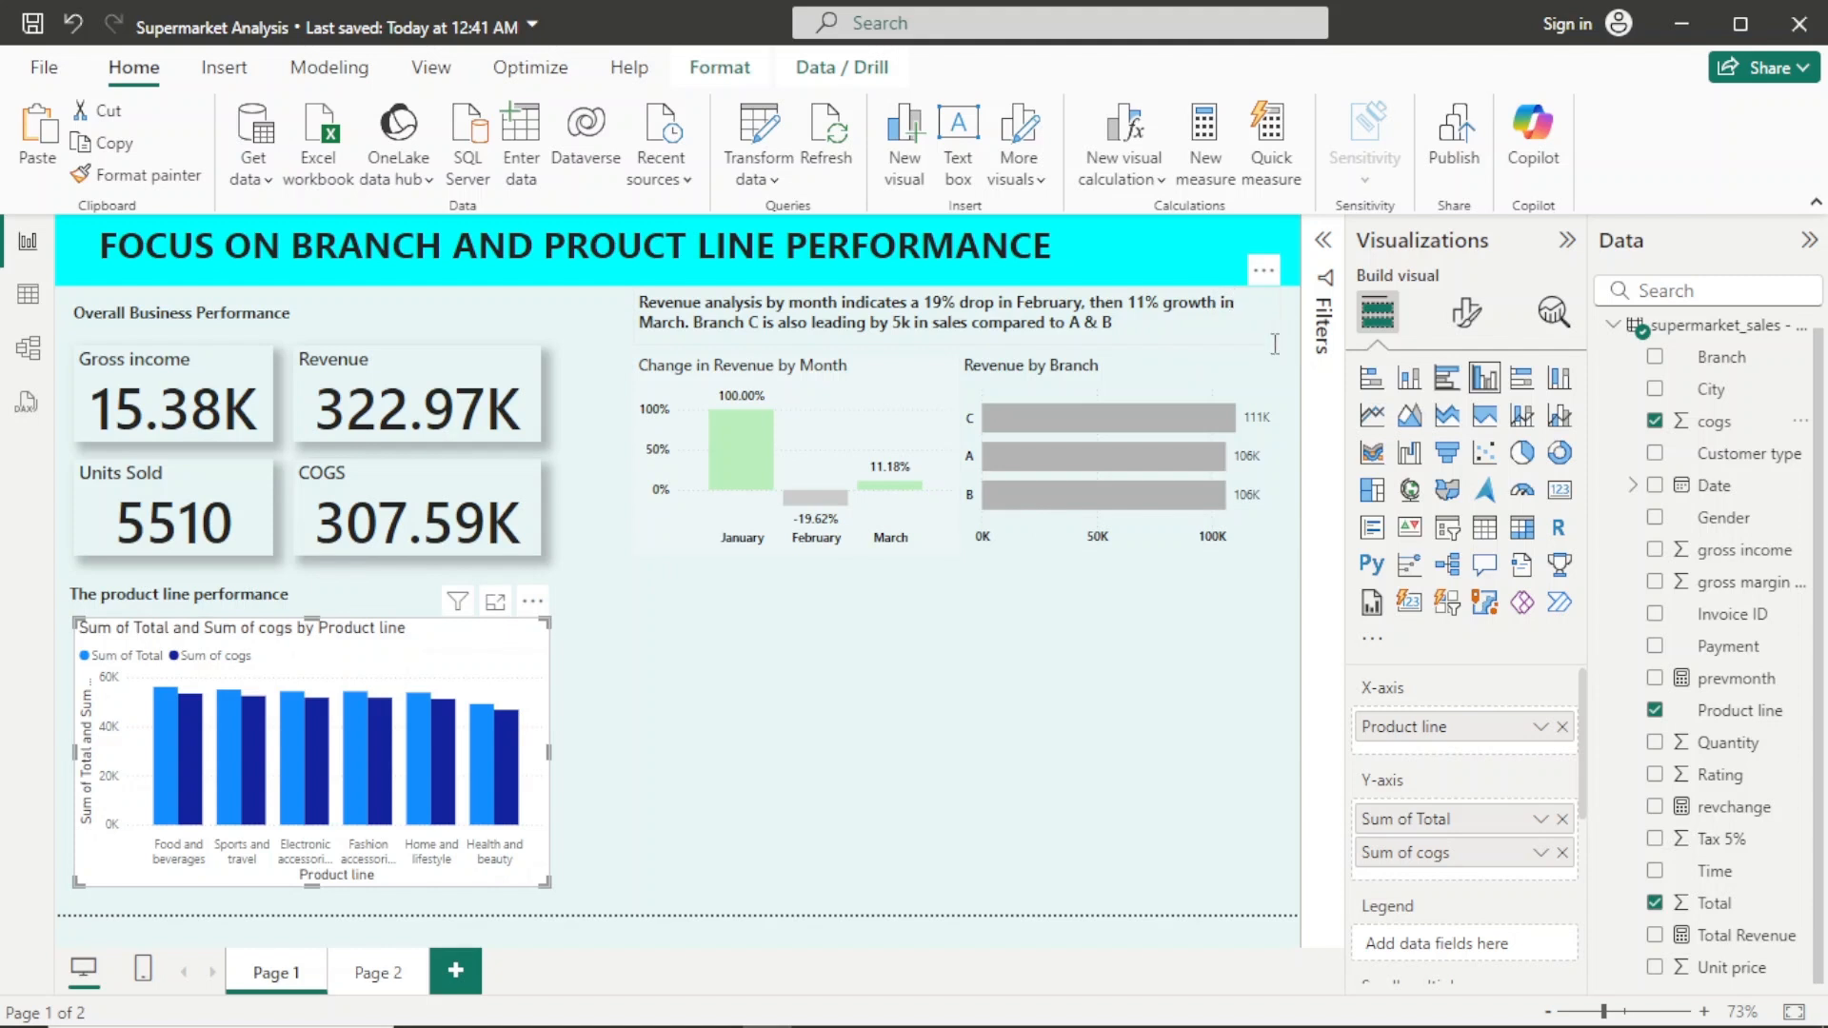
Step: Turn on the column chart's data labels at the Inside center position and widen the chart so the labels fit
{"action": "left_click", "coordinate": [1471, 314]}
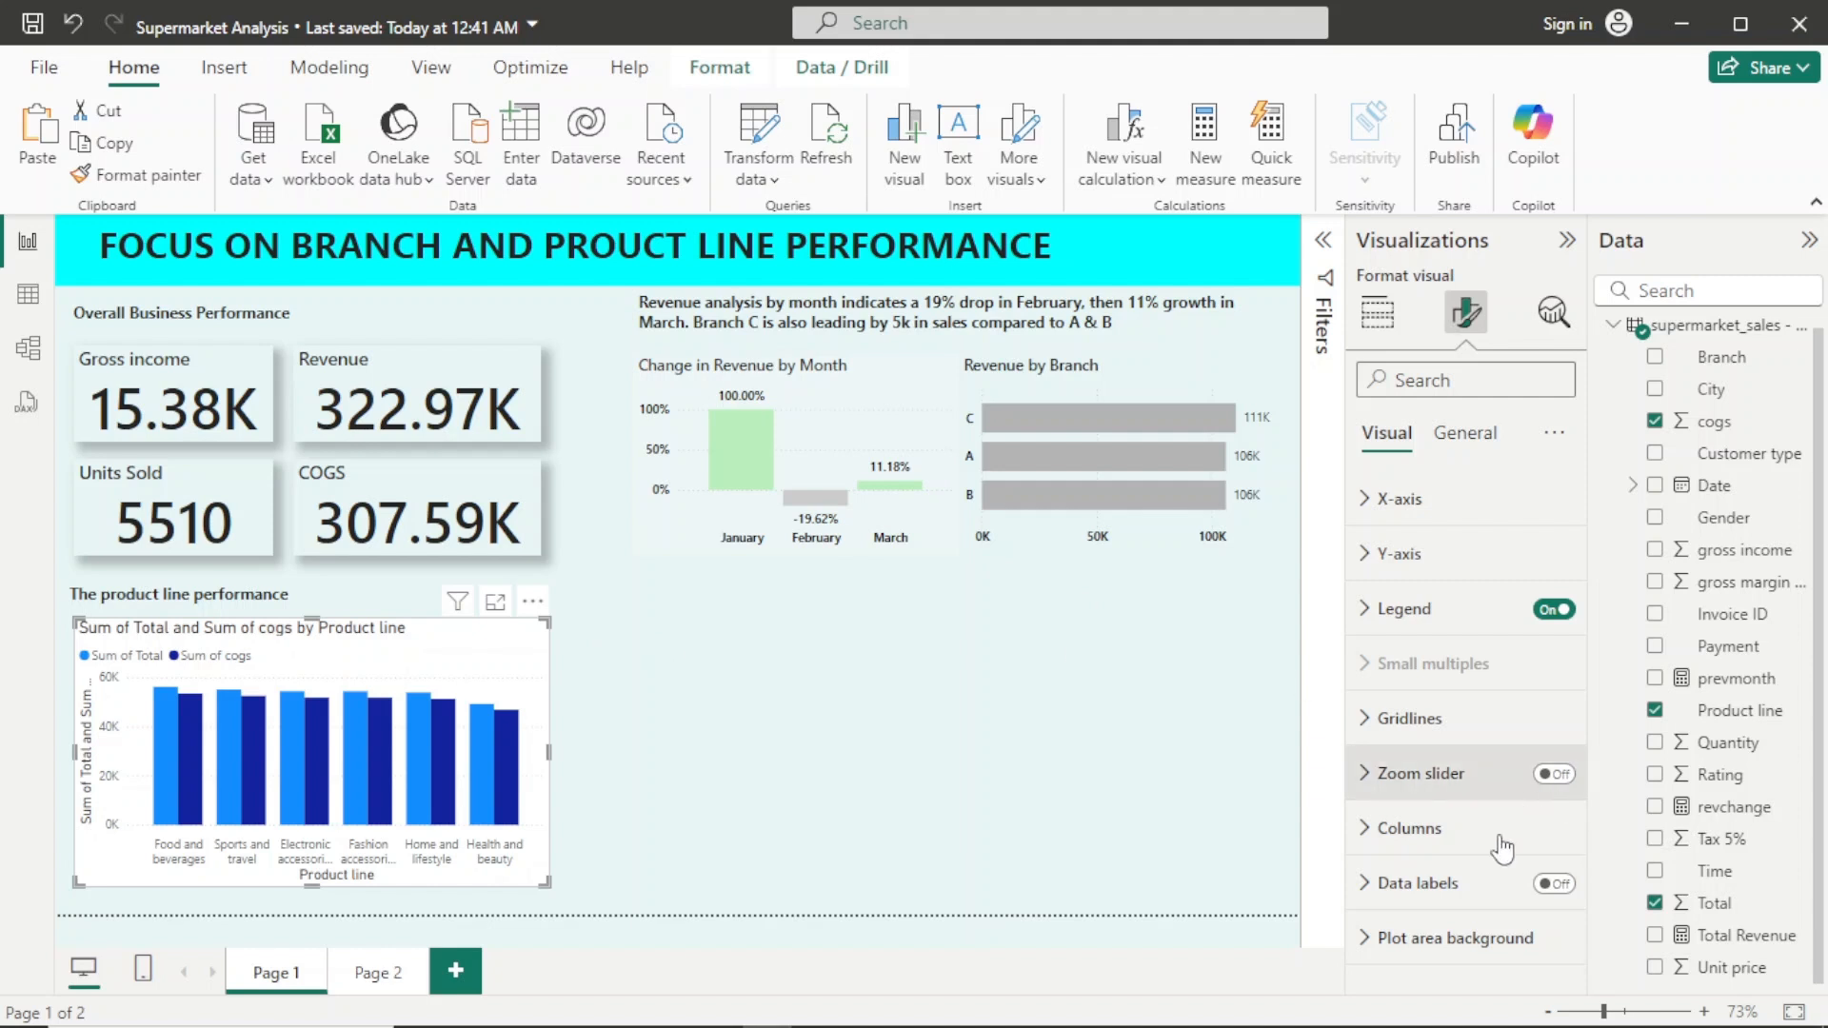
{"action": "left_click", "coordinate": [1554, 893]}
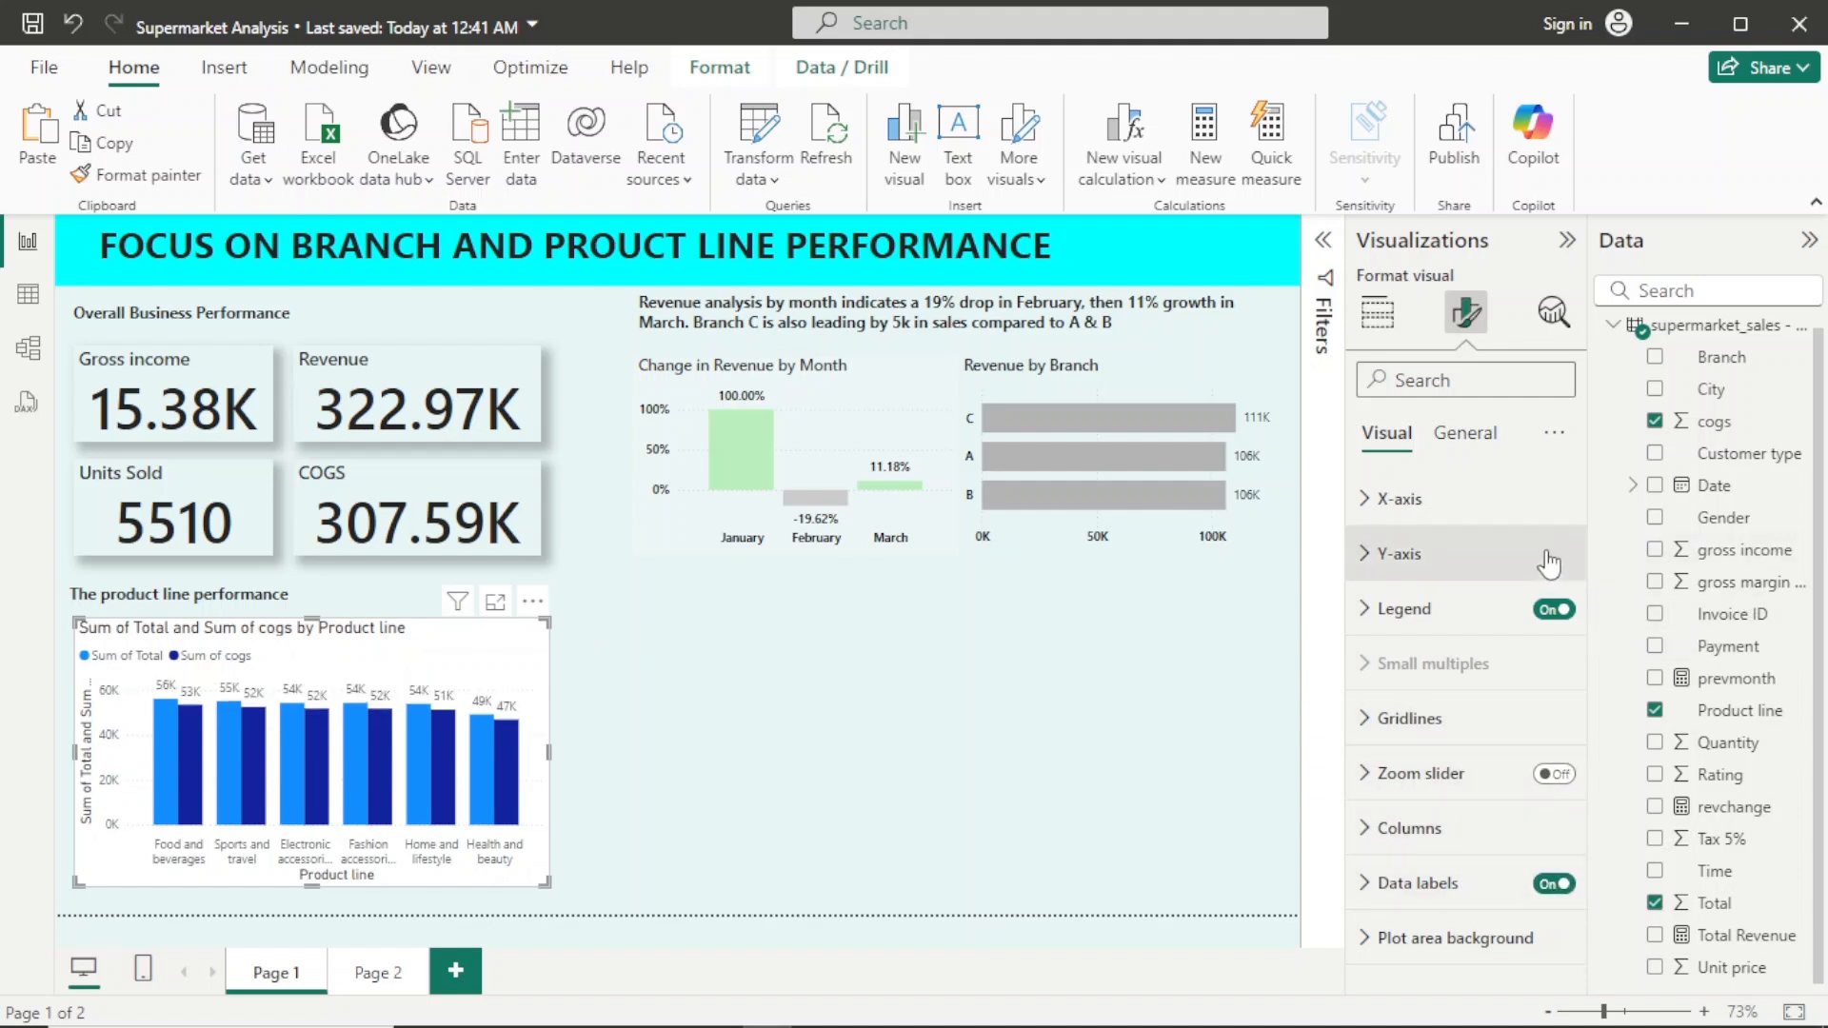
{"action": "left_click", "coordinate": [1419, 884]}
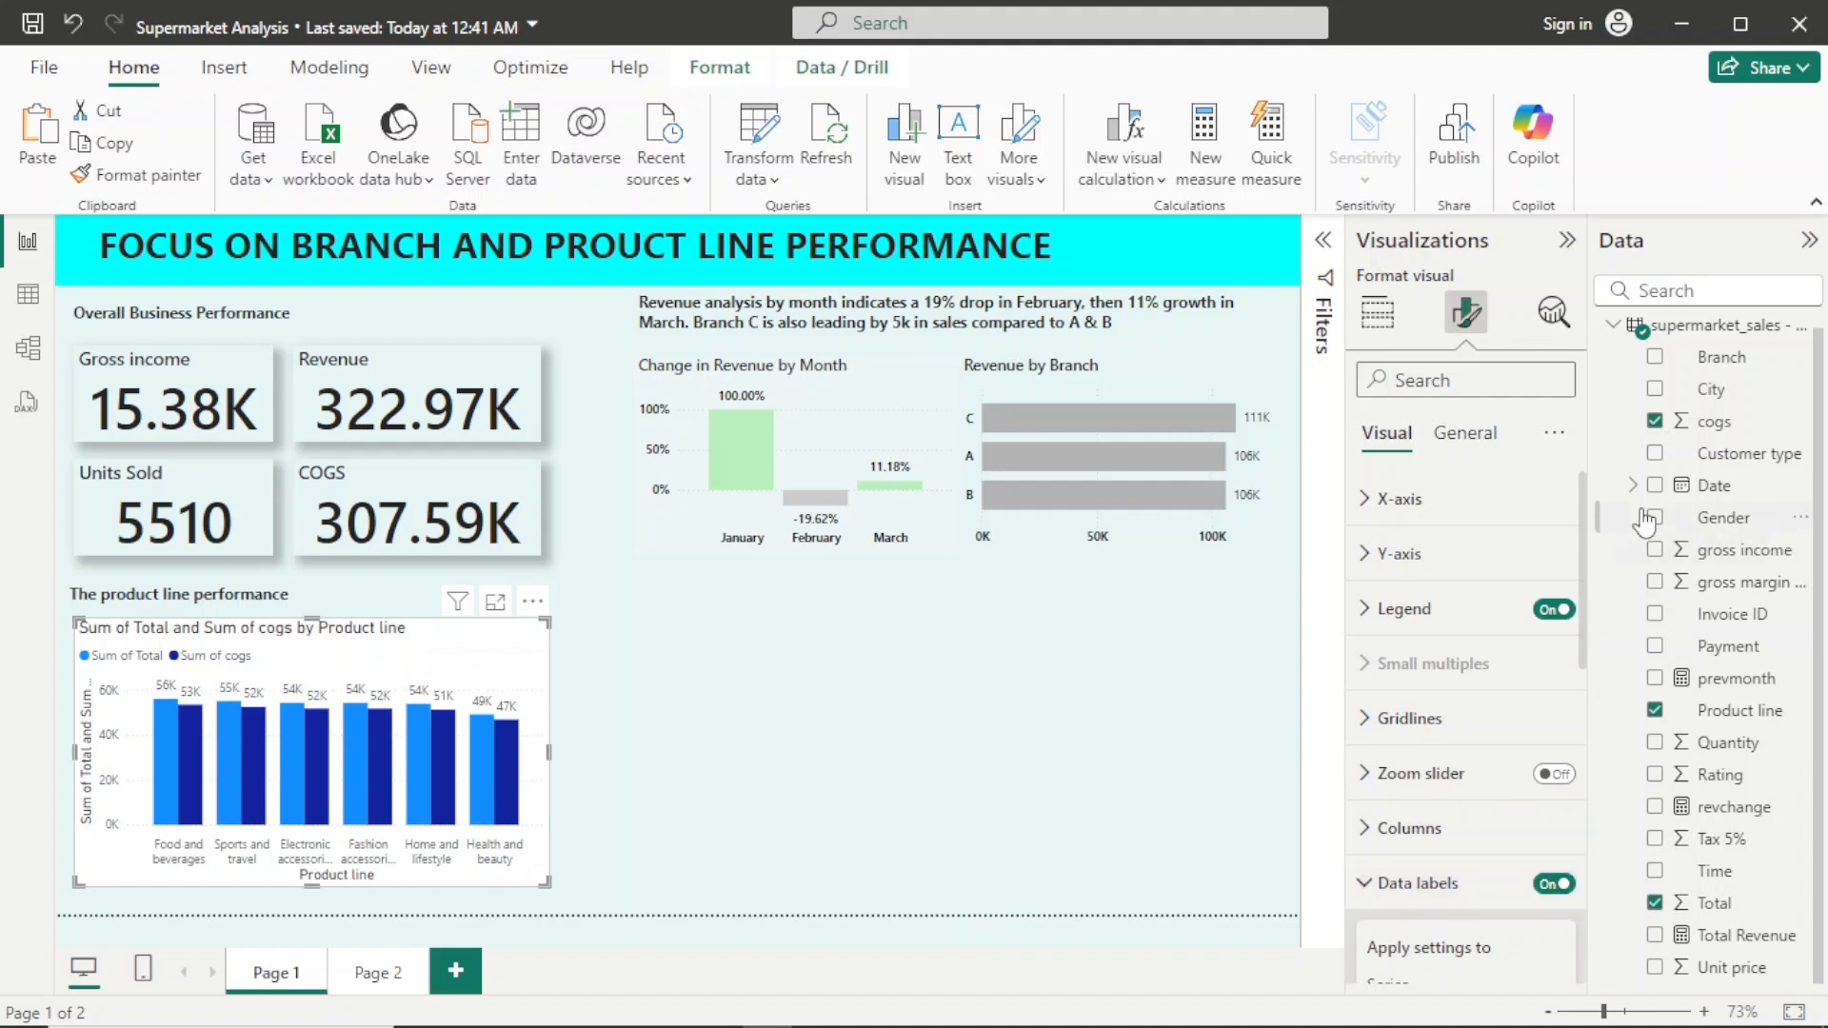
{"action": "left_click_drag", "start_coordinate": [1588, 521], "coordinate": [1585, 678]}
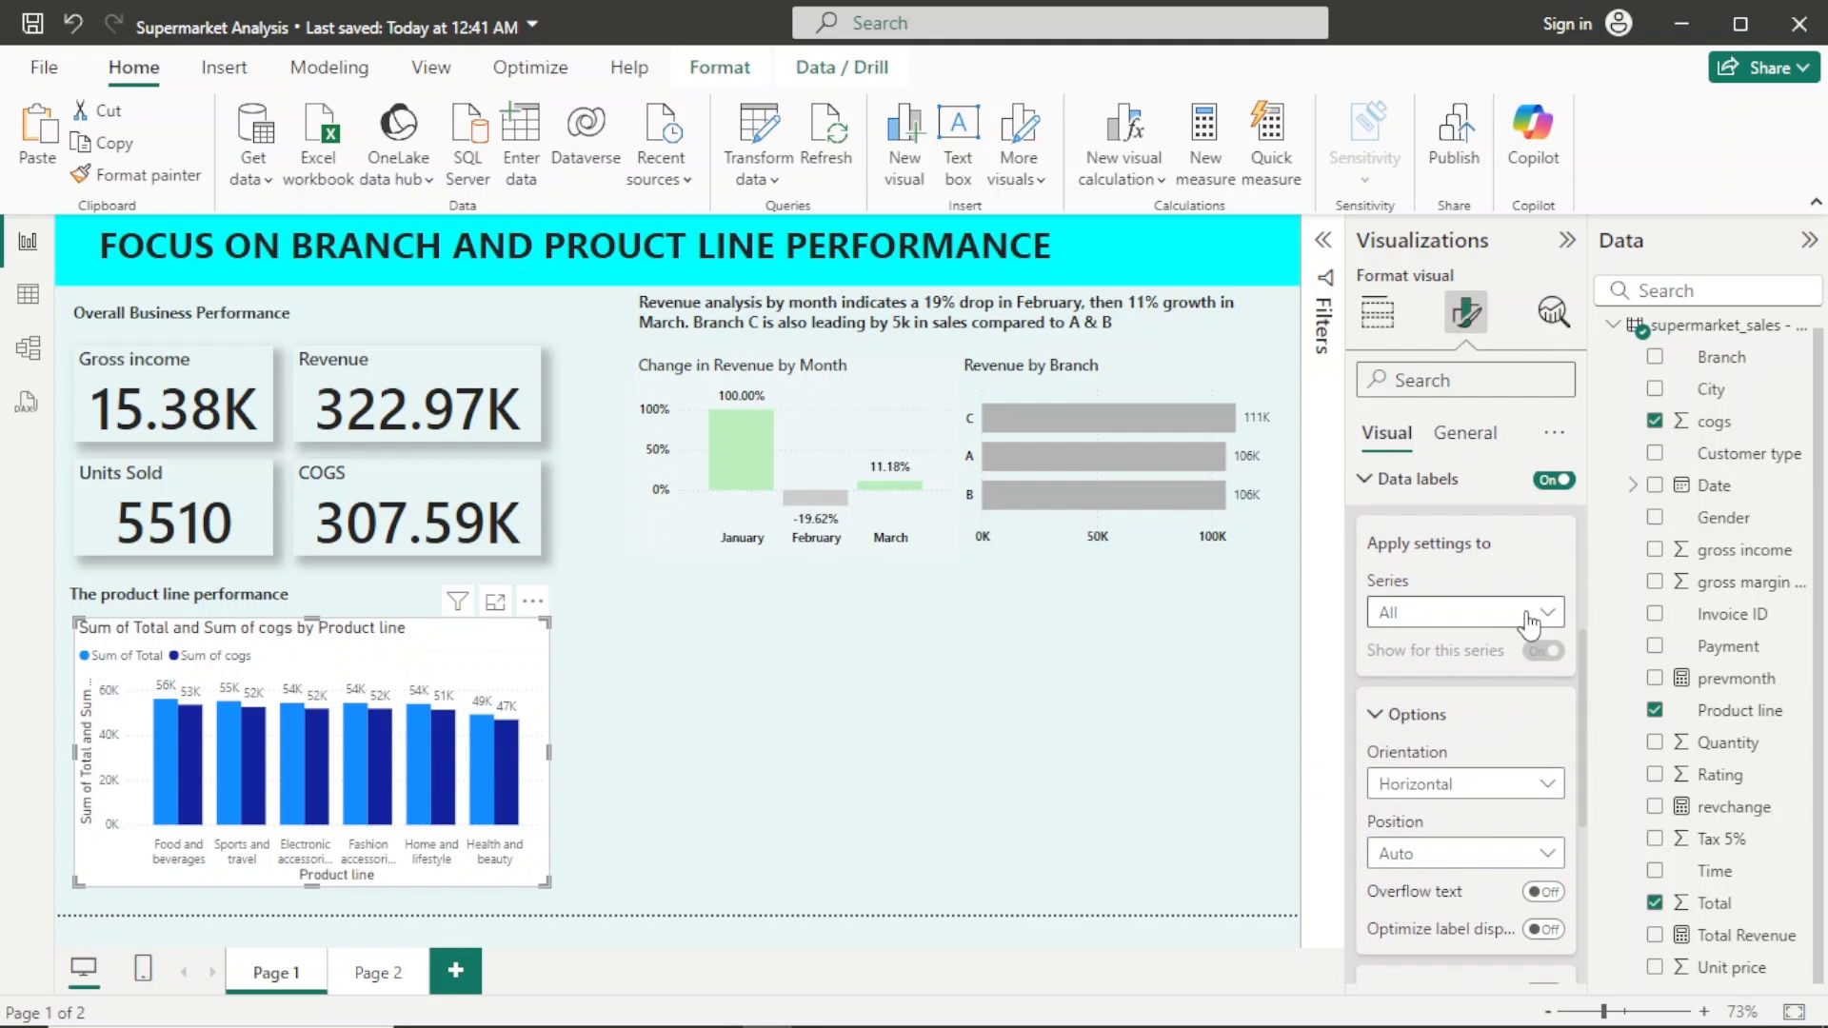
{"action": "left_click", "coordinate": [1545, 855]}
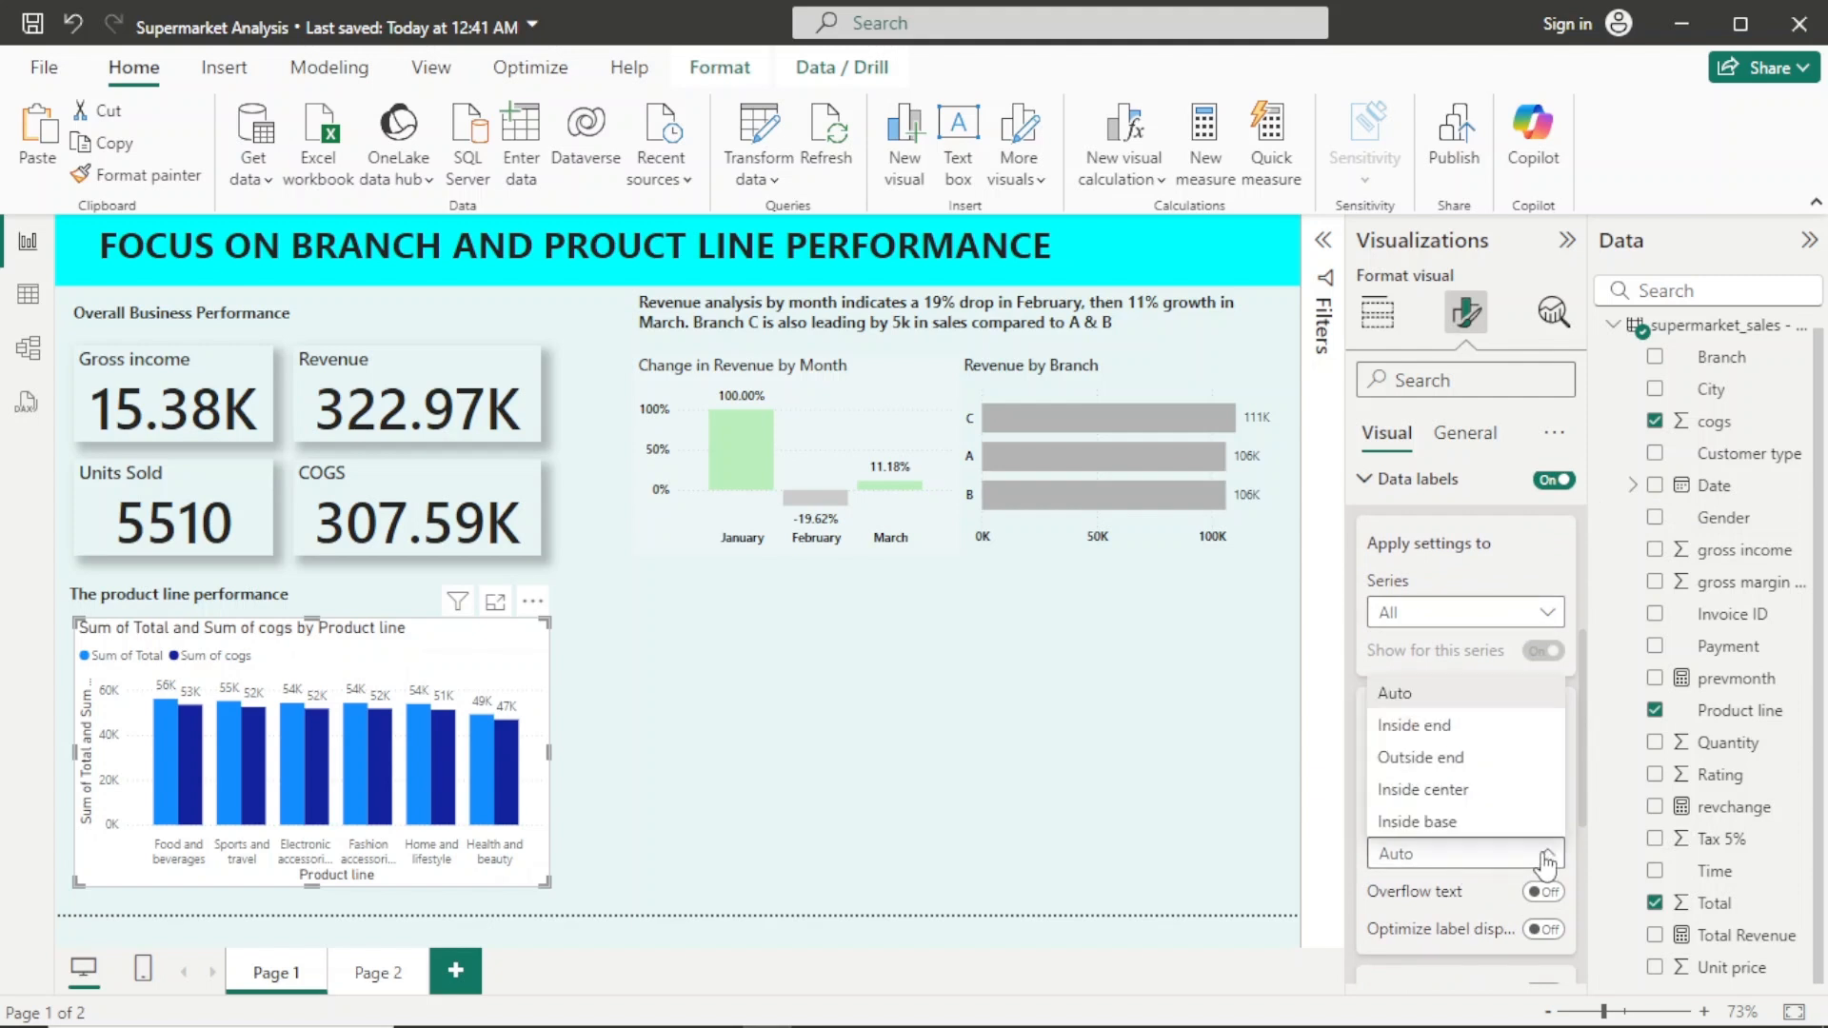
{"action": "left_click", "coordinate": [1483, 796]}
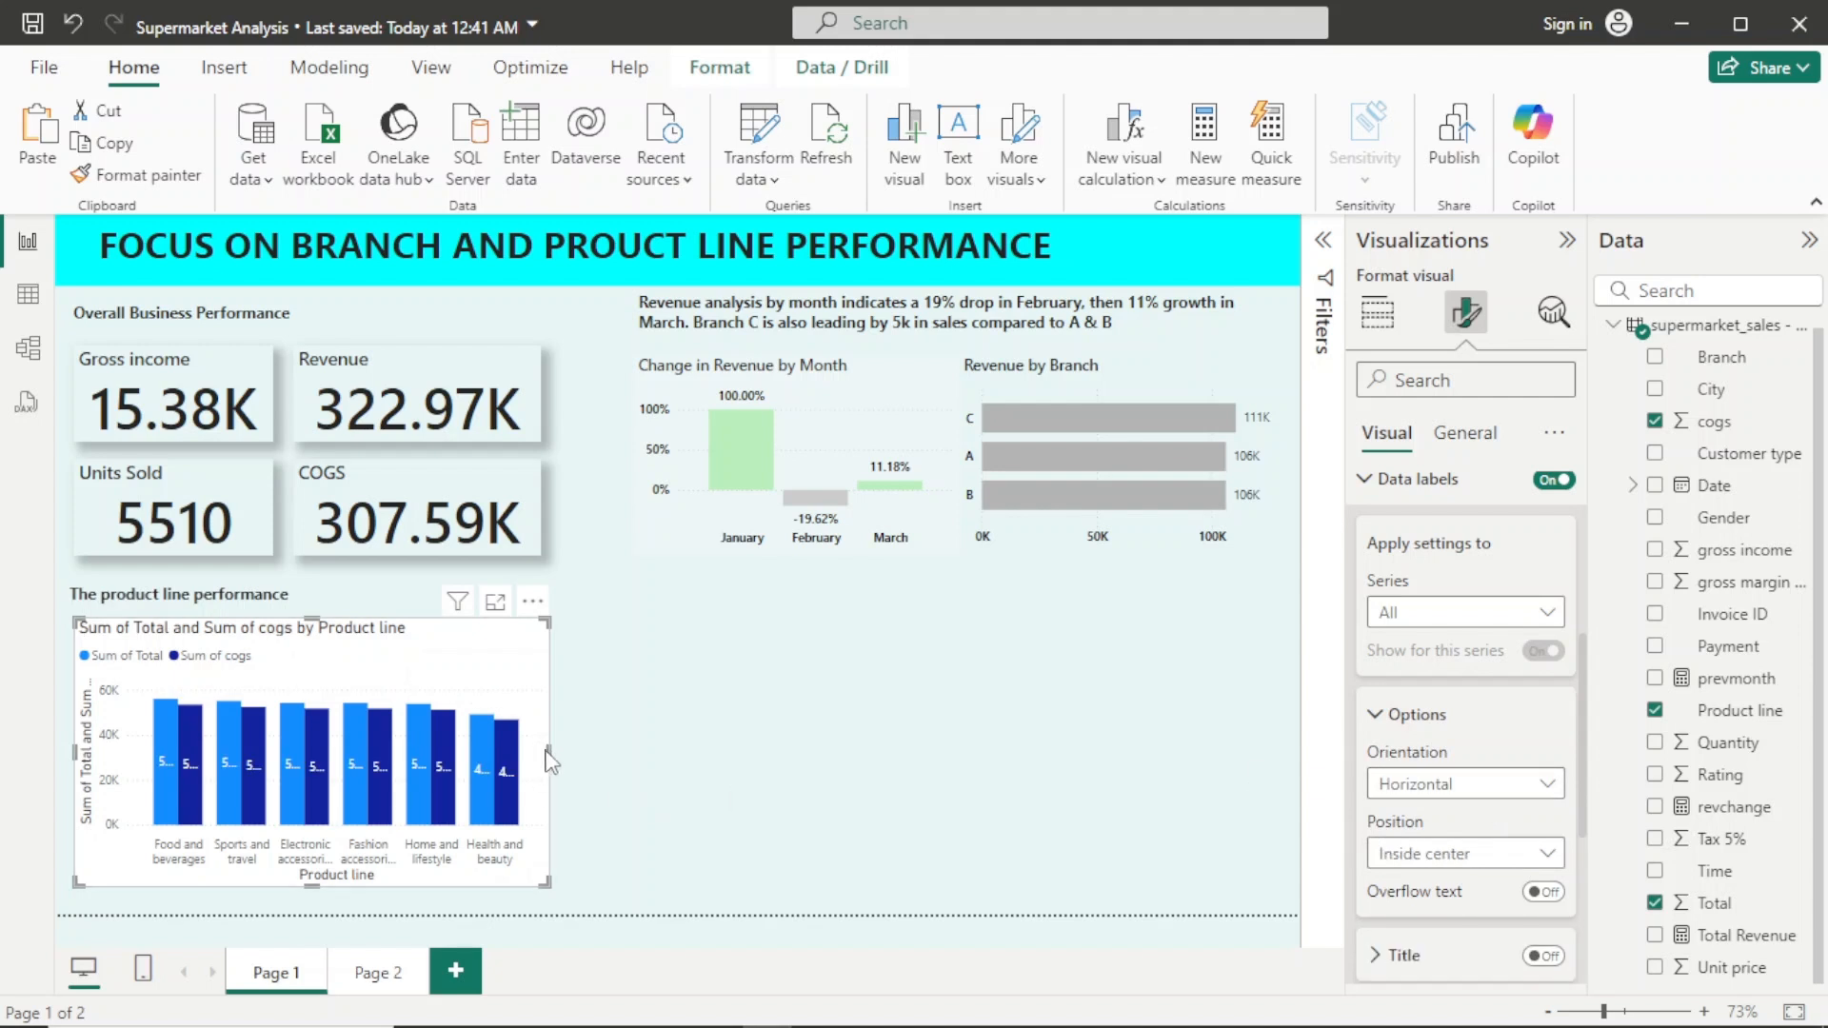
{"action": "left_click_drag", "start_coordinate": [549, 751], "coordinate": [628, 776]}
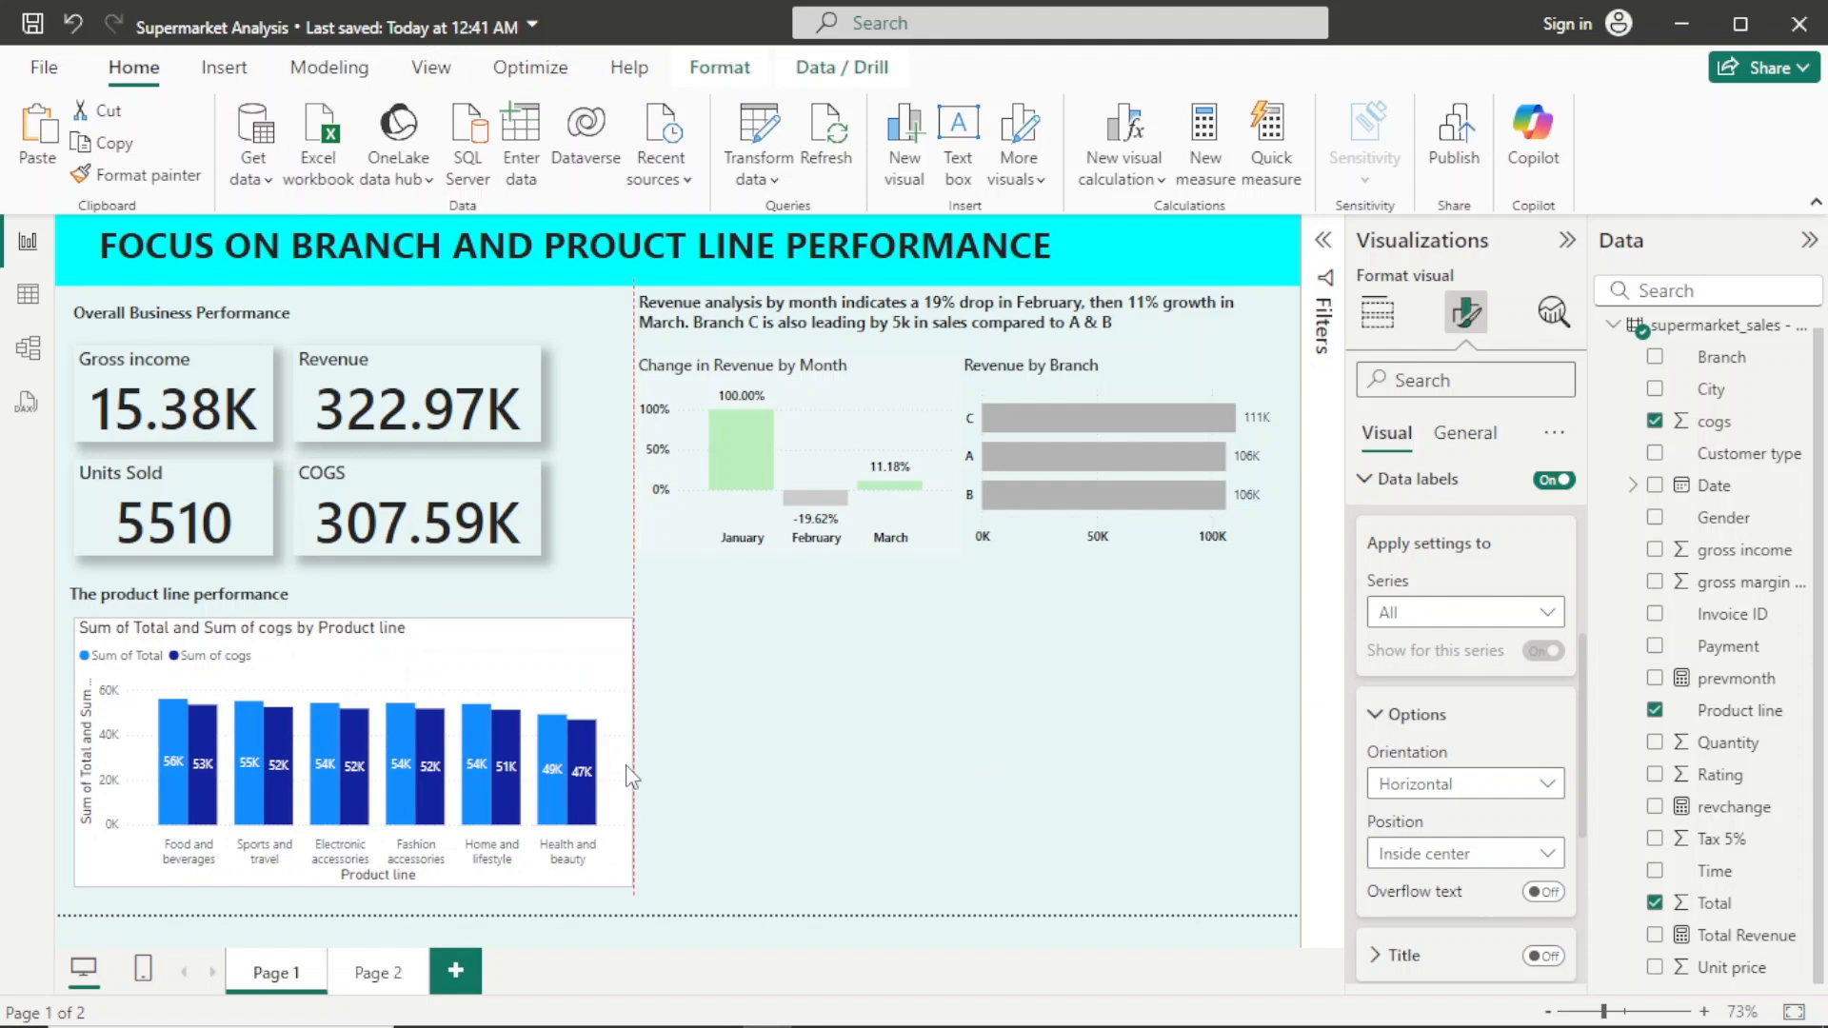
{"action": "left_click_drag", "start_coordinate": [628, 776], "coordinate": [628, 776]}
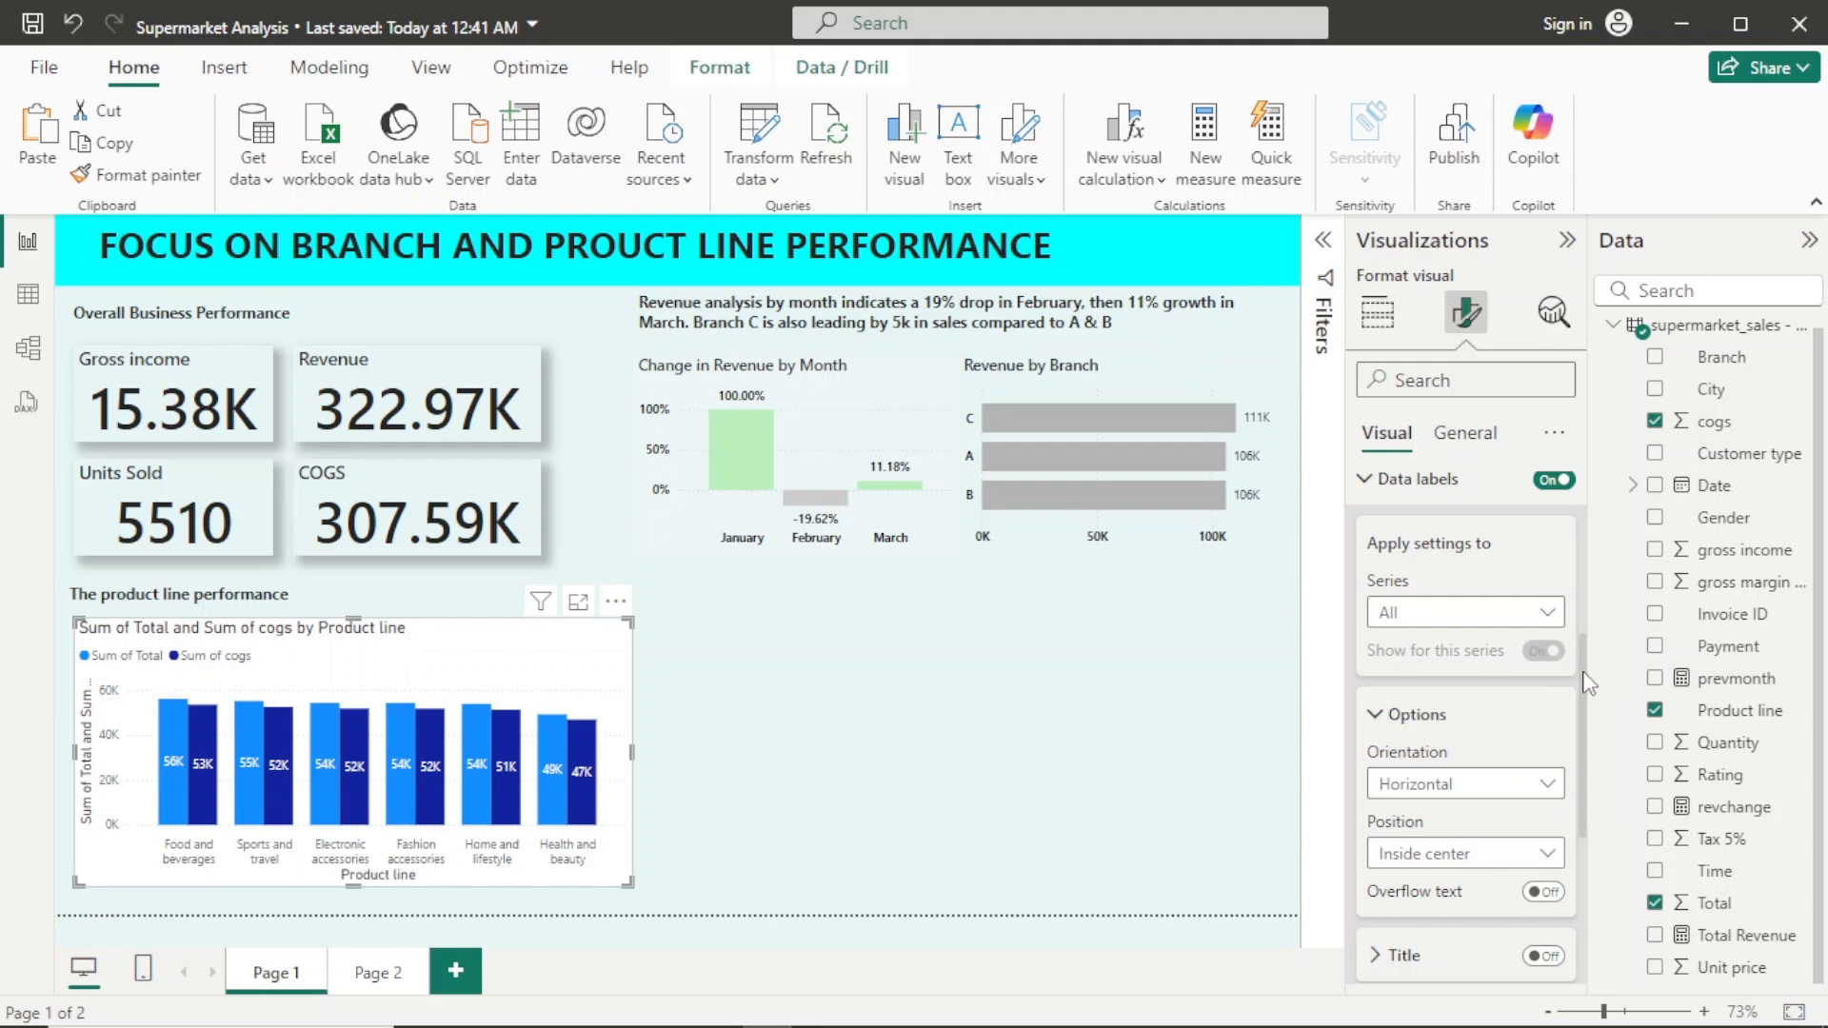
Step: Set the font color of the column chart's data label values to black
{"action": "scroll", "coordinate": [1586, 683], "scroll_direction": "down", "scroll_amount": 4}
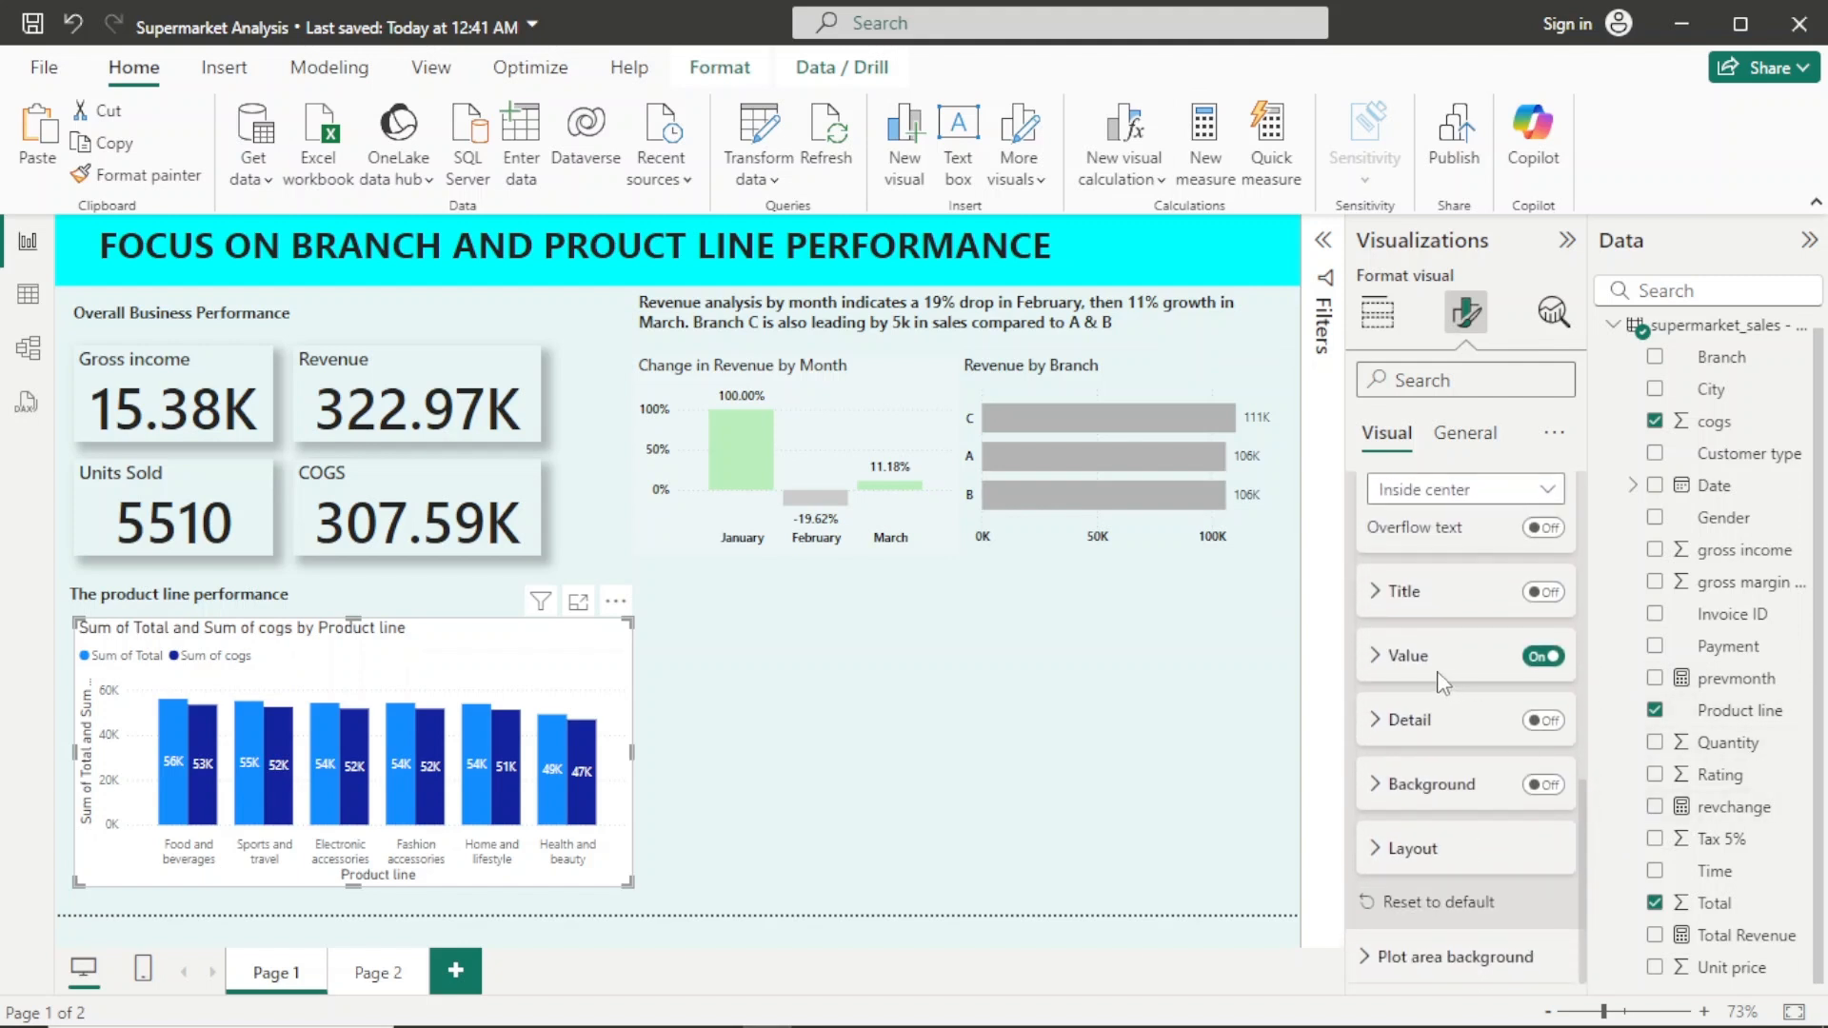
{"action": "left_click", "coordinate": [1378, 657]}
{"action": "left_click", "coordinate": [1378, 657]}
{"action": "left_click", "coordinate": [1385, 767]}
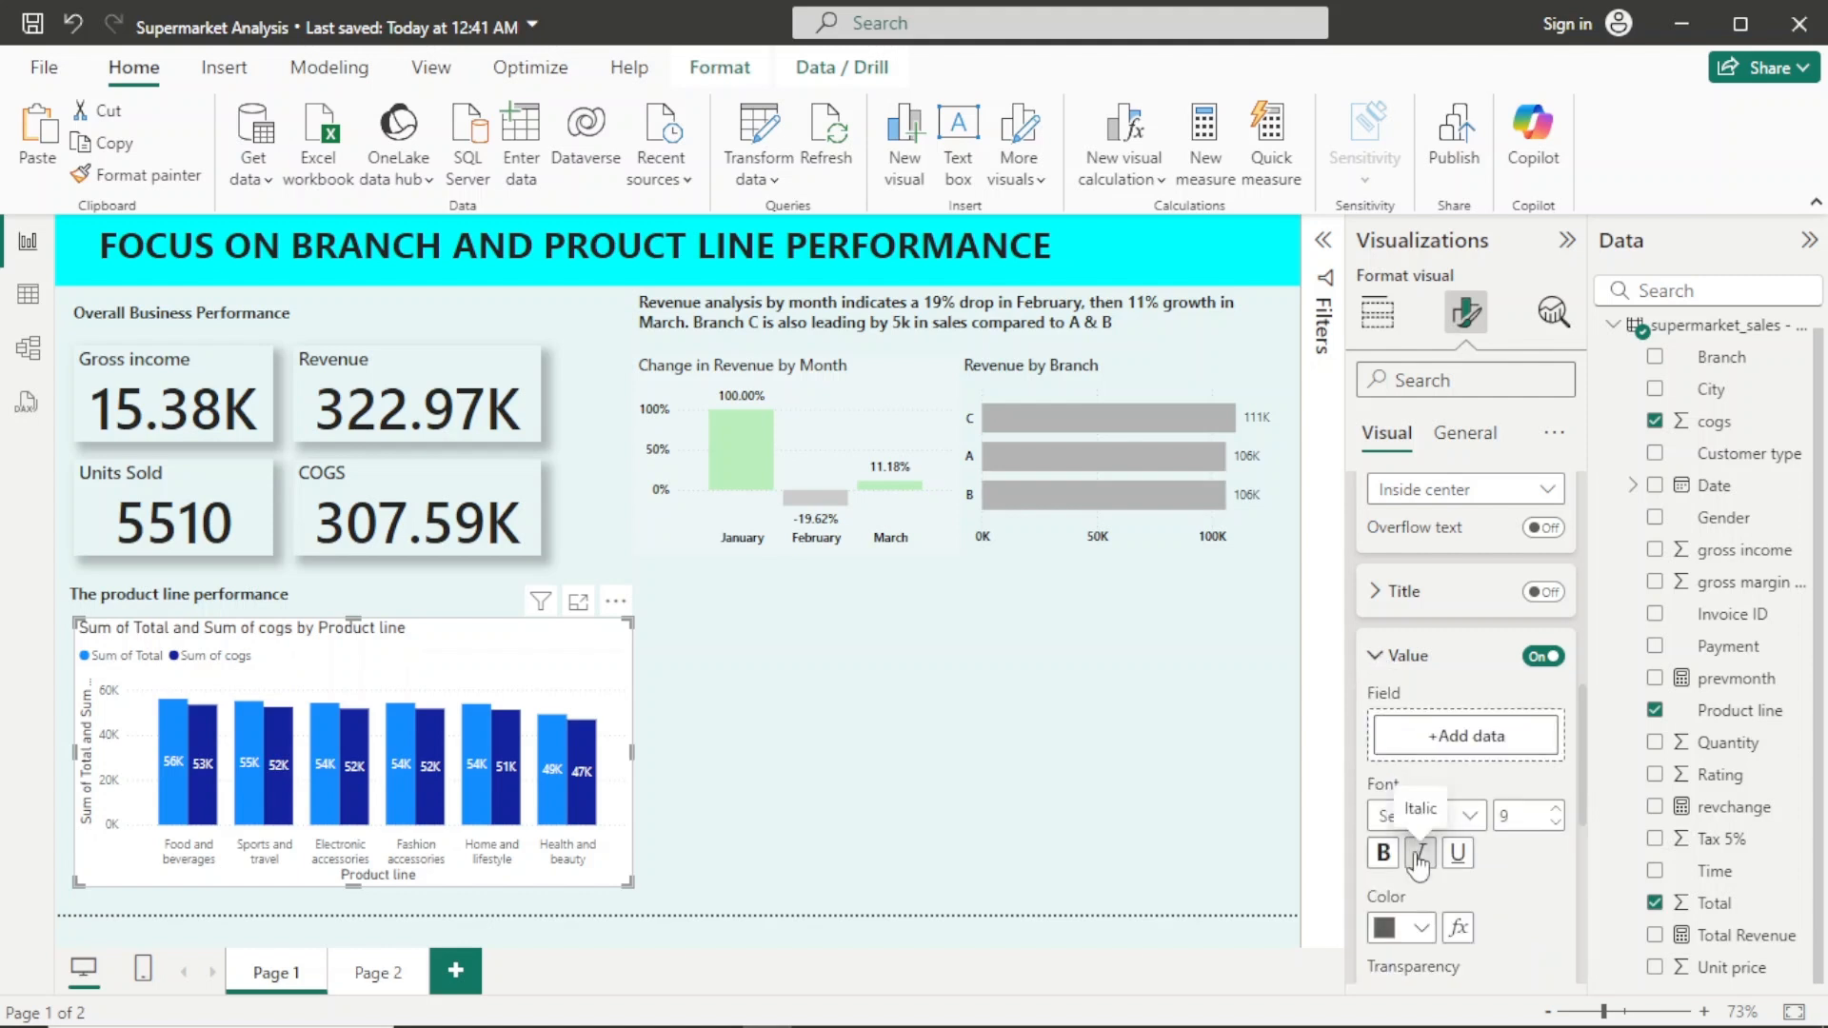
{"action": "left_click", "coordinate": [1419, 931]}
{"action": "left_click", "coordinate": [1435, 812]}
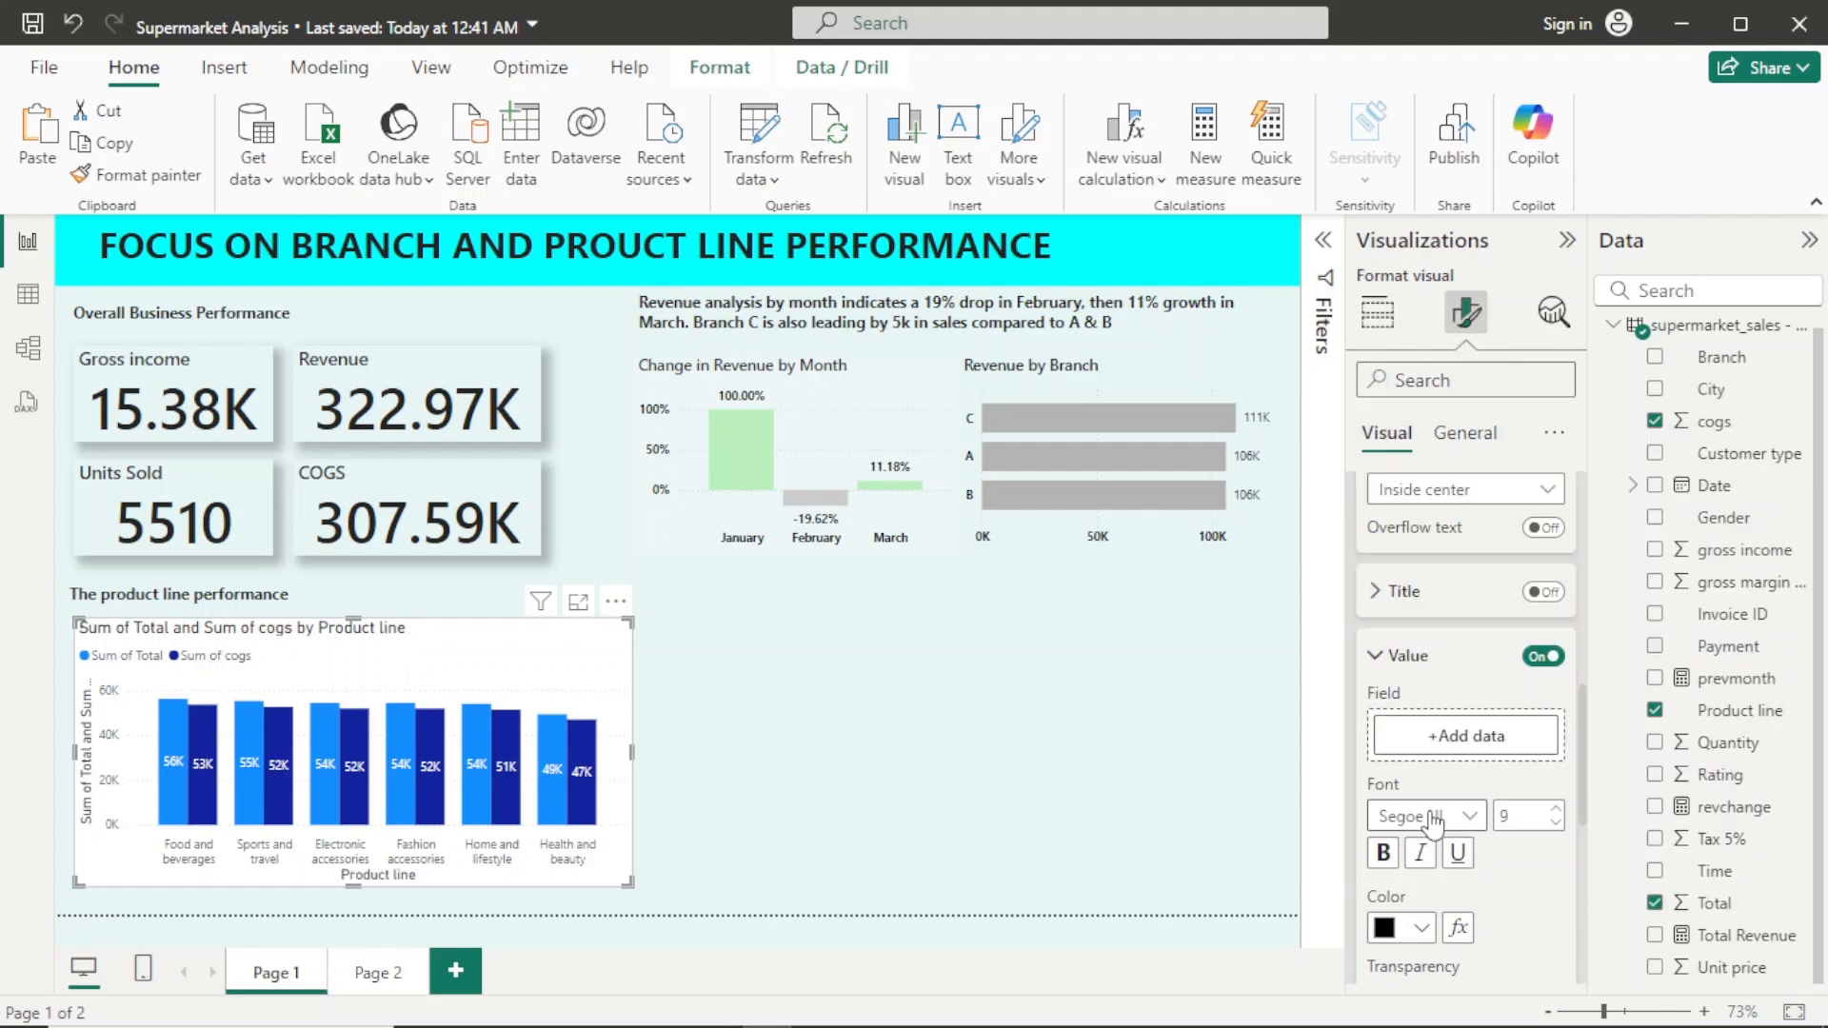
{"action": "left_click", "coordinate": [1378, 666]}
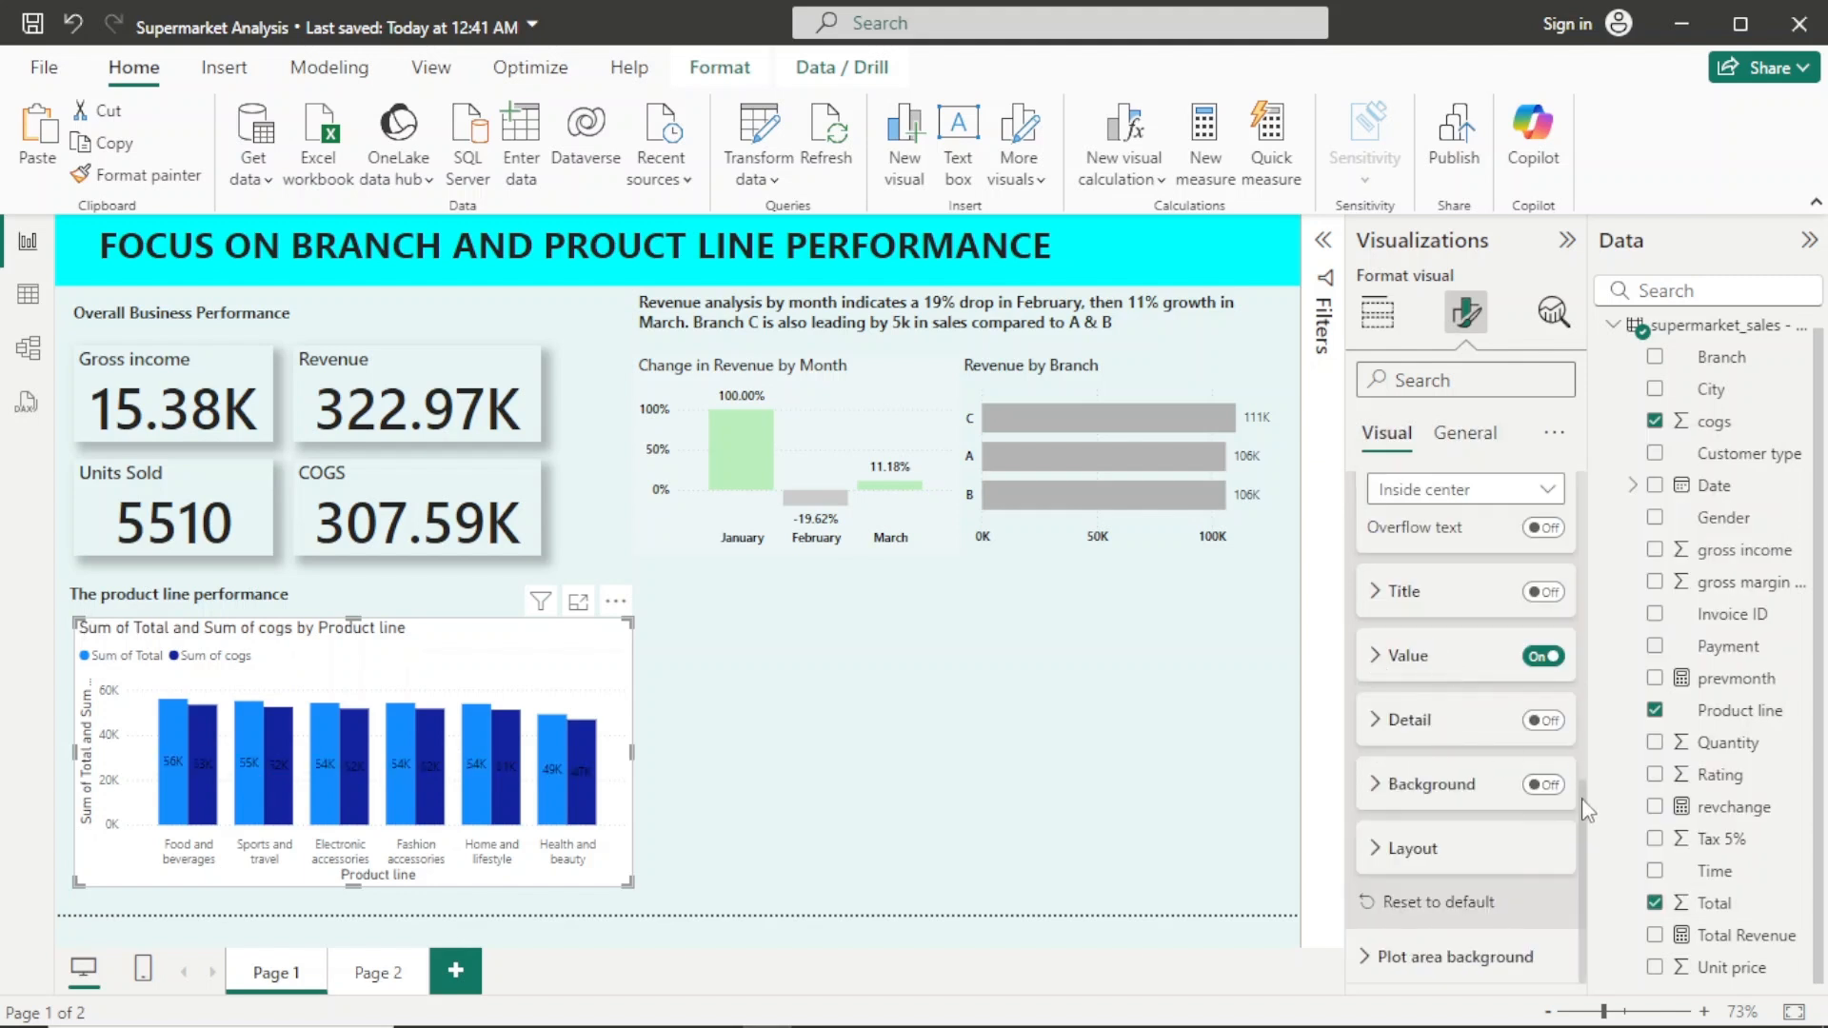
Step: Make the product line chart's X-axis values bold and black
{"action": "scroll", "coordinate": [1466, 666], "scroll_direction": "up", "scroll_amount": 10}
{"action": "left_click", "coordinate": [1478, 515]}
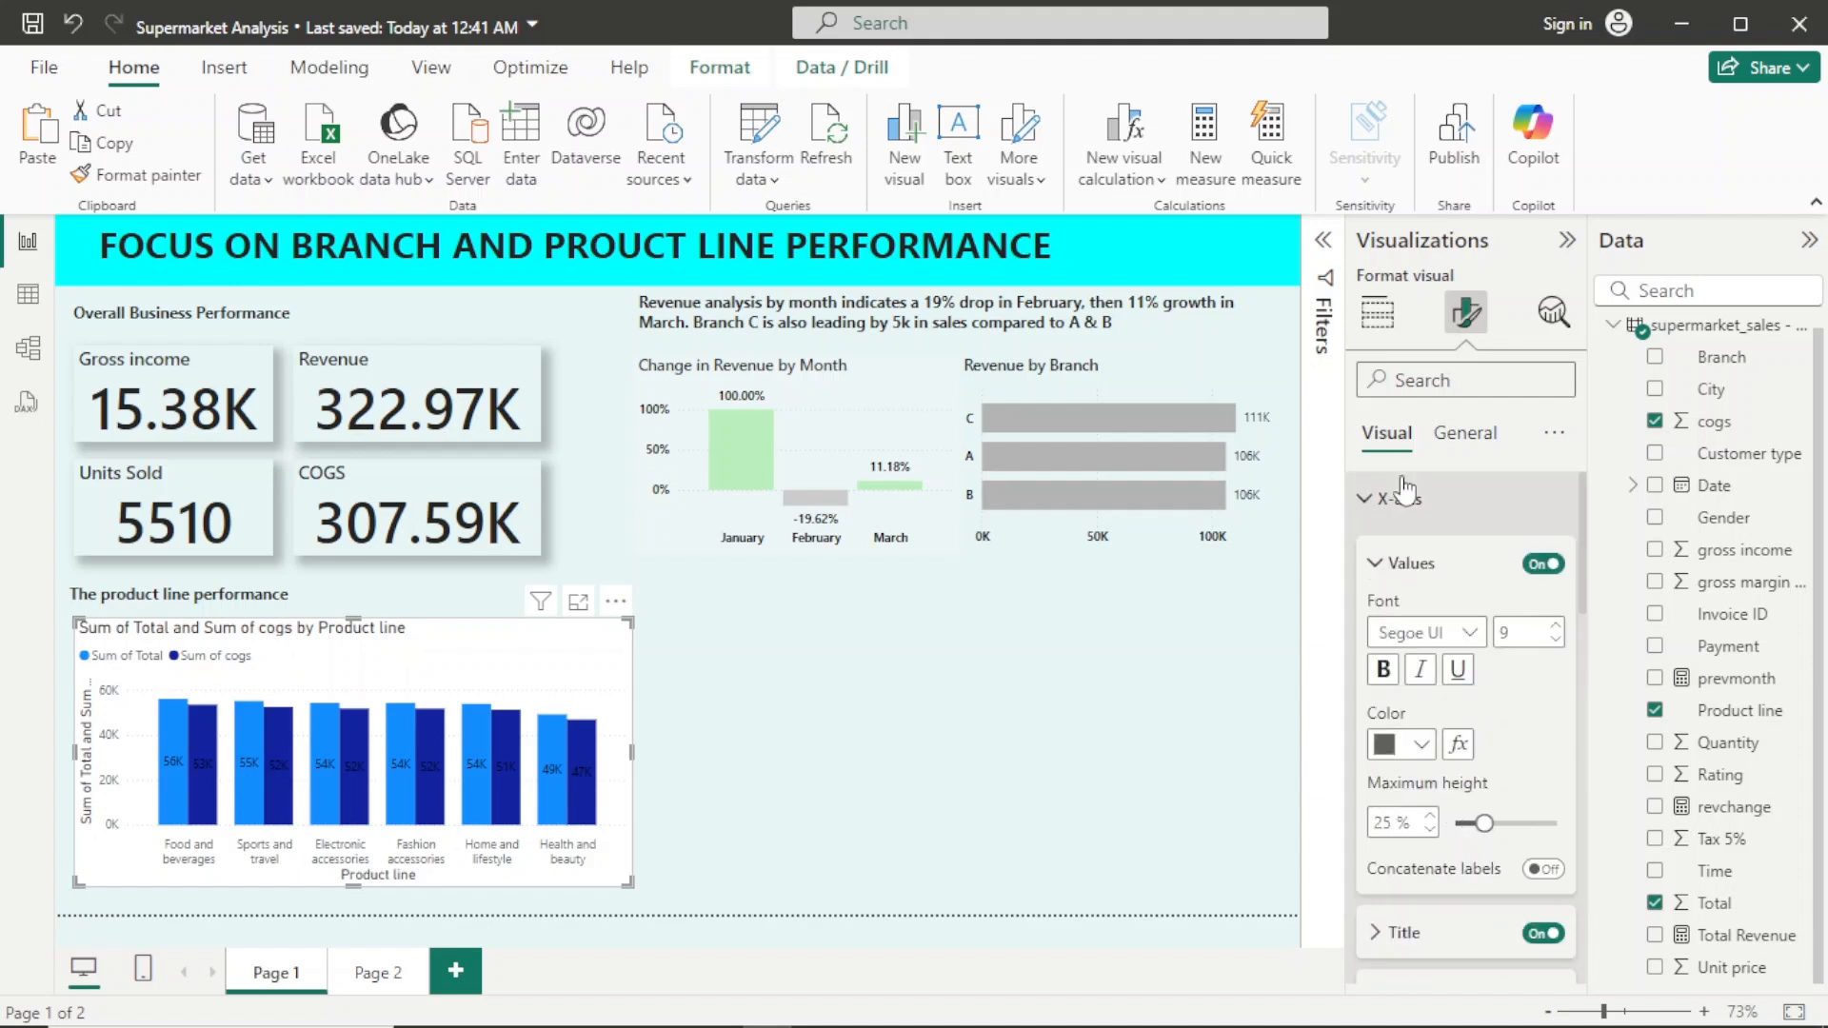
{"action": "left_click", "coordinate": [1394, 680]}
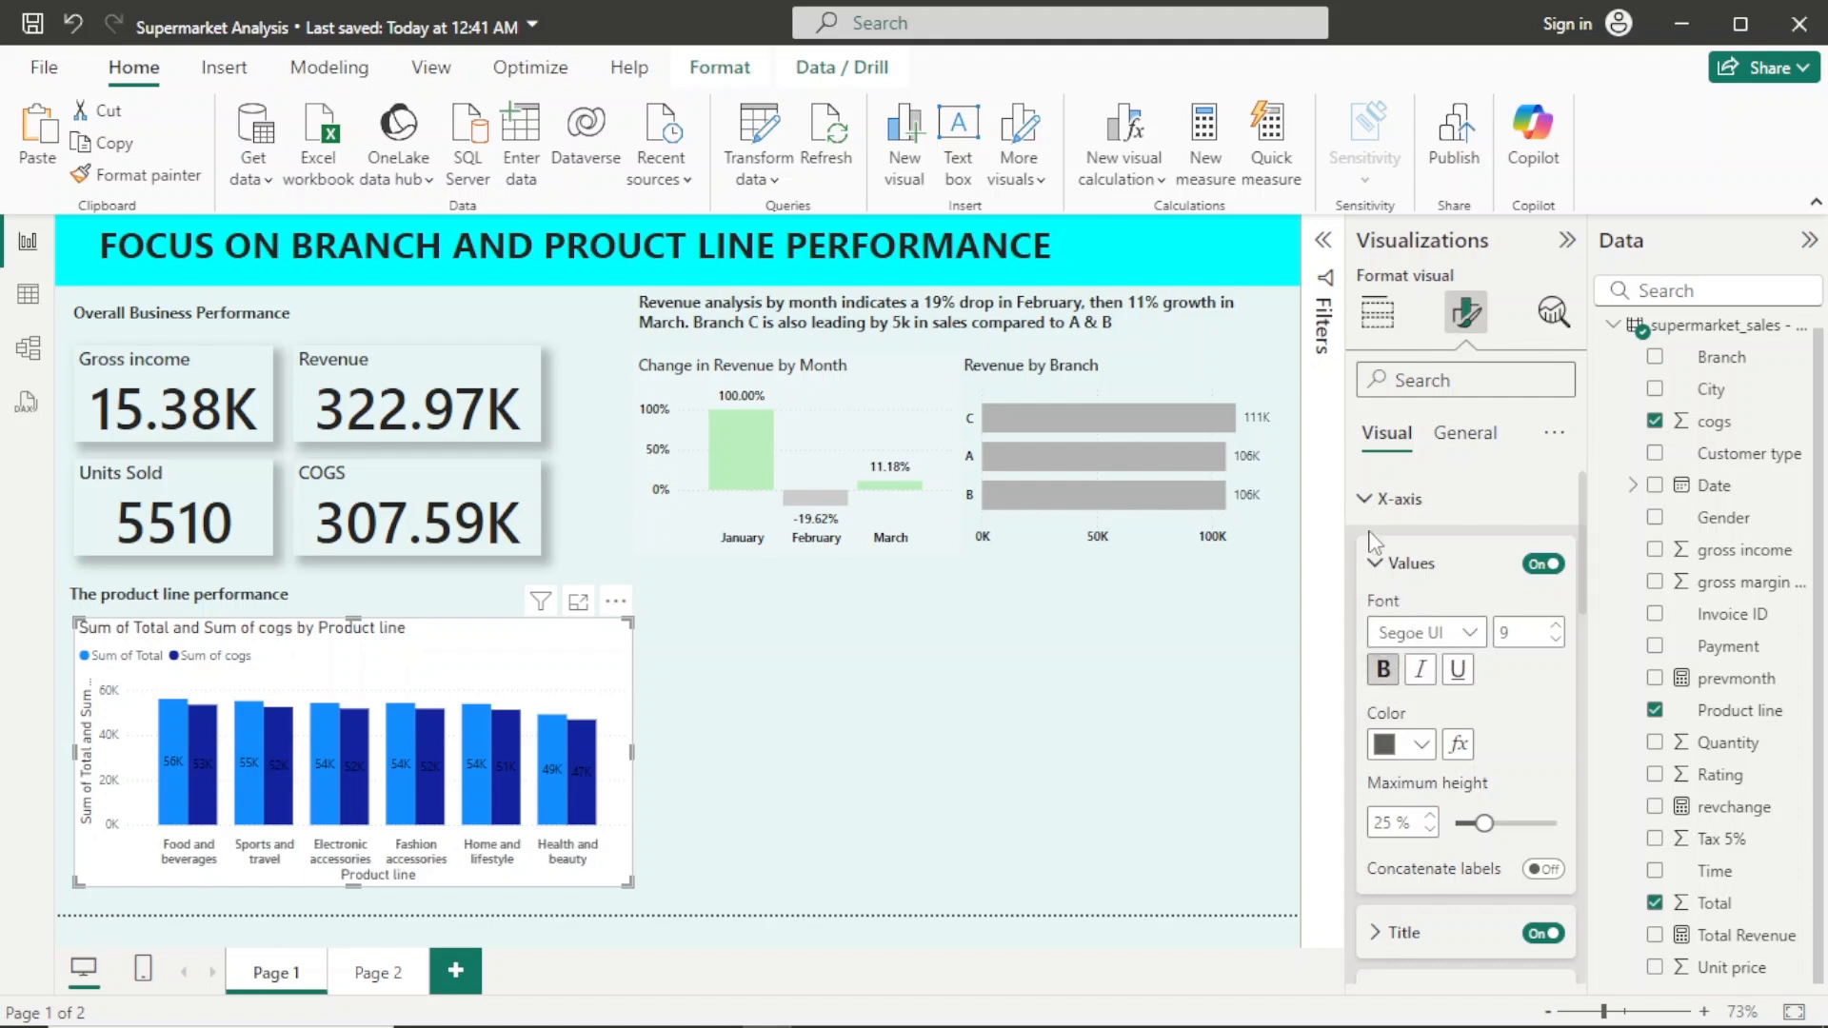
{"action": "left_click", "coordinate": [1424, 745]}
{"action": "left_click", "coordinate": [1401, 631]}
{"action": "left_click", "coordinate": [1387, 499]}
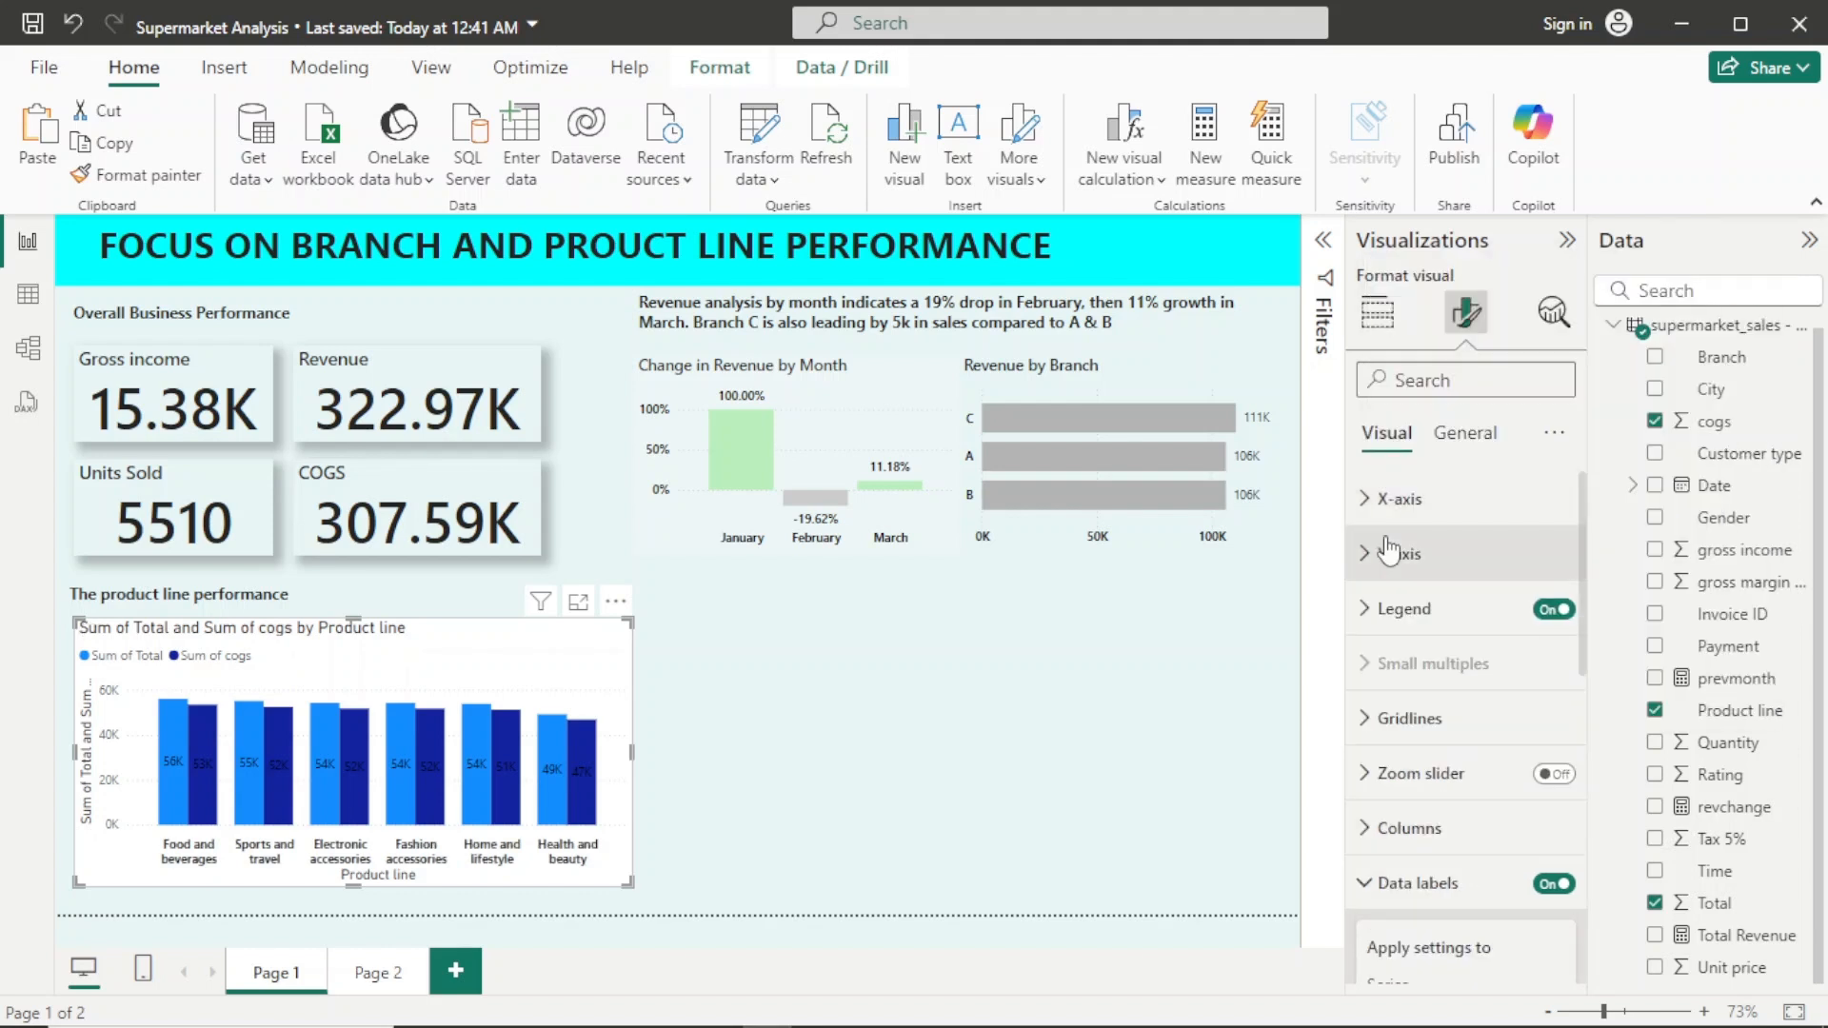
Step: Turn off the product line chart's Y-axis title and make its Y-axis values bold and black
{"action": "left_click", "coordinate": [1387, 553]}
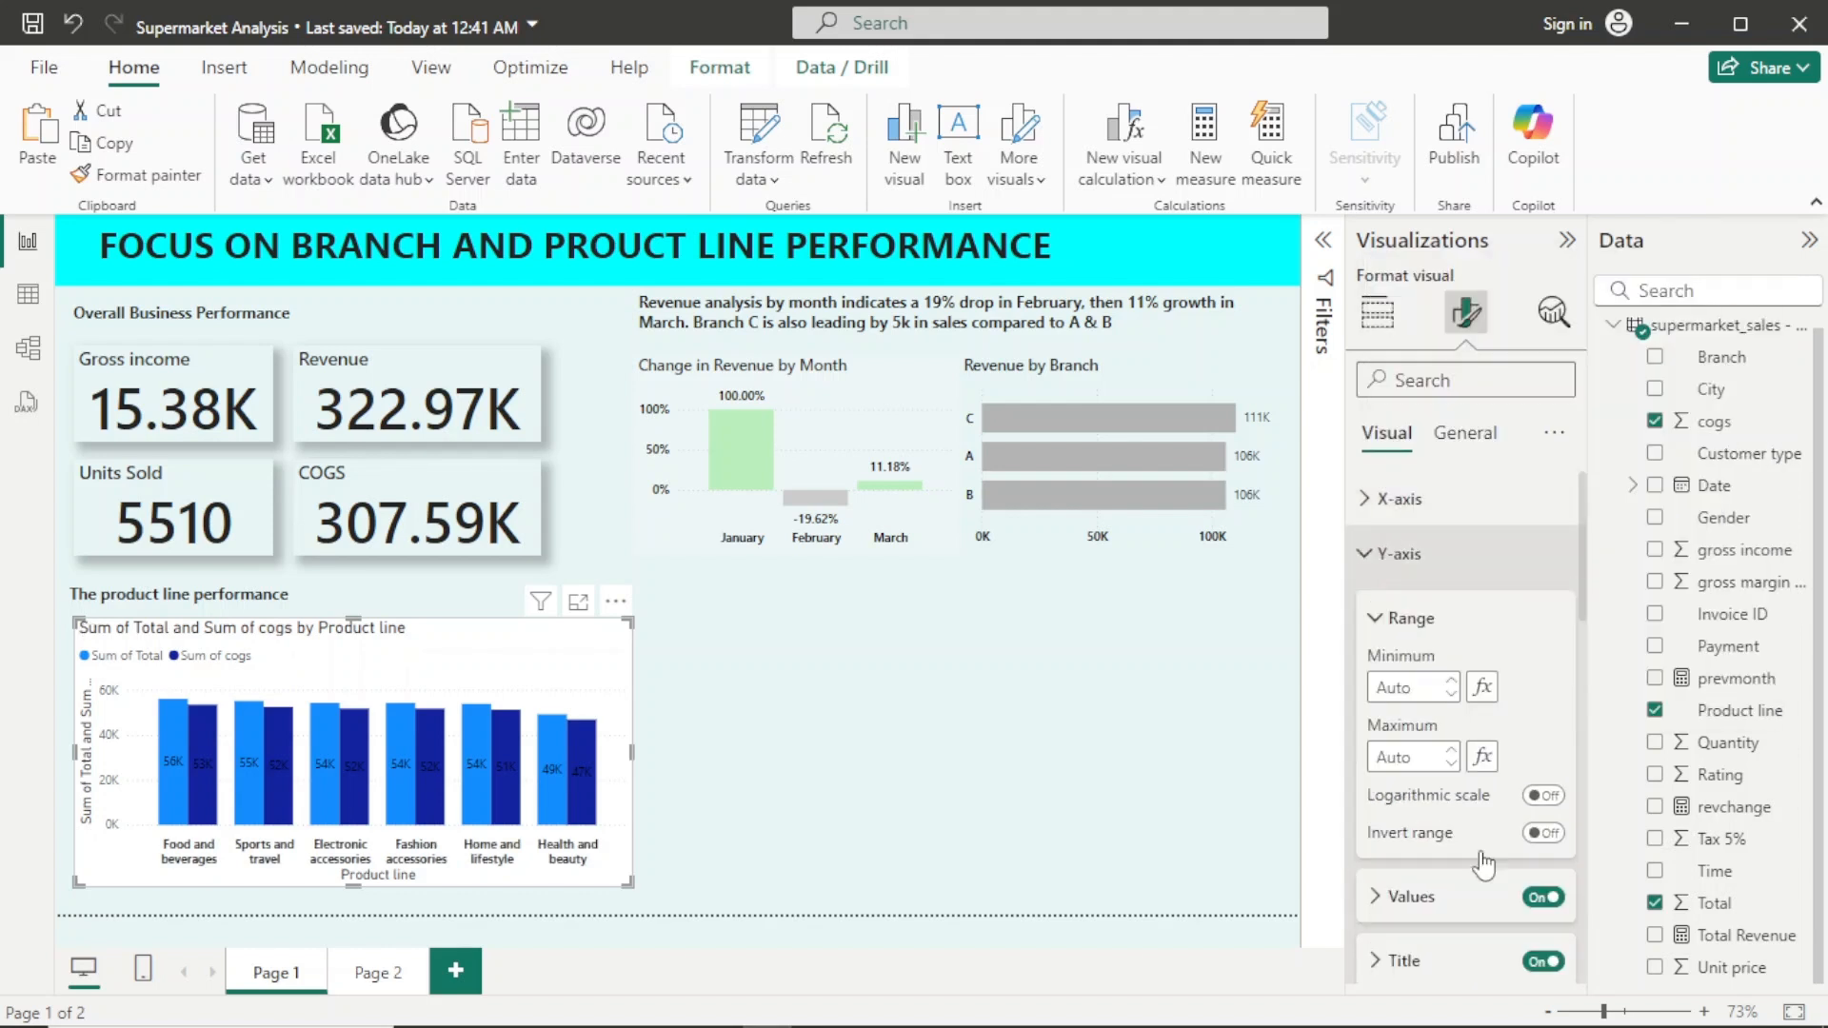
{"action": "left_click", "coordinate": [1541, 963]}
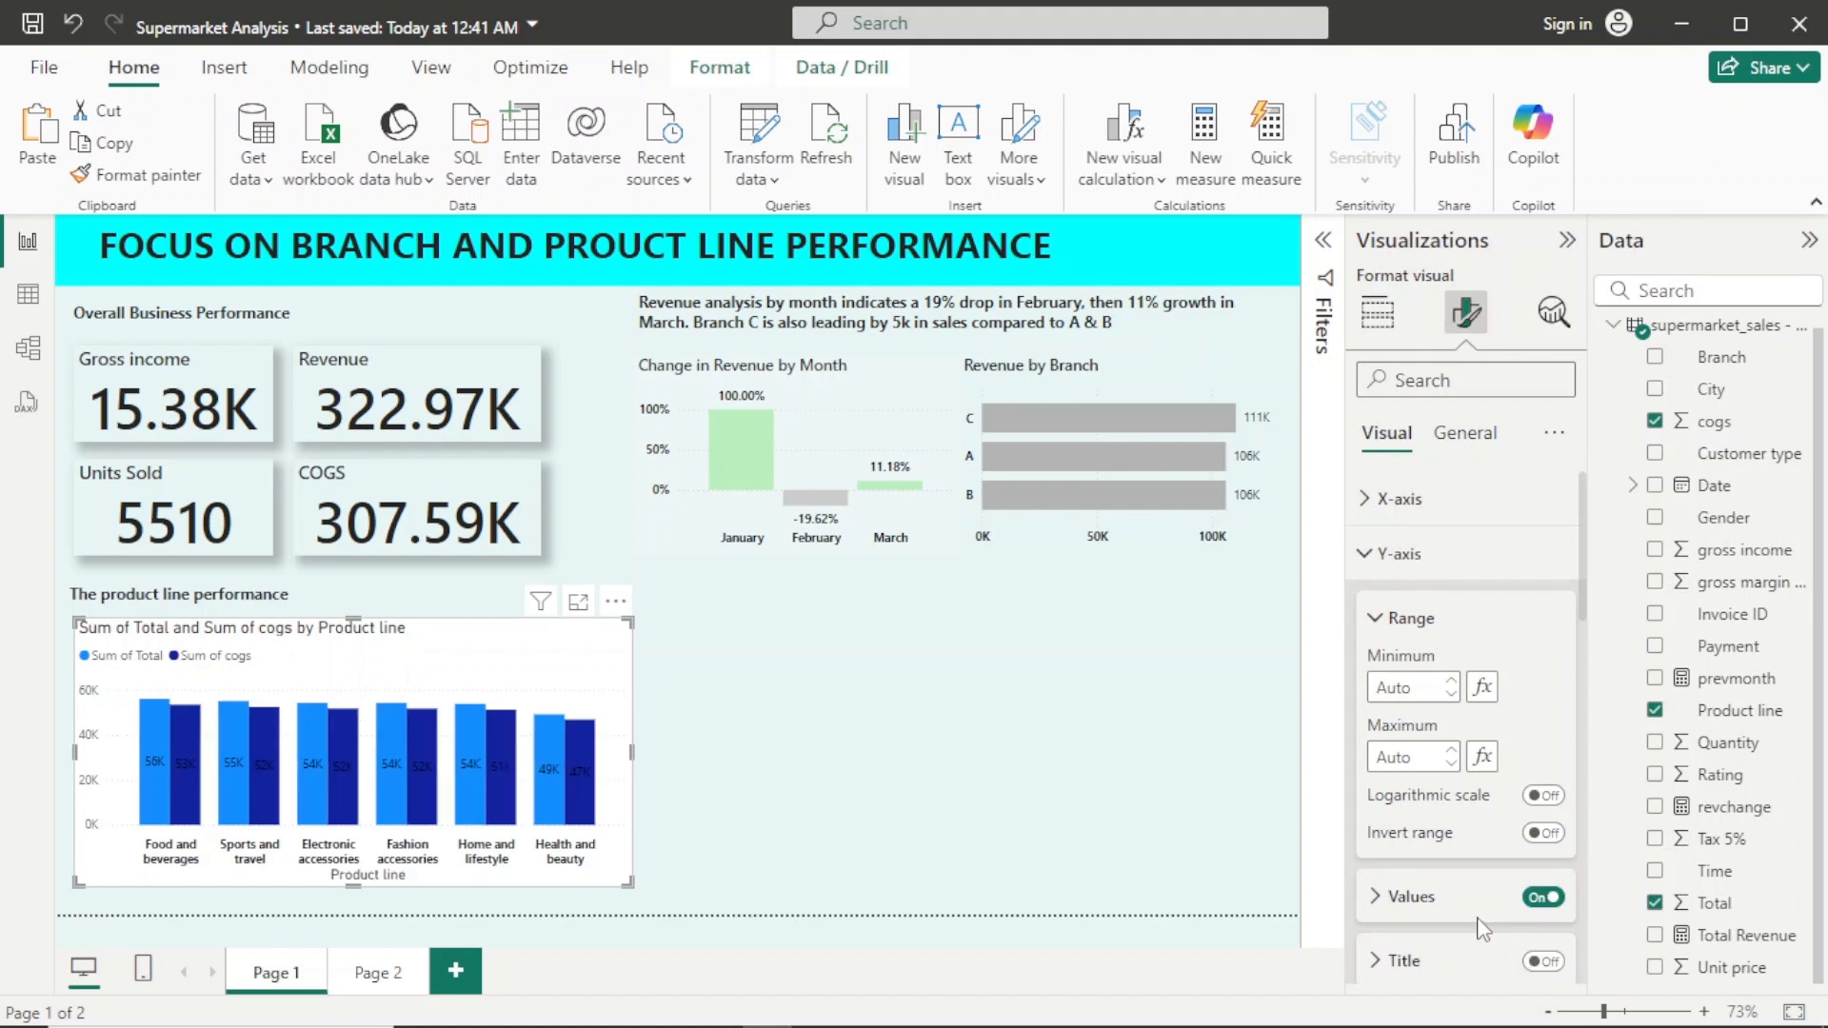
{"action": "left_click", "coordinate": [1455, 904]}
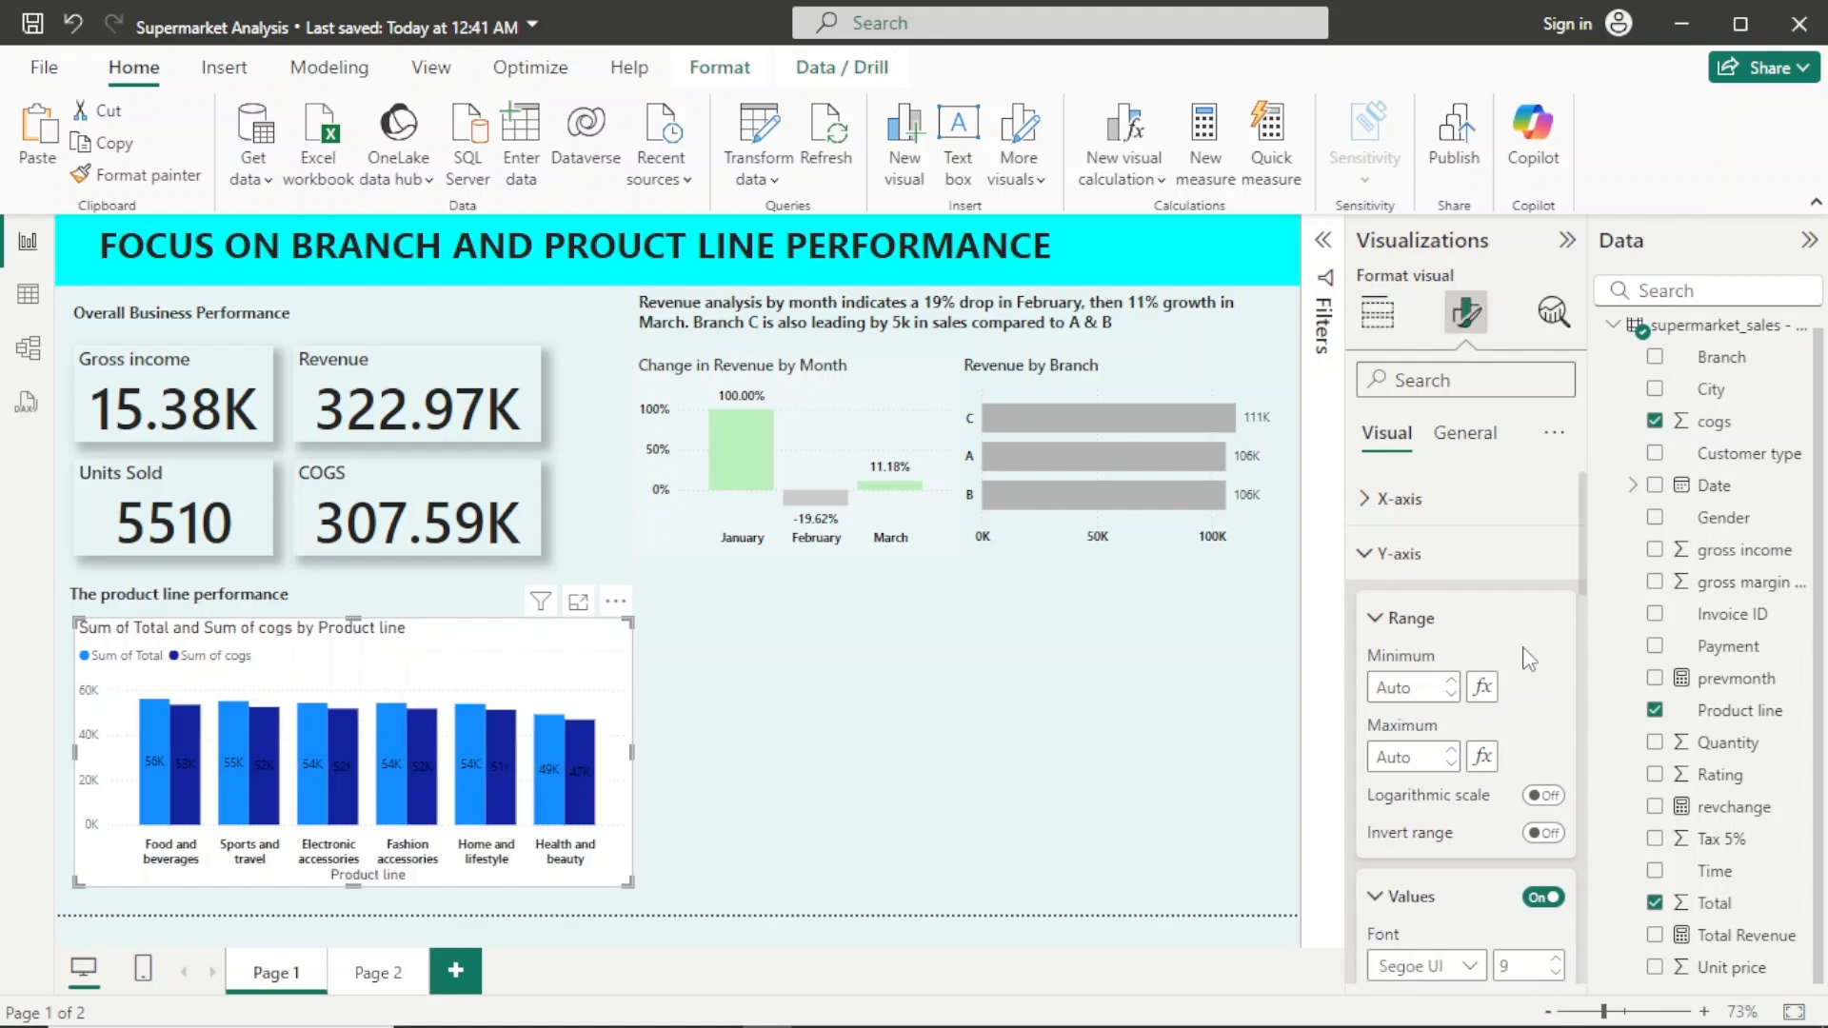
{"action": "scroll", "coordinate": [1580, 545], "scroll_direction": "down", "scroll_amount": 5}
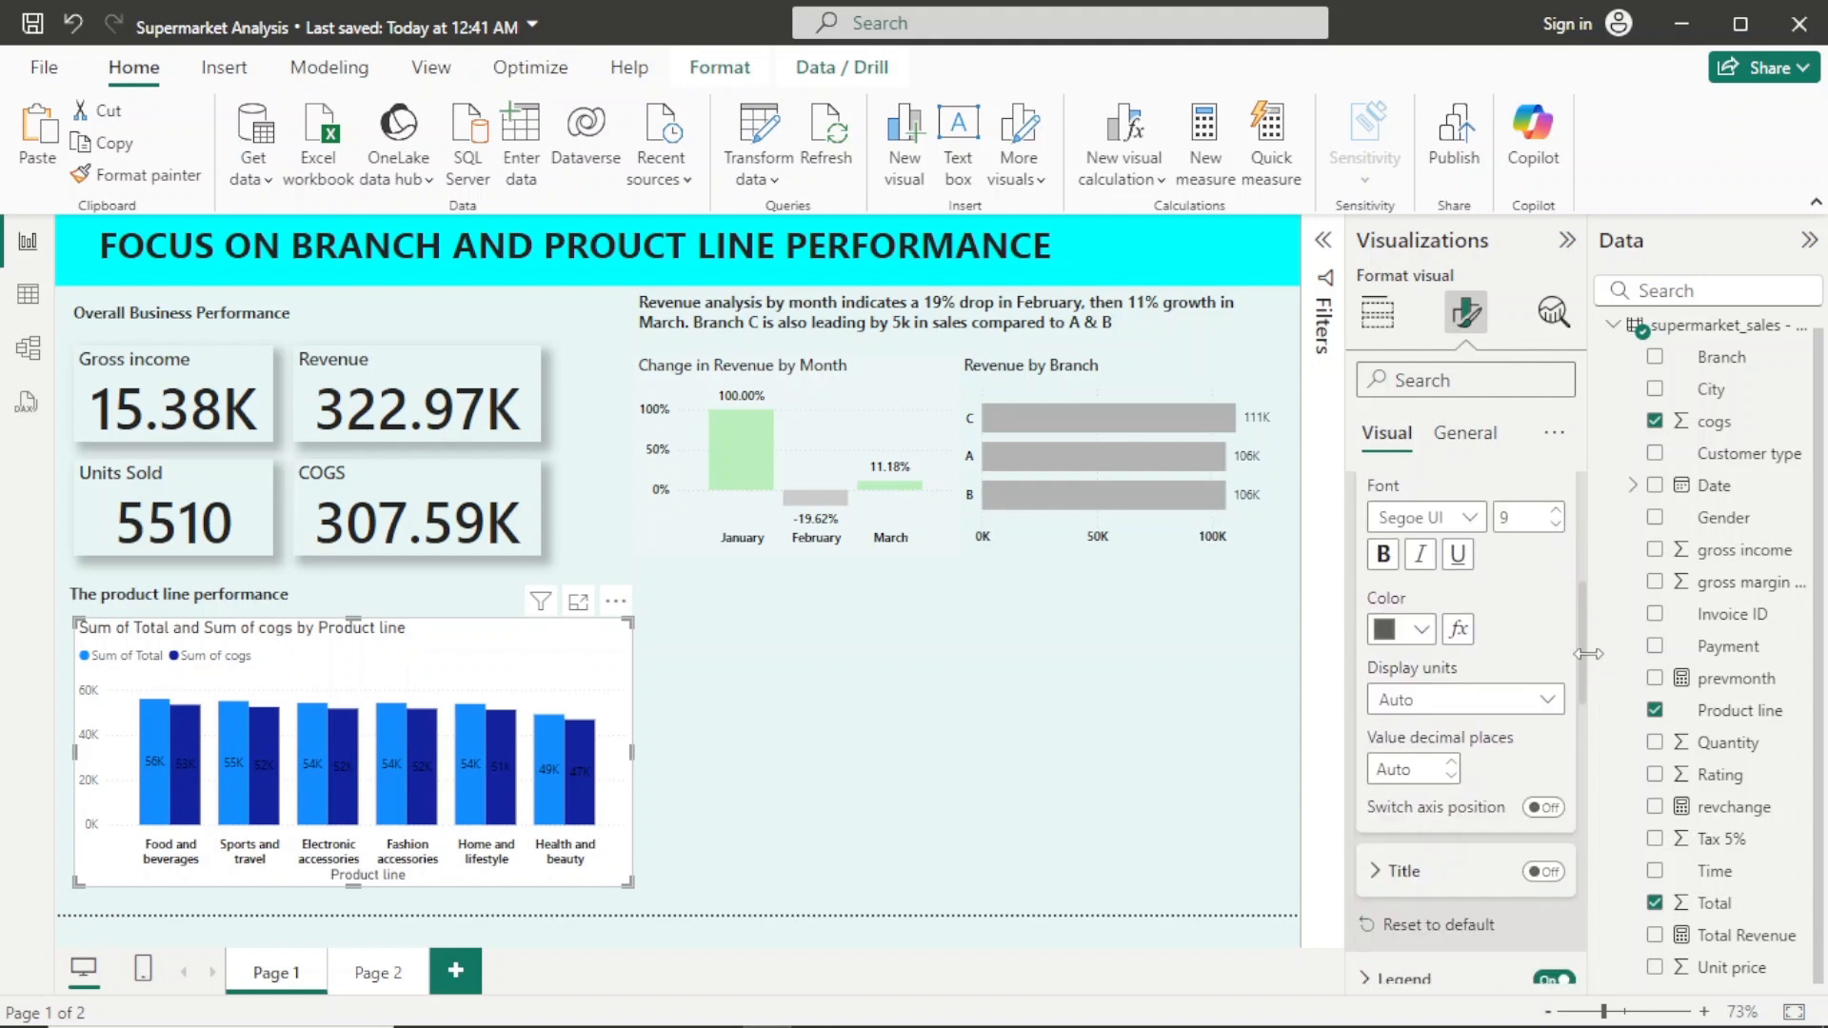
{"action": "left_click", "coordinate": [1383, 554]}
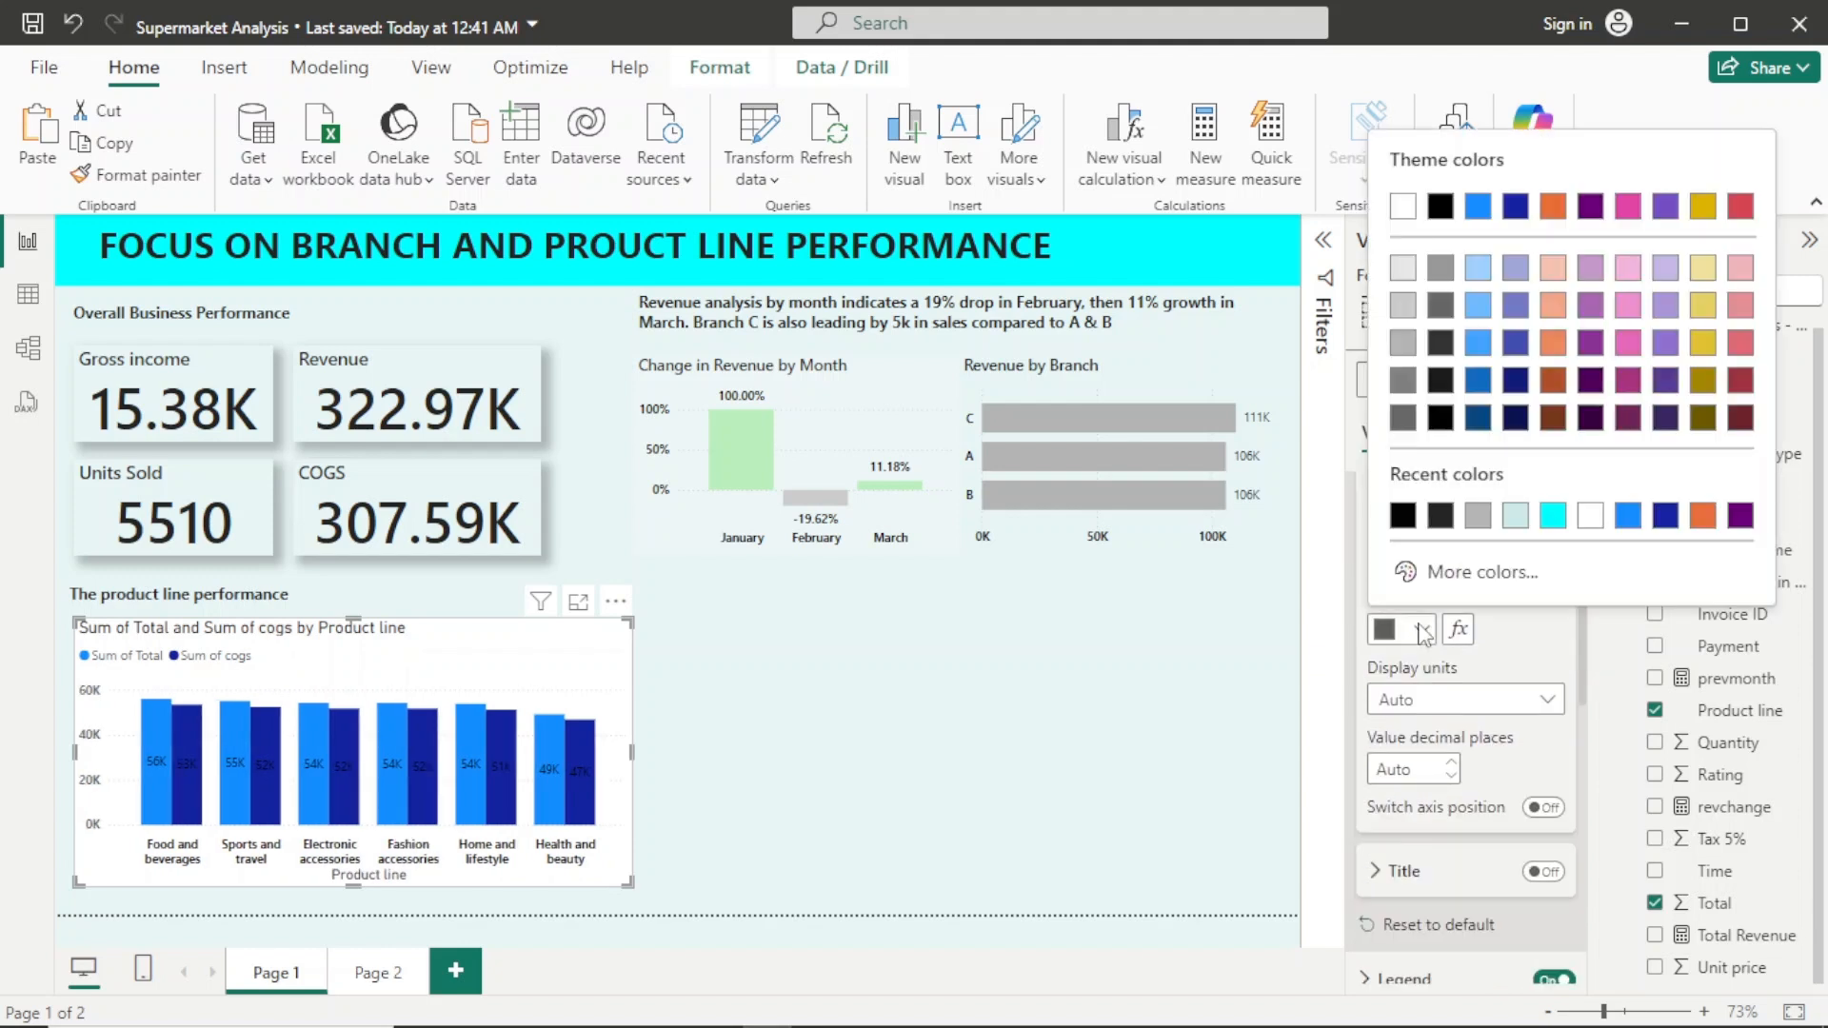
{"action": "left_click", "coordinate": [1419, 630]}
{"action": "left_click", "coordinate": [1401, 517]}
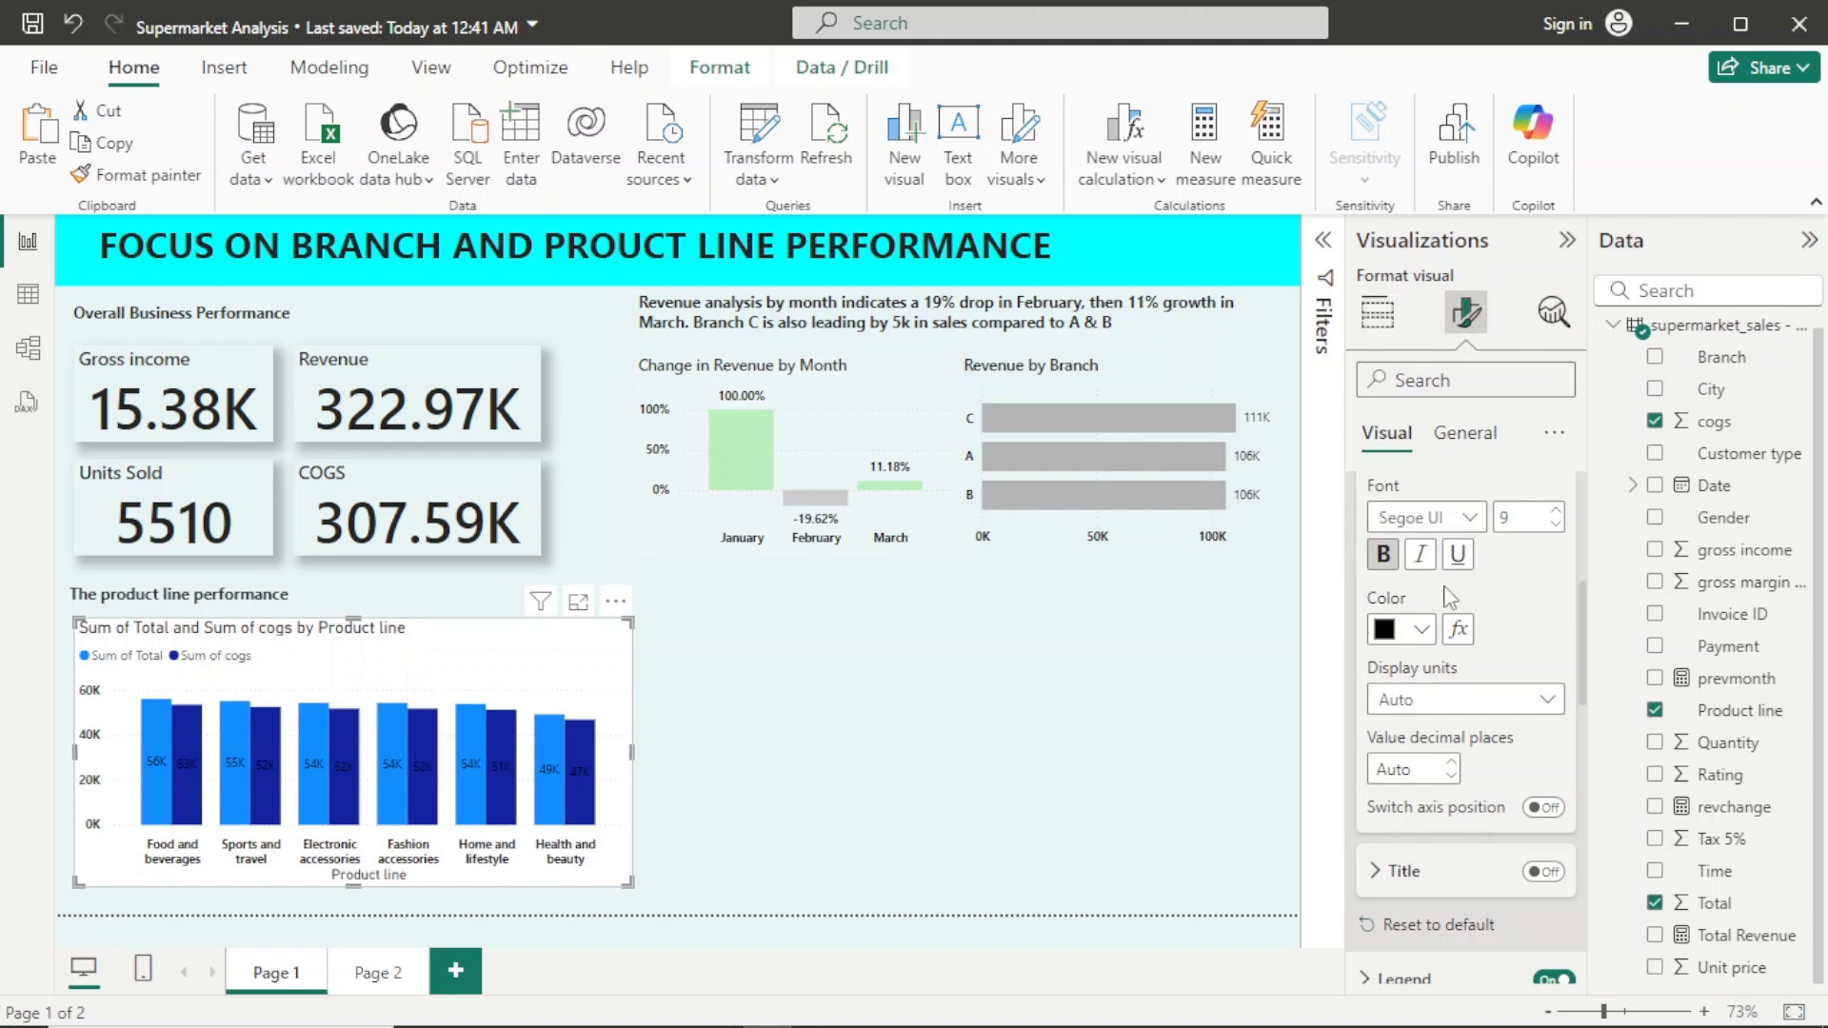
{"action": "left_click_drag", "start_coordinate": [1582, 615], "coordinate": [1596, 319]}
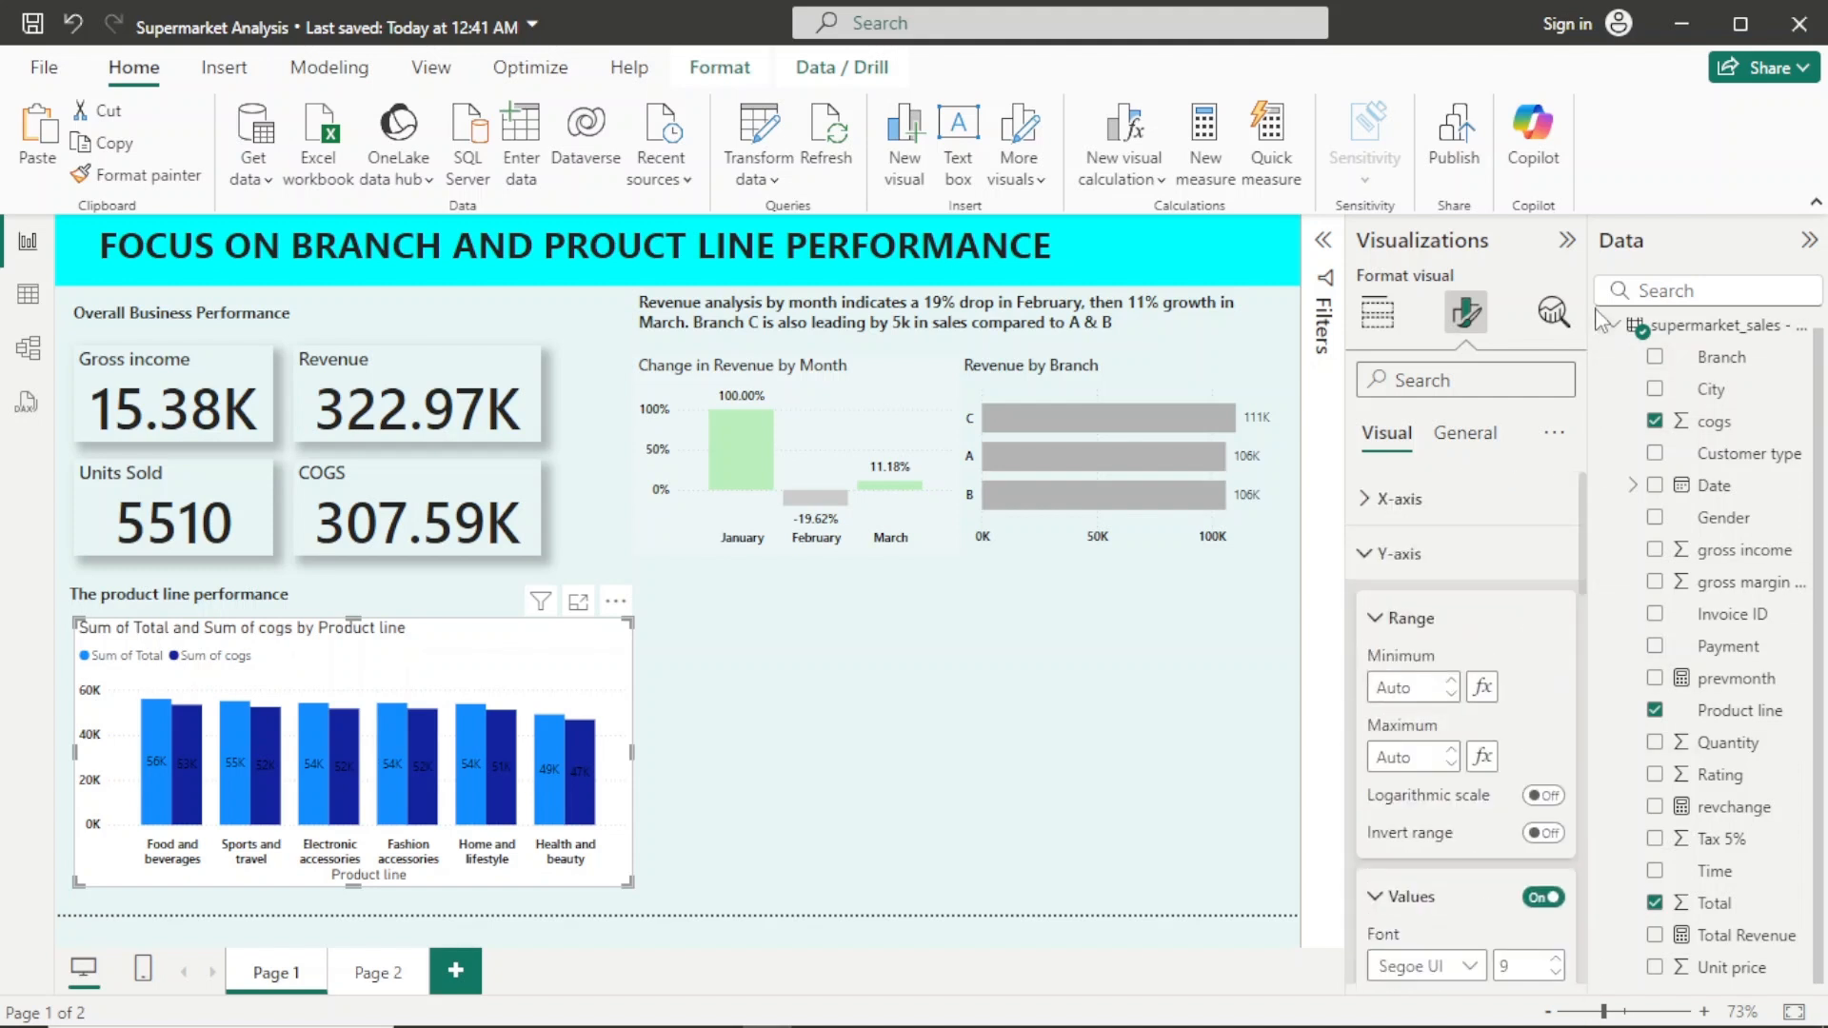
{"action": "left_click", "coordinate": [1357, 549]}
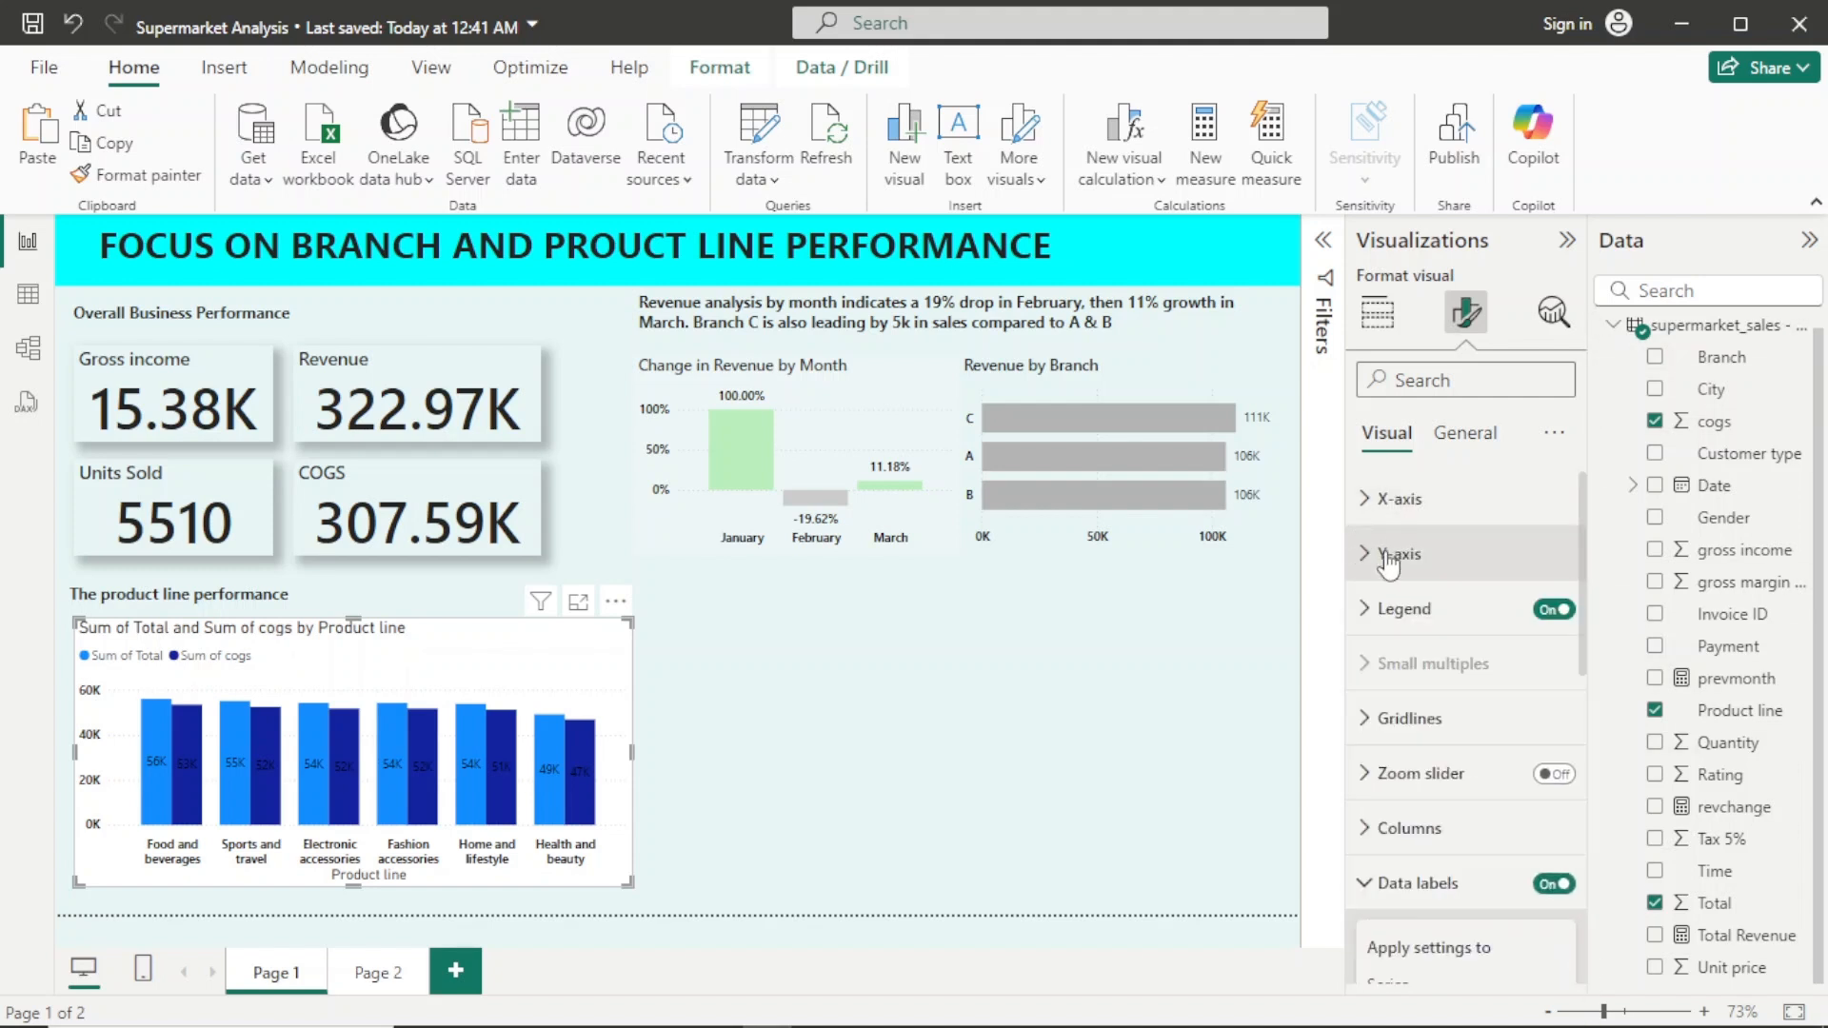
Step: Hide the product line chart's legend and widen the chart slightly past the KPI cards
{"action": "left_click", "coordinate": [1546, 612]}
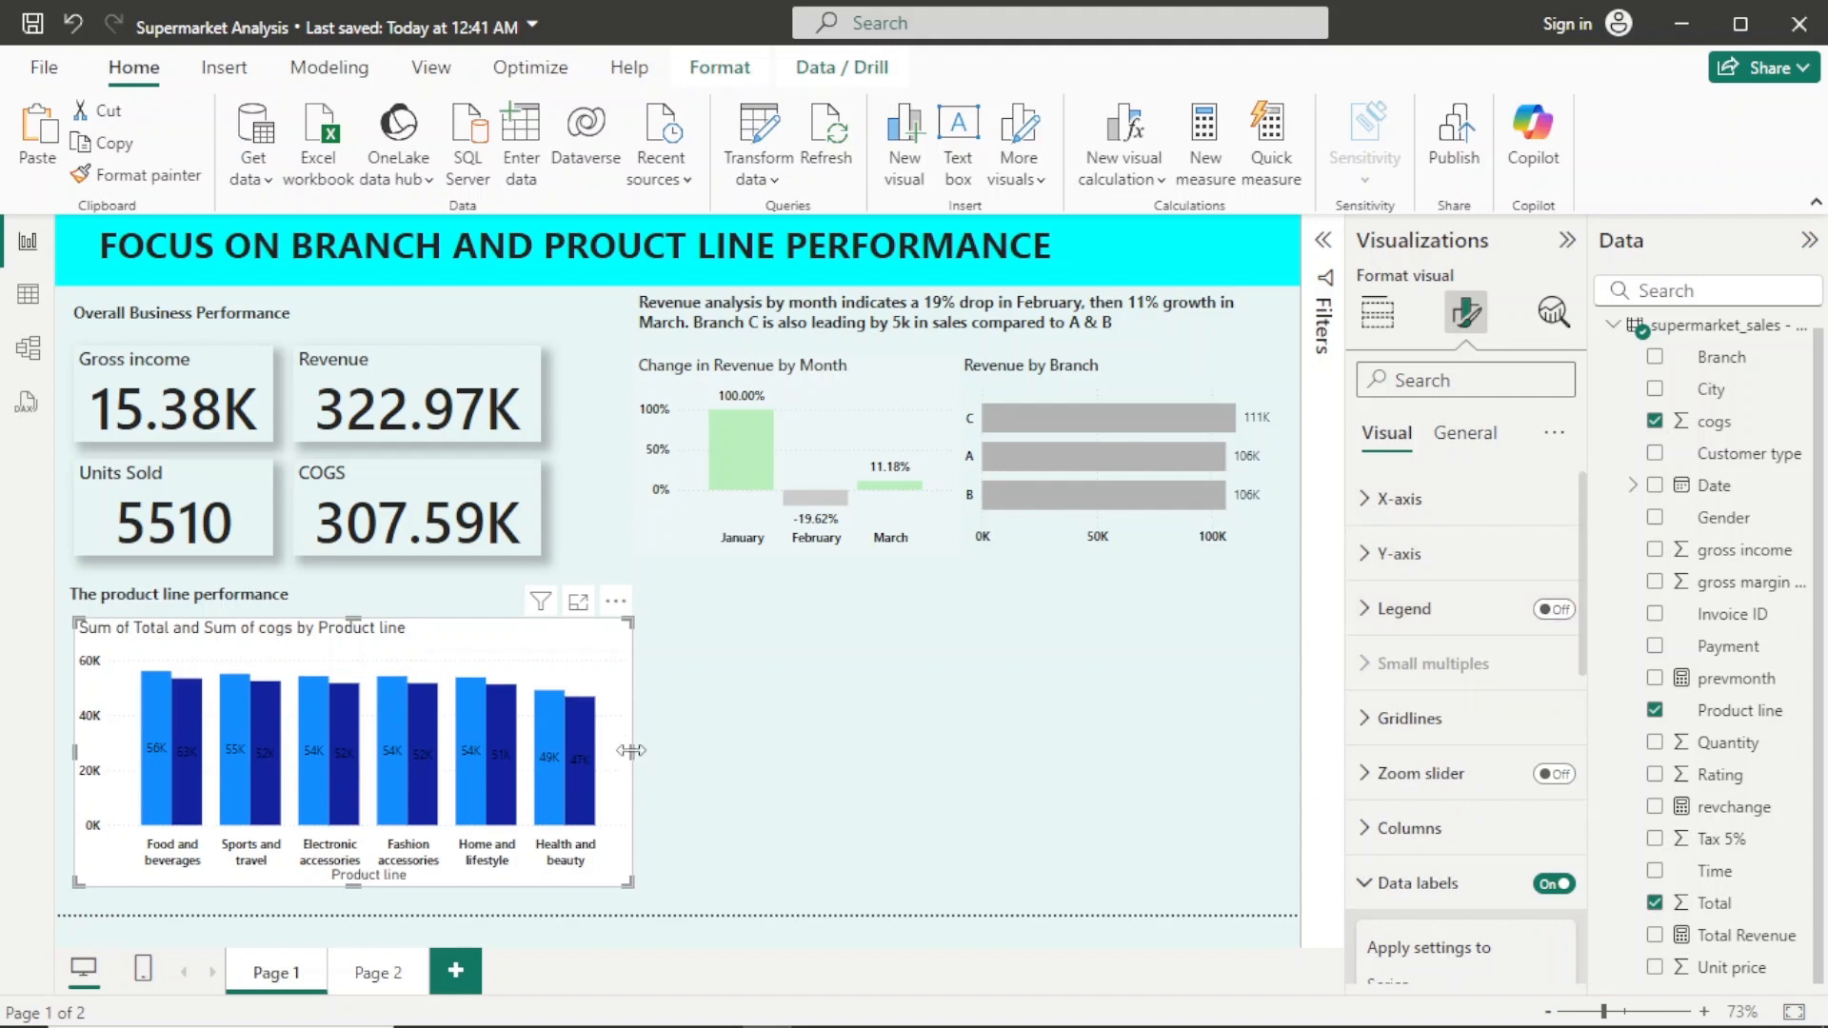
{"action": "left_click_drag", "start_coordinate": [631, 751], "coordinate": [683, 768]}
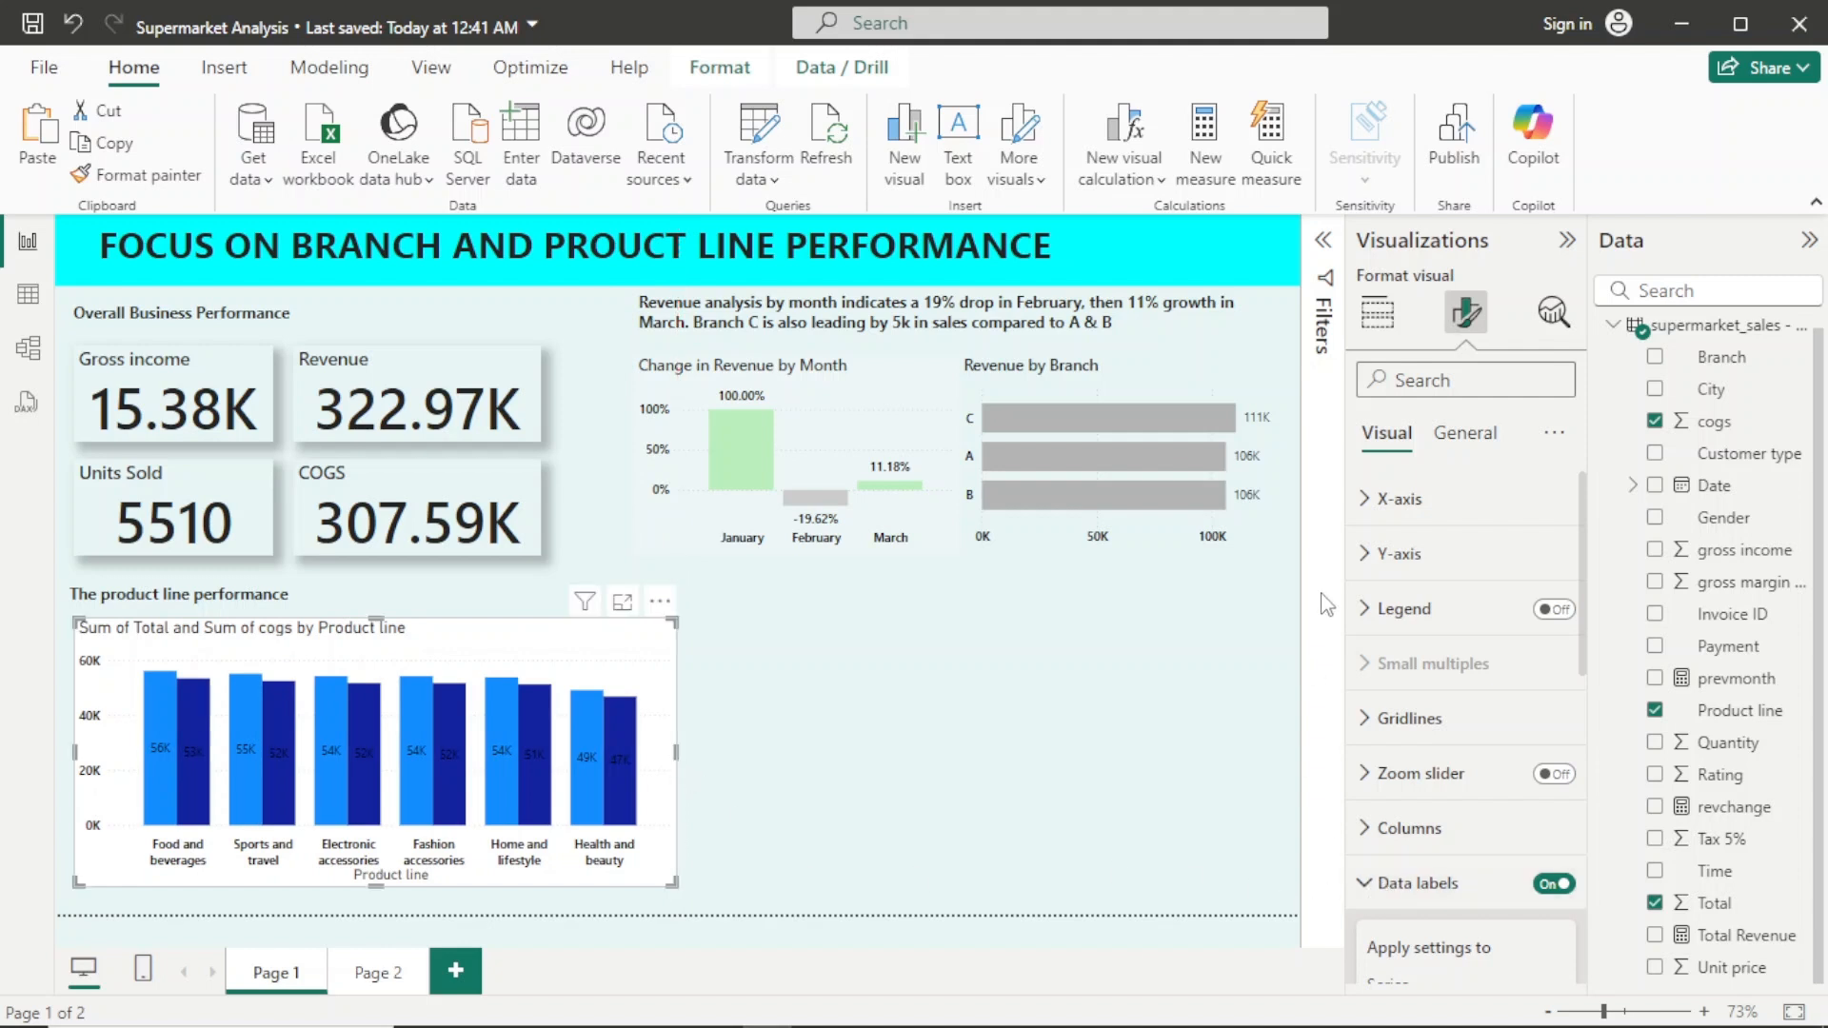
Step: Color the Sum of Total columns light green (#B8DDAC), similar to the January column in the monthly revenue chart
{"action": "left_click", "coordinate": [1407, 831]}
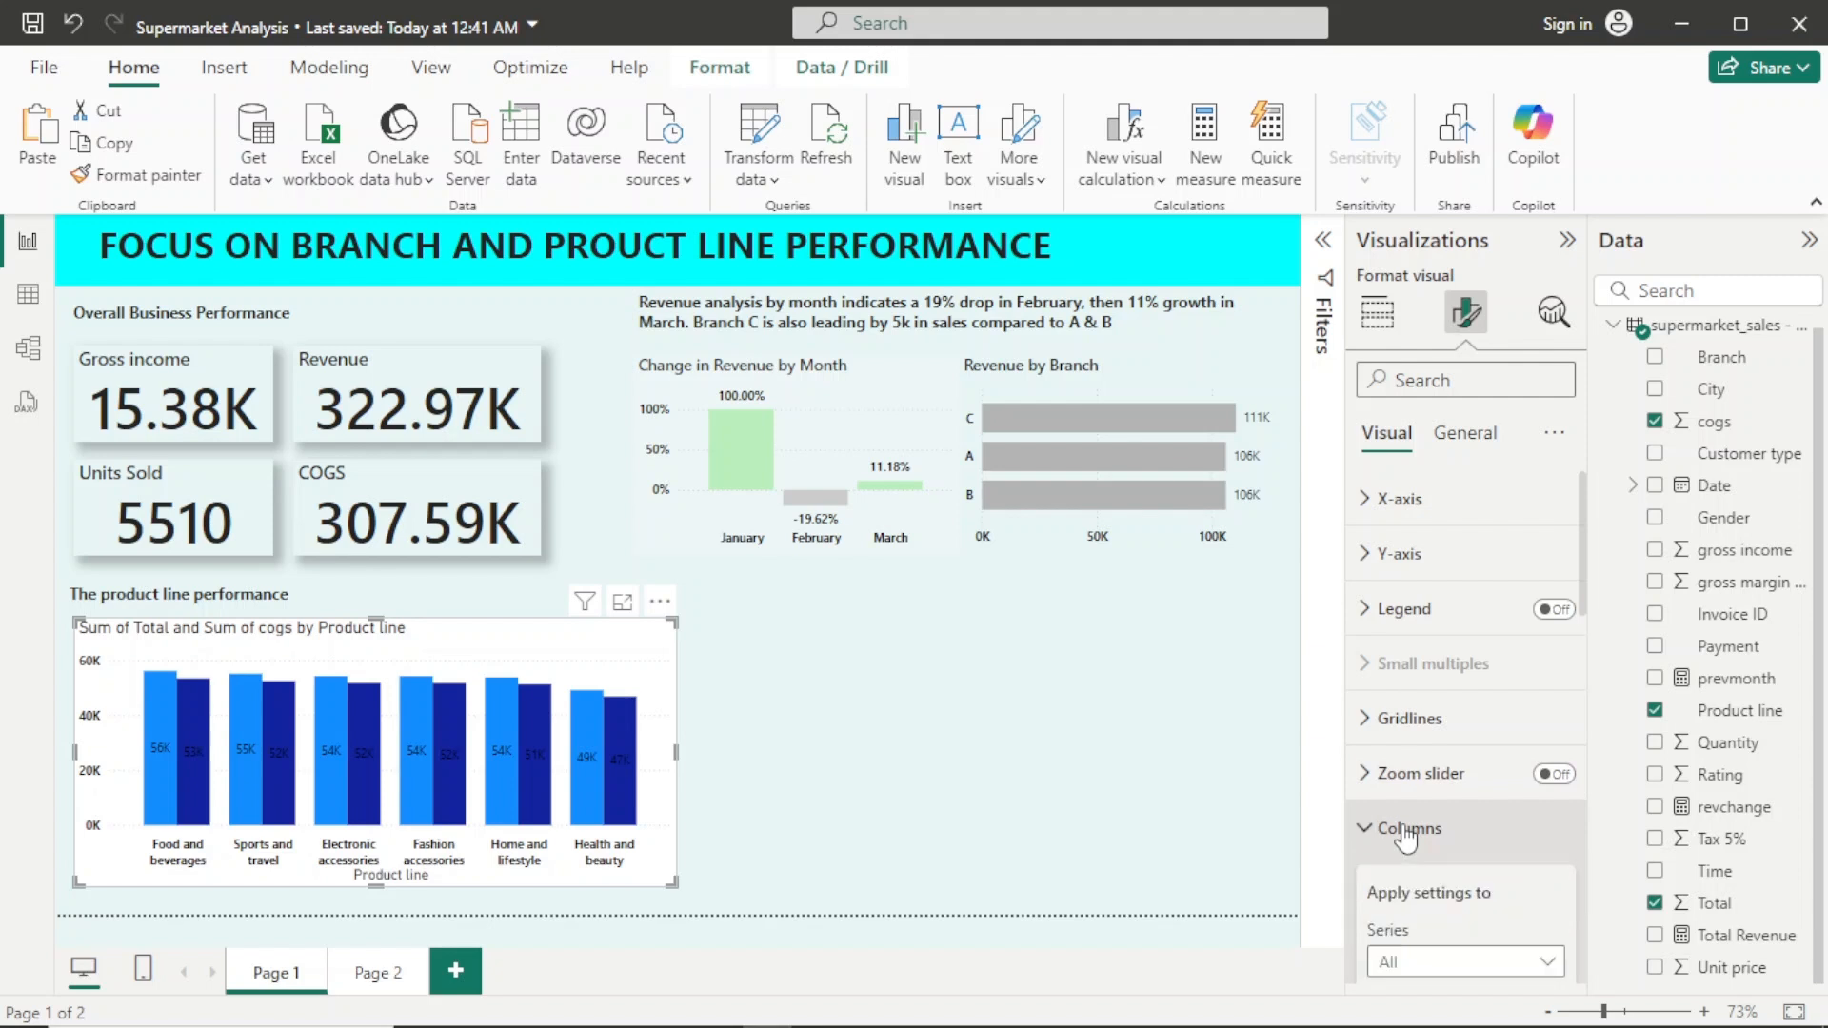
{"action": "left_click_drag", "start_coordinate": [1584, 550], "coordinate": [1592, 681]}
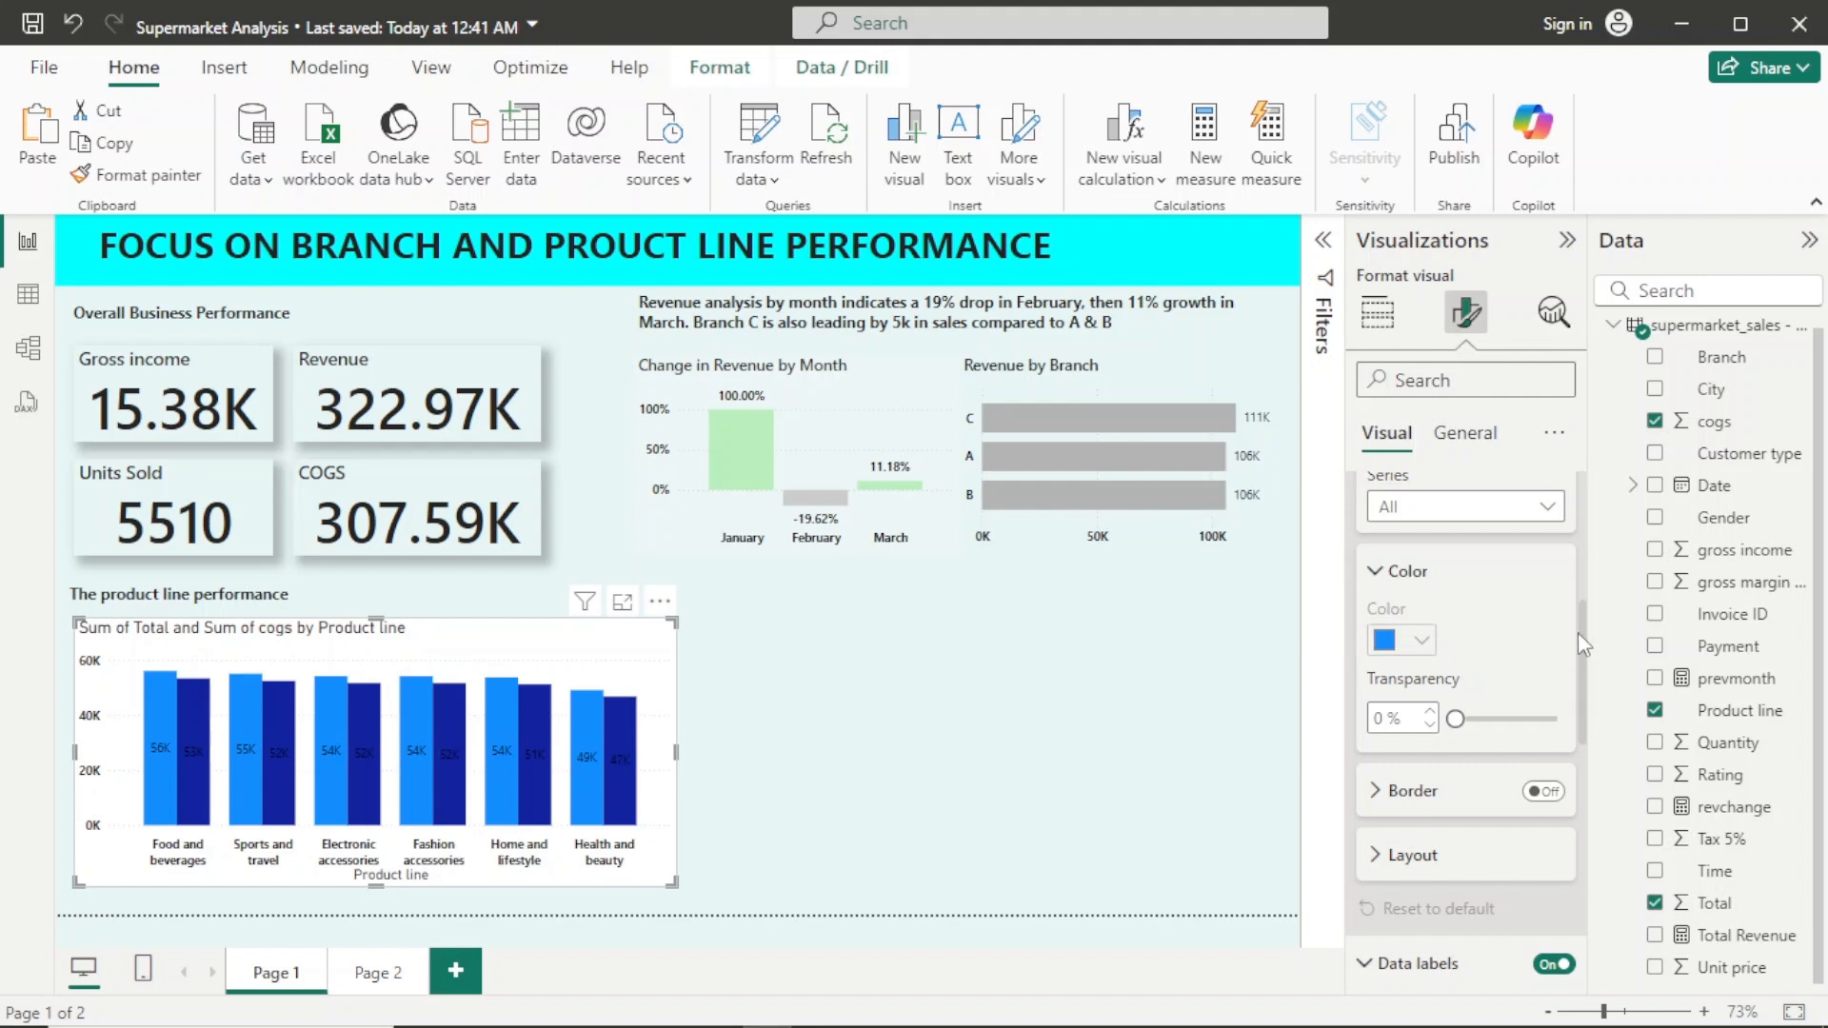
{"action": "scroll", "coordinate": [1588, 641], "scroll_direction": "up", "scroll_amount": 2}
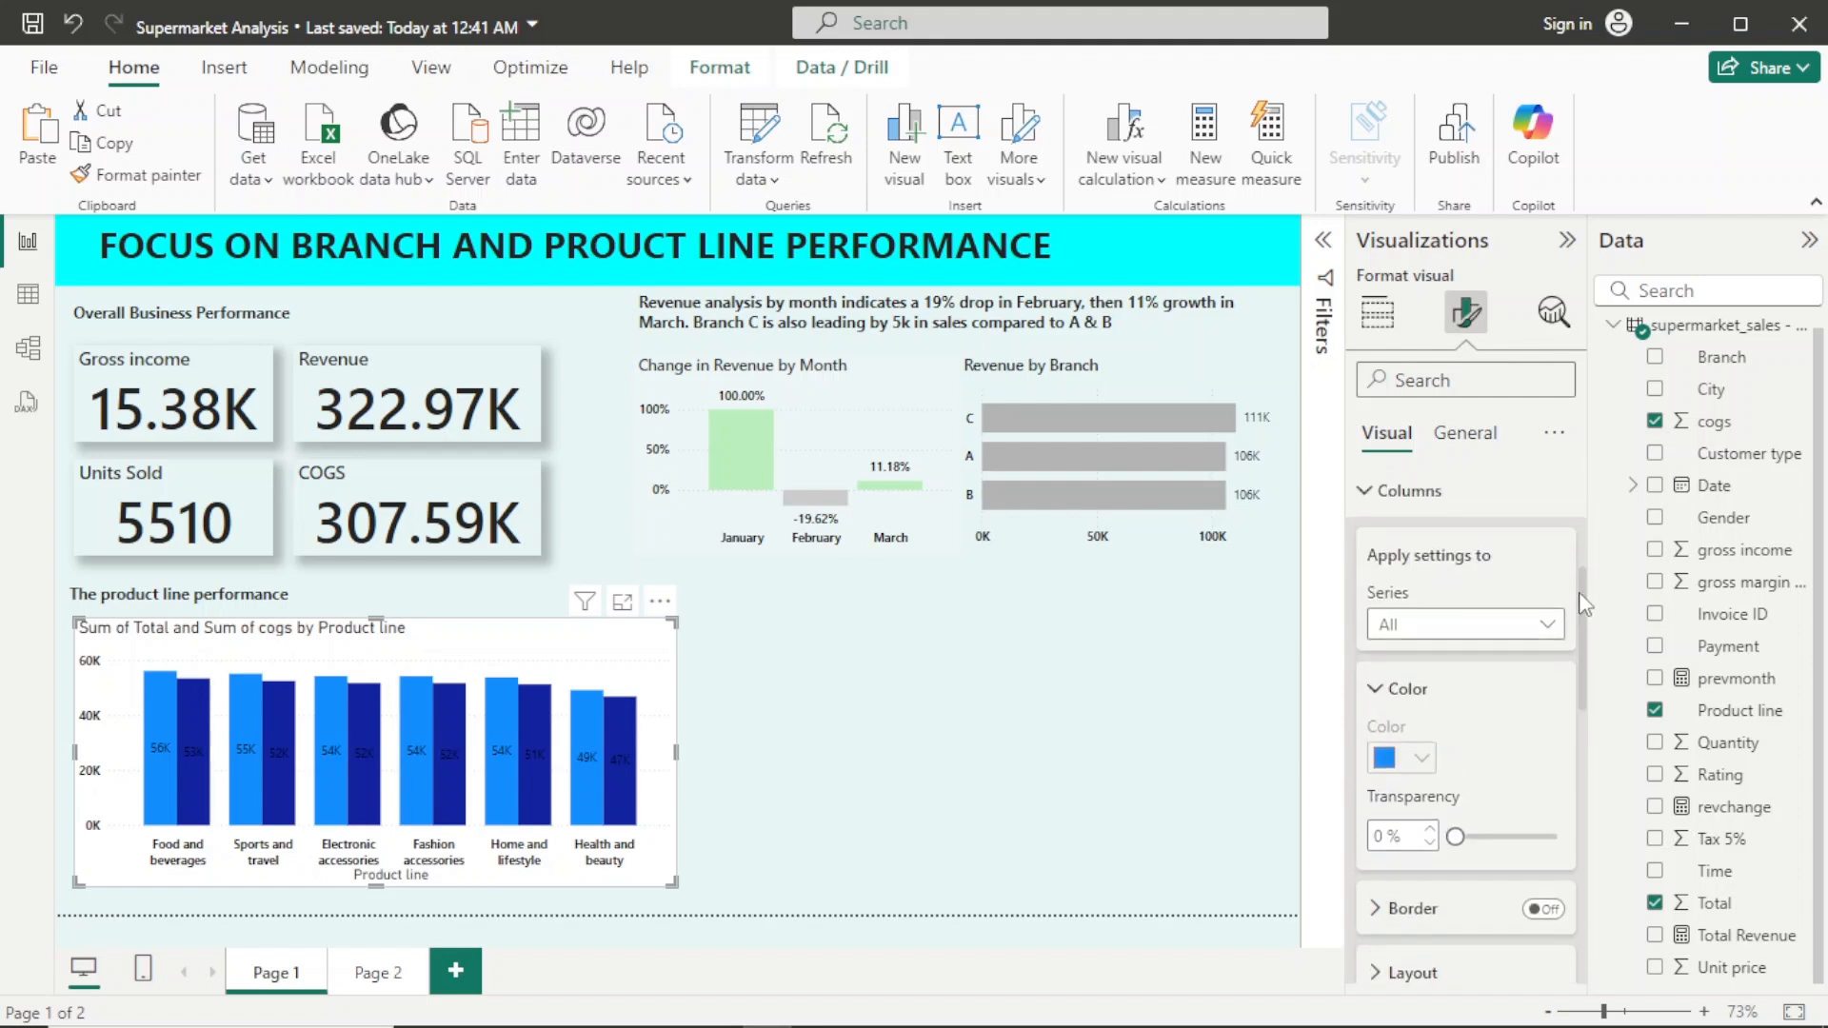
{"action": "left_click", "coordinate": [1548, 636]}
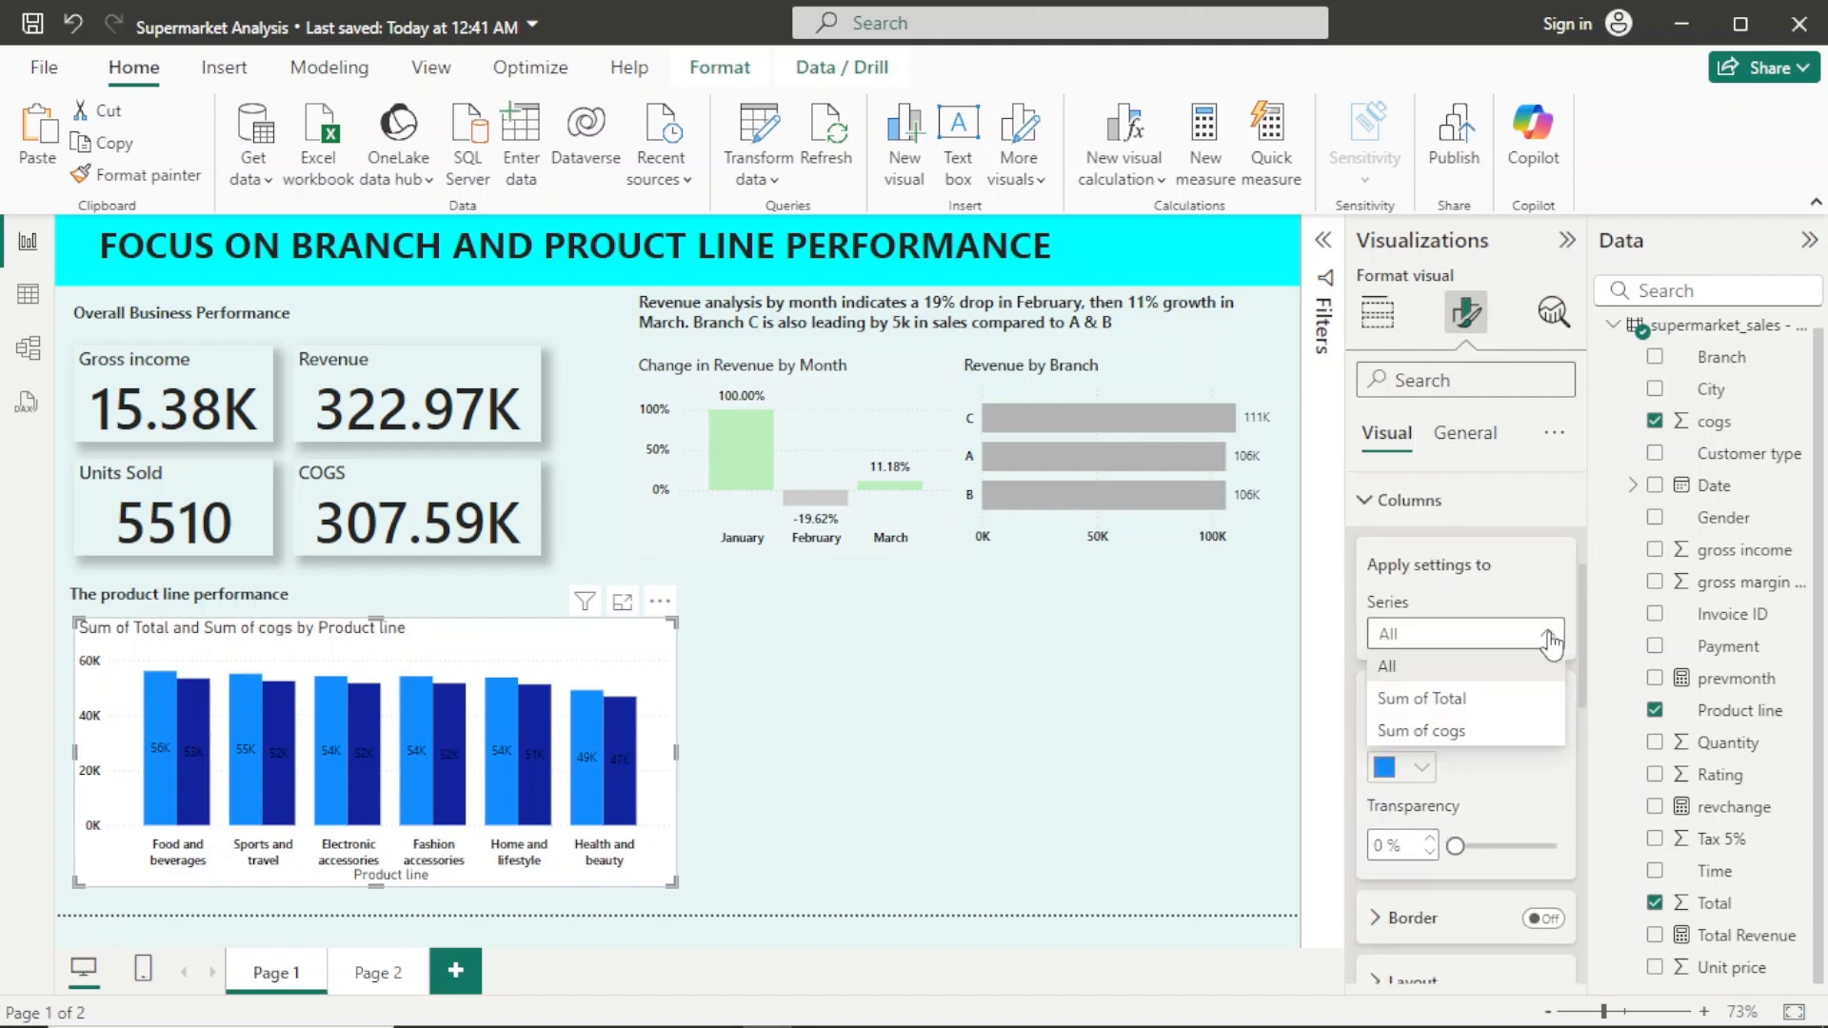
{"action": "left_click", "coordinate": [1502, 704]}
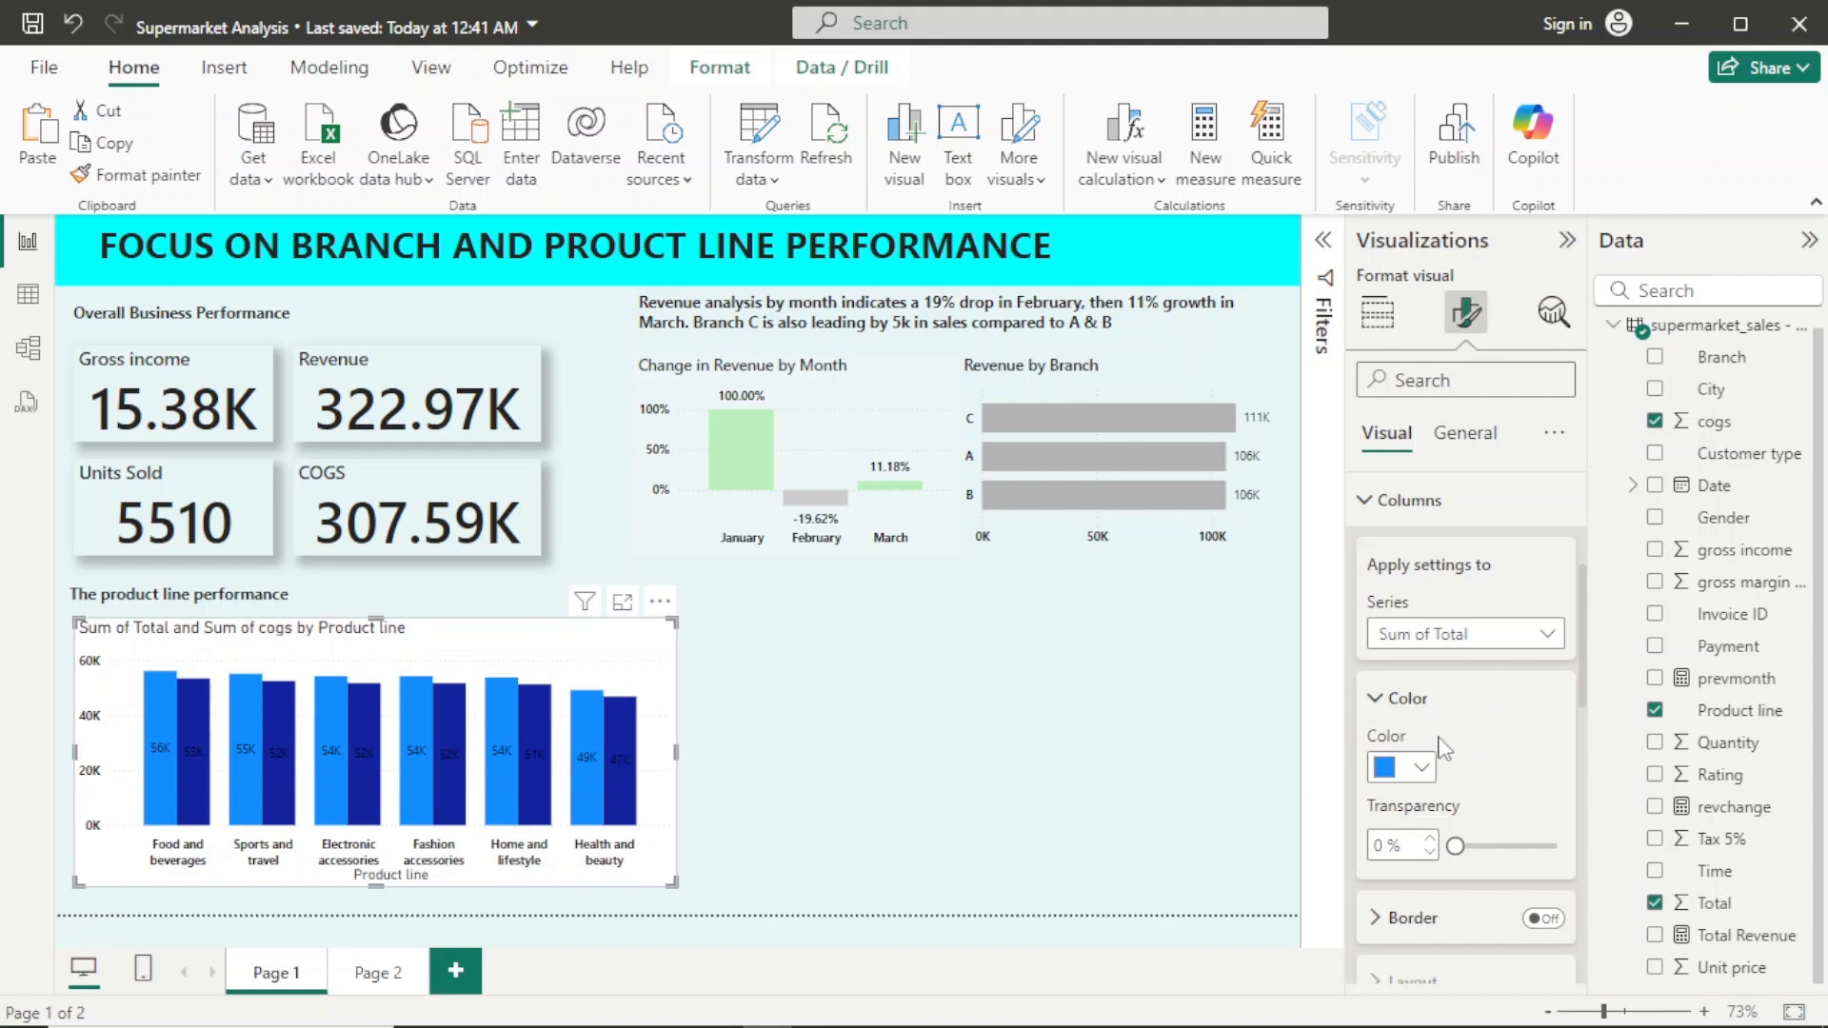
{"action": "left_click", "coordinate": [1421, 769]}
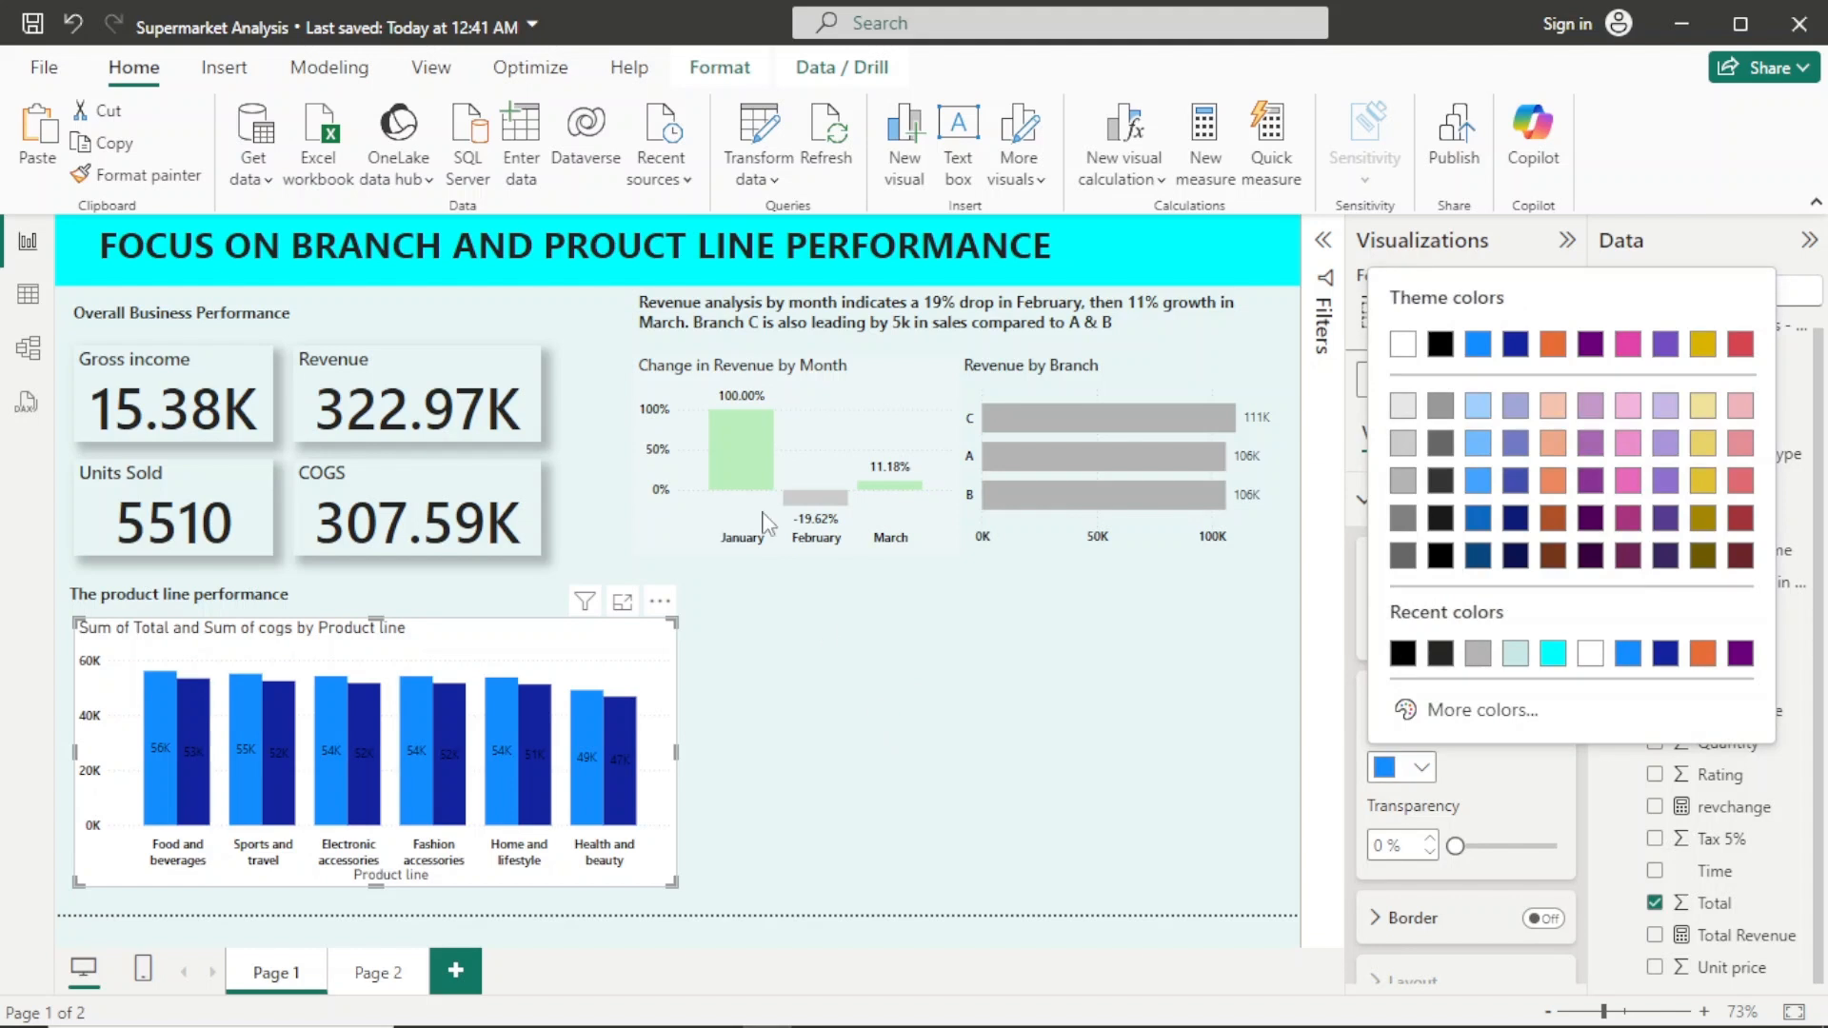
{"action": "left_click", "coordinate": [728, 422]}
{"action": "left_click", "coordinate": [744, 448]}
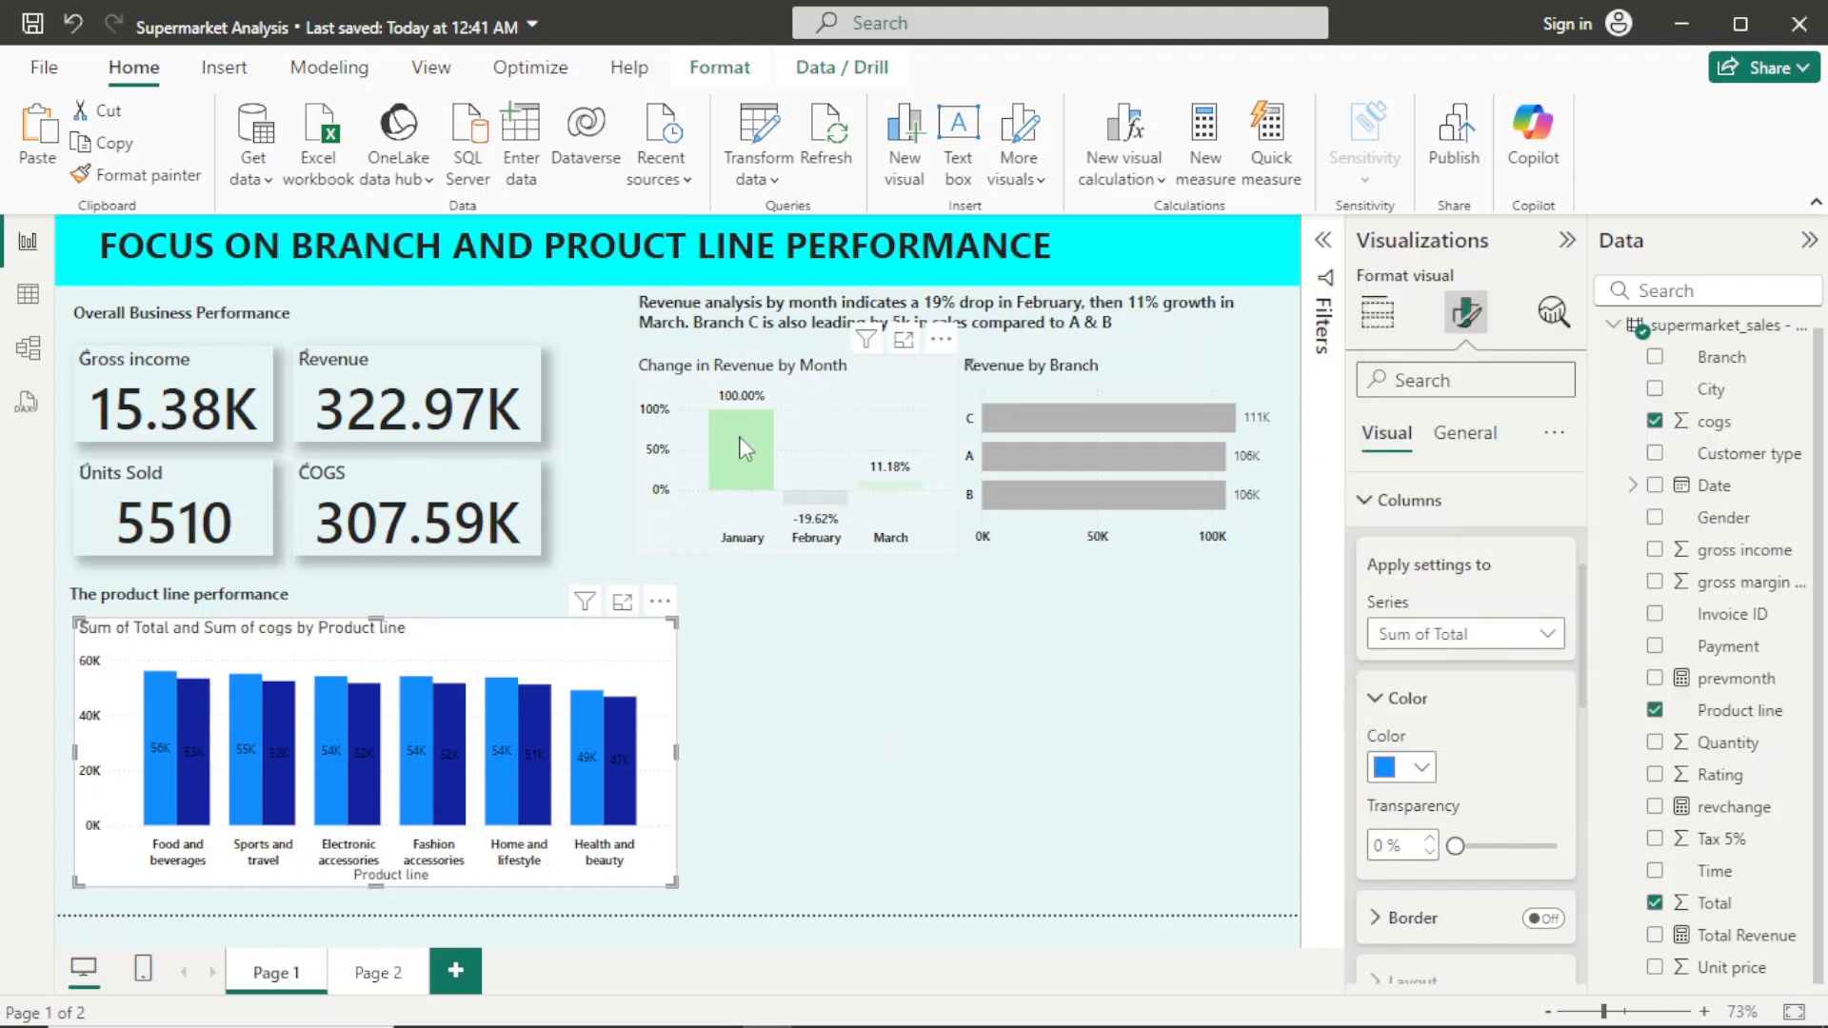
{"action": "left_click", "coordinate": [745, 449]}
{"action": "left_click", "coordinate": [1419, 774]}
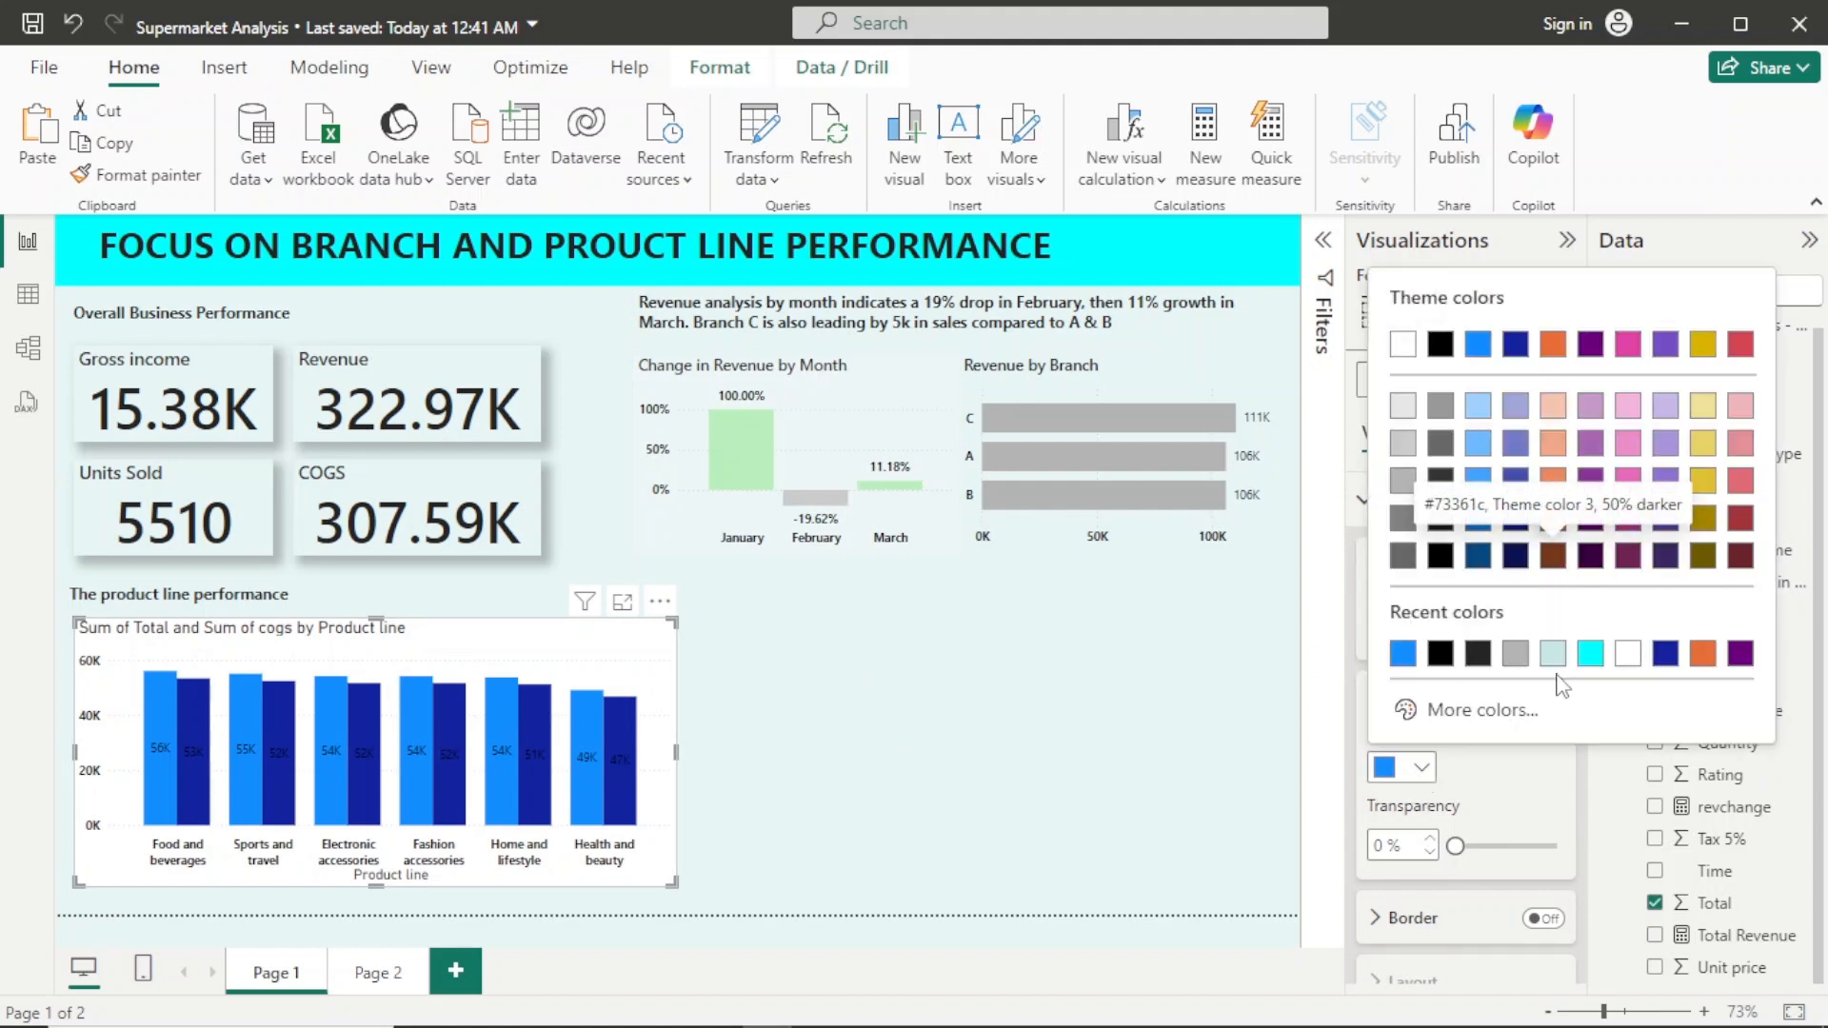
{"action": "left_click", "coordinate": [1466, 723]}
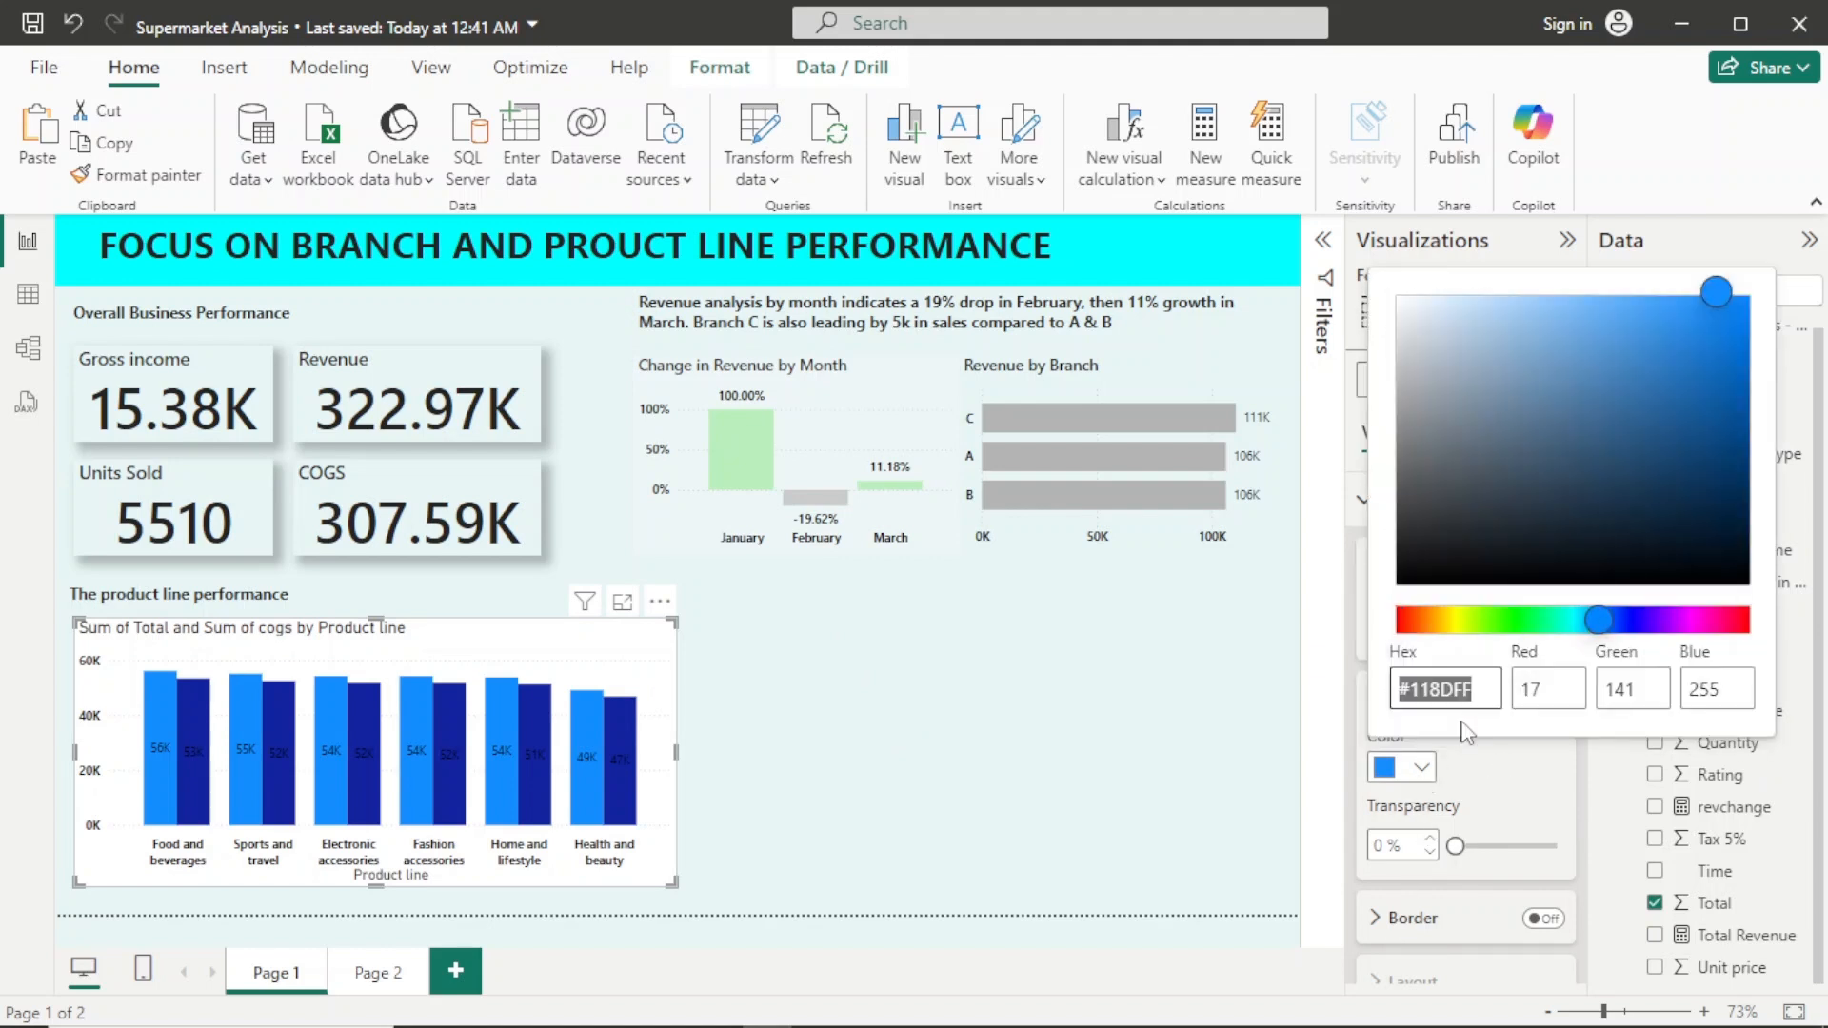
{"action": "left_click", "coordinate": [1497, 620]}
{"action": "left_click", "coordinate": [1466, 332]}
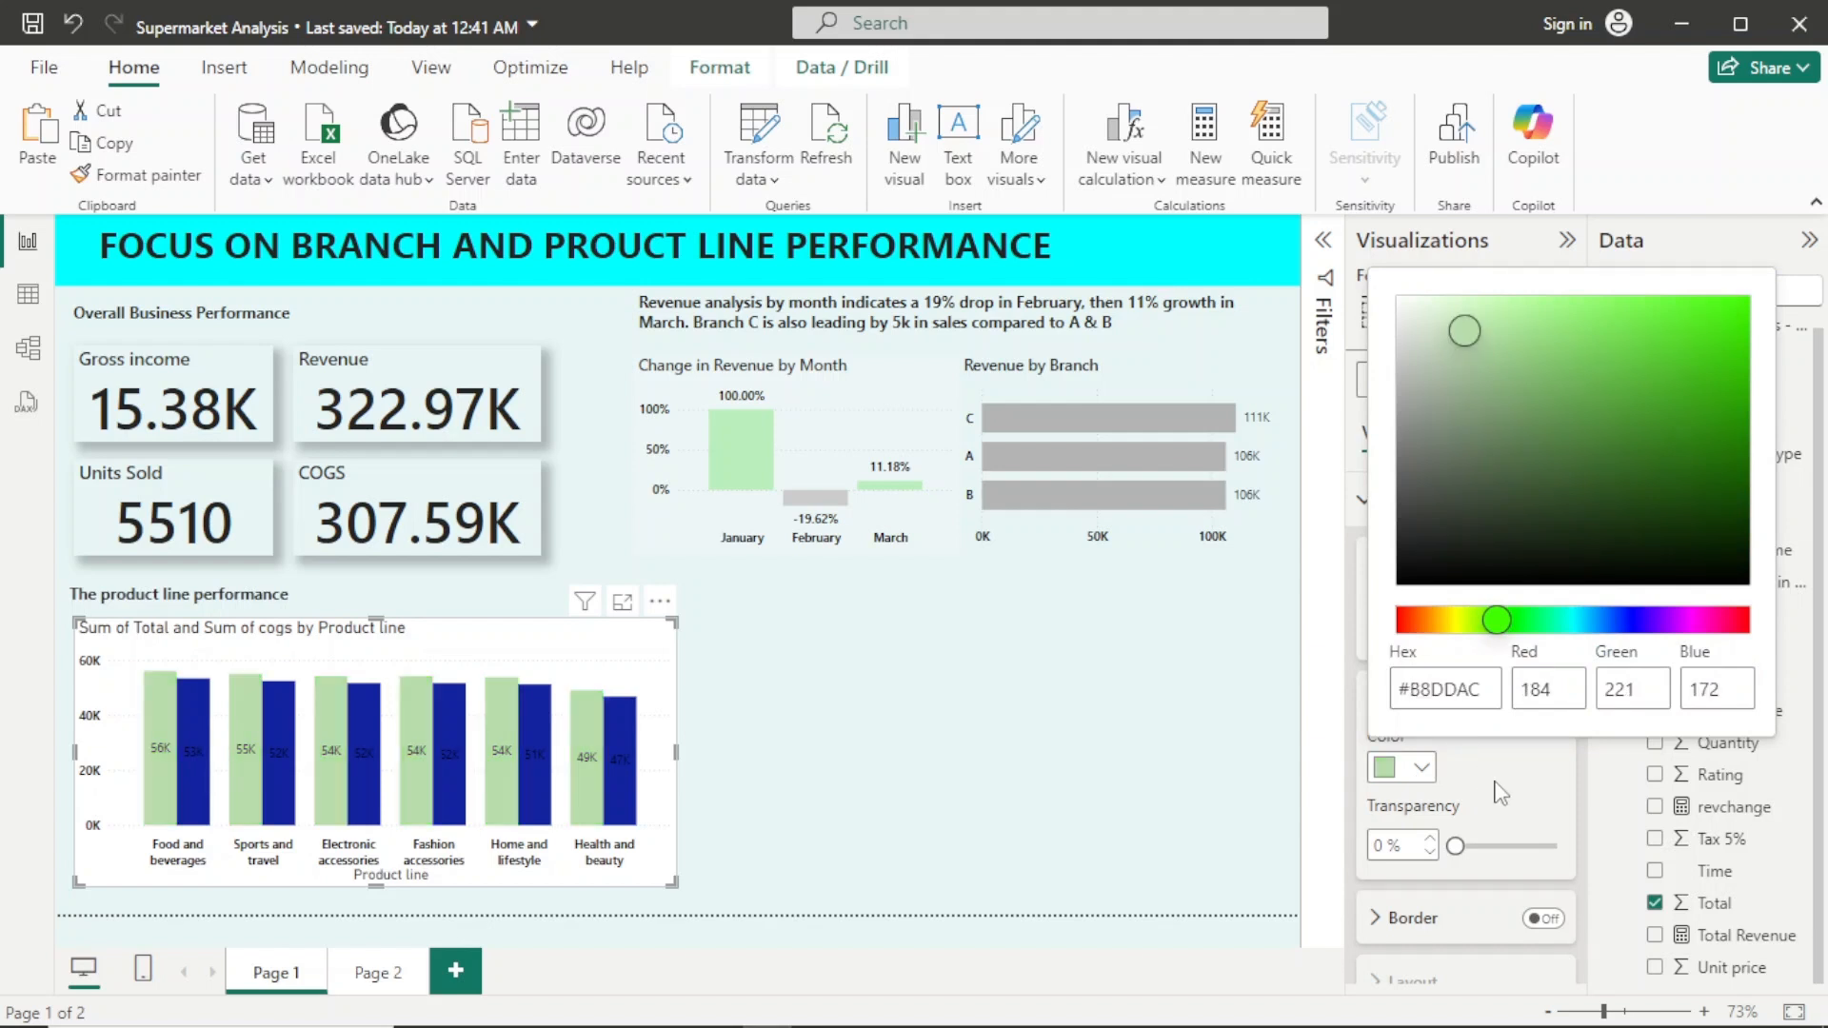
Step: Try other green shades for the Sum of Total columns and settle on #BDD8B5
{"action": "left_click", "coordinate": [1448, 357]}
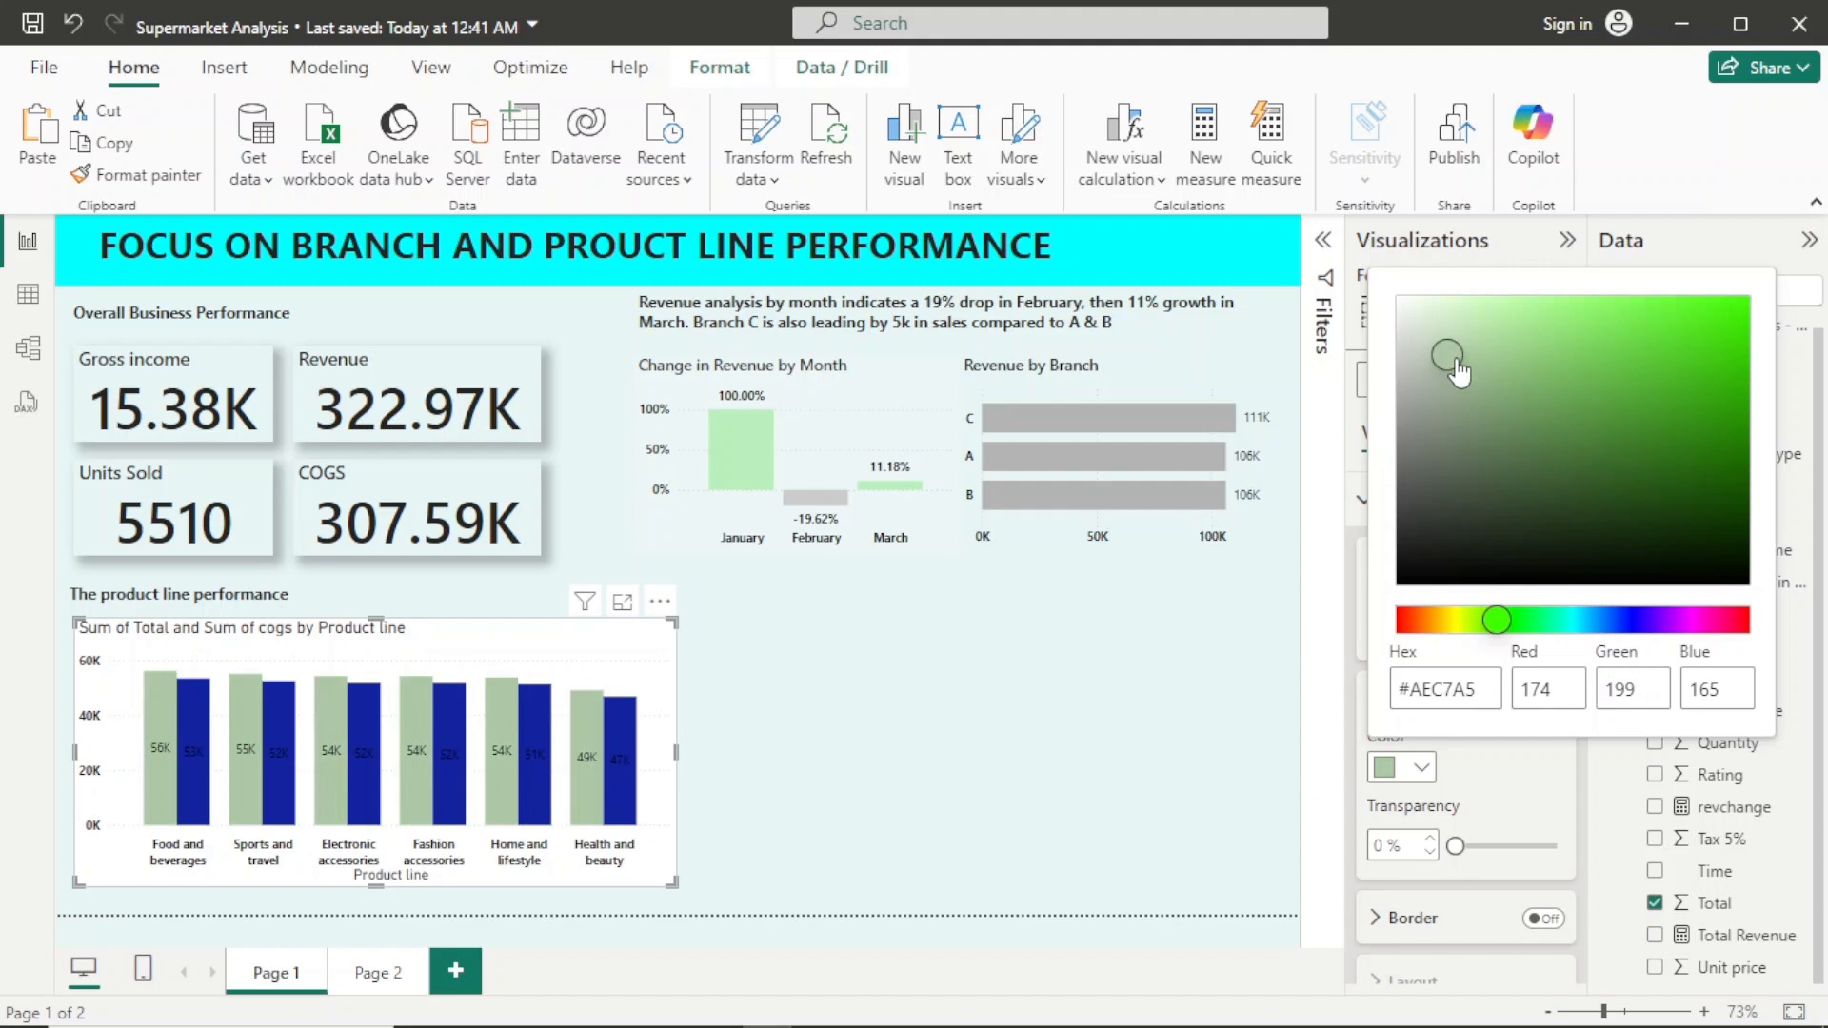
{"action": "left_click", "coordinate": [1434, 305]}
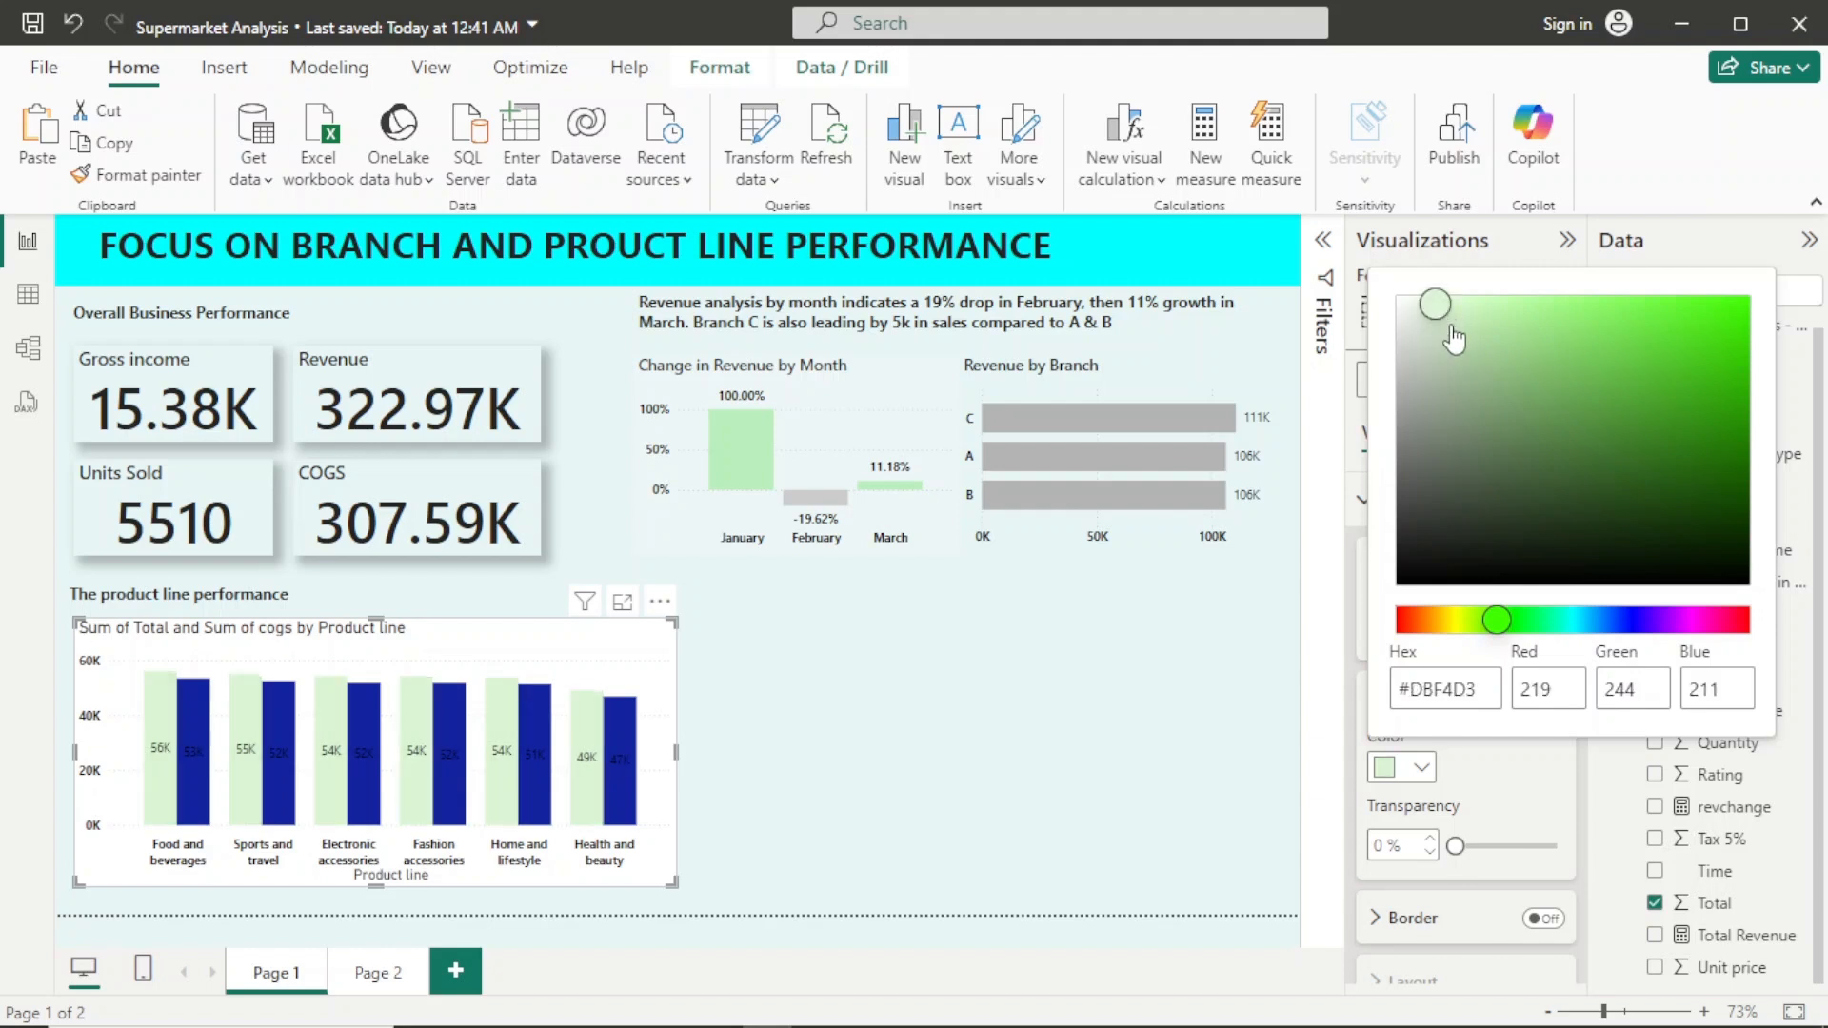
{"action": "left_click", "coordinate": [1442, 326]}
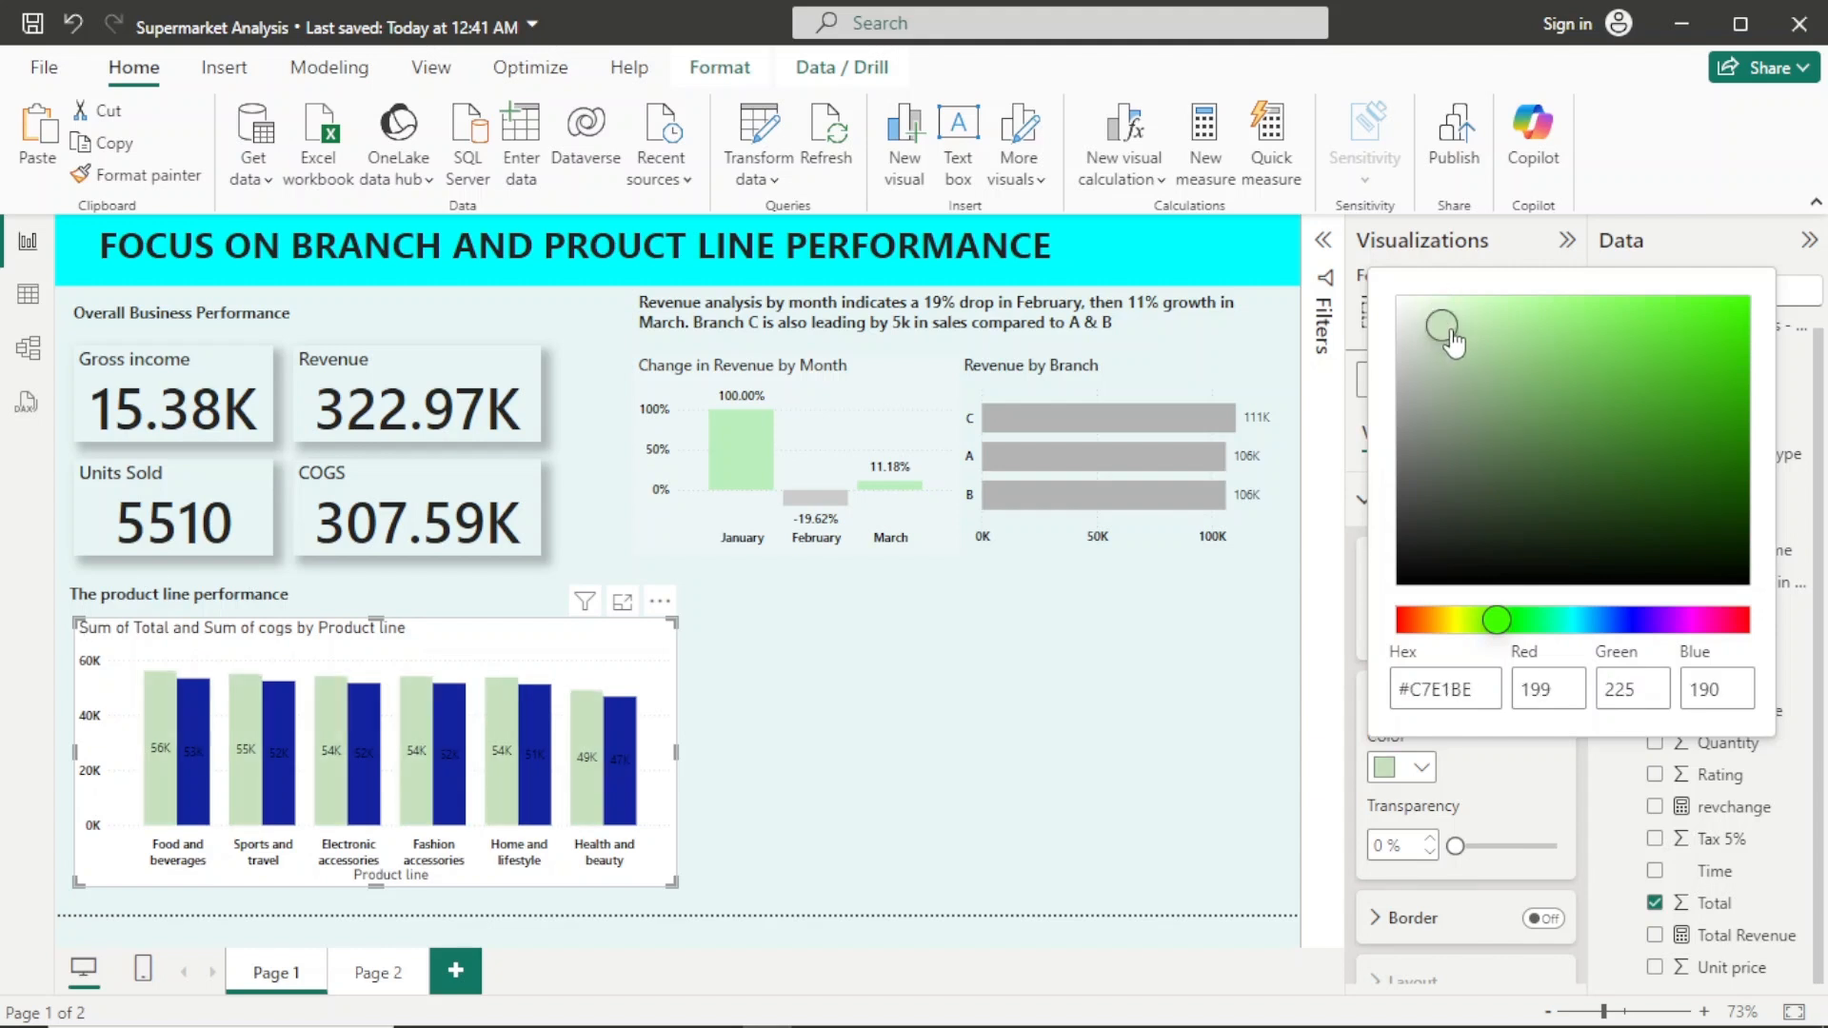
{"action": "left_click", "coordinate": [1445, 336]}
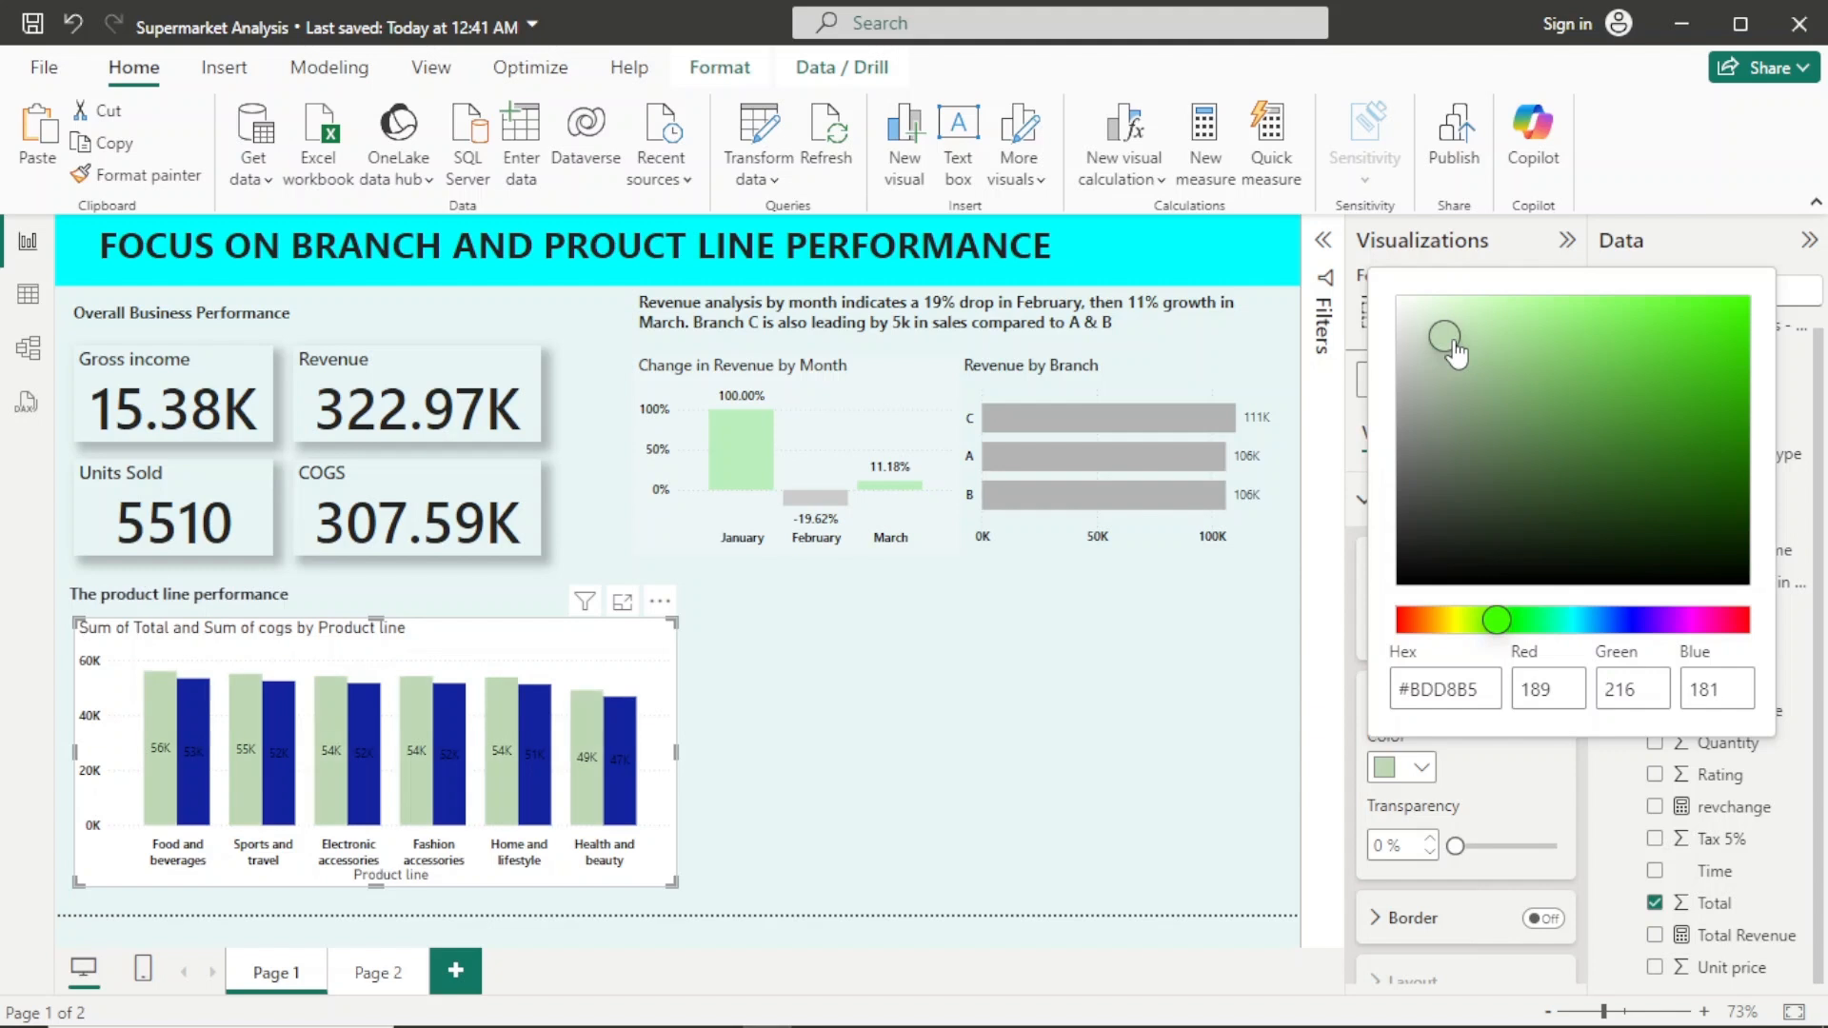
{"action": "left_click", "coordinate": [1516, 800]}
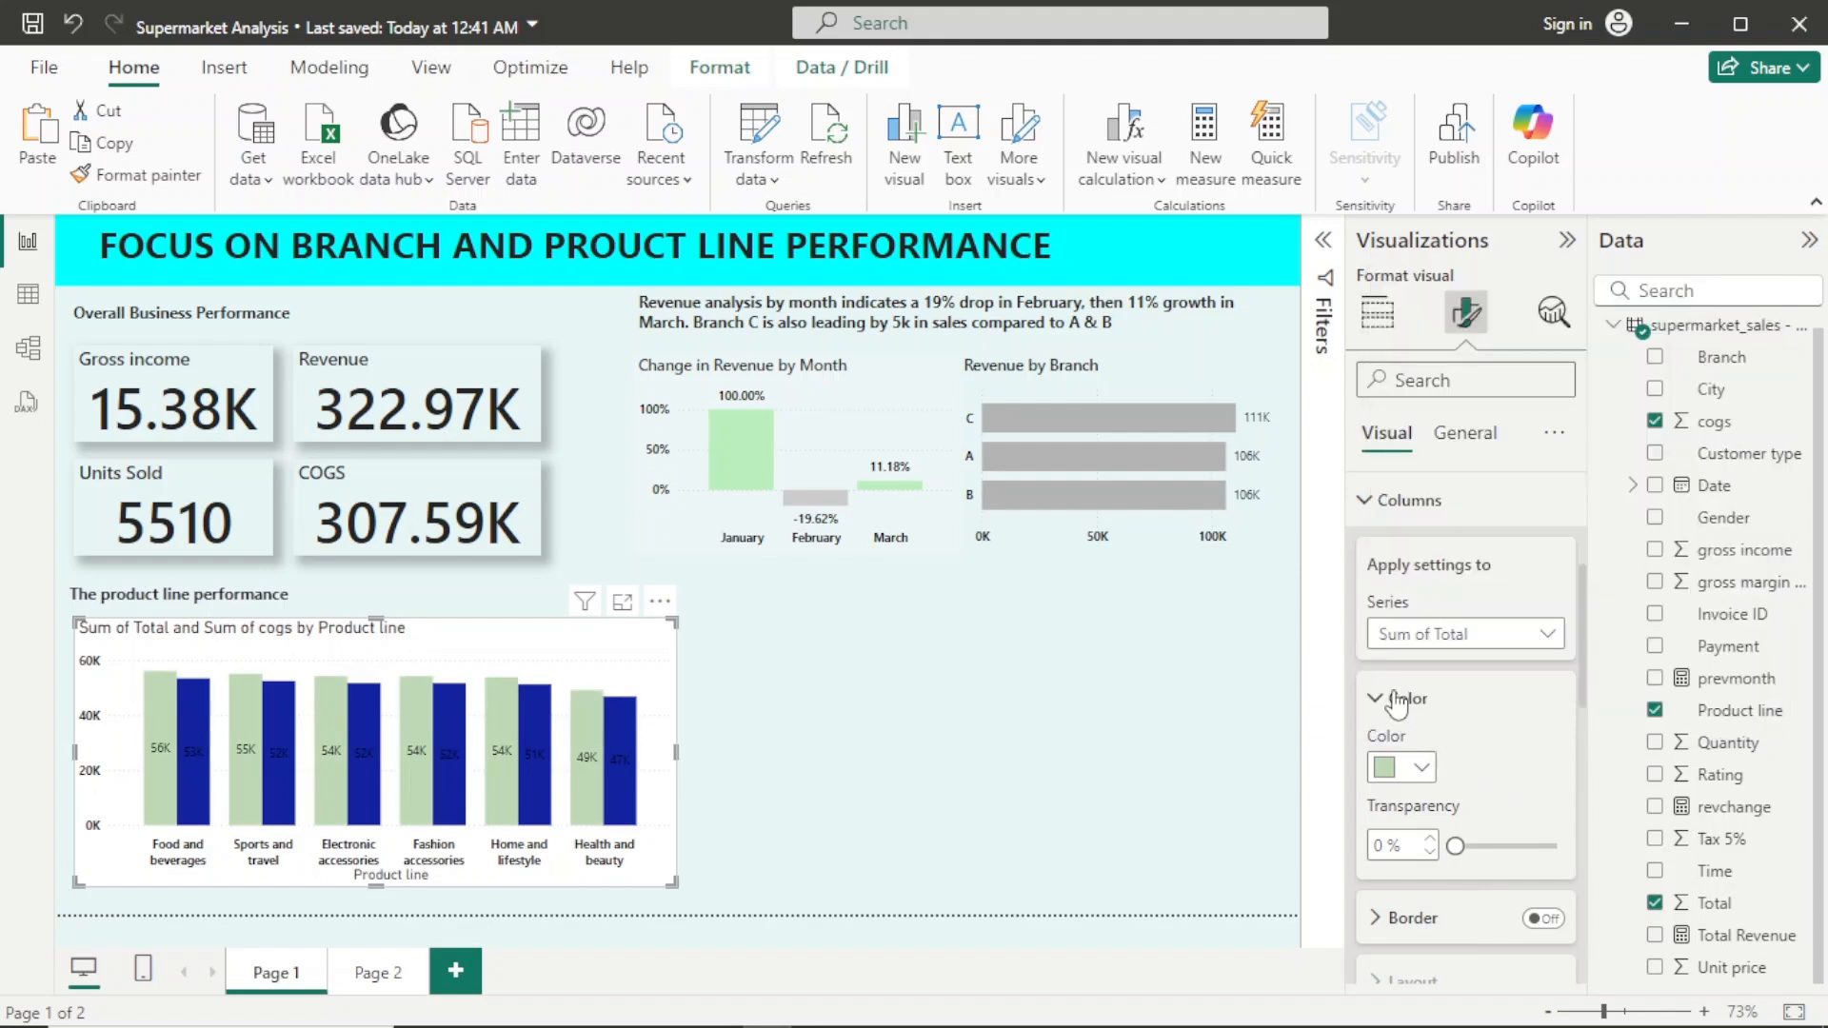
Step: Set the Sum of cogs columns to the recently used gray that matches the Revenue by Branch bars
{"action": "left_click", "coordinate": [1553, 633]}
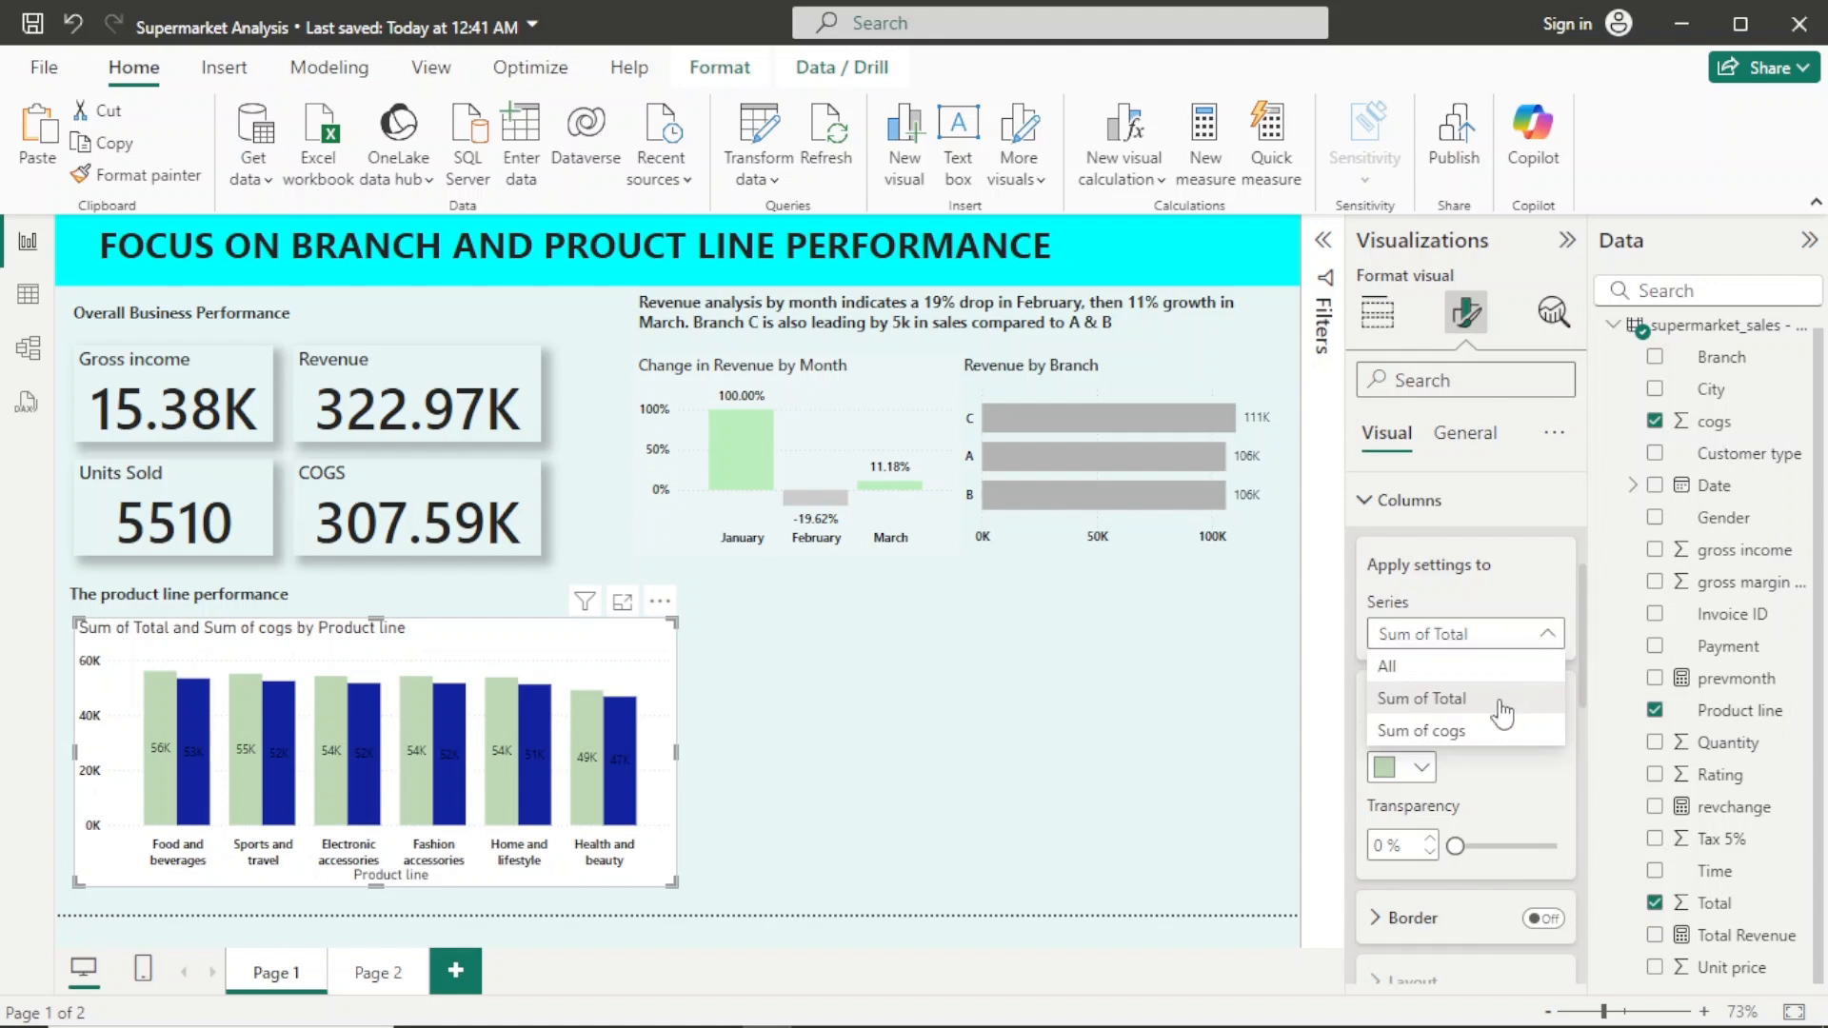
{"action": "left_click", "coordinate": [1453, 730]}
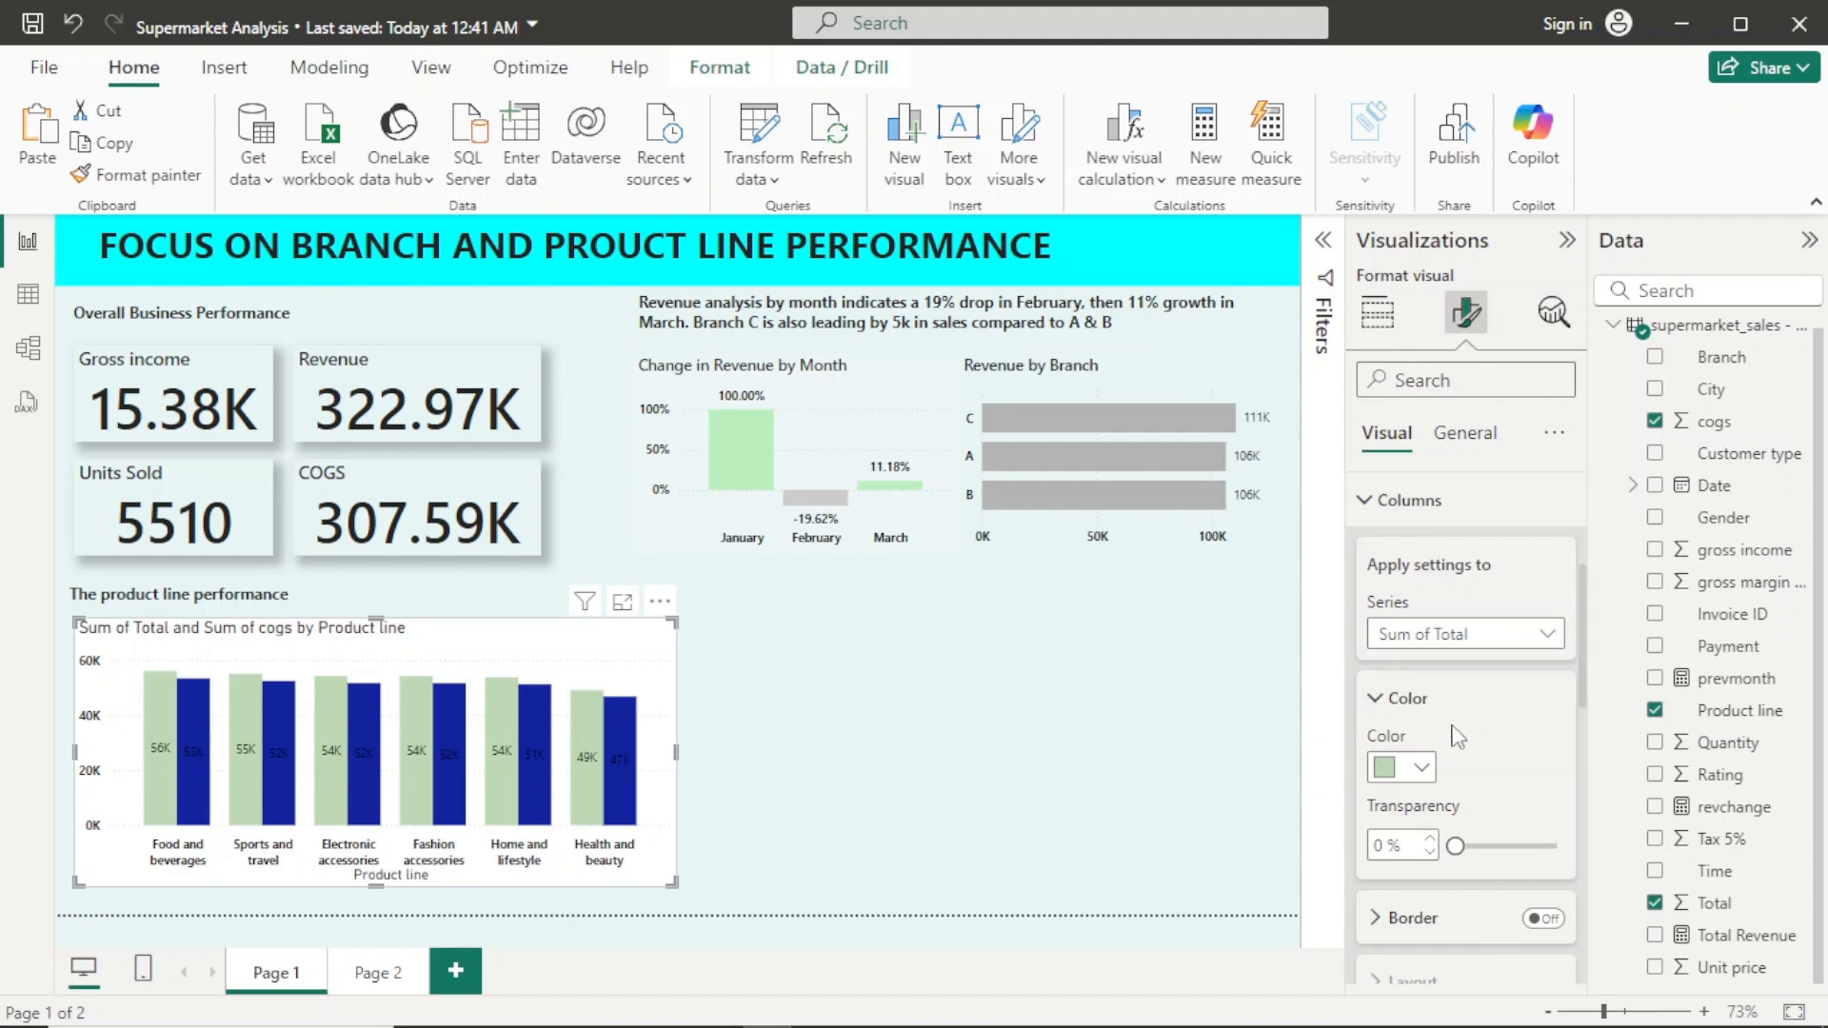
{"action": "left_click", "coordinate": [1422, 769]}
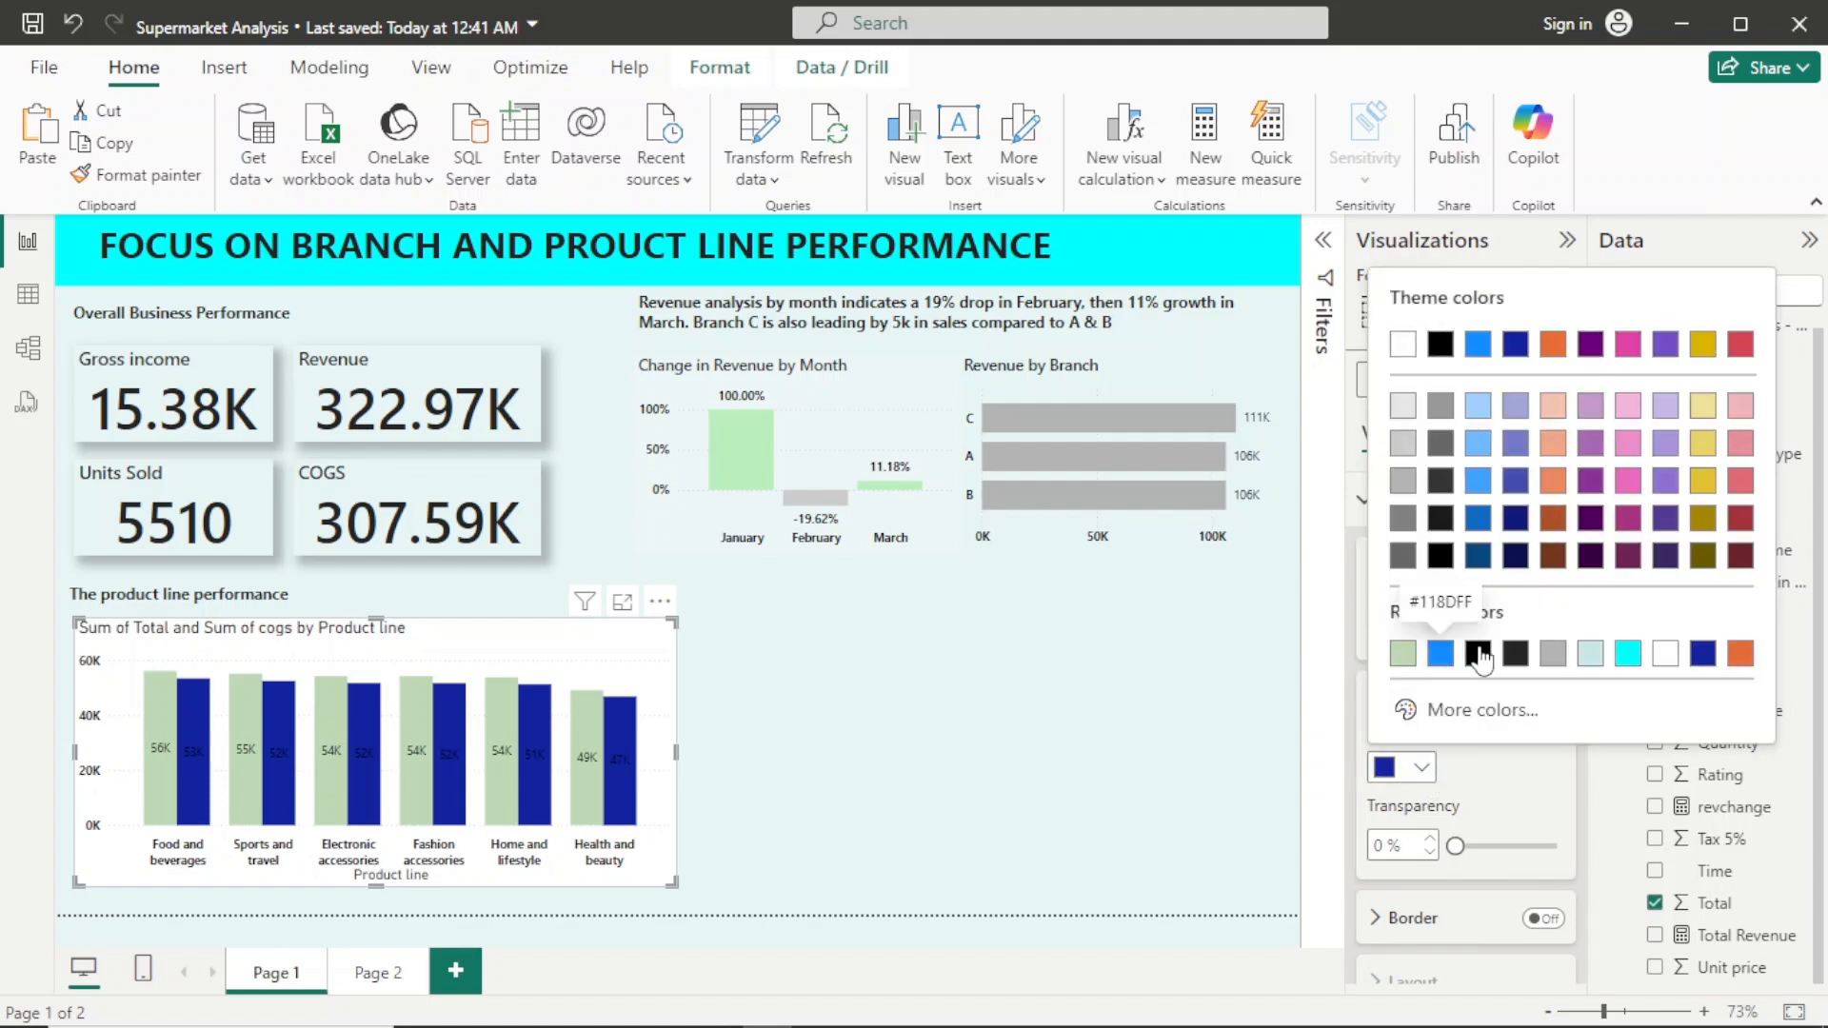
{"action": "left_click", "coordinate": [1553, 655]}
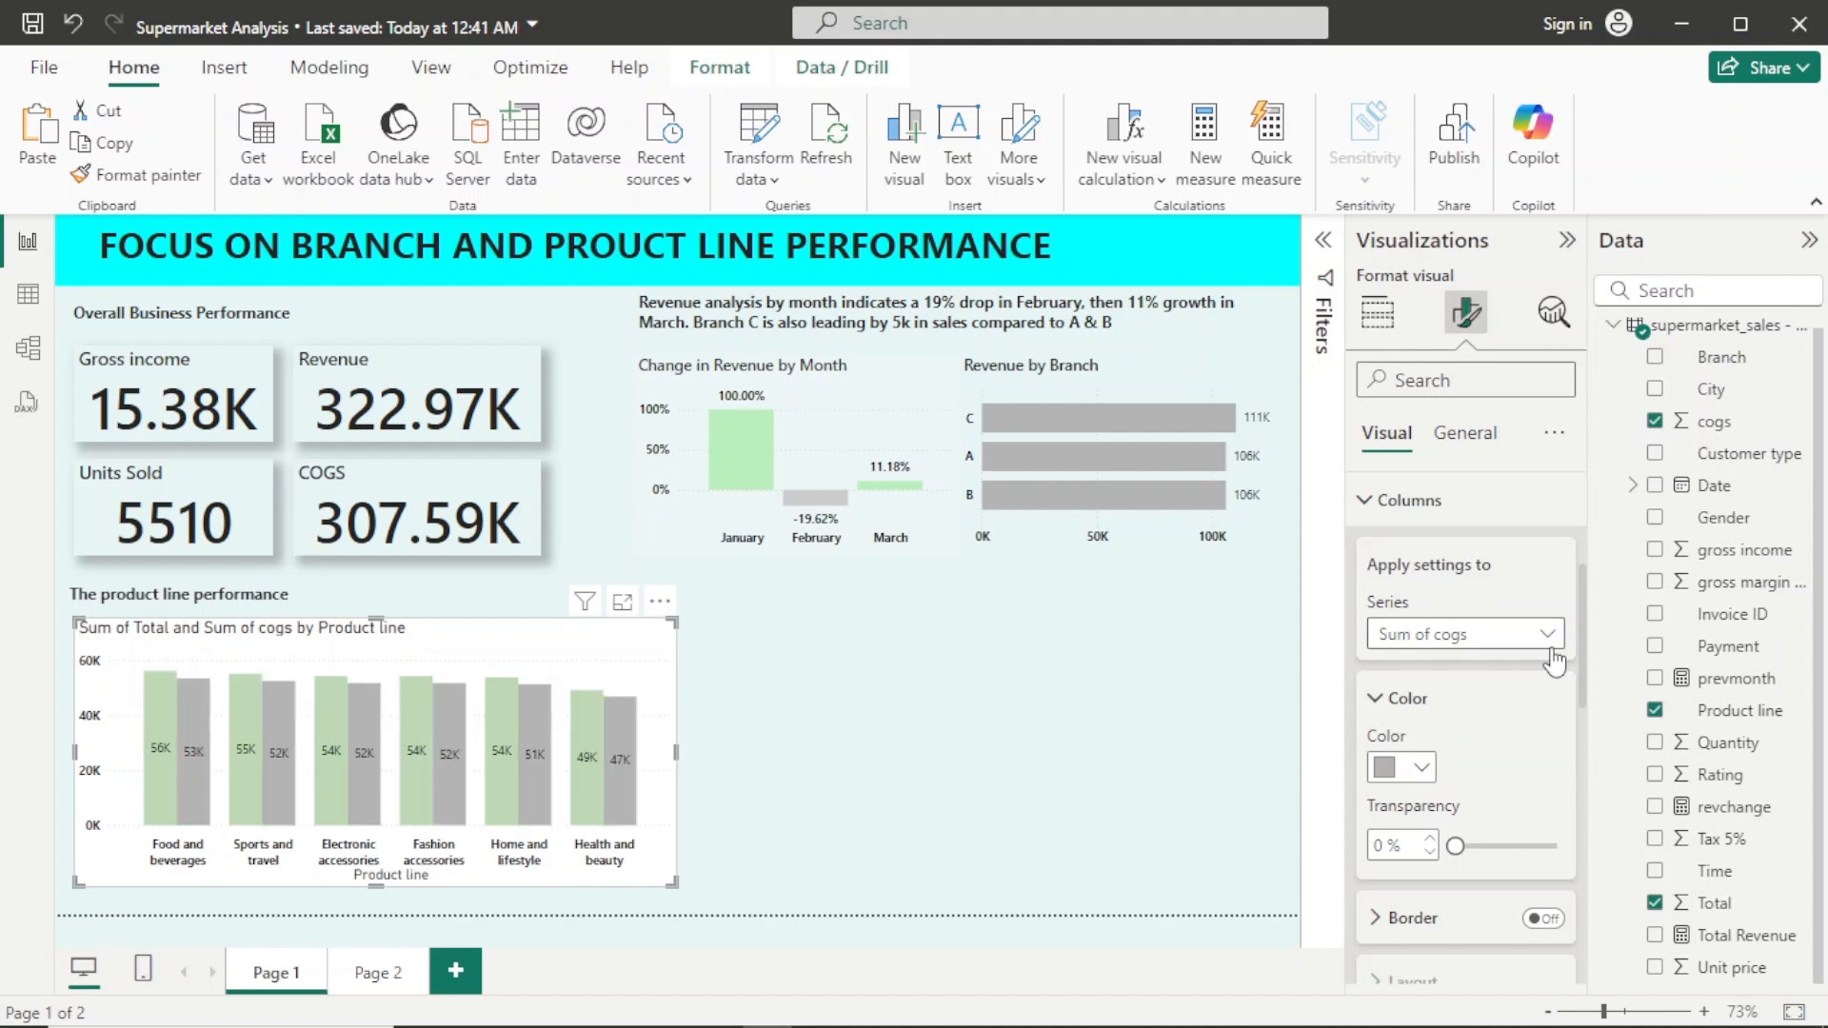
{"action": "left_click", "coordinate": [1360, 533]}
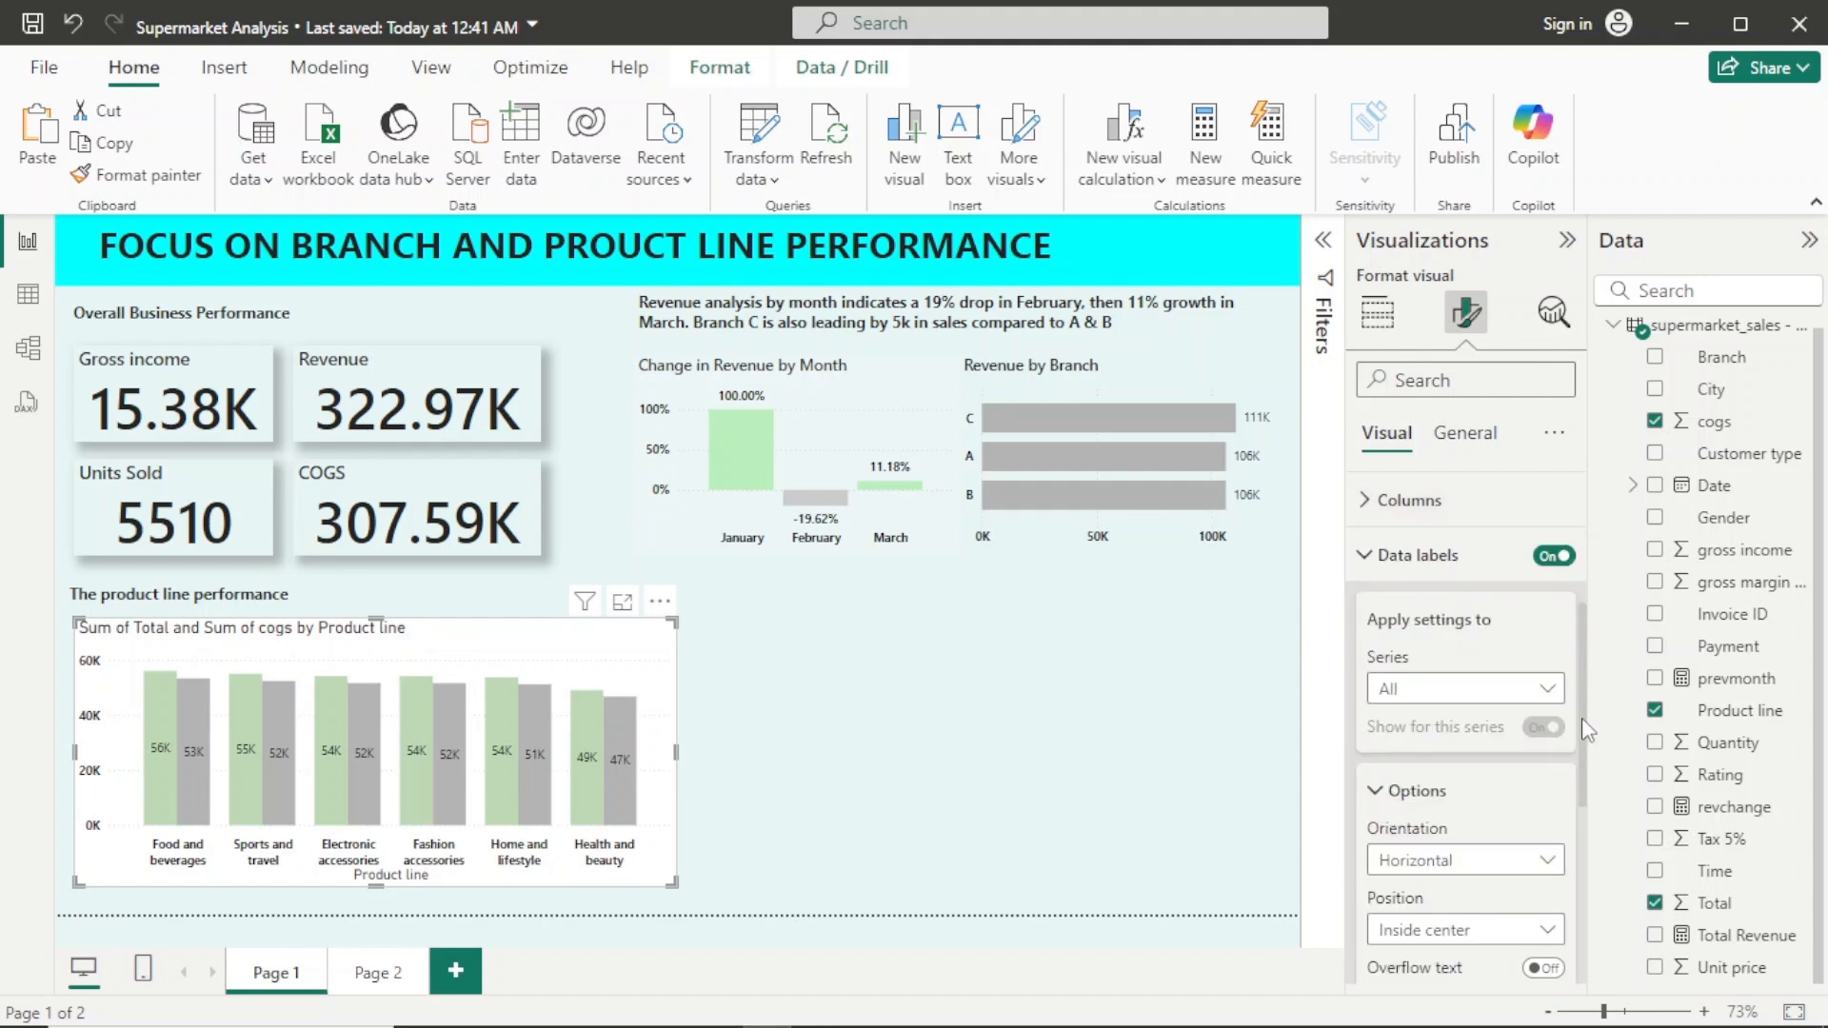
Step: Turn off the X-axis title of the product line chart
{"action": "scroll", "coordinate": [1580, 717], "scroll_direction": "up", "scroll_amount": 3}
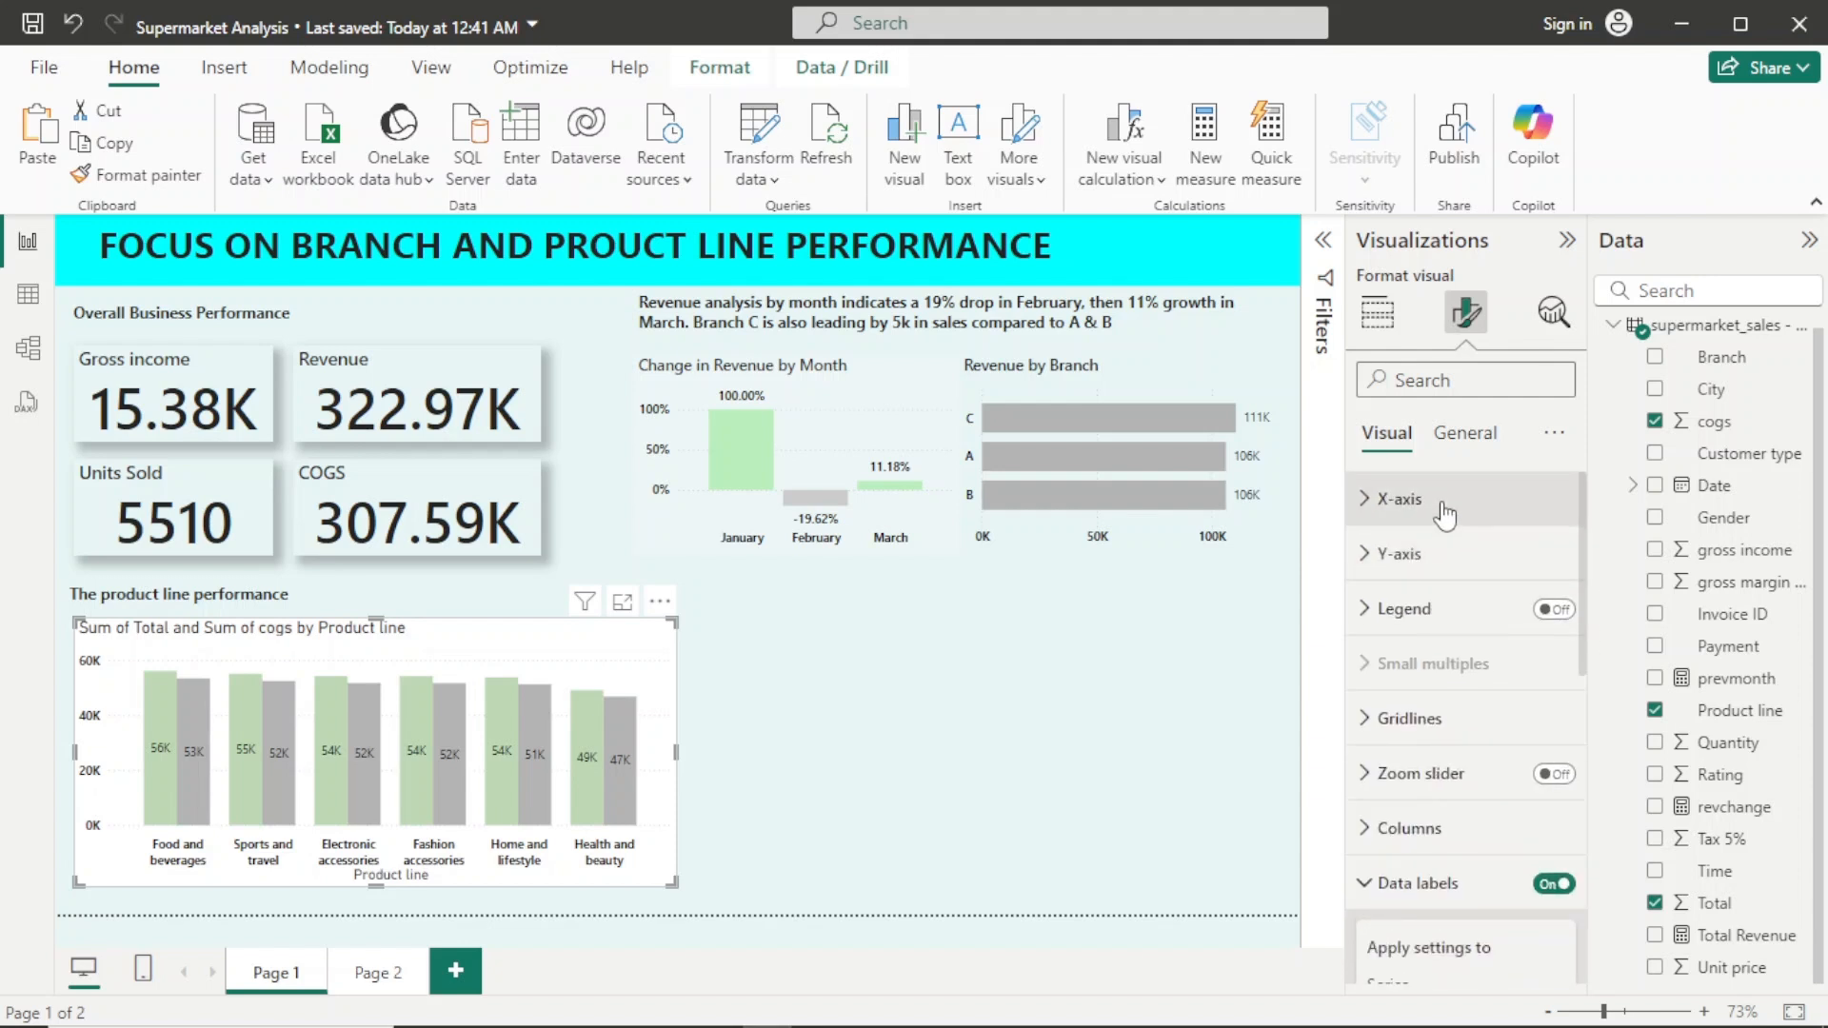
{"action": "left_click", "coordinate": [1444, 515]}
{"action": "left_click", "coordinate": [1540, 936]}
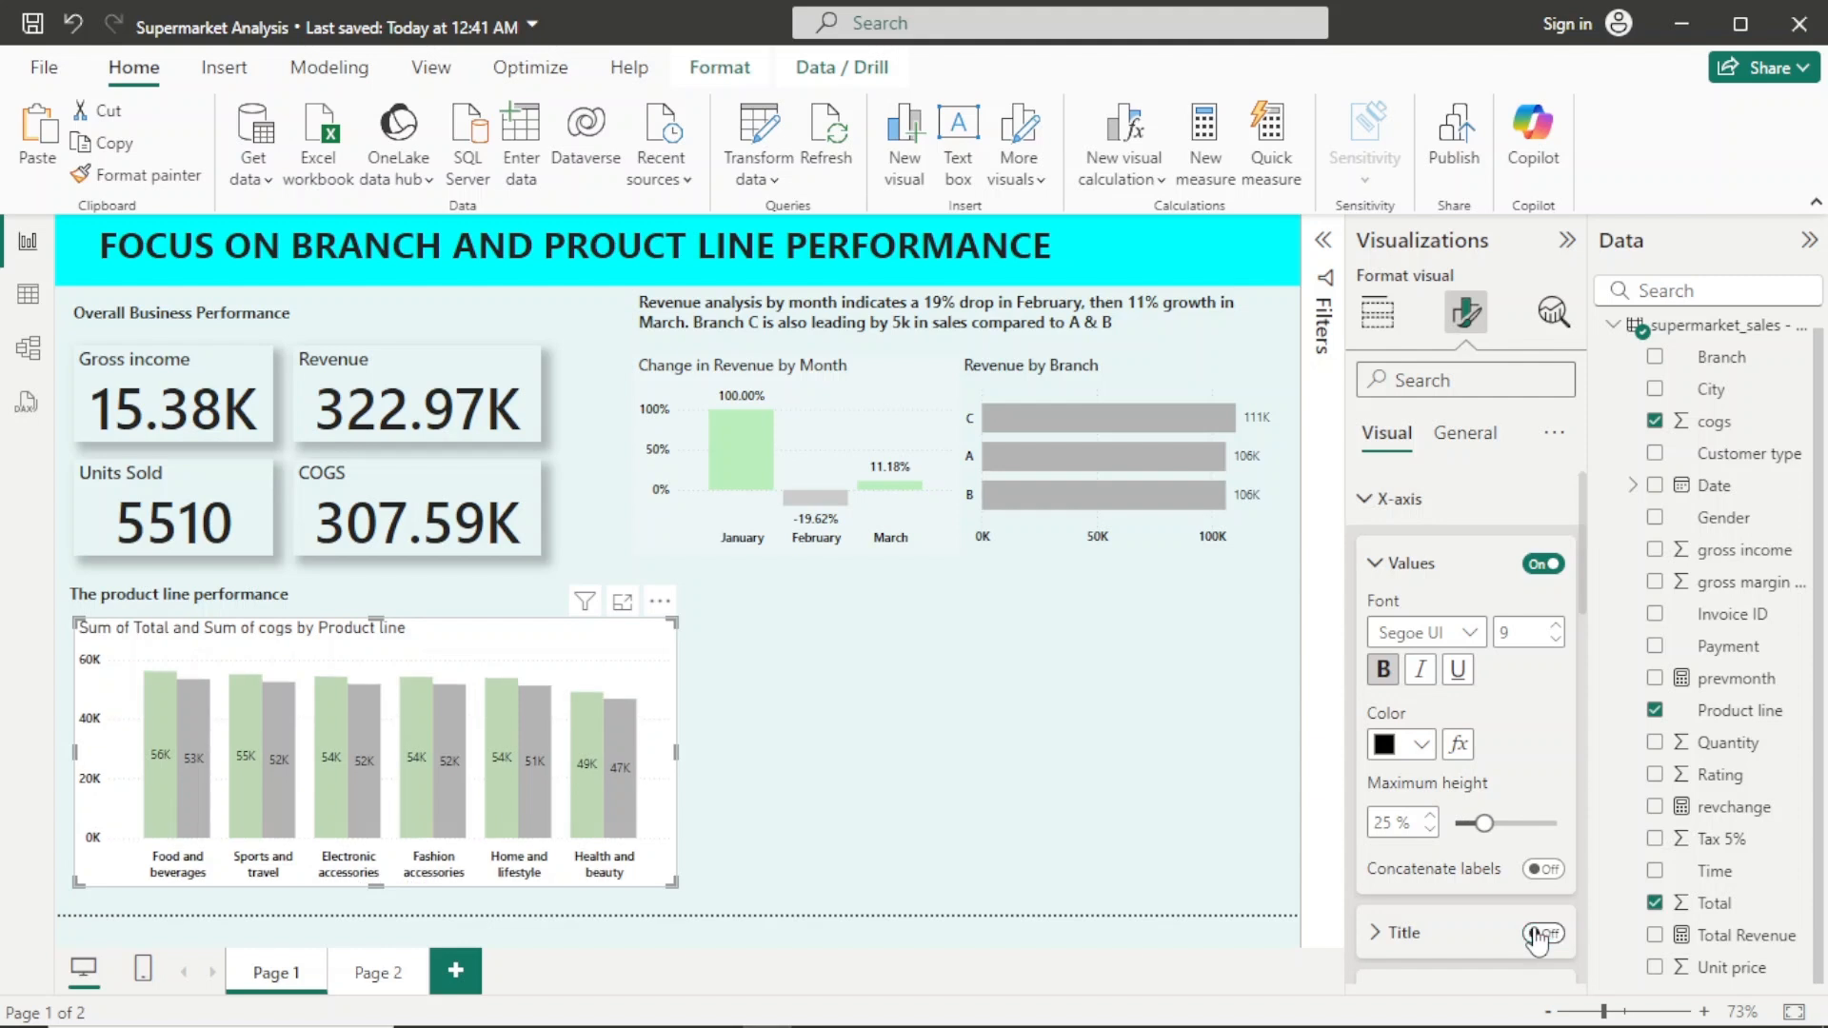
Step: Retitle the Total and cogs by product line chart "Revenue against COGS"
{"action": "left_click", "coordinate": [1449, 433]}
{"action": "left_click", "coordinate": [1446, 563]}
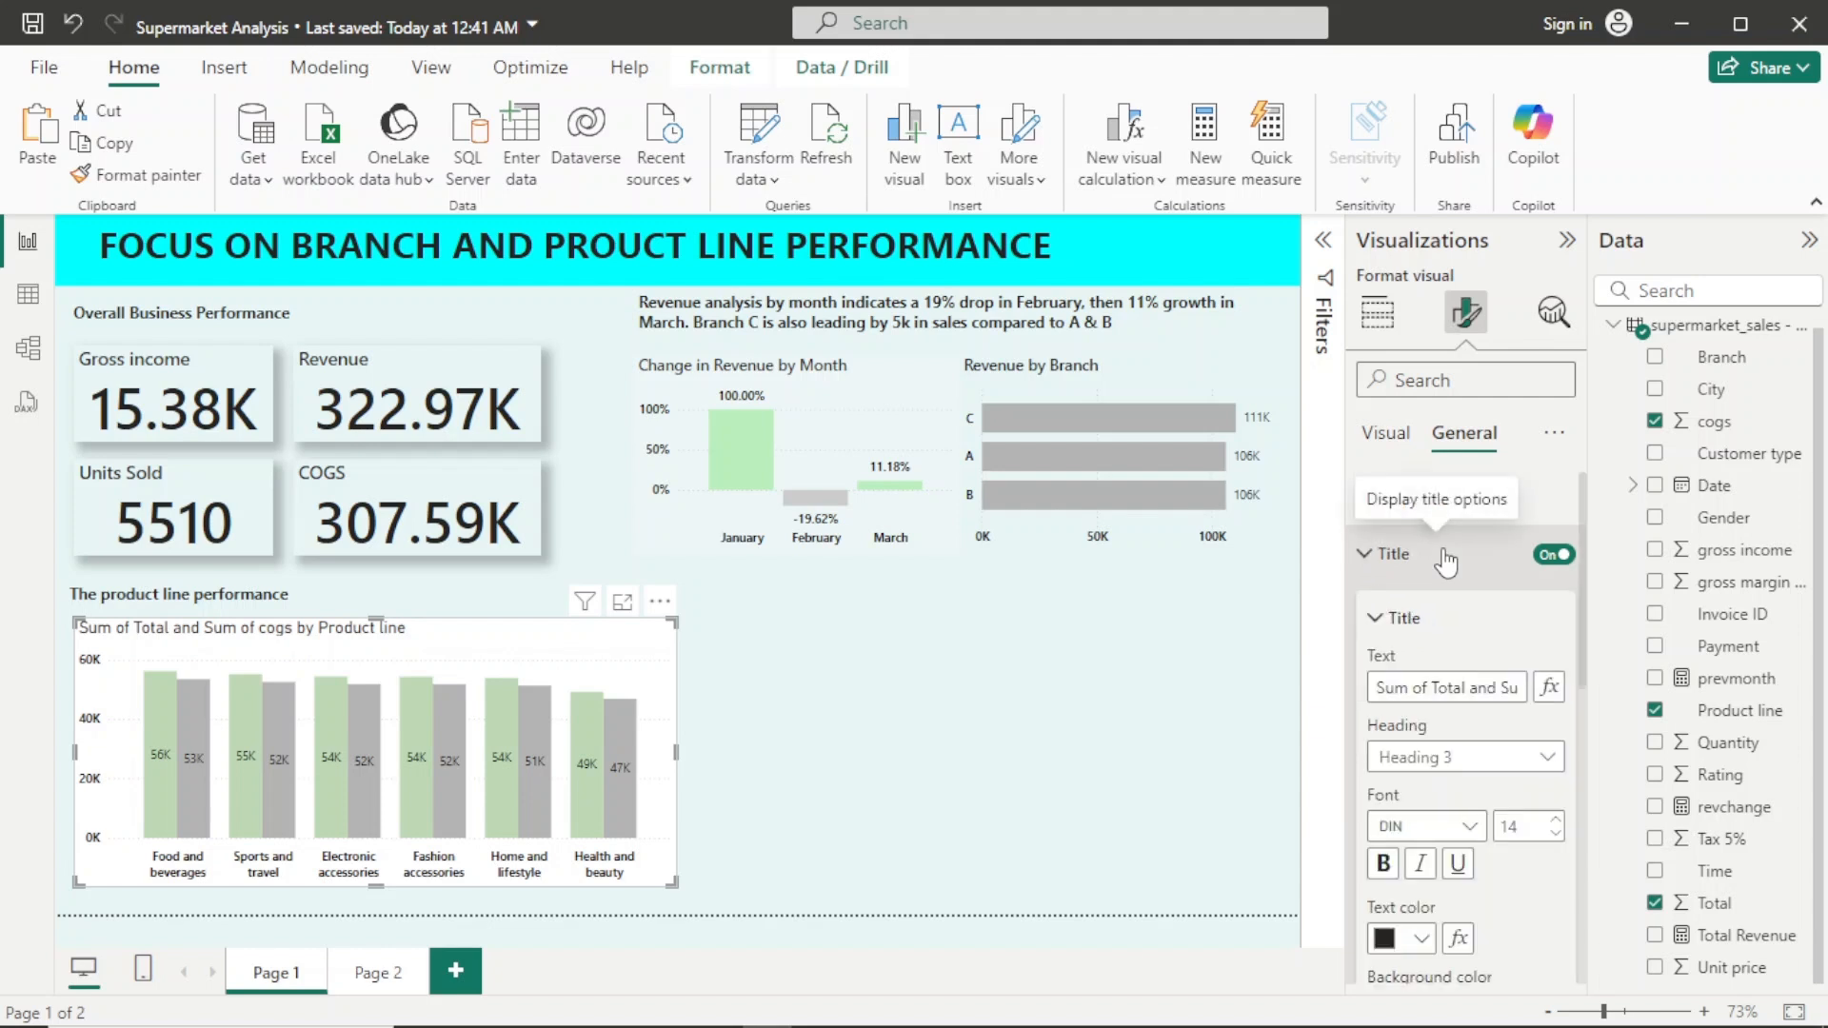
{"action": "left_click_drag", "start_coordinate": [1372, 685], "coordinate": [1576, 666]}
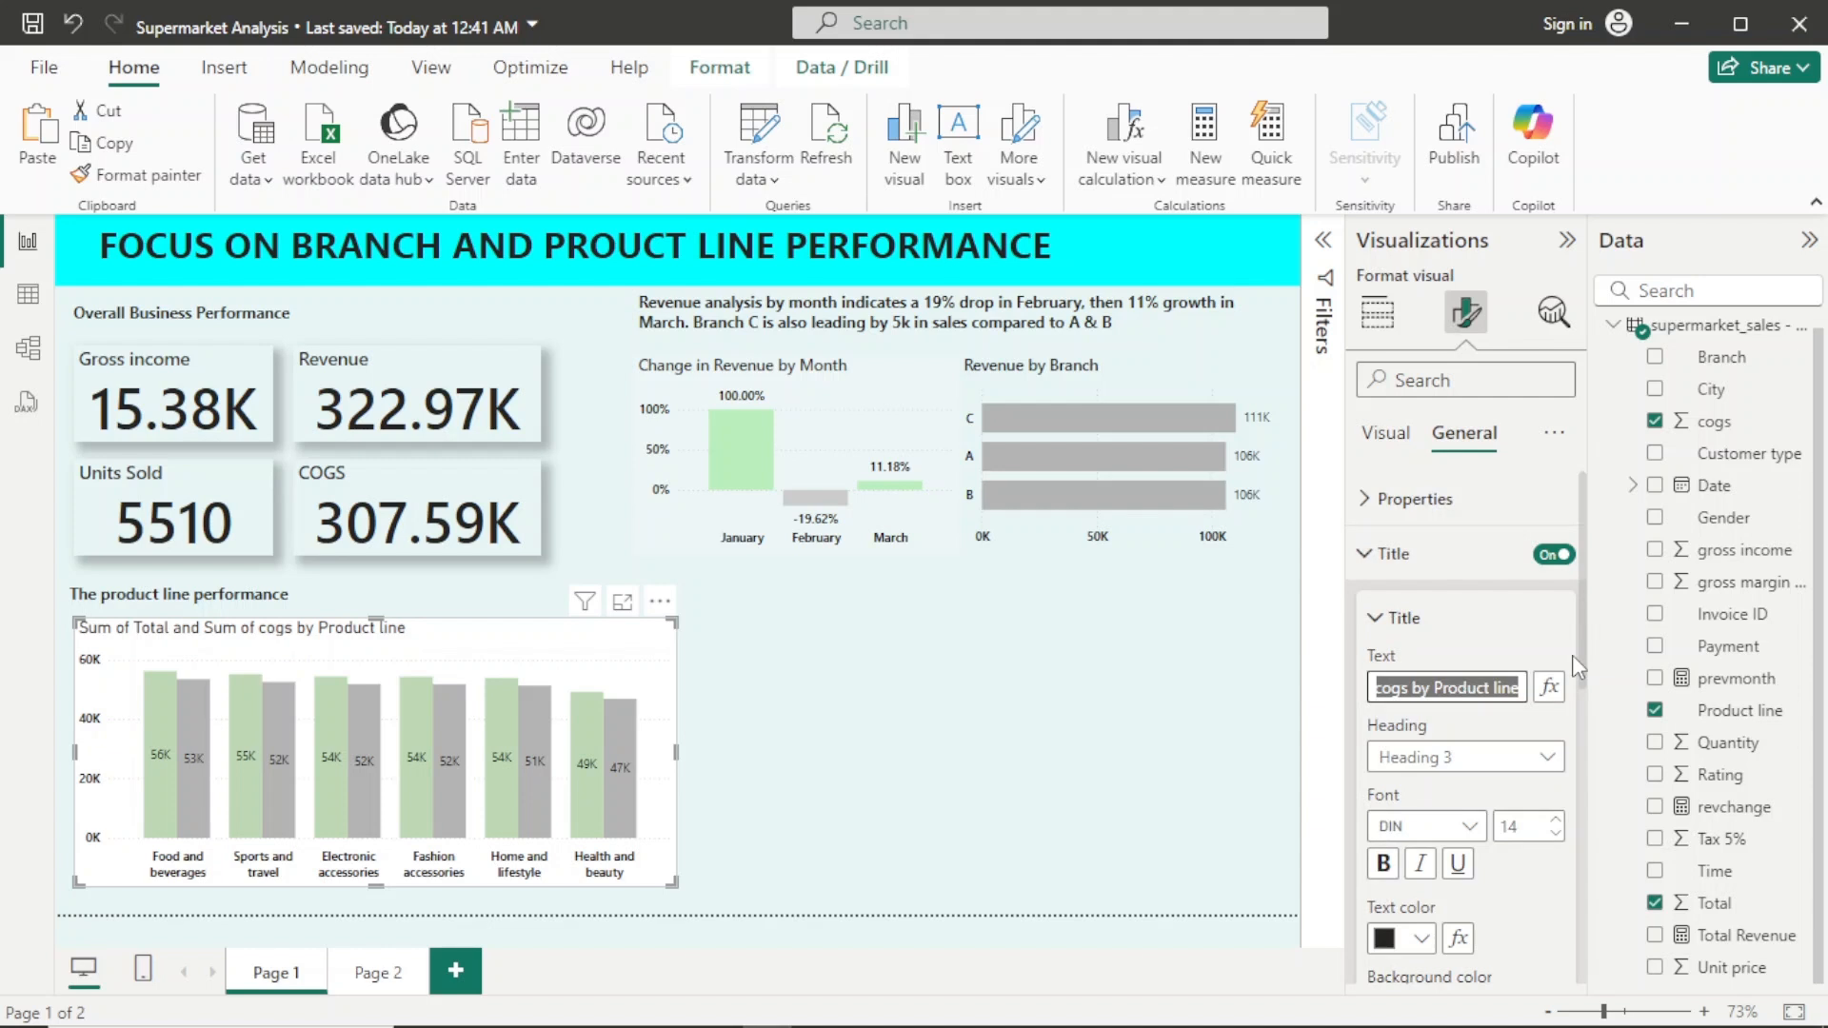
{"action": "type", "text": "R"}
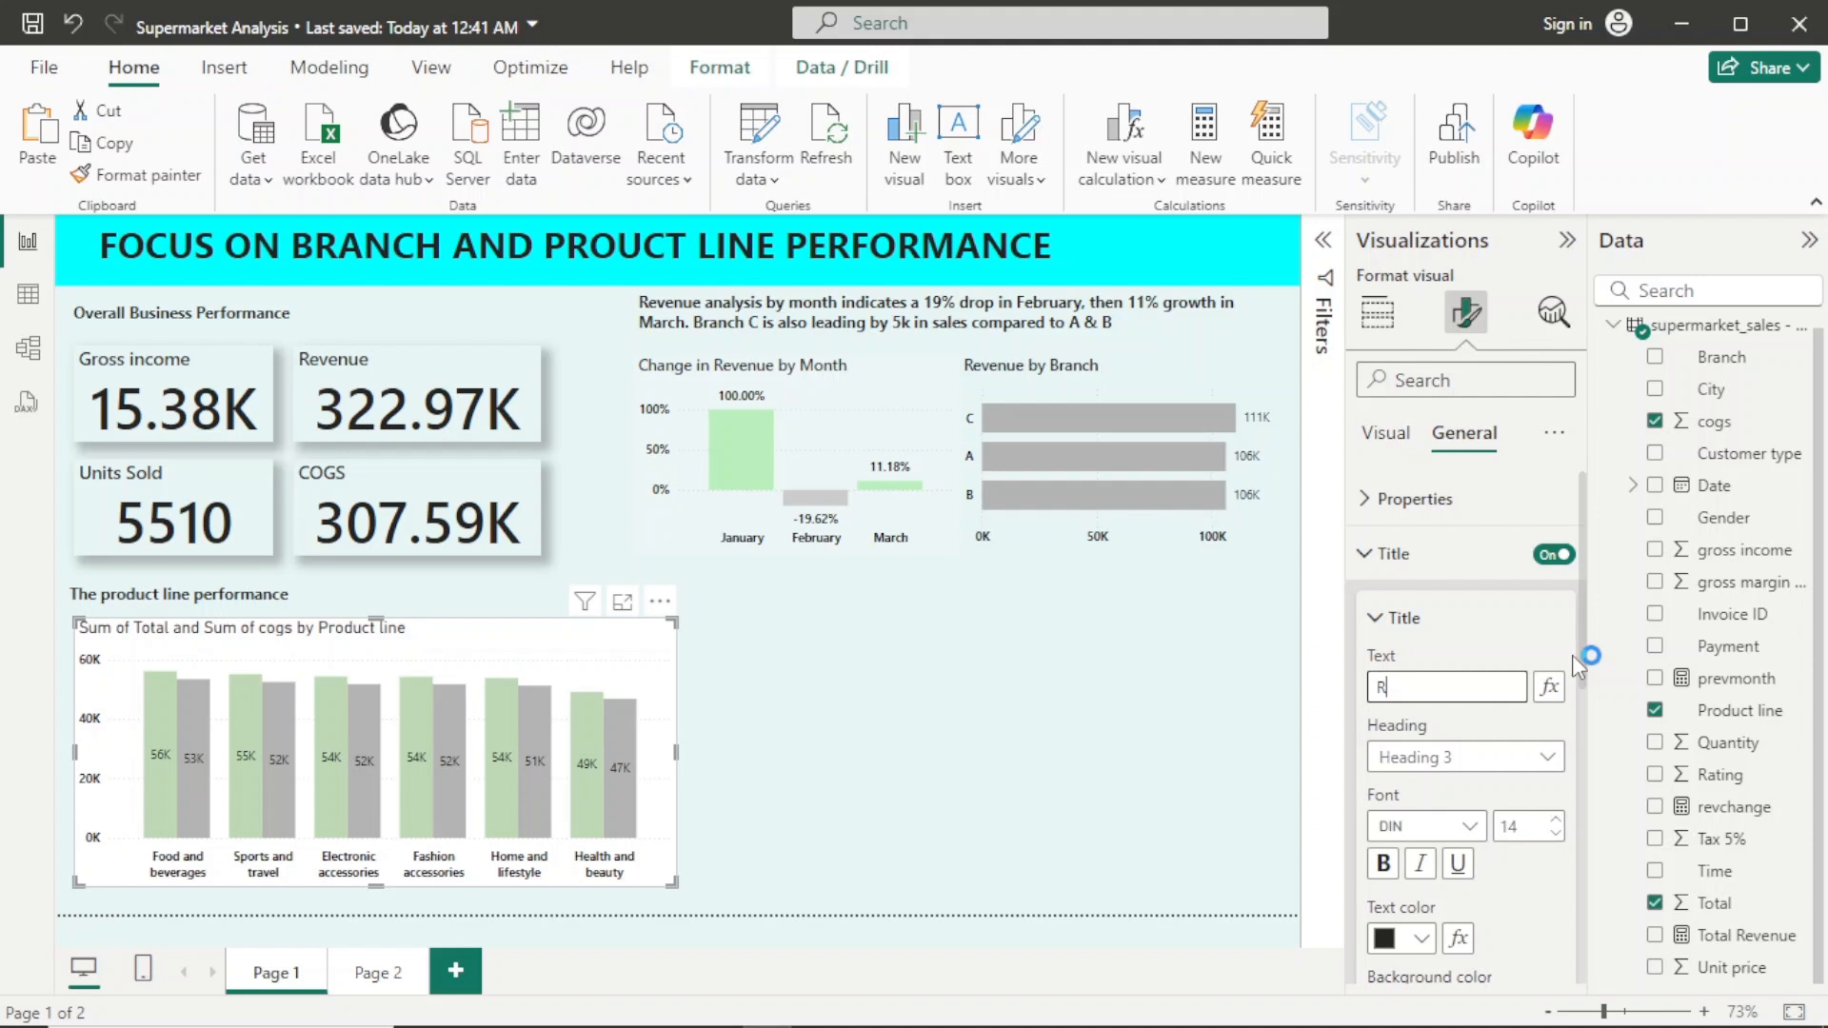
{"action": "type", "text": "eve"}
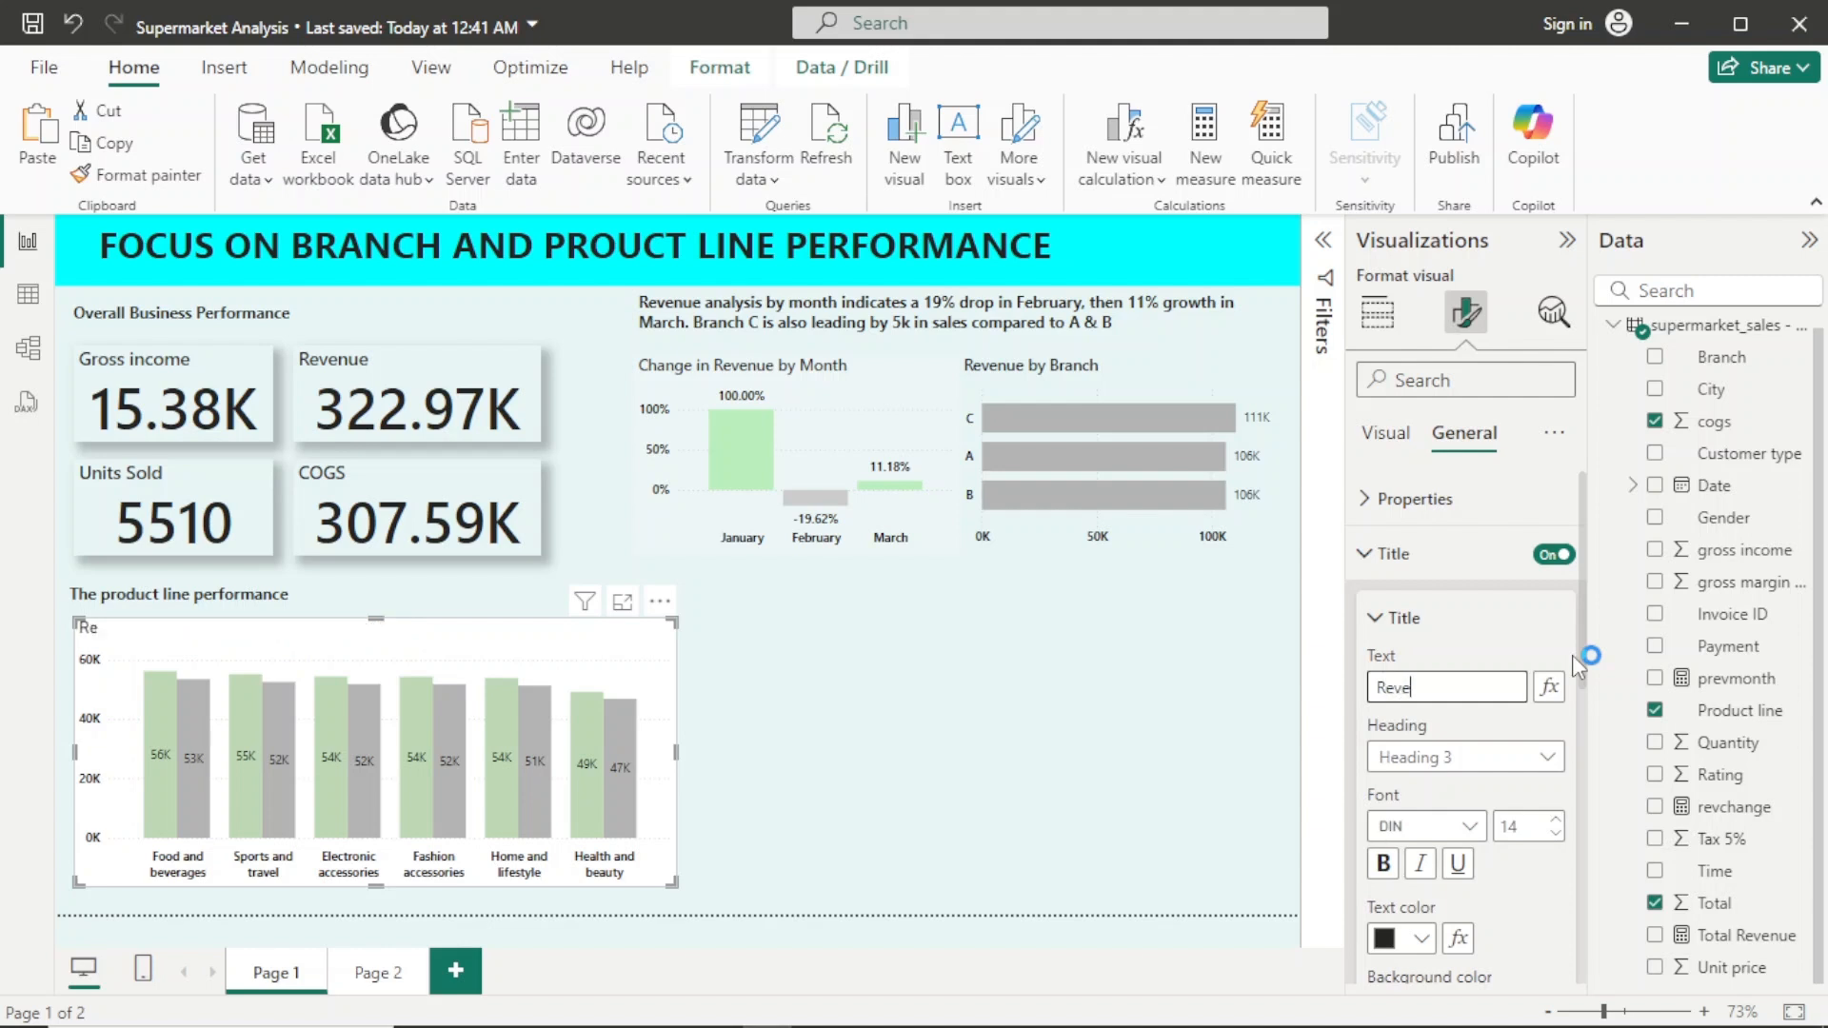
{"action": "type", "text": "nue againsy COG"}
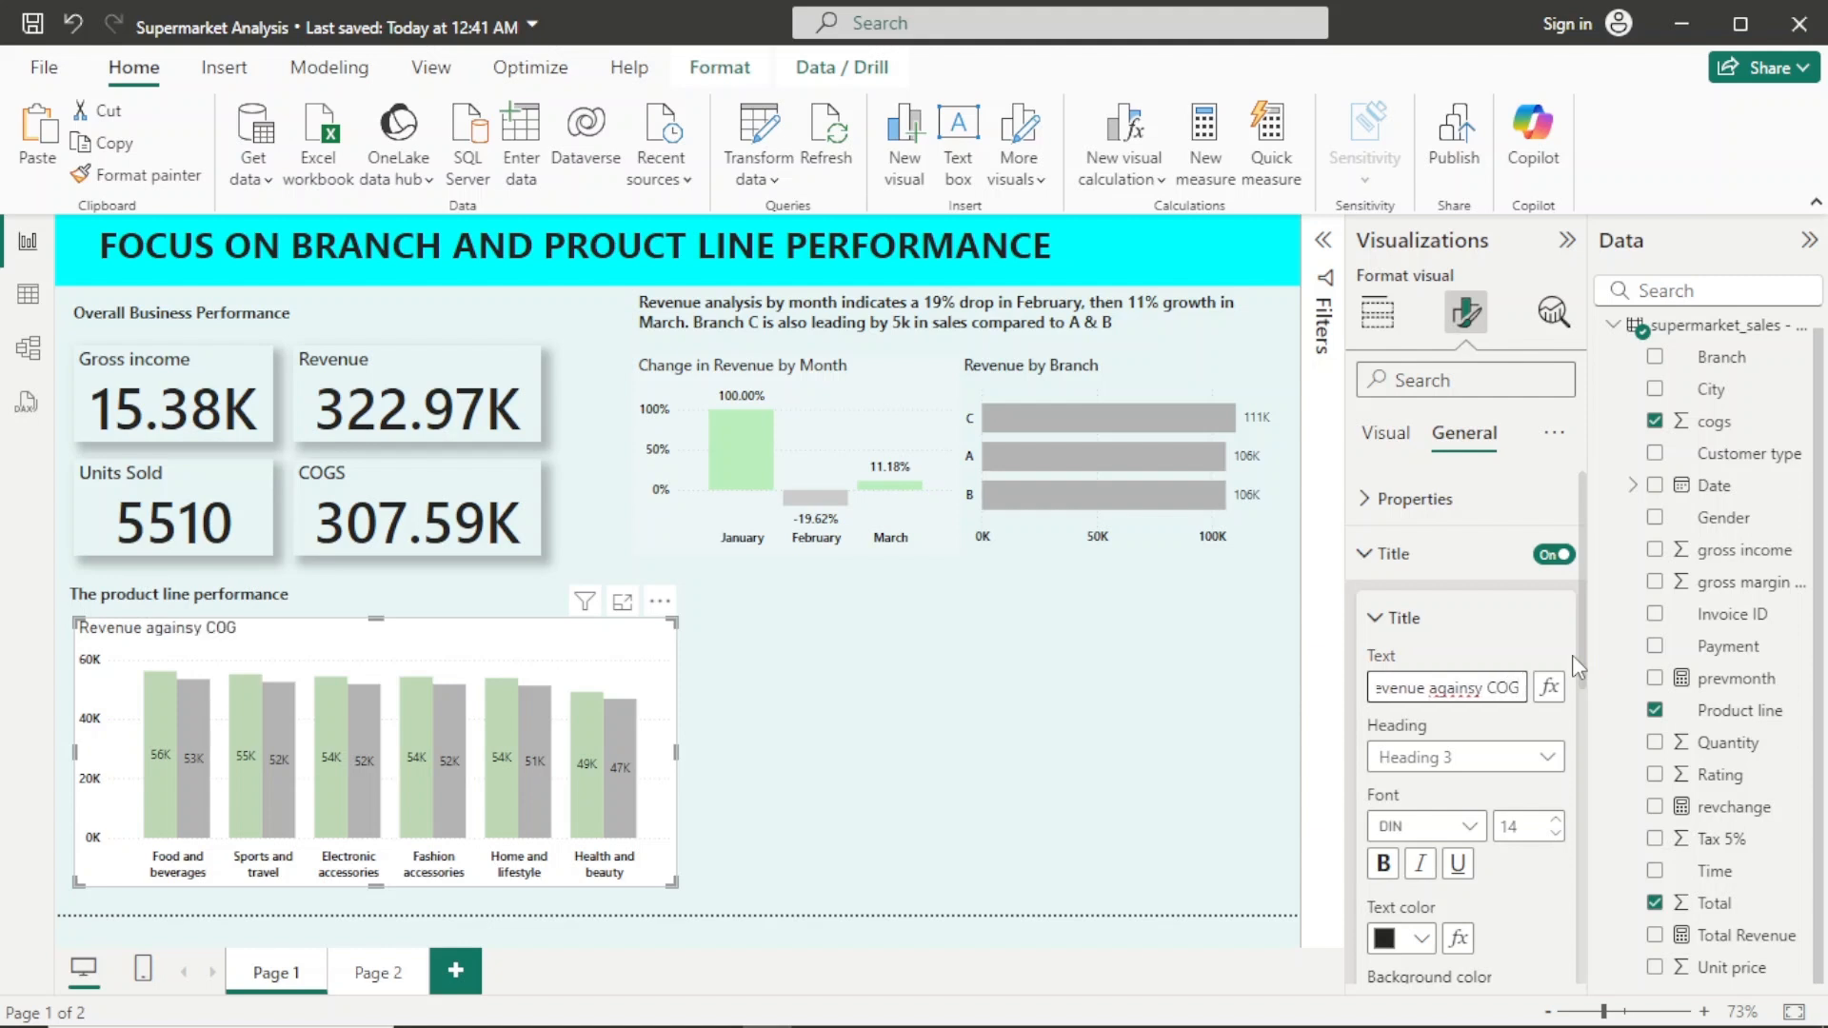
{"action": "type", "text": "S"}
{"action": "left_click", "coordinate": [1479, 687]}
{"action": "key", "text": "BackSpace"}
{"action": "type", "text": "T"}
{"action": "key", "text": "BackSpace"}
{"action": "type", "text": "t"}
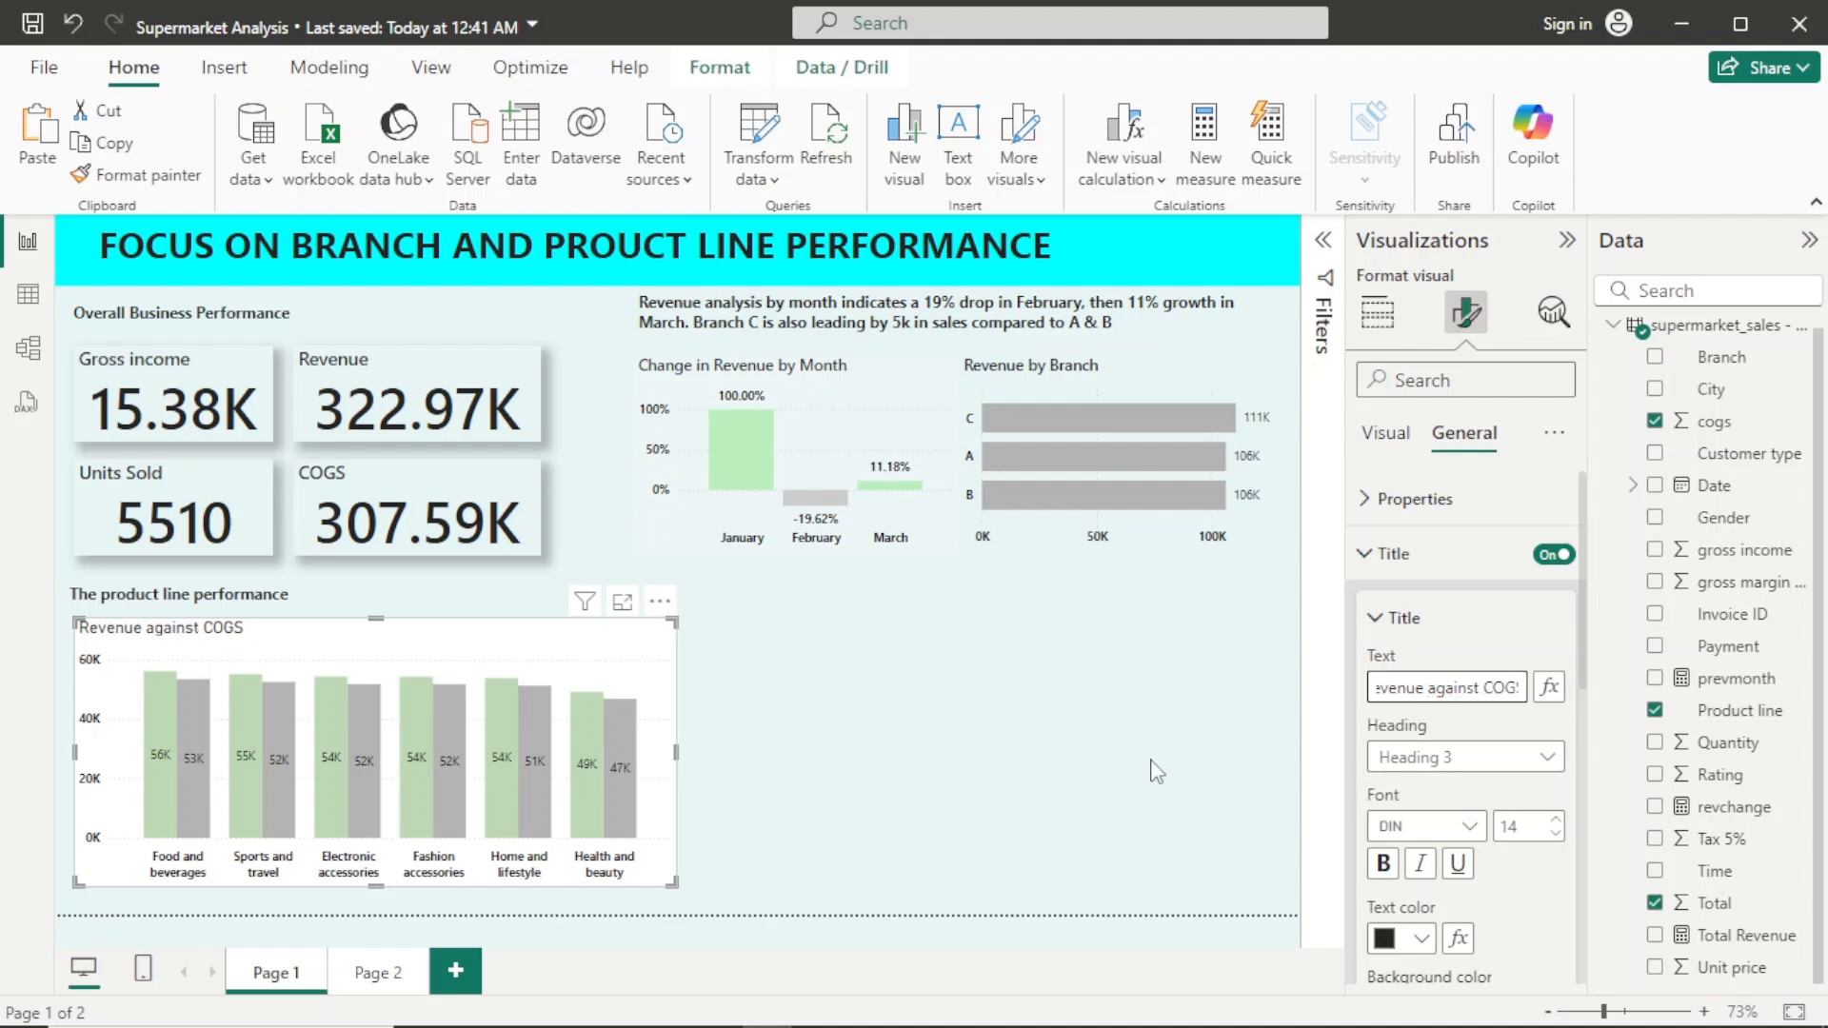
{"action": "left_click", "coordinate": [1120, 758]}
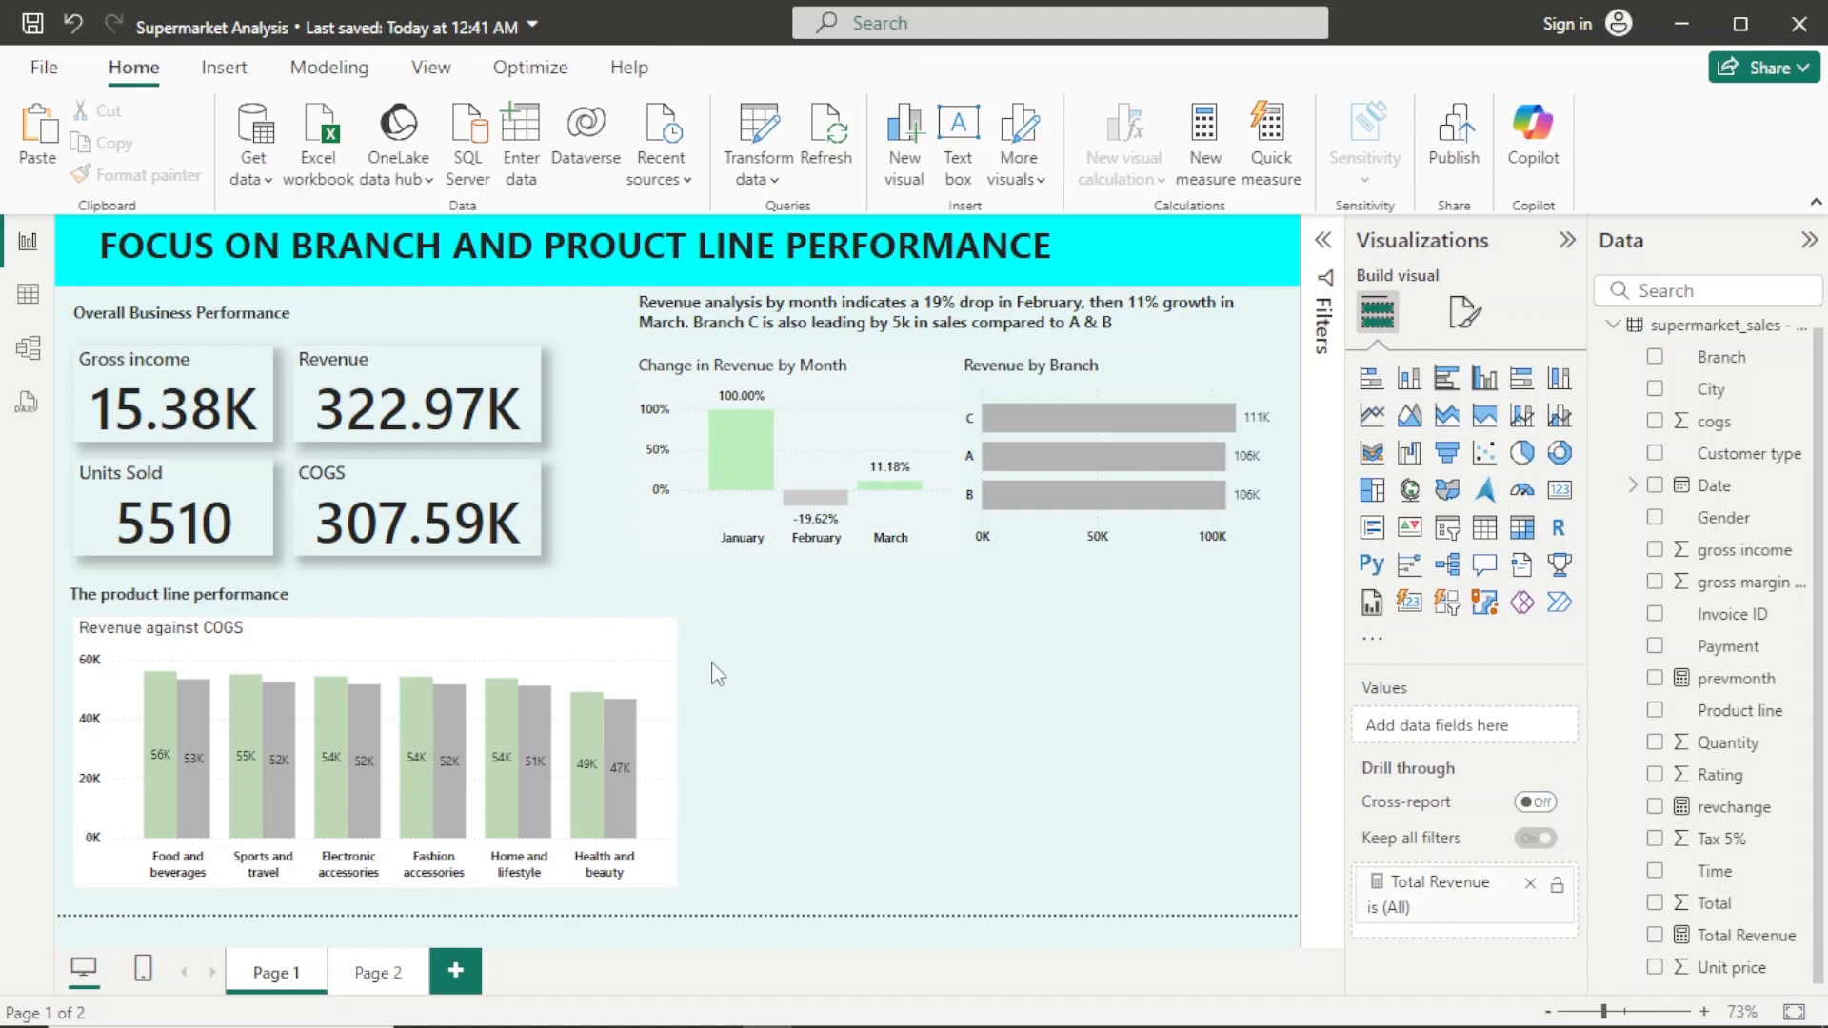
Step: Format the "Revenue against COGS" chart title as Segoe UI Semibold, size 12, bold, with black text
{"action": "left_click", "coordinate": [659, 659]}
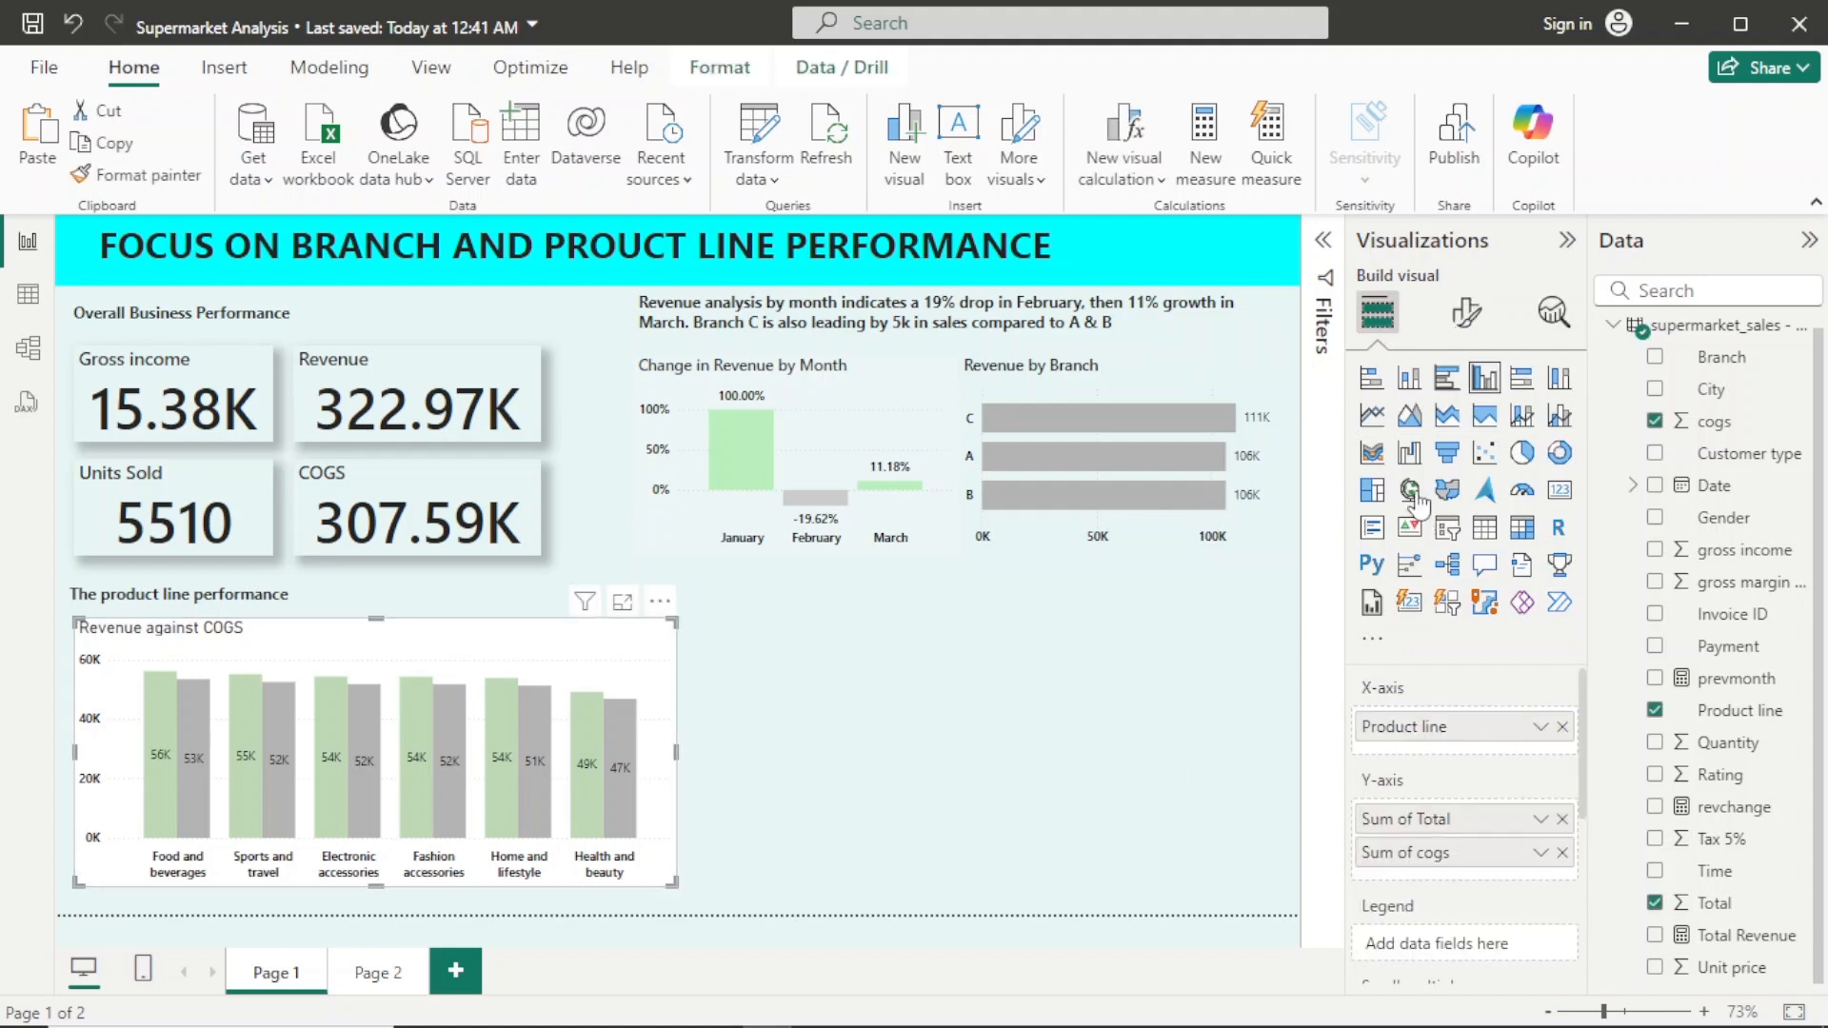
{"action": "left_click", "coordinate": [1466, 312]}
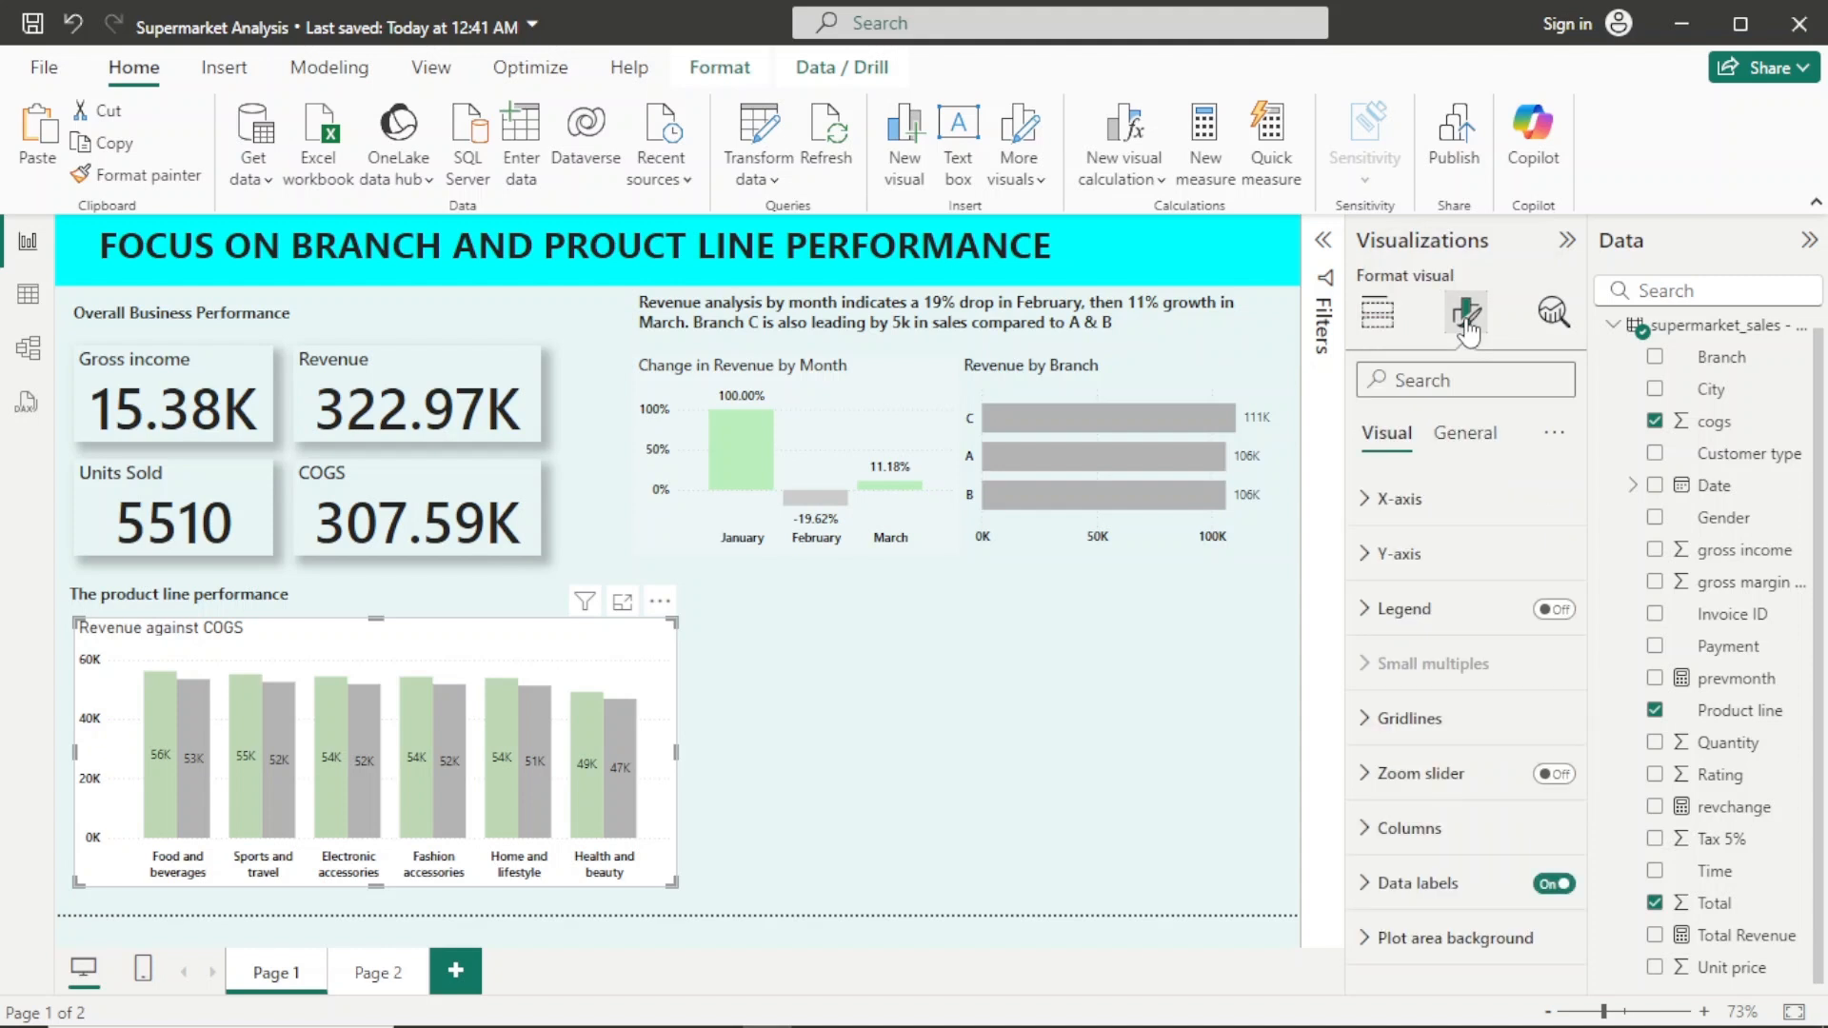
{"action": "left_click", "coordinate": [1462, 456]}
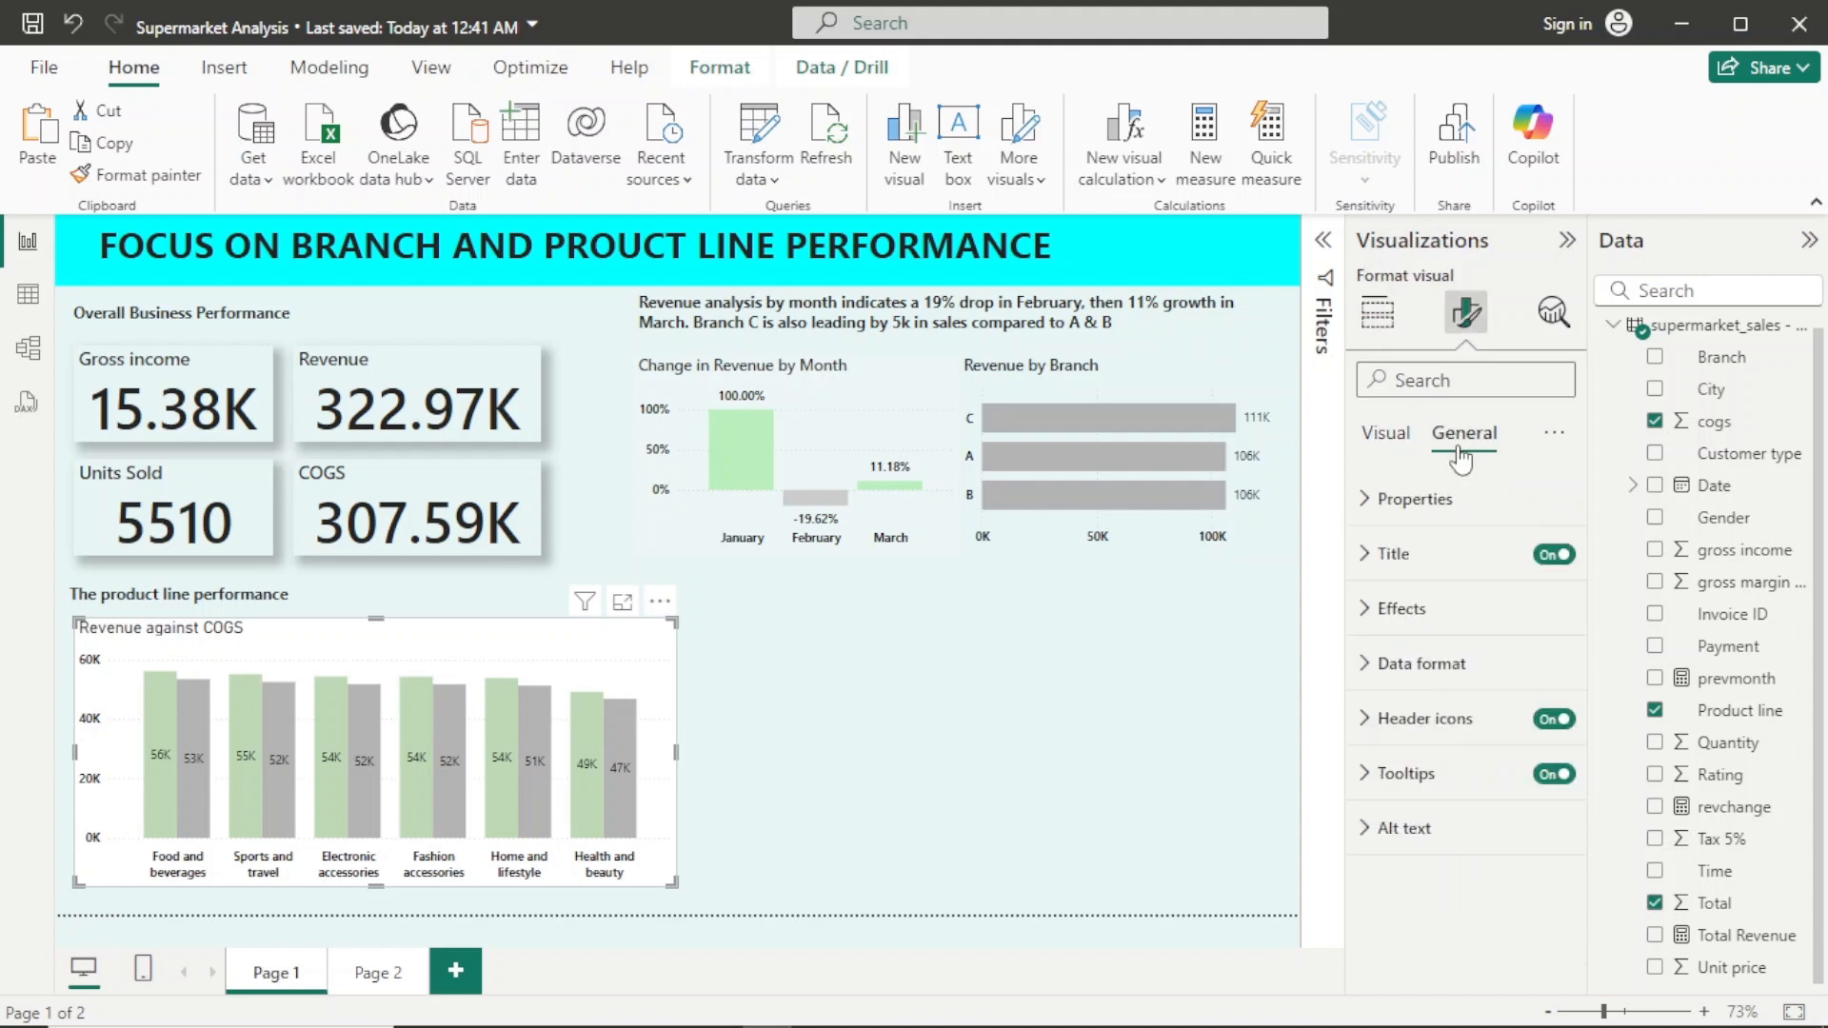
{"action": "left_click", "coordinate": [1431, 577]}
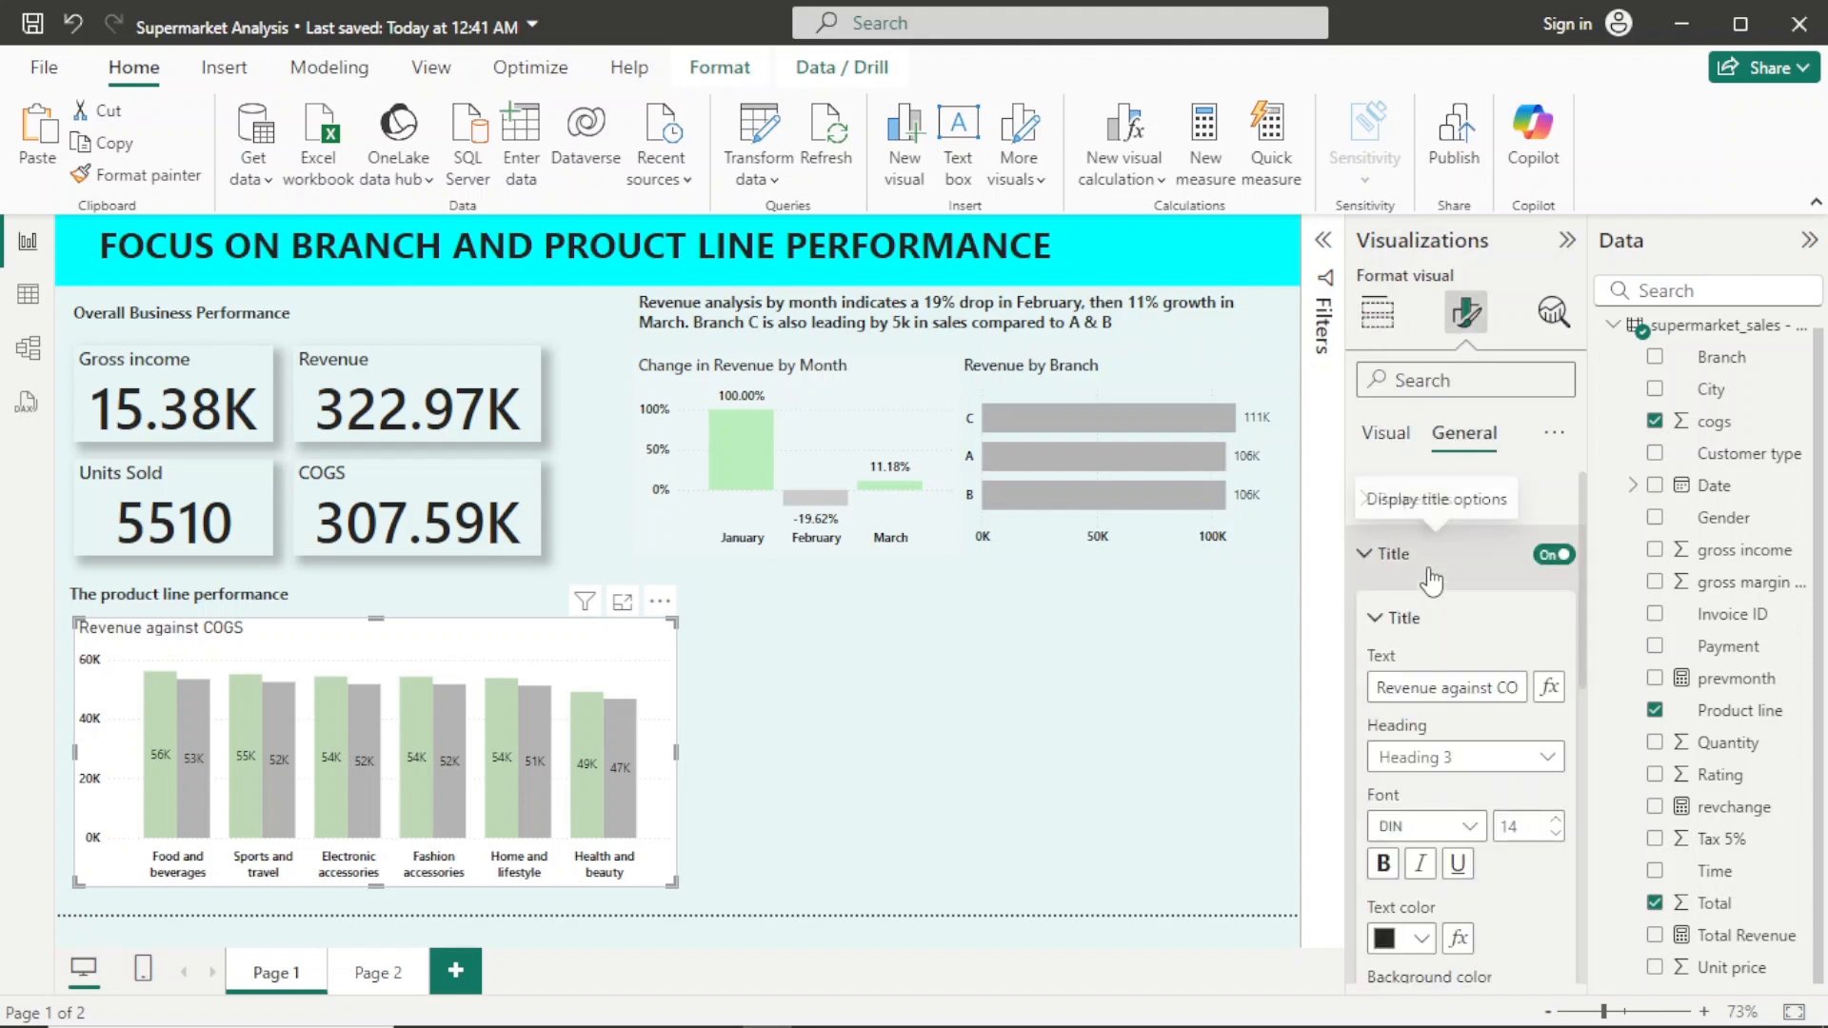
{"action": "left_click", "coordinate": [1470, 828]}
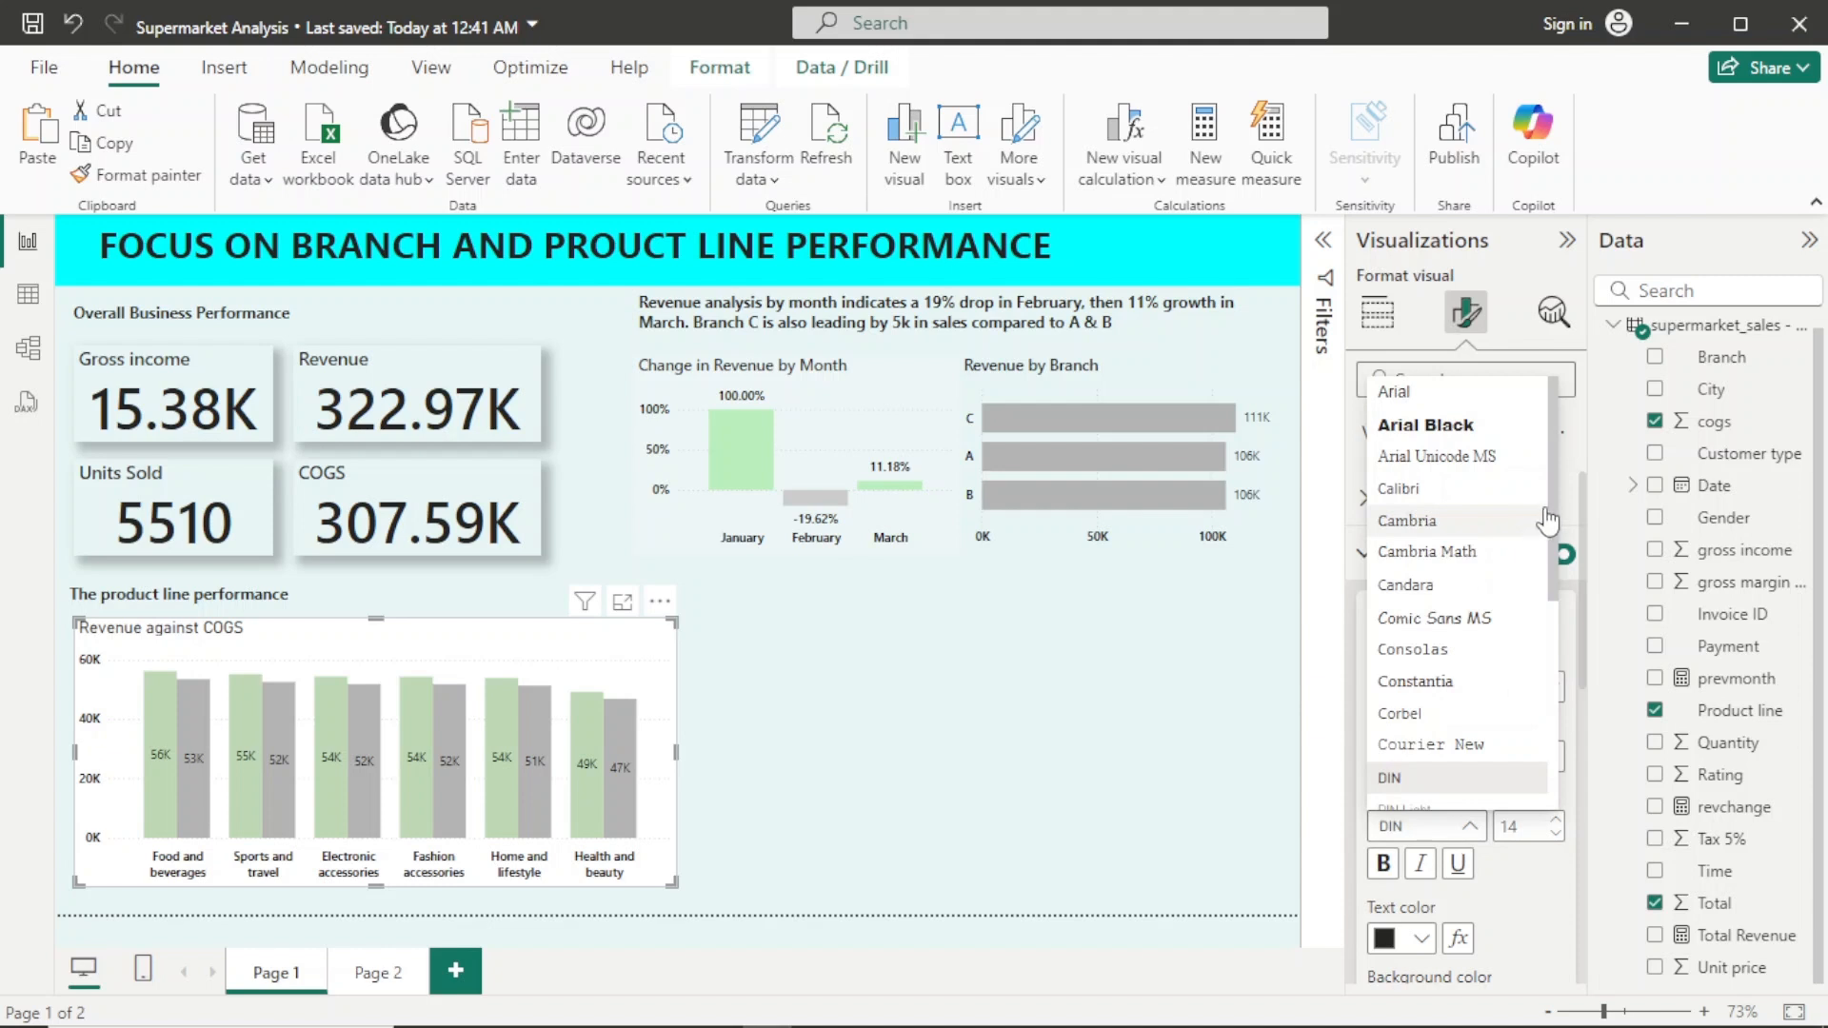
{"action": "scroll", "coordinate": [1542, 572], "scroll_direction": "down", "scroll_amount": 3}
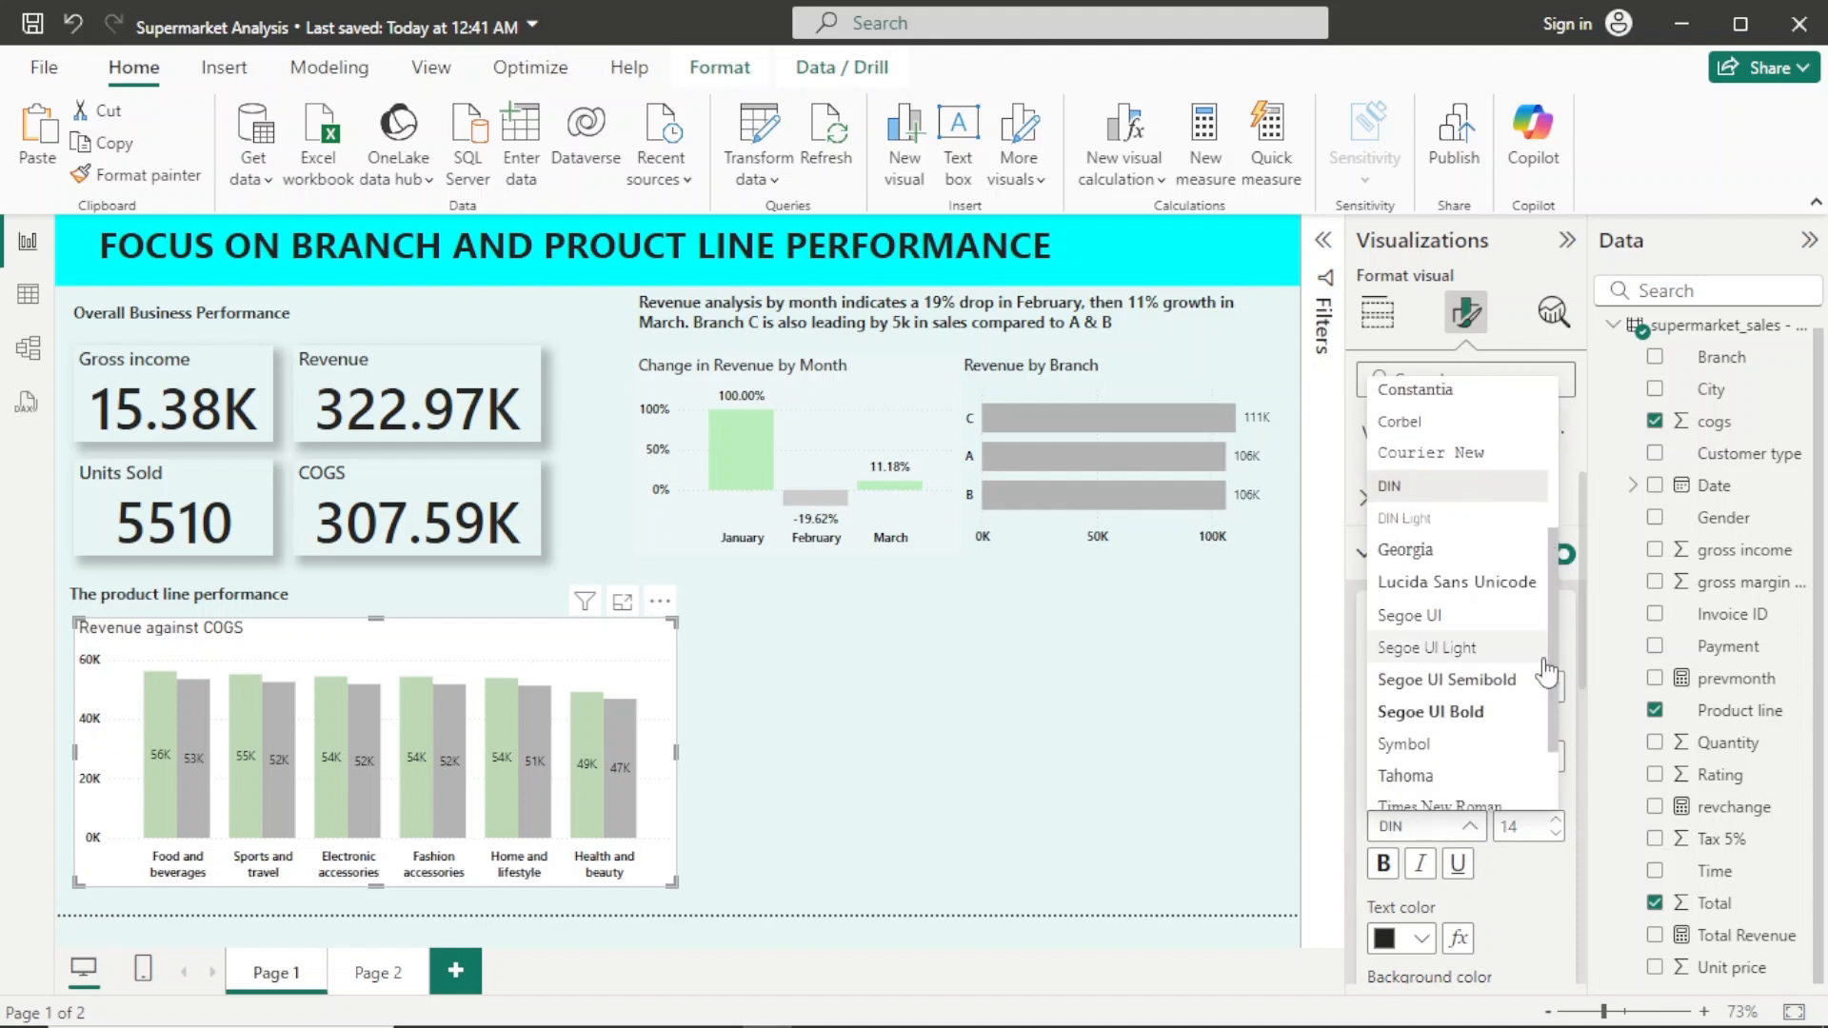
{"action": "left_click", "coordinate": [1507, 687]}
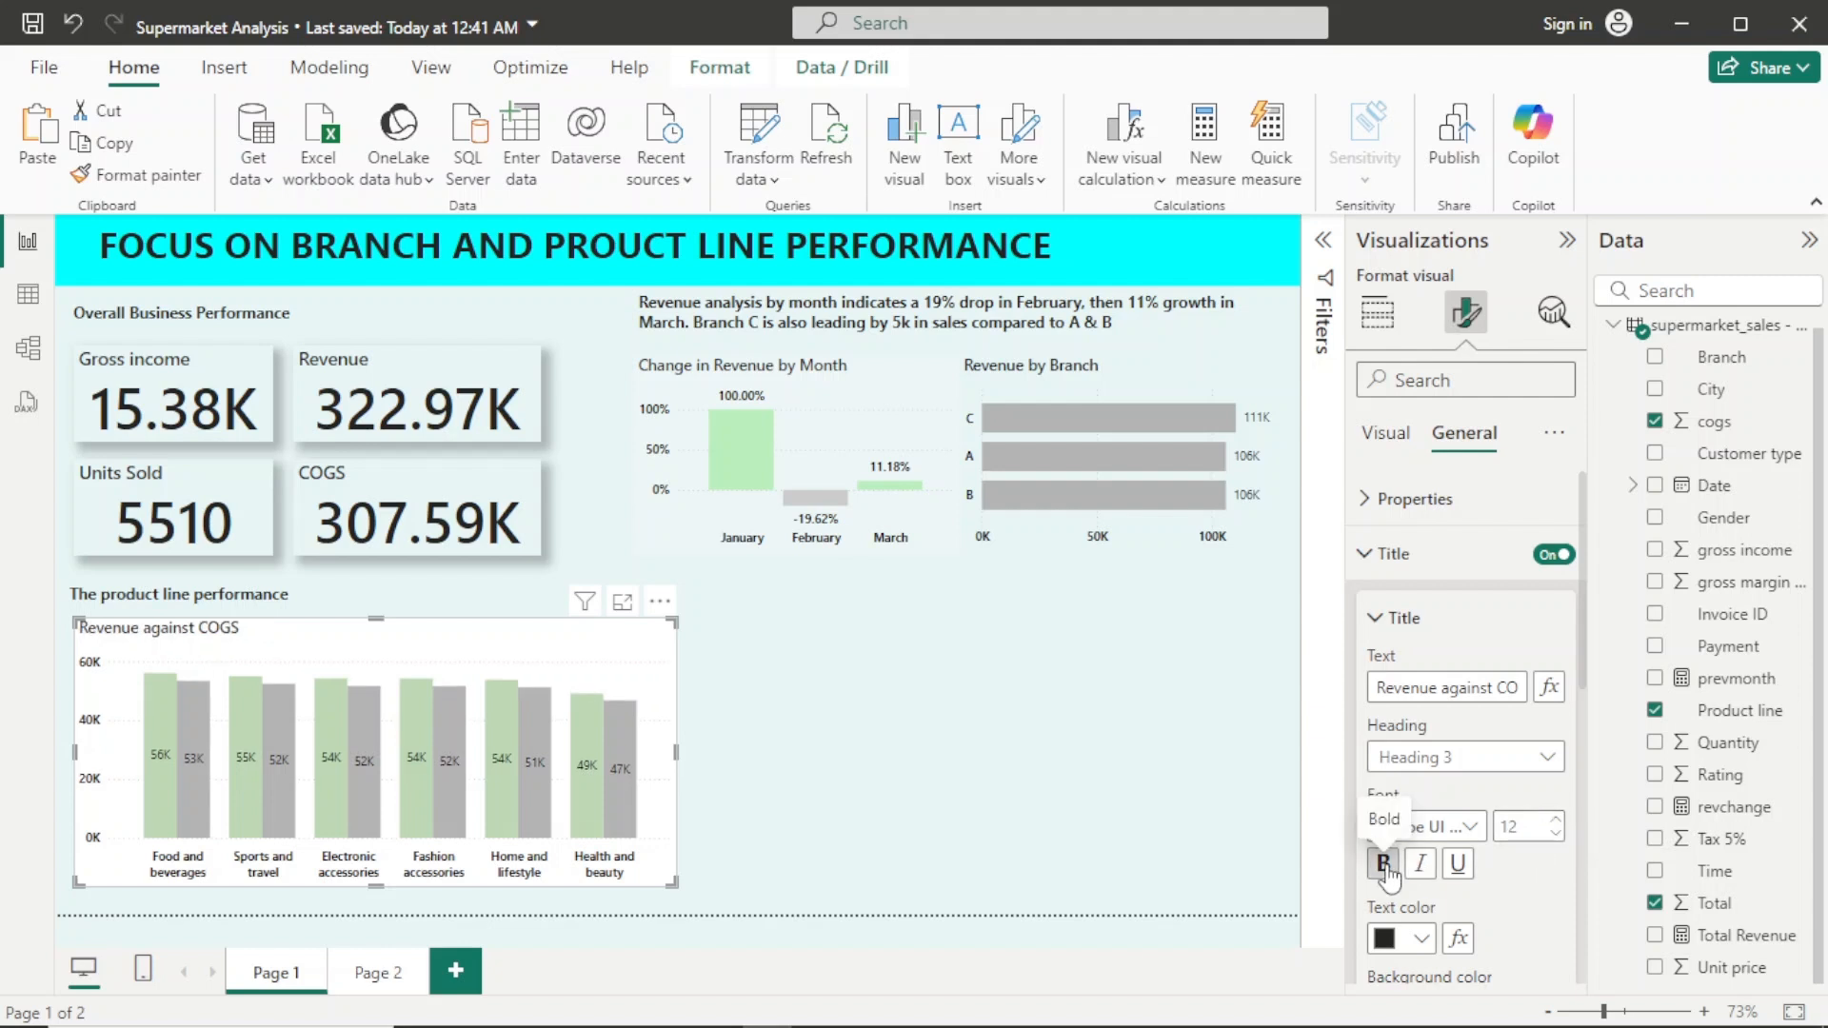
{"action": "left_click", "coordinate": [1384, 949]}
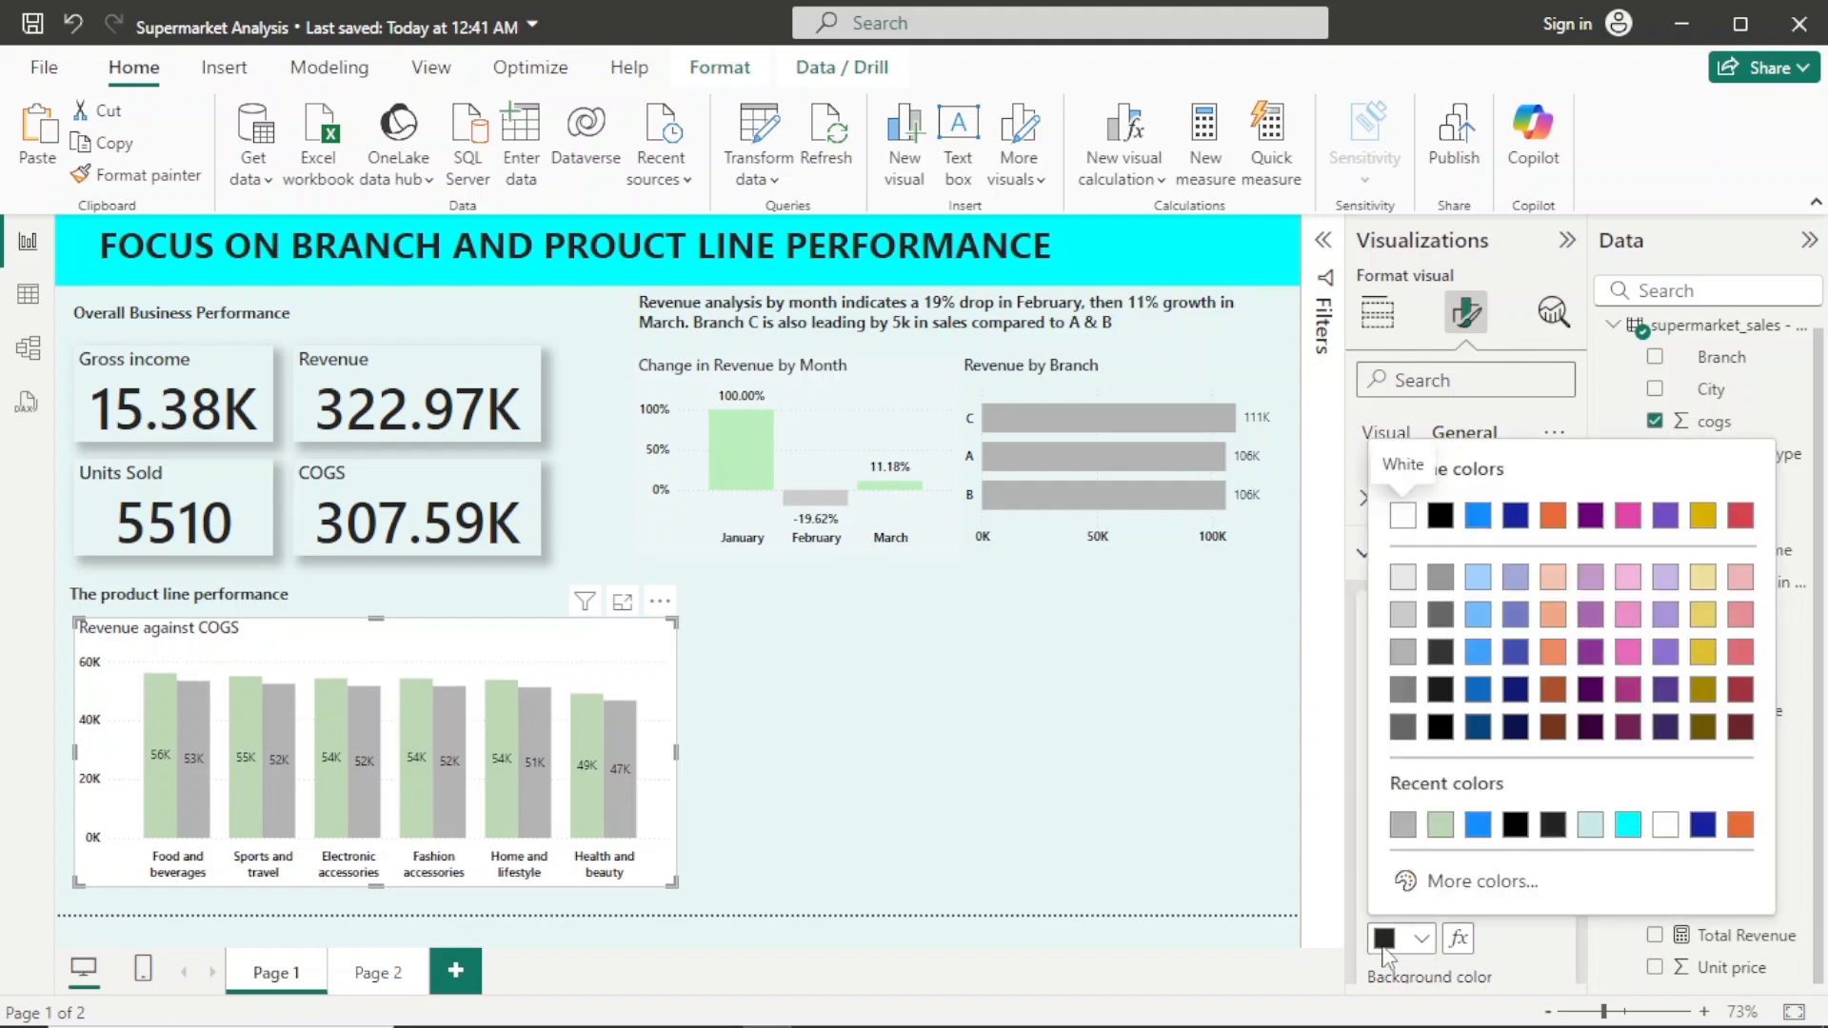
{"action": "left_click", "coordinate": [1516, 826]}
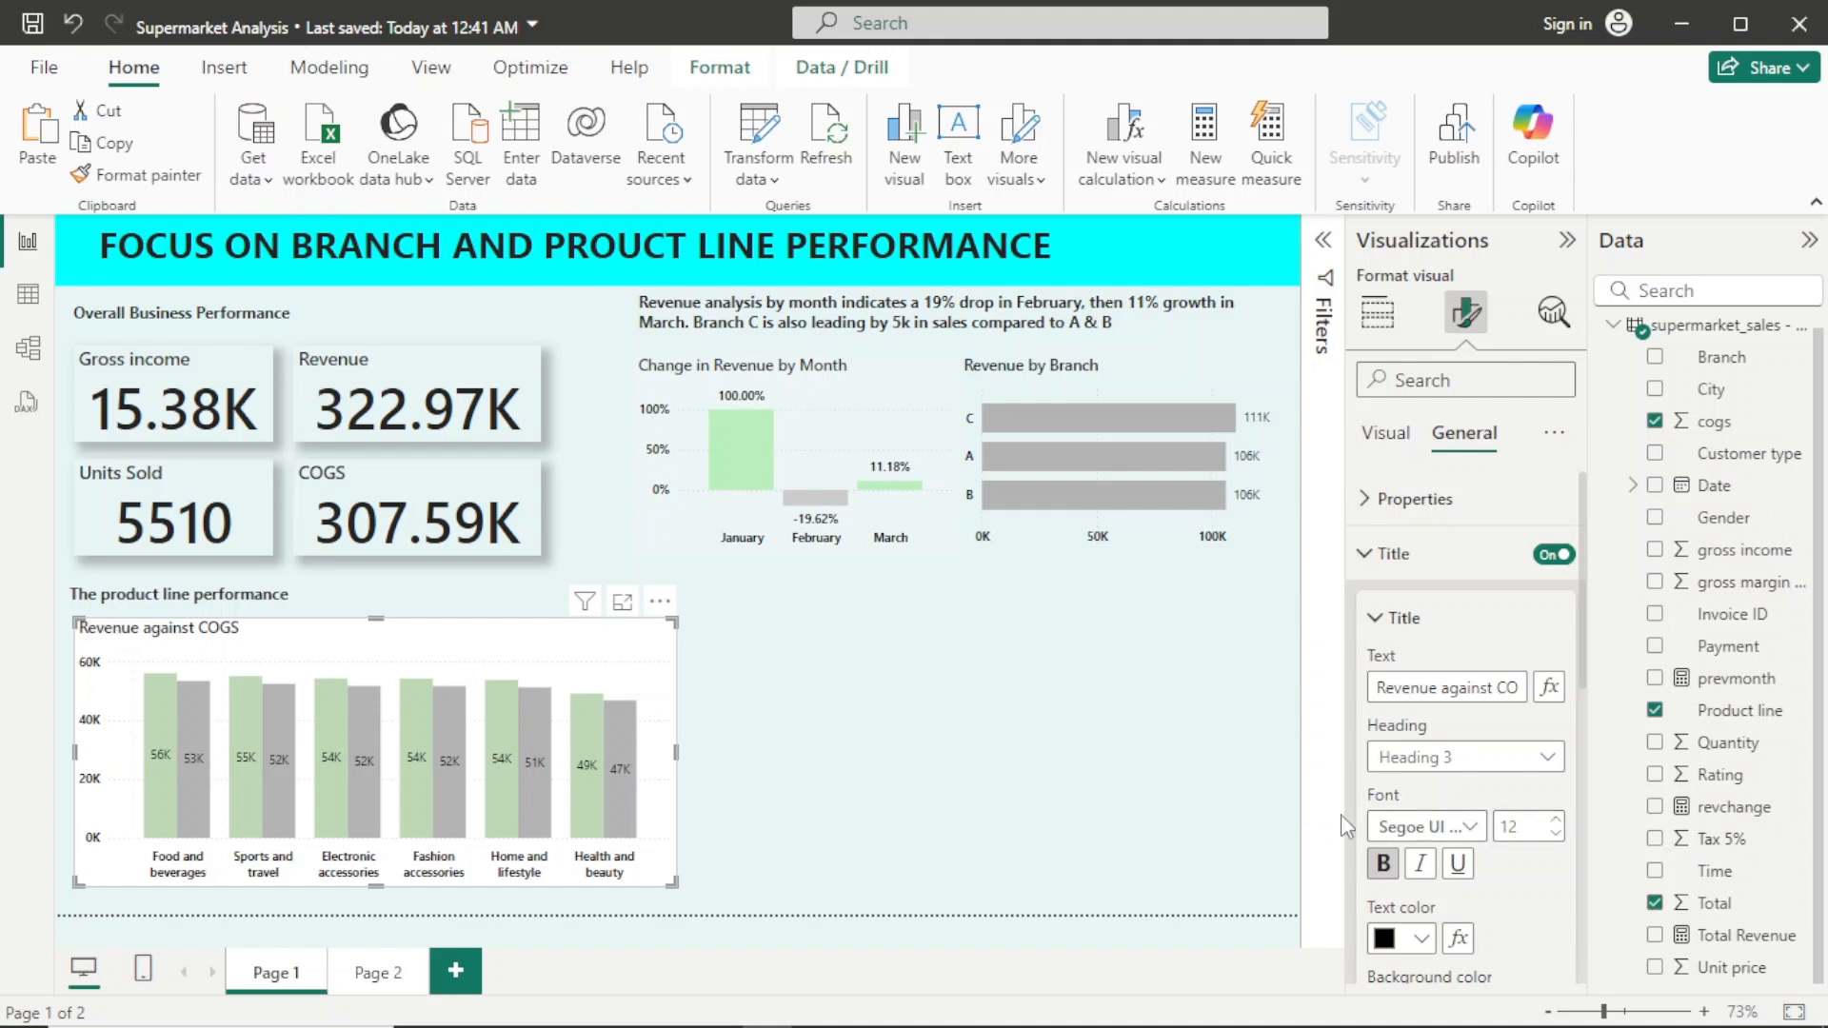
{"action": "left_click", "coordinate": [1383, 864]}
{"action": "left_click", "coordinate": [1382, 556]}
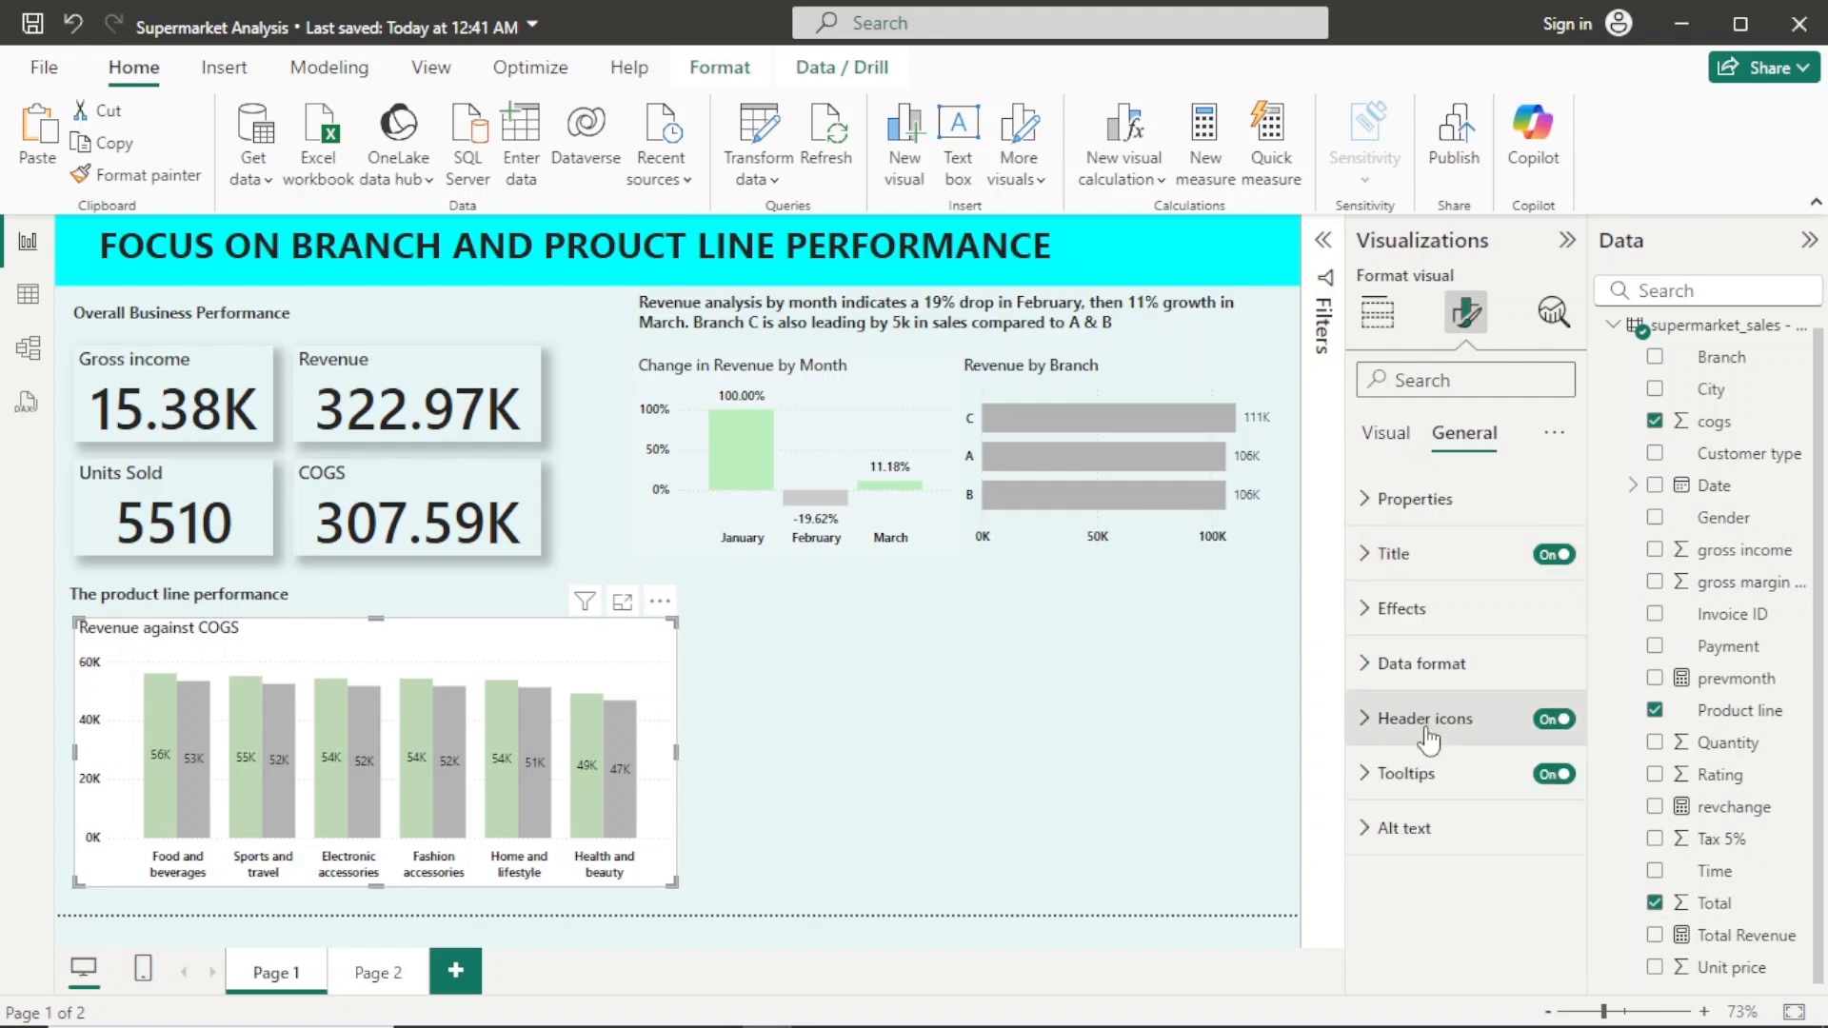
Step: Set the background transparency of the Revenue against COGS chart to 100%
{"action": "left_click", "coordinate": [1421, 629]}
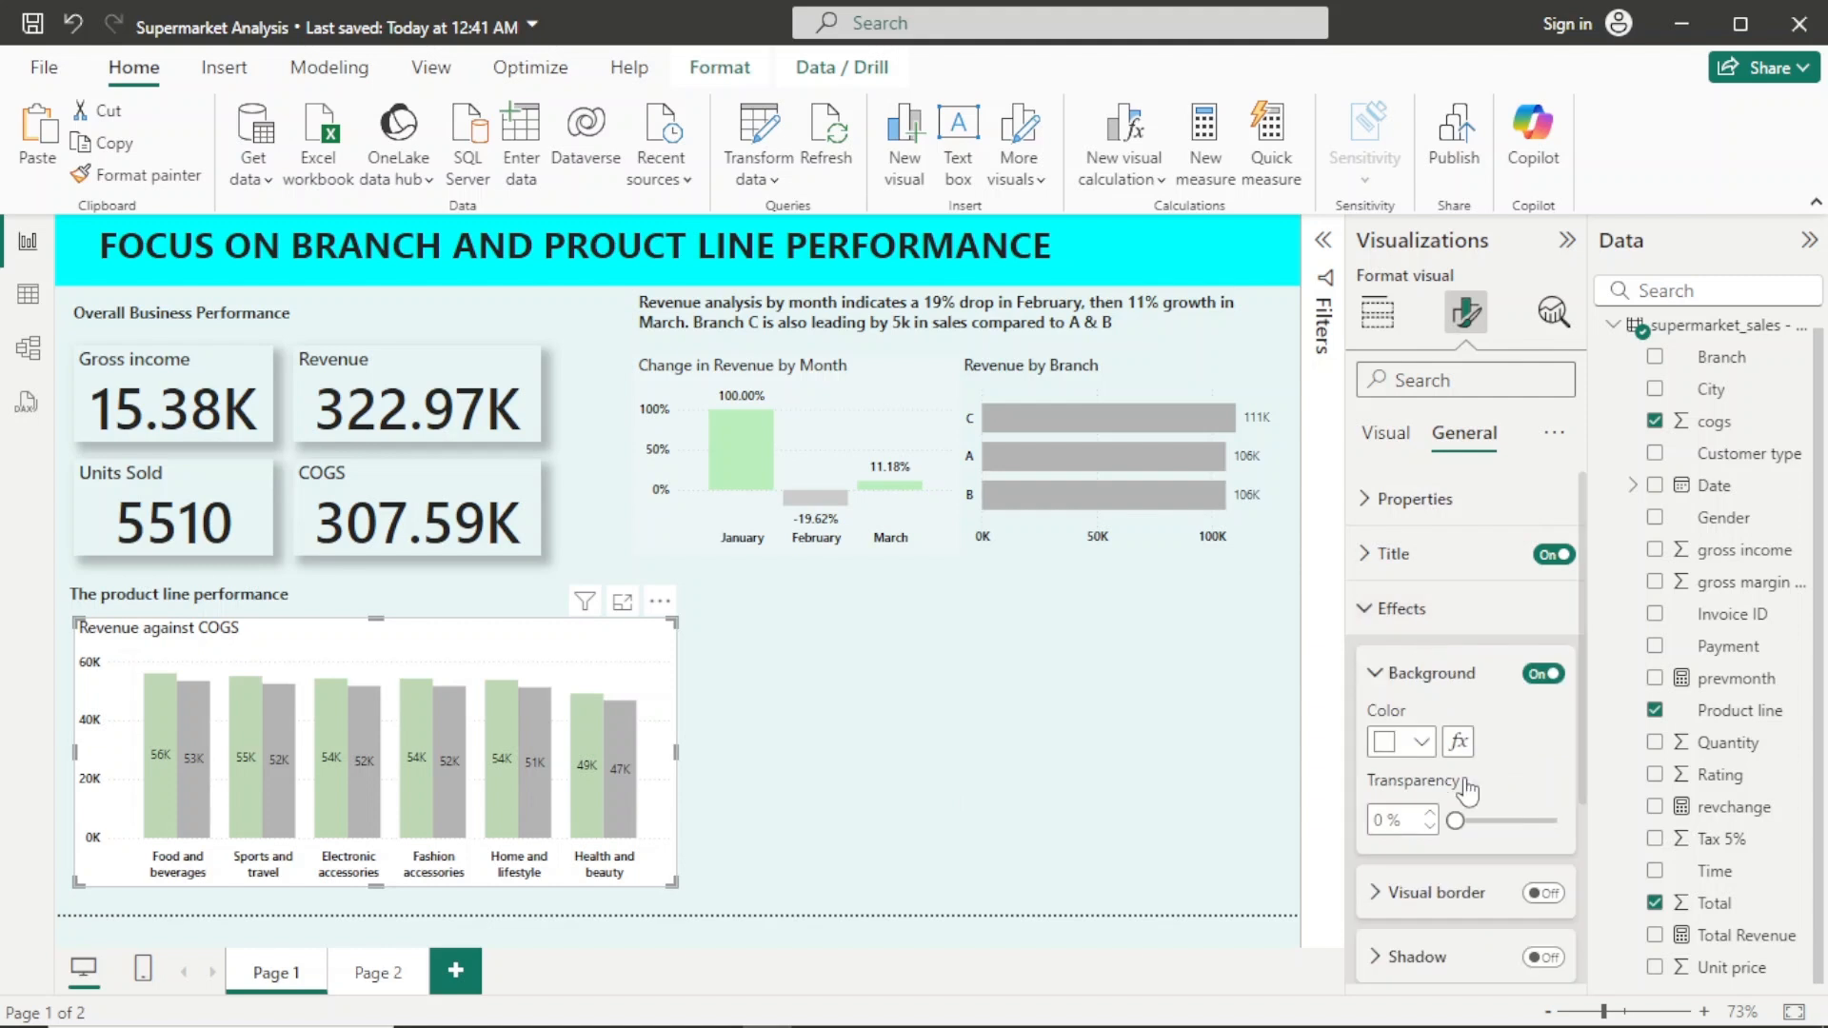
{"action": "left_click_drag", "start_coordinate": [1459, 821], "coordinate": [1588, 837]}
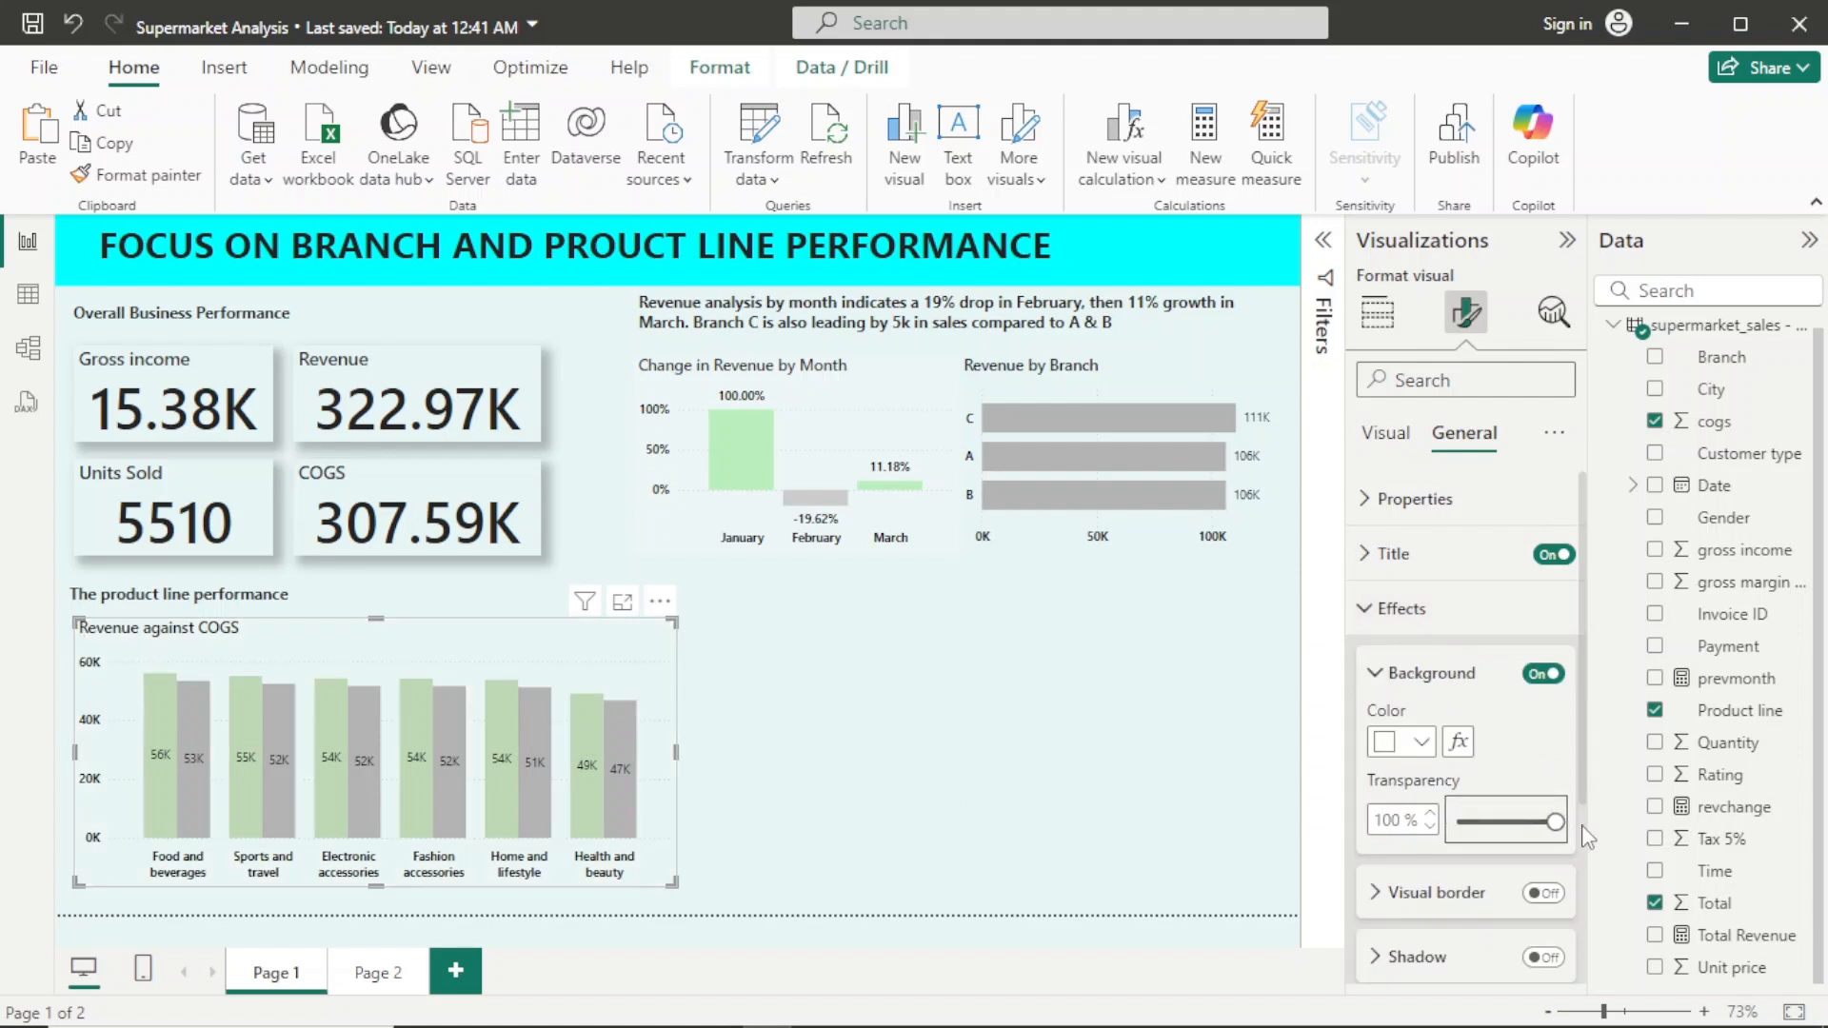
{"action": "left_click", "coordinate": [1112, 733]}
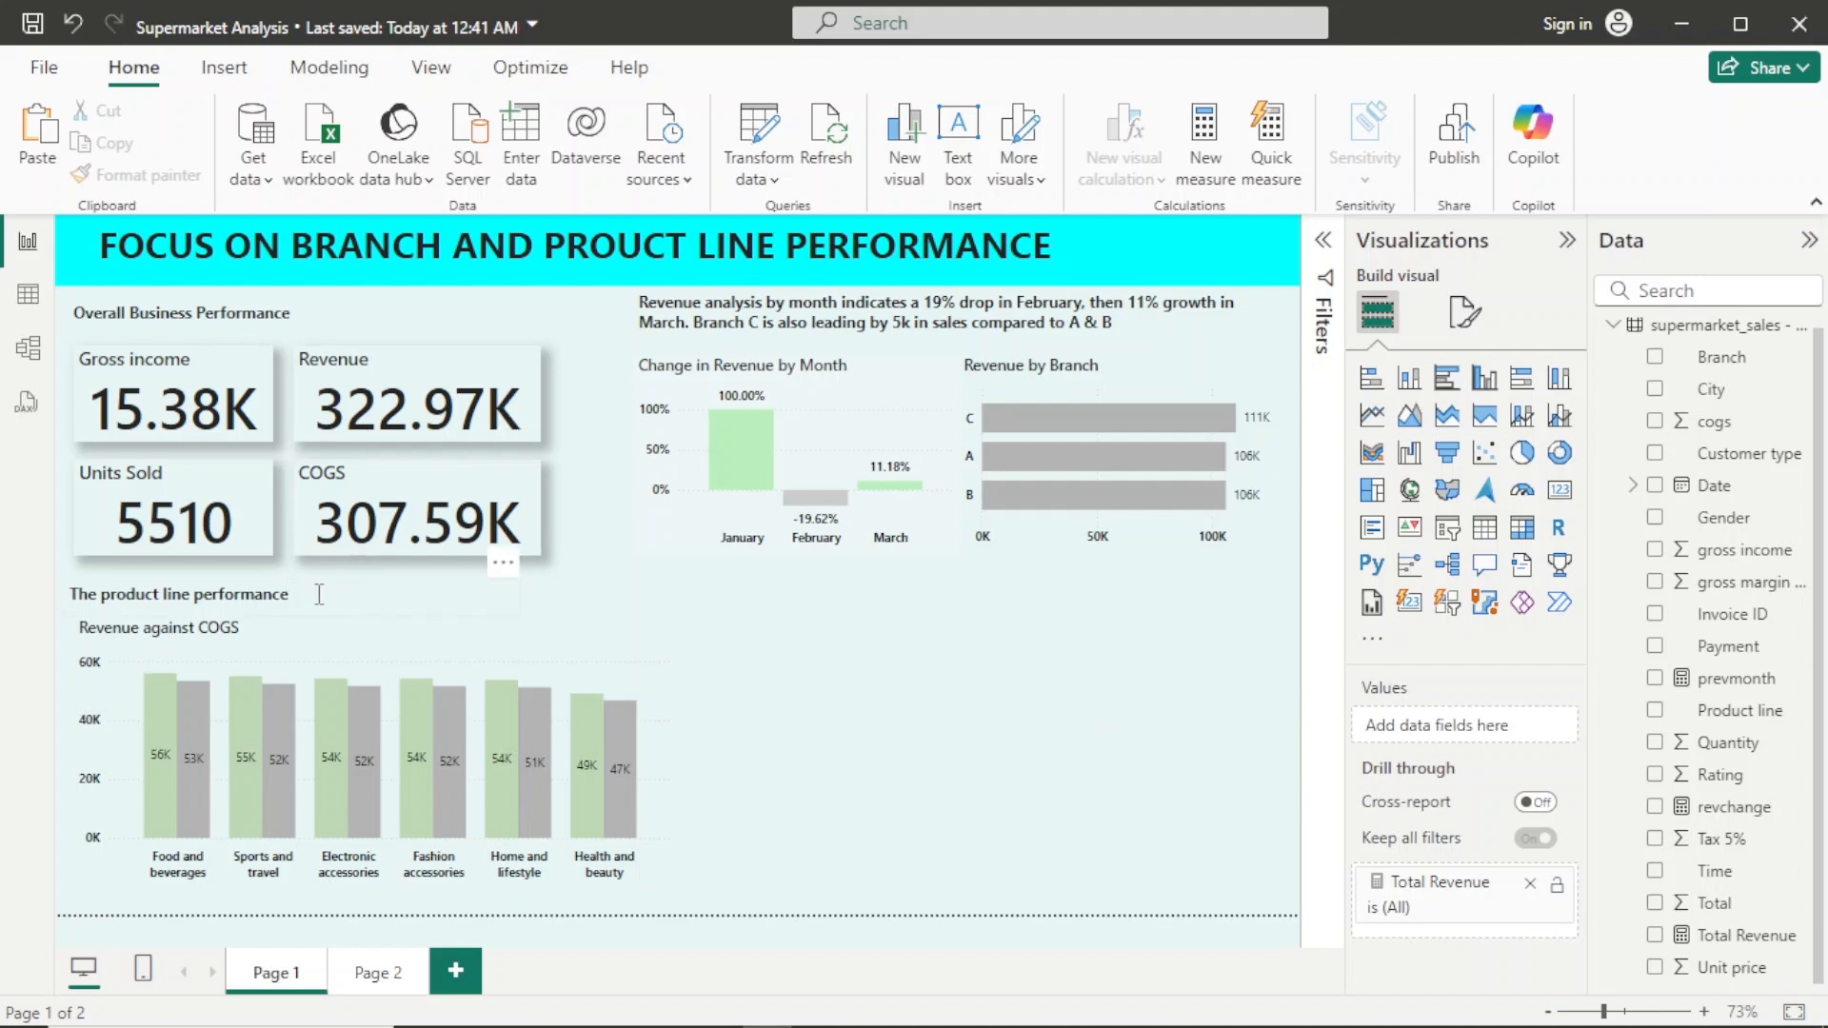
Step: Reword the heading above the chart as "The product line comparison of revenue vis a vis COGS indicates a 3k & 2k difference", widening its text box
{"action": "mouse_move", "coordinate": [521, 836]}
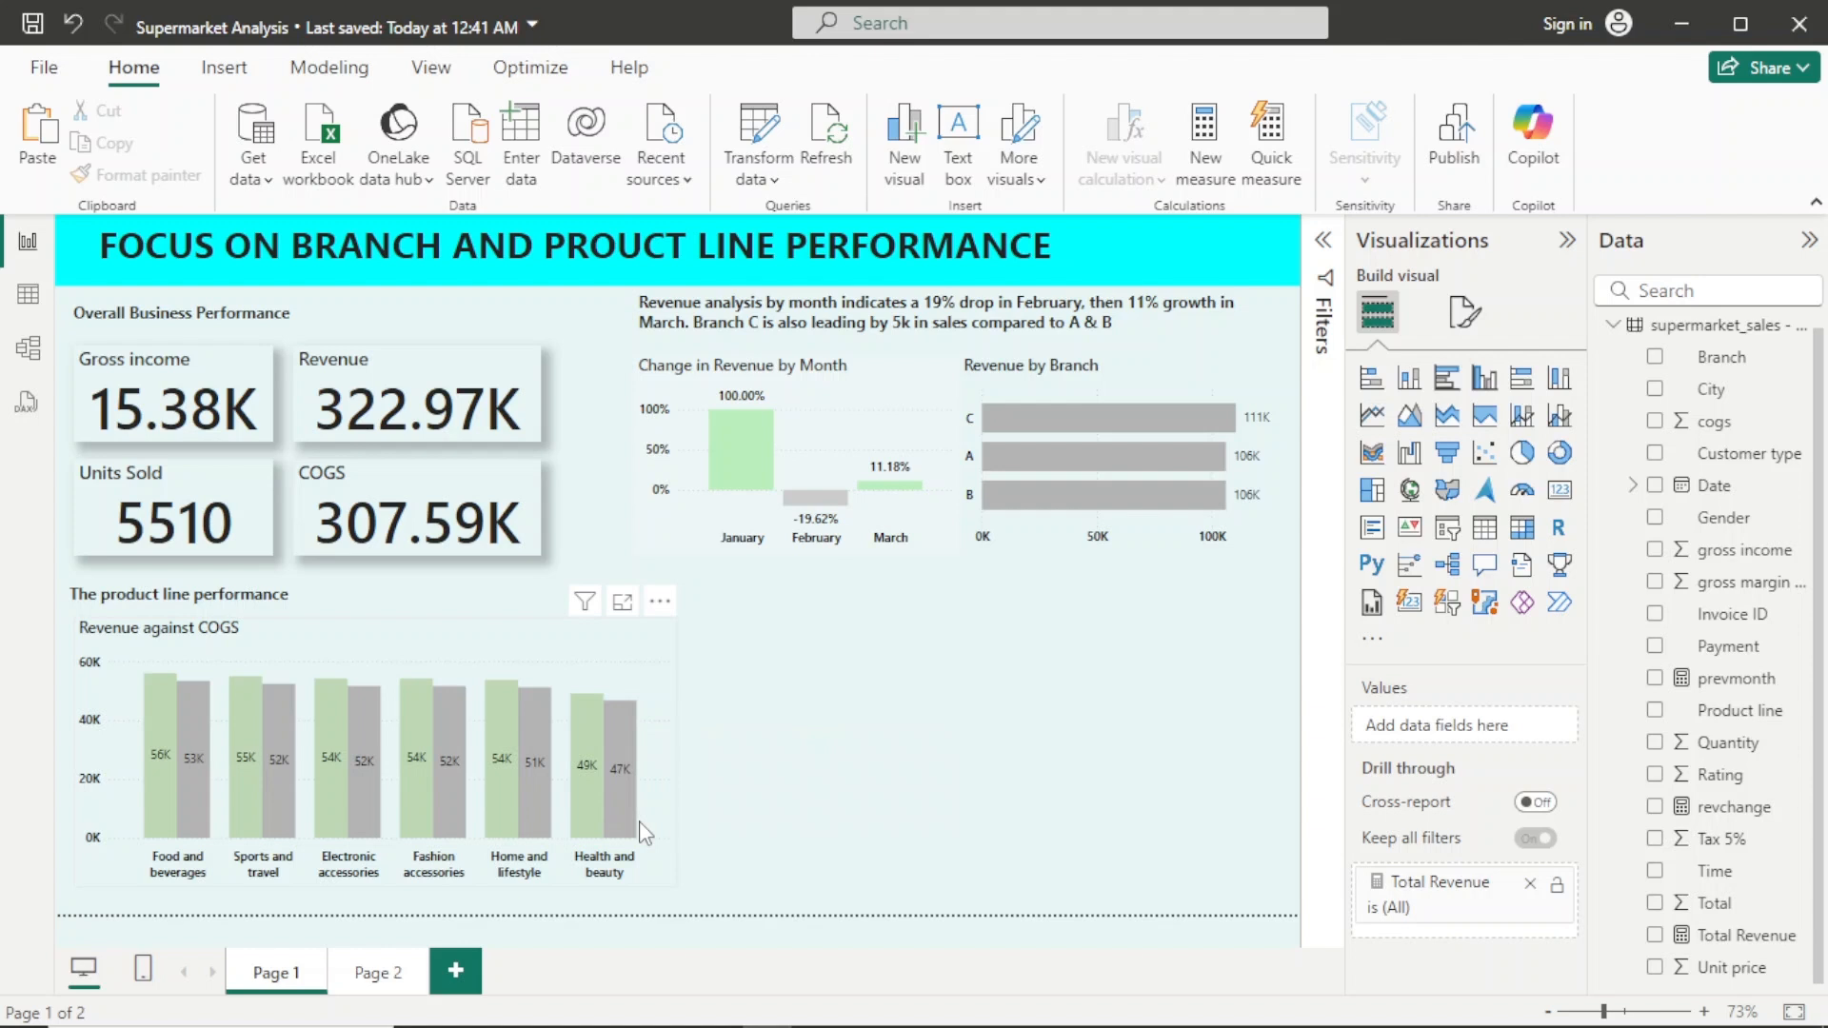
{"action": "left_click_drag", "start_coordinate": [385, 291], "coordinate": [11, 590]}
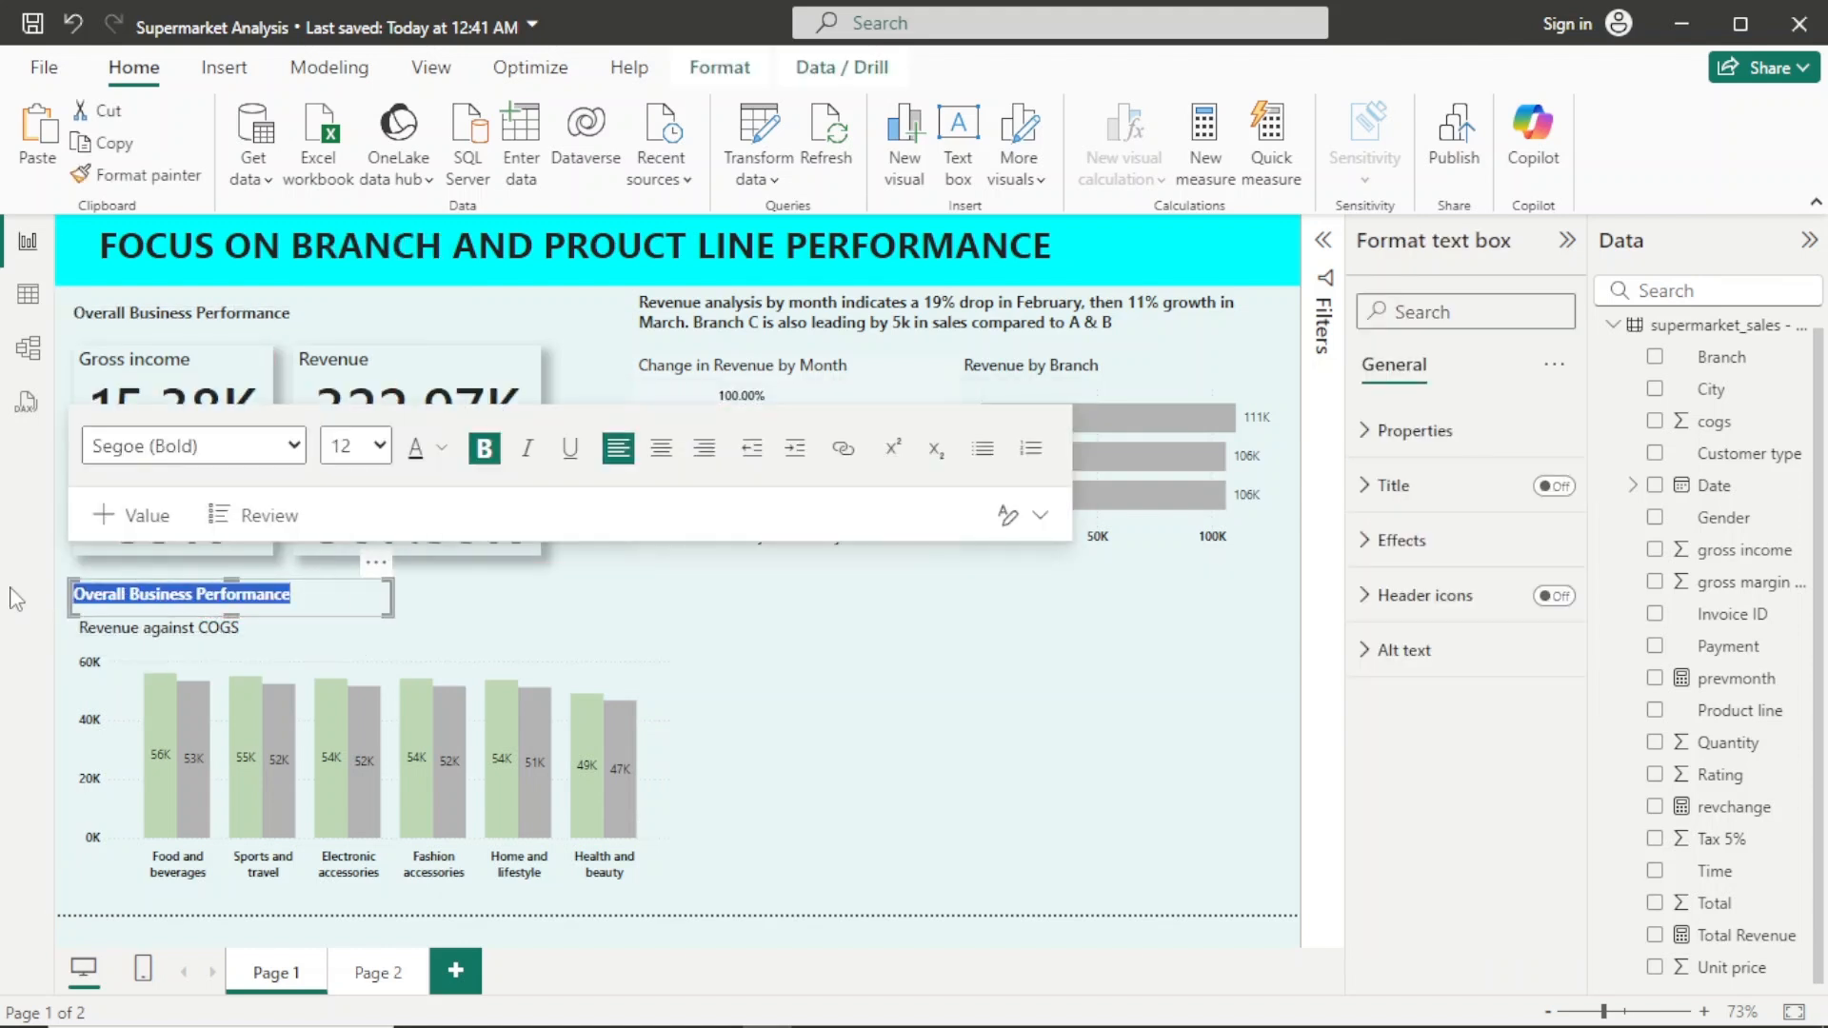
{"action": "type", "text": "The comp"}
{"action": "type", "text": "arison "}
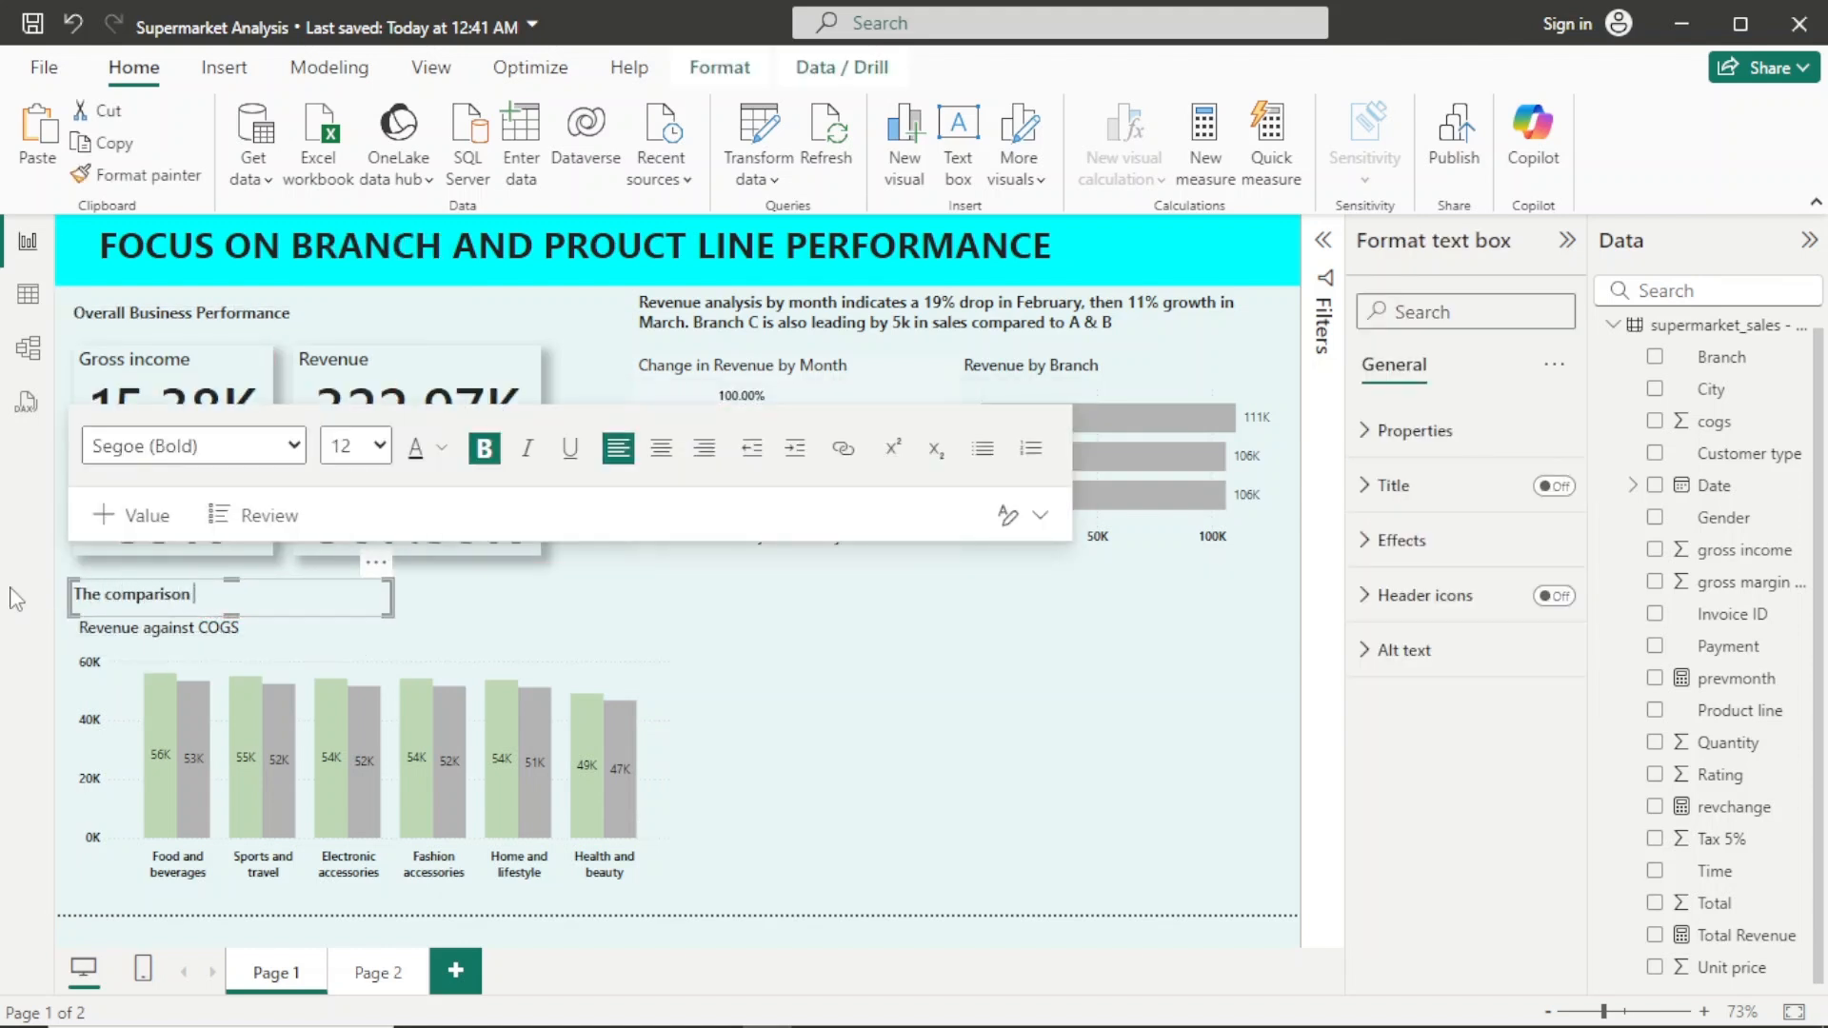
{"action": "type", "text": "of revenue vis"}
{"action": "left_click", "coordinate": [101, 593]}
{"action": "type", "text": "product lin"}
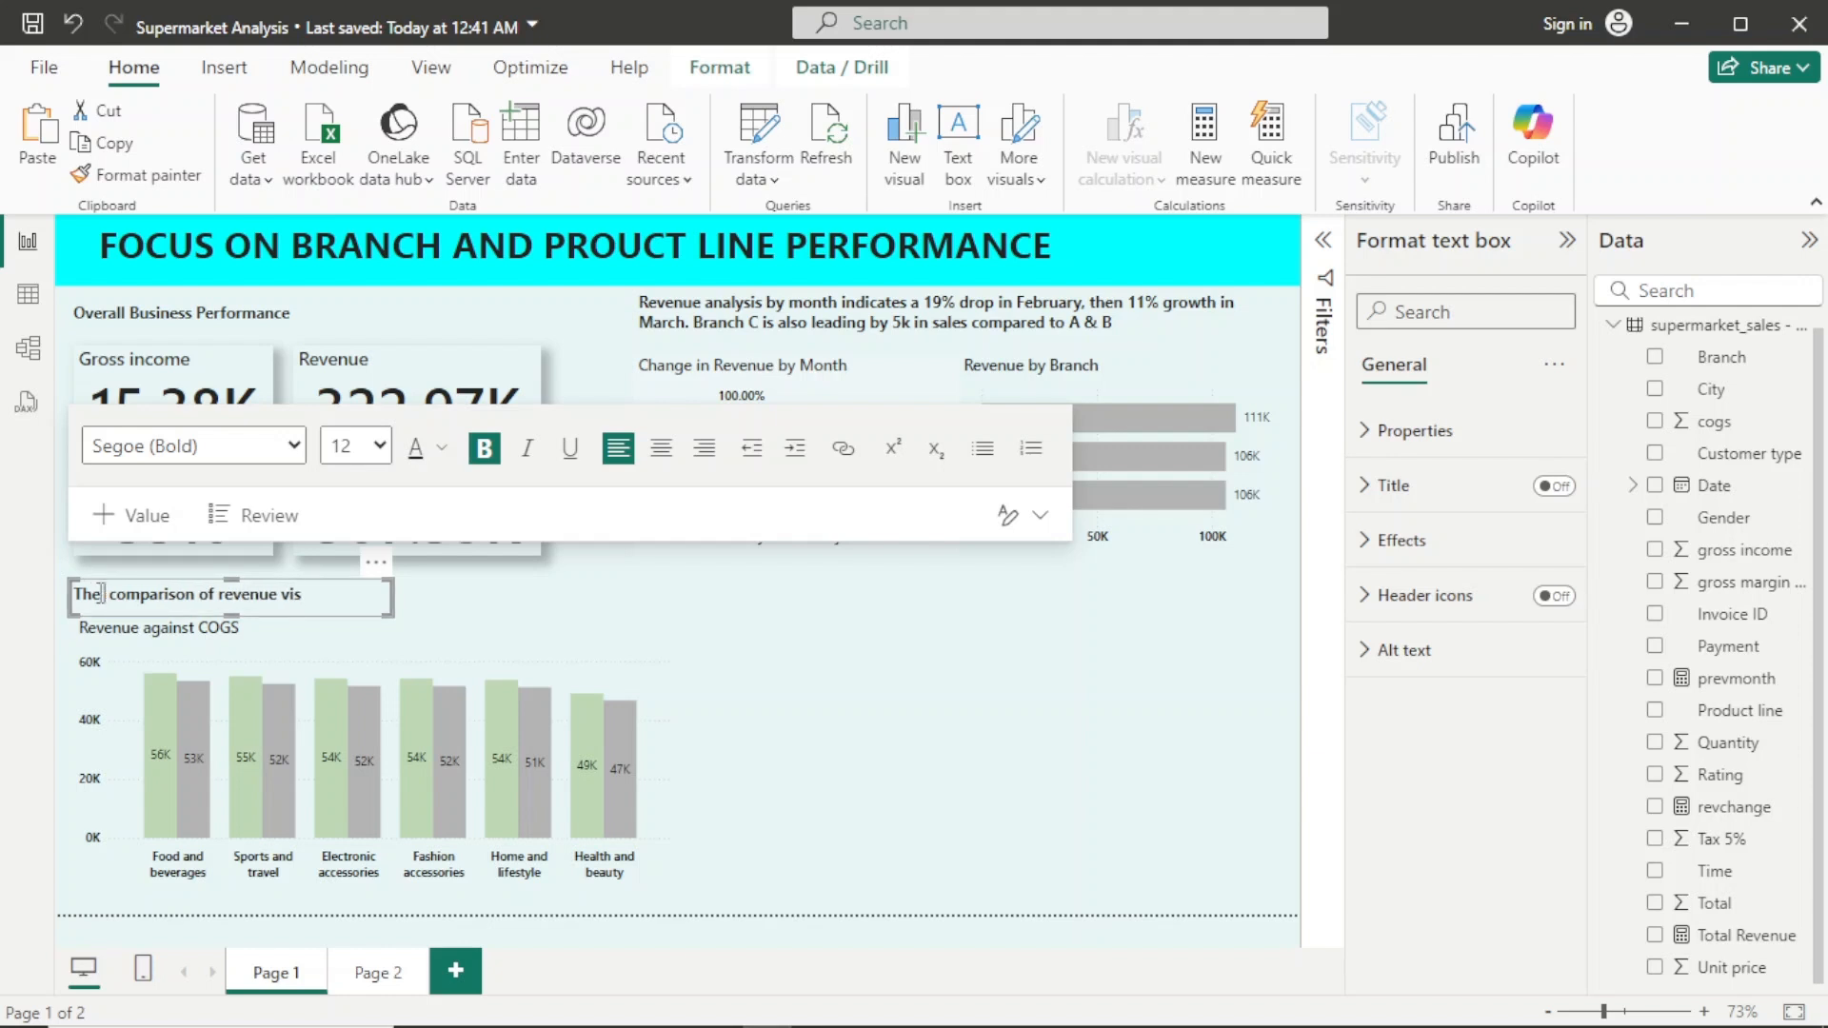
{"action": "type", "text": "e product lin"}
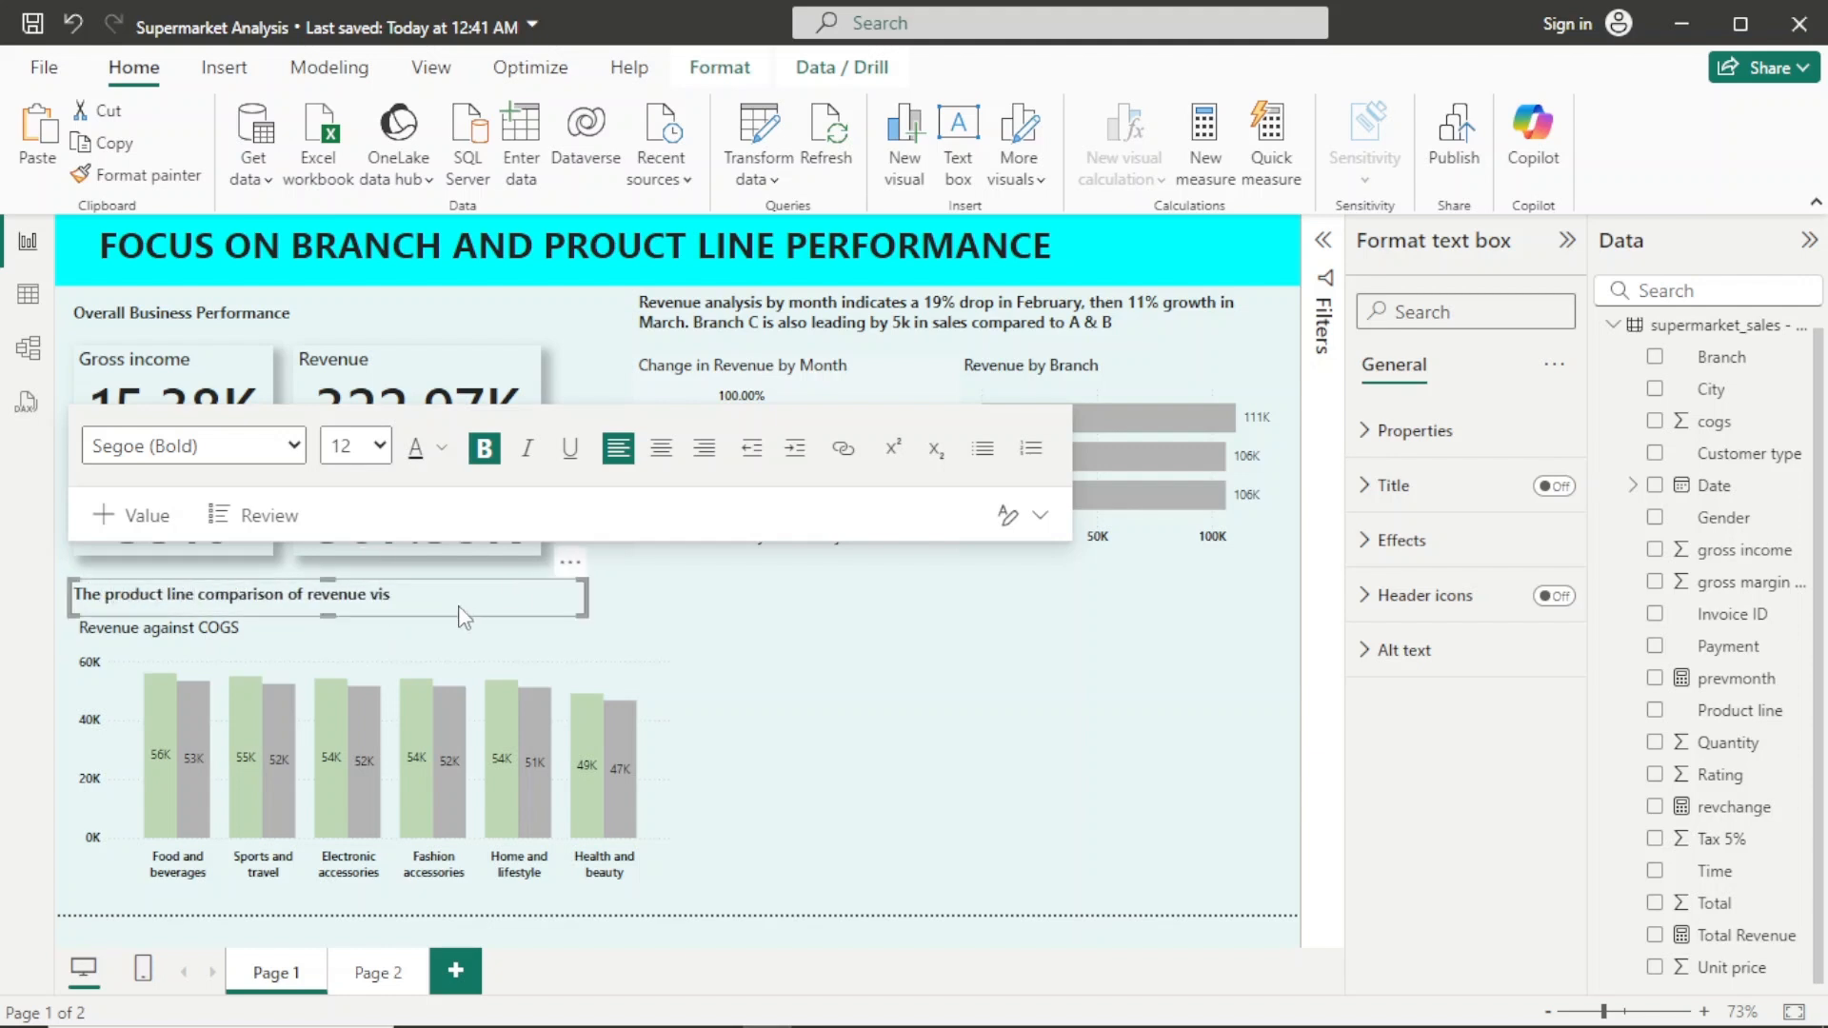
{"action": "left_click", "coordinate": [444, 595]}
{"action": "type", "text": "a vis COGS indcates a 3"}
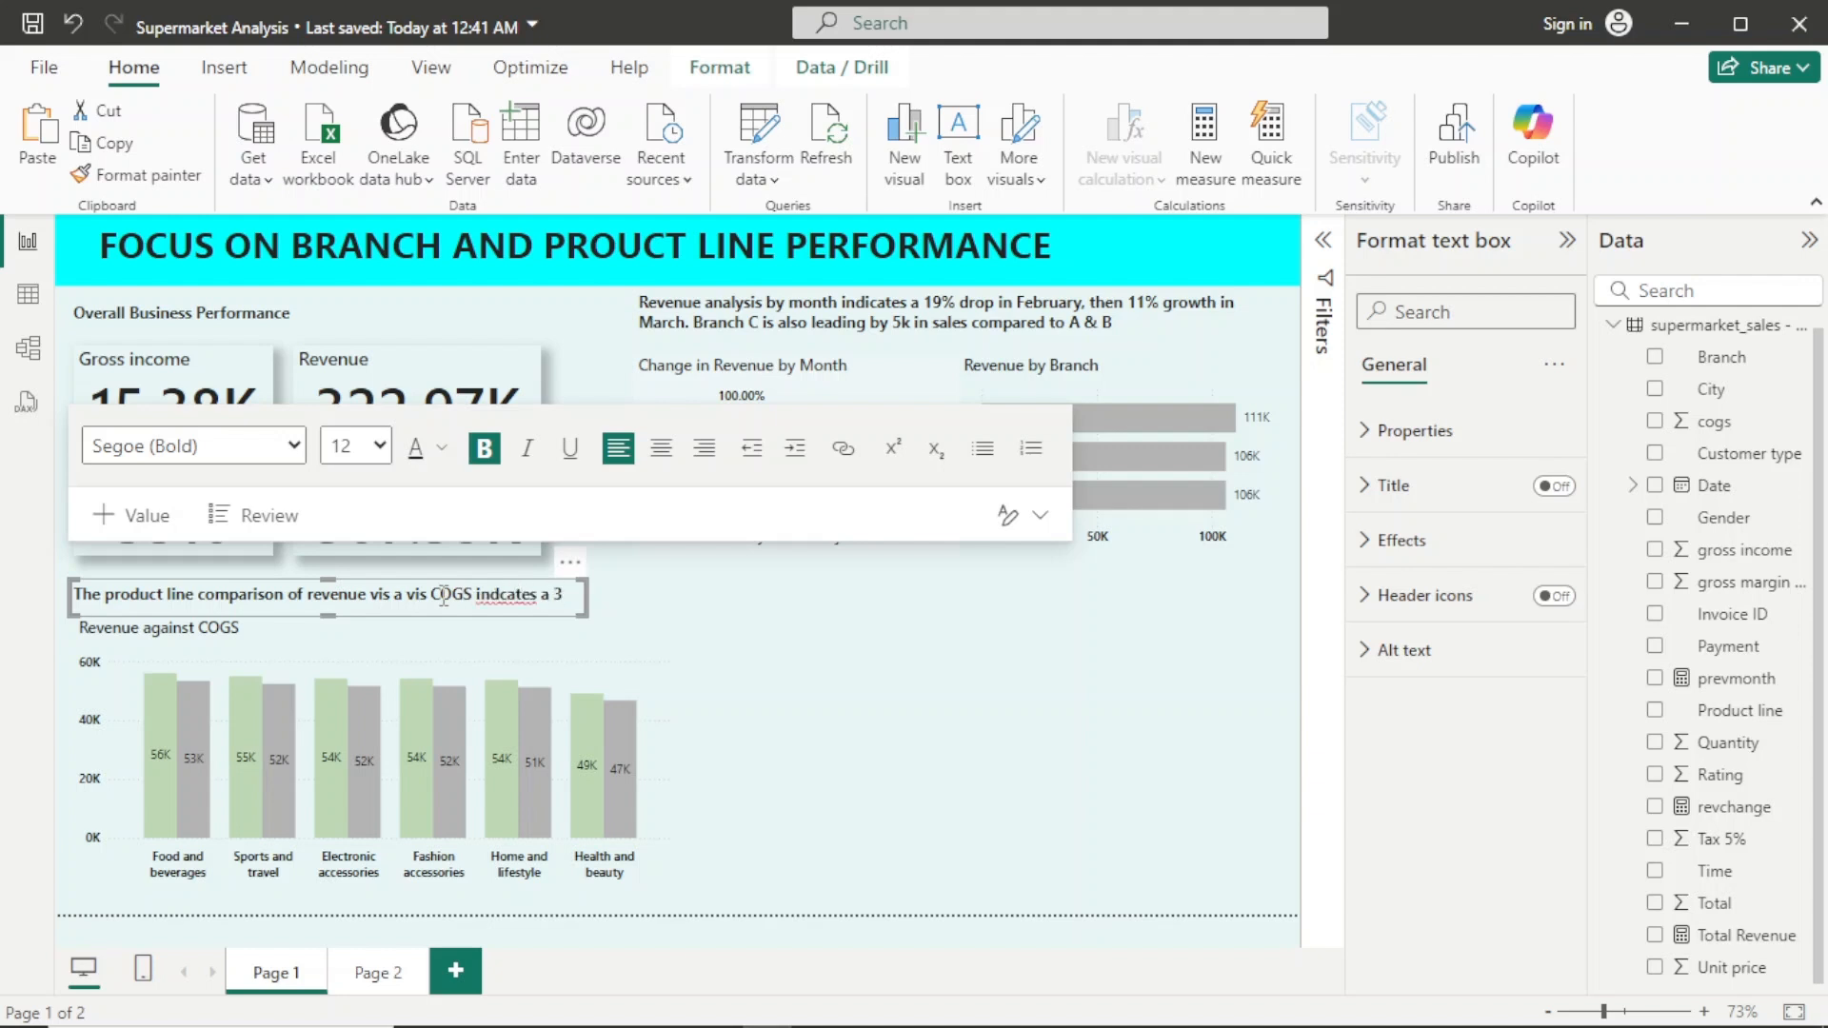
{"action": "type", "text": "k & 2k"}
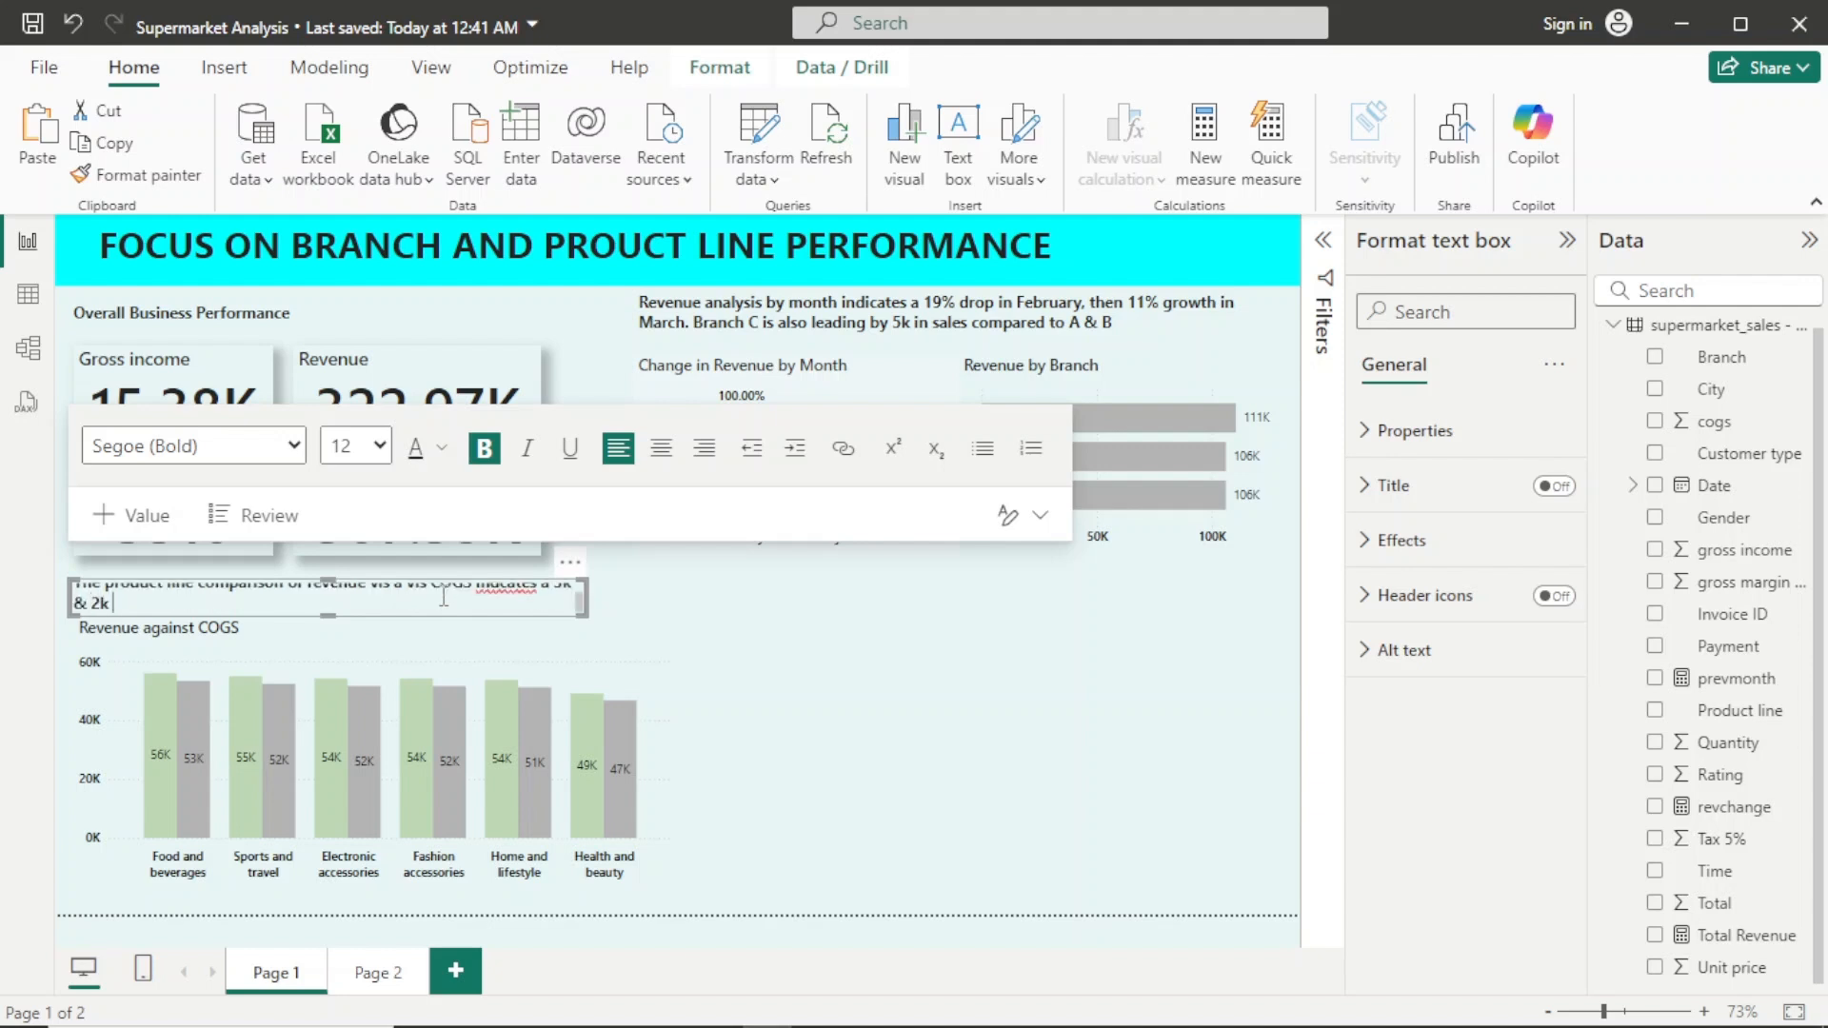
{"action": "left_click_drag", "start_coordinate": [585, 598], "coordinate": [716, 597]}
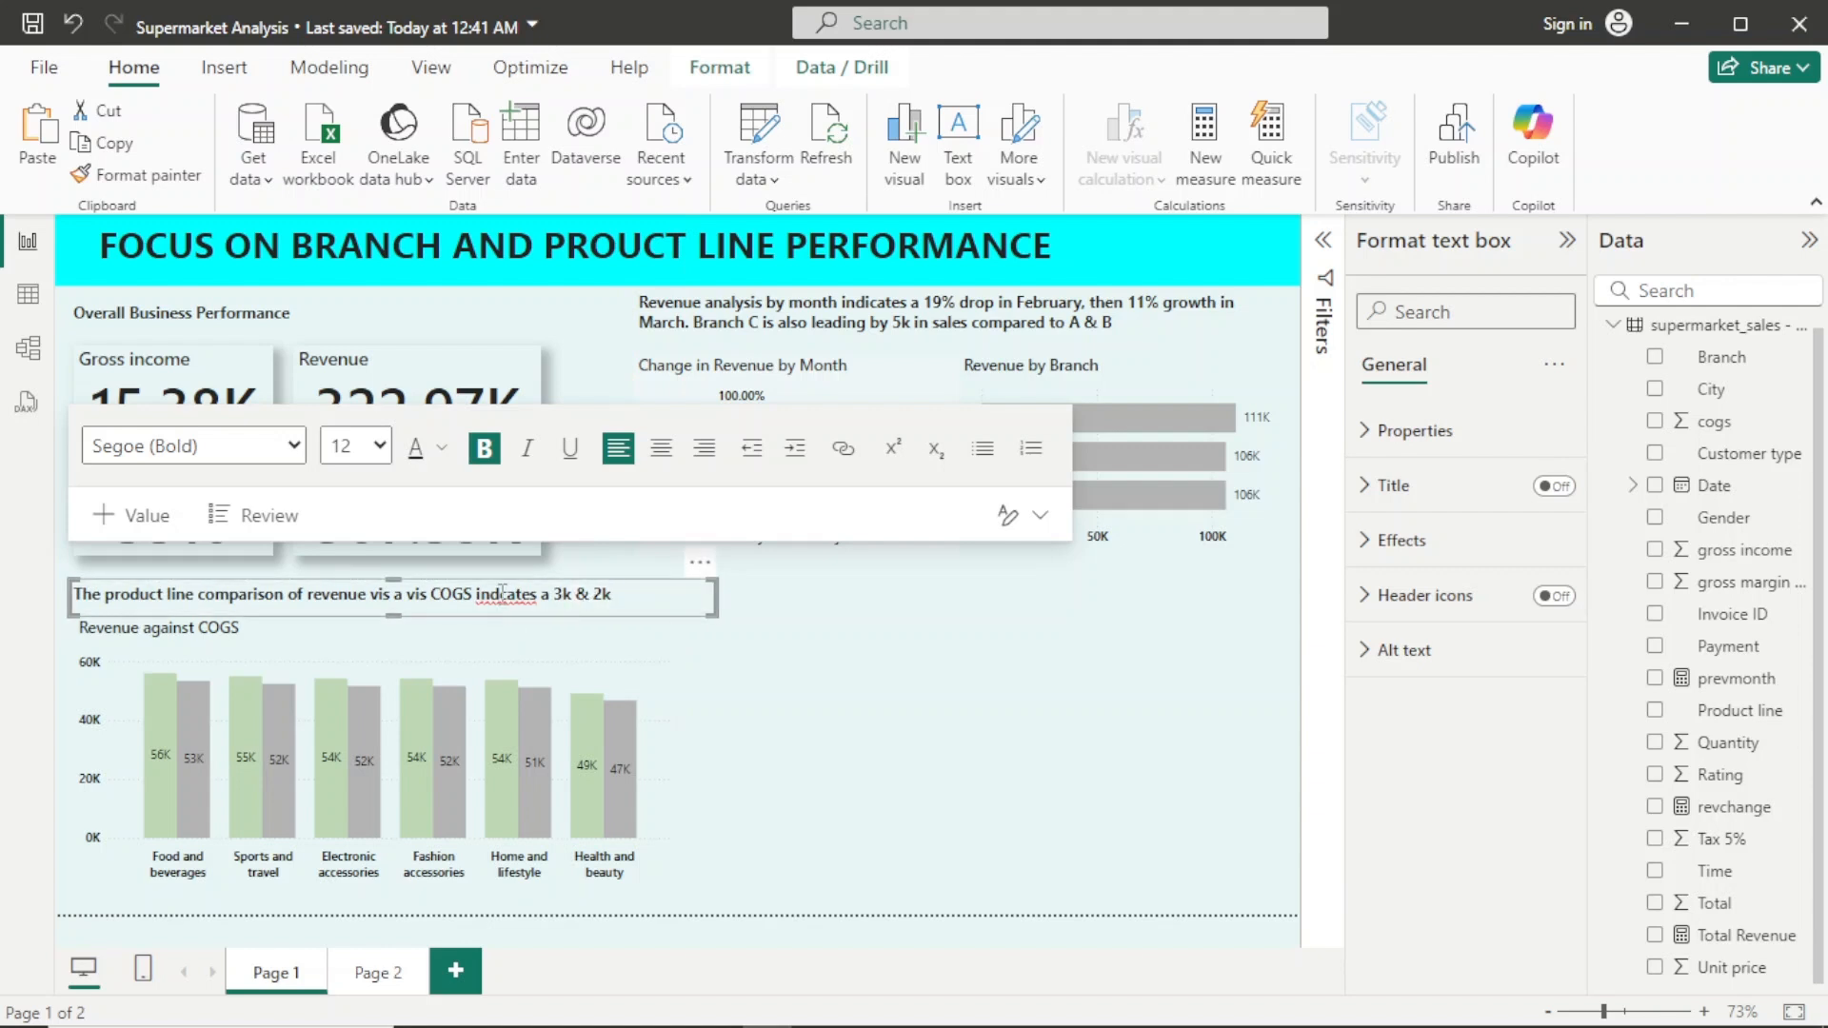
{"action": "type", "text": "difference"}
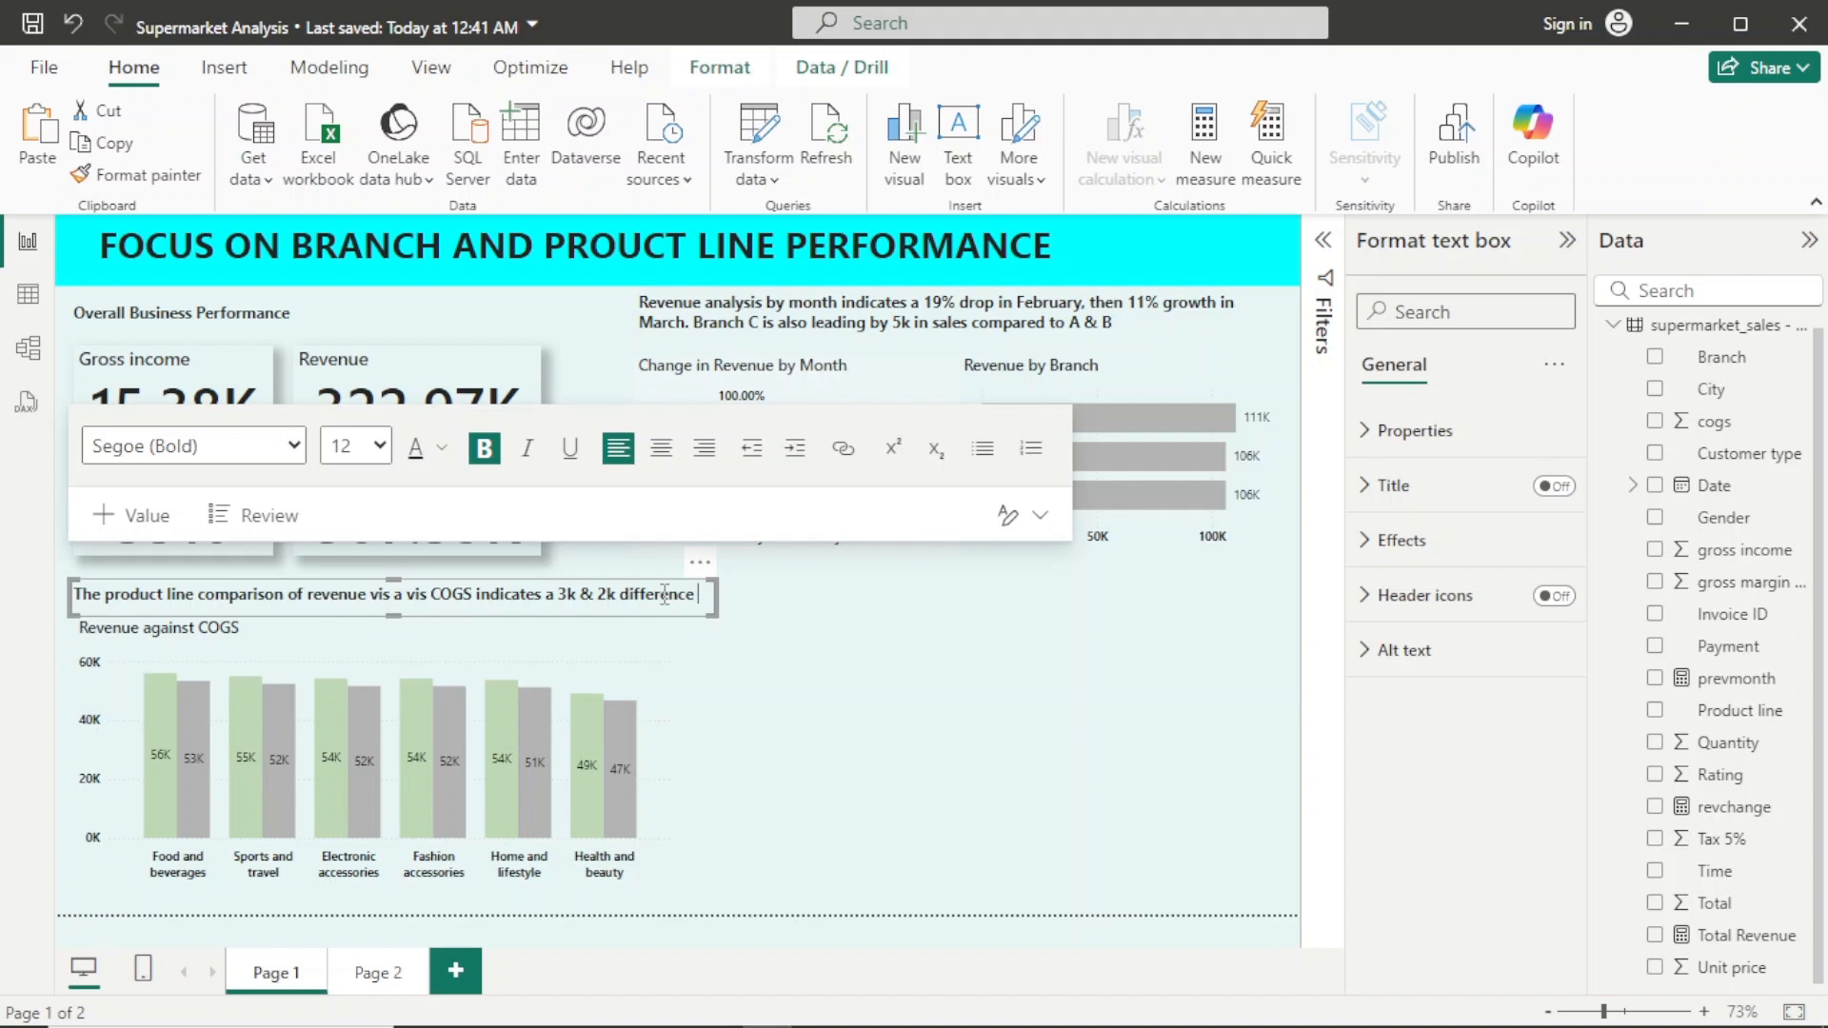
Step: Shorten the end of the product line heading so it reads "indicates a 3-2k difference"
{"action": "key", "text": "BackSpace"}
{"action": "key", "text": "BackSpace"}
{"action": "key", "text": "BackSpace"}
{"action": "key", "text": "BackSpace"}
{"action": "key", "text": "BackSpace"}
{"action": "key", "text": "BackSpace"}
{"action": "key", "text": "BackSpace"}
{"action": "key", "text": "BackSpace"}
{"action": "key", "text": "BackSpace"}
{"action": "key", "text": "BackSpace"}
{"action": "key", "text": "BackSpace"}
{"action": "key", "text": "BackSpace"}
{"action": "key", "text": "BackSpace"}
{"action": "key", "text": "BackSpace"}
{"action": "key", "text": "BackSpace"}
{"action": "key", "text": "BackSpace"}
{"action": "key", "text": "BackSpace"}
{"action": "type", "text": "-2k difference"}
{"action": "left_click", "coordinate": [919, 825]}
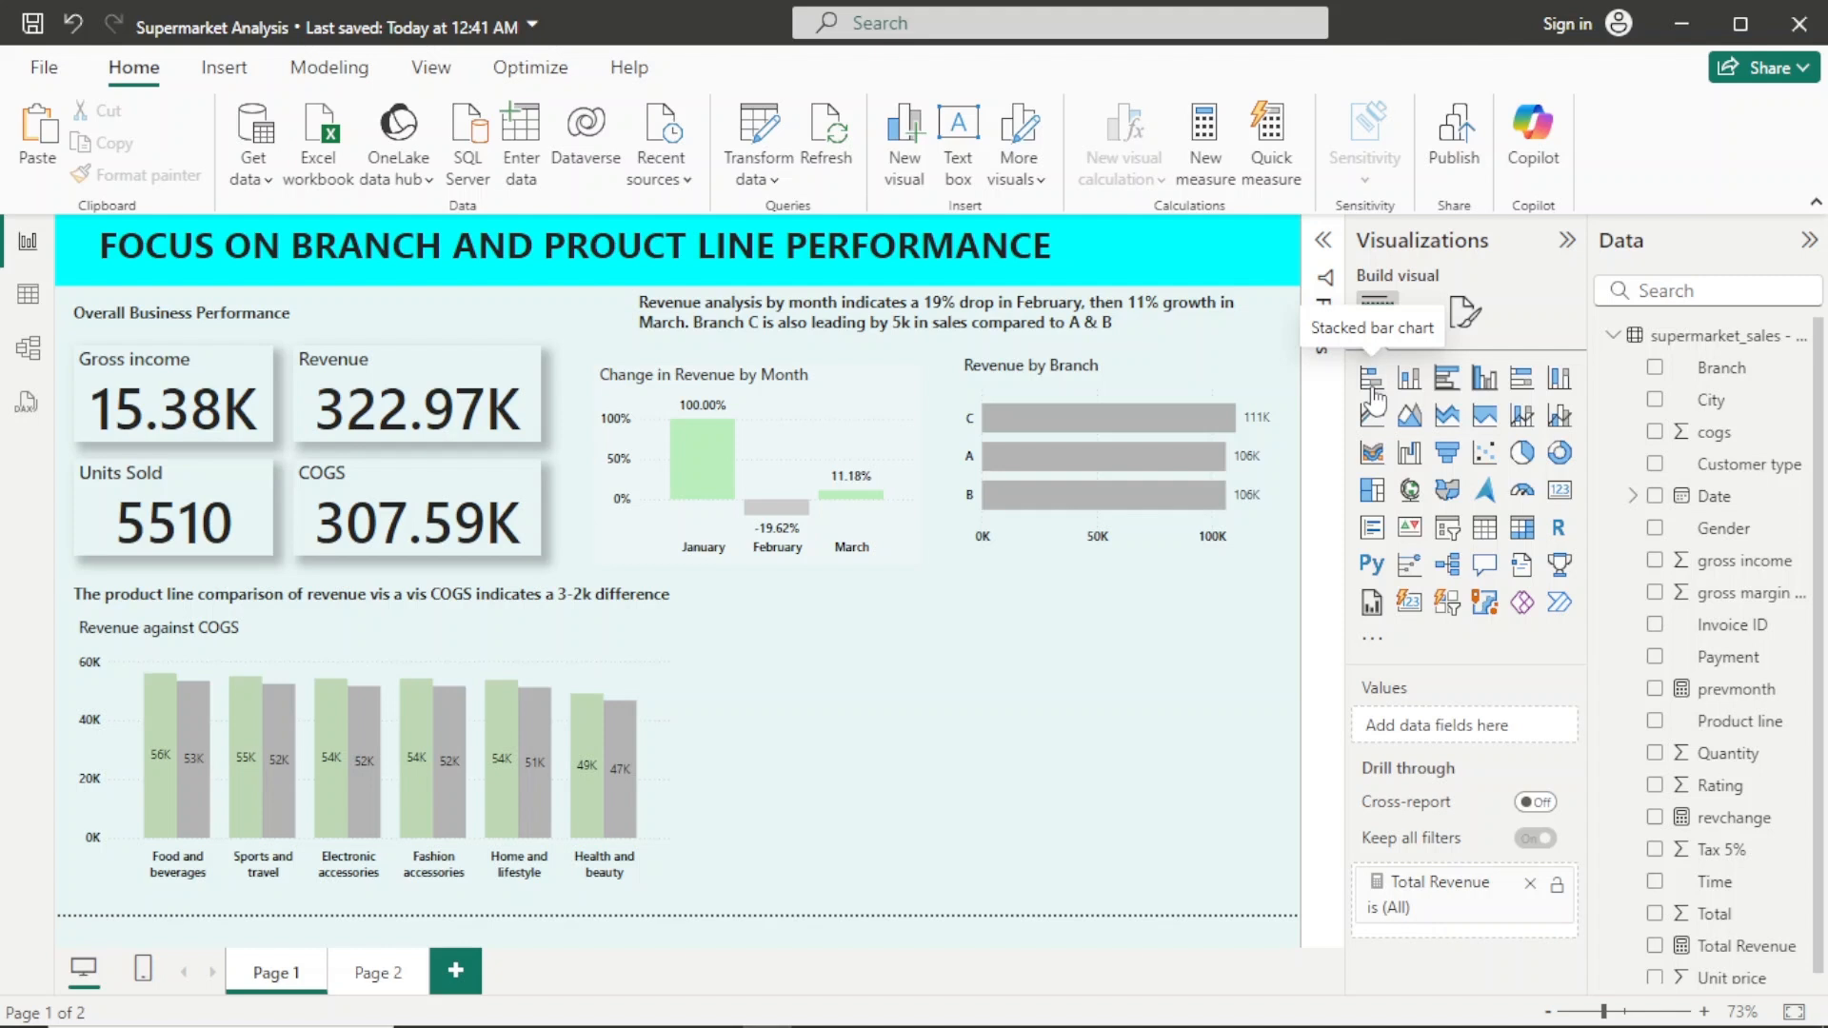
Step: Add a stacked bar chart filling the space beside the product line chart, with the distinct count of Invoice ID on its X-axis
{"action": "left_click", "coordinate": [1372, 393]}
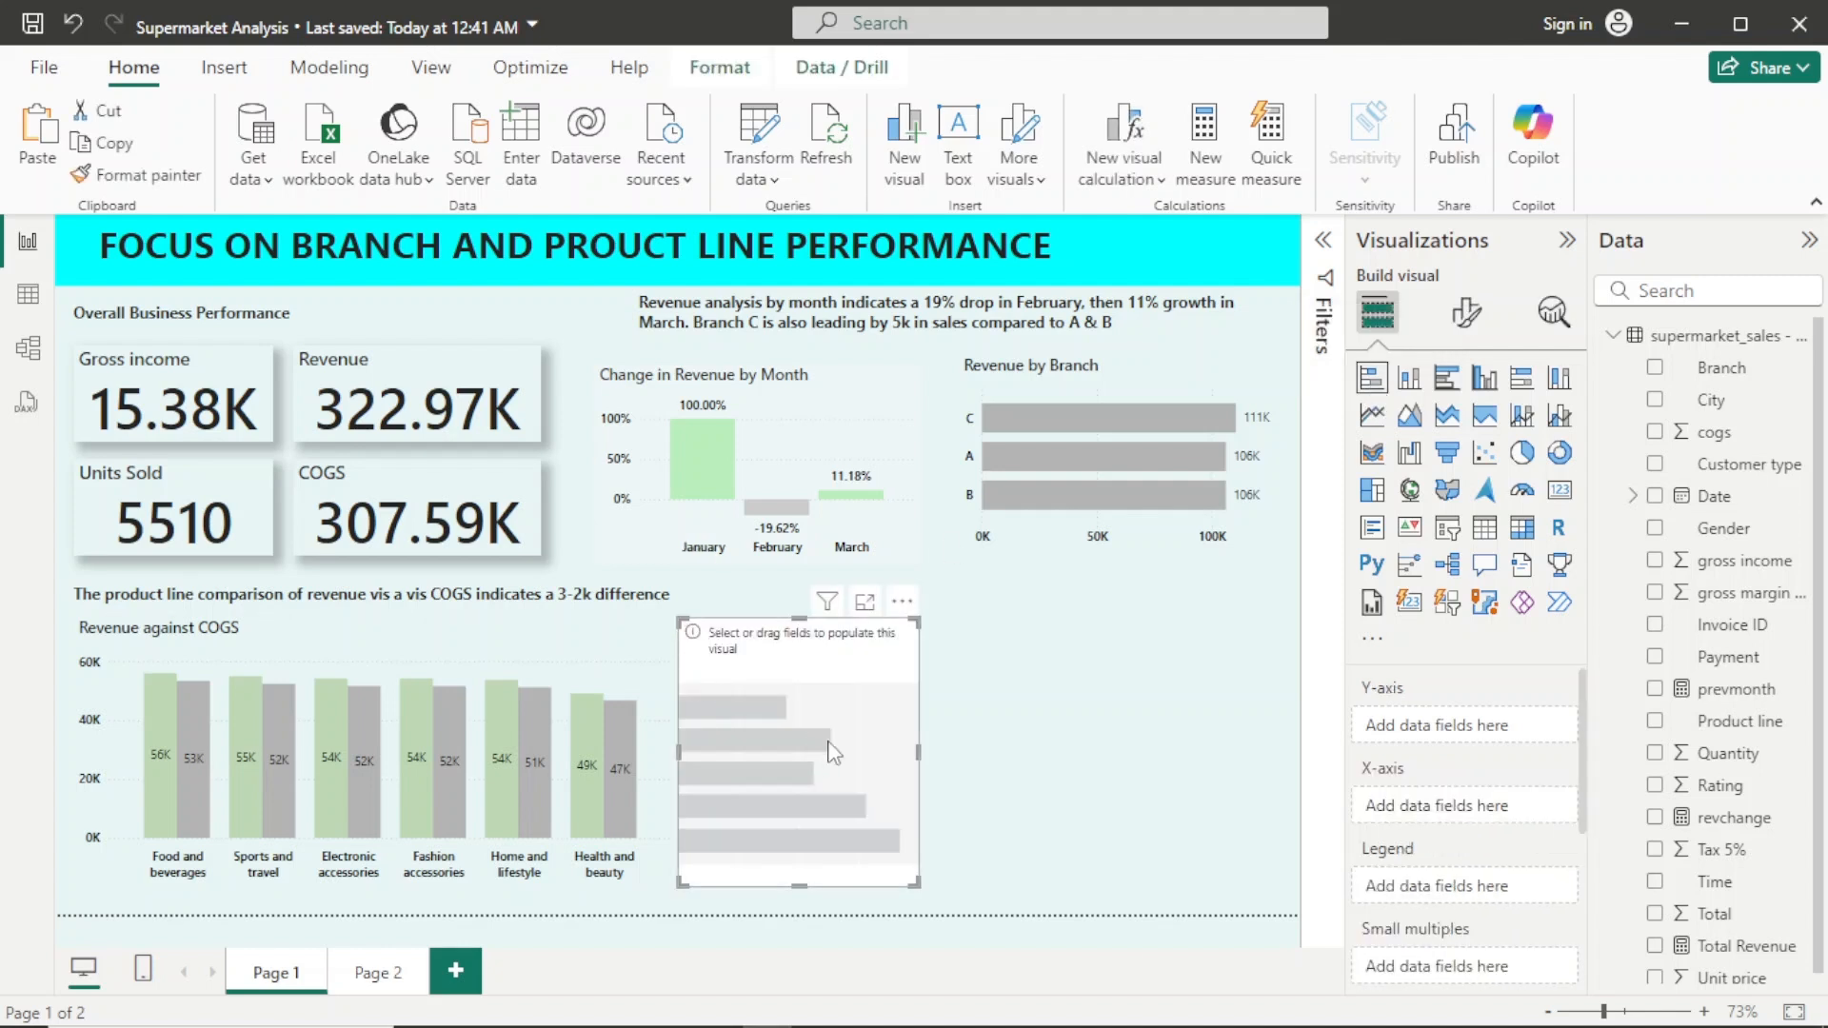
{"action": "left_click_drag", "start_coordinate": [917, 752], "coordinate": [1298, 747]}
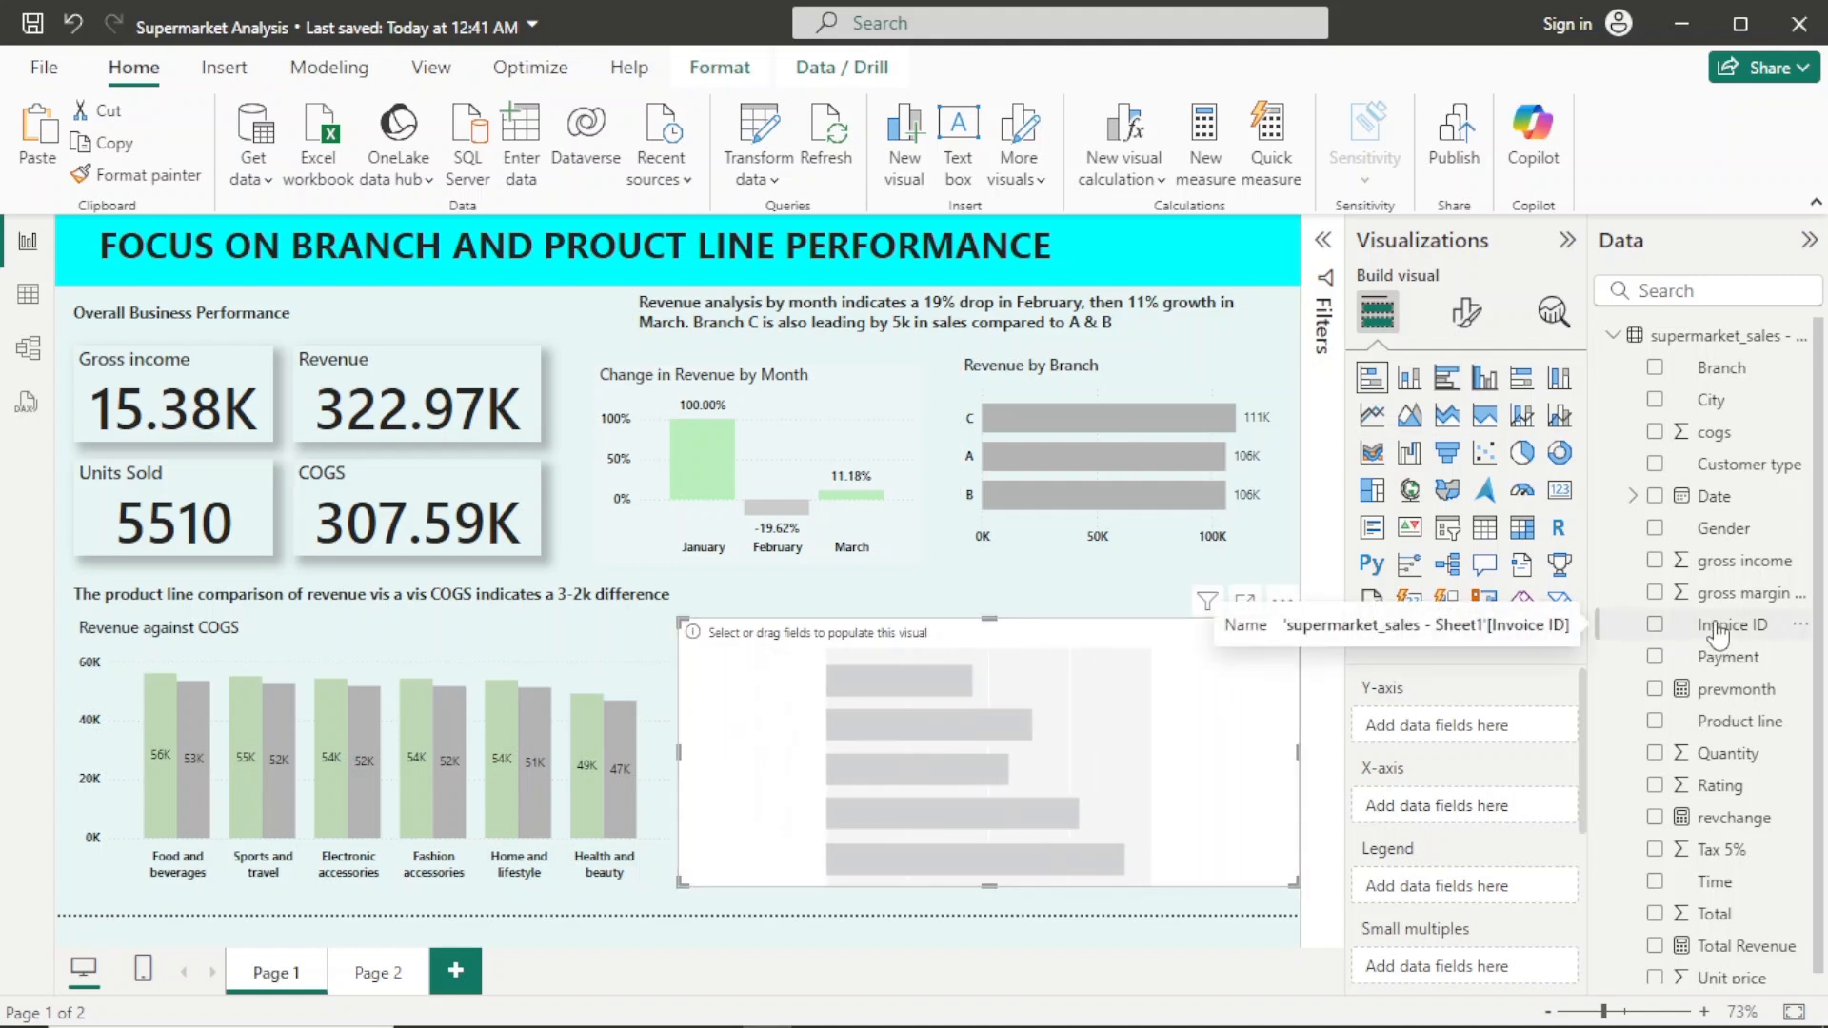
{"action": "left_click_drag", "start_coordinate": [1719, 633], "coordinate": [1477, 805]}
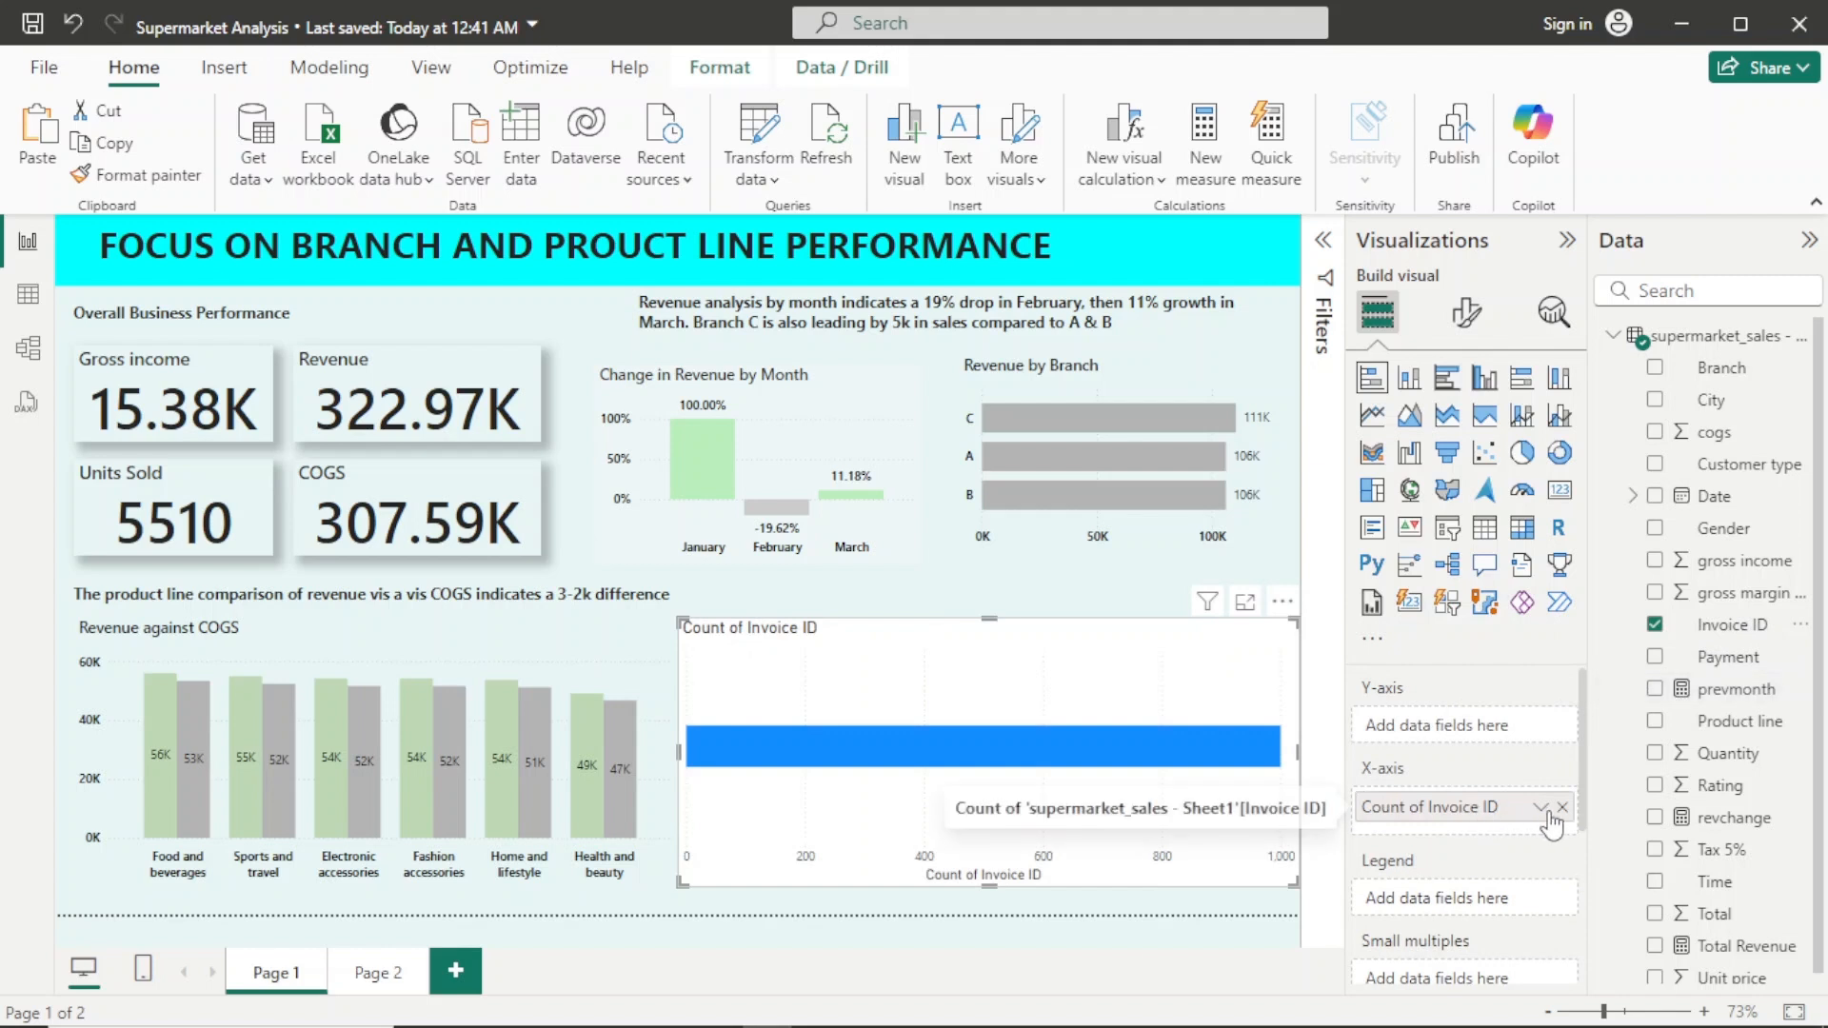
{"action": "left_click", "coordinate": [1542, 808]}
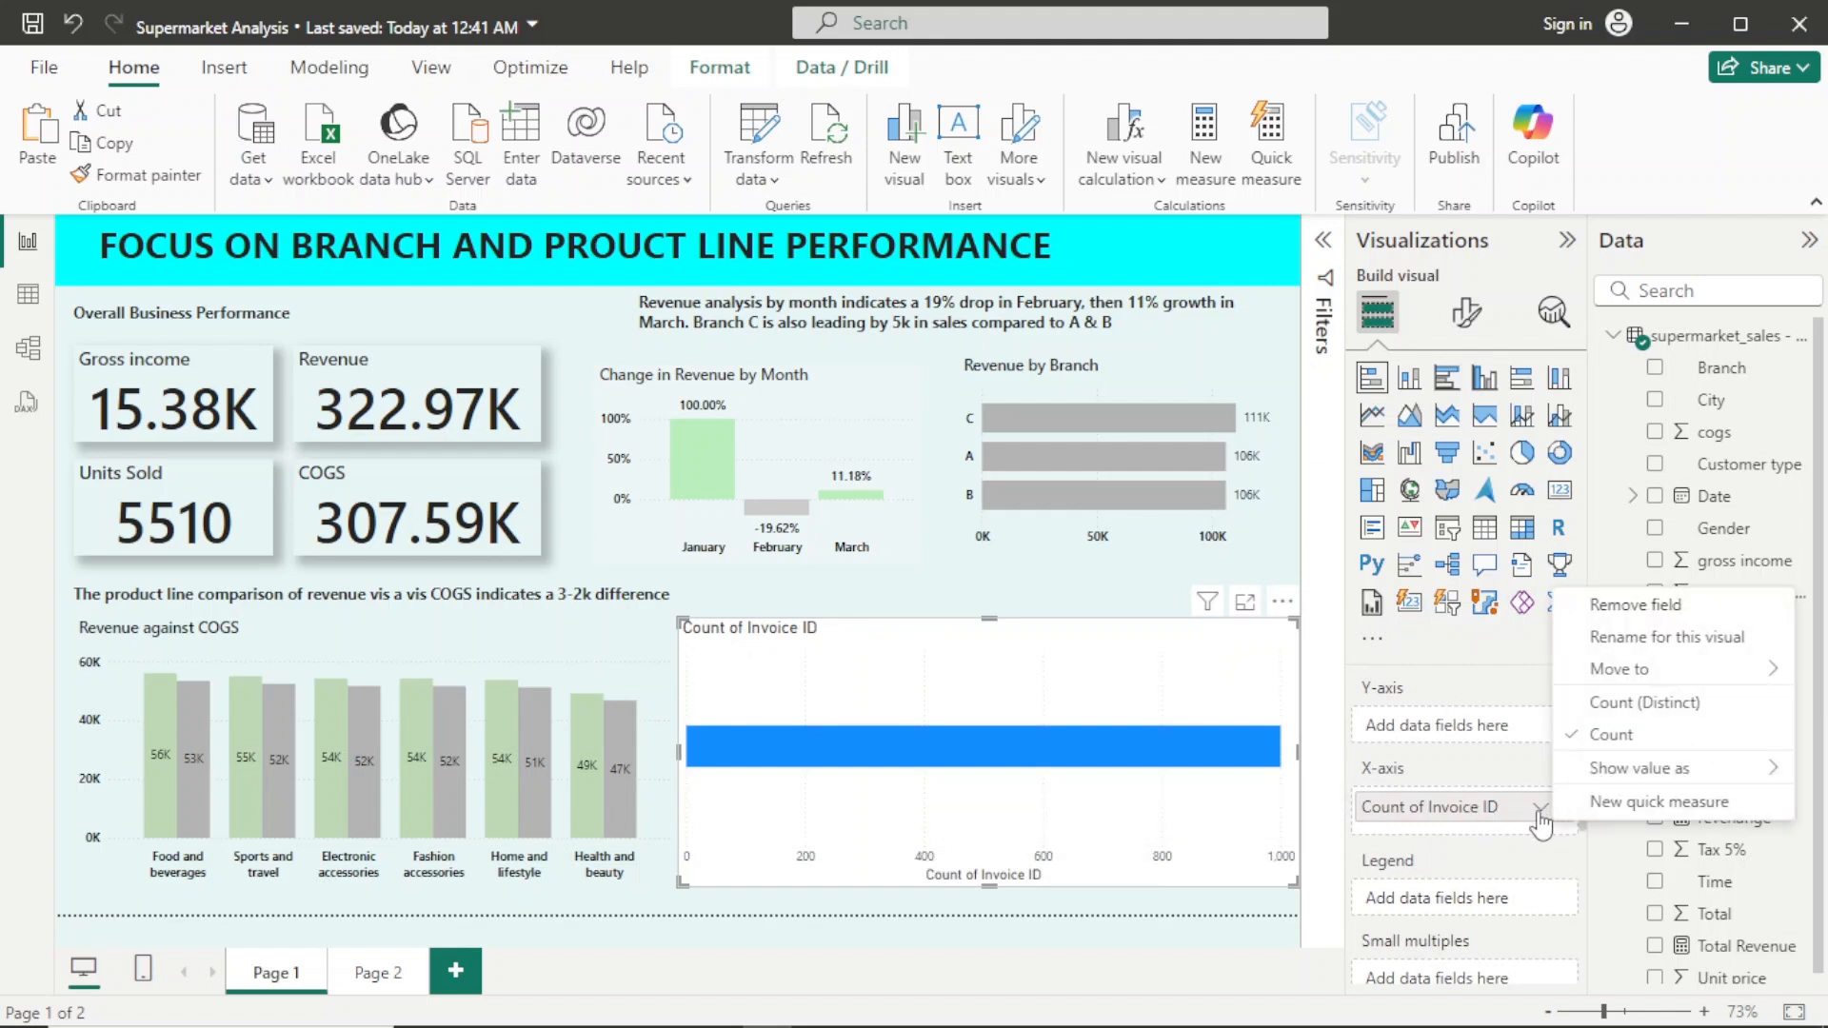
{"action": "left_click", "coordinate": [1585, 707]}
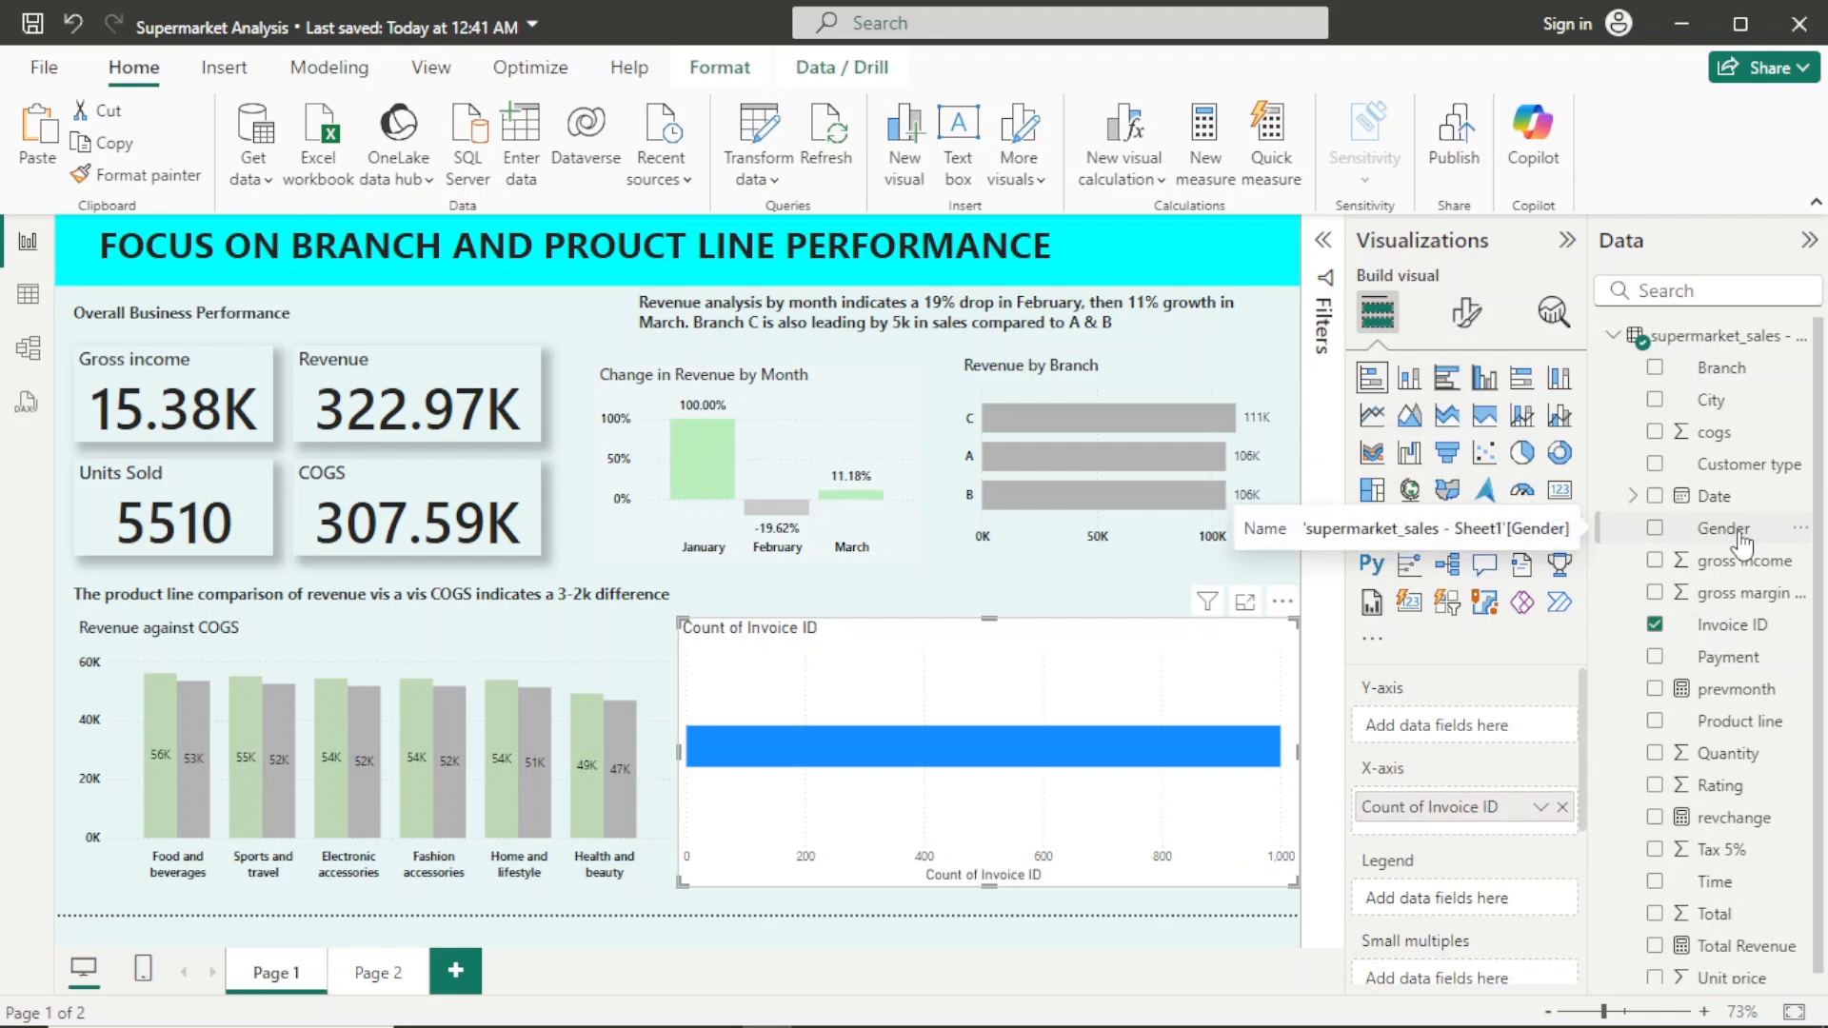
Step: Break the invoice count chart down by Gender on the Y-axis, with Payment as the legend
{"action": "left_click_drag", "start_coordinate": [1528, 660], "coordinate": [1457, 728]}
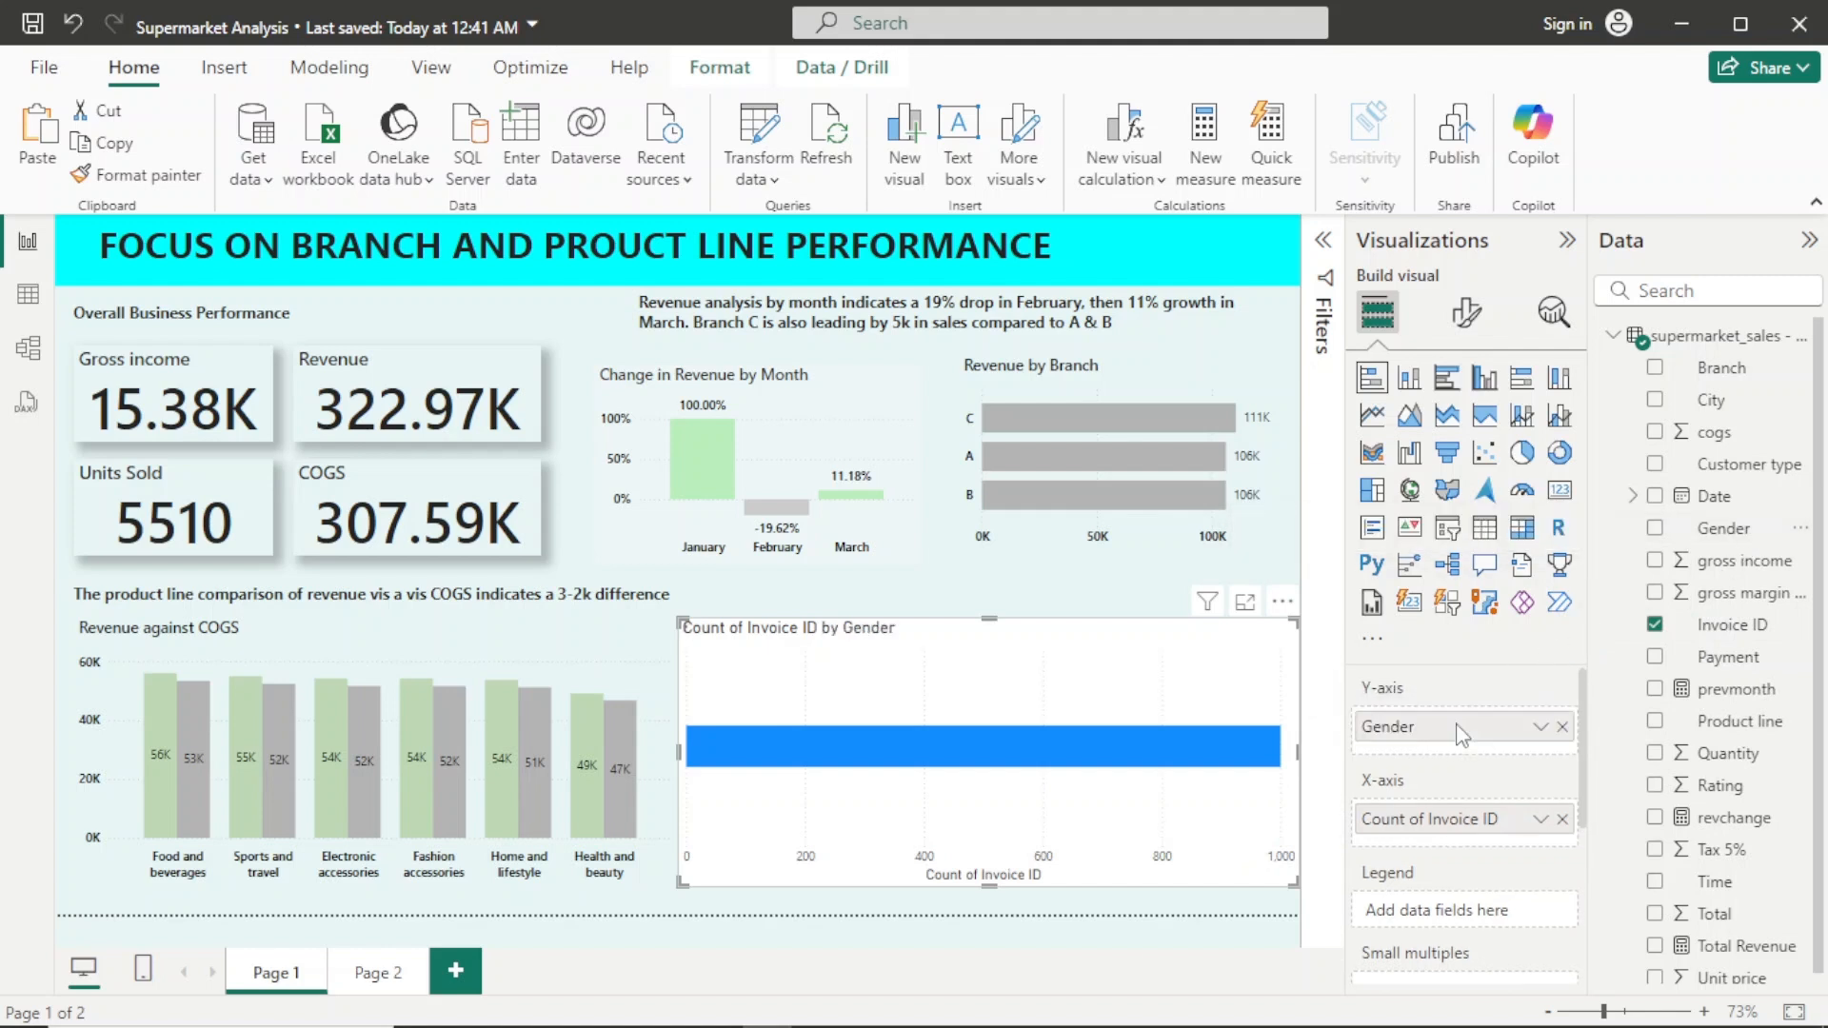
{"action": "mouse_move", "coordinate": [1136, 772]}
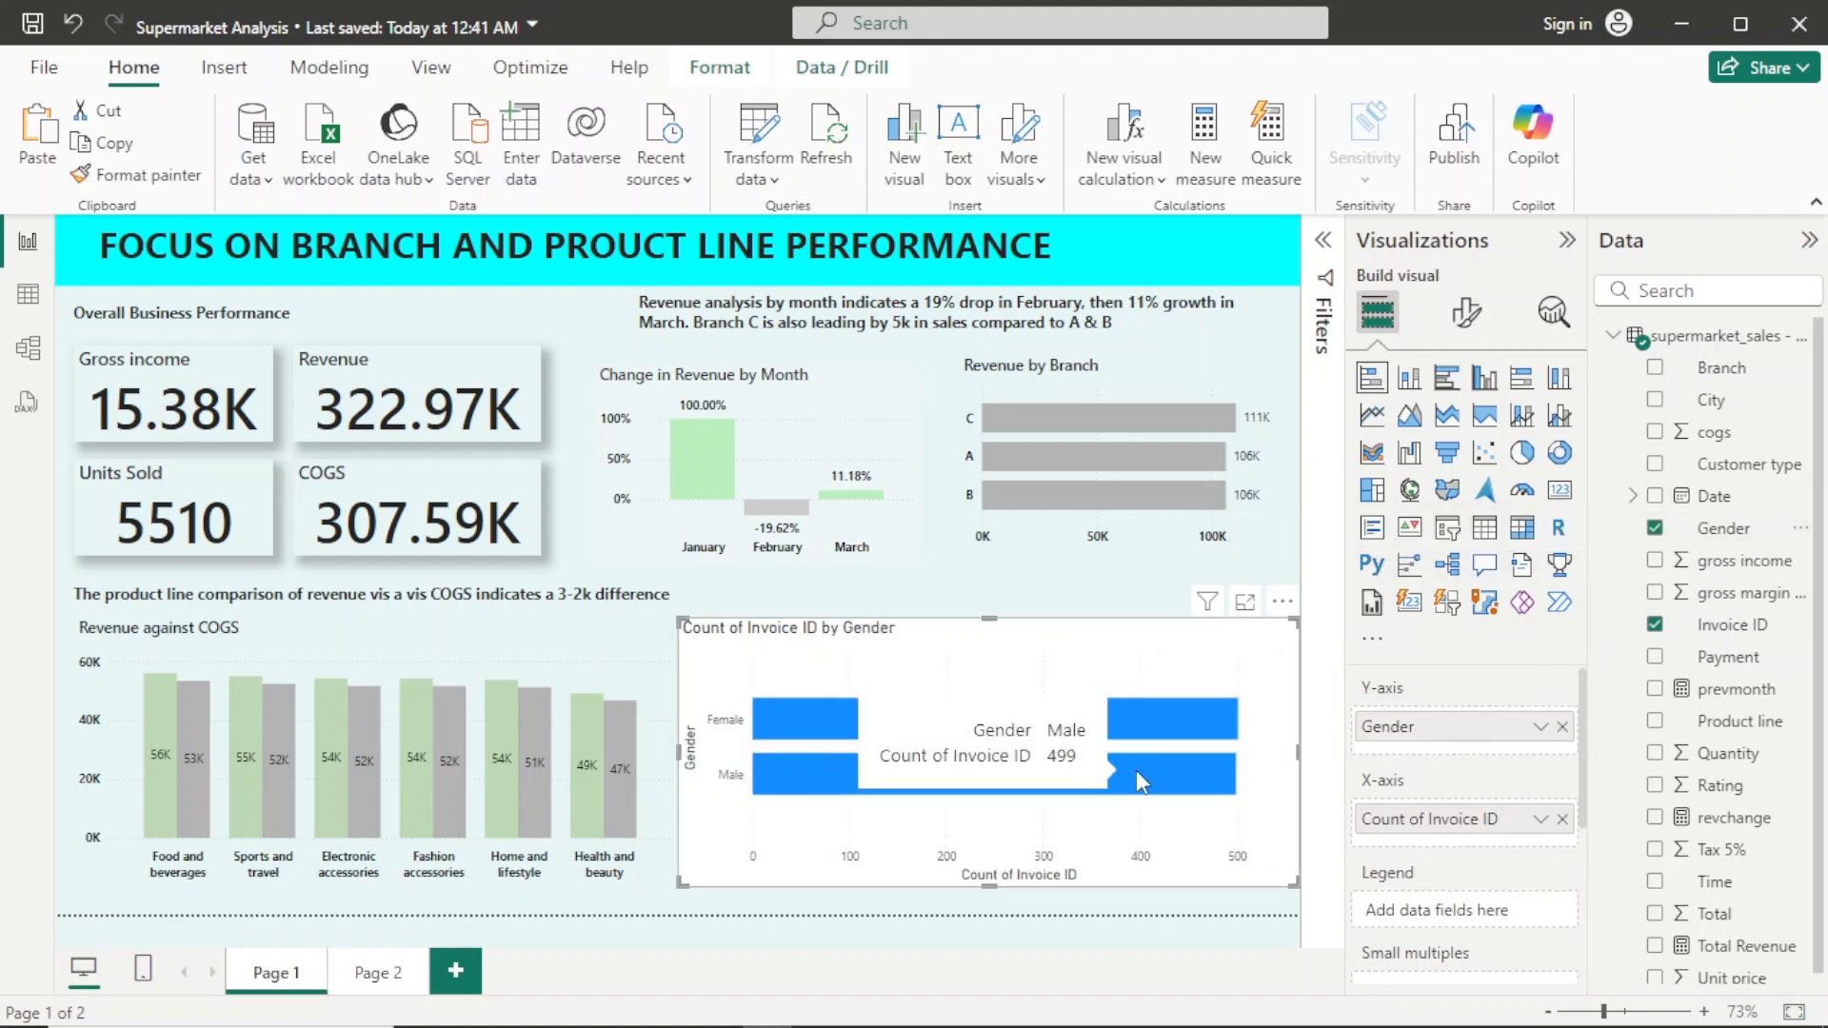
{"action": "mouse_move", "coordinate": [1160, 733]}
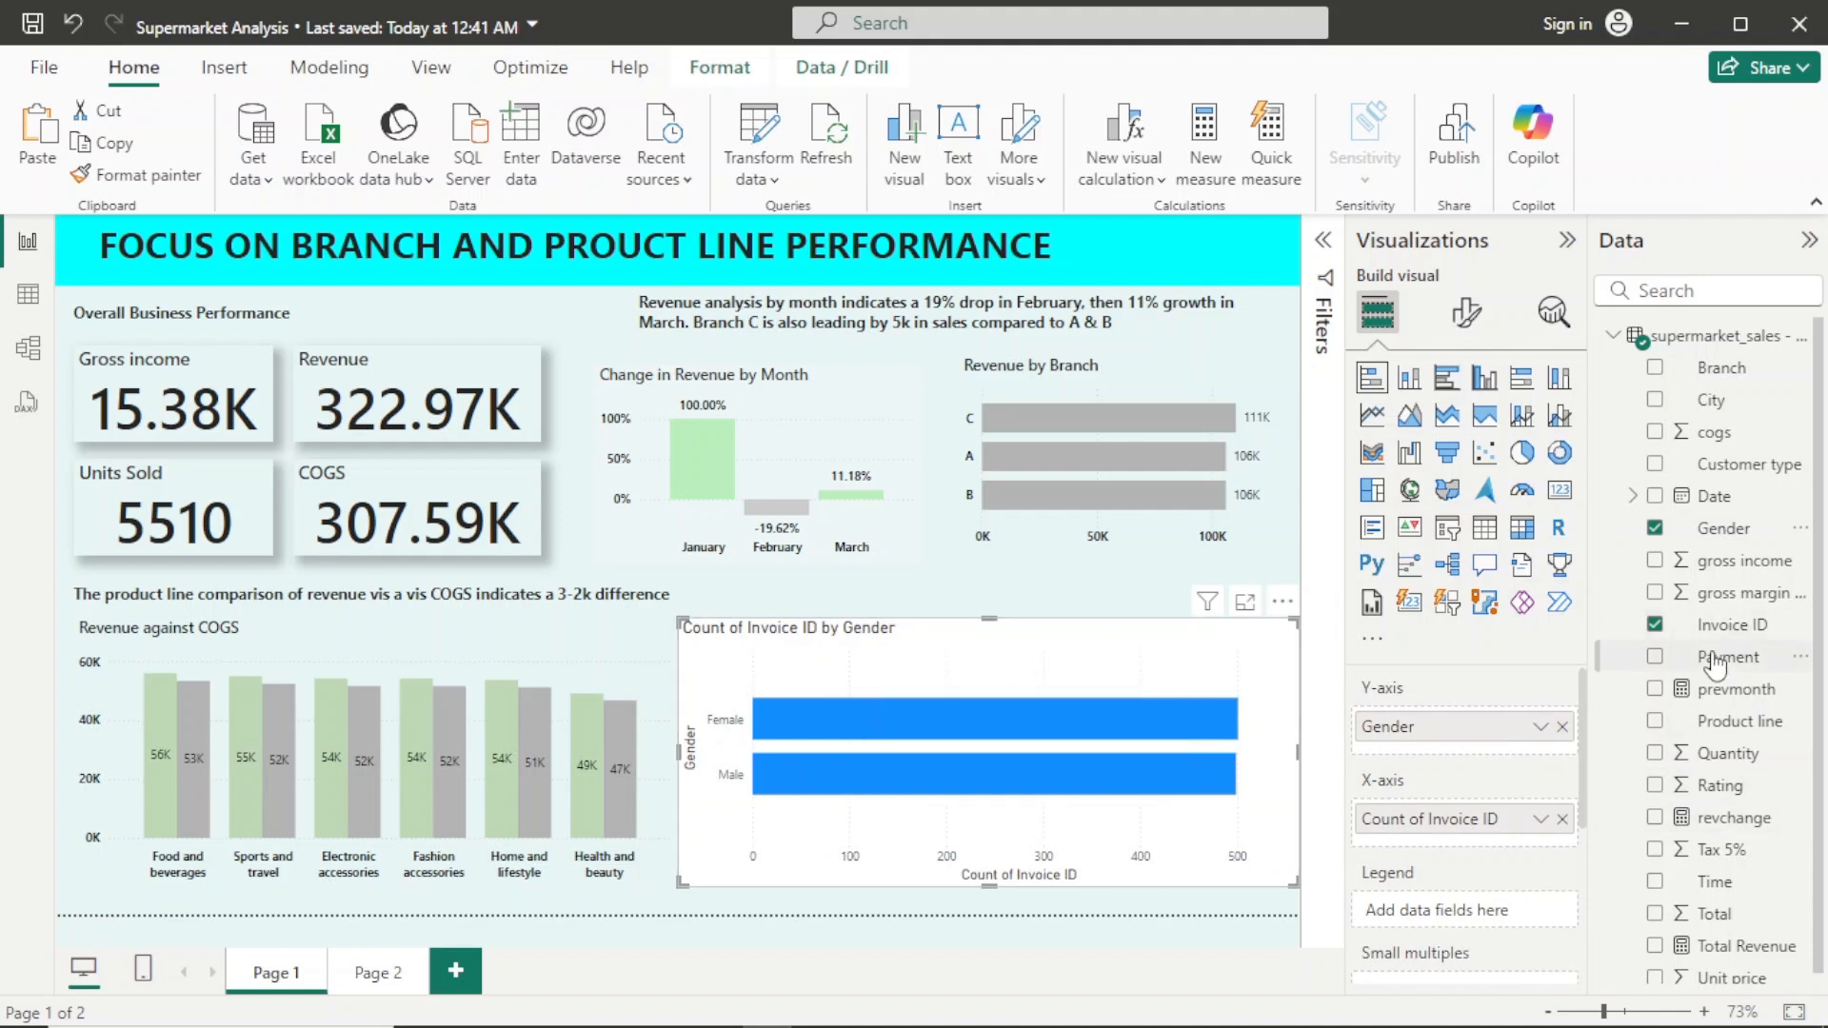
{"action": "left_click_drag", "start_coordinate": [1716, 663], "coordinate": [1472, 912]}
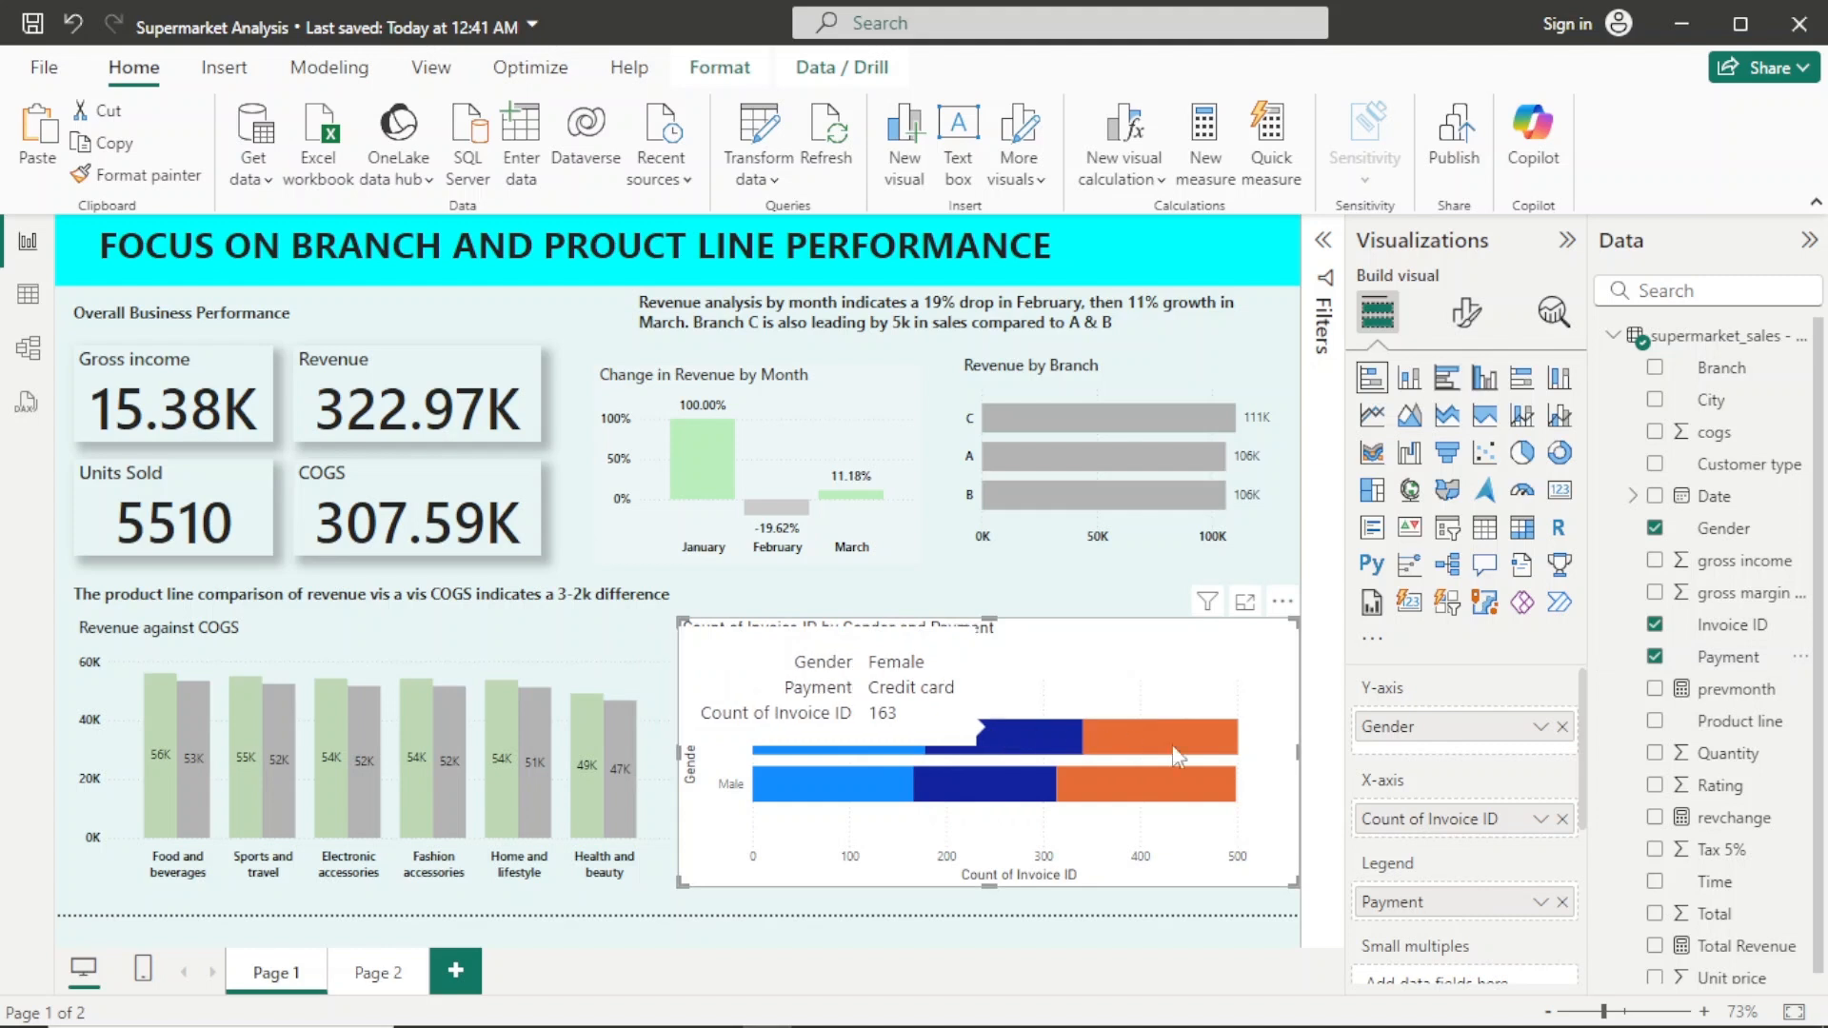
Step: Turn on data labels for the segments of the invoice count by gender and payment chart
{"action": "left_click", "coordinate": [1466, 312]}
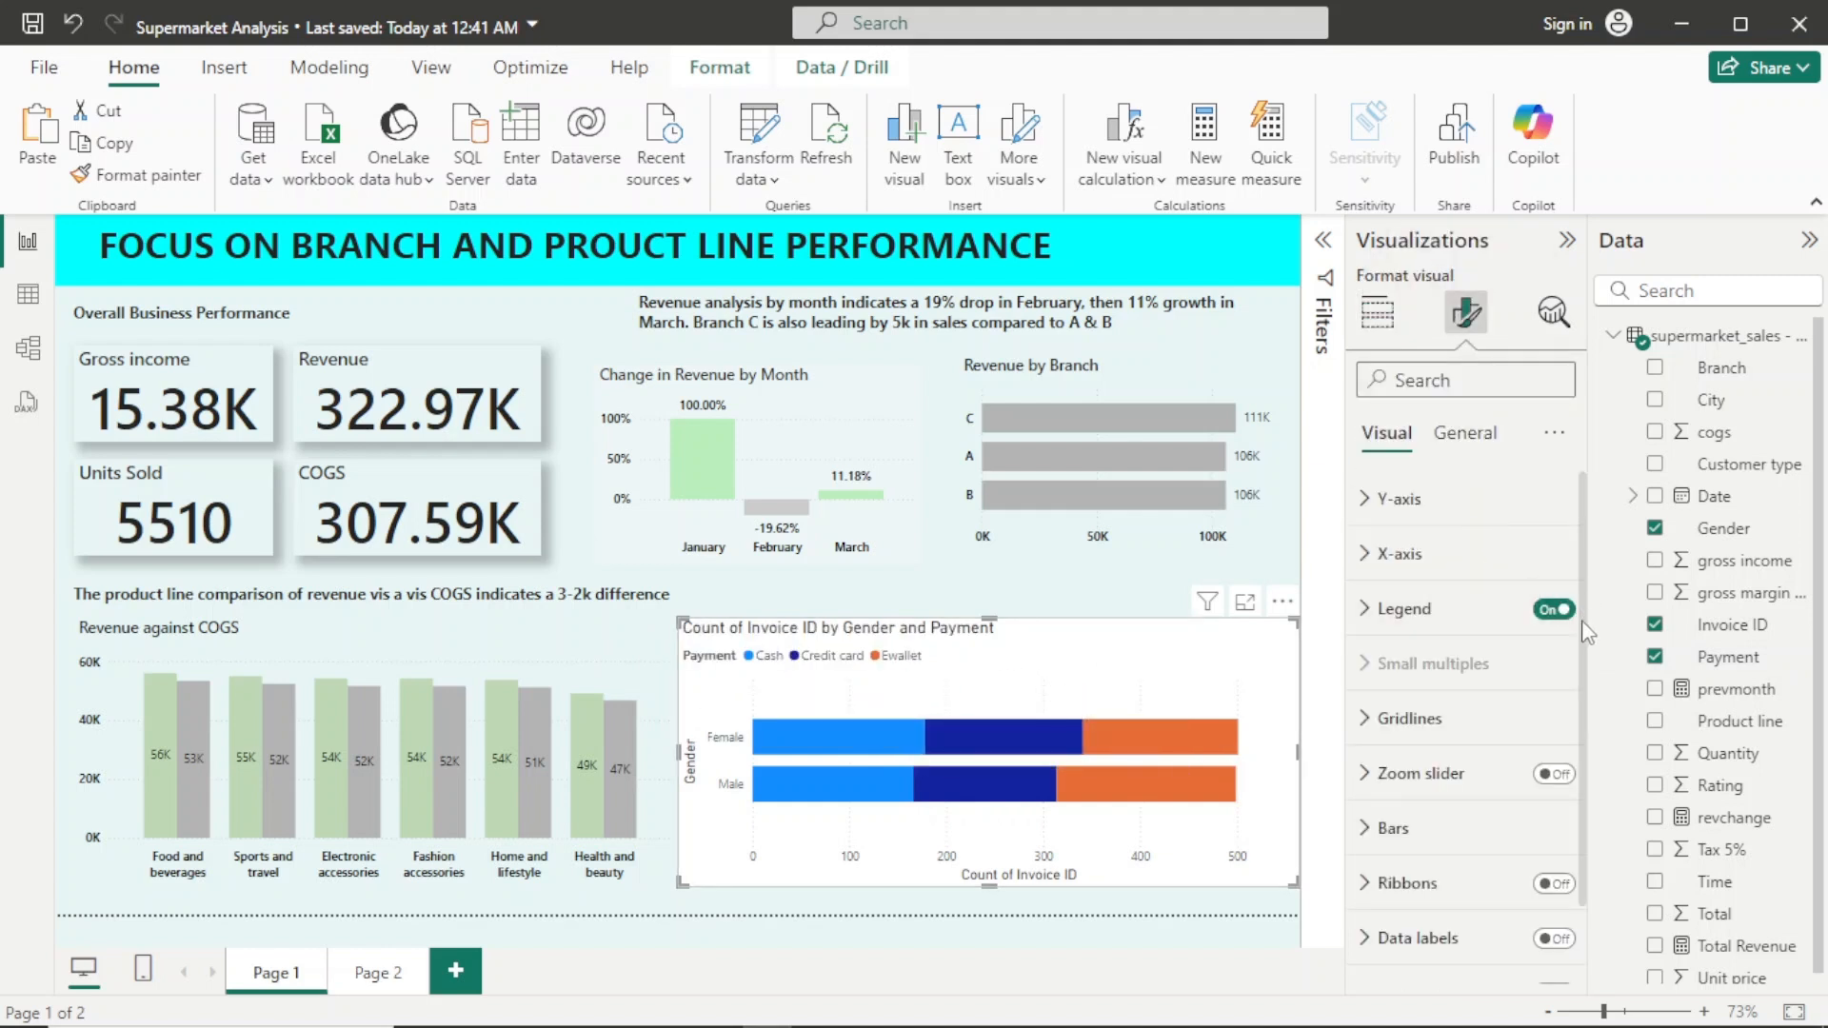
{"action": "left_click", "coordinate": [1554, 939]}
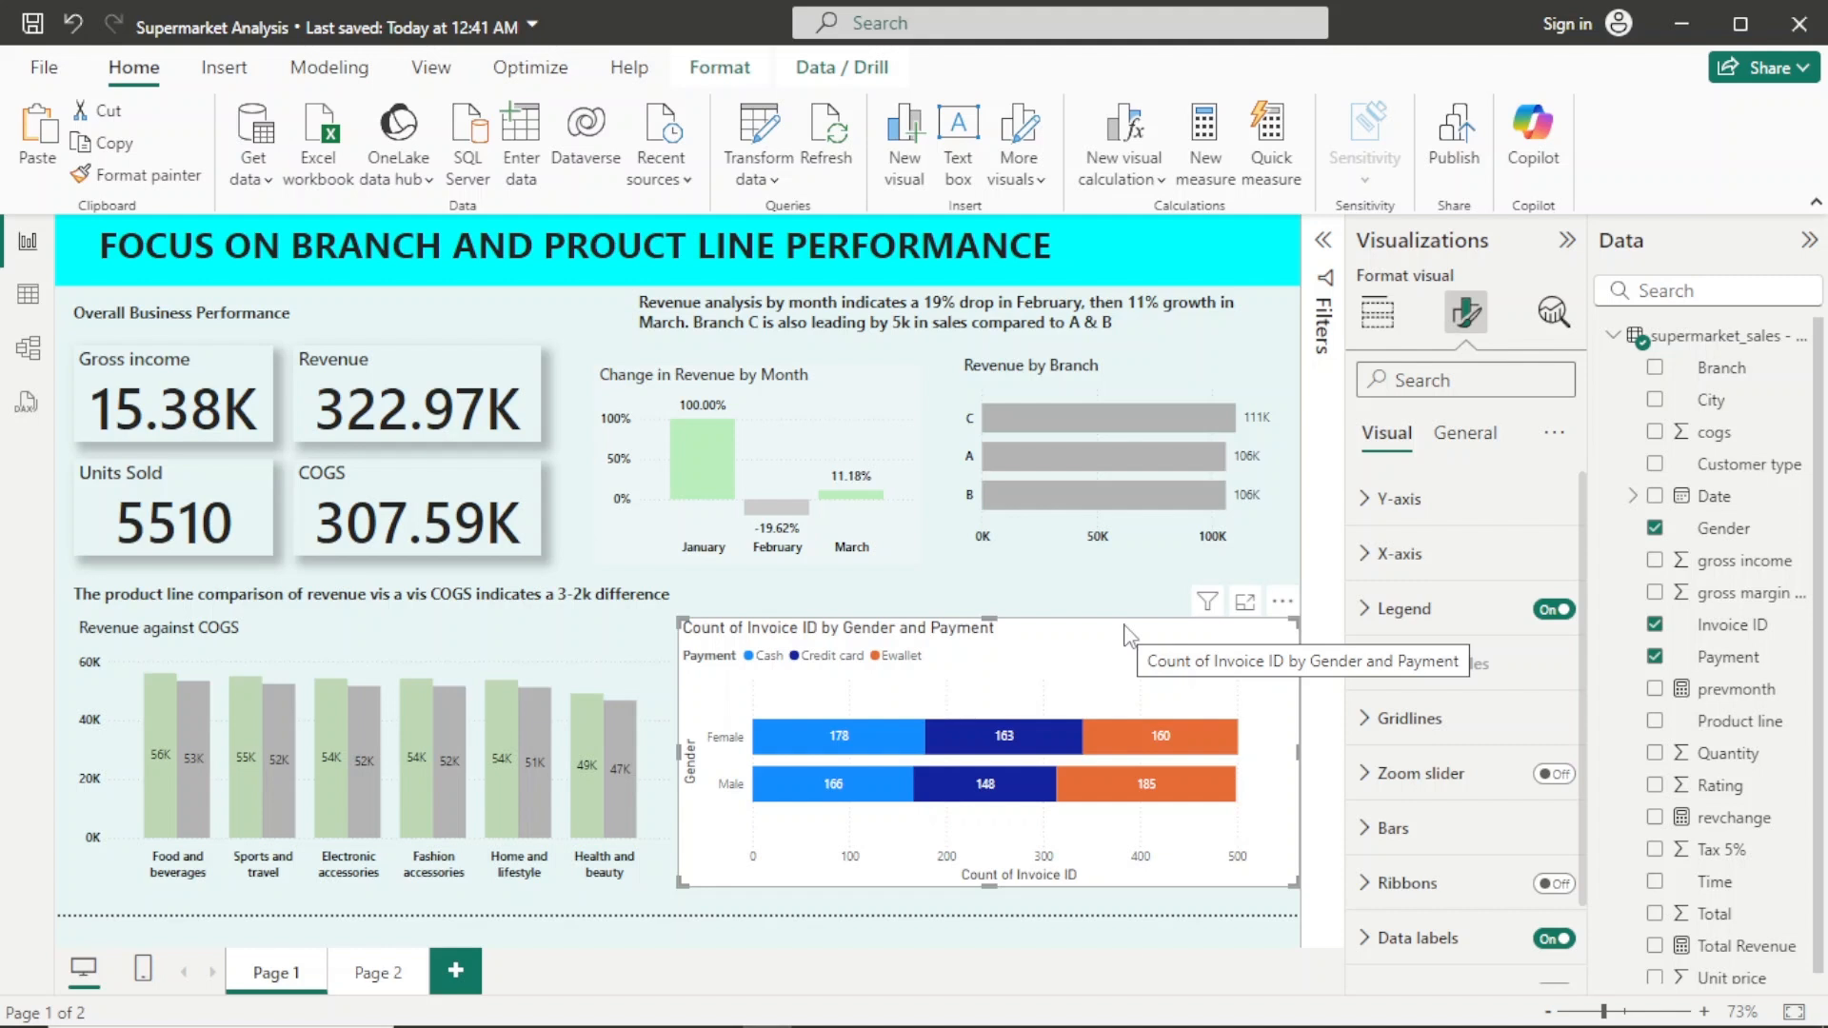
{"action": "mouse_move", "coordinate": [1052, 742]}
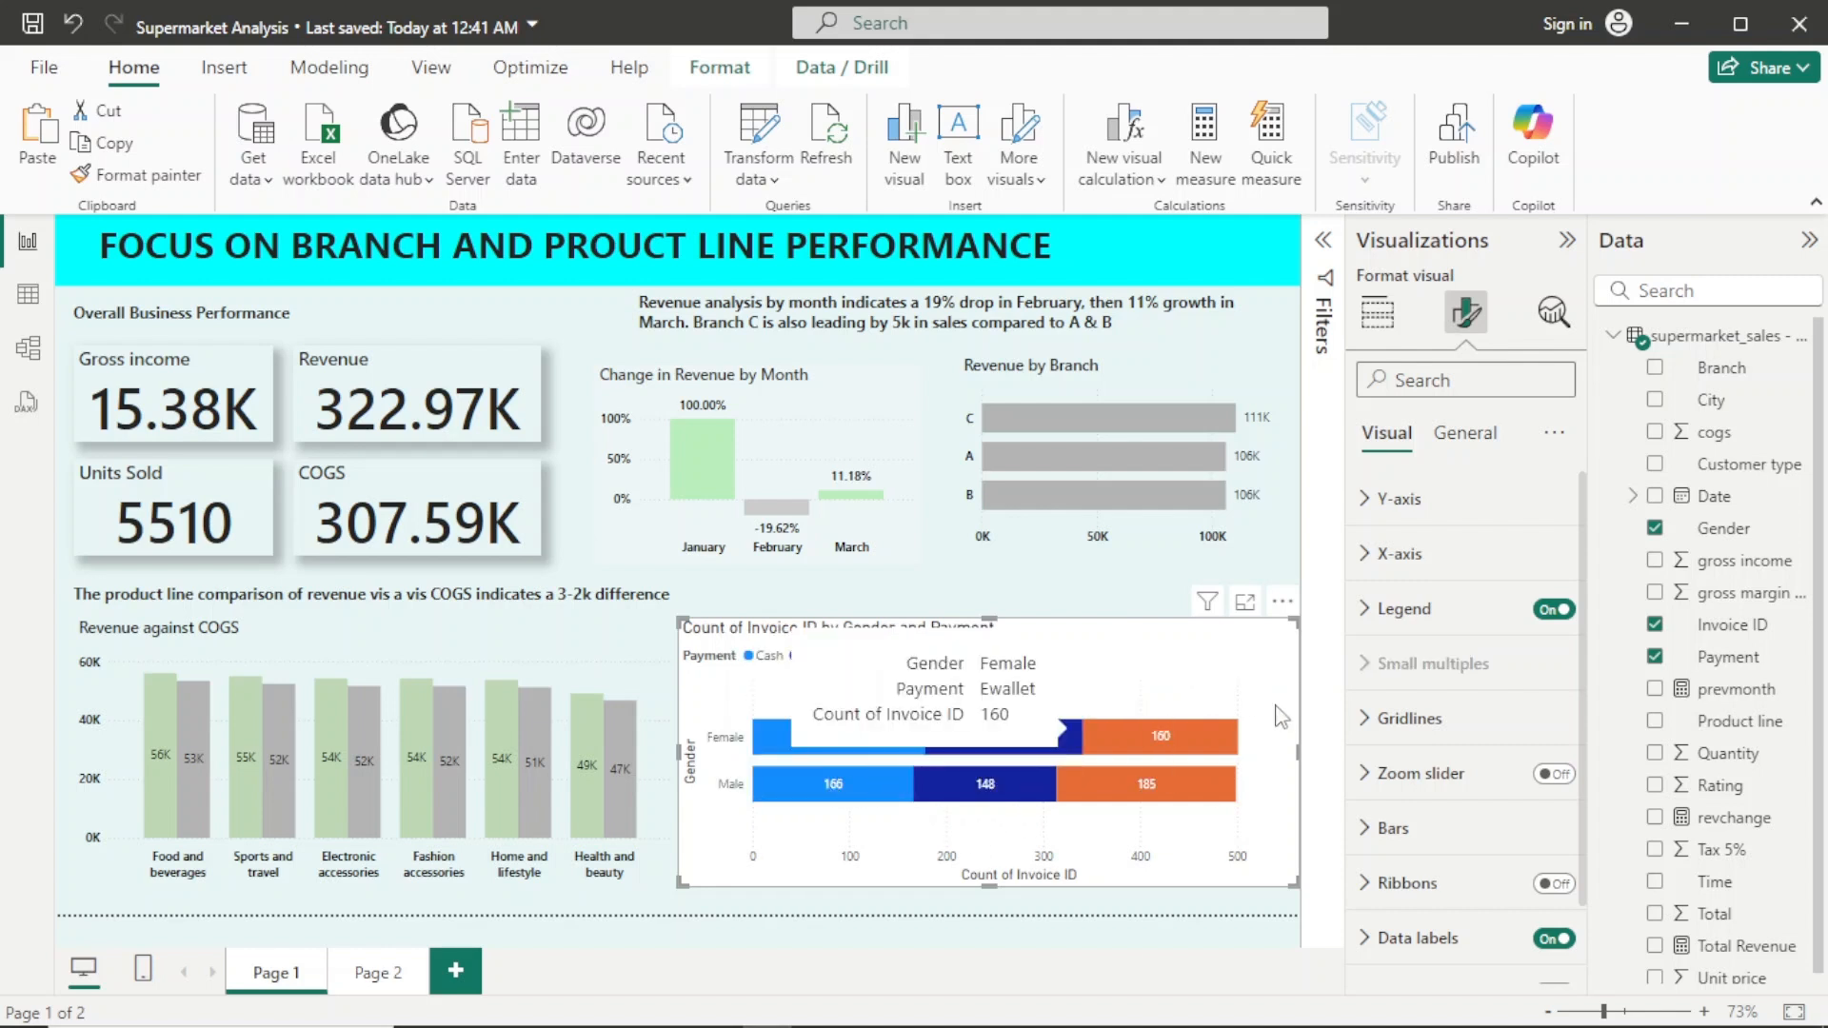
{"action": "mouse_move", "coordinate": [1183, 730]}
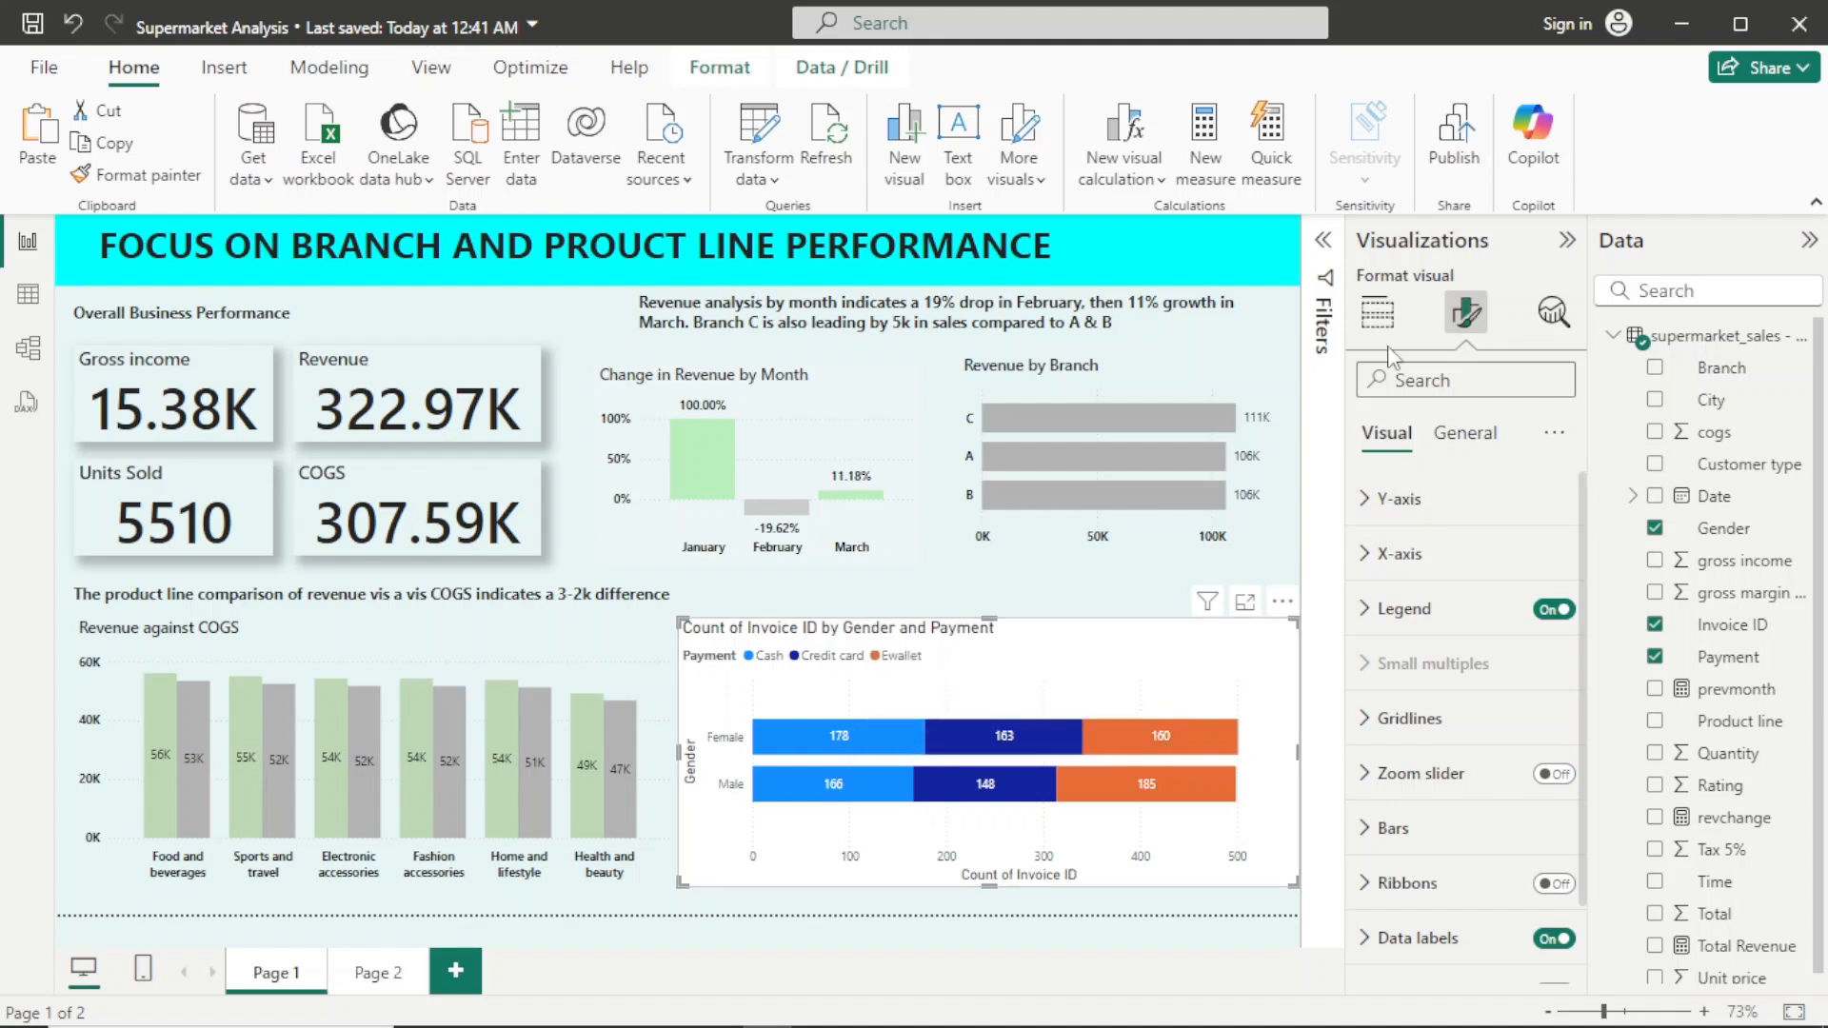
Step: Remove the Y-axis title from the gender chart and make its Y-axis values bold, black and Segoe UI Semibold
{"action": "left_click", "coordinate": [1444, 519]}
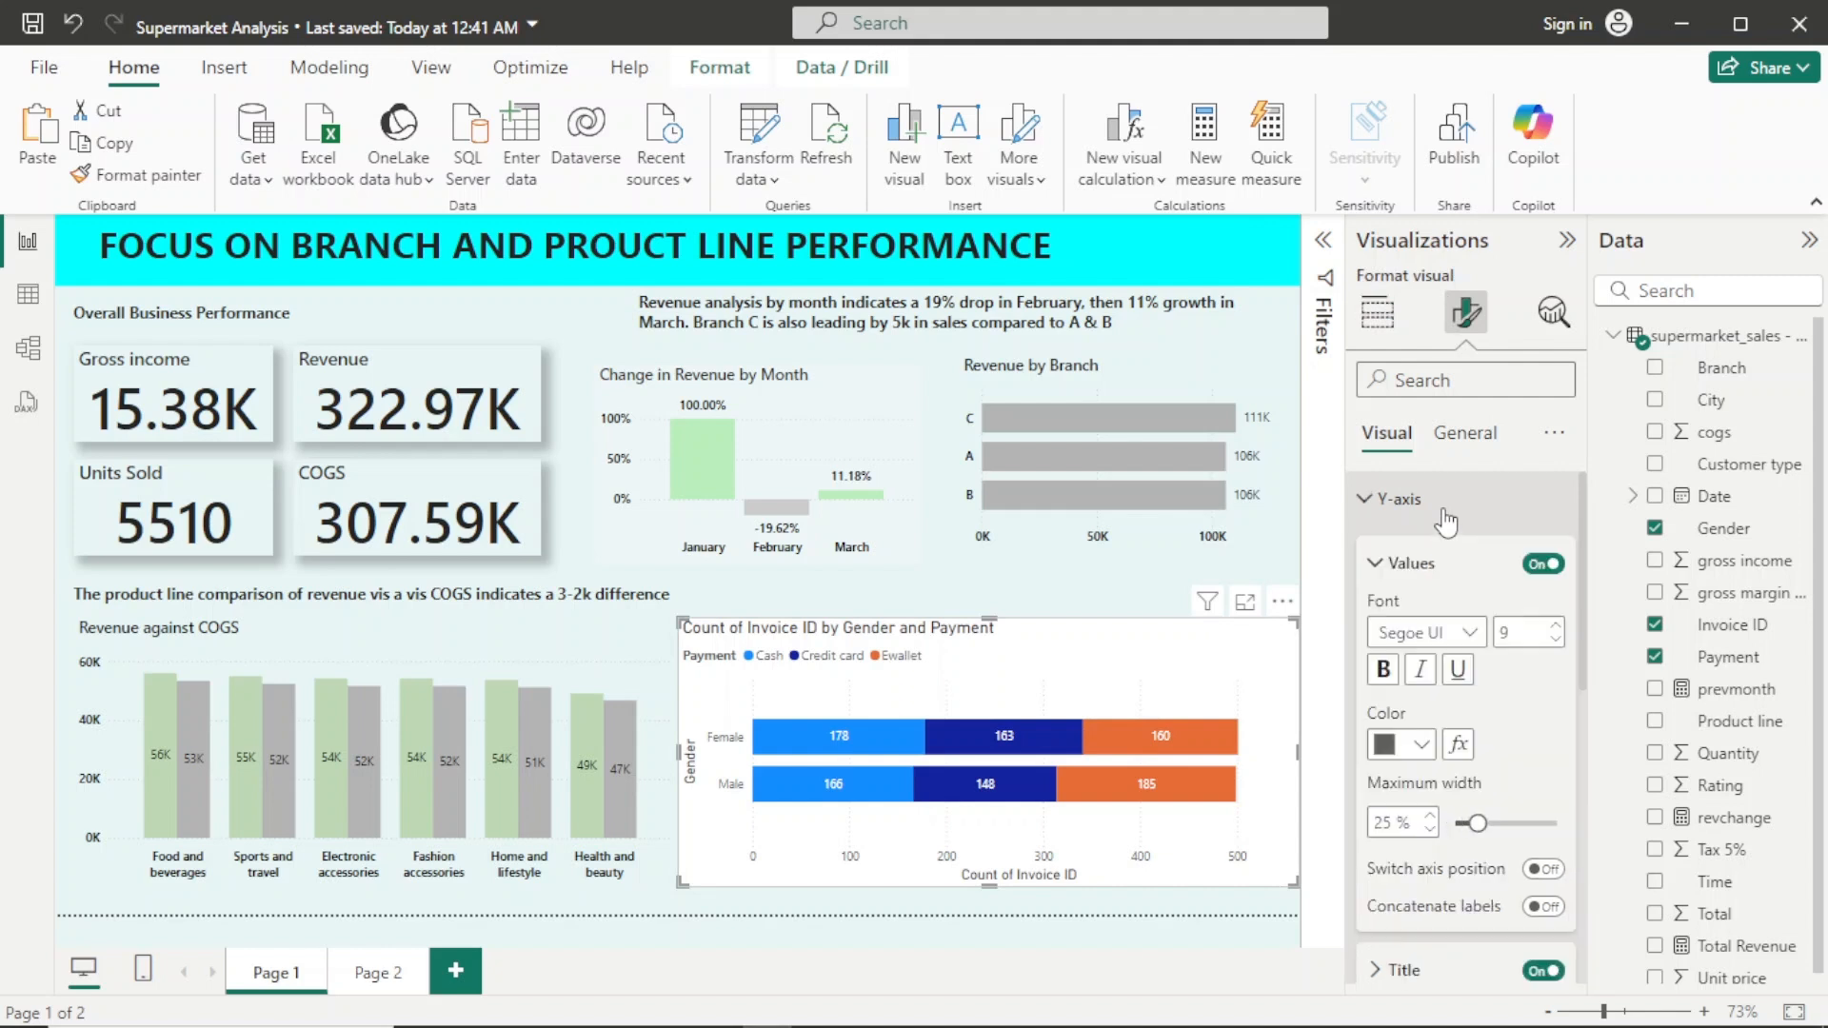
{"action": "left_click", "coordinate": [1542, 974]}
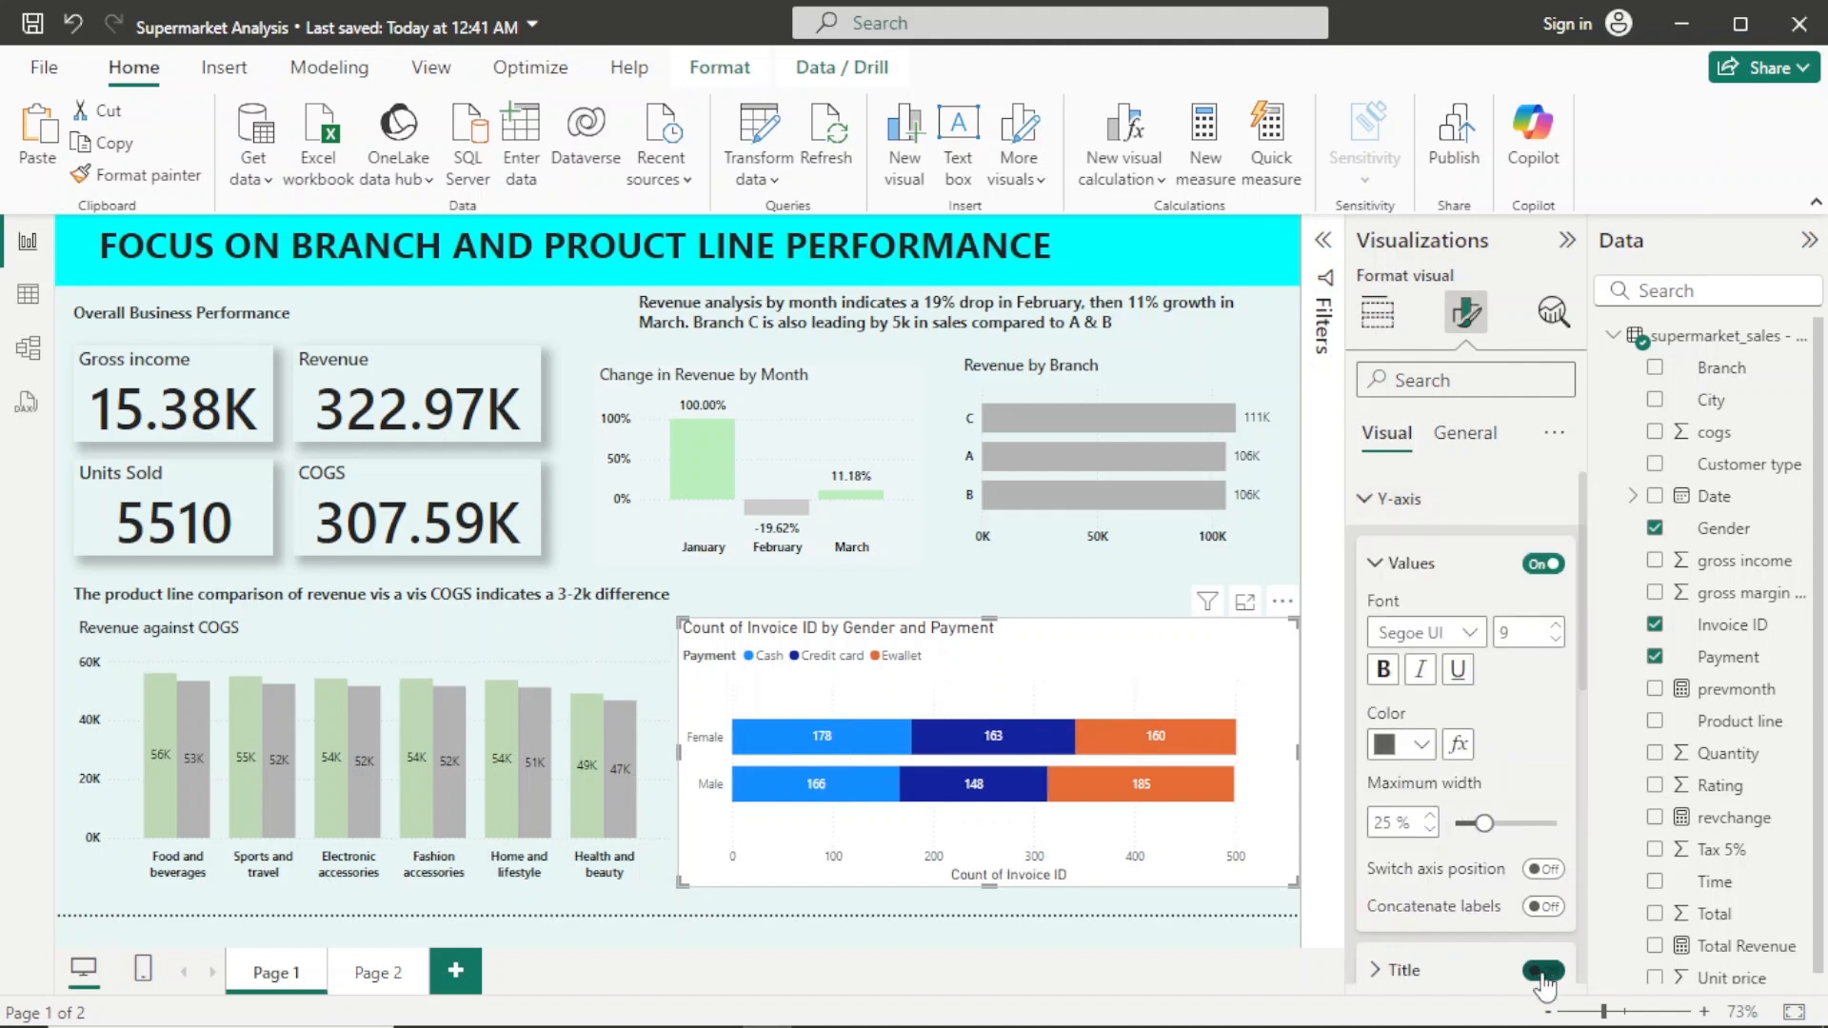
{"action": "left_click", "coordinate": [1383, 670]}
{"action": "left_click", "coordinate": [1422, 746]}
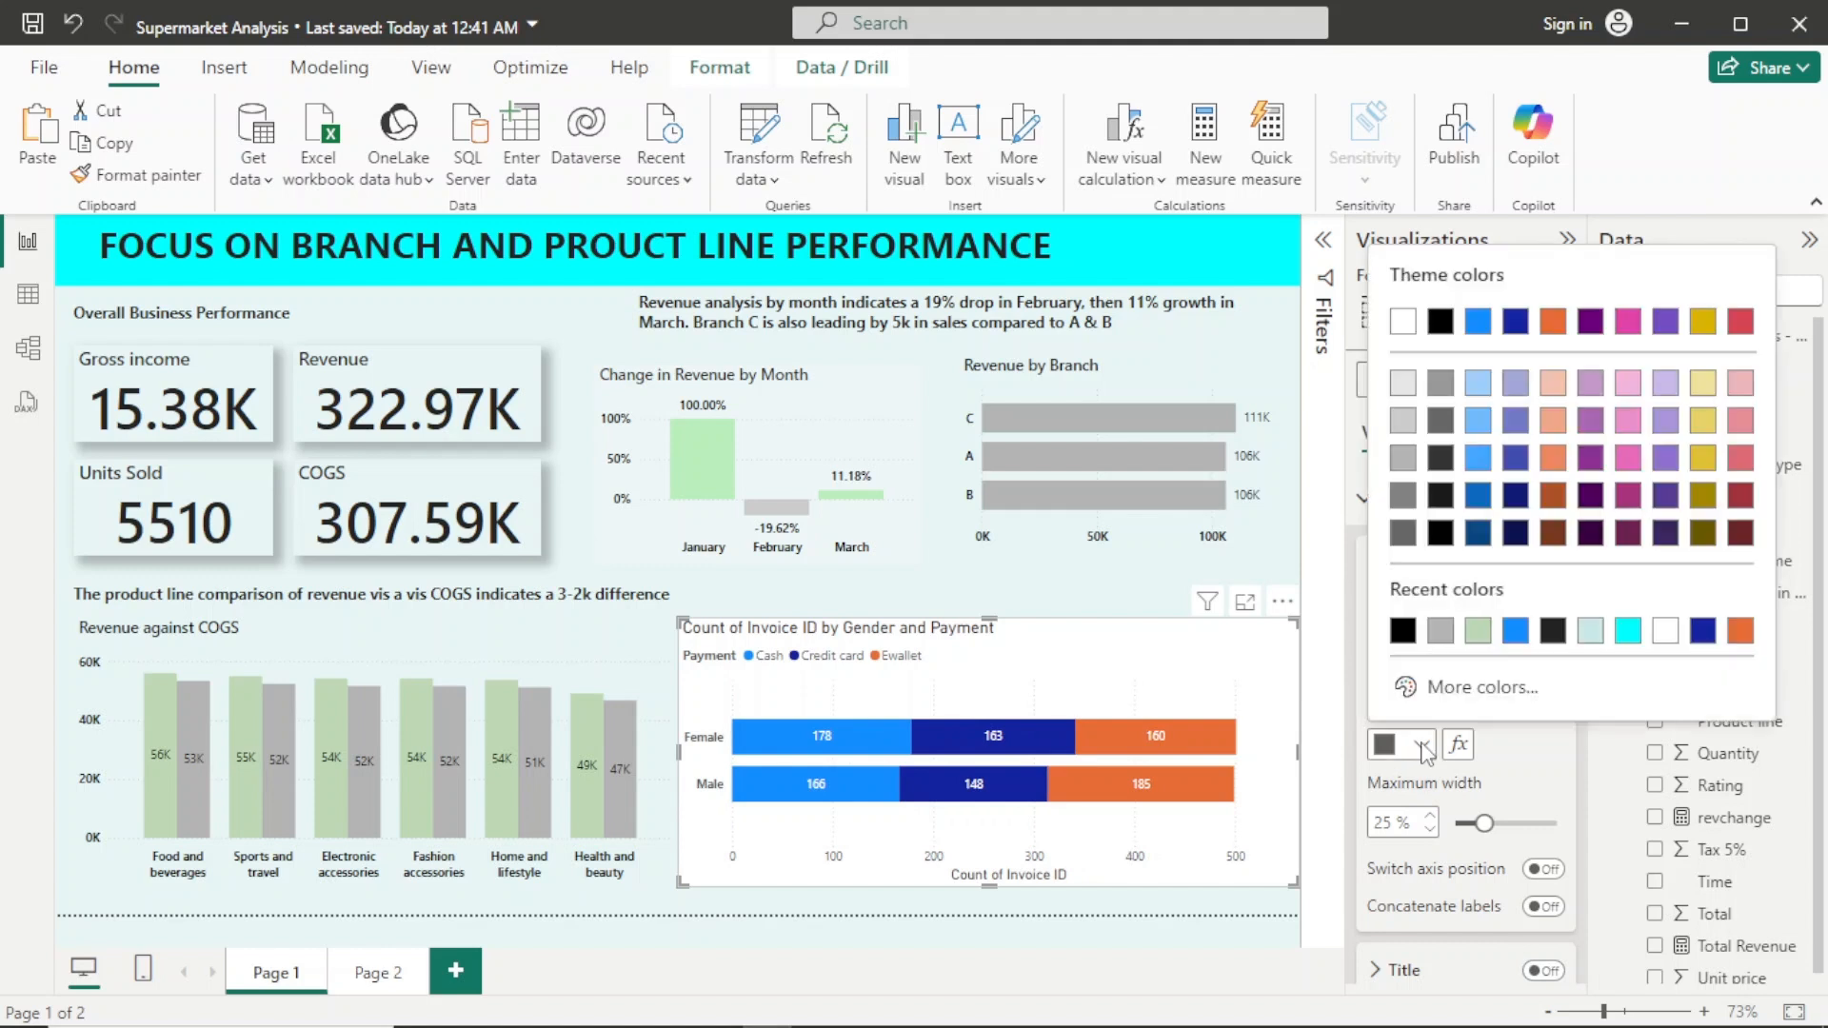
{"action": "left_click", "coordinate": [1402, 630]}
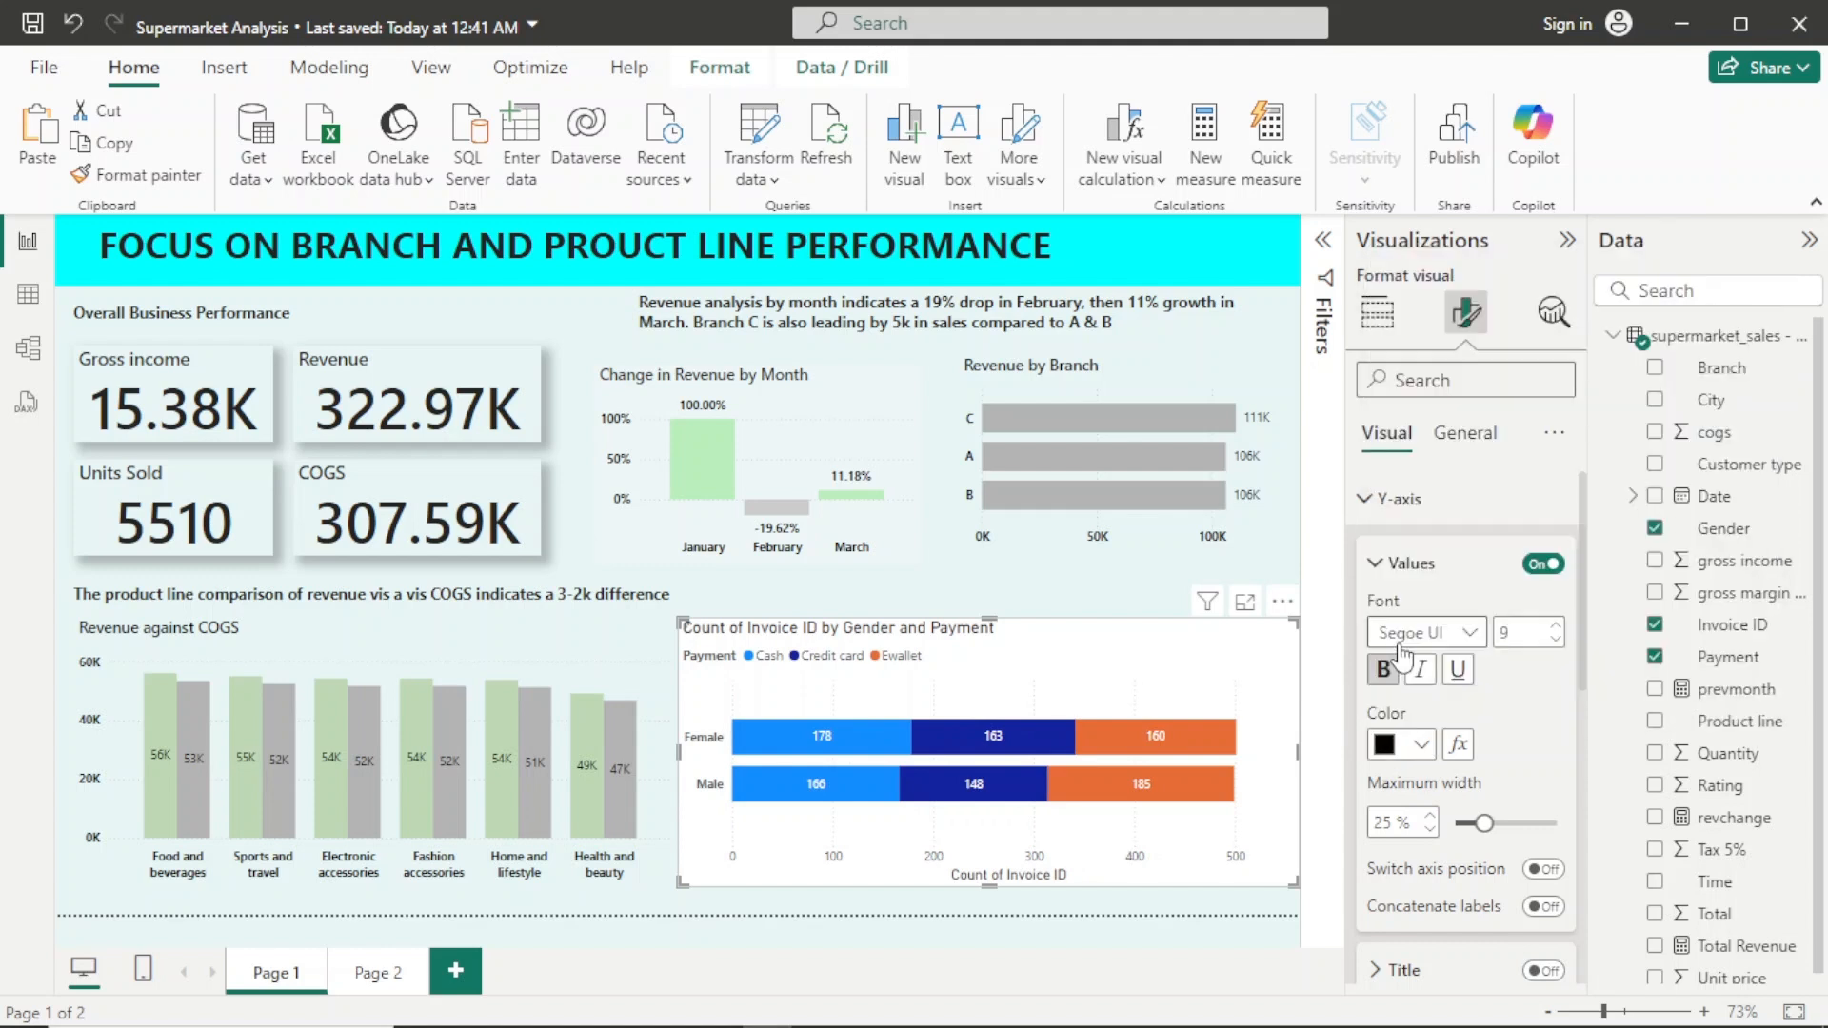
{"action": "left_click", "coordinate": [1469, 633]}
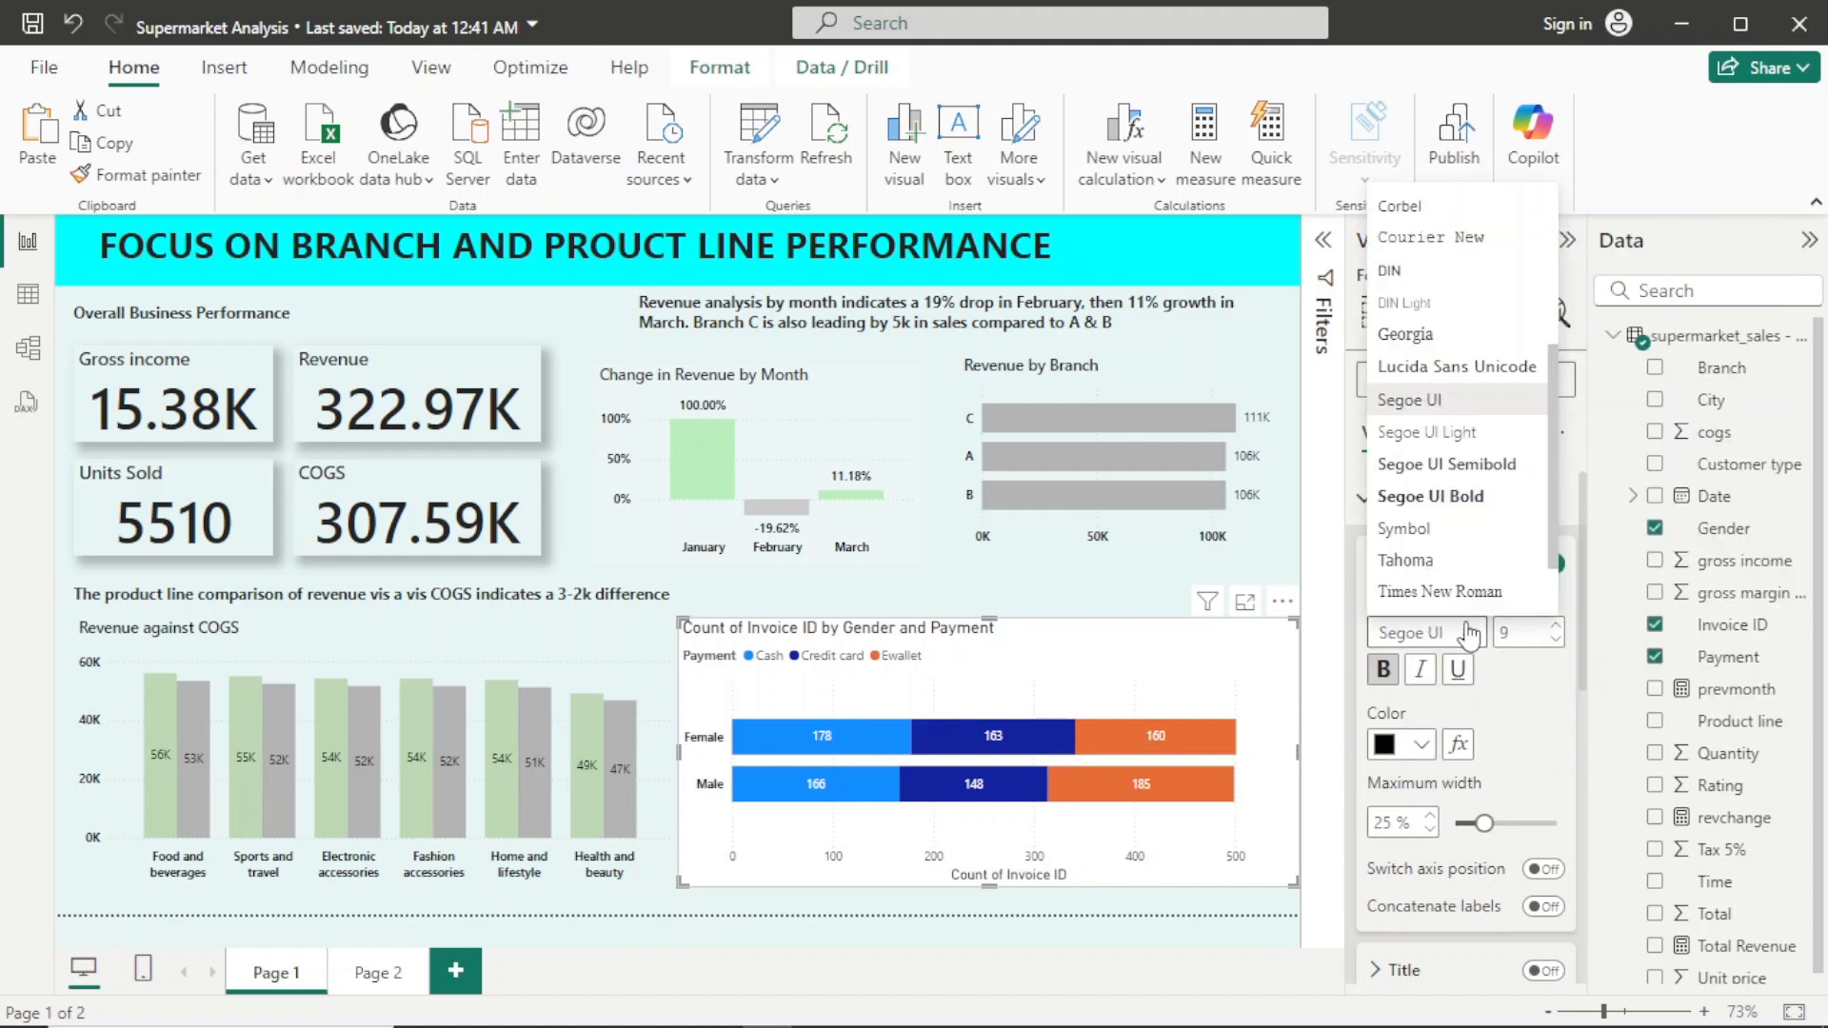
{"action": "left_click", "coordinate": [1485, 463]}
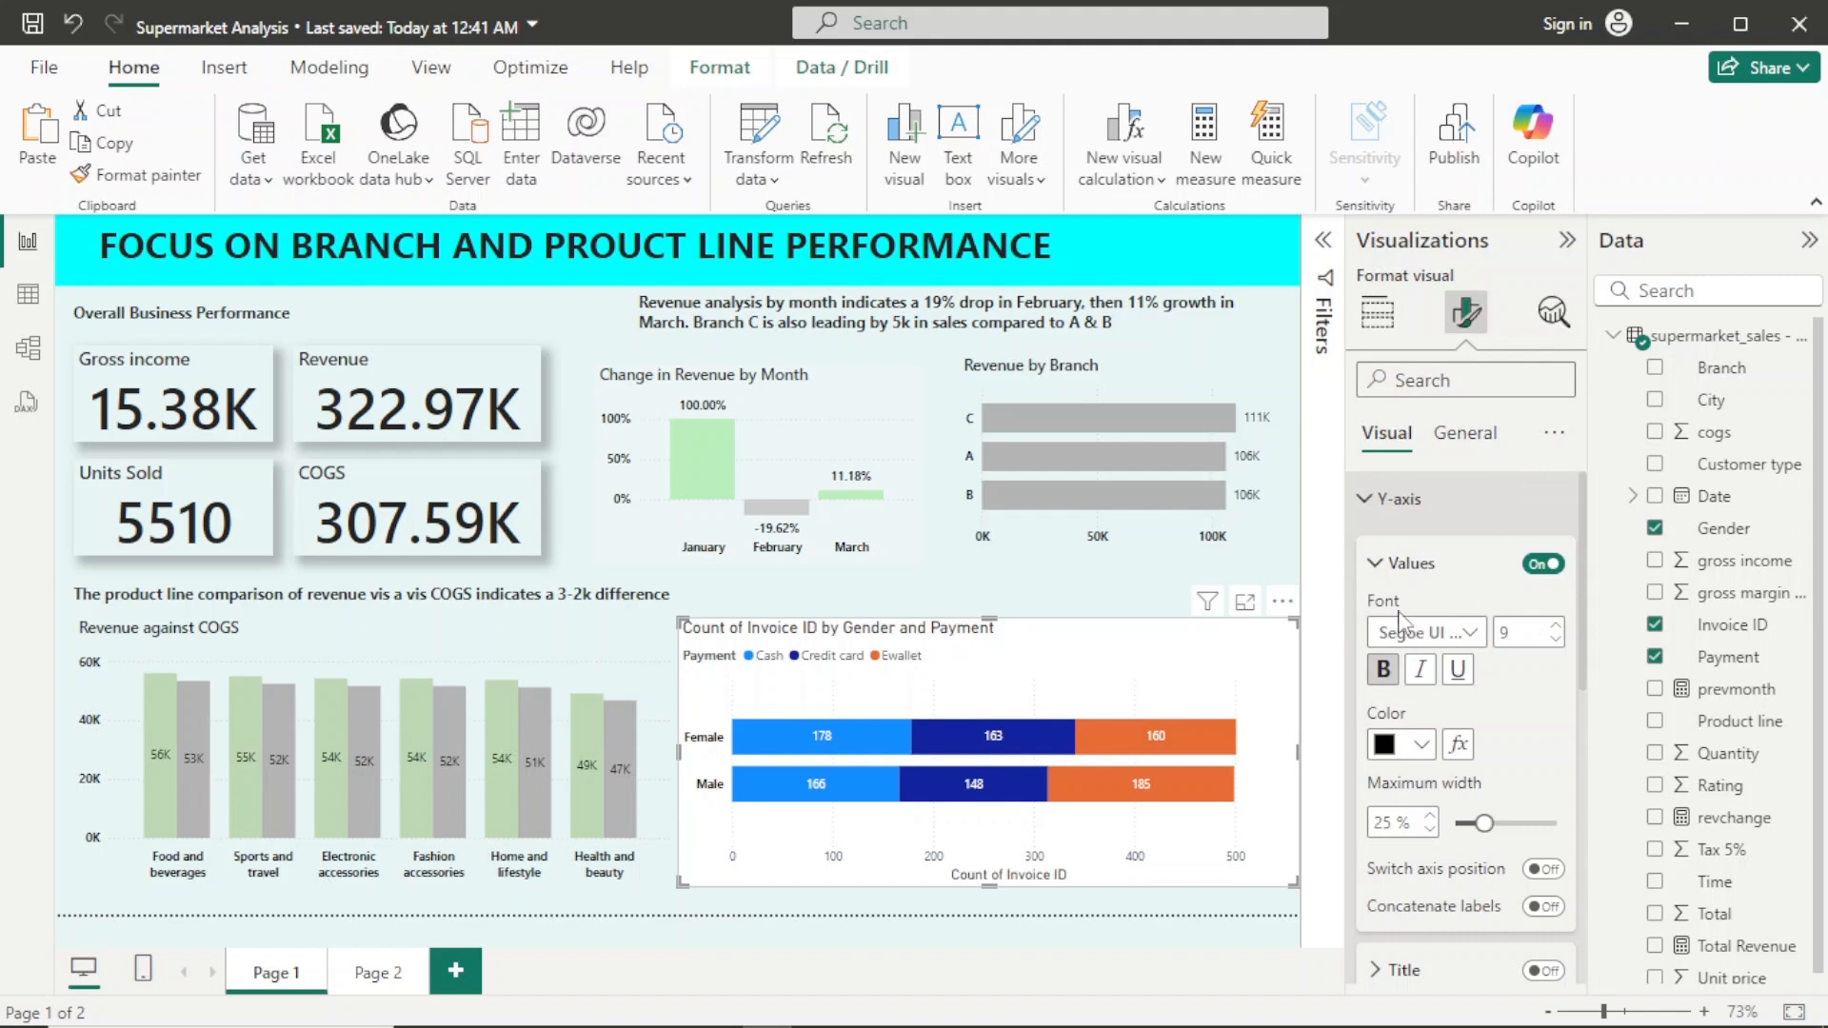
{"action": "left_click", "coordinate": [1363, 500]}
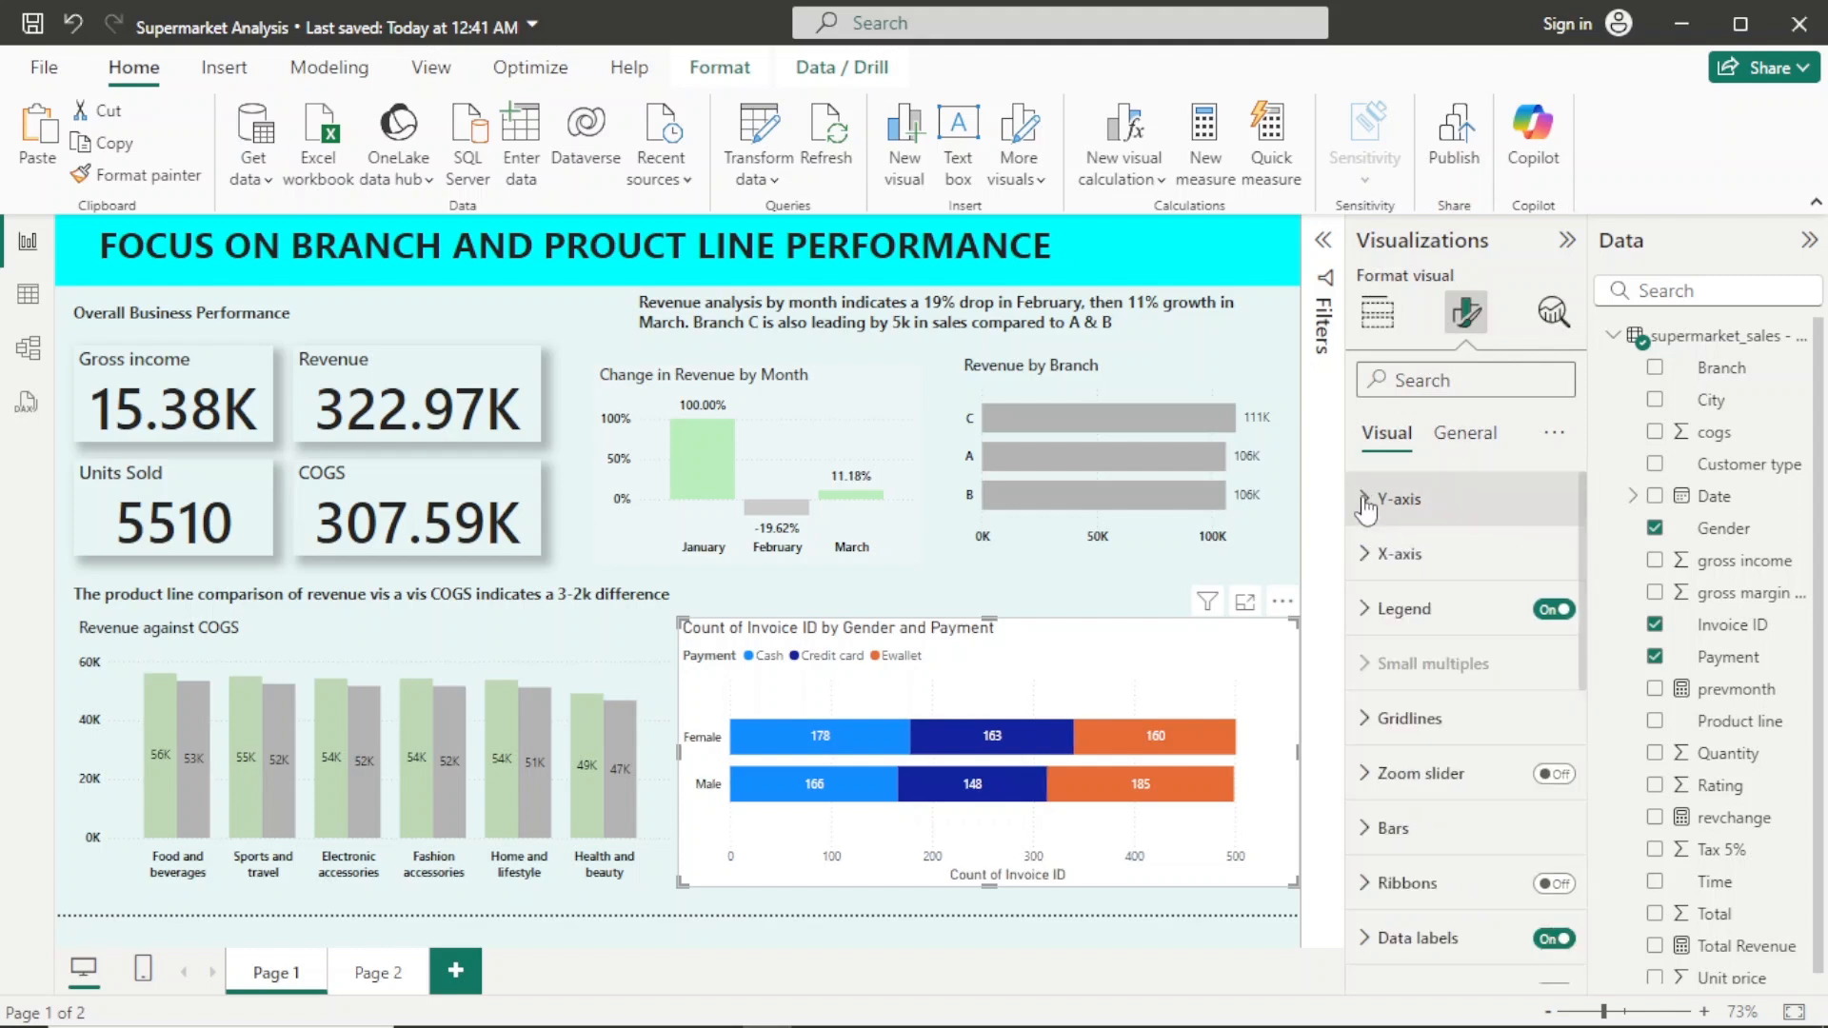
Step: Turn off the legend and the X-axis title of the invoice count by gender chart
{"action": "left_click", "coordinate": [1540, 617]}
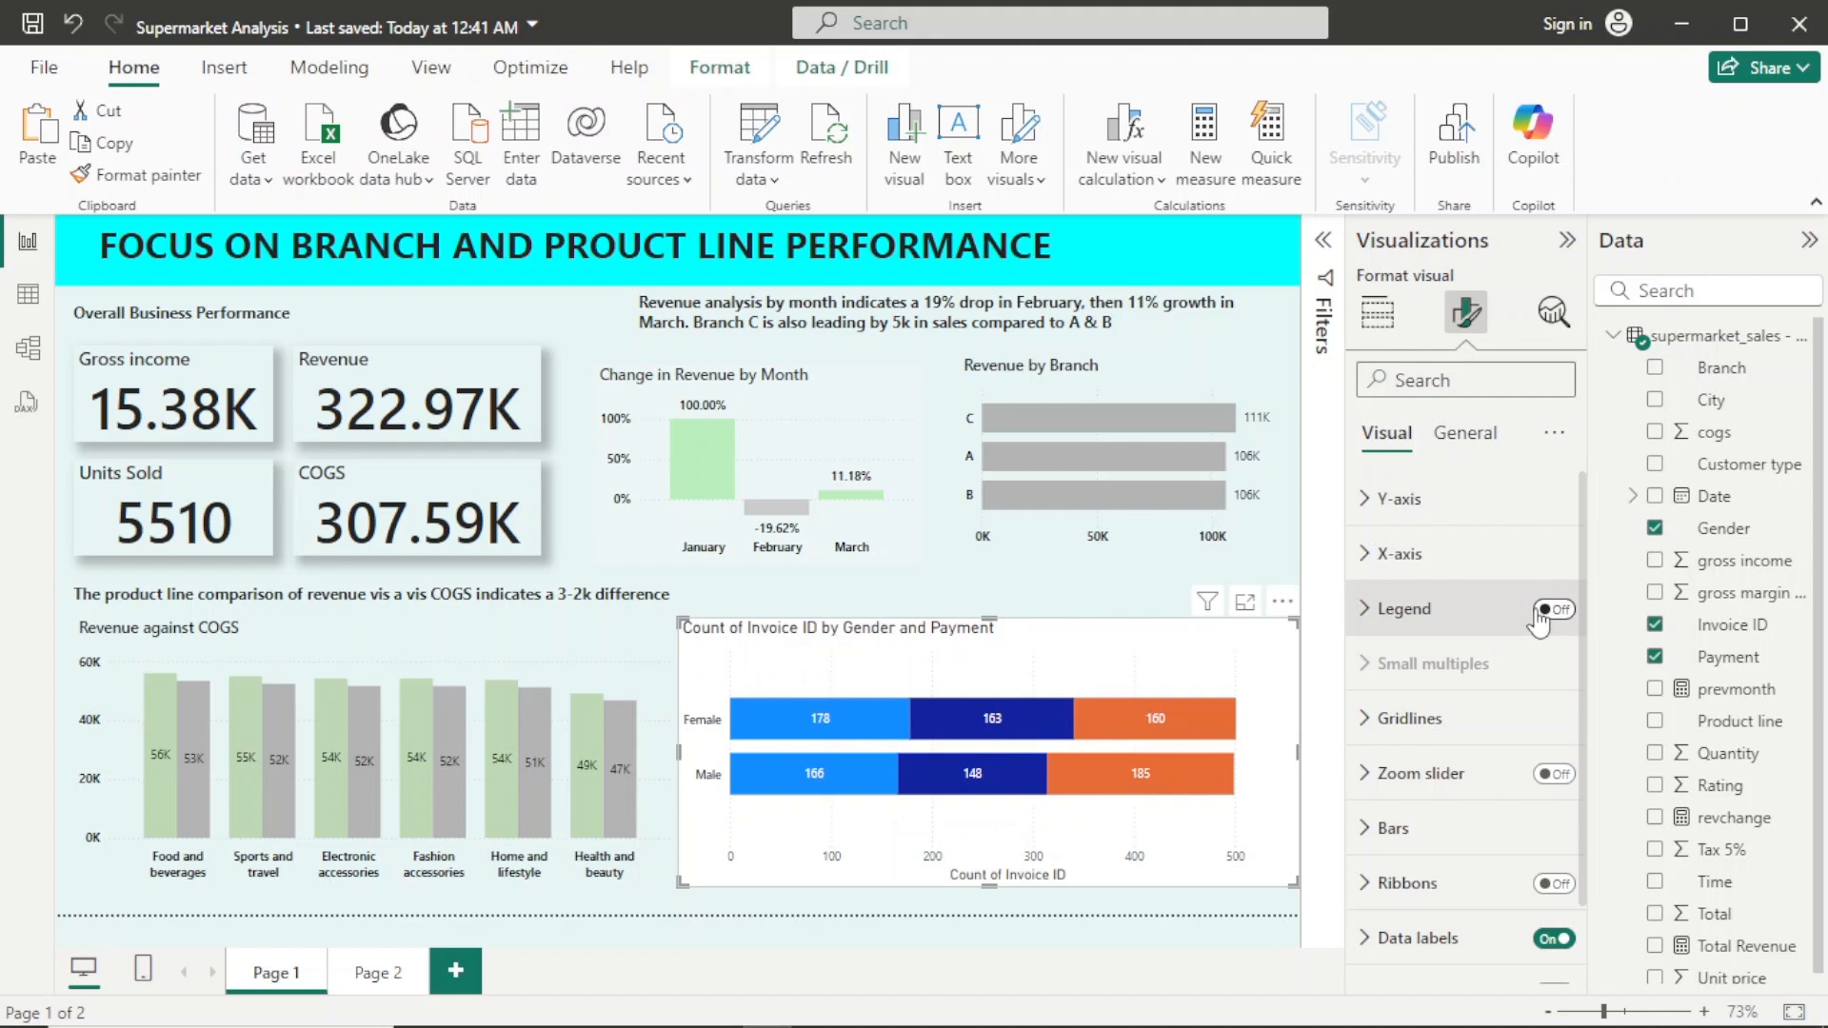
{"action": "left_click", "coordinate": [1523, 554]}
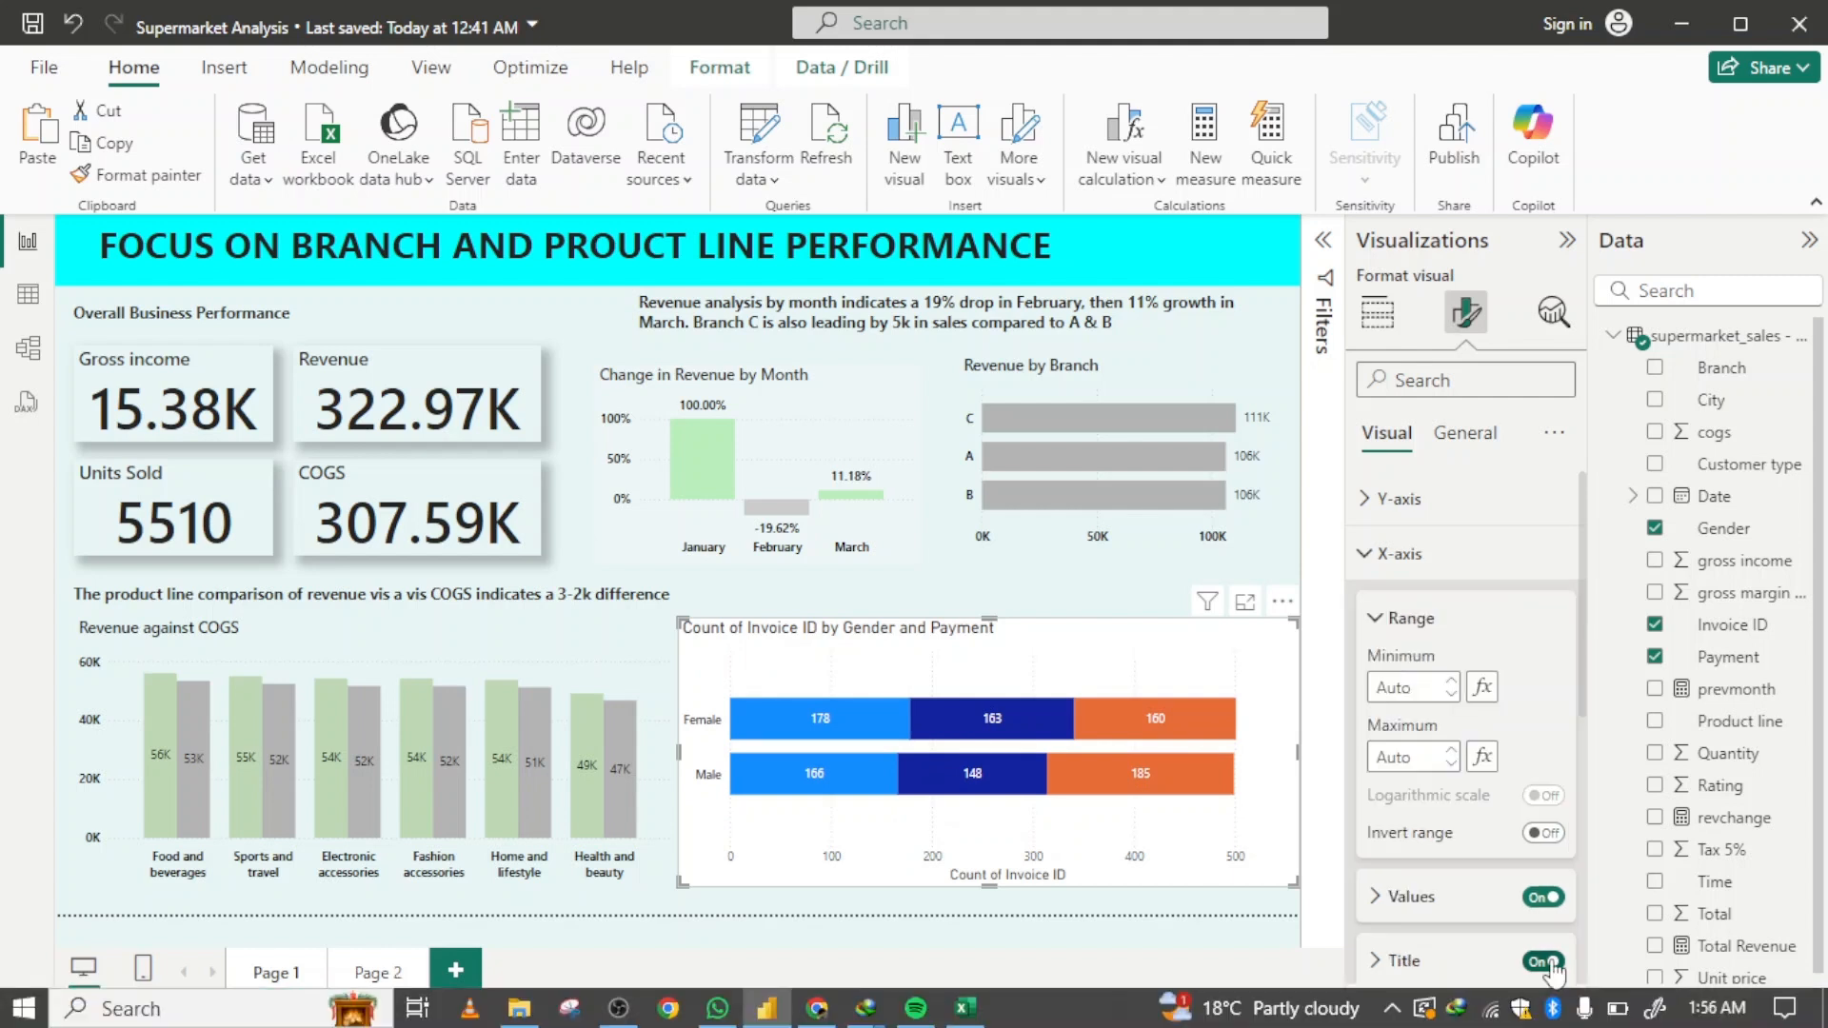
{"action": "left_click", "coordinate": [1492, 911]}
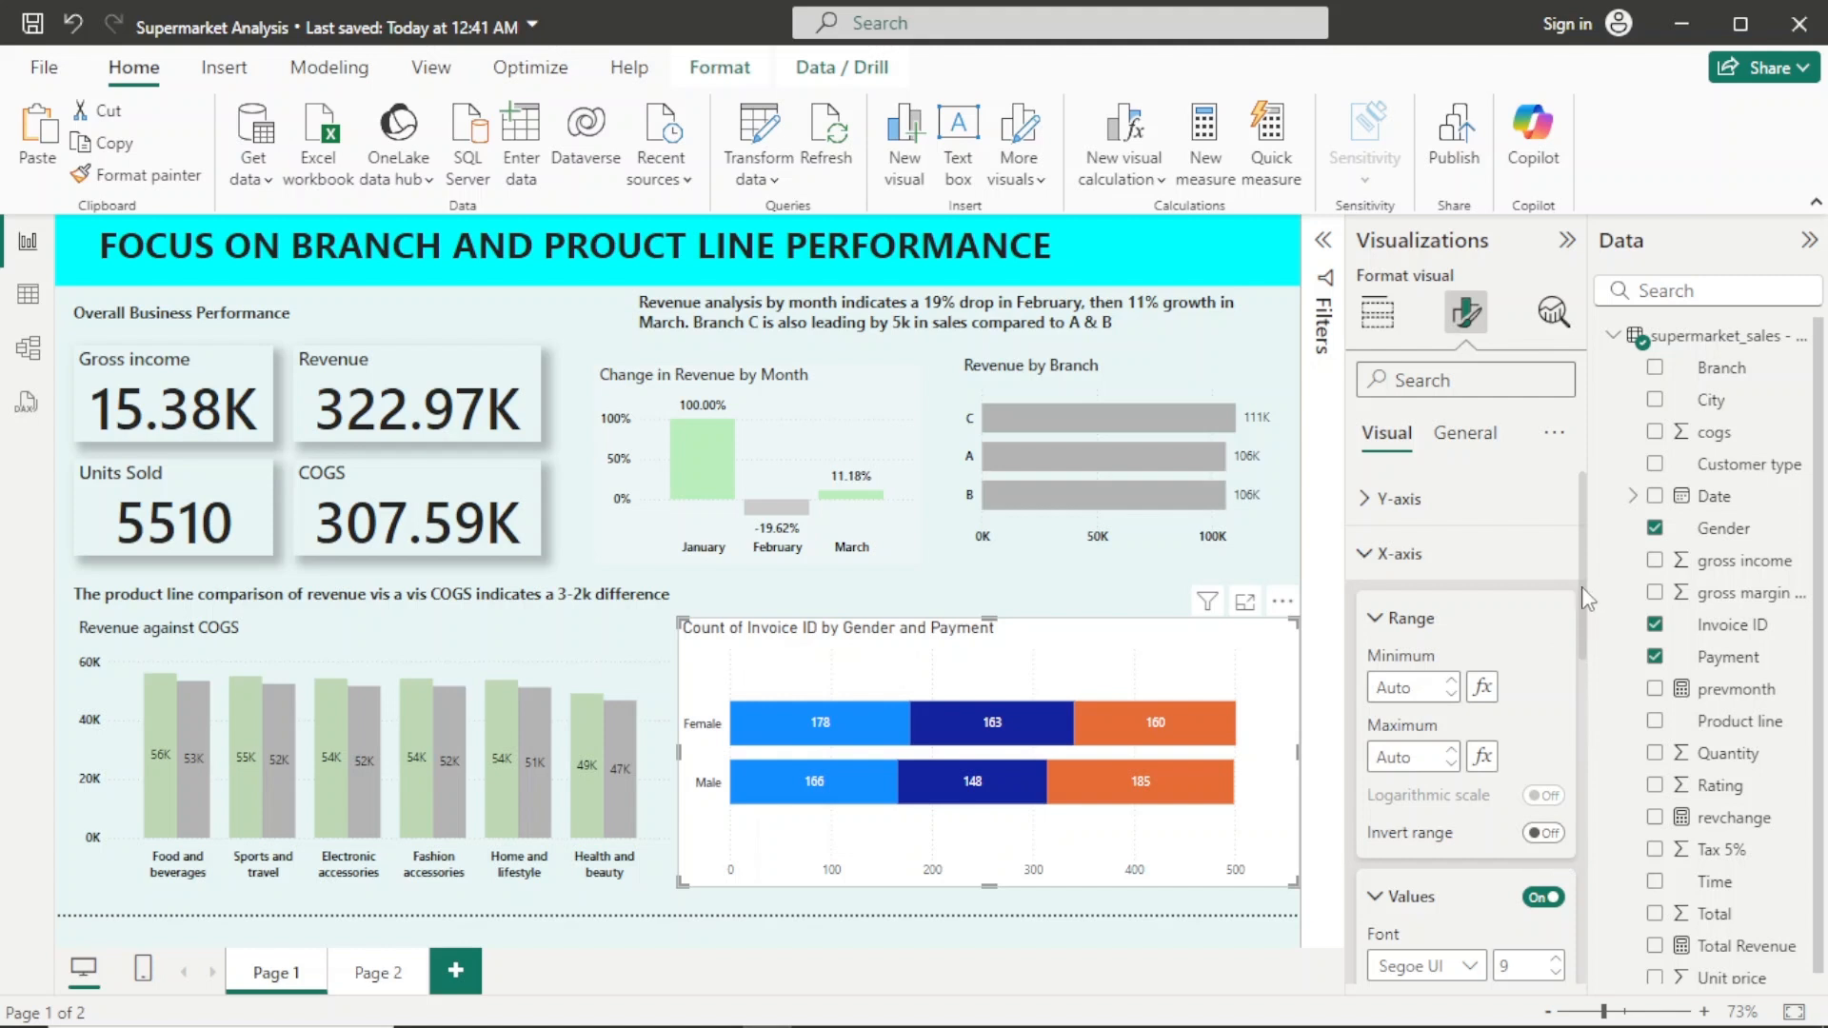
Step: Format the X-axis values of the gender chart in black with the Segoe UI Semibold font
{"action": "scroll", "coordinate": [1583, 598], "scroll_direction": "down", "scroll_amount": 3}
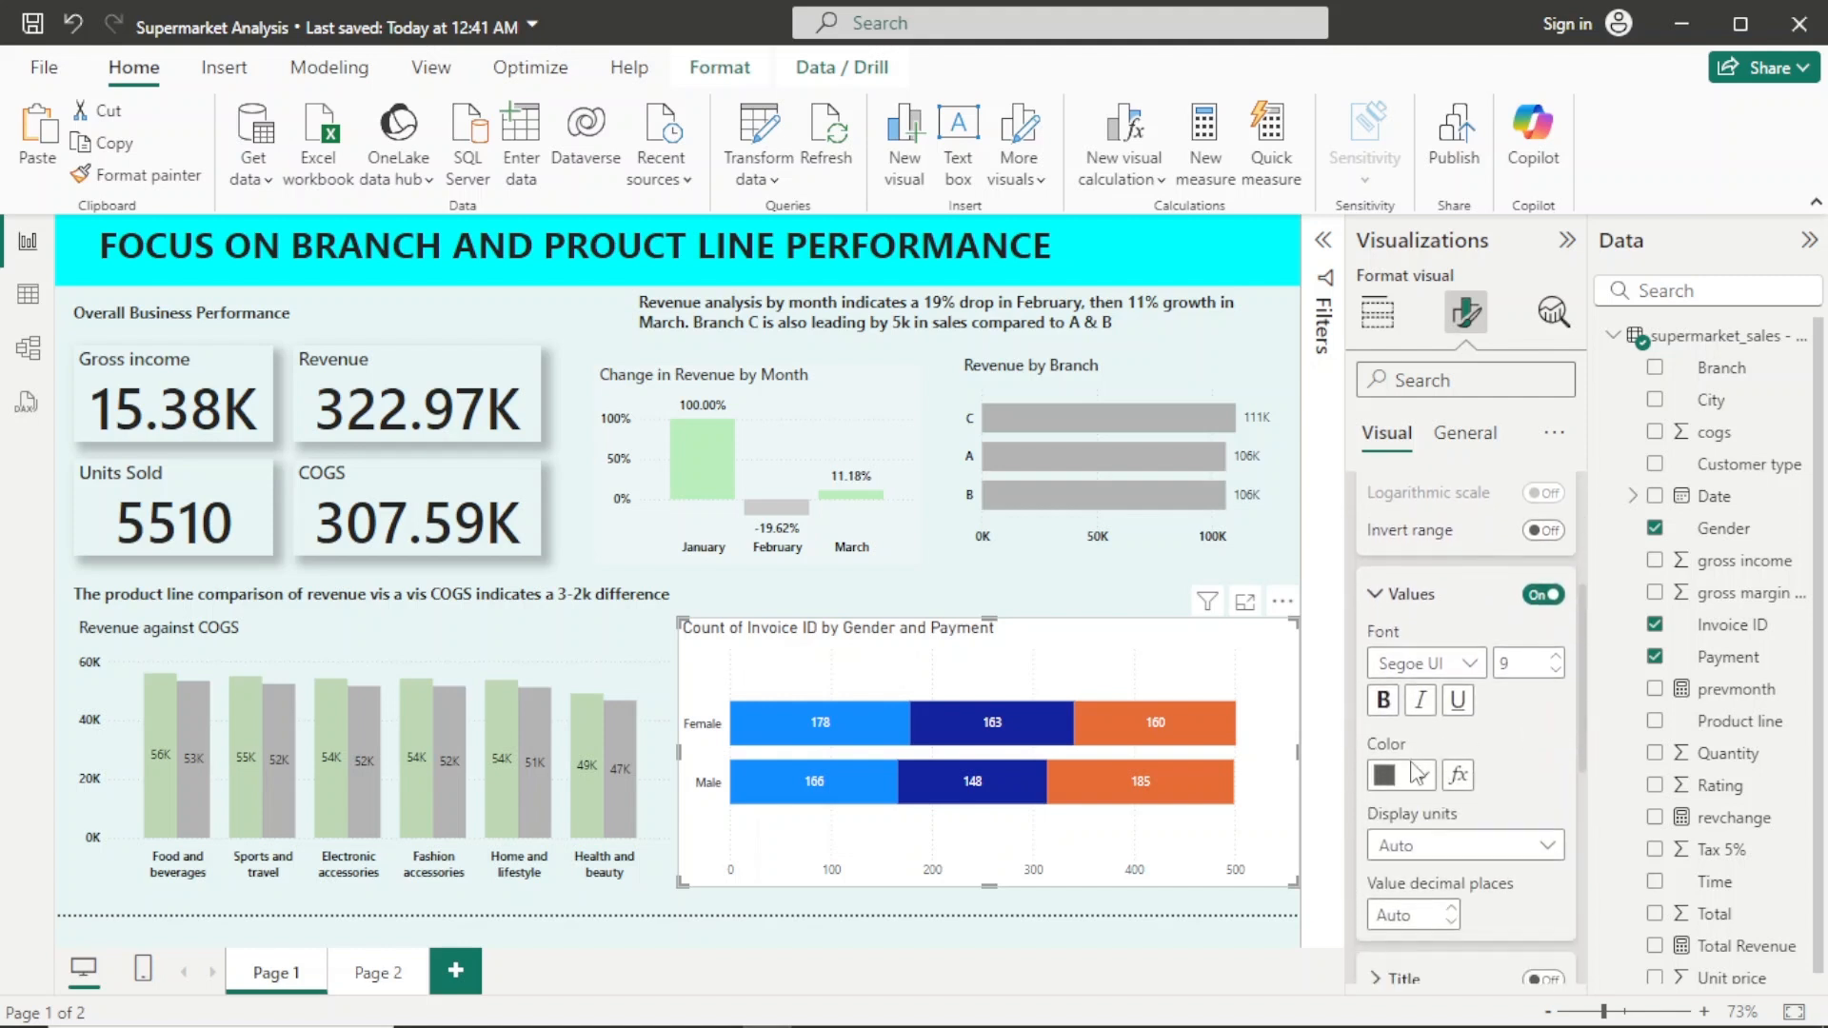
{"action": "left_click", "coordinate": [1420, 778]}
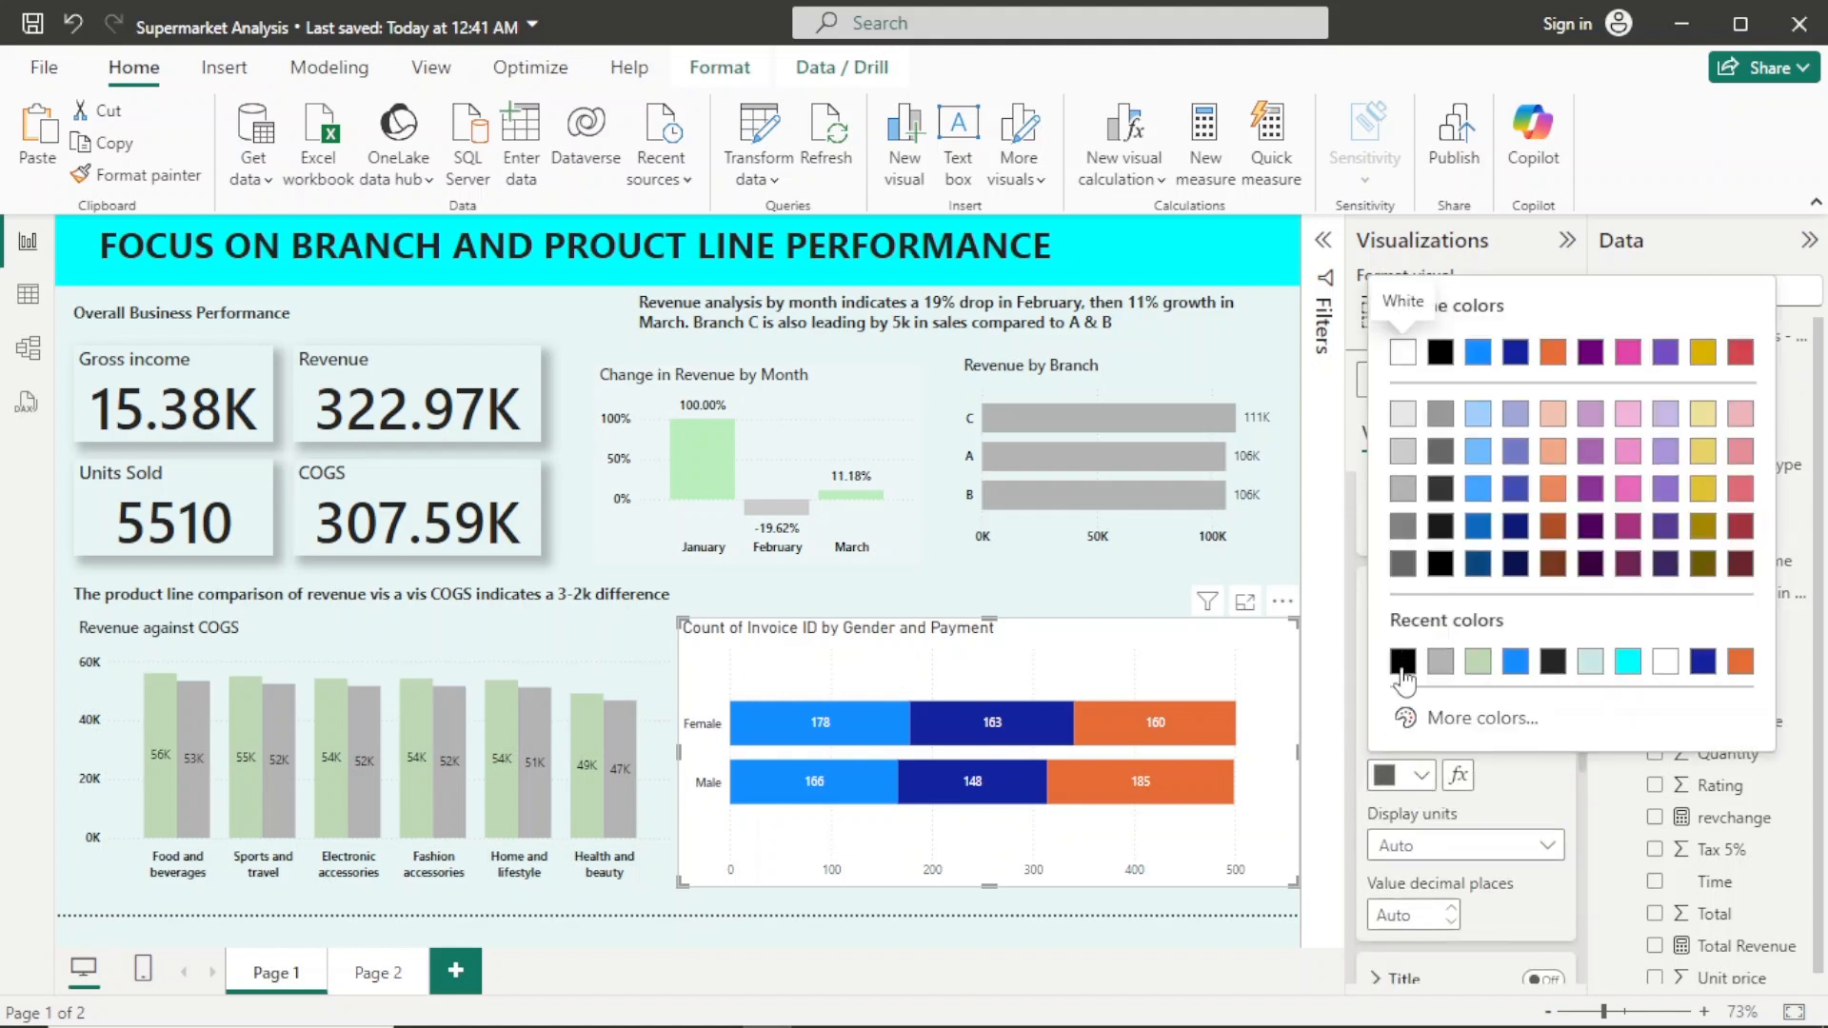
{"action": "left_click", "coordinate": [1402, 661]}
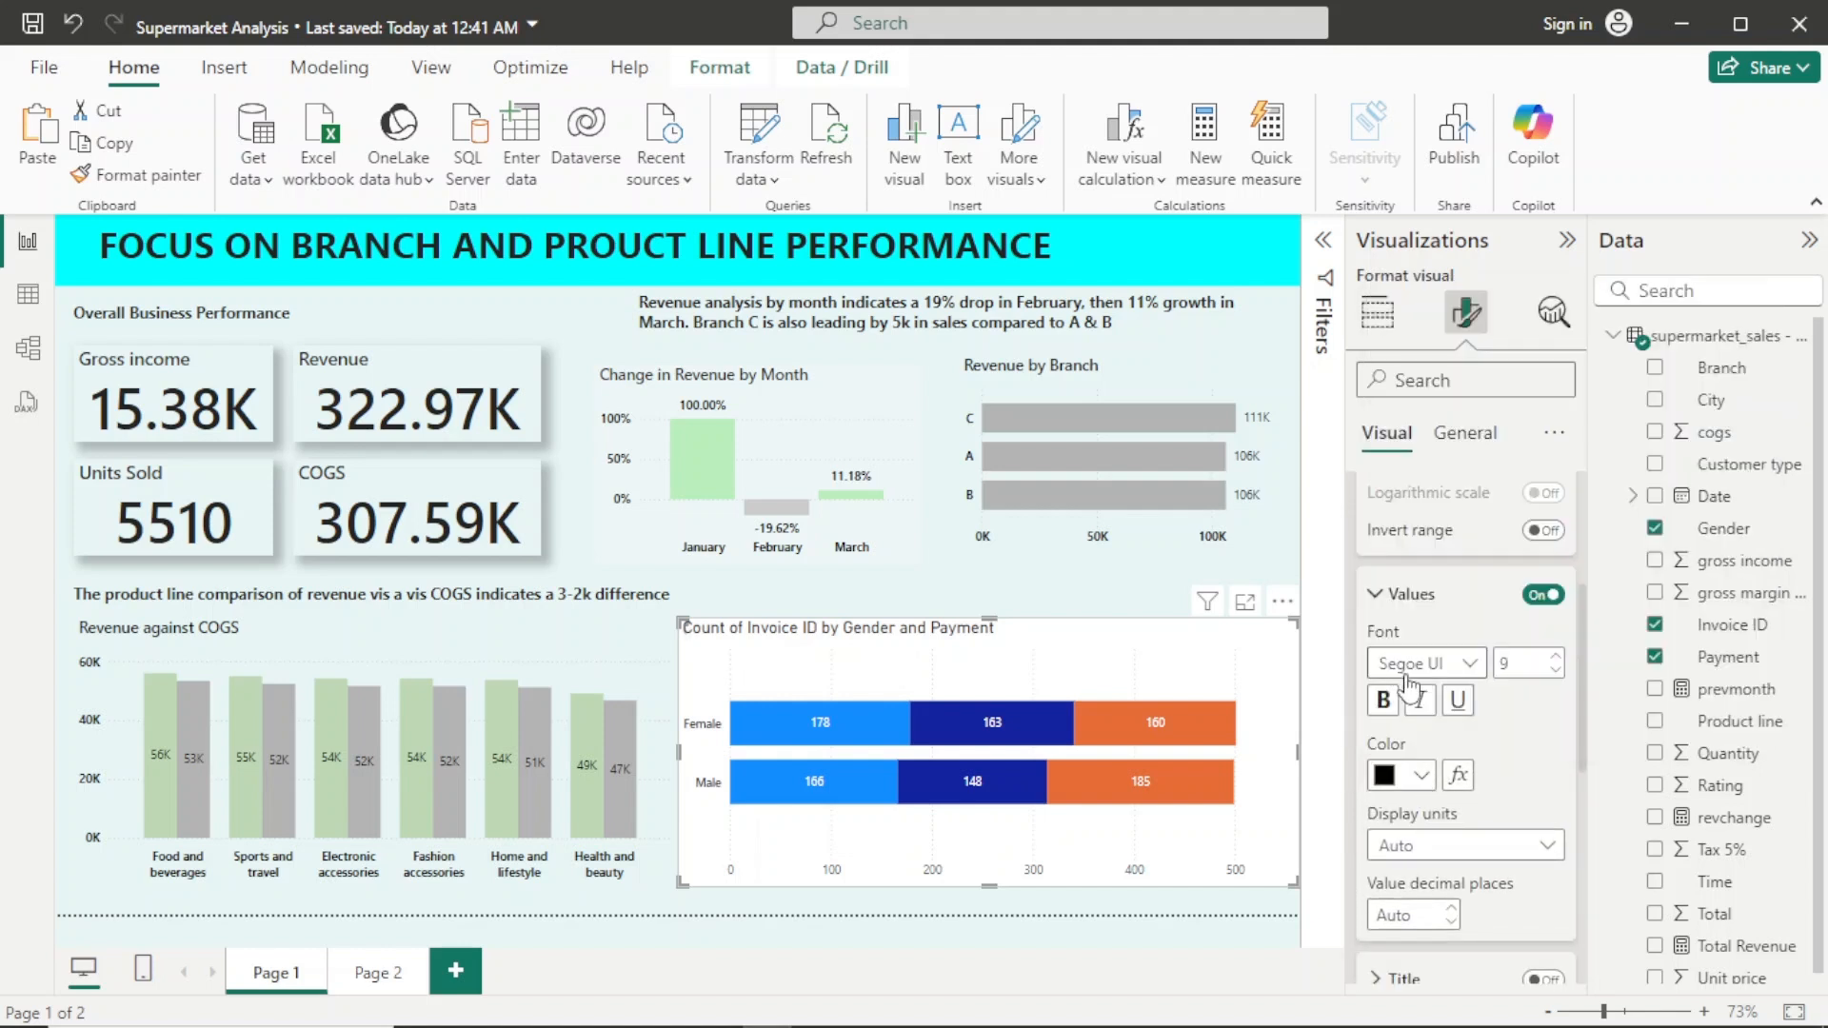
{"action": "left_click", "coordinate": [1471, 665]}
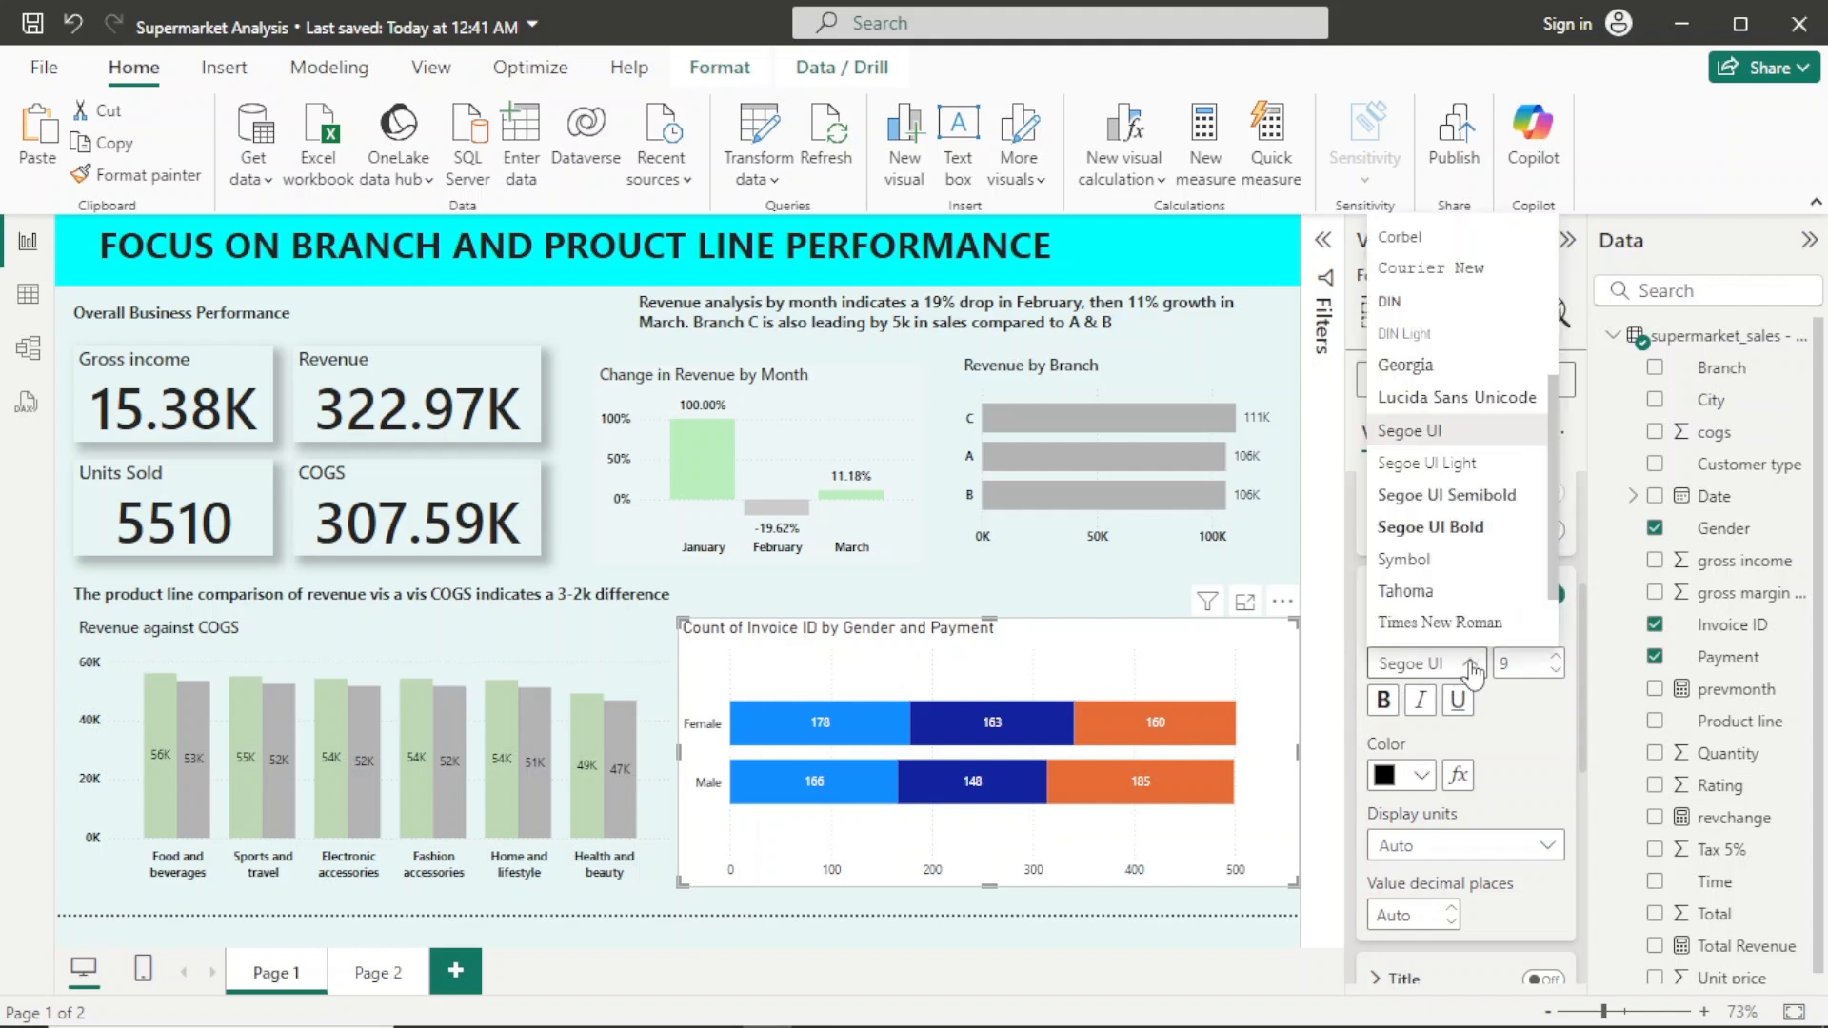
{"action": "left_click", "coordinate": [1462, 497]}
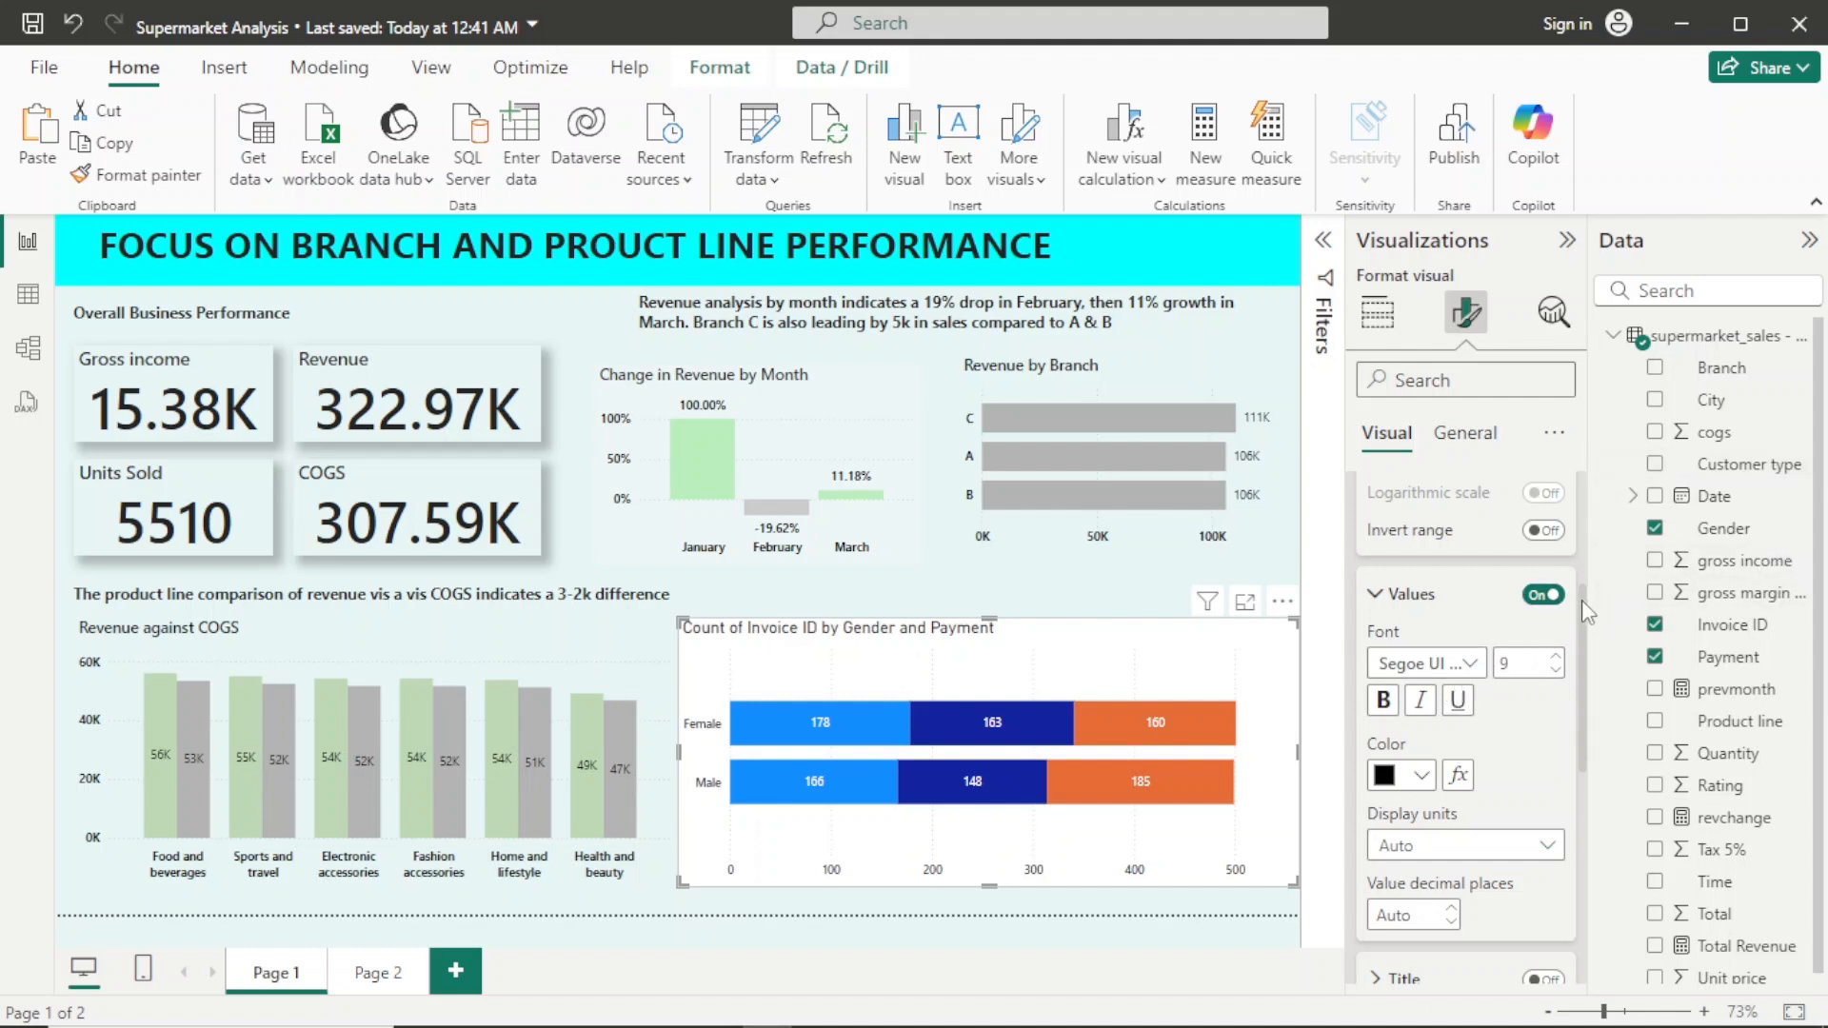
{"action": "left_click", "coordinate": [1377, 595]}
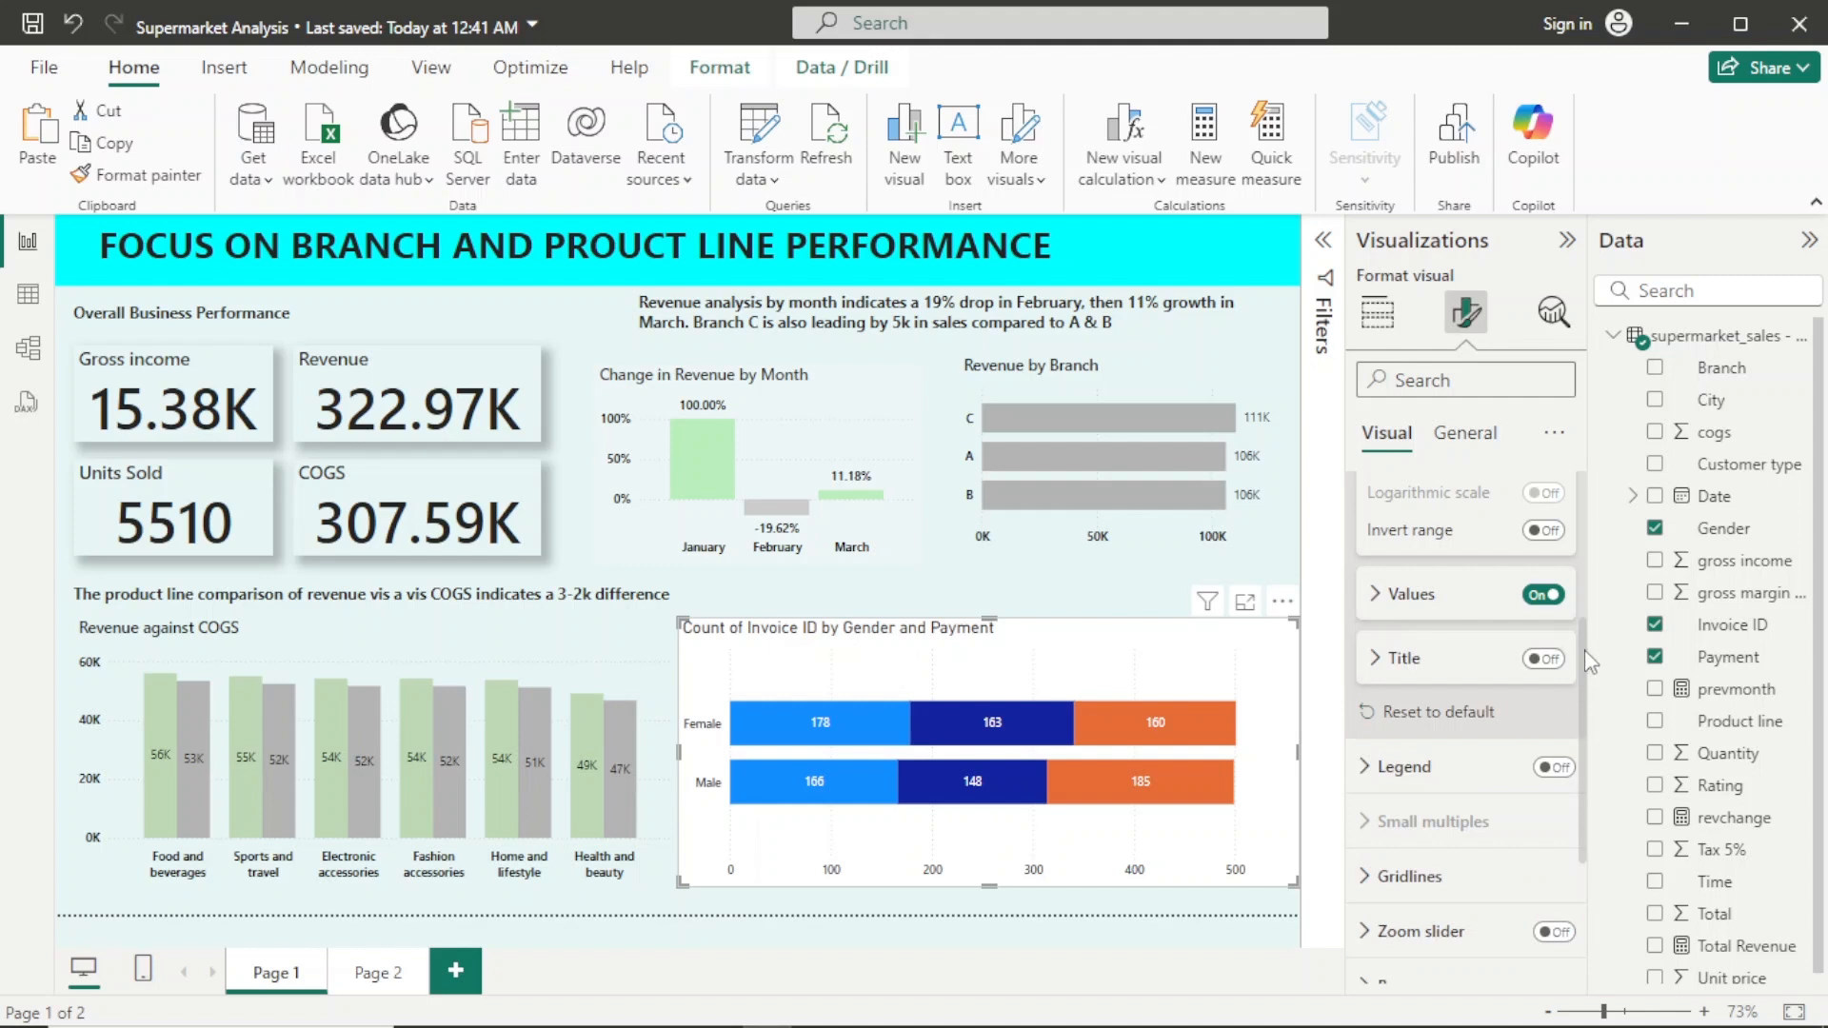
Step: Color the Cash series bars light green, using the recently used green from the Revenue against COGS chart
{"action": "left_click_drag", "start_coordinate": [1585, 650], "coordinate": [1609, 808]}
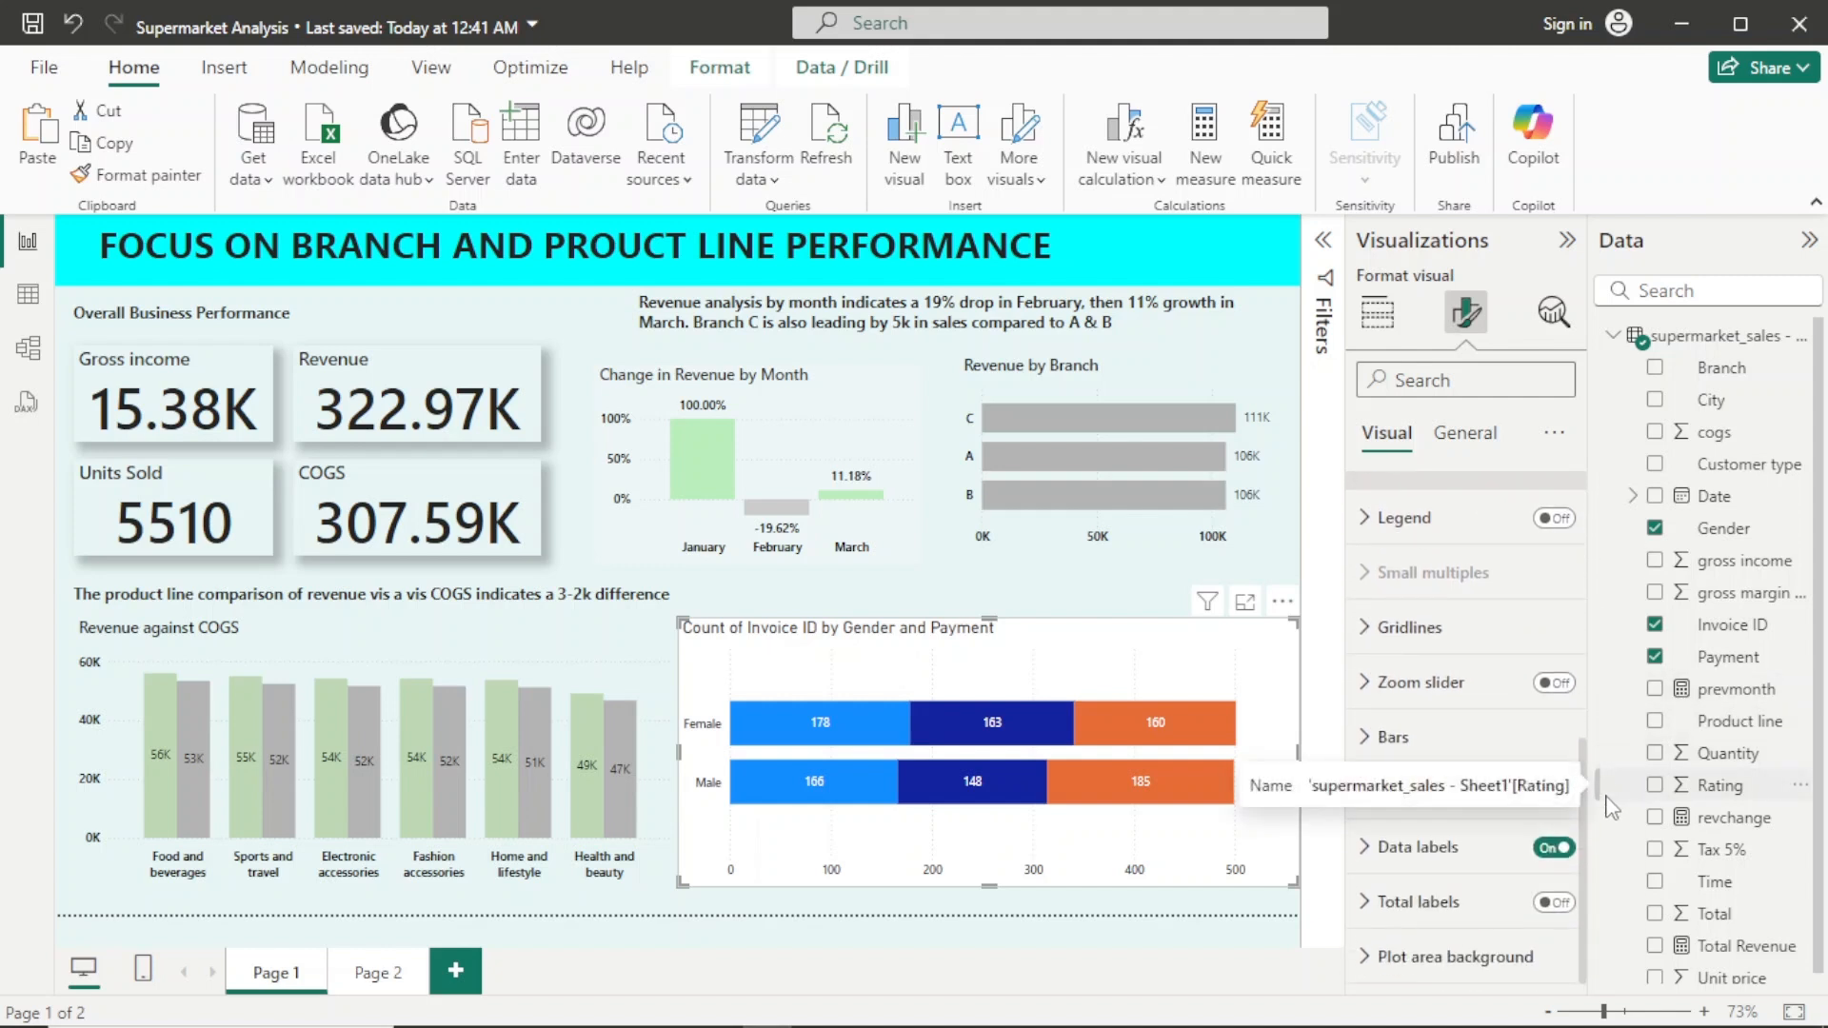
{"action": "left_click", "coordinate": [1501, 754]}
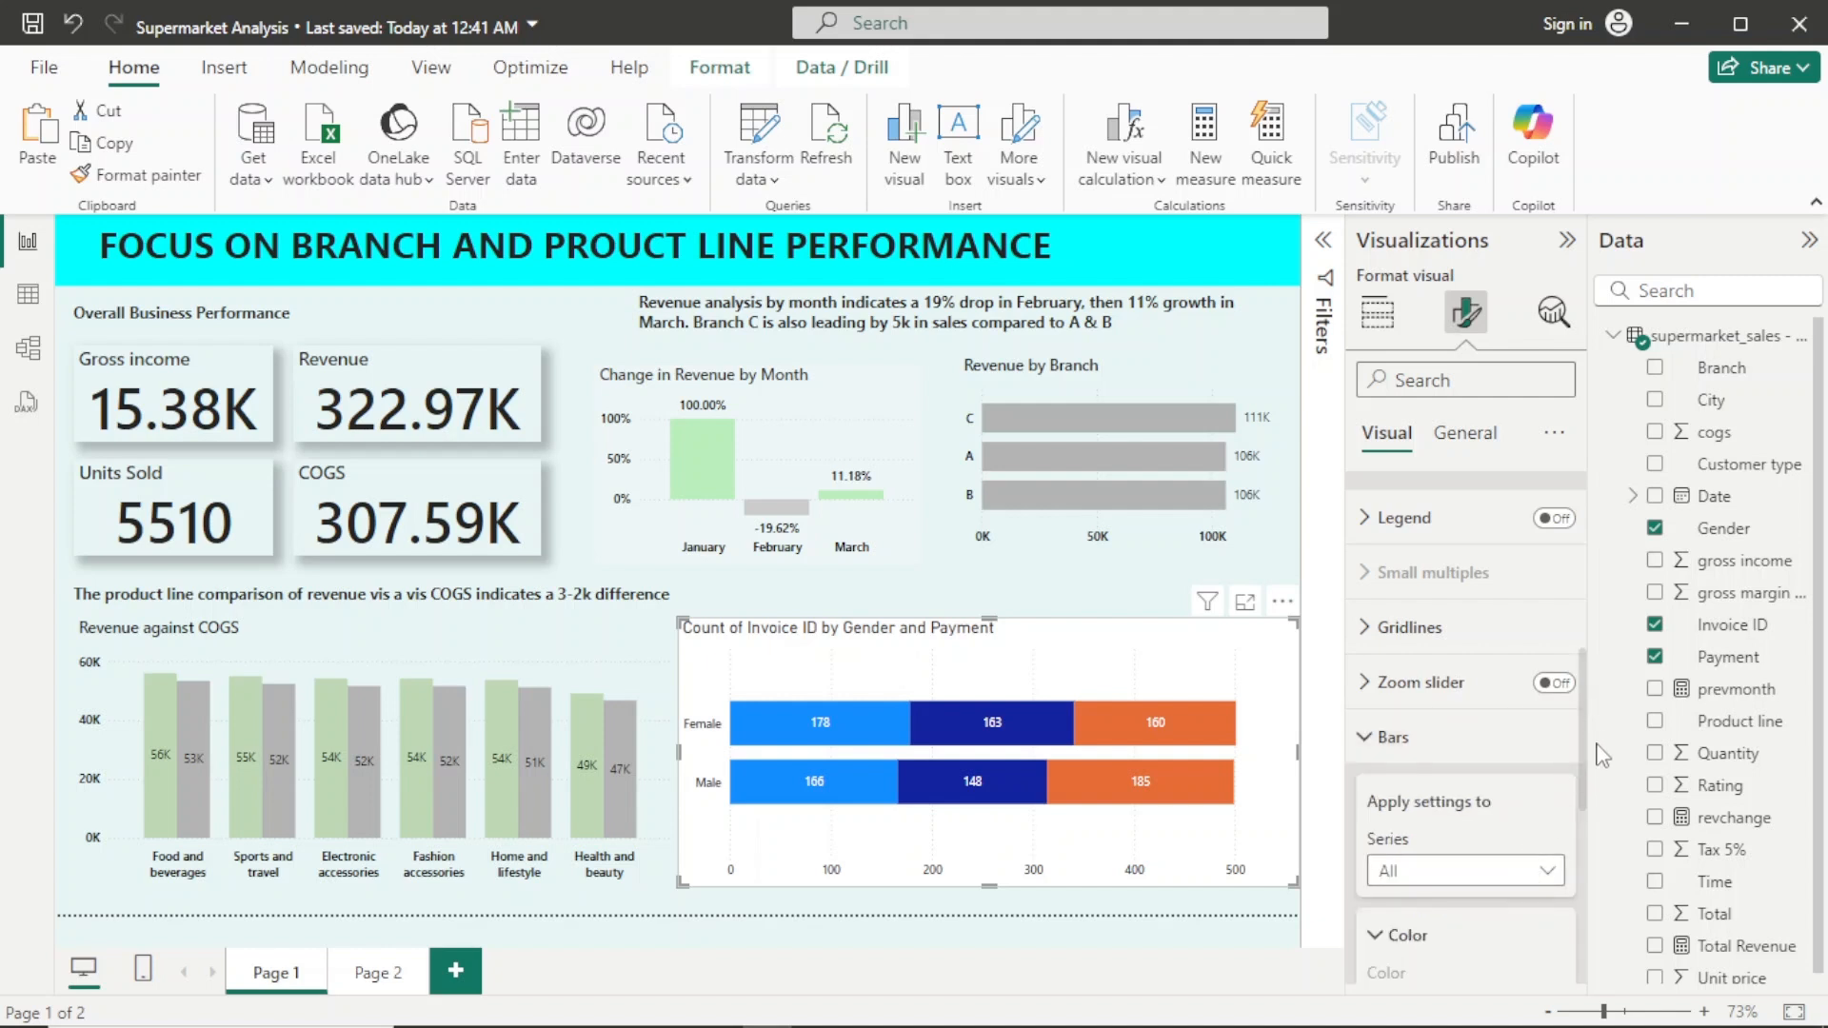
{"action": "left_click_drag", "start_coordinate": [1584, 748], "coordinate": [1594, 874]}
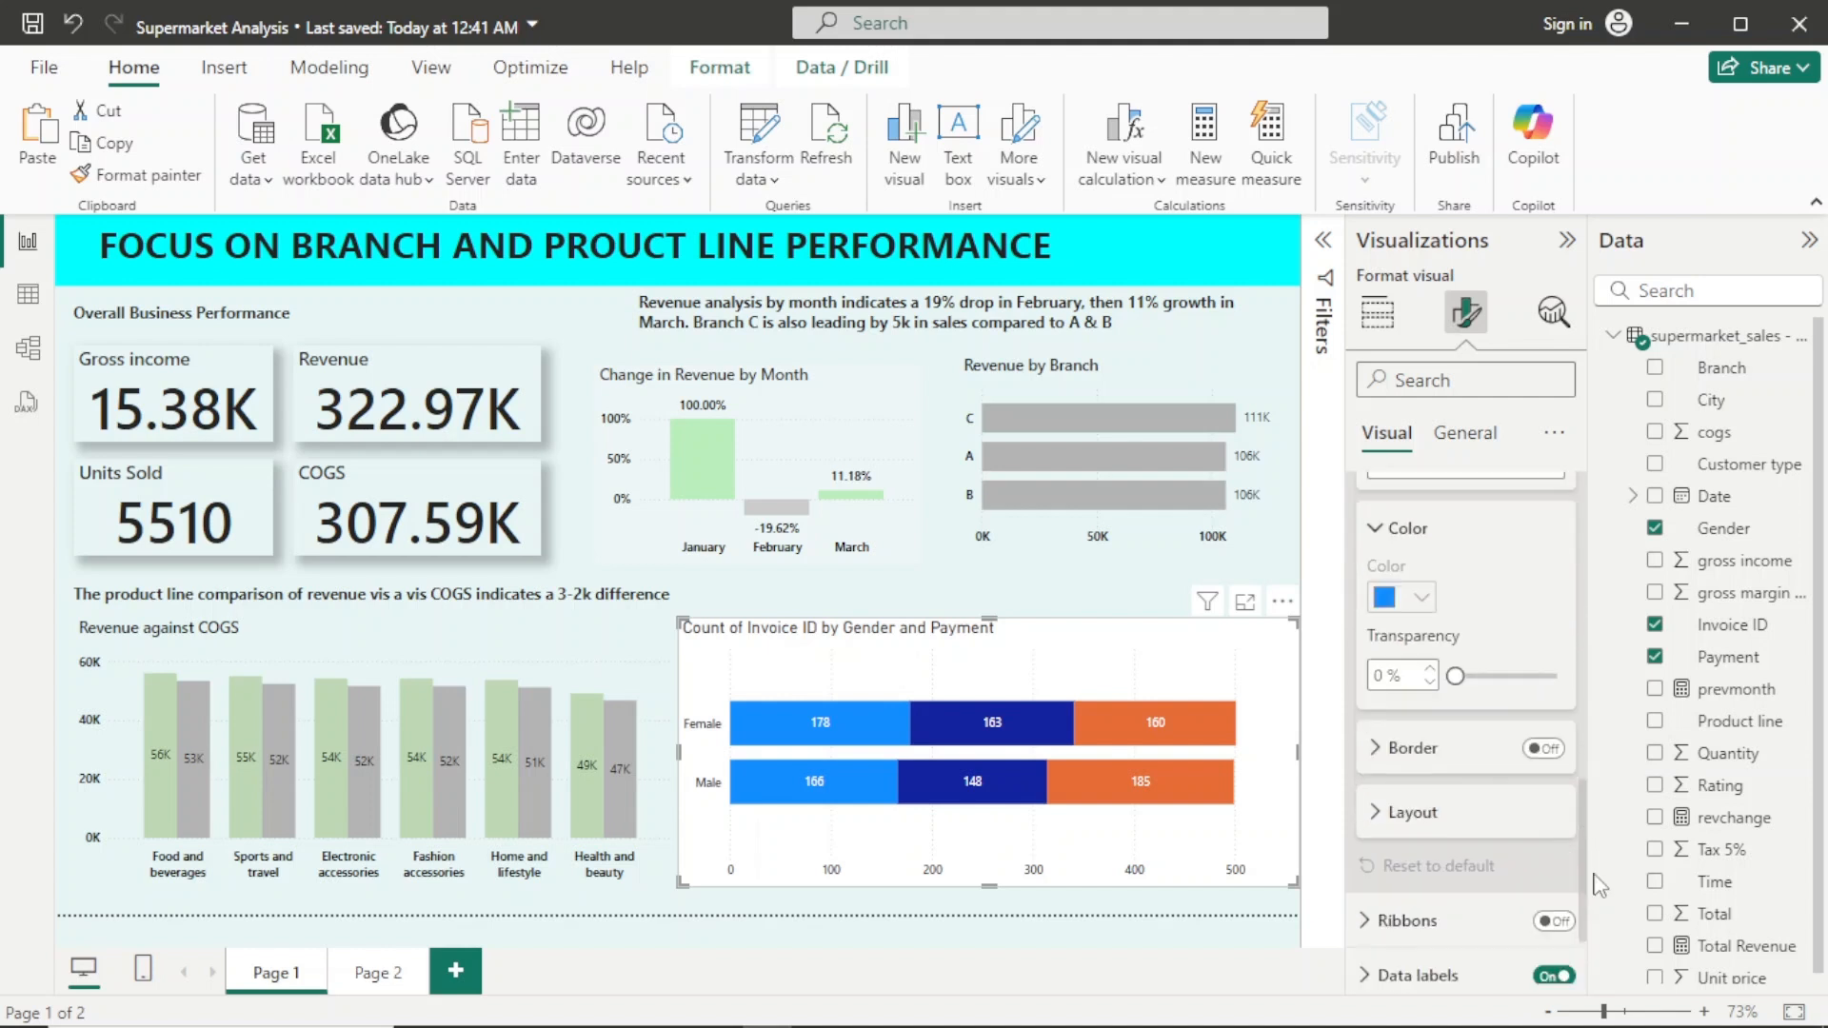
{"action": "left_click_drag", "start_coordinate": [1585, 803], "coordinate": [1585, 778]}
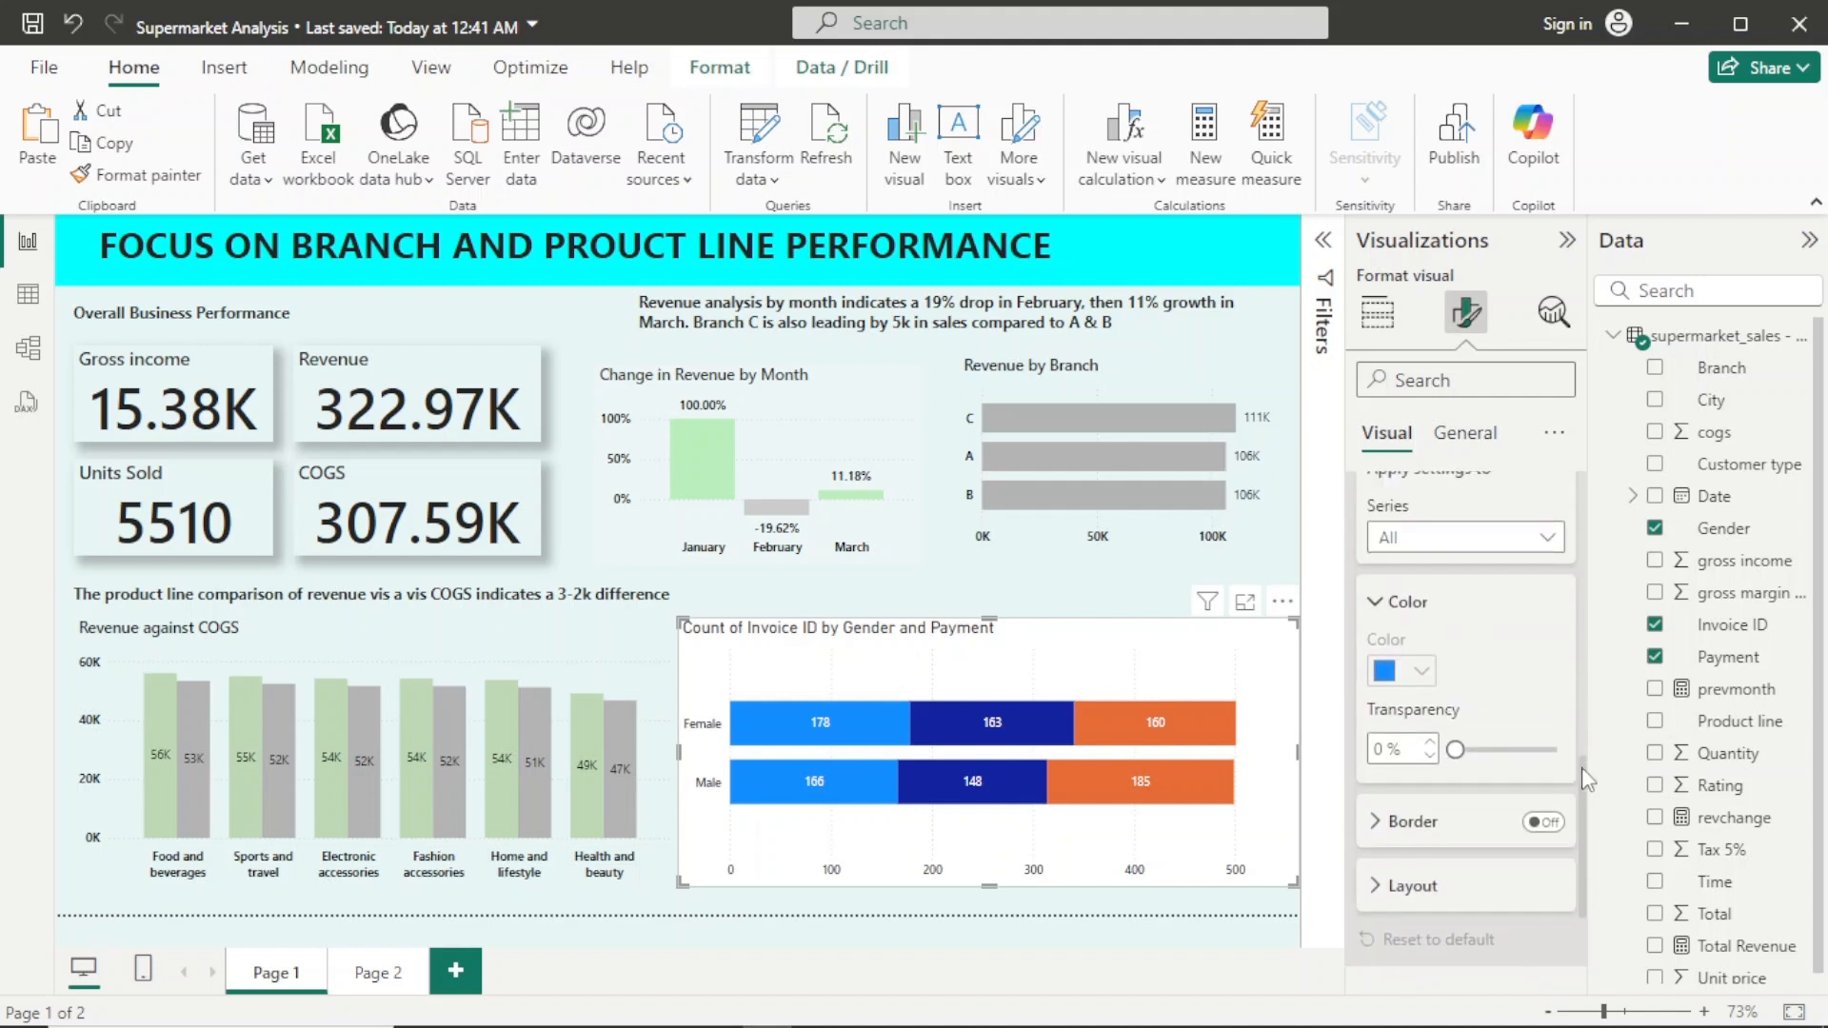
{"action": "scroll", "coordinate": [1586, 777], "scroll_direction": "up", "scroll_amount": 2}
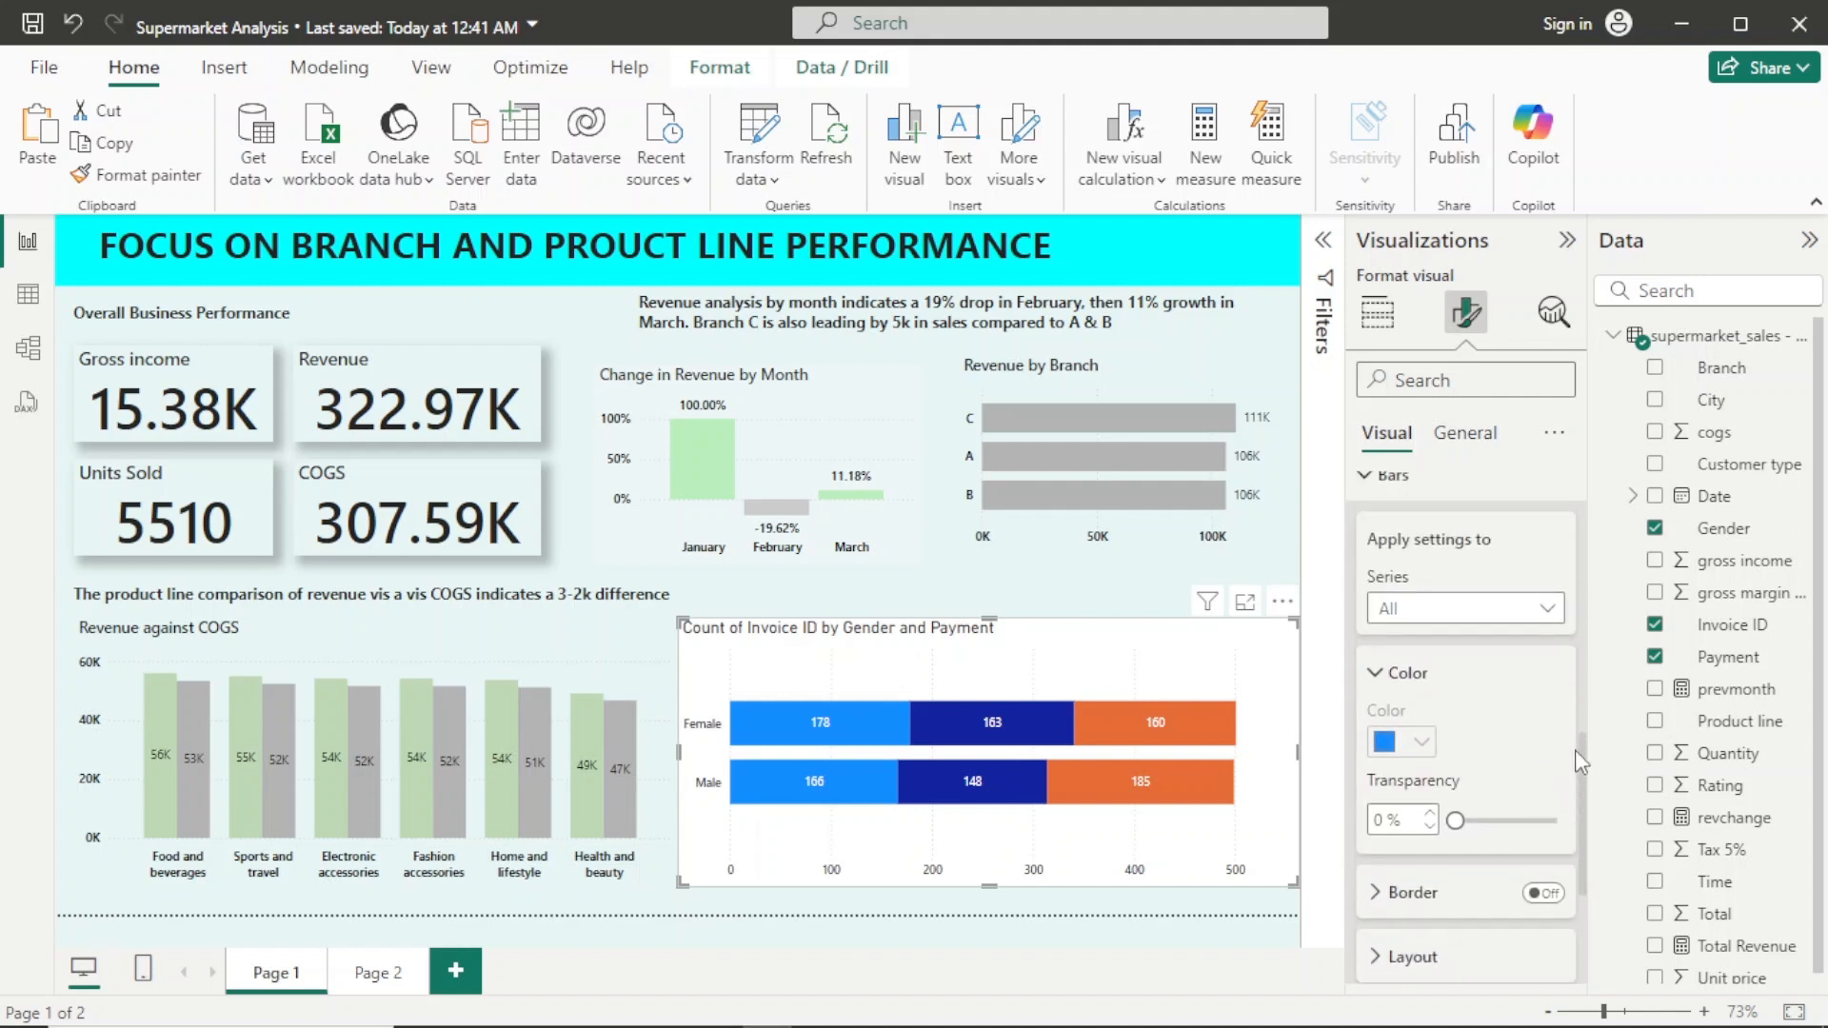
{"action": "left_click", "coordinate": [1548, 608]}
{"action": "key", "text": "Escape"}
{"action": "left_click", "coordinate": [1418, 746]}
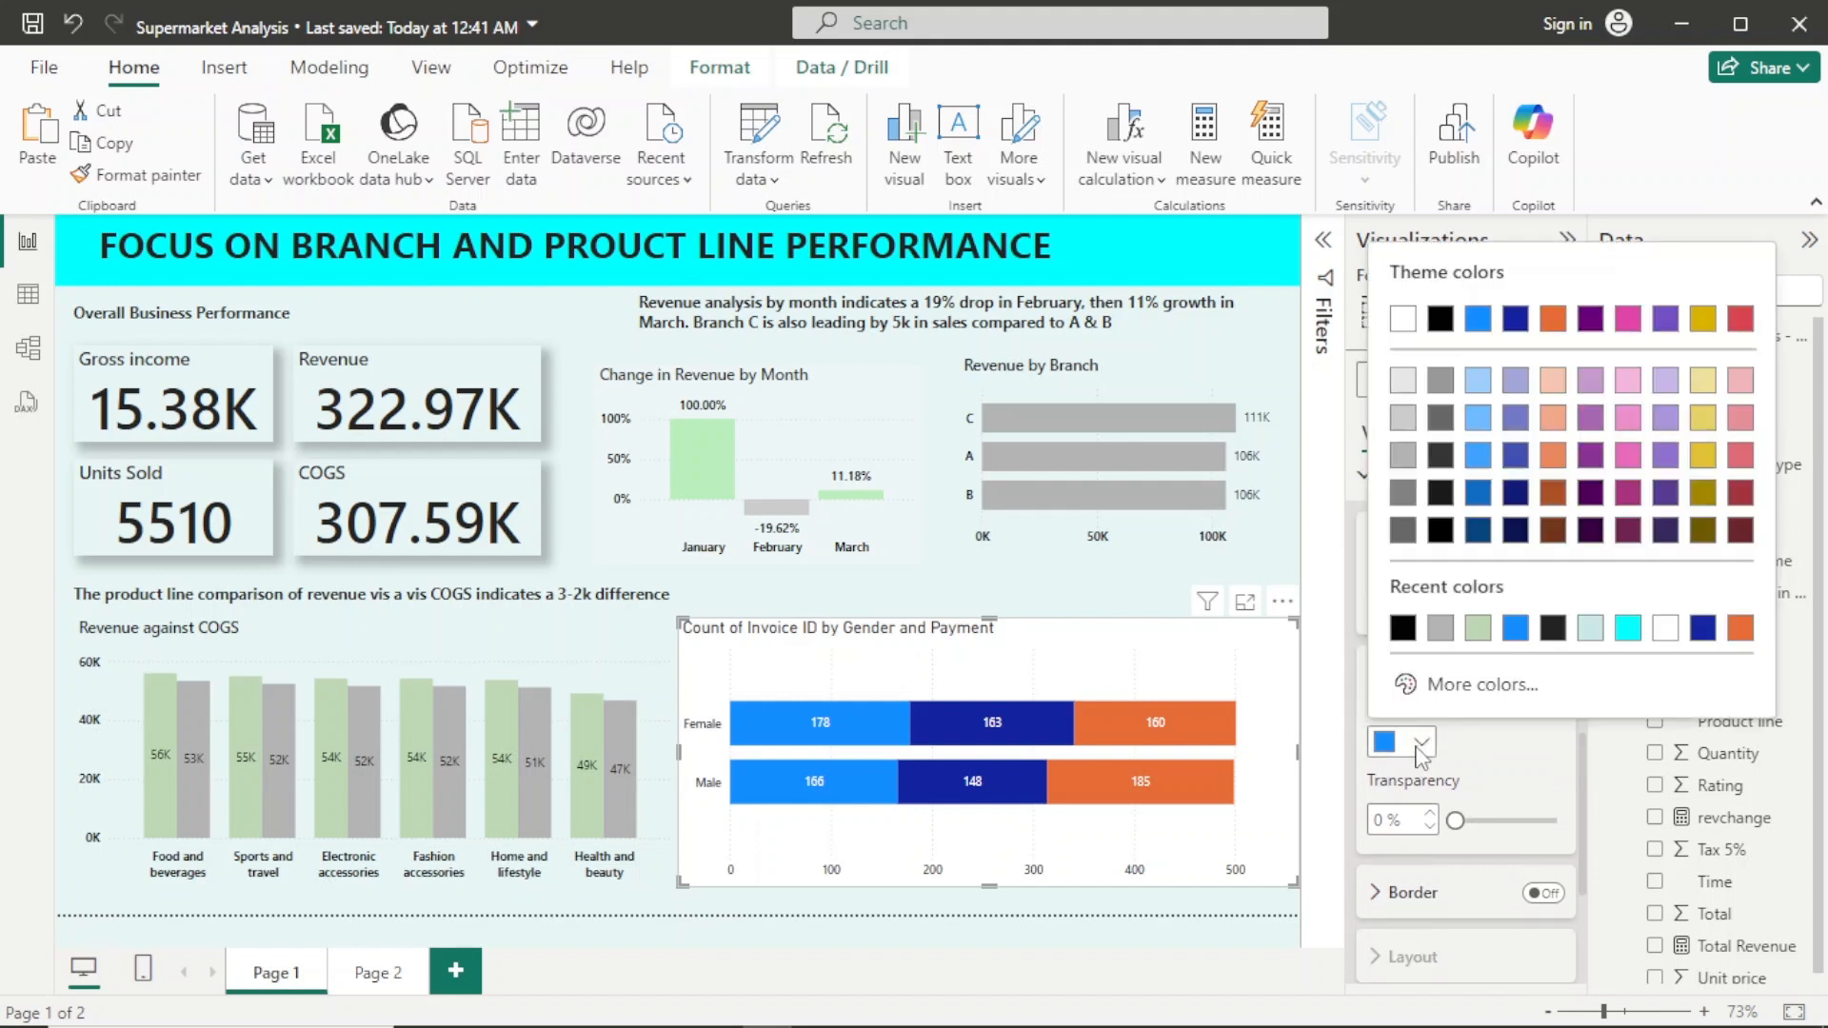
{"action": "left_click", "coordinate": [1478, 642]}
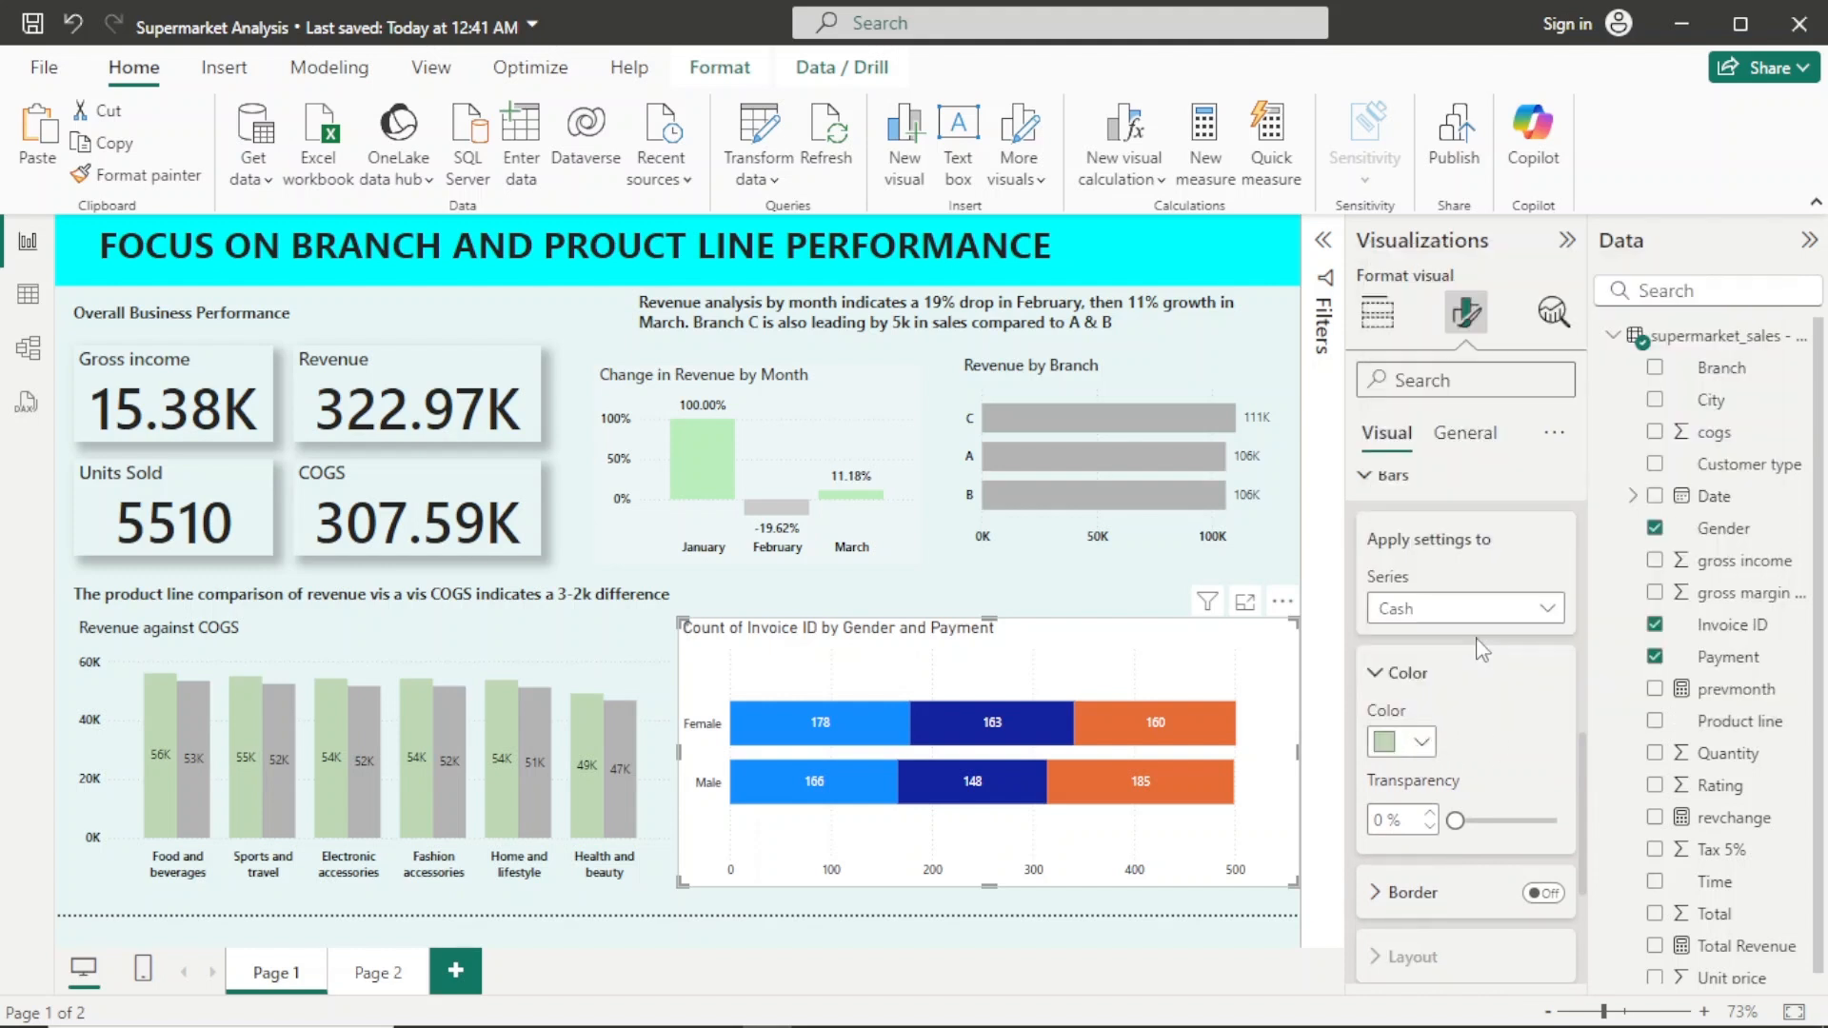
Step: Color the Credit card series bars grey, using the recently used grey
{"action": "left_click", "coordinate": [1548, 614]}
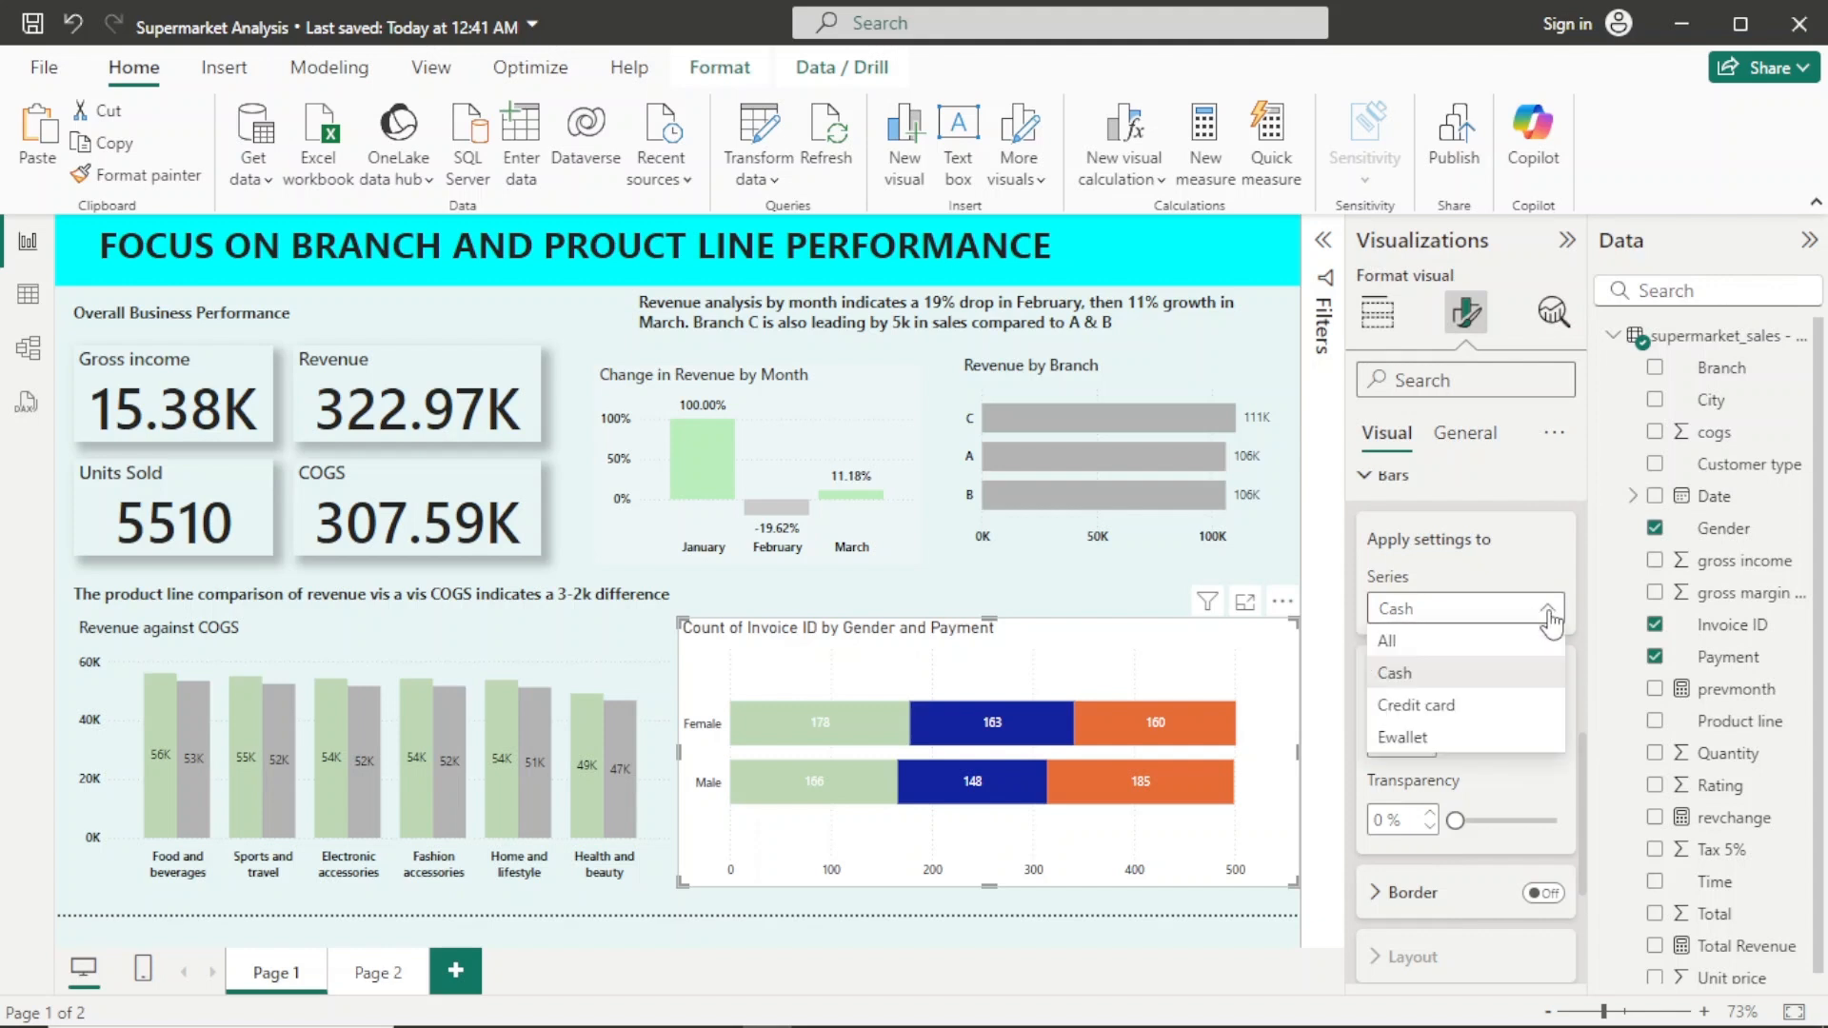
{"action": "left_click", "coordinate": [1516, 702]}
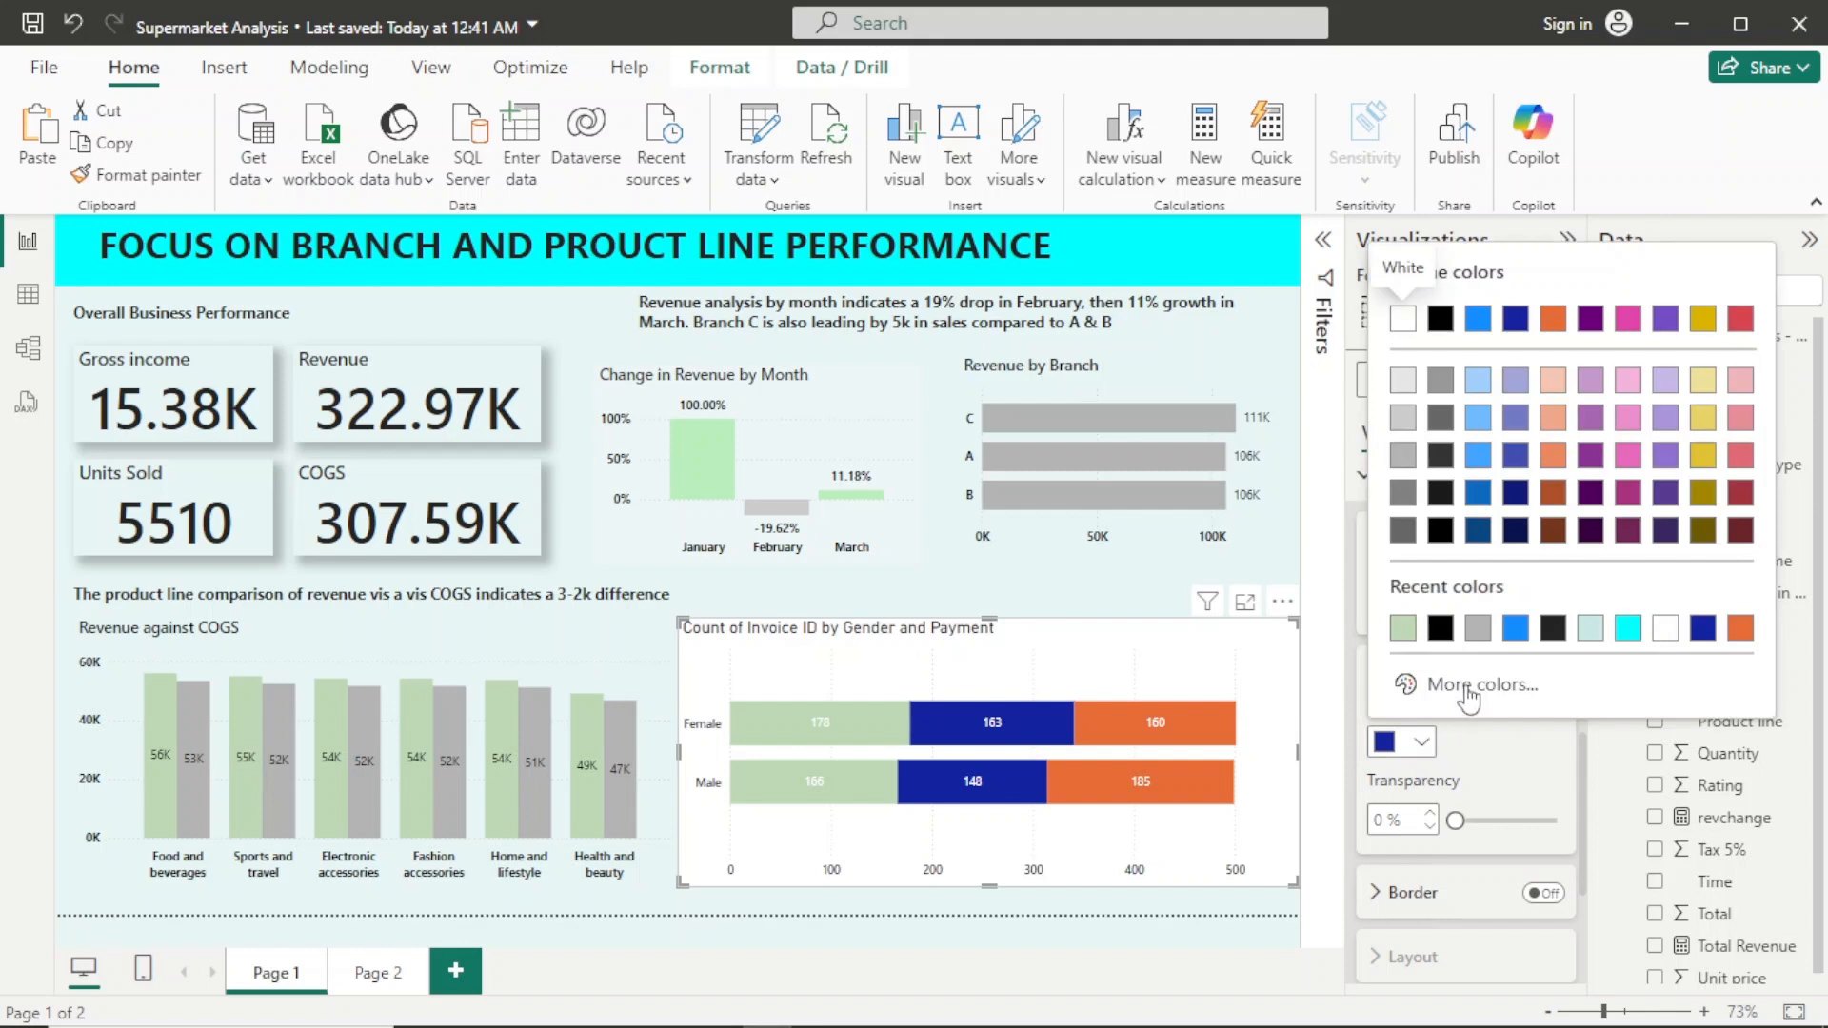
{"action": "left_click", "coordinate": [1477, 629]}
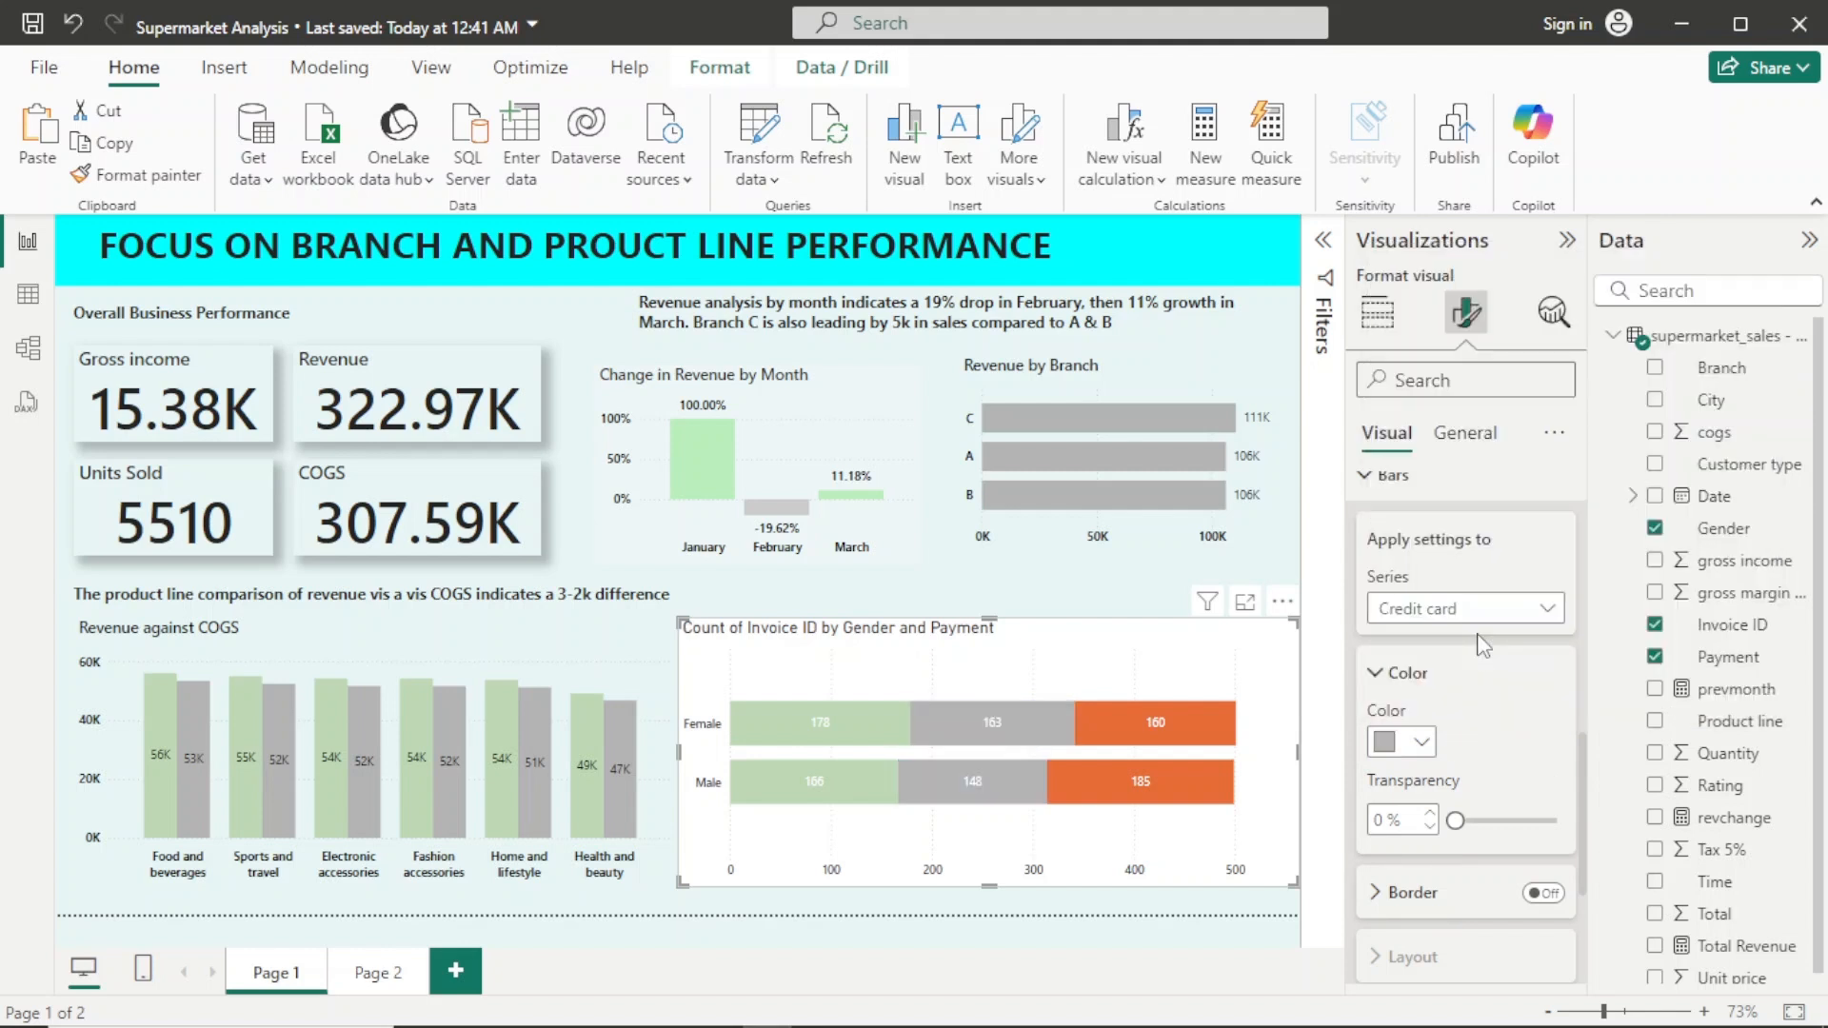
Step: Color the Ewallet series bars of the gender and payment chart light teal, using the recently used shade
{"action": "left_click", "coordinate": [1546, 614]}
{"action": "left_click", "coordinate": [1490, 758]}
{"action": "left_click", "coordinate": [1424, 743]}
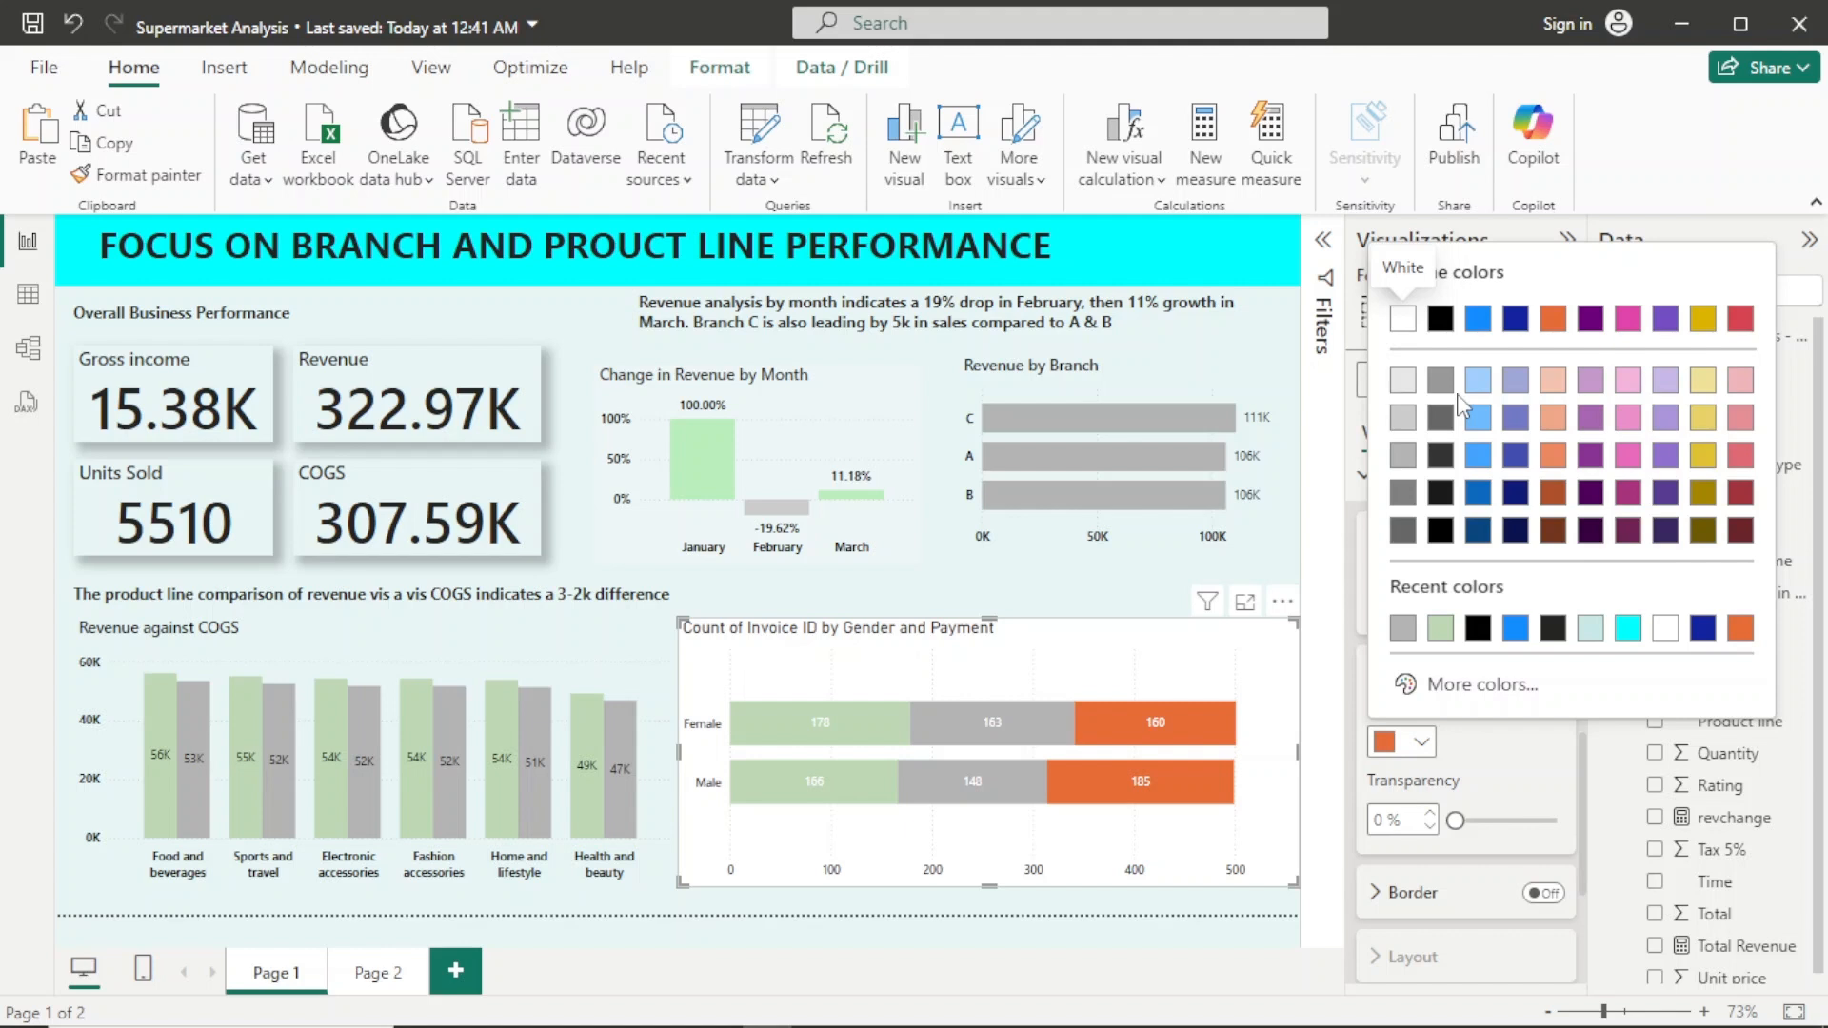
{"action": "left_click", "coordinate": [1590, 627]}
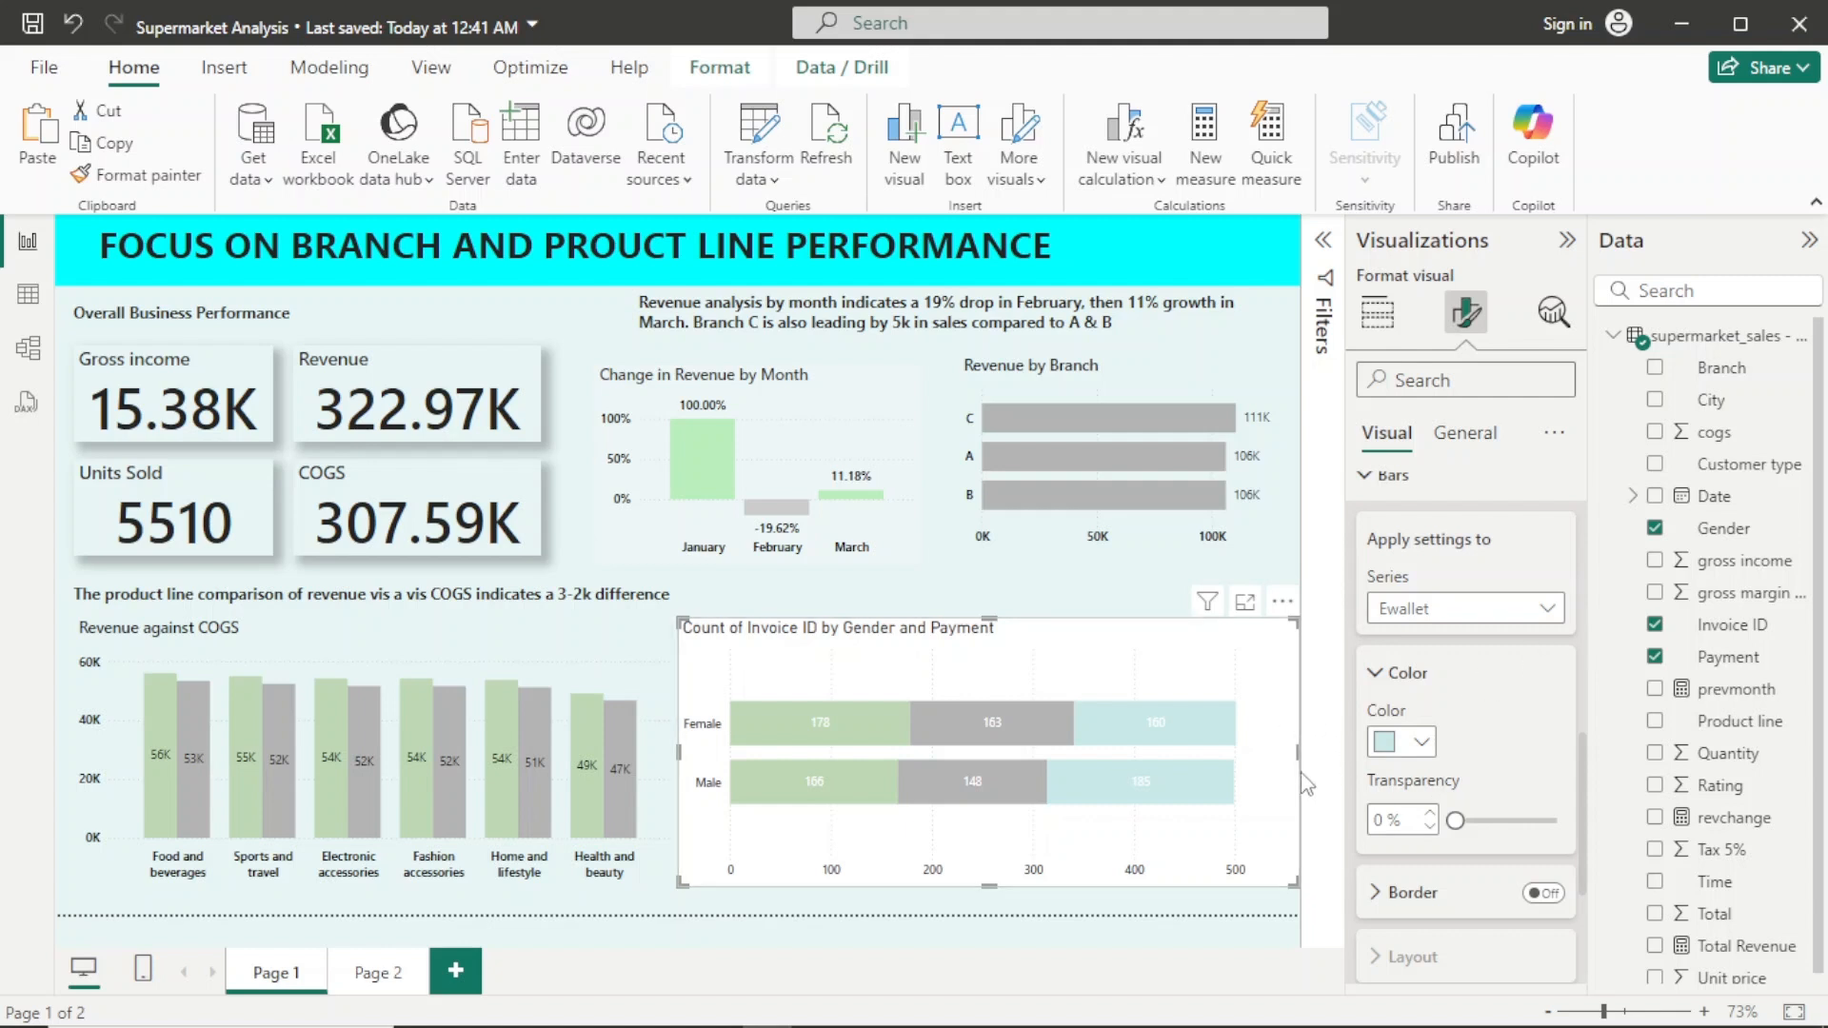
Step: Increase the background transparency of the gender and payment chart until its background is mostly see-through
{"action": "left_click", "coordinate": [1471, 443]}
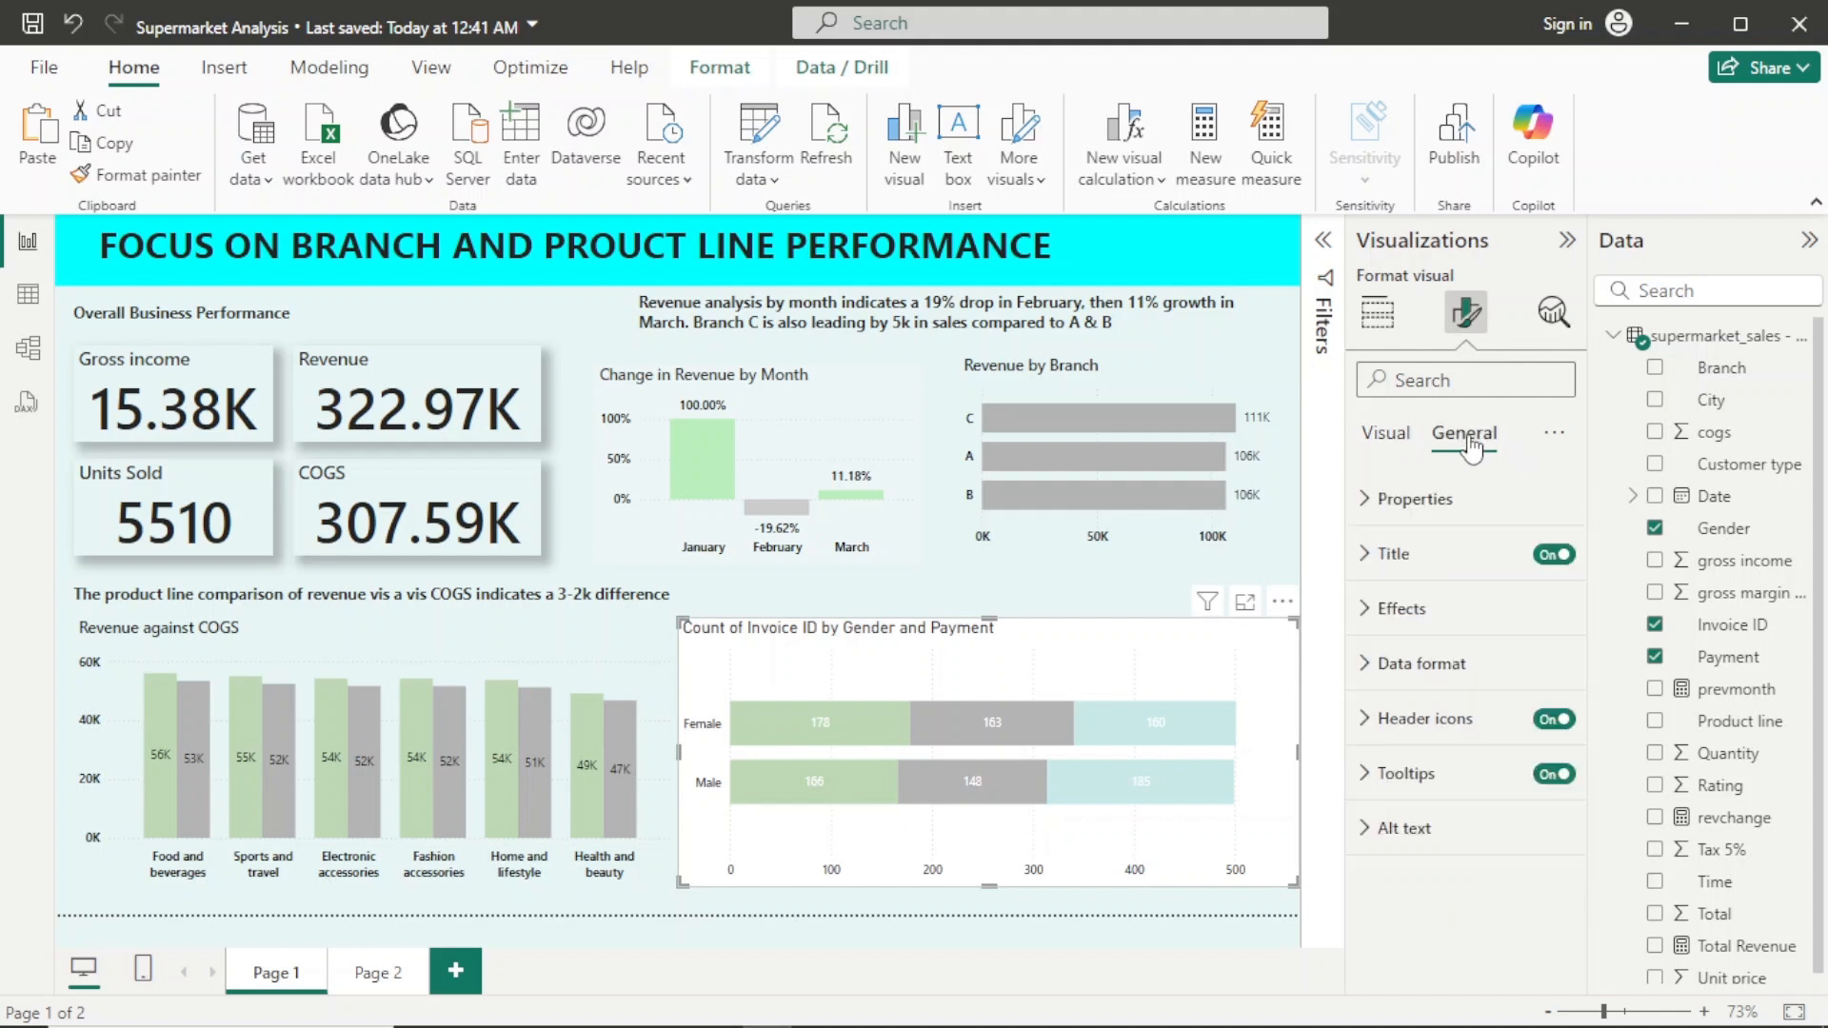
{"action": "left_click", "coordinate": [1479, 619]}
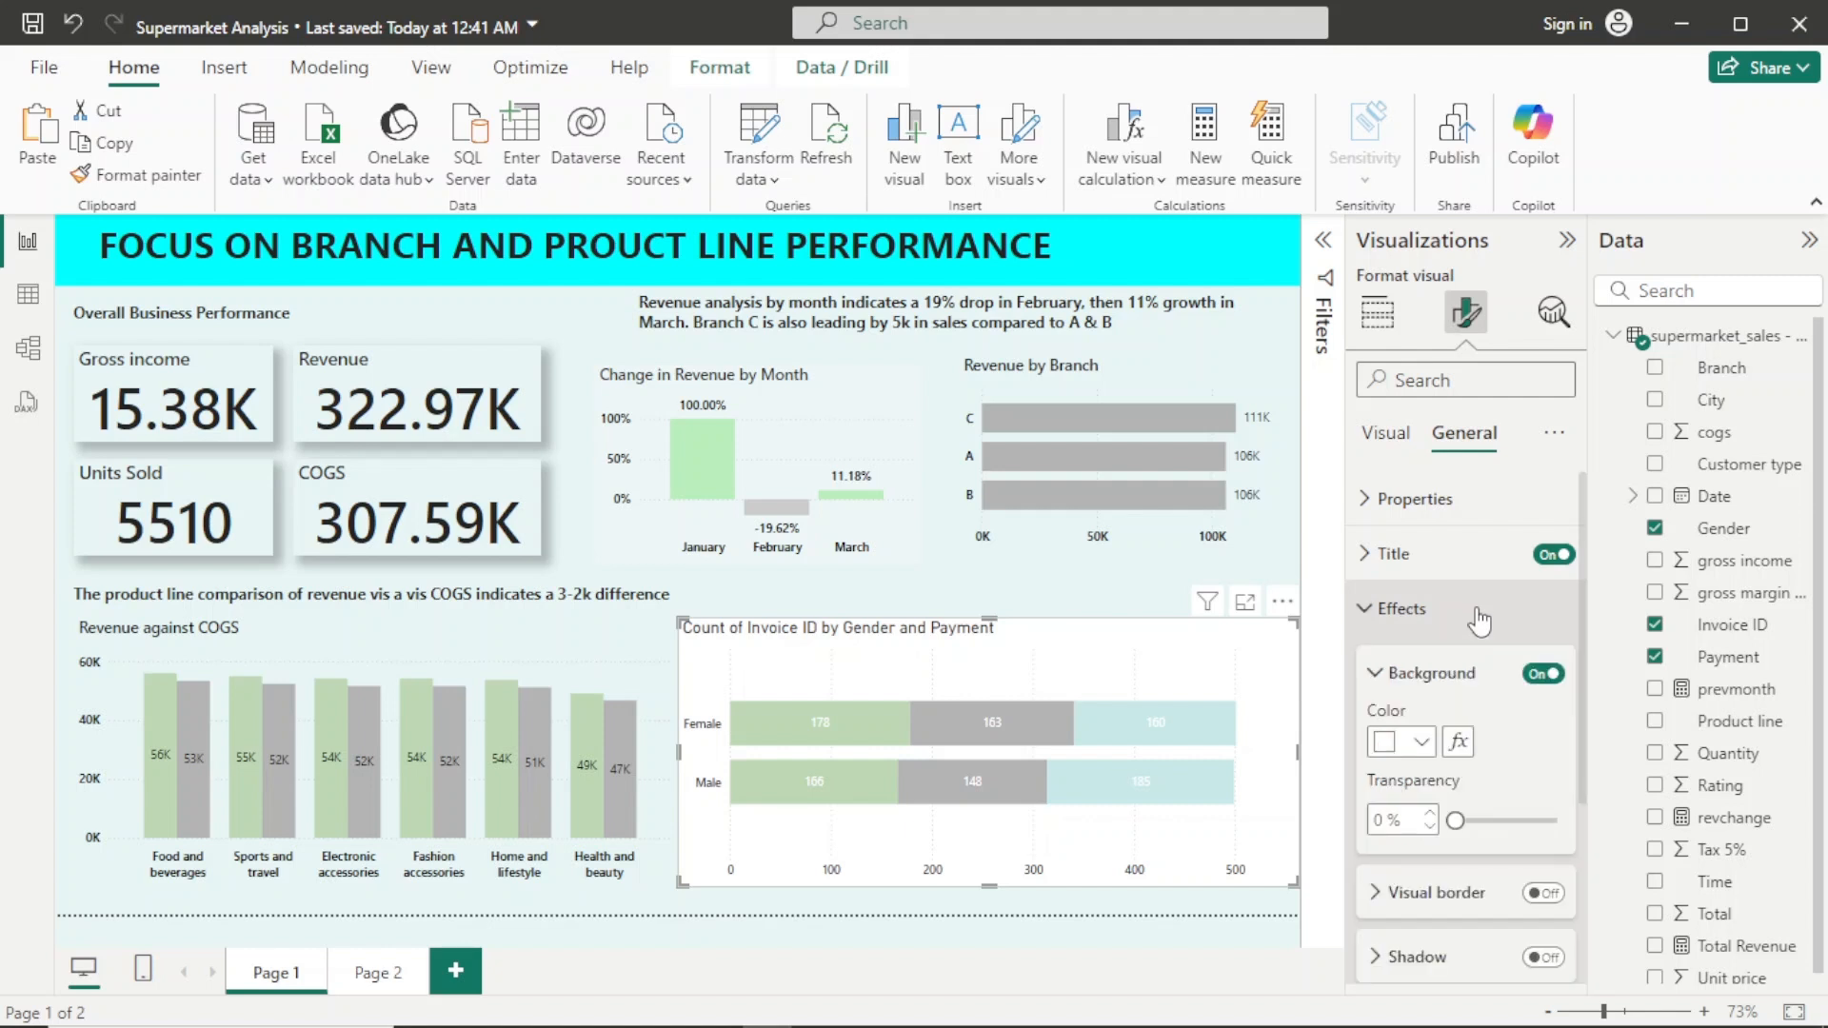
{"action": "left_click_drag", "start_coordinate": [1463, 826], "coordinate": [1525, 834]}
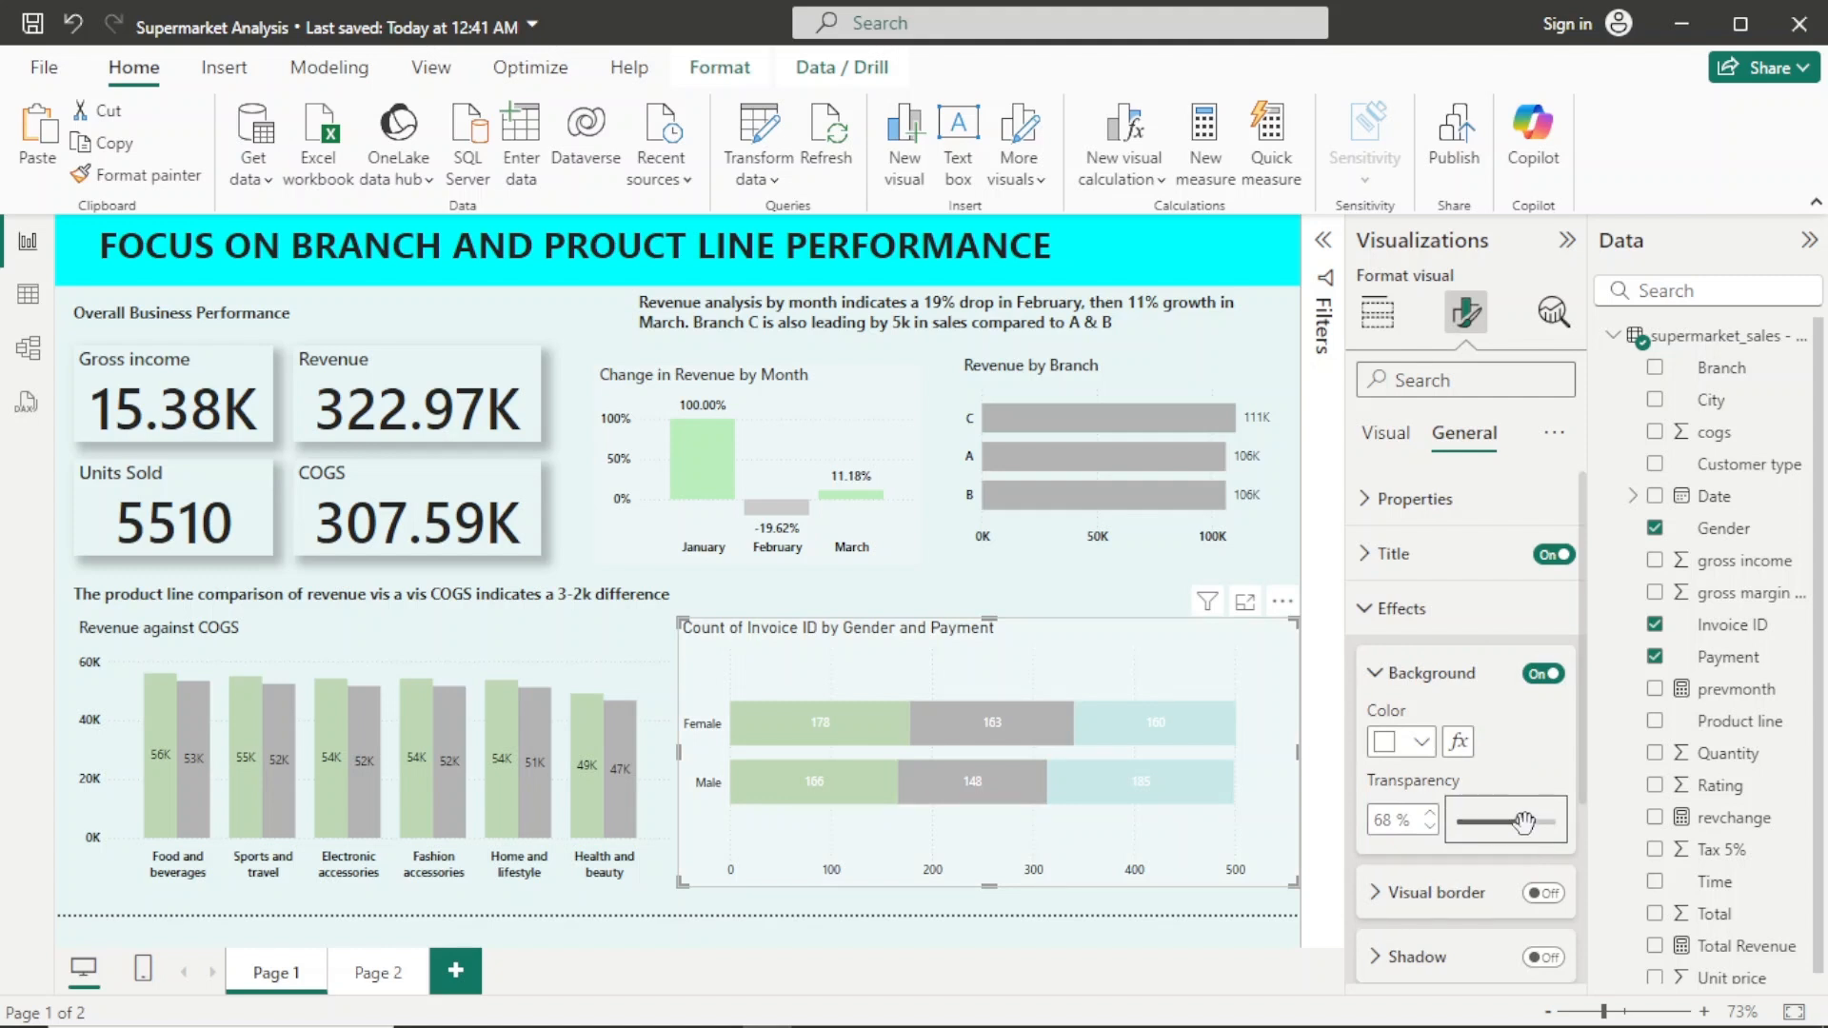
{"action": "left_click_drag", "start_coordinate": [1525, 821], "coordinate": [1531, 823]}
{"action": "left_click", "coordinate": [1382, 621]}
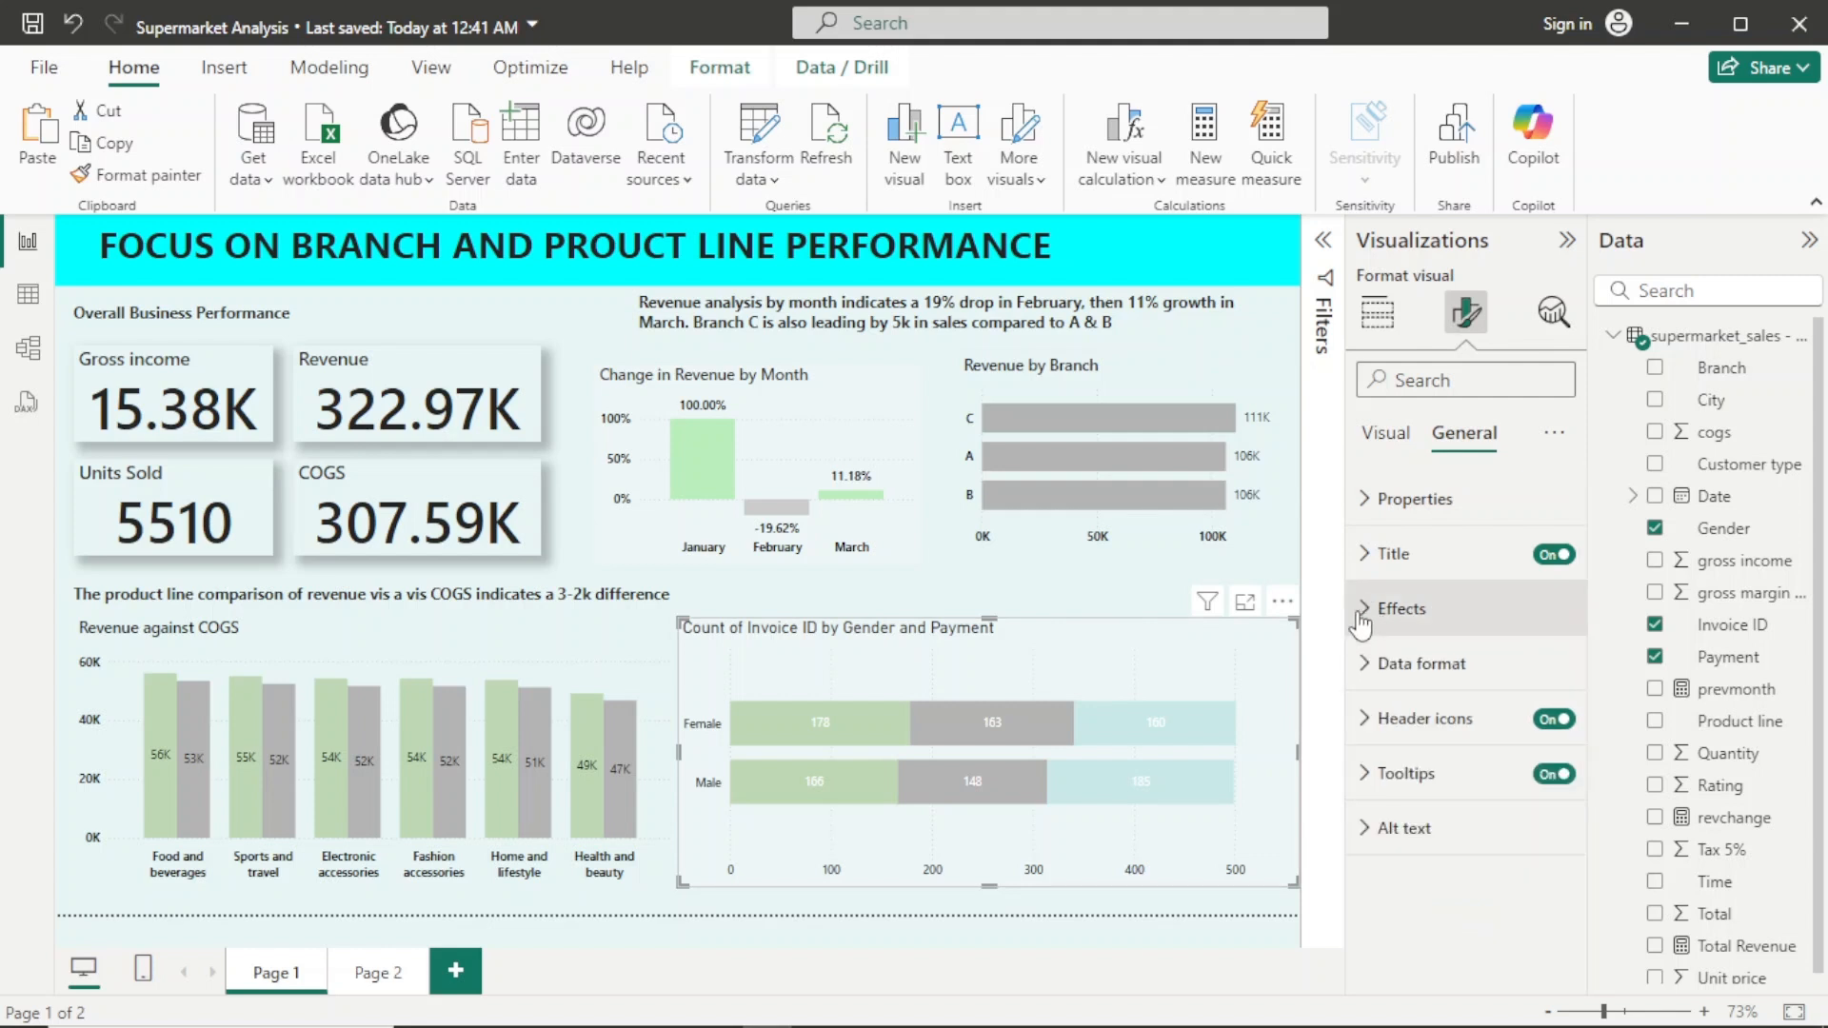
Step: Replace the title of the gender and payment chart with "The customer by gender and payment method"
{"action": "left_click", "coordinate": [1393, 555]}
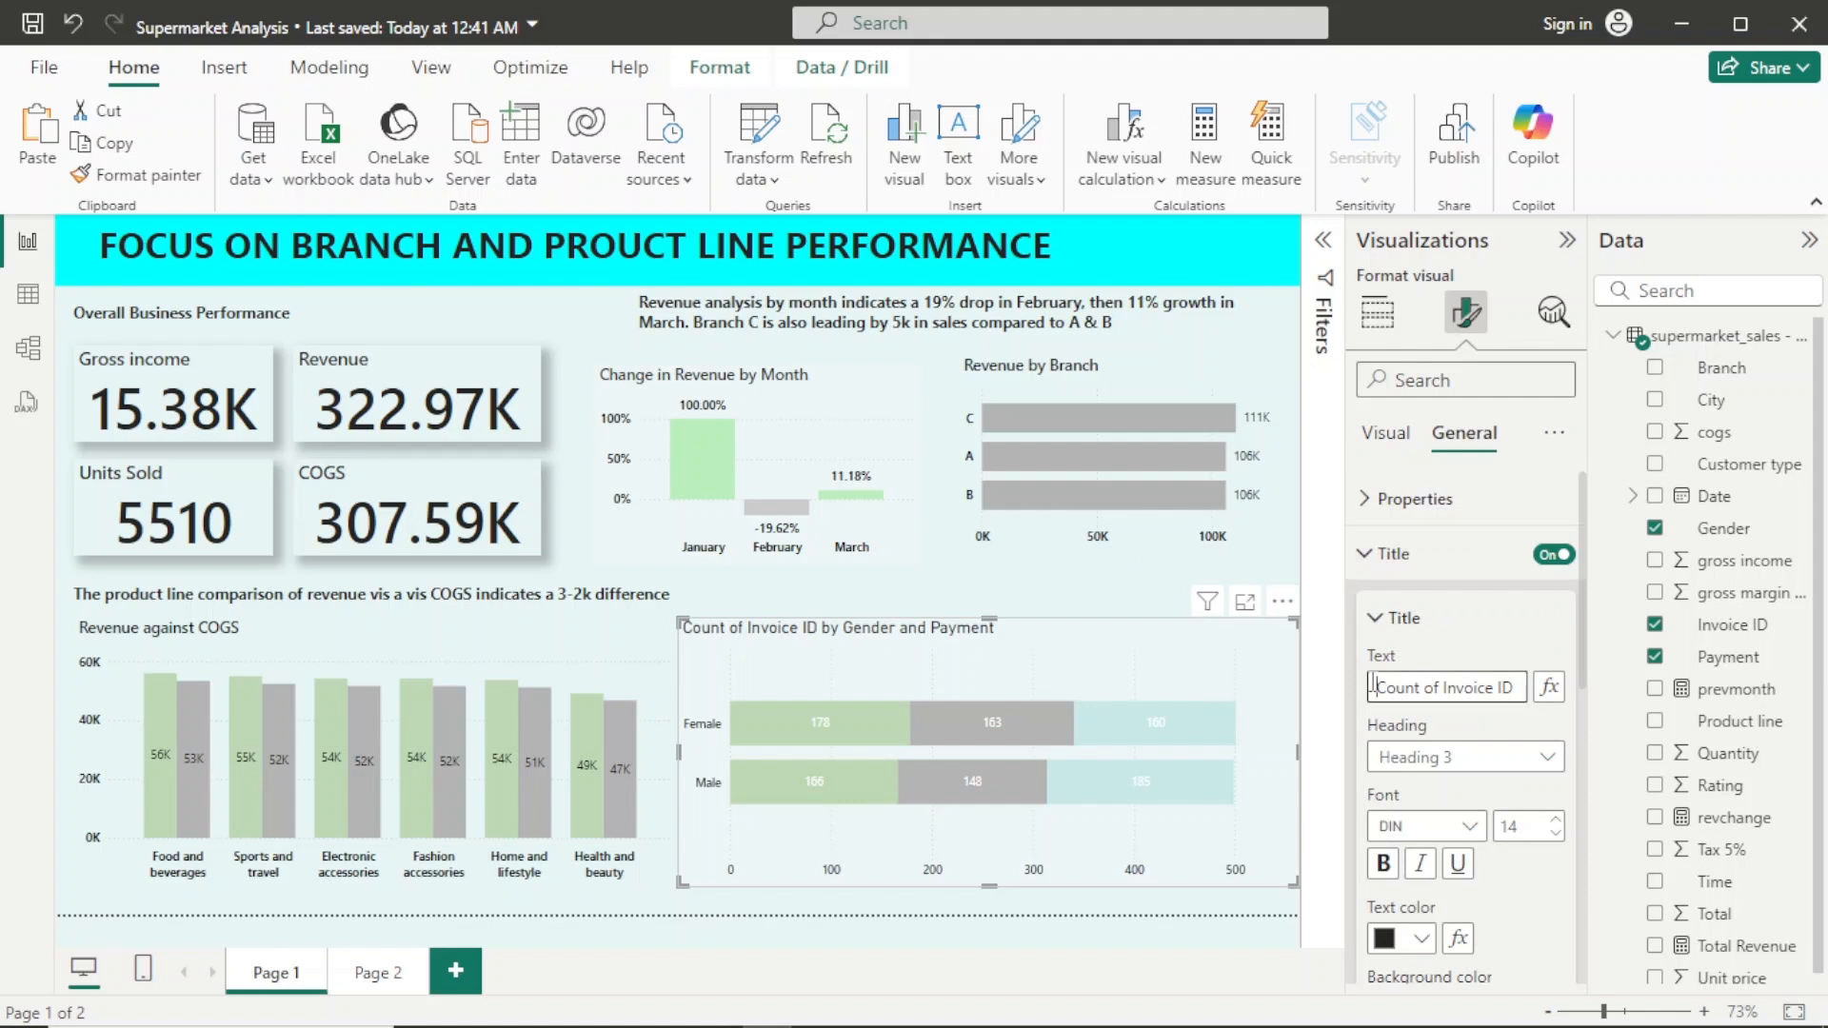
{"action": "left_click_drag", "start_coordinate": [1374, 687], "coordinate": [1549, 693]}
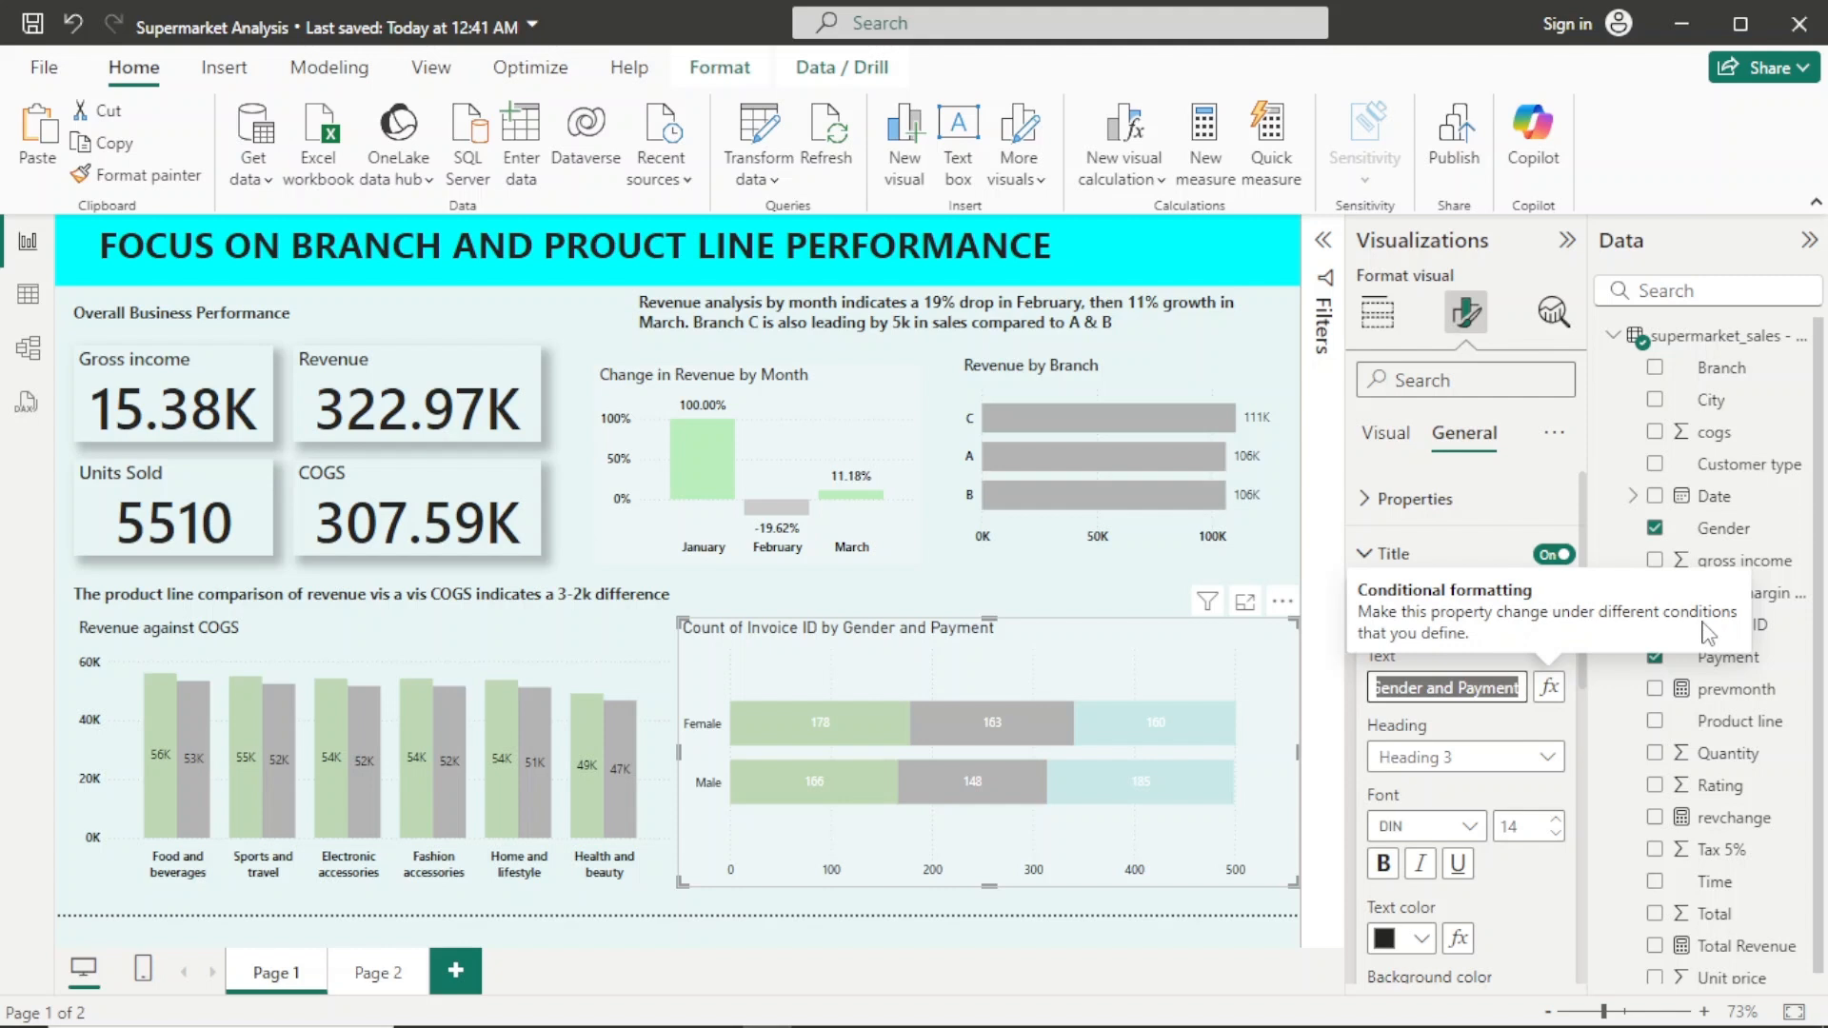
{"action": "type", "text": "c"}
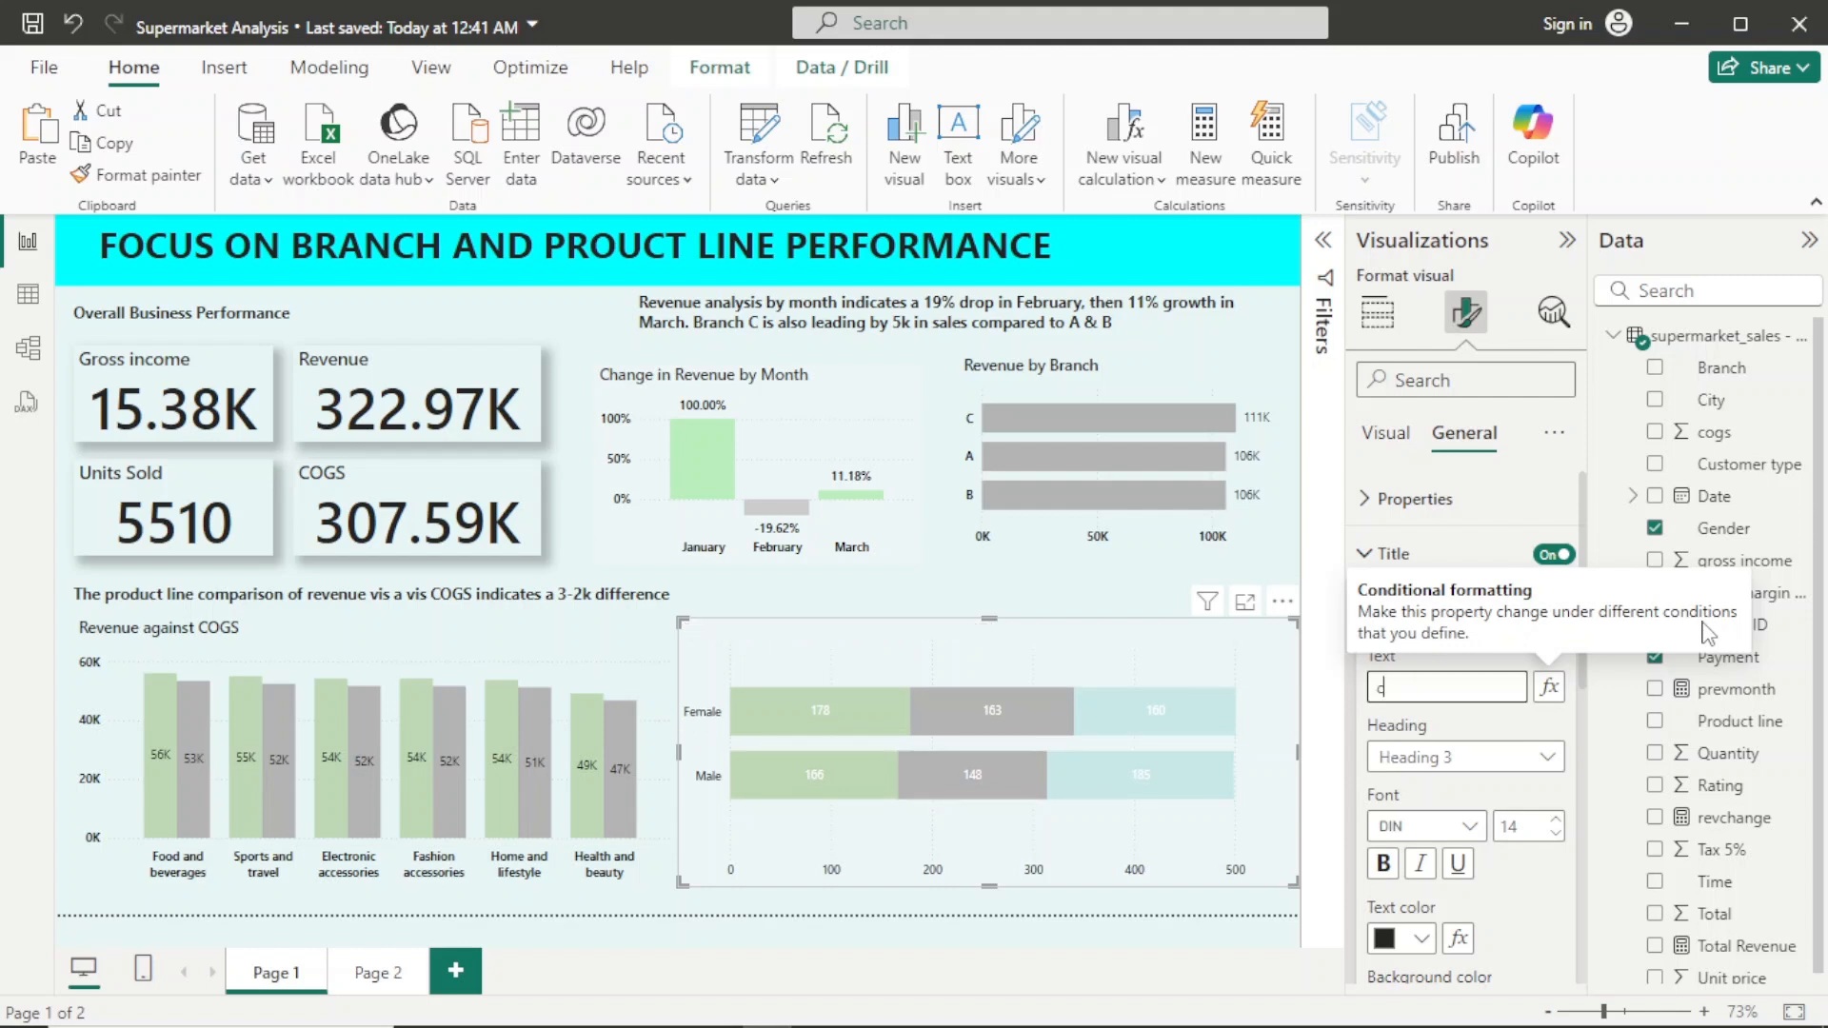
{"action": "key", "text": "BackSpace"}
{"action": "type", "text": "Custo"}
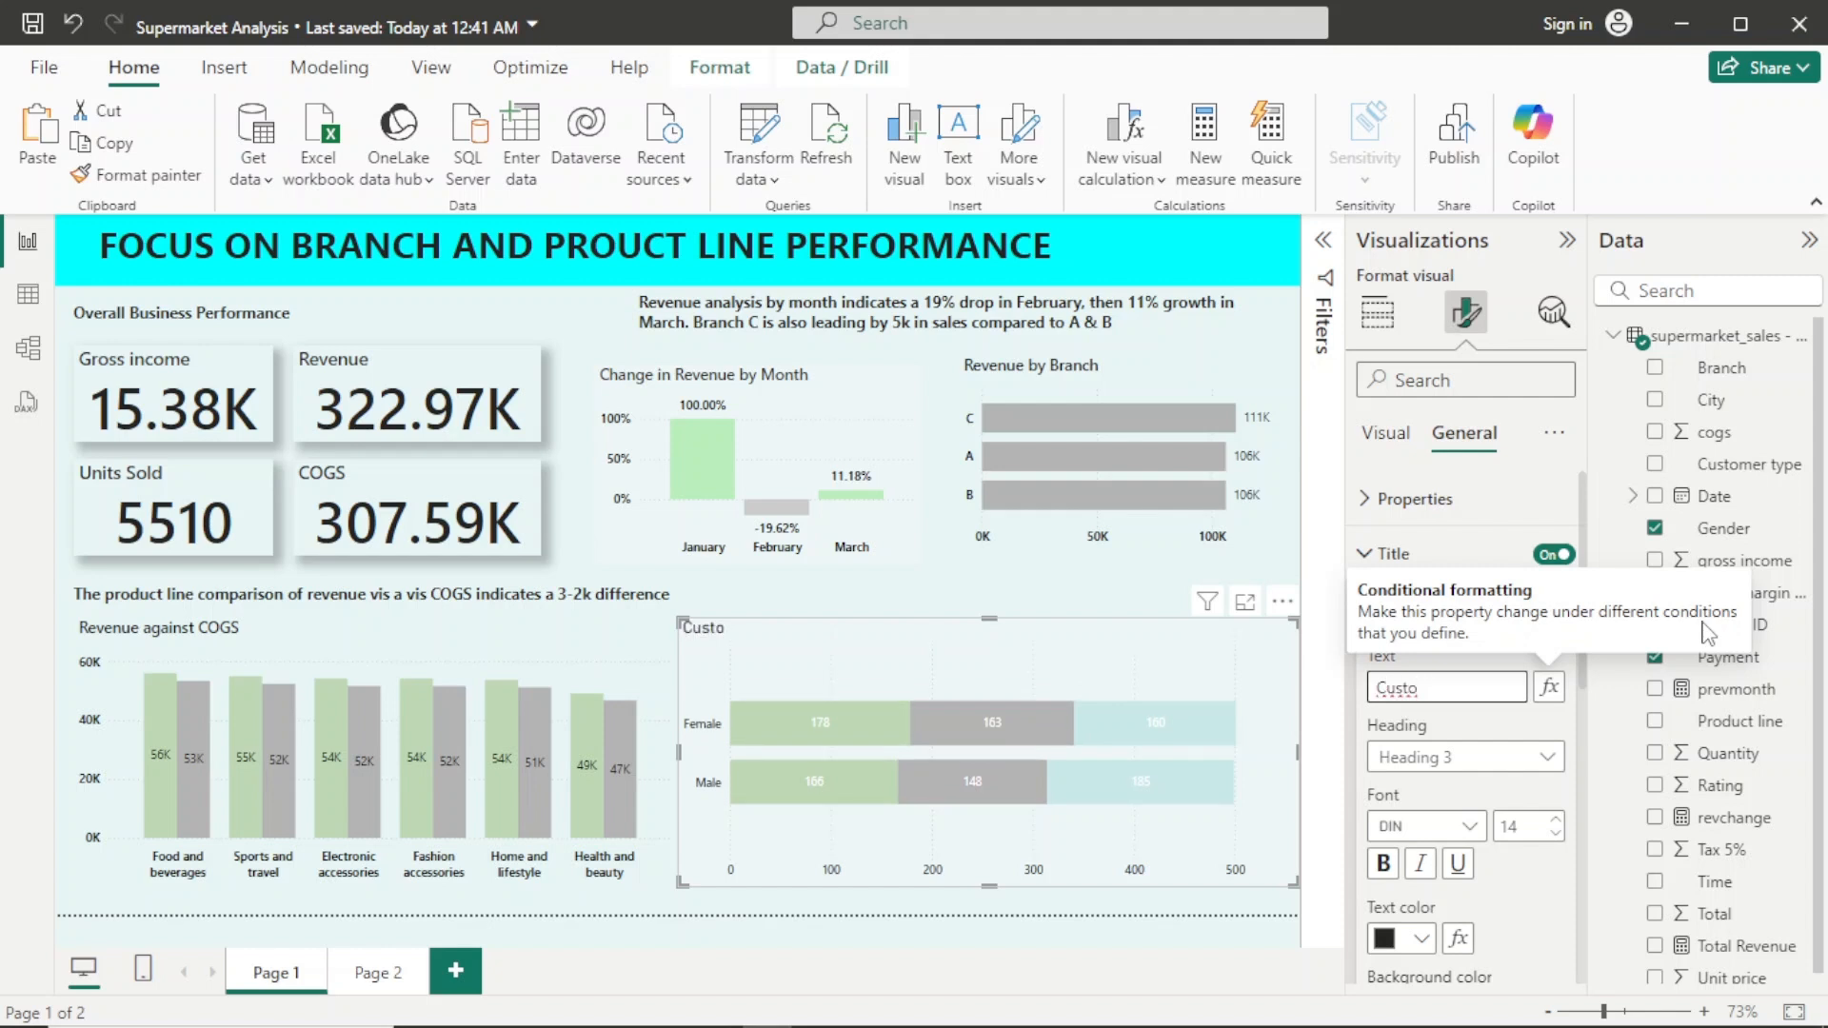
{"action": "key", "text": "BackSpace"}
{"action": "key", "text": "BackSpace"}
{"action": "key", "text": "BackSpace"}
{"action": "key", "text": "BackSpace"}
{"action": "key", "text": "BackSpace"}
{"action": "type", "text": "Th e"}
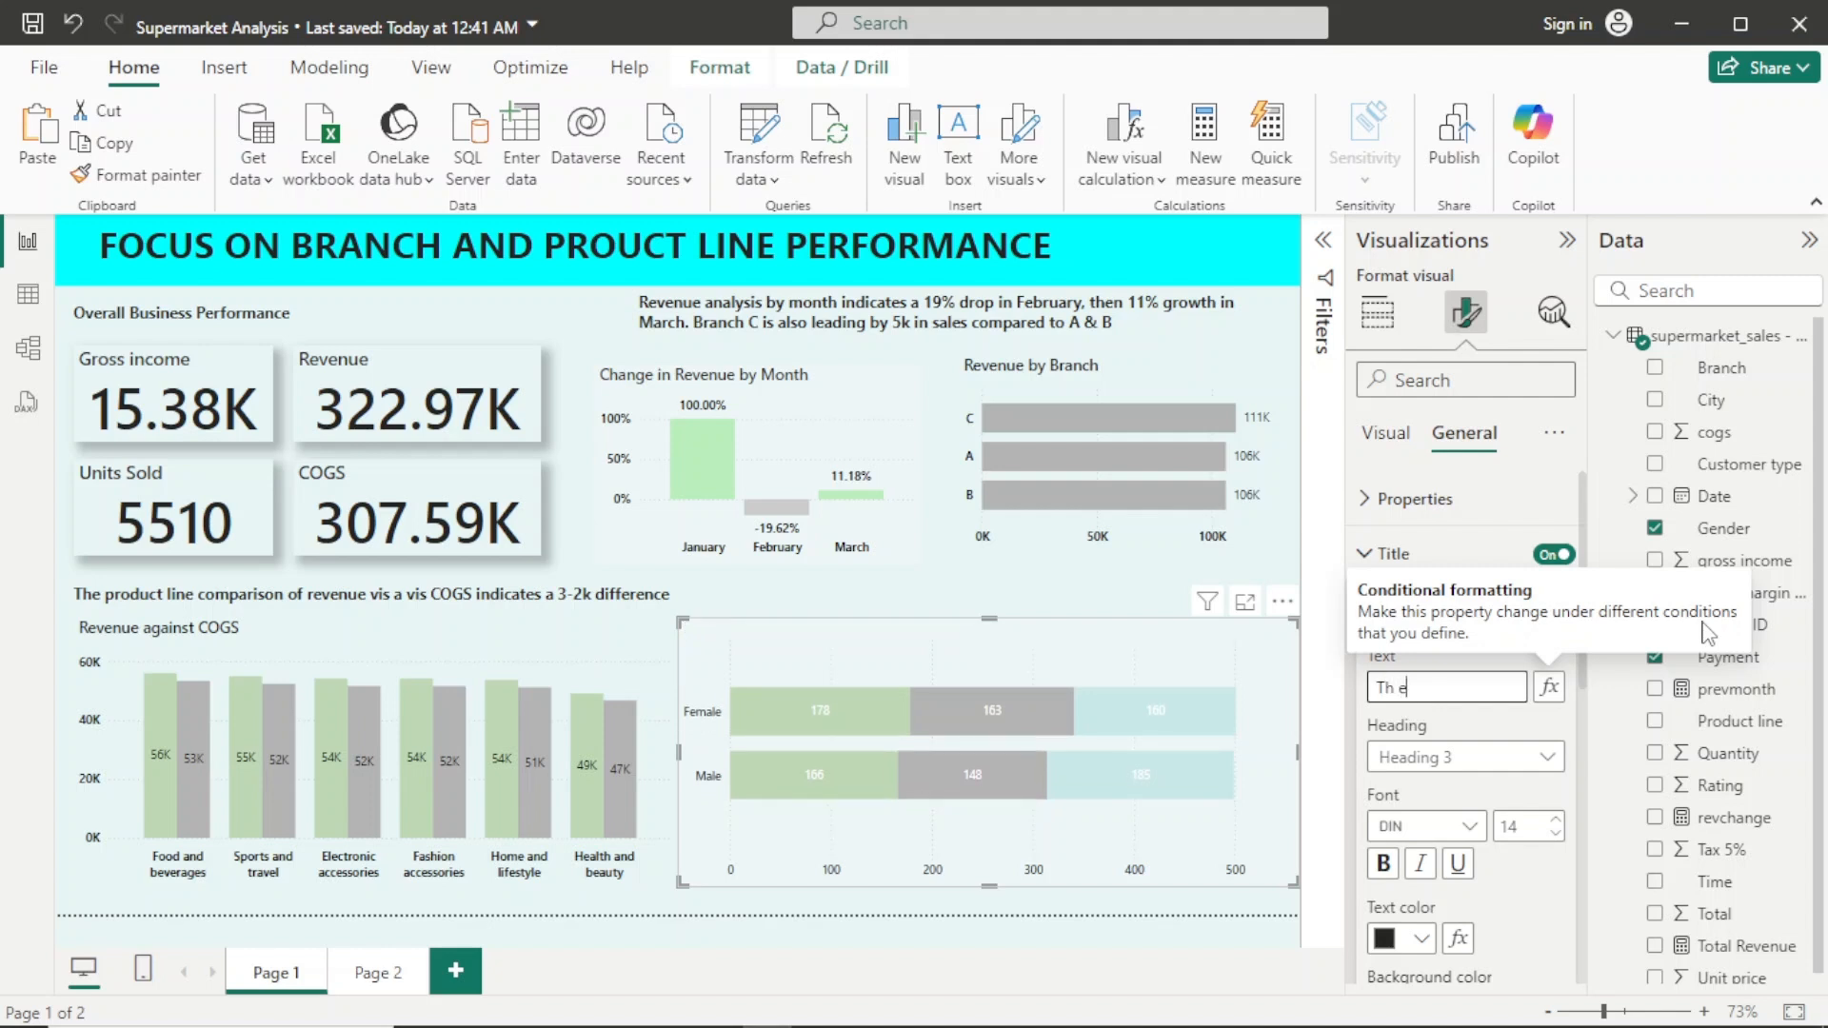
{"action": "type", "text": " cust"}
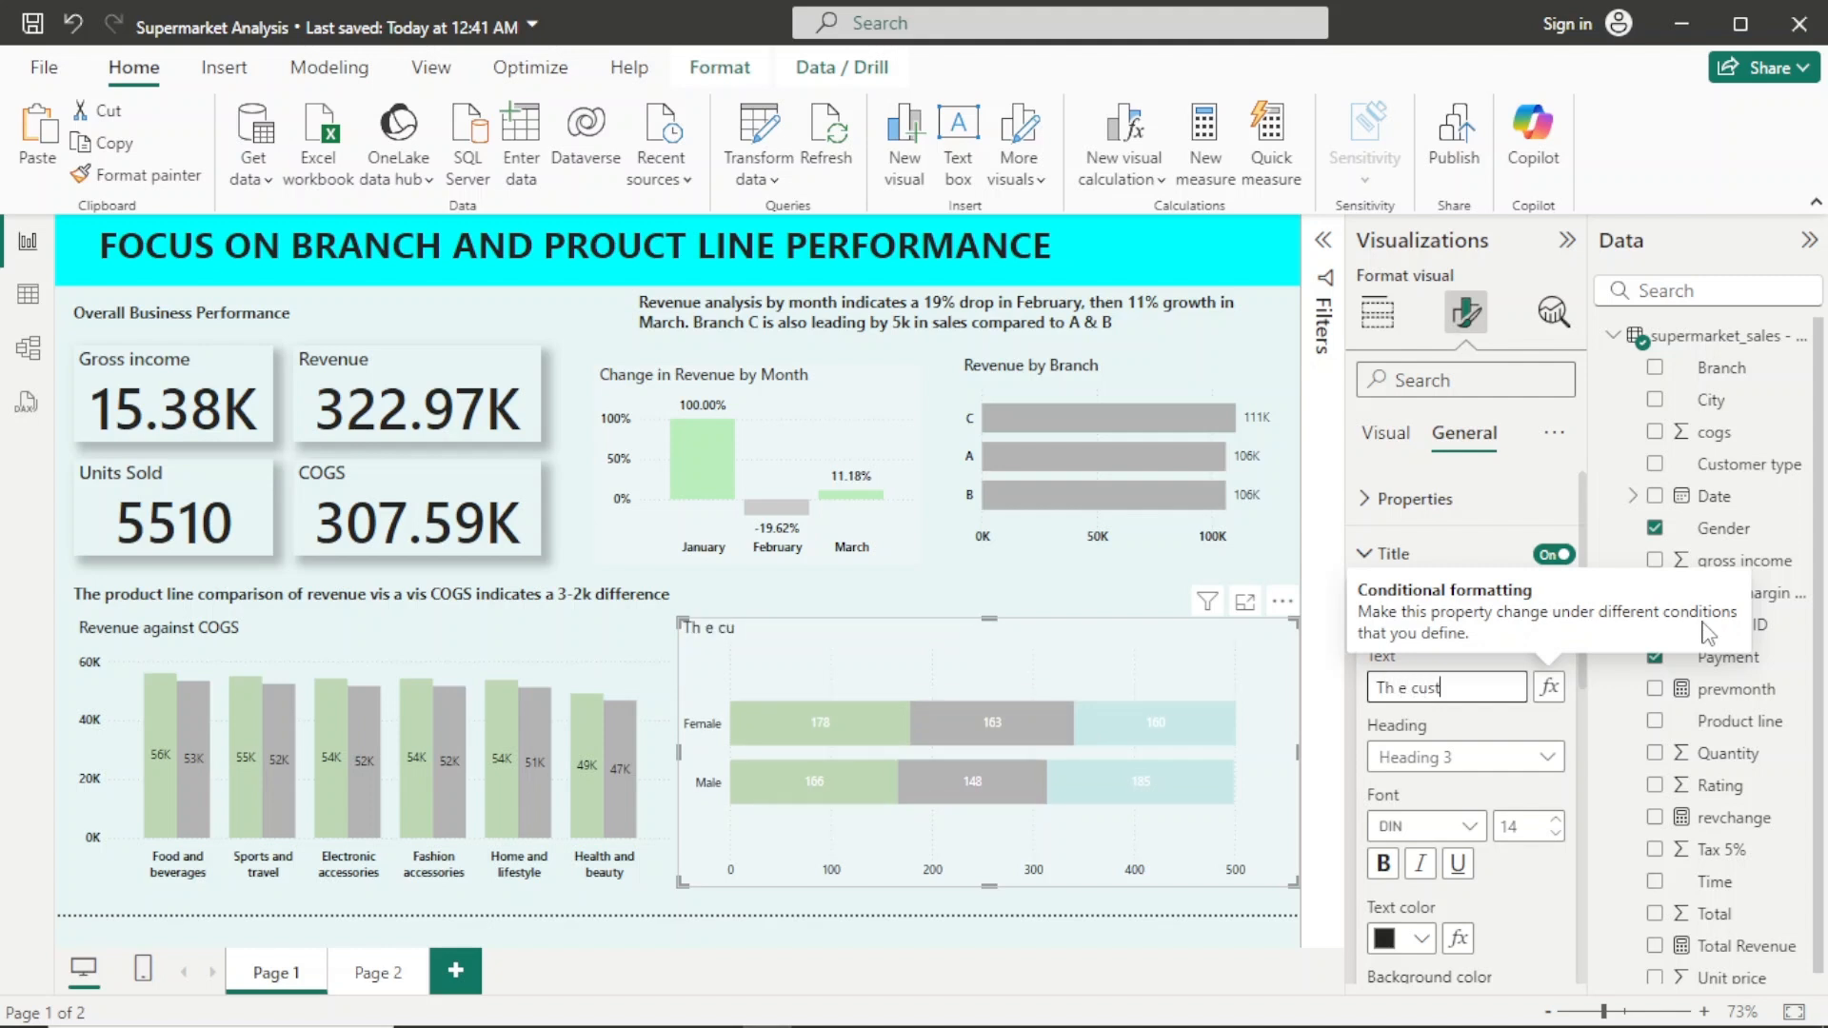
{"action": "type", "text": "omer by gende"}
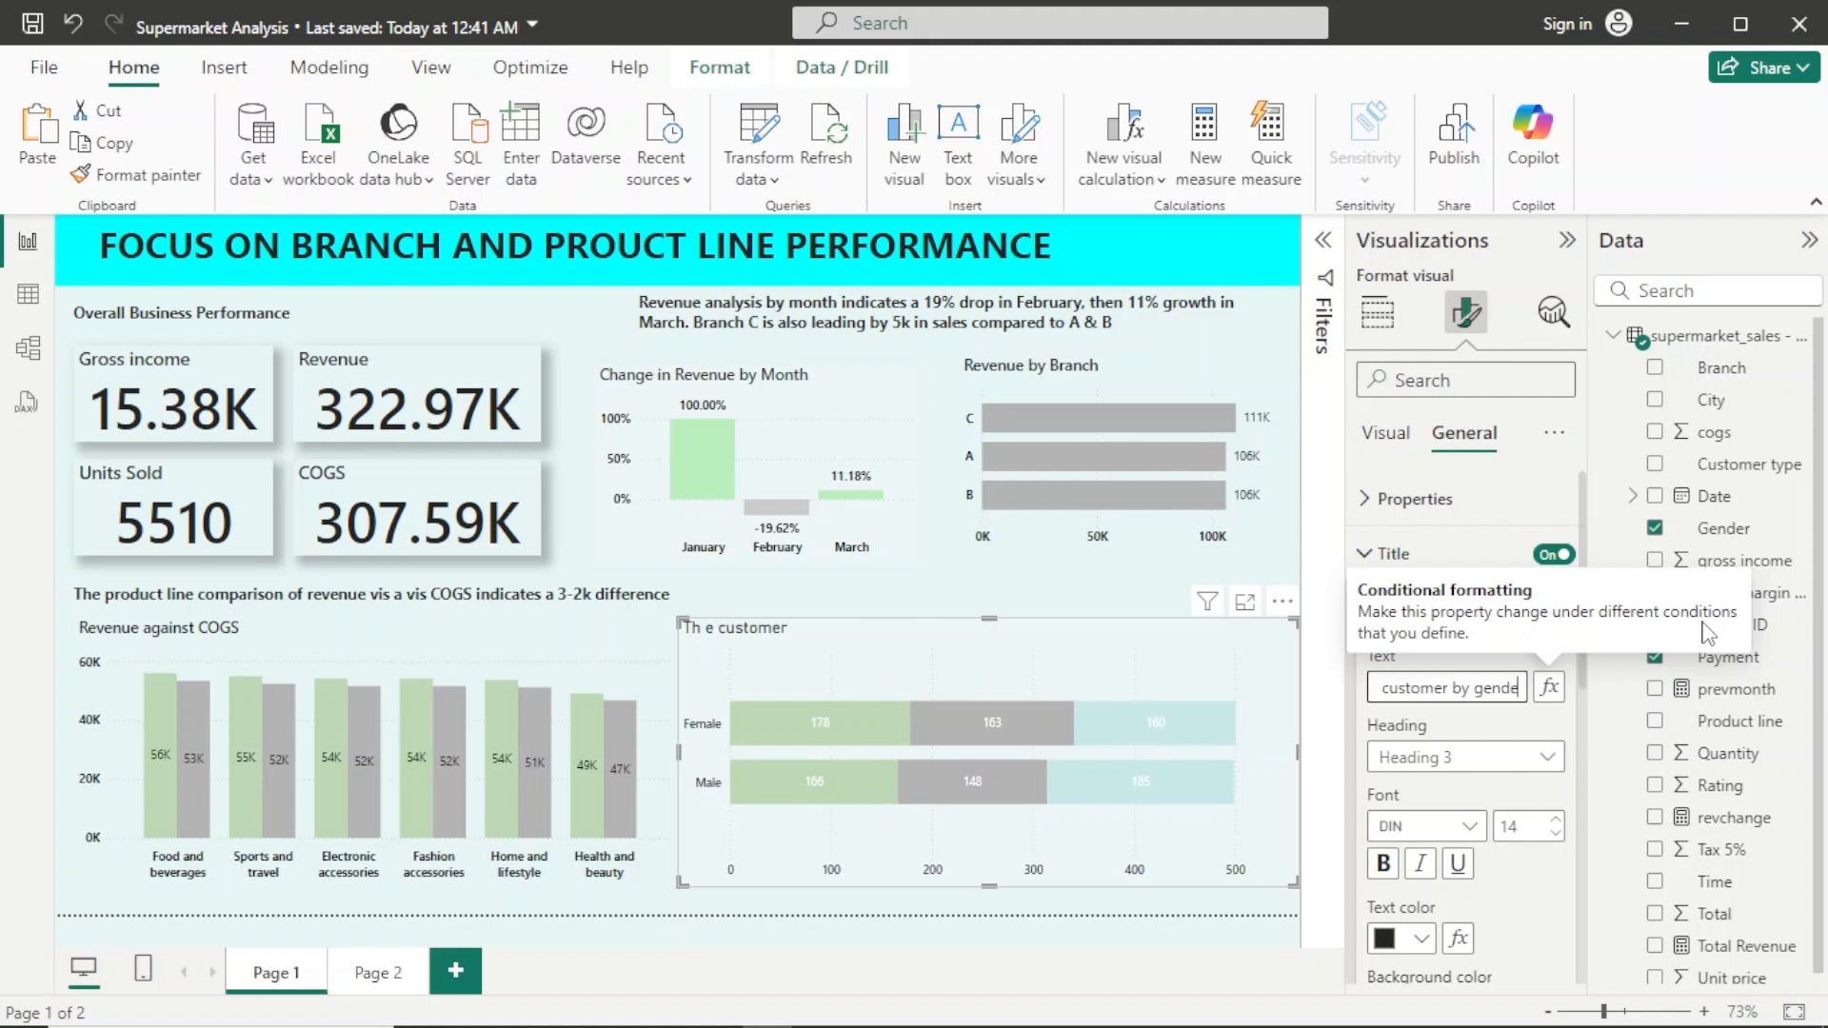
{"action": "type", "text": "r and"}
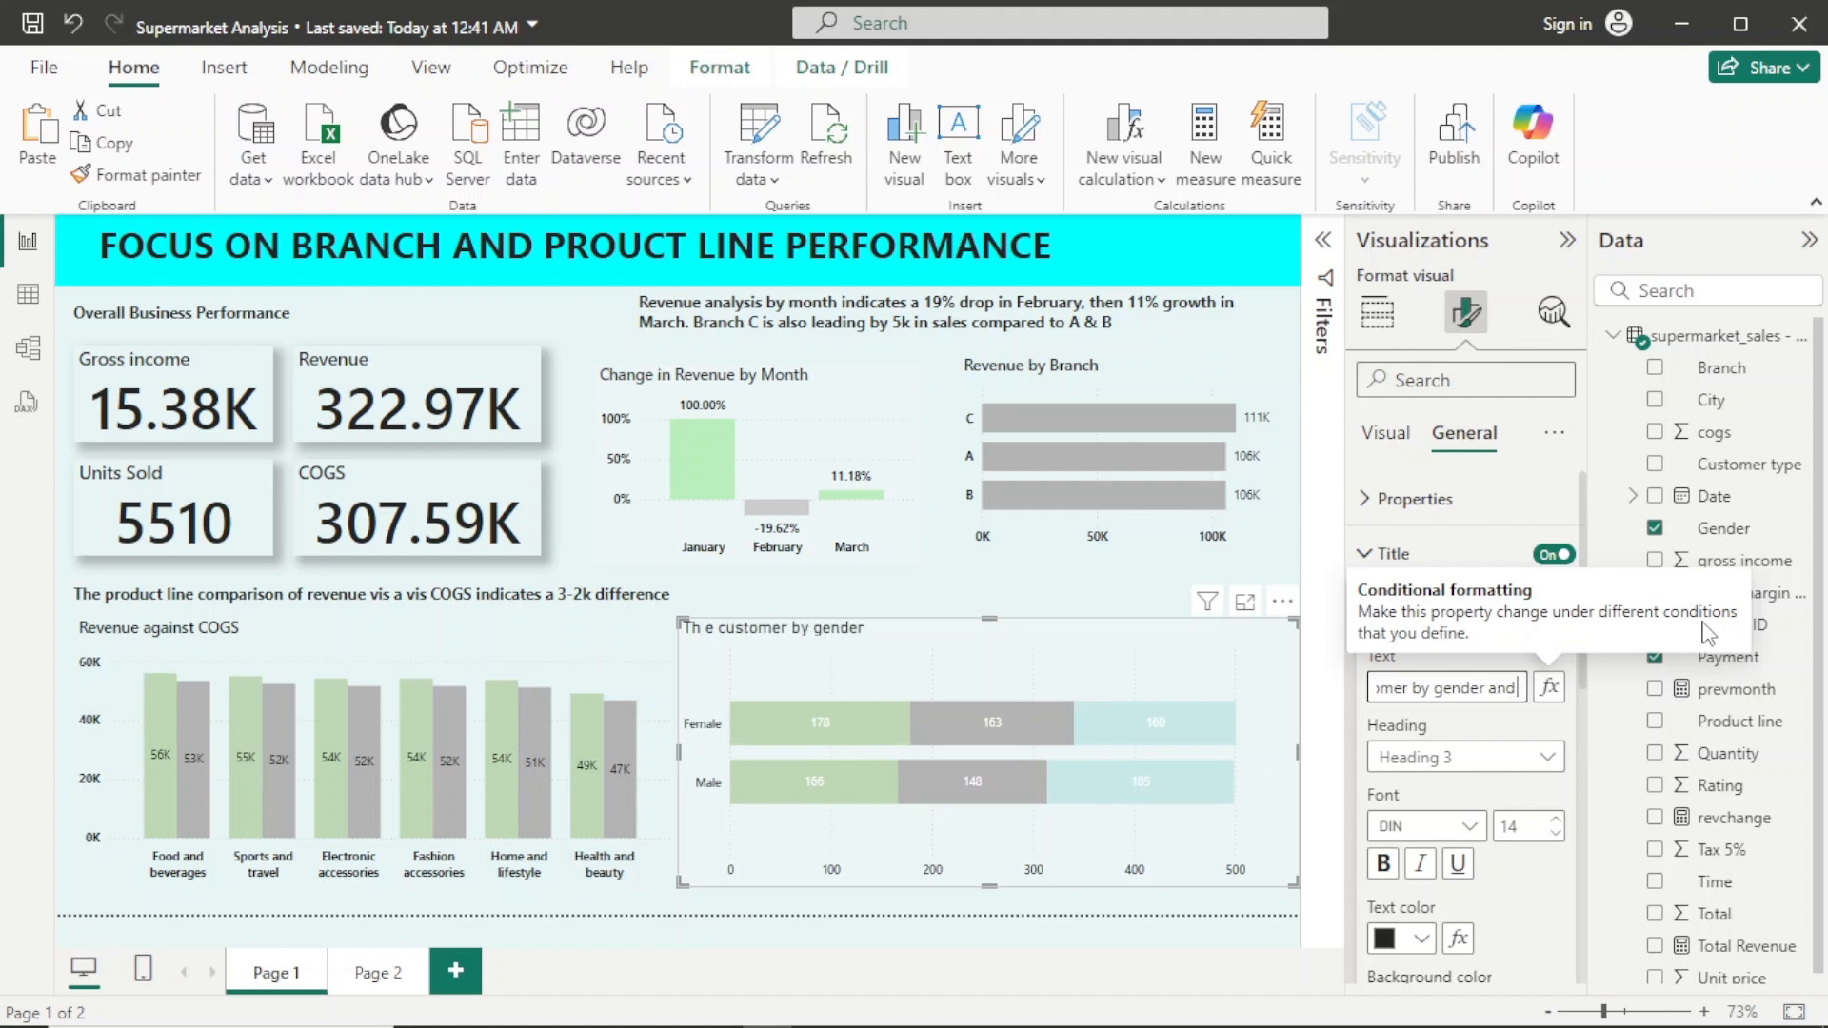
{"action": "type", "text": " payment"}
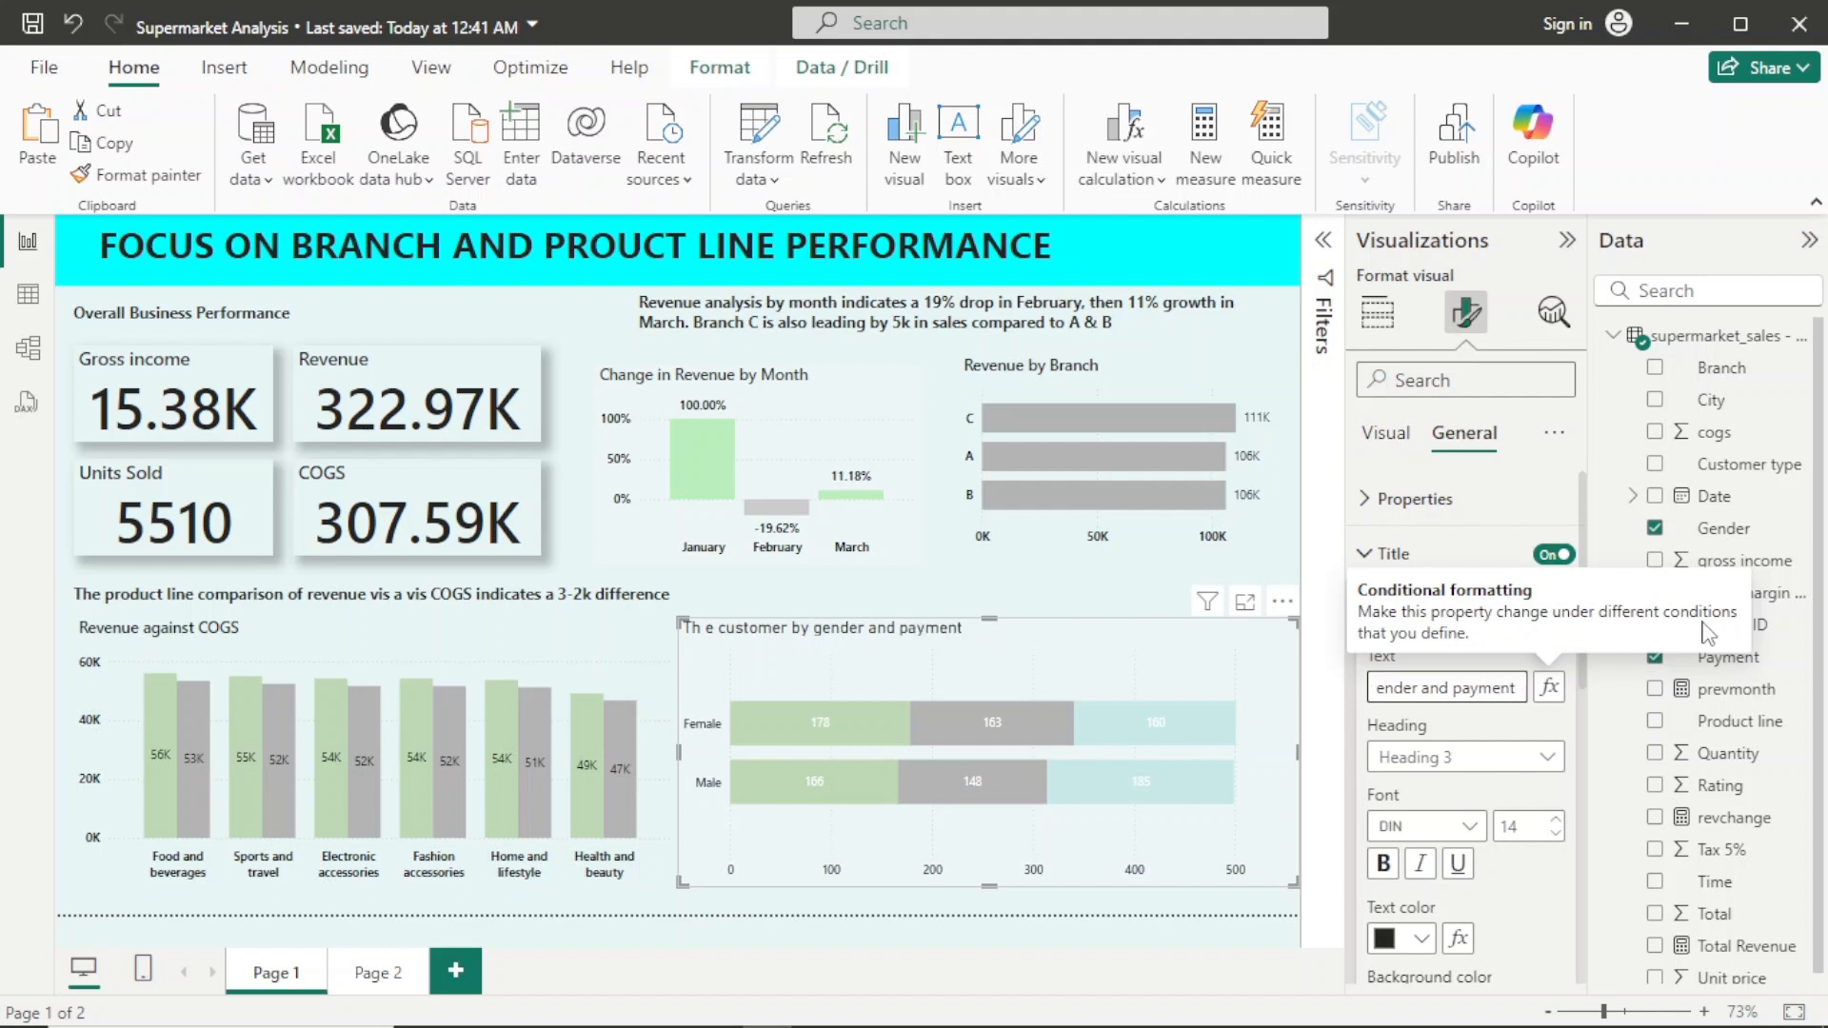
{"action": "type", "text": " method"}
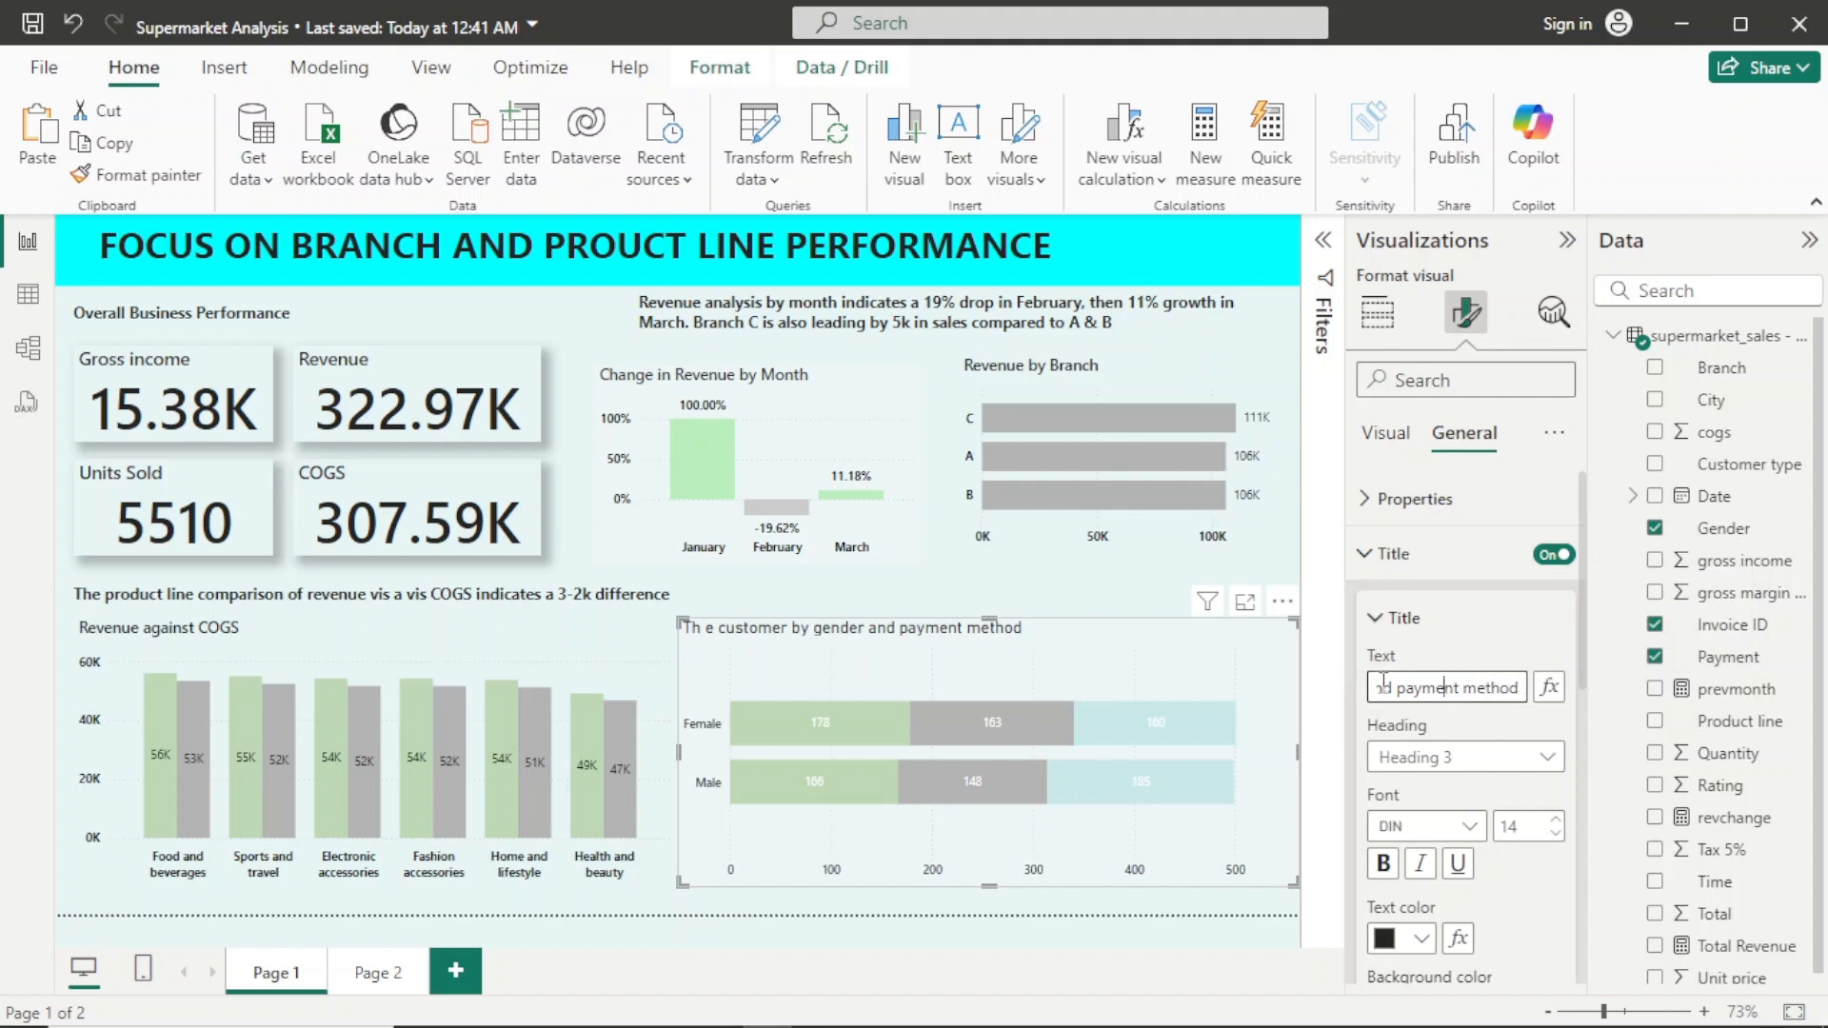
Step: Correct "Th e" to "The" at the start of the gender and payment chart's title
{"action": "key", "text": "Left"}
{"action": "key", "text": "Left"}
{"action": "key", "text": "Left"}
{"action": "key", "text": "Left"}
{"action": "key", "text": "Left"}
{"action": "key", "text": "Left"}
{"action": "key", "text": "Left"}
{"action": "key", "text": "Left"}
{"action": "key", "text": "Left"}
{"action": "key", "text": "Left"}
{"action": "key", "text": "Left"}
{"action": "key", "text": "Left"}
{"action": "key", "text": "Left"}
{"action": "key", "text": "Left"}
{"action": "key", "text": "Left"}
{"action": "key", "text": "Left"}
{"action": "key", "text": "Left"}
{"action": "key", "text": "Left"}
{"action": "key", "text": "Left"}
{"action": "key", "text": "Left"}
{"action": "key", "text": "Right"}
{"action": "key", "text": "Right"}
{"action": "key", "text": "BackSpace"}
{"action": "type", "text": "h"}
{"action": "key", "text": "Delete"}
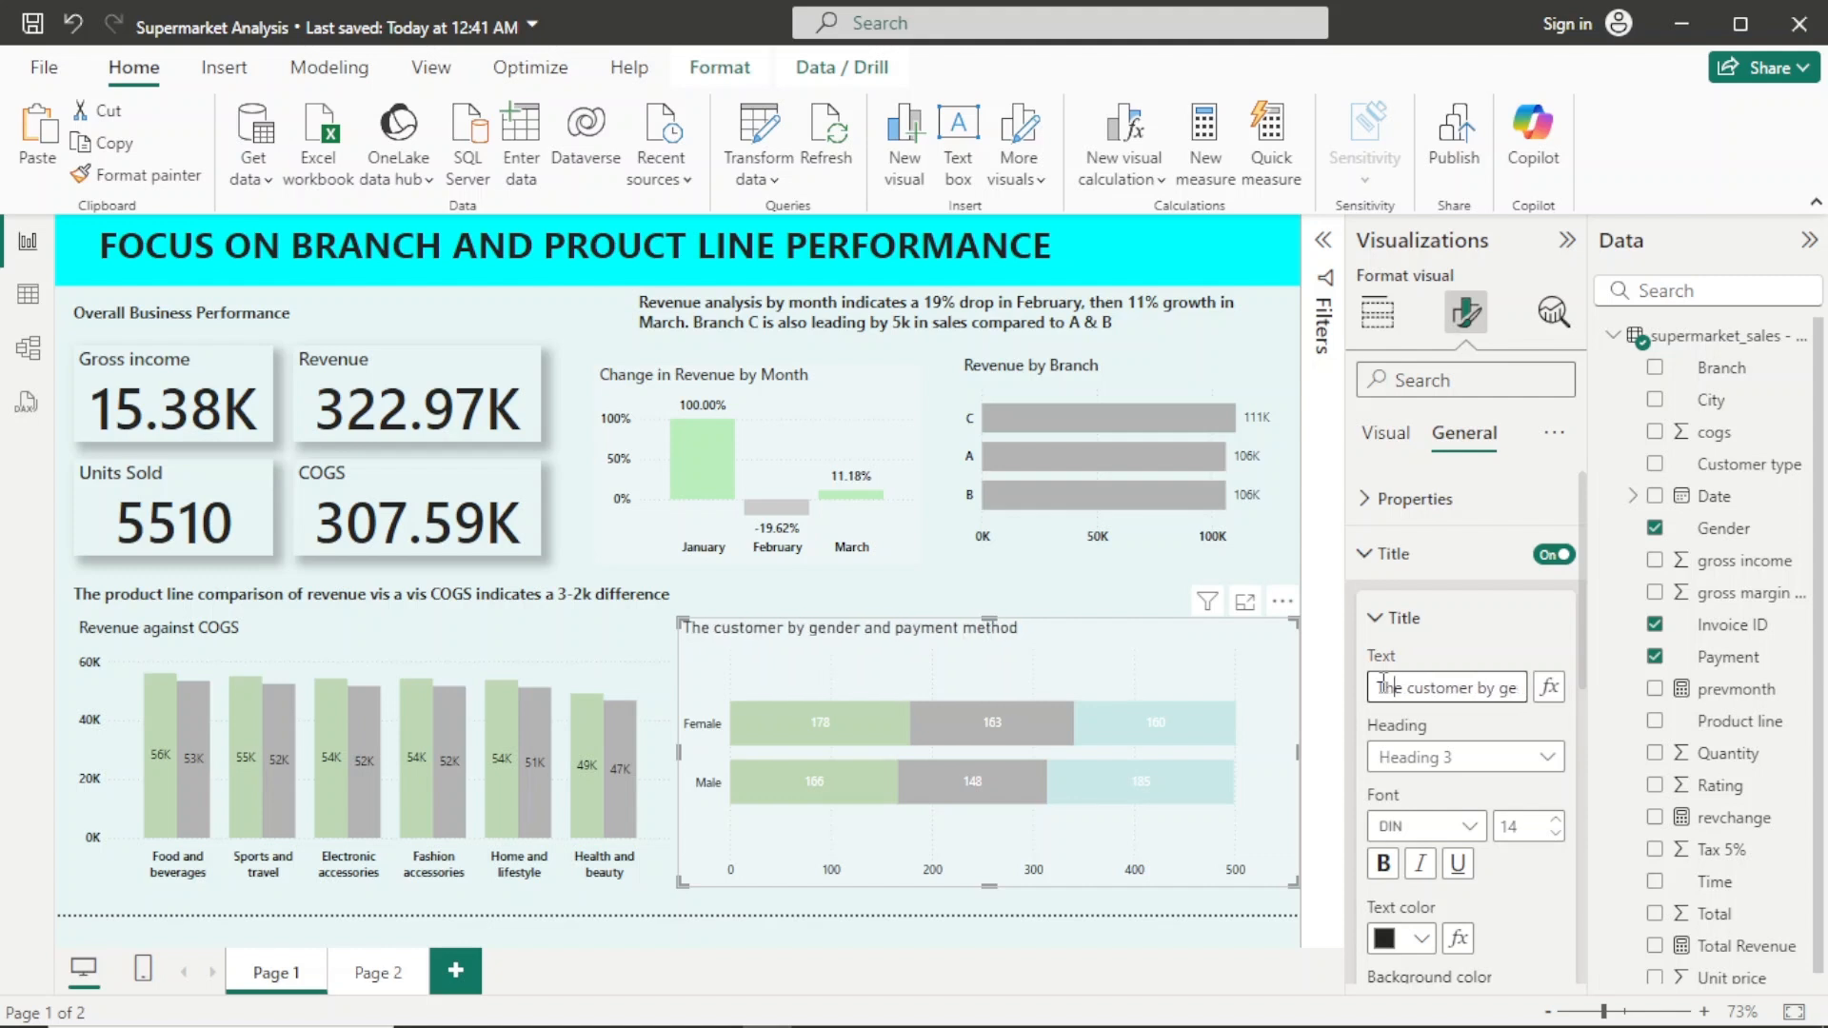
Step: Extend the end of the chart title with "show that 178 female used cash to pay while"
{"action": "key", "text": "Right"}
{"action": "key", "text": "Right"}
{"action": "key", "text": "Right"}
{"action": "key", "text": "Right"}
{"action": "key", "text": "Right"}
{"action": "key", "text": "Right"}
{"action": "key", "text": "Right"}
{"action": "key", "text": "Right"}
{"action": "key", "text": "Right"}
{"action": "key", "text": "Right"}
{"action": "key", "text": "Right"}
{"action": "key", "text": "Right"}
{"action": "key", "text": "Right"}
{"action": "key", "text": "Right"}
{"action": "key", "text": "Right"}
{"action": "key", "text": "Right"}
{"action": "key", "text": "Right"}
{"action": "key", "text": "Right"}
{"action": "key", "text": "Right"}
{"action": "key", "text": "Right"}
{"action": "key", "text": "Right"}
{"action": "type", "text": "show that"}
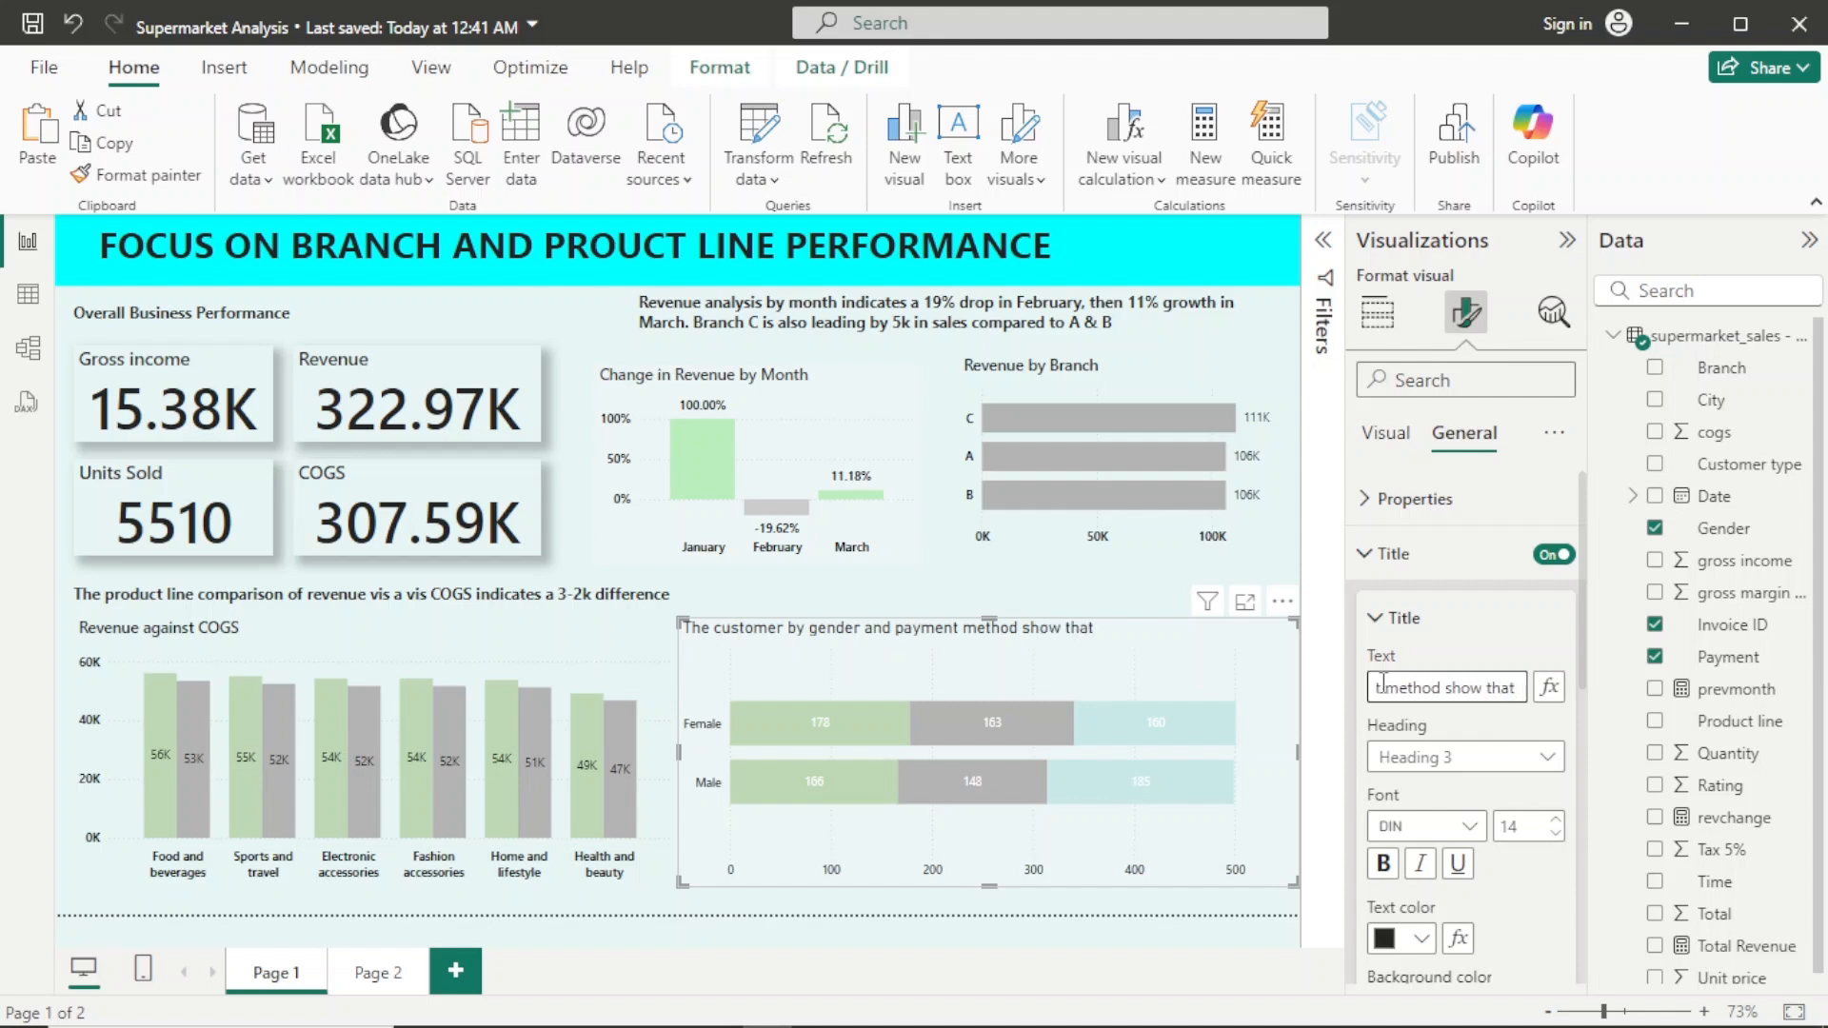
{"action": "type", "text": " 178 female used cas"}
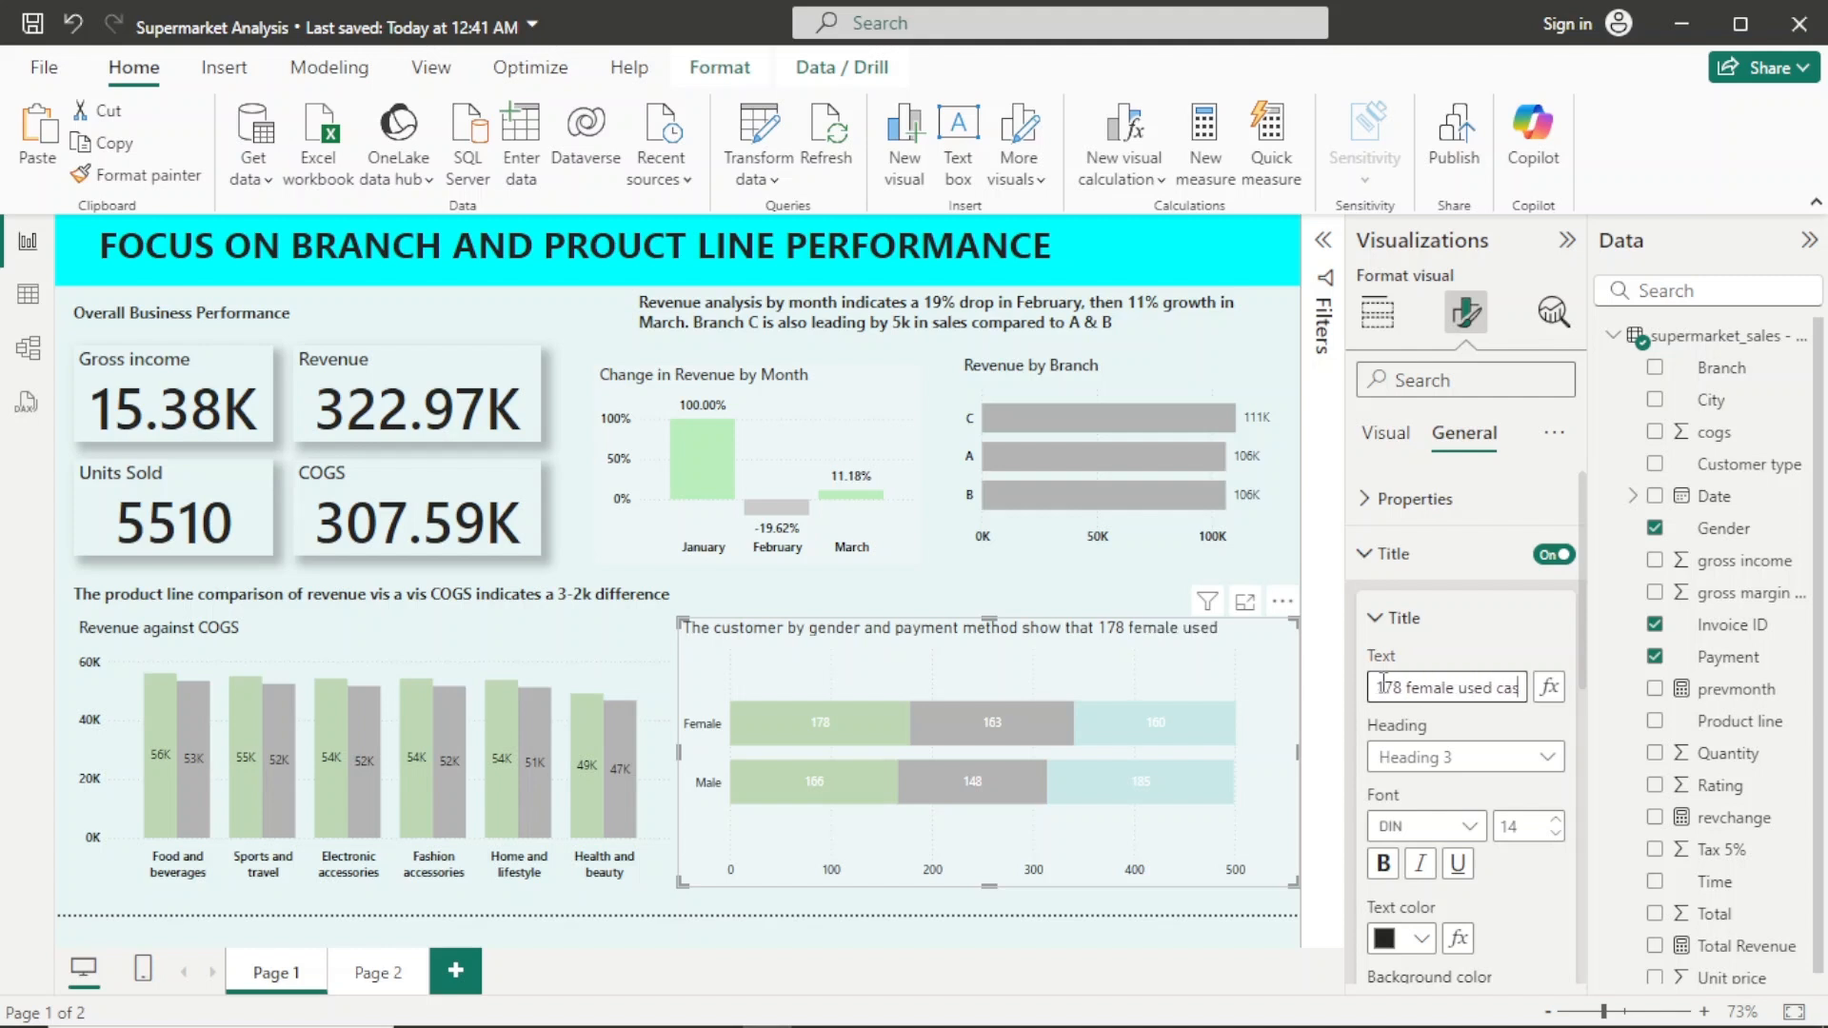
{"action": "type", "text": "h to"}
{"action": "type", "text": "pay while "}
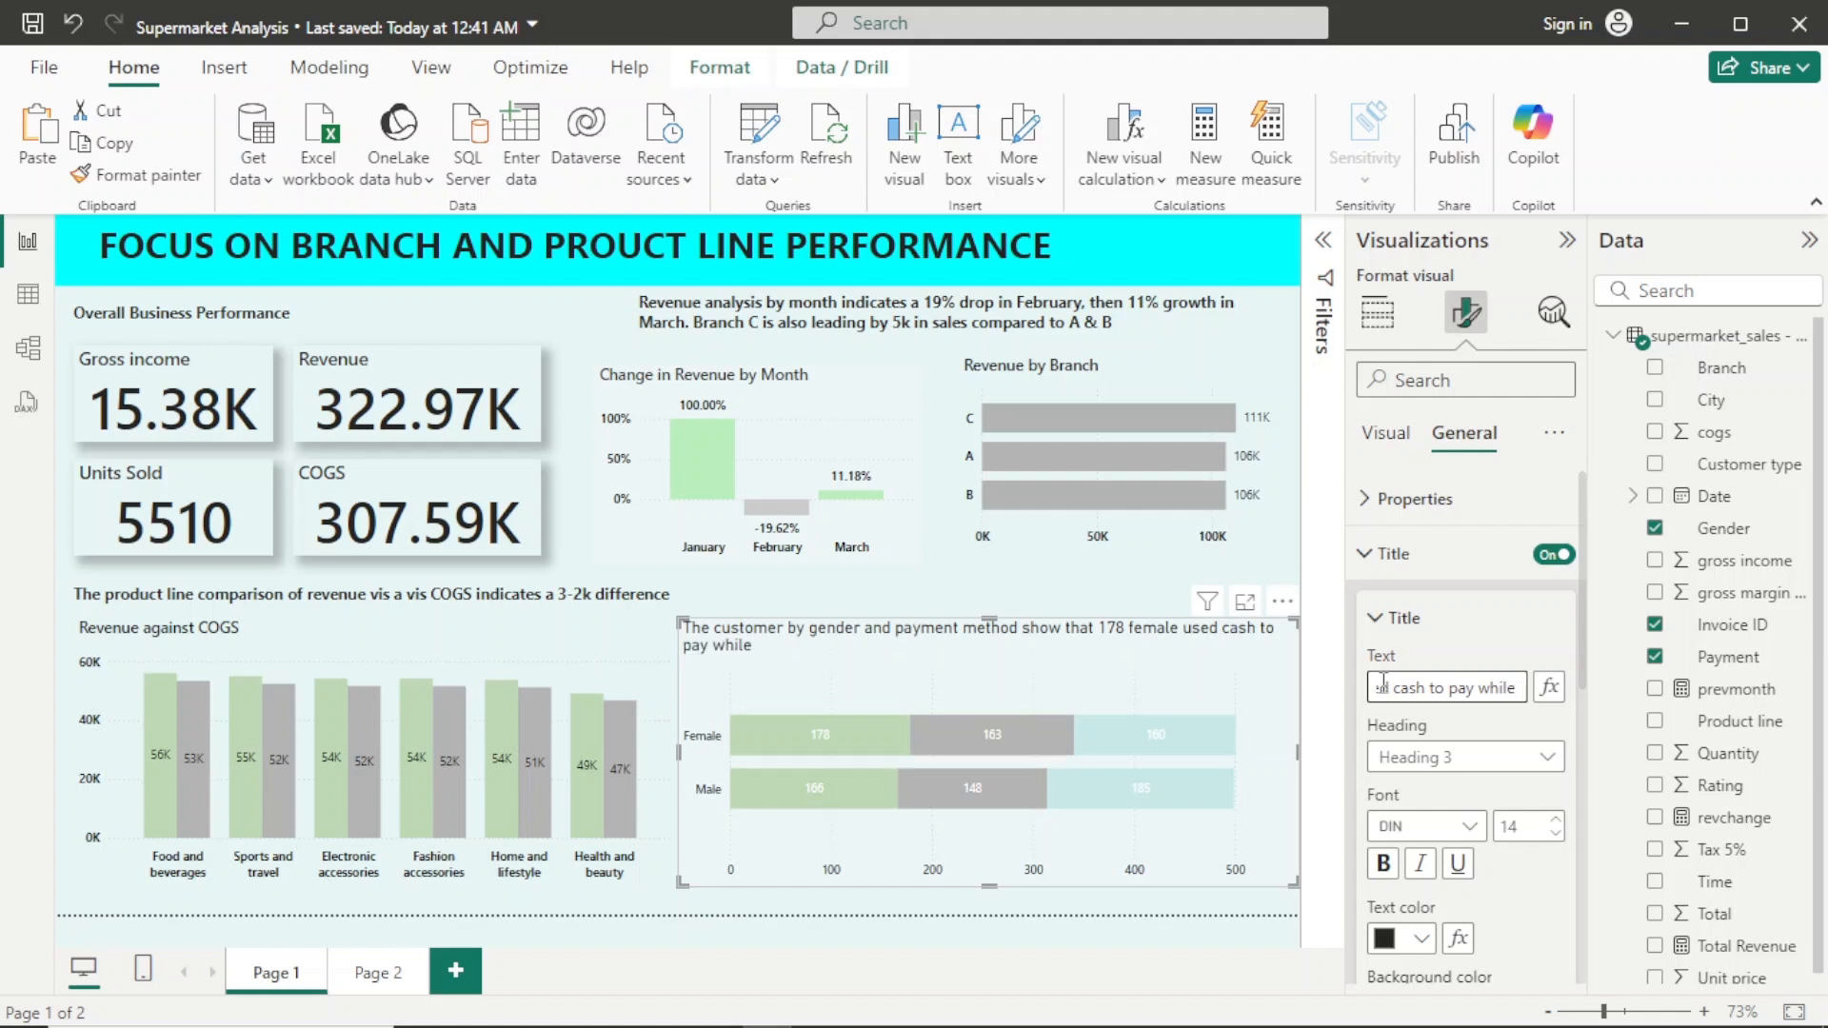
Step: Complete the chart title with "185 male preferred ewallet payments", correcting the spelling of "preferred"
{"action": "type", "text": "185 male p"}
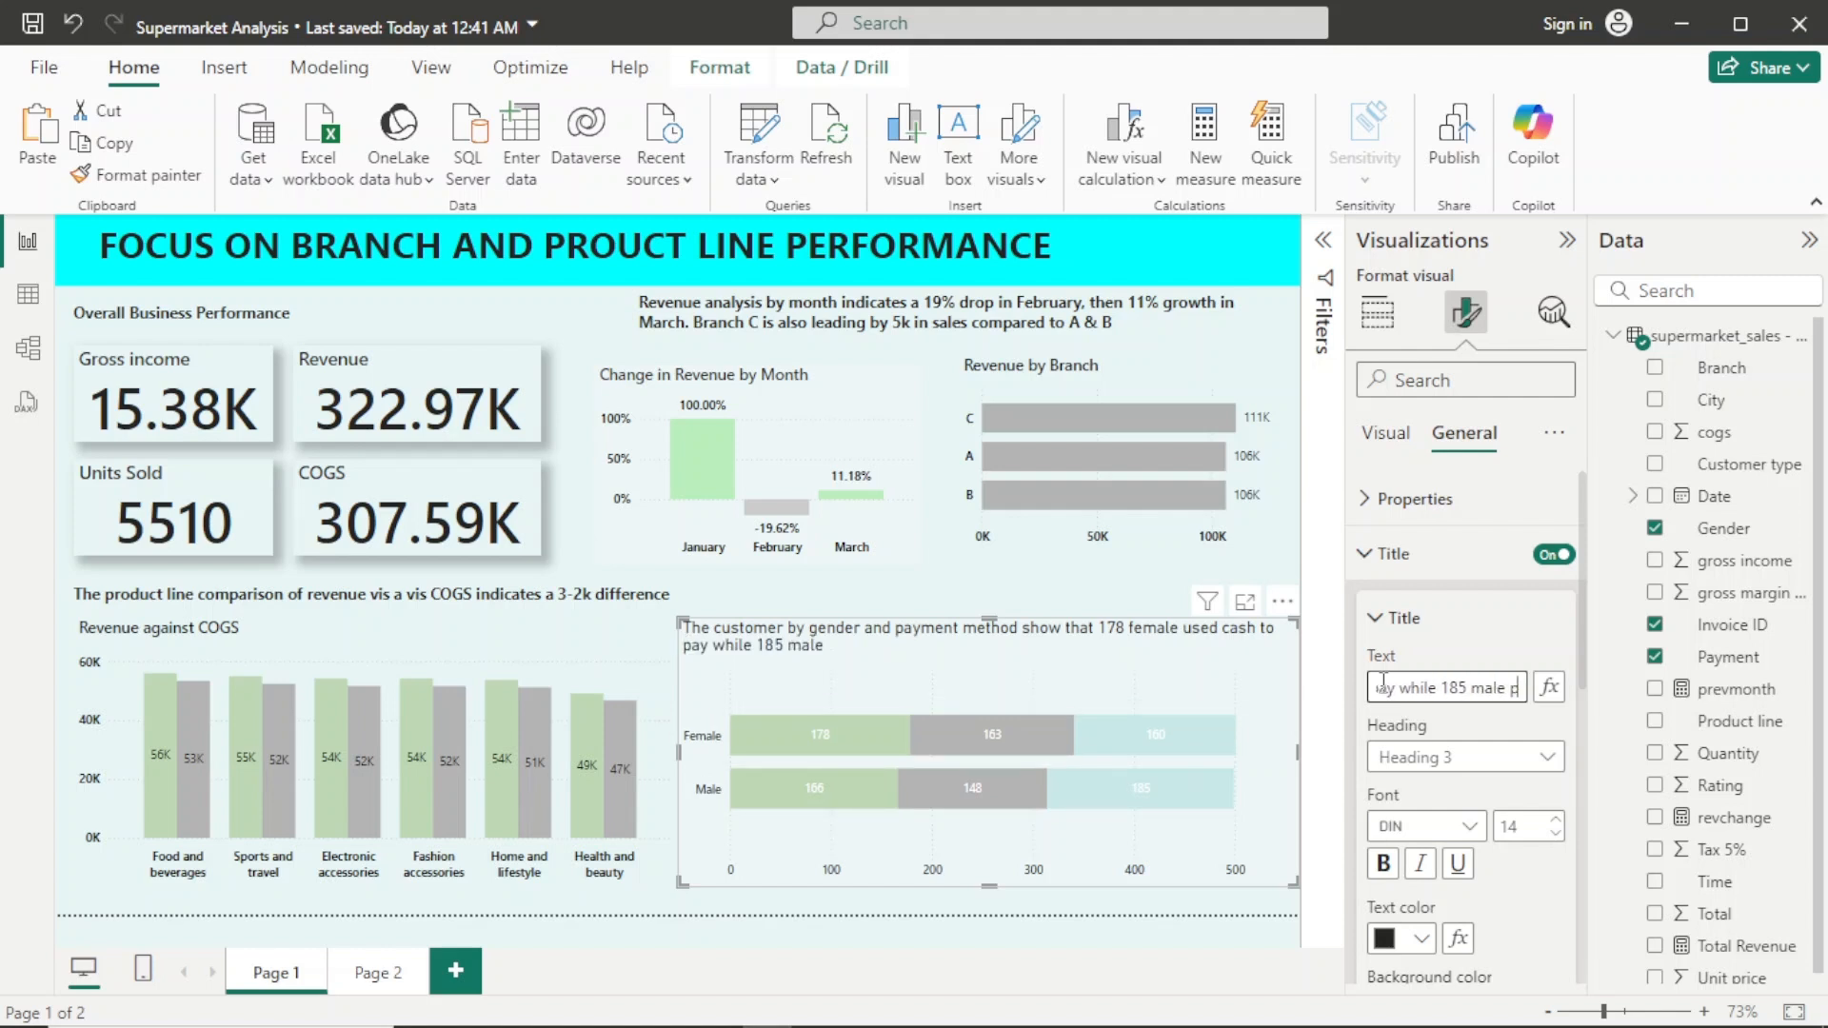
{"action": "type", "text": "refrred"}
{"action": "key", "text": "BackSpace"}
{"action": "key", "text": "BackSpace"}
{"action": "key", "text": "BackSpace"}
{"action": "key", "text": "BackSpace"}
{"action": "type", "text": "er"}
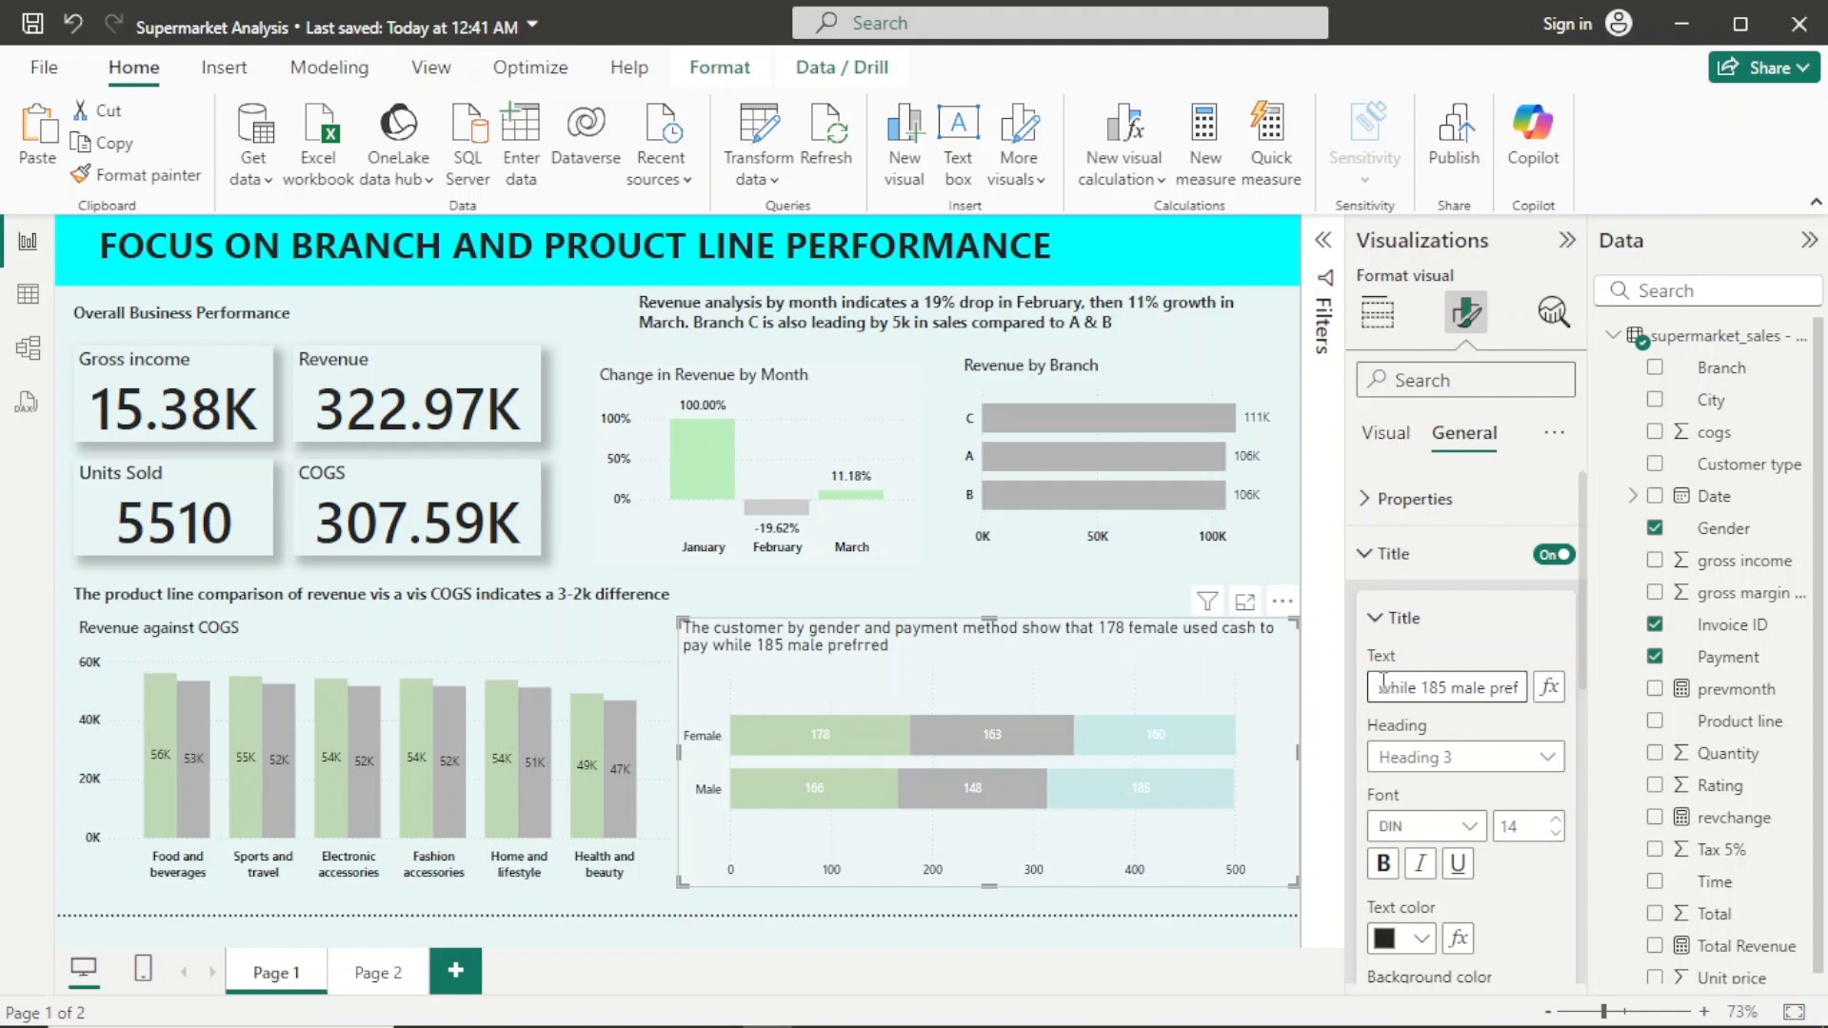
{"action": "type", "text": "re ewalle"}
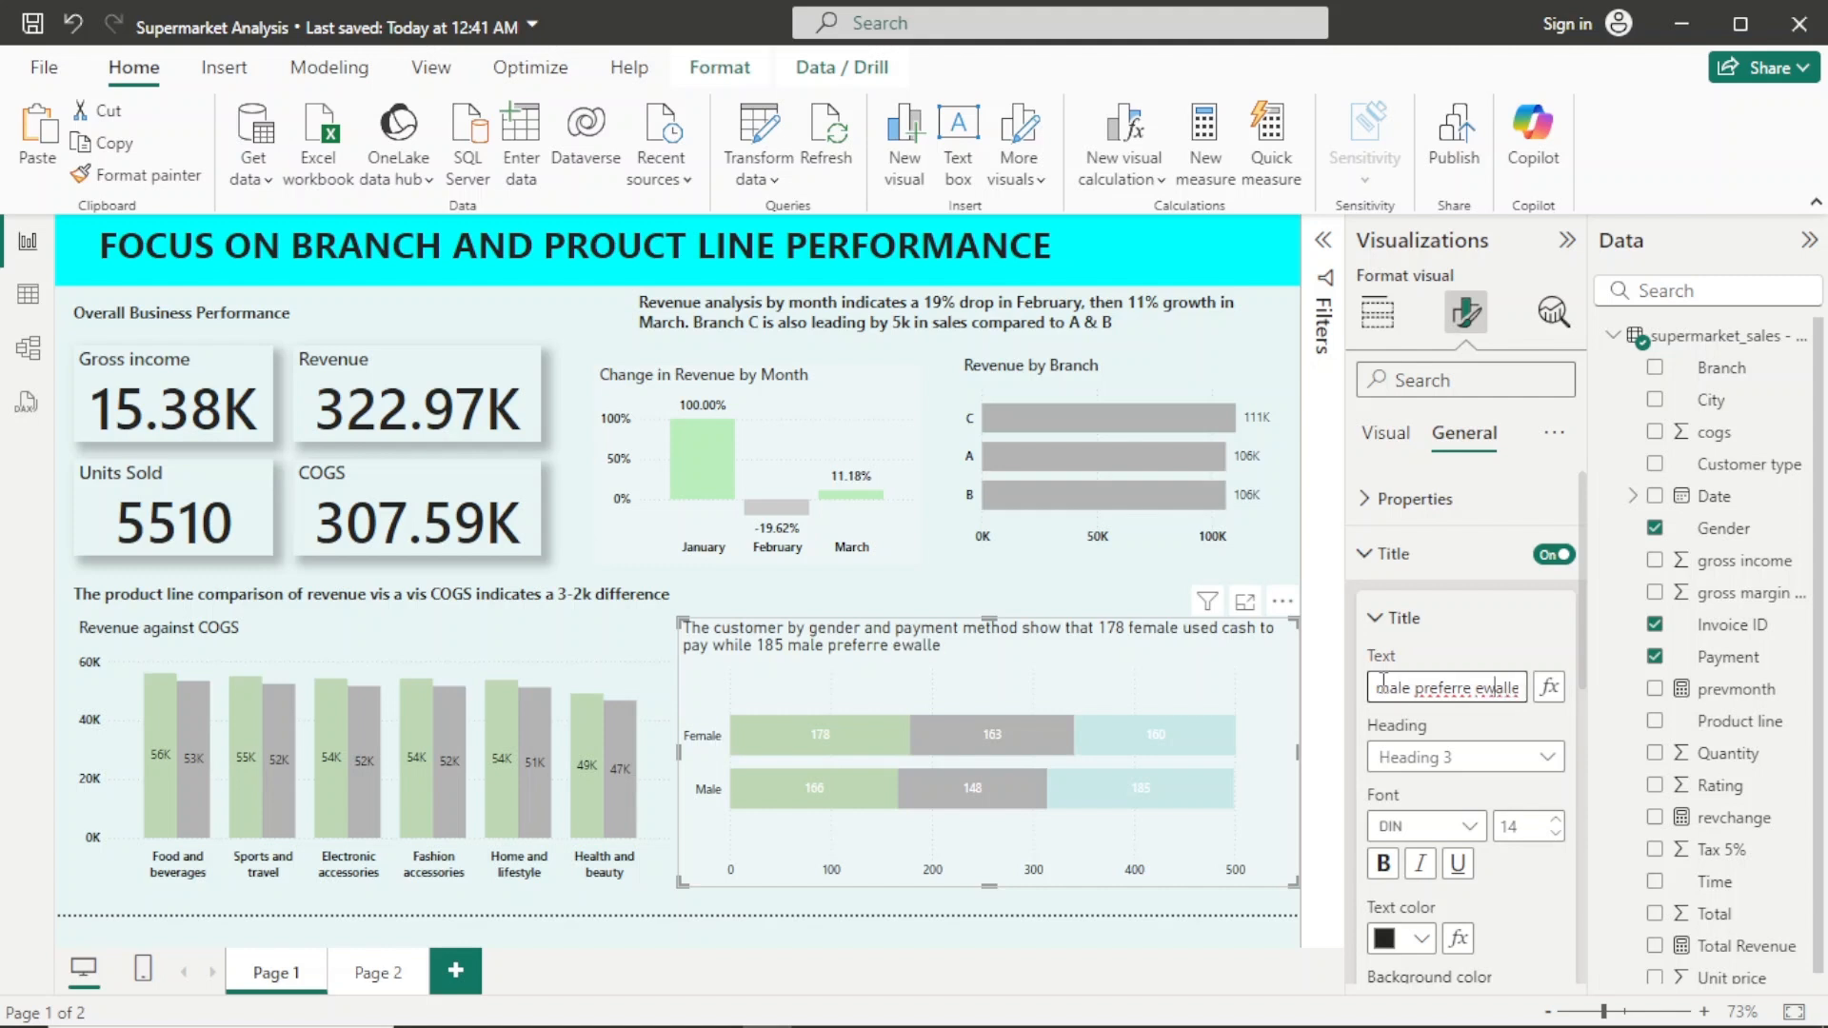
{"action": "key", "text": "Left"}
{"action": "key", "text": "Left"}
{"action": "key", "text": "Left"}
{"action": "key", "text": "Left"}
{"action": "type", "text": "d"}
{"action": "key", "text": "End"}
{"action": "type", "text": "t"}
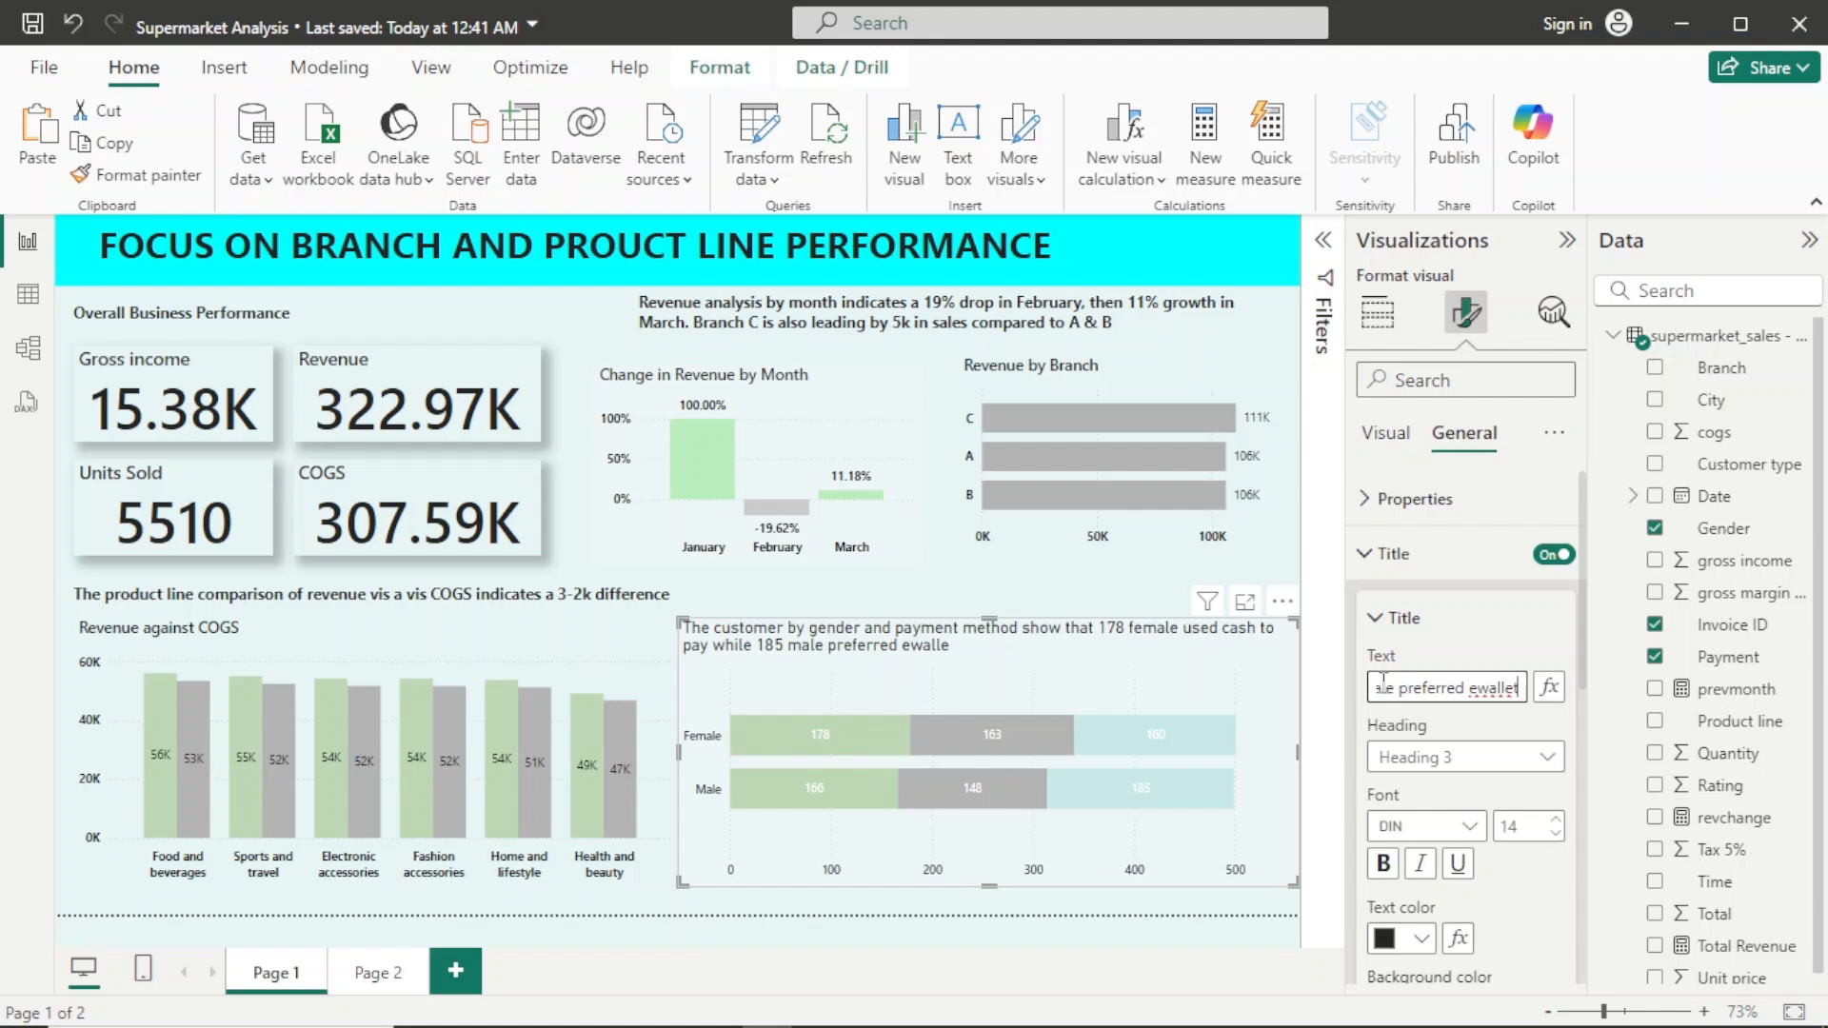
{"action": "type", "text": " psy"}
{"action": "type", "text": "ayme"}
{"action": "type", "text": "nts"}
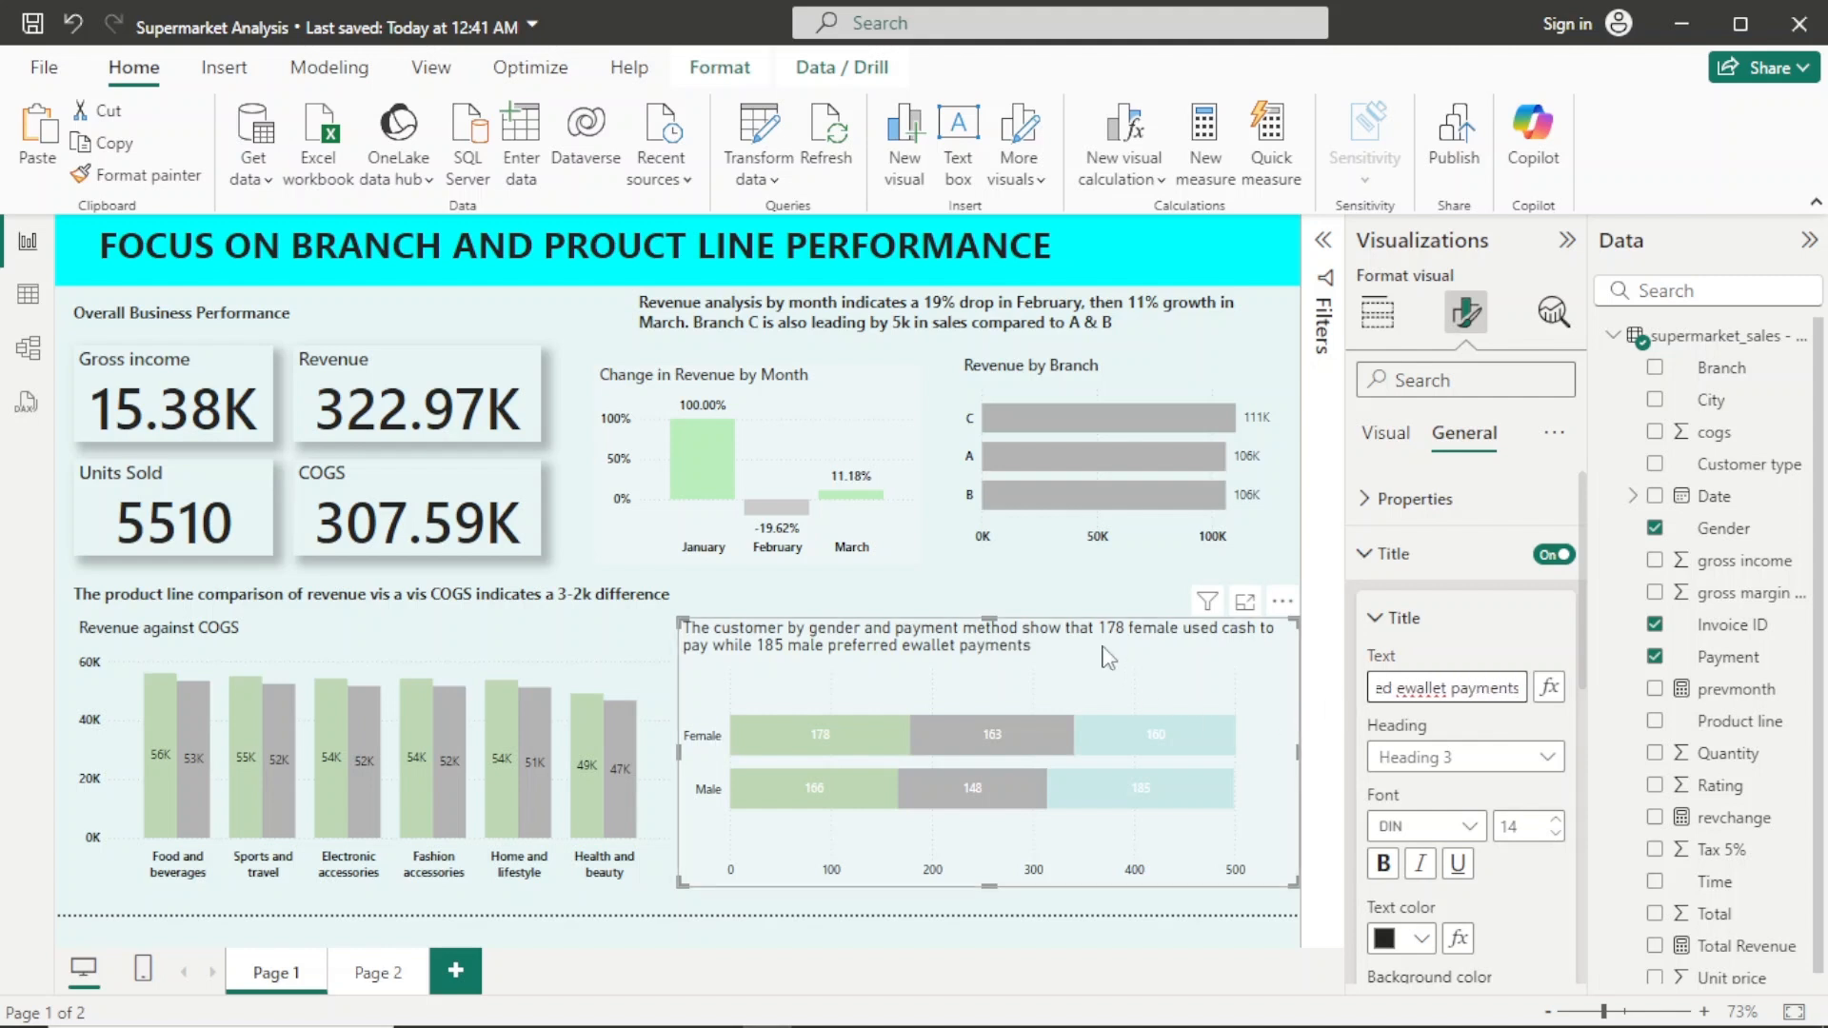
Step: Format the gender and payment chart's title as bold Segoe UI Semibold at size 12
{"action": "left_click", "coordinate": [1385, 863]}
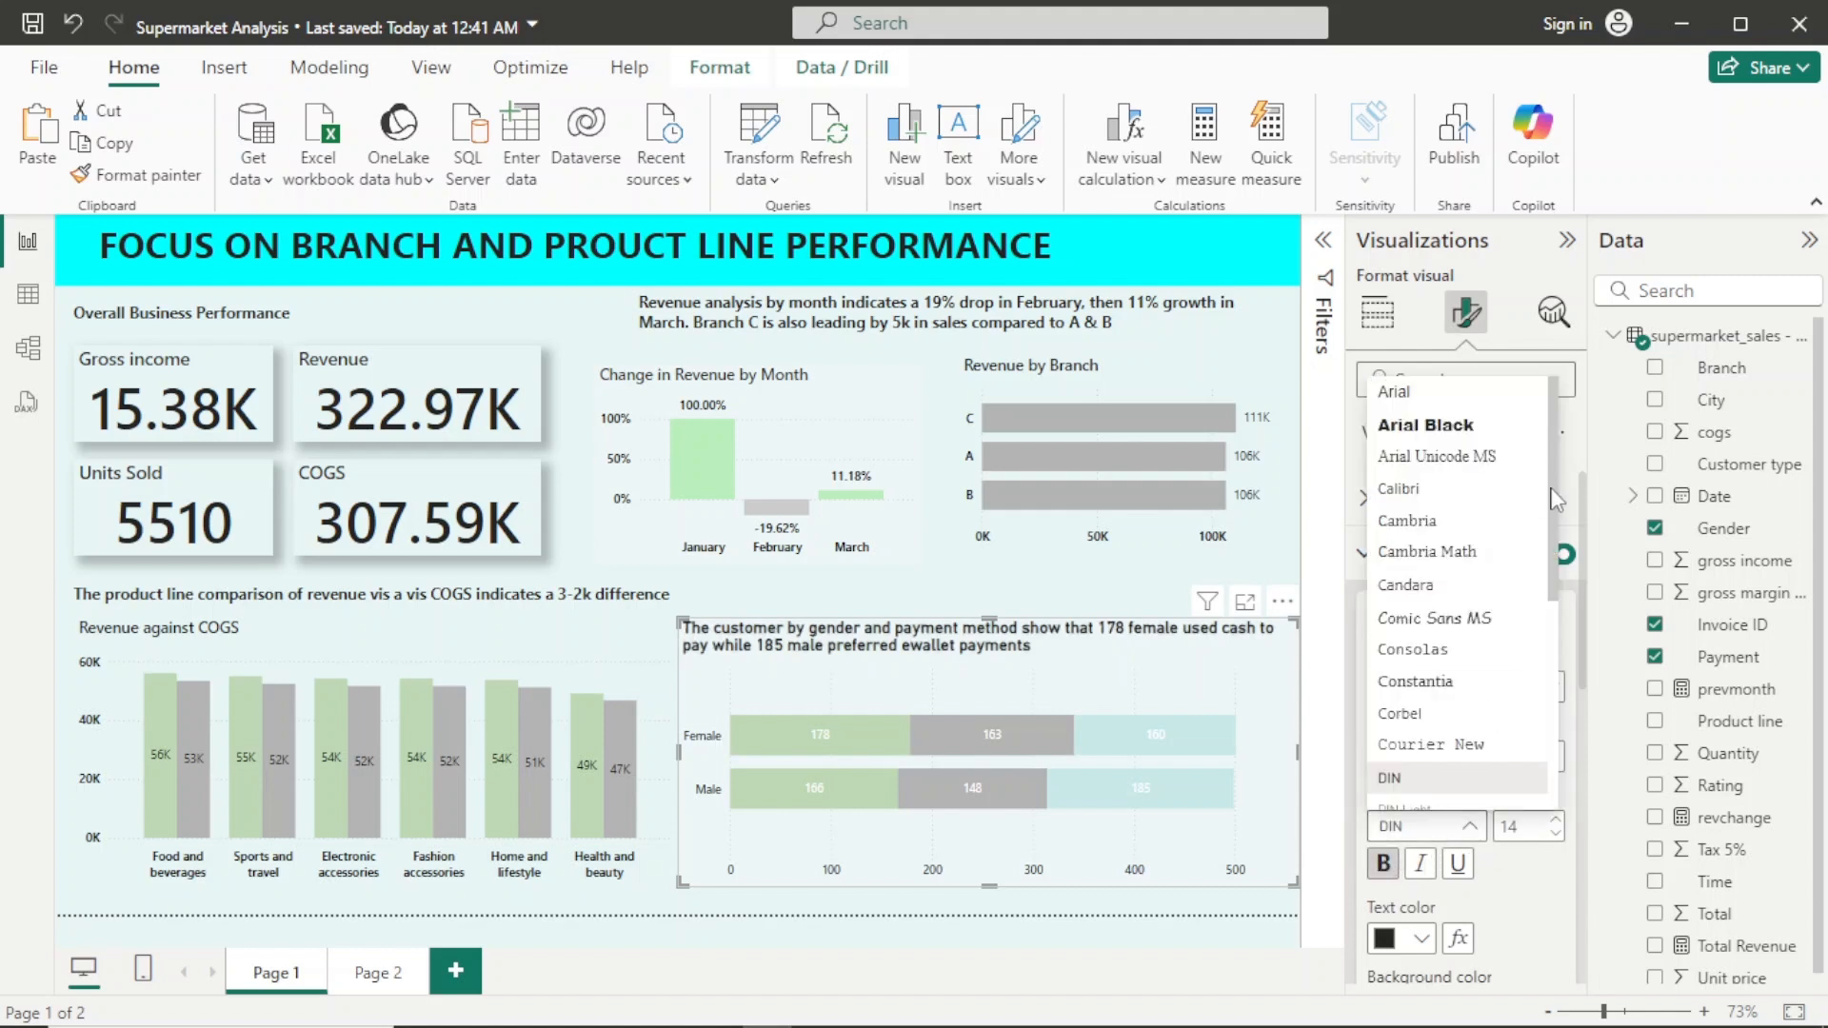
{"action": "left_click_drag", "start_coordinate": [1557, 502], "coordinate": [1556, 657]}
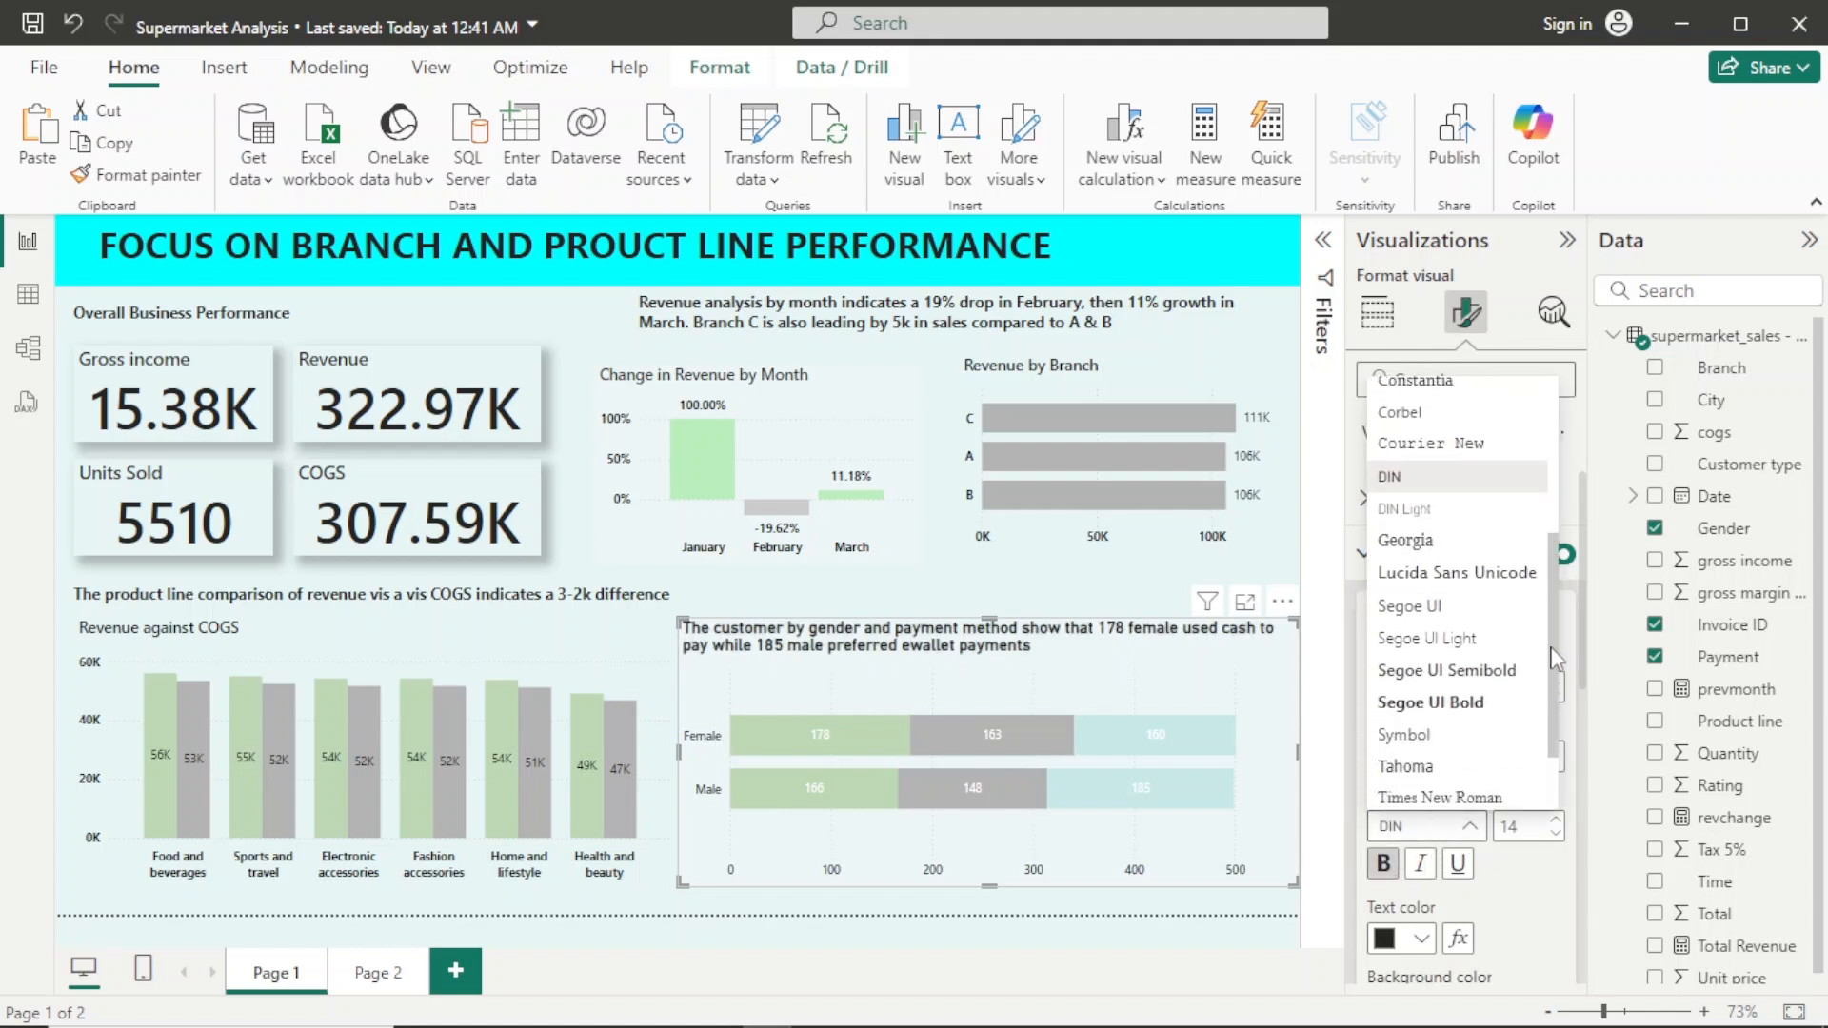
{"action": "left_click", "coordinate": [1507, 670]}
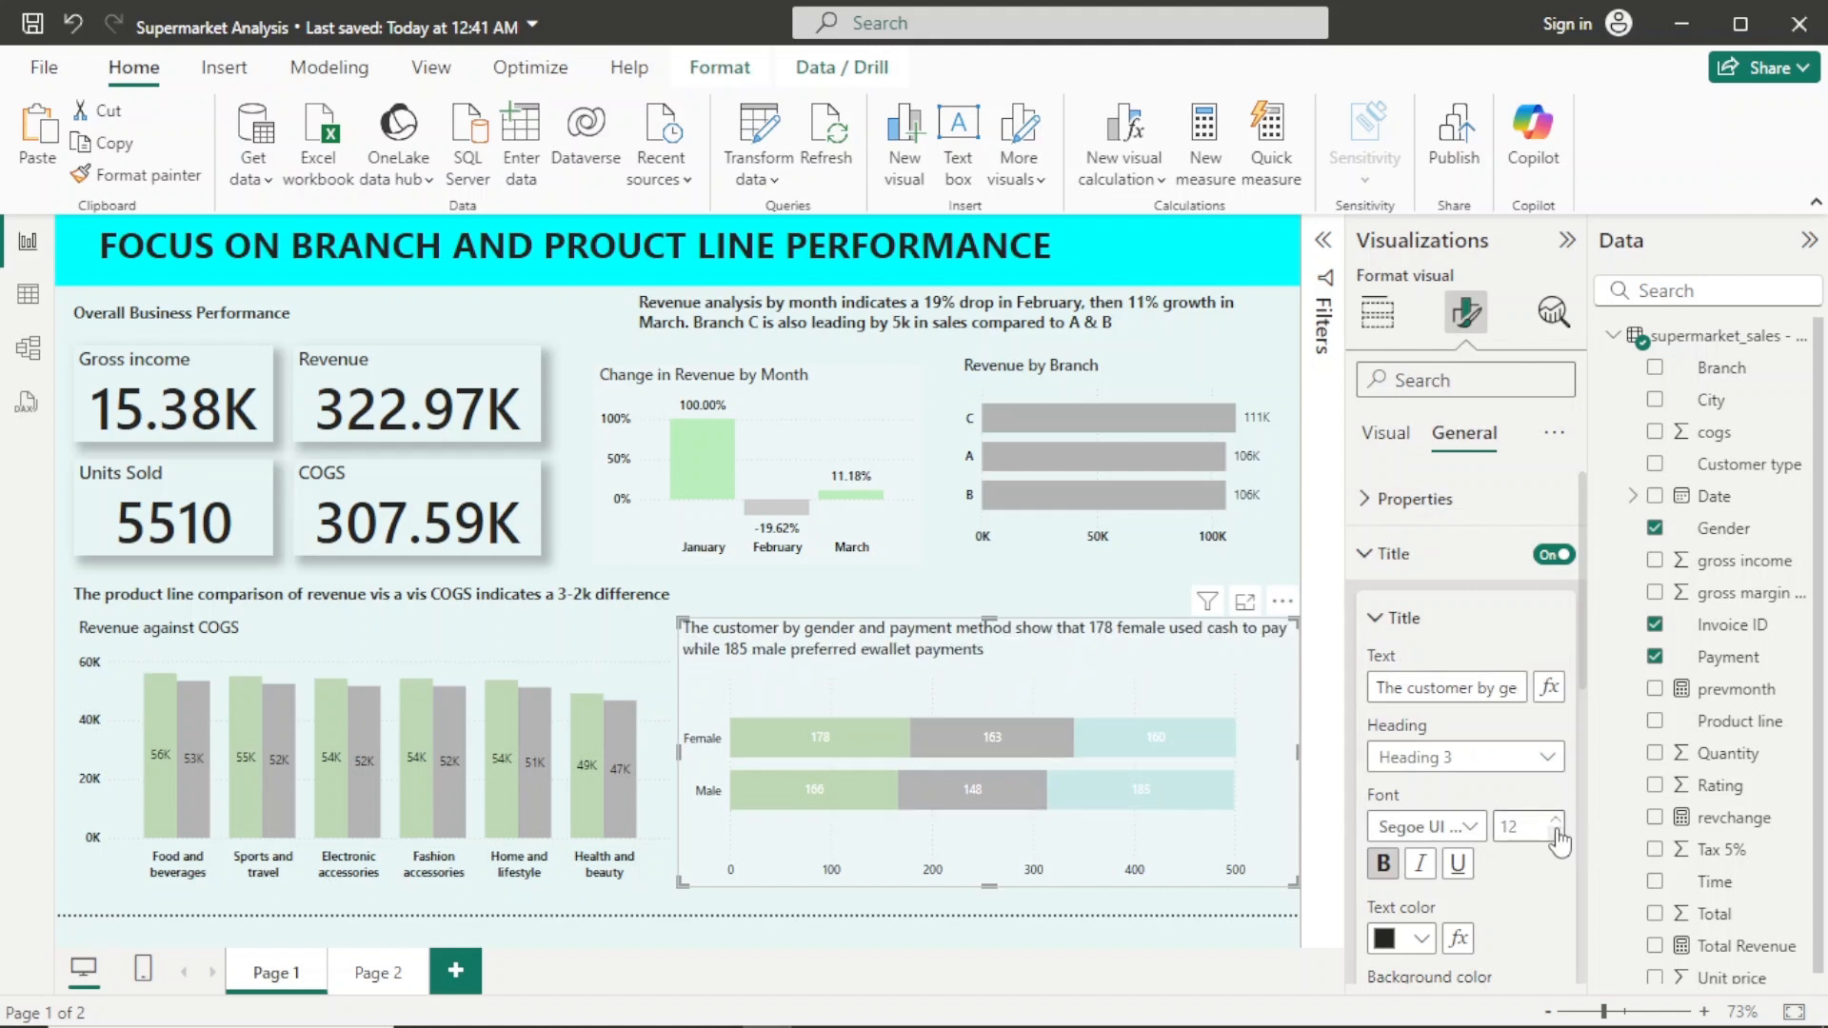
{"action": "left_click", "coordinate": [1044, 588]}
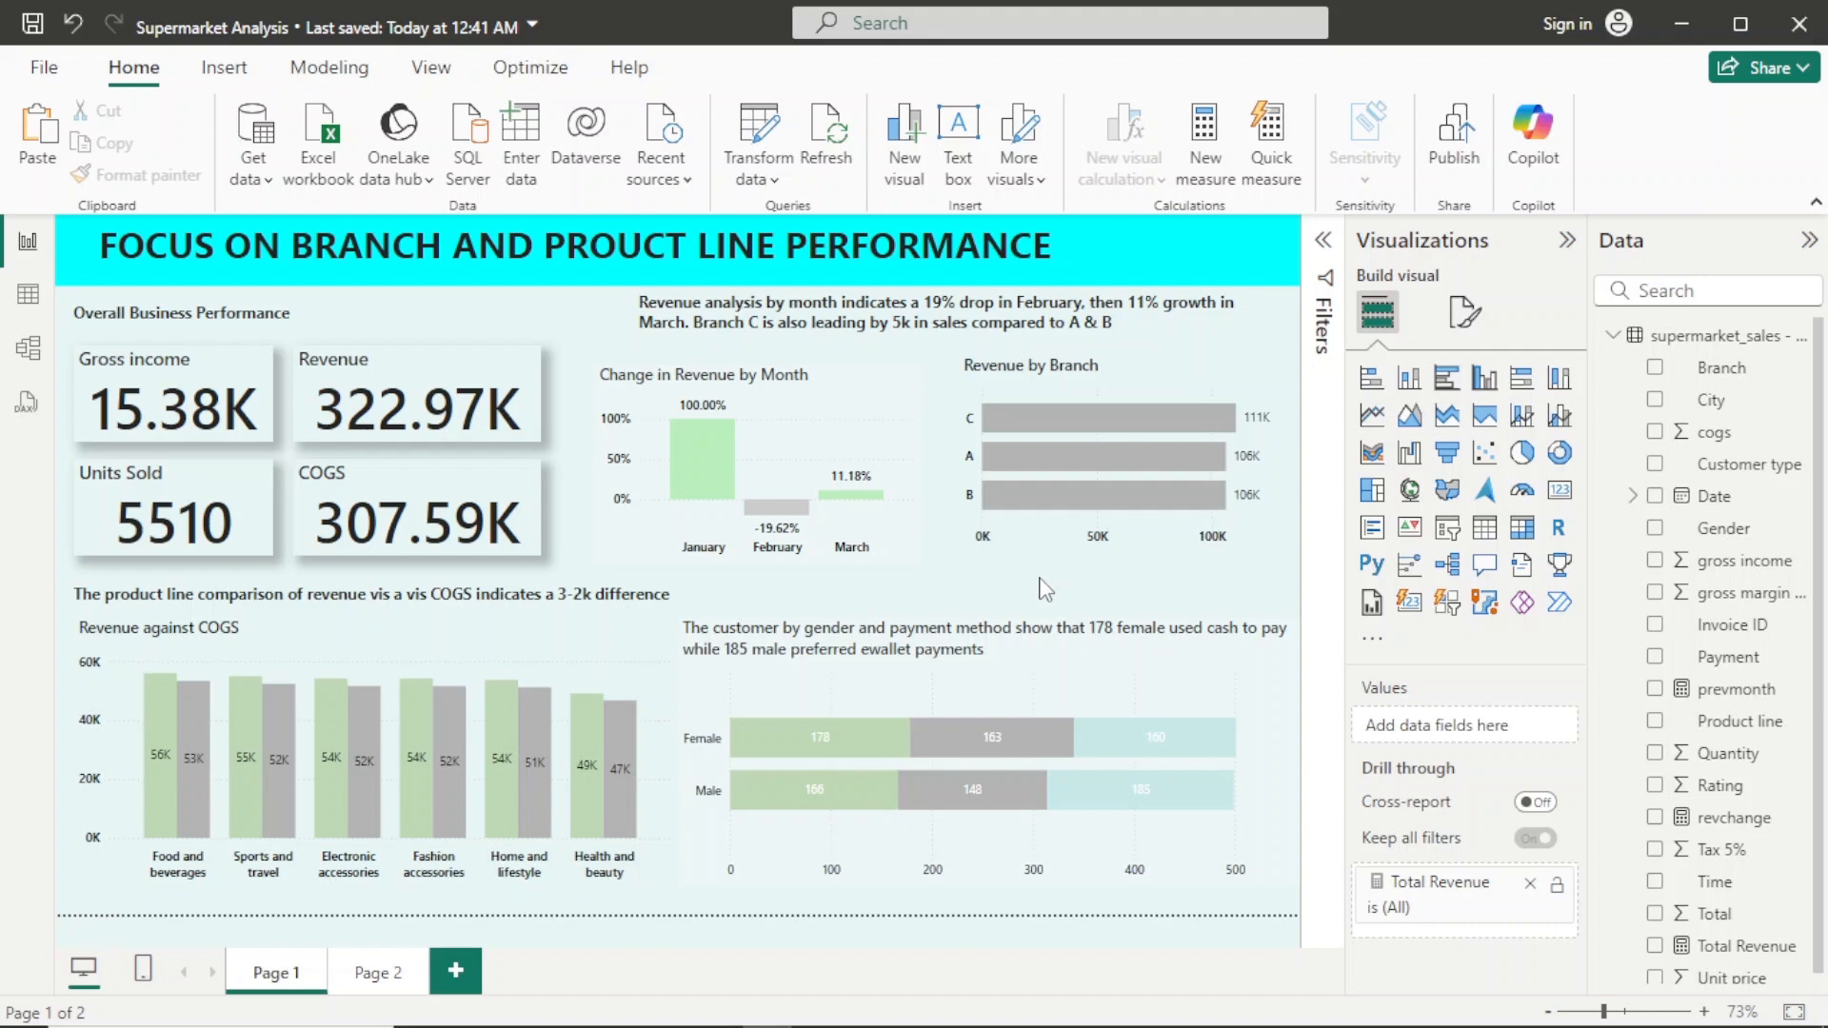
Step: Correct "PROUCT" to "PRODUCT" in the page heading and leave the text box
{"action": "left_click", "coordinate": [623, 238]}
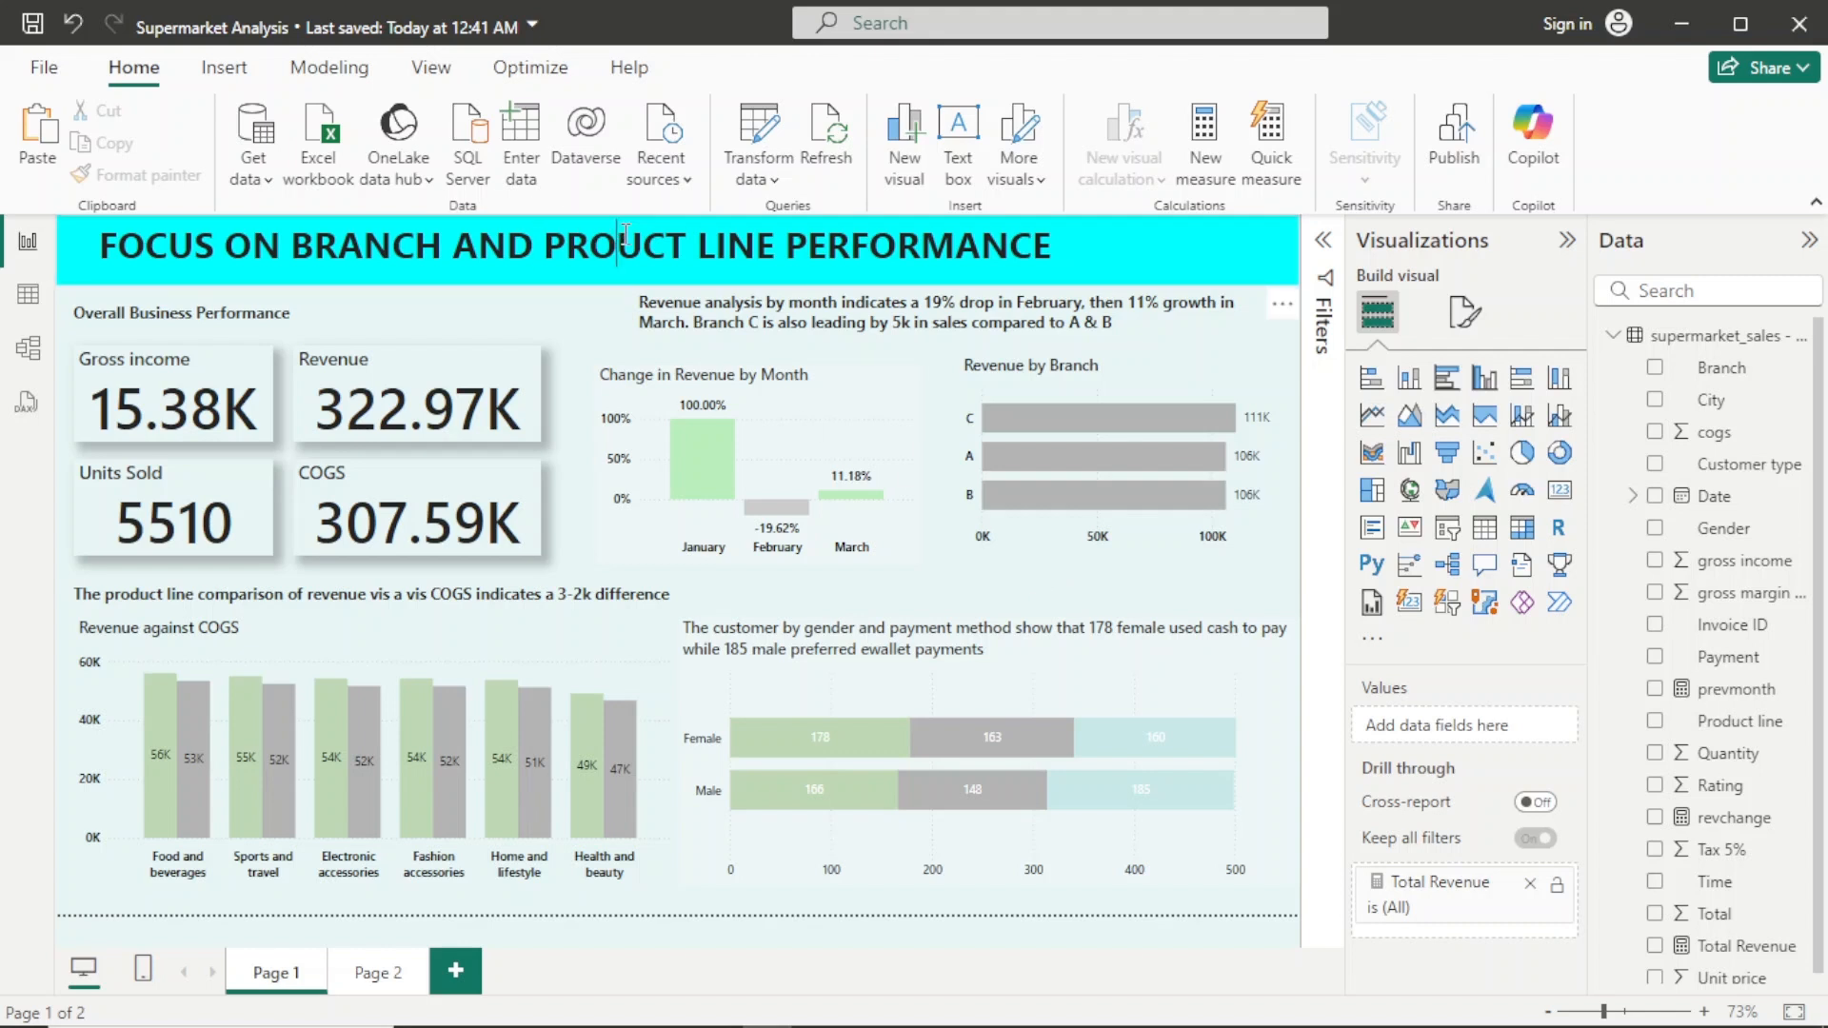
{"action": "type", "text": "d"}
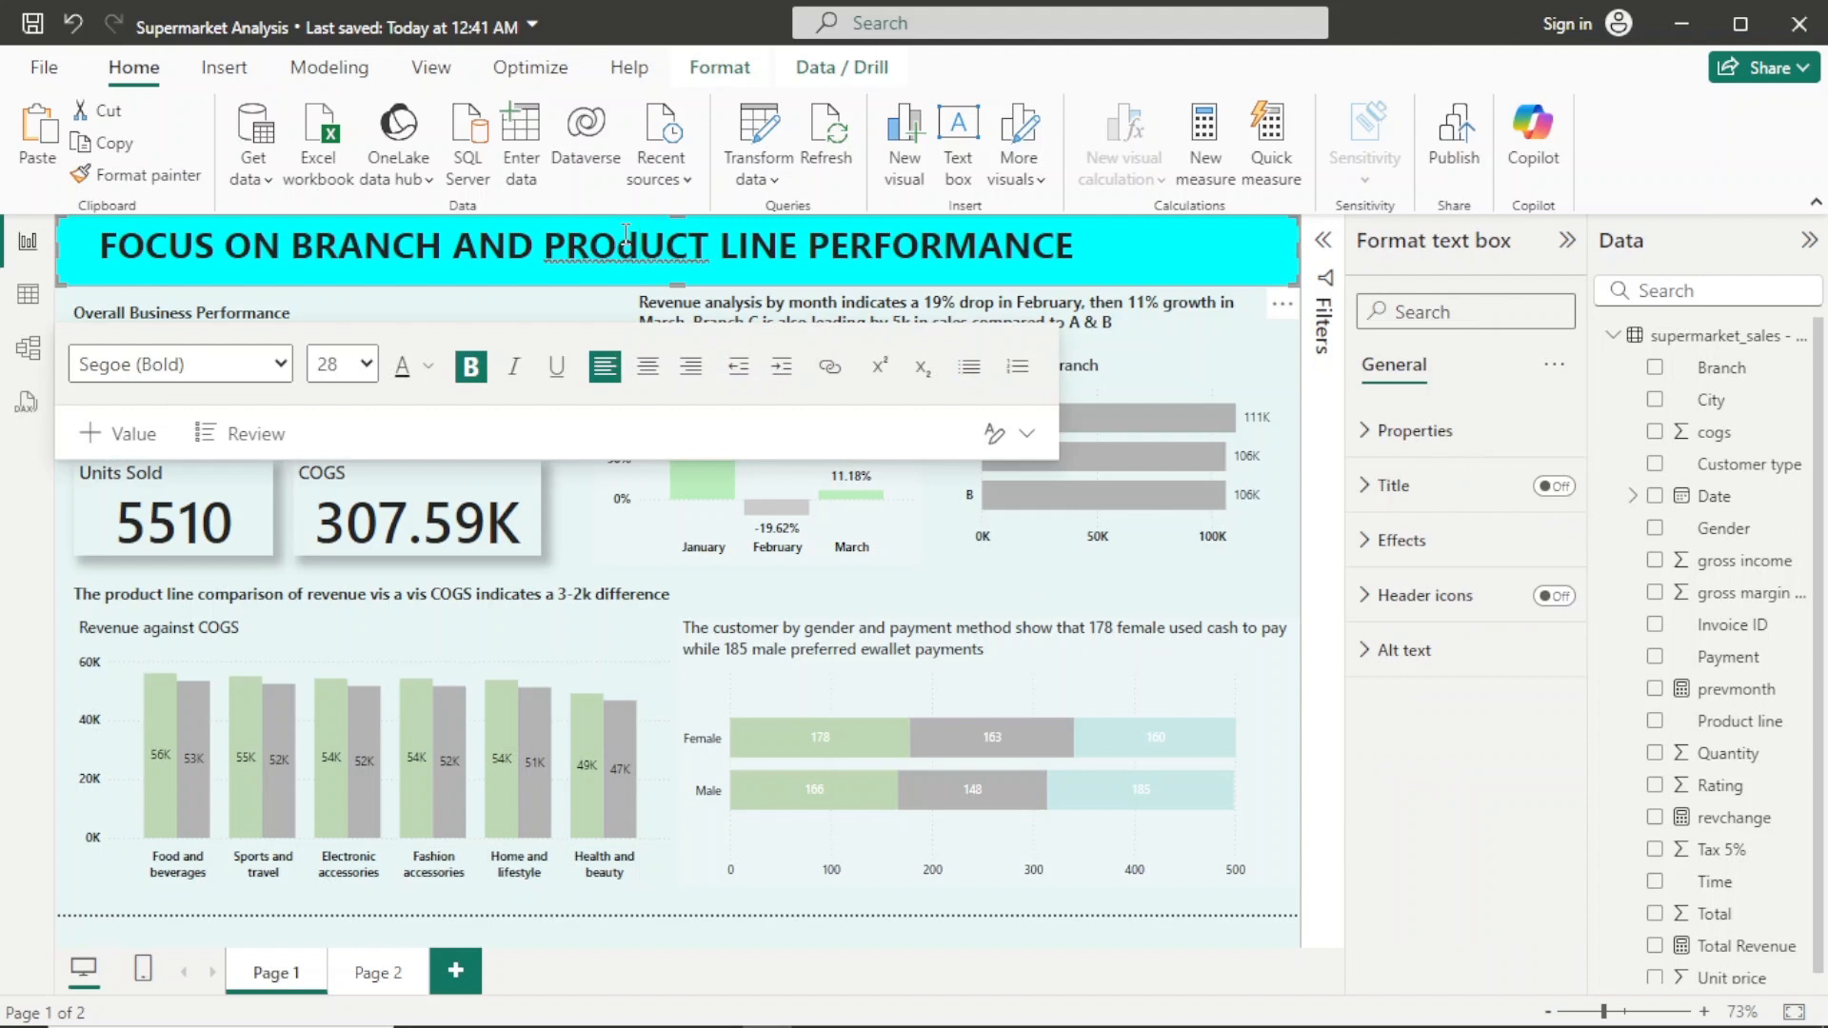
{"action": "key", "text": "BackSpace"}
{"action": "type", "text": "D"}
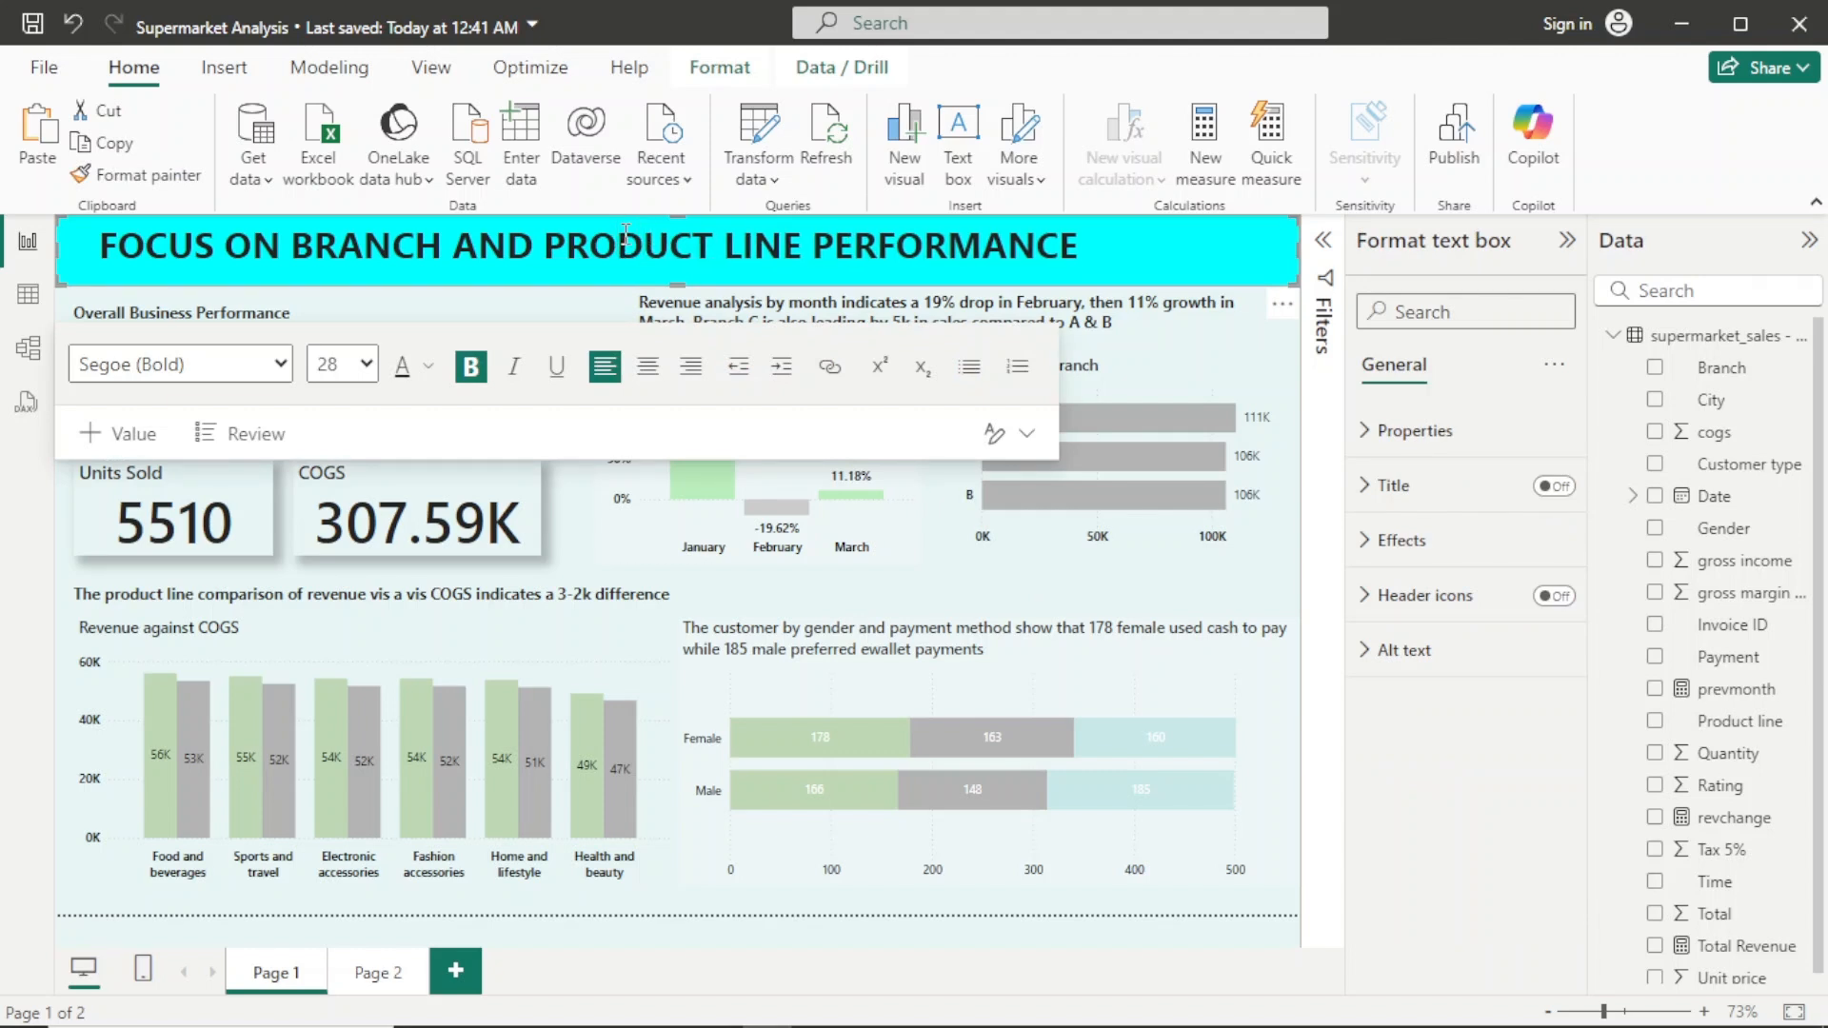
{"action": "left_click", "coordinate": [624, 558]}
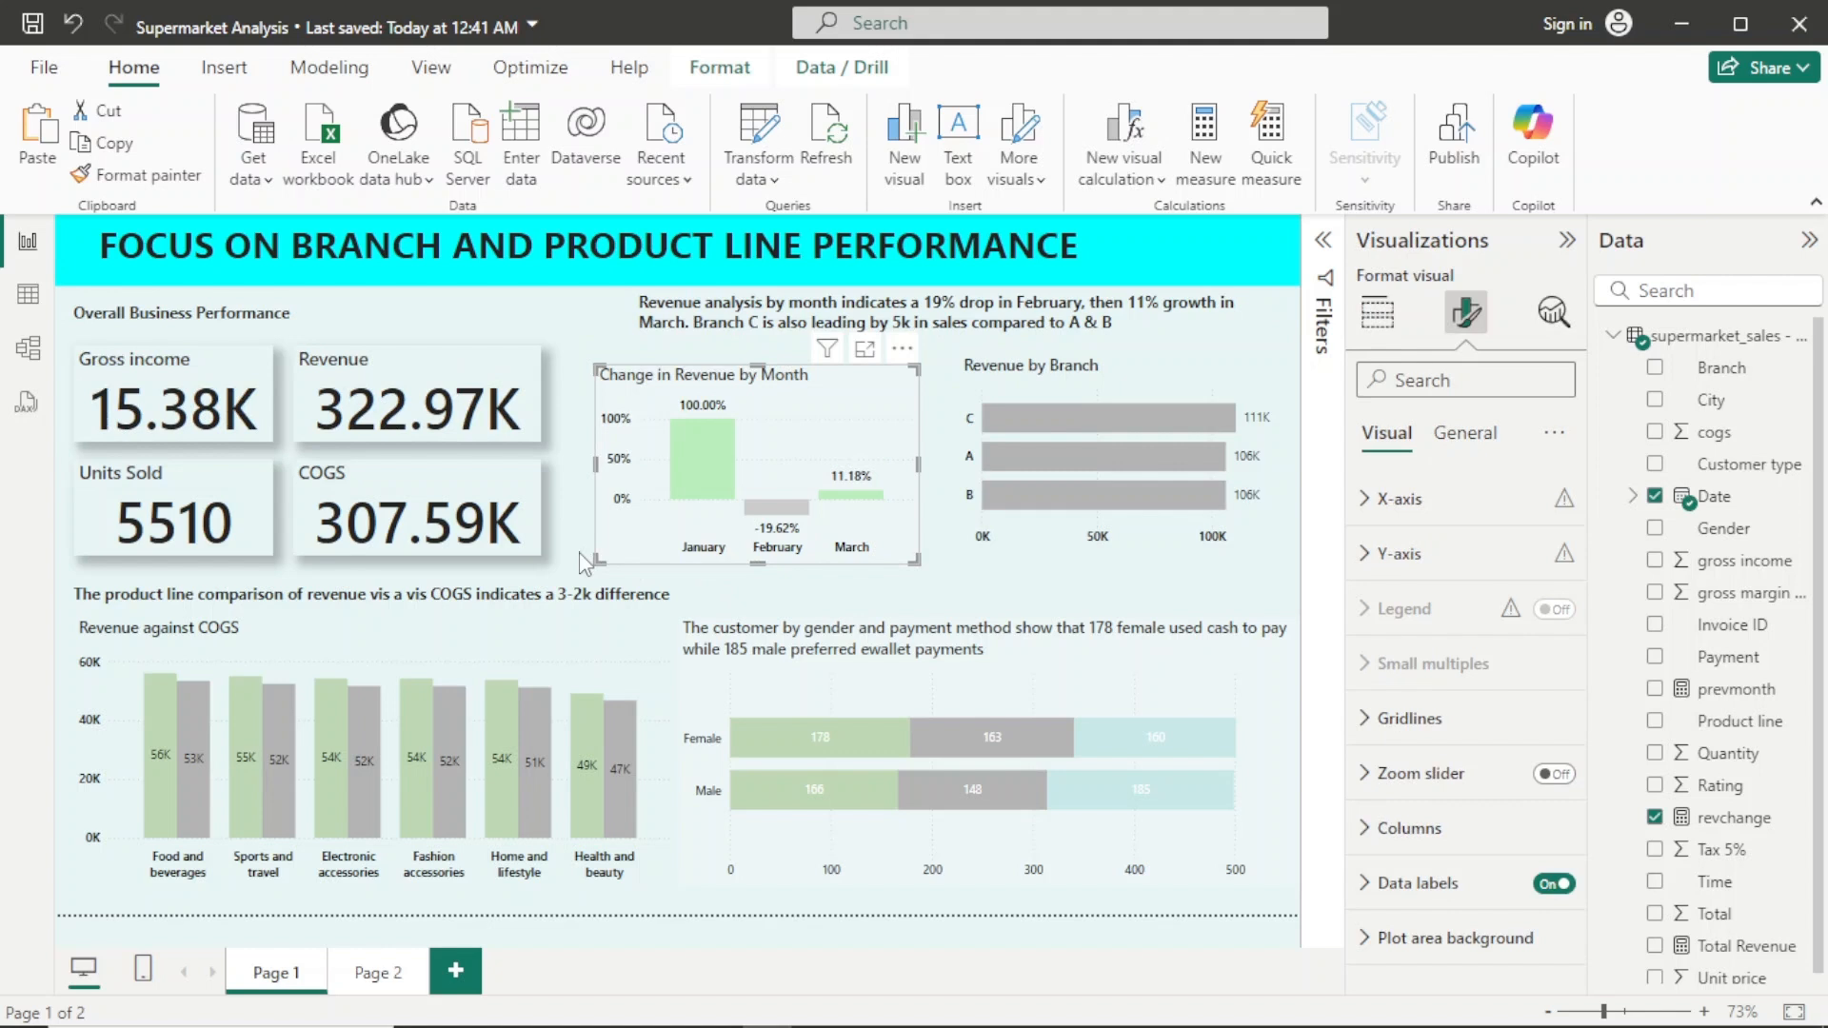
{"action": "left_click", "coordinate": [585, 563]}
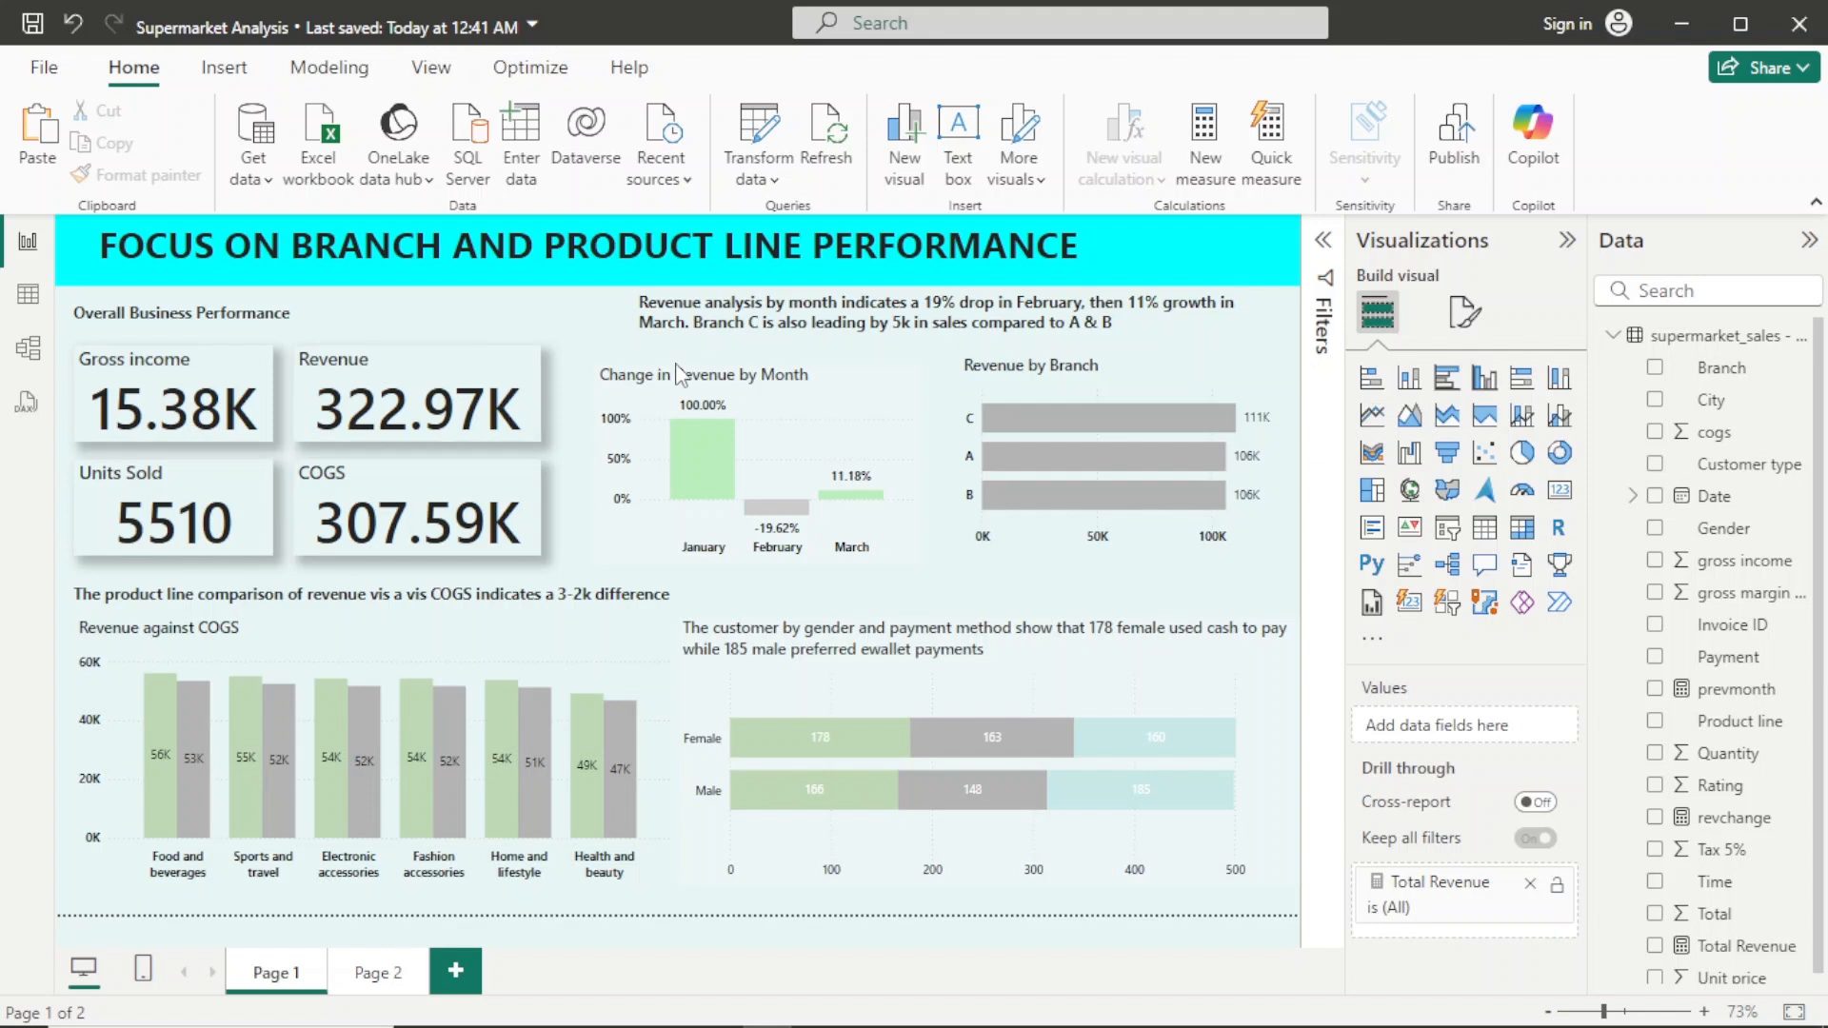
Step: Inspect the Food and beverages COGS bar in the Revenue against COGS chart for its exact value
{"action": "mouse_move", "coordinate": [734, 507]}
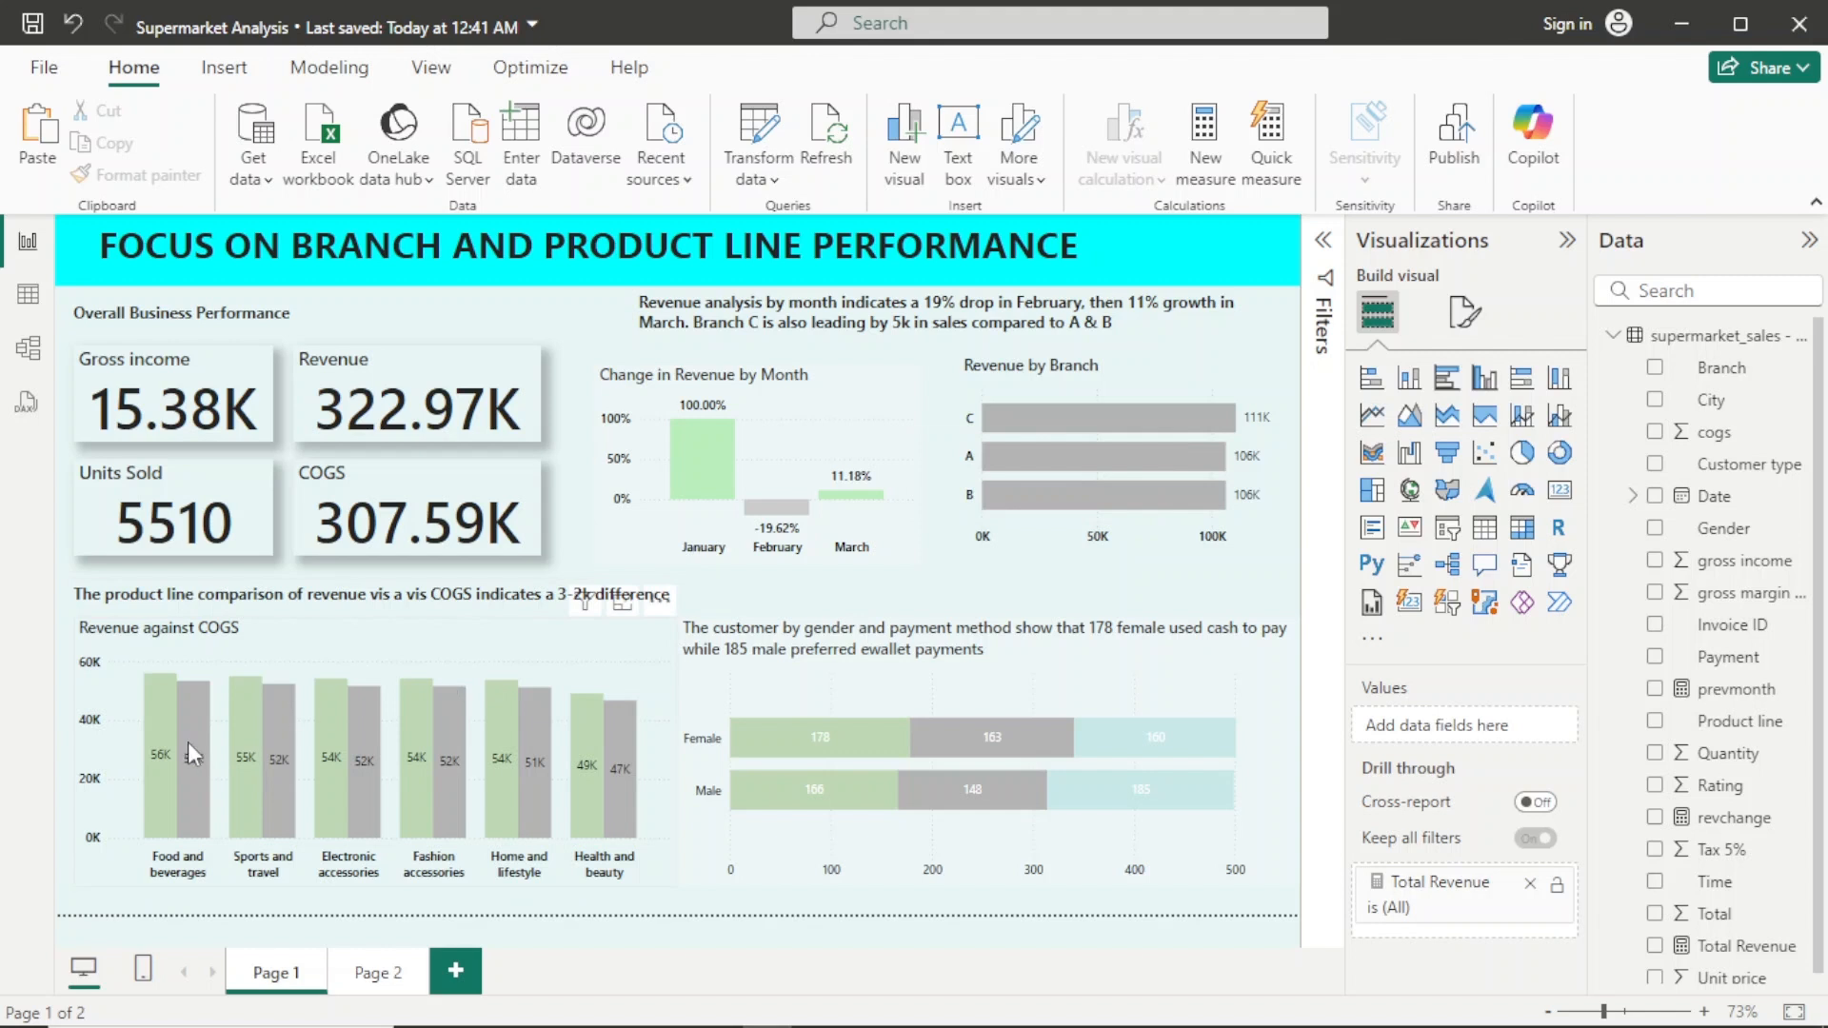
{"action": "mouse_move", "coordinate": [187, 741]}
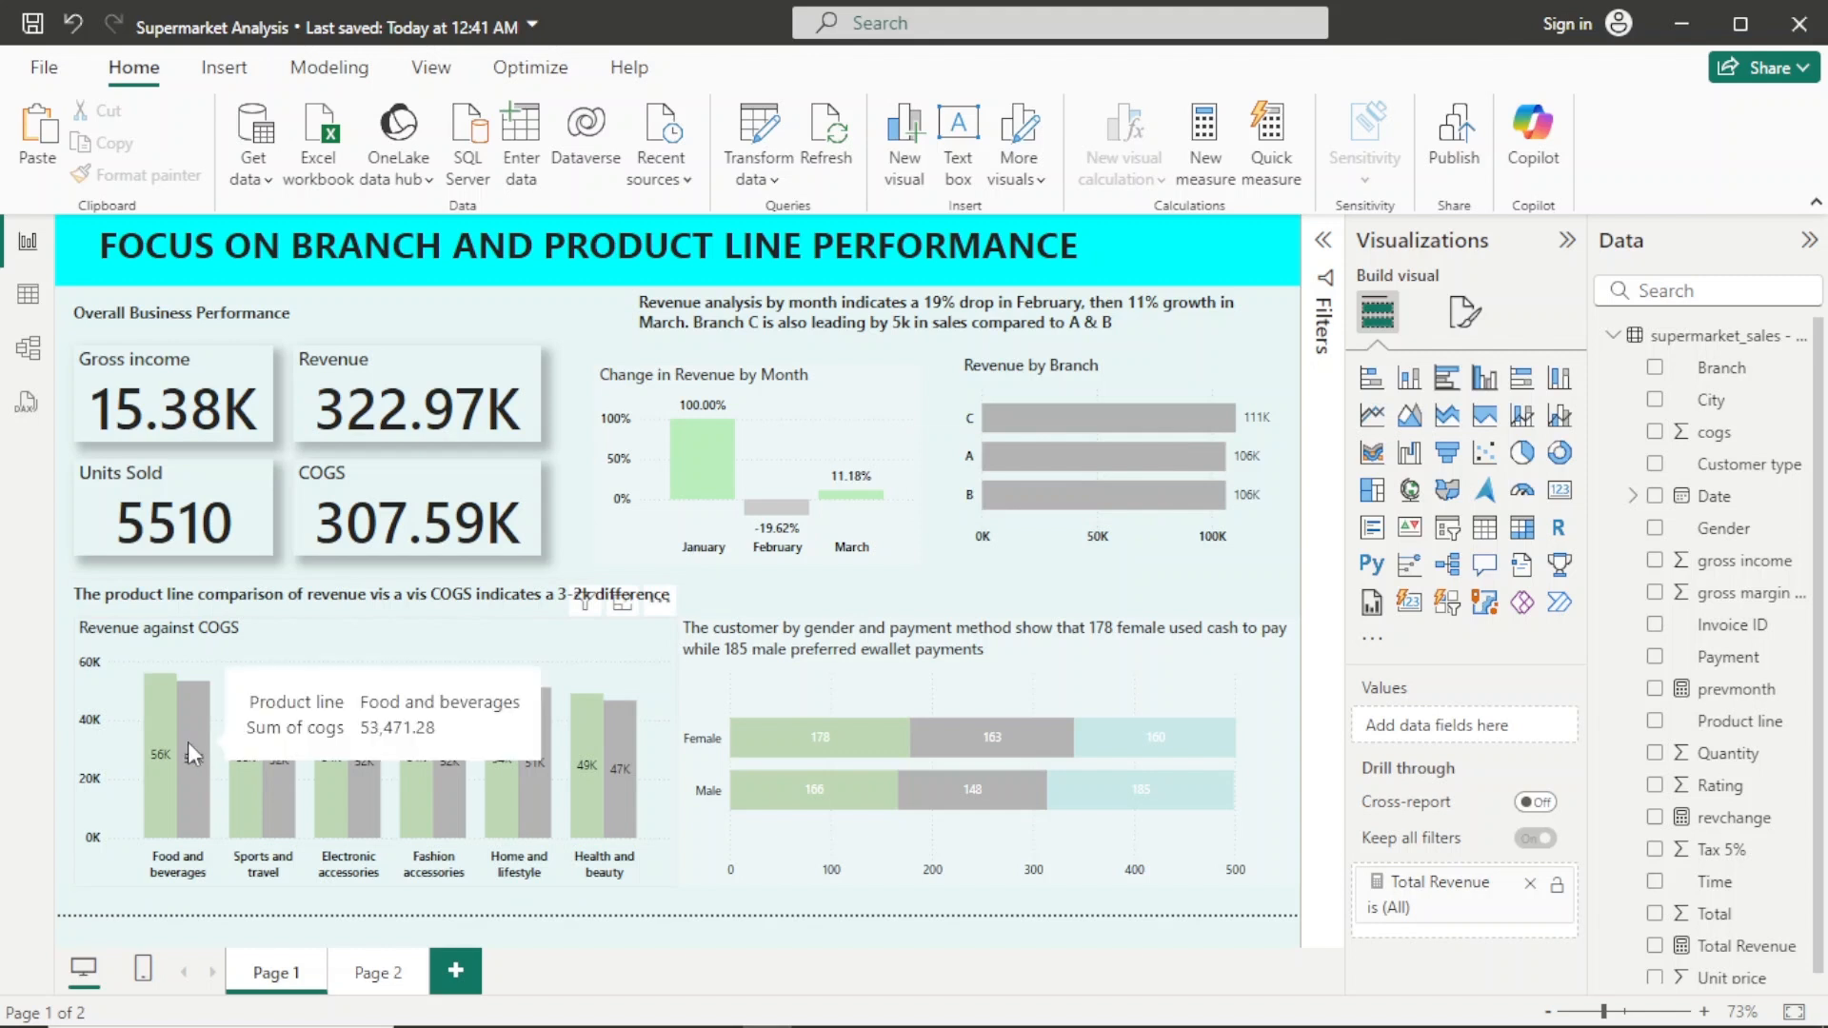